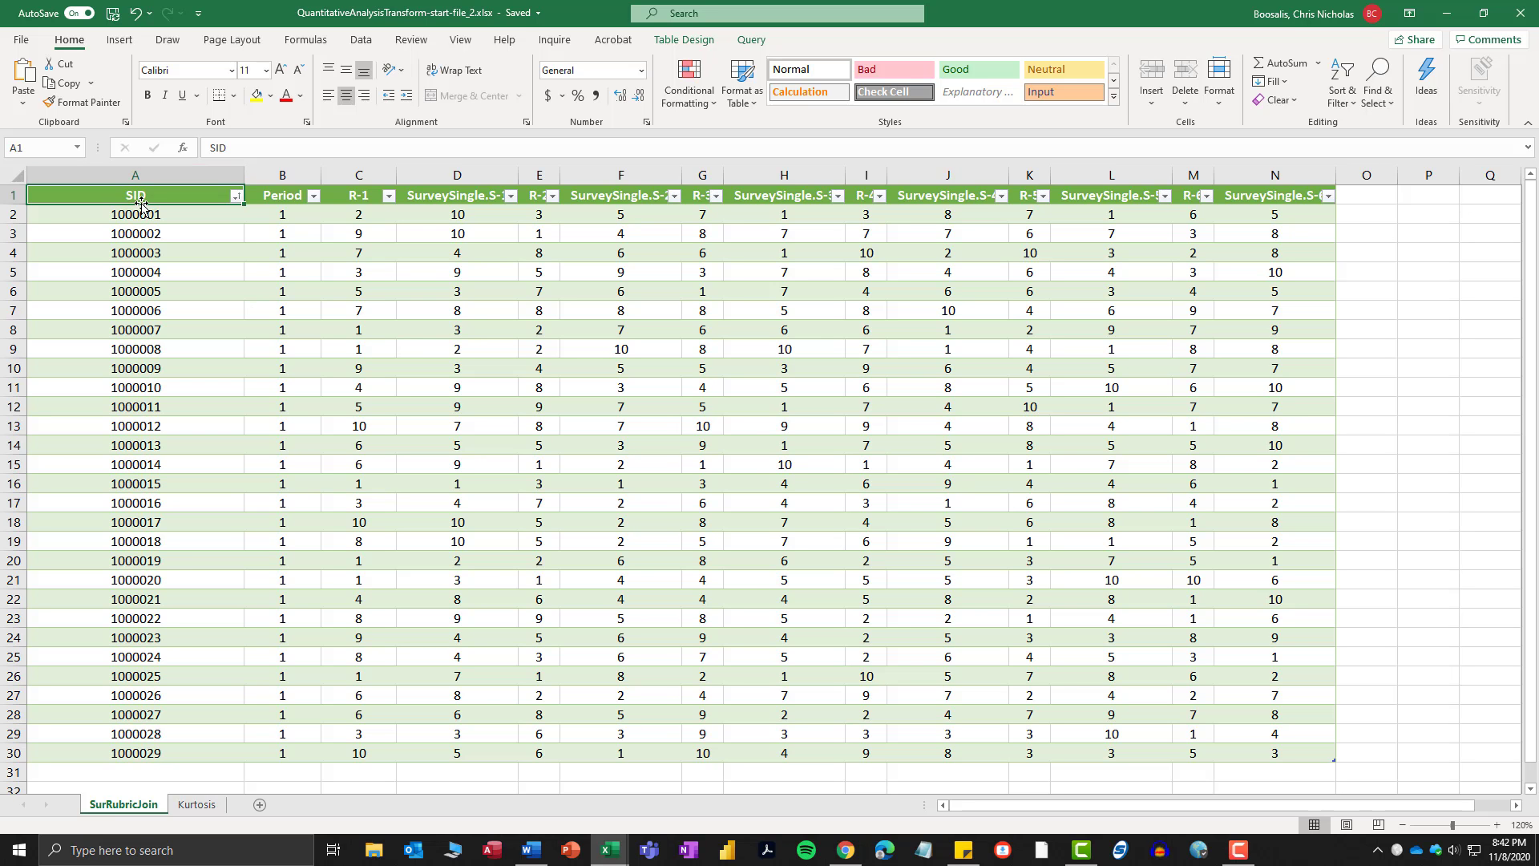
# Turn off the filter buttons in the header row of the SurRubricJoin table.
pyautogui.click(362, 42)
pyautogui.click(725, 77)
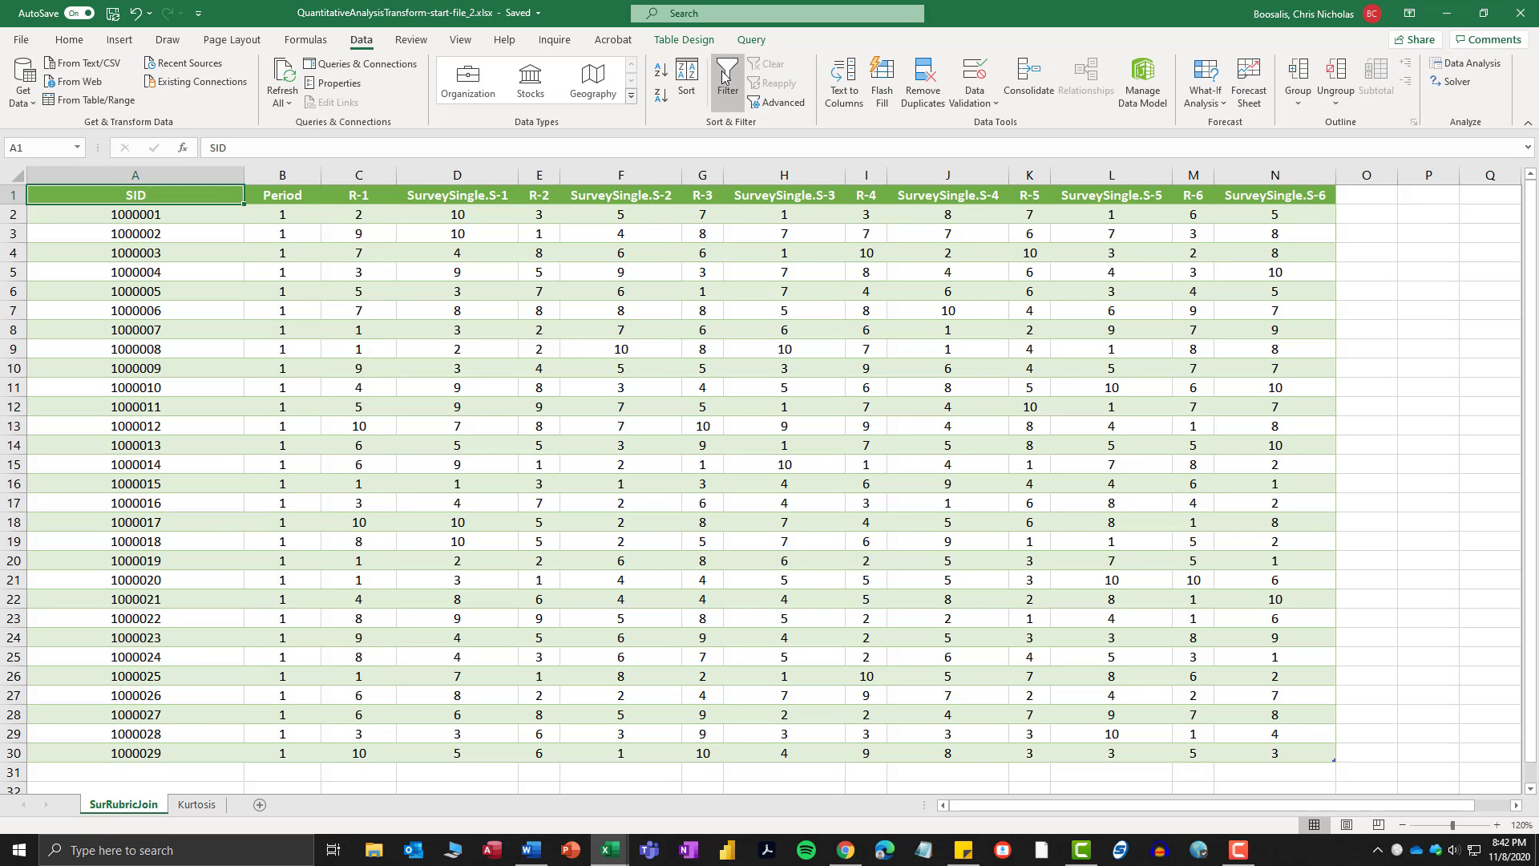
pyautogui.click(293, 196)
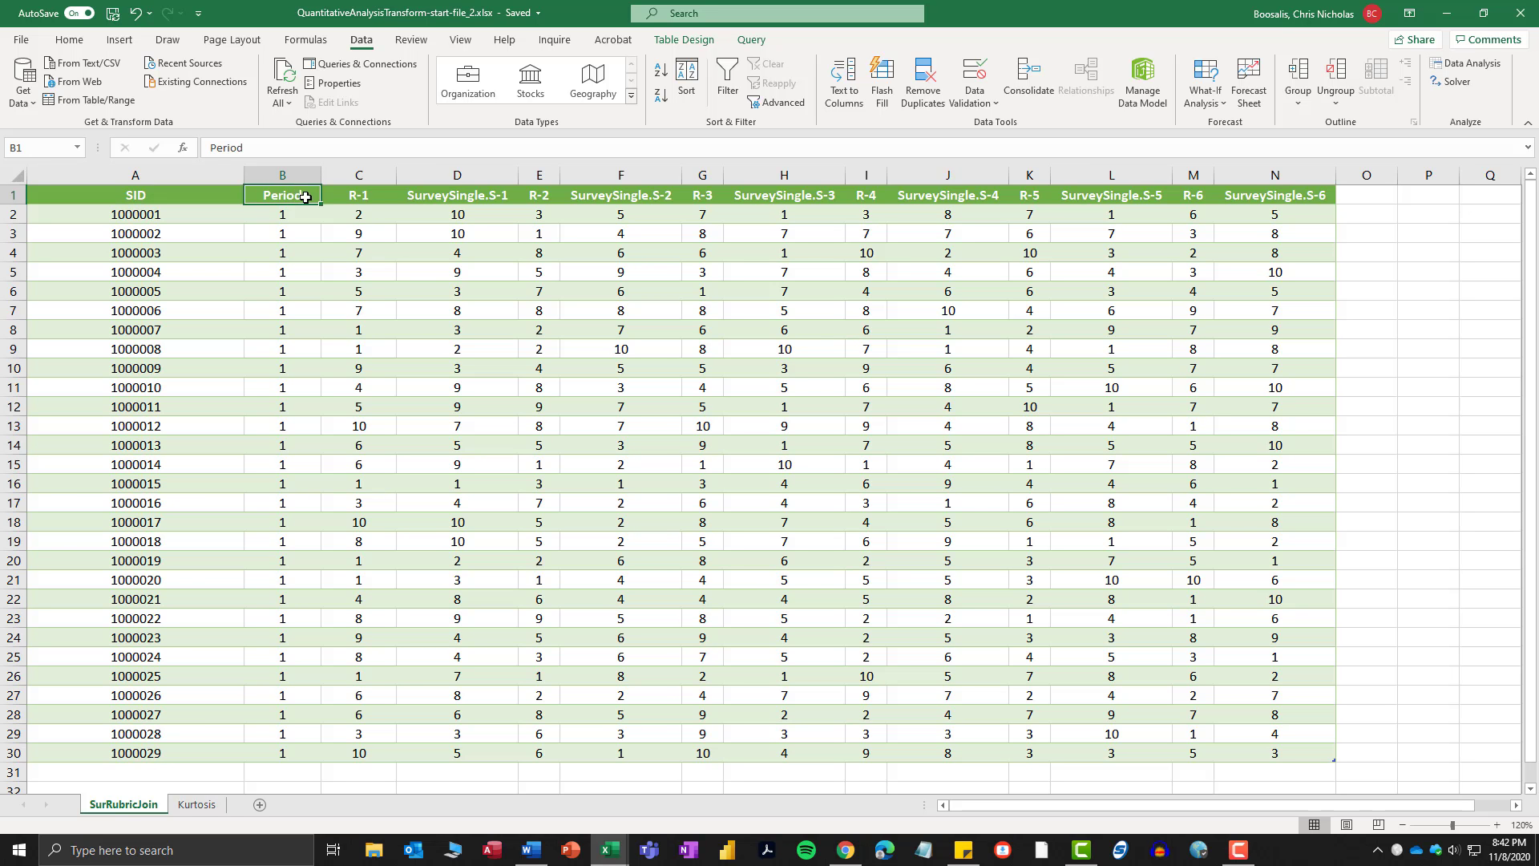
pyautogui.click(362, 195)
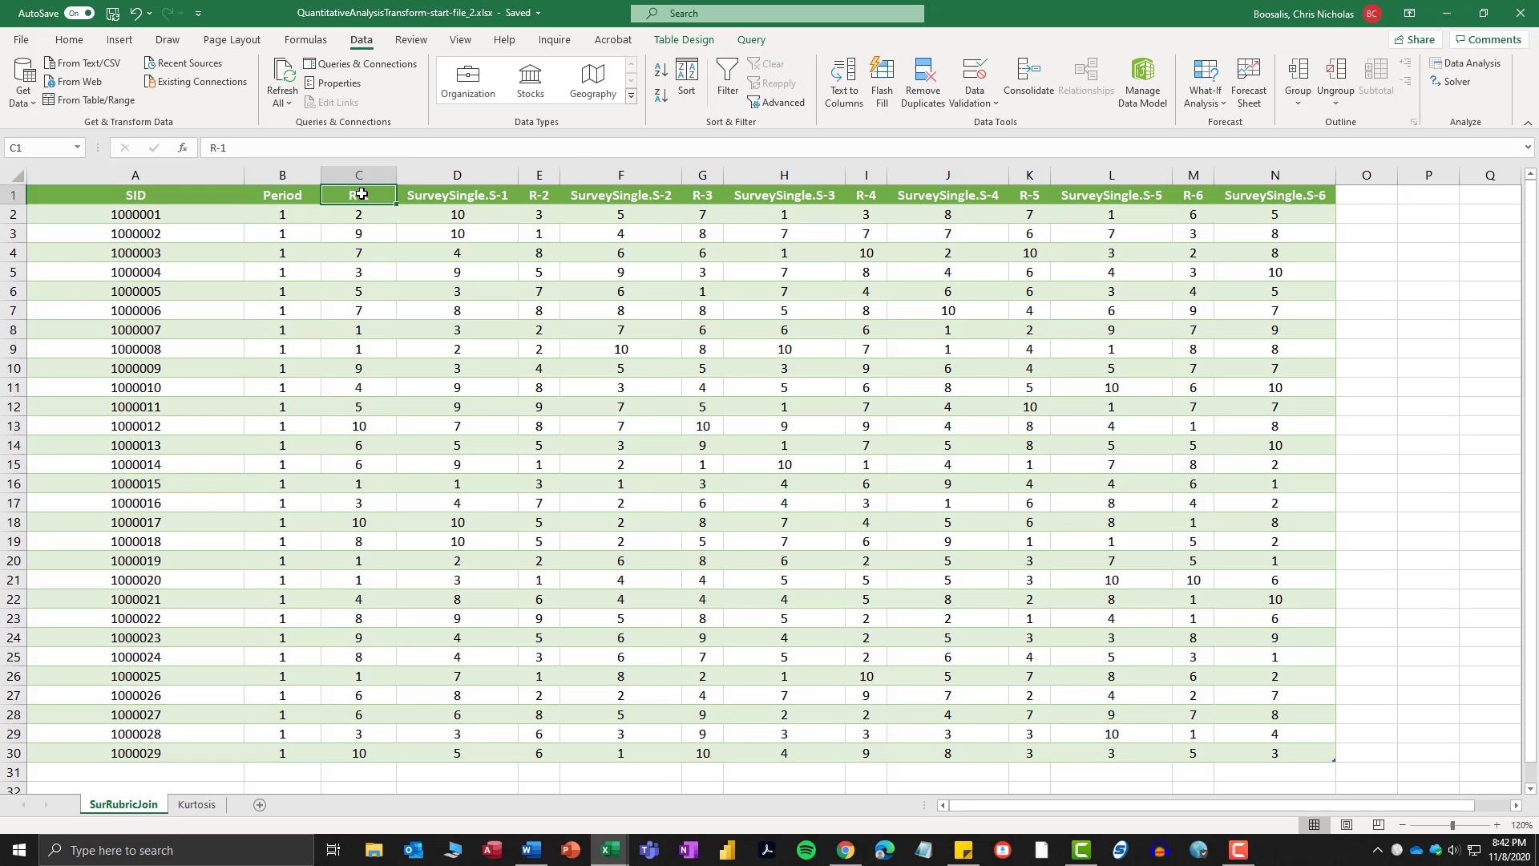
pyautogui.rightClick(366, 200)
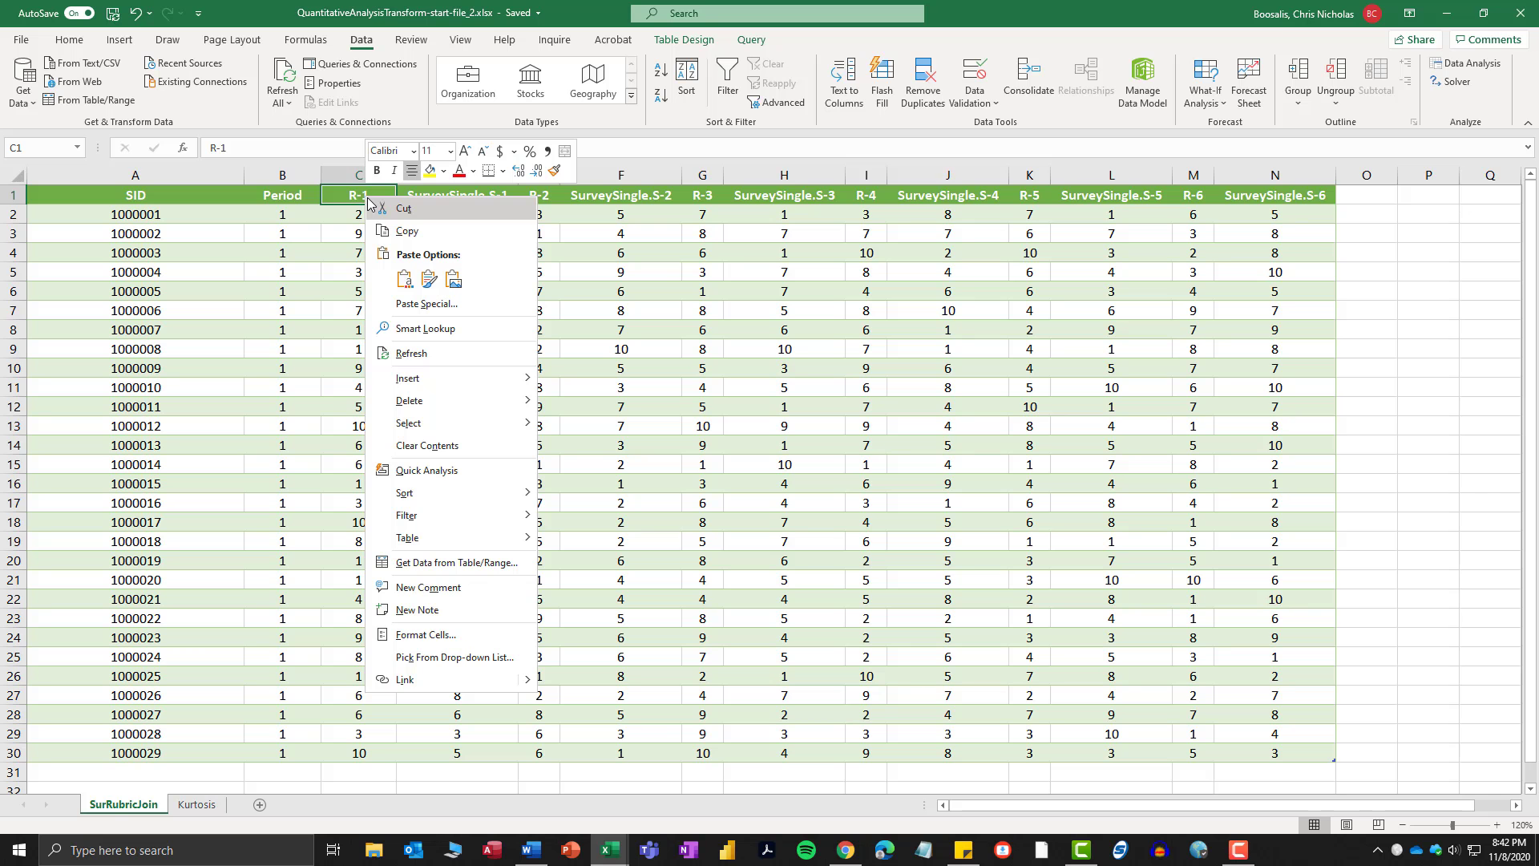
pyautogui.moveTo(422, 378)
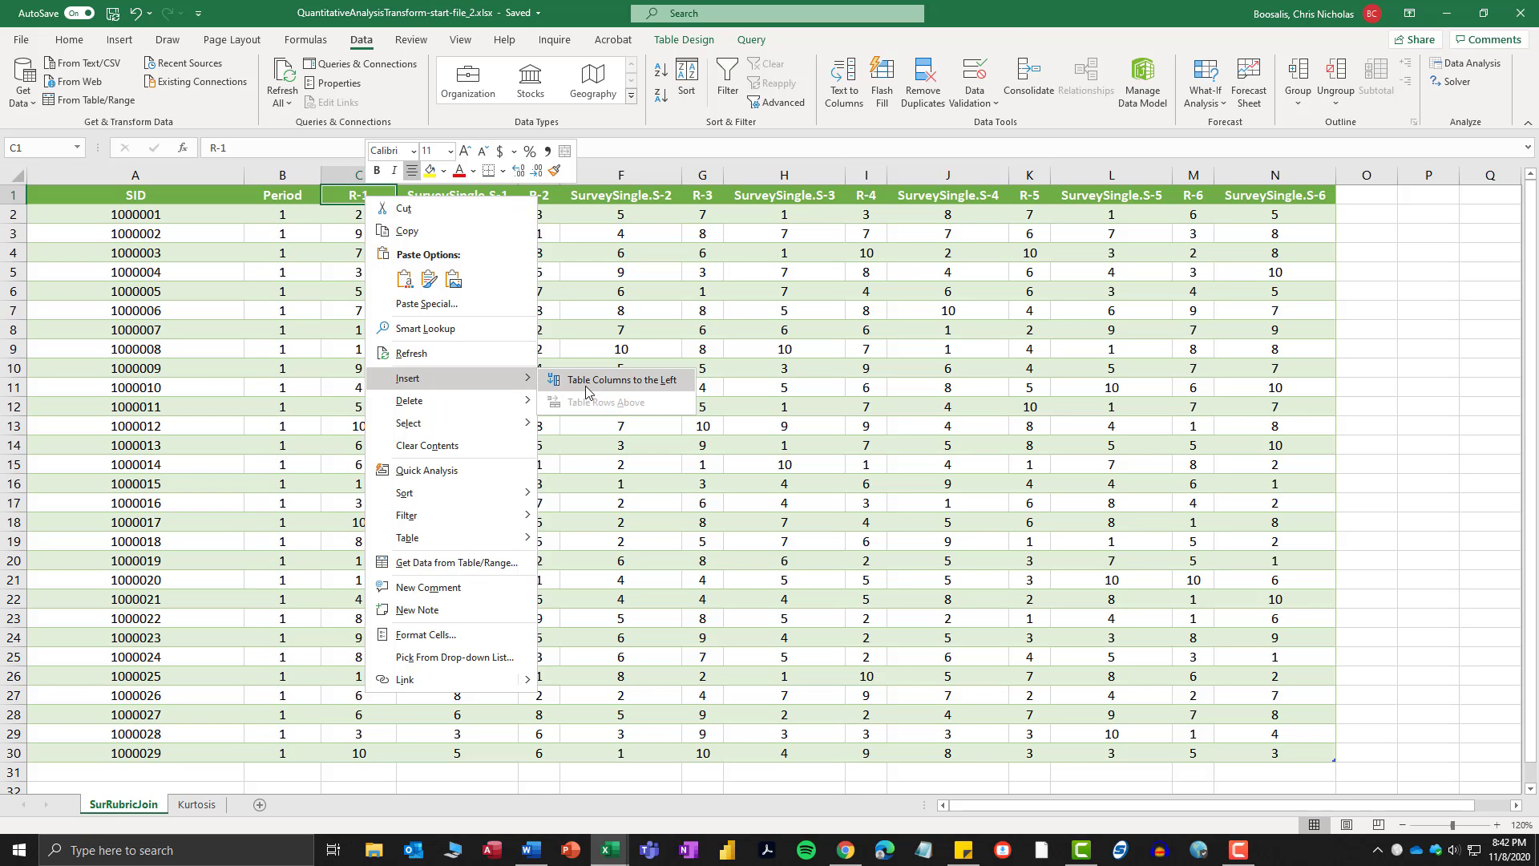
pyautogui.click(332, 9)
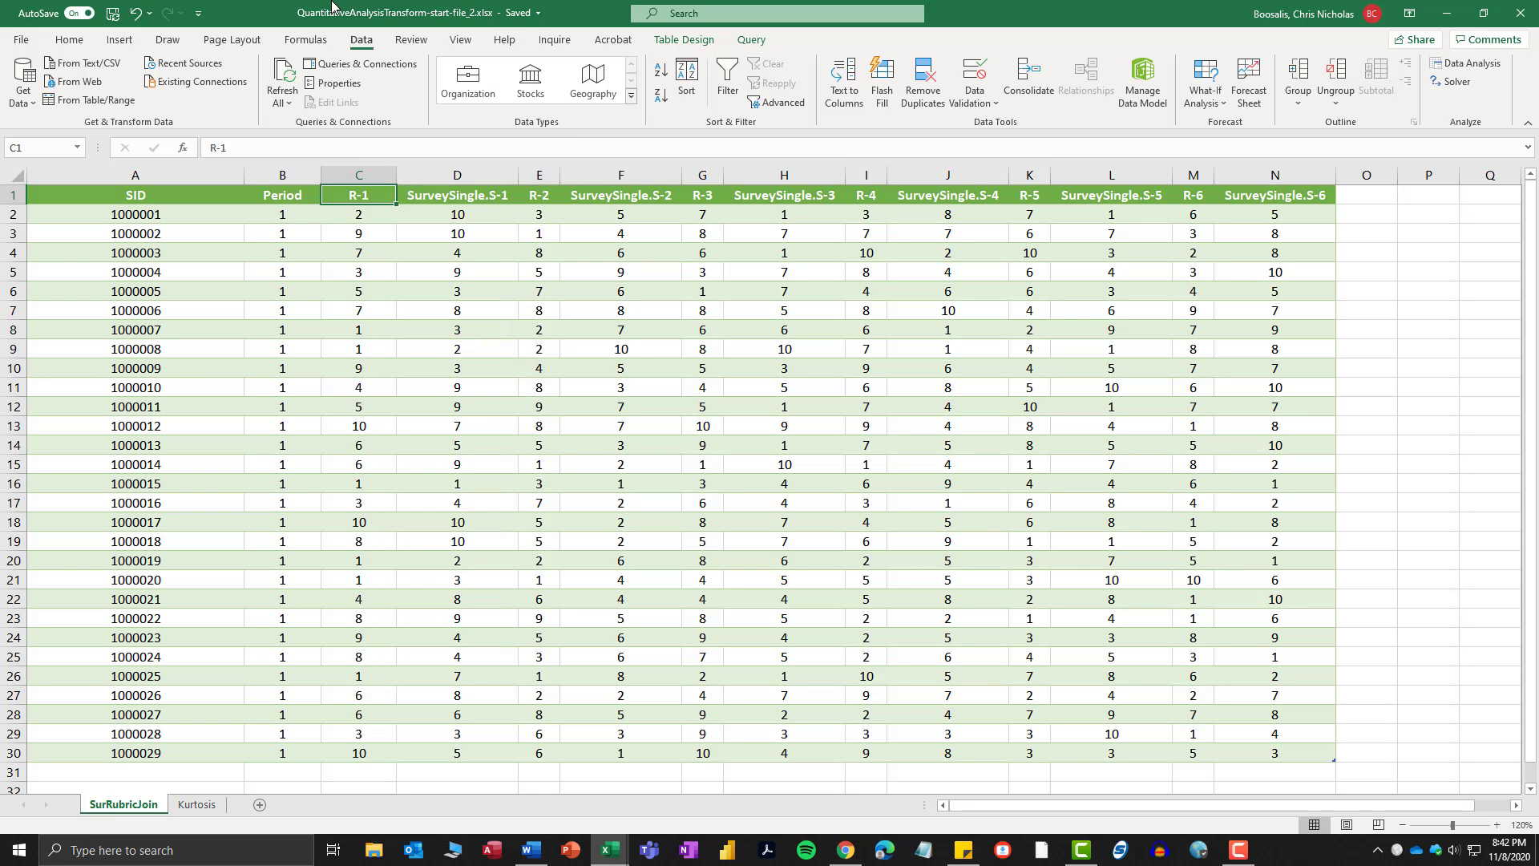
pyautogui.click(397, 316)
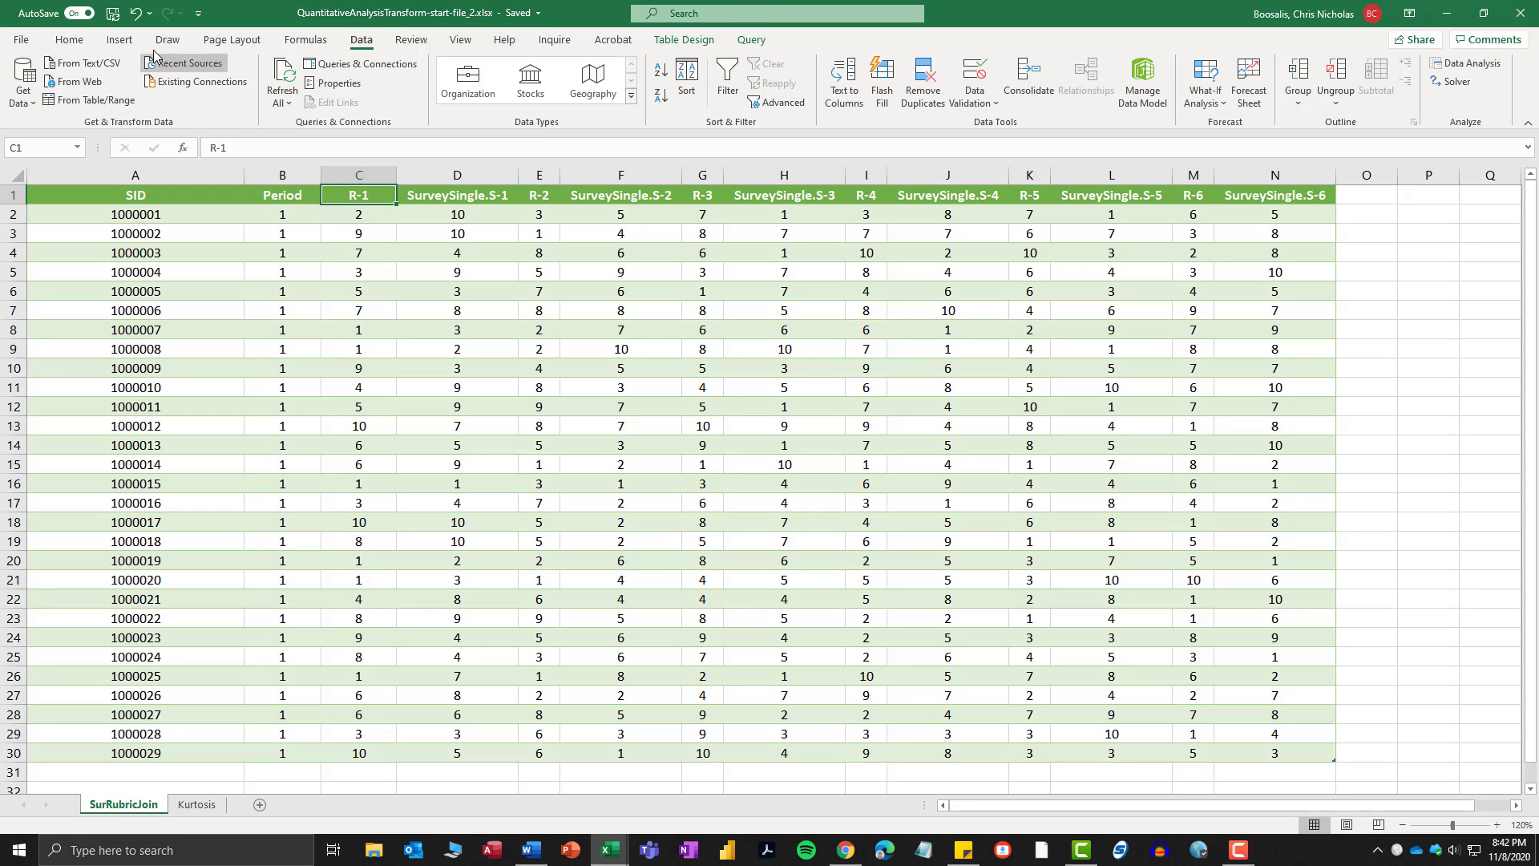
# Insert a new sheet column between the Period and R-1 columns.
pyautogui.click(80, 39)
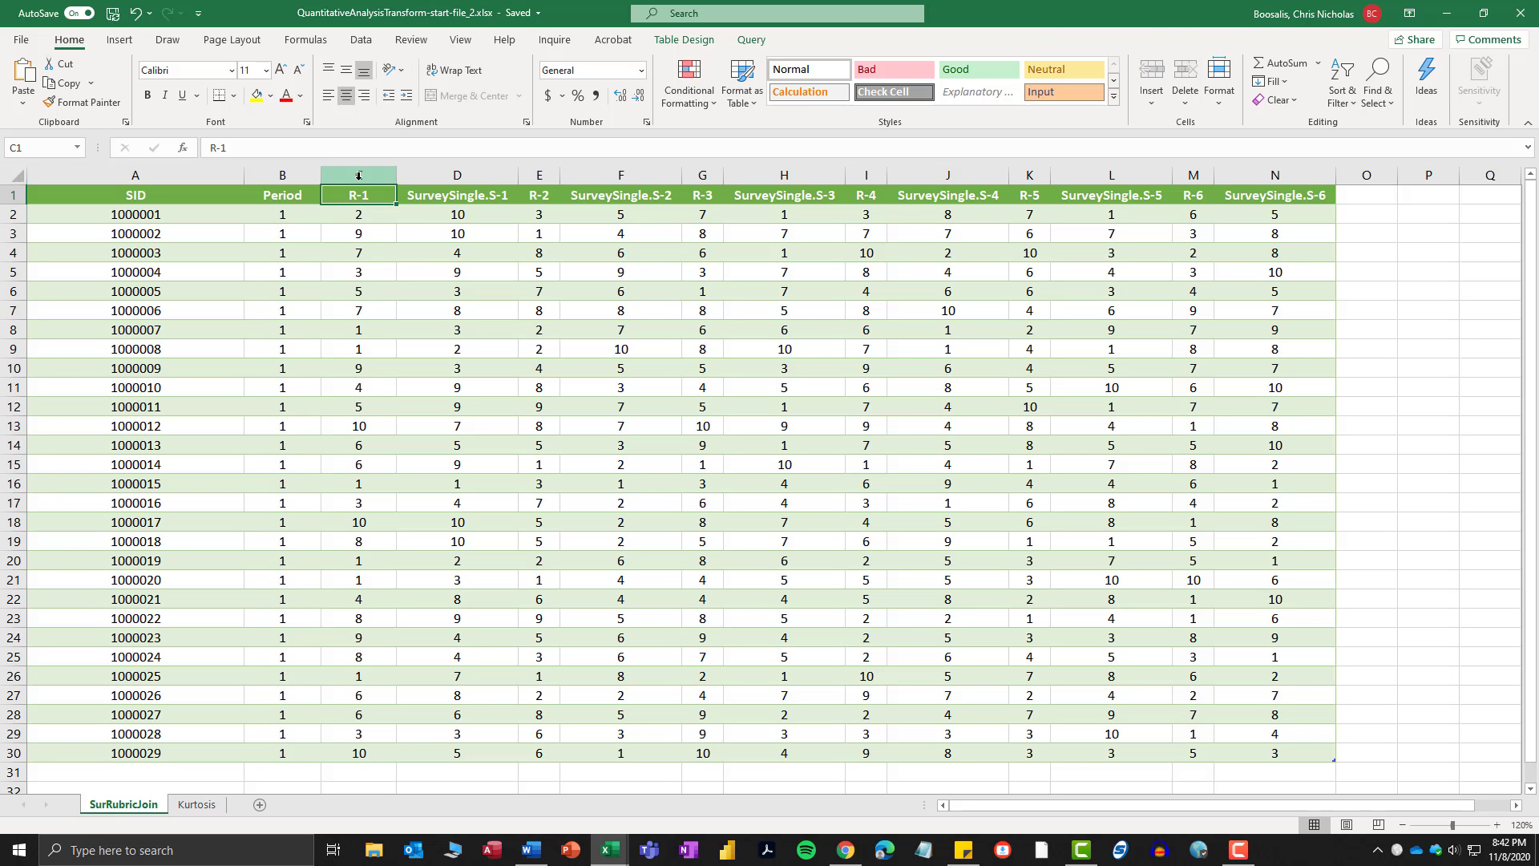
pyautogui.click(358, 175)
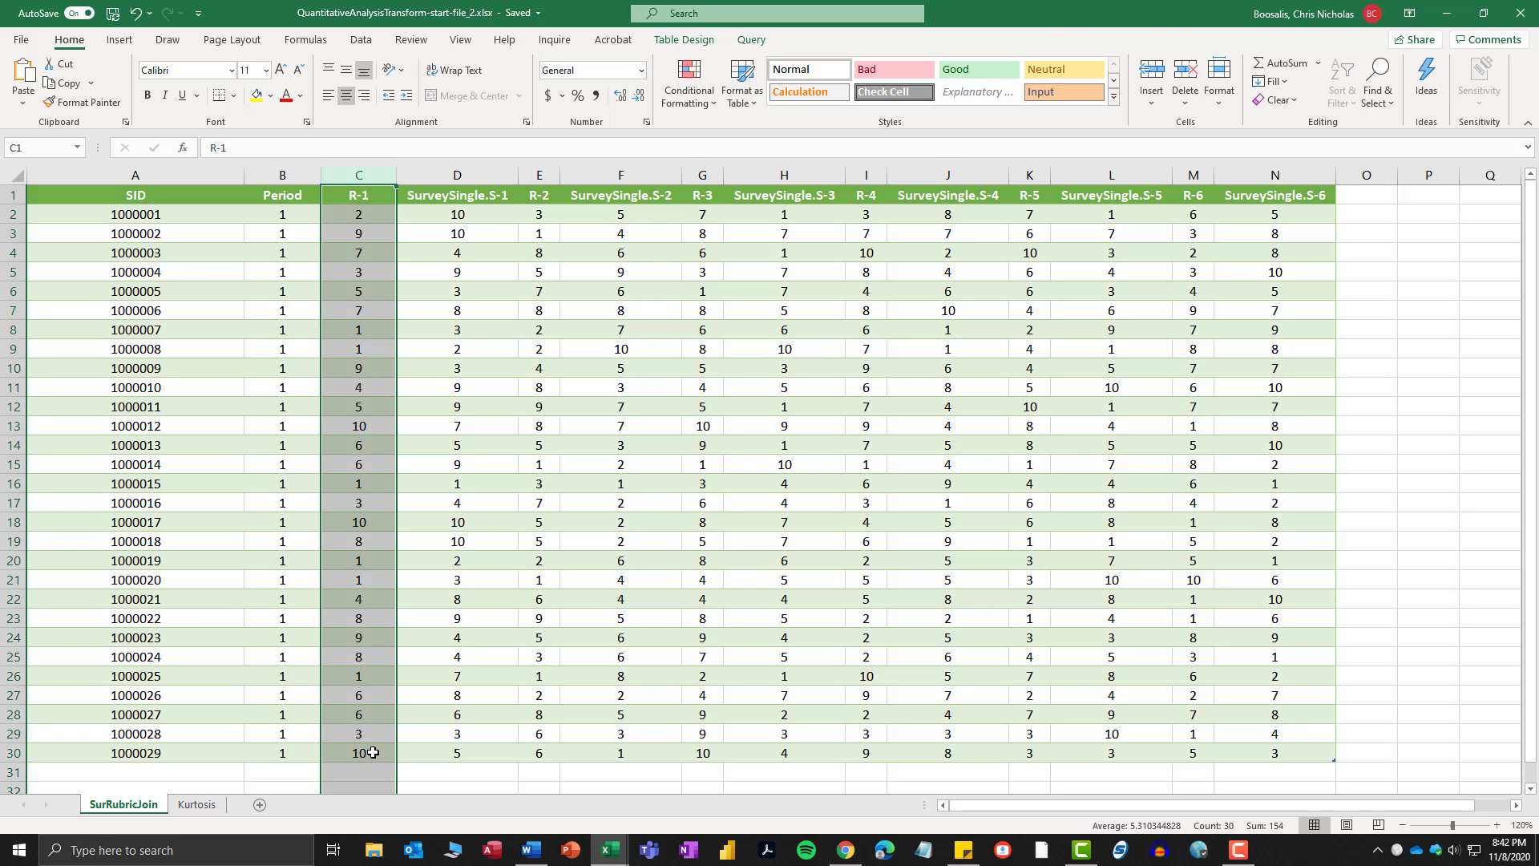
pyautogui.click(1154, 103)
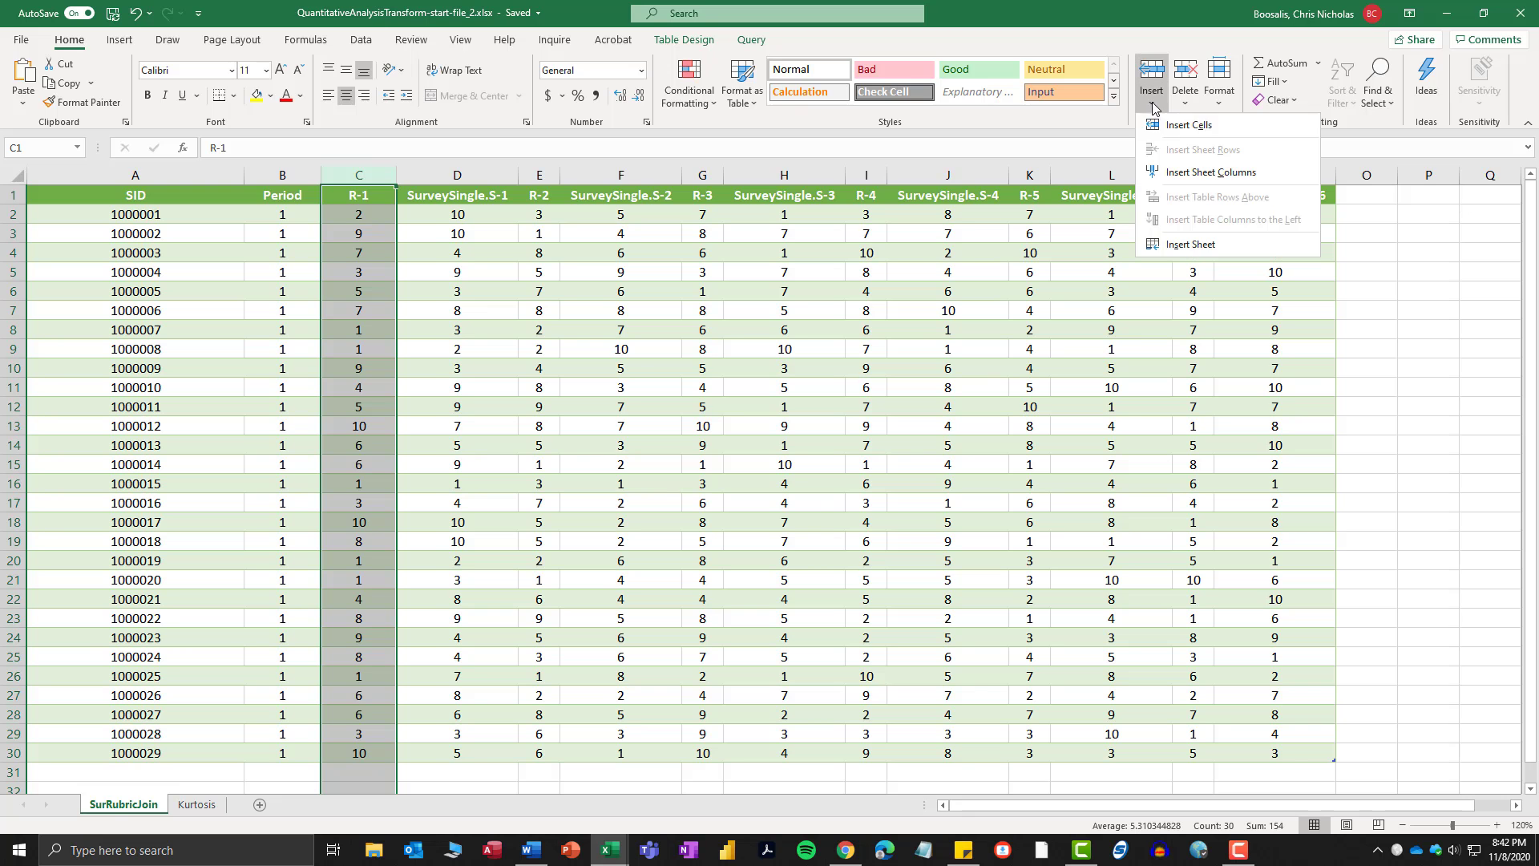
pyautogui.click(1206, 178)
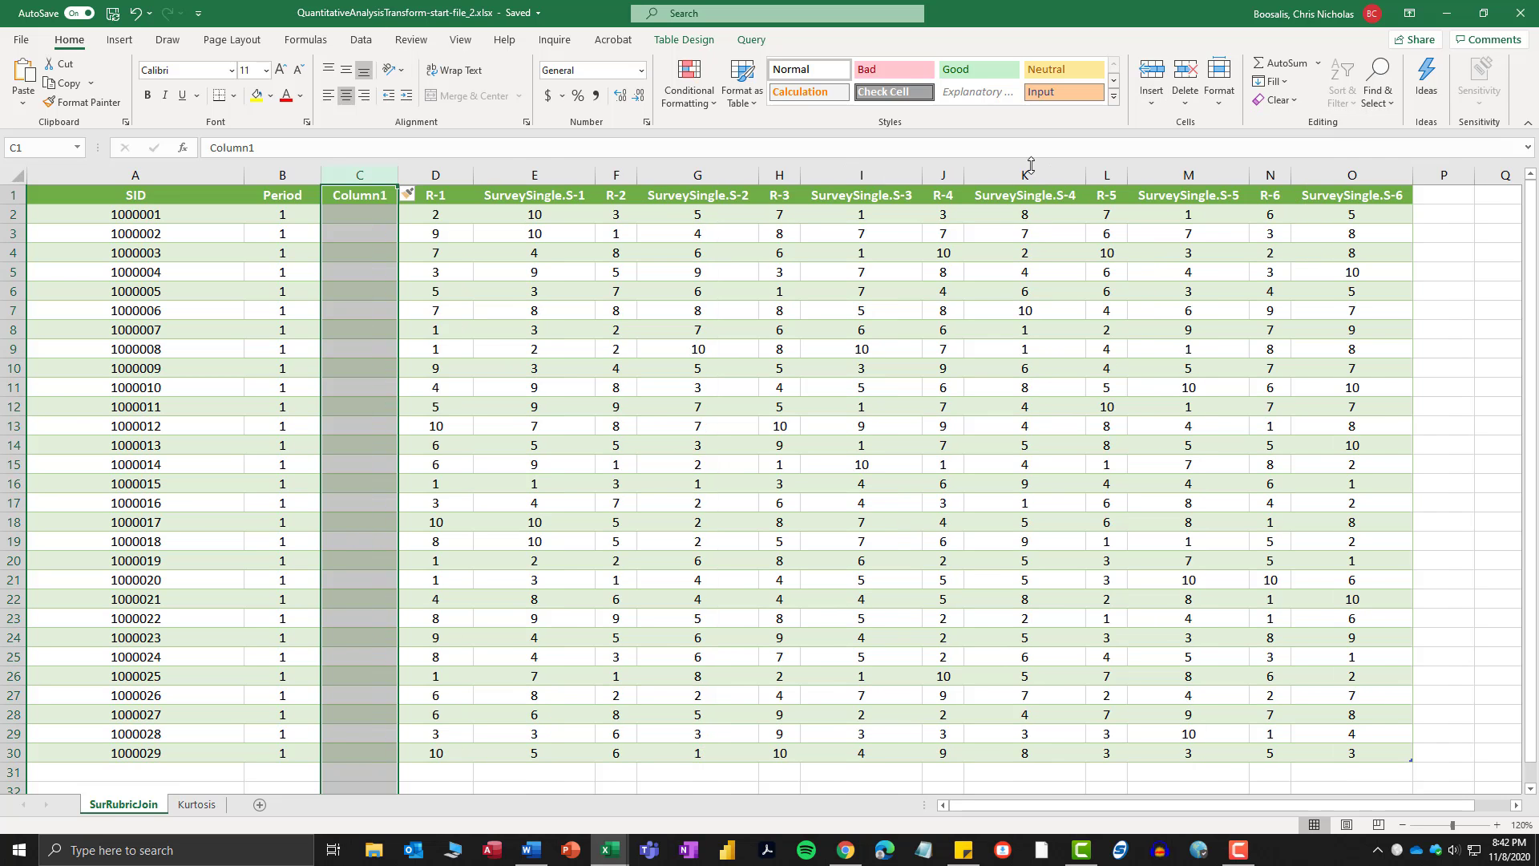
# Name the new column RowAverage and widen it so the header fits.
pyautogui.click(367, 198)
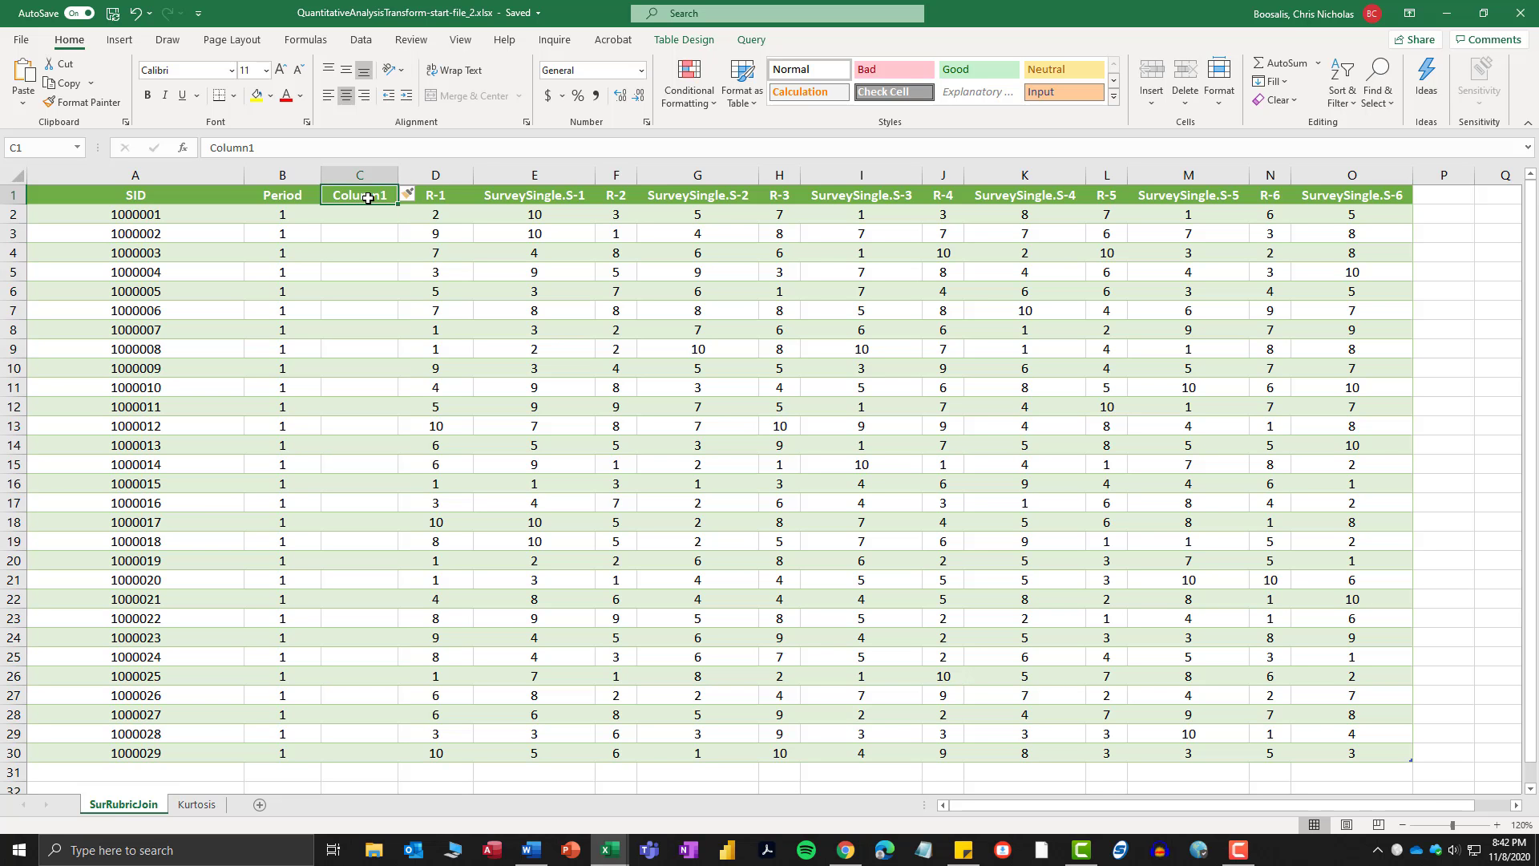
pyautogui.write('R')
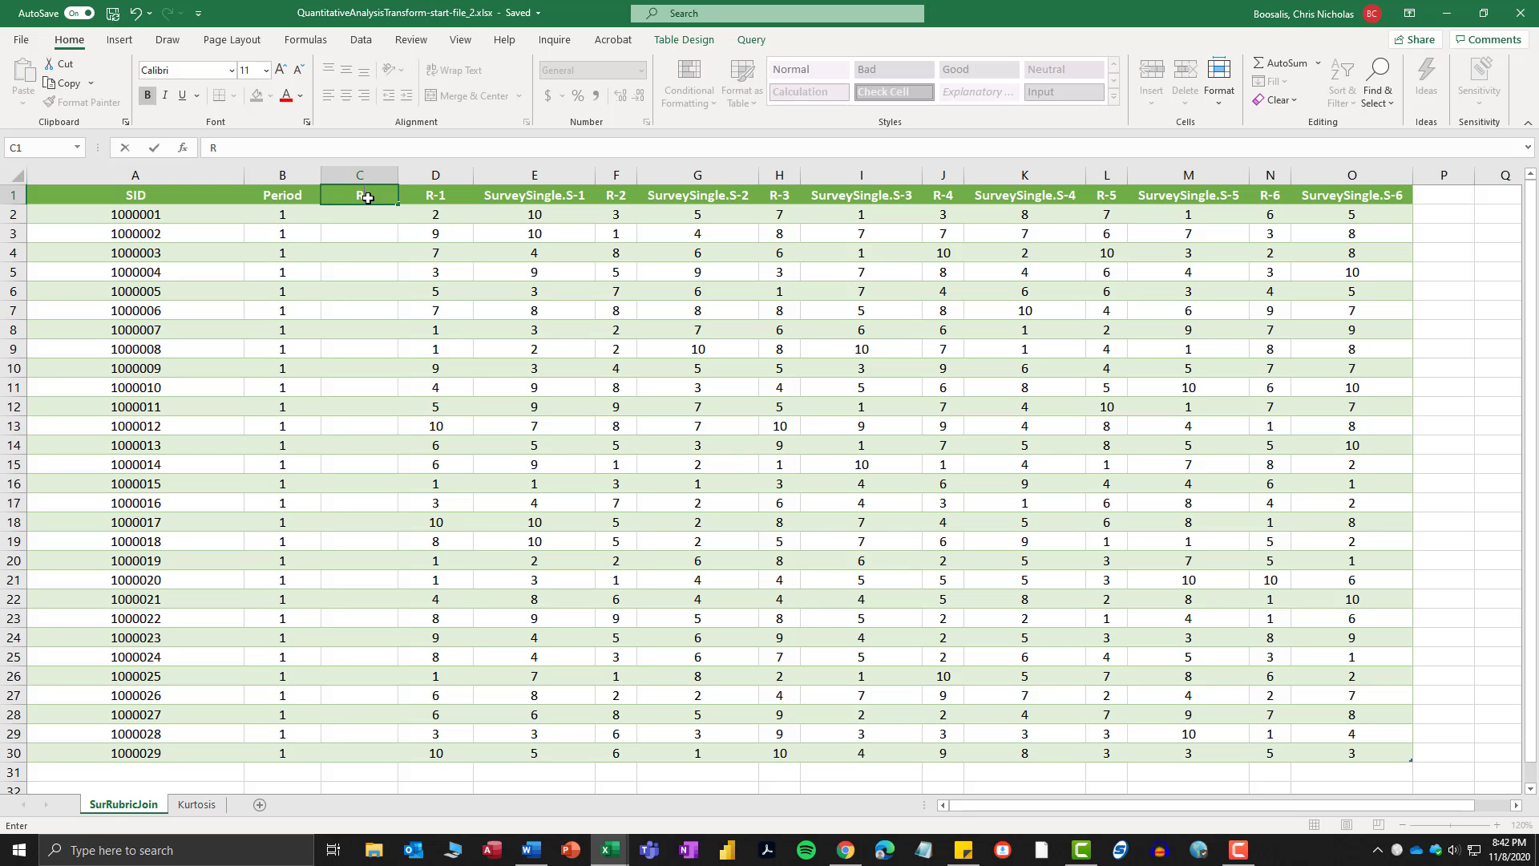
pyautogui.write('owAverage')
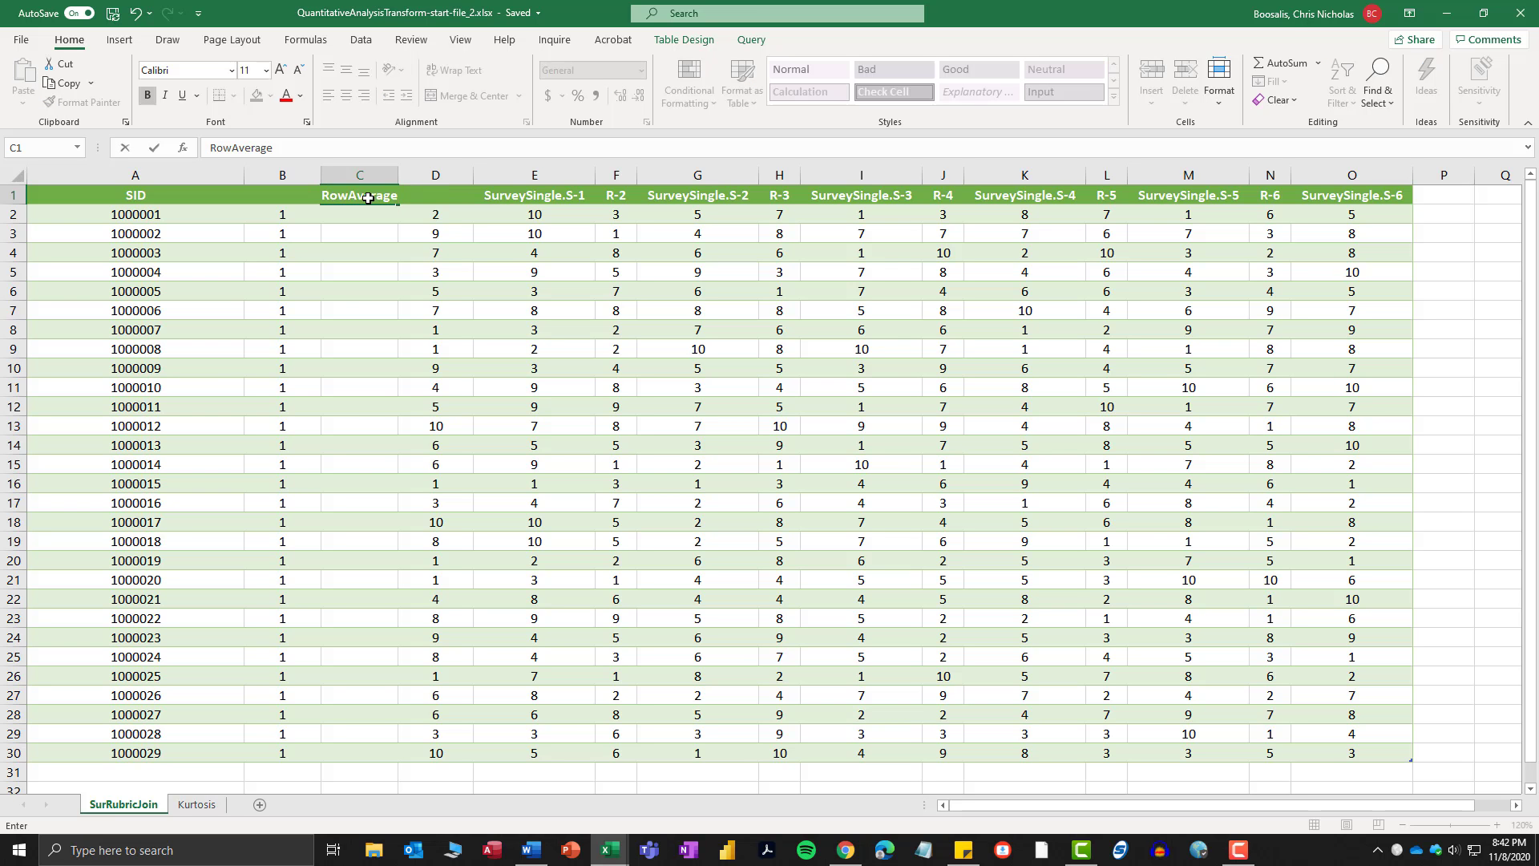
pyautogui.click(370, 272)
pyautogui.click(367, 215)
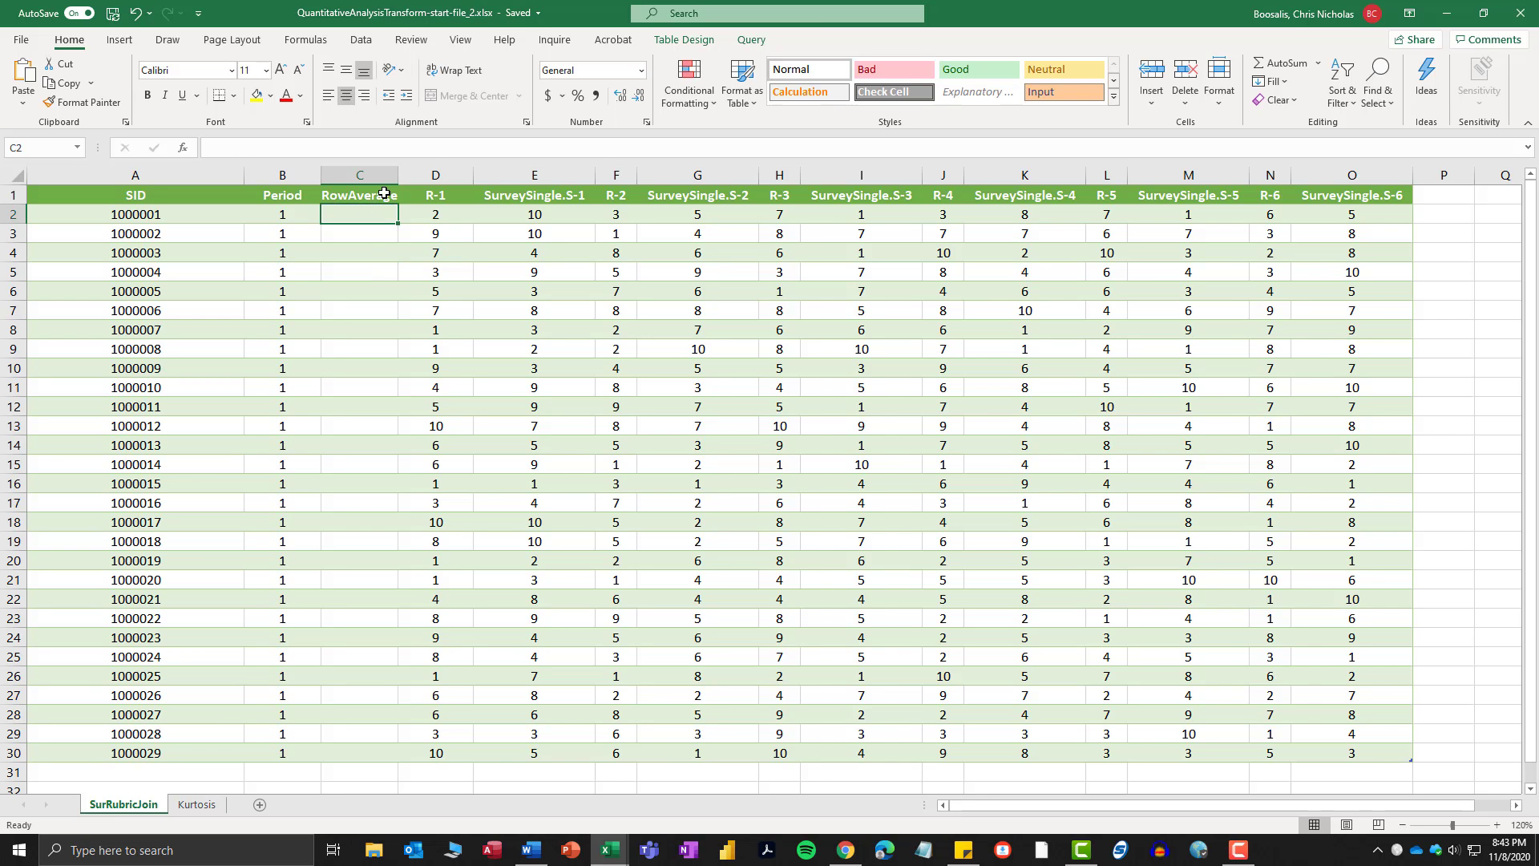
pyautogui.moveTo(398, 175); pyautogui.dragTo(418, 175)
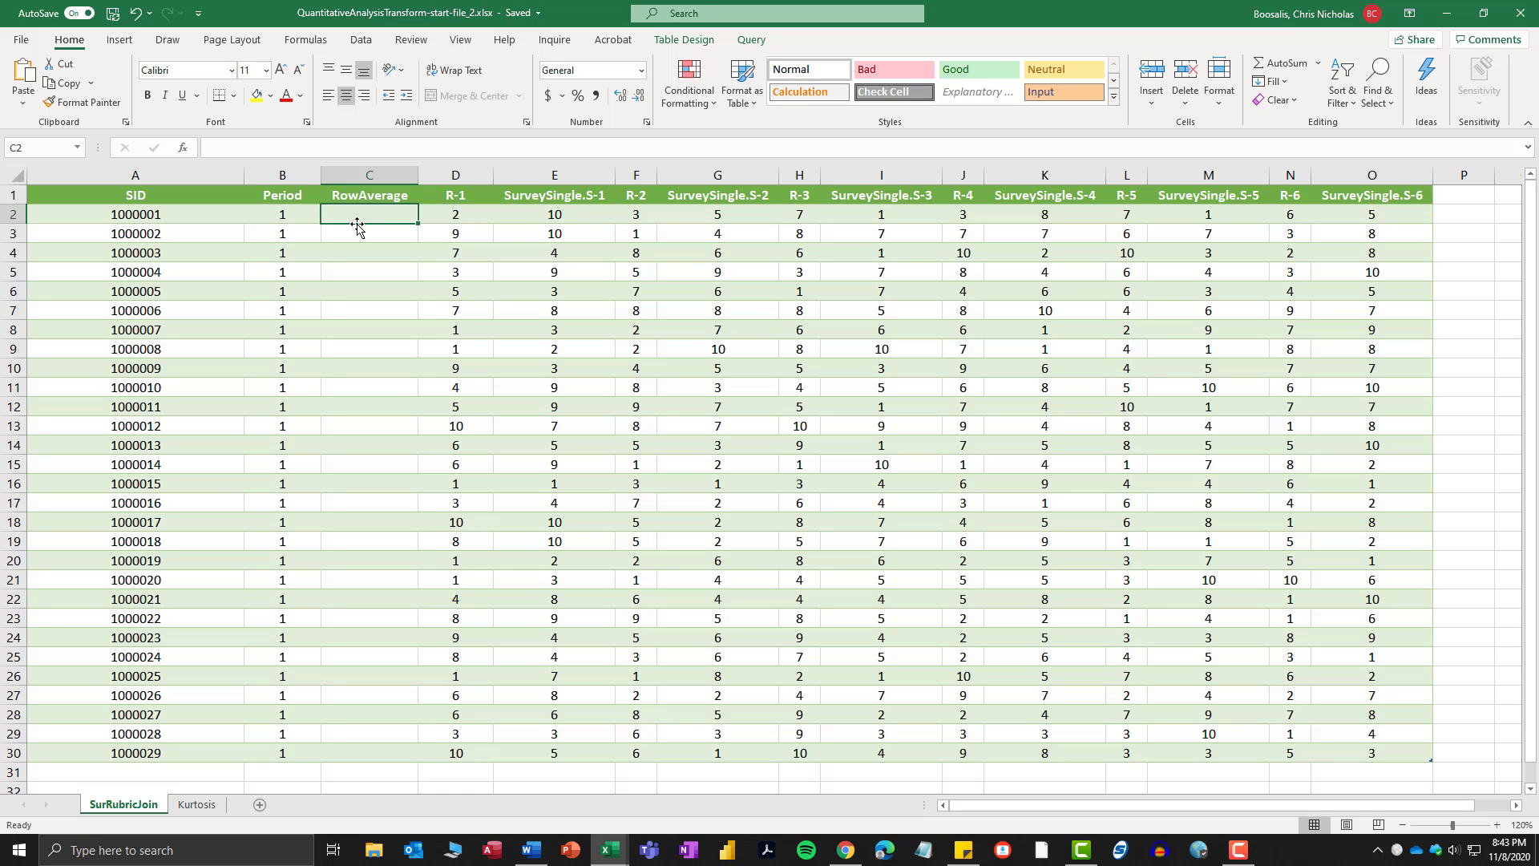
# Enter an AVERAGE formula in C2 that covers the row's values from R-1 through SurveySingle.S-6.
pyautogui.click(342, 148)
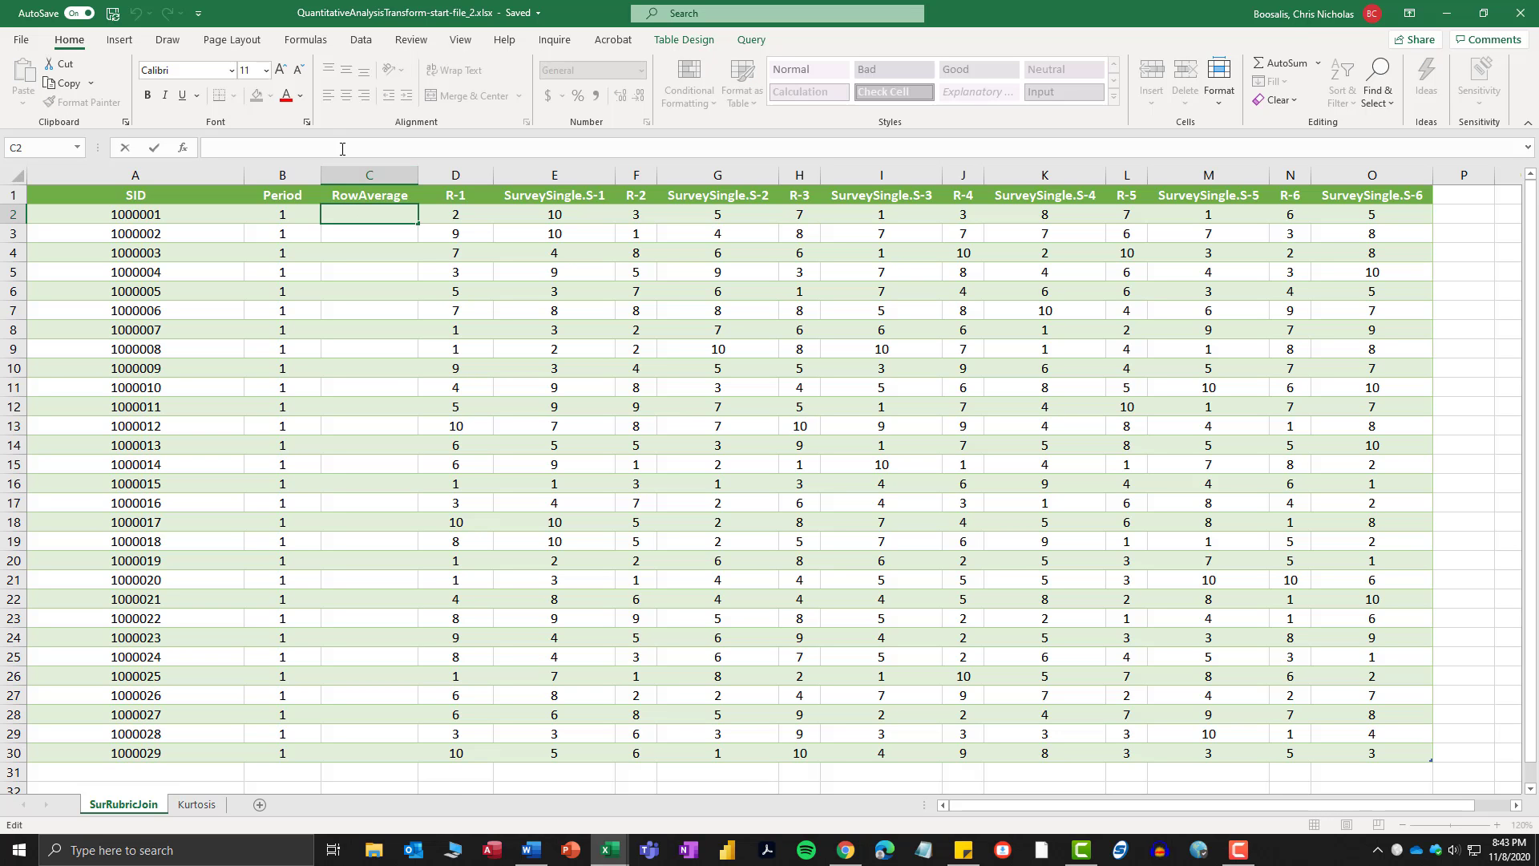
pyautogui.write('=')
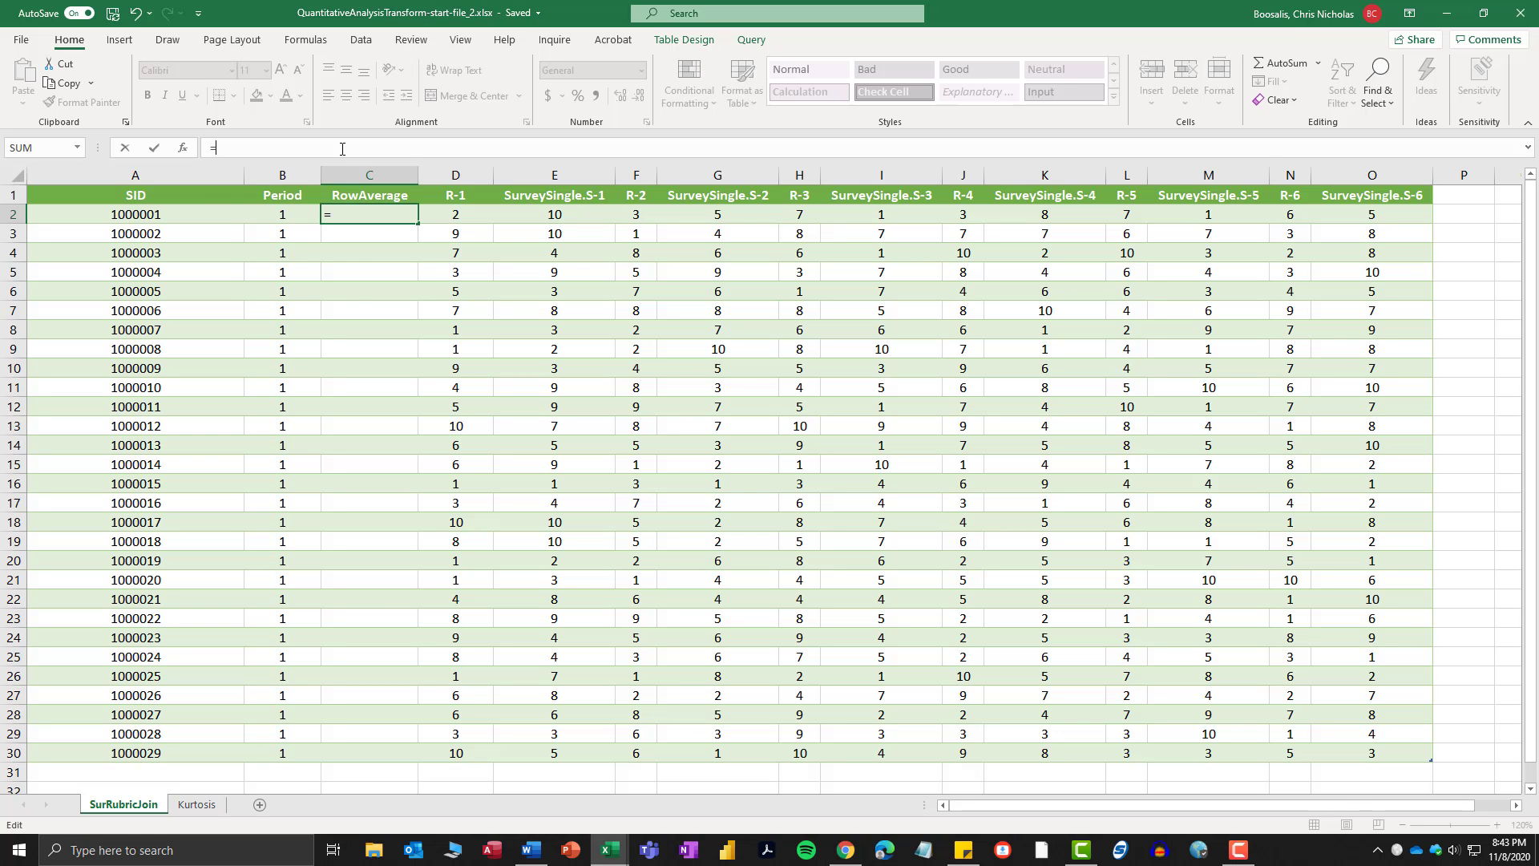
pyautogui.write('s')
pyautogui.write('average')
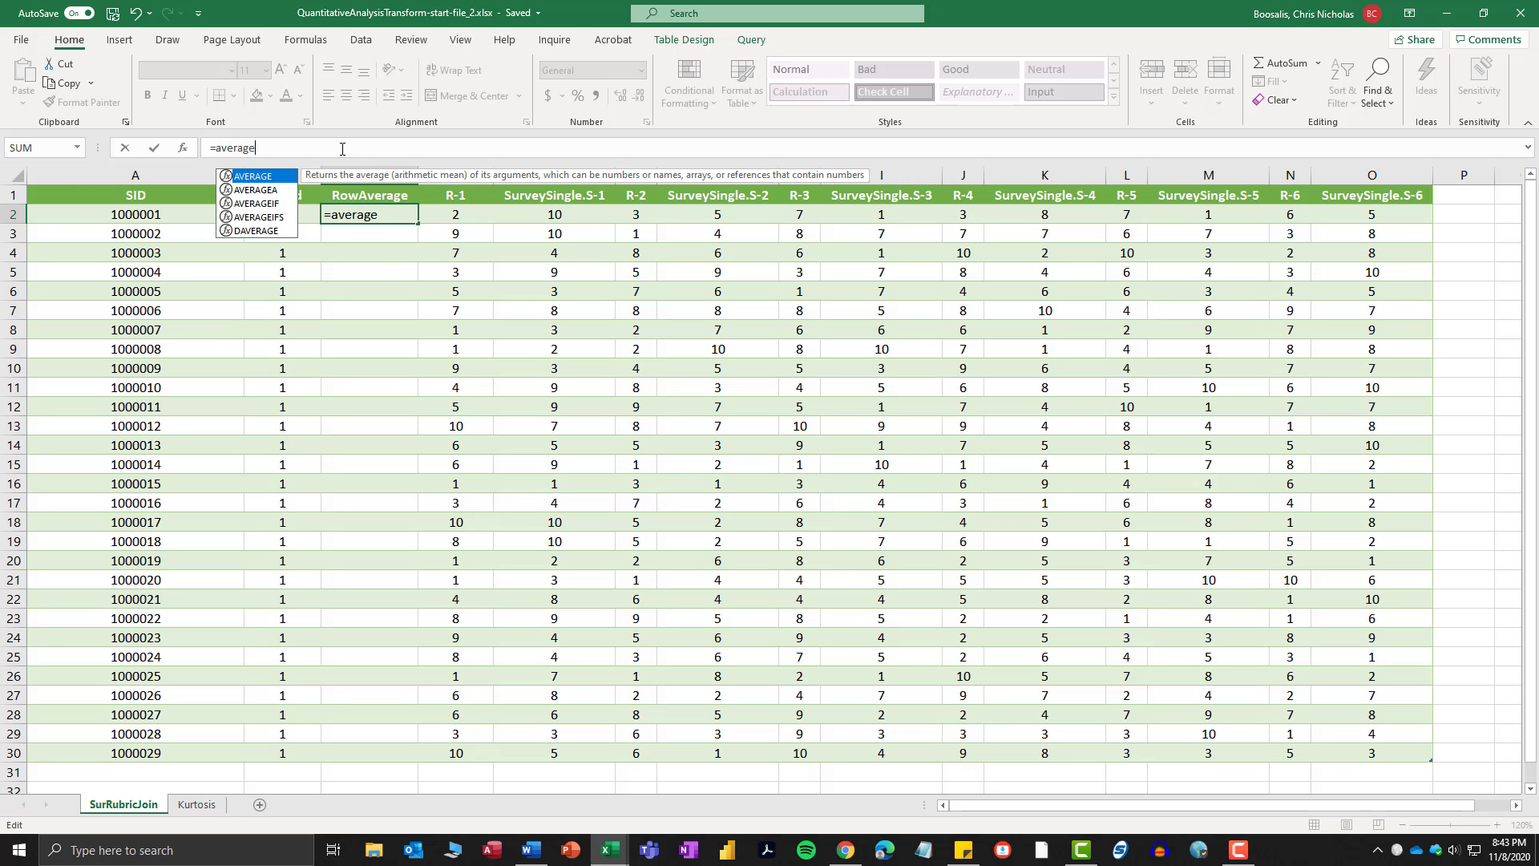
pyautogui.write('(')
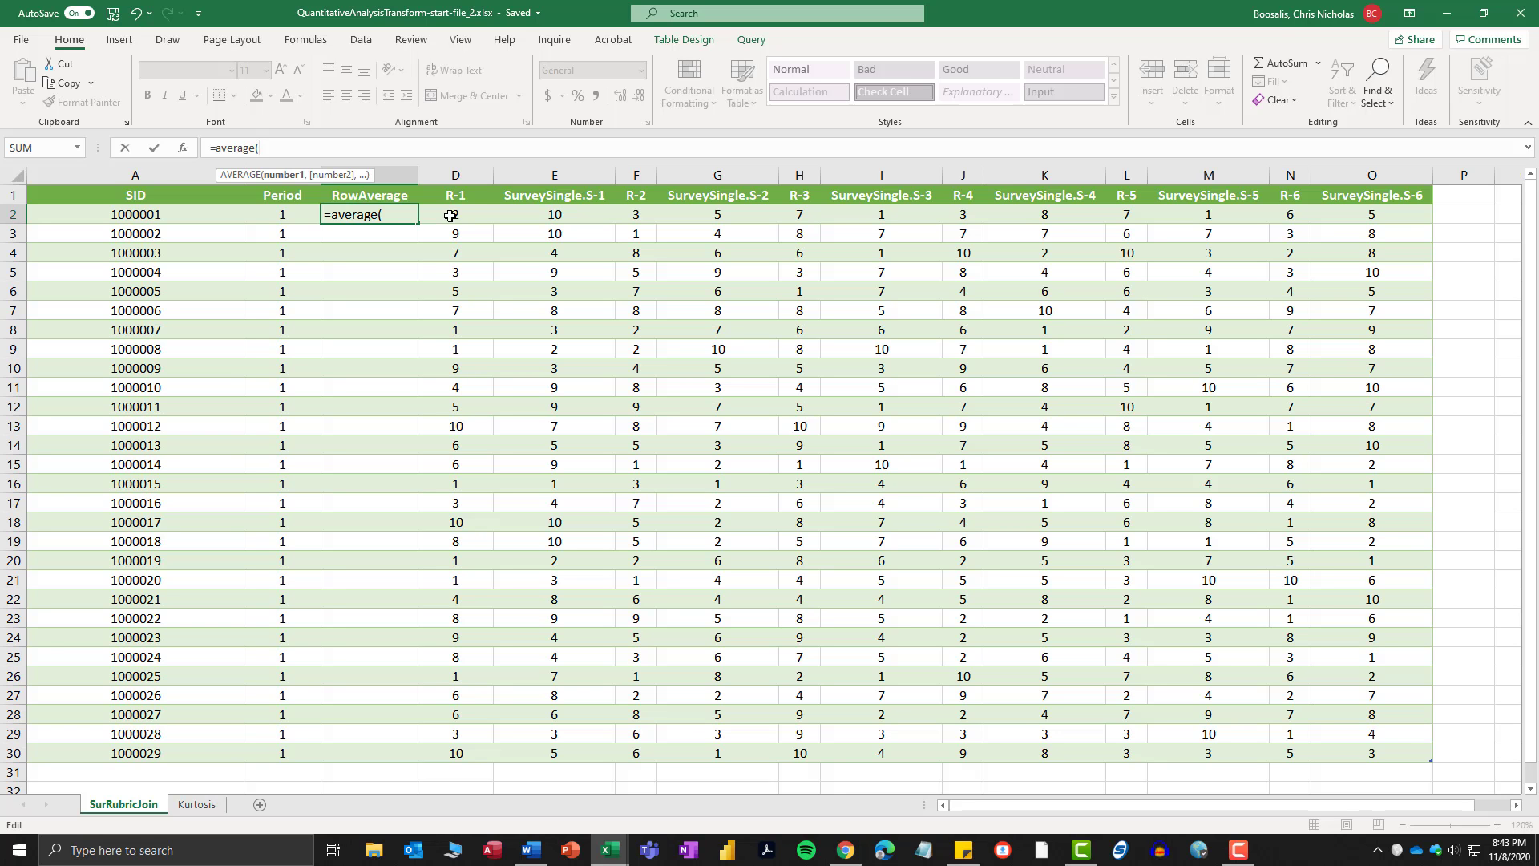
pyautogui.moveTo(451, 216); pyautogui.dragTo(1355, 217)
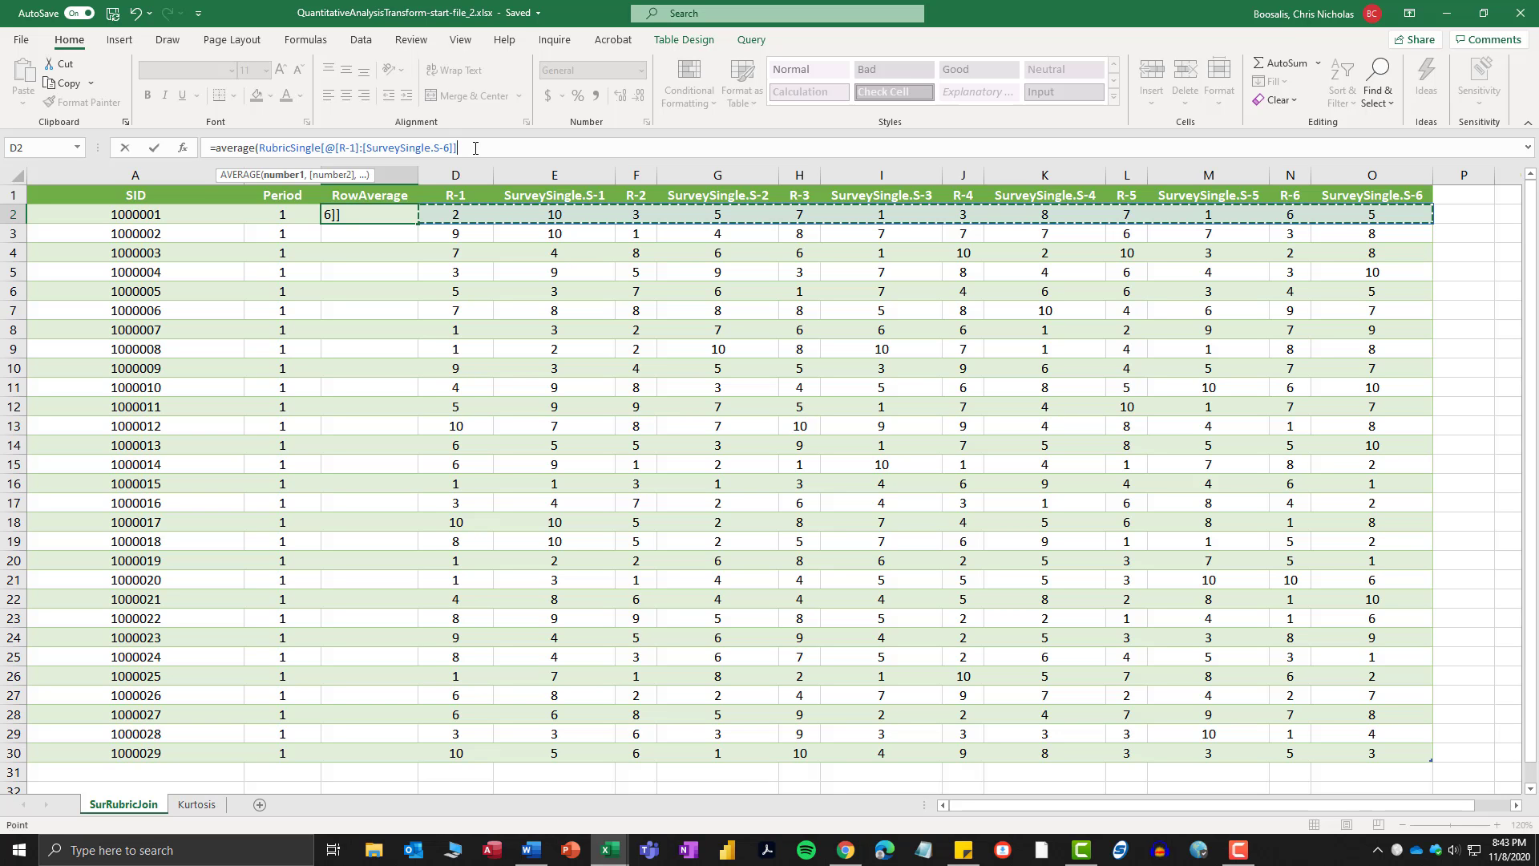
pyautogui.write(')')
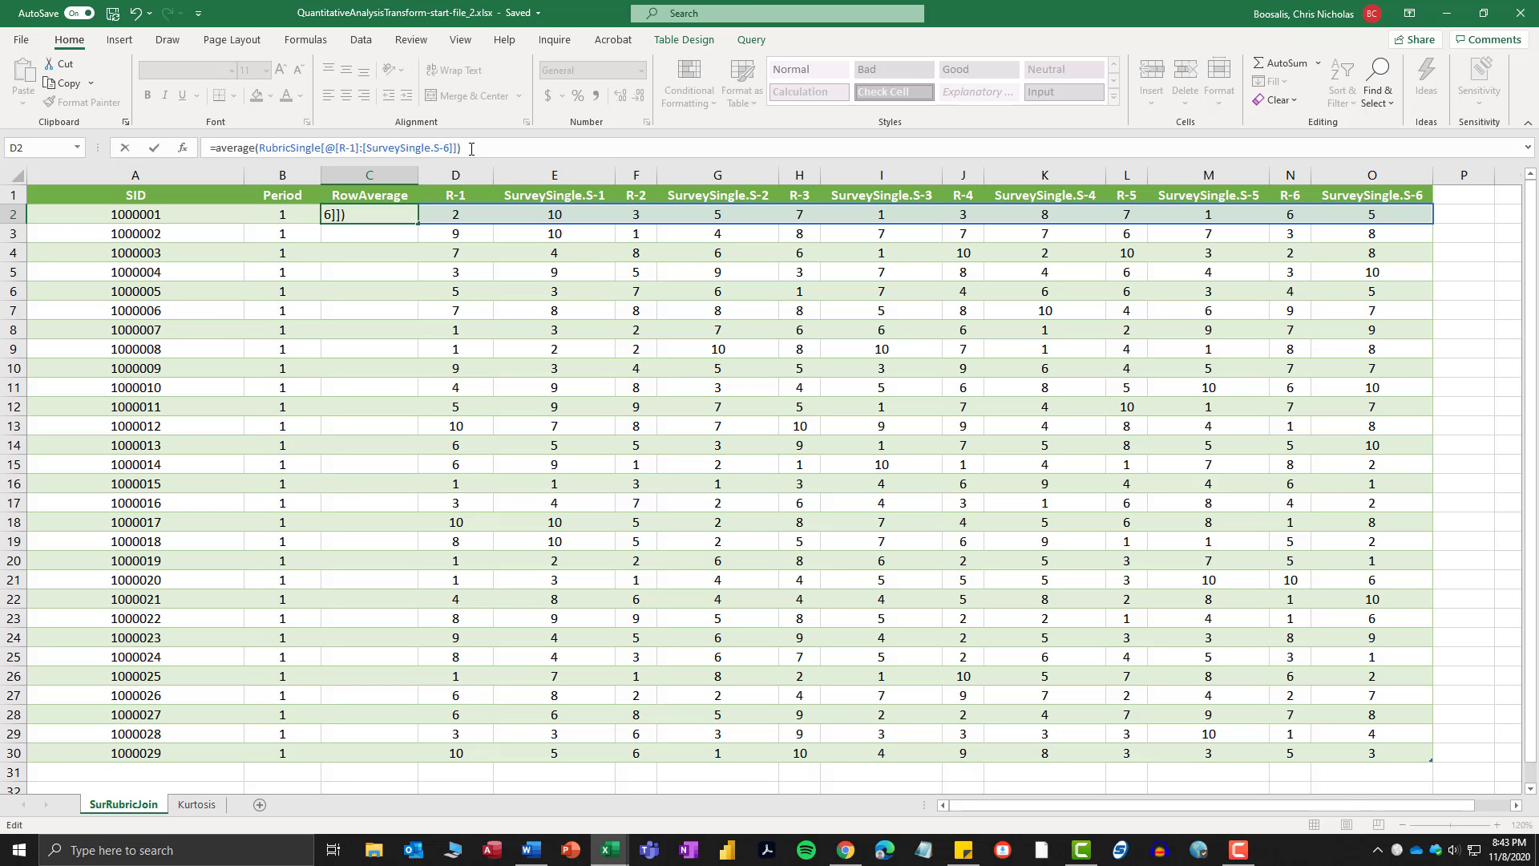
pyautogui.press('Return')
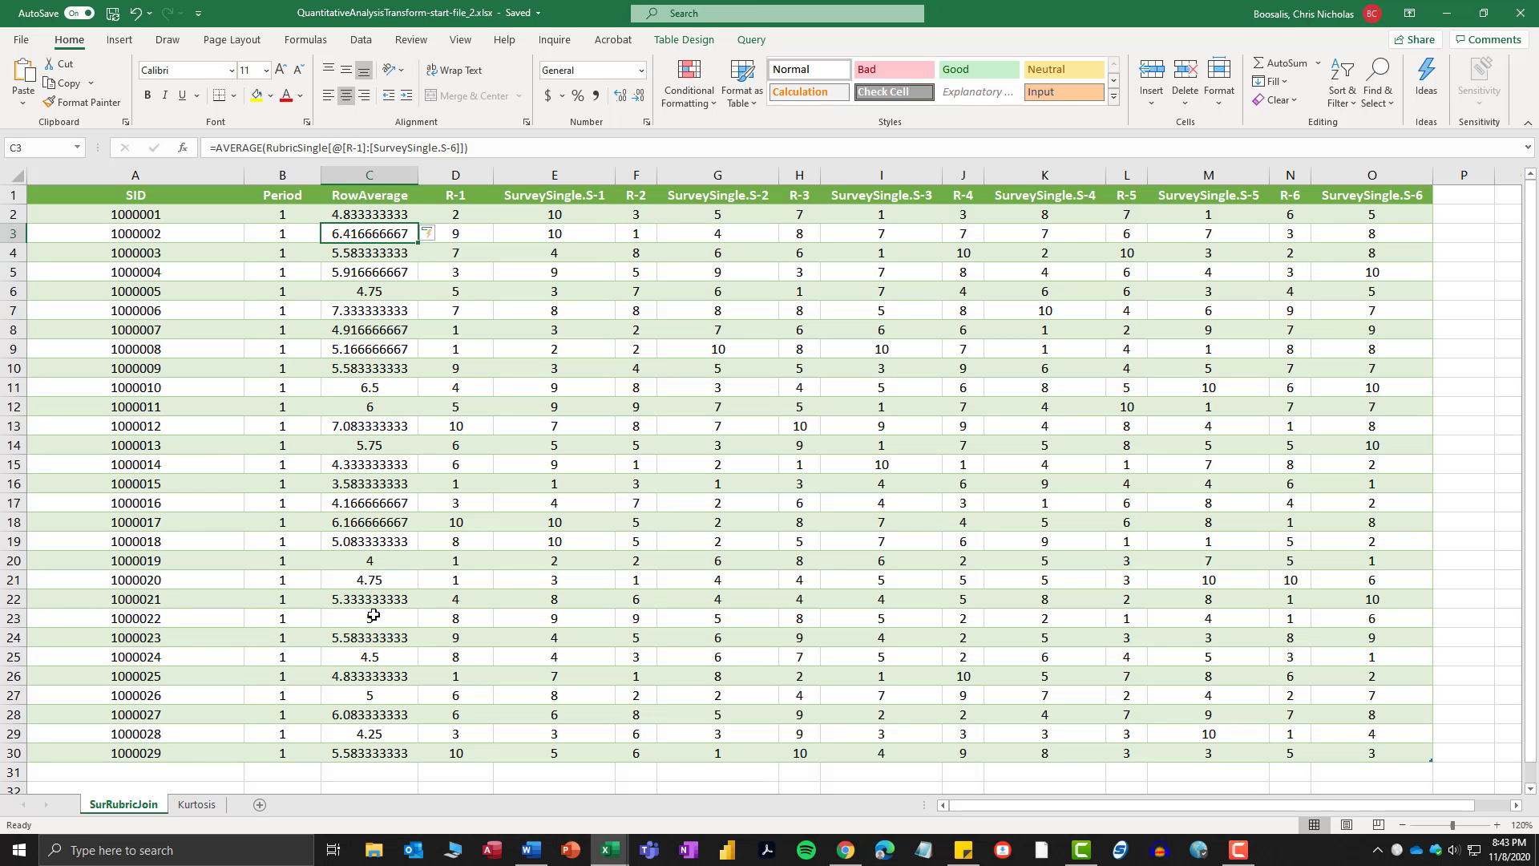
# Reduce the RowAverage column's values to two decimal places.
pyautogui.click(375, 755)
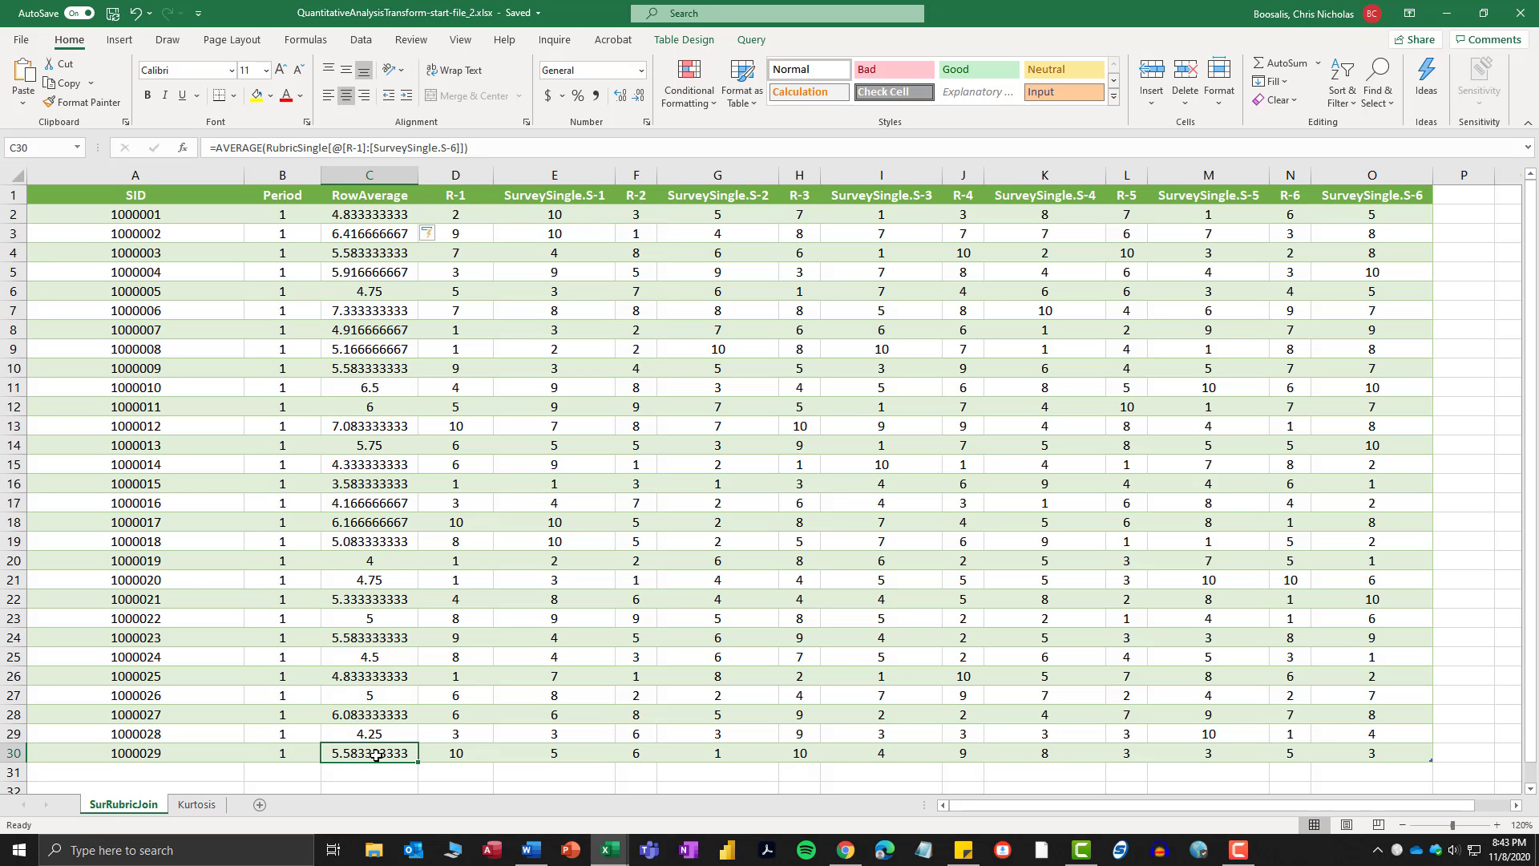
pyautogui.moveTo(375, 755); pyautogui.dragTo(378, 186)
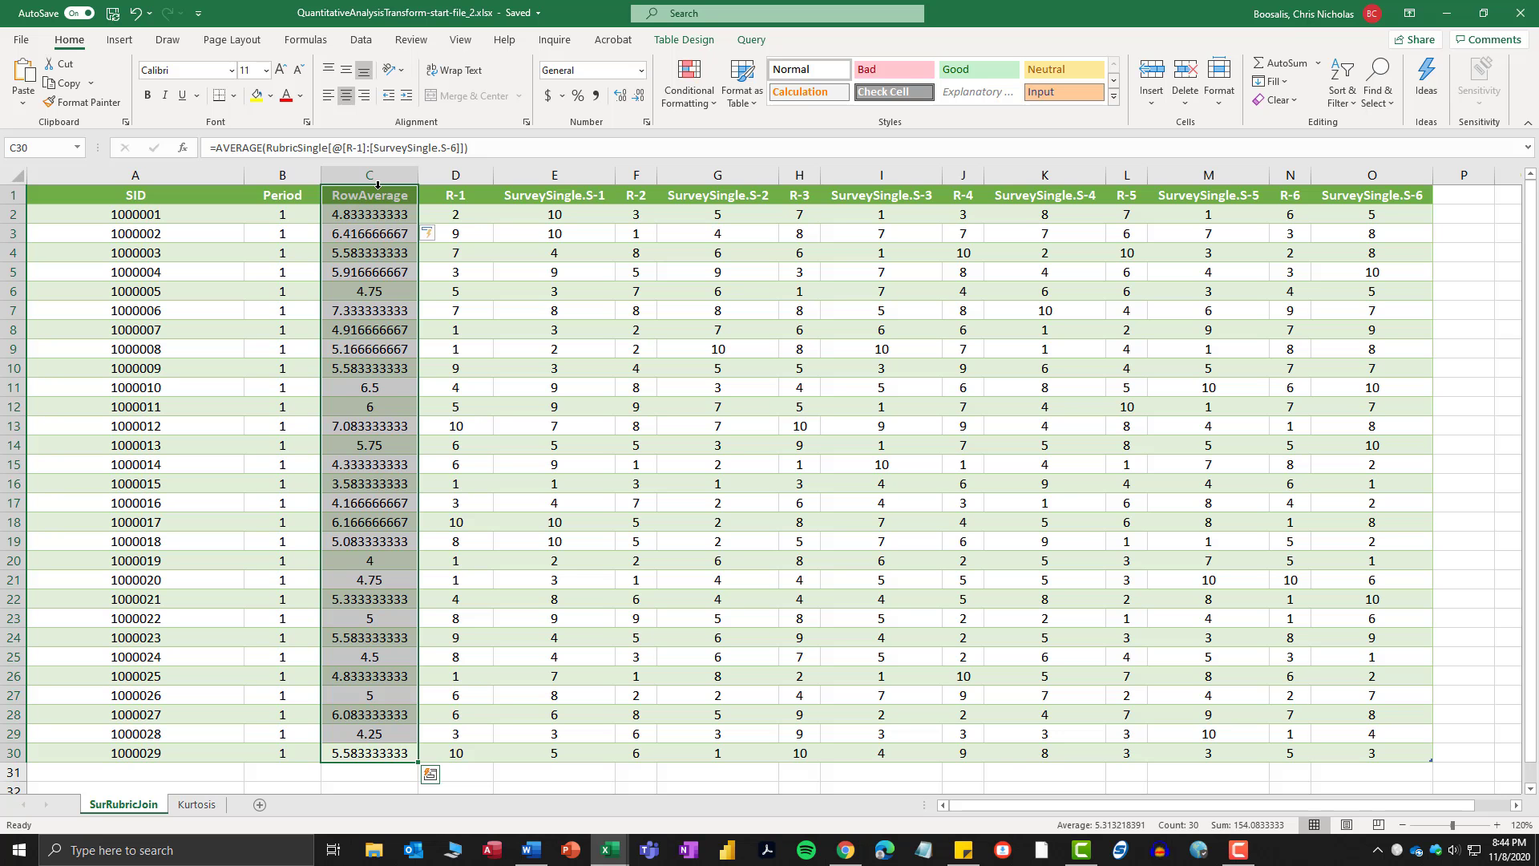
pyautogui.click(639, 97)
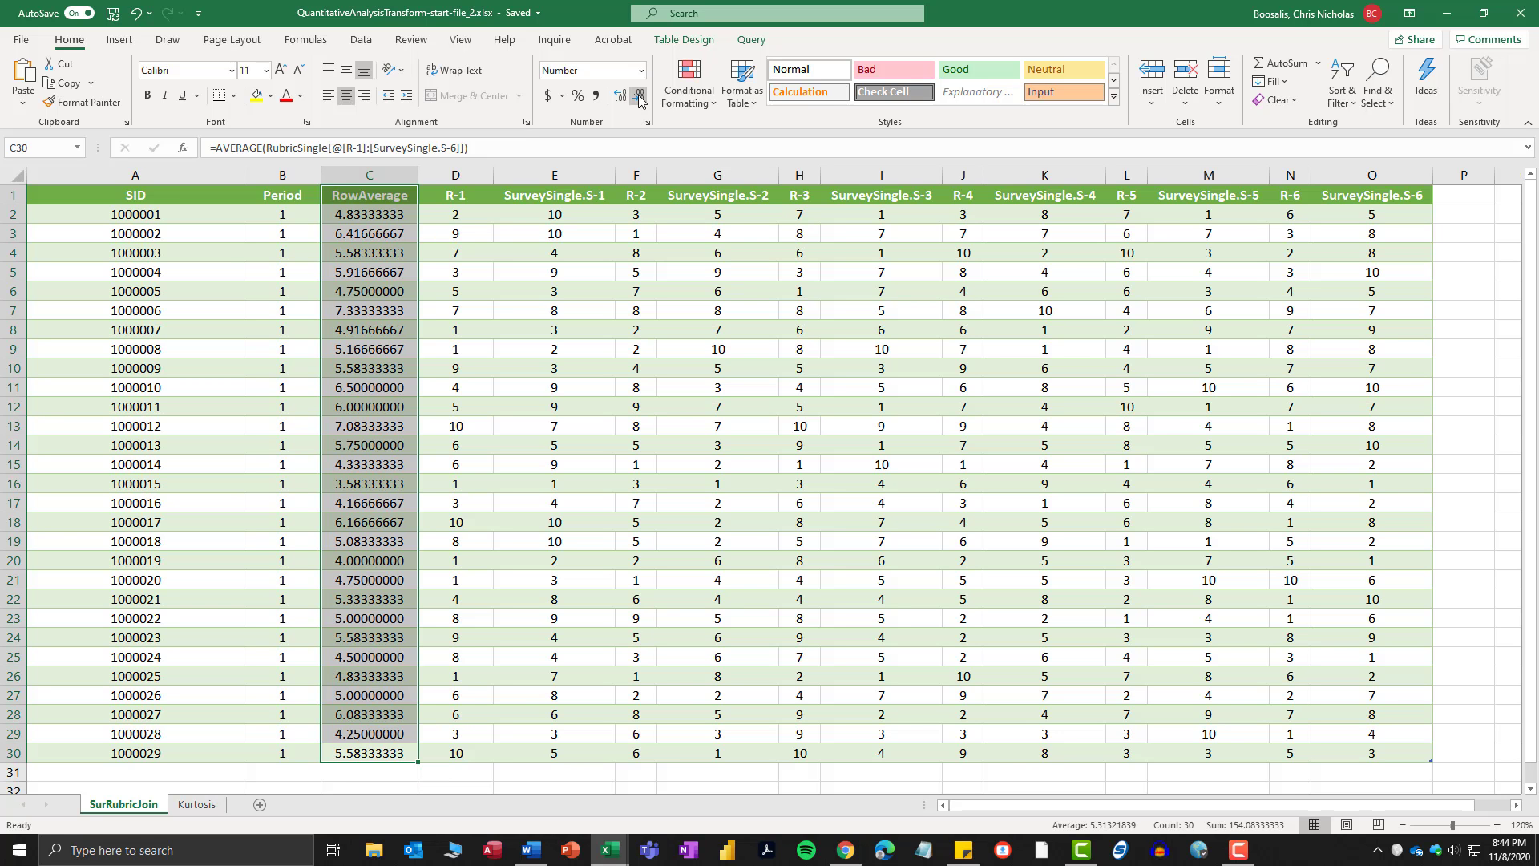
pyautogui.click(638, 97)
pyautogui.click(639, 97)
pyautogui.click(639, 97)
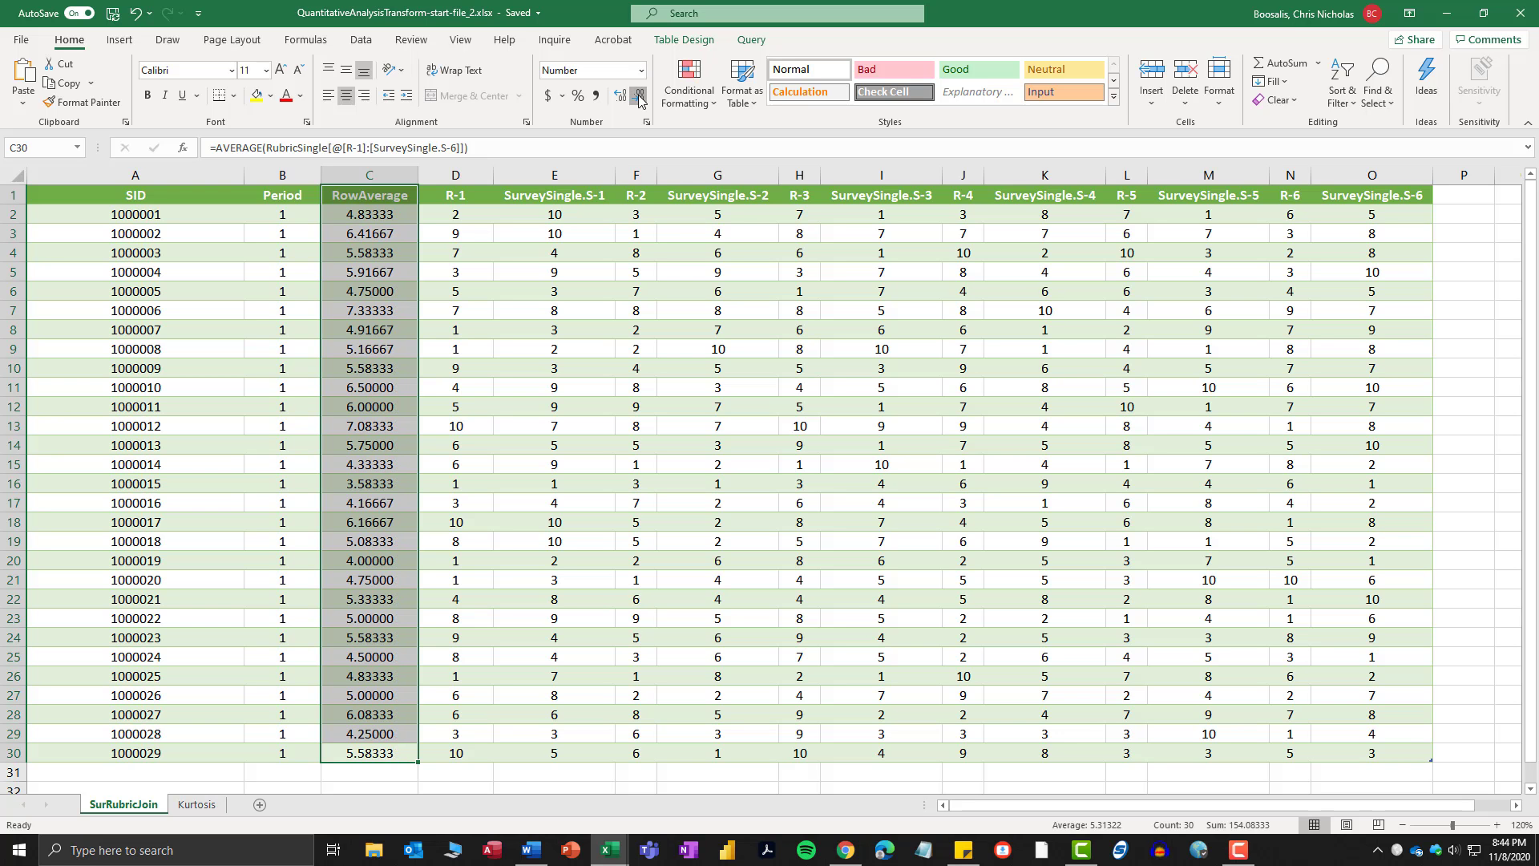
pyautogui.click(639, 97)
pyautogui.click(638, 97)
pyautogui.click(639, 97)
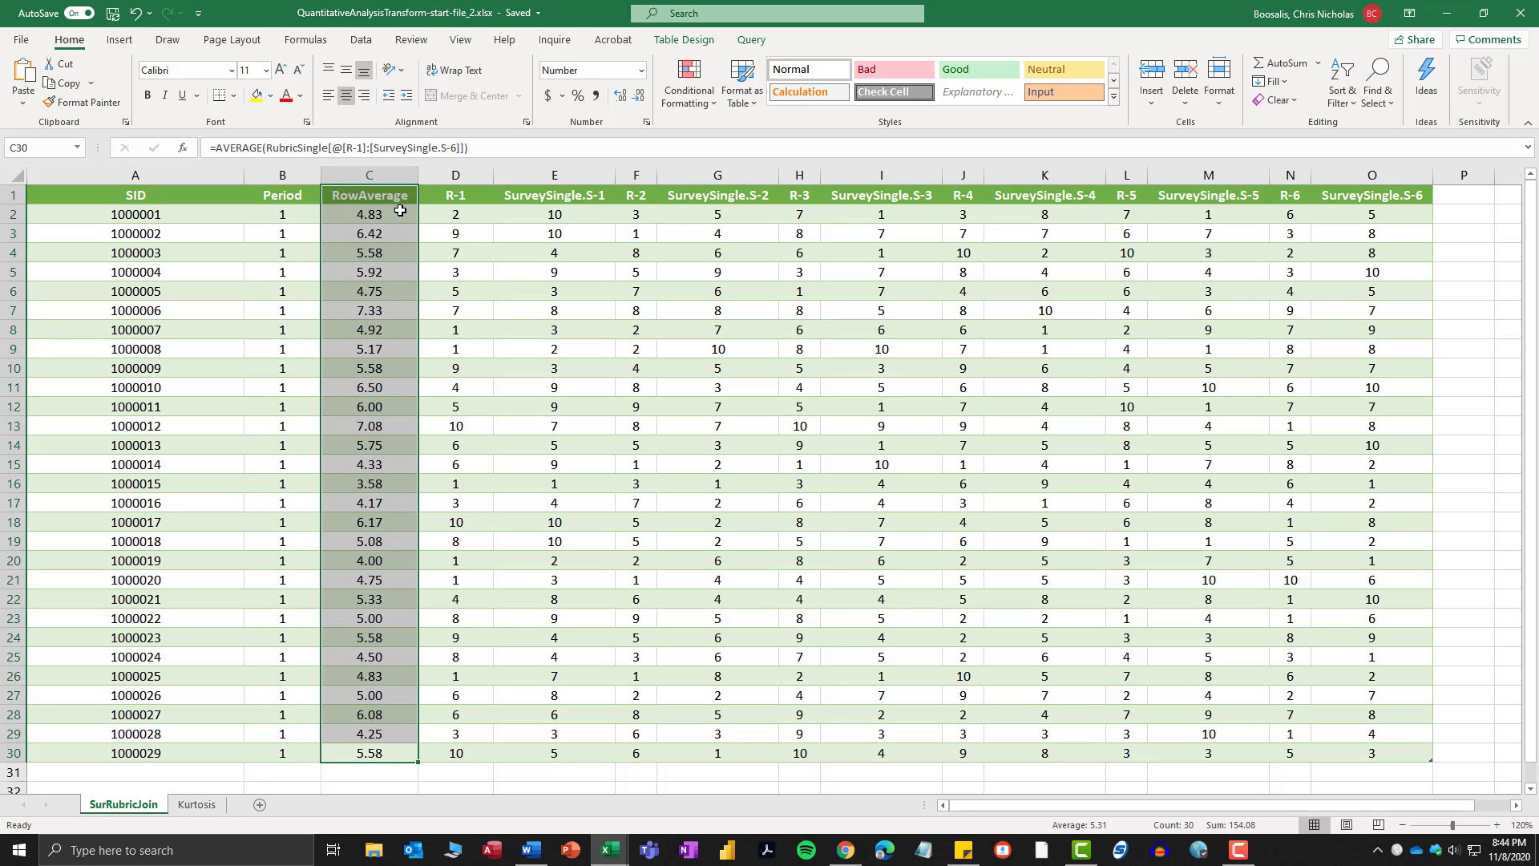
# Insert a blank sheet row above the table's last record in row 30.
pyautogui.scroll(-1, 401, 210)
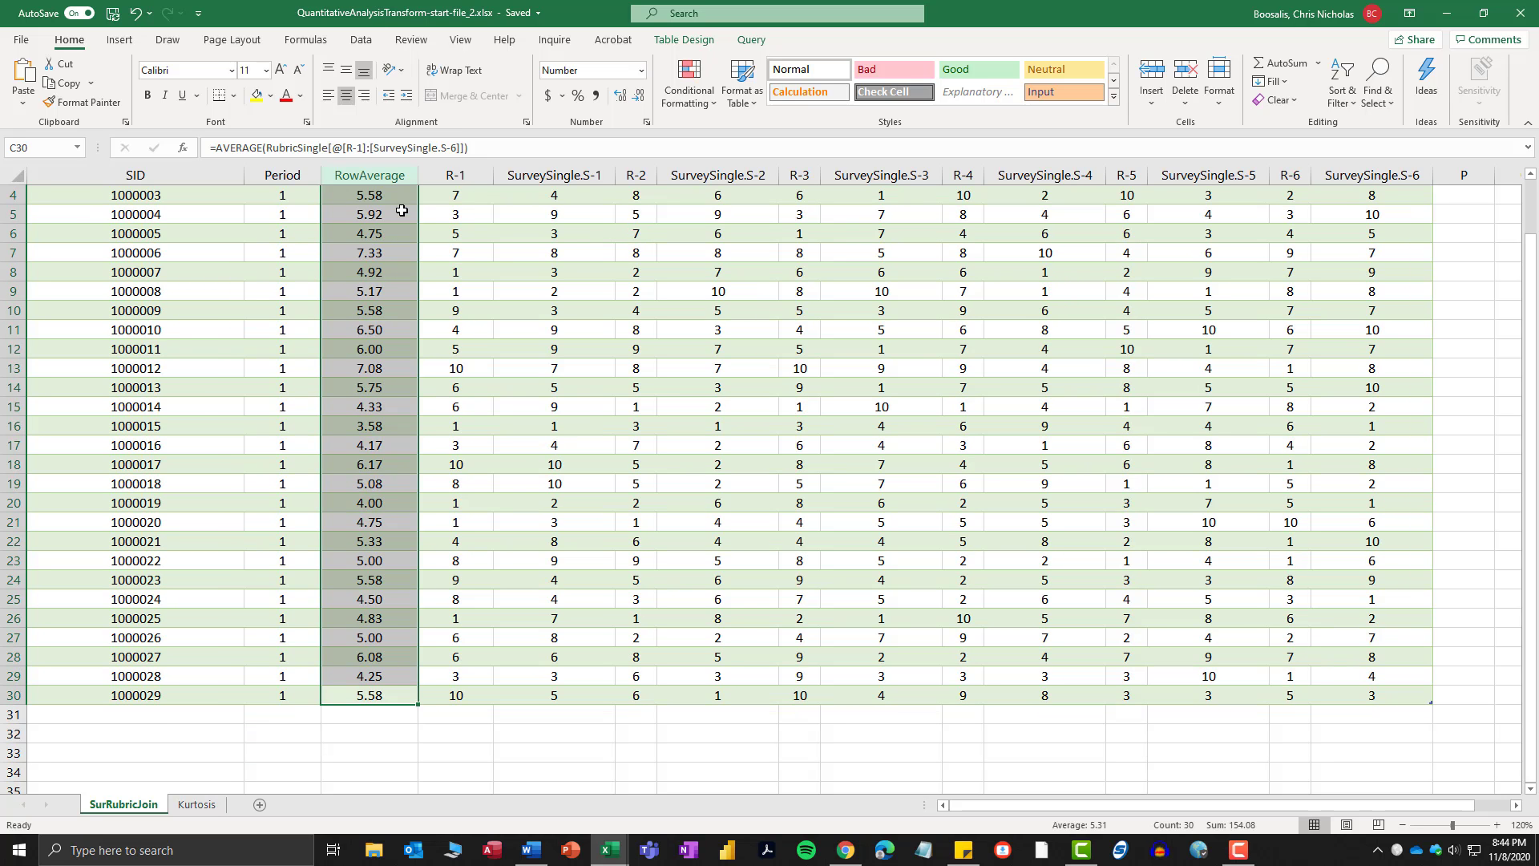
pyautogui.click(154, 714)
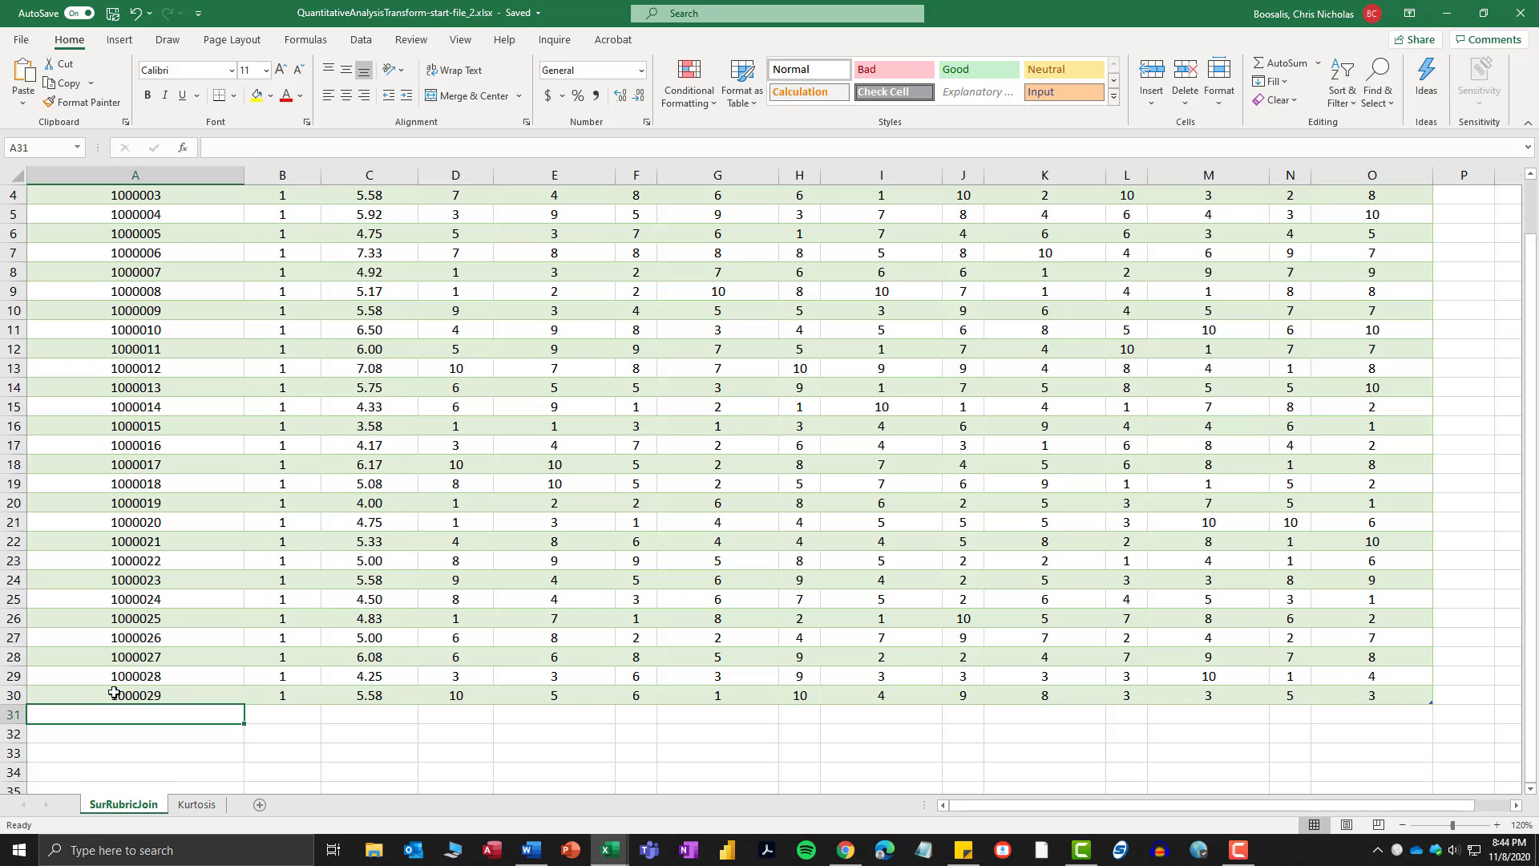
pyautogui.click(1376, 695)
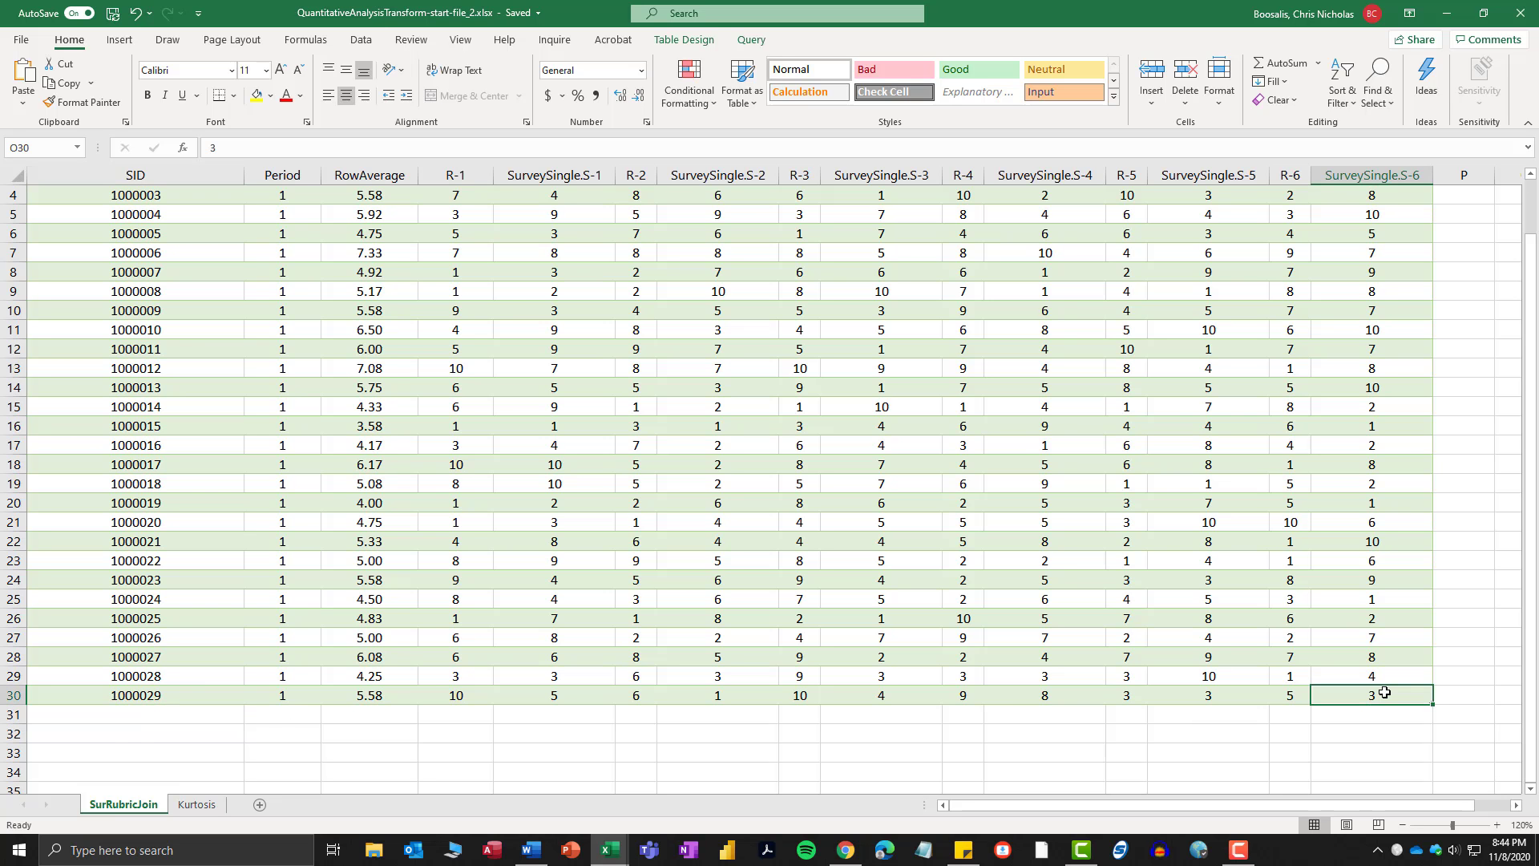
pyautogui.scroll(1, 430, 281)
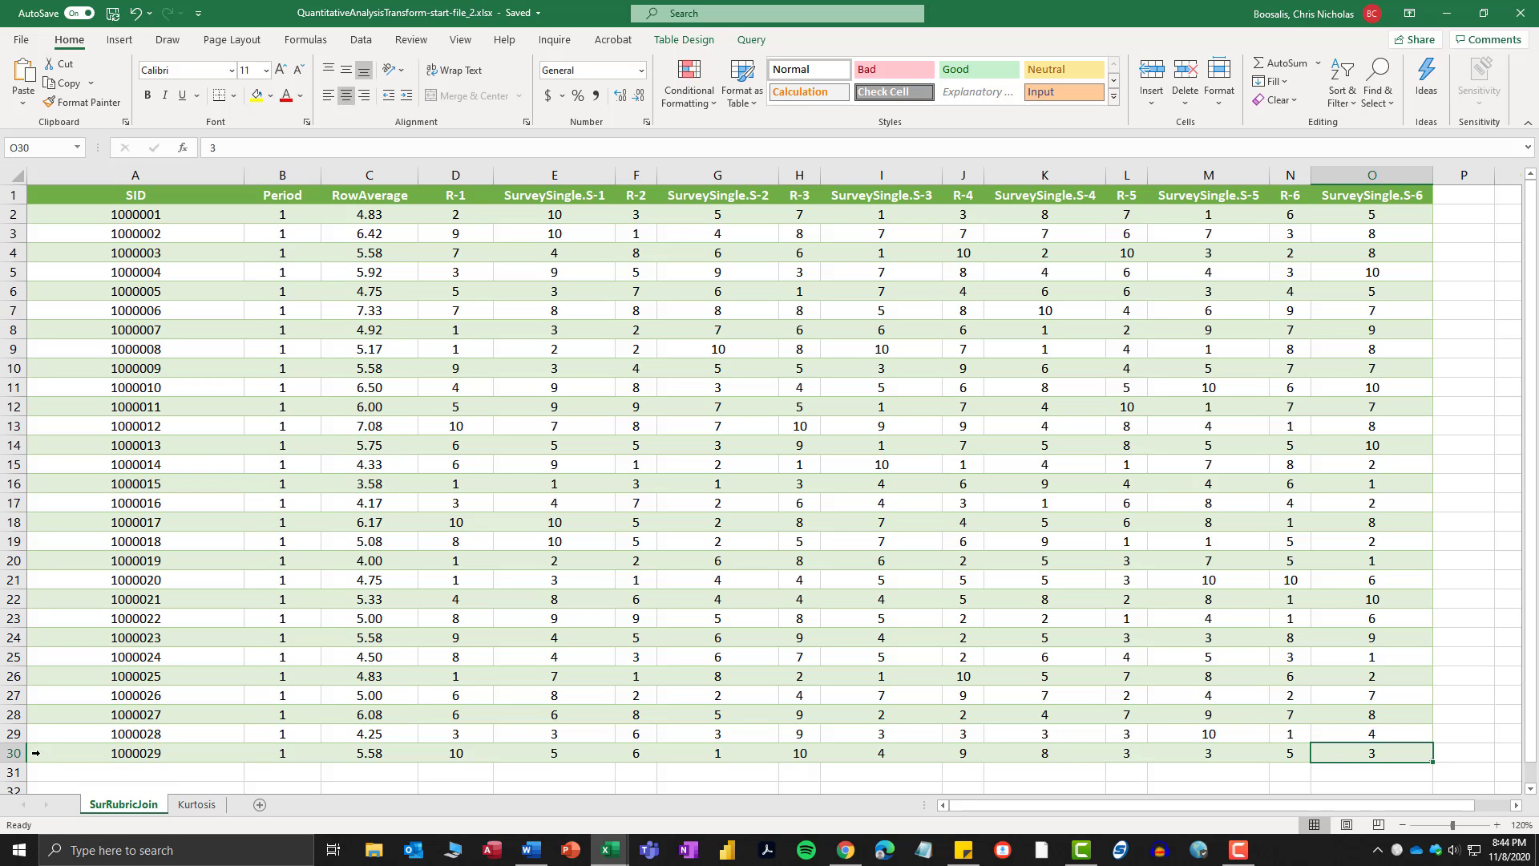
pyautogui.click(15, 752)
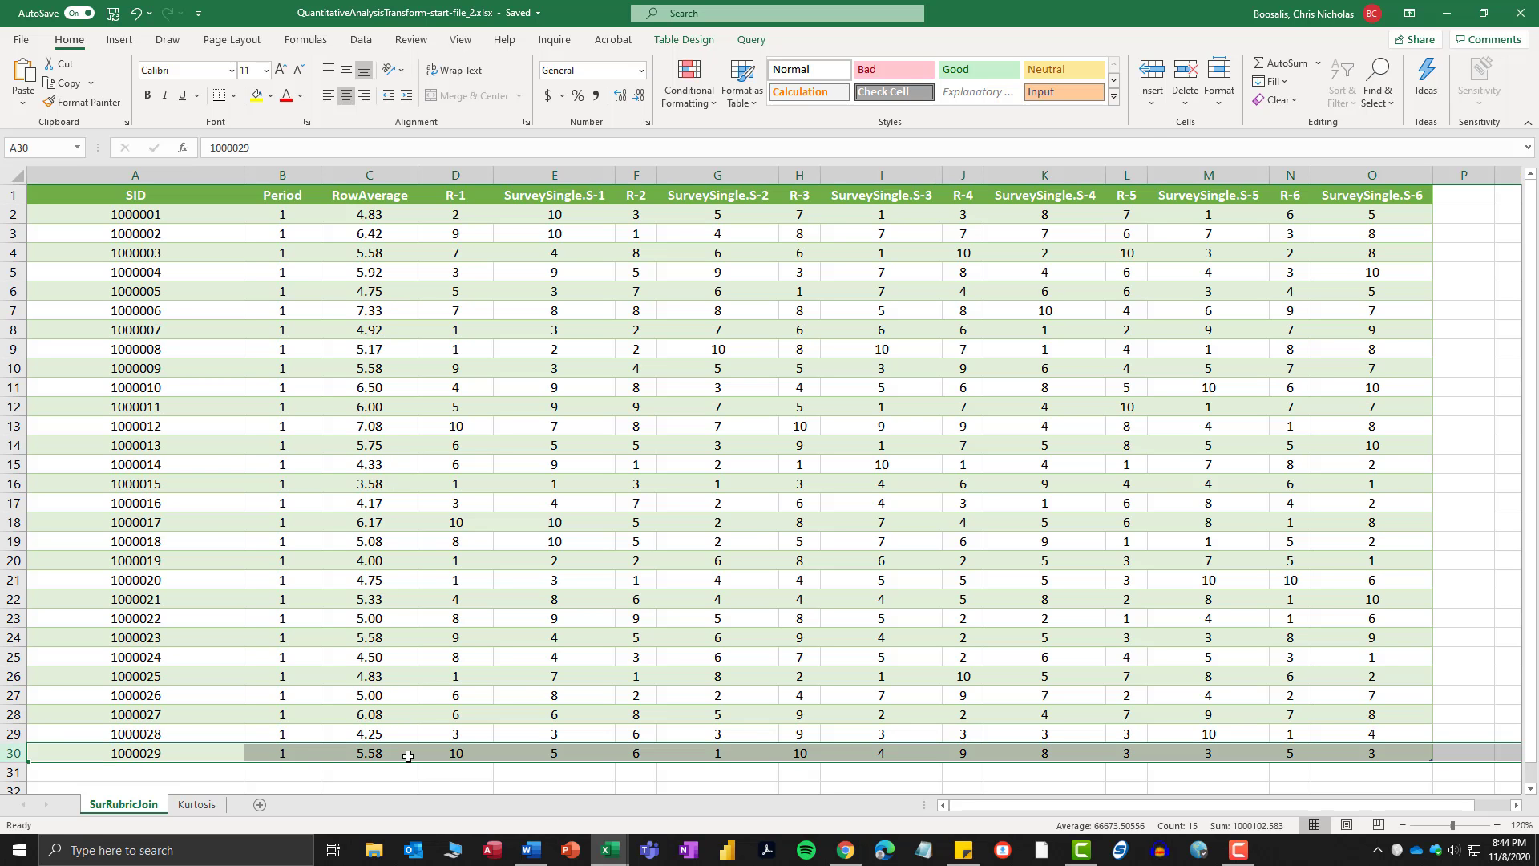
pyautogui.click(1151, 104)
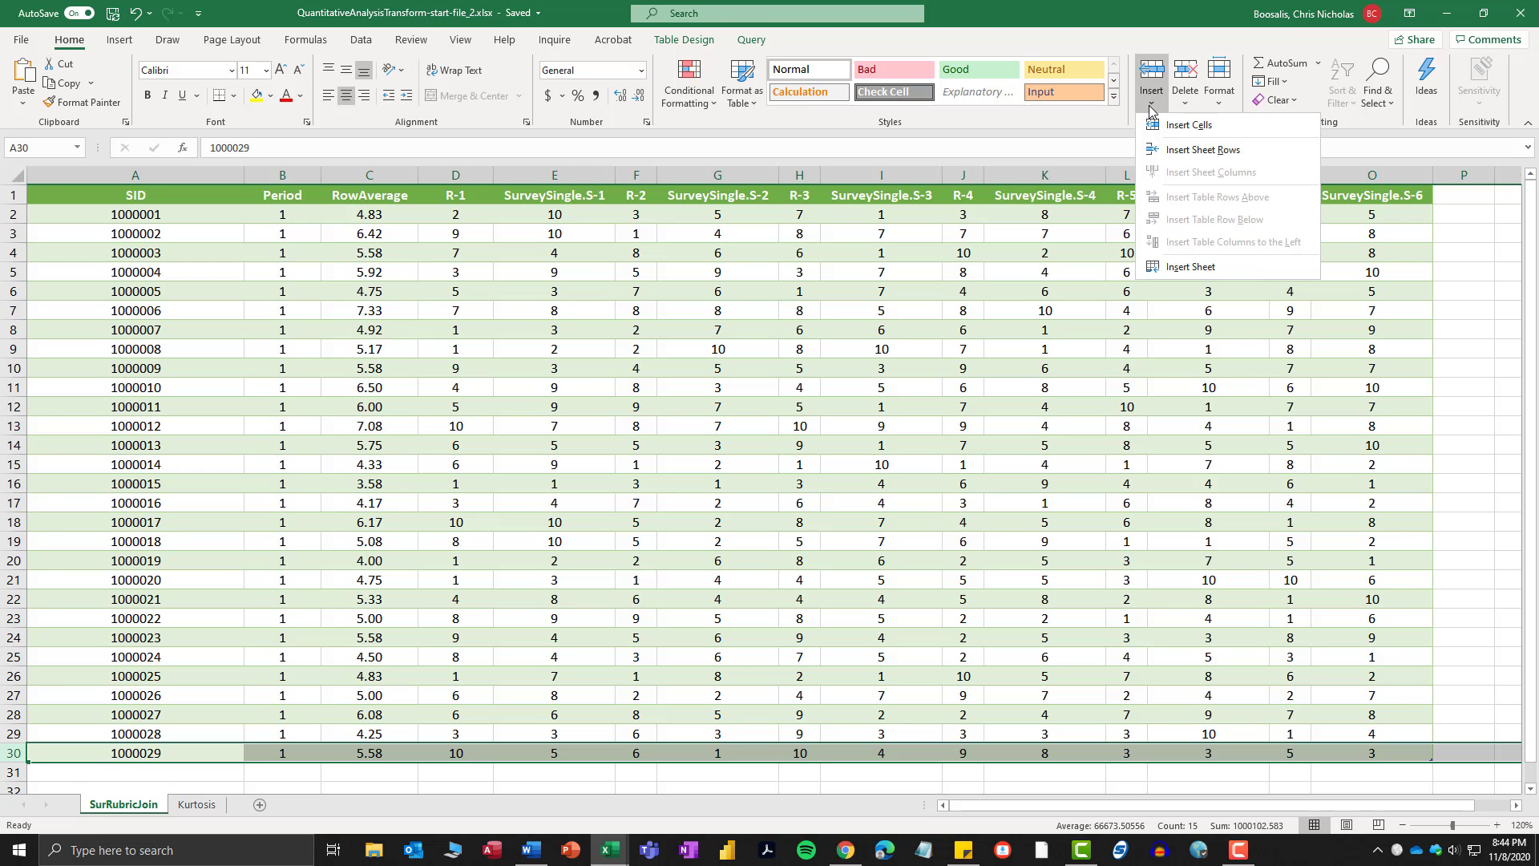
pyautogui.click(1202, 150)
pyautogui.scroll(-2, 544, 529)
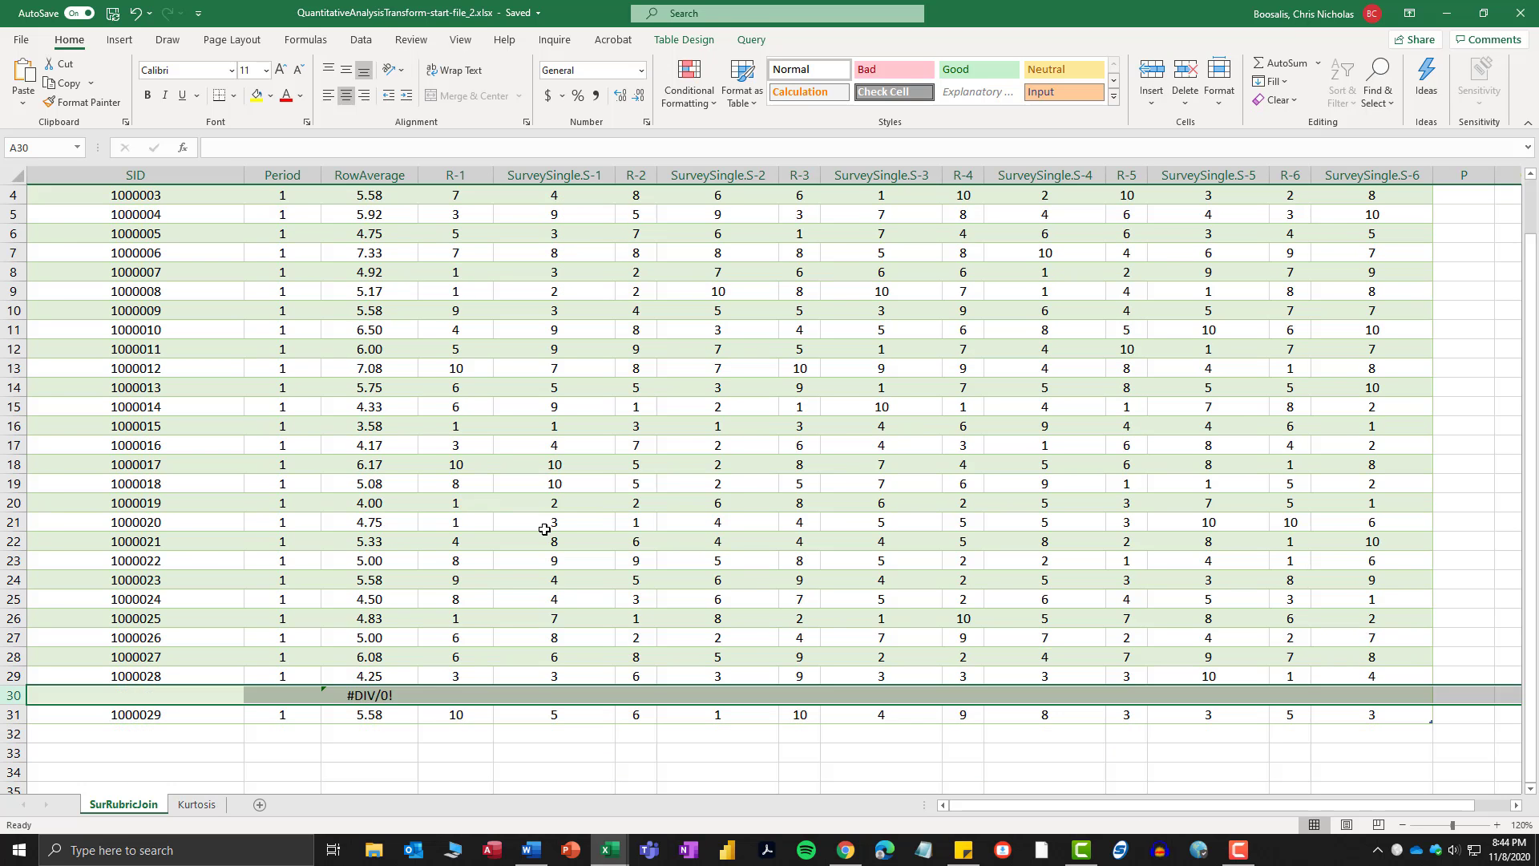
# Move the table's last record from row 31 up into the blank row 30, pasting it from column A.
pyautogui.scroll(-1, 544, 529)
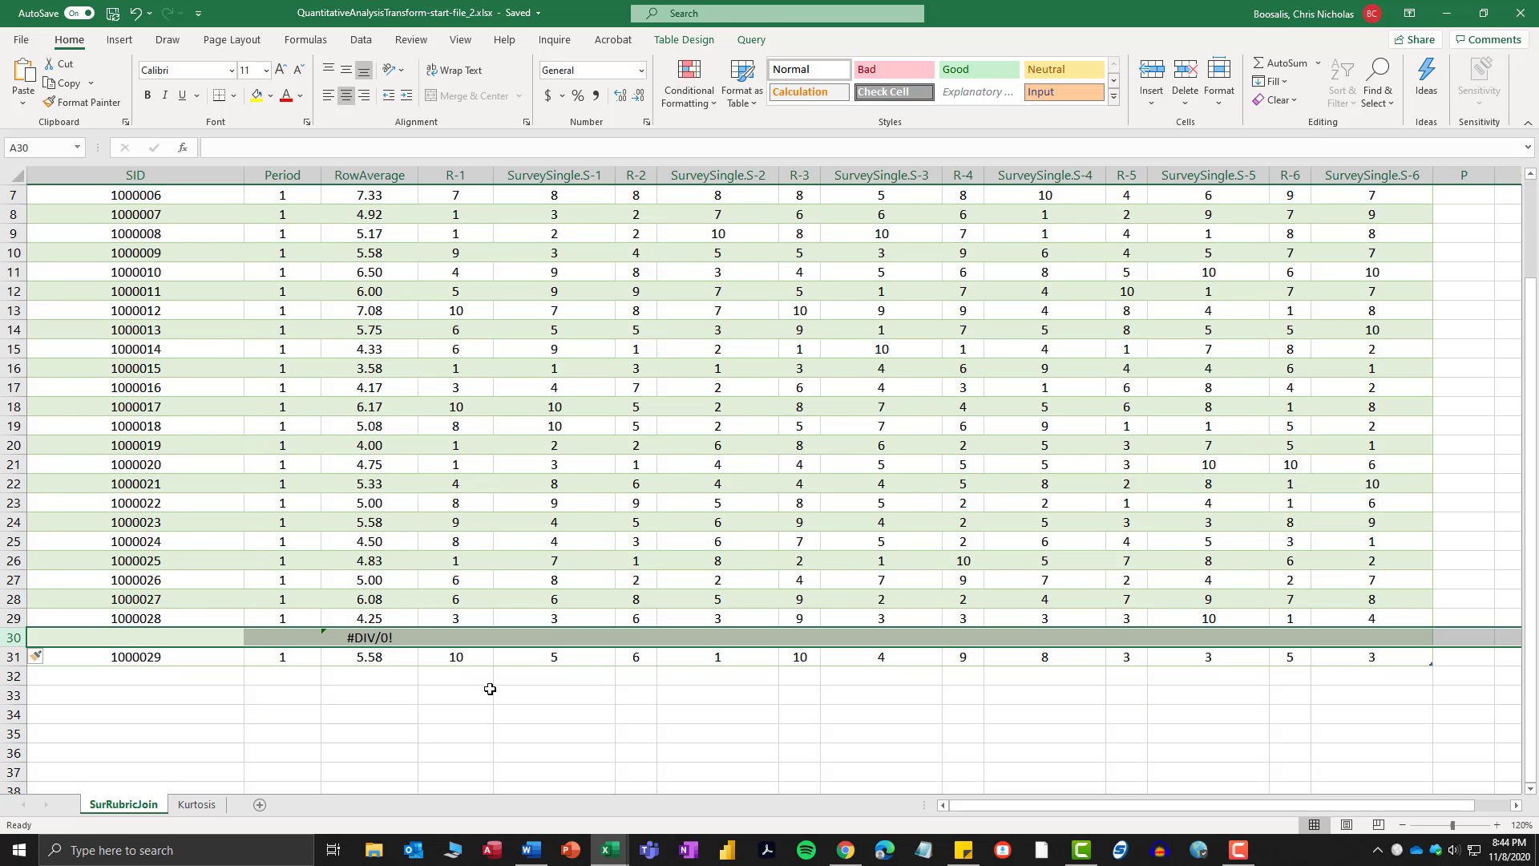
pyautogui.click(275, 662)
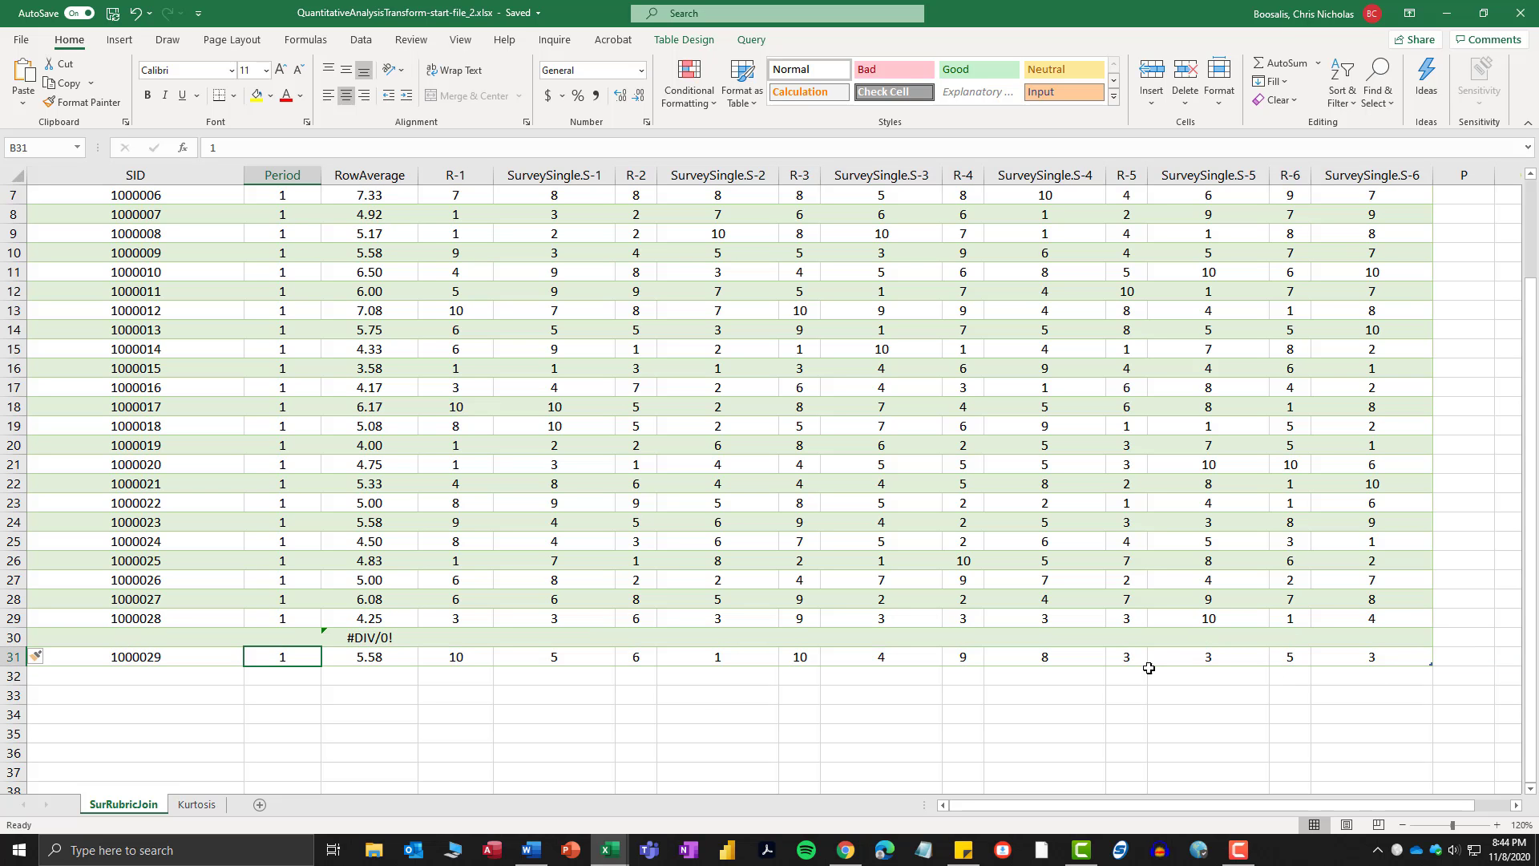
pyautogui.moveTo(1370, 654); pyautogui.dragTo(137, 633)
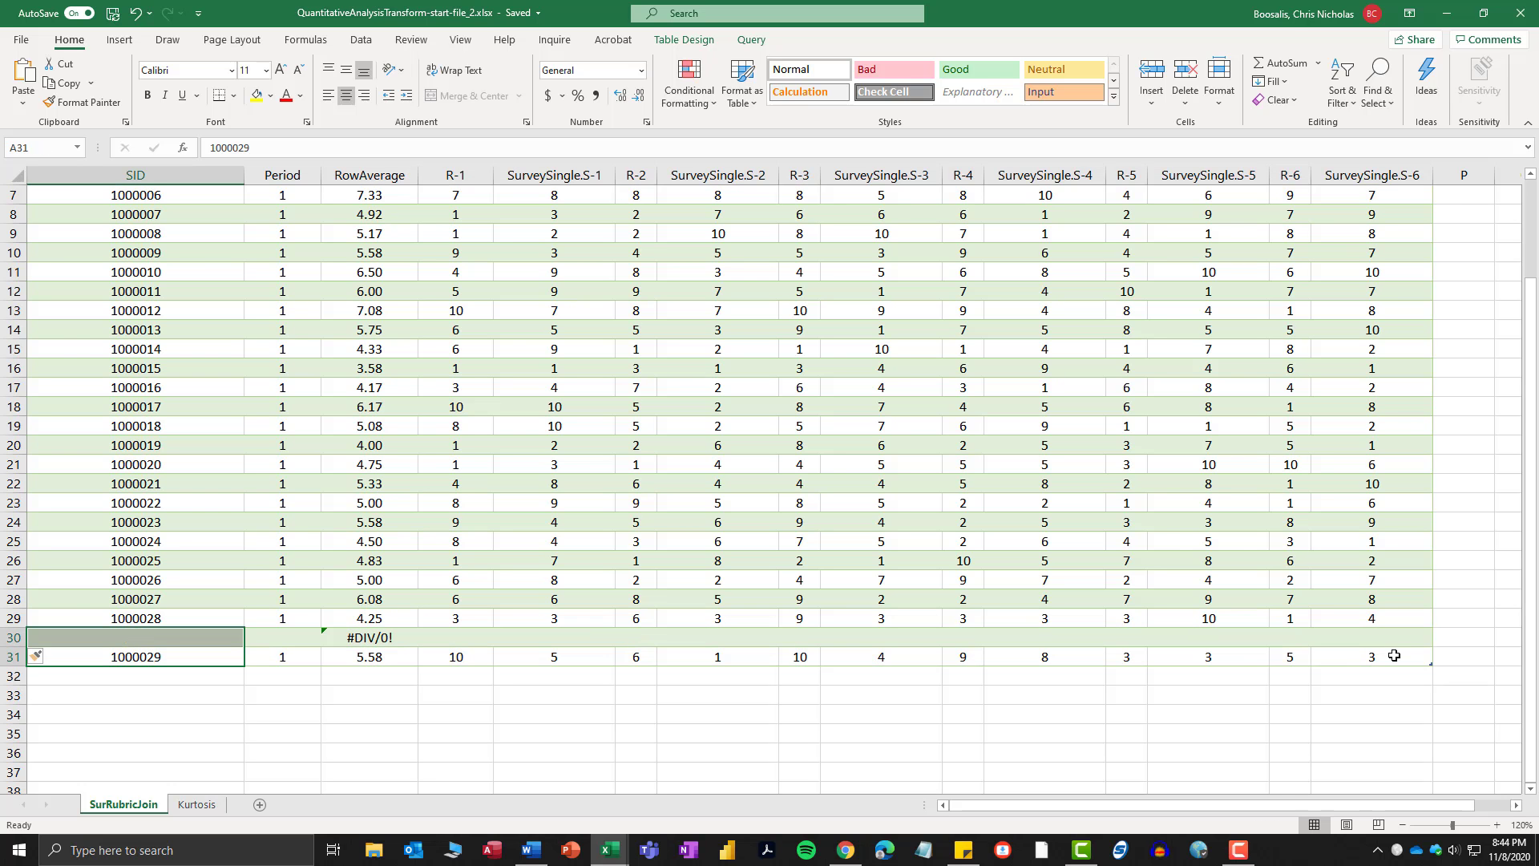
pyautogui.moveTo(1388, 654); pyautogui.dragTo(158, 657)
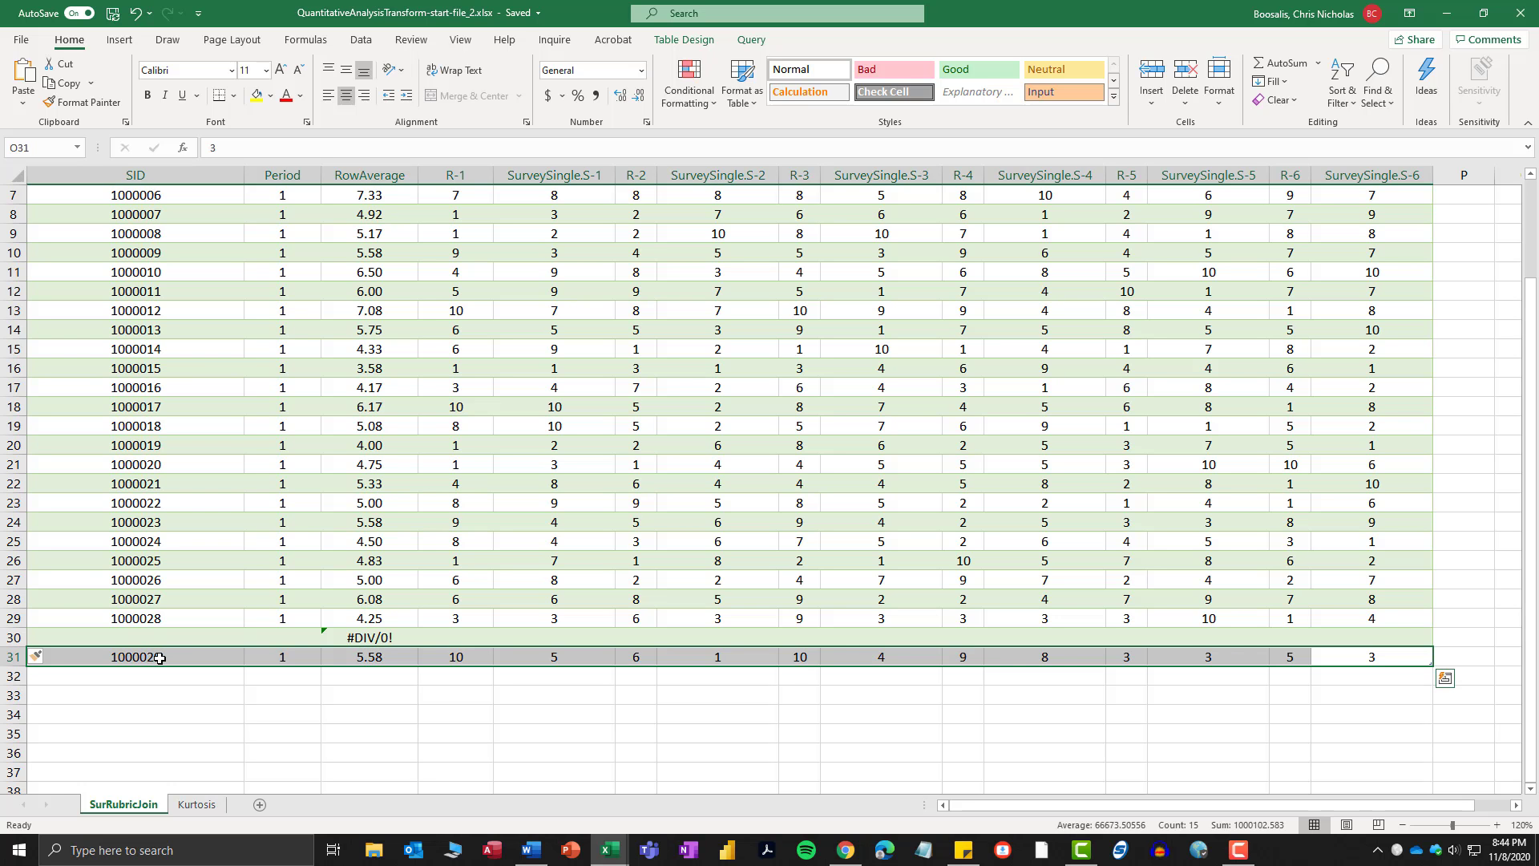
pyautogui.hotkey('ctrl', 'x')
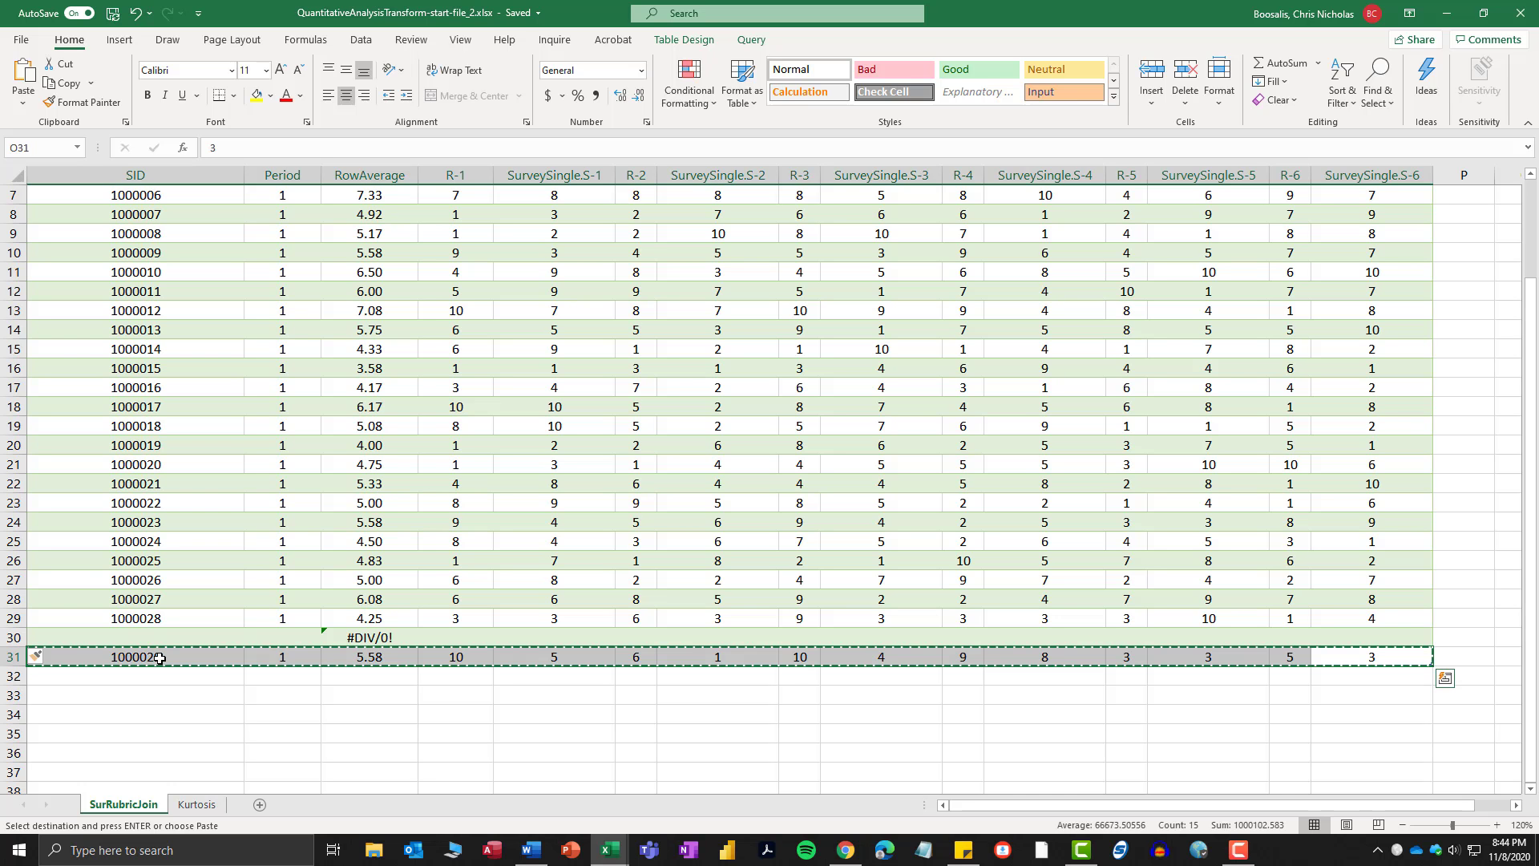
pyautogui.click(144, 635)
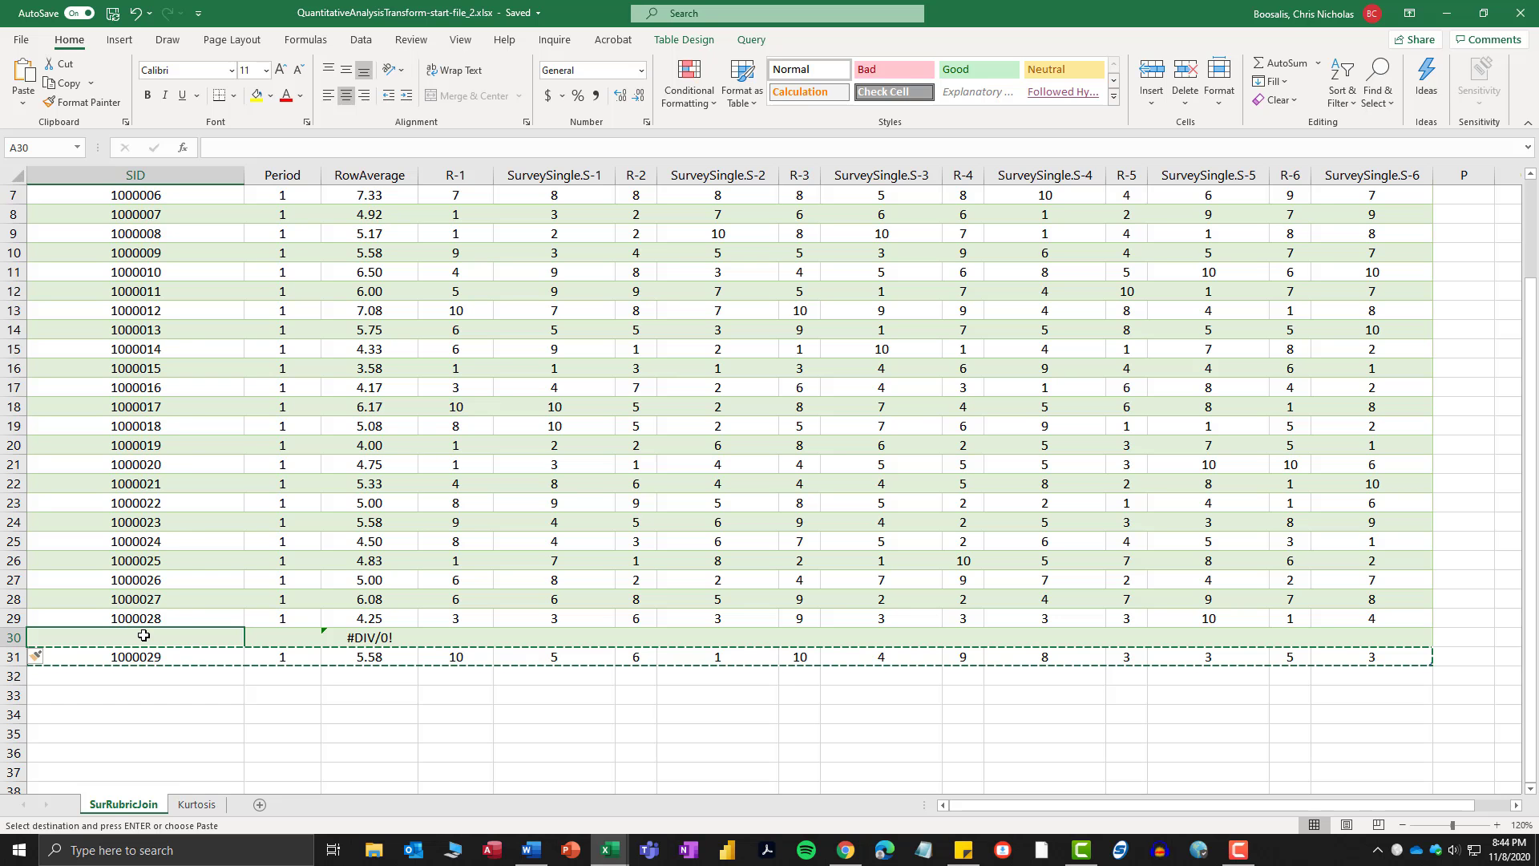
pyautogui.rightClick(143, 635)
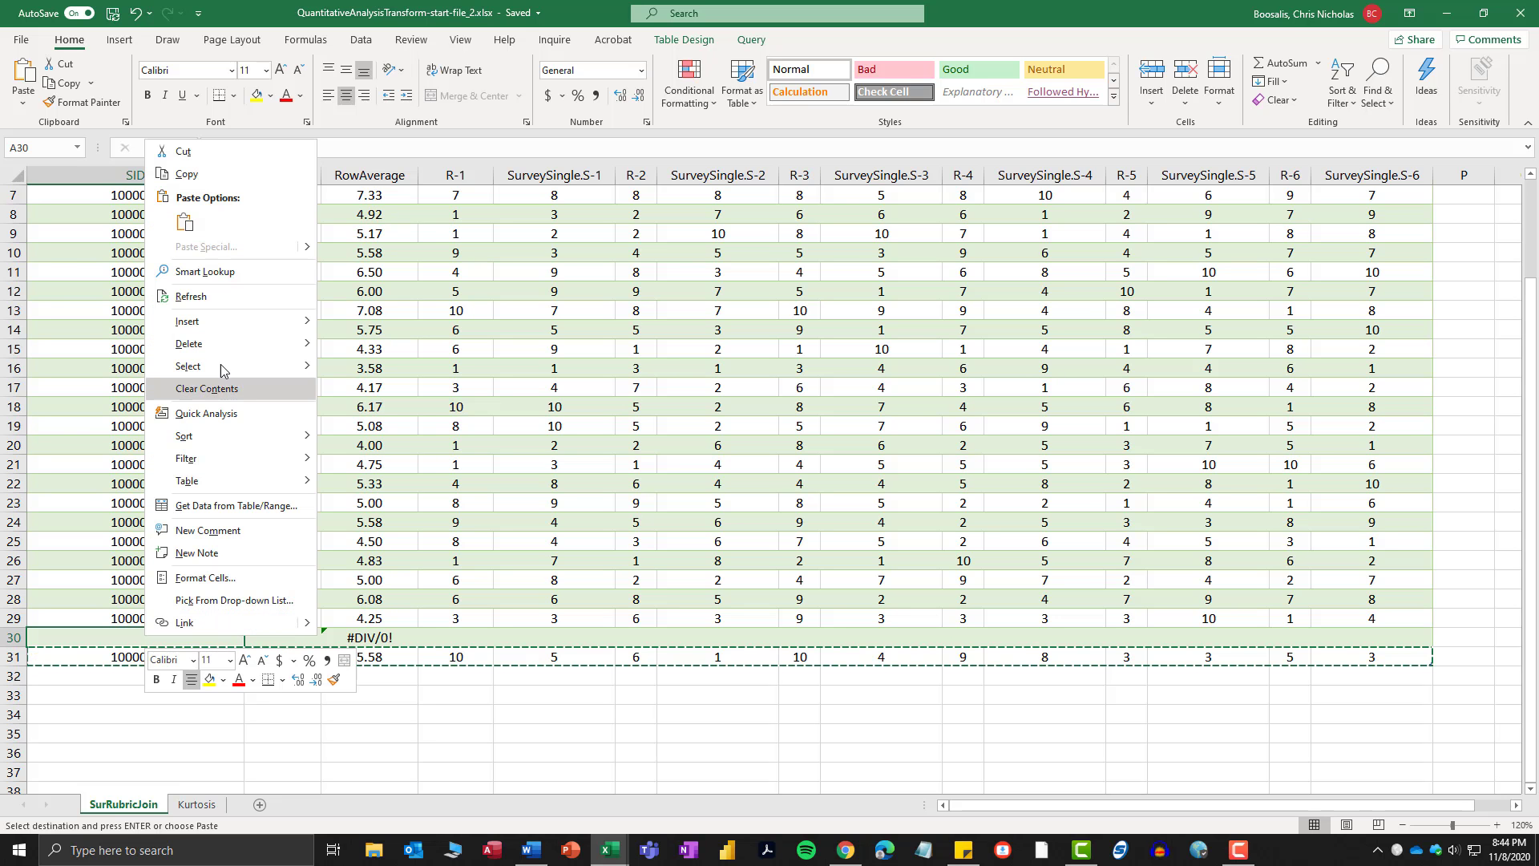
pyautogui.click(185, 222)
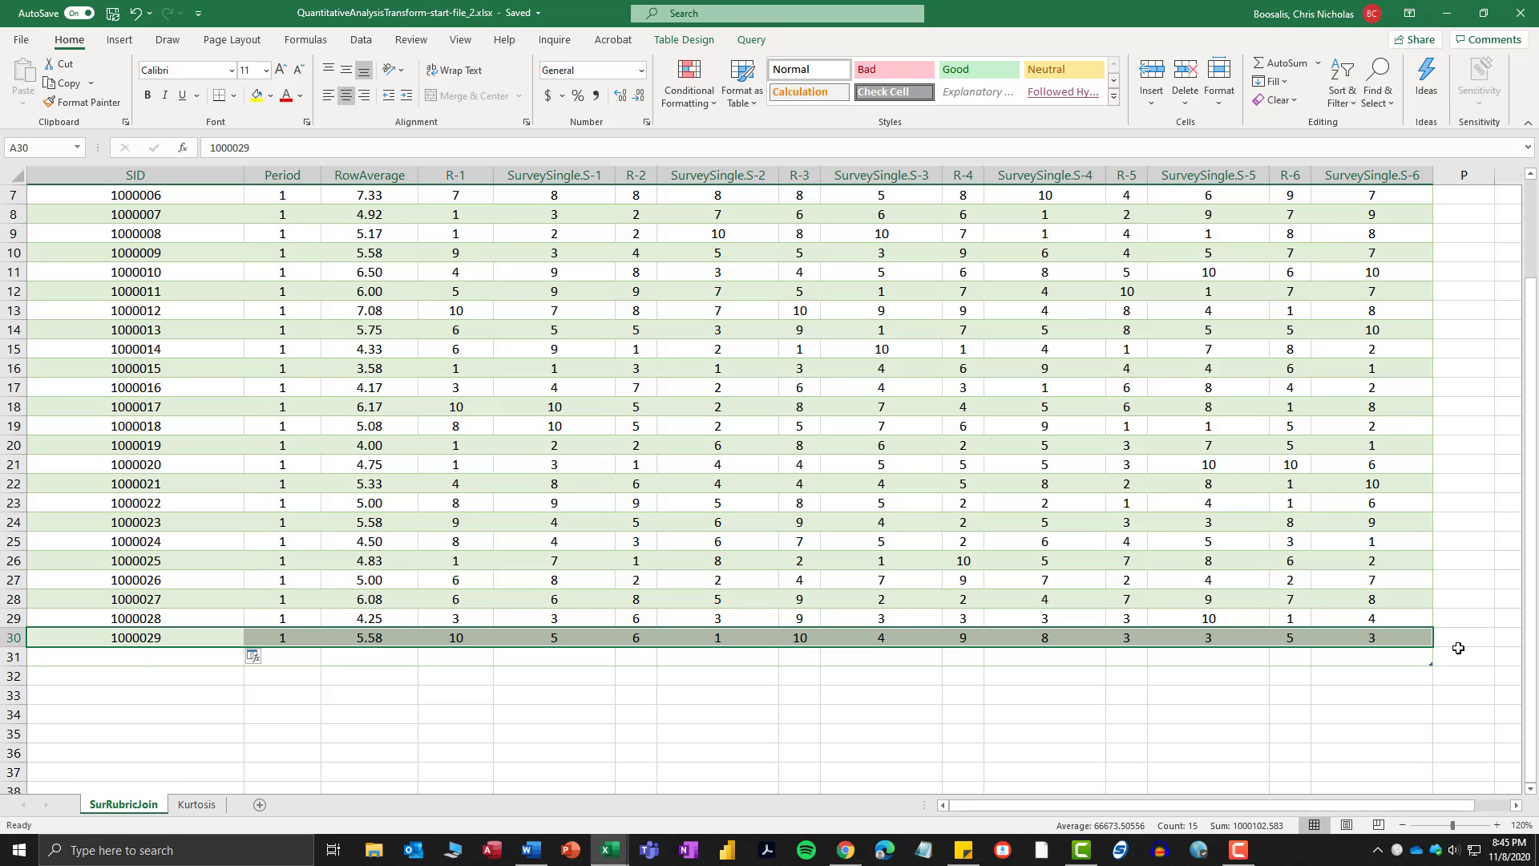
# Label the table's empty last row ColumnAverage in A31 and right-align the label.
pyautogui.moveTo(1417, 676); pyautogui.dragTo(1415, 664)
pyautogui.click(1363, 662)
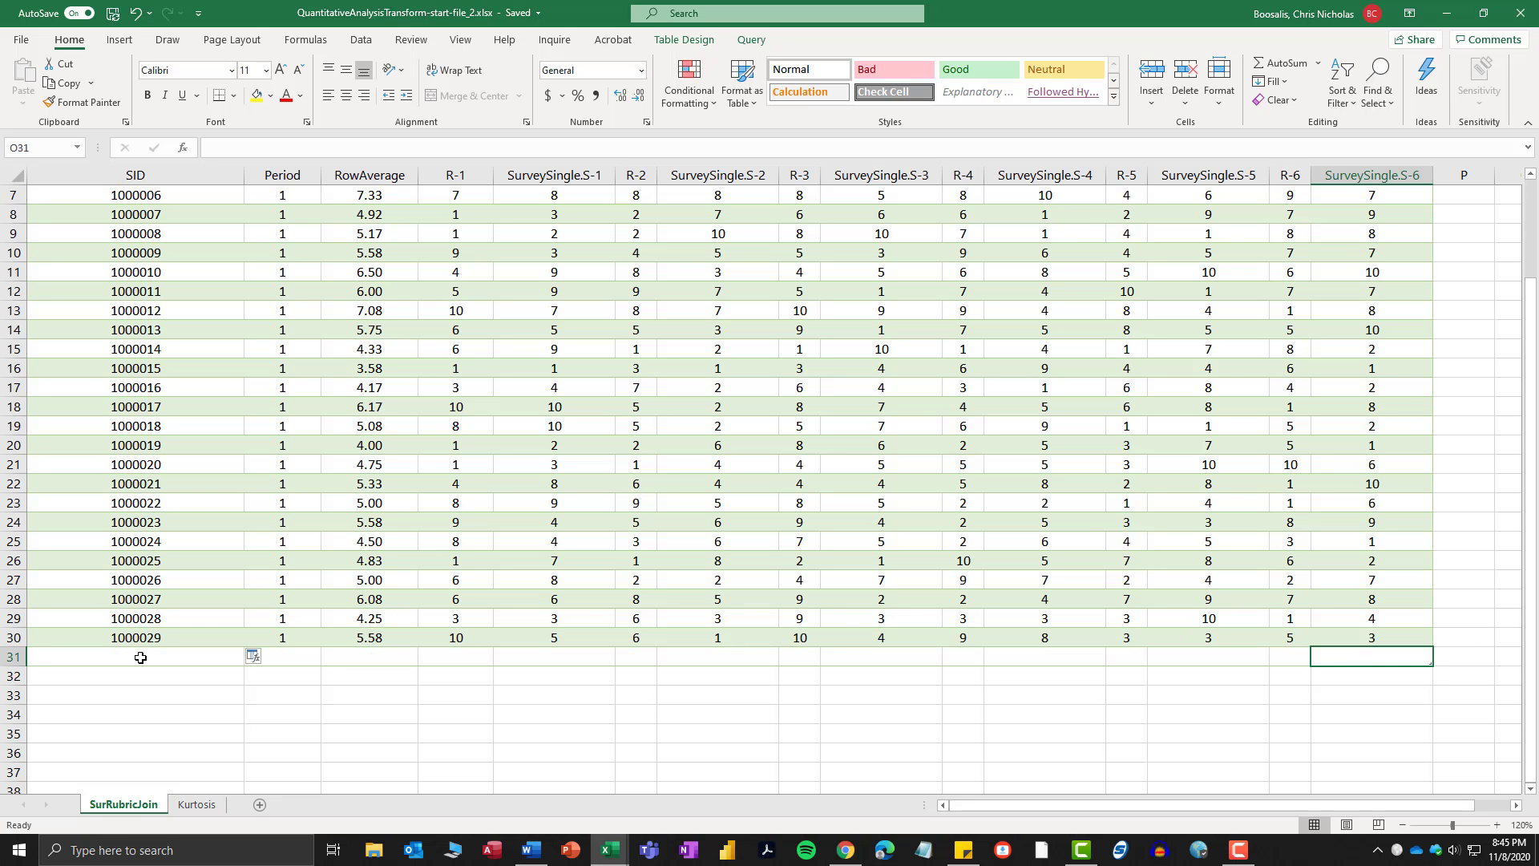
pyautogui.moveTo(138, 655); pyautogui.dragTo(1385, 658)
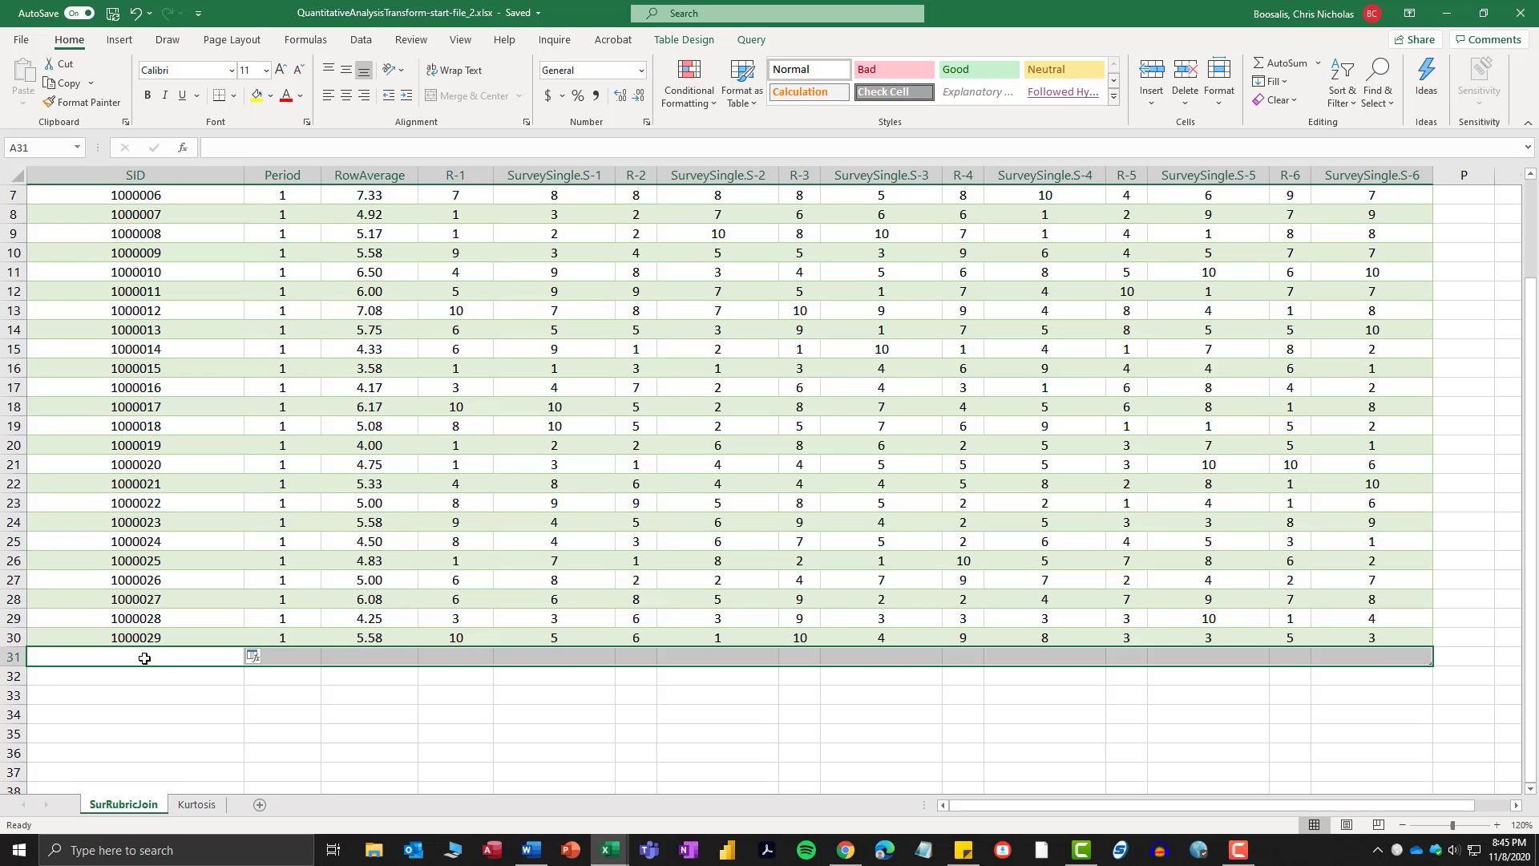
pyautogui.click(144, 657)
pyautogui.scroll(2, 145, 658)
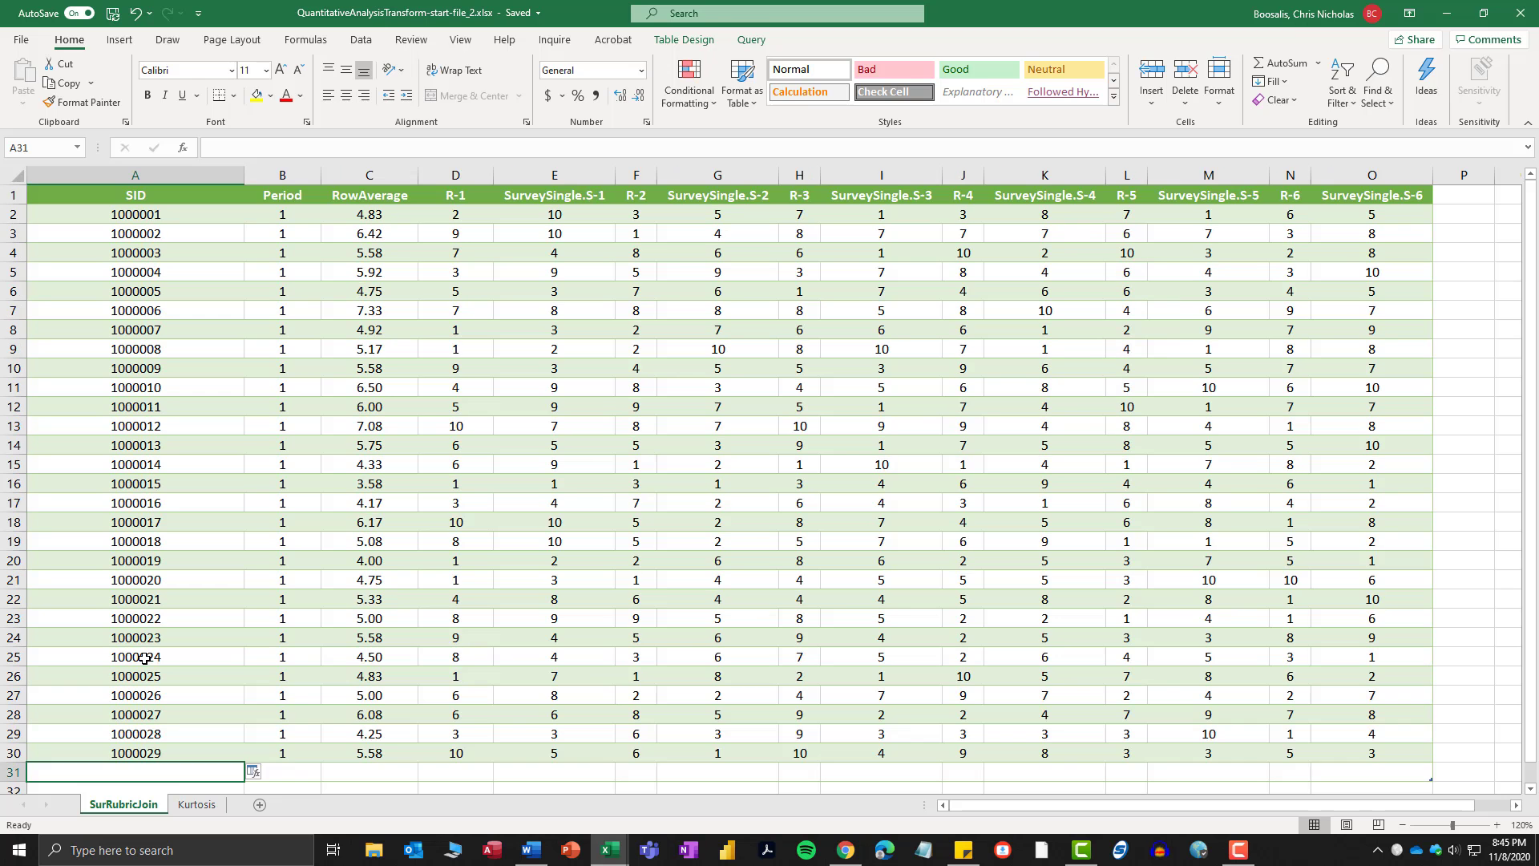
pyautogui.scroll(-1, 144, 657)
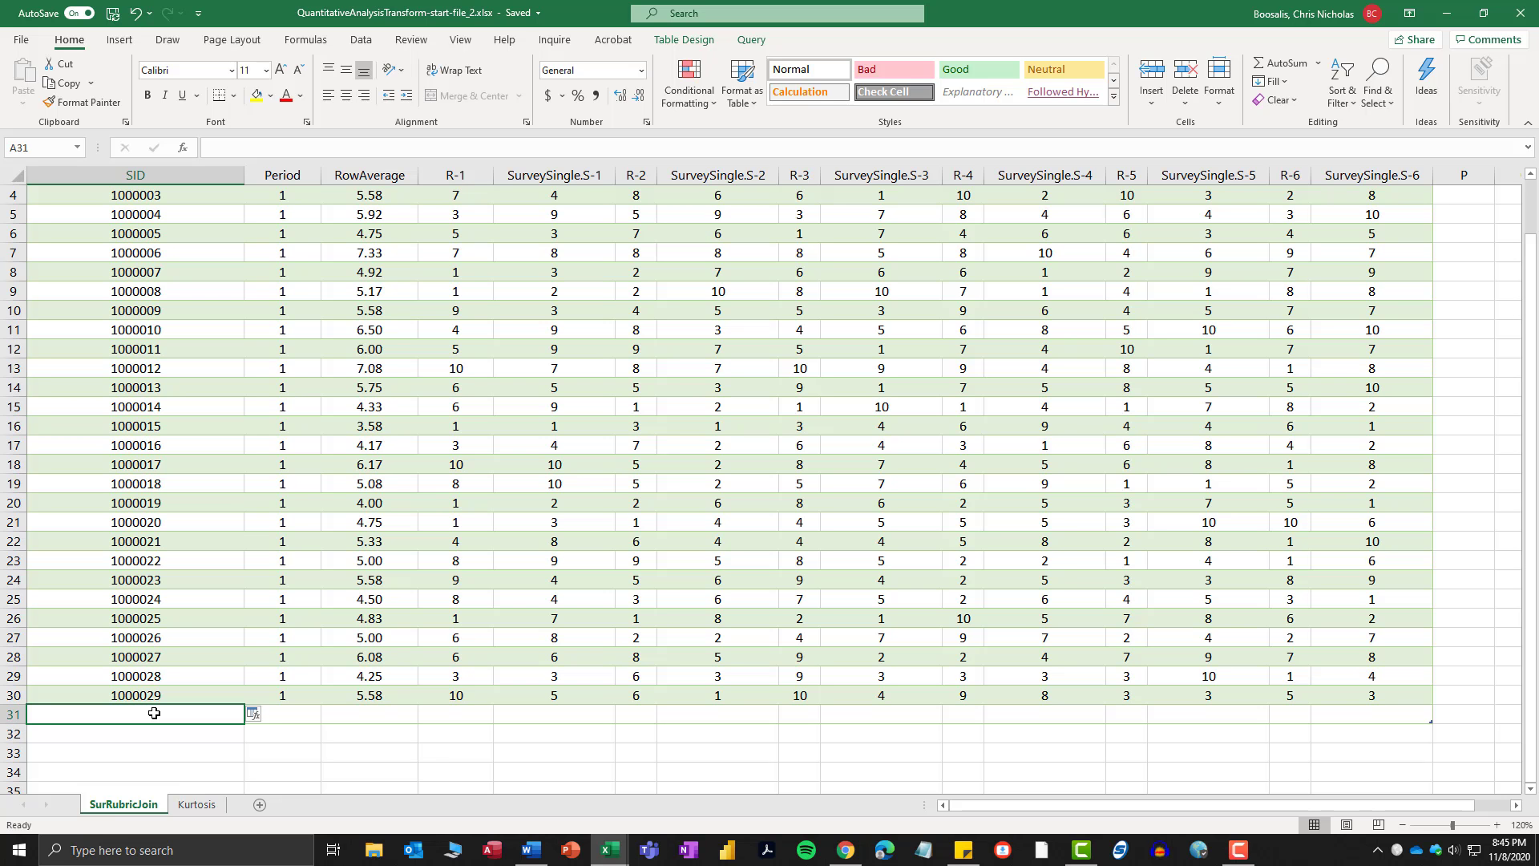
pyautogui.write('C')
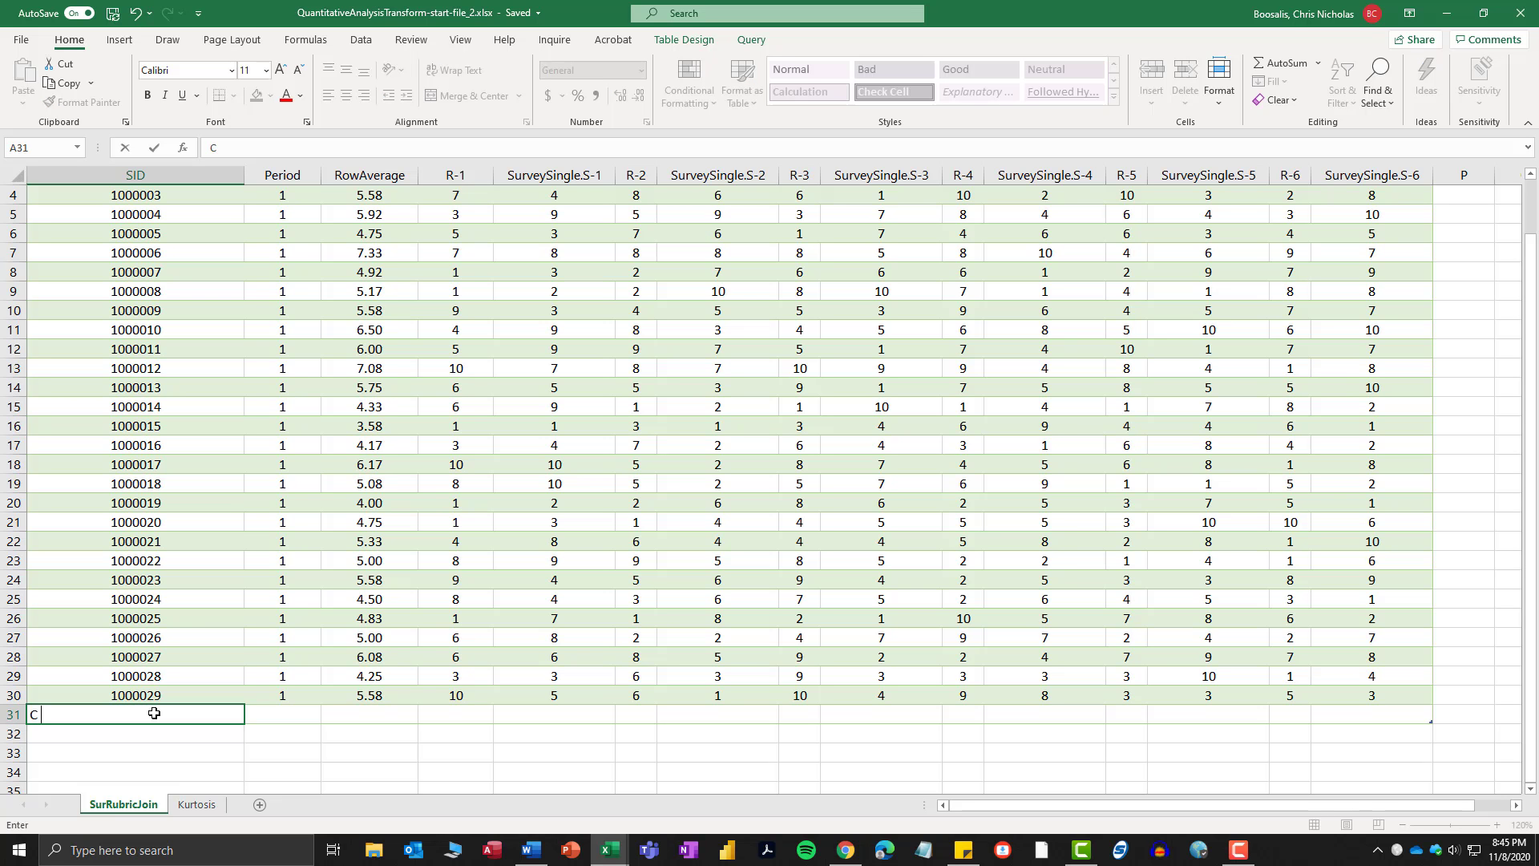
pyautogui.write('olu')
pyautogui.write('mnAverage')
pyautogui.click(132, 772)
pyautogui.click(112, 716)
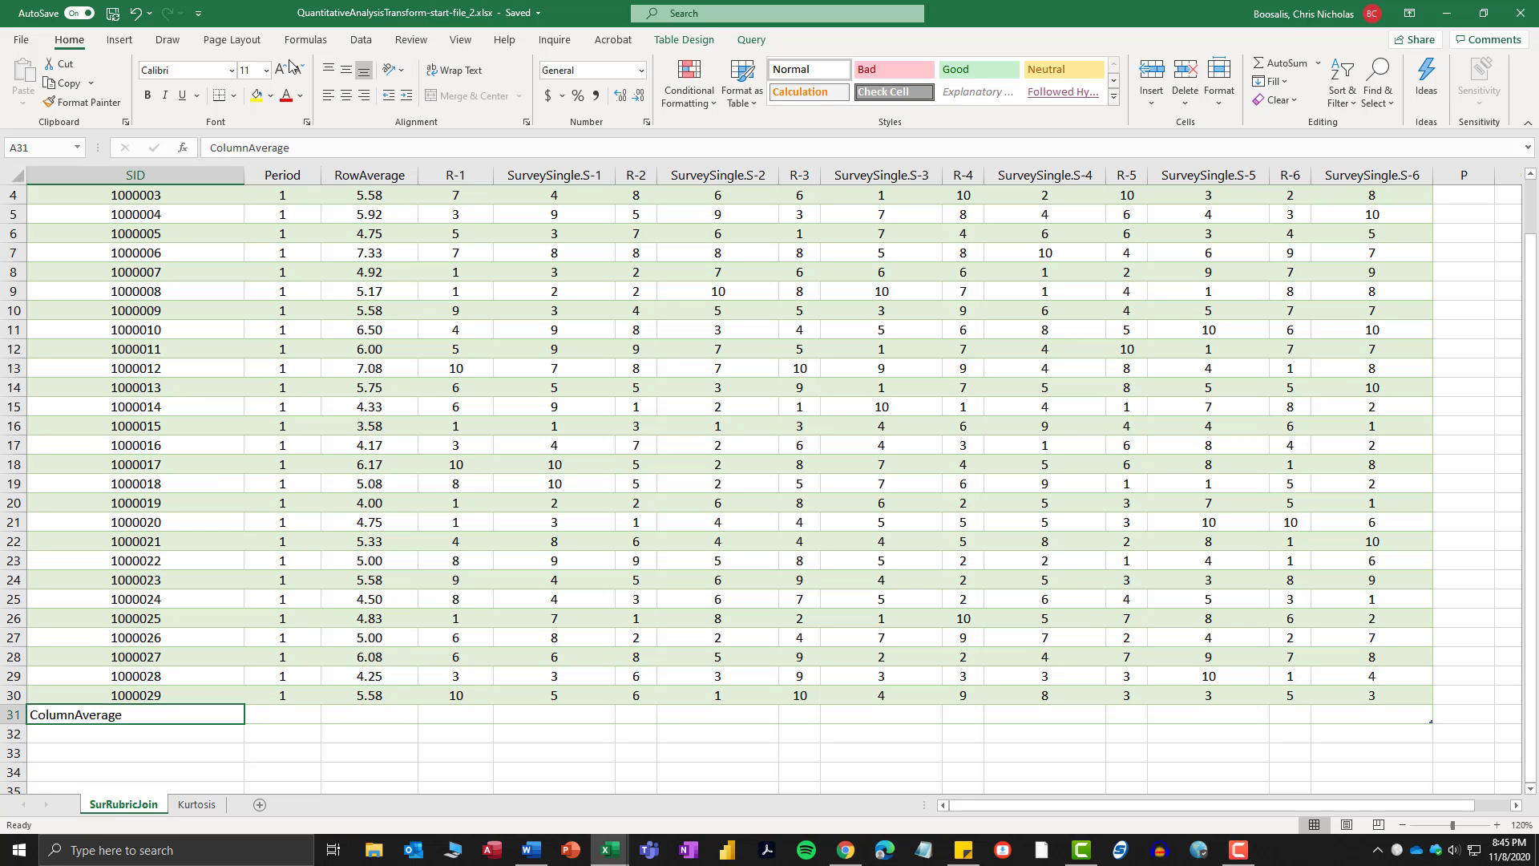
pyautogui.click(363, 95)
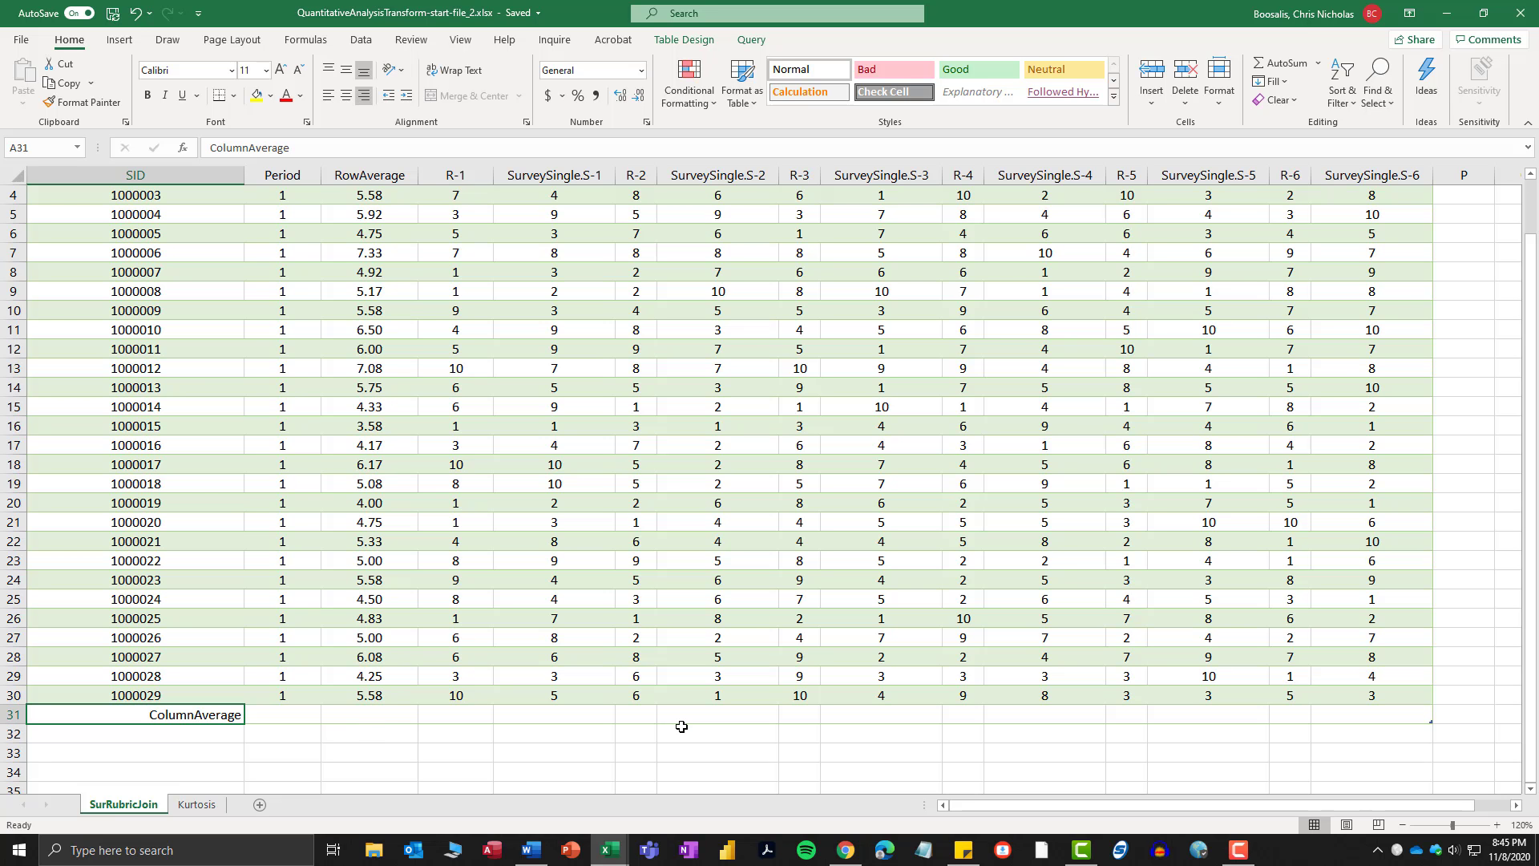
# Freeze the sheet's top row containing the column headers.
pyautogui.click(358, 715)
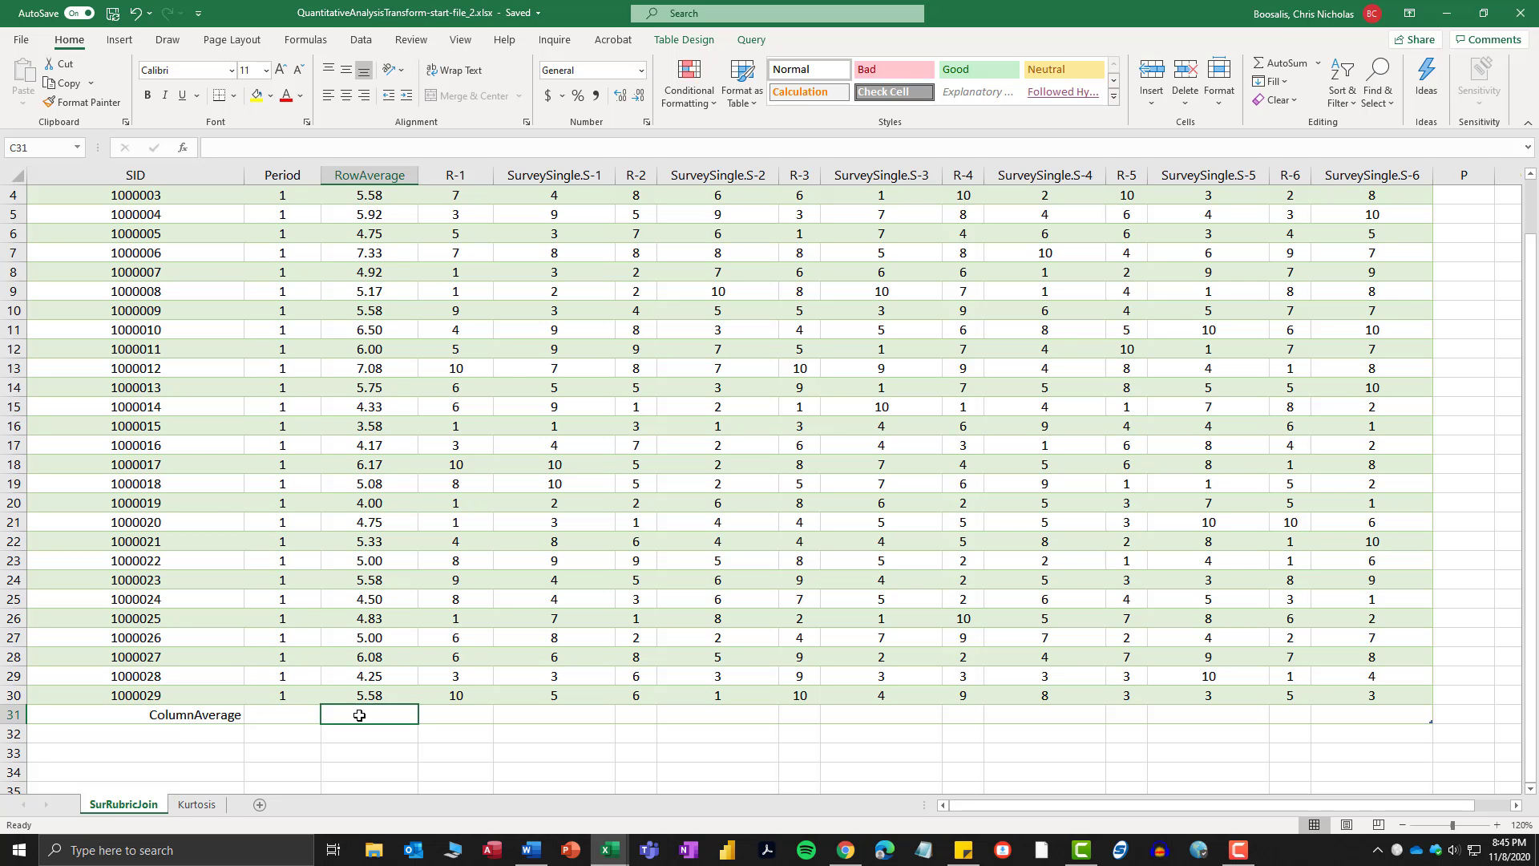
pyautogui.scroll(1, 358, 715)
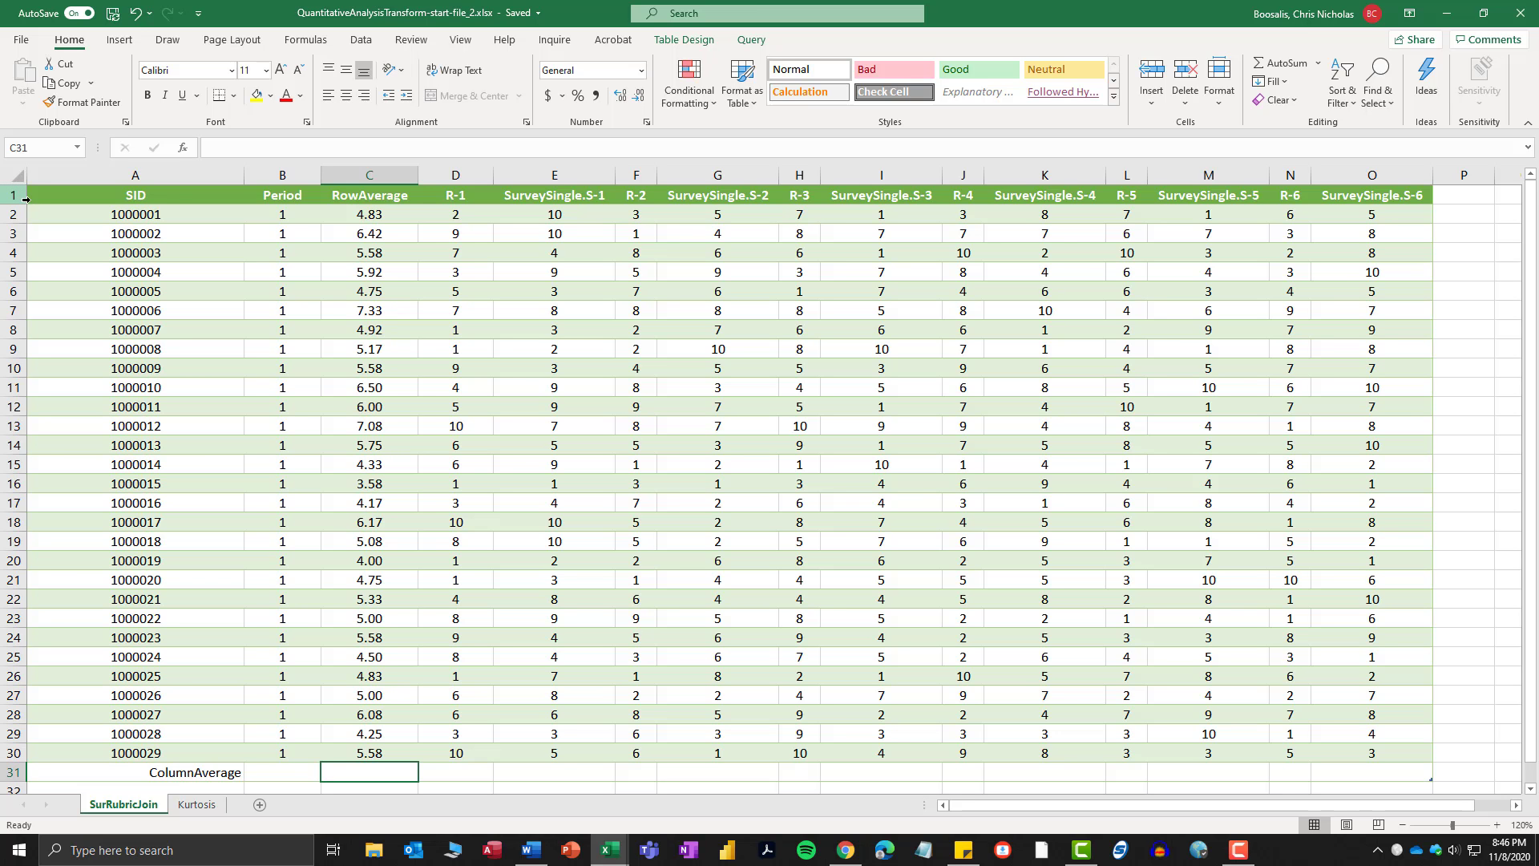
pyautogui.moveTo(1372, 195); pyautogui.dragTo(9, 195)
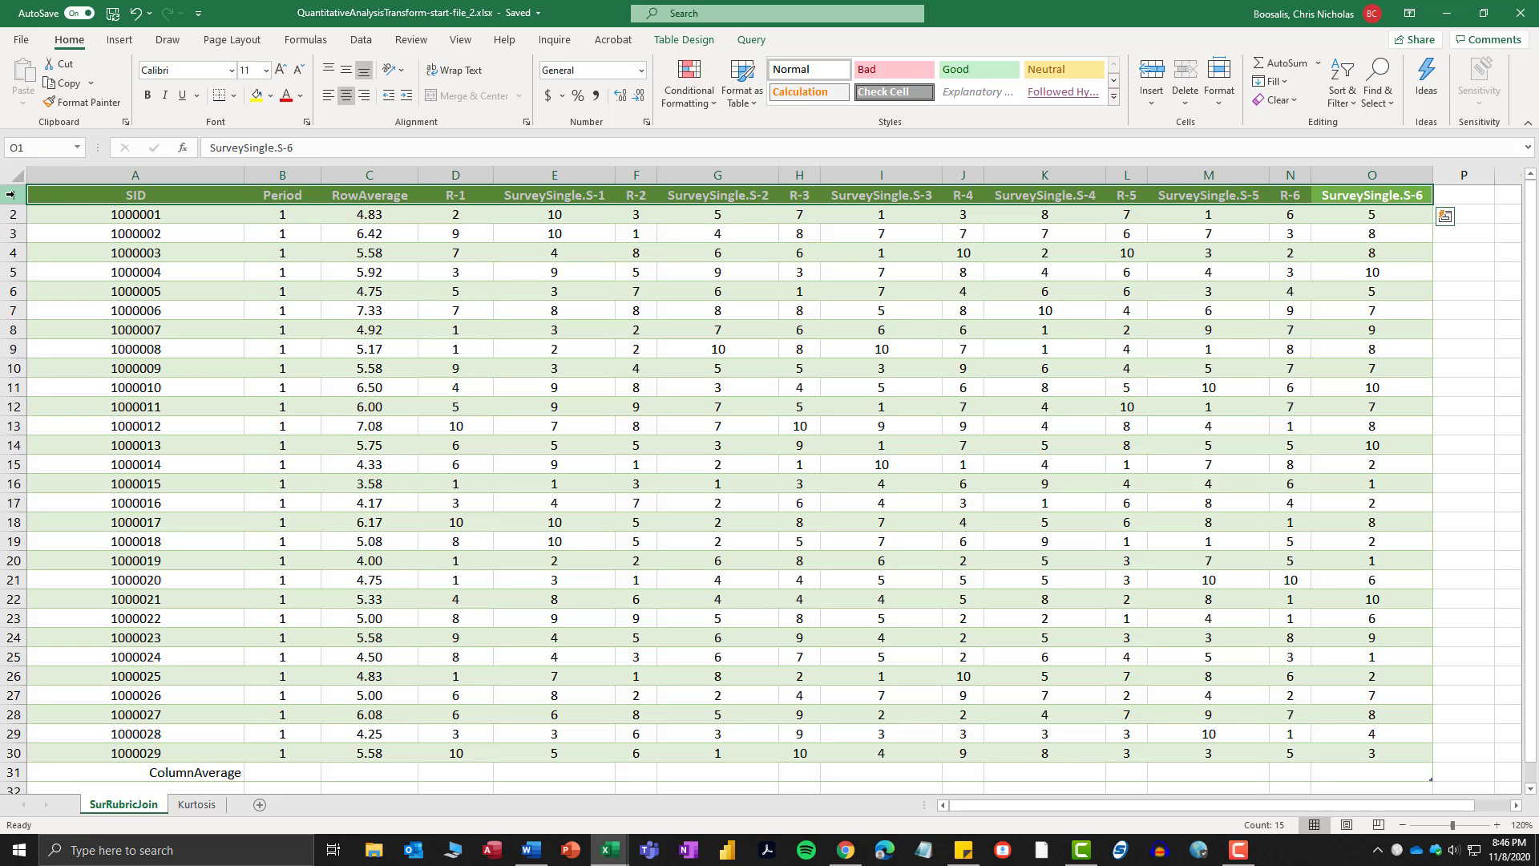
pyautogui.click(10, 195)
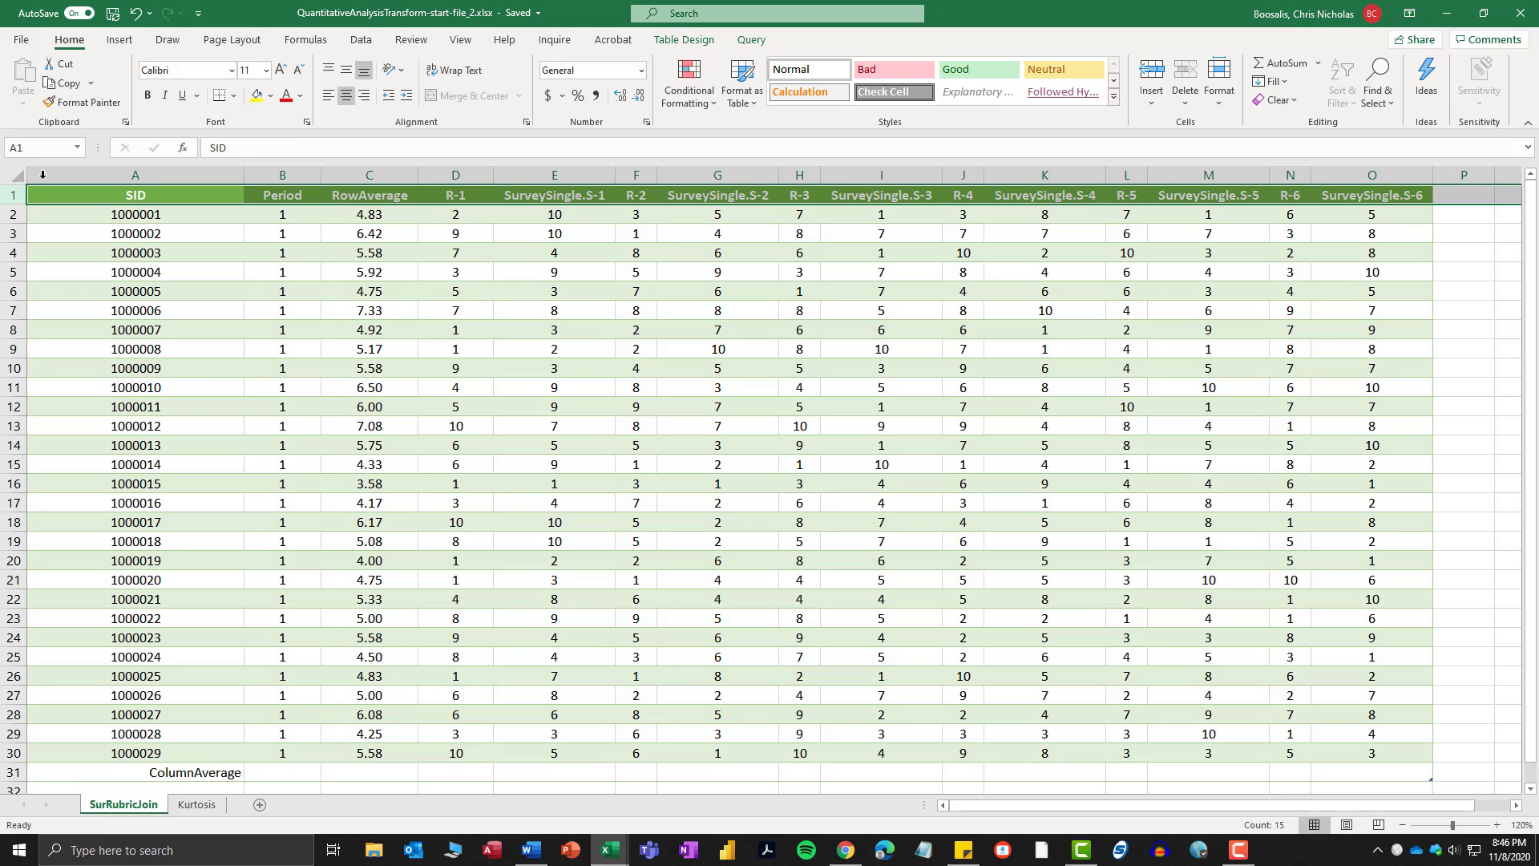
pyautogui.click(460, 41)
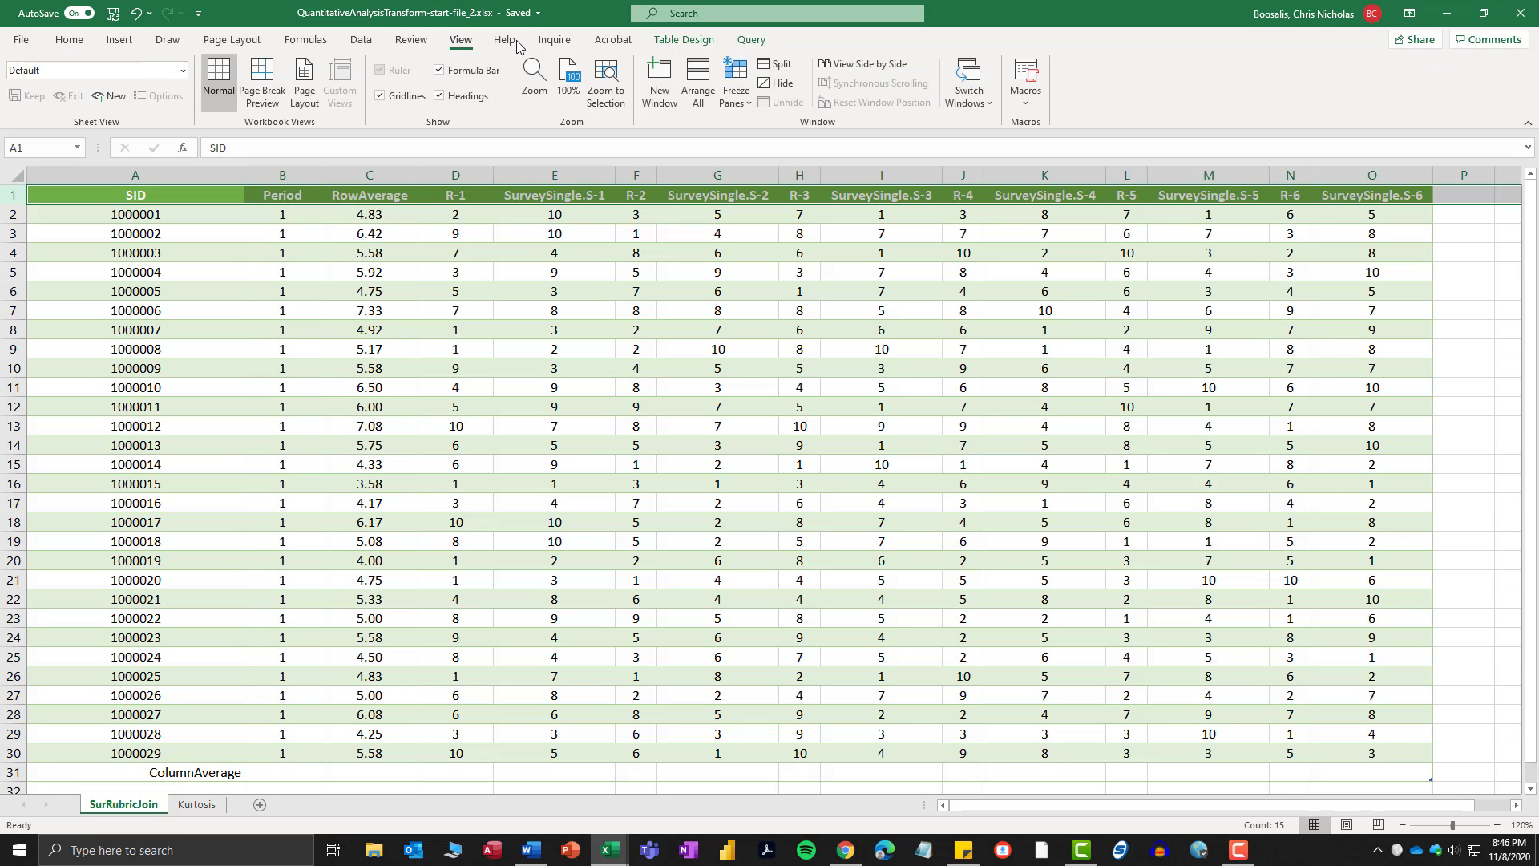
pyautogui.click(736, 88)
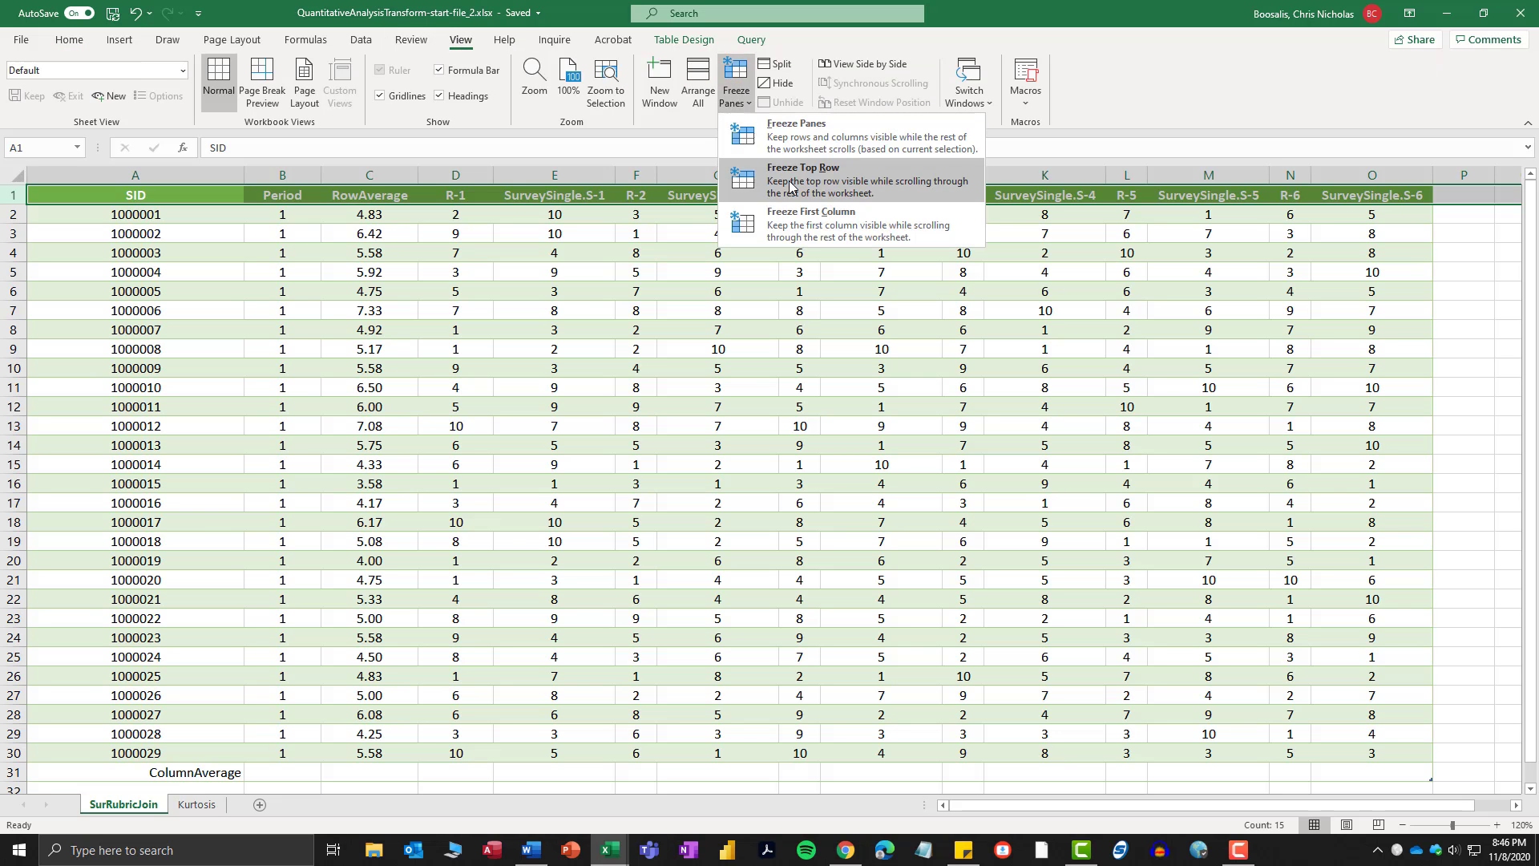
pyautogui.click(798, 180)
# Check the frozen header row against the records from the start to the end of the table.
pyautogui.scroll(-4, 767, 456)
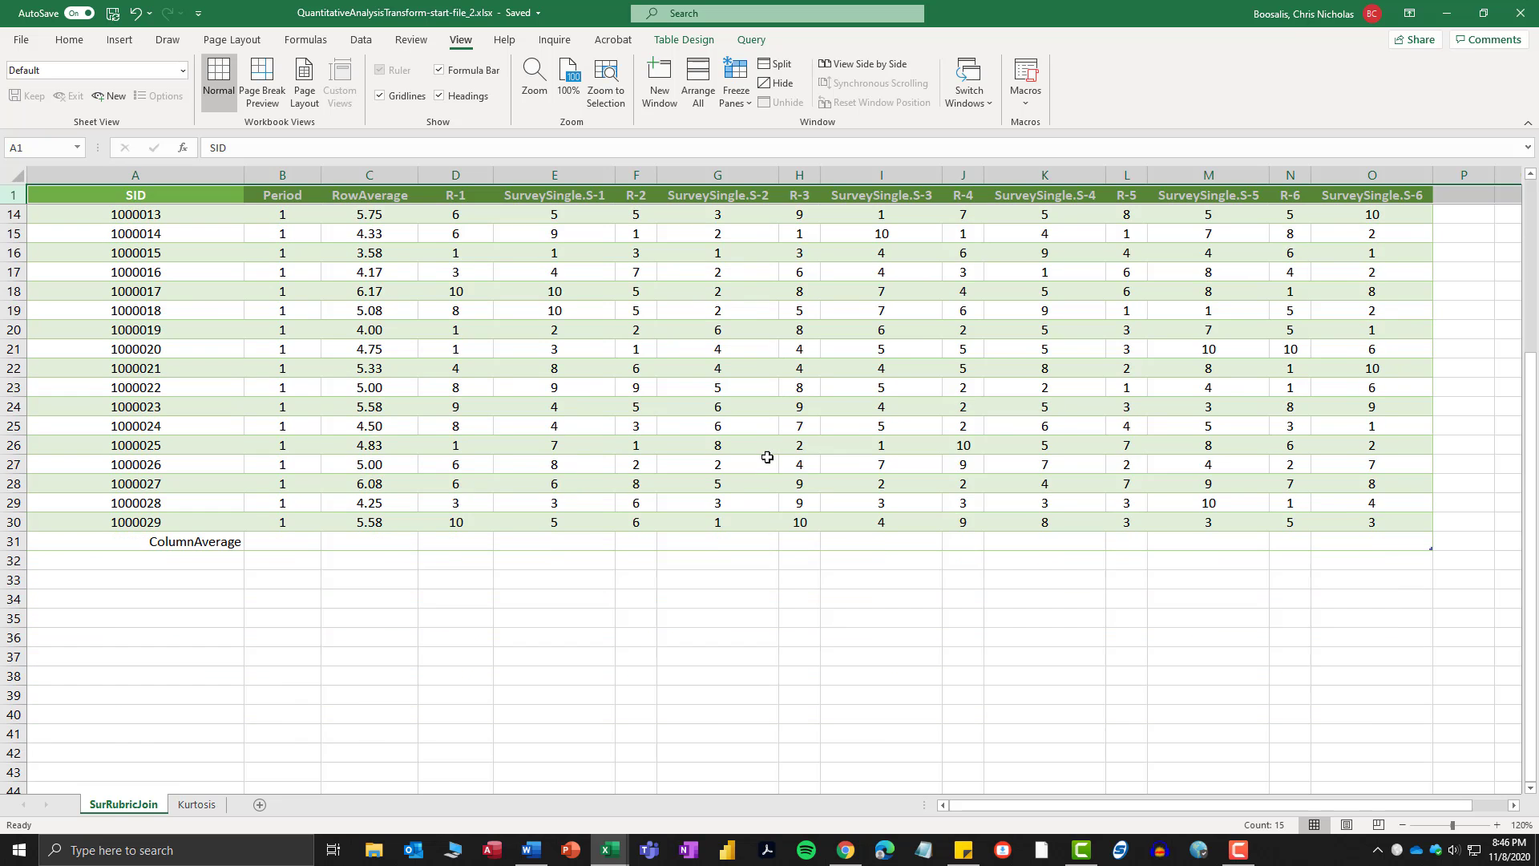
pyautogui.scroll(4, 767, 457)
pyautogui.scroll(-7, 767, 458)
pyautogui.scroll(6, 767, 457)
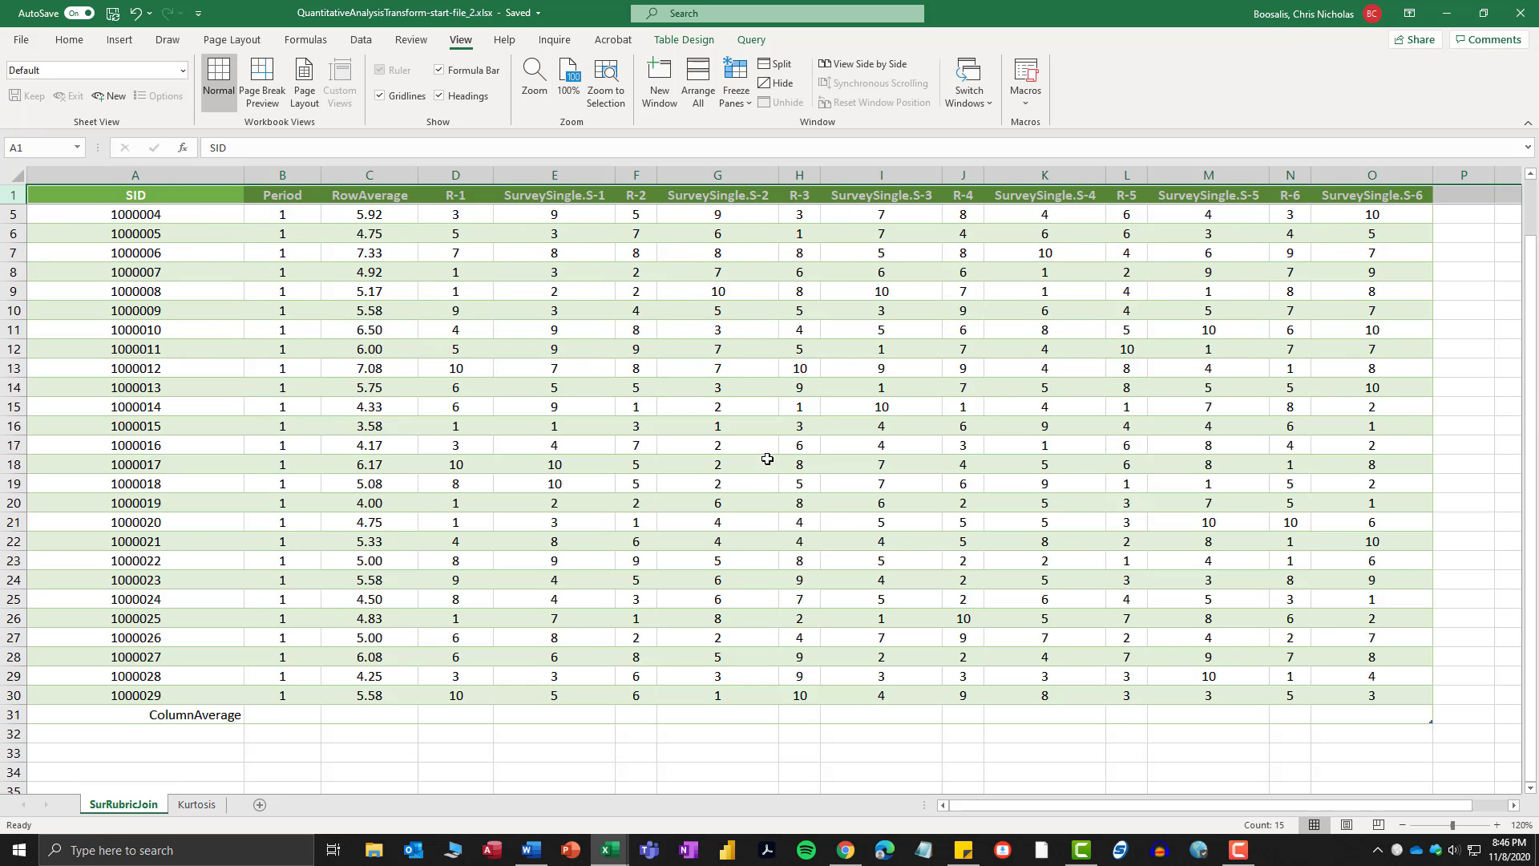
pyautogui.scroll(-6, 768, 458)
pyautogui.scroll(5, 767, 458)
pyautogui.scroll(-7, 768, 460)
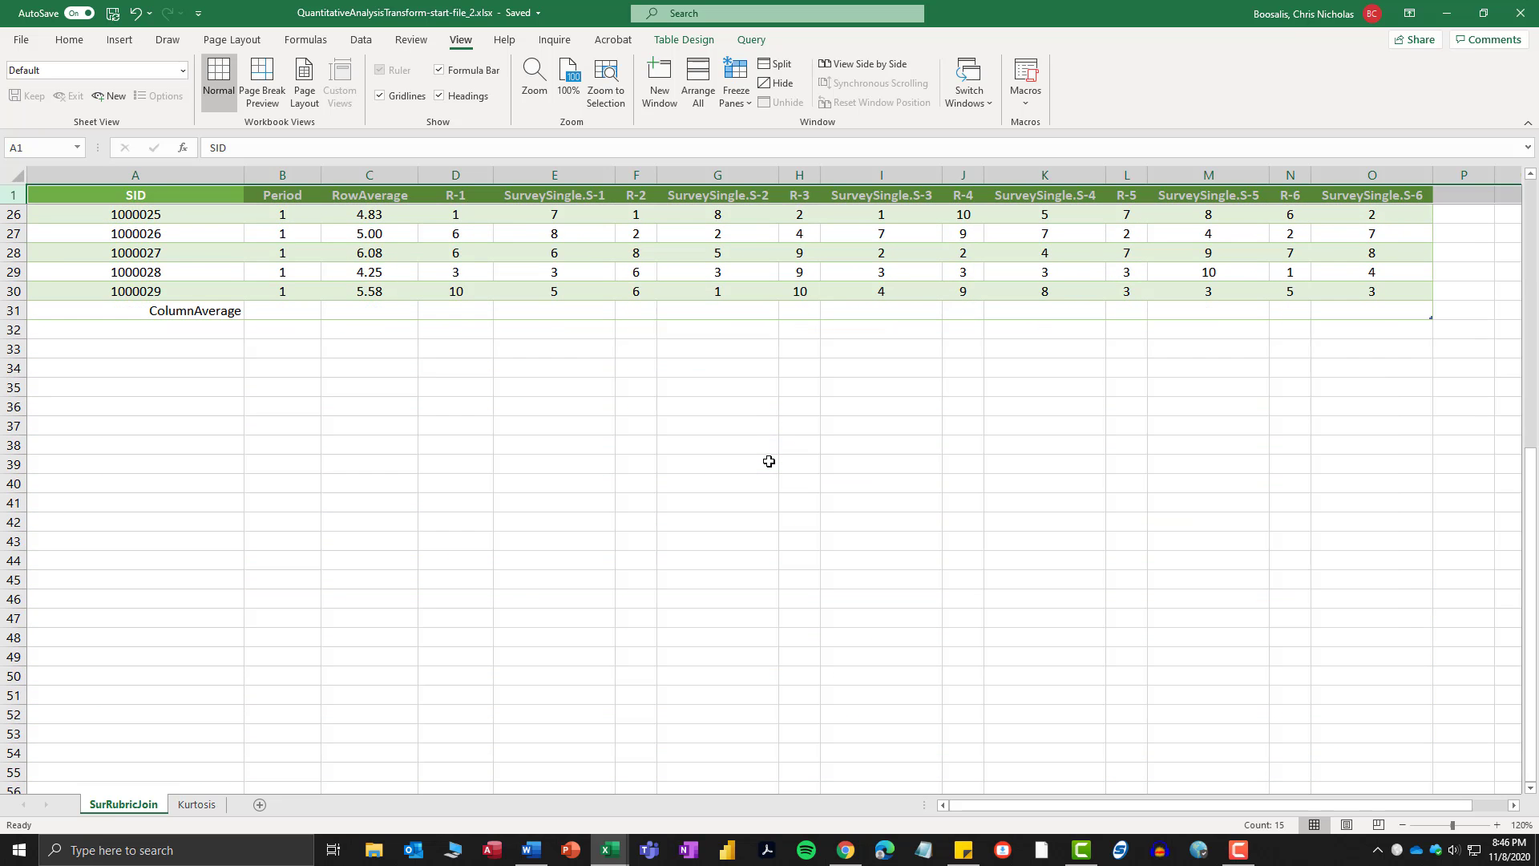
pyautogui.scroll(9, 769, 461)
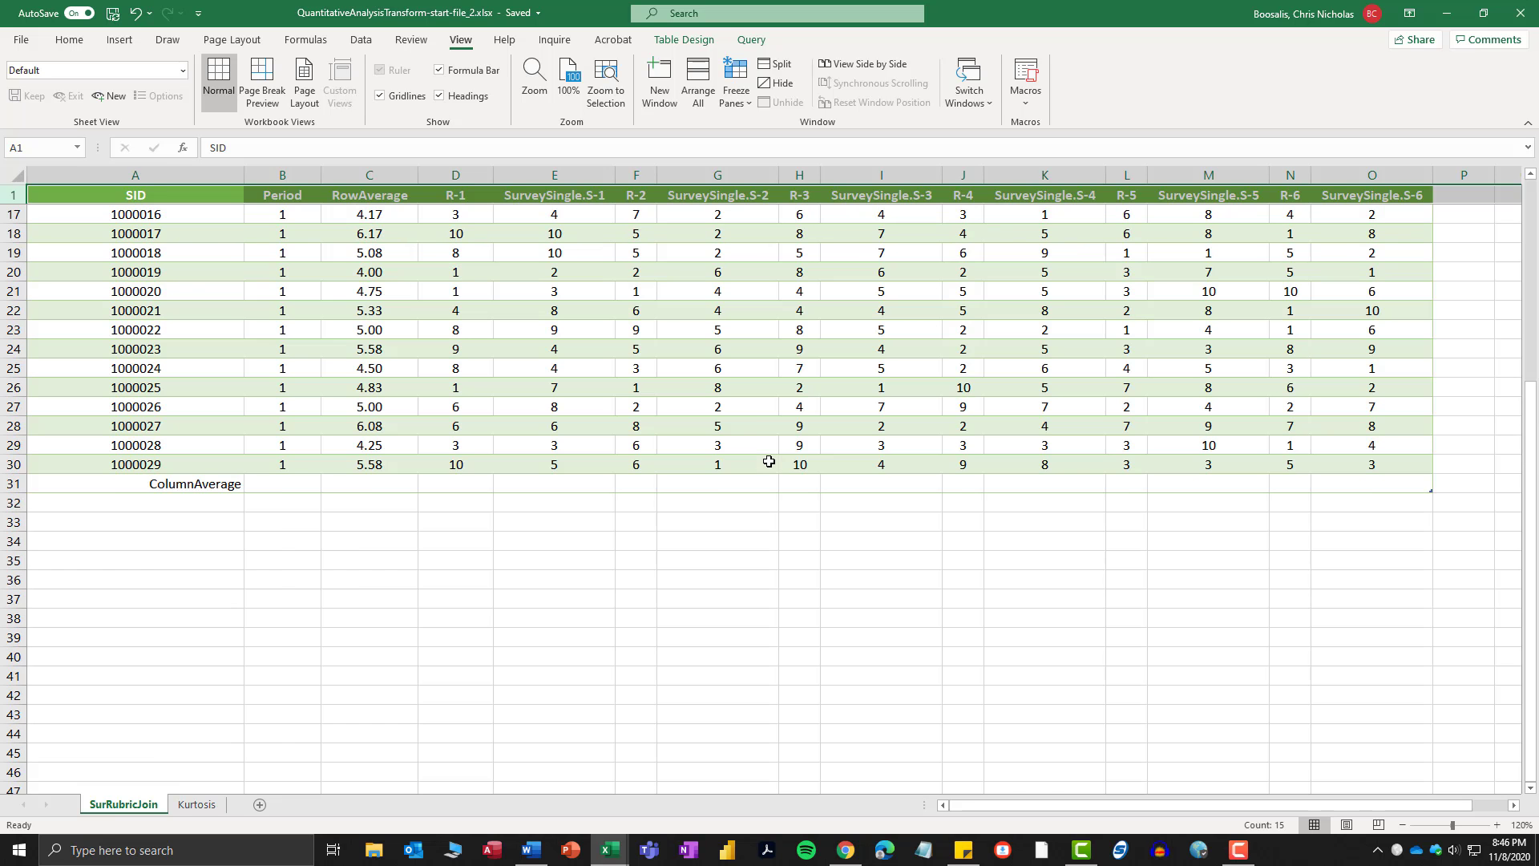
# Enter an AVERAGE formula in C31 that covers the RowAverage values in C2:C30.
pyautogui.click(1402, 825)
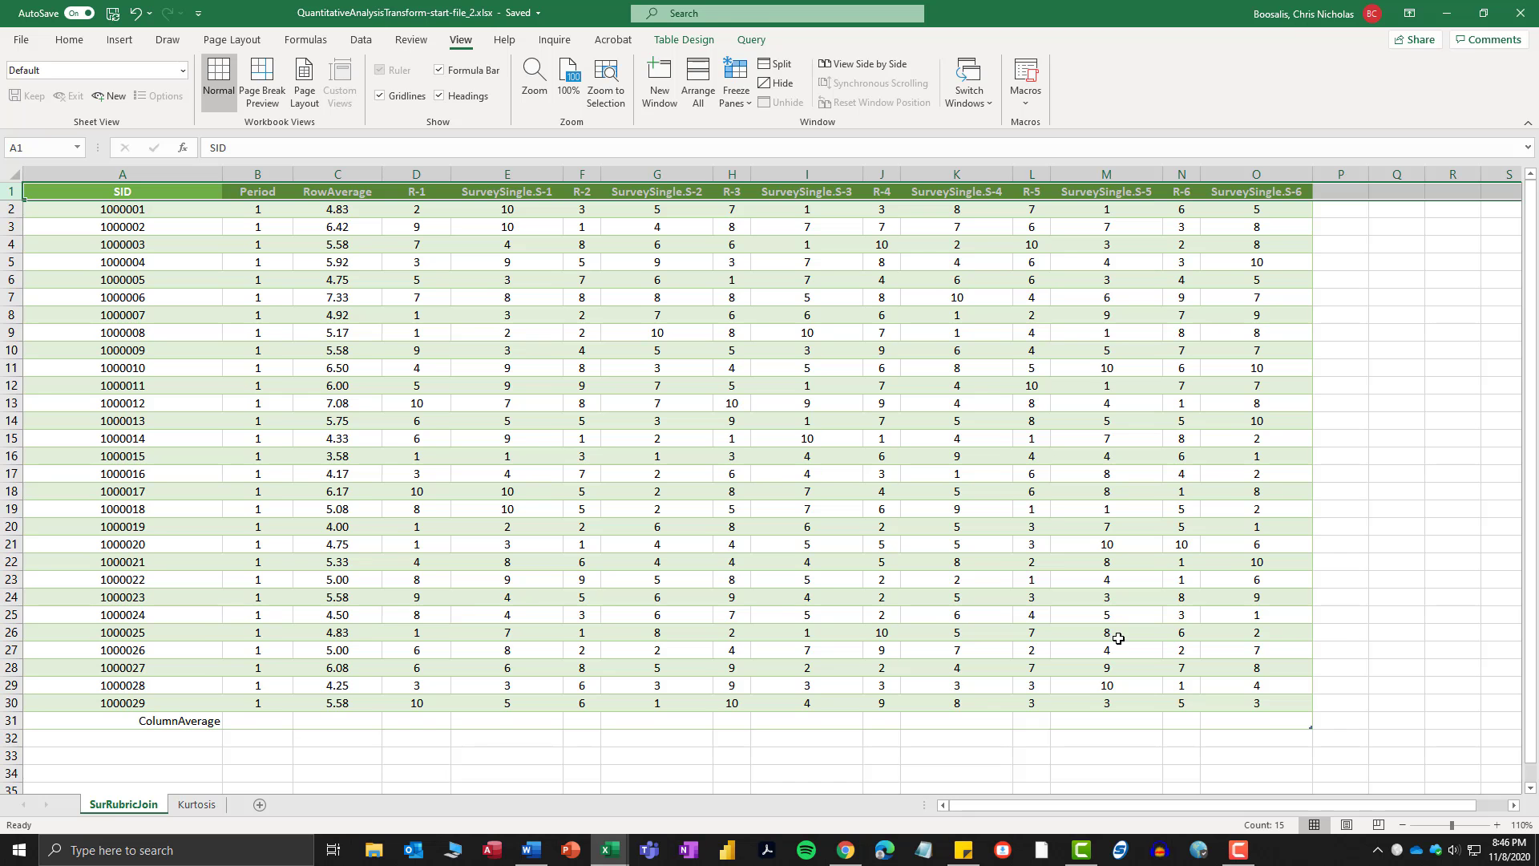
pyautogui.scroll(-1, 557, 546)
pyautogui.scroll(1, 545, 538)
pyautogui.click(350, 723)
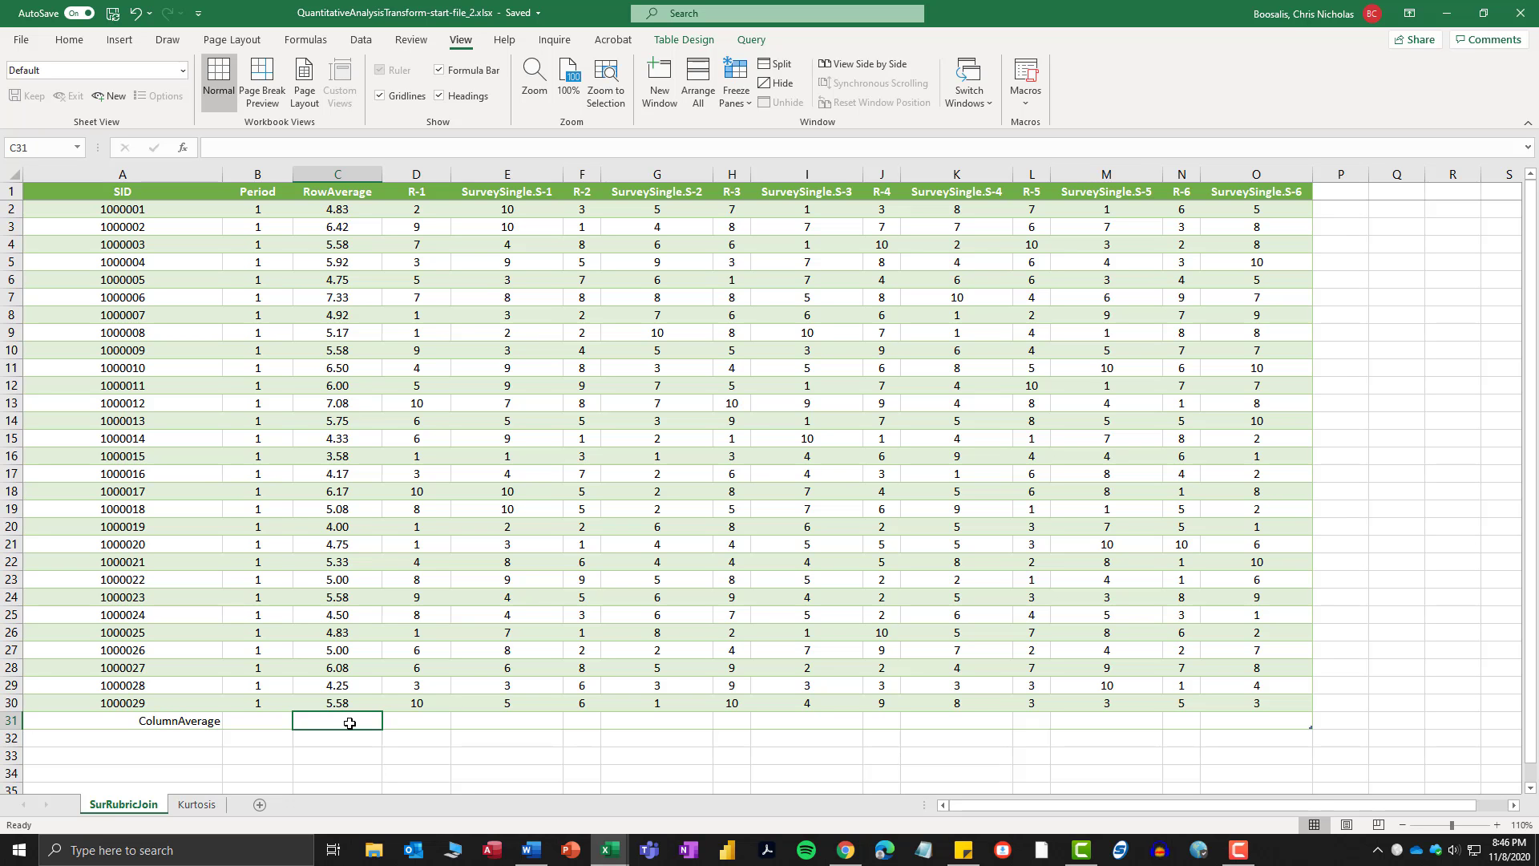
pyautogui.write('=')
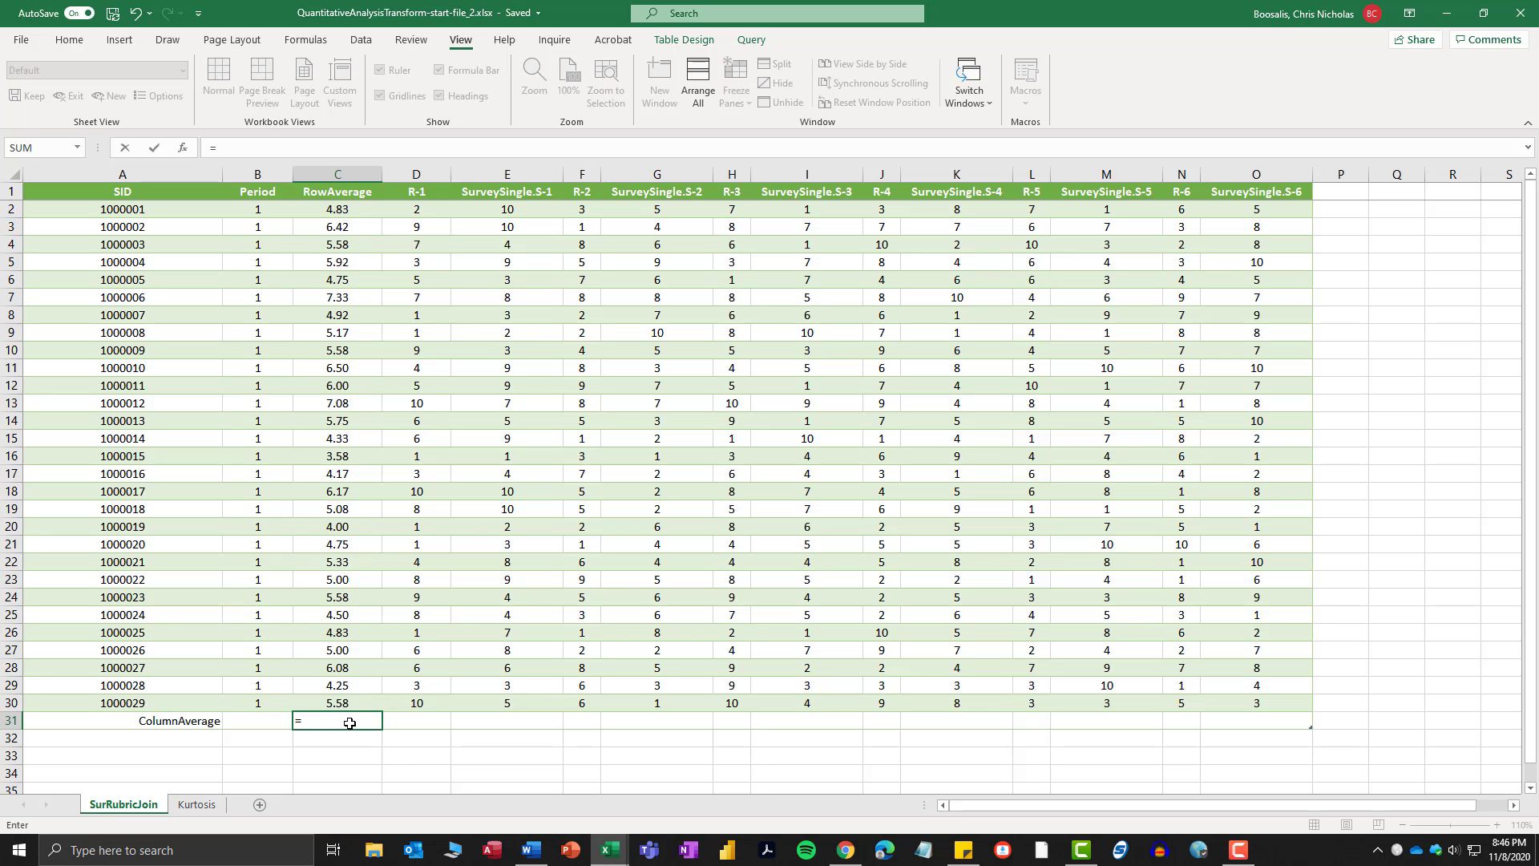
pyautogui.write('average(')
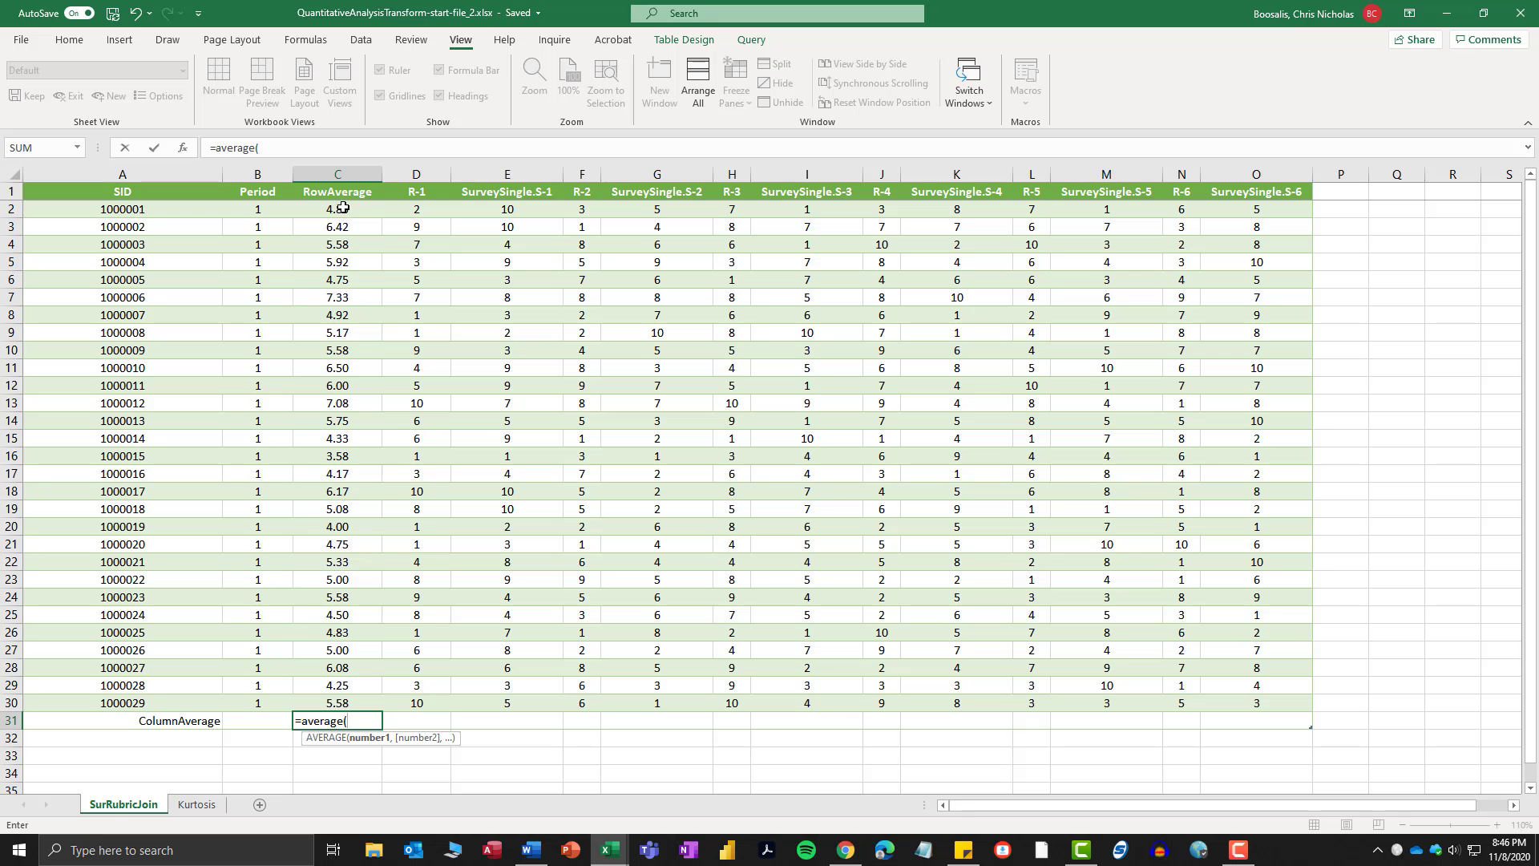
pyautogui.moveTo(343, 208); pyautogui.dragTo(324, 709)
pyautogui.press('Return')
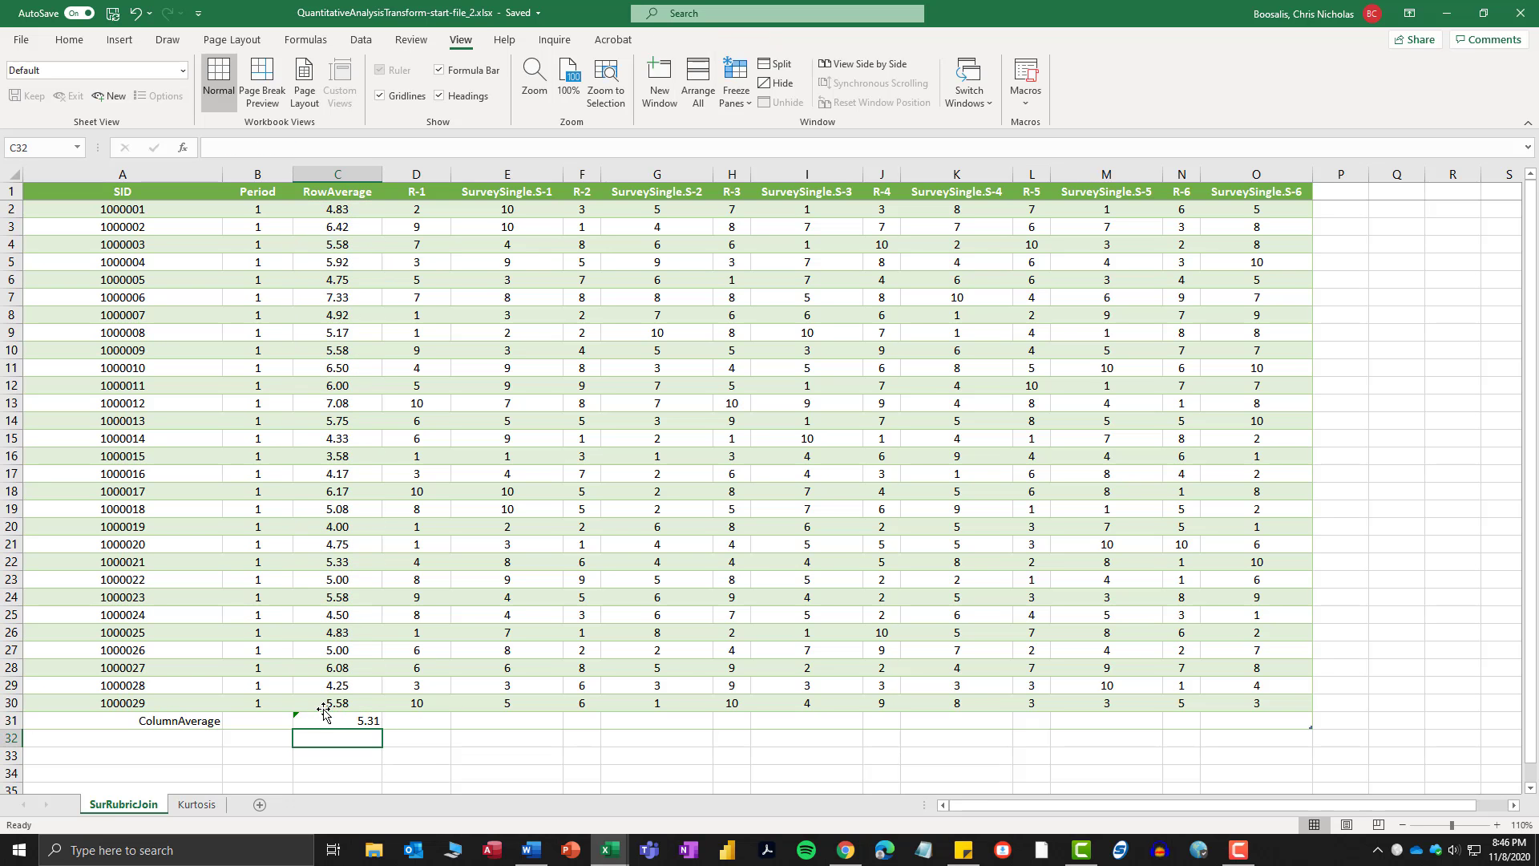
# Center the contents of the whole ColumnAverage row, row 31.
pyautogui.click(353, 716)
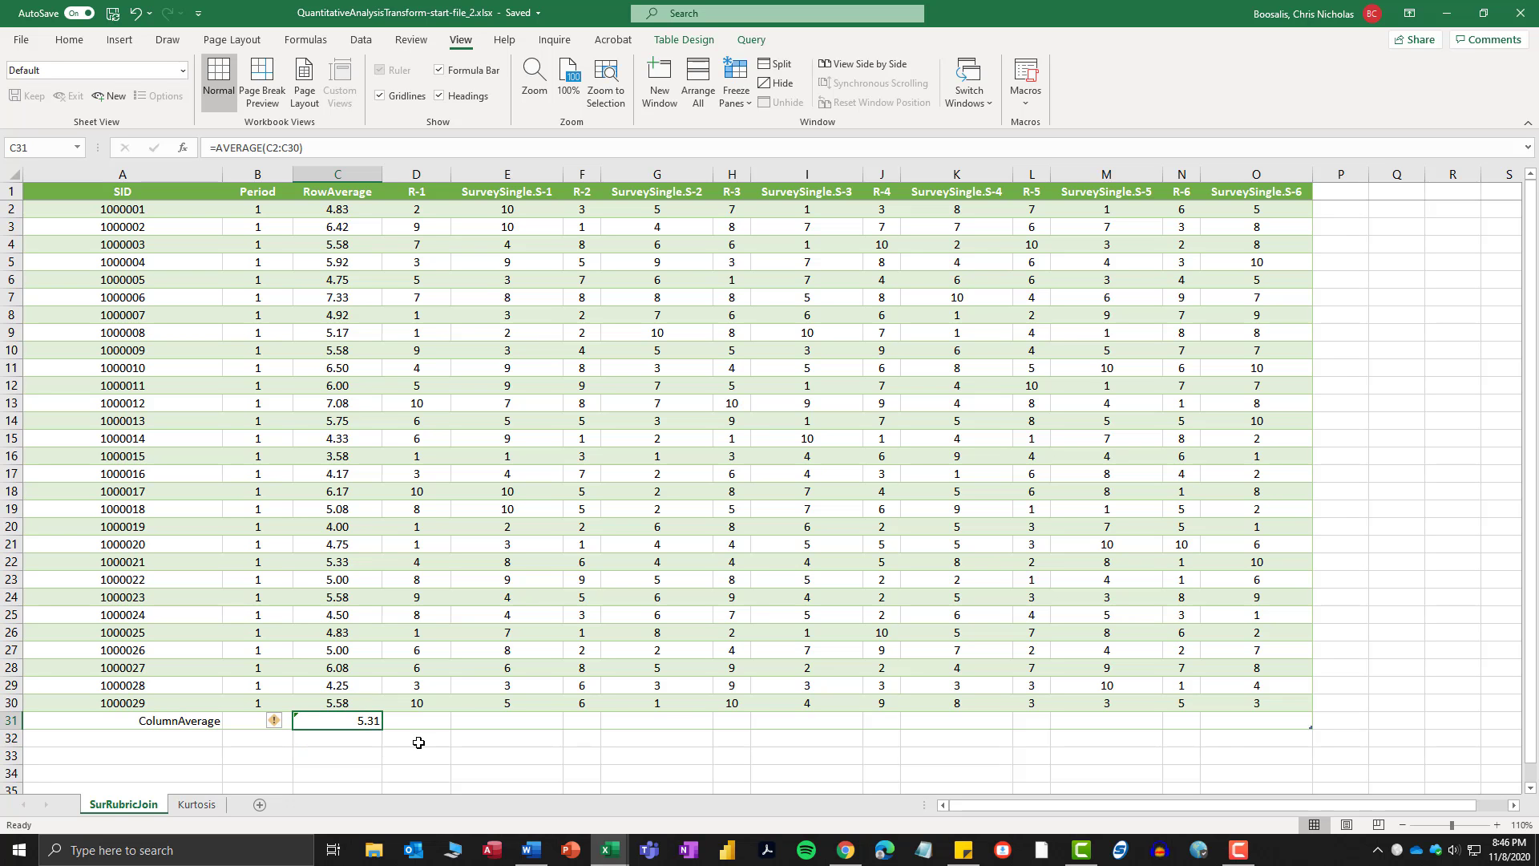
pyautogui.moveTo(1217, 728); pyautogui.dragTo(331, 716)
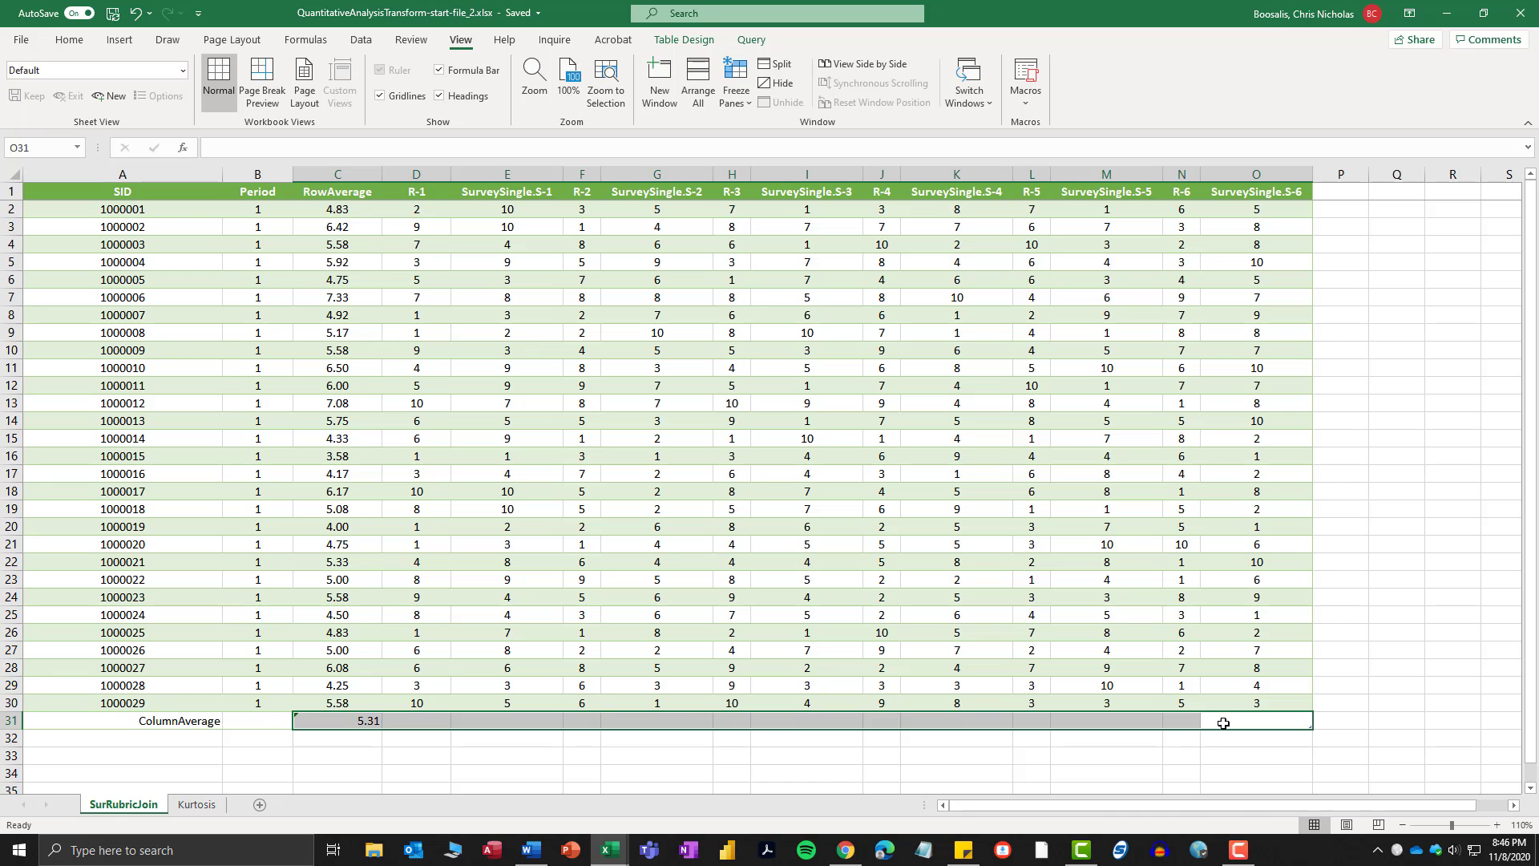
pyautogui.click(11, 719)
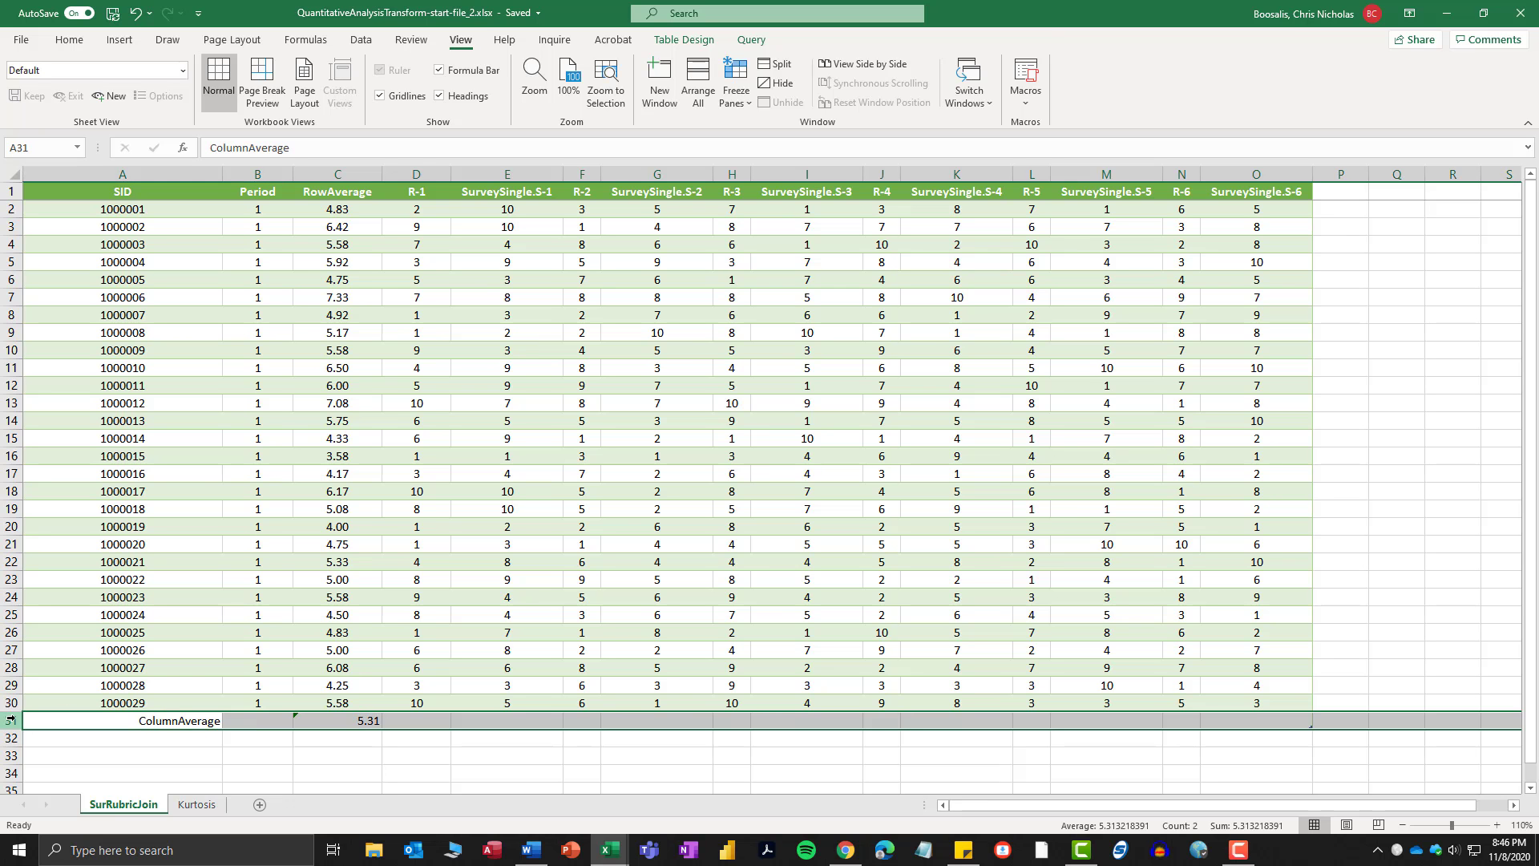
pyautogui.click(71, 40)
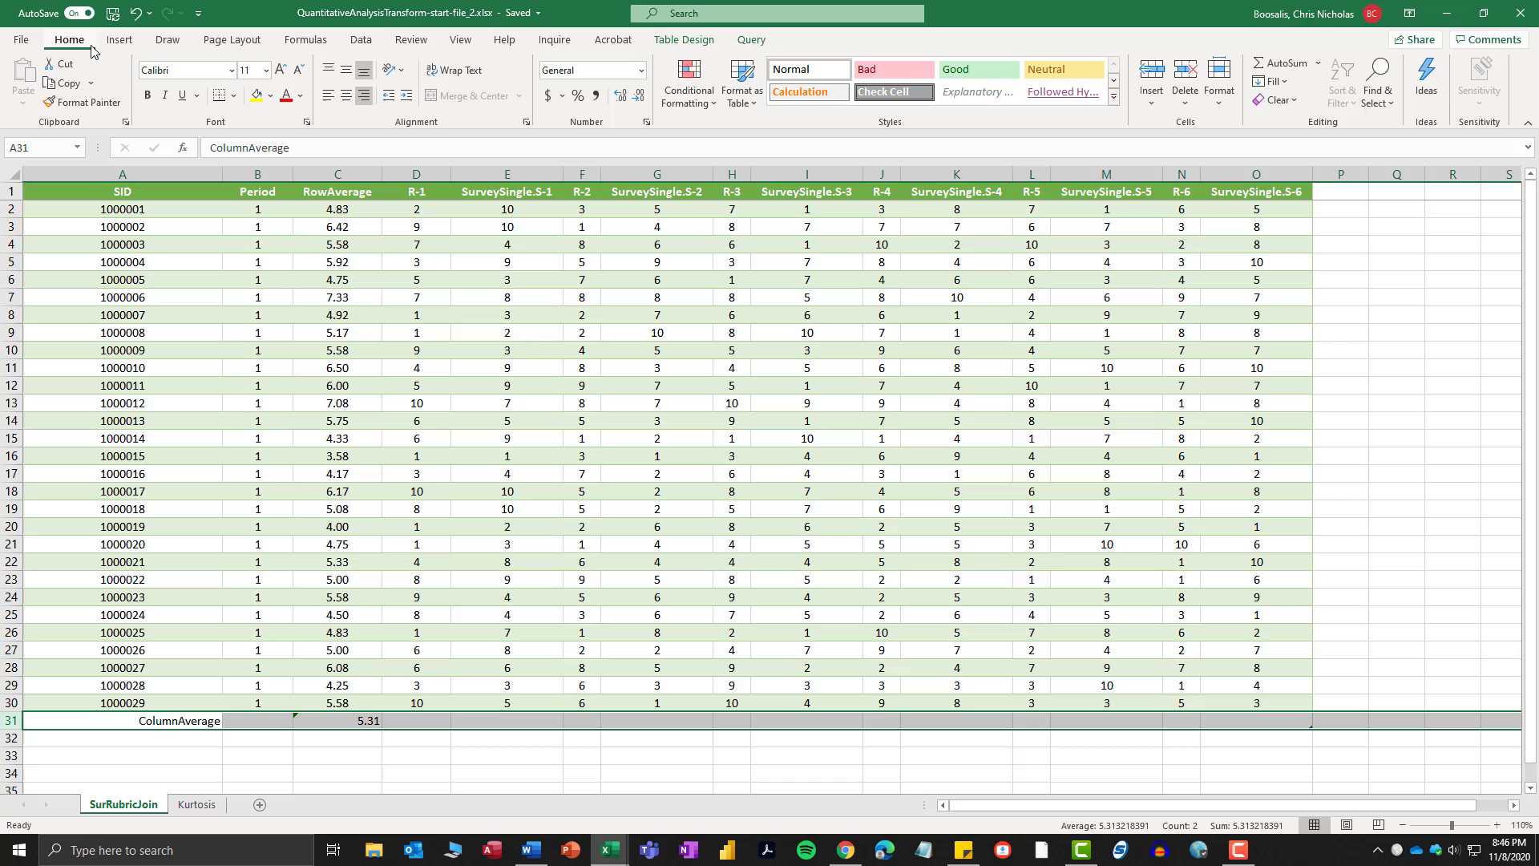
pyautogui.click(345, 96)
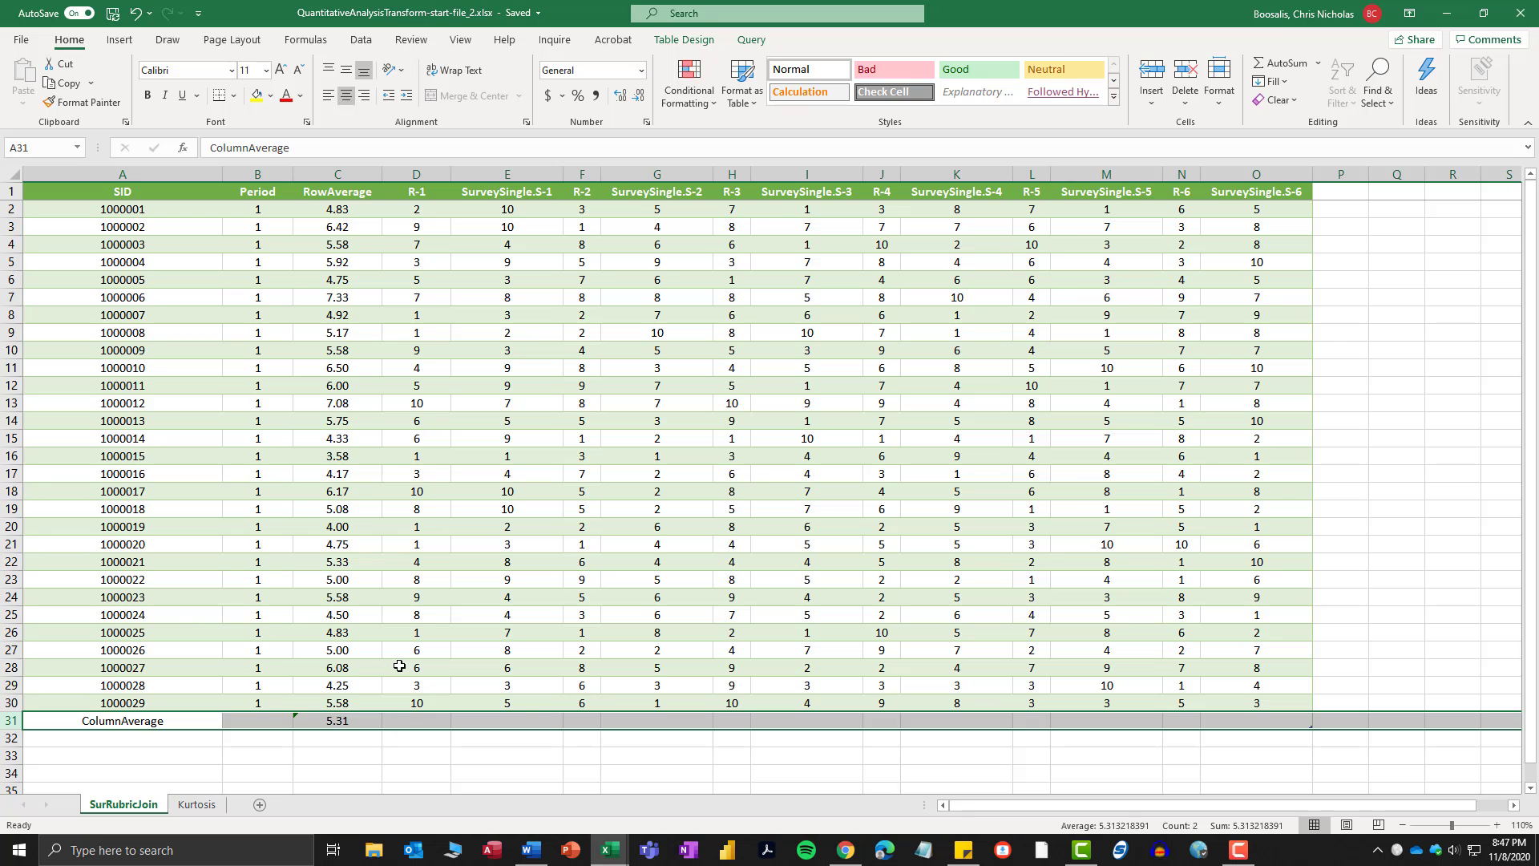
# Ignore the inconsistent calculated column formula error flagged on the ColumnAverage value in C31.
pyautogui.click(303, 724)
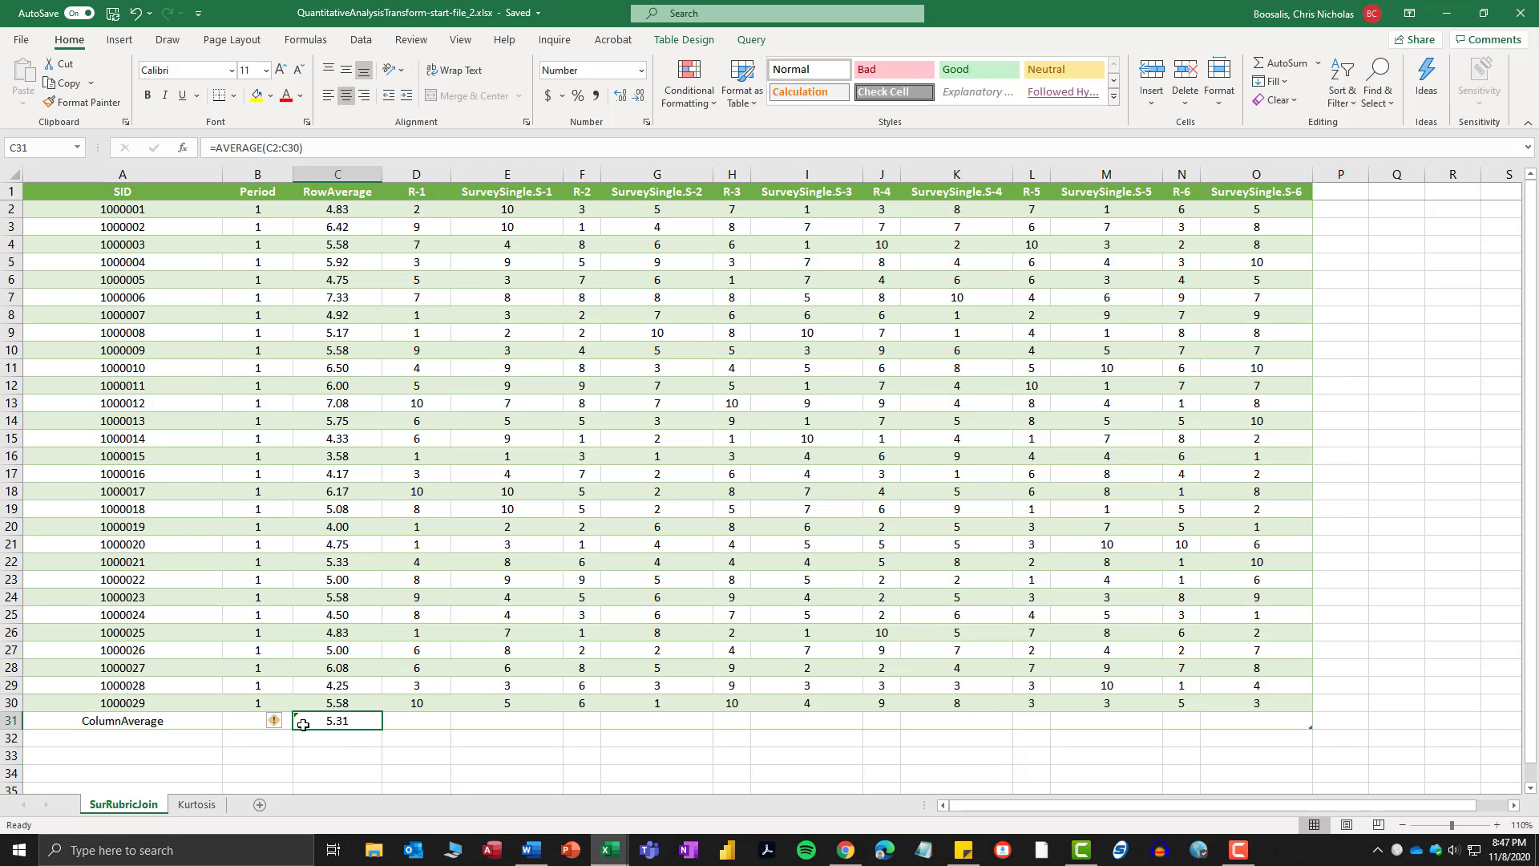
pyautogui.click(287, 722)
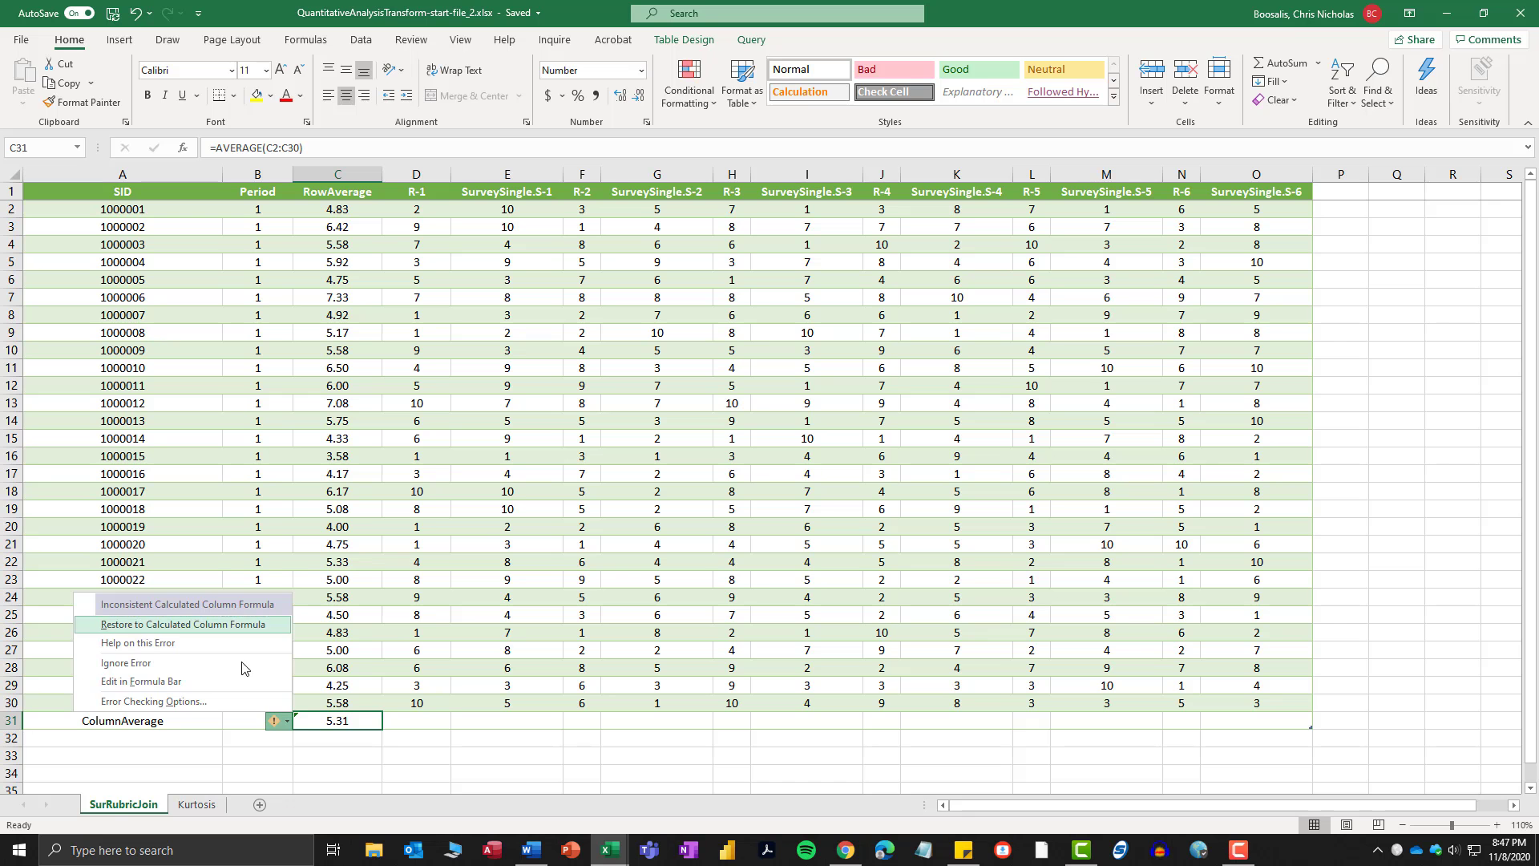
pyautogui.click(173, 664)
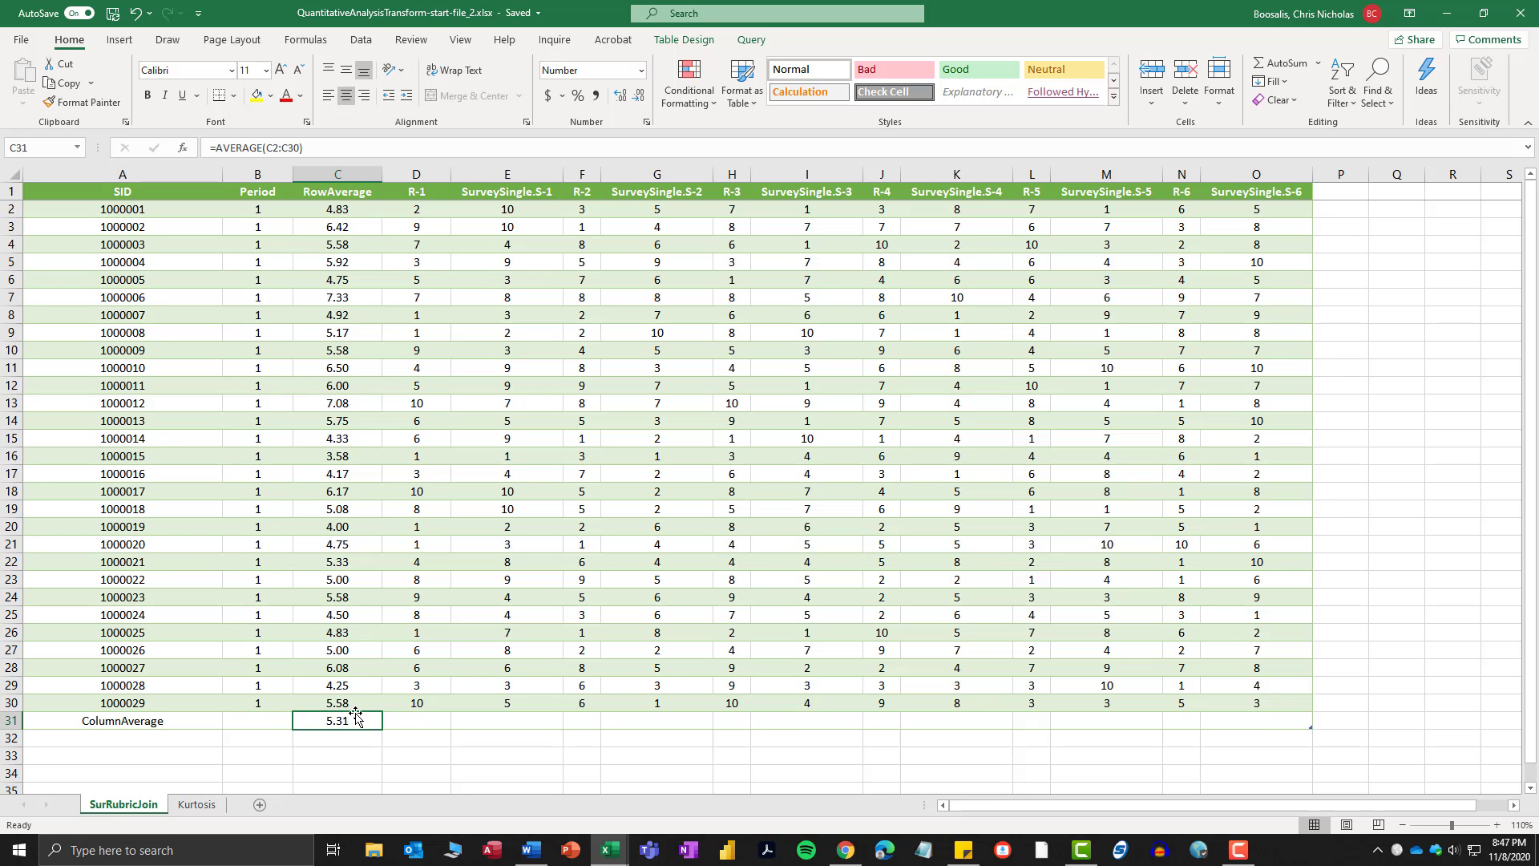
# Fill the AVERAGE formula from C31 across the ColumnAverage row through O31.
pyautogui.hotkey('ctrl', 'a')
pyautogui.click(372, 734)
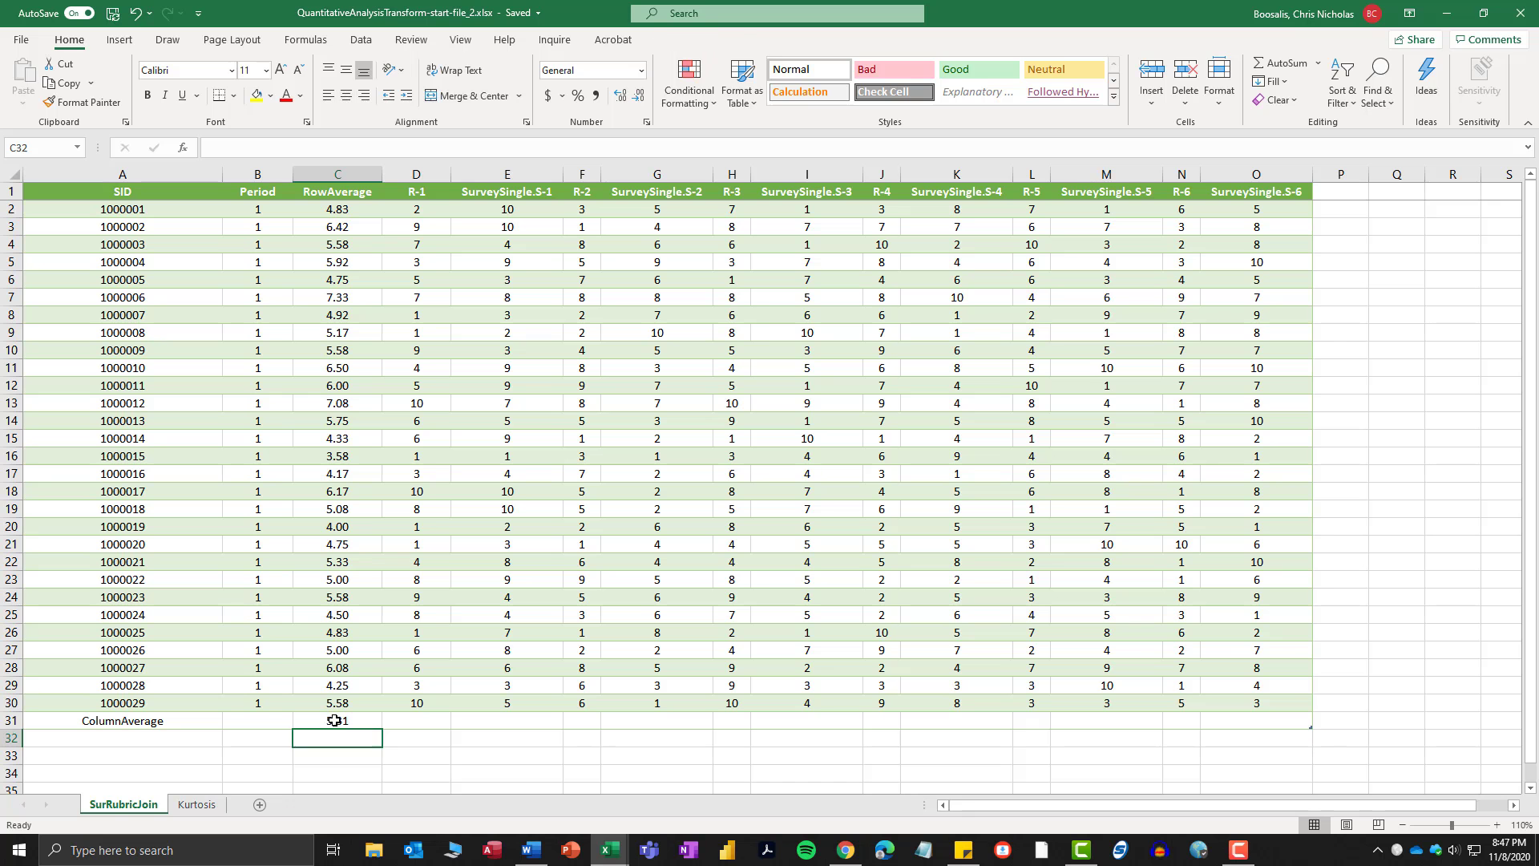
pyautogui.press('Up')
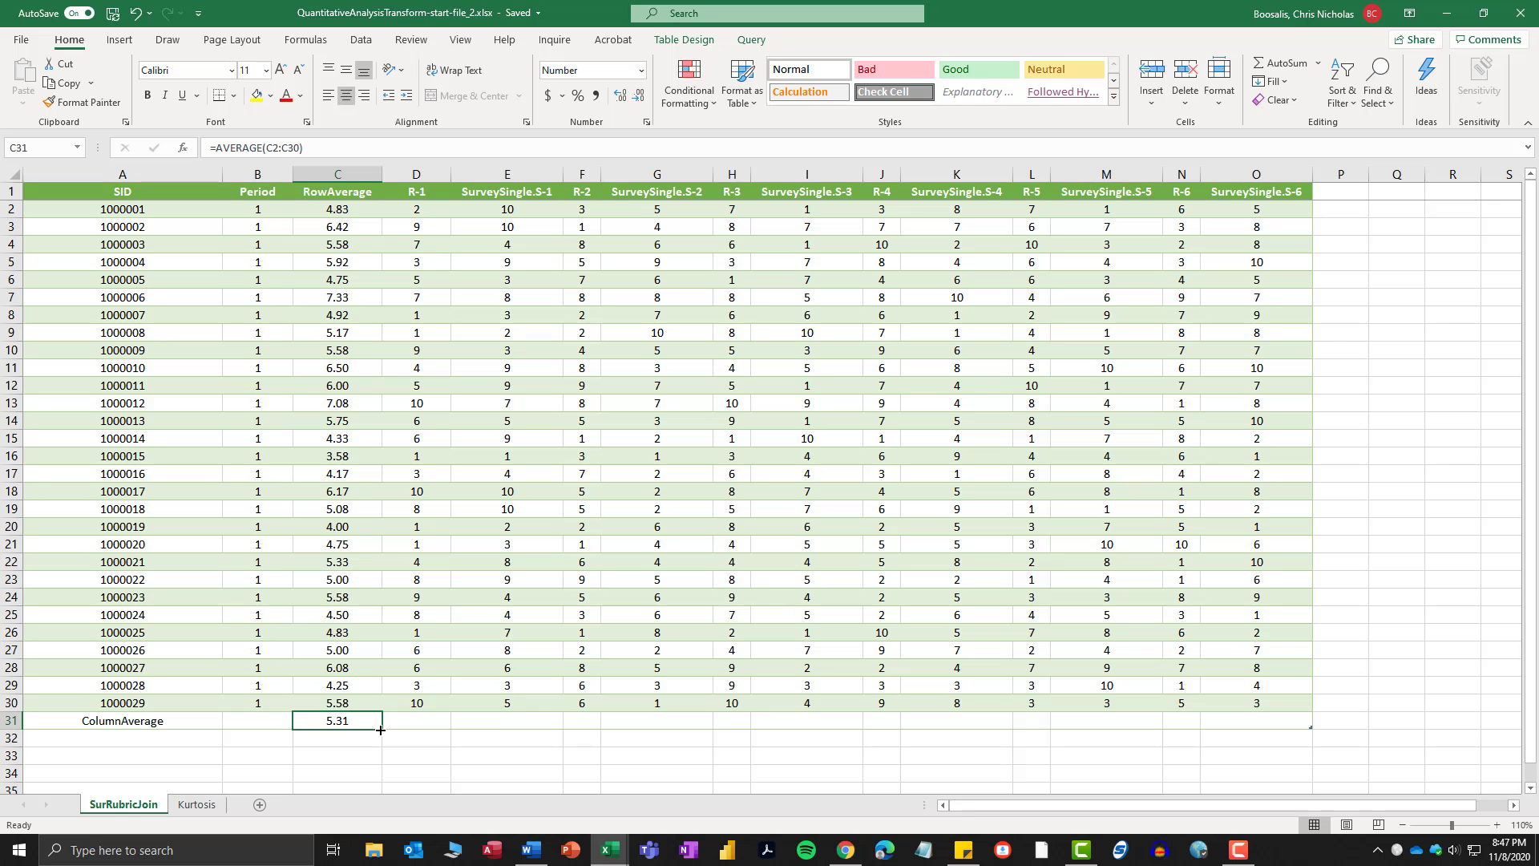
pyautogui.moveTo(381, 729); pyautogui.dragTo(1265, 726)
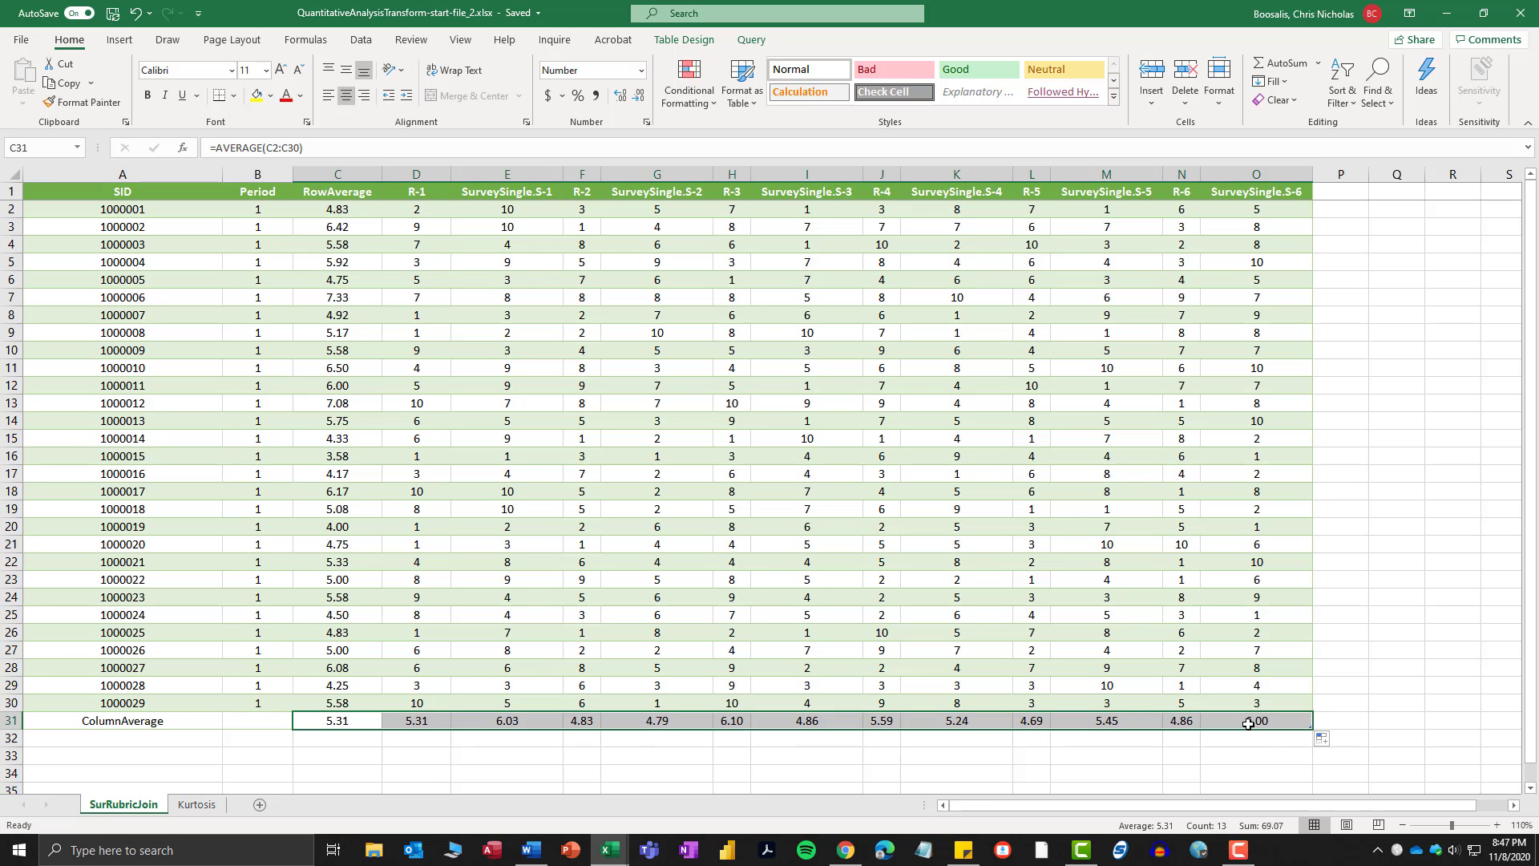
# Check the formulas in D31 through O31 to verify that each one averages its own column.
pyautogui.click(424, 723)
pyautogui.click(511, 720)
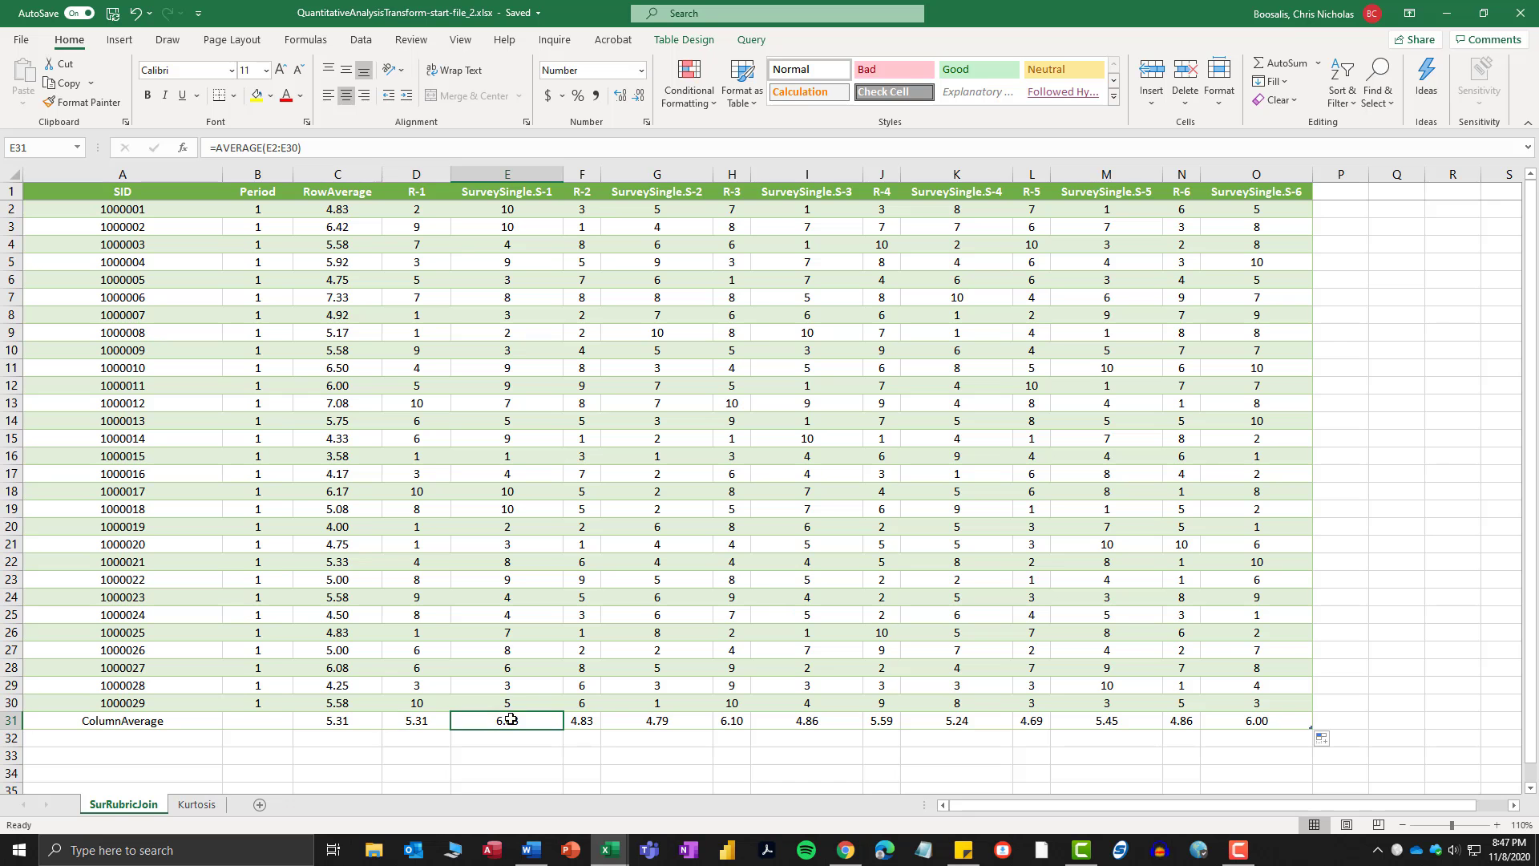
pyautogui.click(557, 721)
pyautogui.click(429, 719)
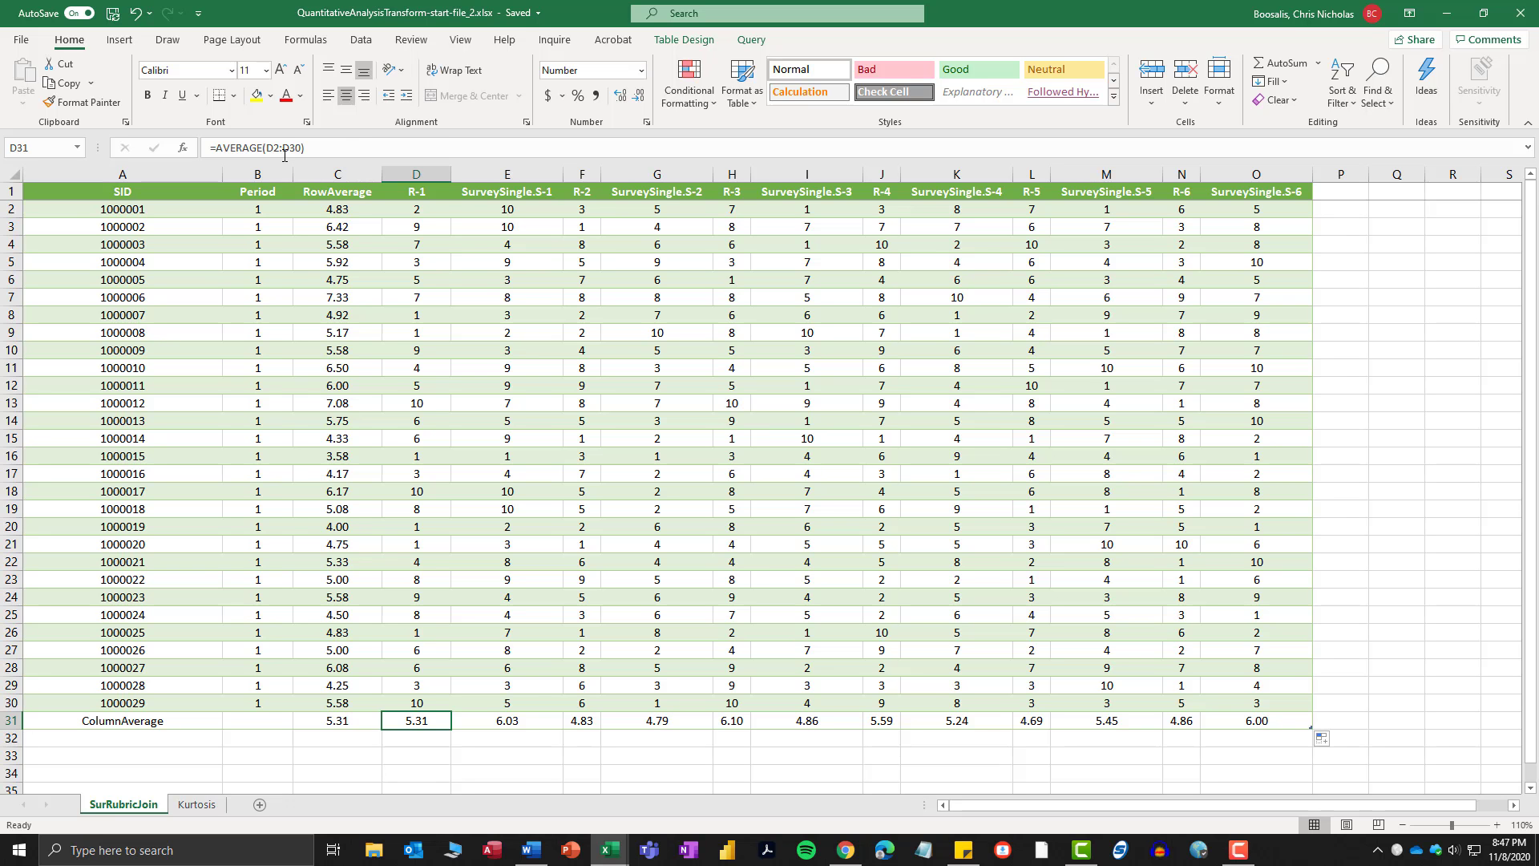
pyautogui.click(519, 719)
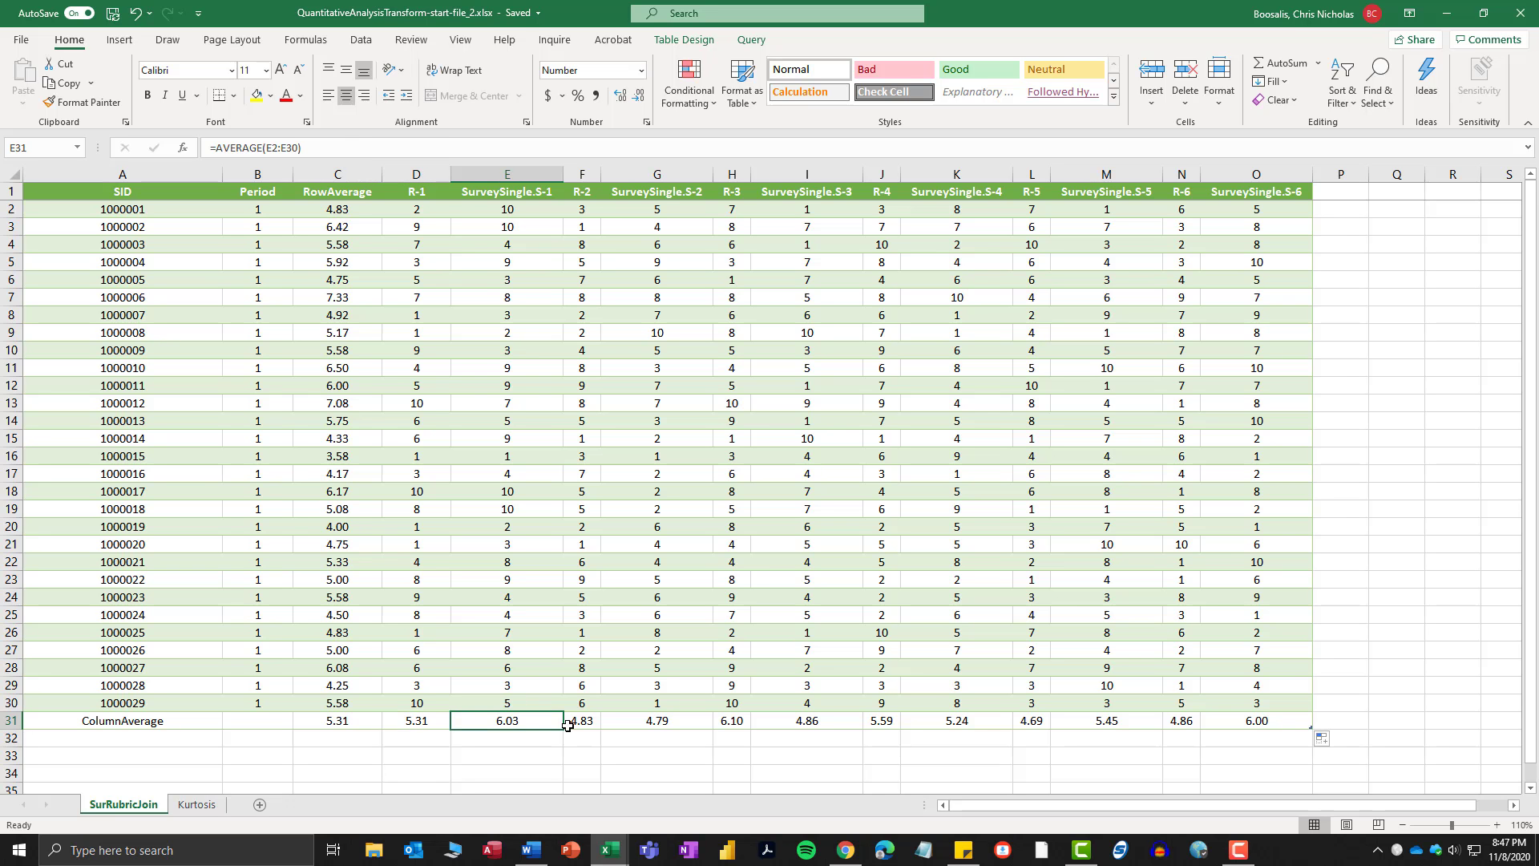
pyautogui.click(594, 722)
pyautogui.click(626, 723)
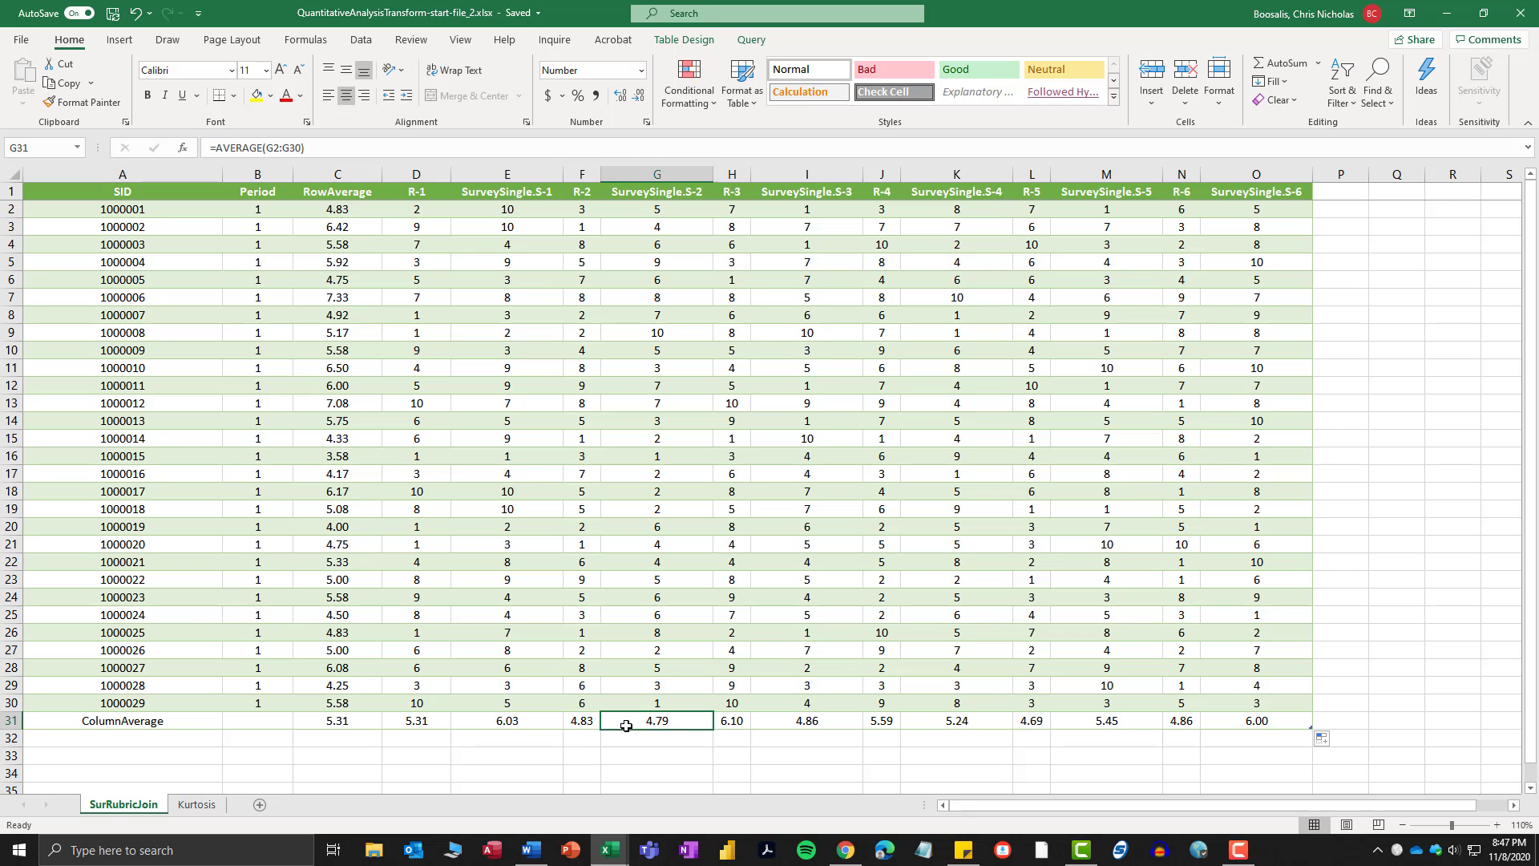
pyautogui.click(720, 725)
pyautogui.click(806, 722)
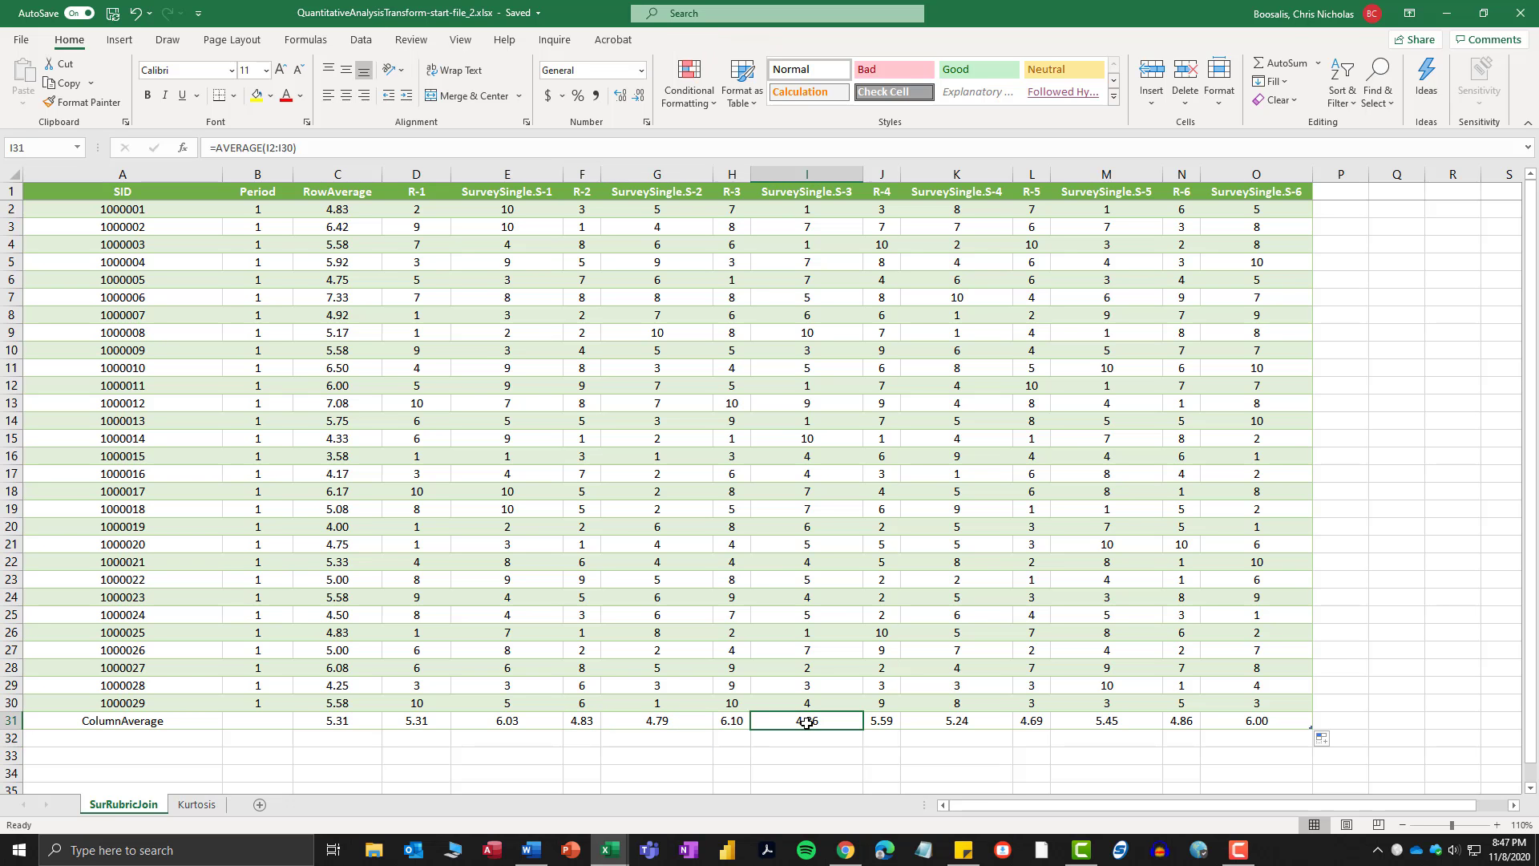
pyautogui.click(883, 722)
pyautogui.click(964, 722)
pyautogui.click(1032, 722)
pyautogui.click(1109, 723)
pyautogui.click(1181, 723)
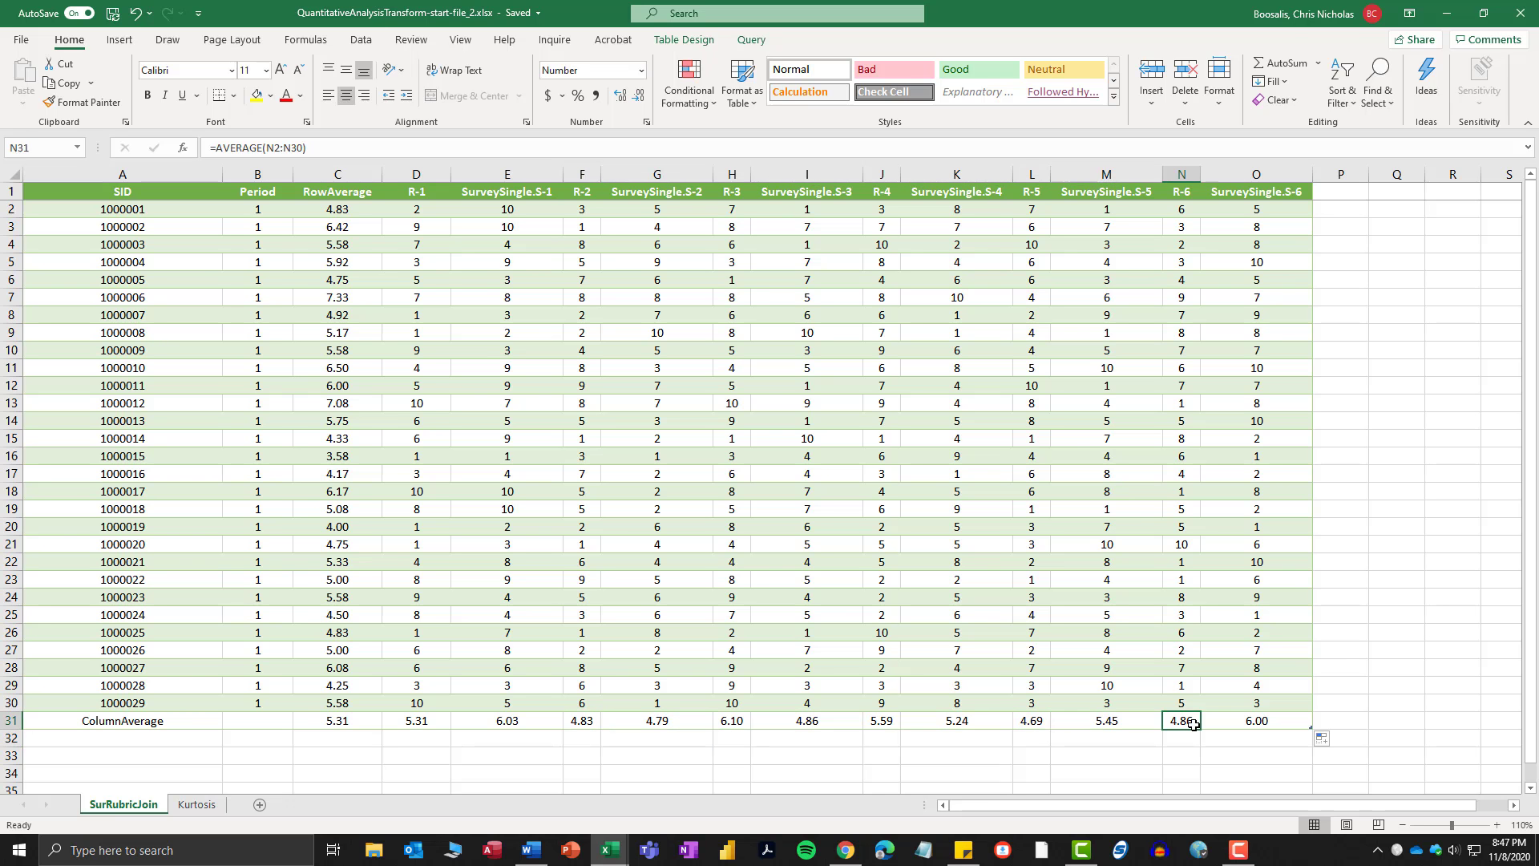
pyautogui.click(1266, 724)
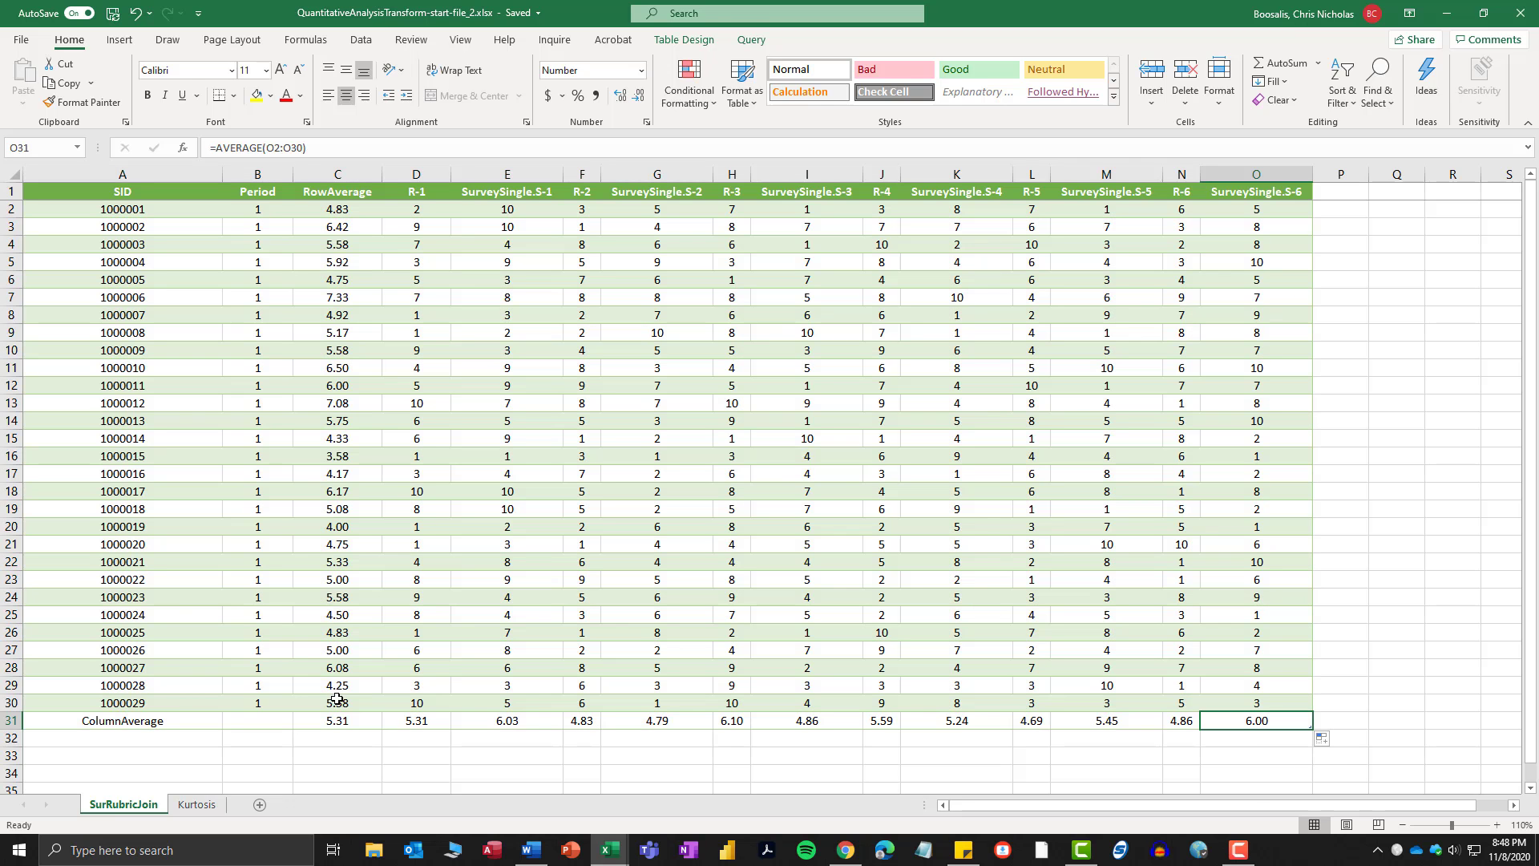
# Highlight the ColumnAverage row, A31:O31, with a yellow fill.
pyautogui.click(145, 721)
pyautogui.click(341, 193)
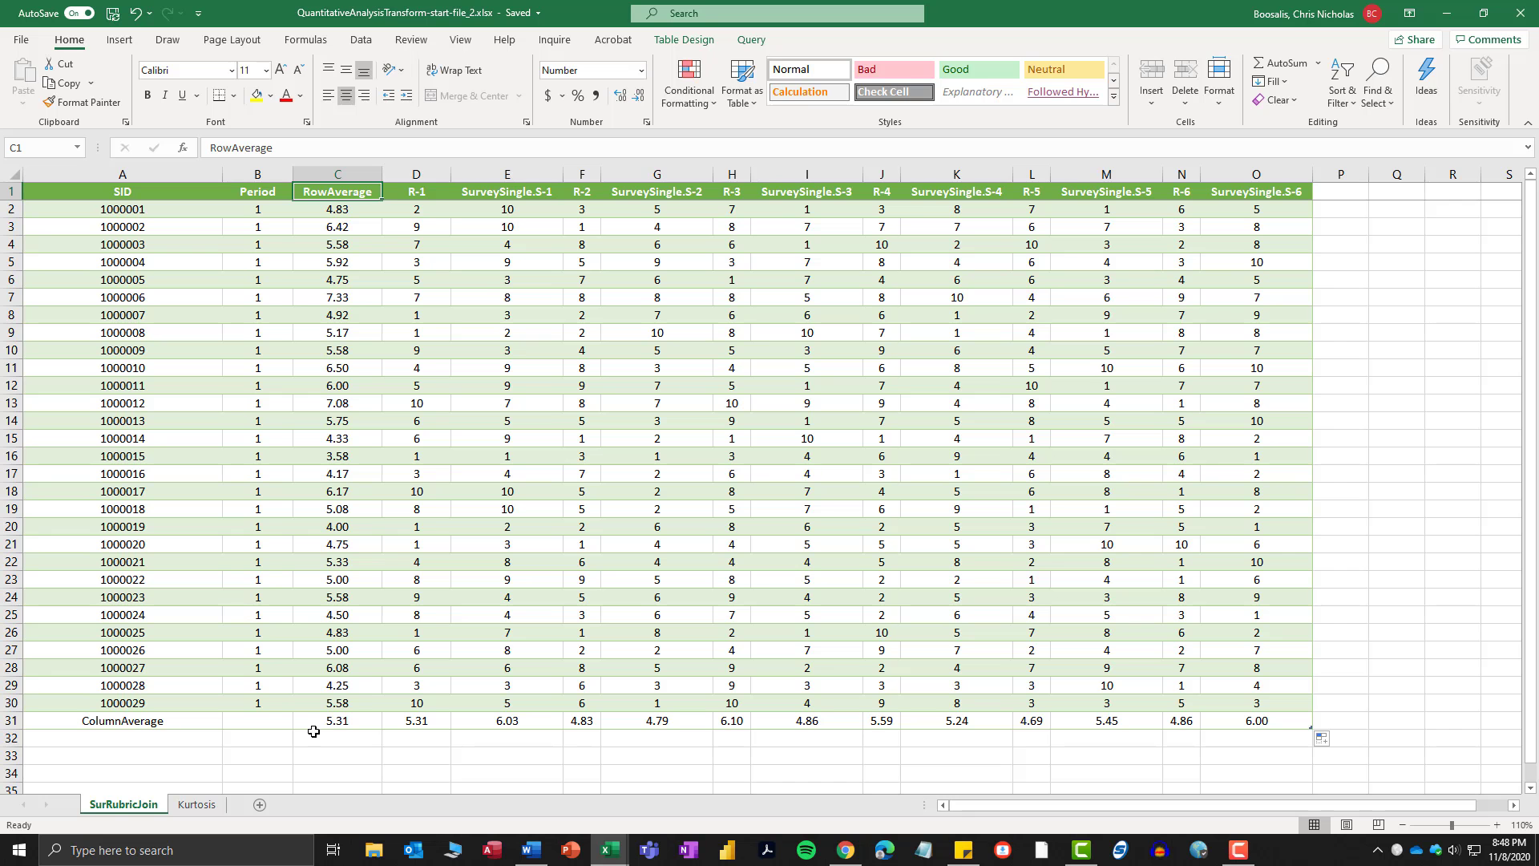
pyautogui.moveTo(1256, 721); pyautogui.dragTo(83, 723)
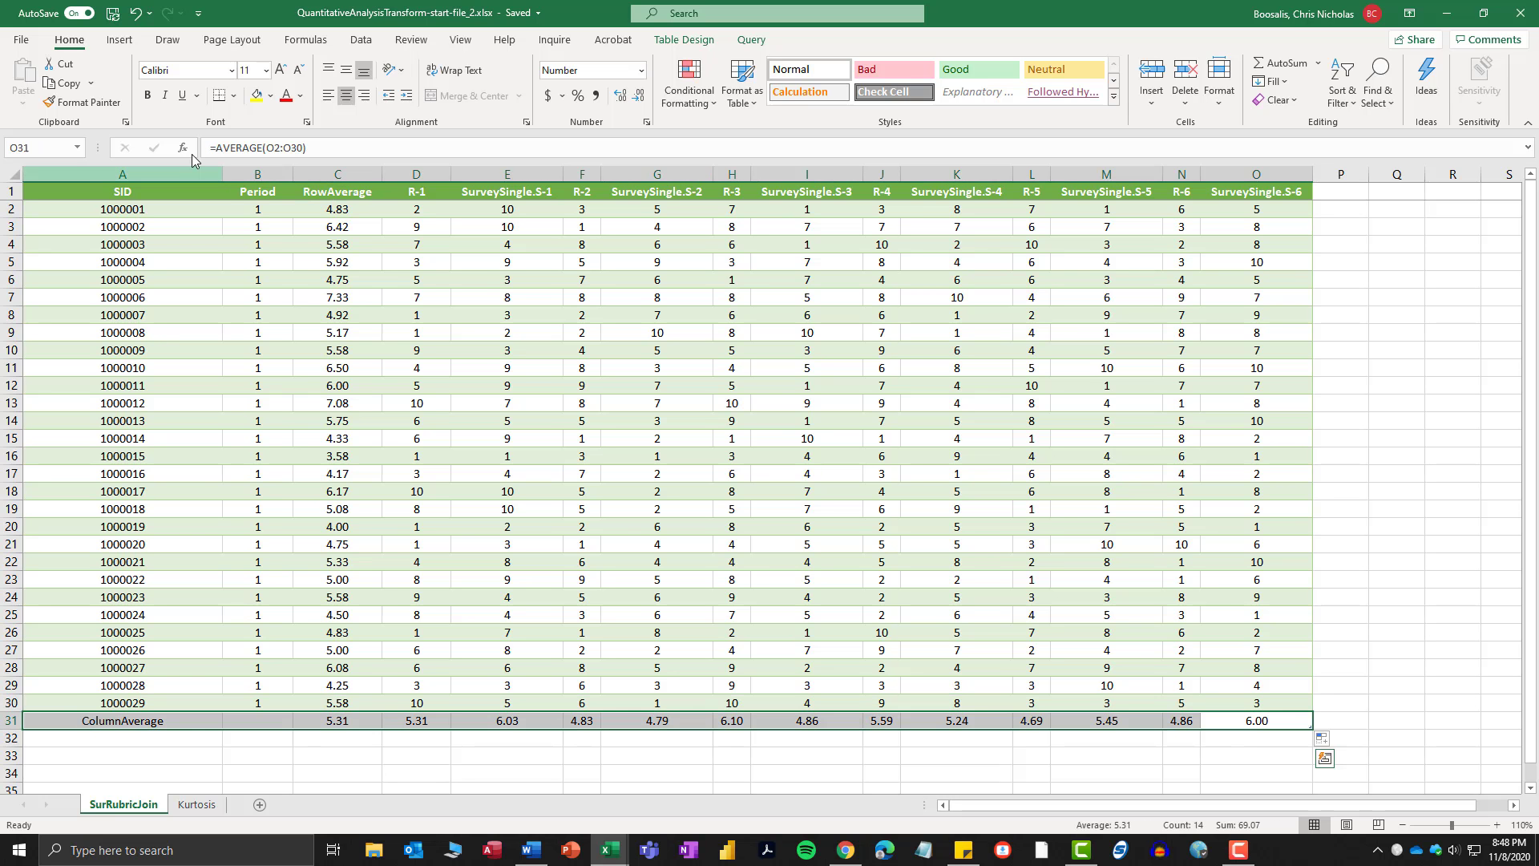
pyautogui.click(258, 97)
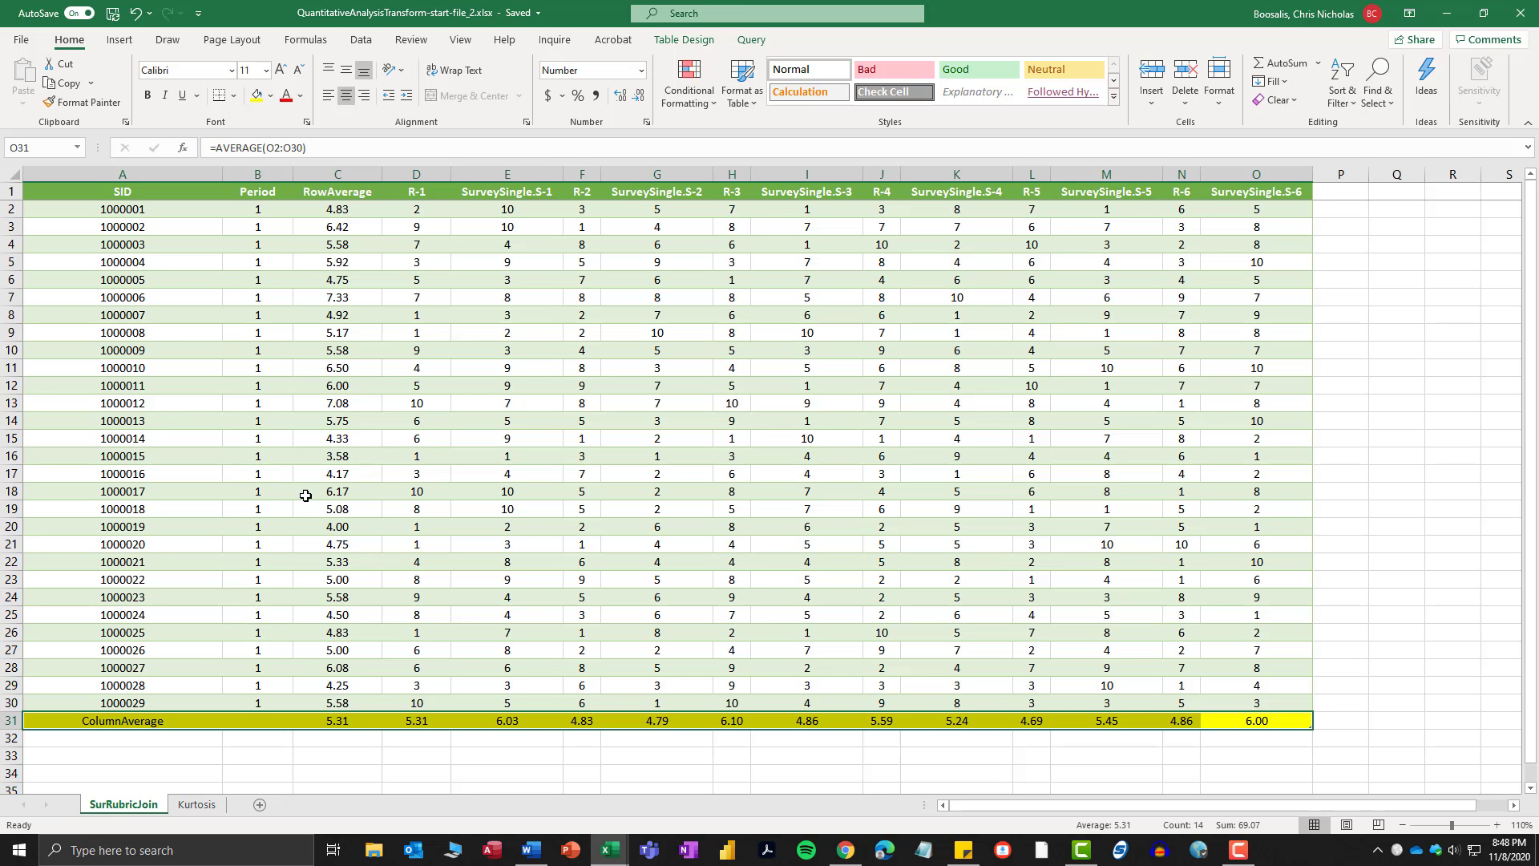
# Show the filter controls on the table headers and sort the table by RowAverage from smallest to largest.
pyautogui.click(361, 190)
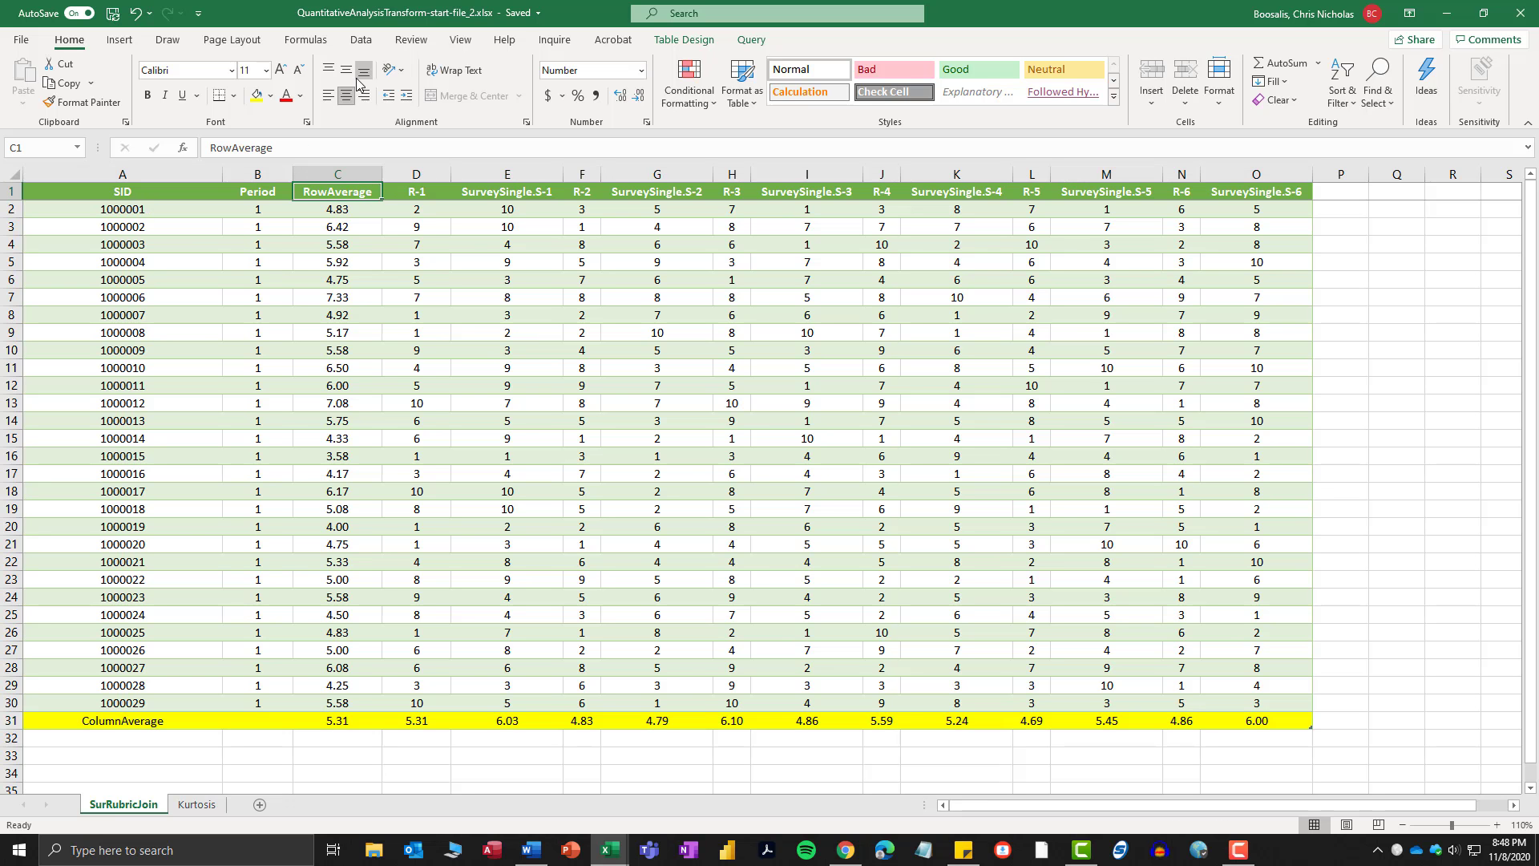
pyautogui.click(361, 40)
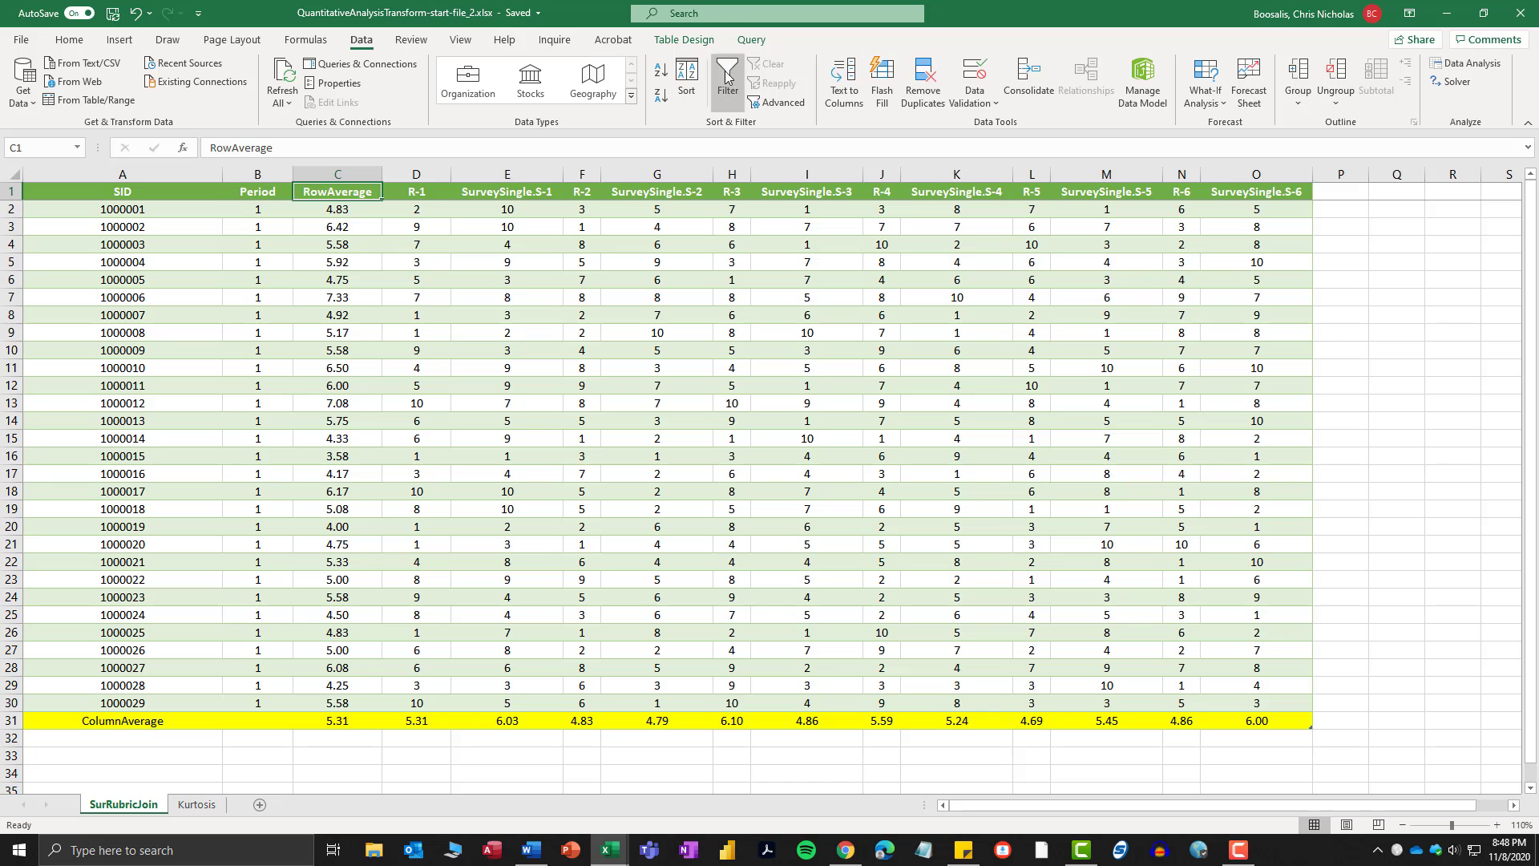
pyautogui.click(726, 73)
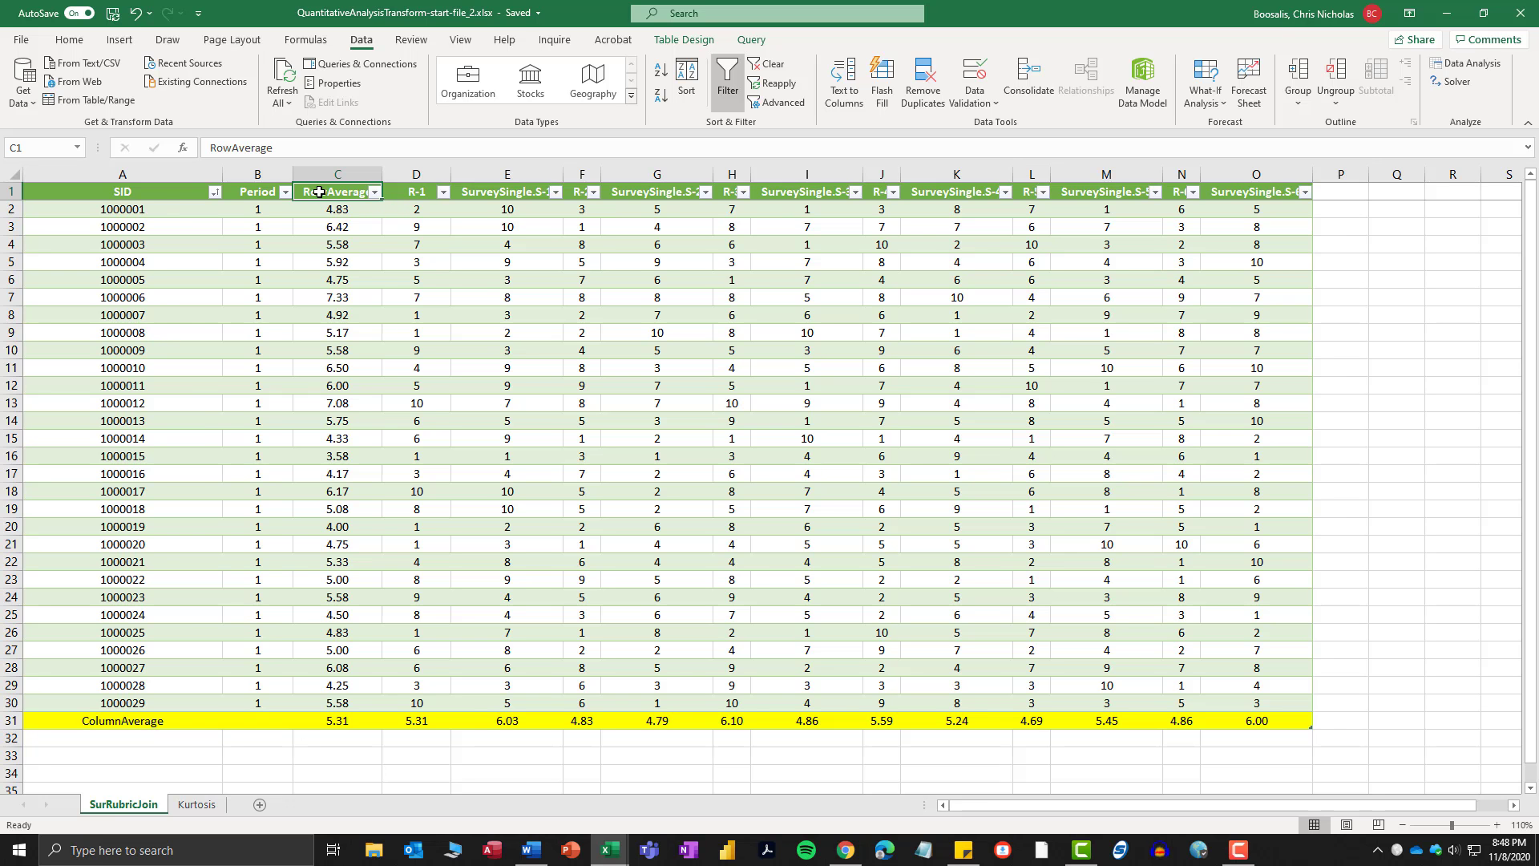
pyautogui.click(375, 193)
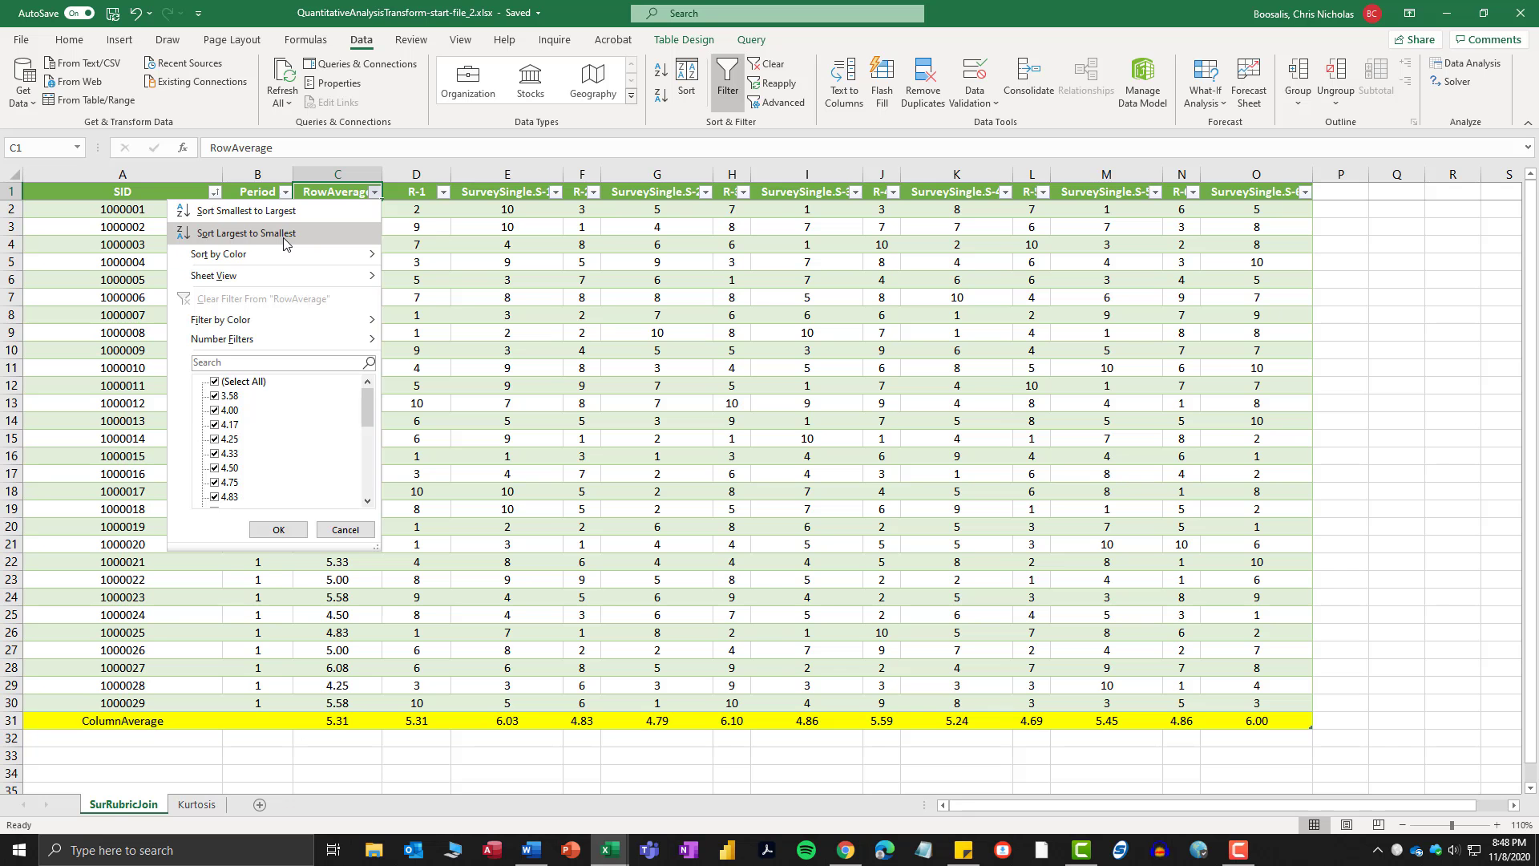
pyautogui.click(280, 210)
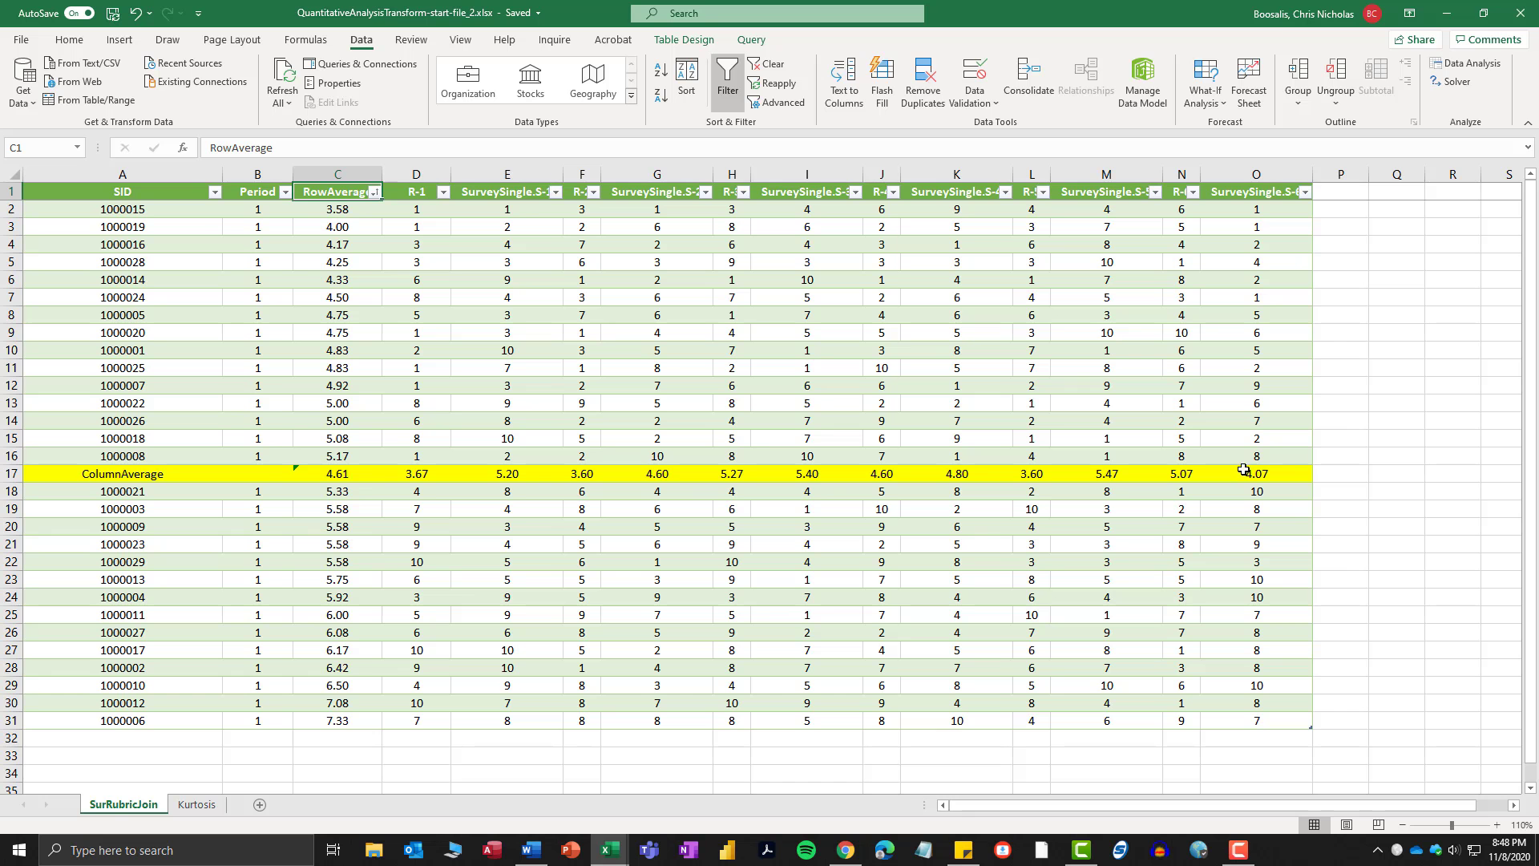
# Examine the relocated ColumnAverage row and its formulas in the RowAverage and R-1 columns.
pyautogui.click(342, 473)
pyautogui.click(11, 474)
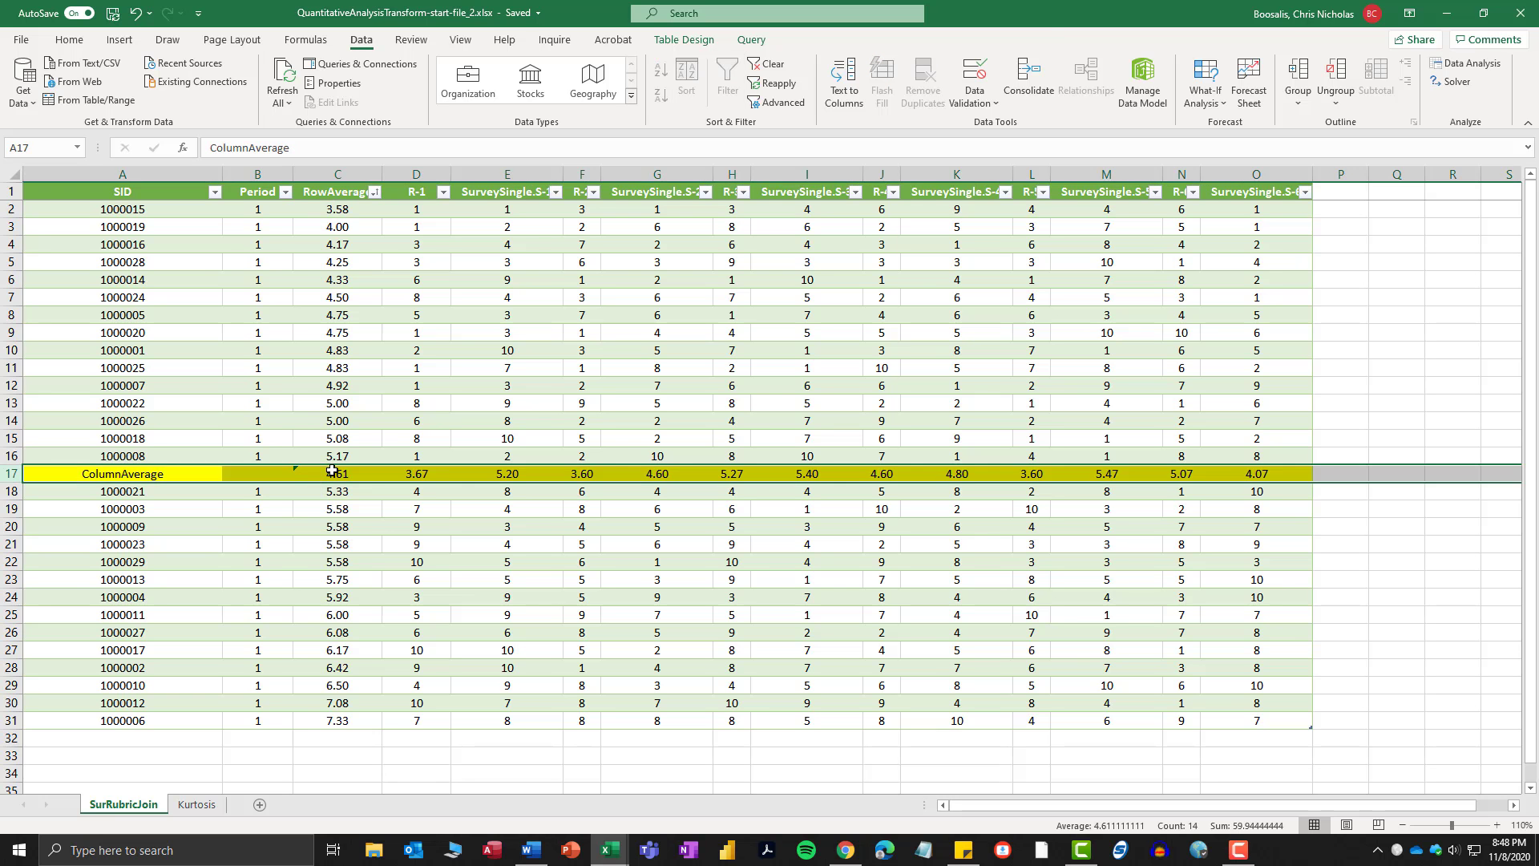
pyautogui.click(333, 474)
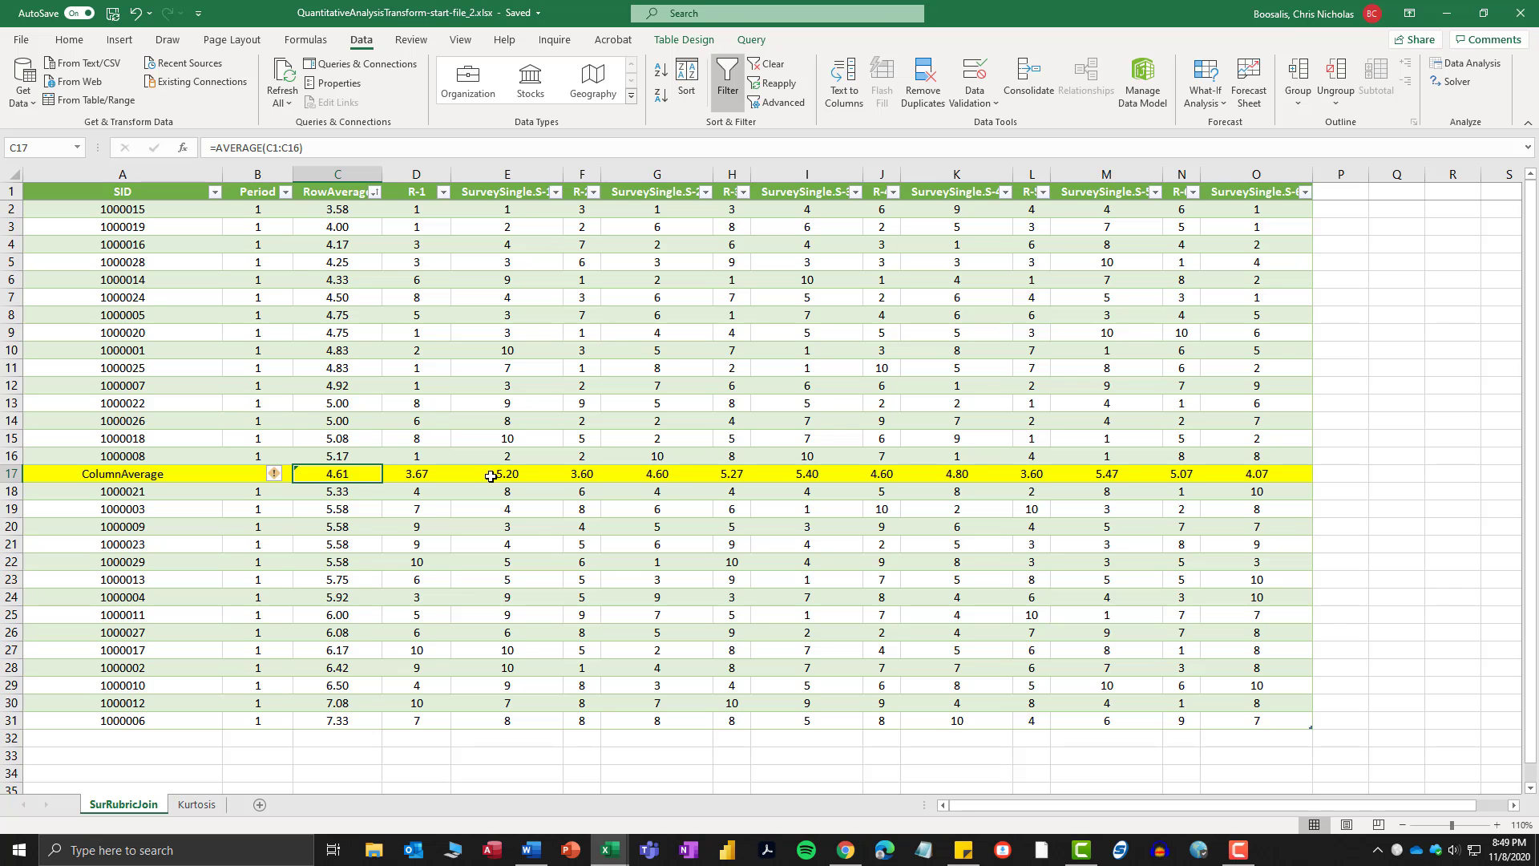
pyautogui.click(422, 474)
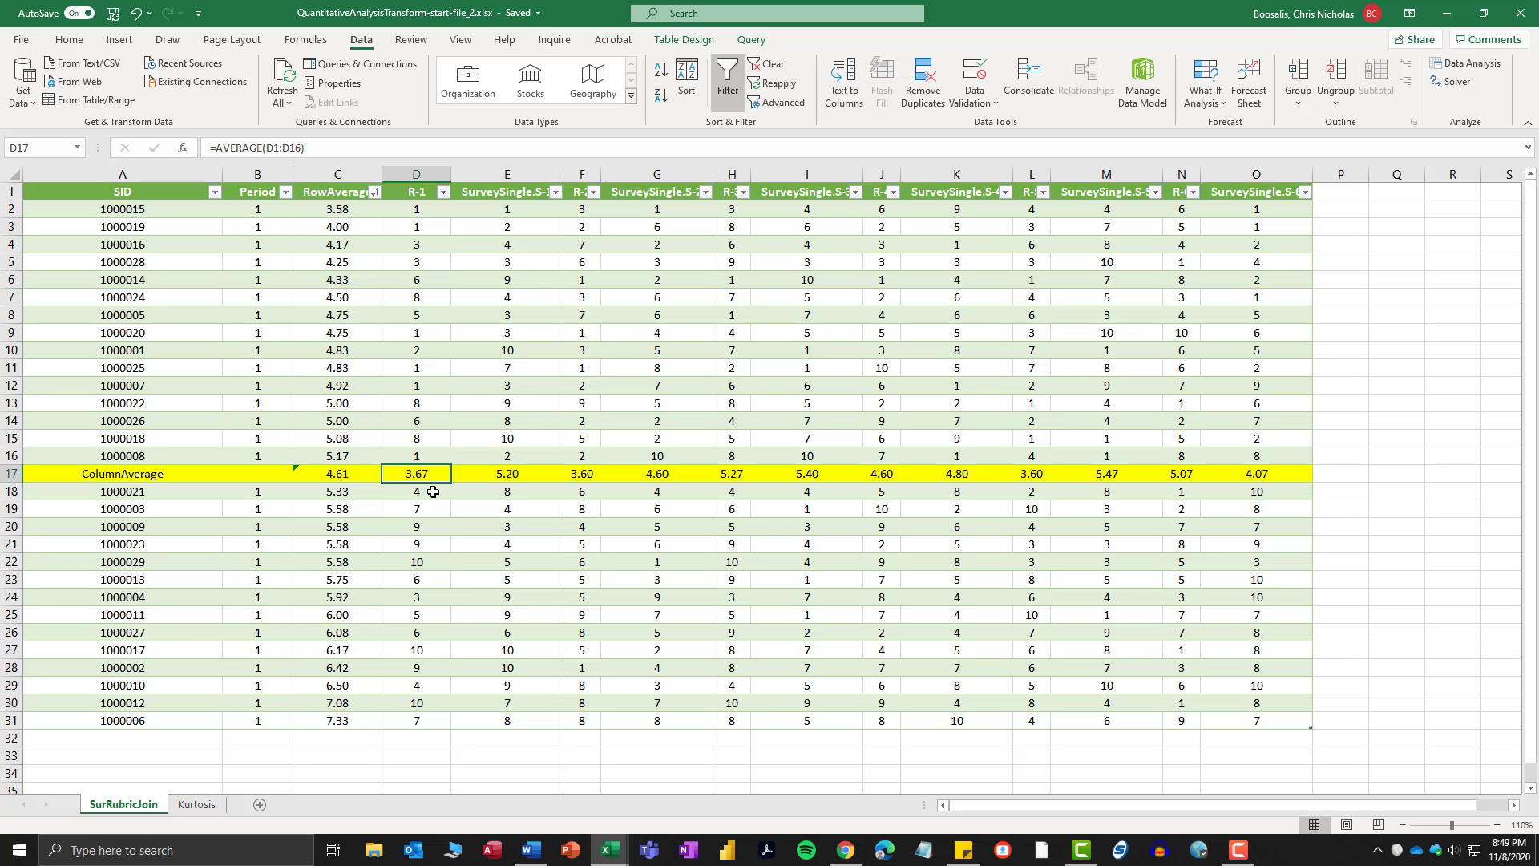
# Sort the table from smallest to largest by R-1, followed by SurveySingle.S-1.
pyautogui.click(442, 192)
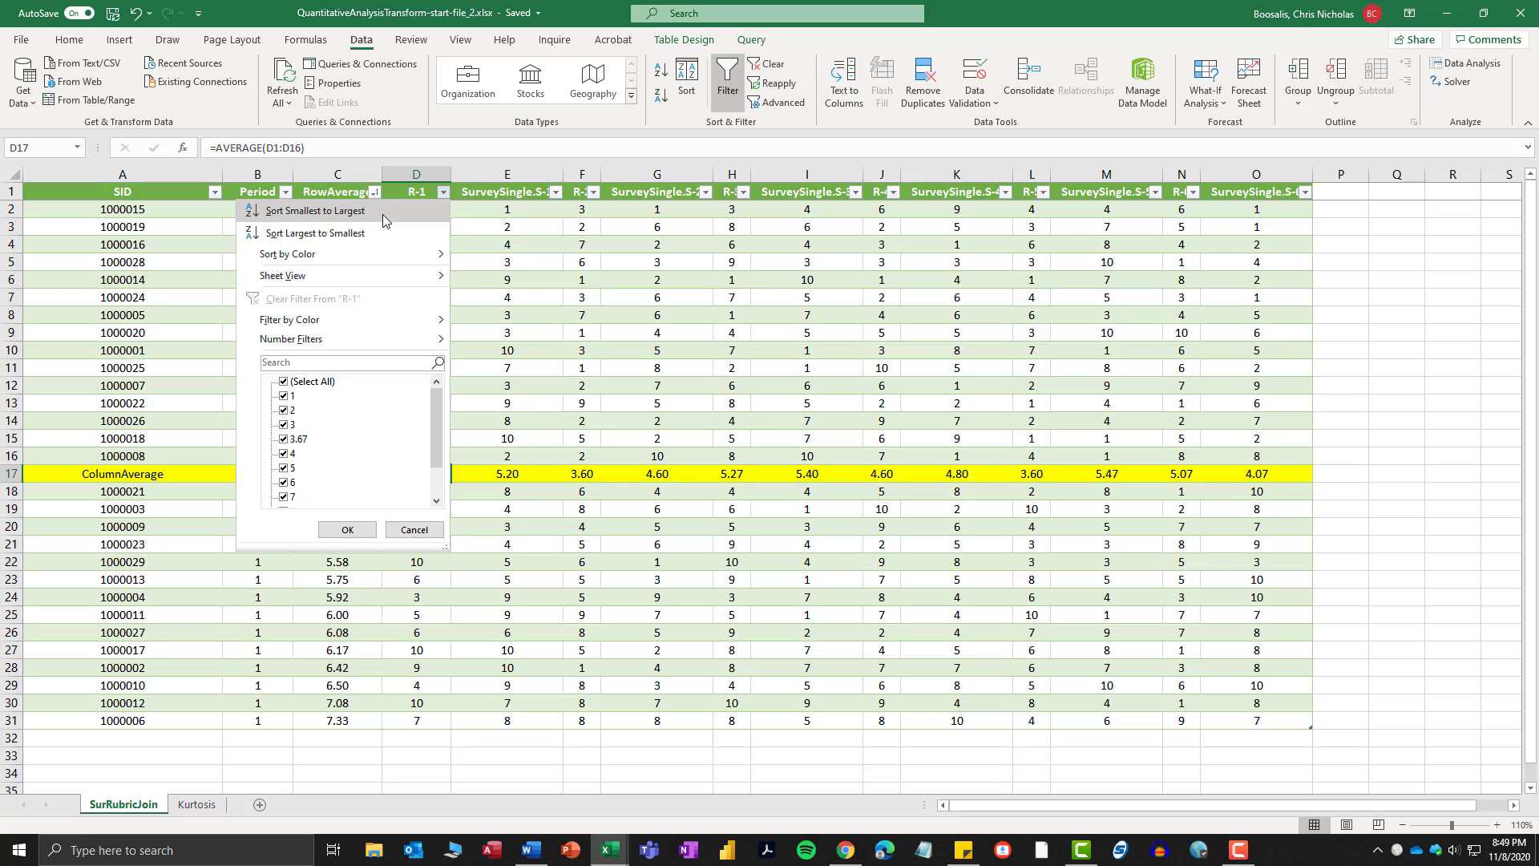
pyautogui.click(384, 212)
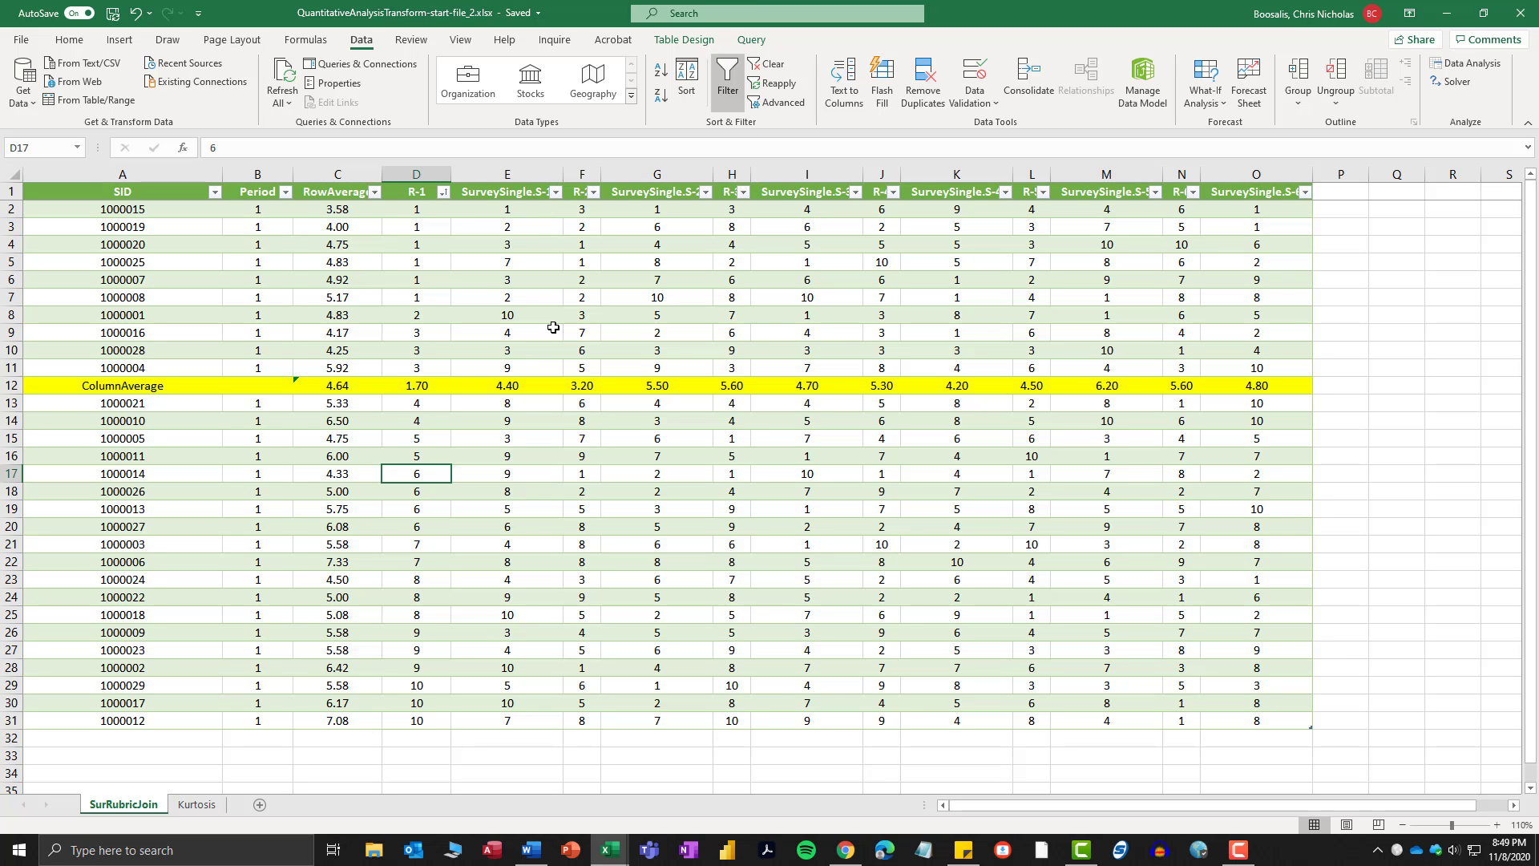
pyautogui.click(557, 192)
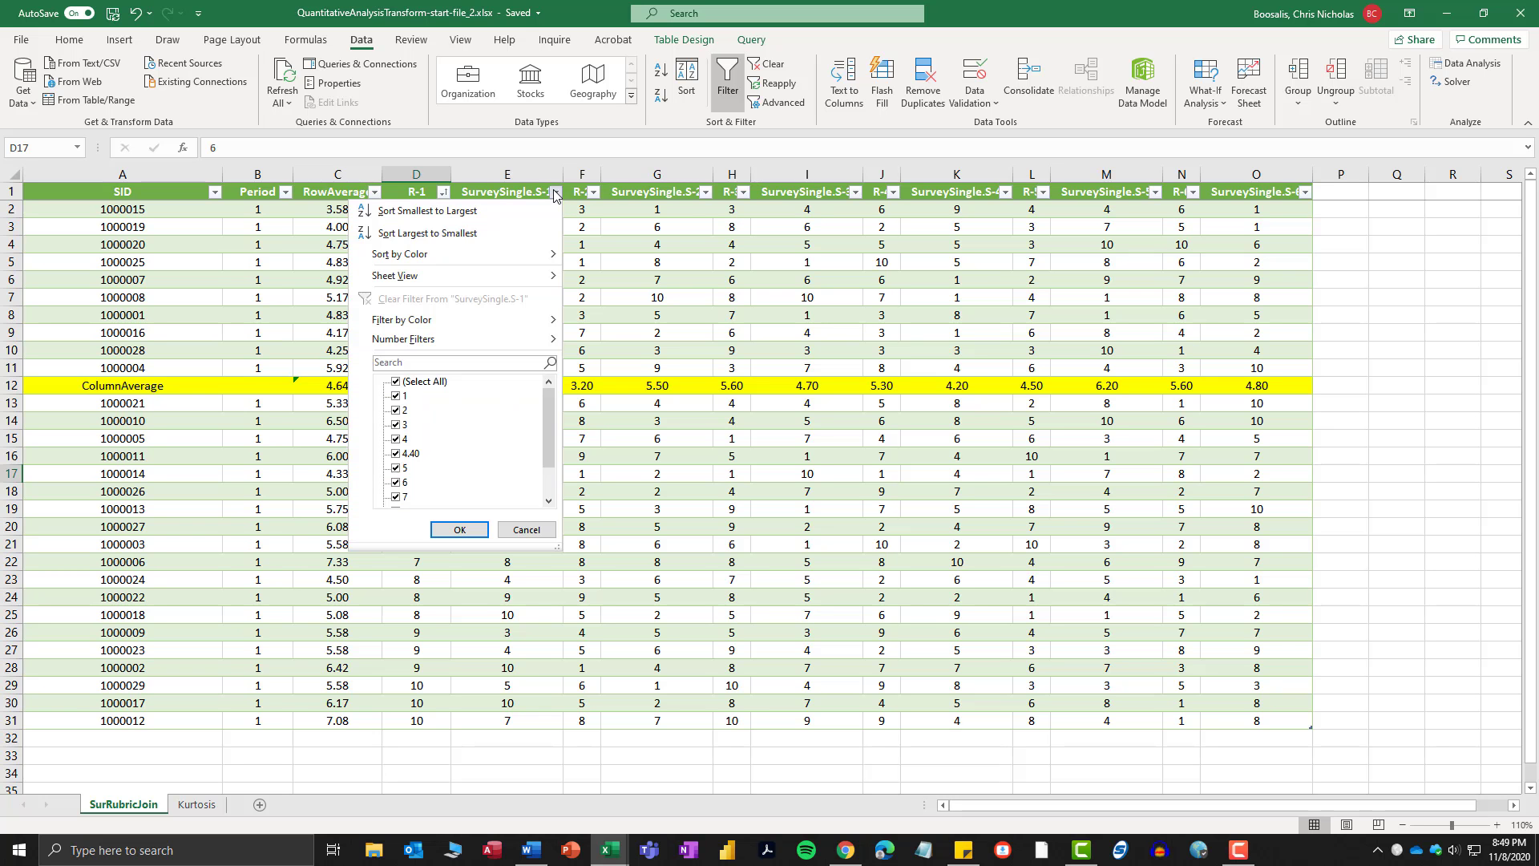
pyautogui.click(437, 212)
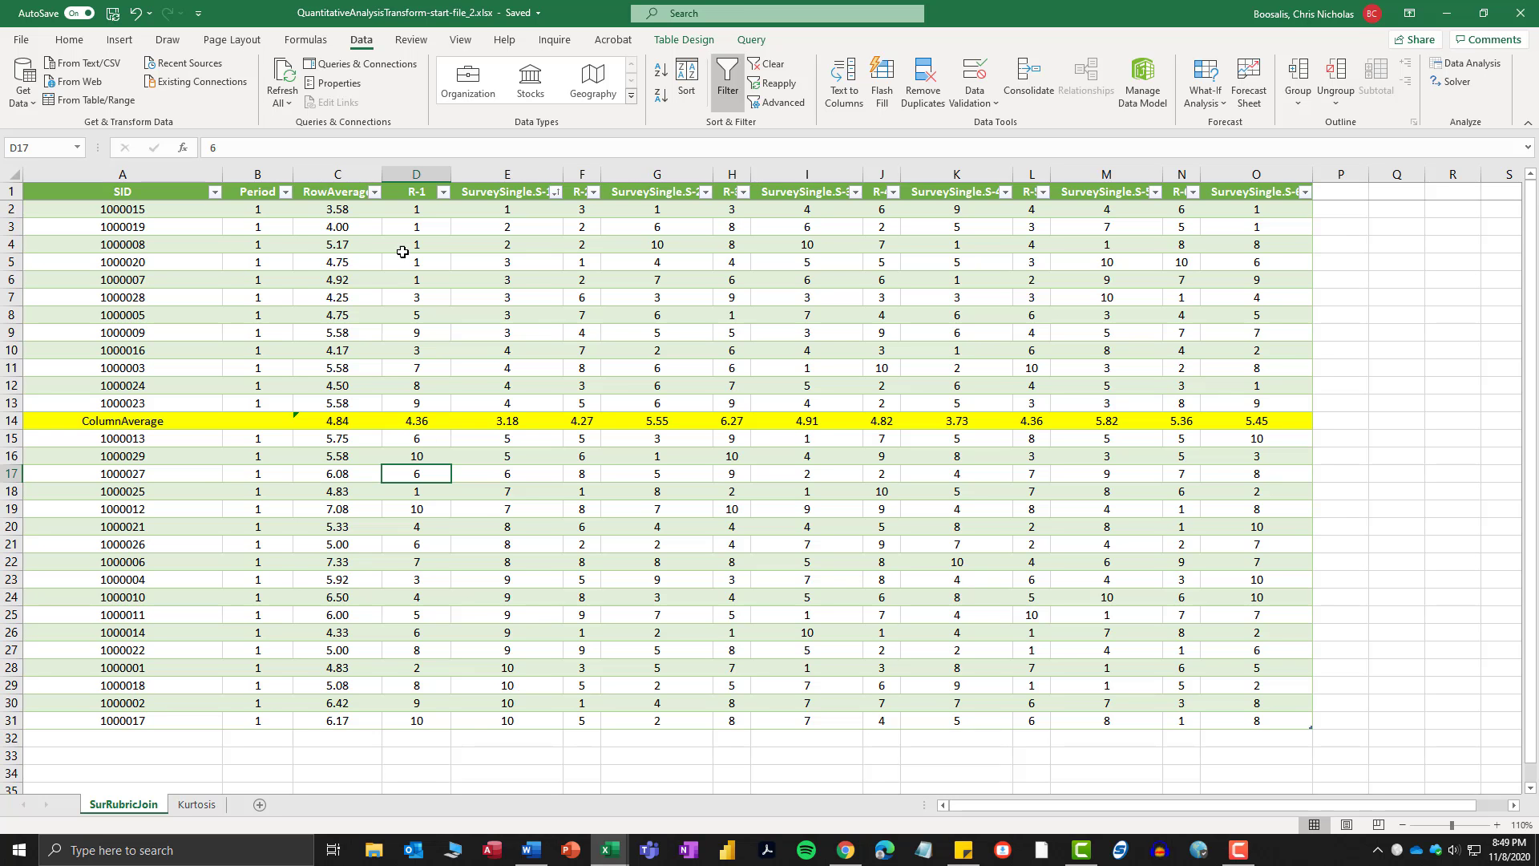
# Sort the table from smallest to largest by RowAverage, followed by SID.
pyautogui.click(374, 191)
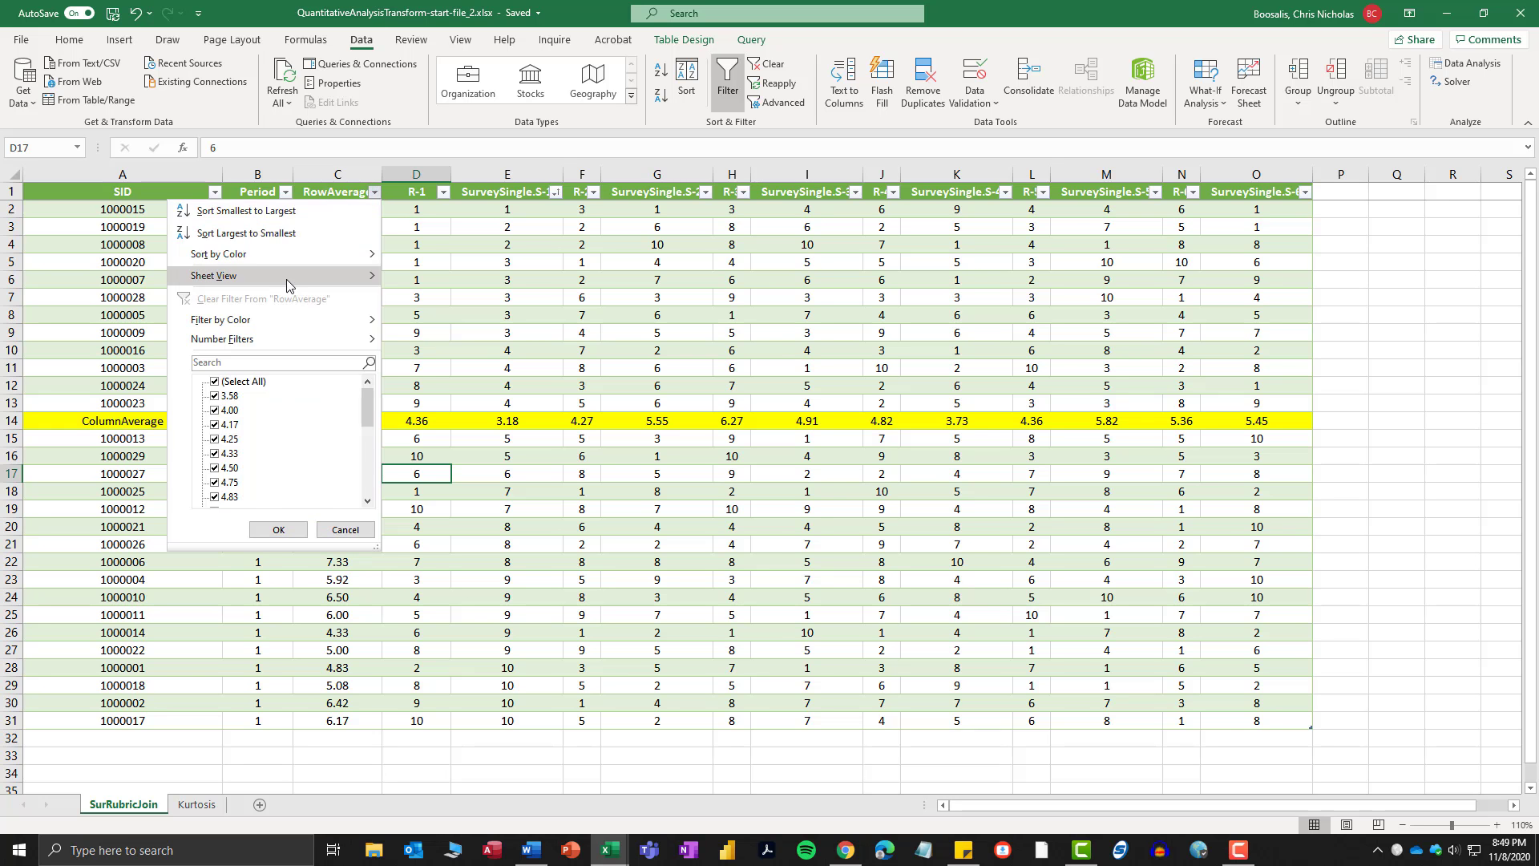
pyautogui.click(253, 211)
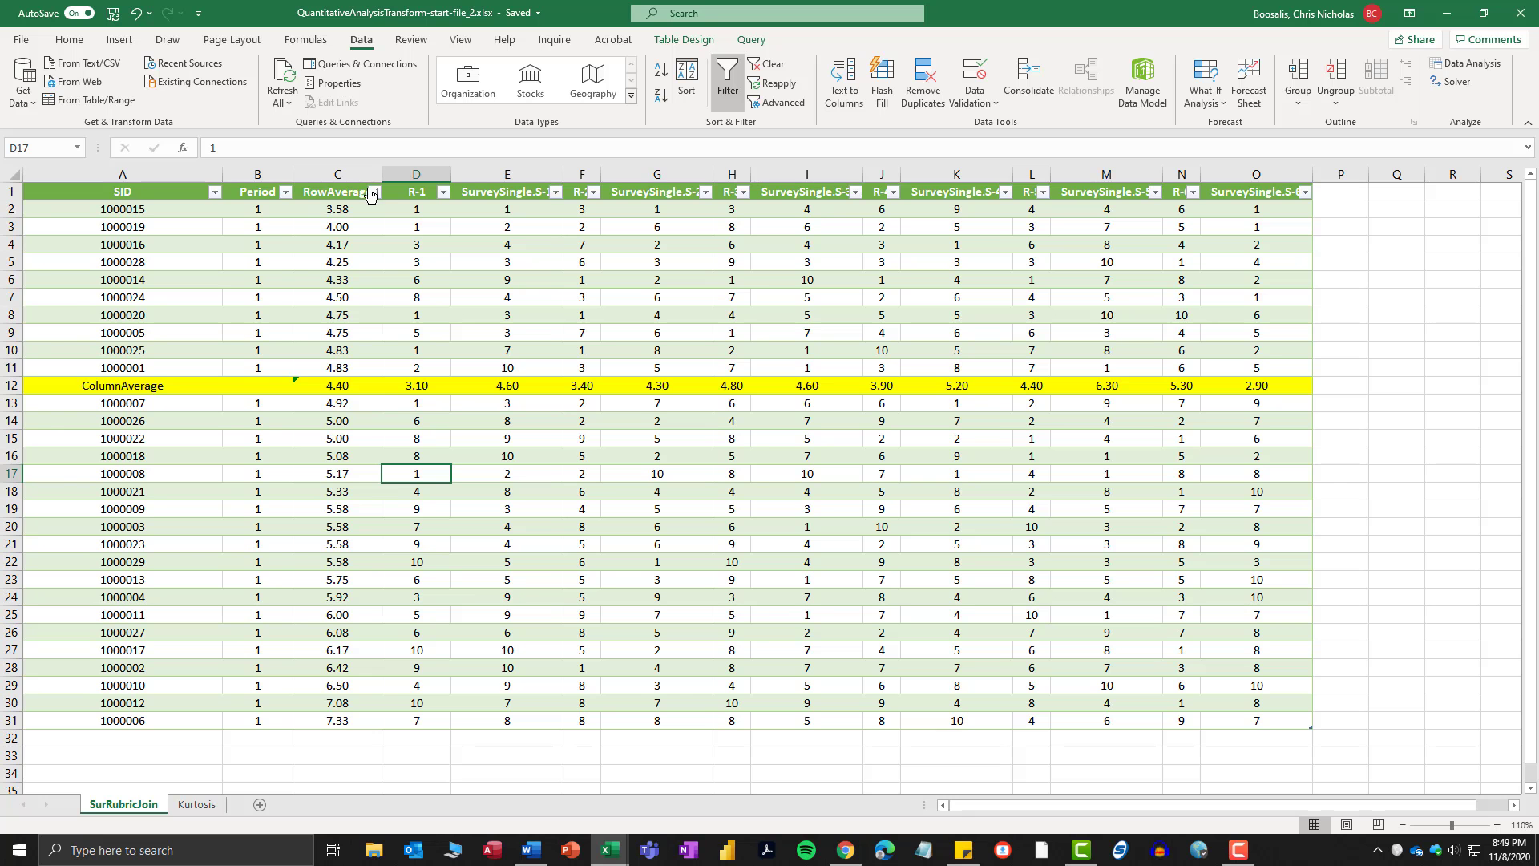
pyautogui.click(215, 192)
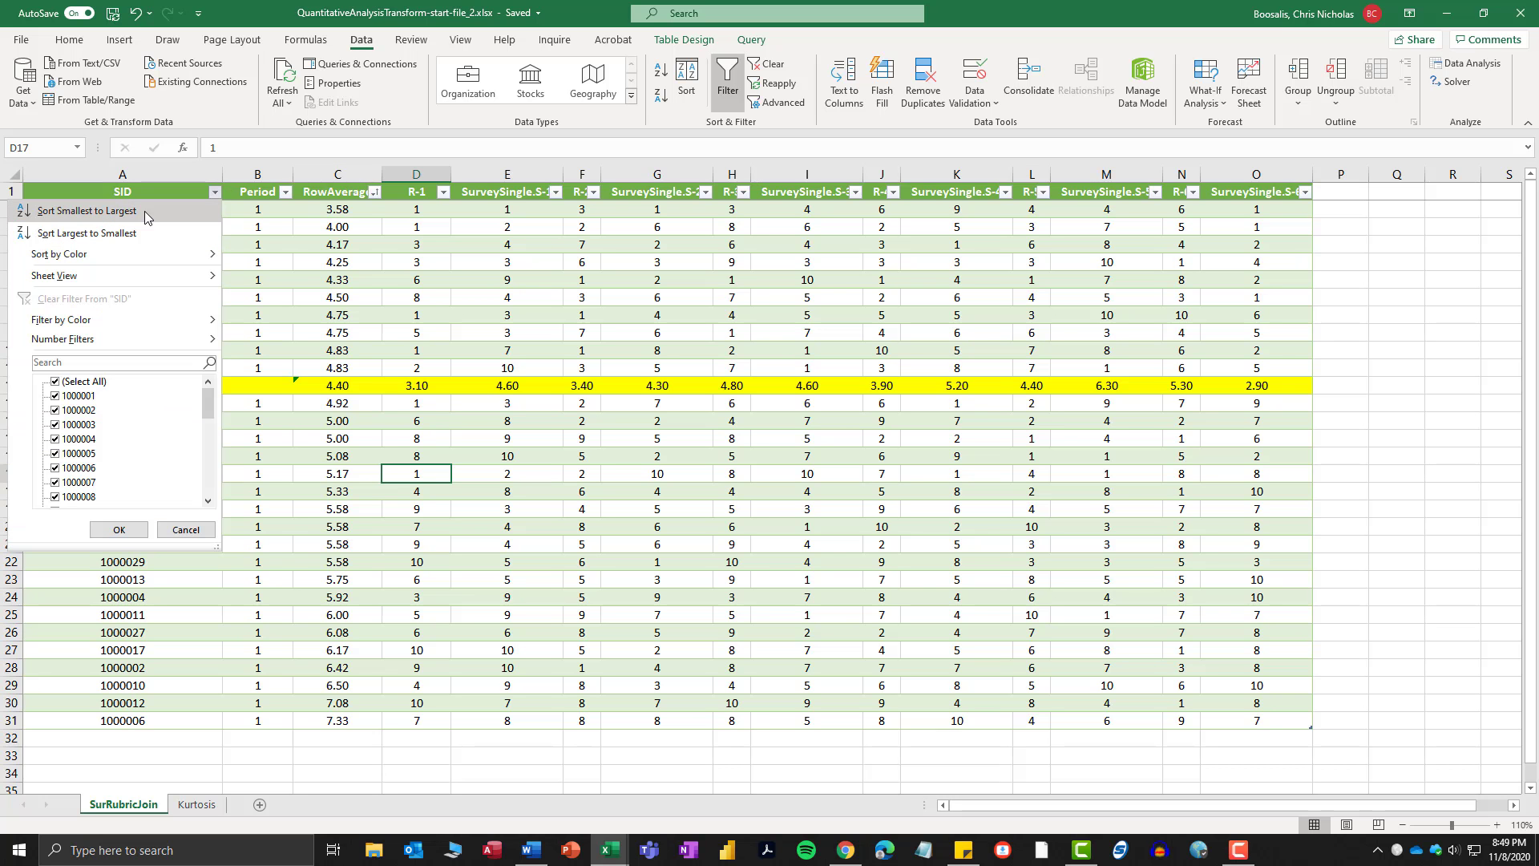
pyautogui.click(131, 213)
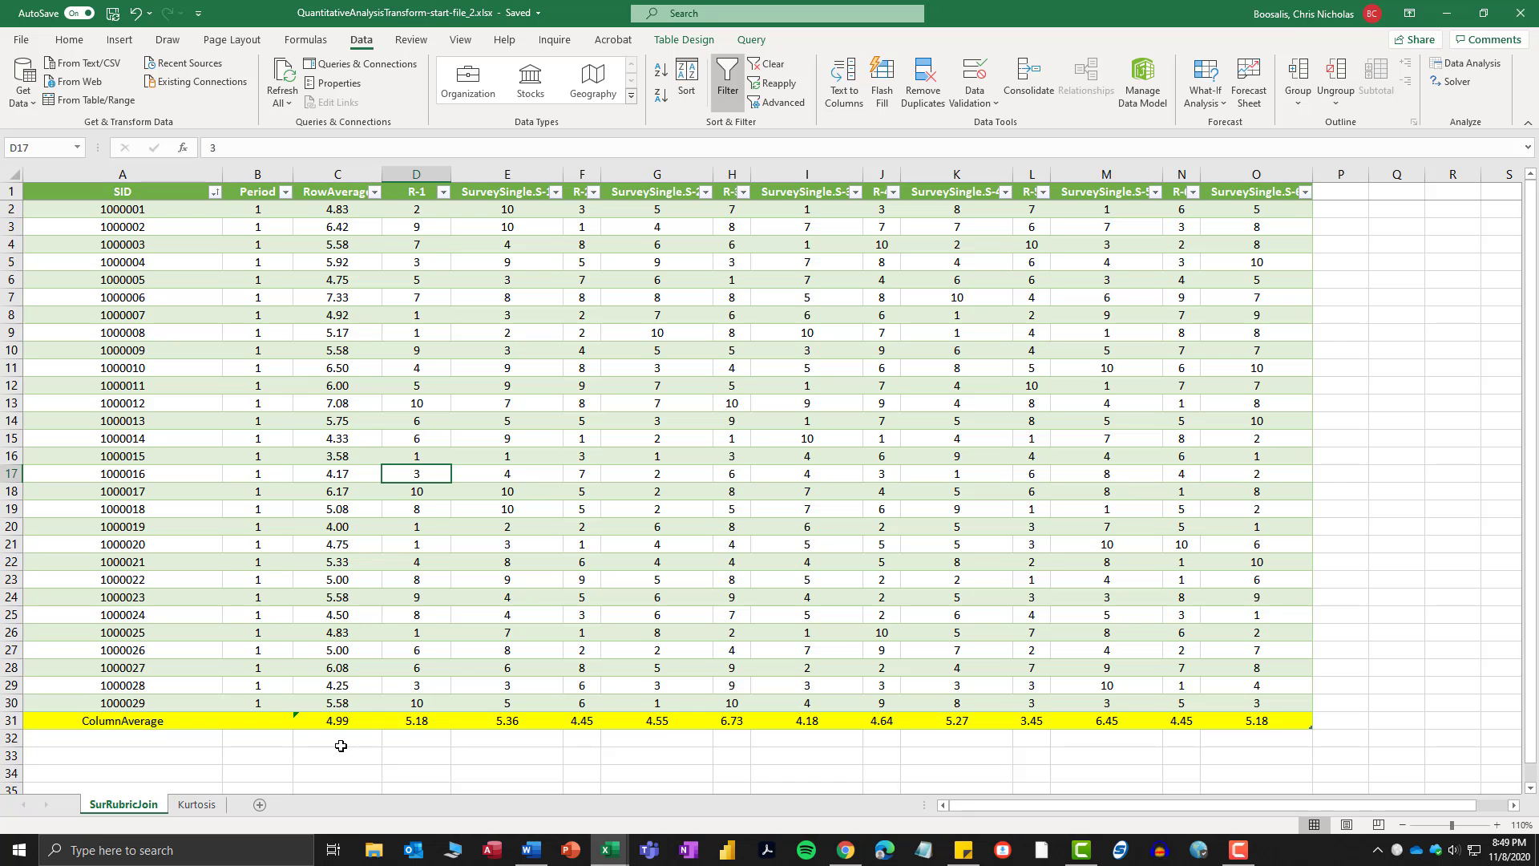
# Sort the table by RowAverage from largest to smallest.
pyautogui.click(375, 193)
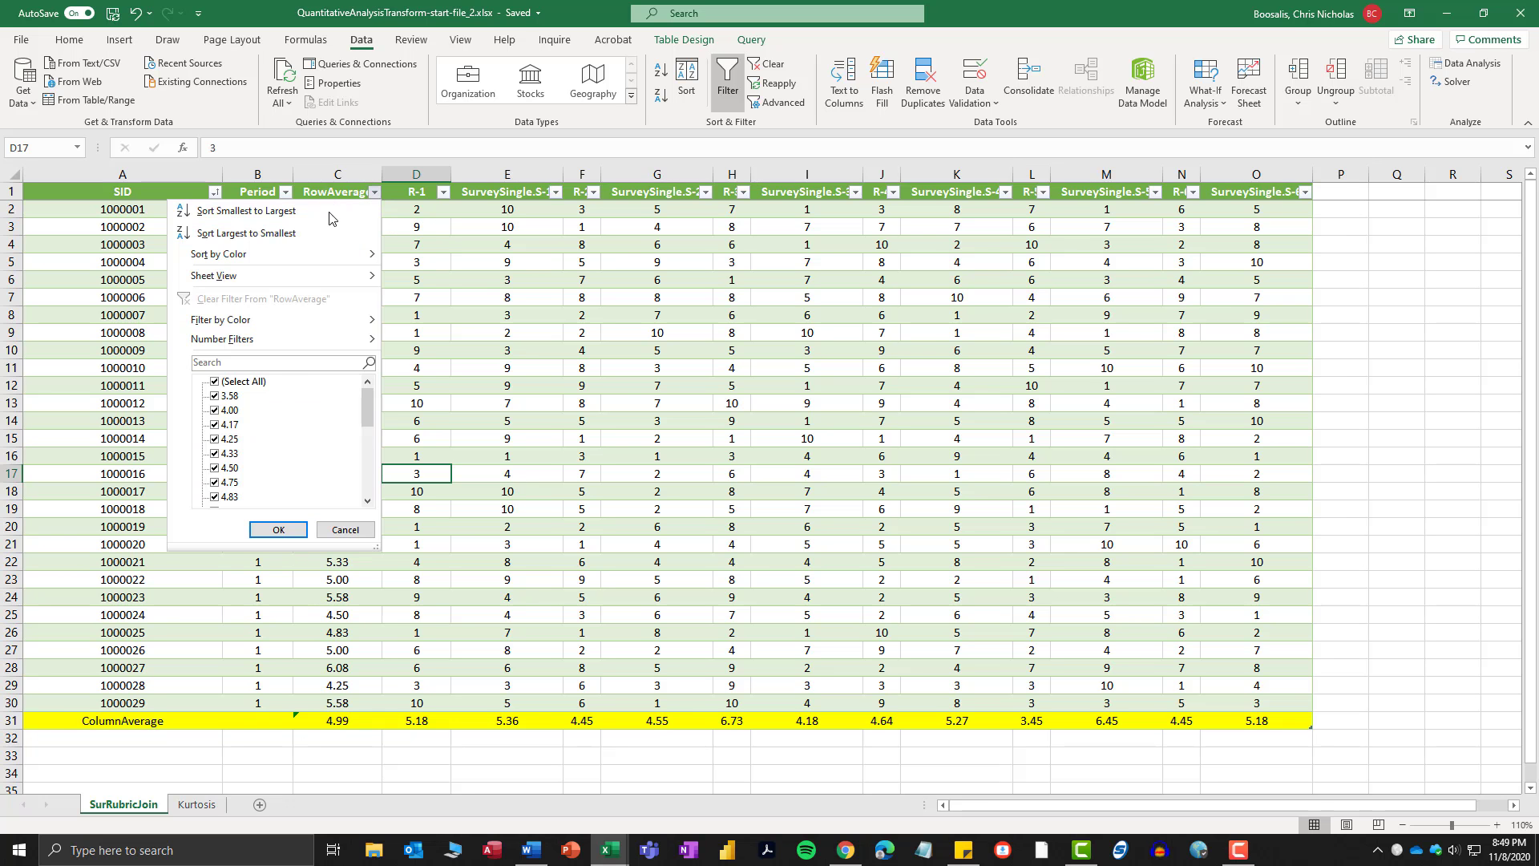
pyautogui.click(275, 233)
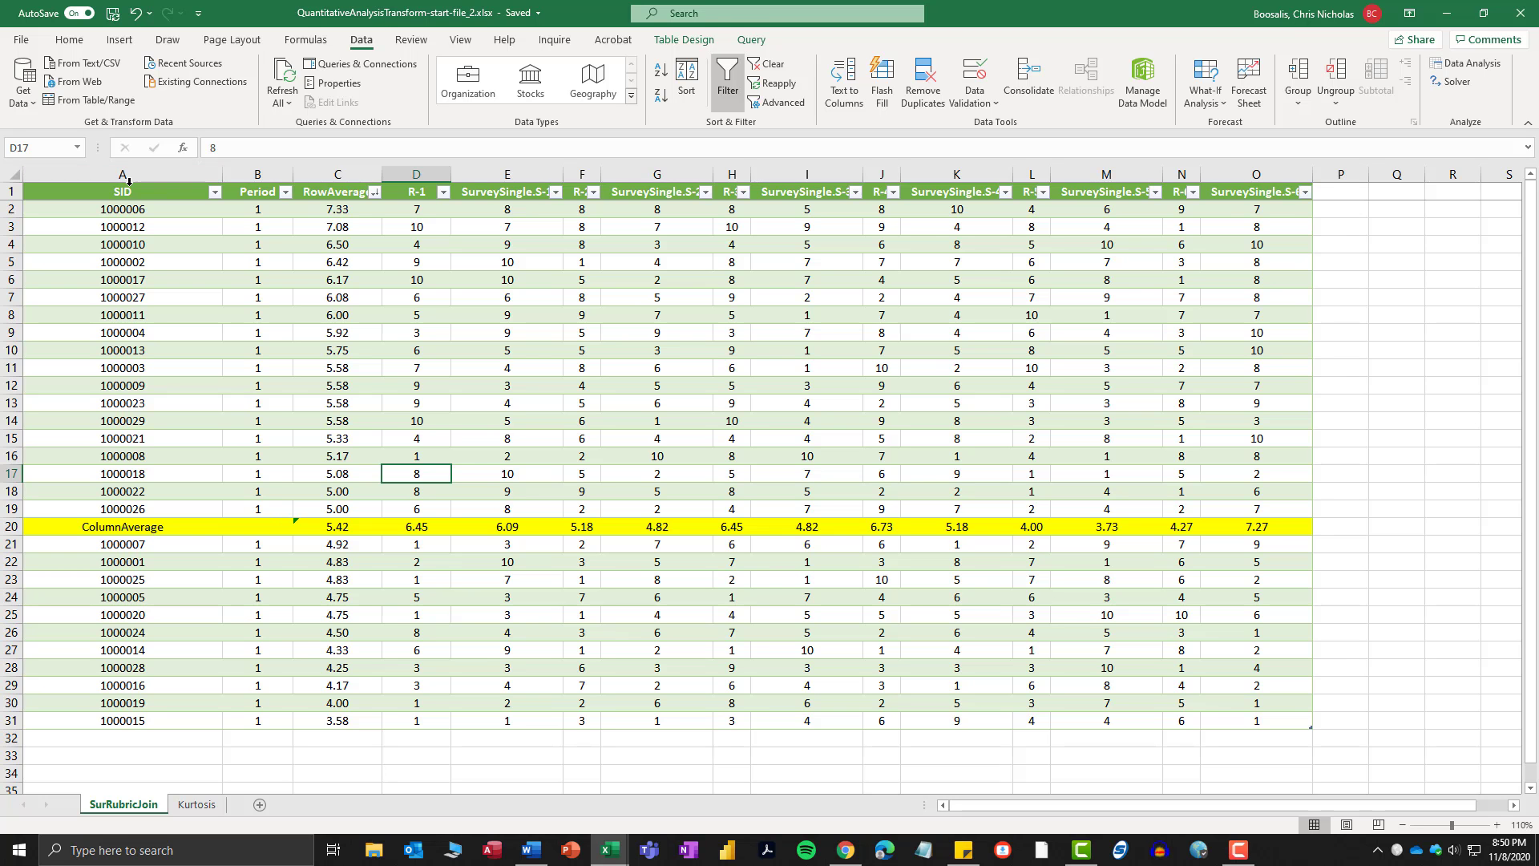
# Restyle the whole survey and rubric table with the light black table style that has a solid black header row.
pyautogui.moveTo(131, 192); pyautogui.dragTo(1242, 725)
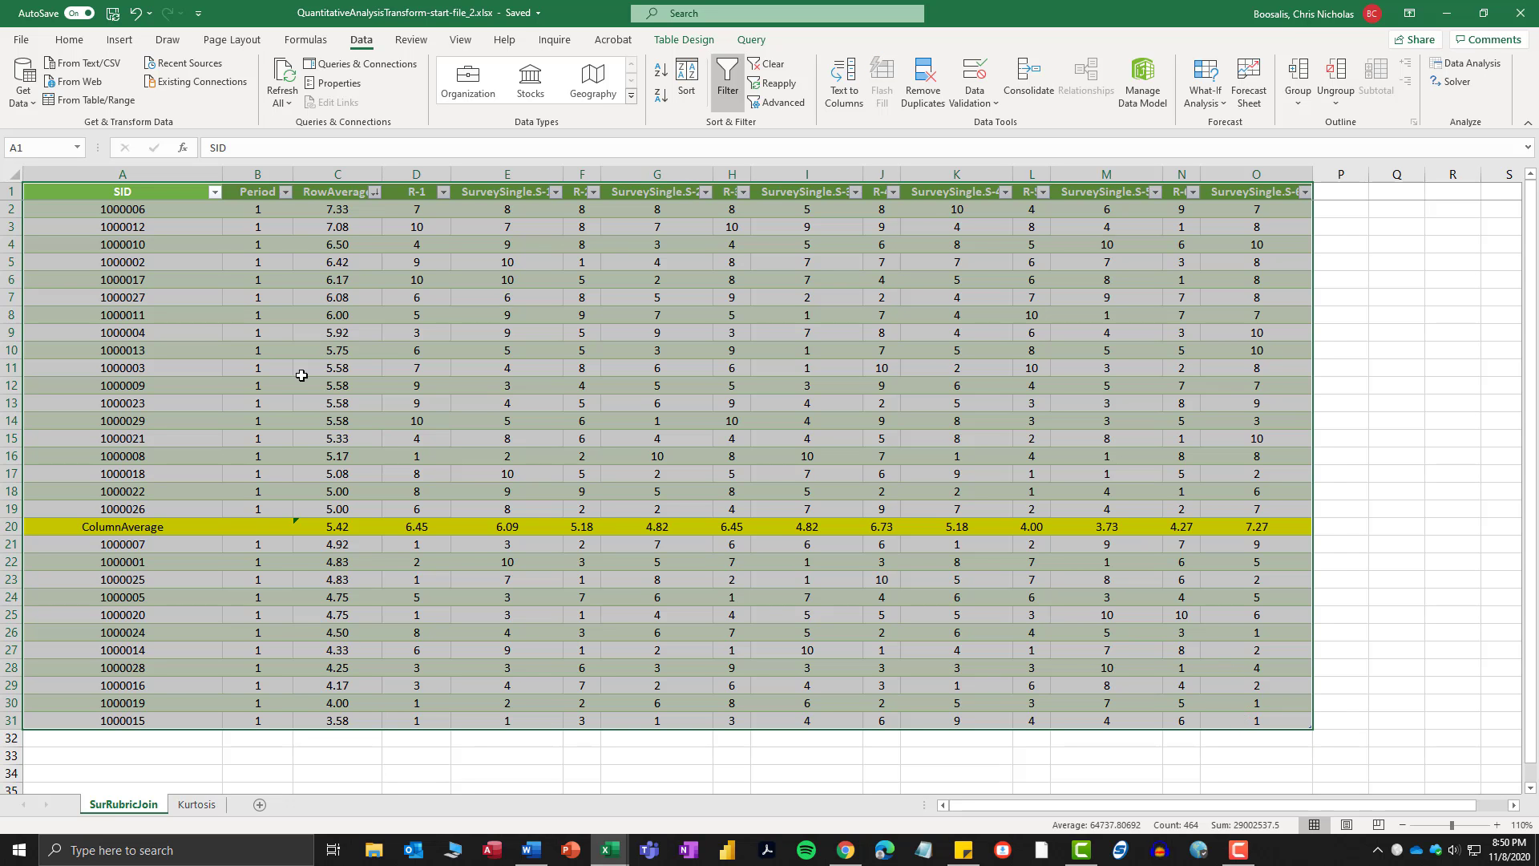
pyautogui.click(684, 42)
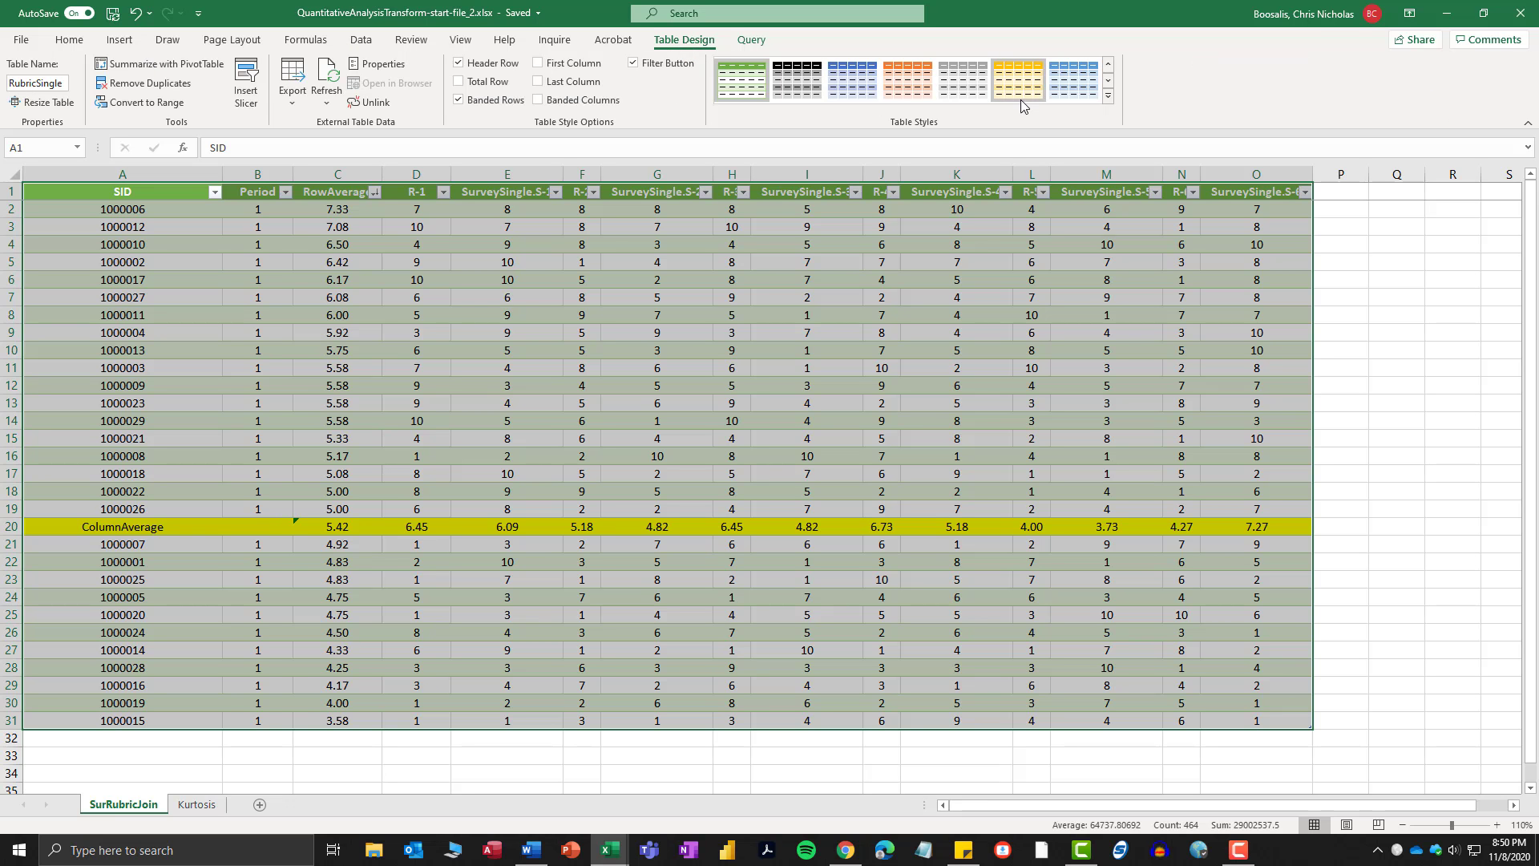
pyautogui.click(1108, 97)
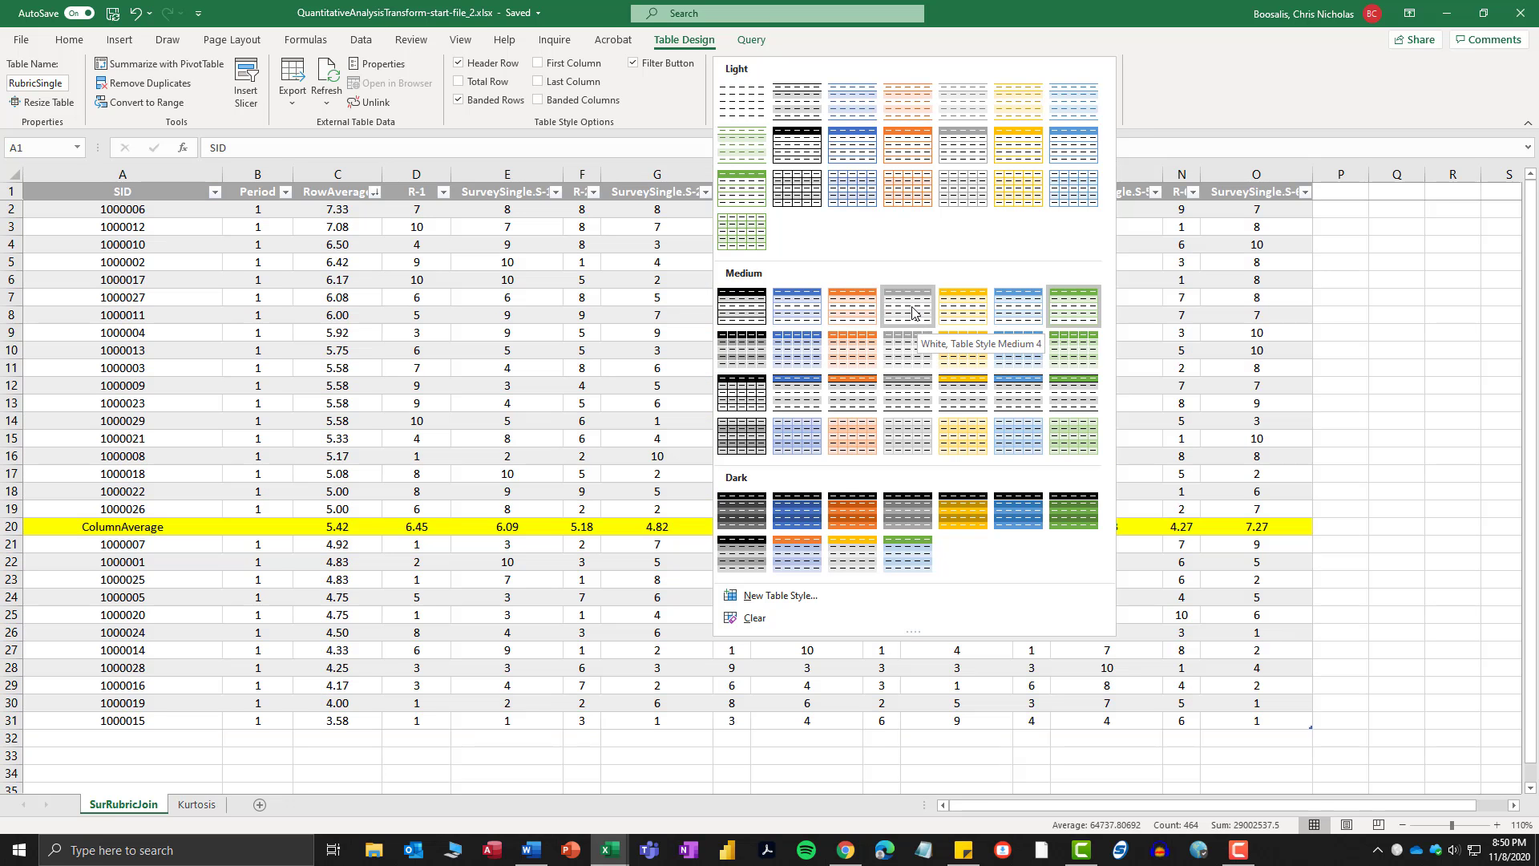
pyautogui.click(796, 147)
pyautogui.click(731, 279)
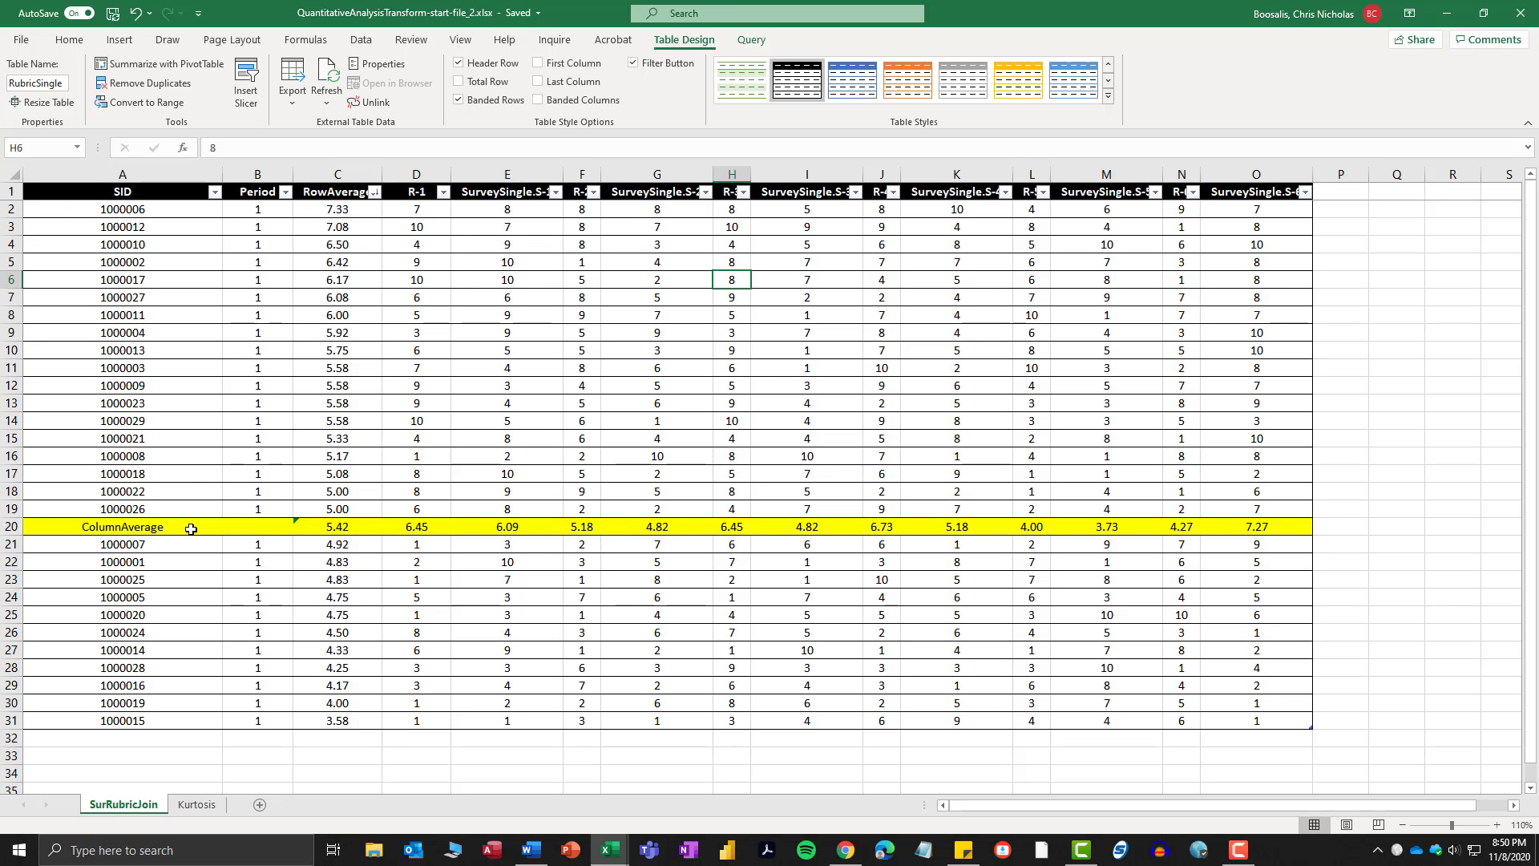
# Make the ColumnAverage row and all values in the RowAverage column bold.
pyautogui.moveTo(1274, 527); pyautogui.dragTo(89, 526)
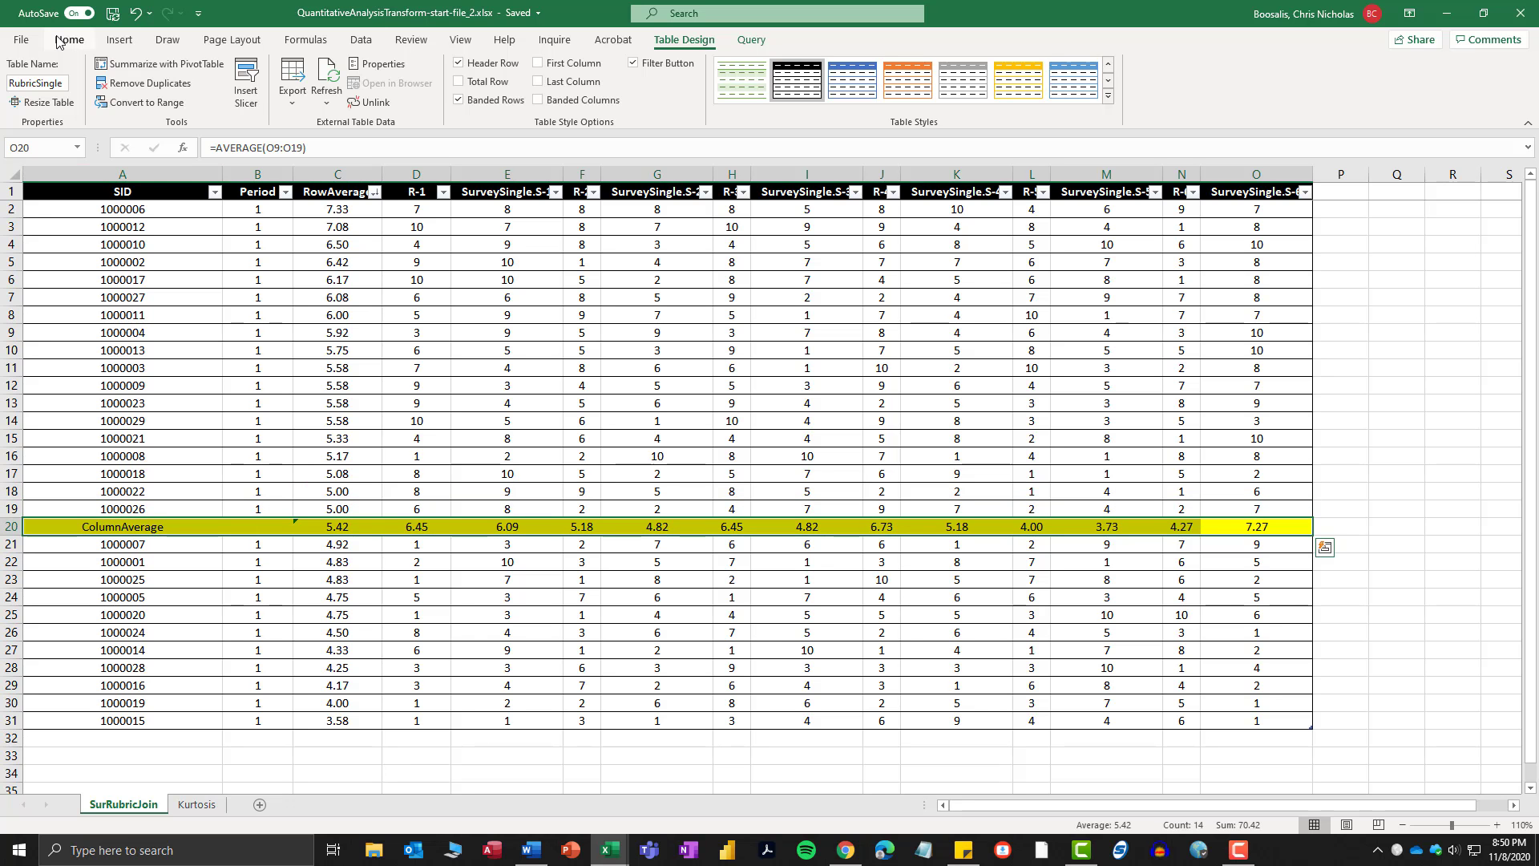
pyautogui.click(69, 40)
pyautogui.click(148, 97)
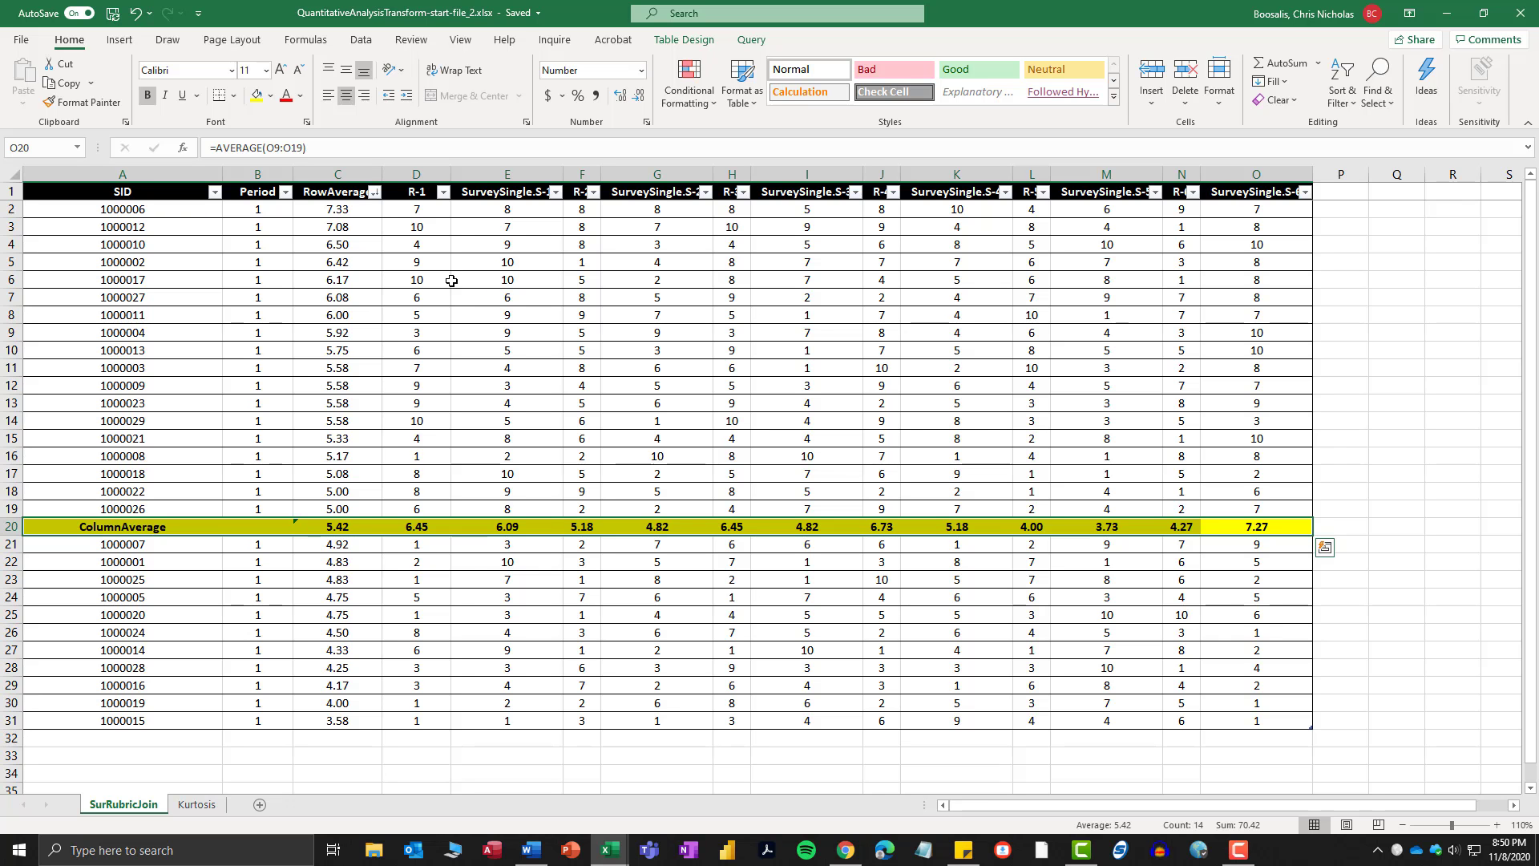
pyautogui.moveTo(340, 208); pyautogui.dragTo(338, 722)
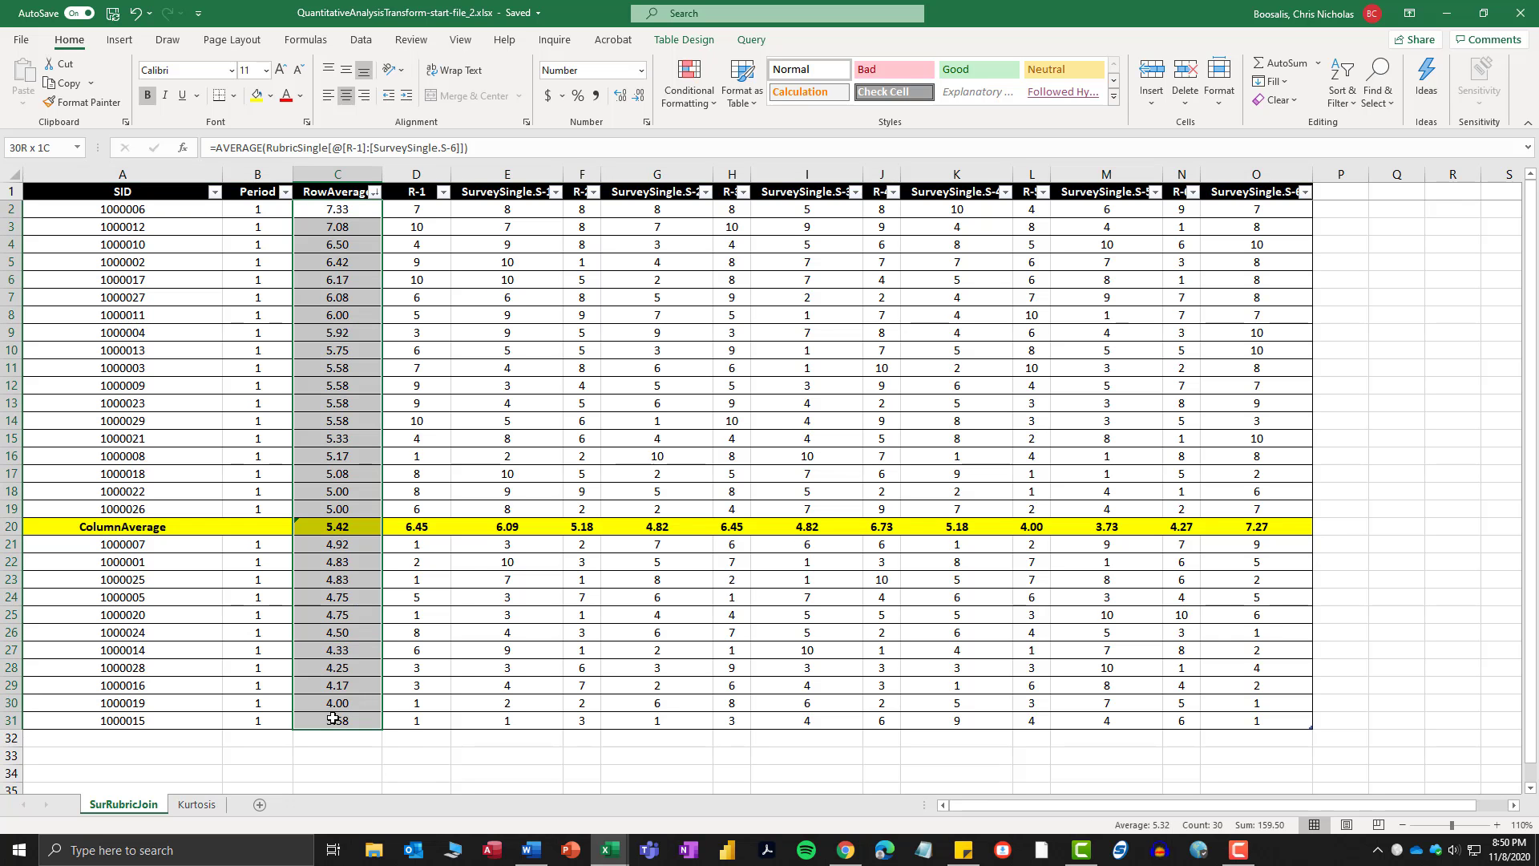
pyautogui.click(147, 96)
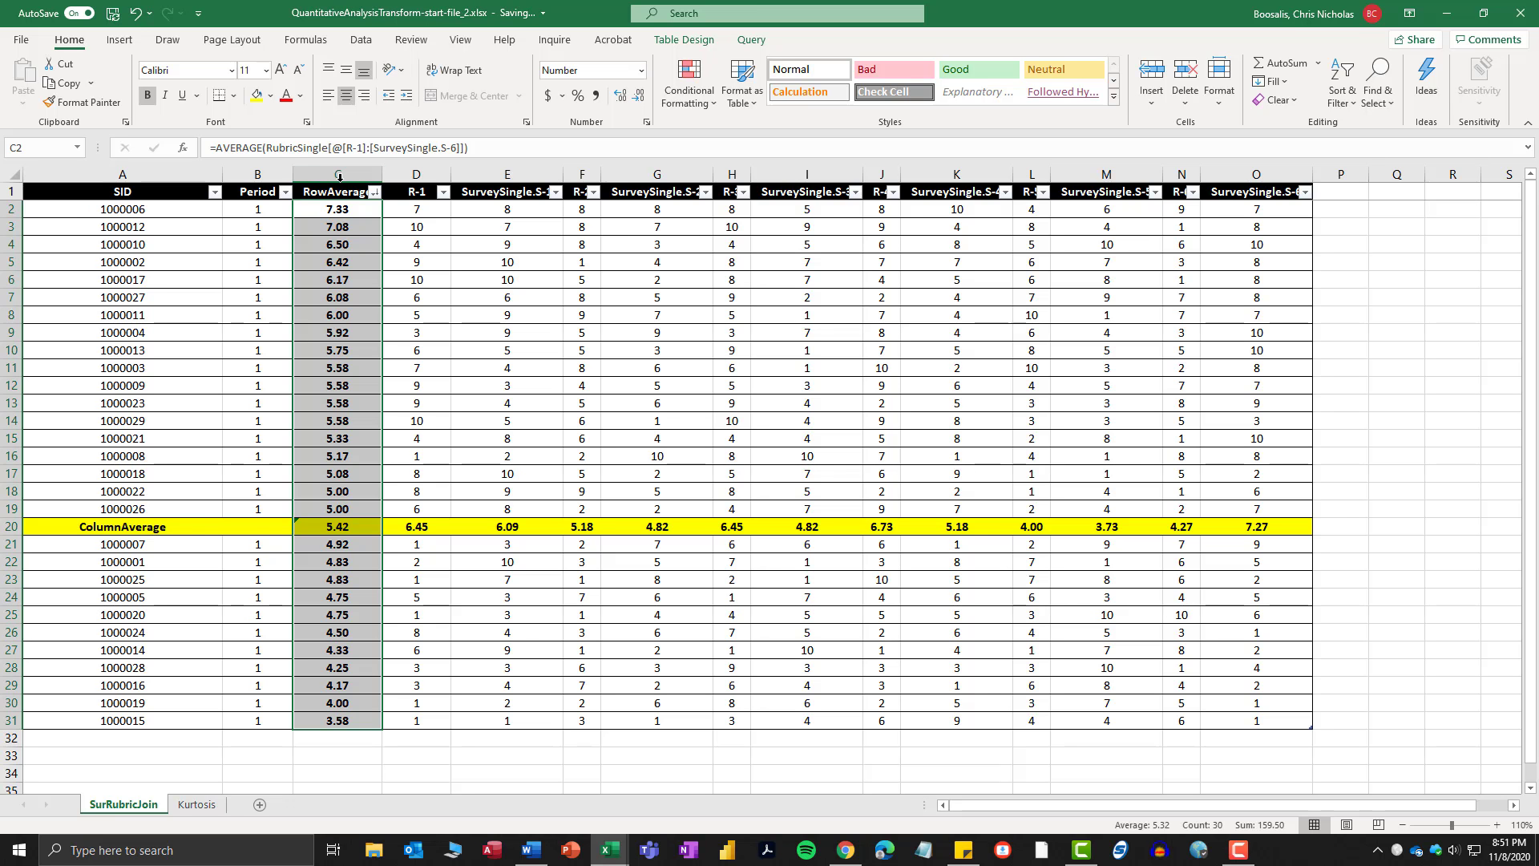
# Conditionally format the top 10% of the RowAverage values with Green Fill with Dark Green Text.
pyautogui.click(715, 108)
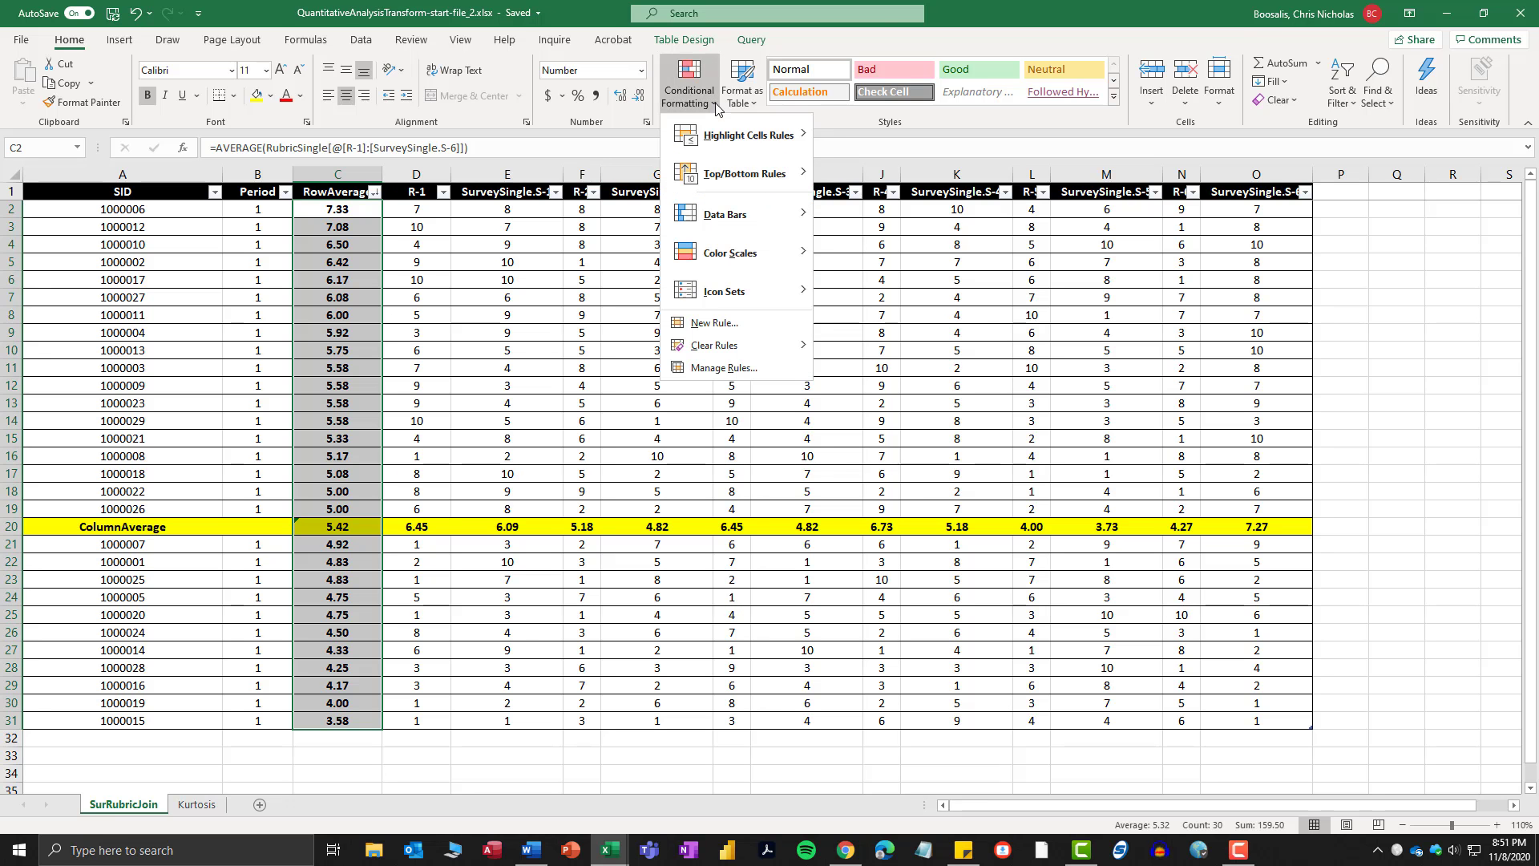
pyautogui.moveTo(729, 138)
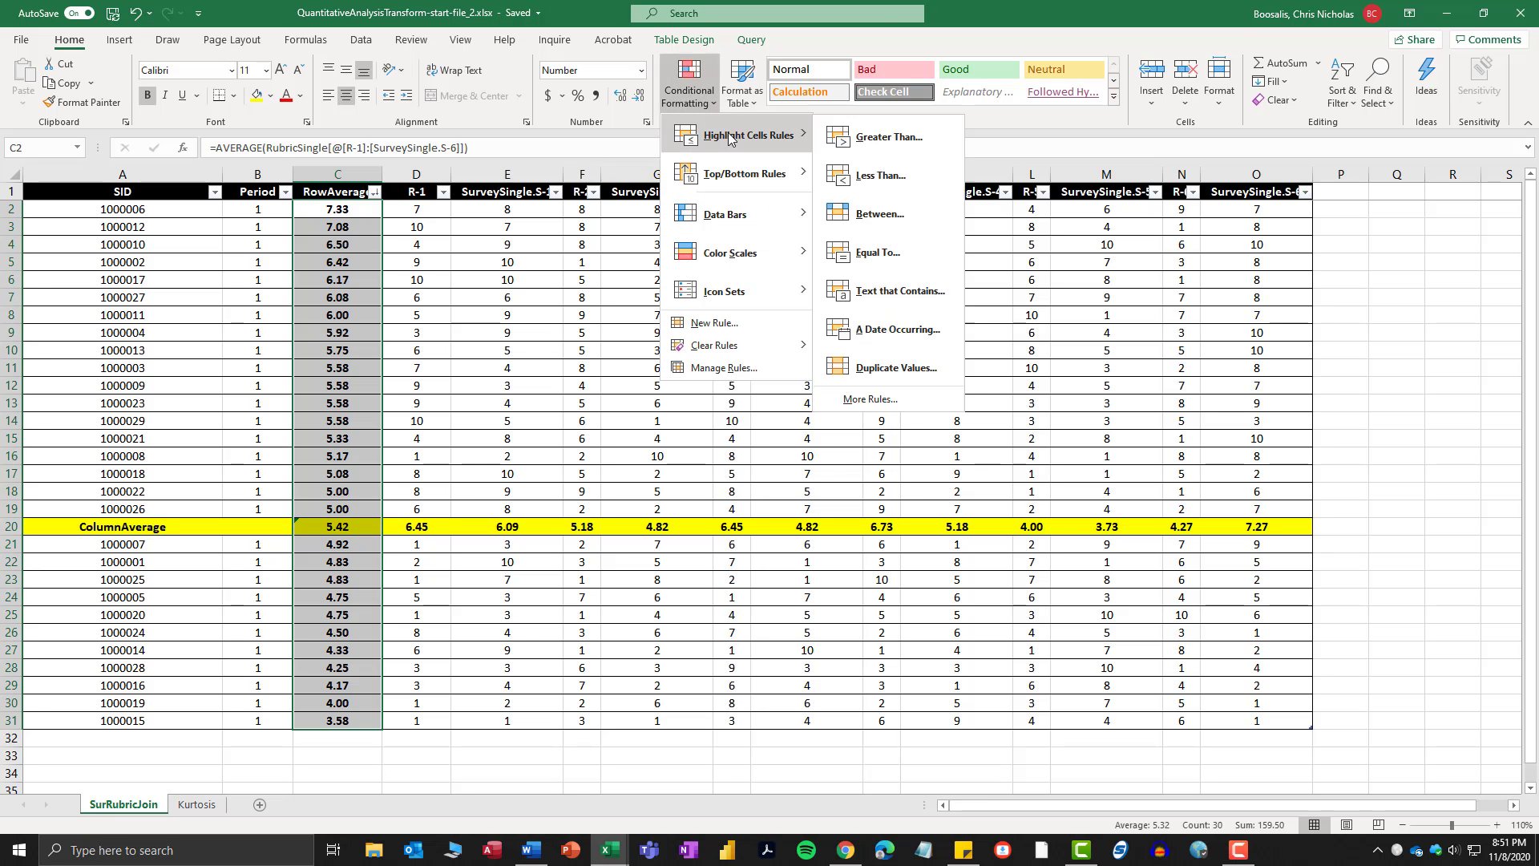
pyautogui.moveTo(731, 183)
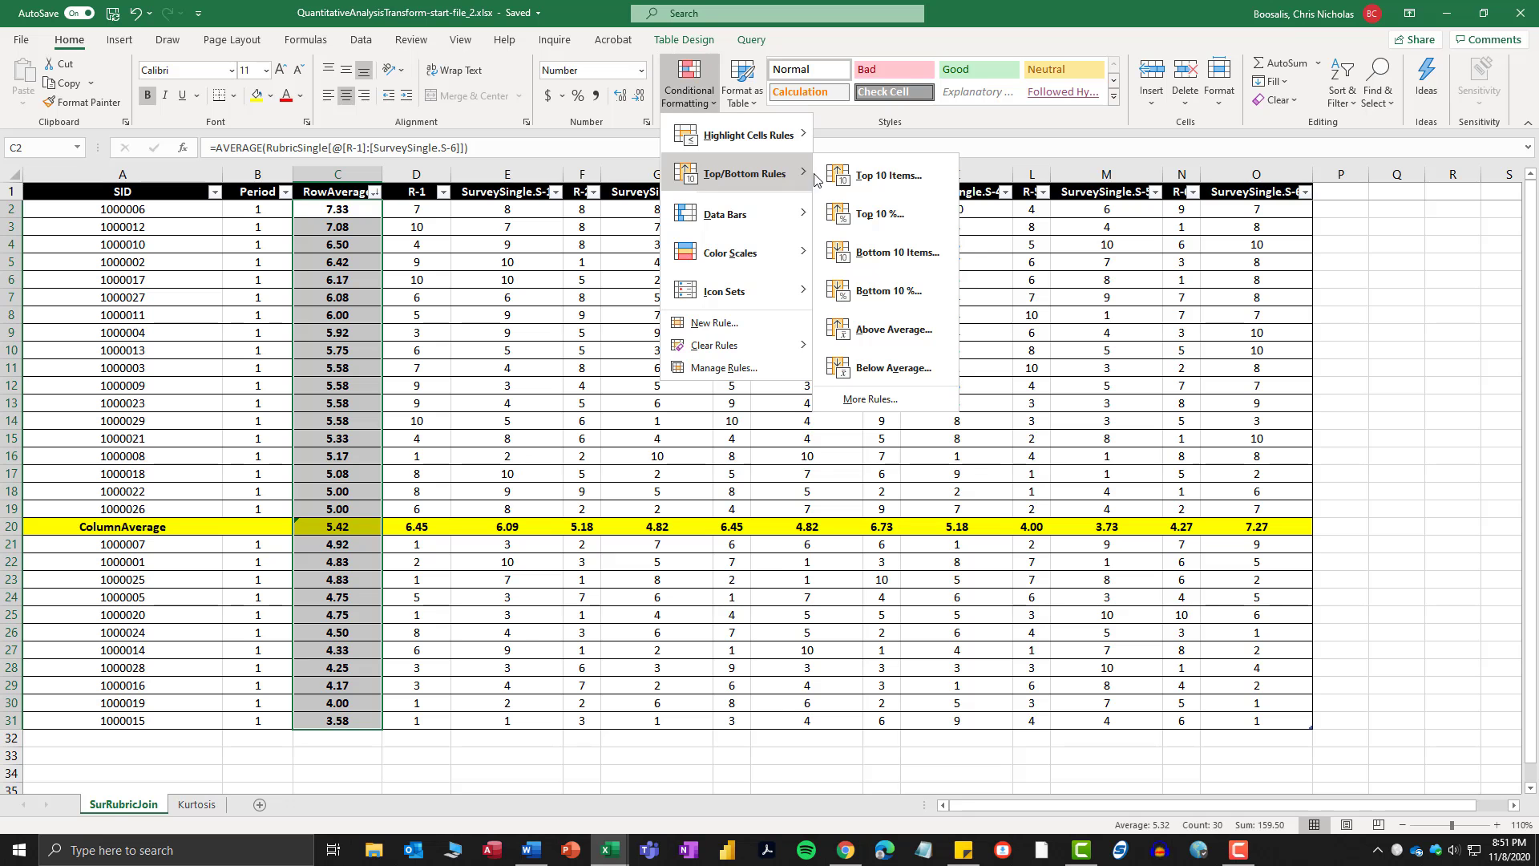
pyautogui.click(884, 214)
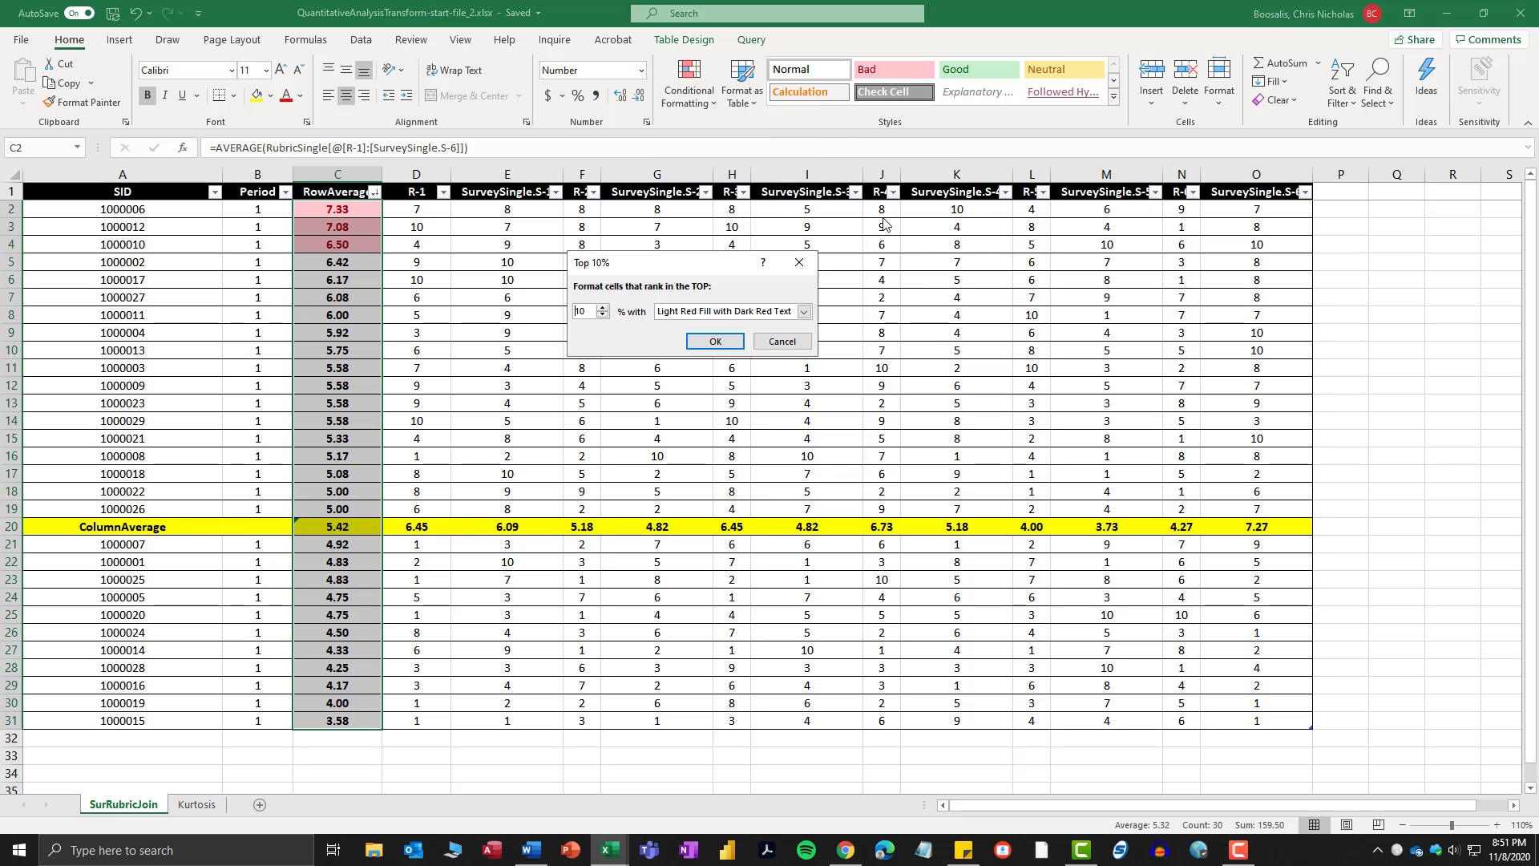
pyautogui.click(804, 312)
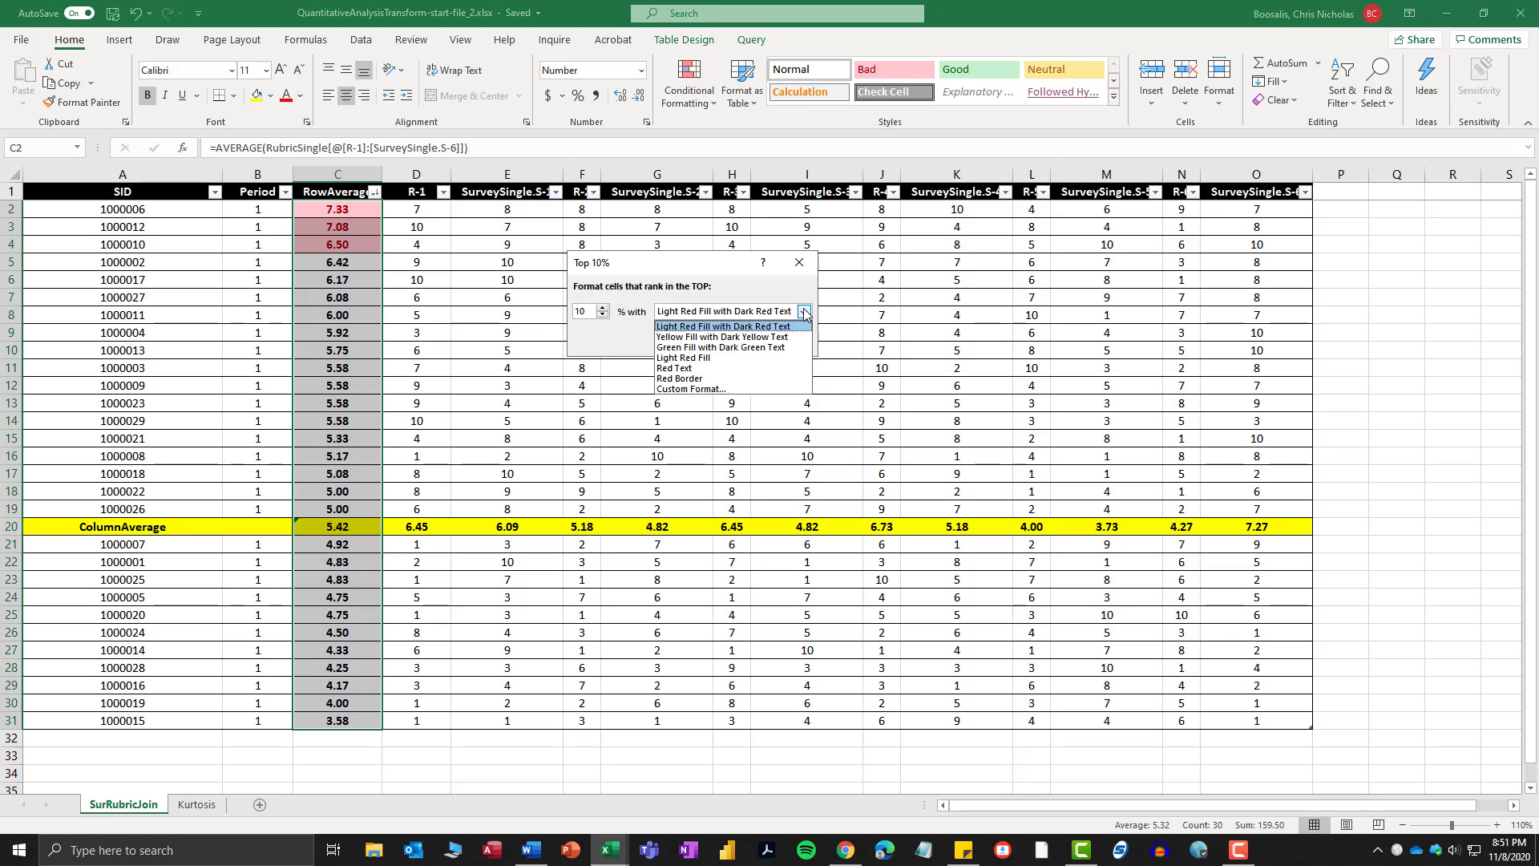
pyautogui.click(804, 312)
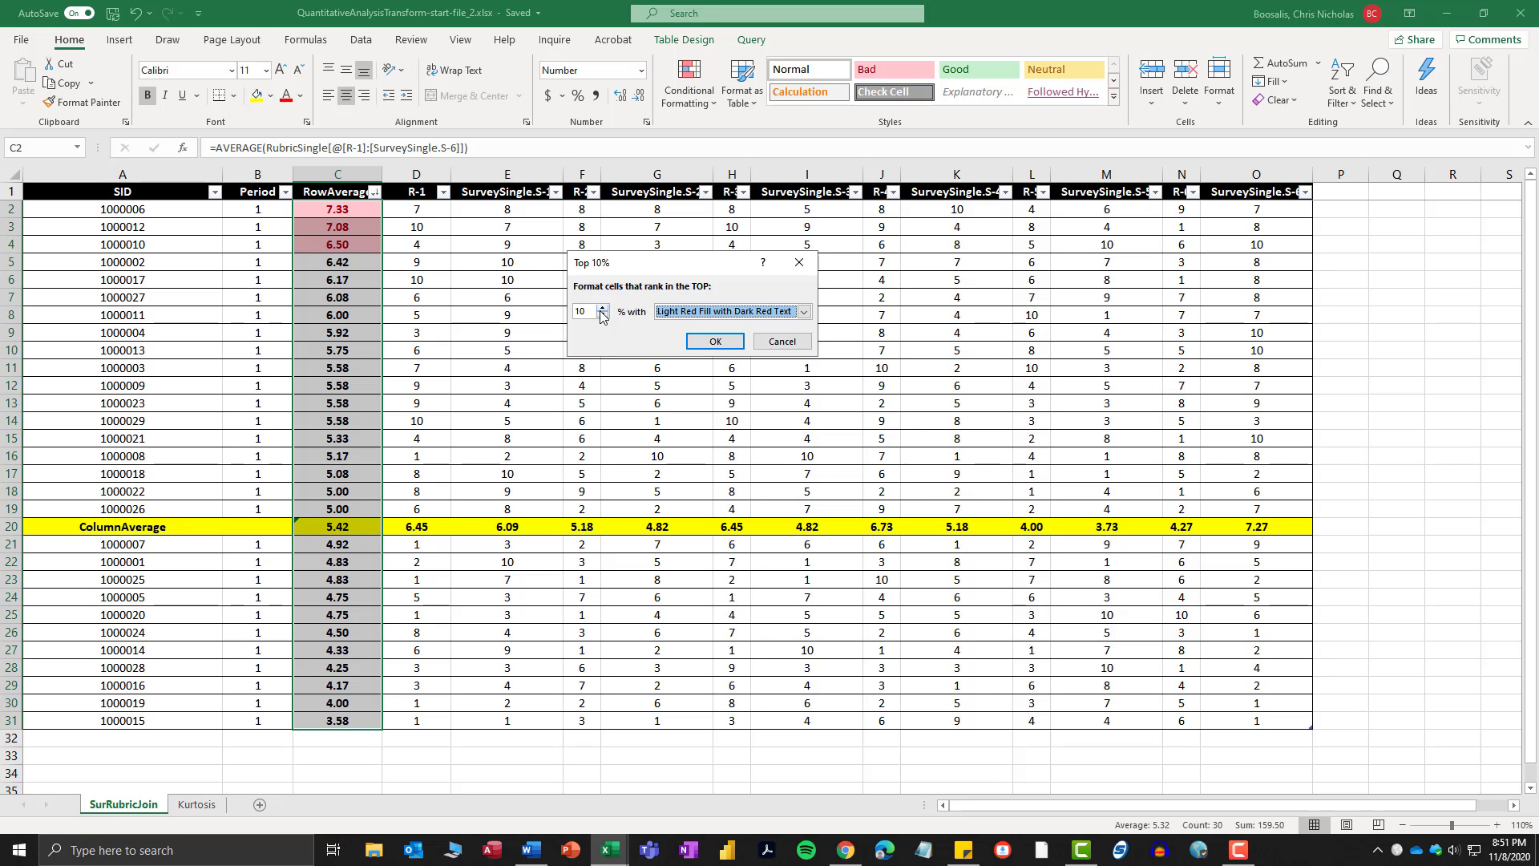
pyautogui.click(804, 312)
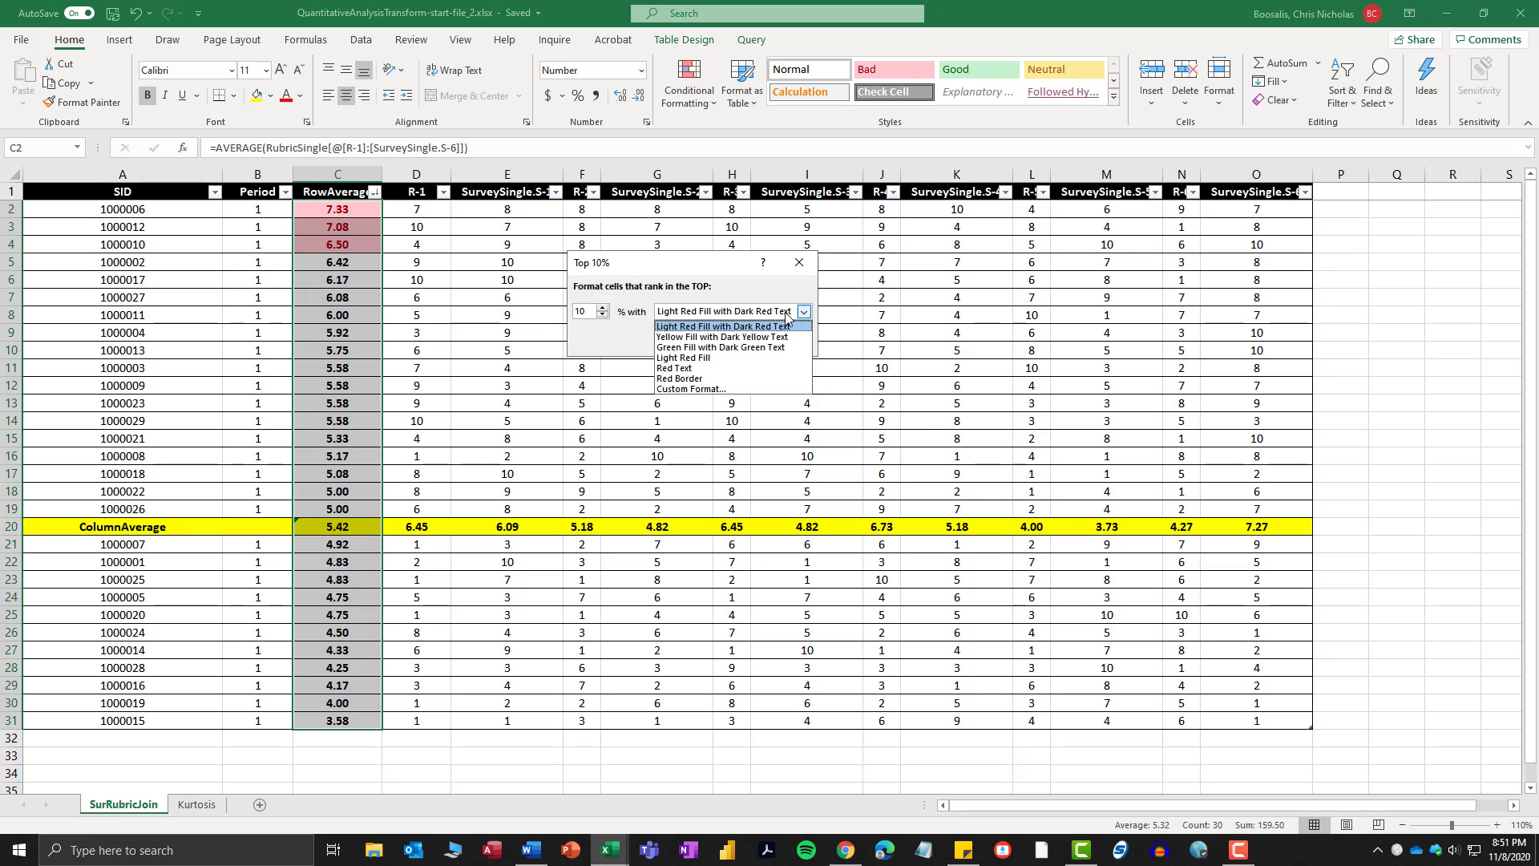
pyautogui.click(710, 348)
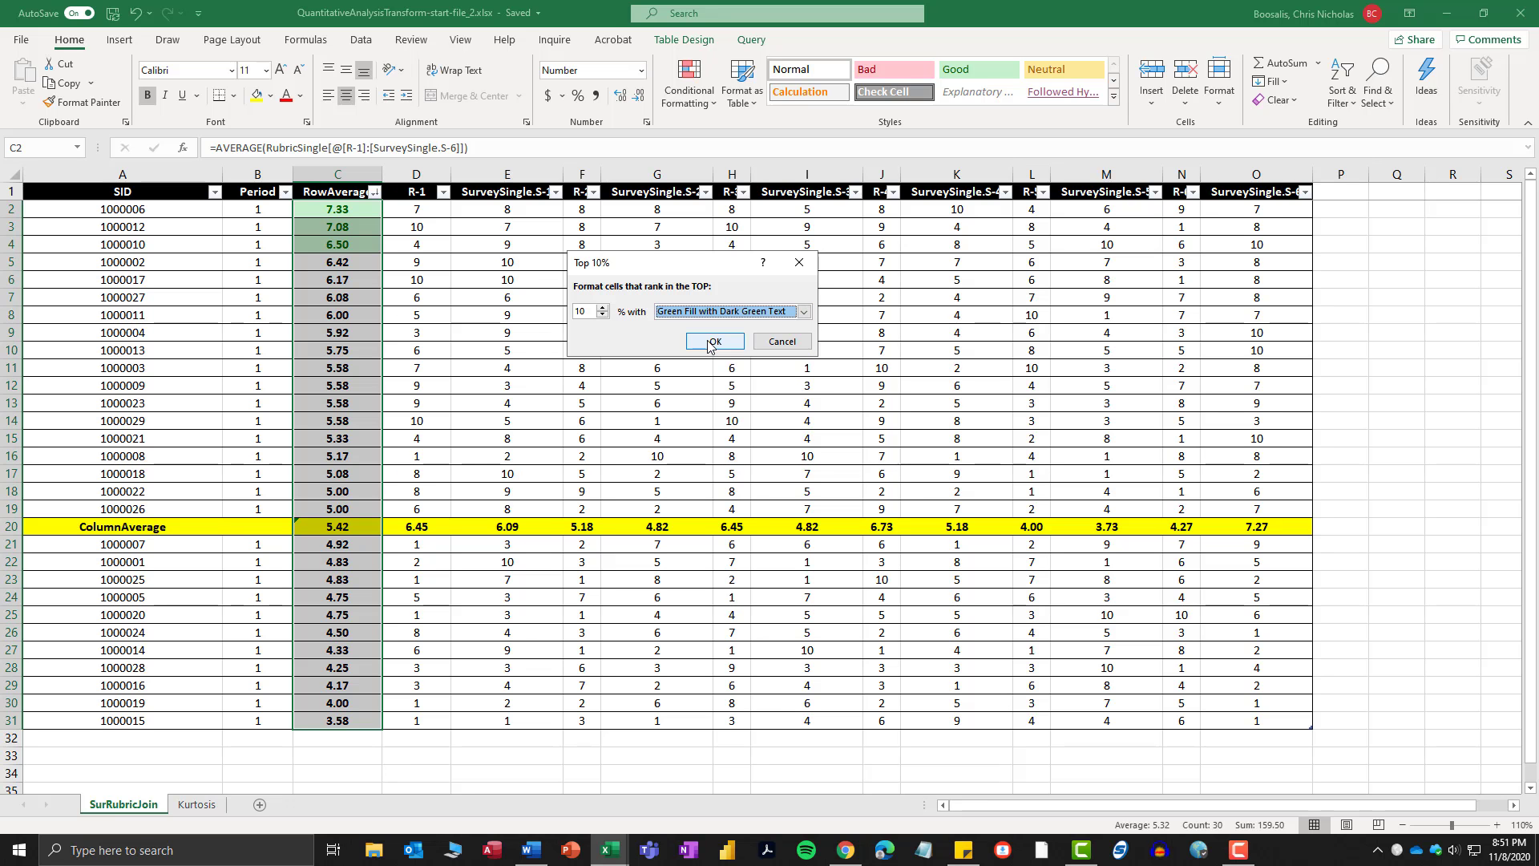
pyautogui.click(711, 342)
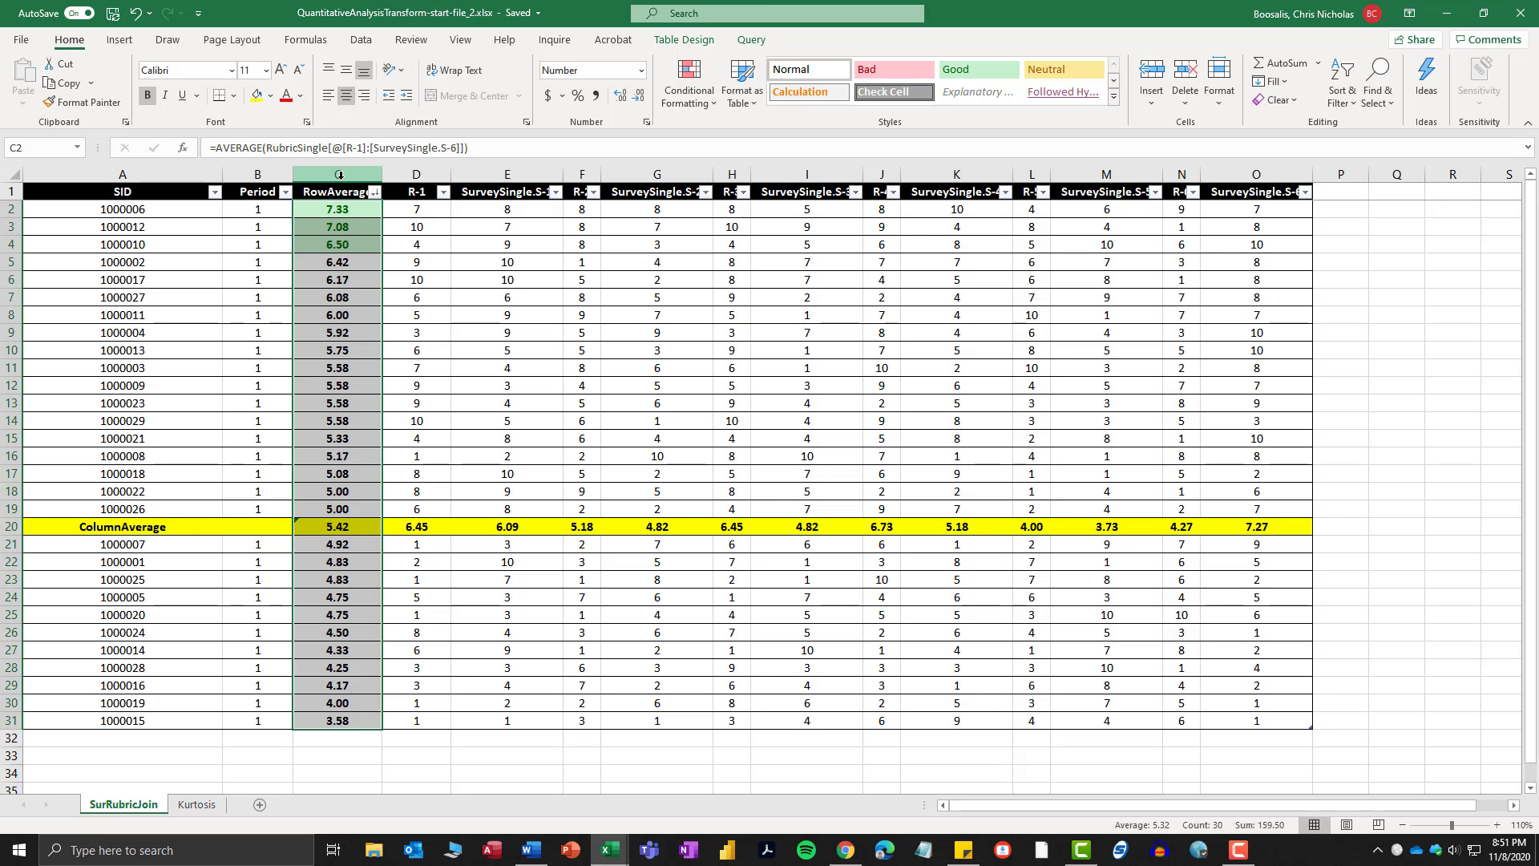
# Conditionally format the bottom 10% of the RowAverage column with Light Red Fill with Dark Red Text.
pyautogui.click(339, 175)
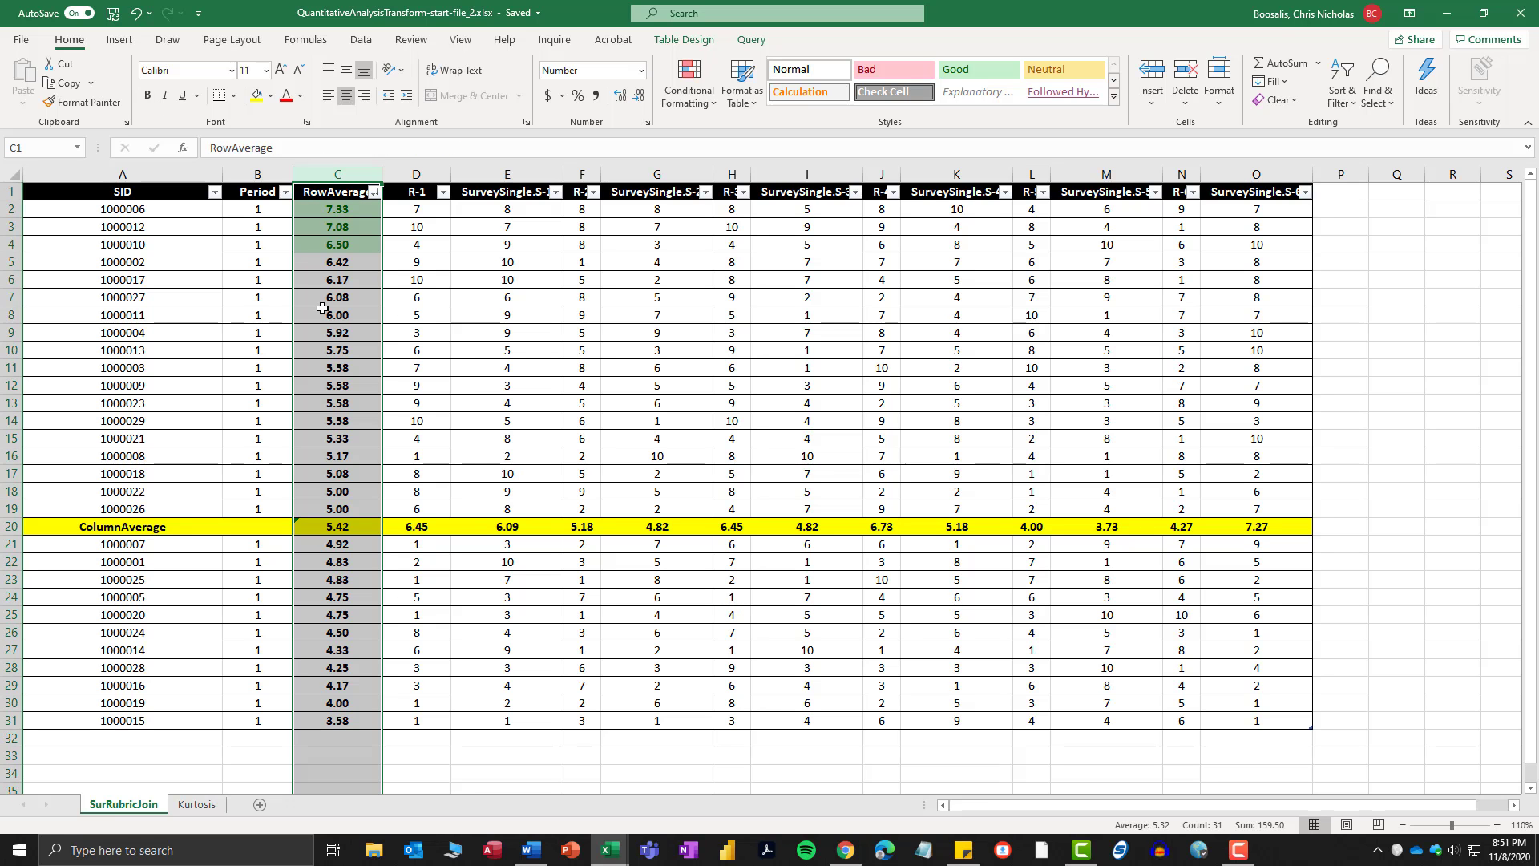
pyautogui.click(710, 102)
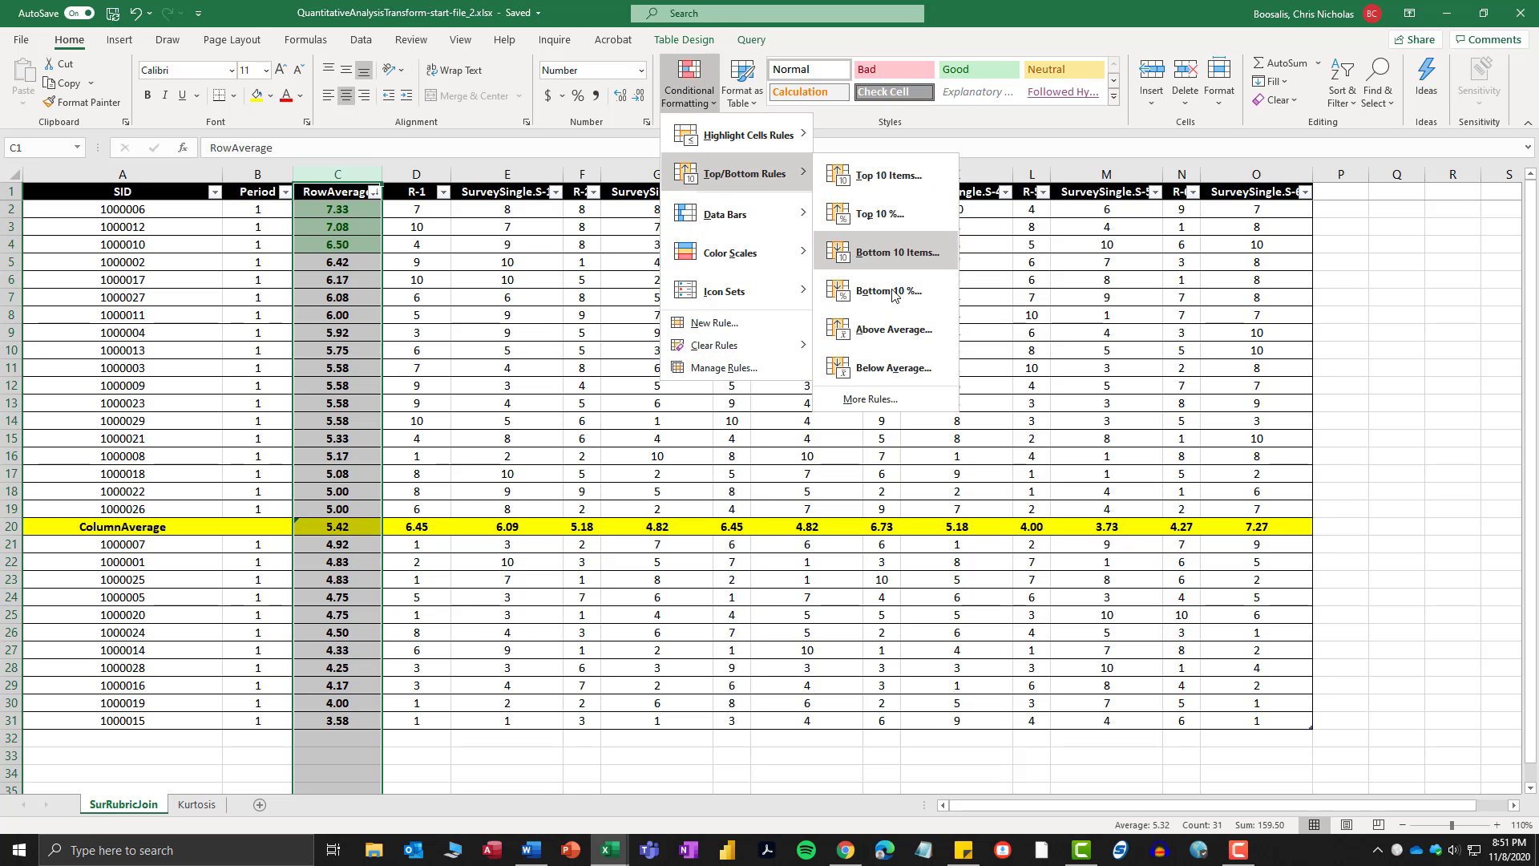
pyautogui.click(889, 291)
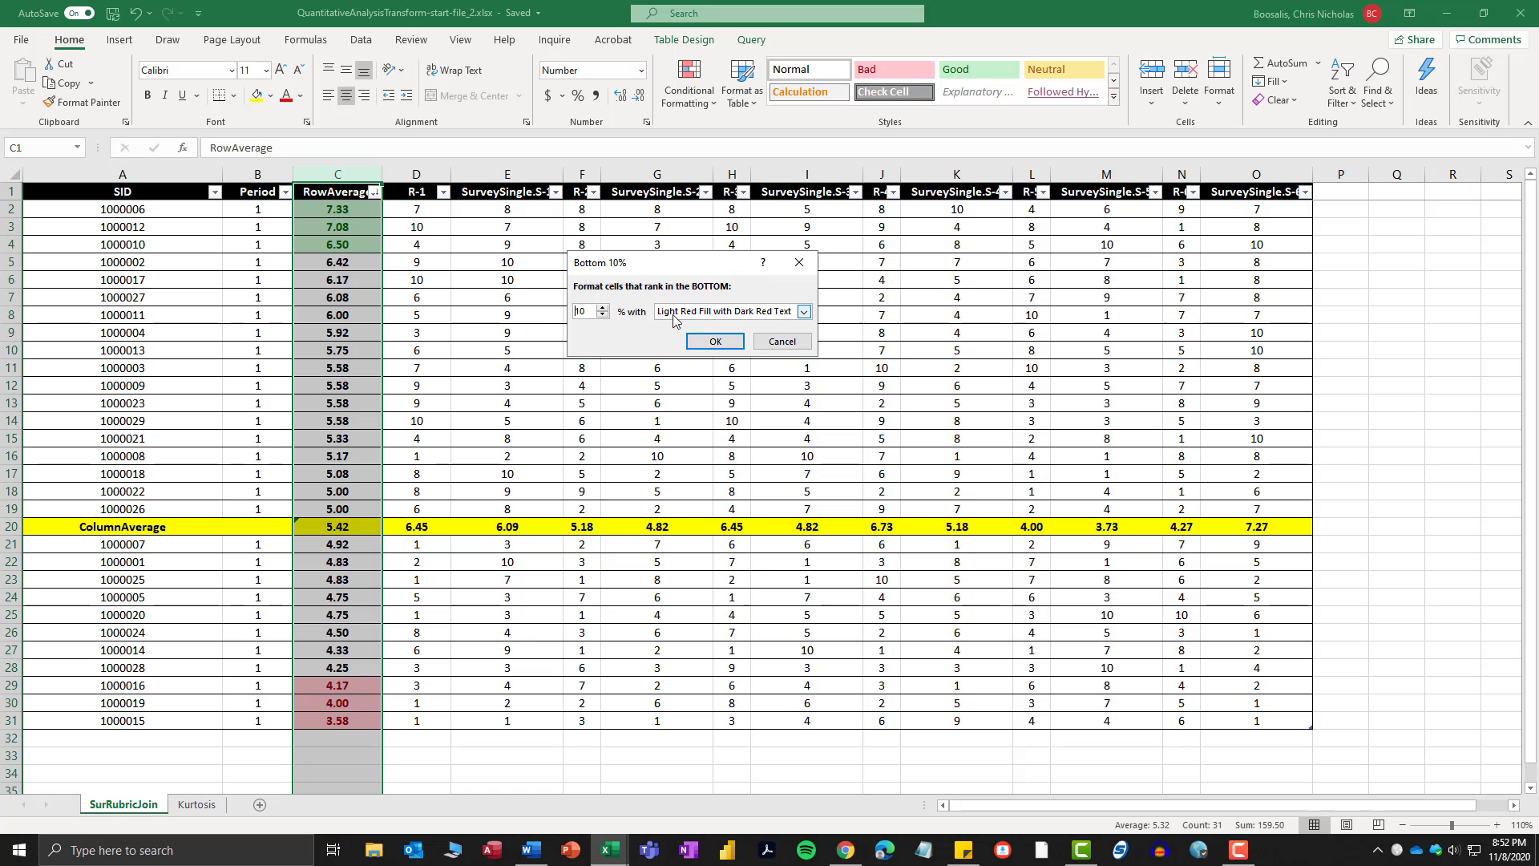
pyautogui.click(716, 342)
pyautogui.click(487, 423)
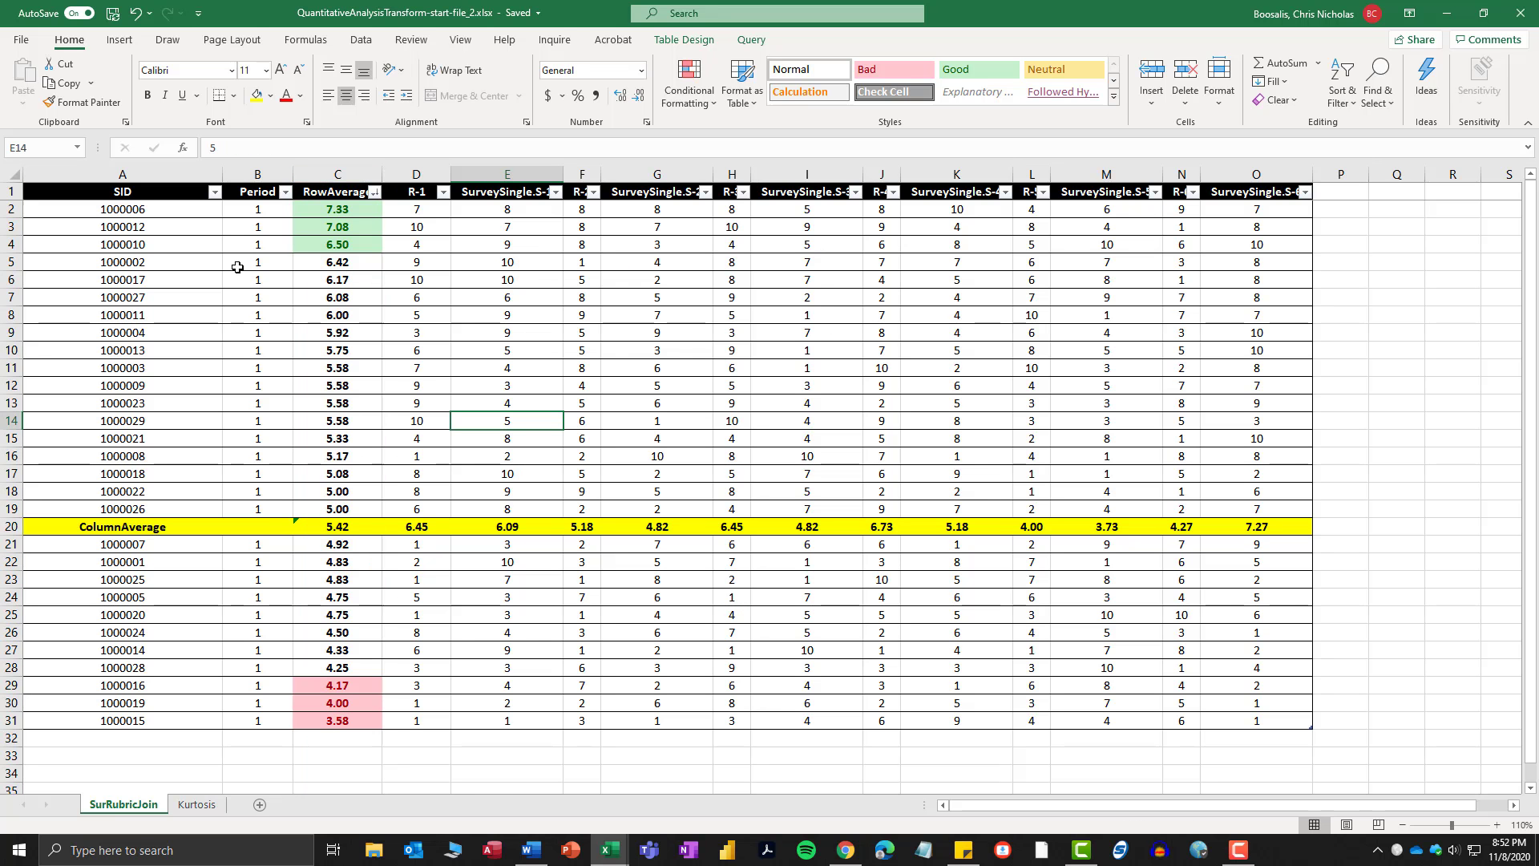
# Apply the Good cell style across the three student rows with the highest row averages, A2 to O4.
pyautogui.moveTo(1233, 248); pyautogui.dragTo(174, 217)
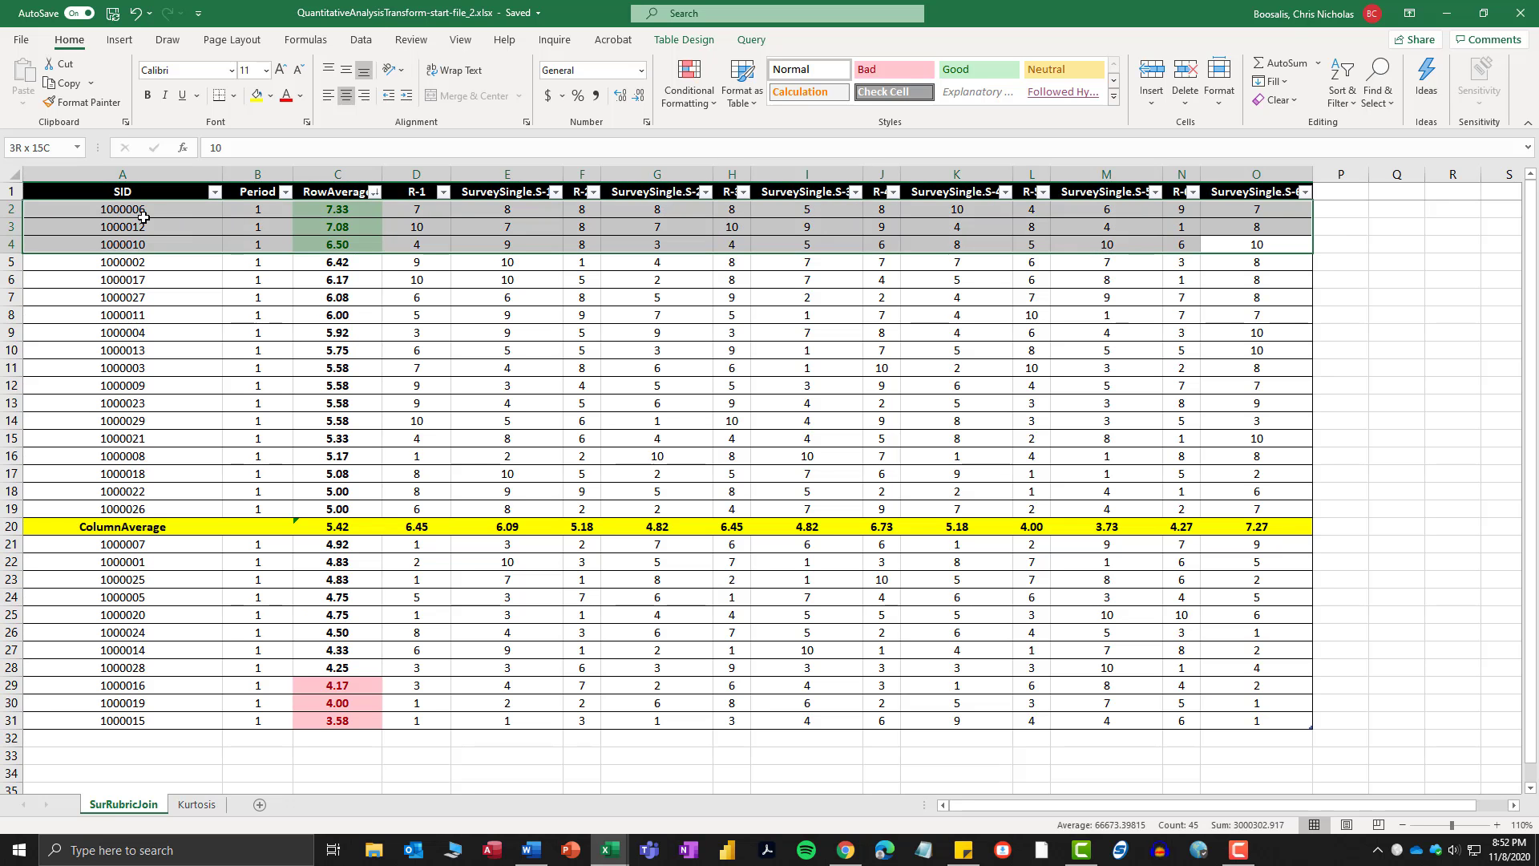
pyautogui.click(200, 229)
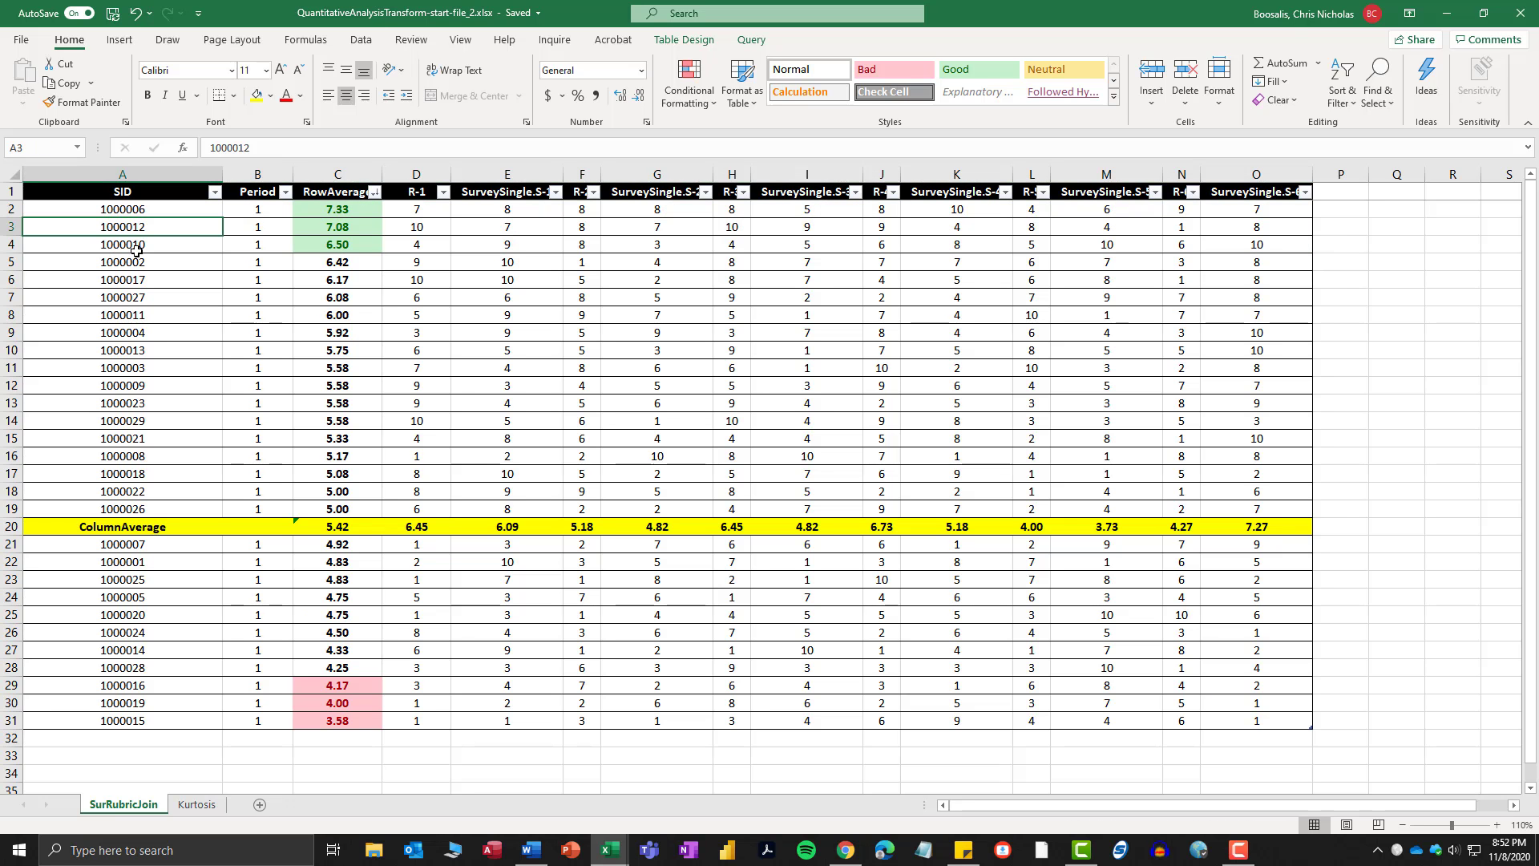
pyautogui.moveTo(135, 210); pyautogui.dragTo(1244, 247)
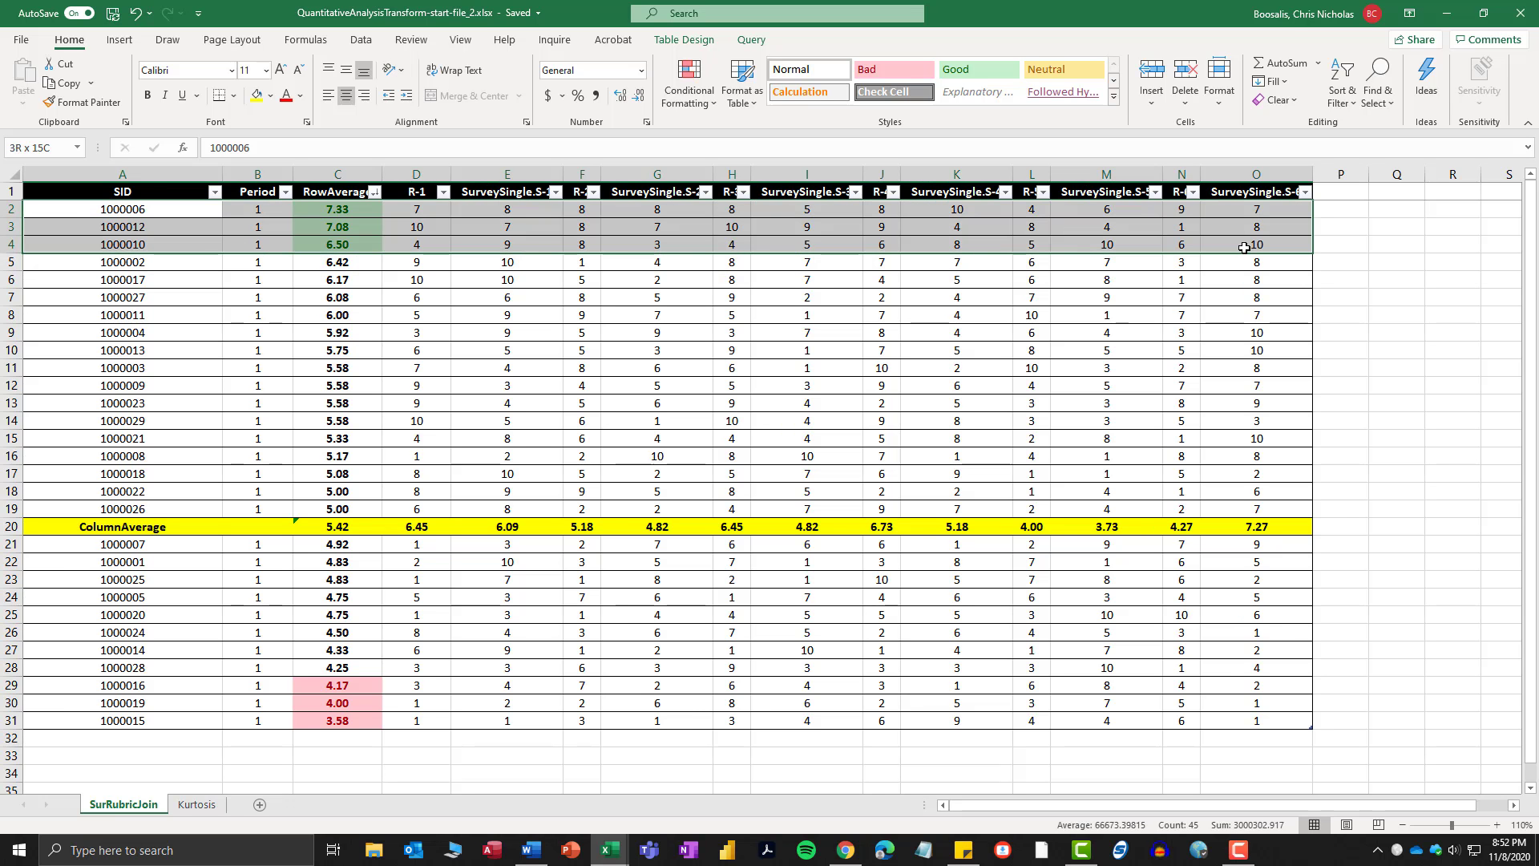
pyautogui.click(967, 76)
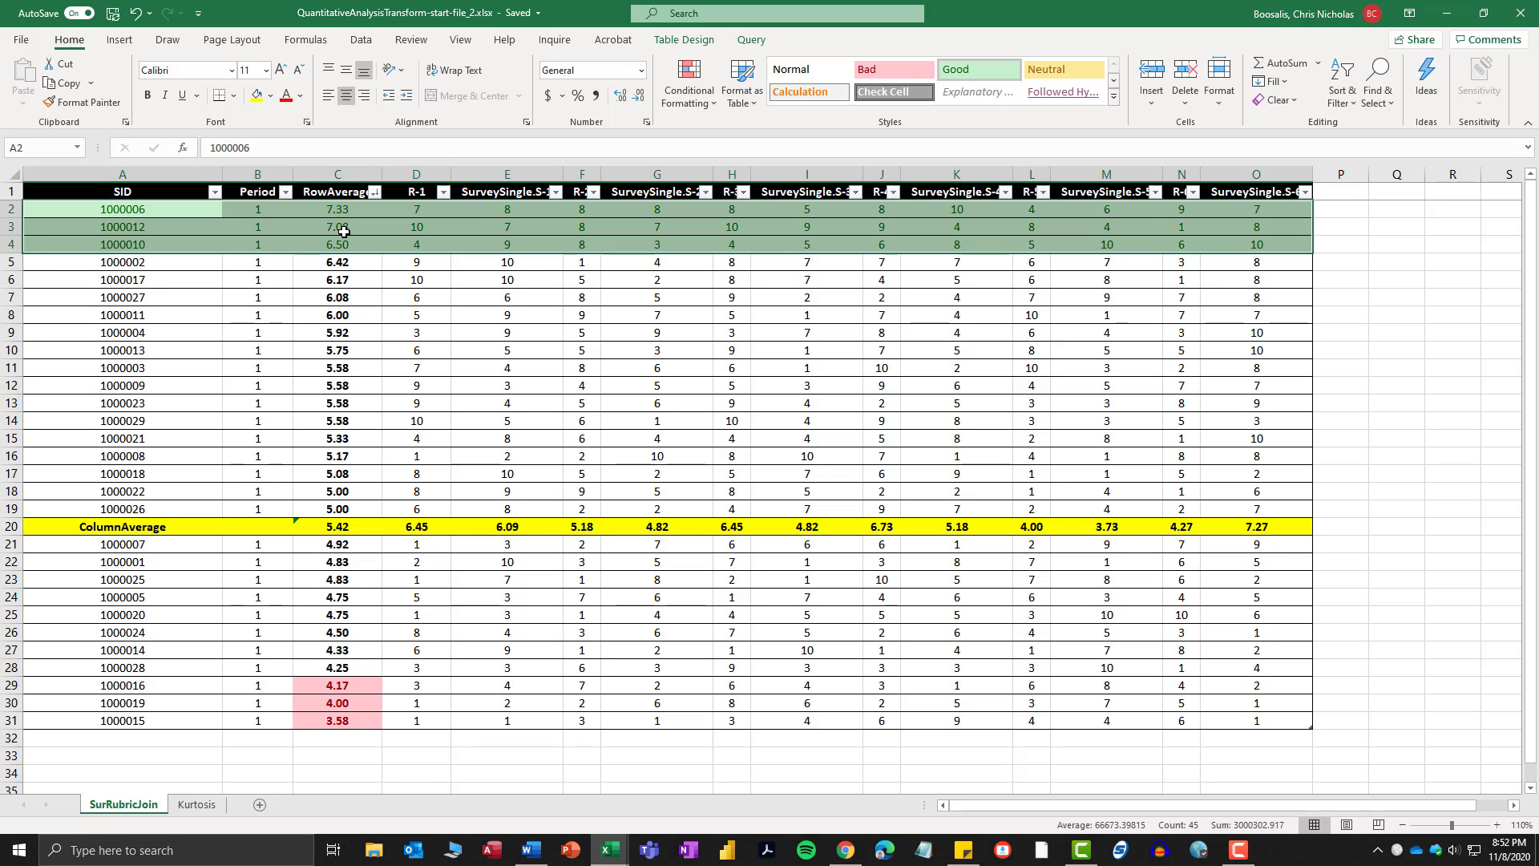
# Apply the Bad cell style across the three student rows with the lowest row averages, A29 to O31.
pyautogui.moveTo(117, 687); pyautogui.dragTo(1242, 723)
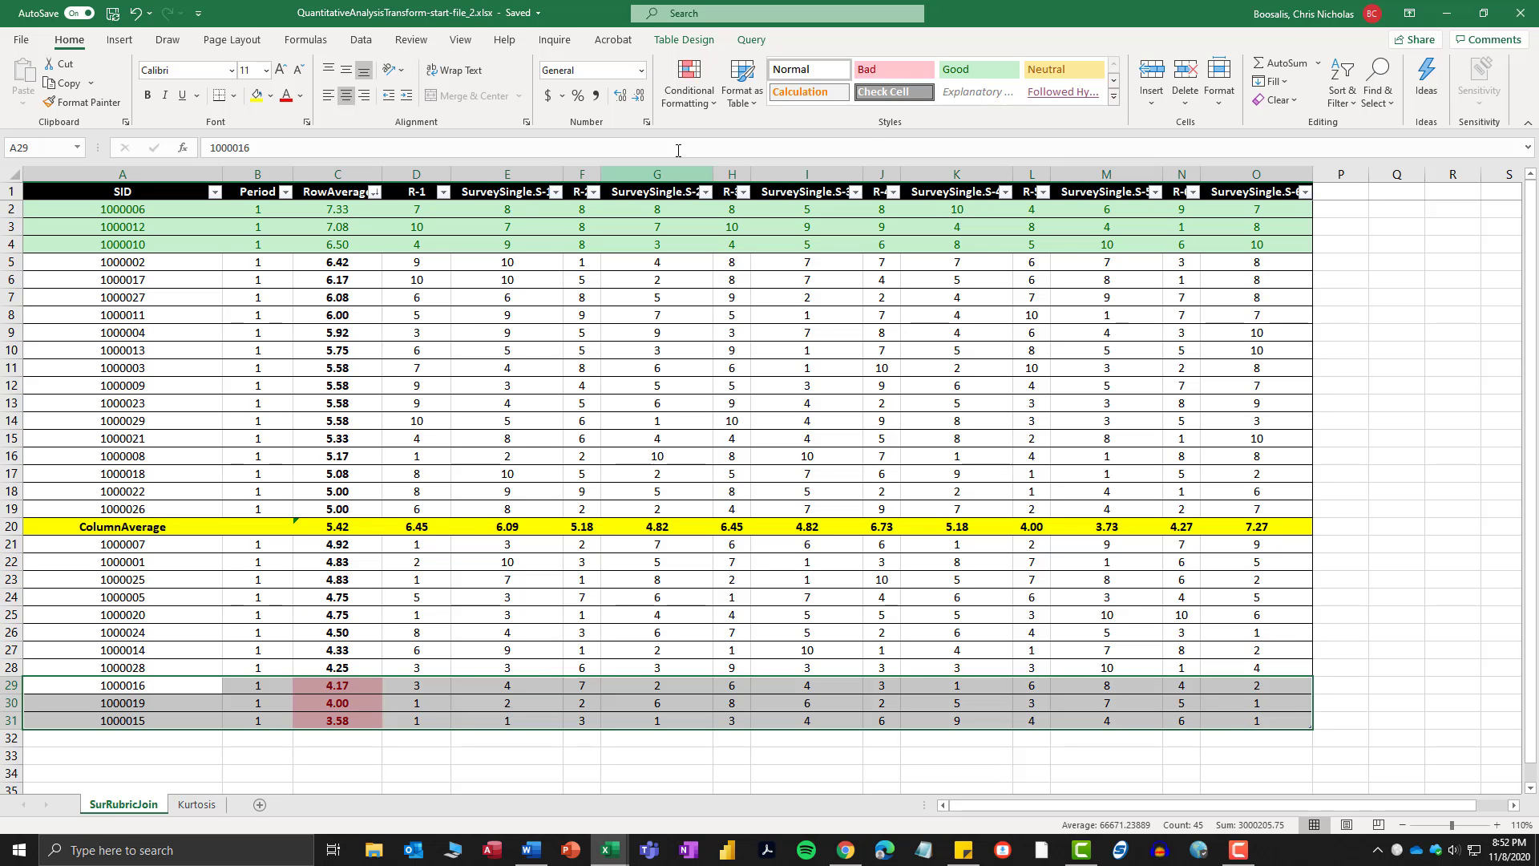
pyautogui.click(881, 70)
pyautogui.click(421, 684)
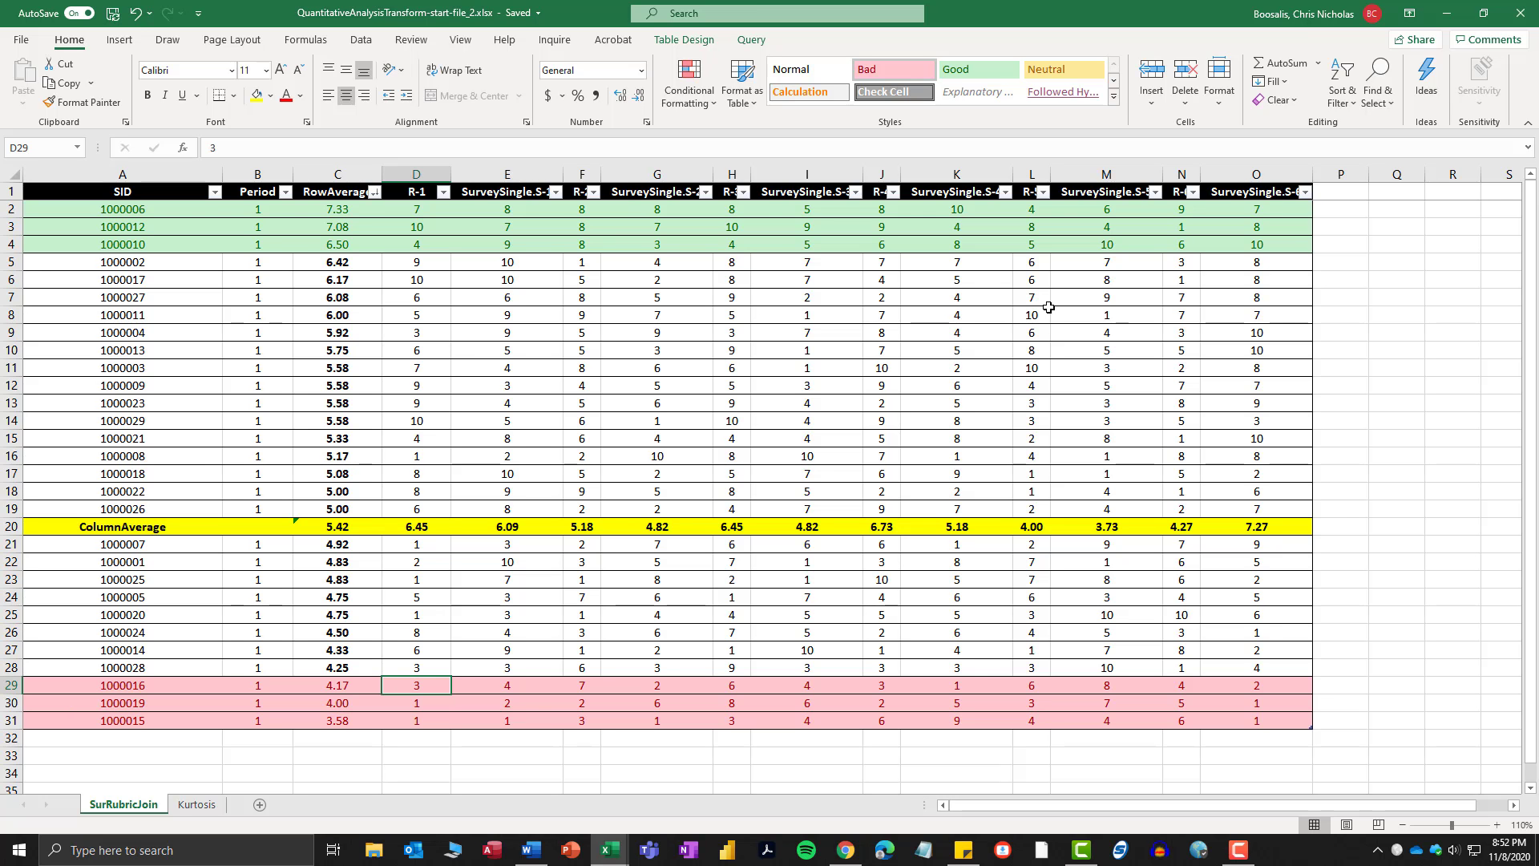
# Examine the ColumnAverage row, the green highest-scoring rows and the red lowest-scoring rows.
pyautogui.click(210, 473)
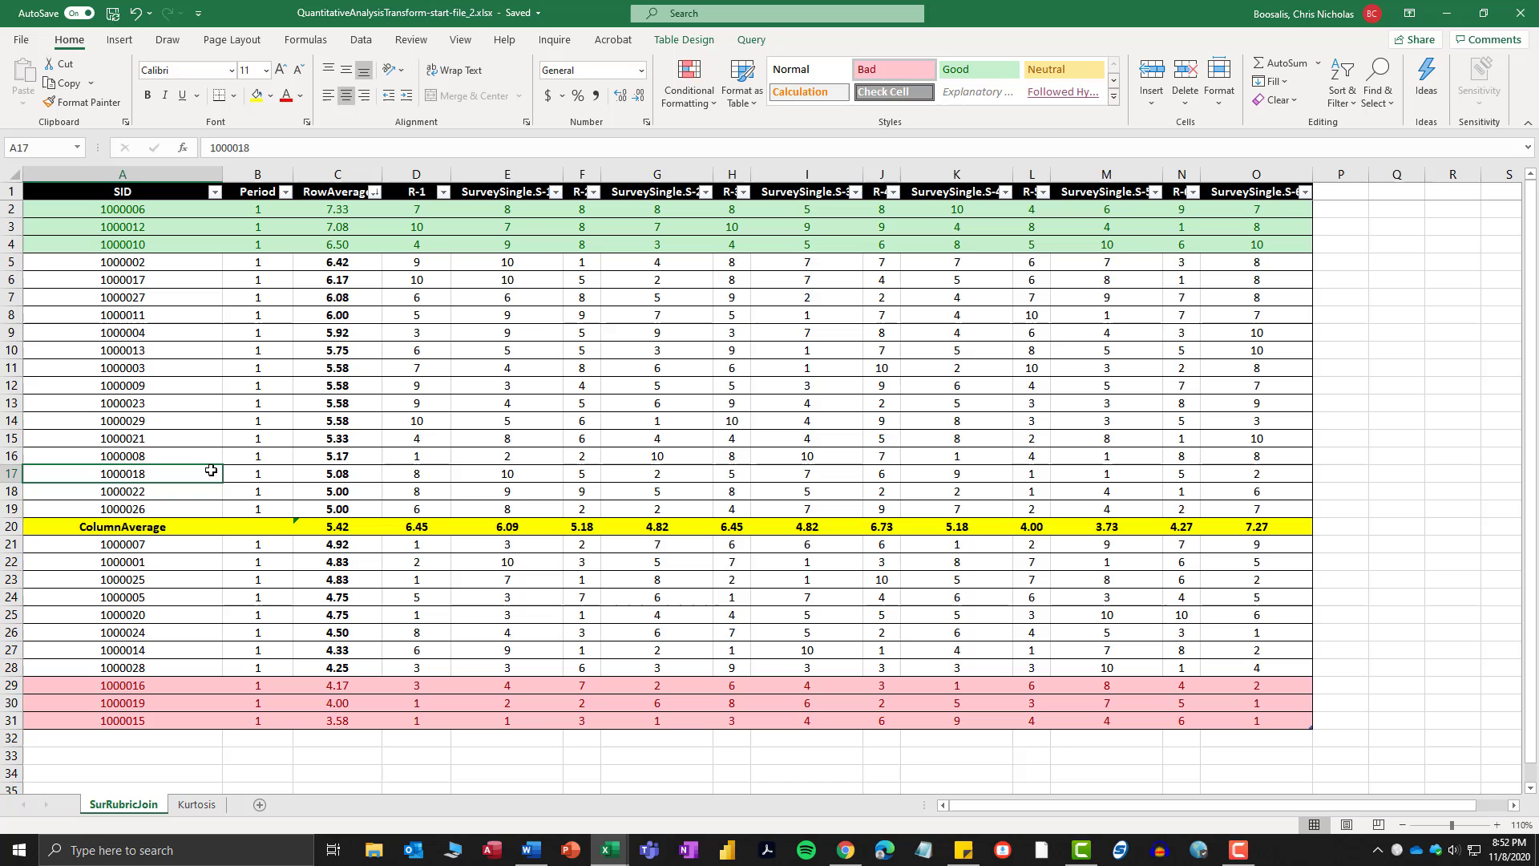
pyautogui.click(20, 527)
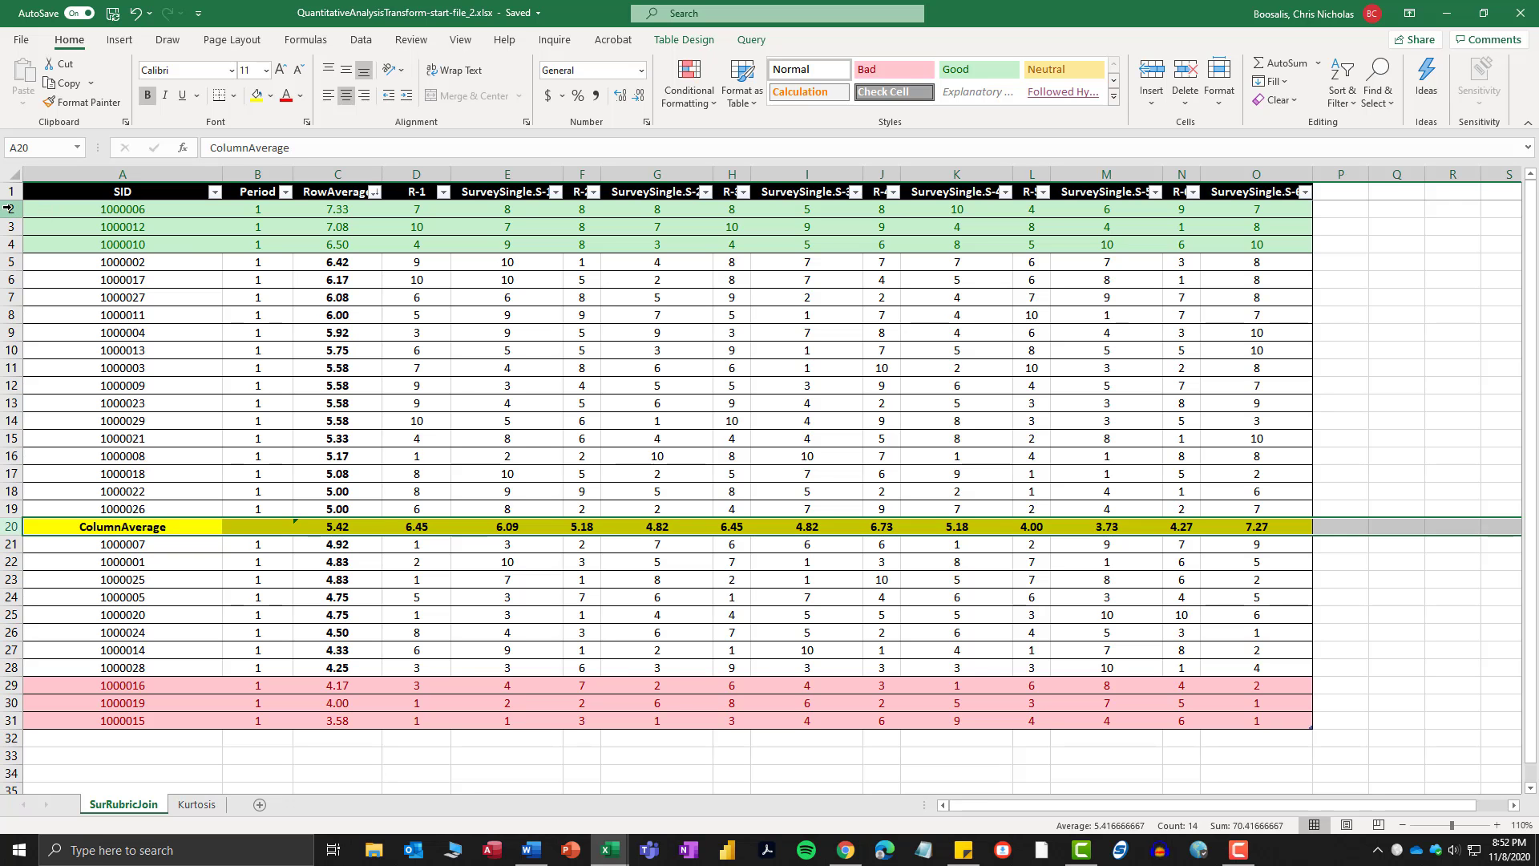
pyautogui.moveTo(8, 209); pyautogui.dragTo(8, 236)
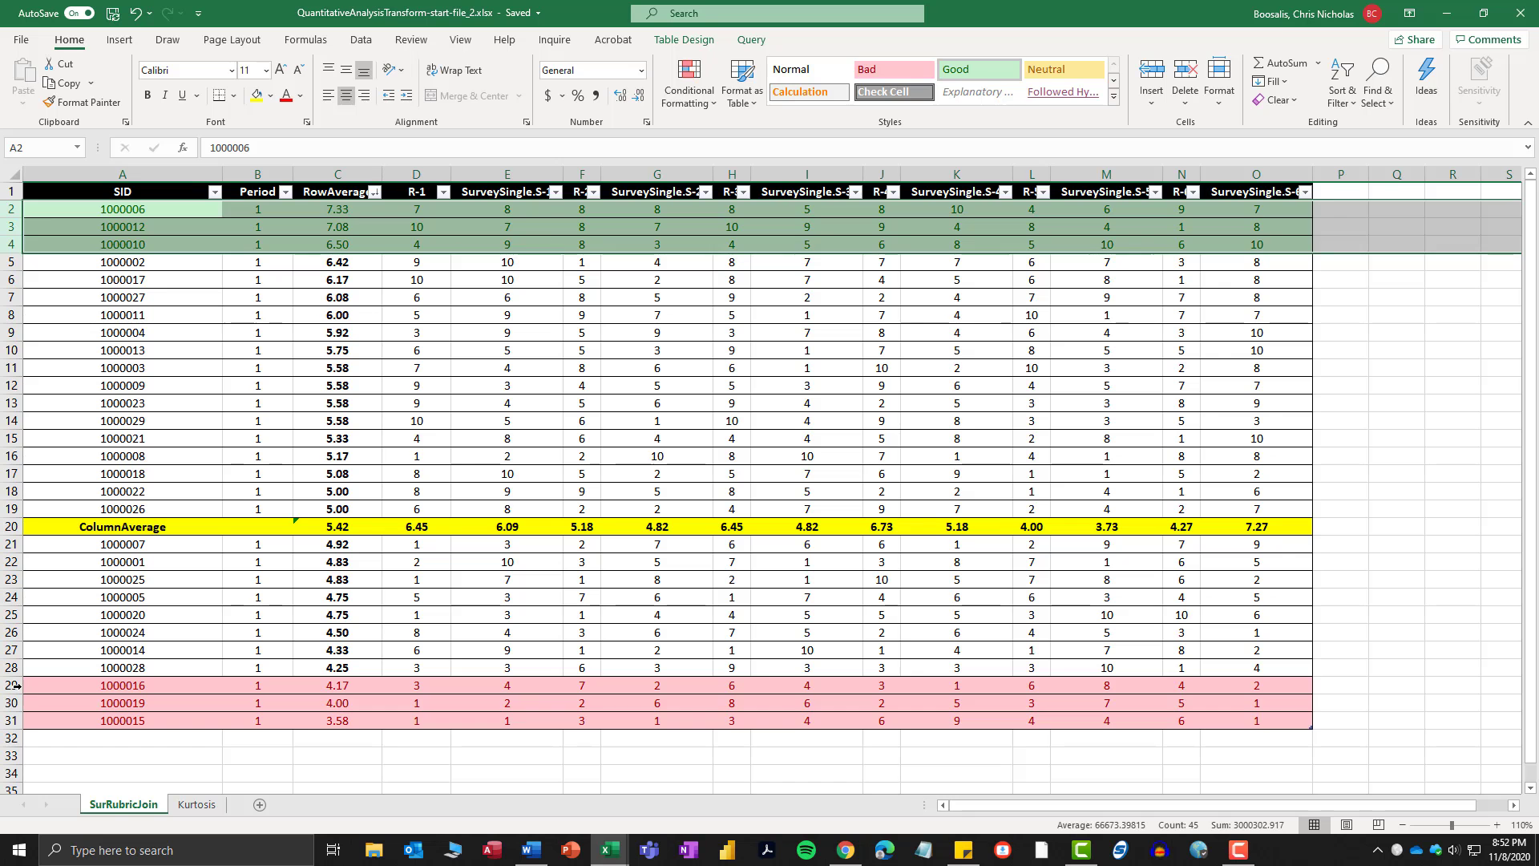
pyautogui.moveTo(11, 685); pyautogui.dragTo(17, 716)
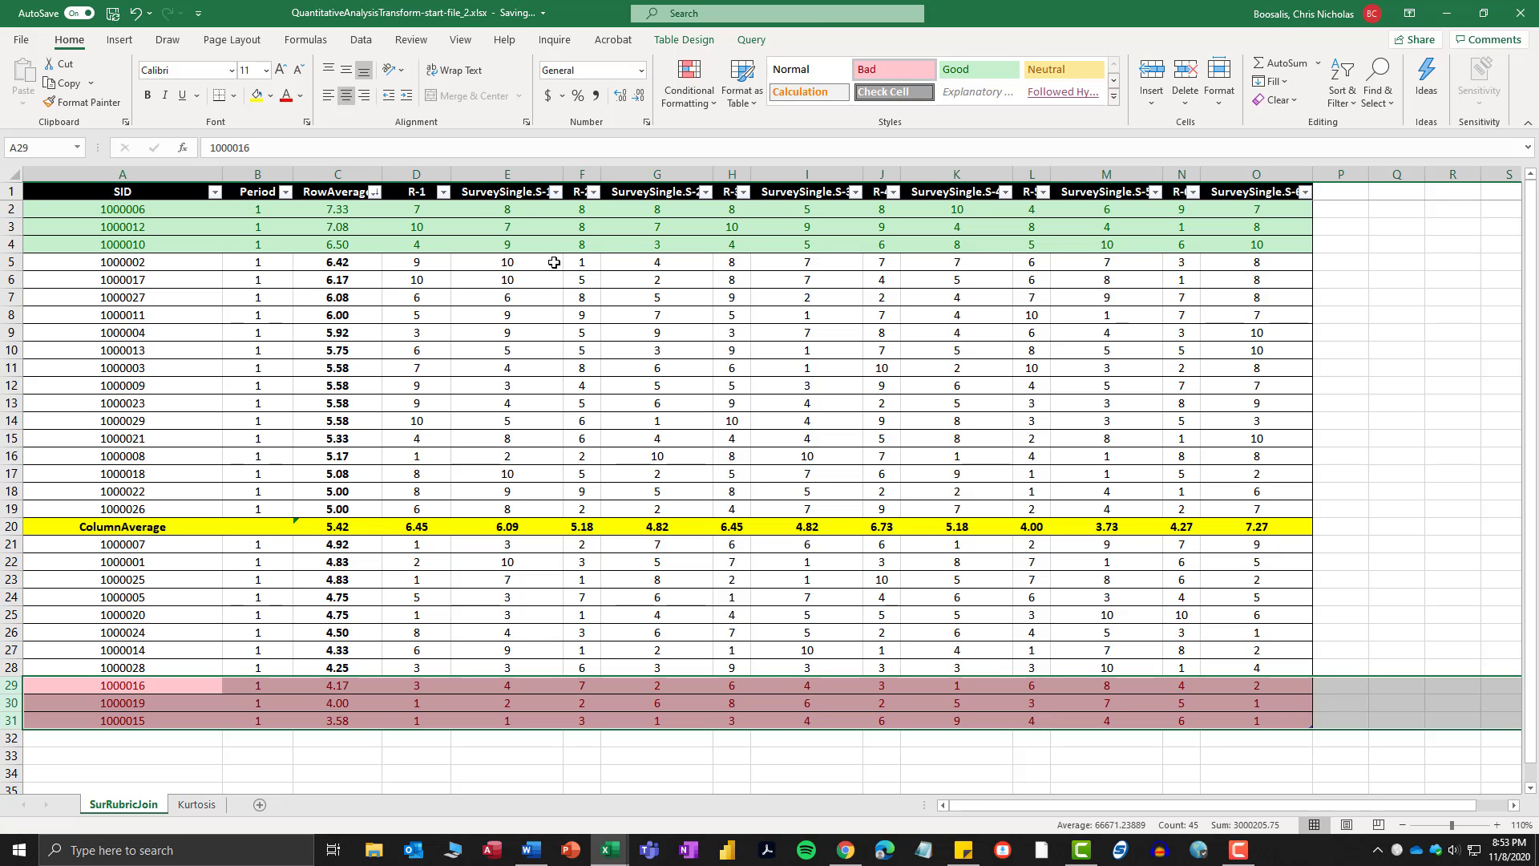
pyautogui.click(1248, 194)
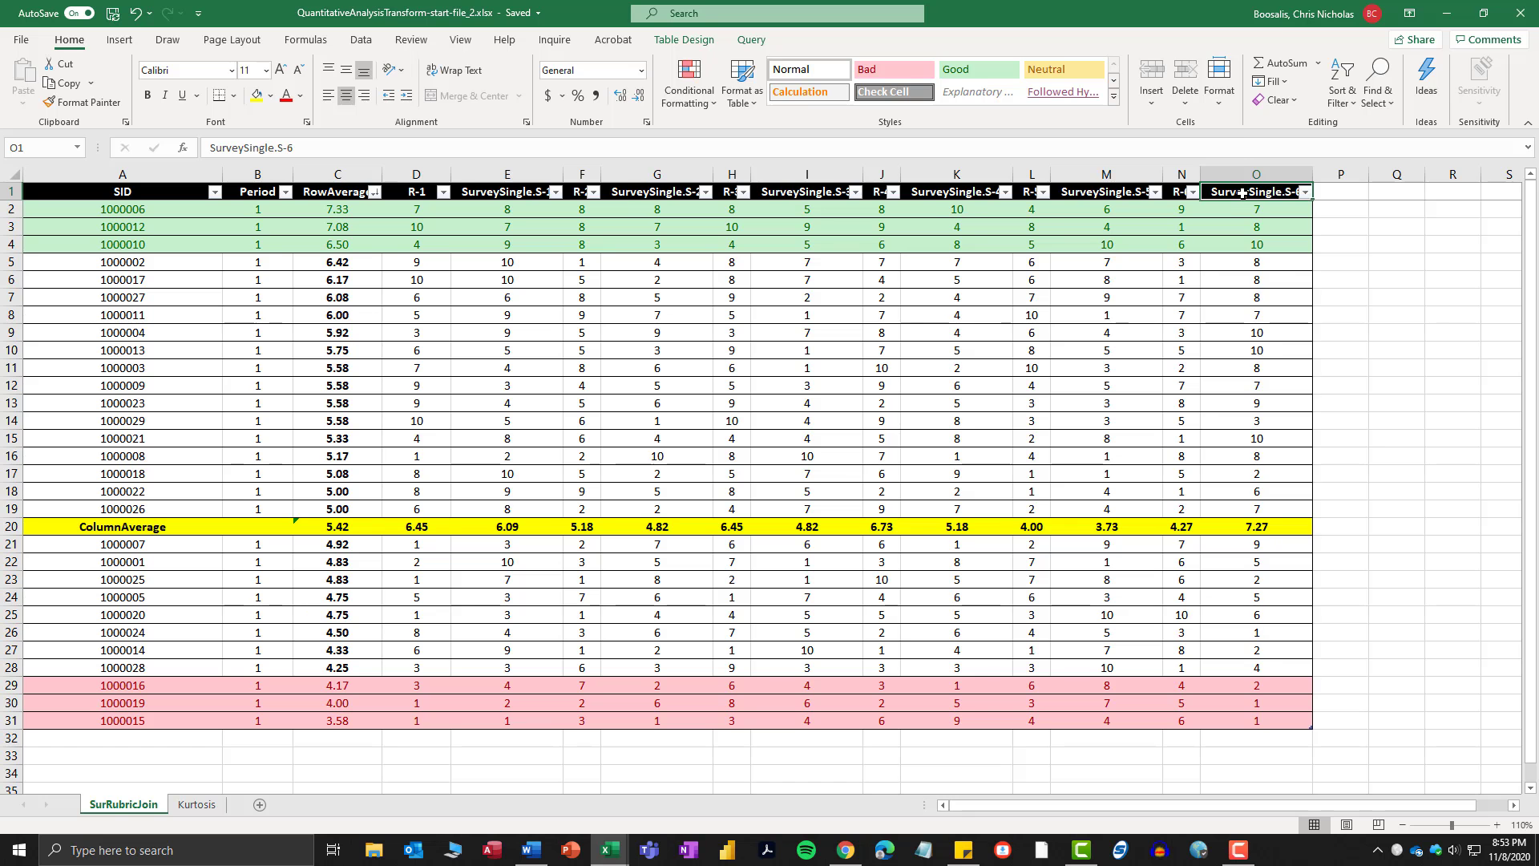
pyautogui.rightClick(1242, 193)
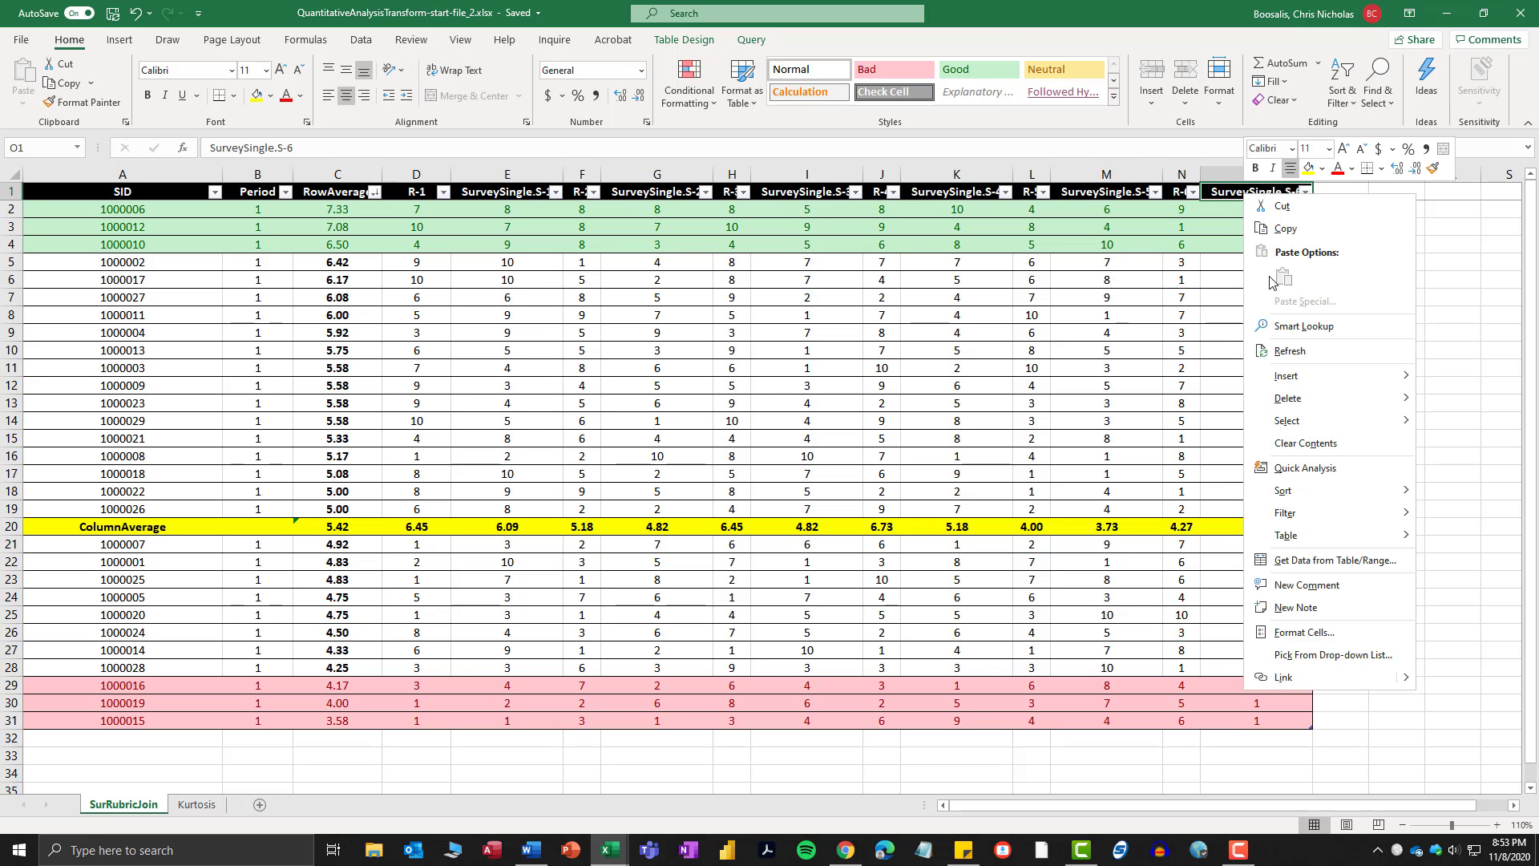
pyautogui.moveTo(1301, 378)
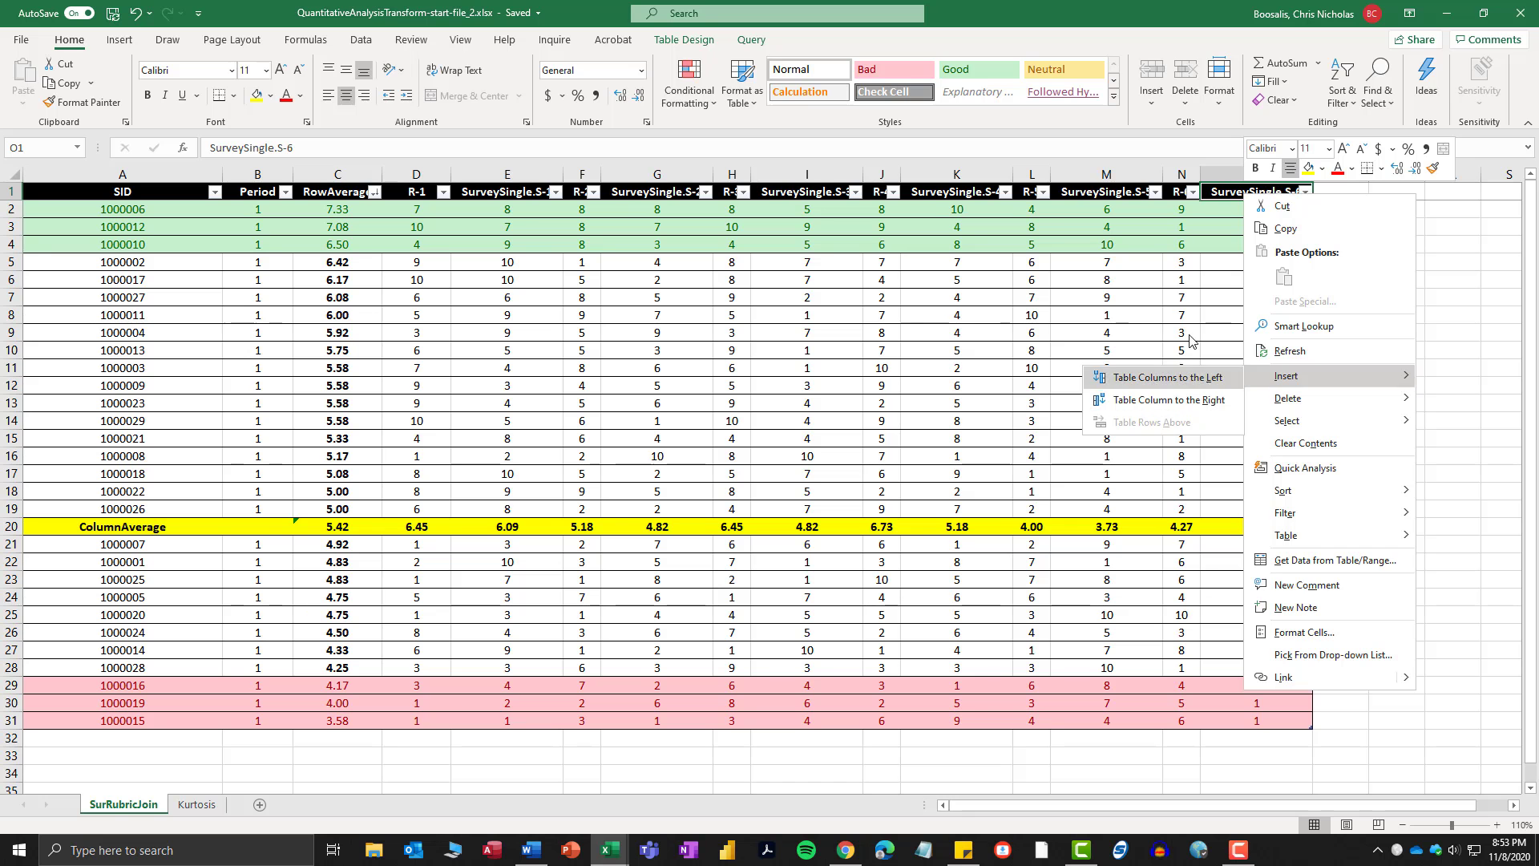
pyautogui.press('Escape')
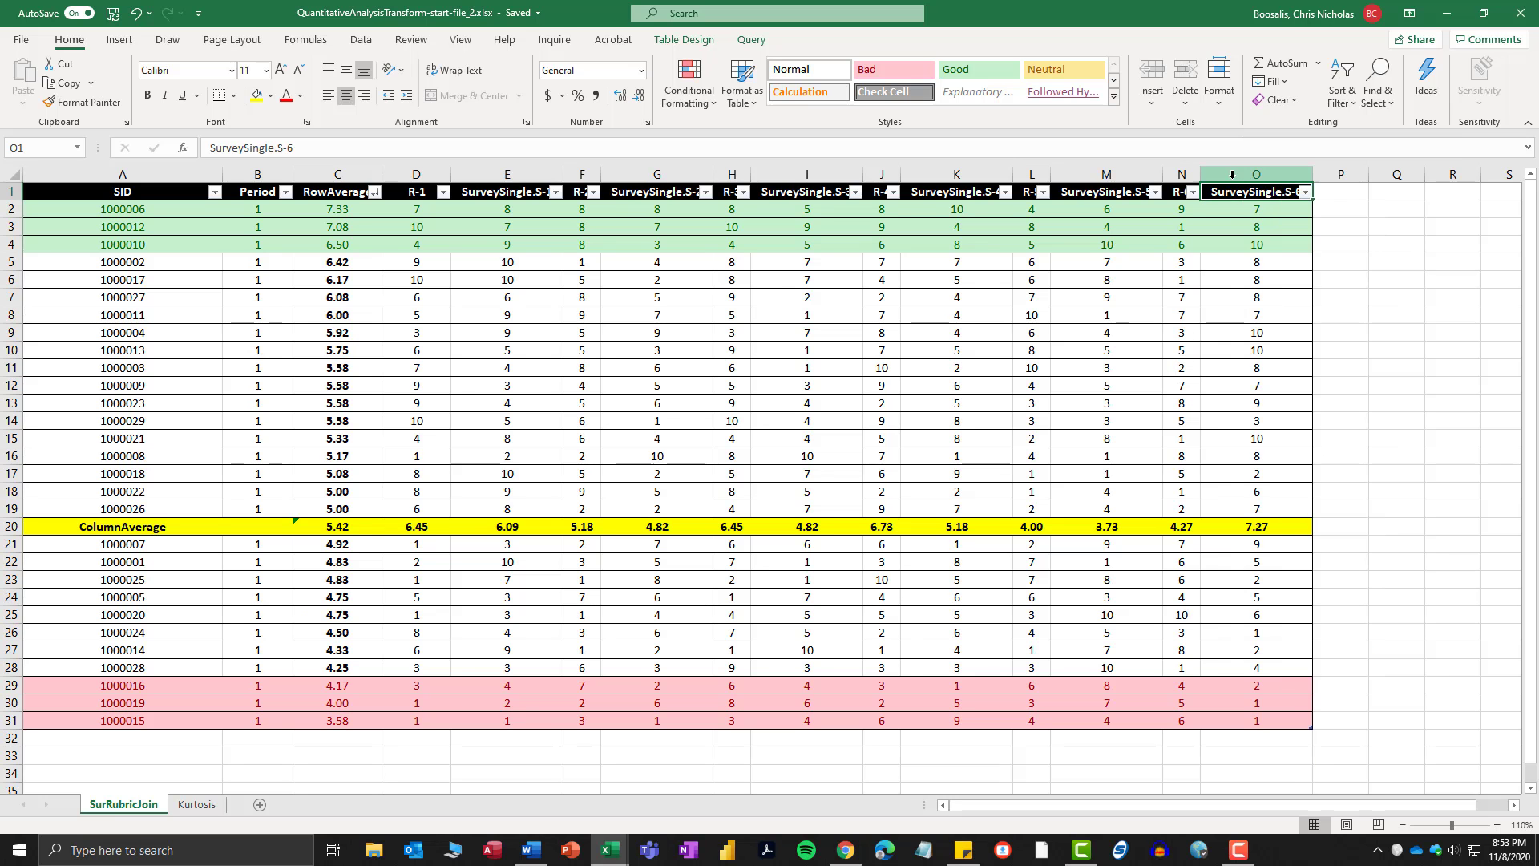
# Try to insert a sheet column before the SurveySingle.S-6 column, and undo the insertion and the column widening.
pyautogui.click(1256, 174)
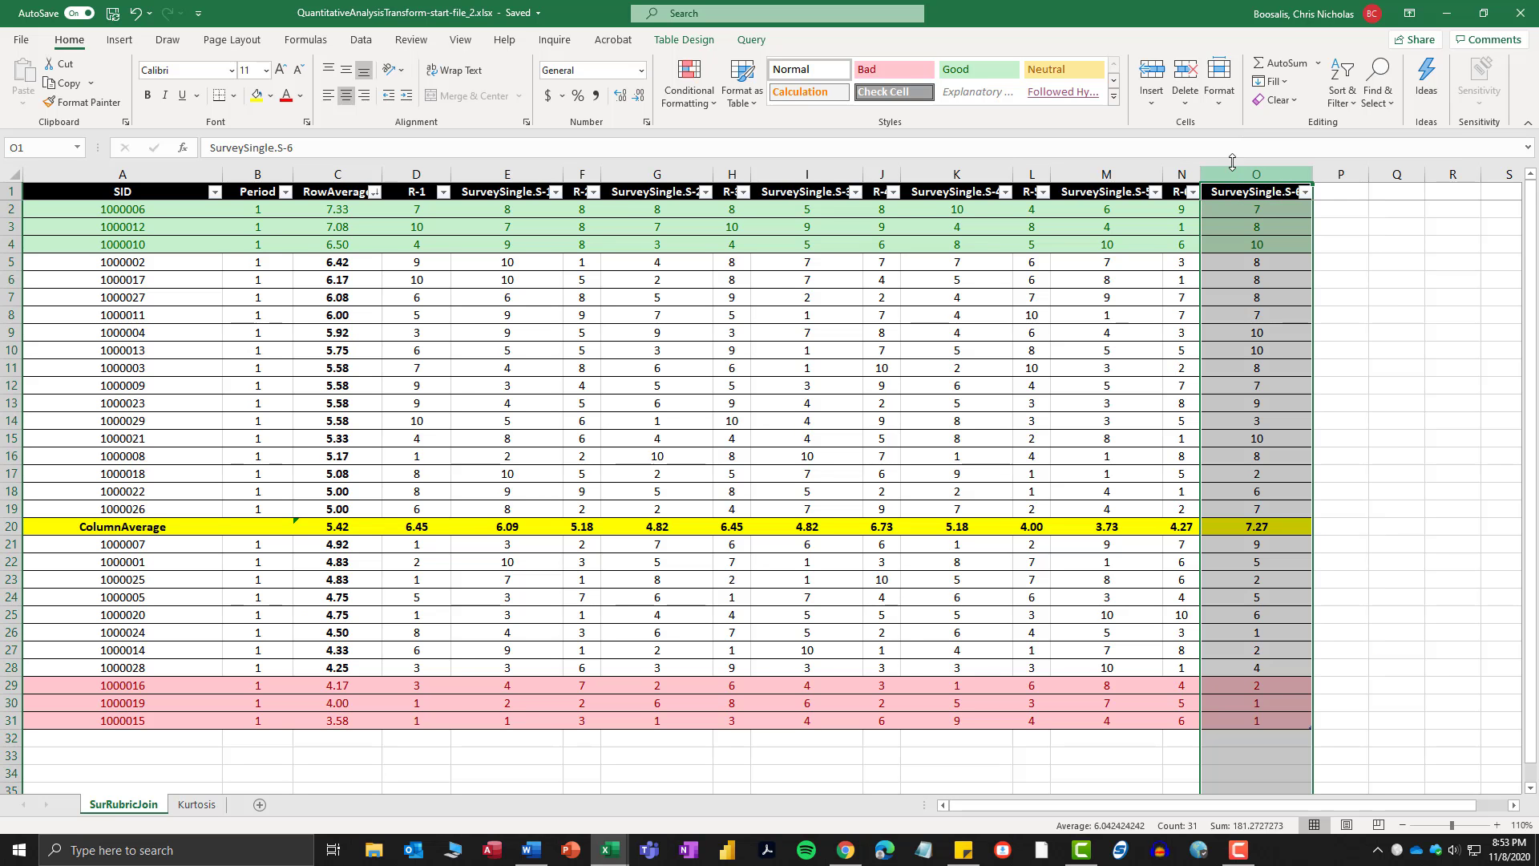
pyautogui.click(1151, 98)
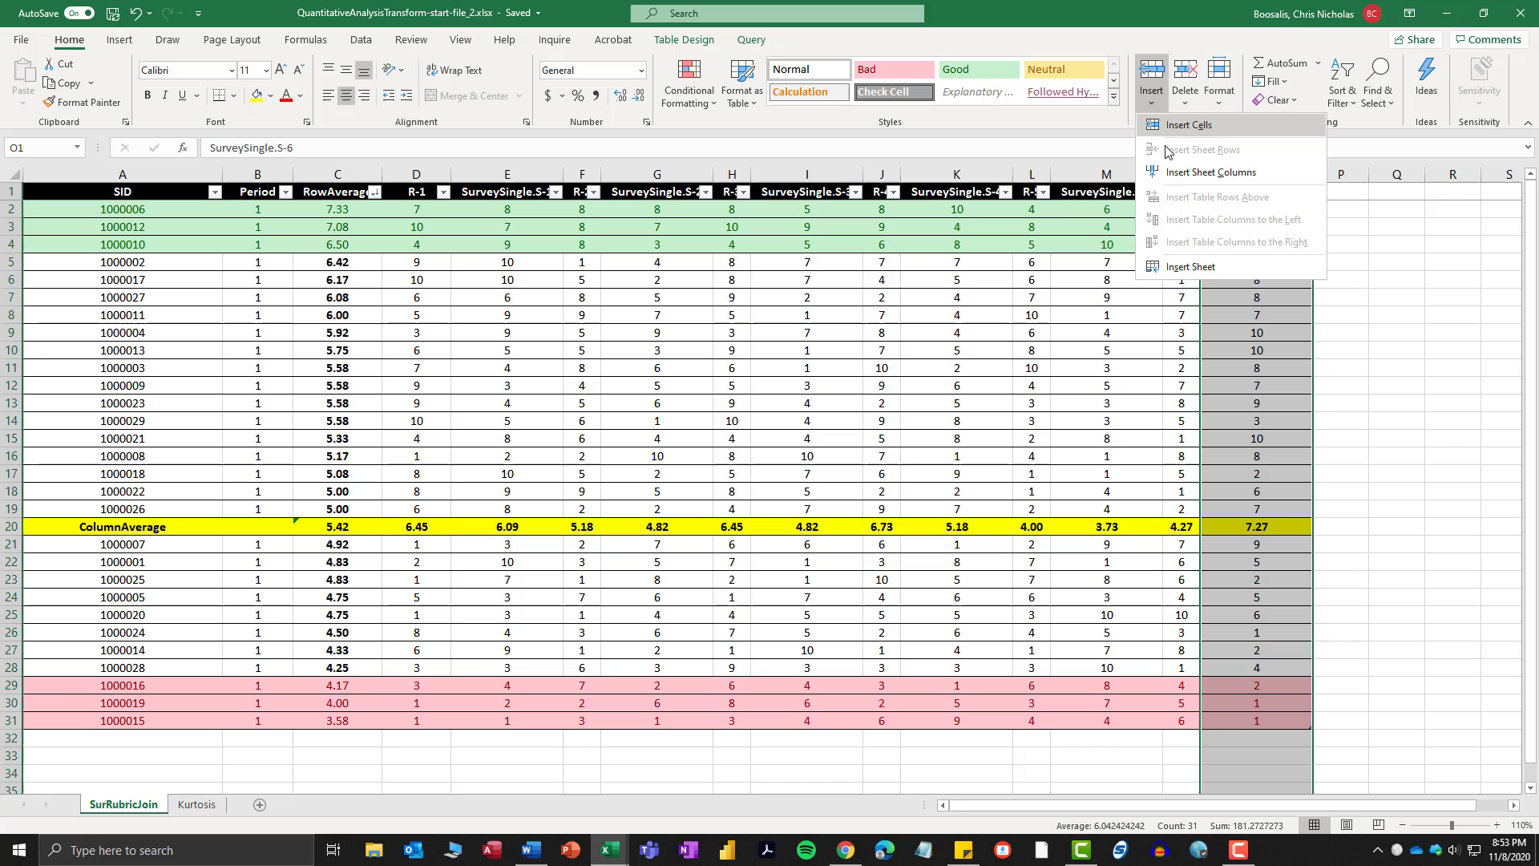
pyautogui.click(1200, 183)
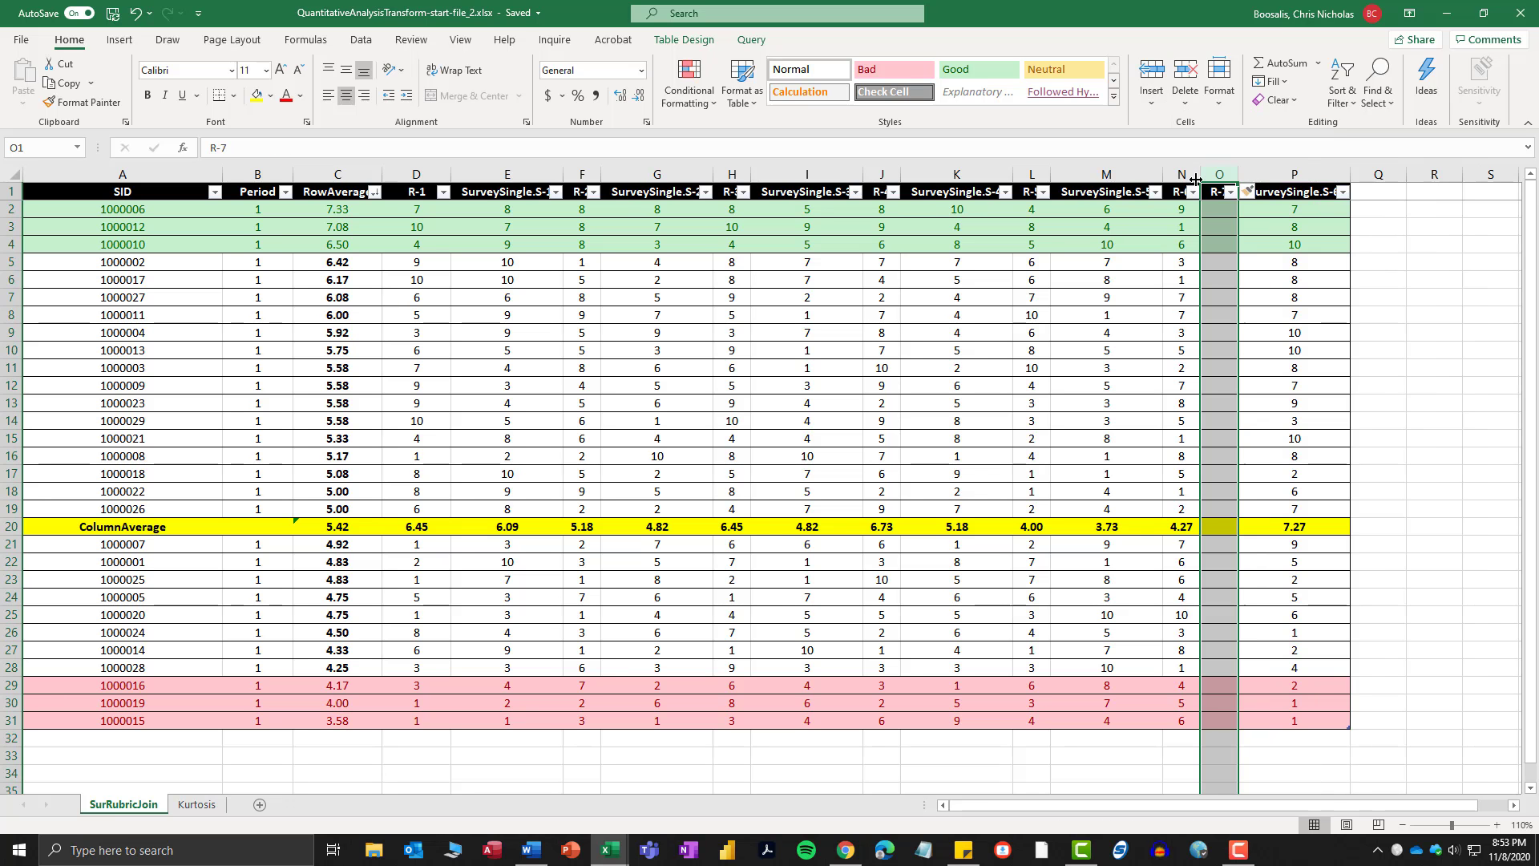
pyautogui.moveTo(1238, 179)
pyautogui.mouseDown()
pyautogui.moveTo(1284, 180)
pyautogui.moveTo(1204, 175)
pyautogui.moveTo(1242, 176)
pyautogui.mouseUp()
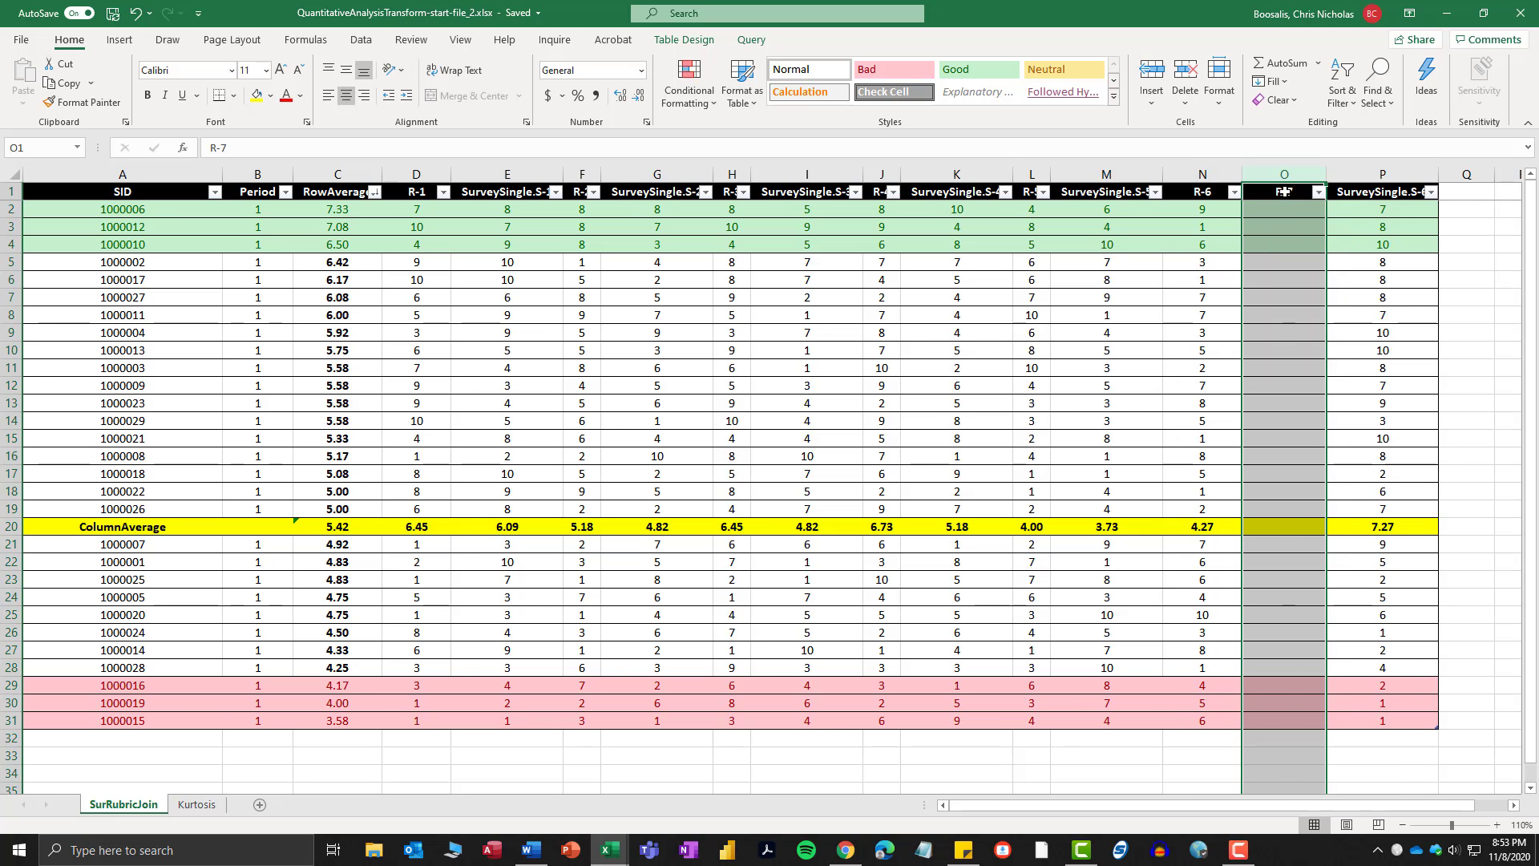
pyautogui.hotkey('ctrl', 'z')
pyautogui.hotkey('ctrl', 'z')
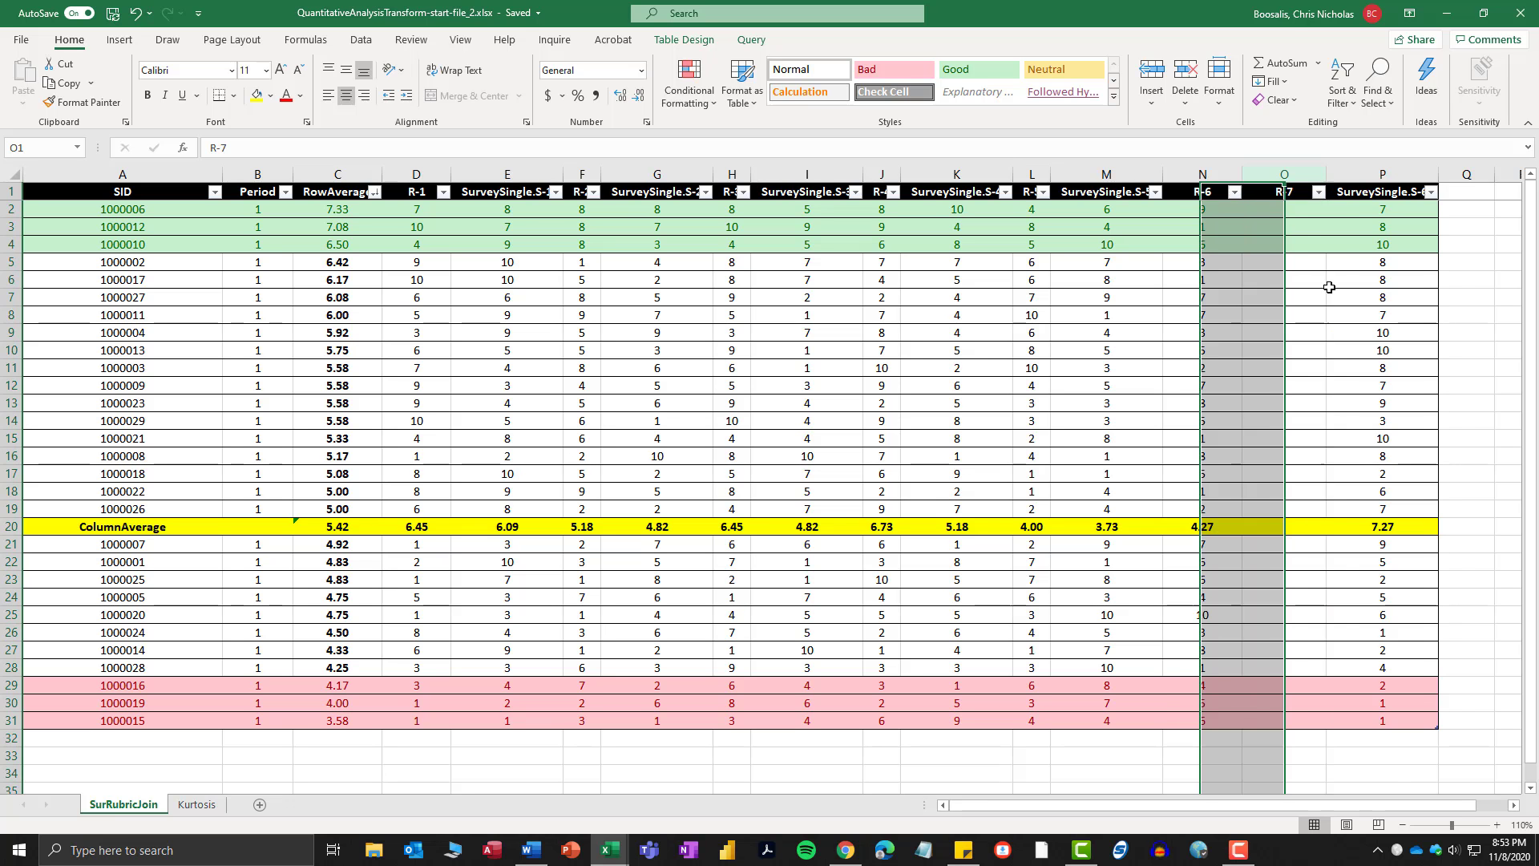
pyautogui.hotkey('ctrl', '-')
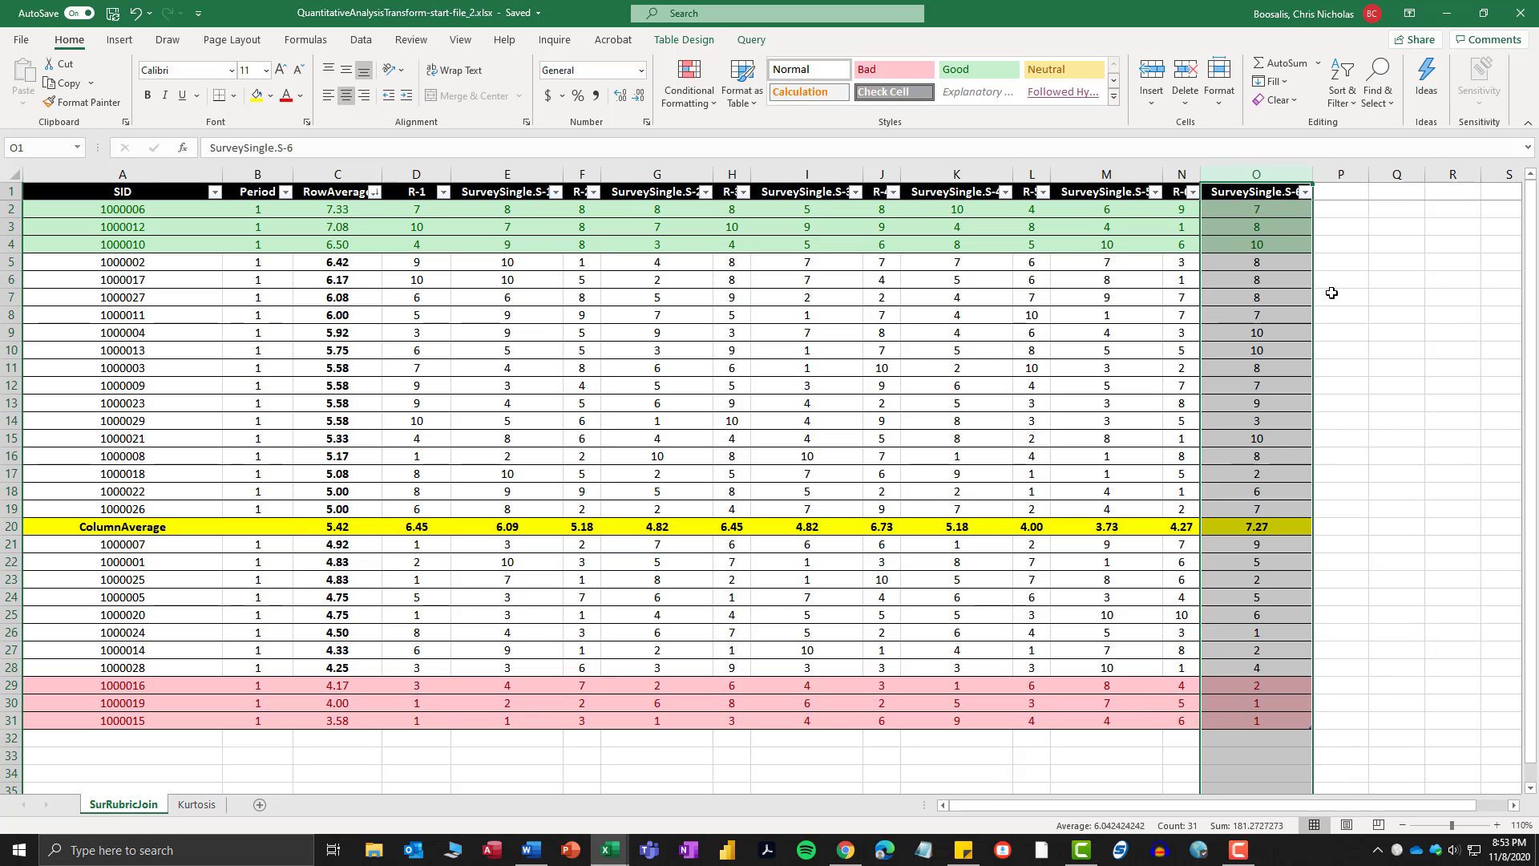
pyautogui.click(1247, 191)
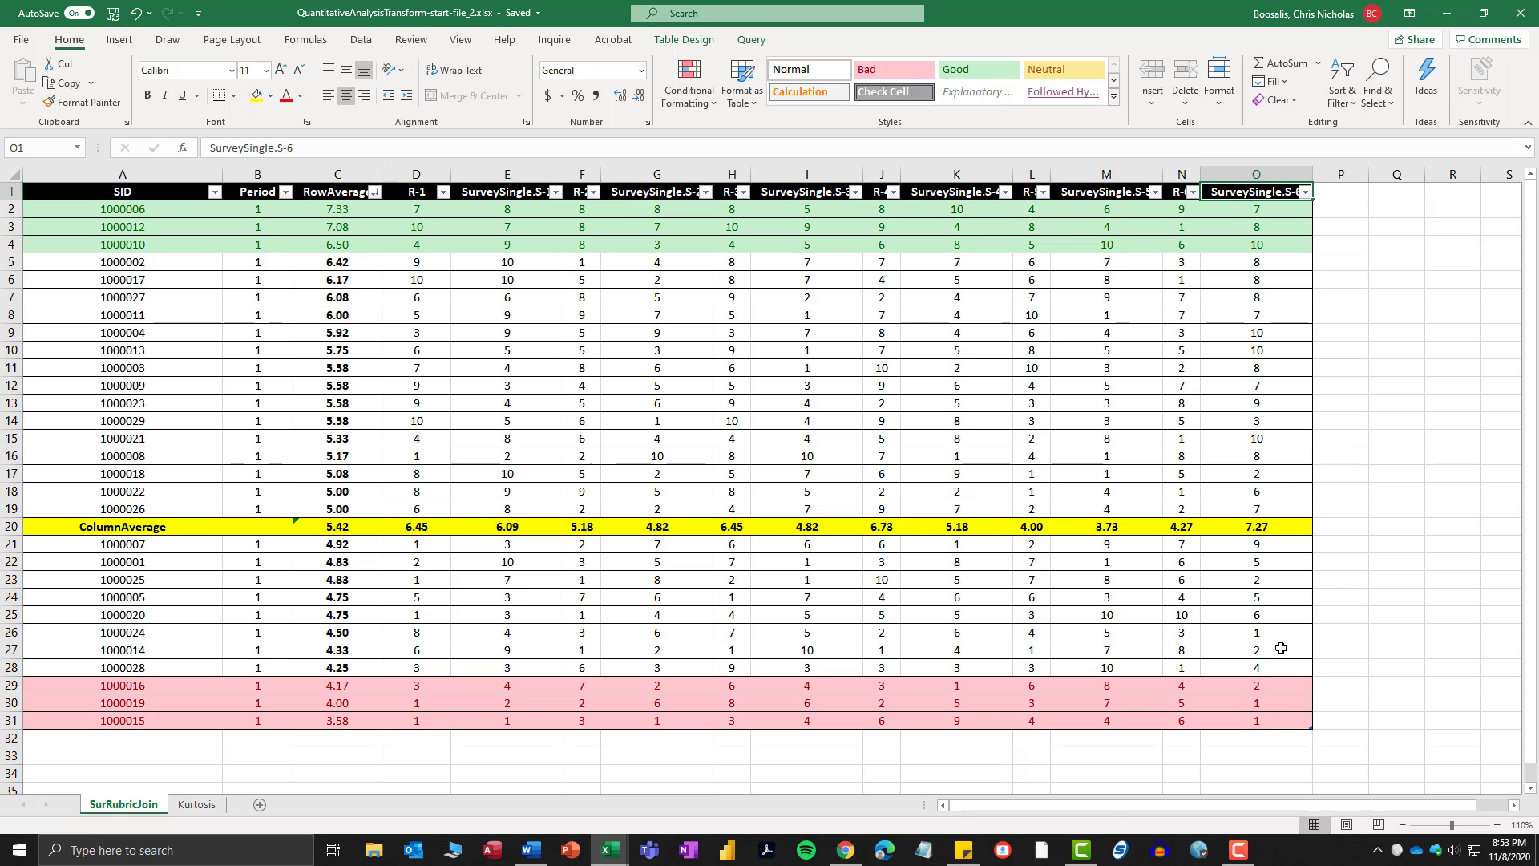
# Insert a table column after the SurveySingle.S-6 column and widen it.
pyautogui.click(1255, 719)
pyautogui.moveTo(1255, 719); pyautogui.dragTo(1234, 195)
pyautogui.rightClick(1235, 197)
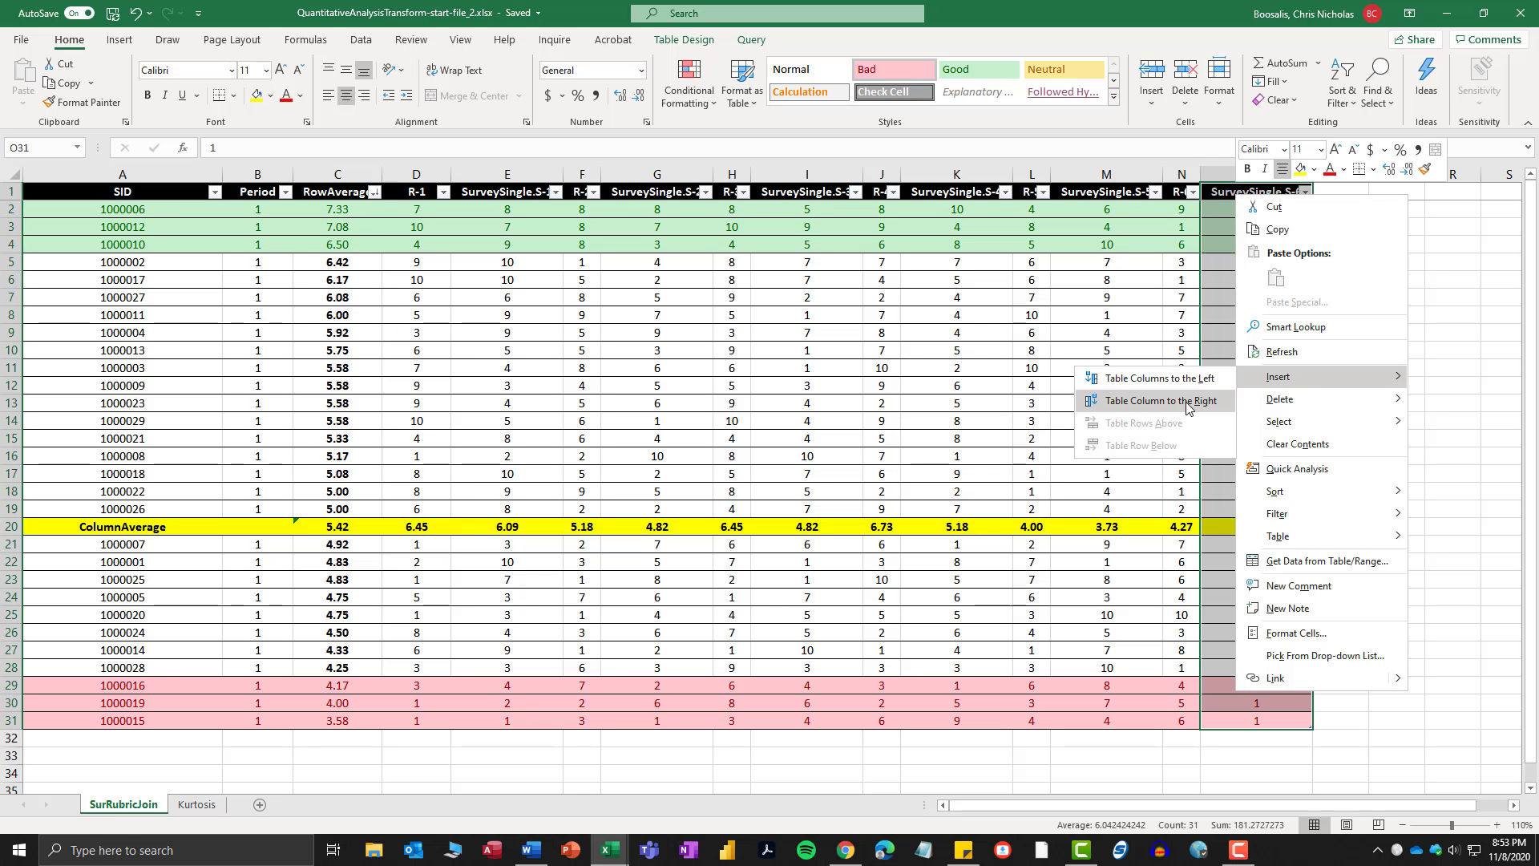
pyautogui.click(1180, 401)
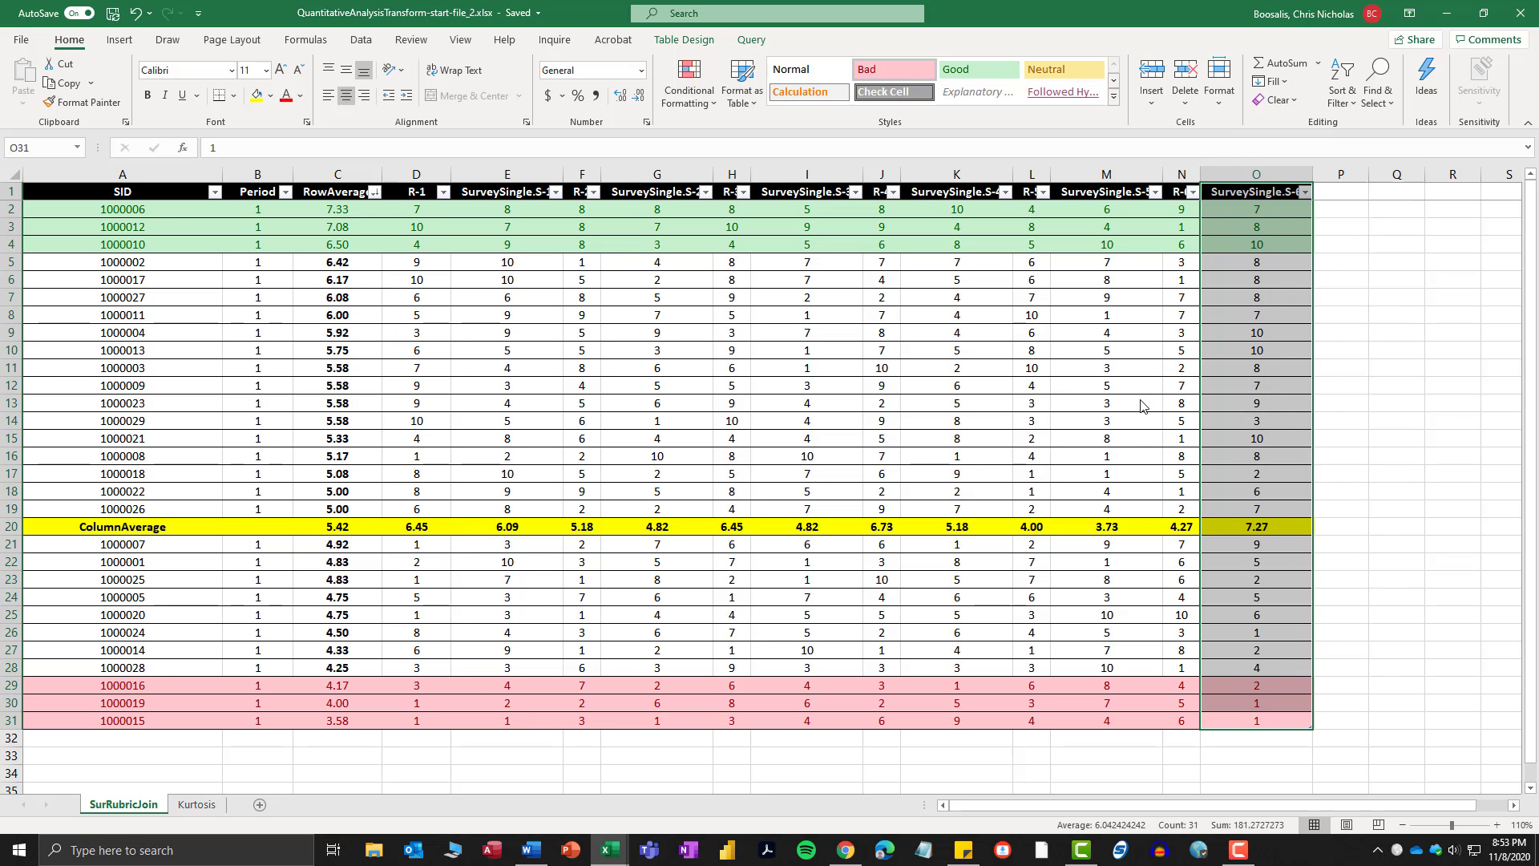
pyautogui.moveTo(1372, 176); pyautogui.dragTo(1435, 176)
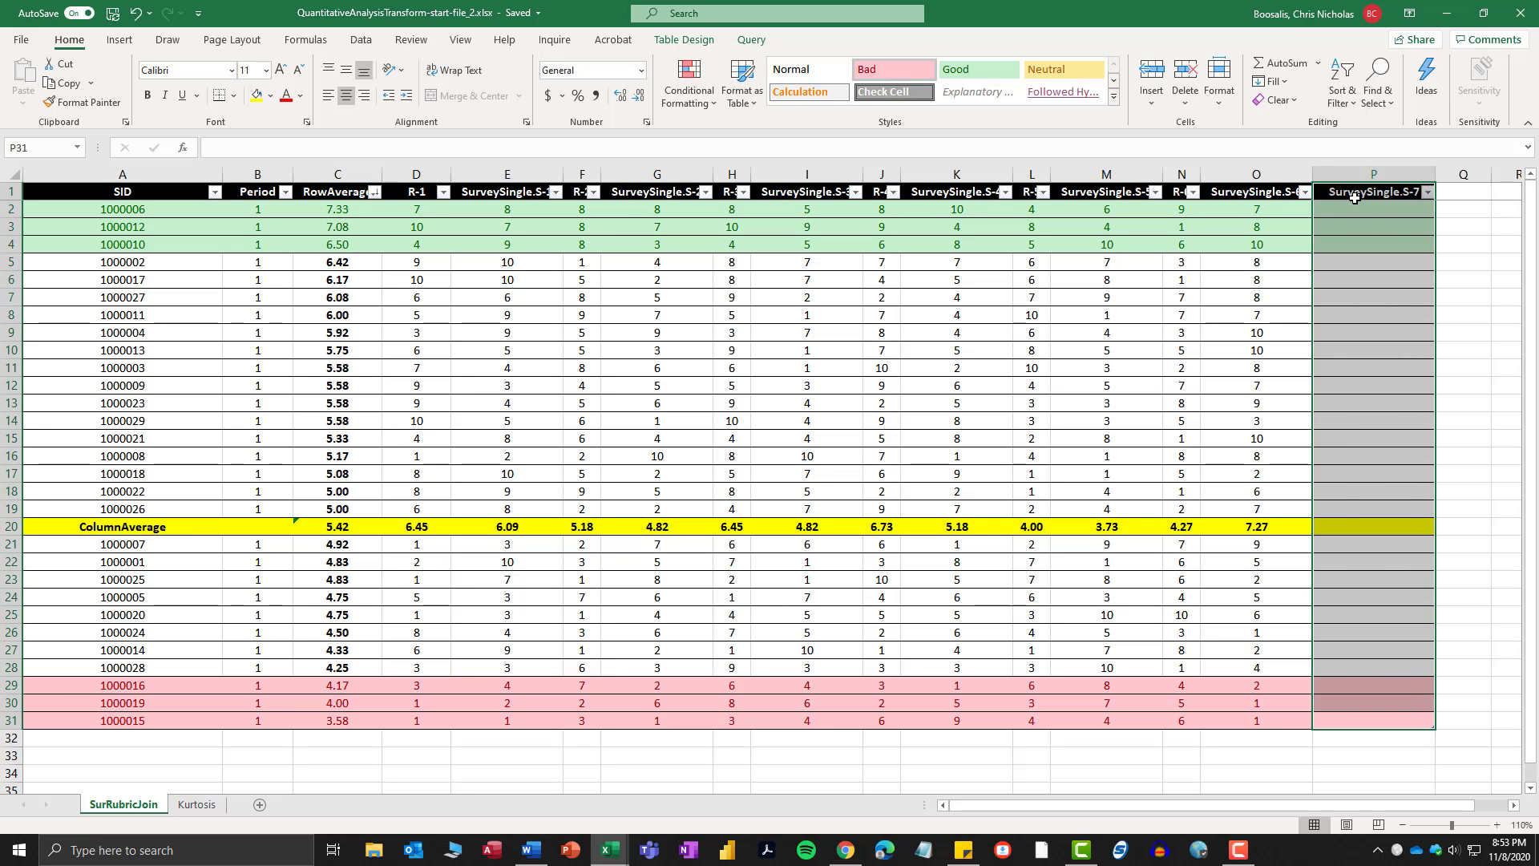
# Rename the new table column's header in P1 to Sparklines.
pyautogui.click(1360, 193)
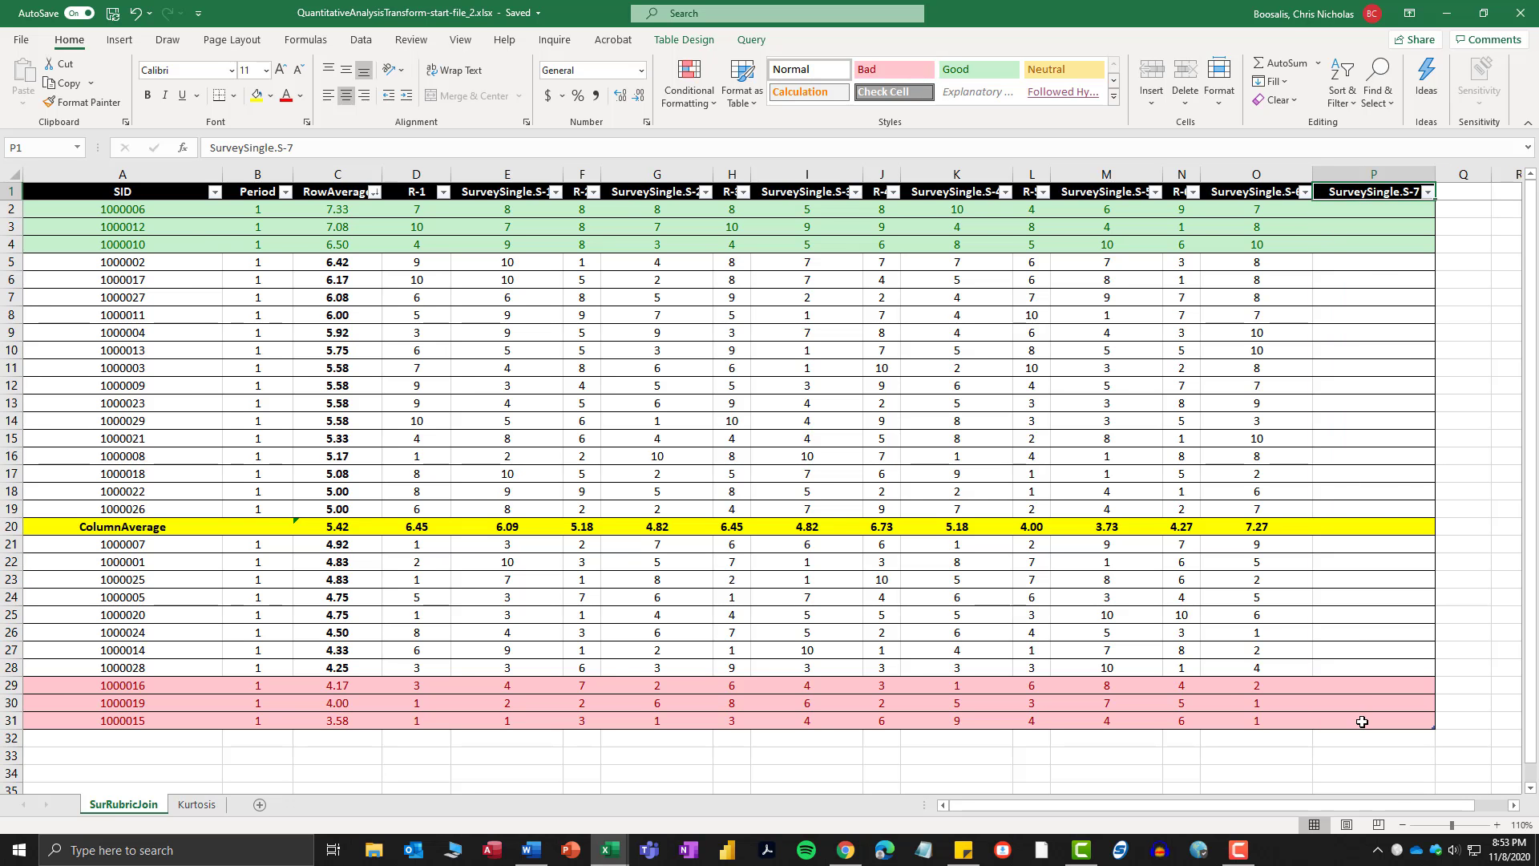
pyautogui.rightClick(1347, 193)
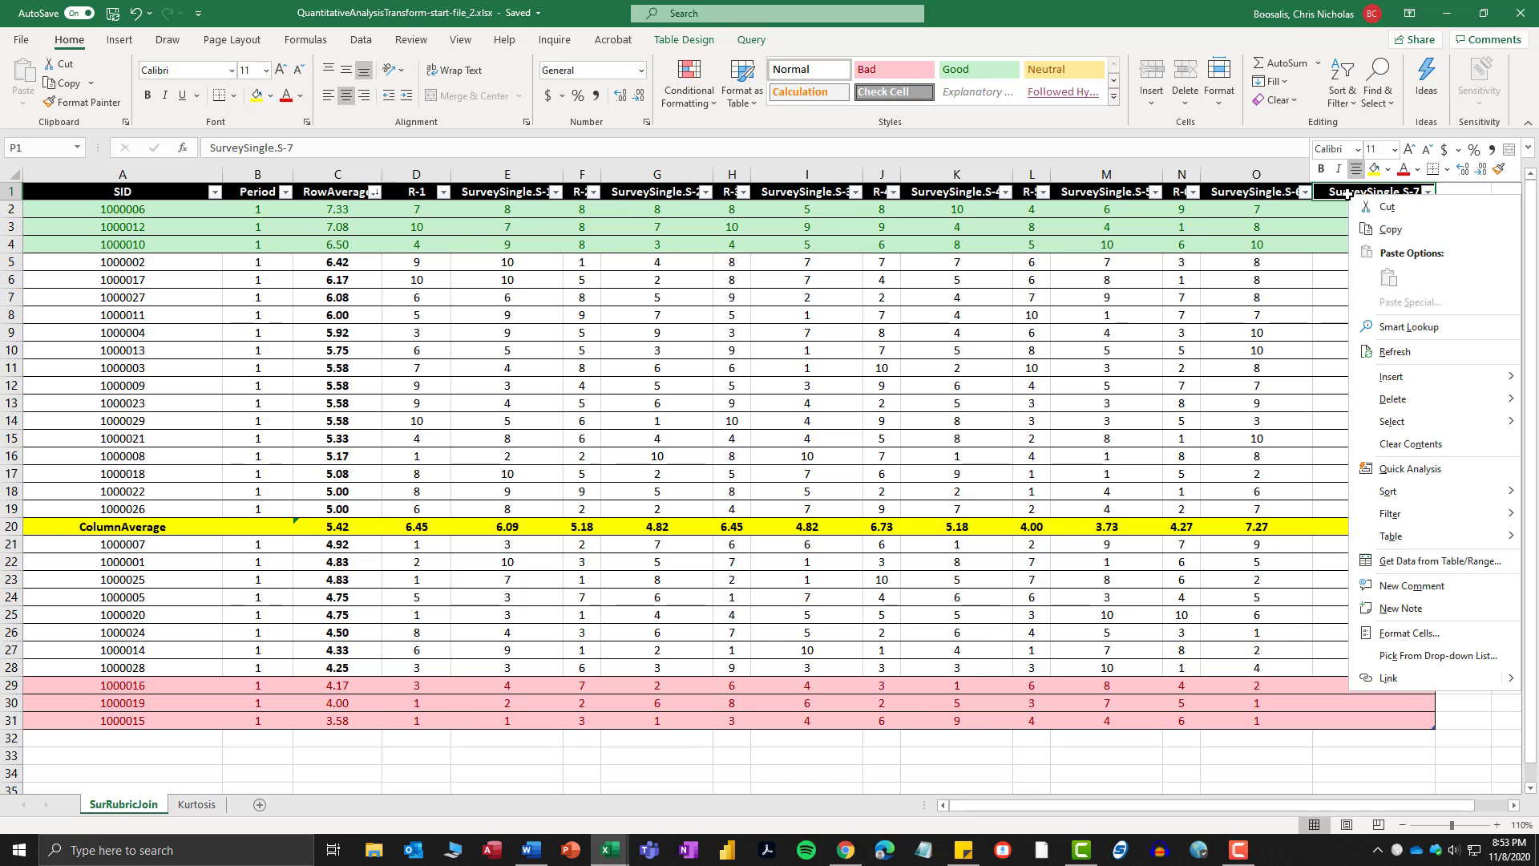
pyautogui.click(1512, 806)
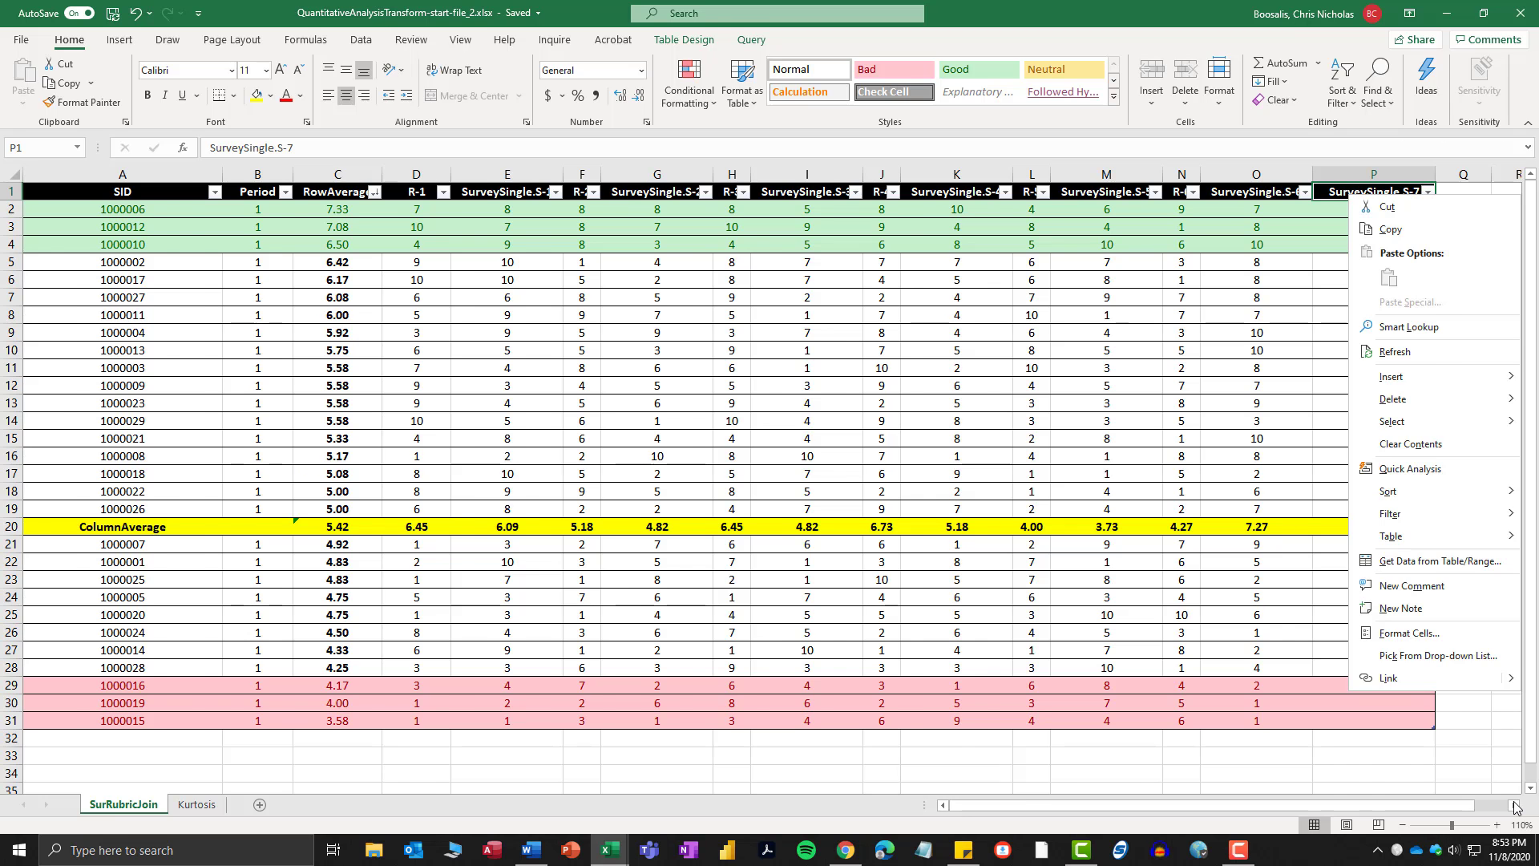
pyautogui.click(1512, 805)
pyautogui.click(1511, 806)
pyautogui.click(1512, 805)
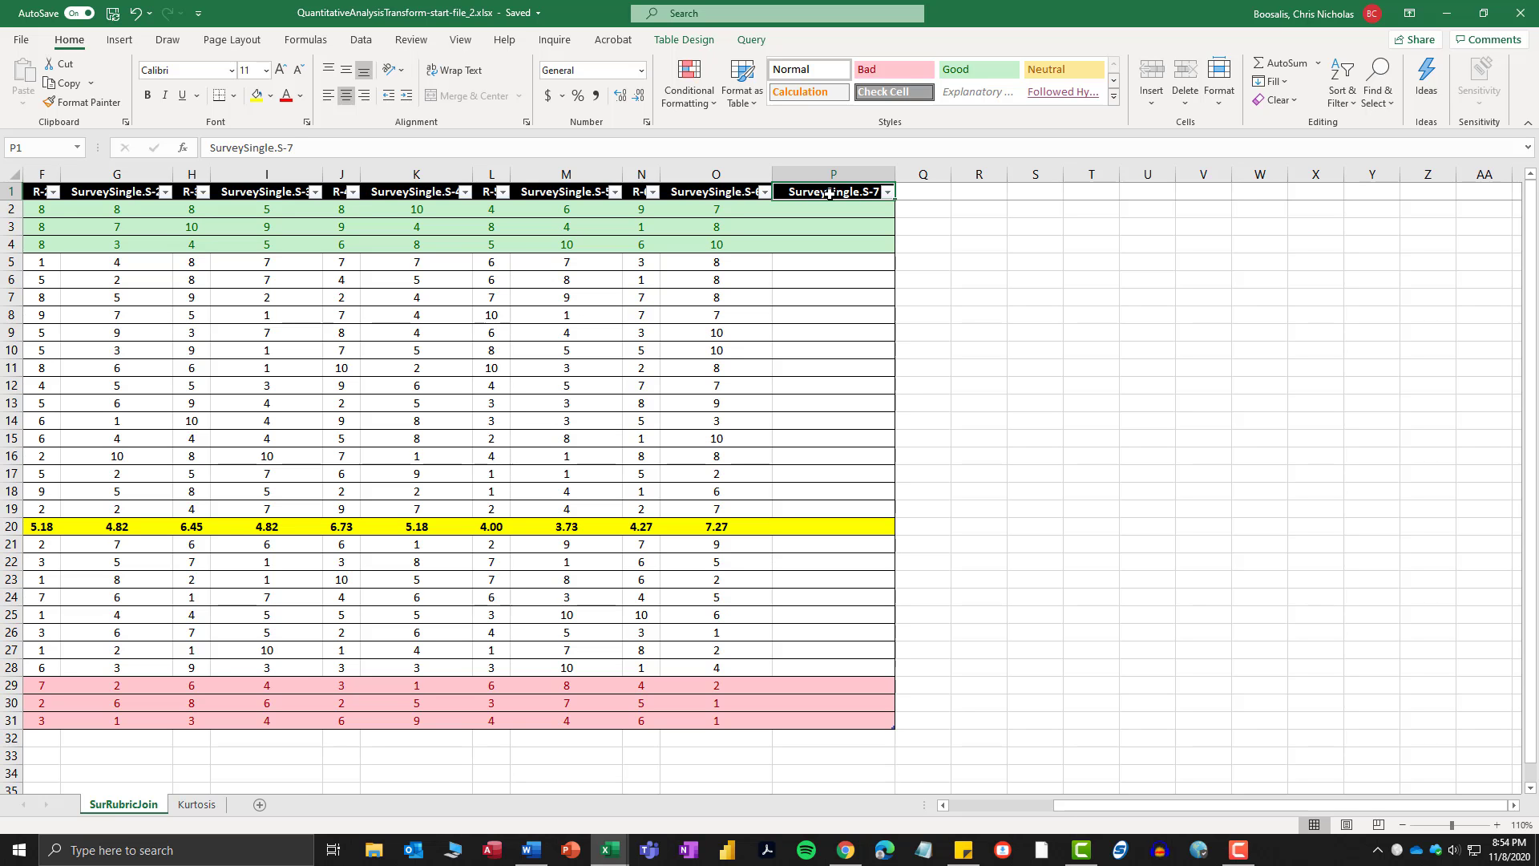
pyautogui.moveTo(321, 152); pyautogui.dragTo(207, 148)
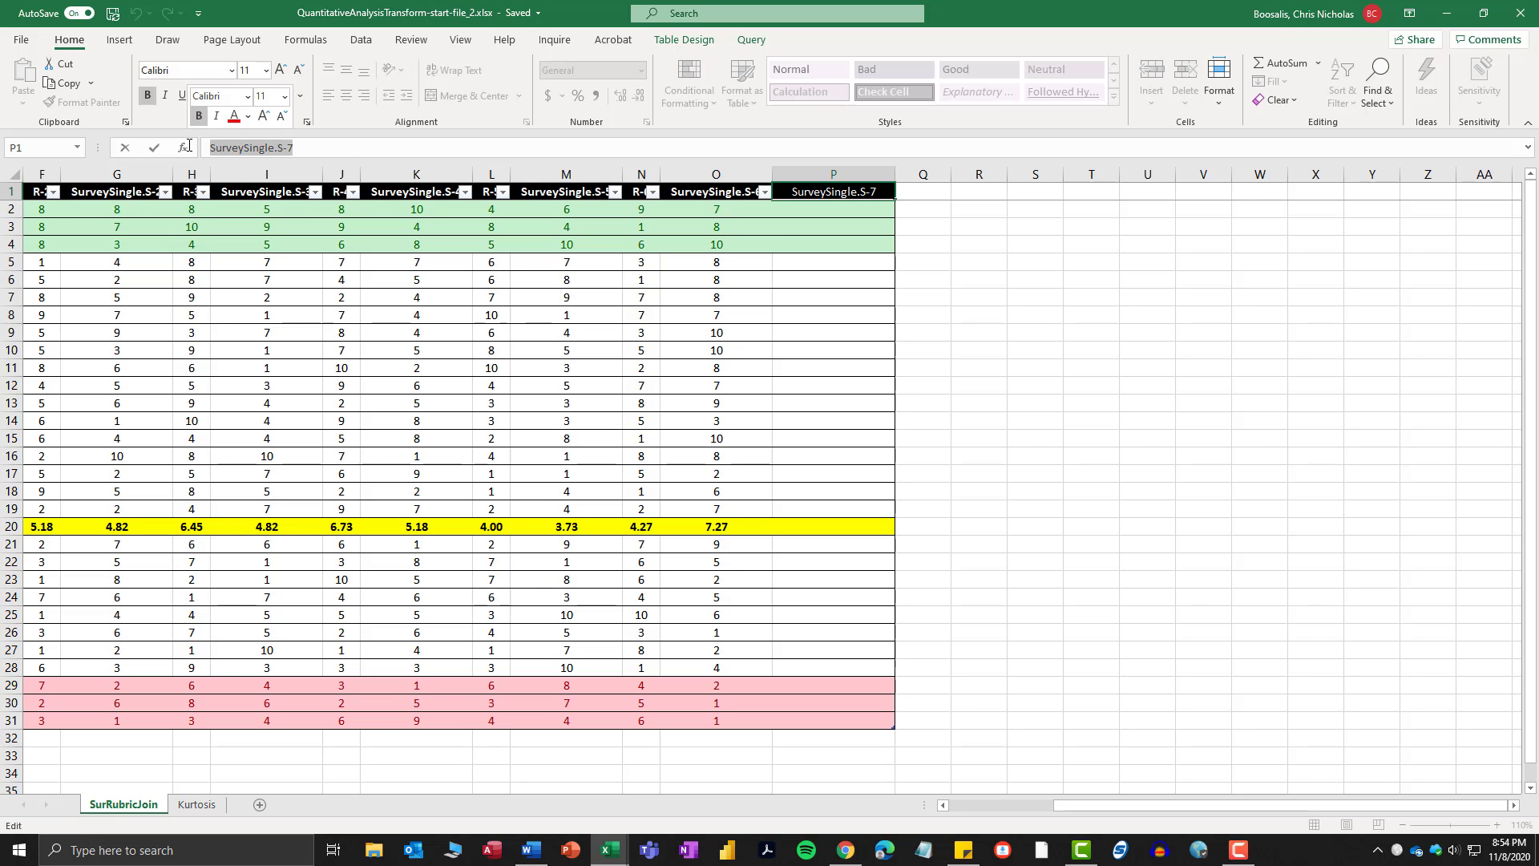
pyautogui.write('S')
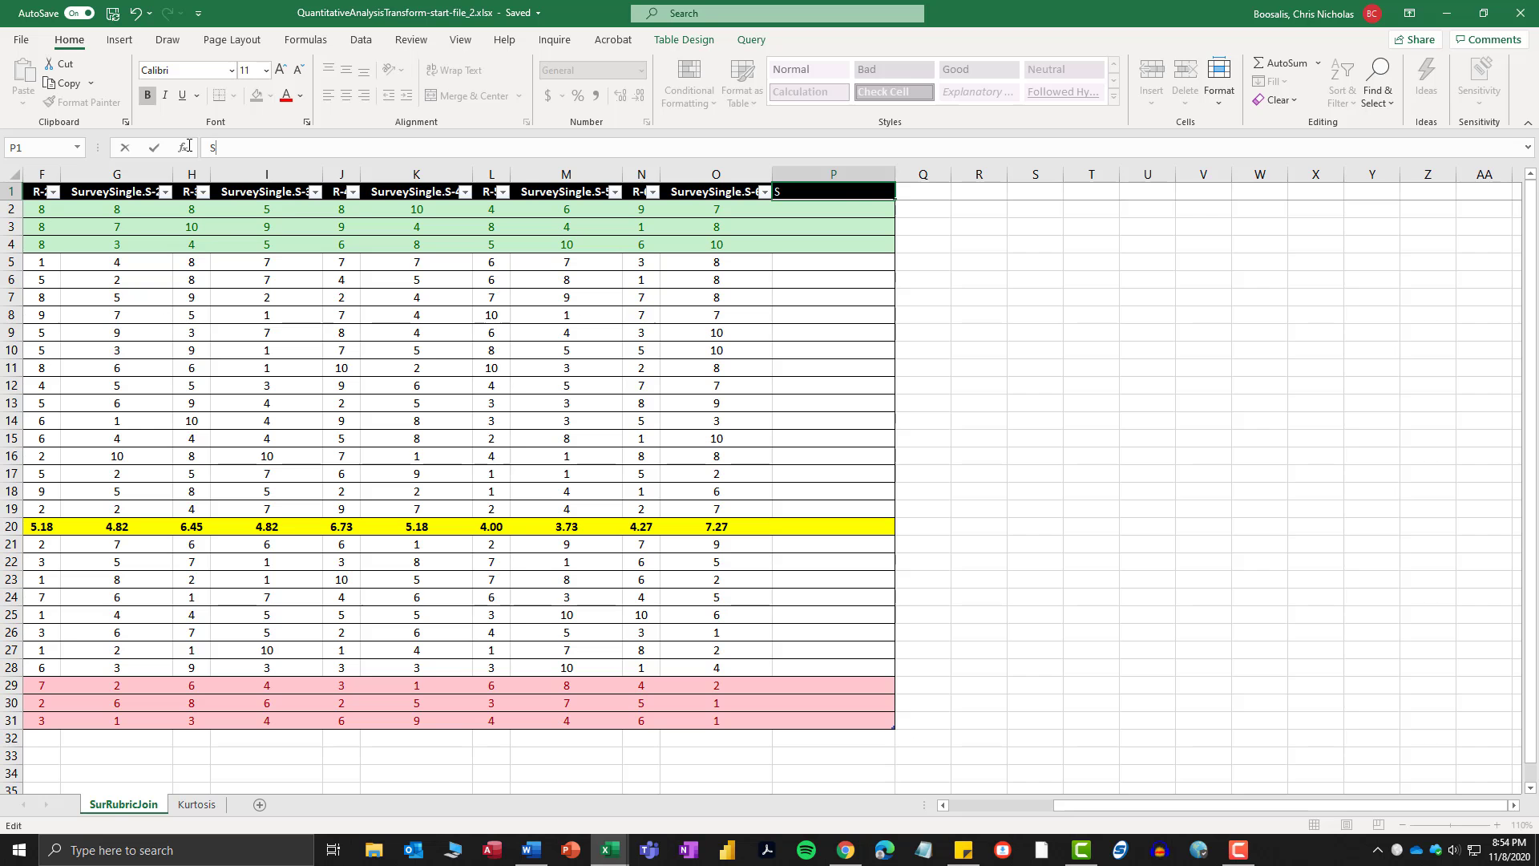
pyautogui.write('parklines')
pyautogui.moveTo(1078, 684); pyautogui.dragTo(1075, 670)
pyautogui.click(838, 193)
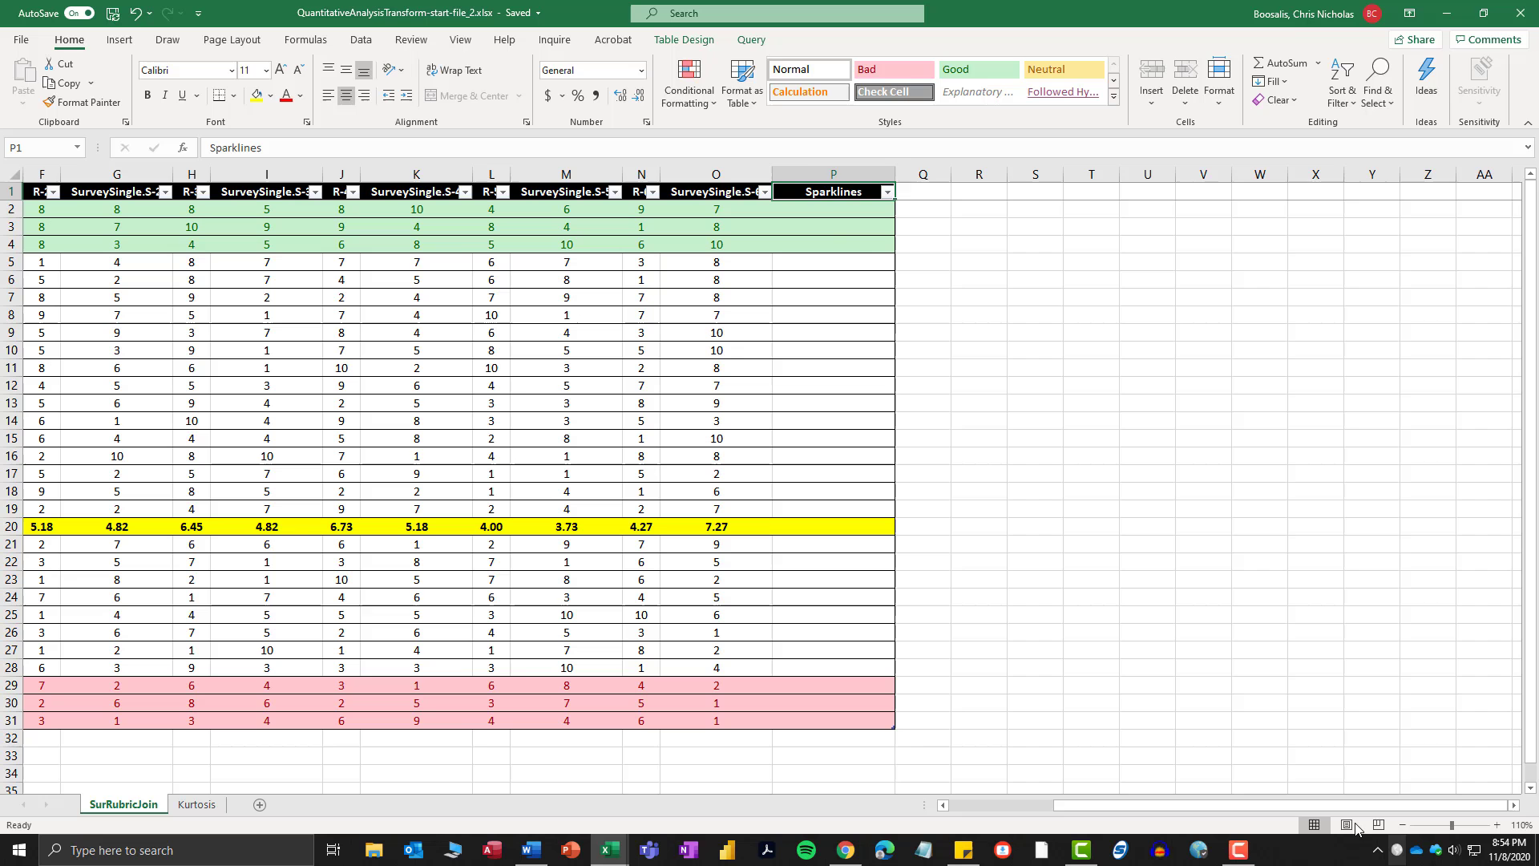
# Create a line sparkline in P2 from the first student's scores, using the data range D2:O2.
pyautogui.click(831, 208)
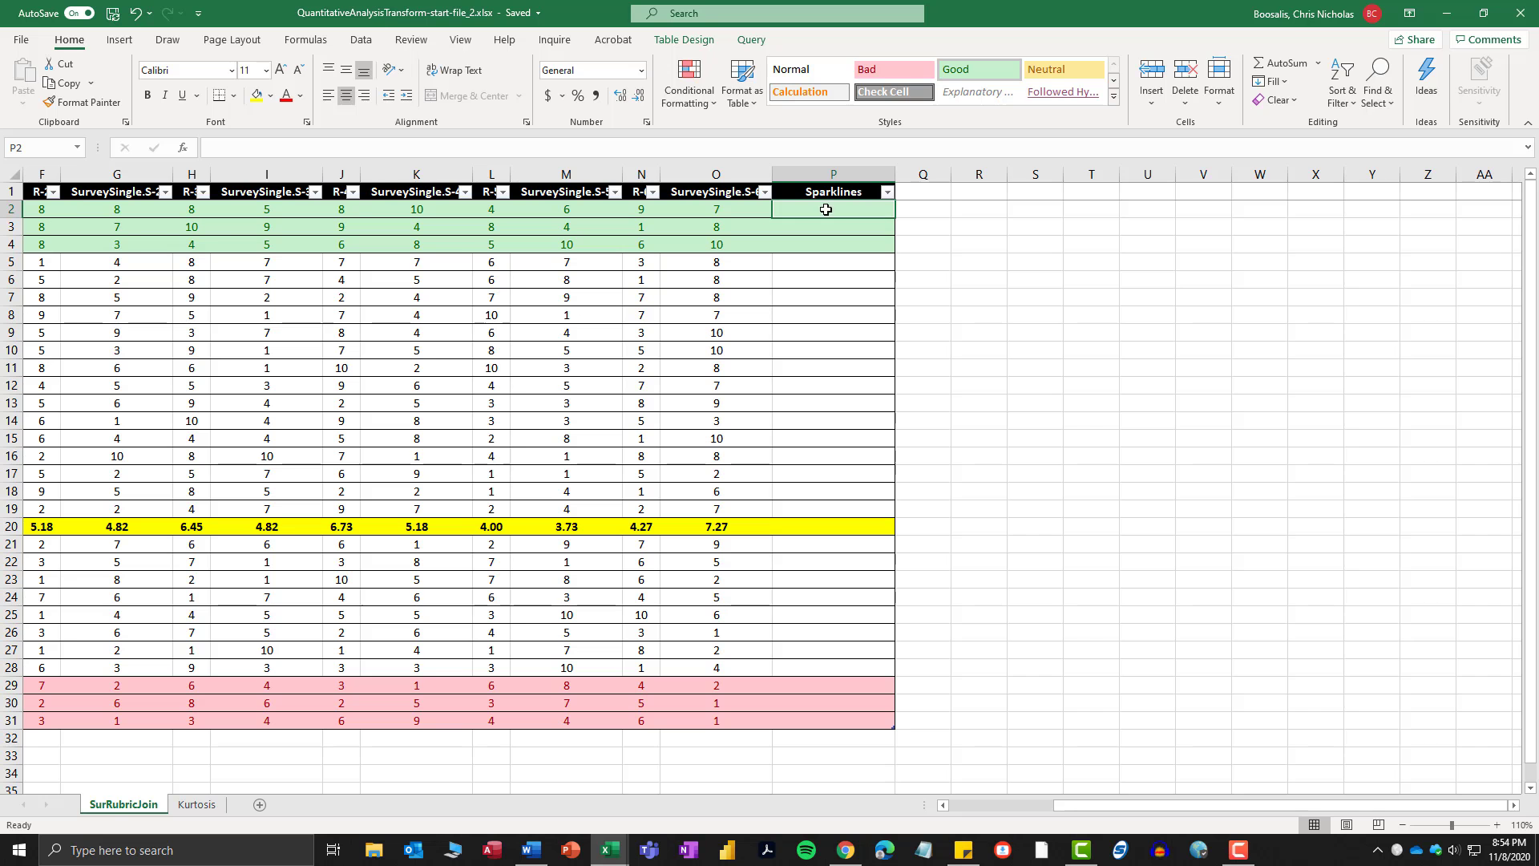
pyautogui.click(119, 40)
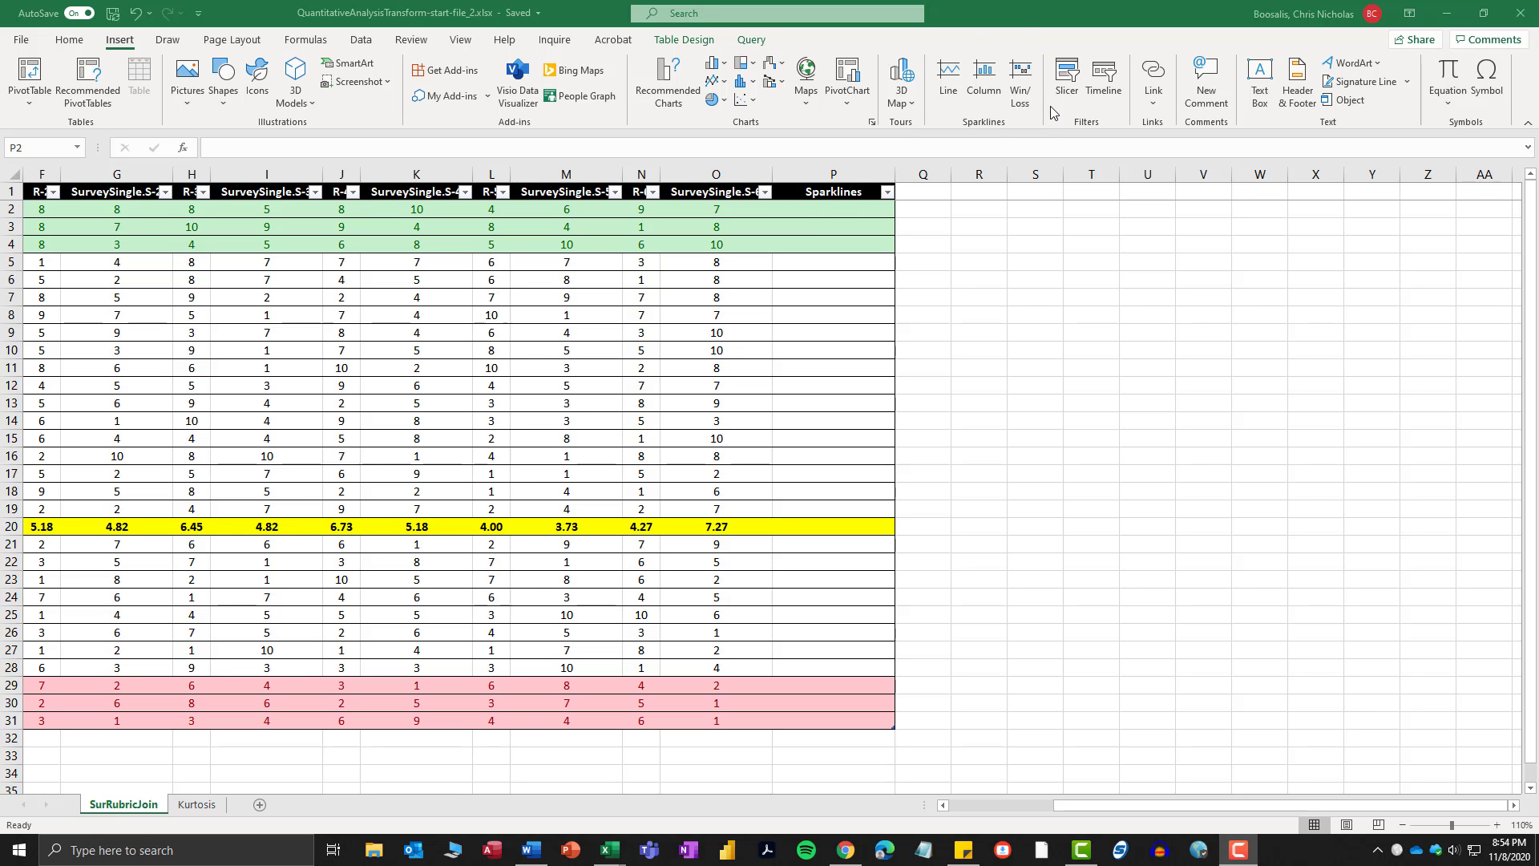
pyautogui.click(834, 213)
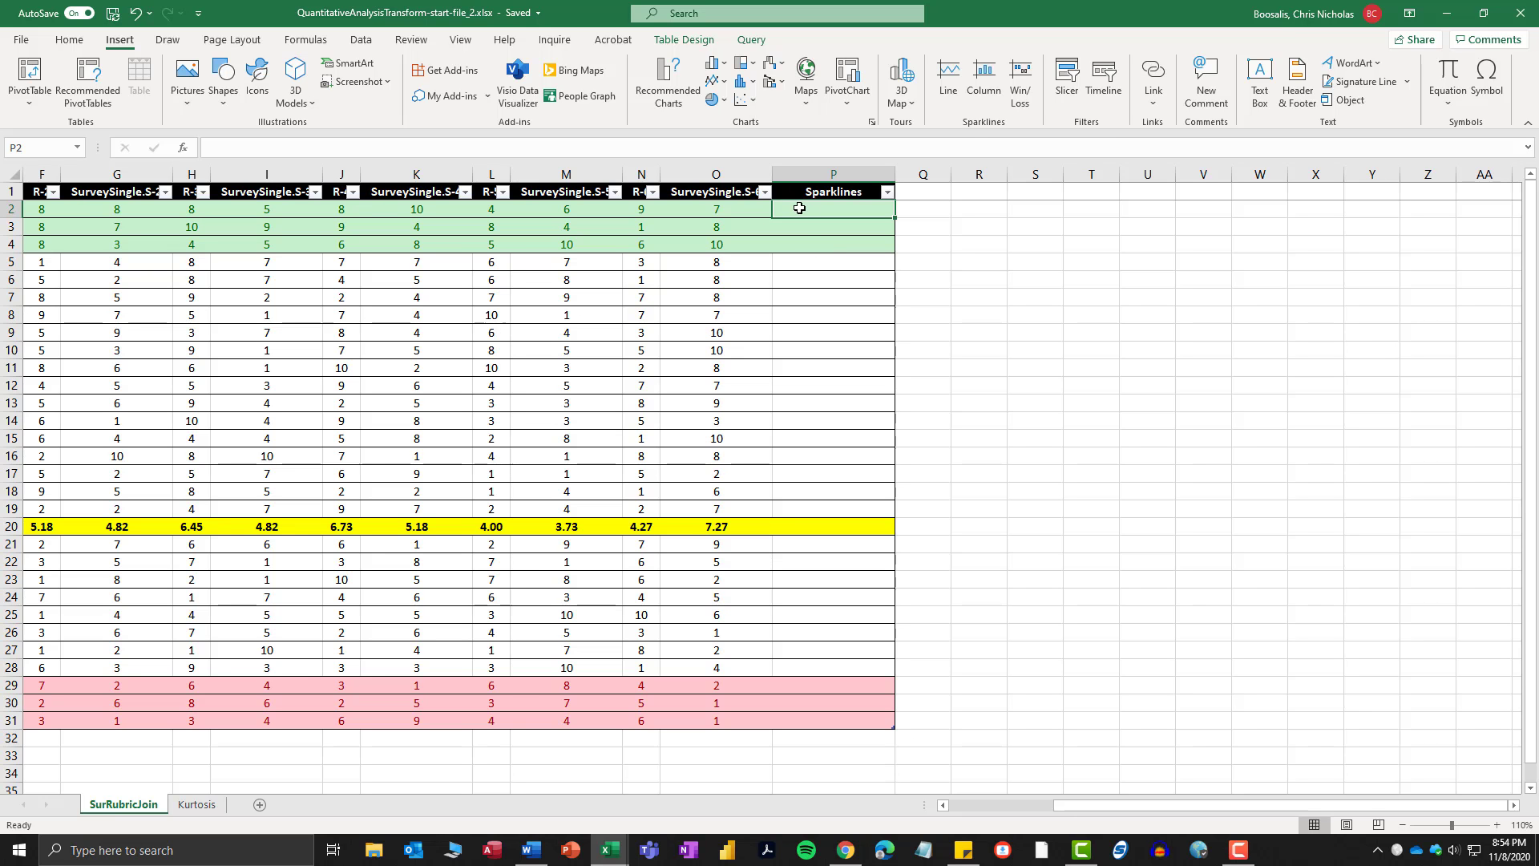
pyautogui.click(945, 80)
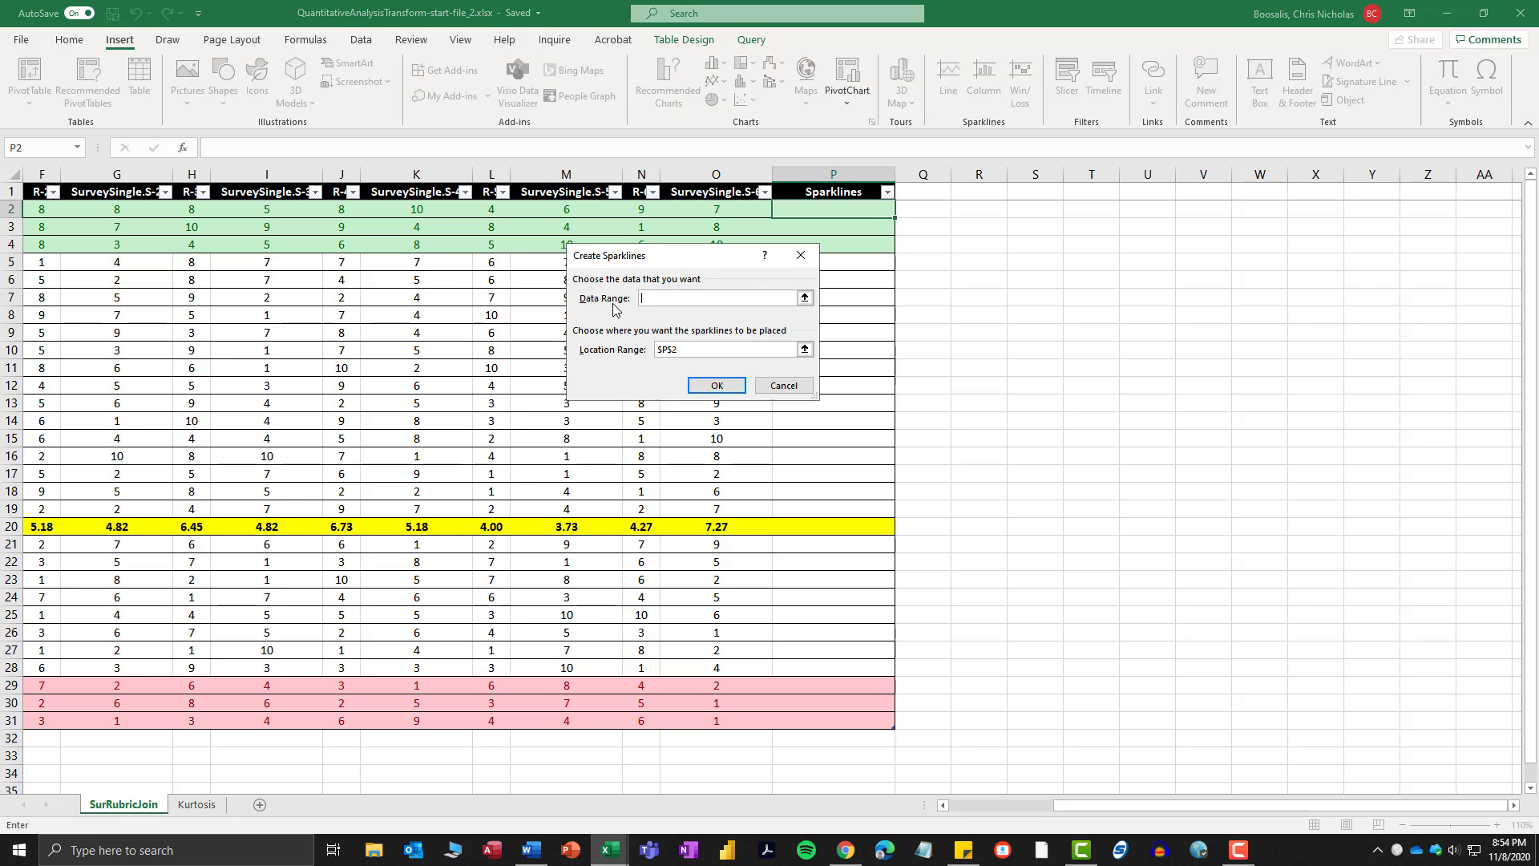
pyautogui.click(805, 299)
pyautogui.moveTo(726, 208); pyautogui.dragTo(427, 211)
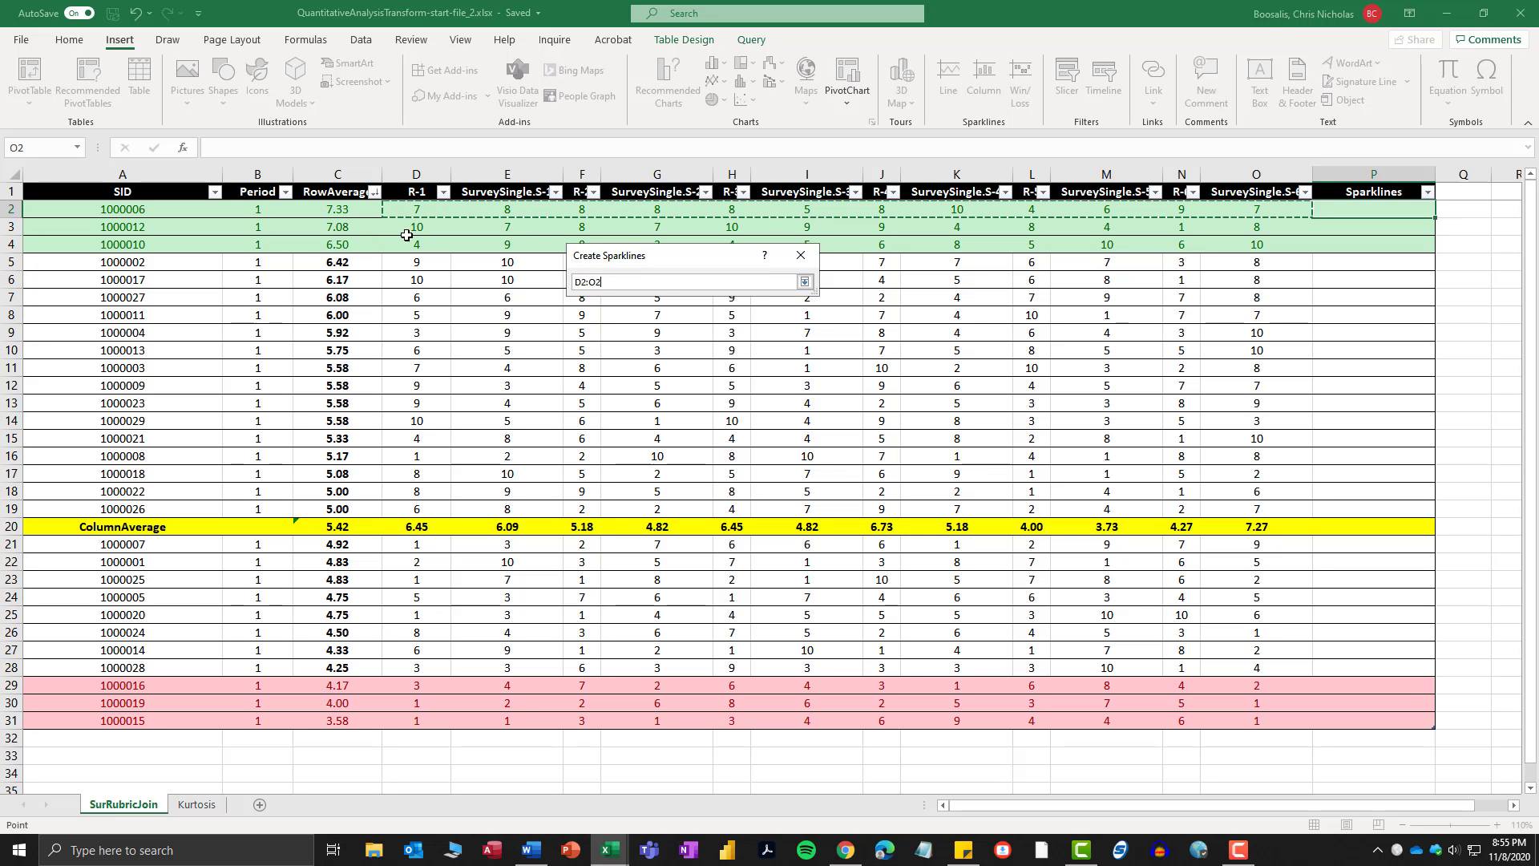
pyautogui.click(804, 282)
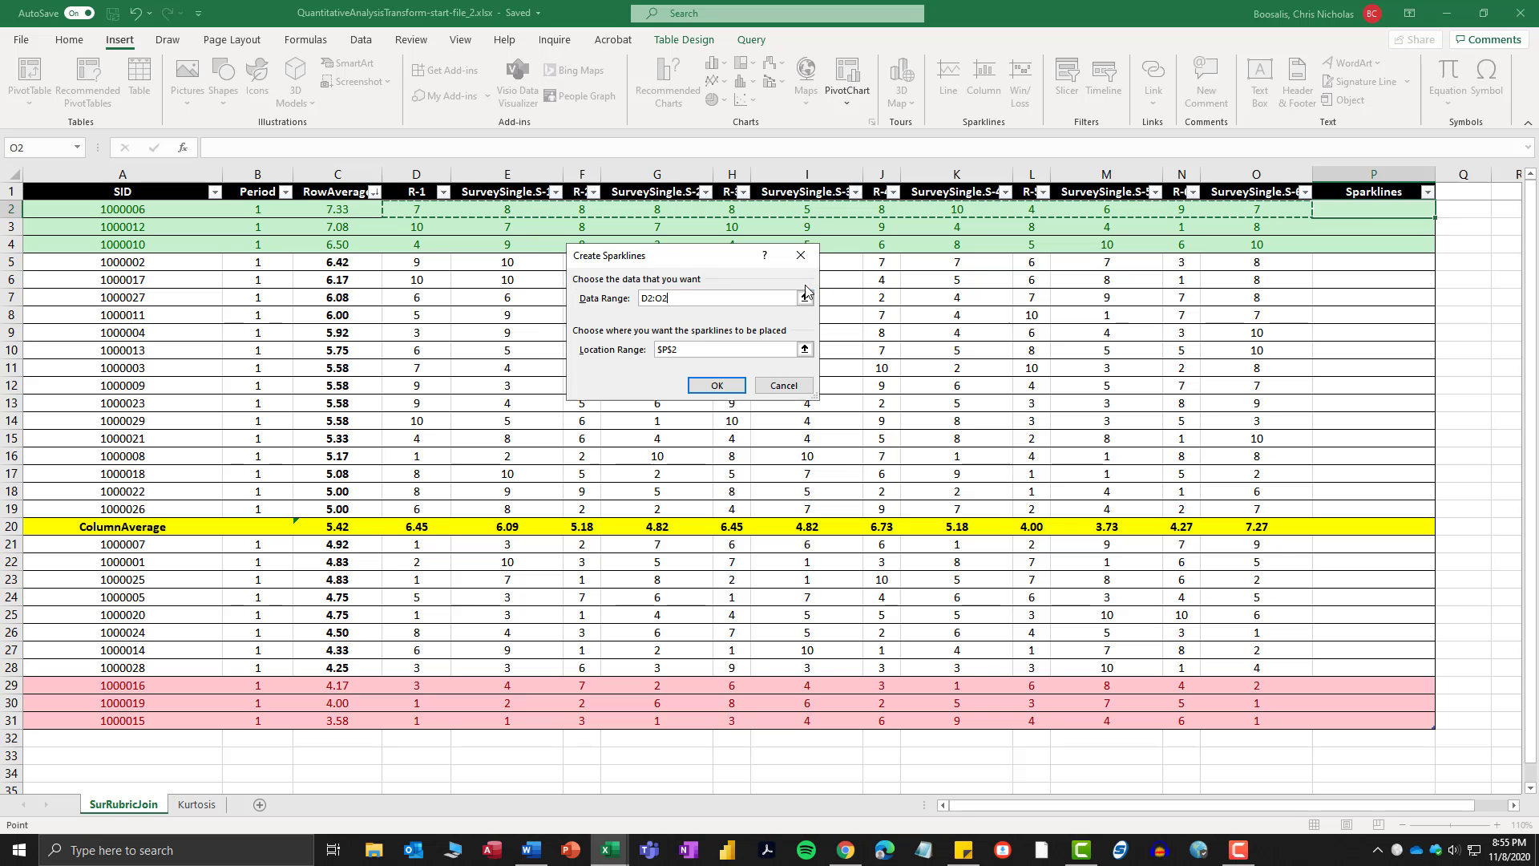
pyautogui.click(718, 385)
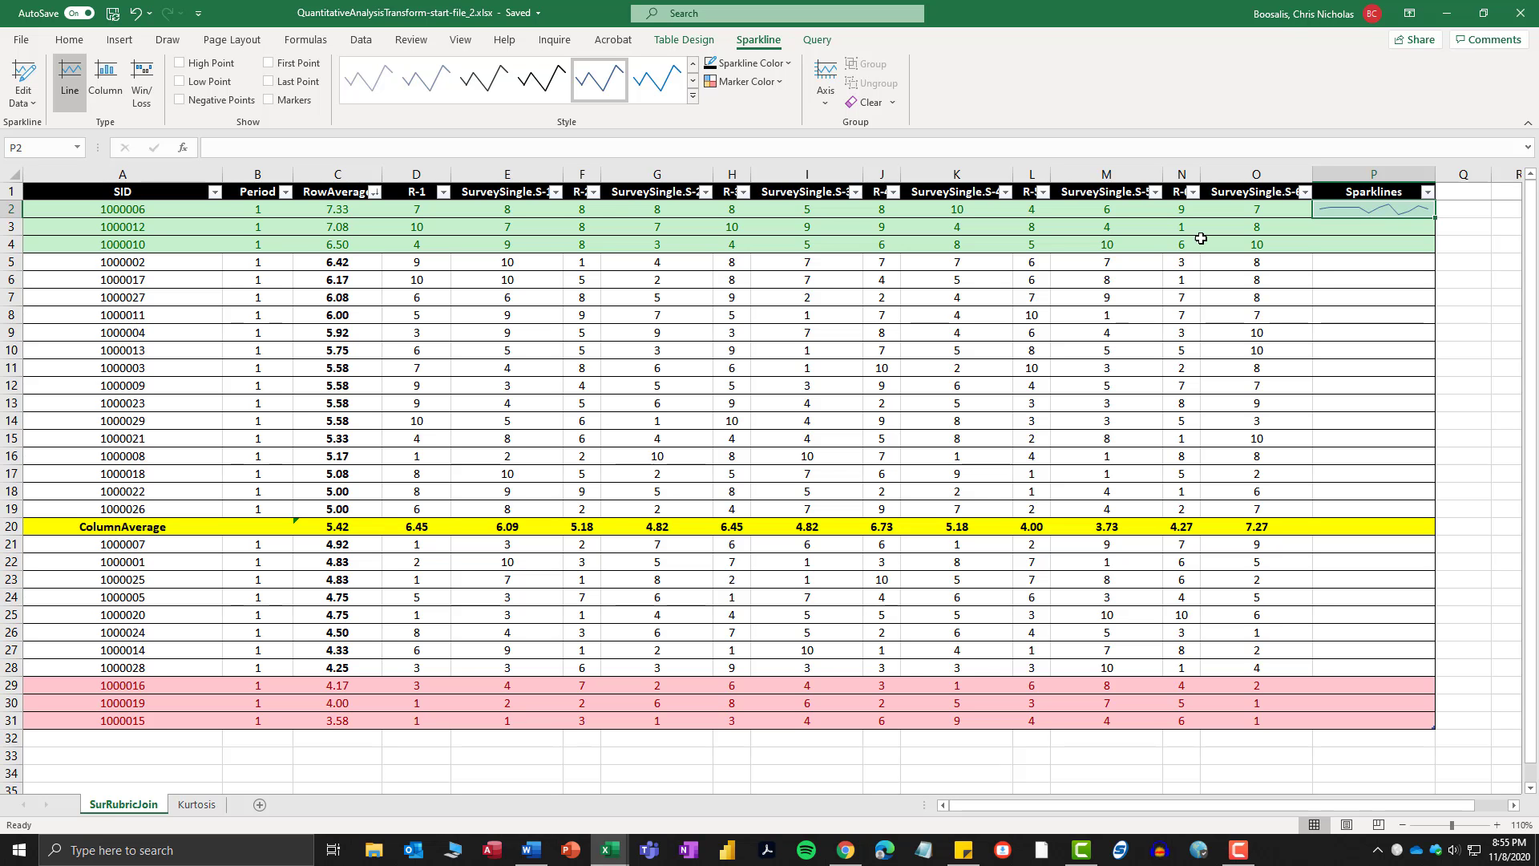
# Examine the first student's scores one by one across row 2, from D2 to O2, against the sparkline.
pyautogui.click(430, 212)
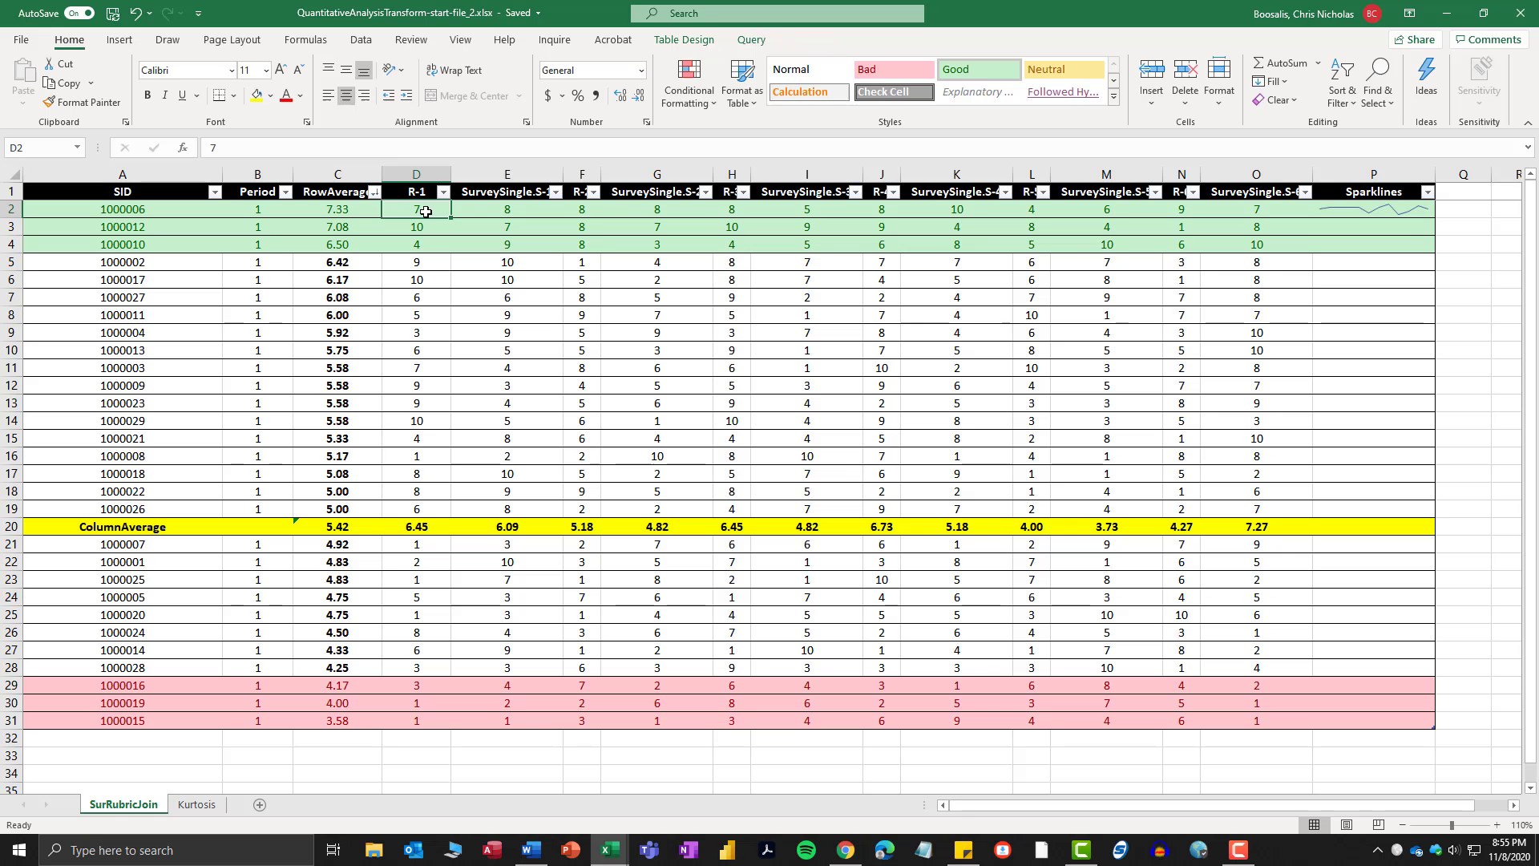
pyautogui.click(503, 210)
pyautogui.click(584, 210)
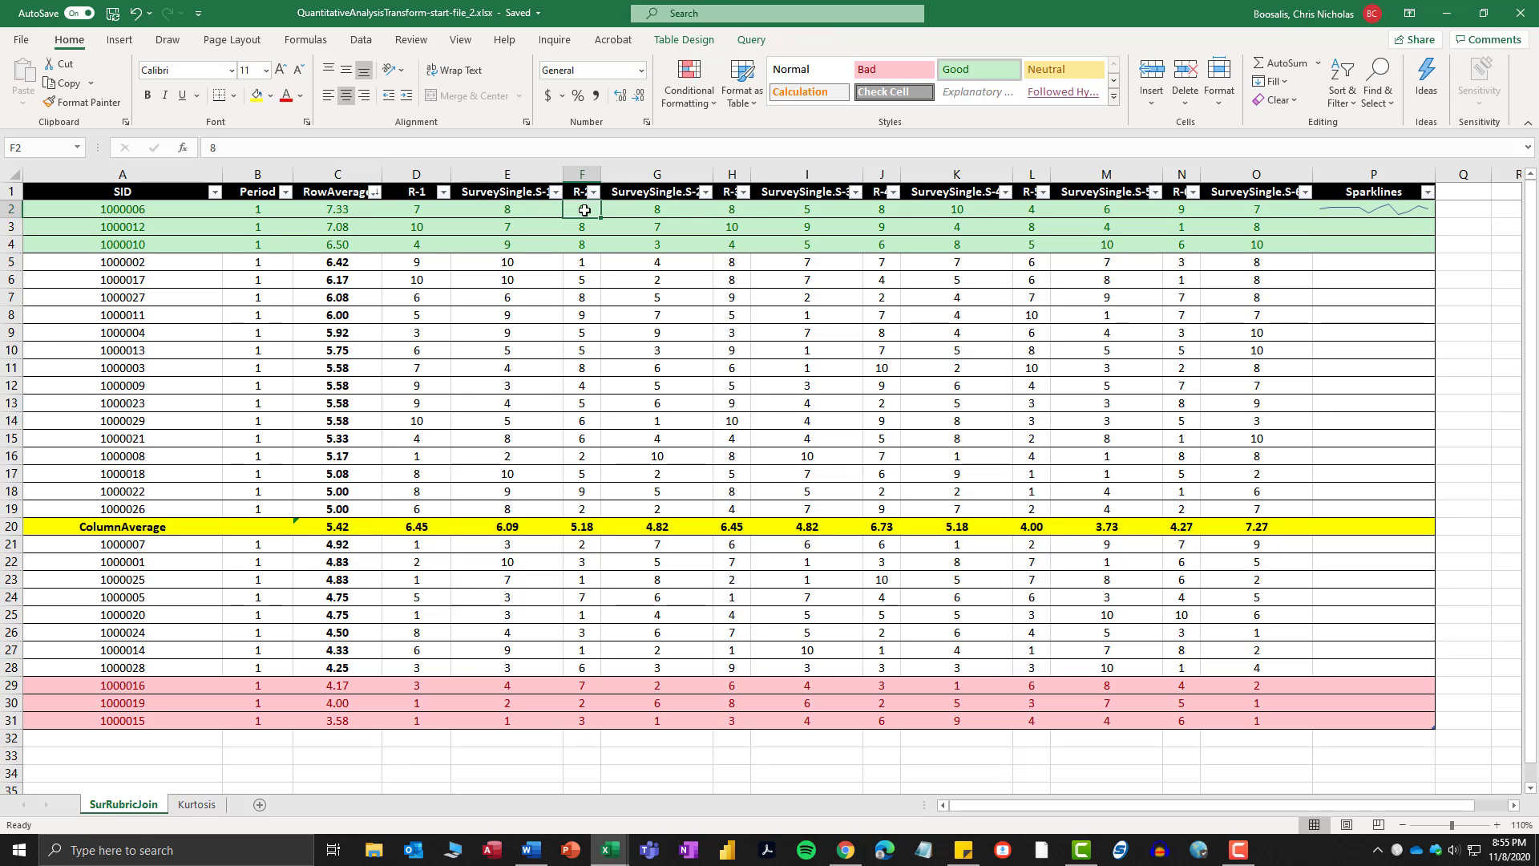
pyautogui.click(666, 211)
pyautogui.click(729, 209)
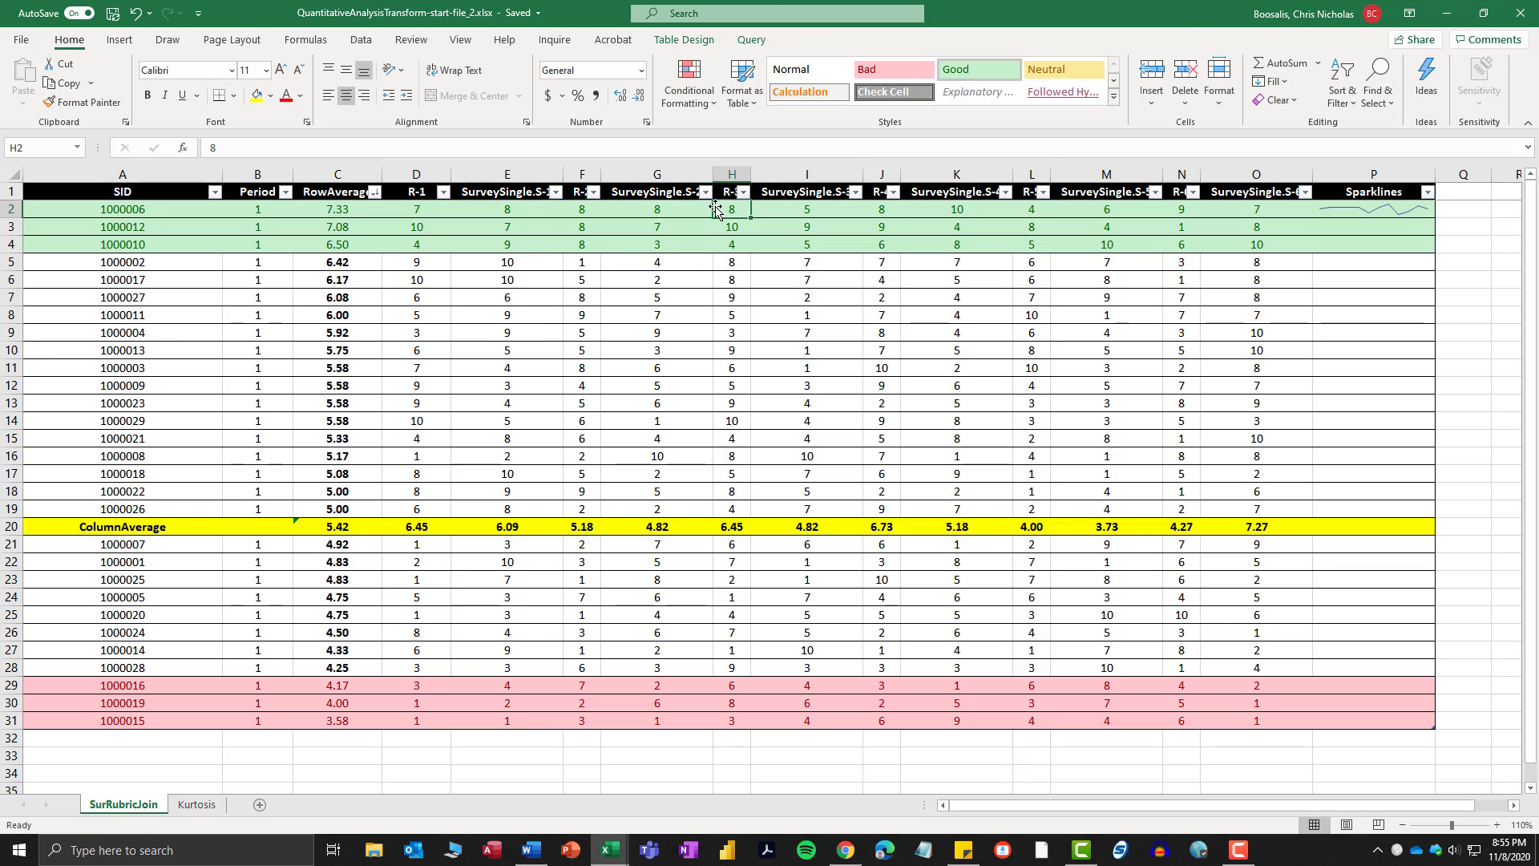
pyautogui.click(798, 209)
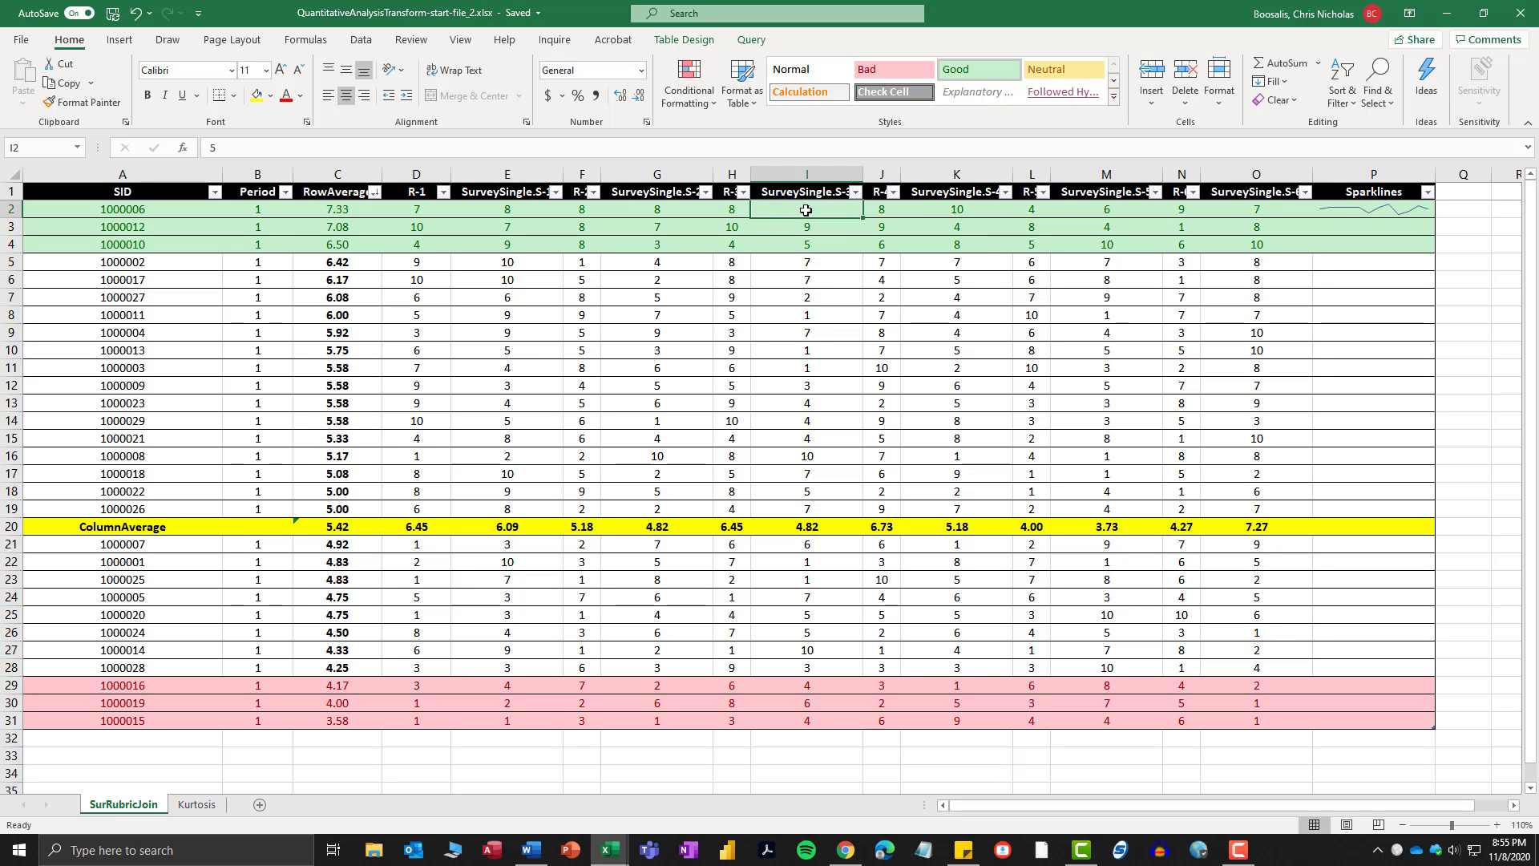
pyautogui.click(882, 210)
pyautogui.click(959, 212)
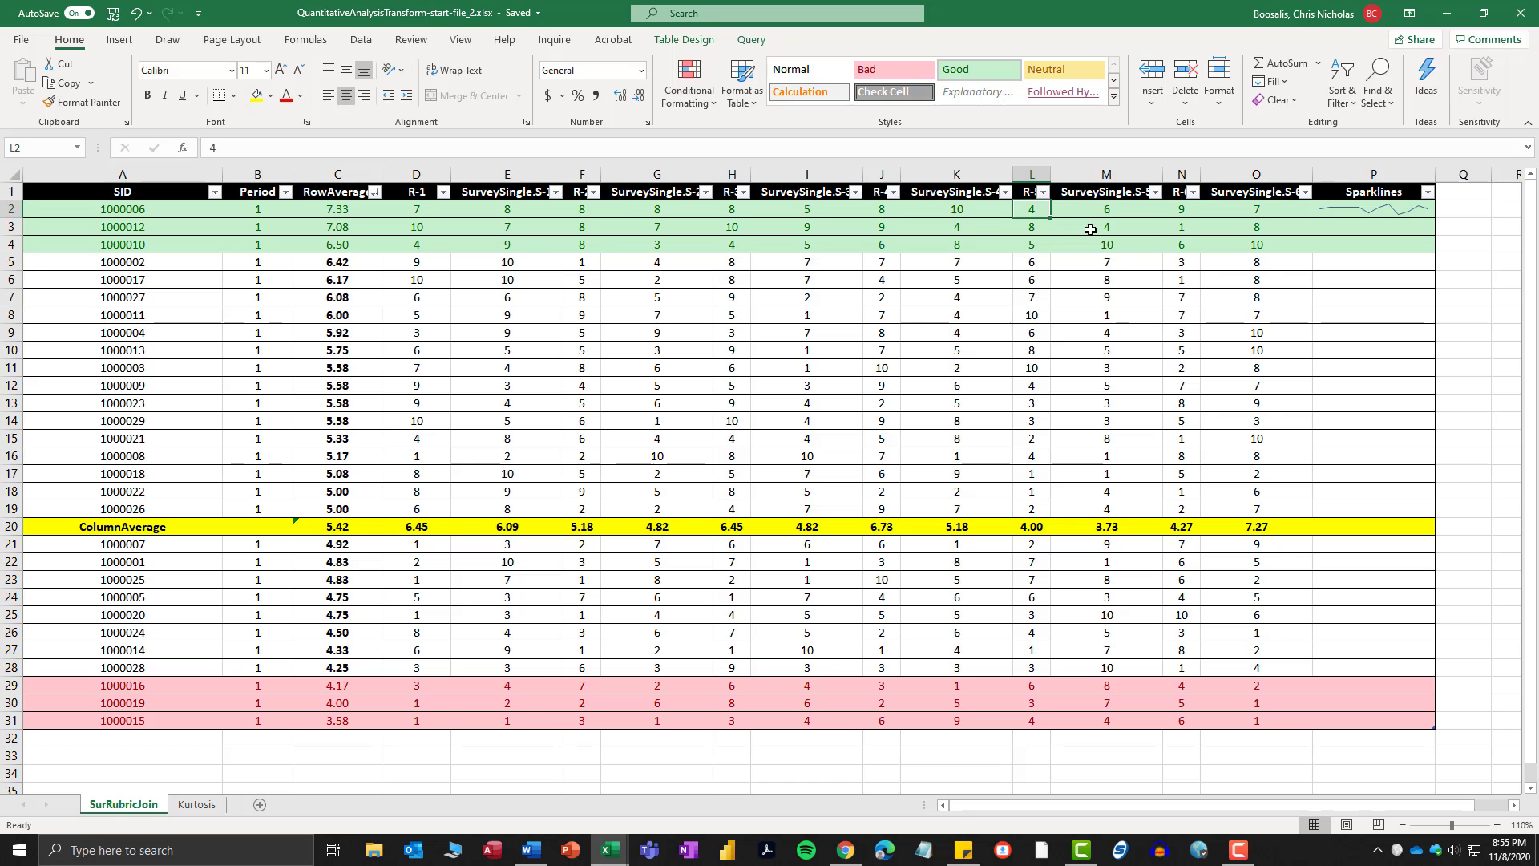
pyautogui.click(1107, 211)
pyautogui.click(1189, 209)
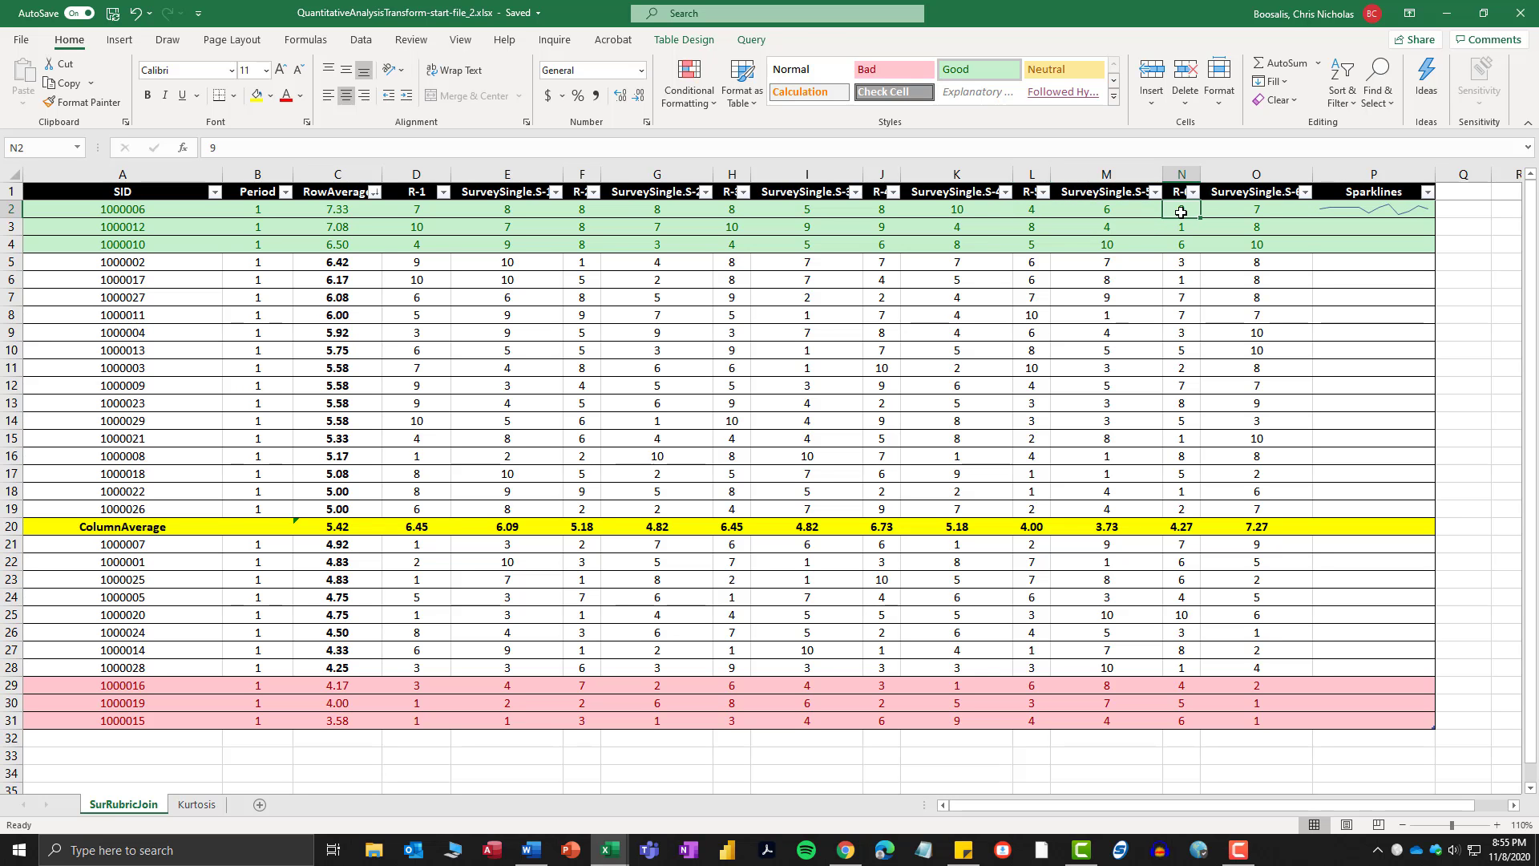
pyautogui.click(1257, 209)
# Fill the line sparkline from P2 down to P31 and review the ColumnAverage row with its sparkline.
pyautogui.click(1355, 211)
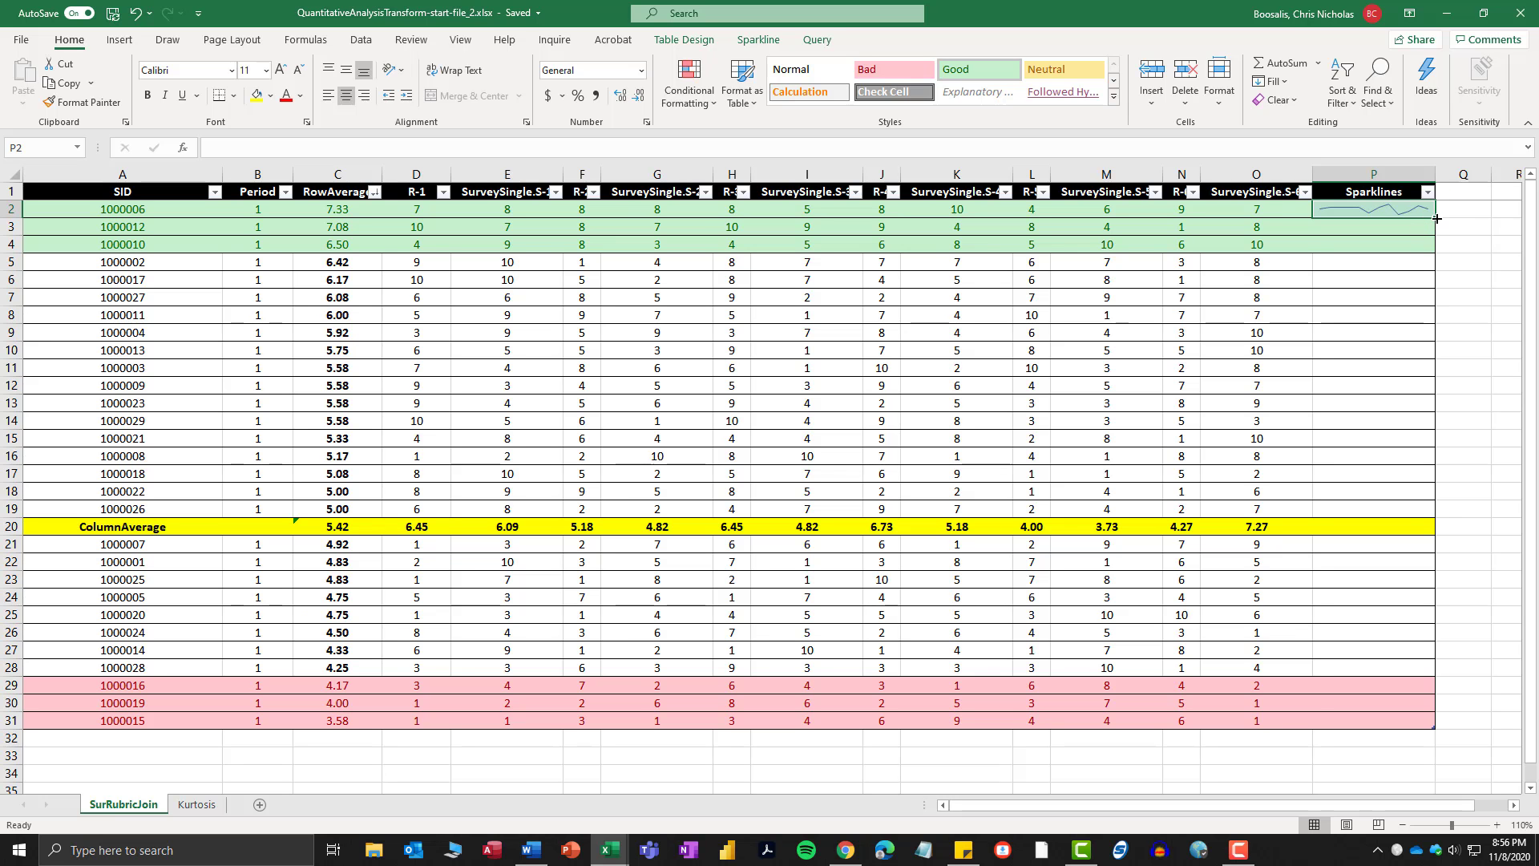
pyautogui.moveTo(1437, 219); pyautogui.dragTo(1431, 725)
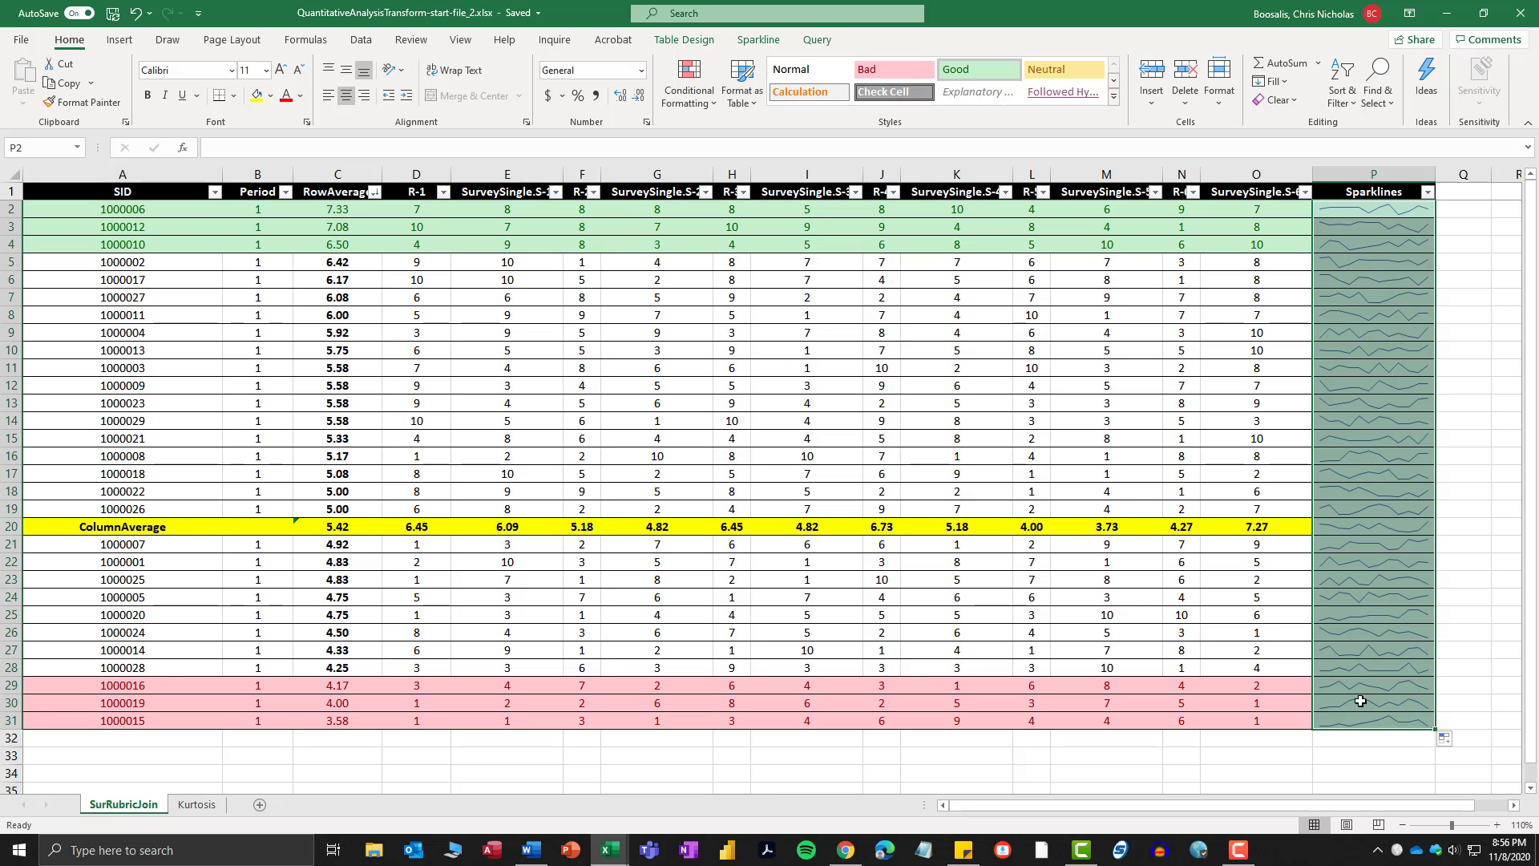
pyautogui.click(1363, 527)
pyautogui.click(92, 530)
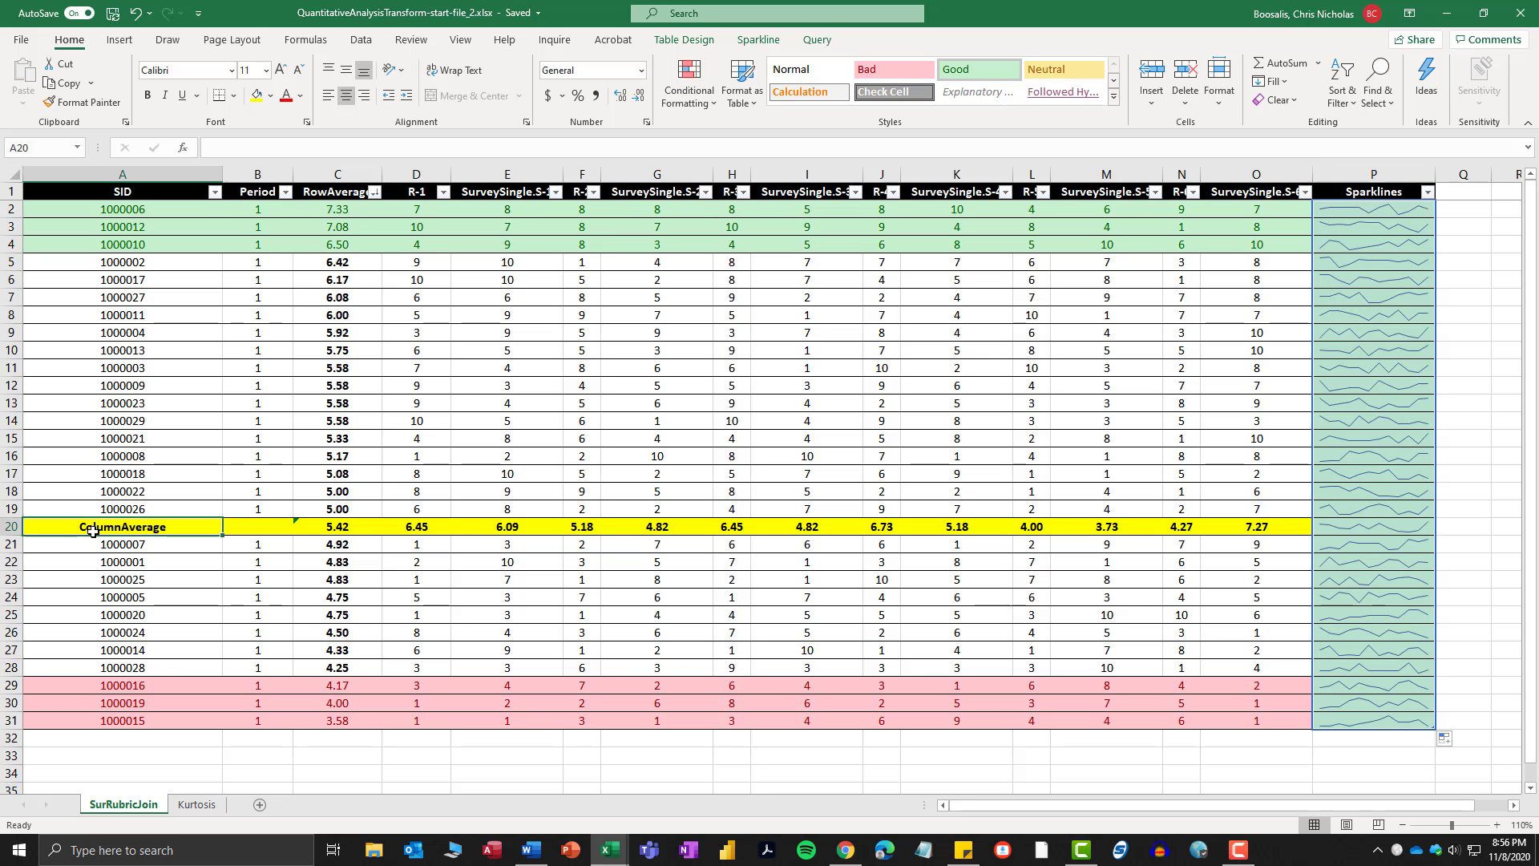
pyautogui.moveTo(92, 530); pyautogui.dragTo(1337, 525)
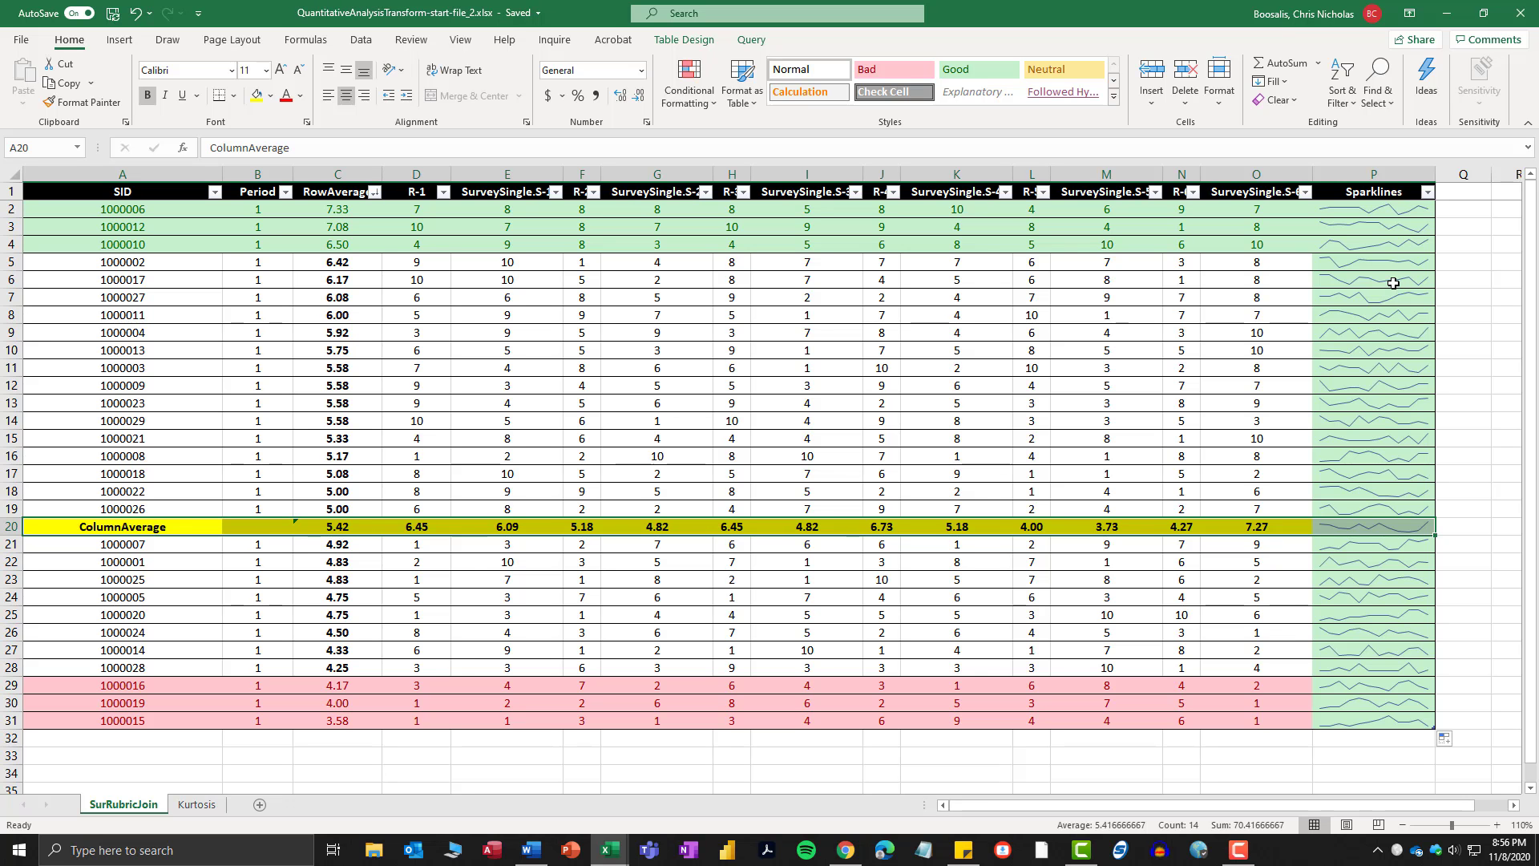
# Change the fill colour of the Sparklines cells P5 to P28 to white.
pyautogui.moveTo(1347, 262); pyautogui.dragTo(1378, 672)
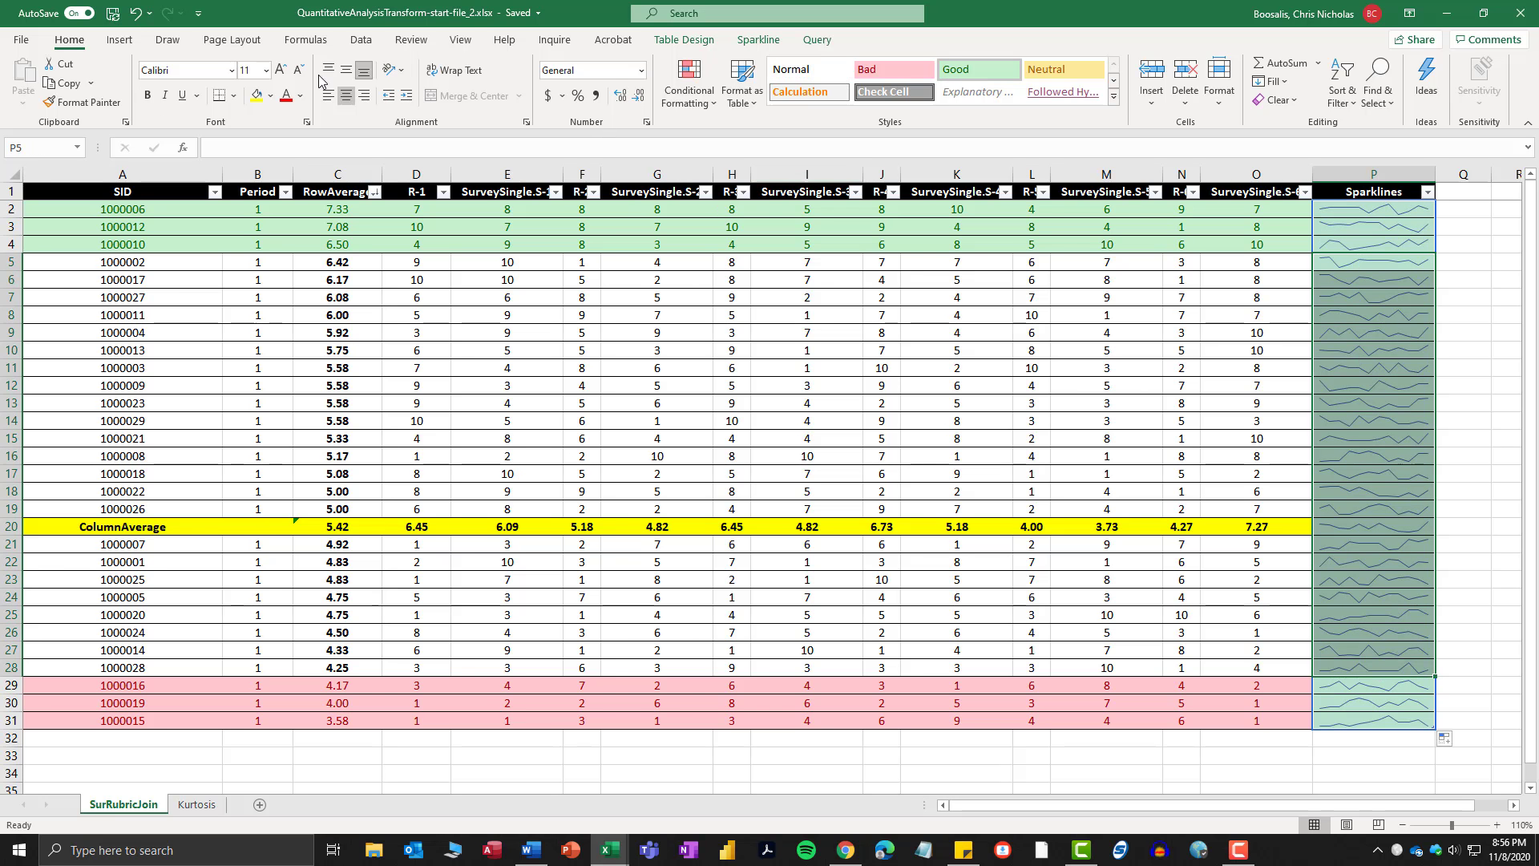
pyautogui.click(236, 97)
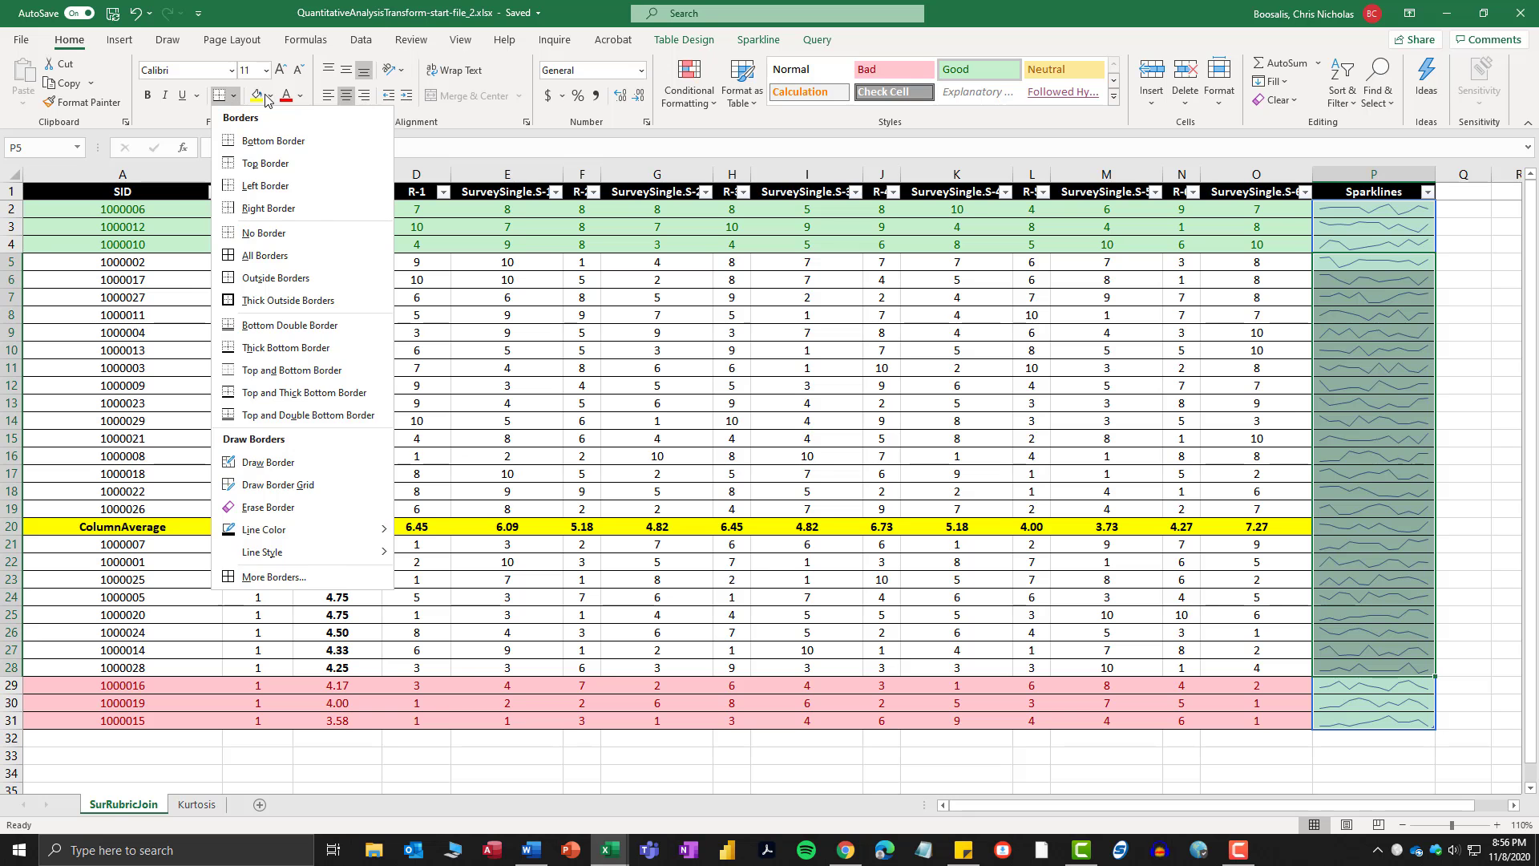
pyautogui.click(270, 95)
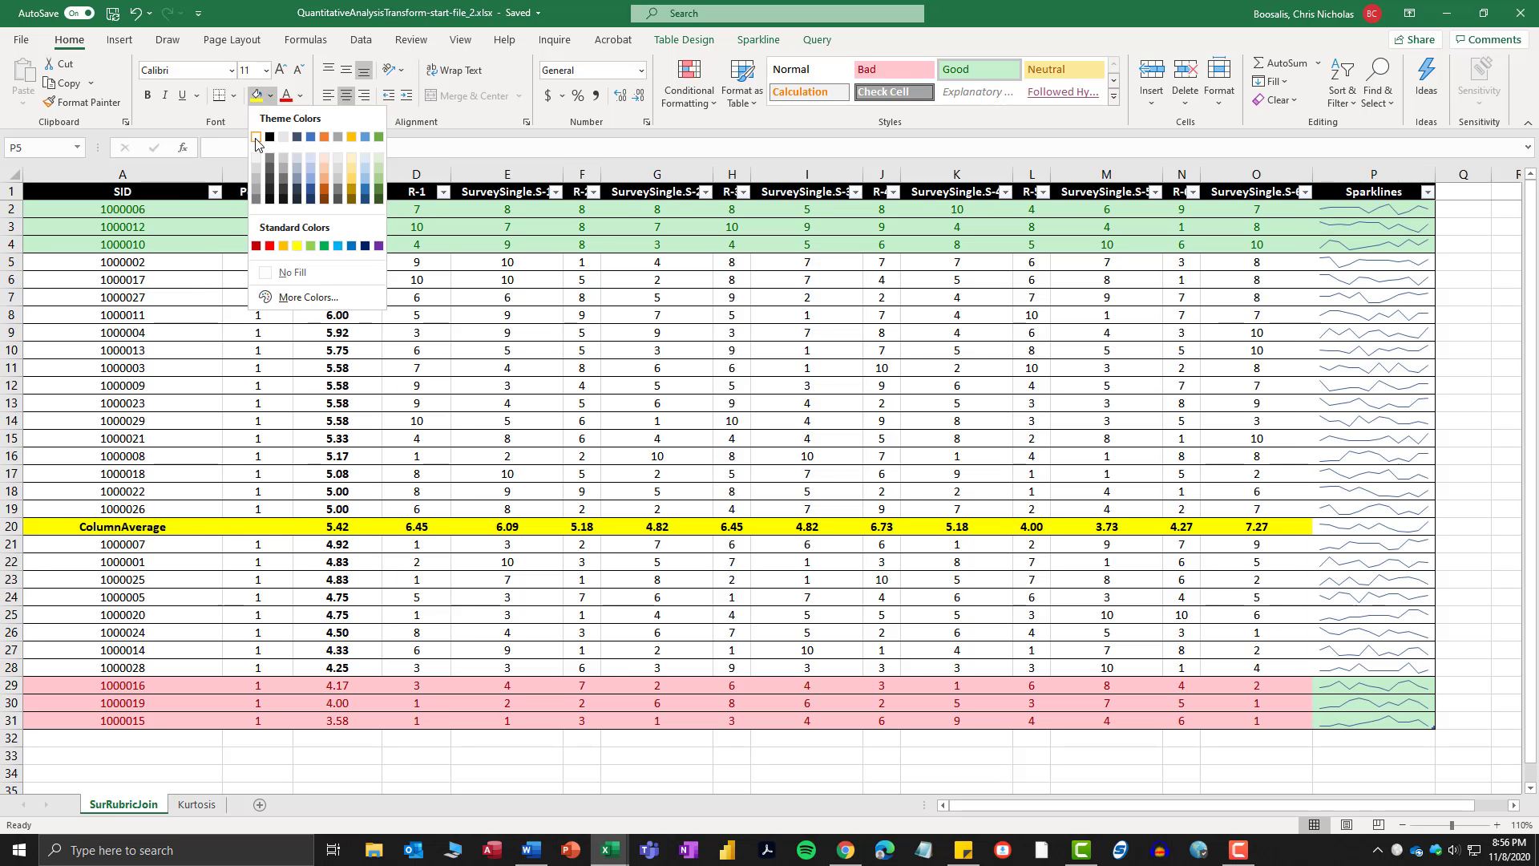
pyautogui.click(256, 138)
# Fill the ColumnAverage row's sparkline cell P20 with the standard yellow to match the rest of the row.
pyautogui.click(1357, 523)
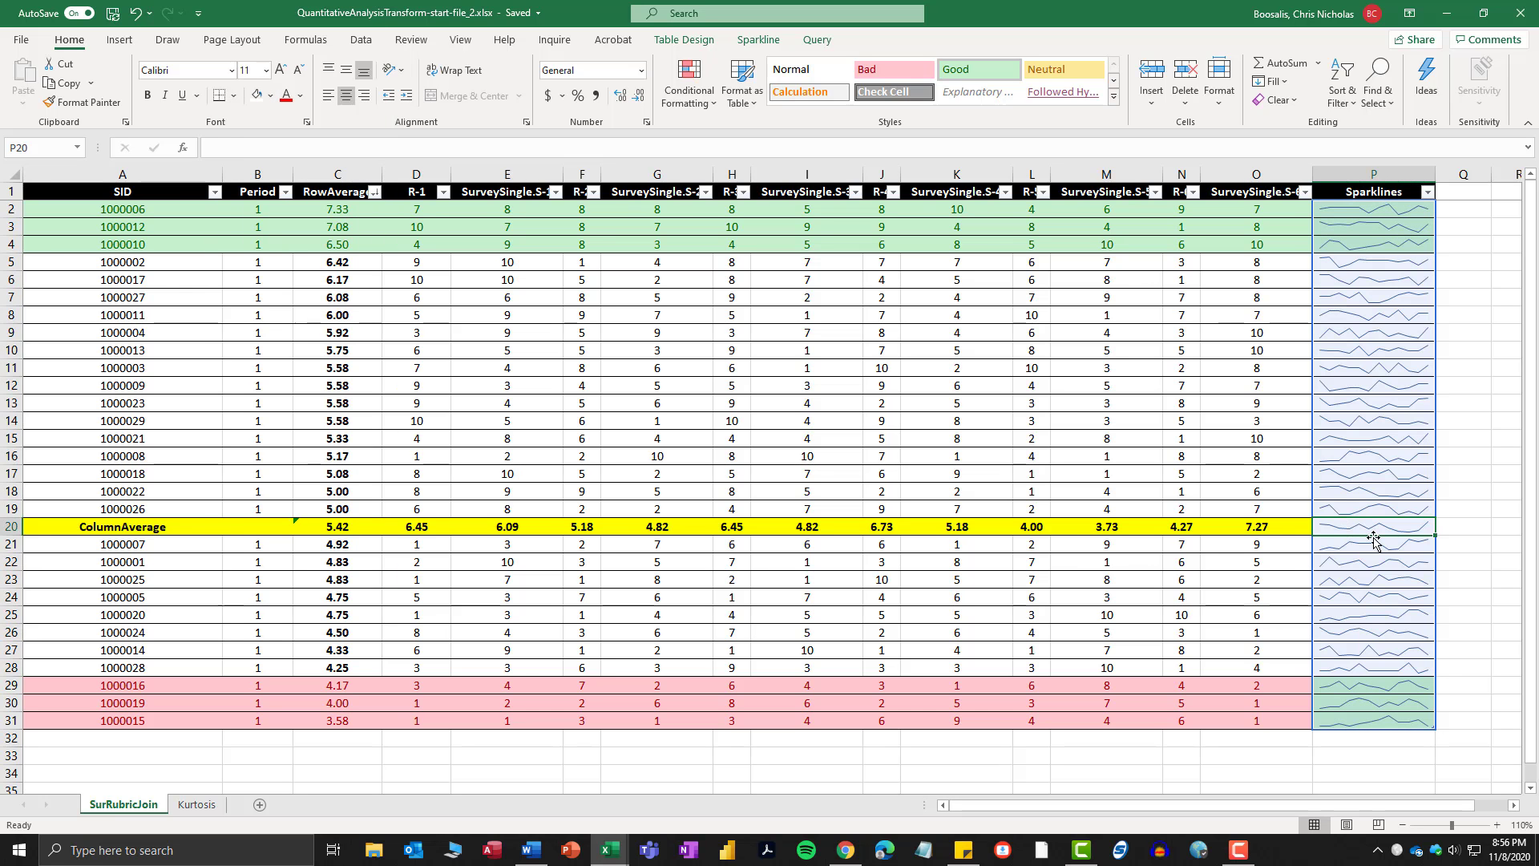
pyautogui.click(1258, 562)
pyautogui.click(1251, 526)
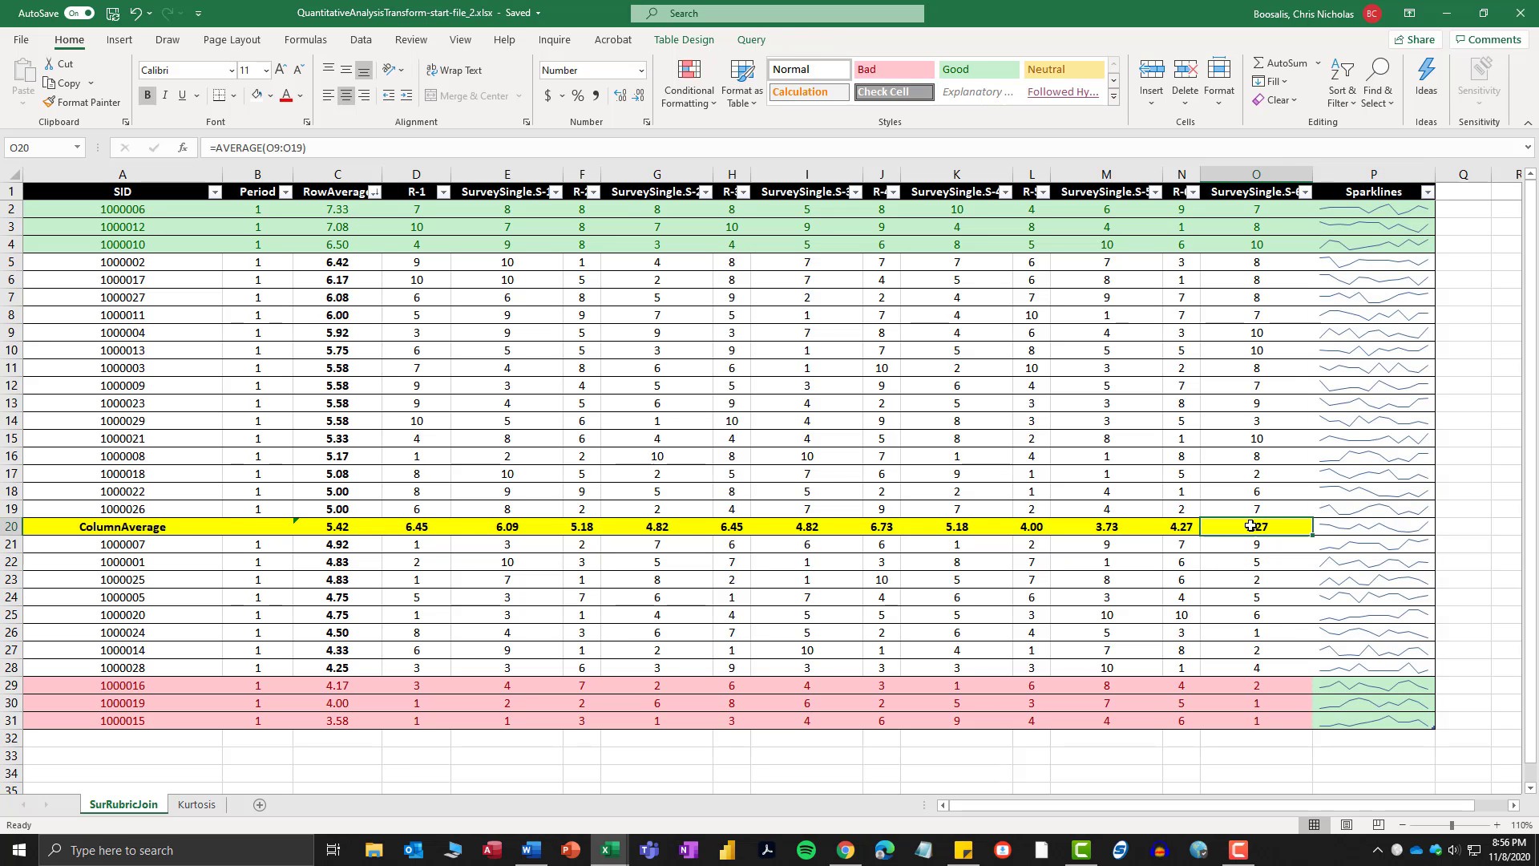
pyautogui.click(1356, 526)
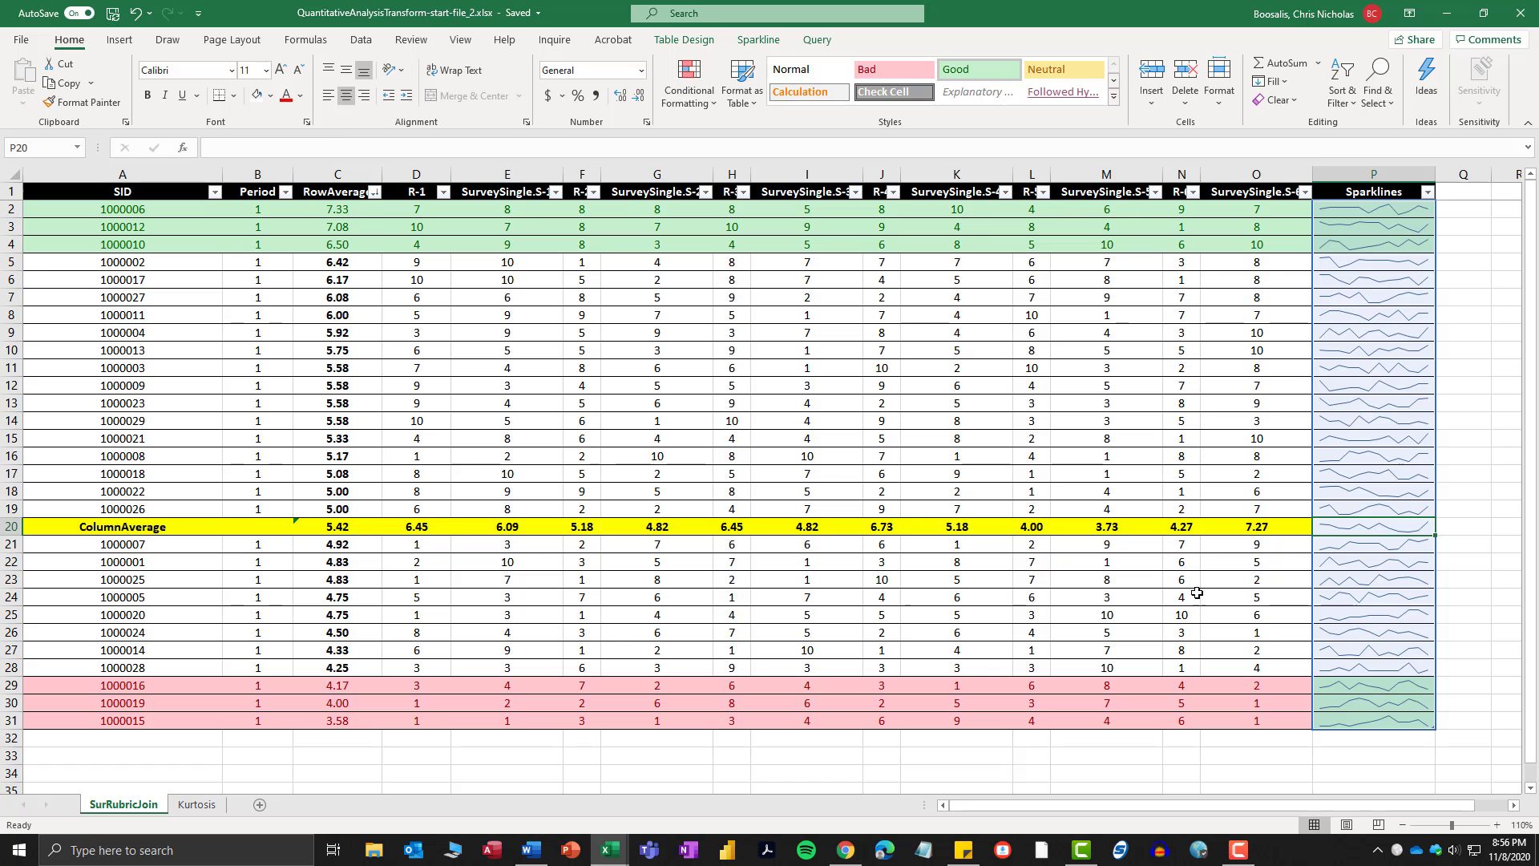
pyautogui.click(270, 97)
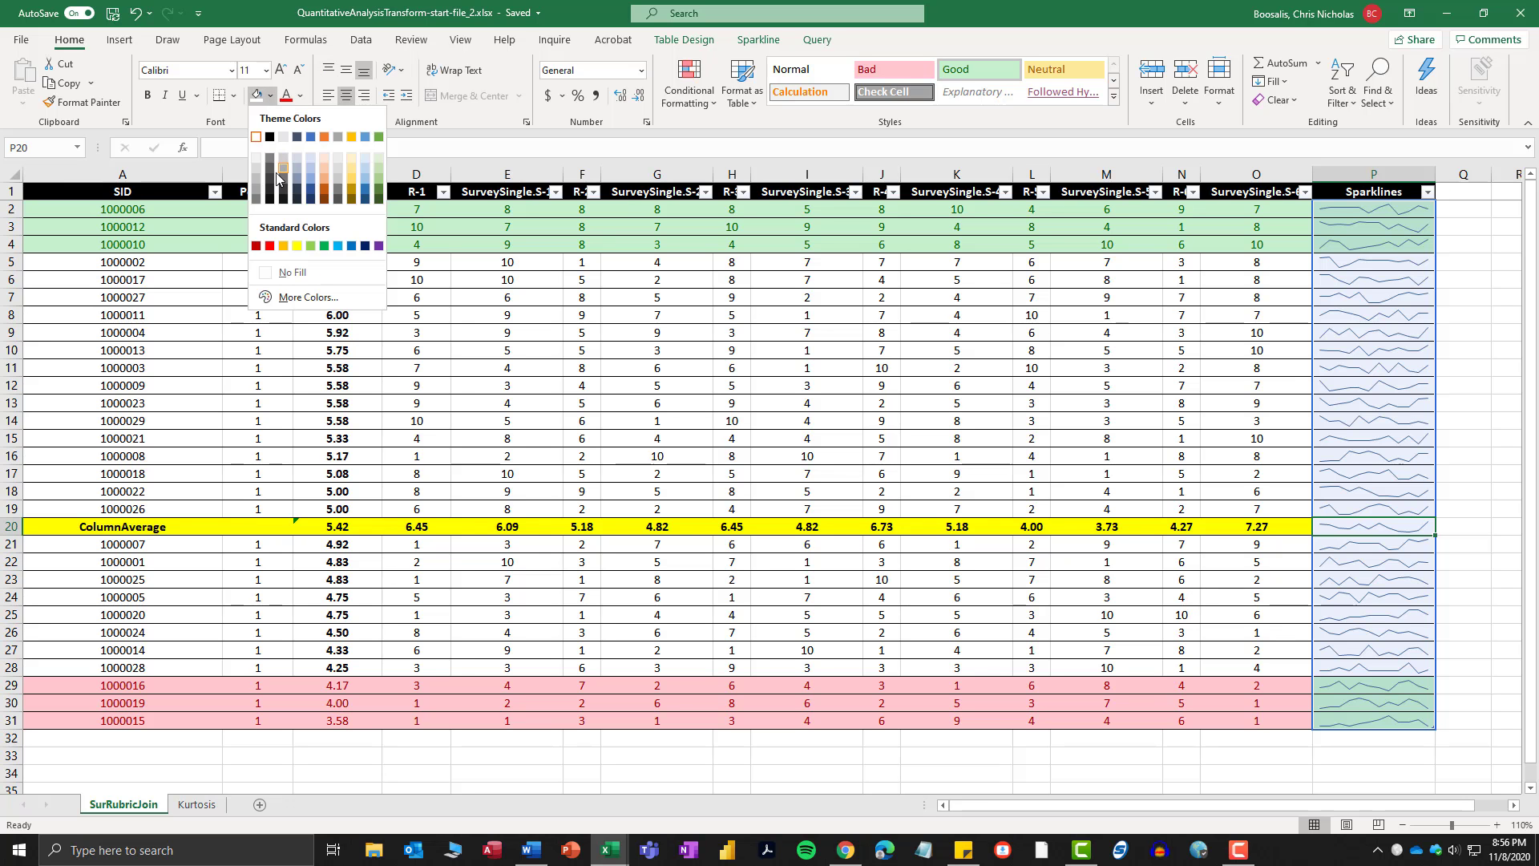
pyautogui.click(296, 246)
pyautogui.click(1353, 528)
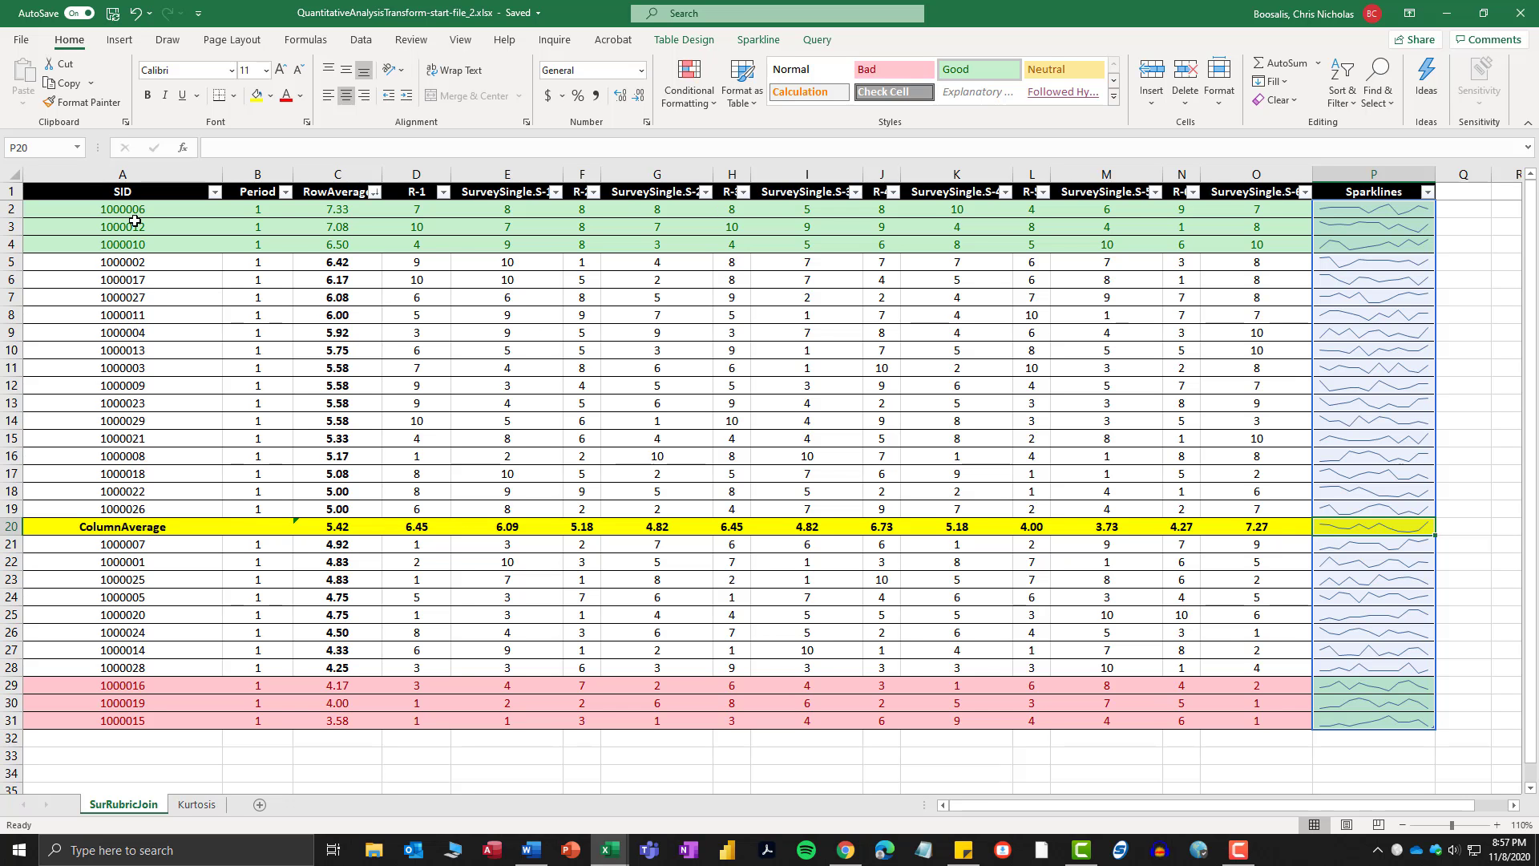
# Review the ColumnAverage row, the three highest-scoring rows 2 to 4 and the three lowest-scoring rows 29 to 31.
pyautogui.click(4, 526)
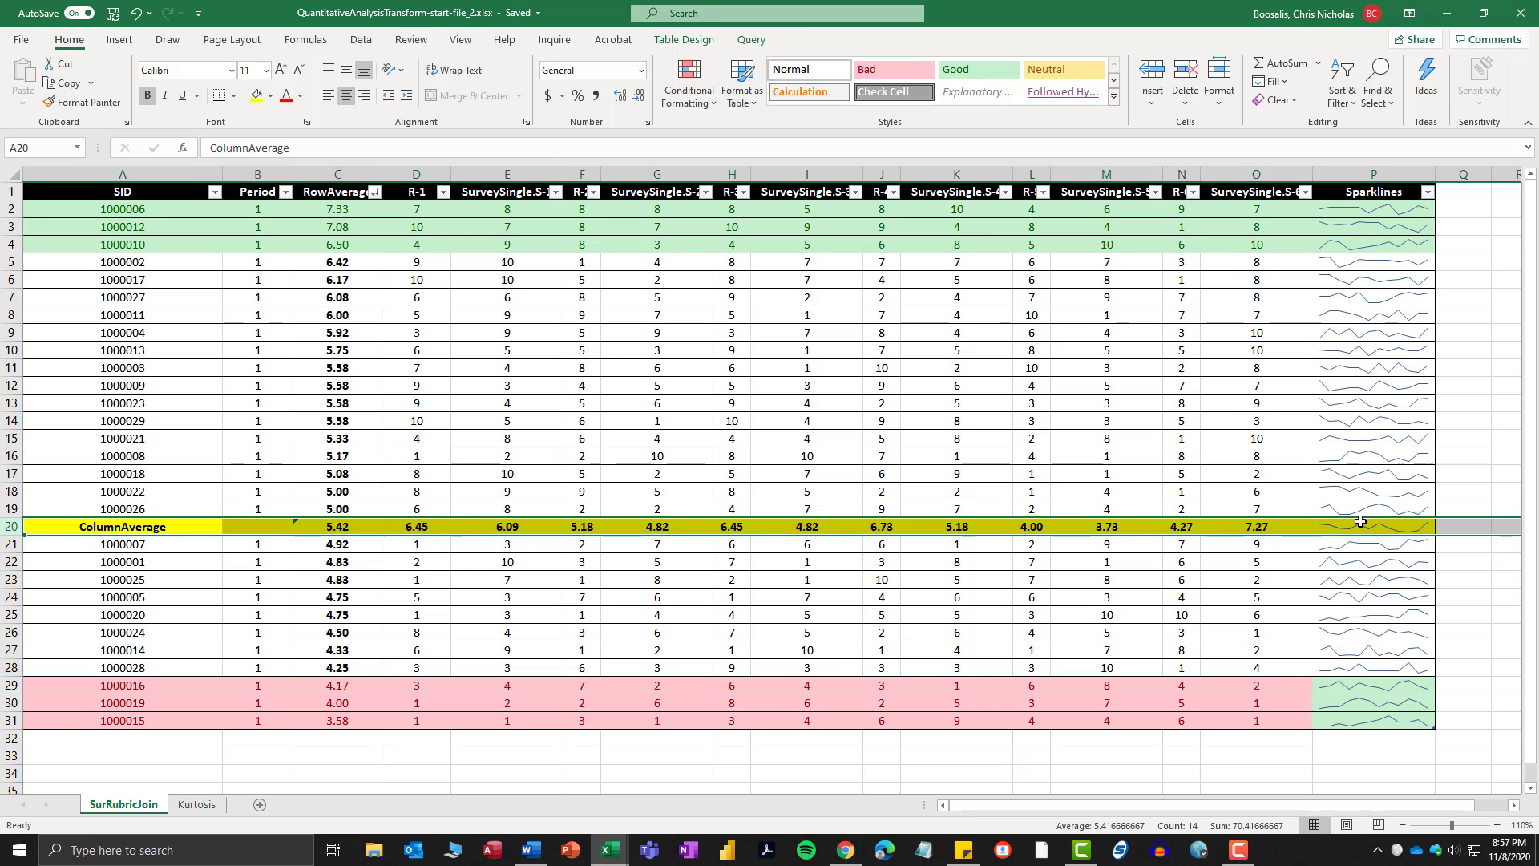
pyautogui.click(1361, 524)
pyautogui.moveTo(11, 210); pyautogui.dragTo(12, 245)
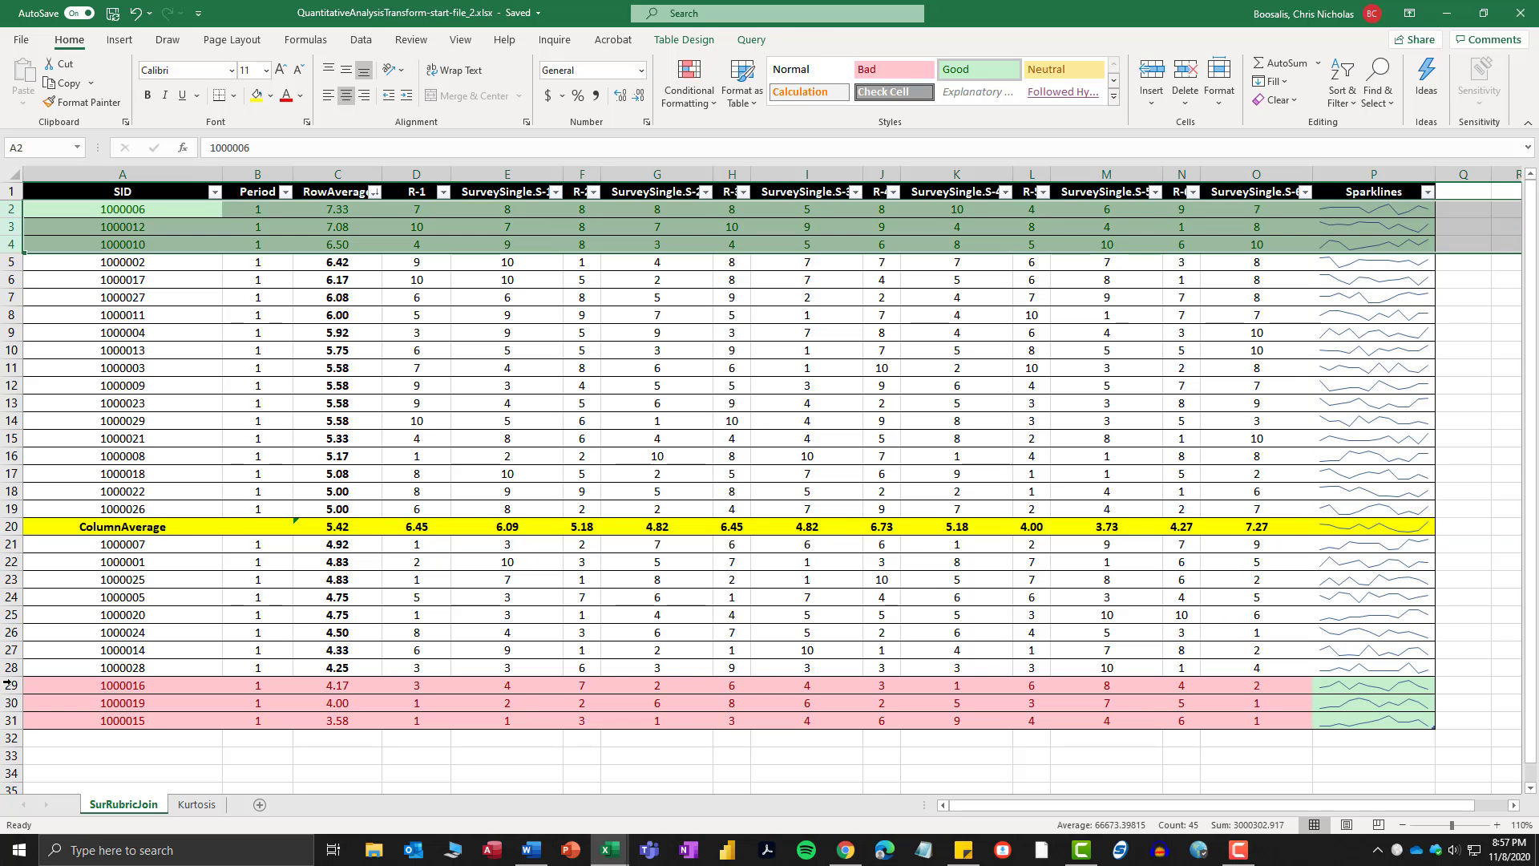
pyautogui.moveTo(11, 685); pyautogui.dragTo(11, 719)
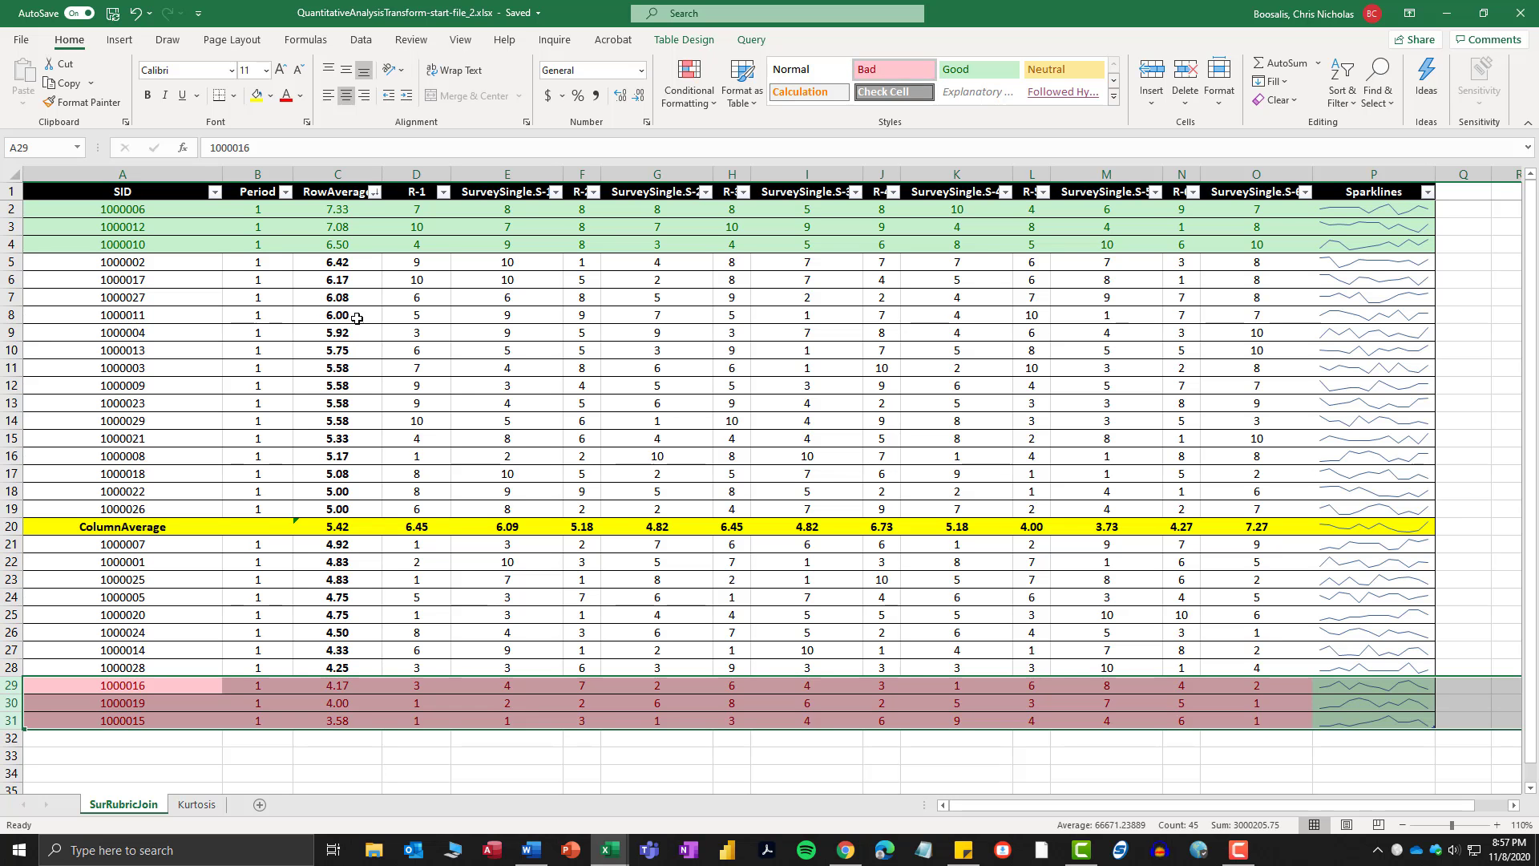
pyautogui.click(332, 529)
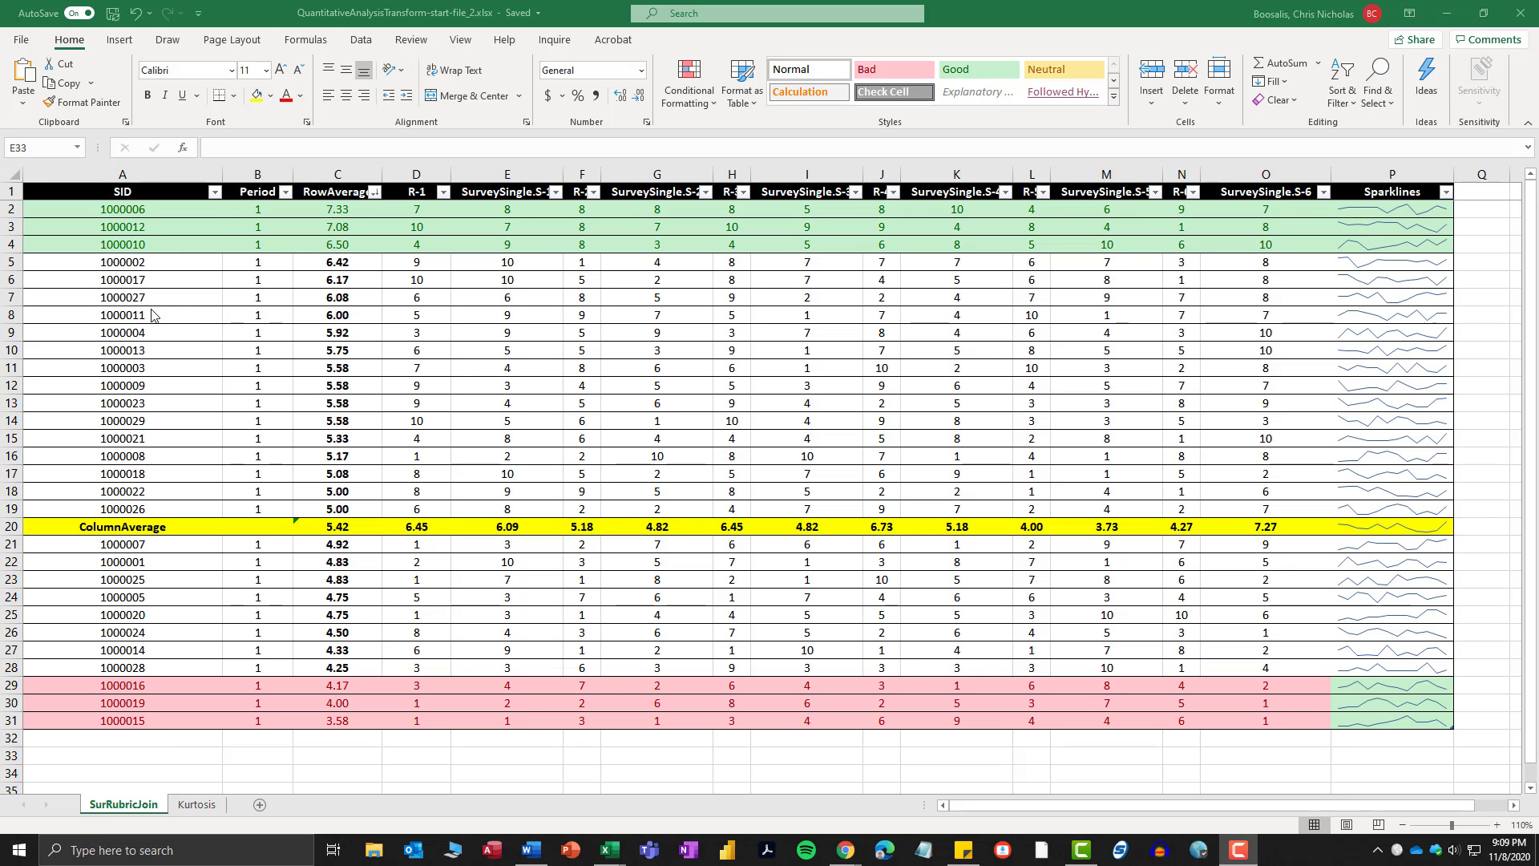
# Select the score columns with their headers, from R-1 in D1 through the last survey column's O31.
pyautogui.click(435, 303)
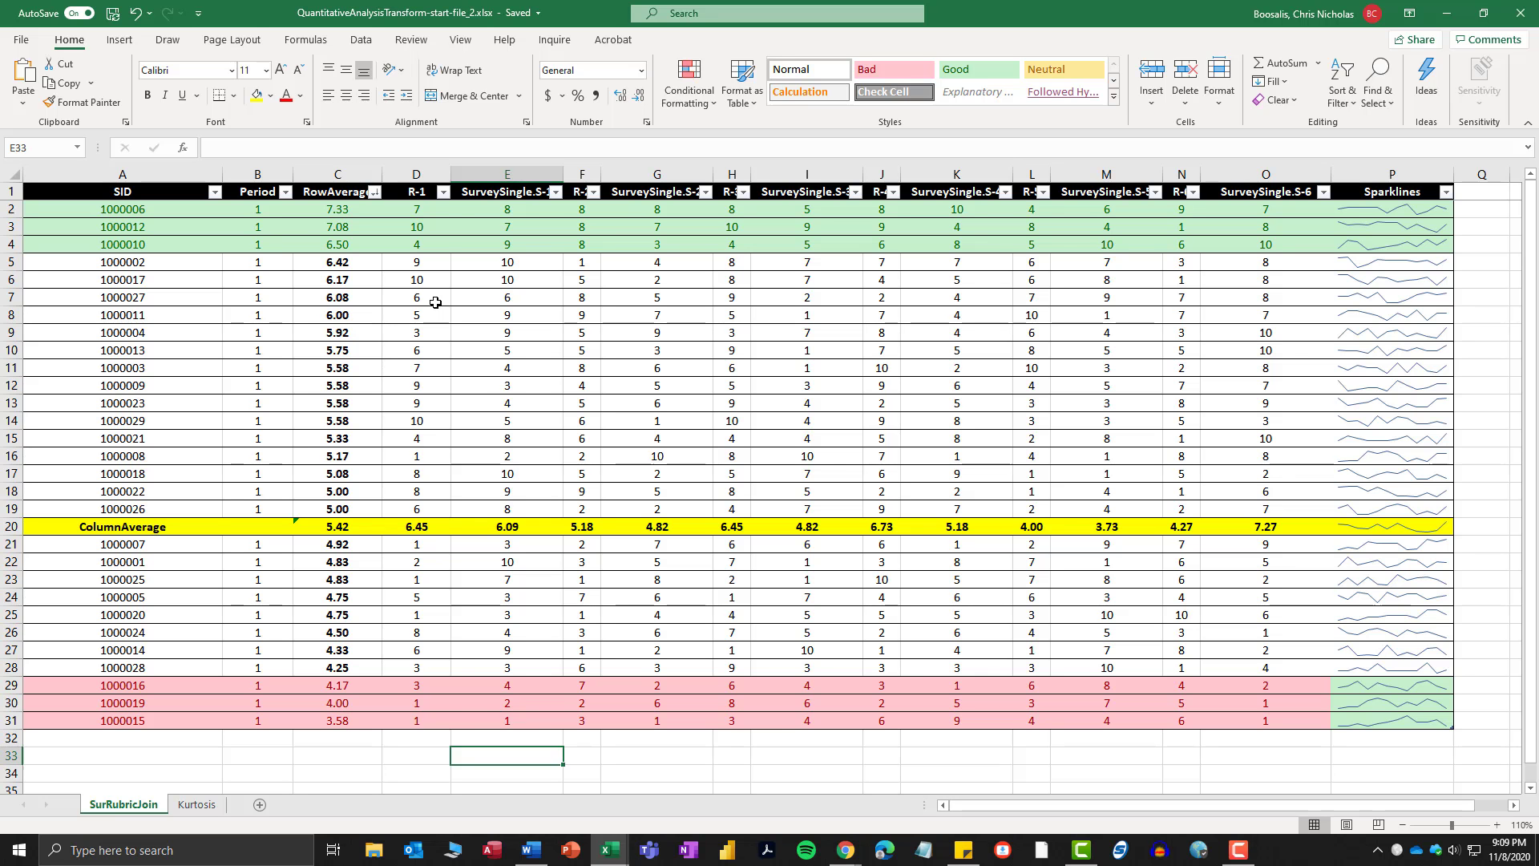
pyautogui.moveTo(416, 191); pyautogui.dragTo(1241, 726)
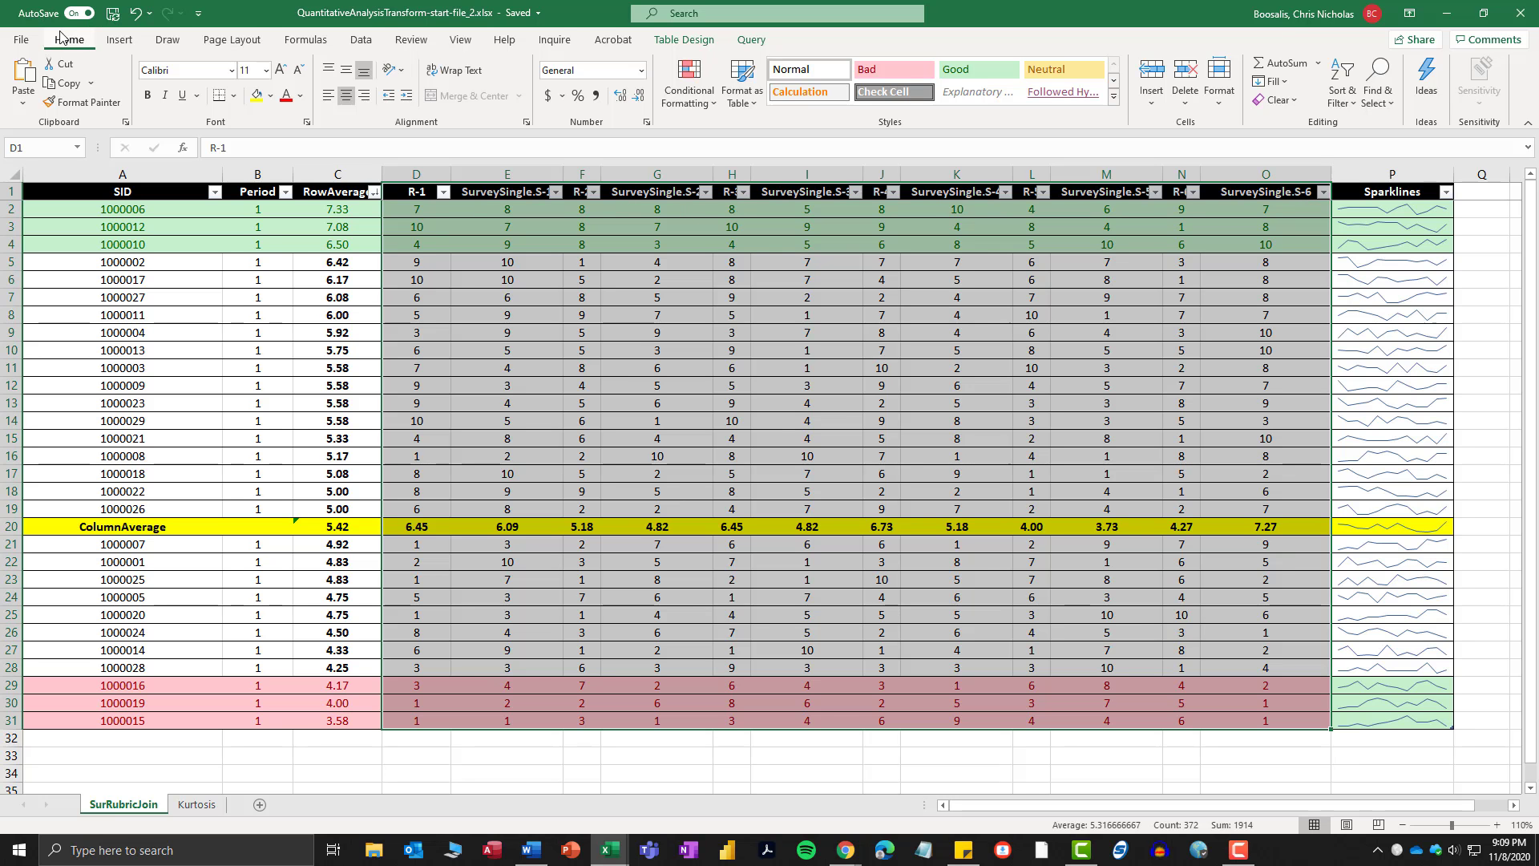
pyautogui.click(360, 40)
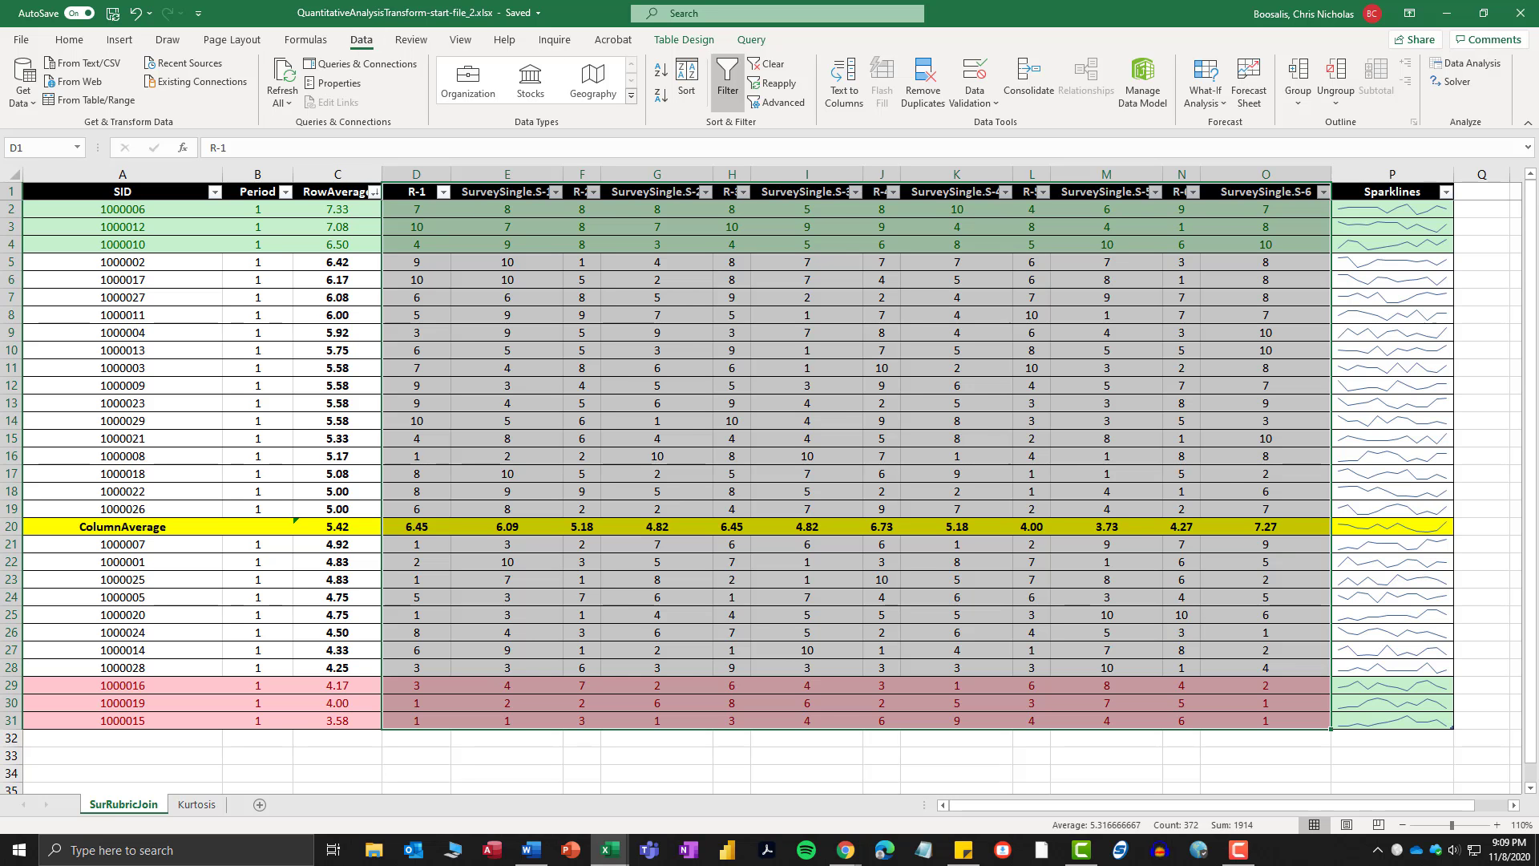
pyautogui.click(1471, 63)
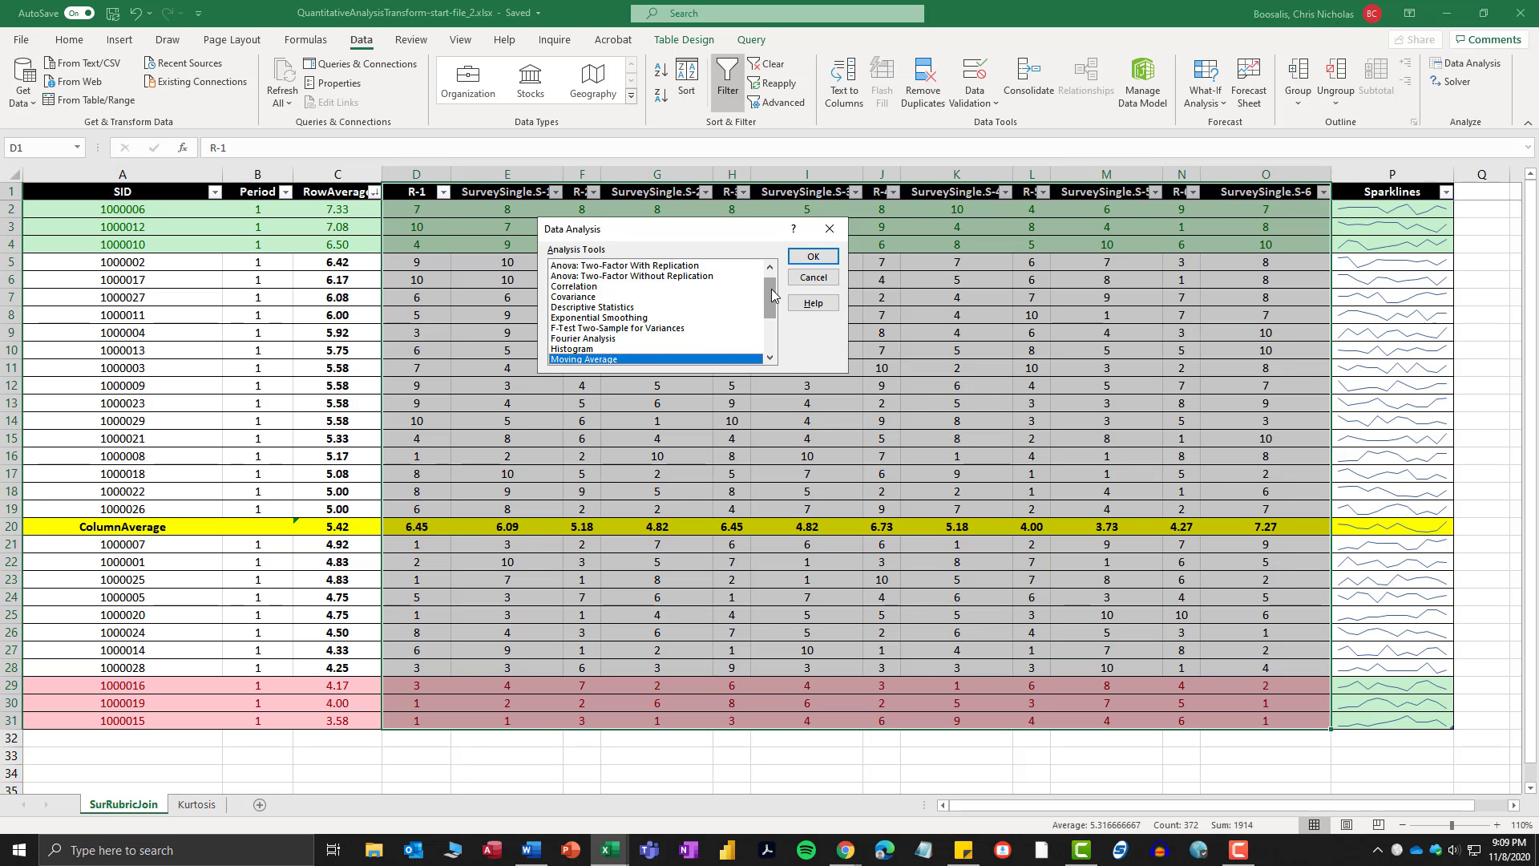
pyautogui.click(593, 307)
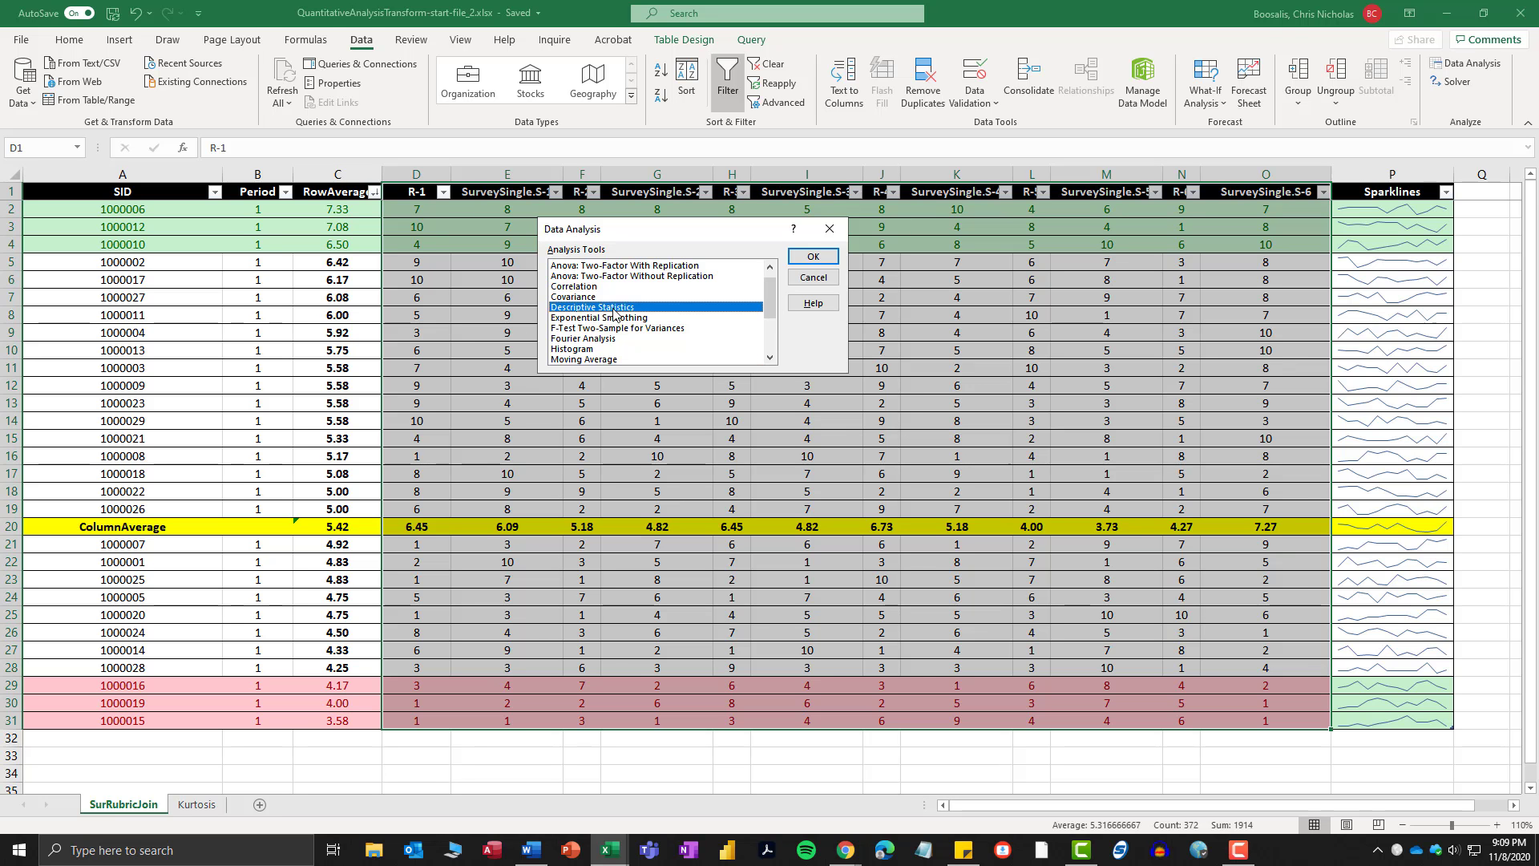
pyautogui.click(811, 256)
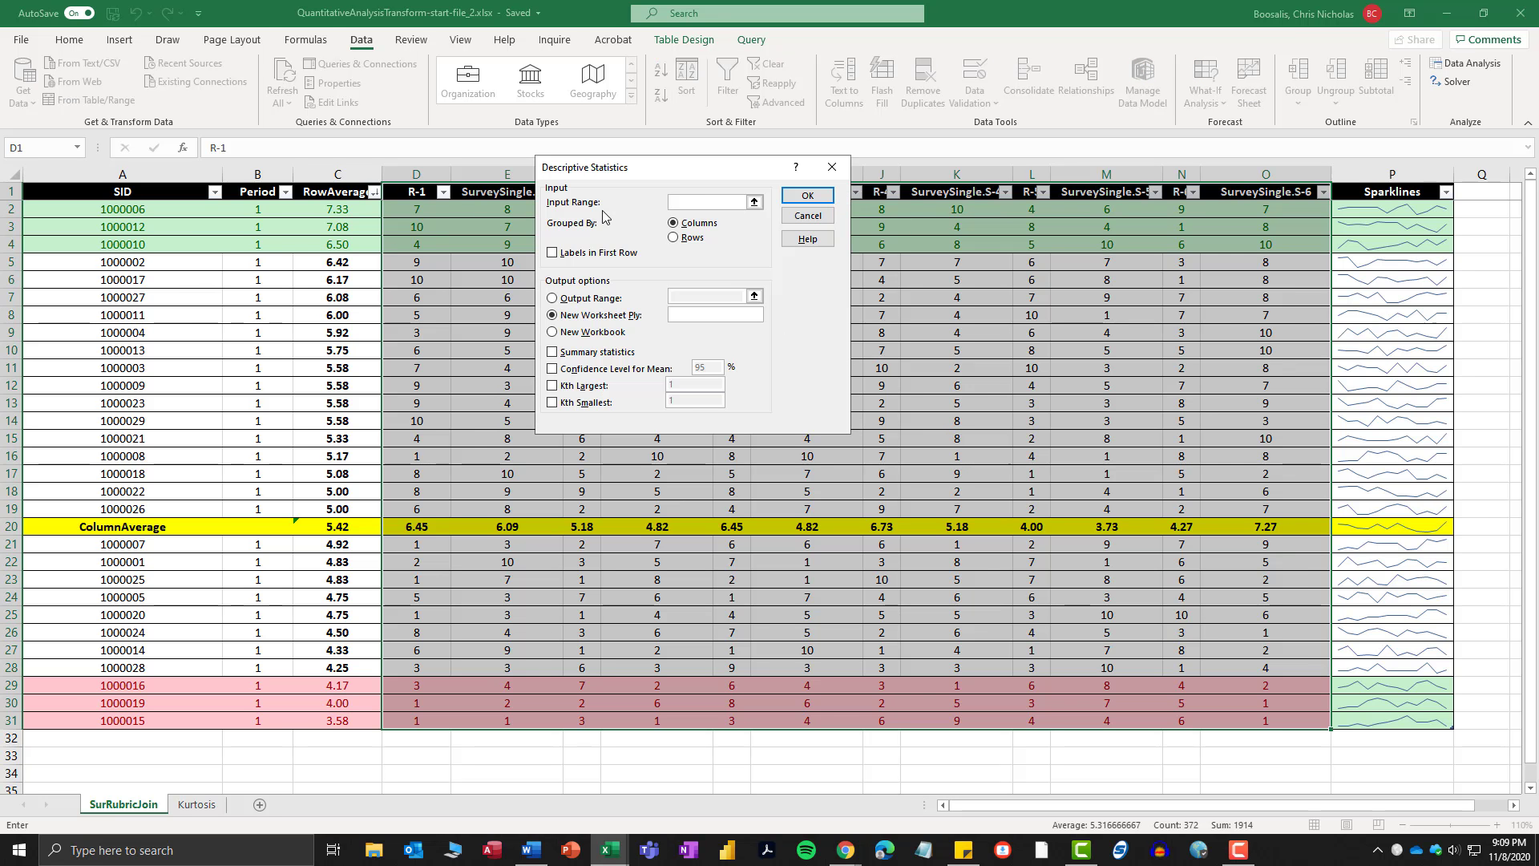
pyautogui.click(681, 200)
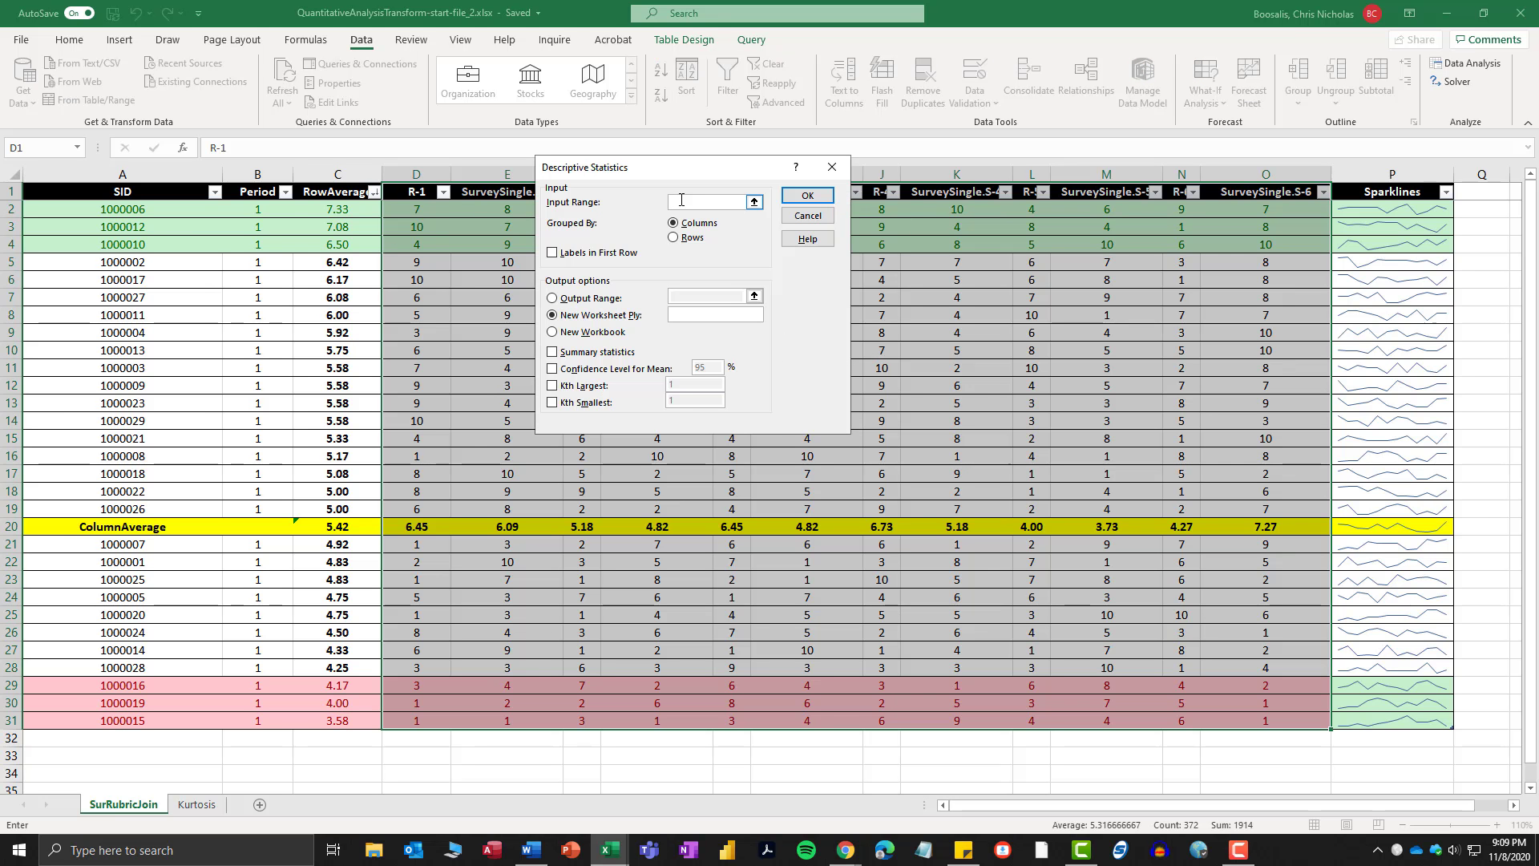
pyautogui.click(755, 202)
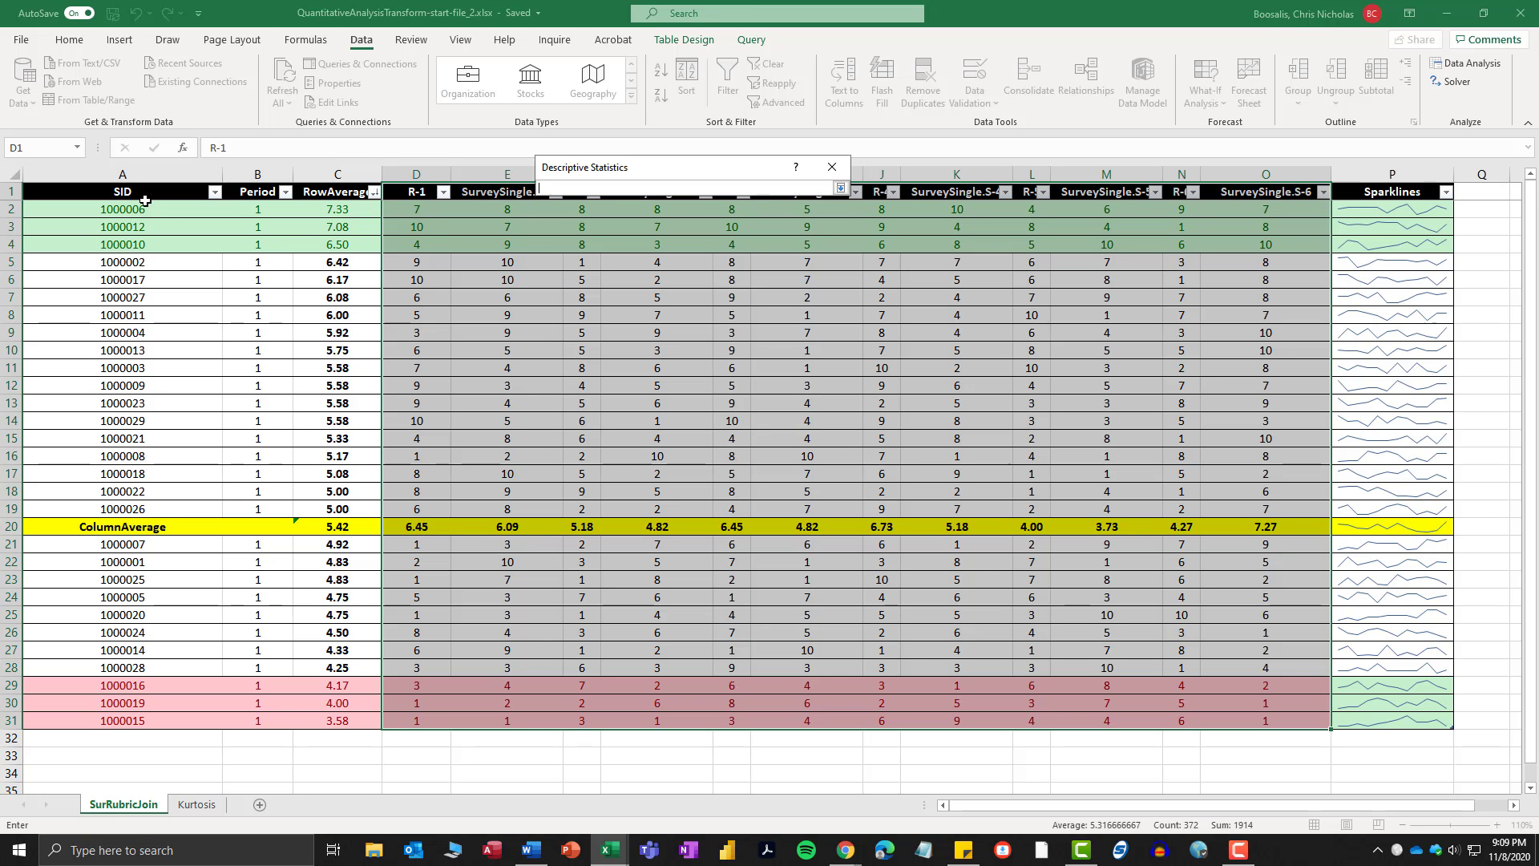
pyautogui.click(839, 187)
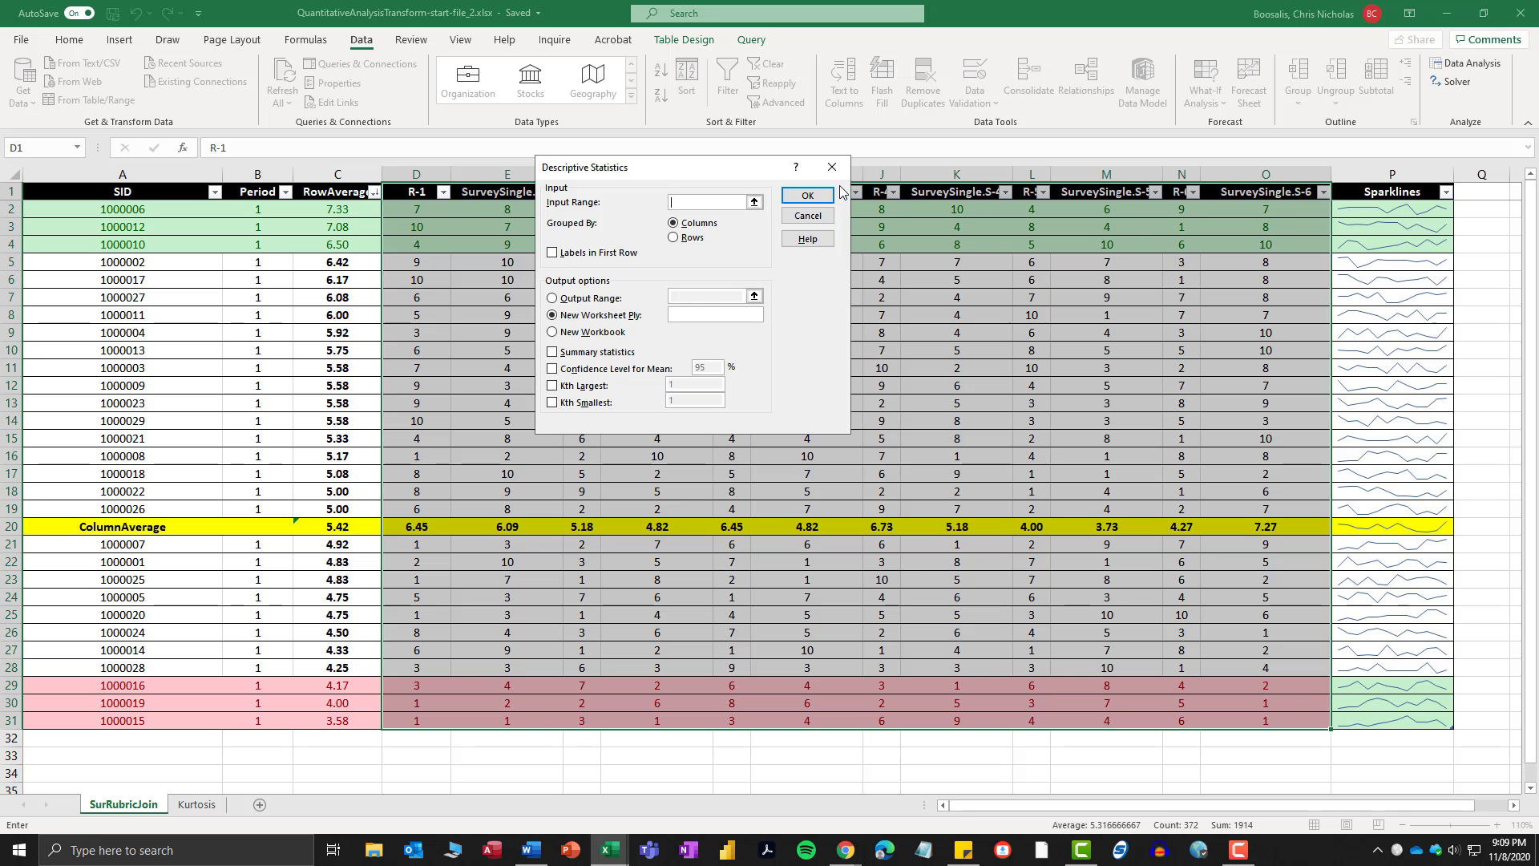
pyautogui.click(815, 219)
pyautogui.click(816, 277)
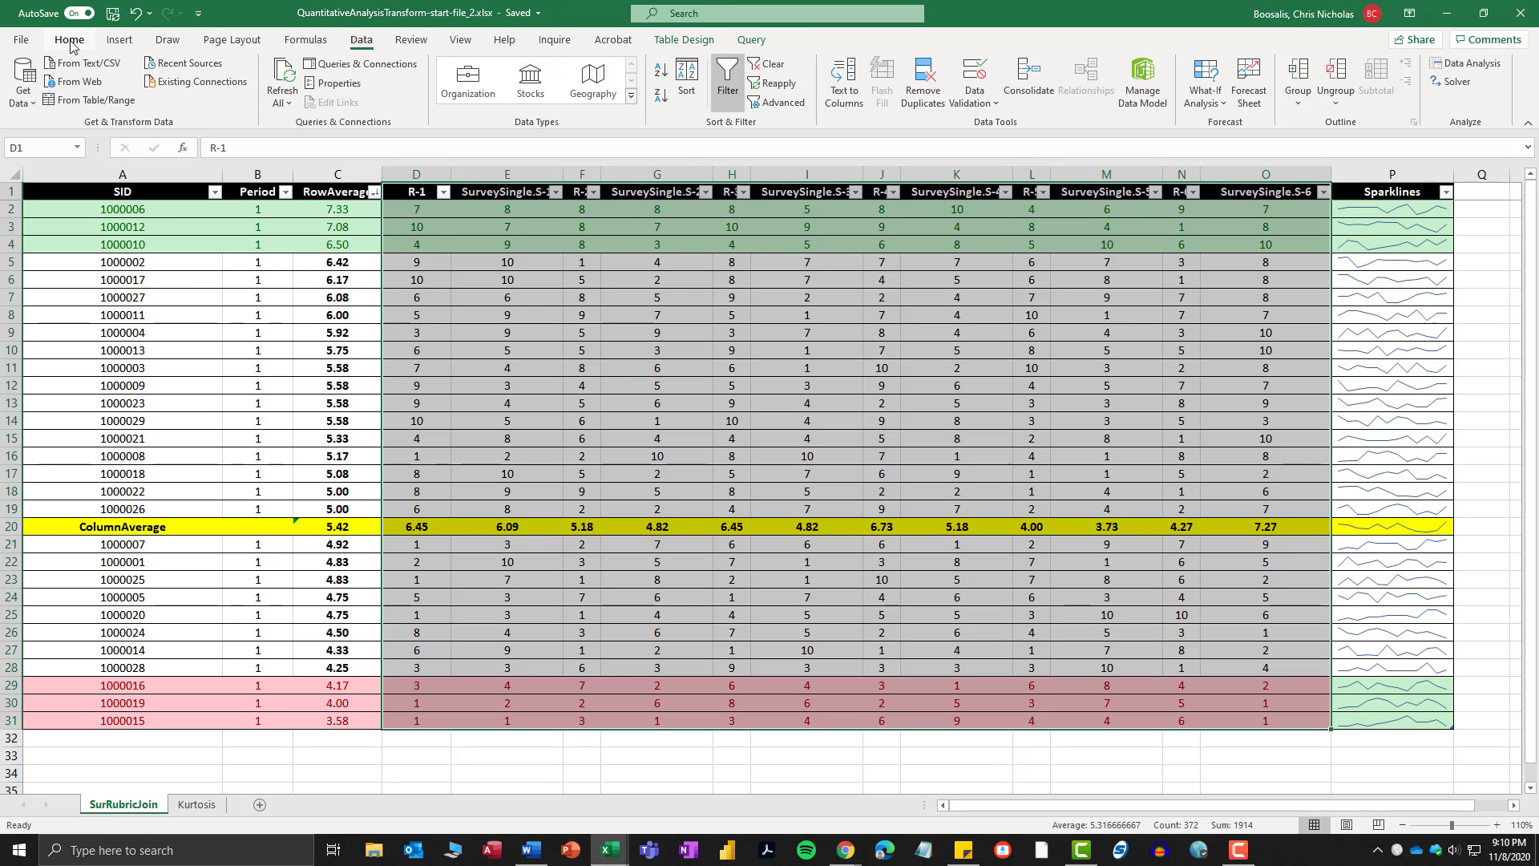
# Copy the table's name from its table properties.
pyautogui.click(677, 41)
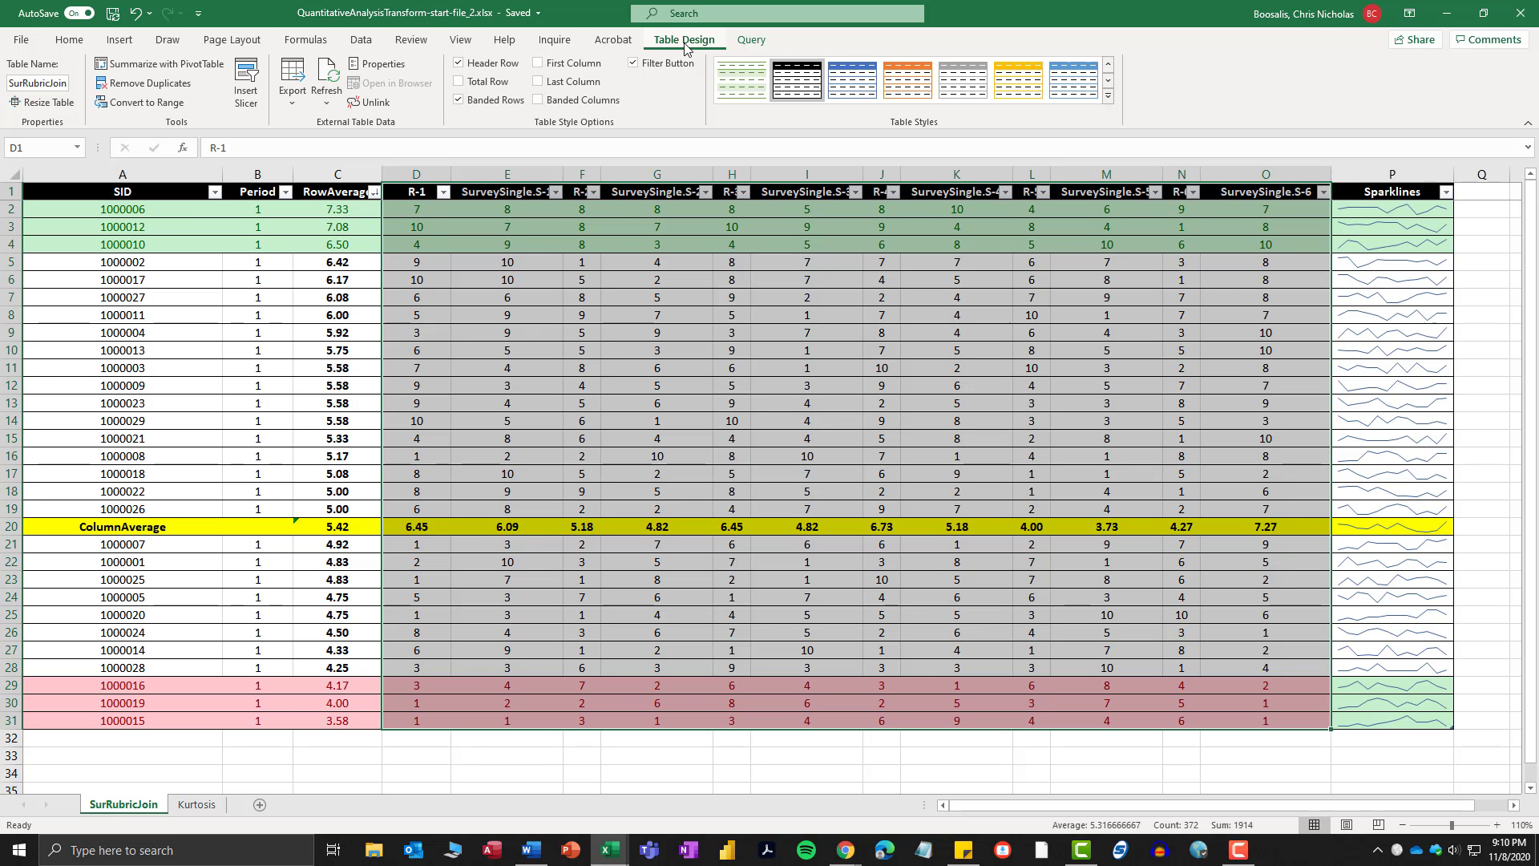
pyautogui.click(24, 83)
pyautogui.rightClick(24, 82)
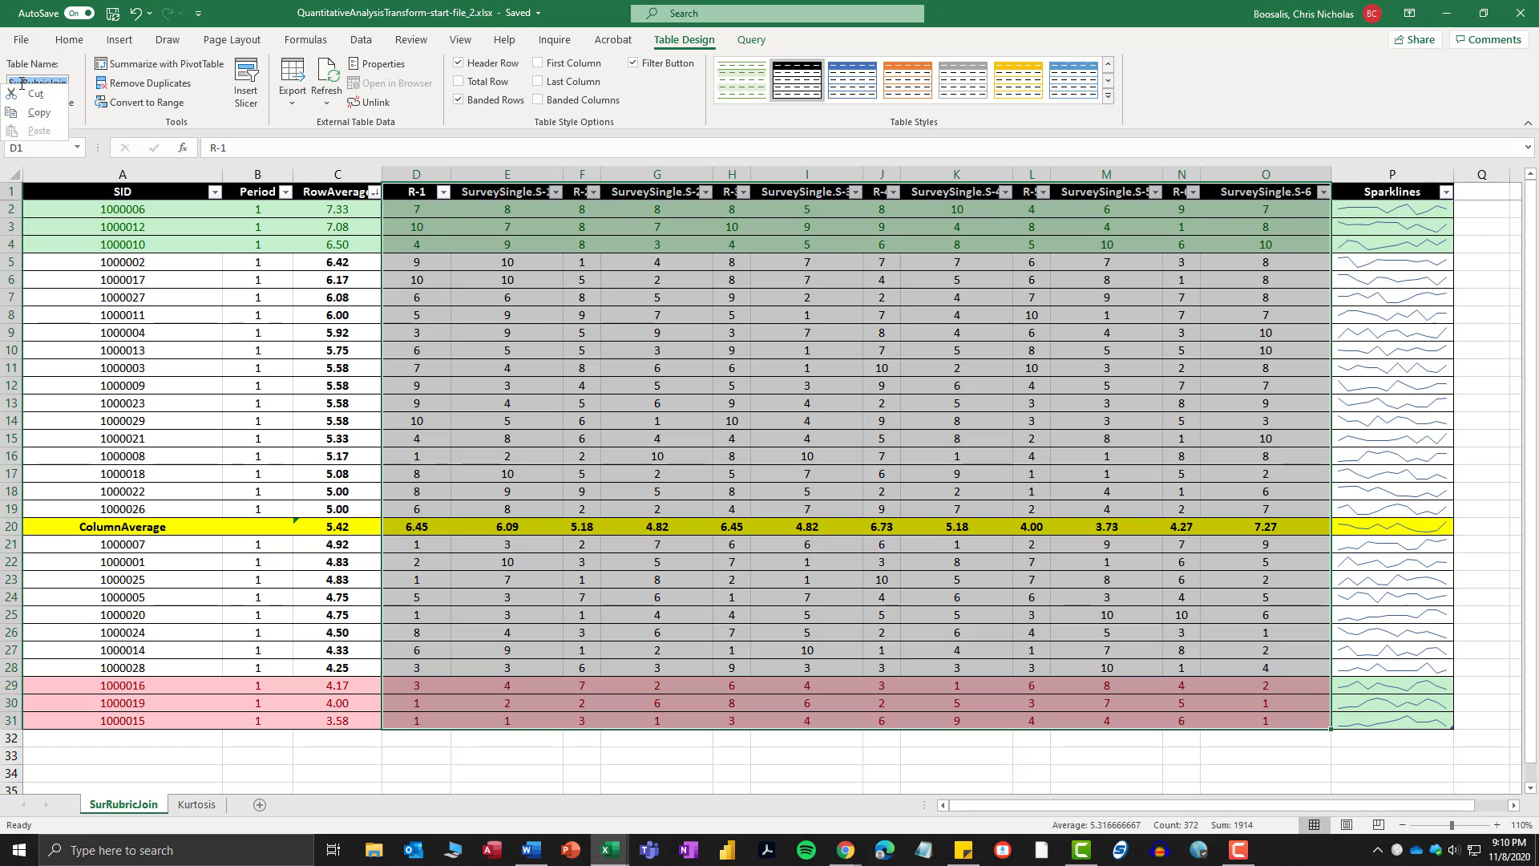
pyautogui.click(36, 113)
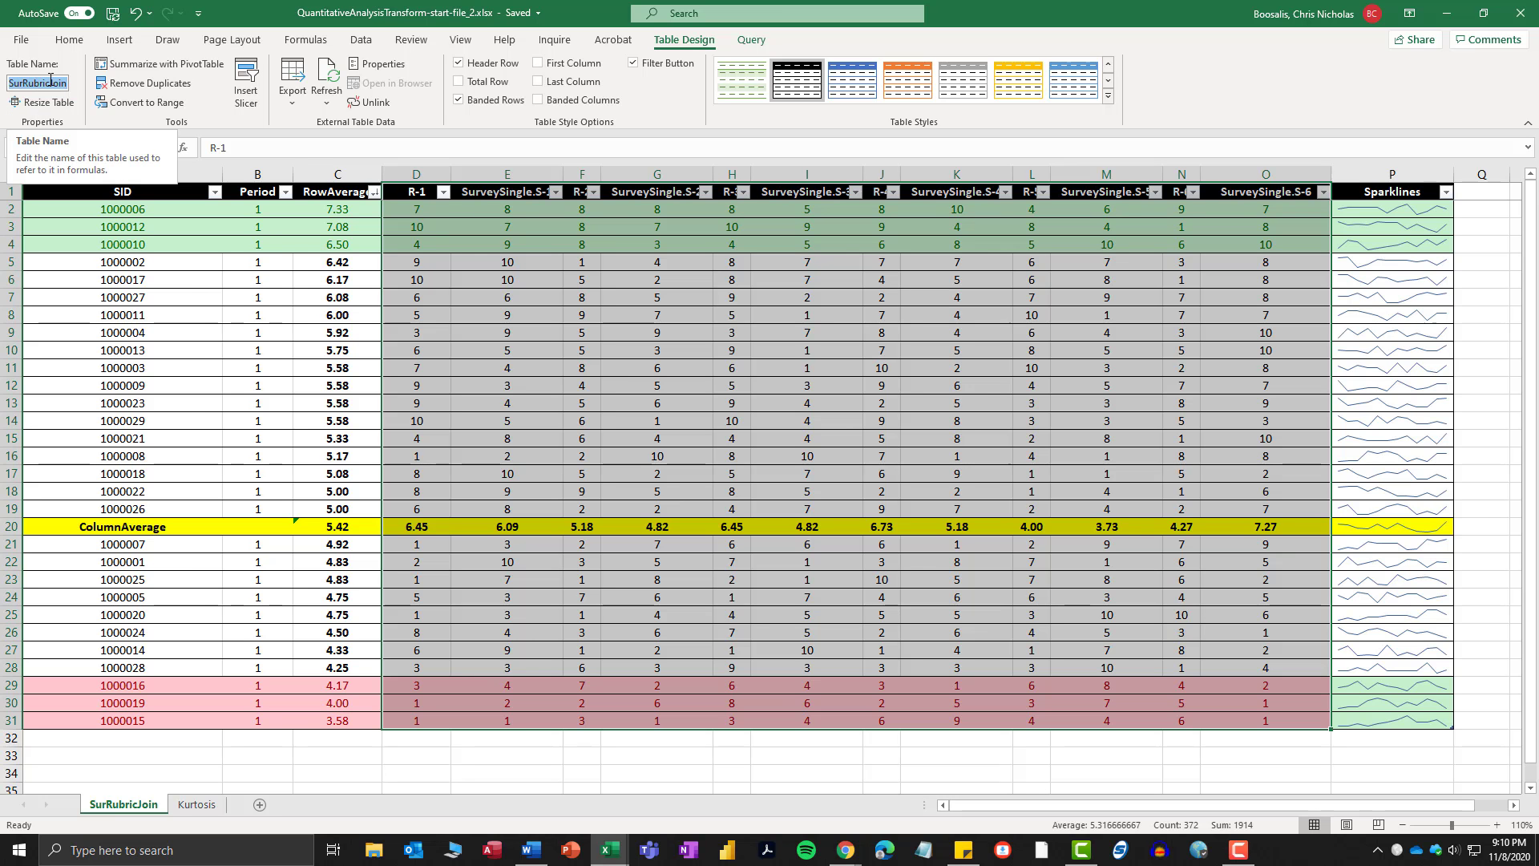
# Start a Descriptive Statistics analysis with the copied table name as input range, grouped by columns with labels in the first row.
pyautogui.click(360, 40)
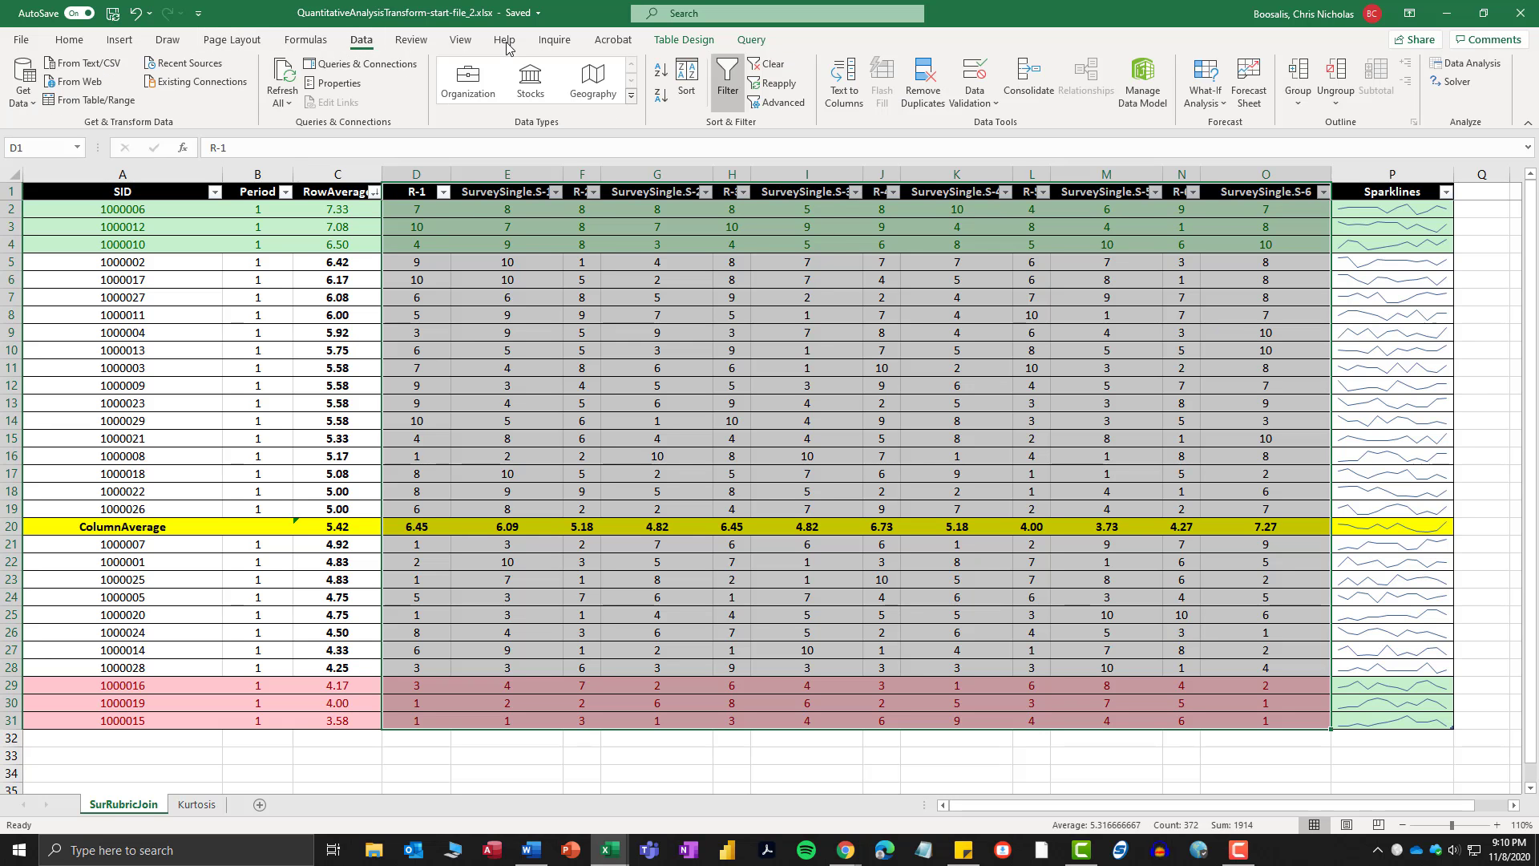
pyautogui.click(1482, 71)
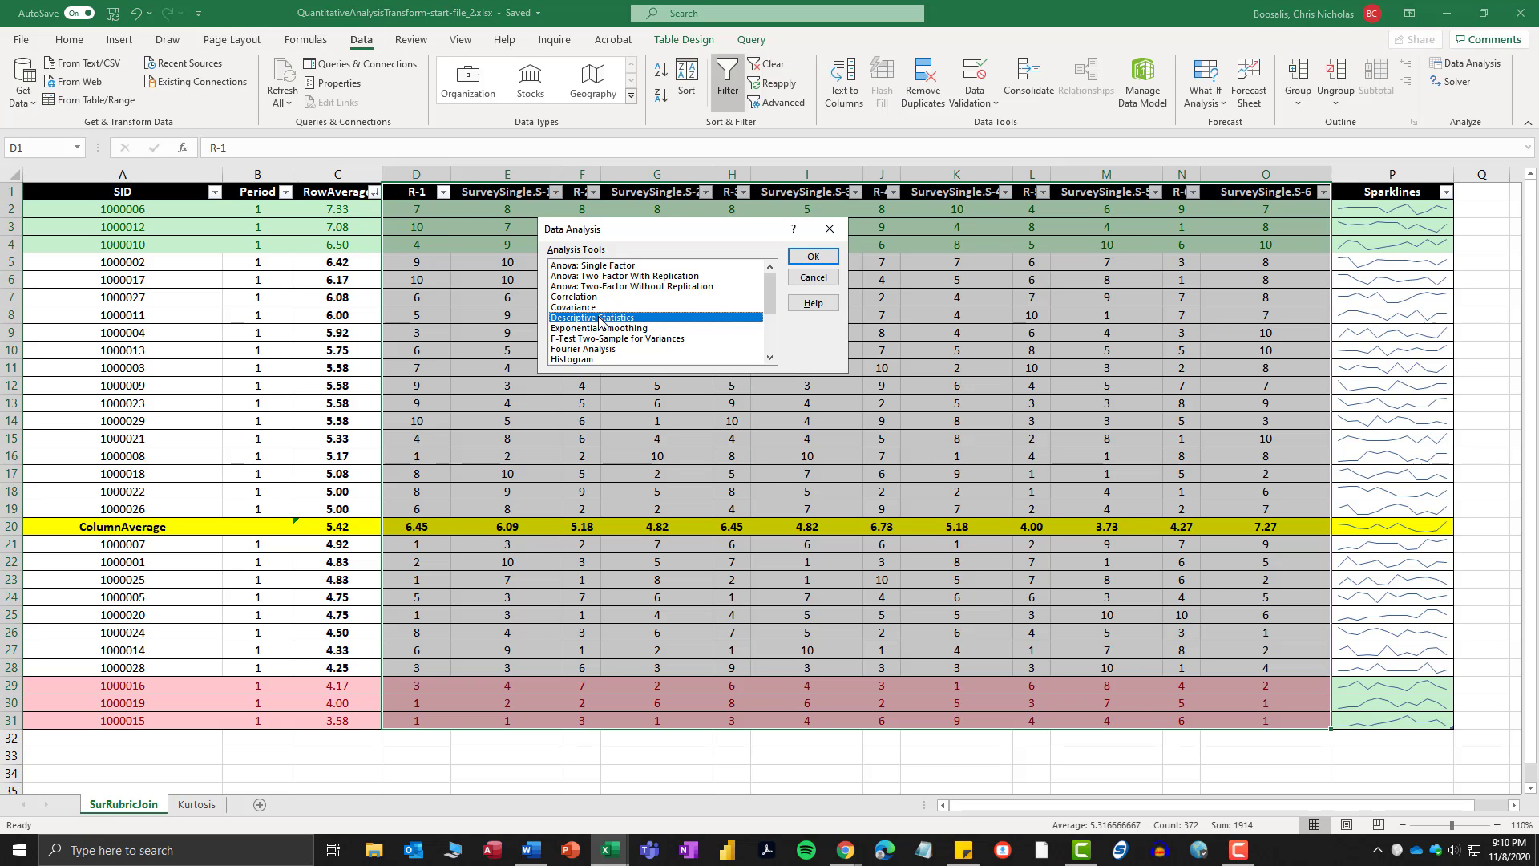
pyautogui.click(819, 256)
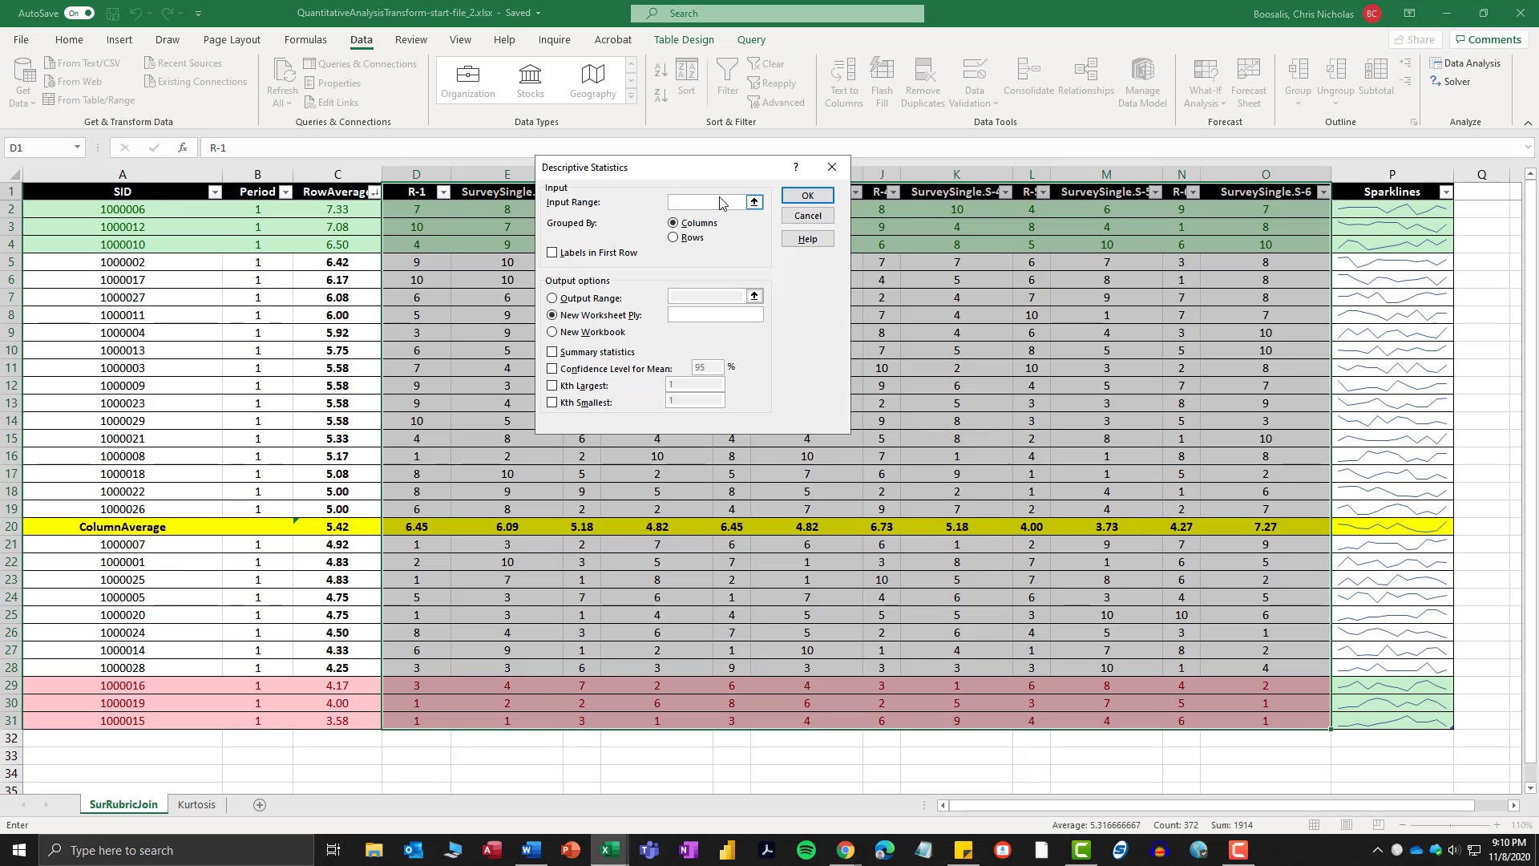
pyautogui.hotkey('ctrl', 'v')
pyautogui.click(552, 254)
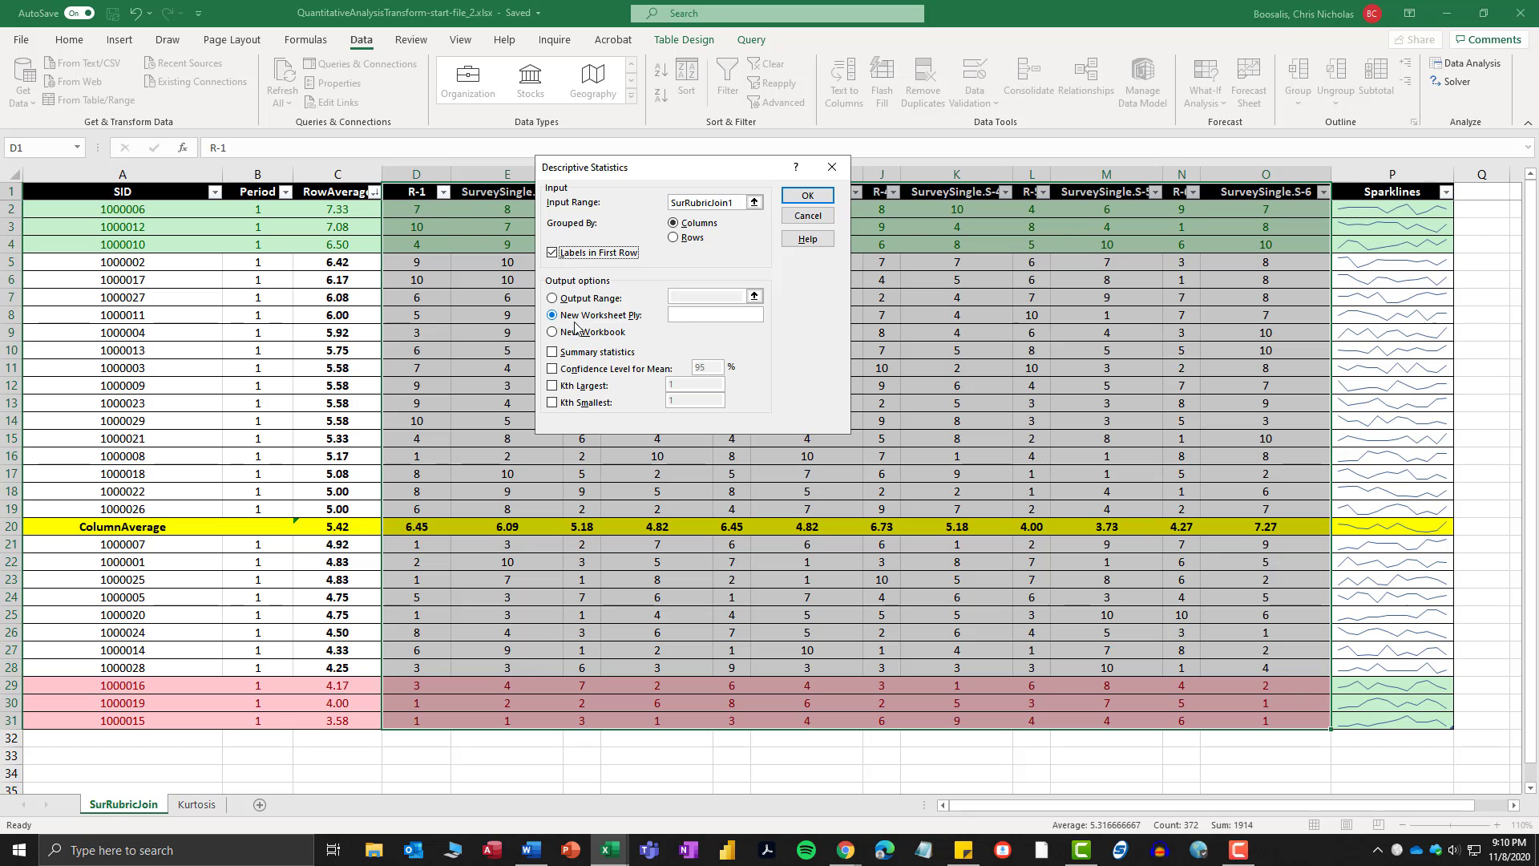
# Send the output to a new worksheet named Stats, including summary statistics and a 95% confidence level for the mean.
pyautogui.click(694, 316)
pyautogui.write('Stats')
pyautogui.click(552, 353)
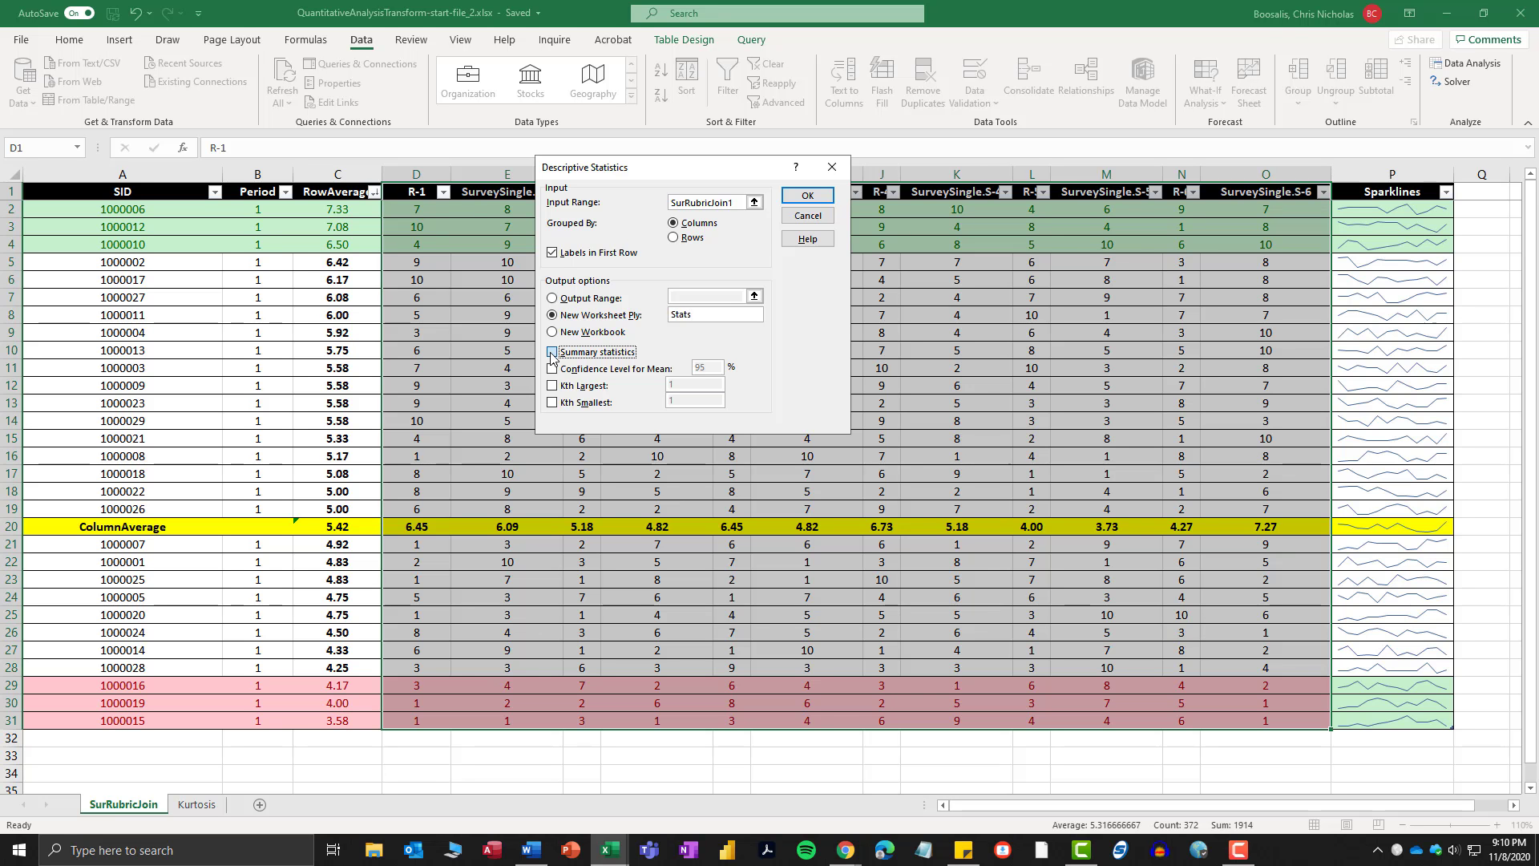
pyautogui.click(551, 368)
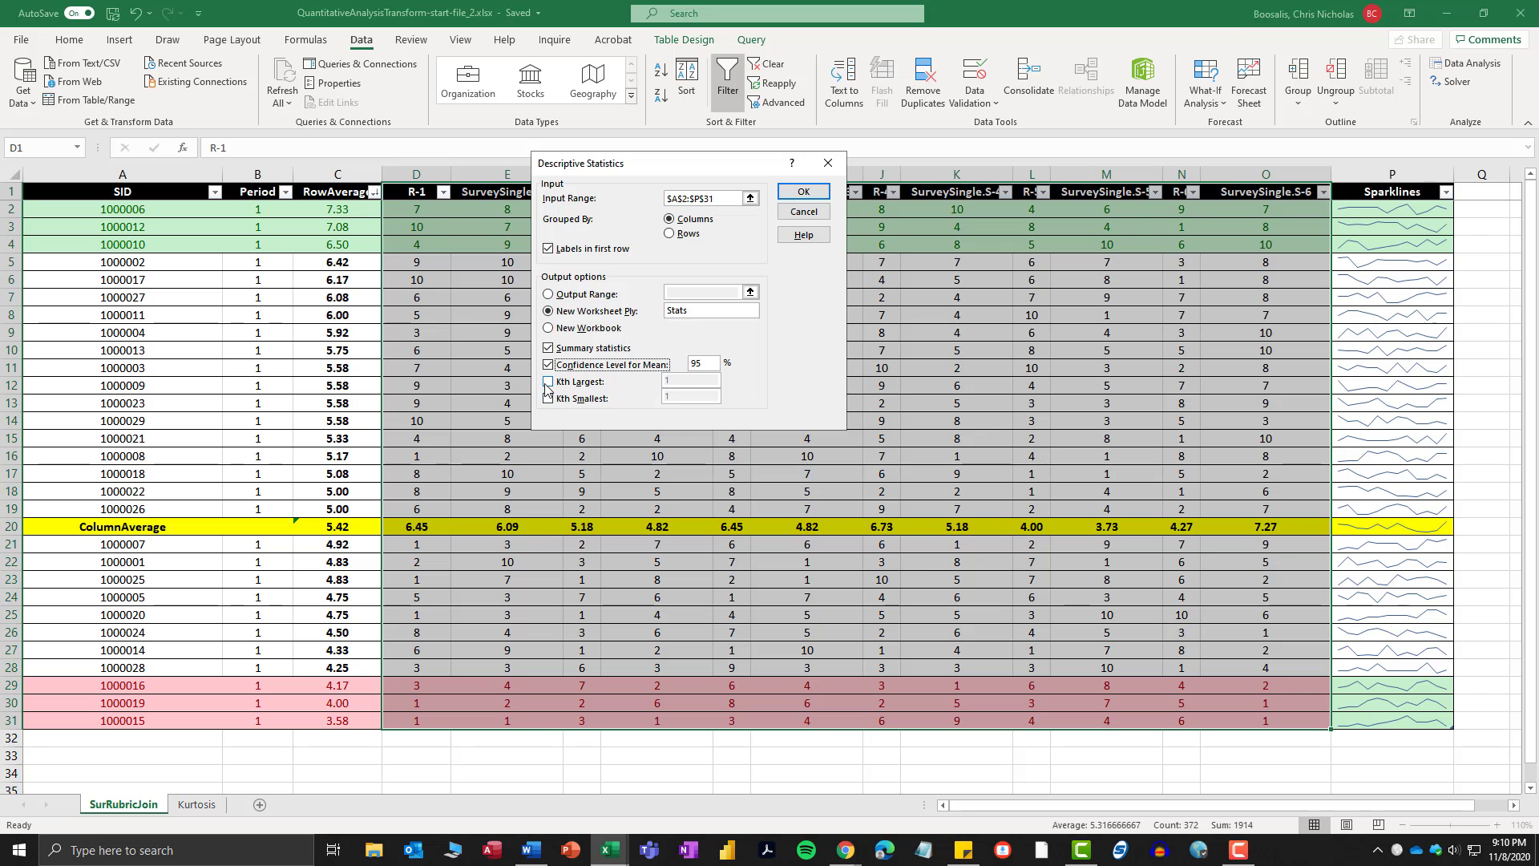
pyautogui.click(548, 384)
pyautogui.click(549, 399)
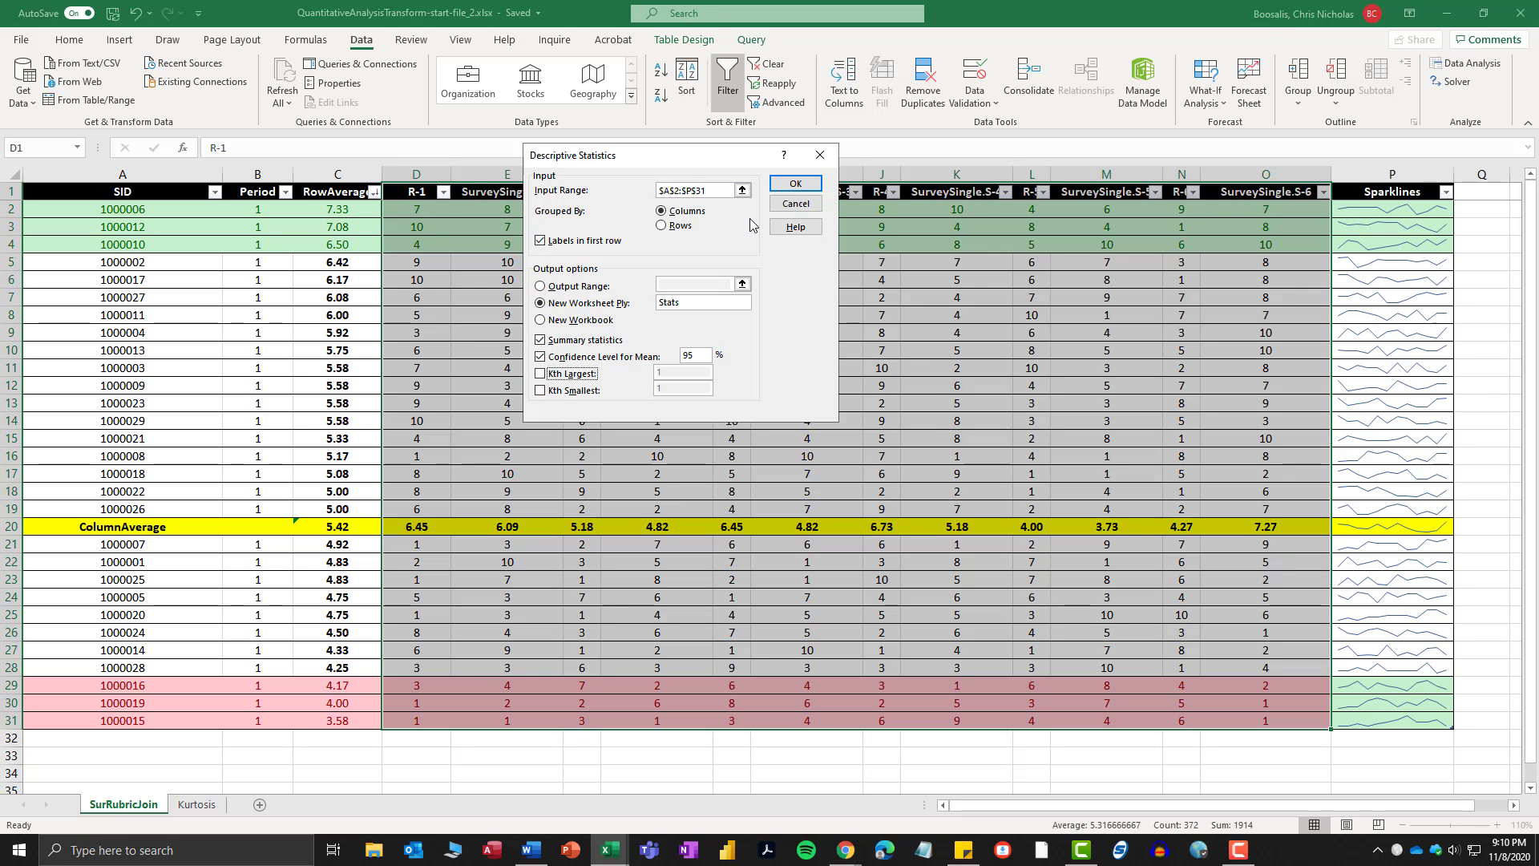
# Try to run the Descriptive Statistics analysis on $A$2:$P$31 with output to the Stats worksheet.
pyautogui.click(795, 184)
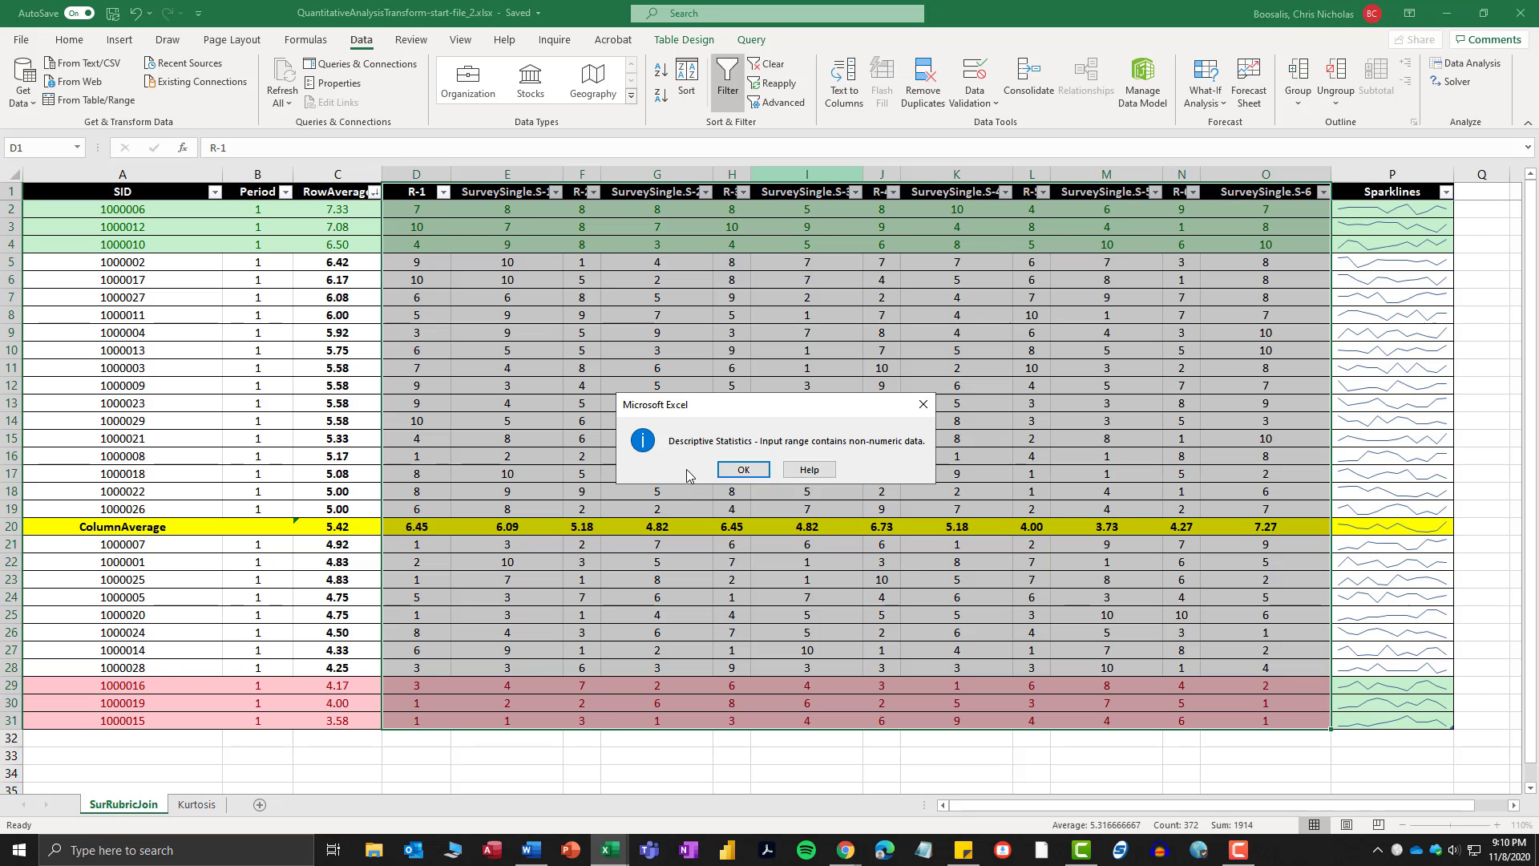
pyautogui.click(743, 470)
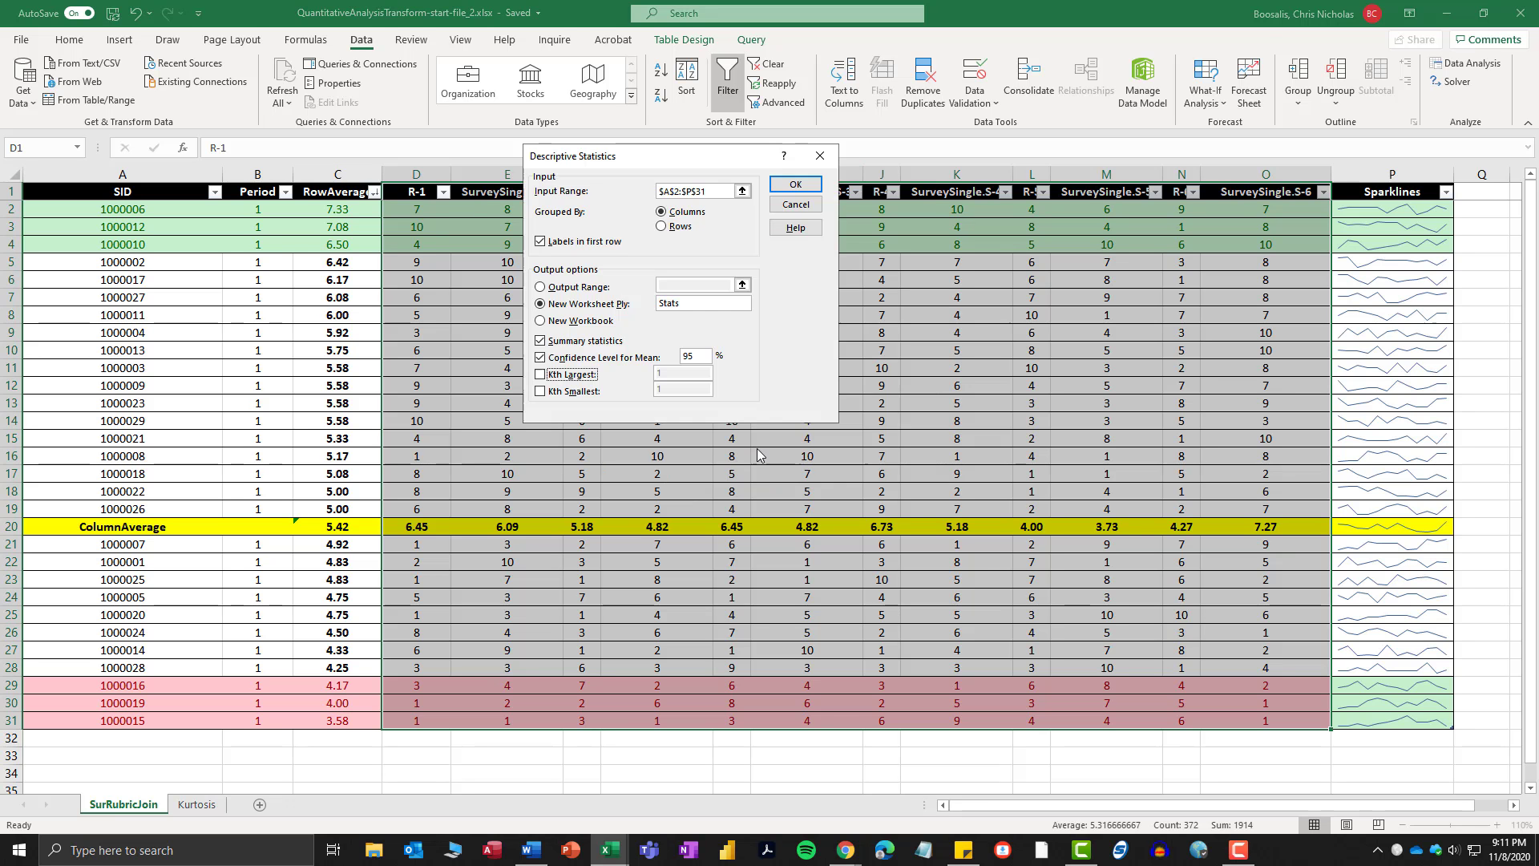
pyautogui.click(803, 186)
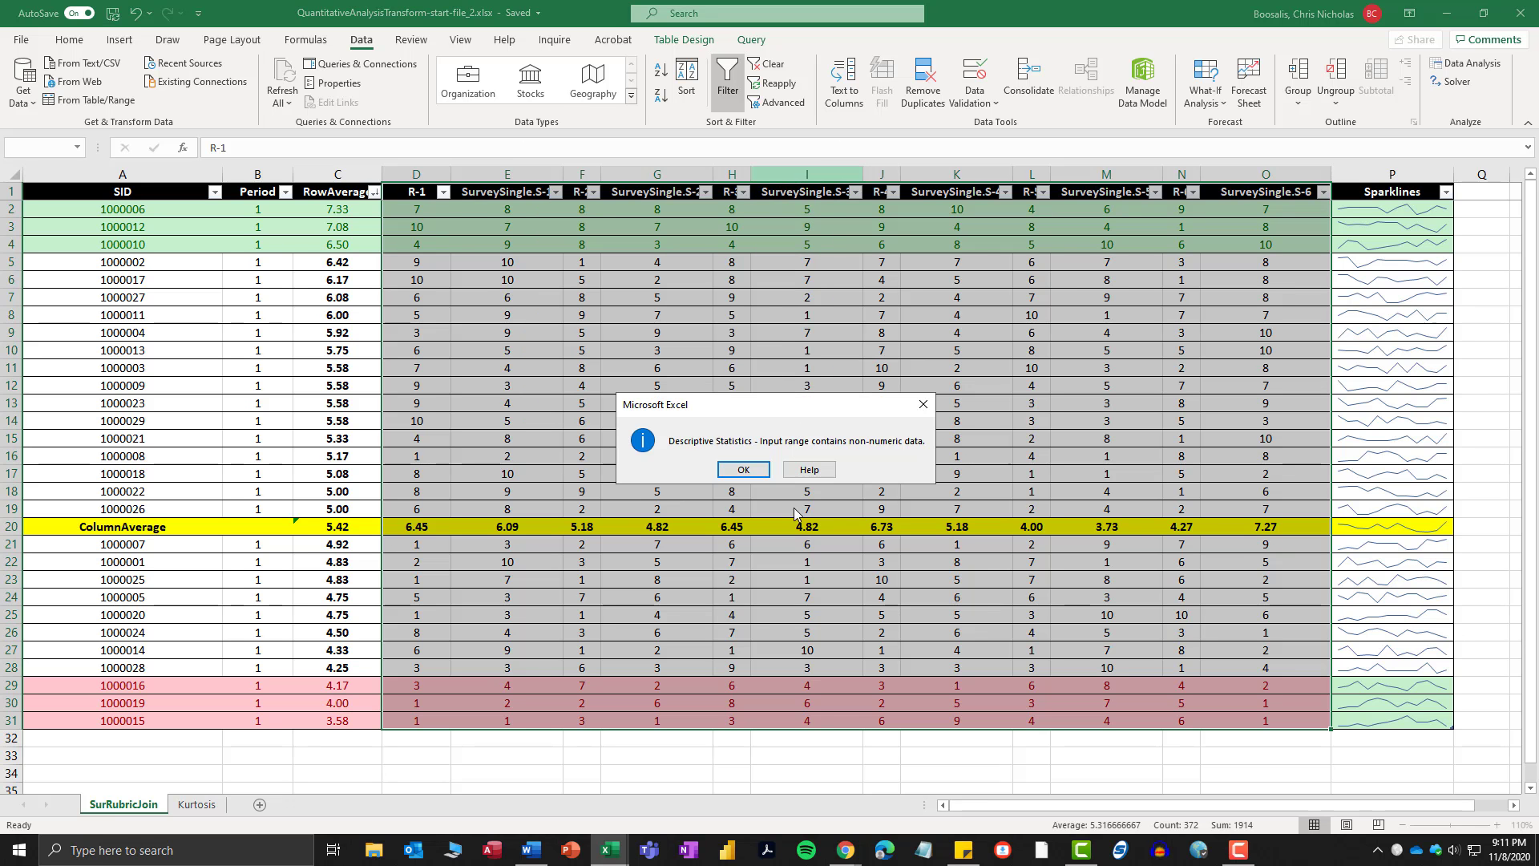
pyautogui.click(769, 474)
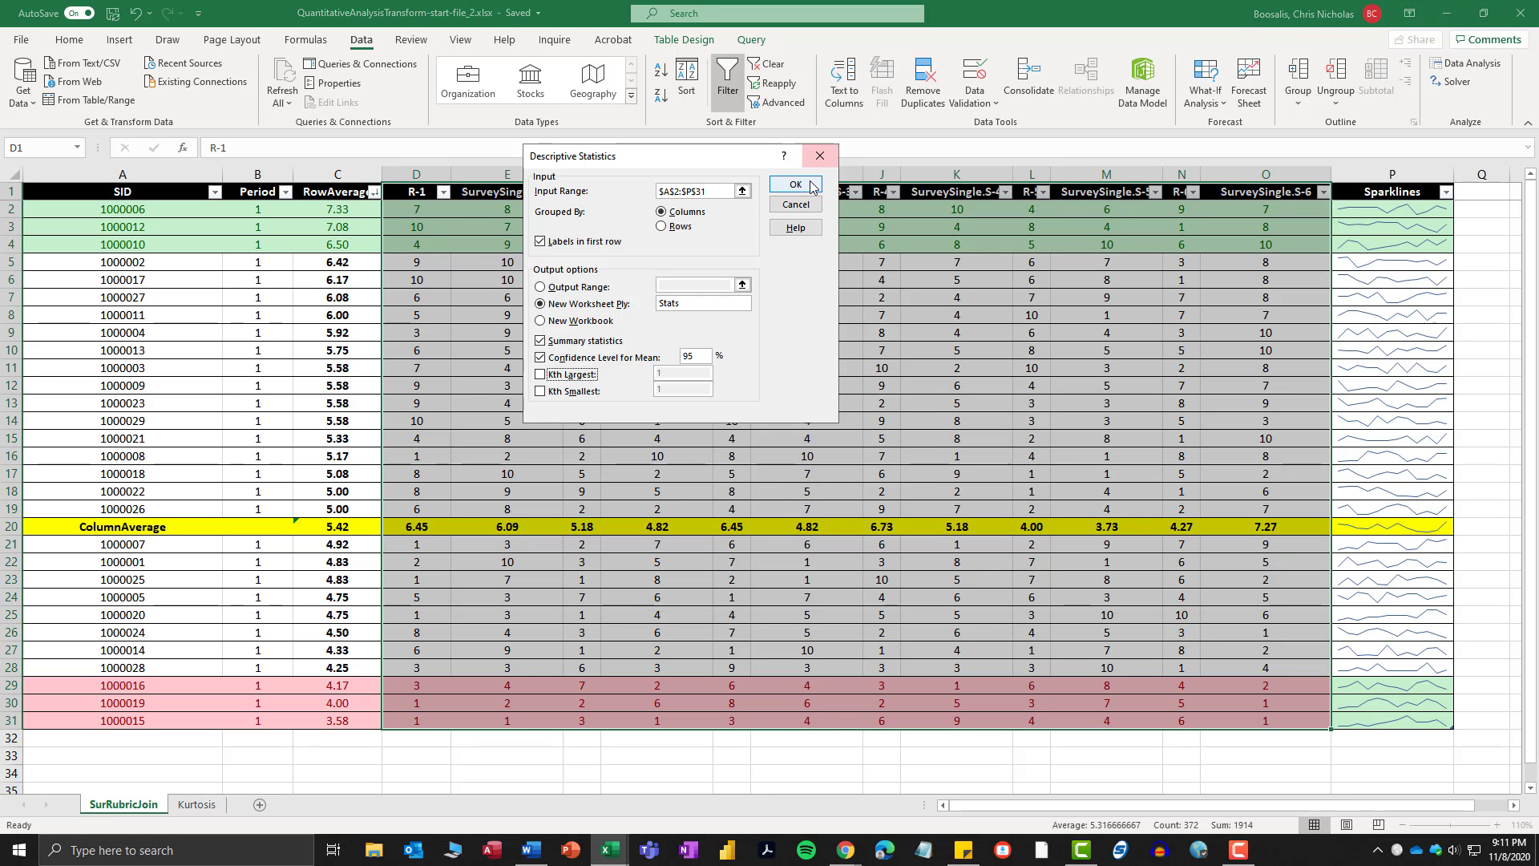
pyautogui.click(803, 186)
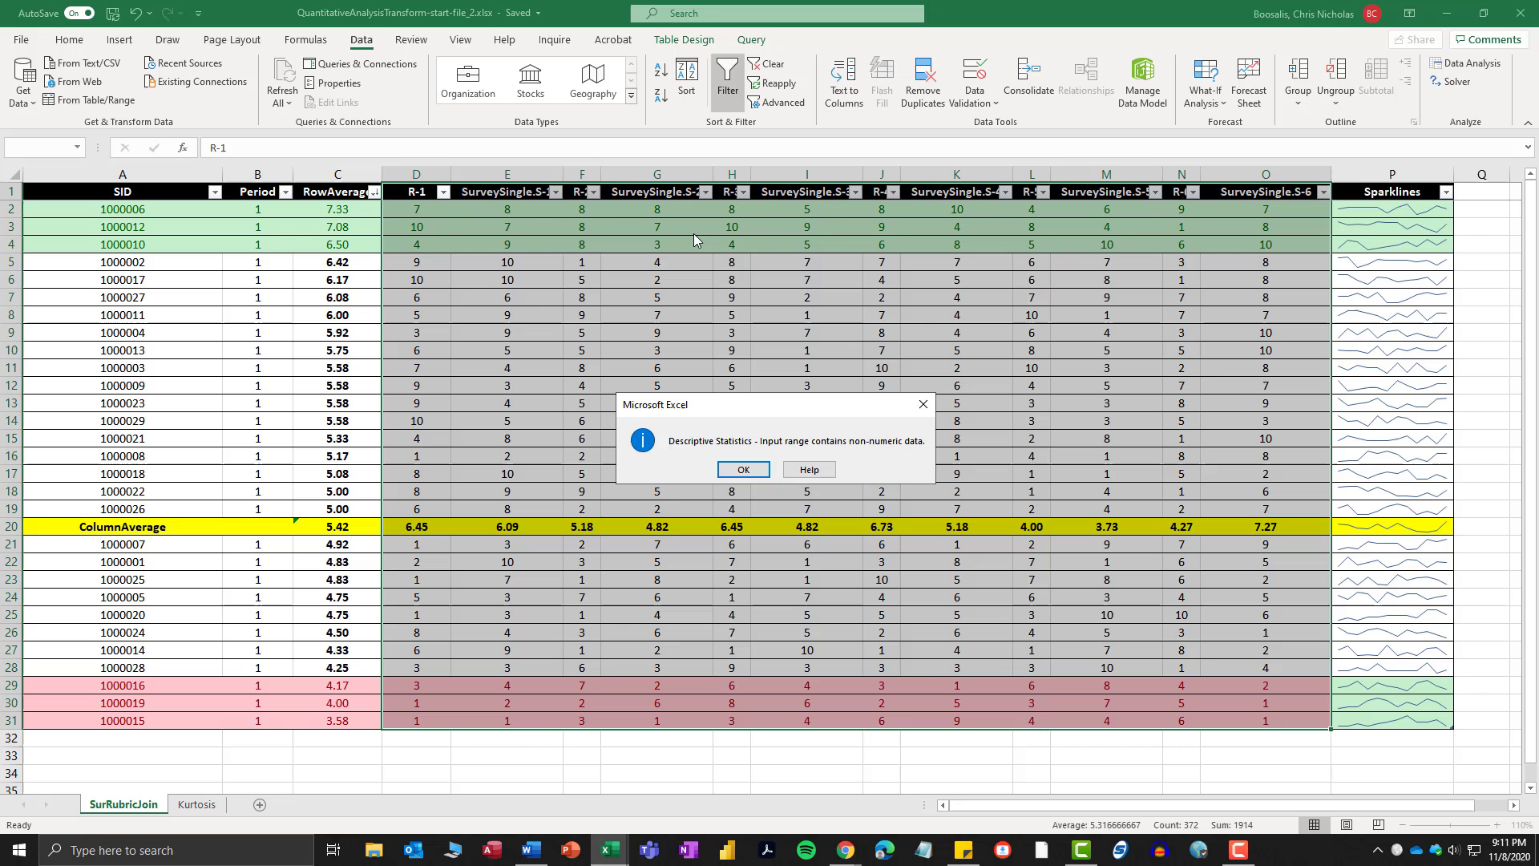
pyautogui.click(743, 469)
pyautogui.click(816, 154)
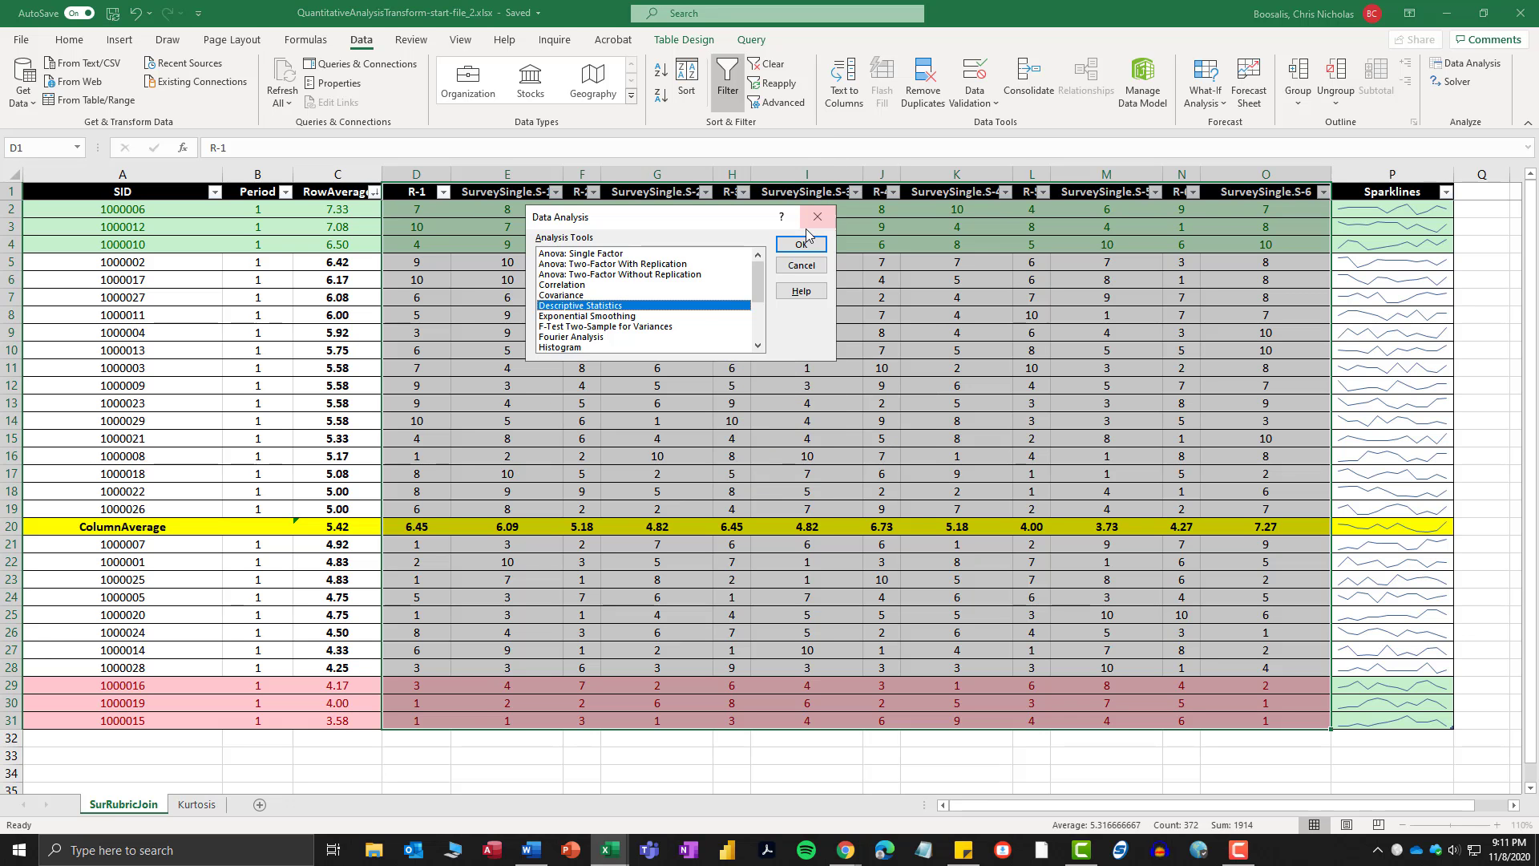
pyautogui.click(801, 265)
# Examine the formulas in the RowAverage column and across the ColumnAverage row from R-1 to SurveySingle.S-6.
pyautogui.click(306, 262)
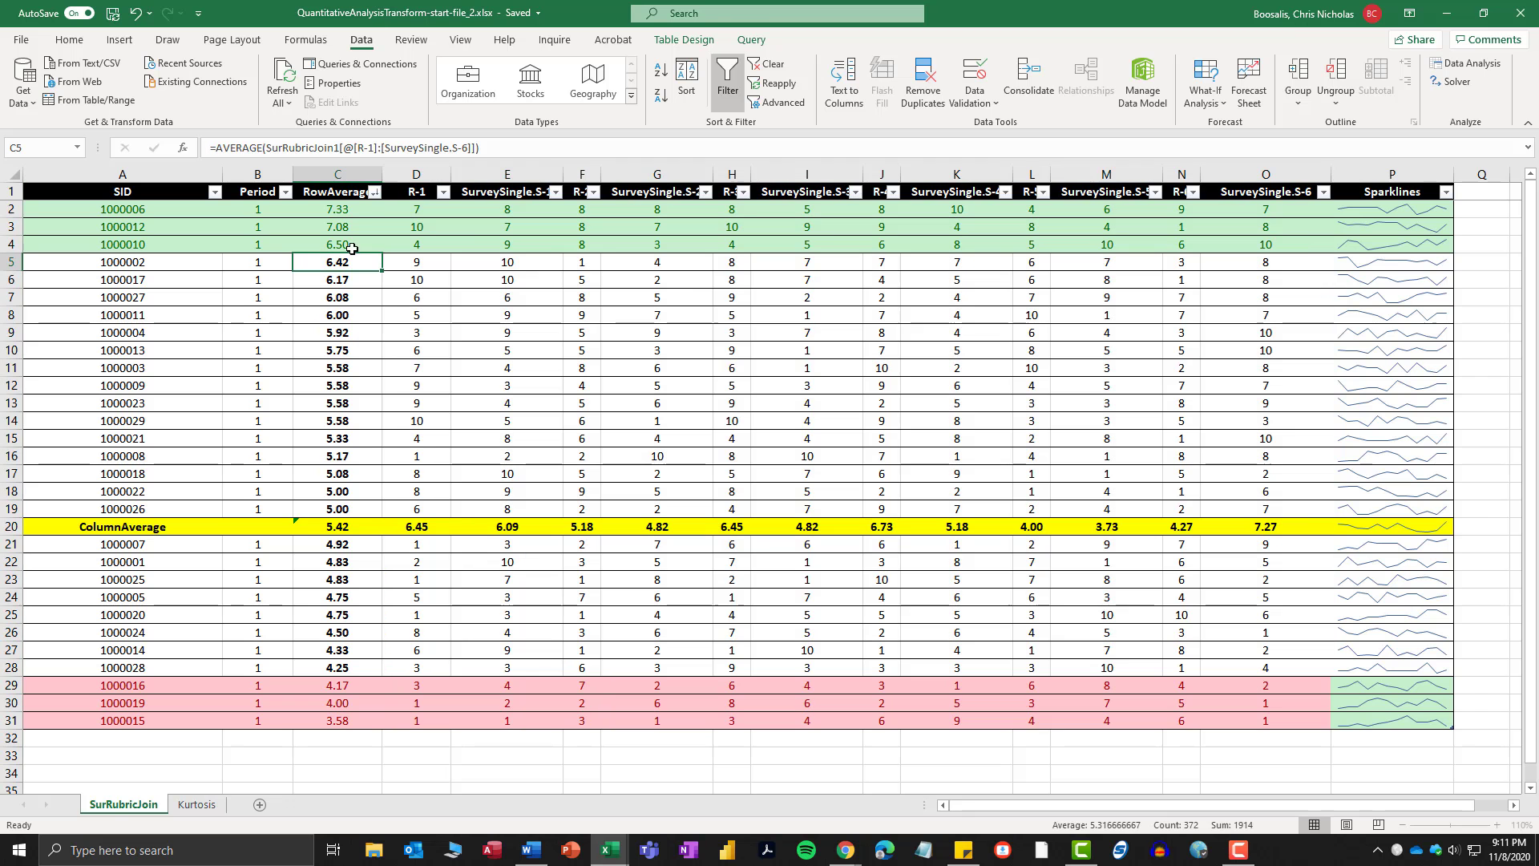
pyautogui.click(320, 181)
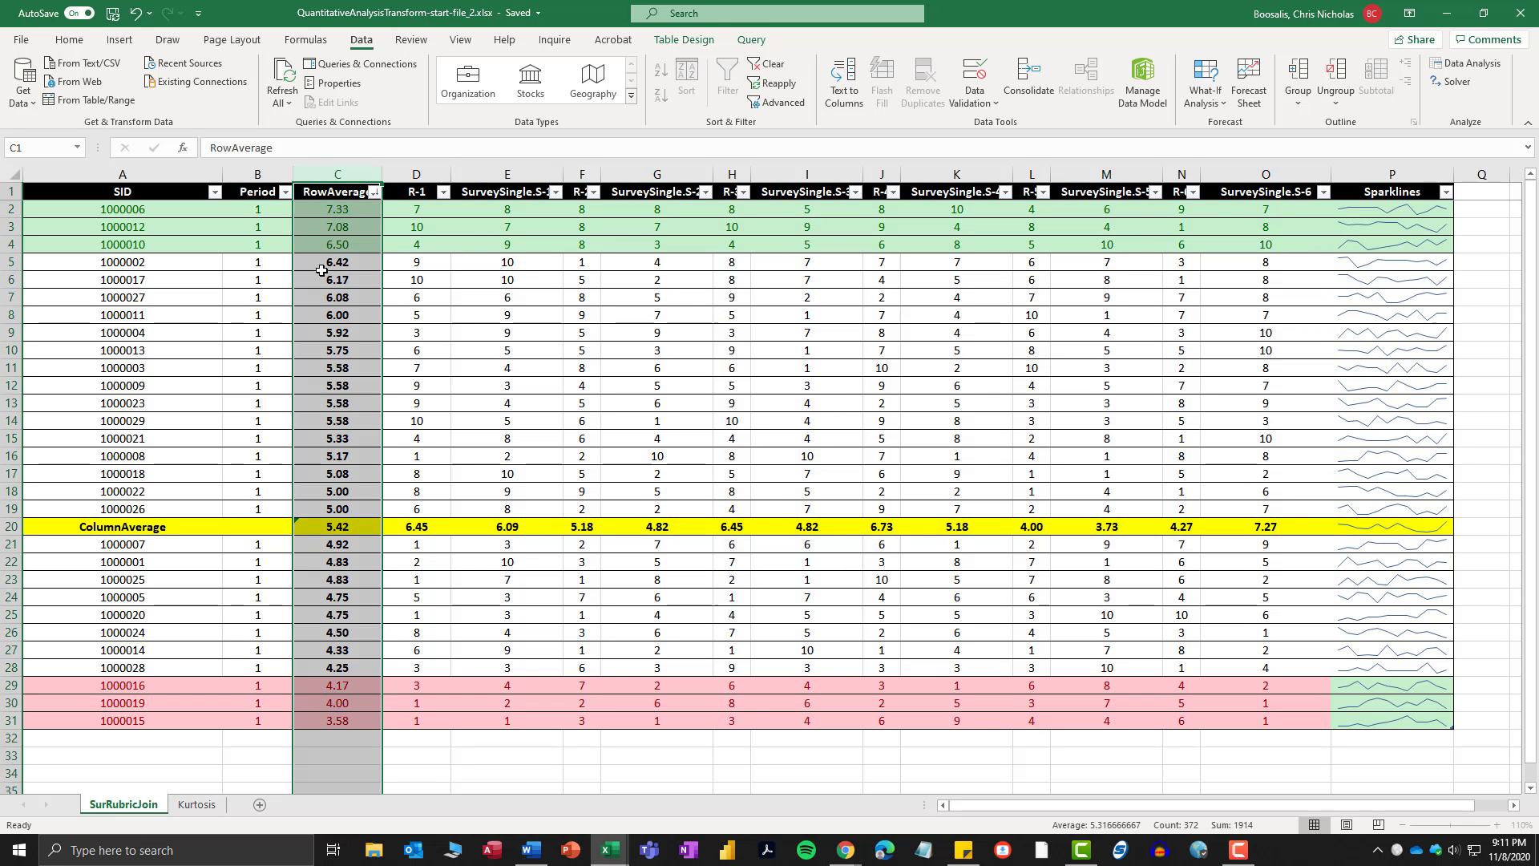
pyautogui.click(323, 213)
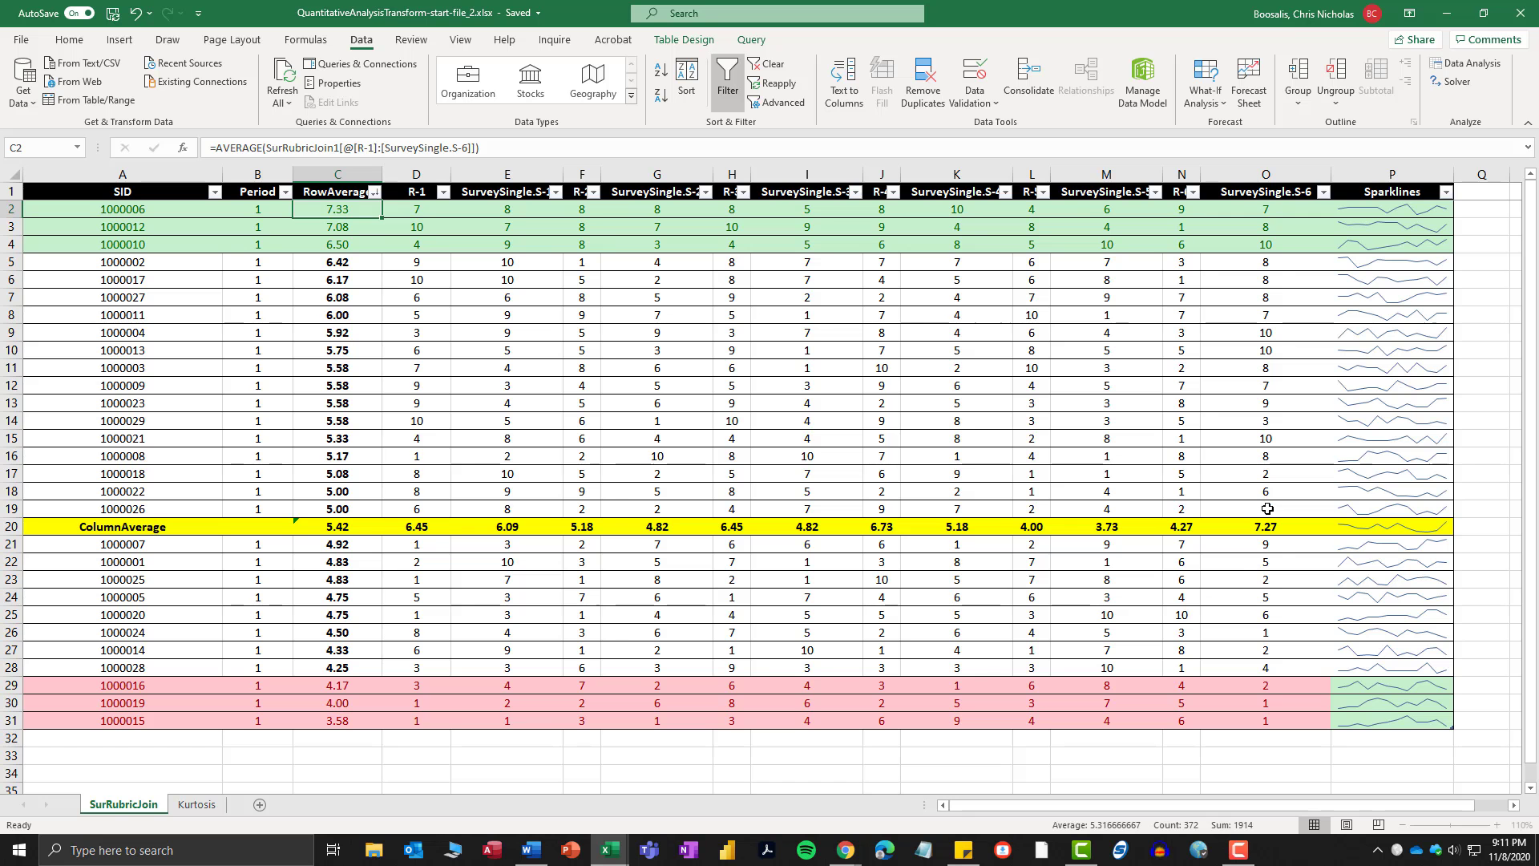
pyautogui.click(422, 523)
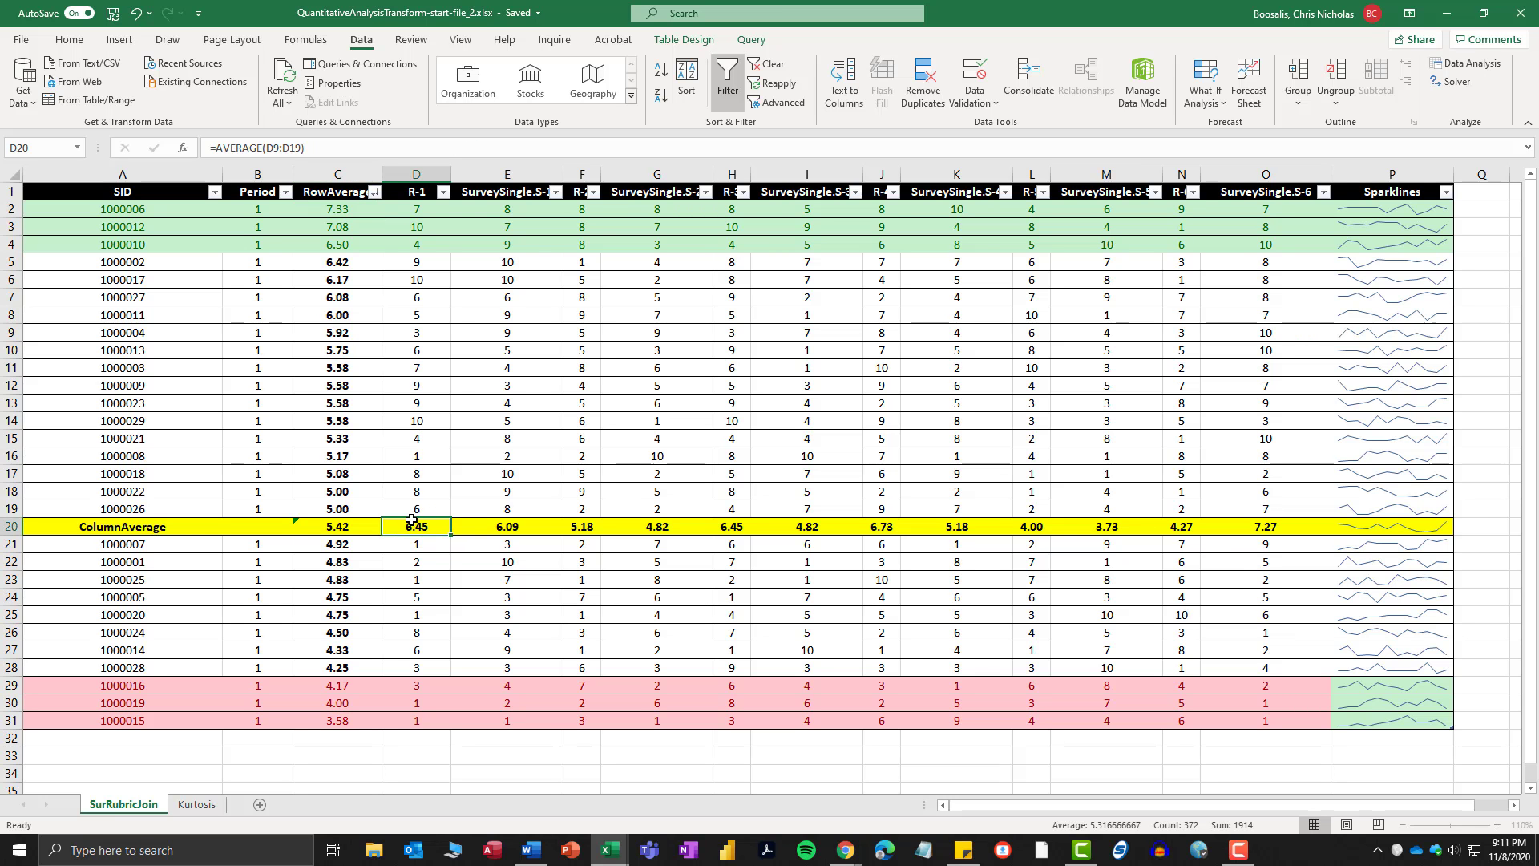
pyautogui.moveTo(16, 518); pyautogui.dragTo(16, 520)
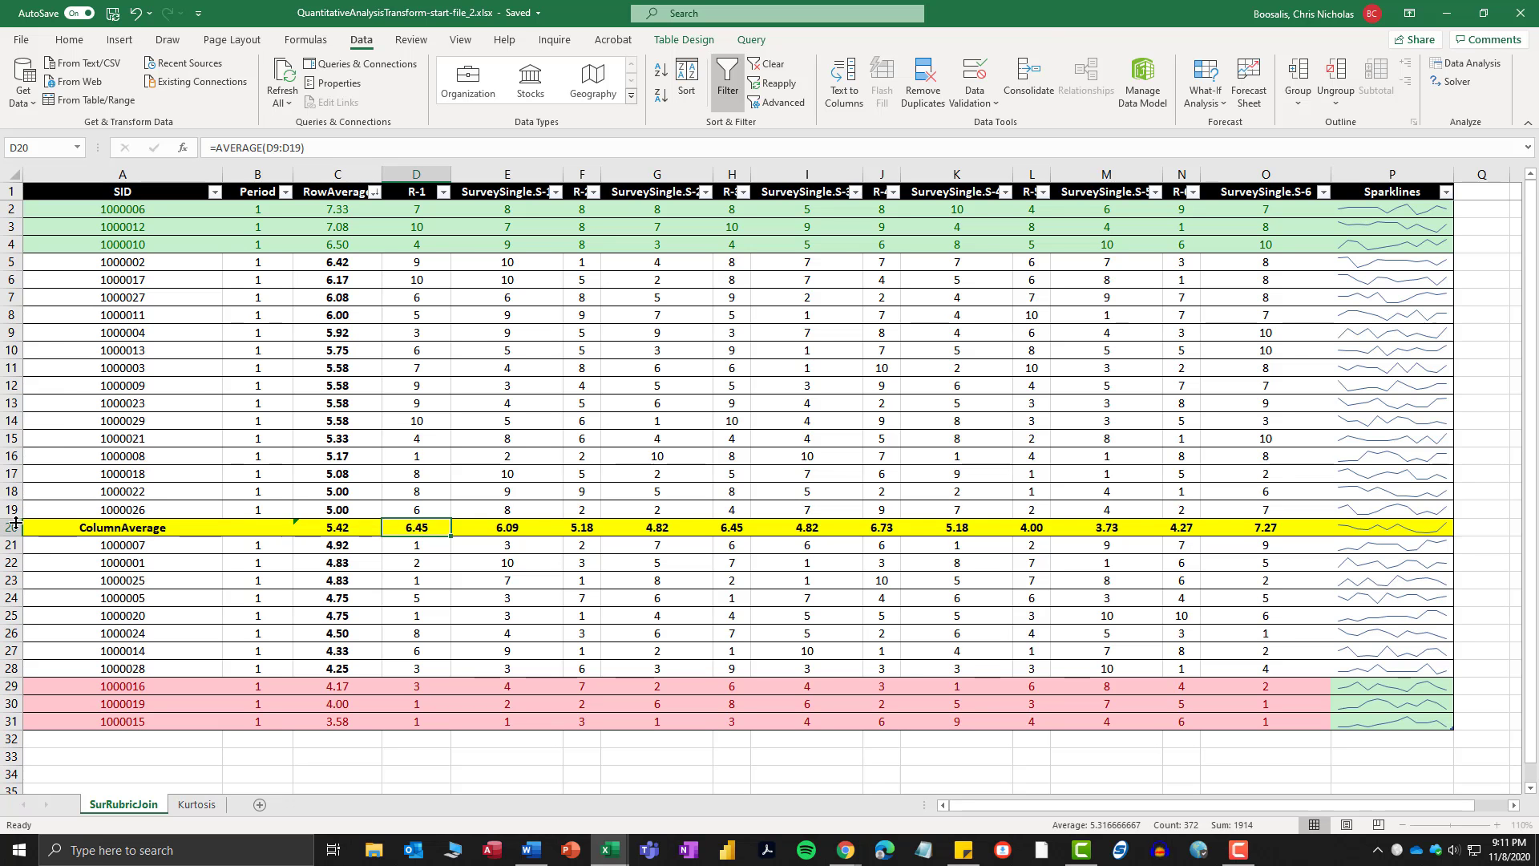
pyautogui.click(13, 528)
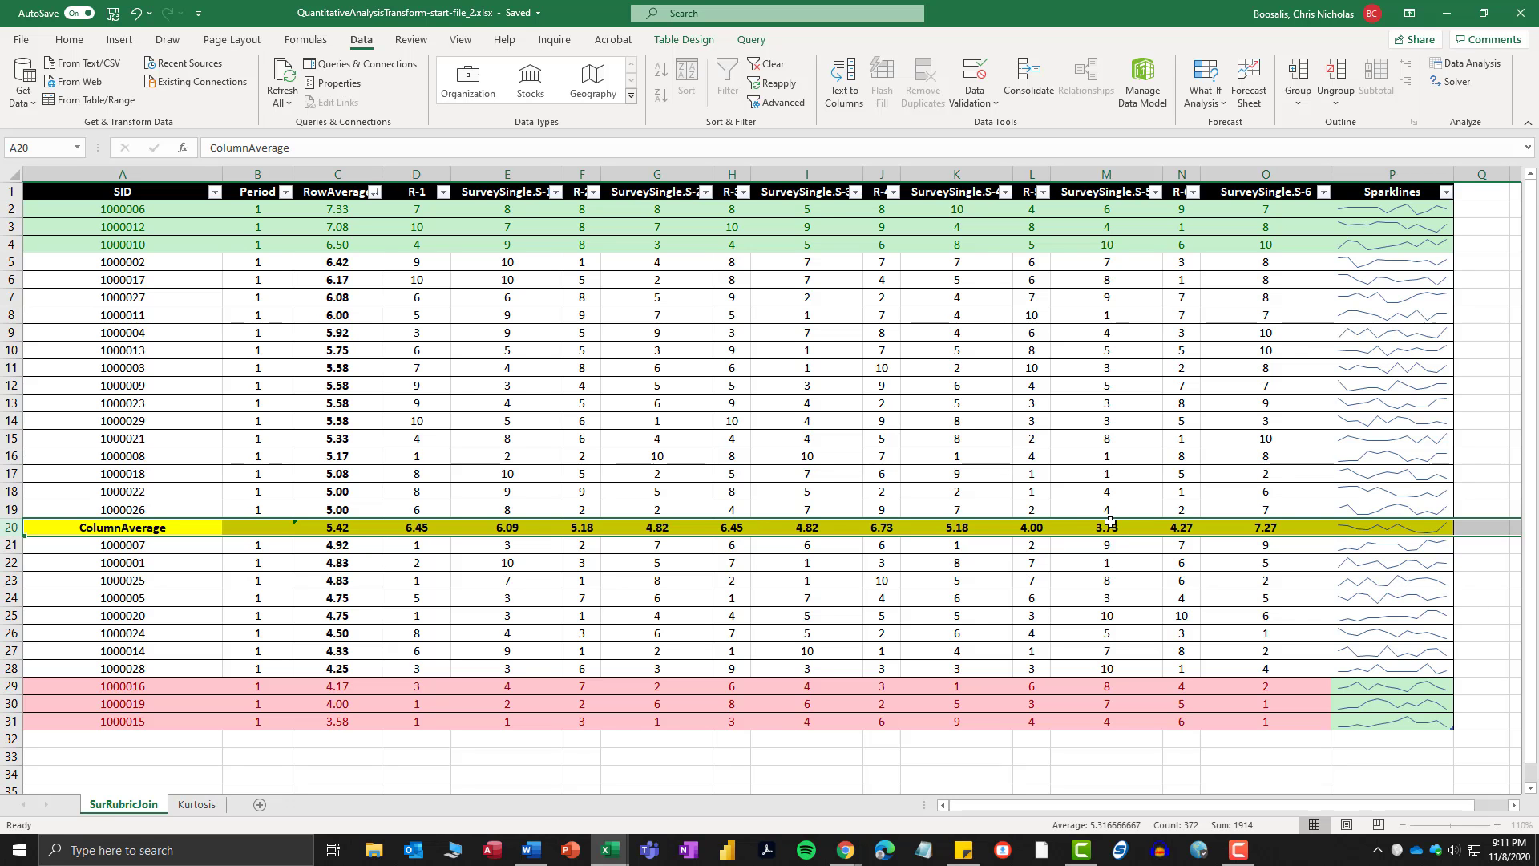
pyautogui.click(408, 530)
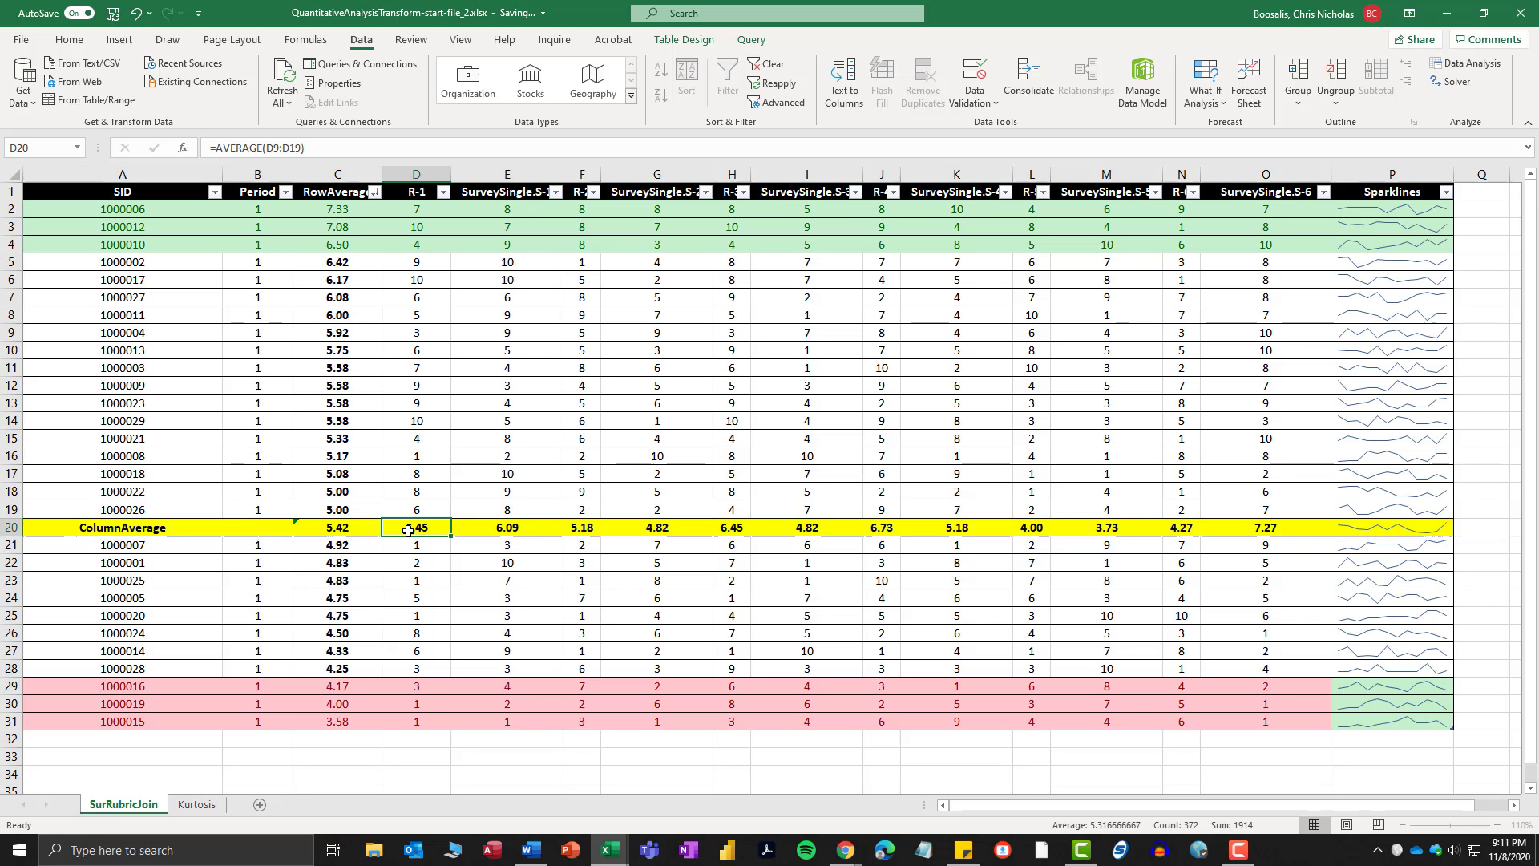
pyautogui.press('Right')
pyautogui.press('Right')
pyautogui.press('Right')
pyautogui.press('Right')
pyautogui.press('Right')
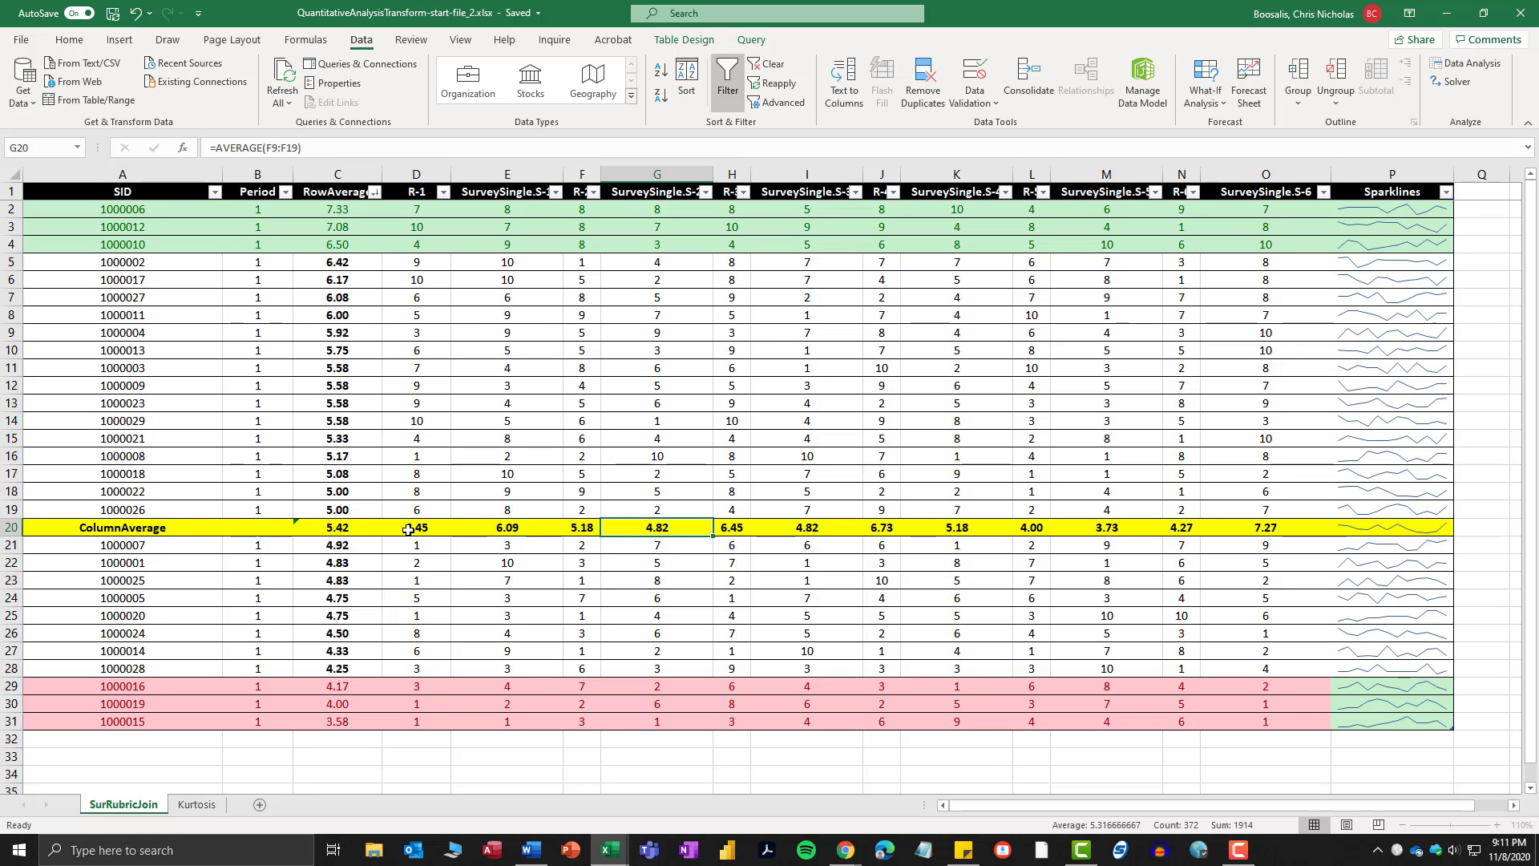
pyautogui.press('Right')
pyautogui.press('Right')
pyautogui.press('Right')
pyautogui.press('Right')
pyautogui.press('Right')
pyautogui.press('Right')
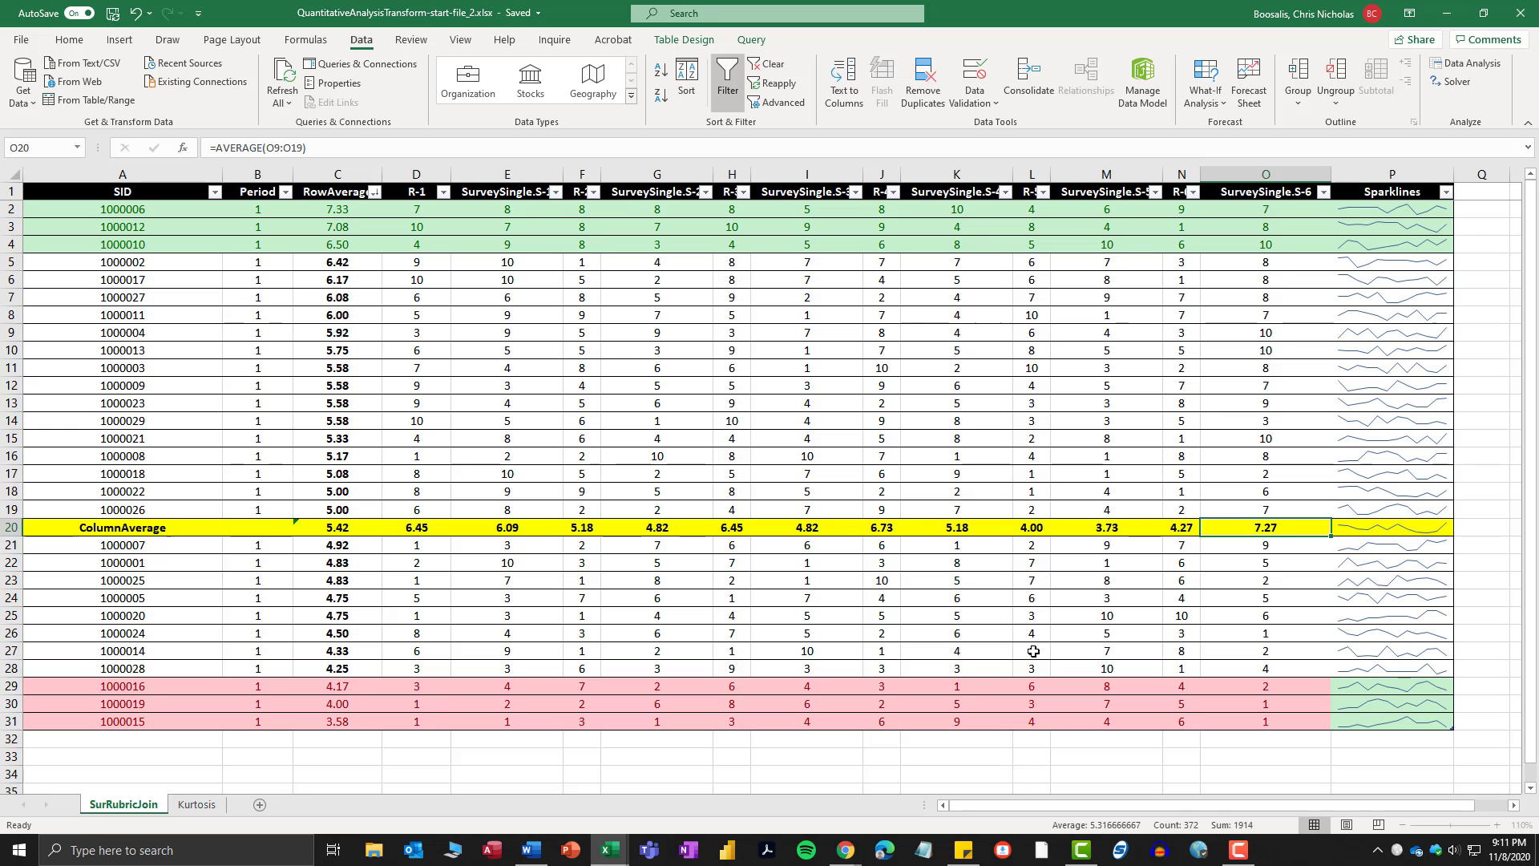
# Replace the ColumnAverage formulas in D20:O20 with their static values by copying and pasting values in place.
pyautogui.click(1279, 585)
pyautogui.moveTo(1280, 529); pyautogui.dragTo(425, 529)
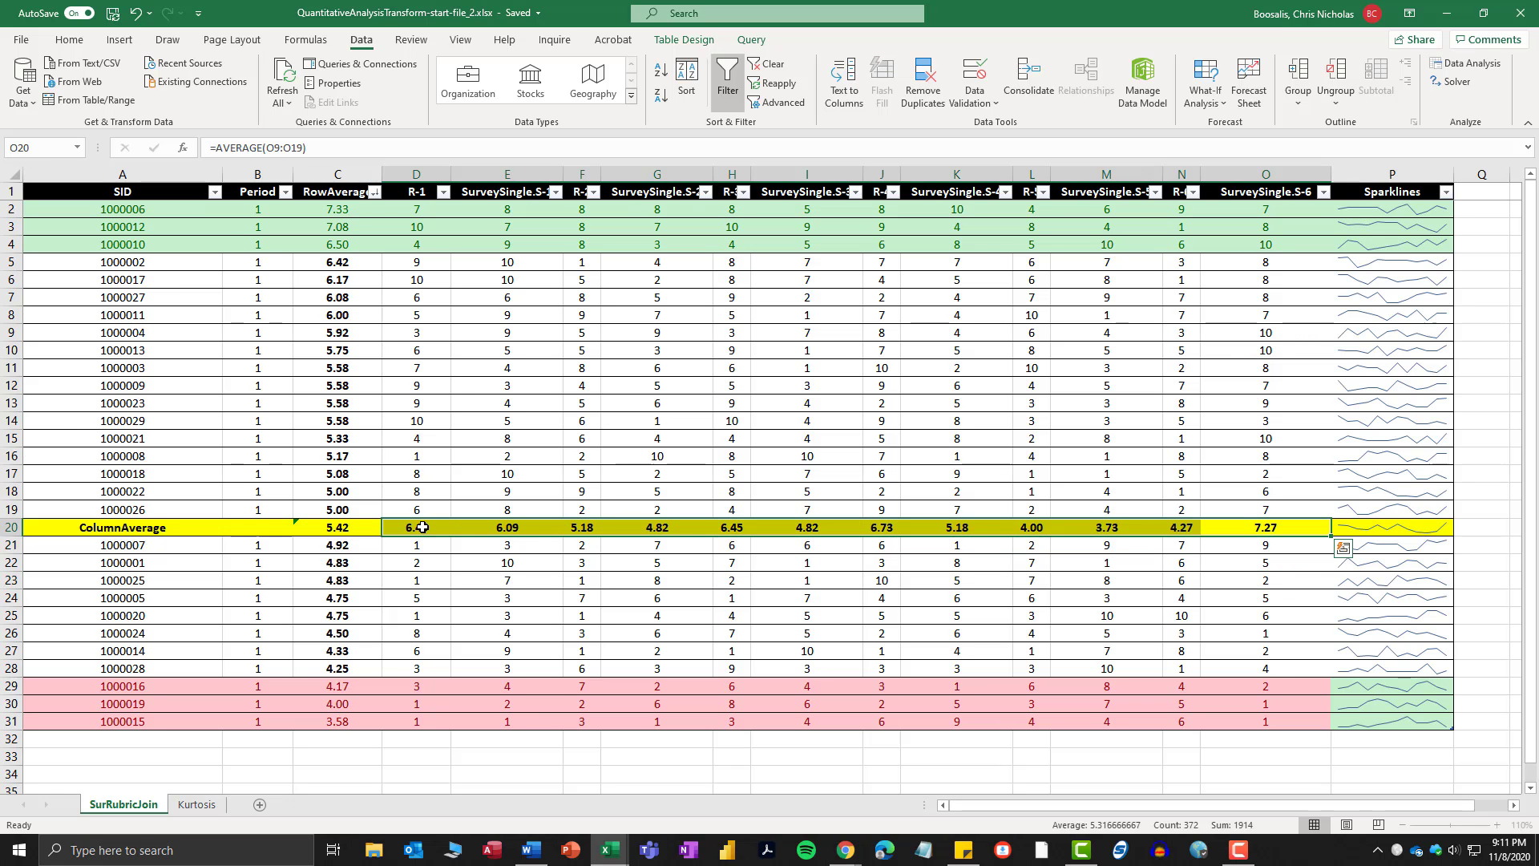
pyautogui.rightClick(425, 529)
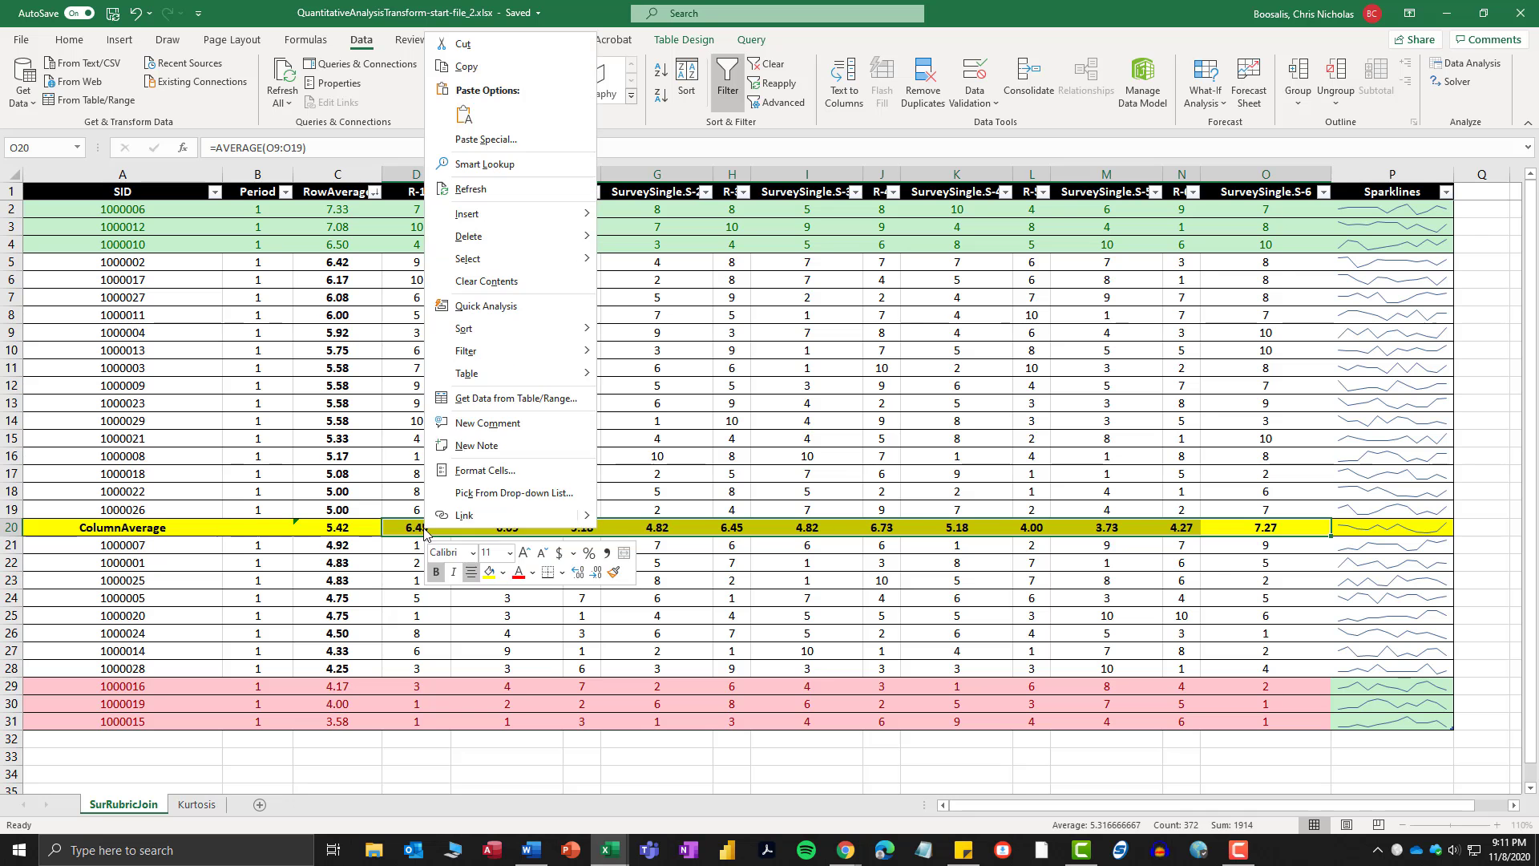
pyautogui.click(467, 67)
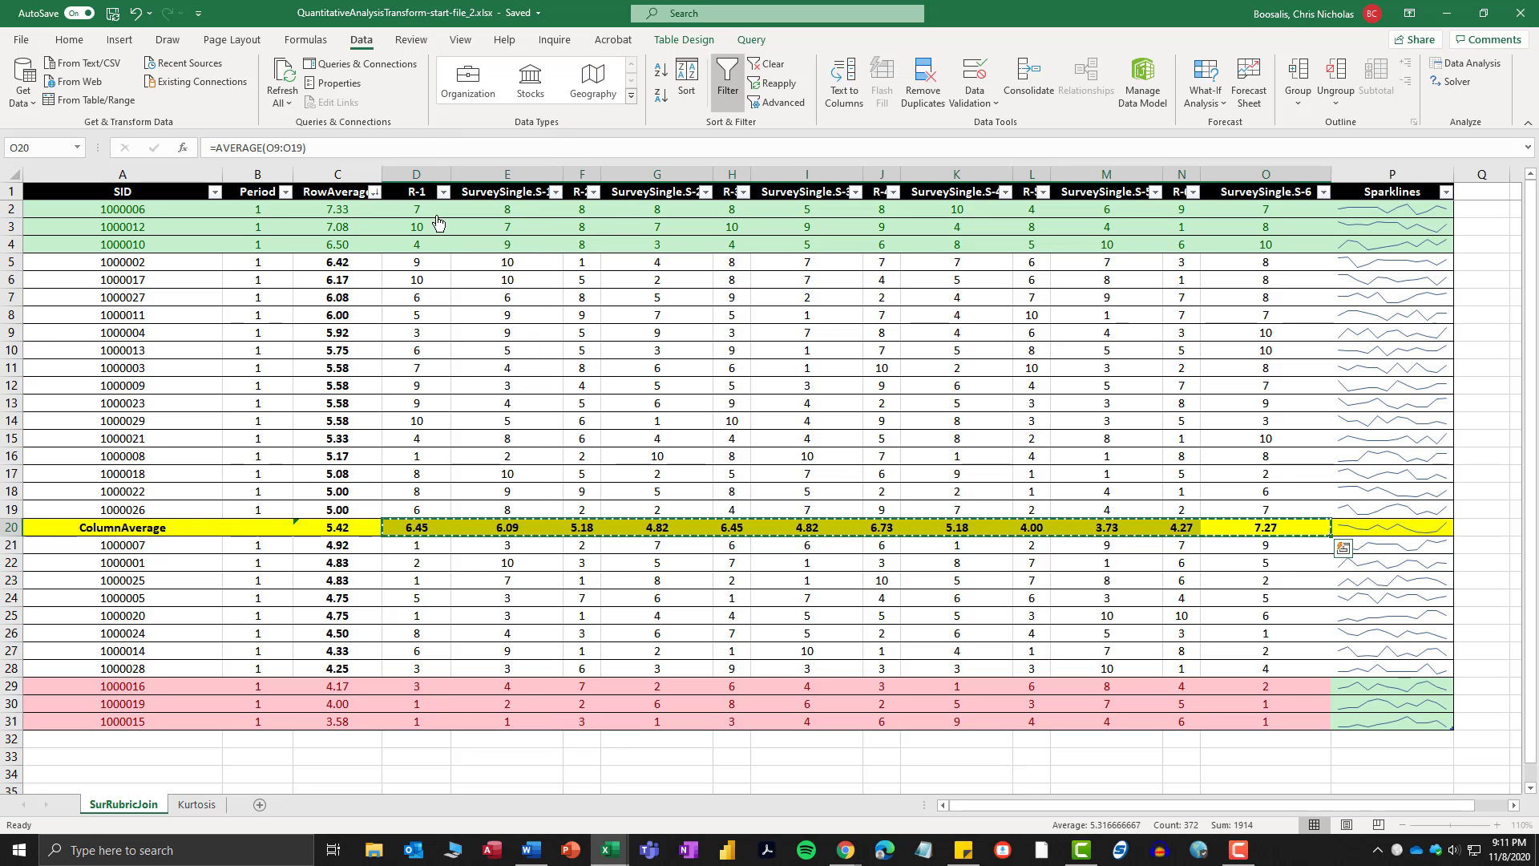
pyautogui.rightClick(428, 525)
pyautogui.click(493, 113)
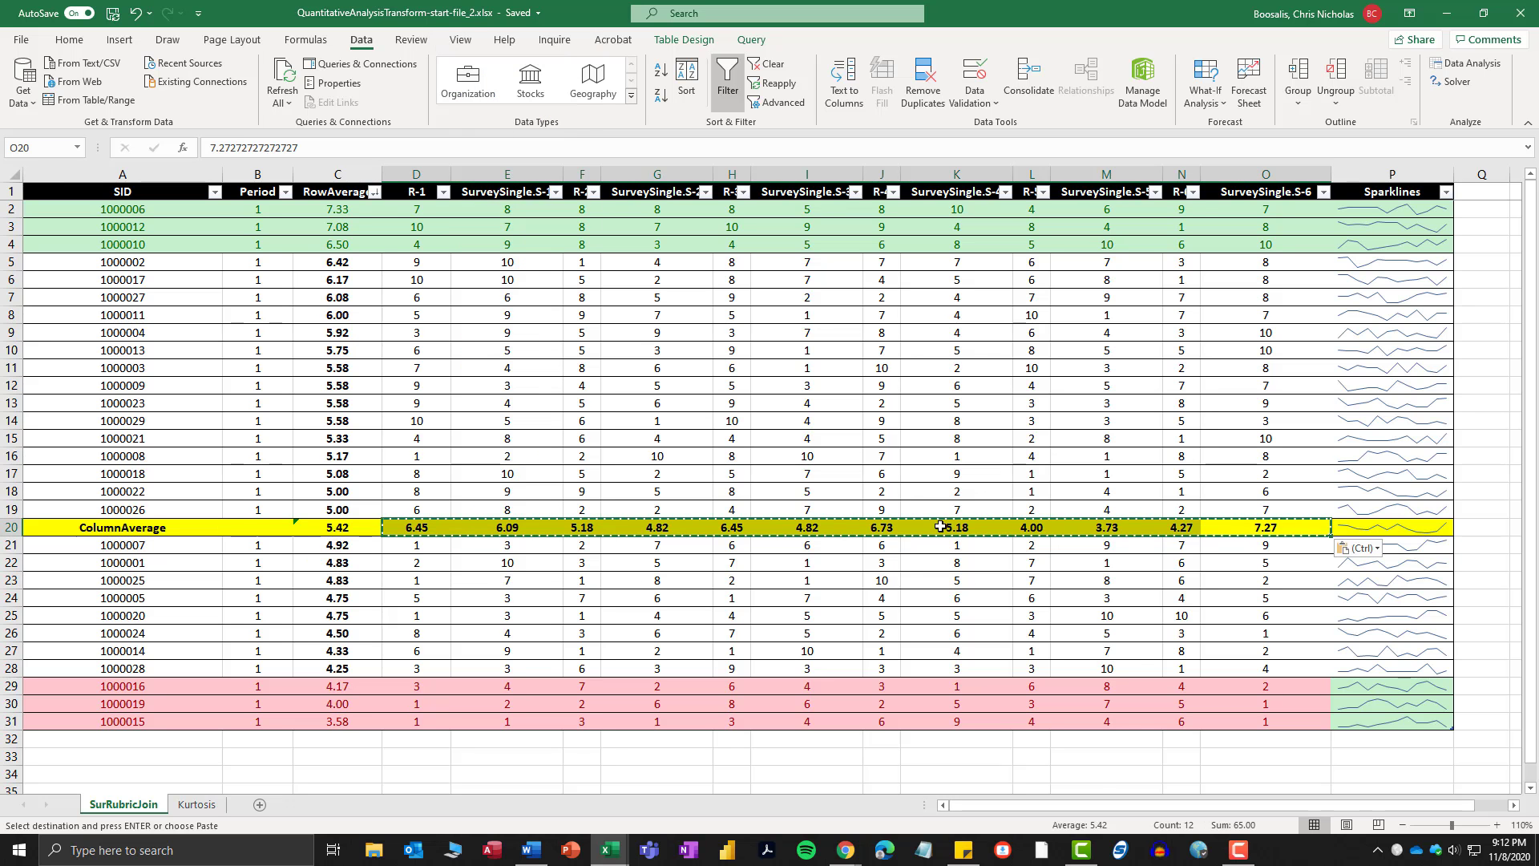
pyautogui.click(1140, 545)
pyautogui.click(1276, 530)
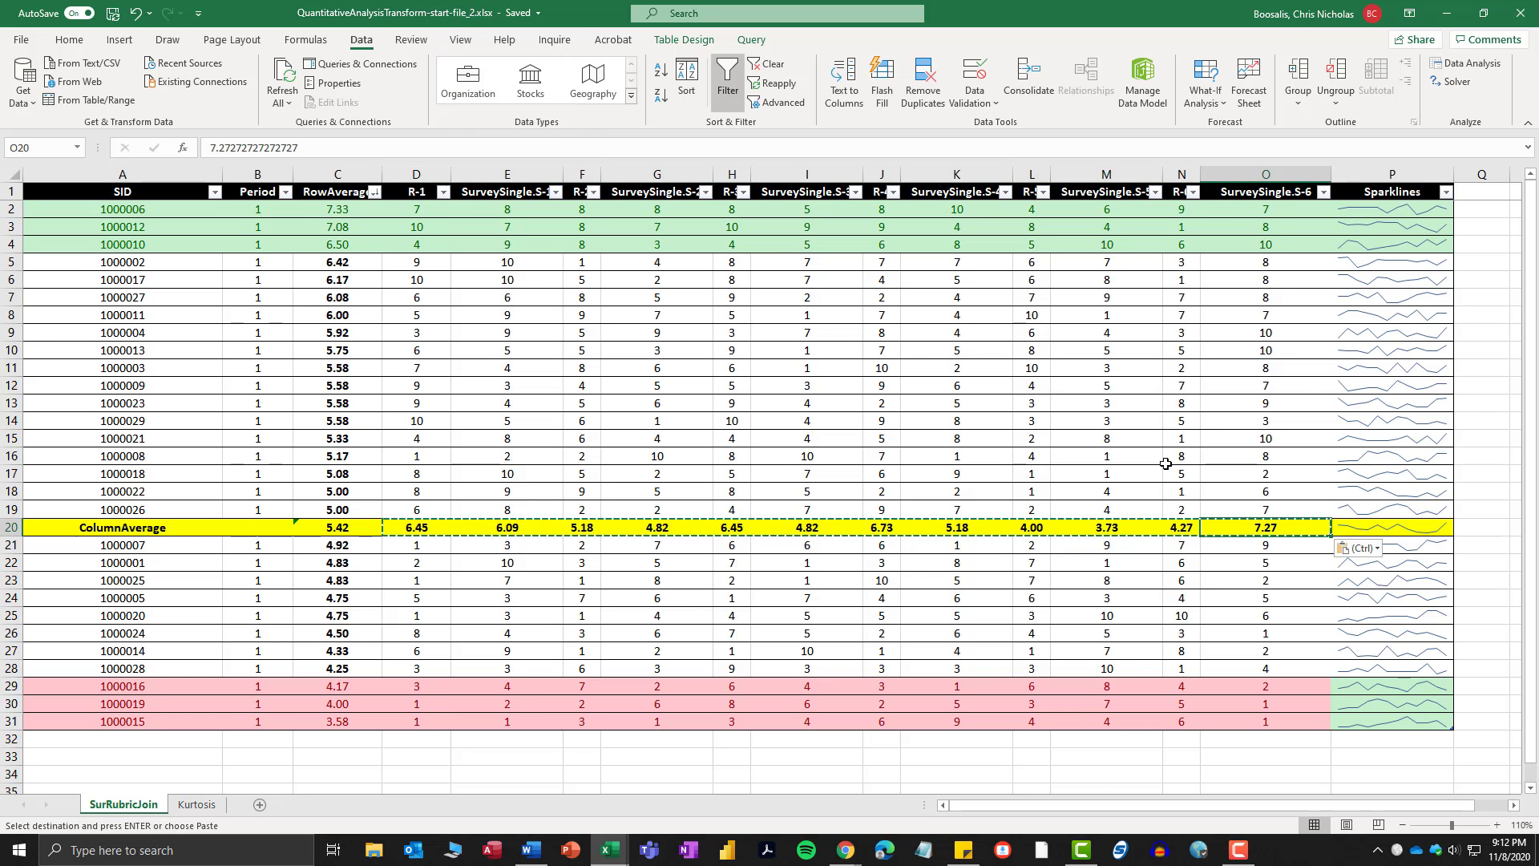
# Select D1:O31 and try the Descriptive Statistics analysis again with the same input range and Stats output settings.
pyautogui.moveTo(416, 192); pyautogui.dragTo(1237, 720)
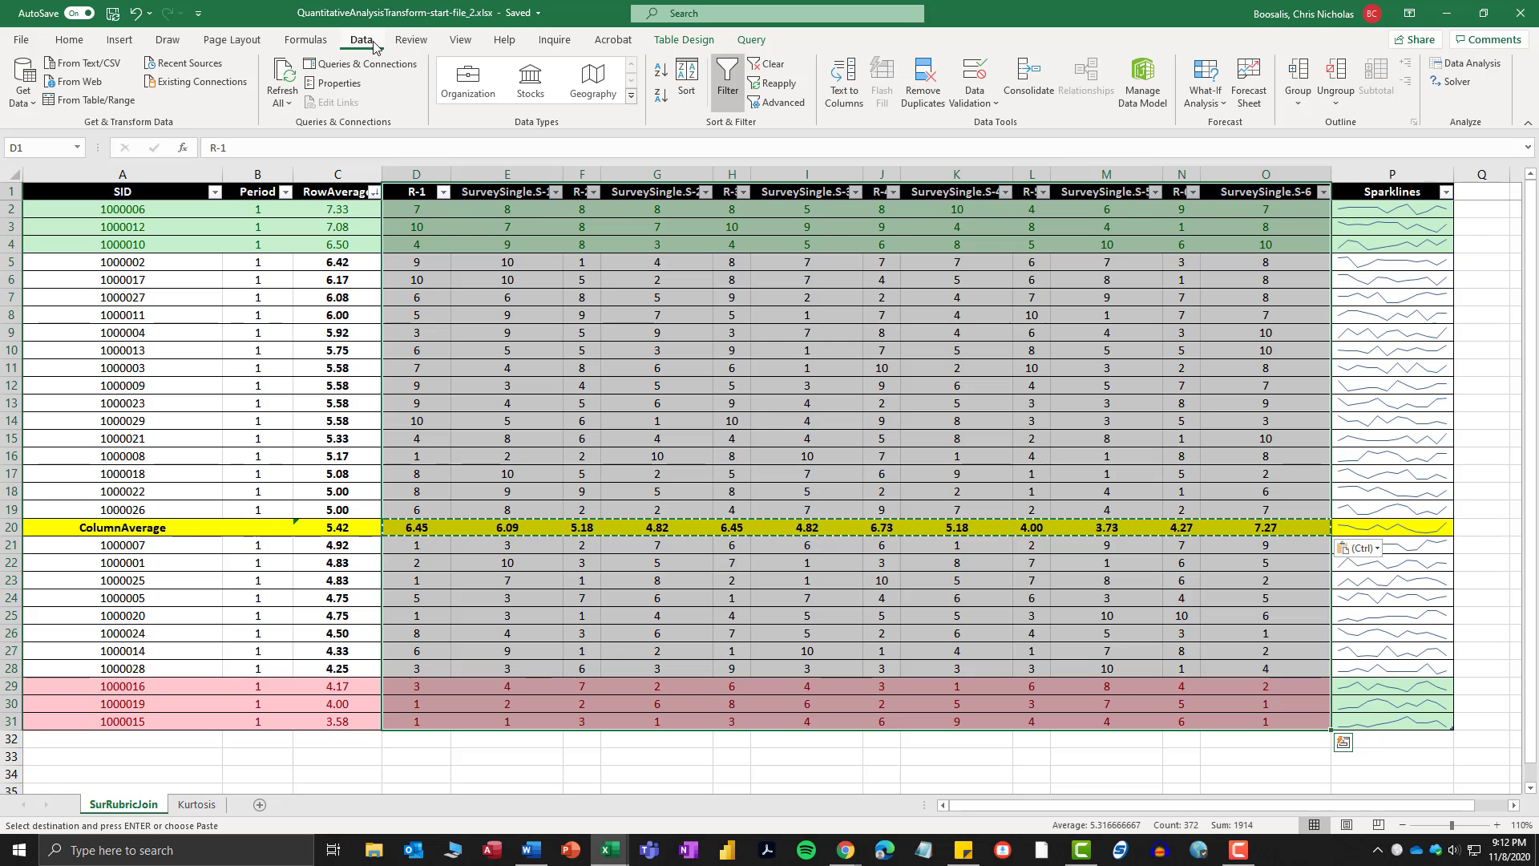
pyautogui.click(1467, 62)
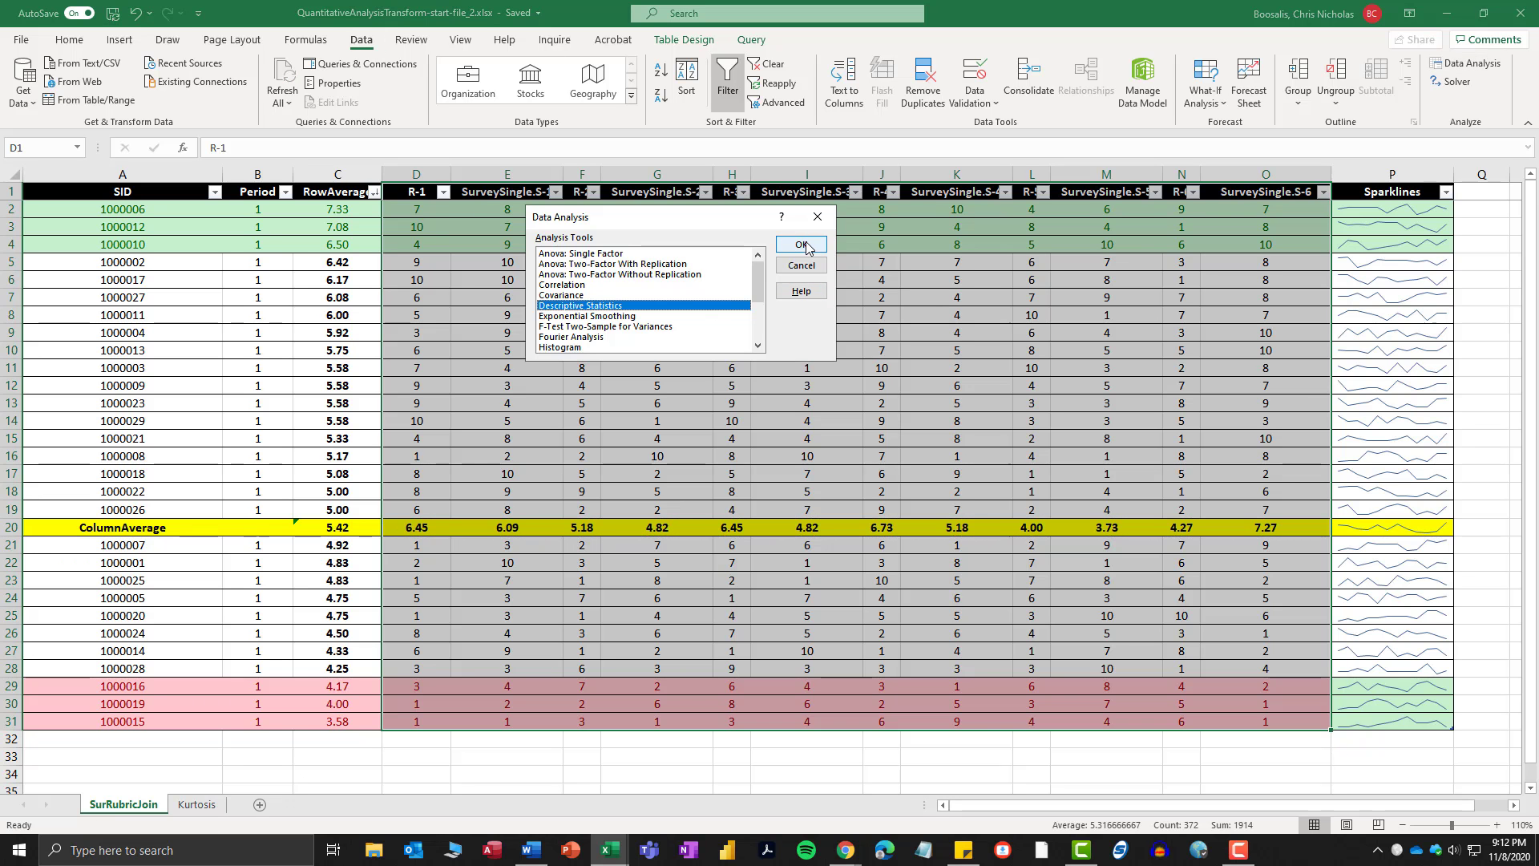
pyautogui.click(802, 244)
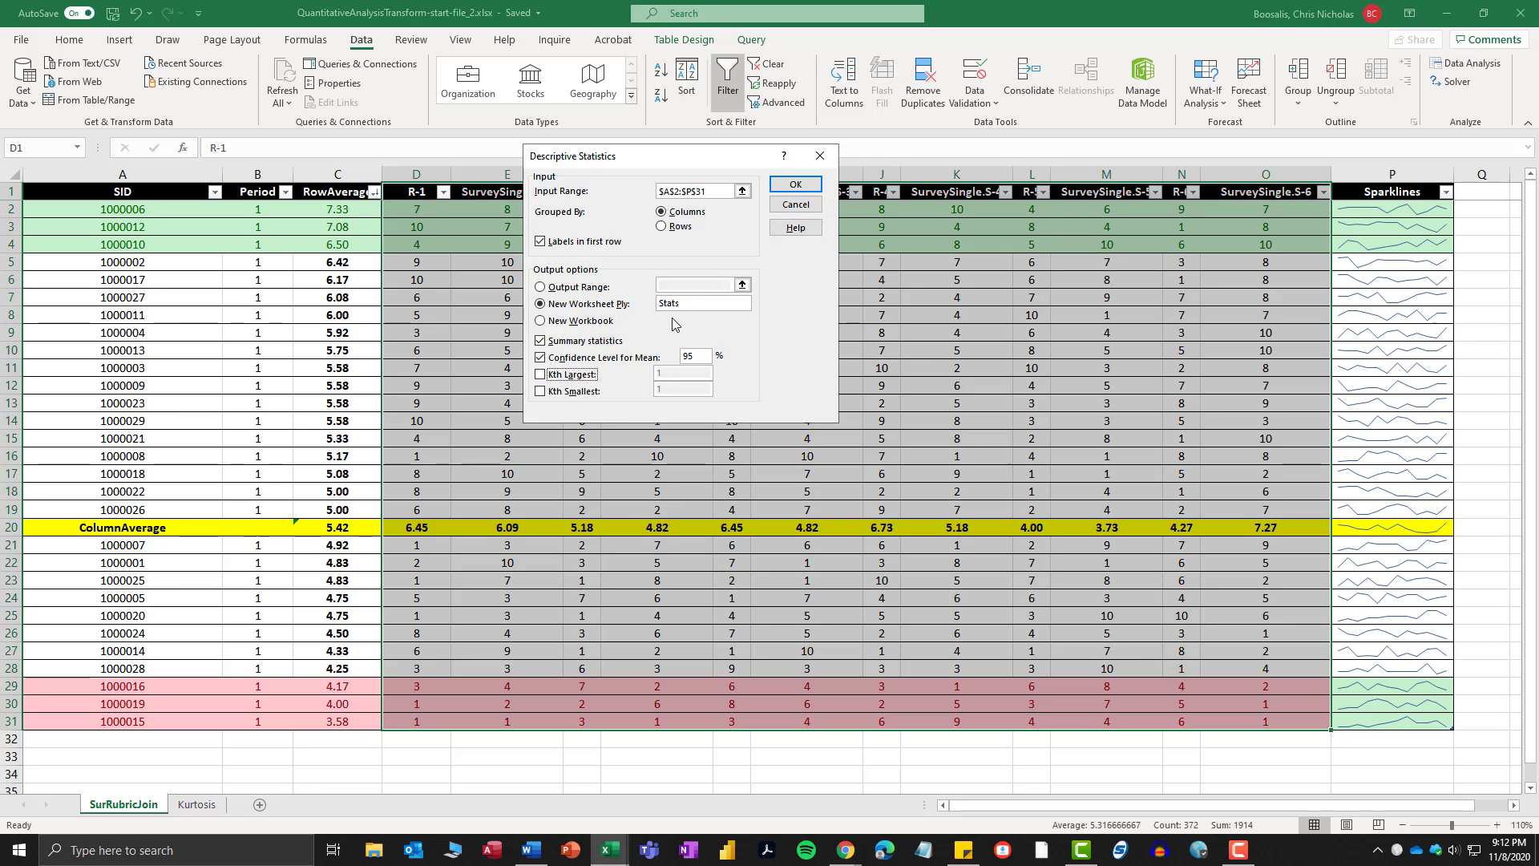
pyautogui.click(795, 185)
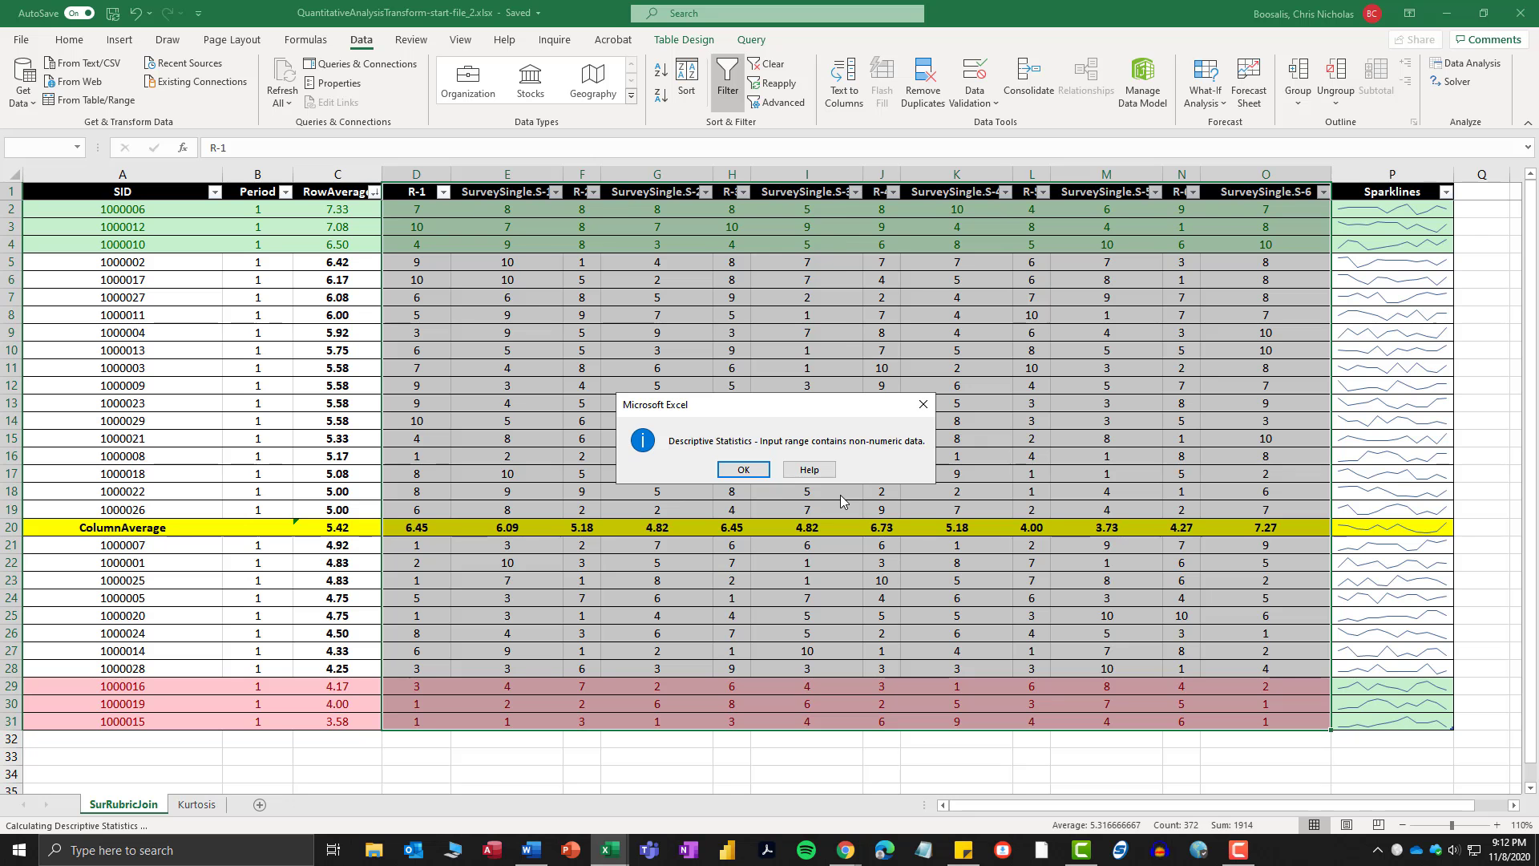
pyautogui.click(744, 473)
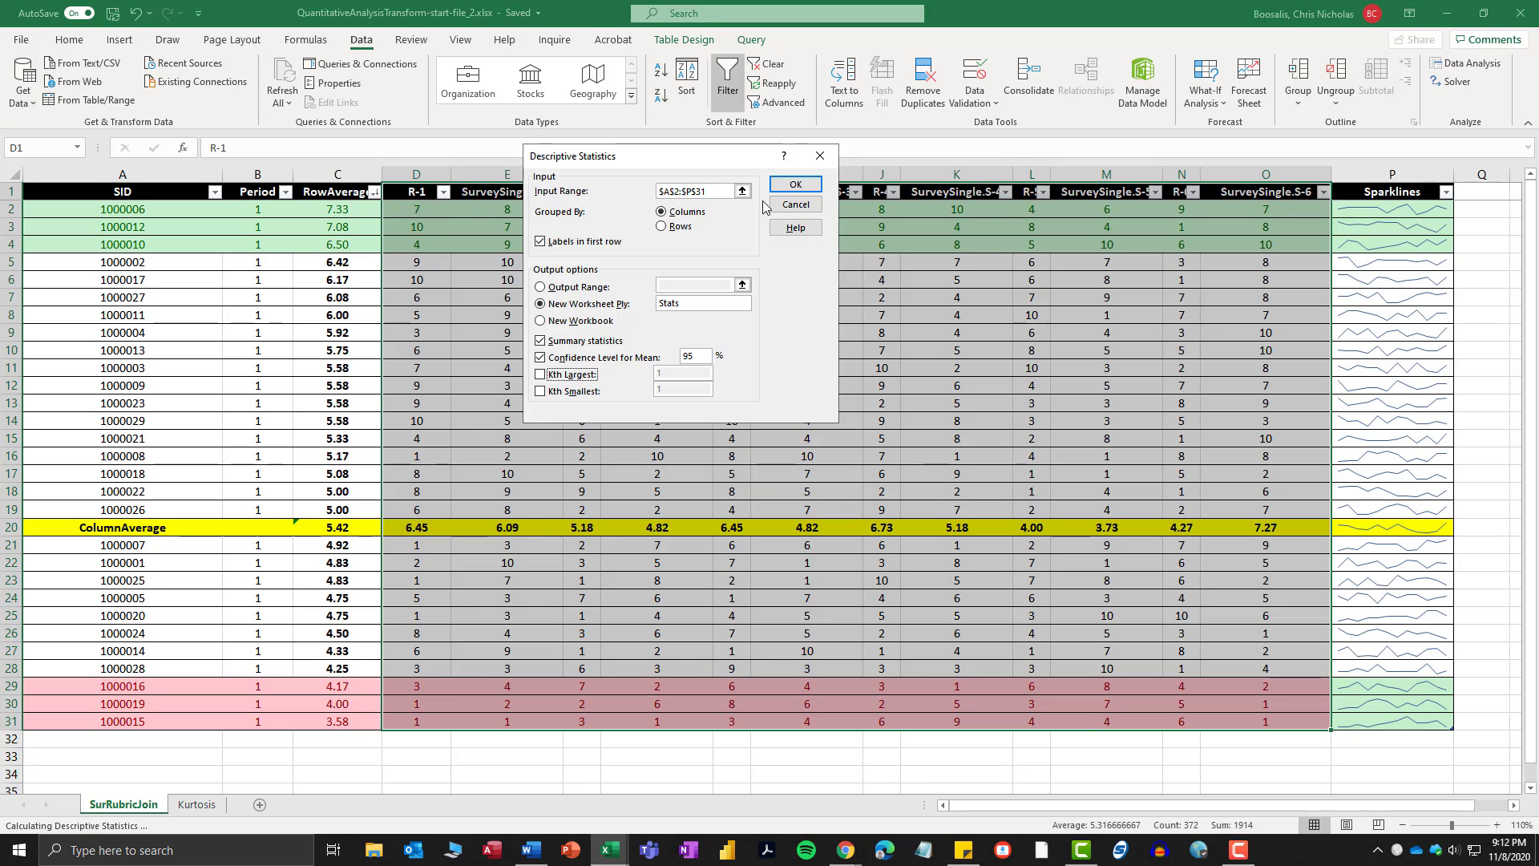
pyautogui.click(797, 187)
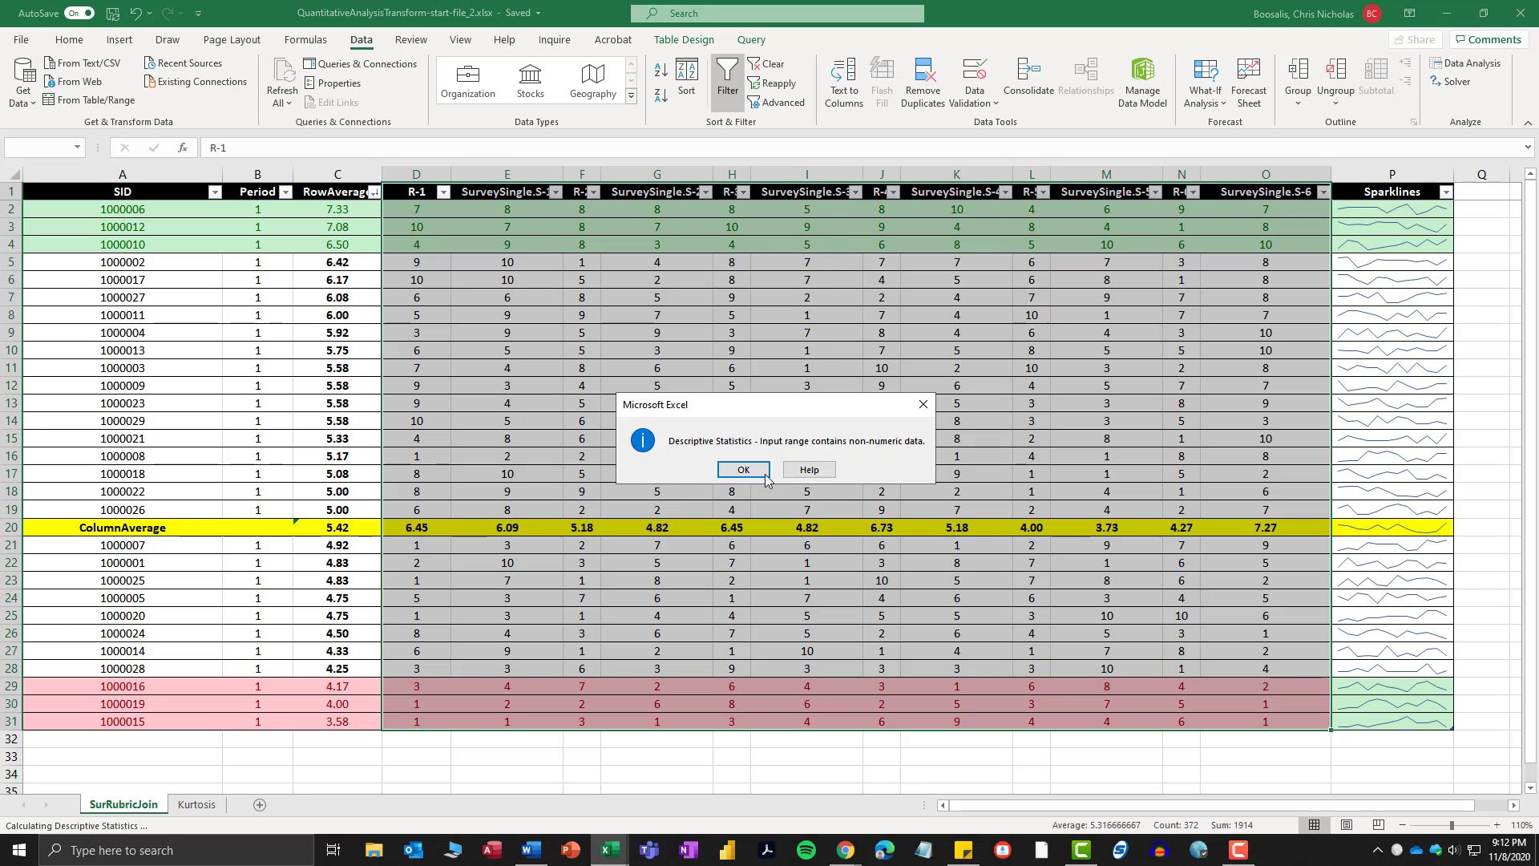
pyautogui.click(764, 473)
pyautogui.click(821, 154)
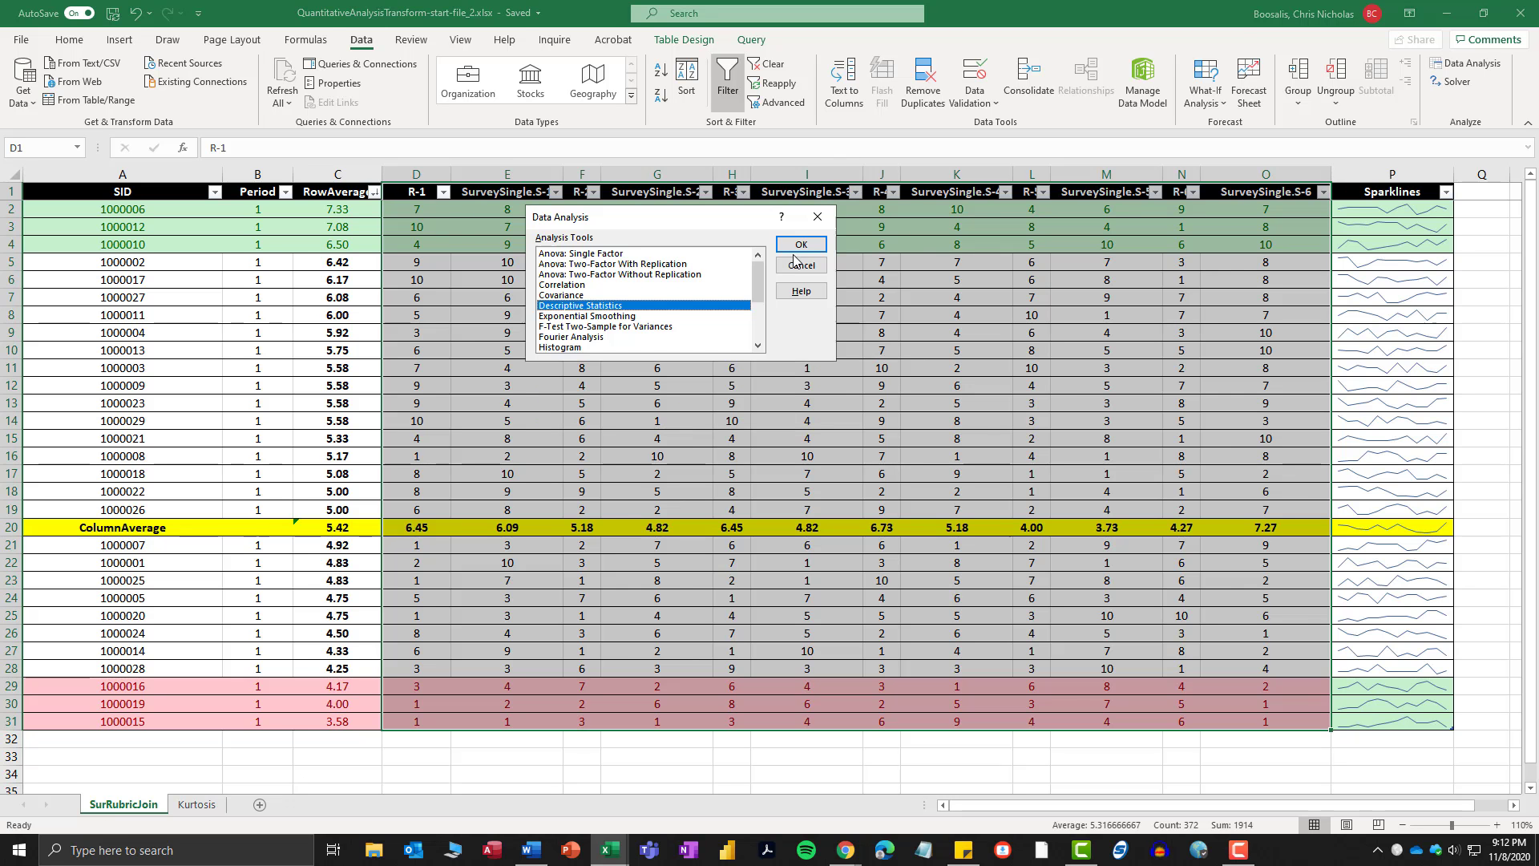
pyautogui.click(800, 264)
# Turn off the filter on the table's header row.
pyautogui.click(447, 299)
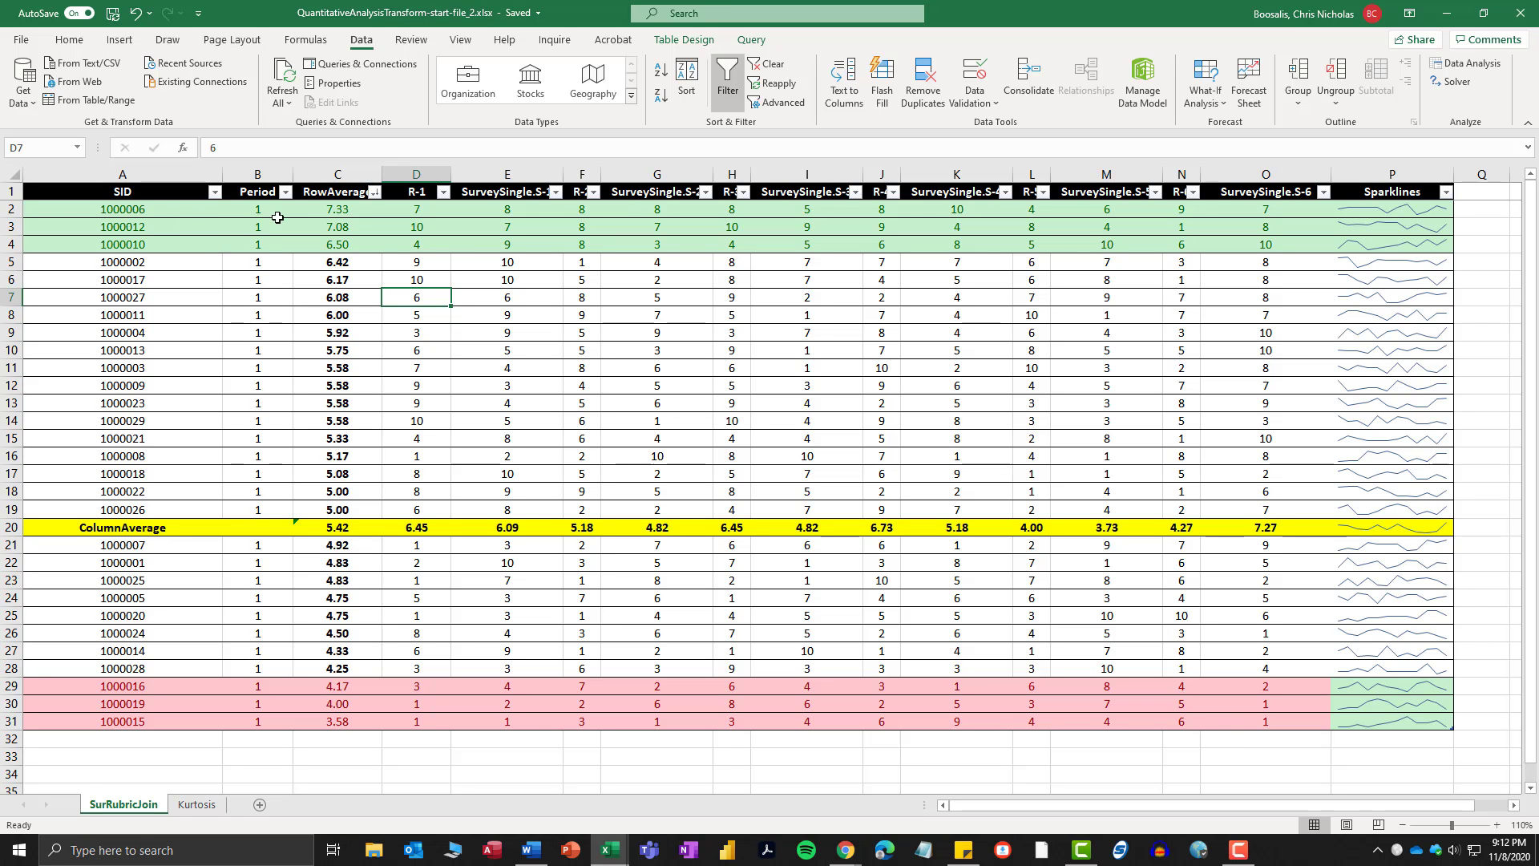
pyautogui.click(125, 192)
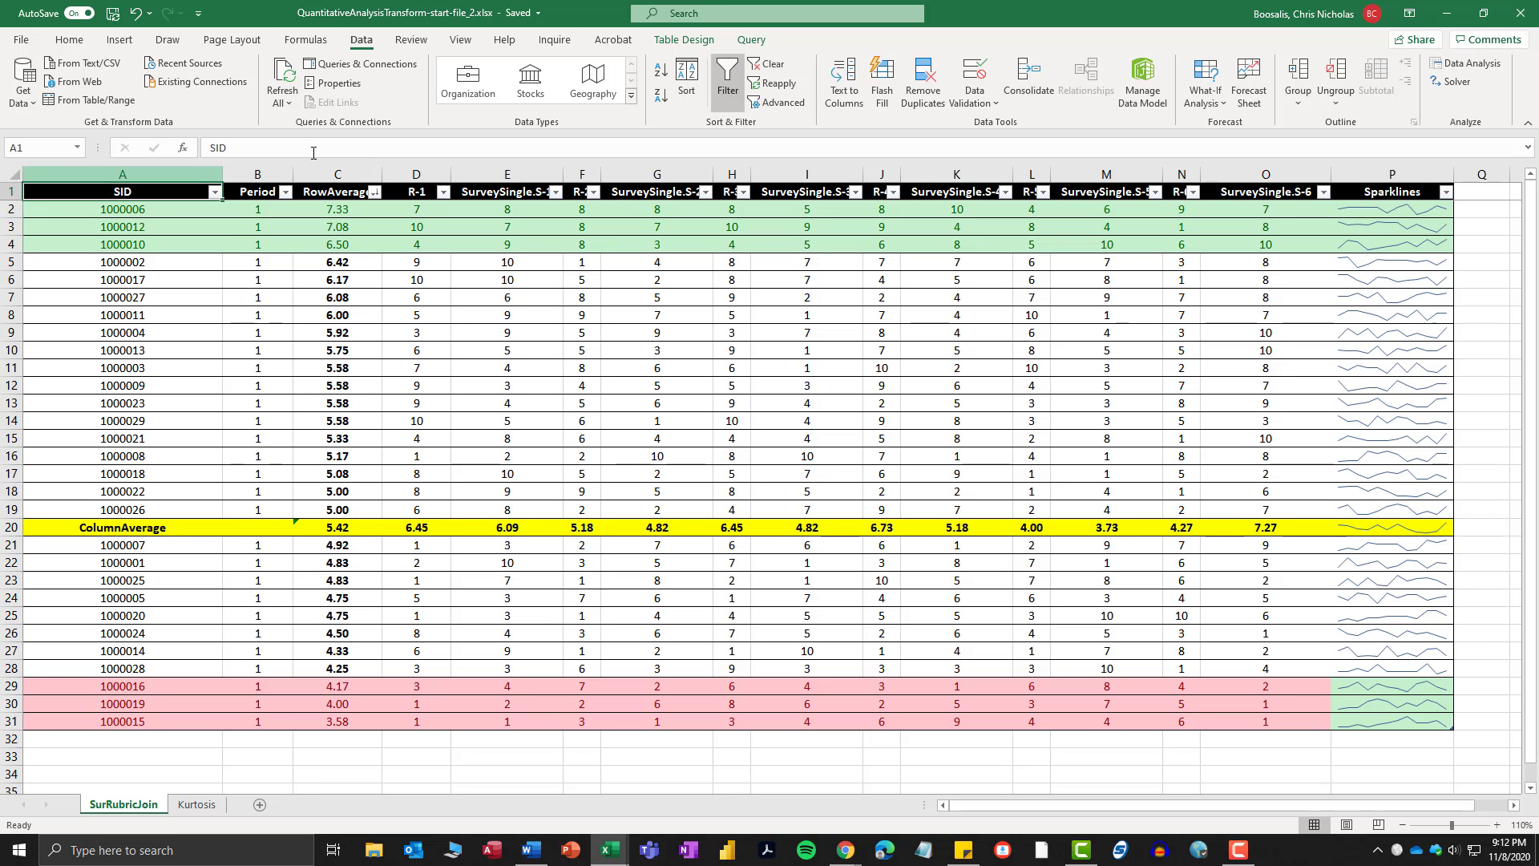
pyautogui.click(728, 81)
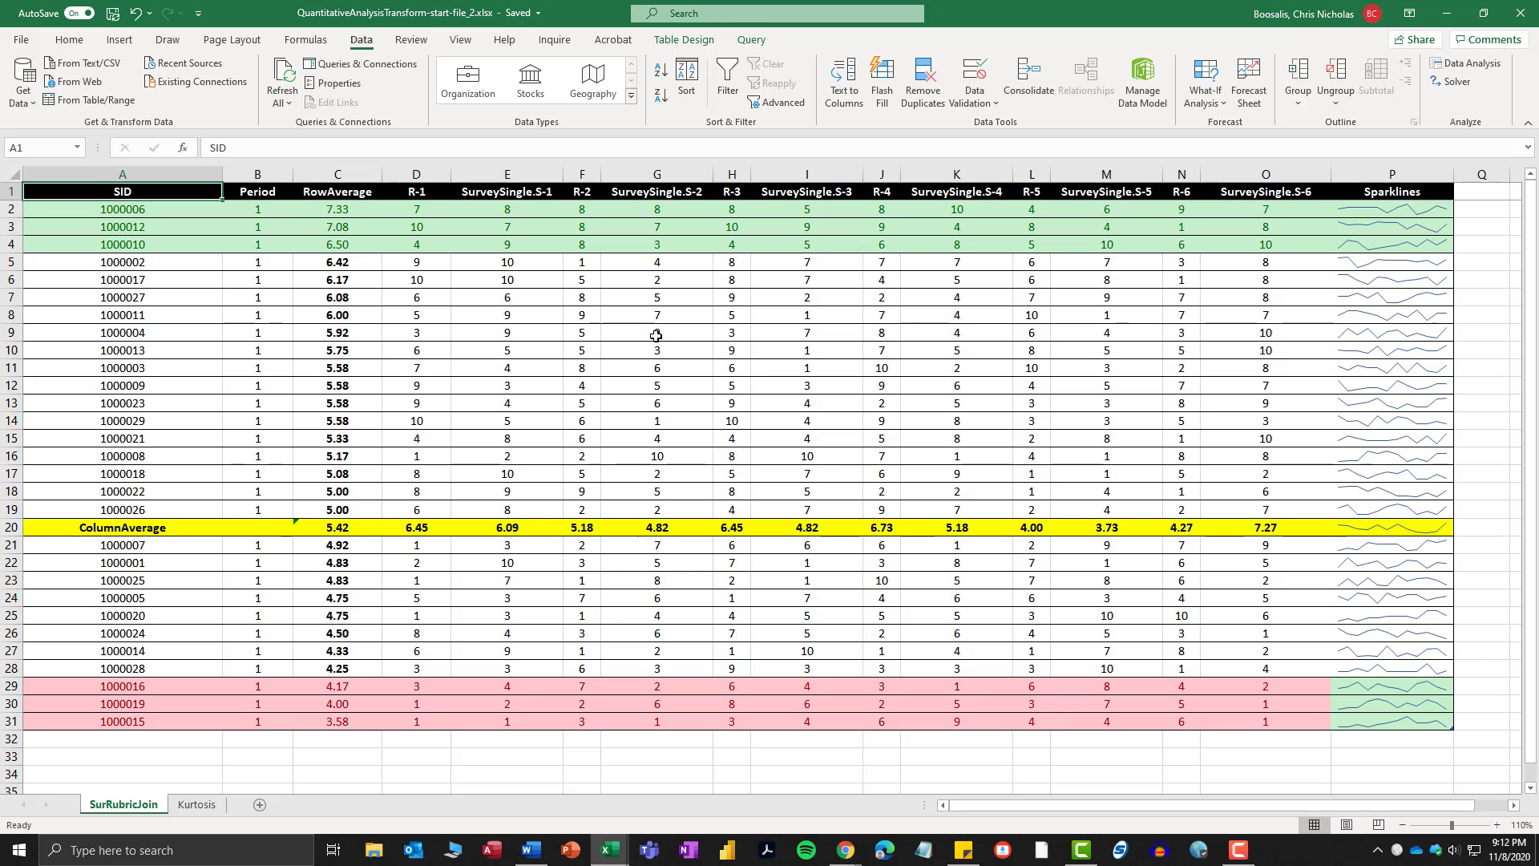
# Copy the table from SID in A1 through O31 and paste it back in place as values only.
pyautogui.moveTo(142, 200); pyautogui.dragTo(1235, 717)
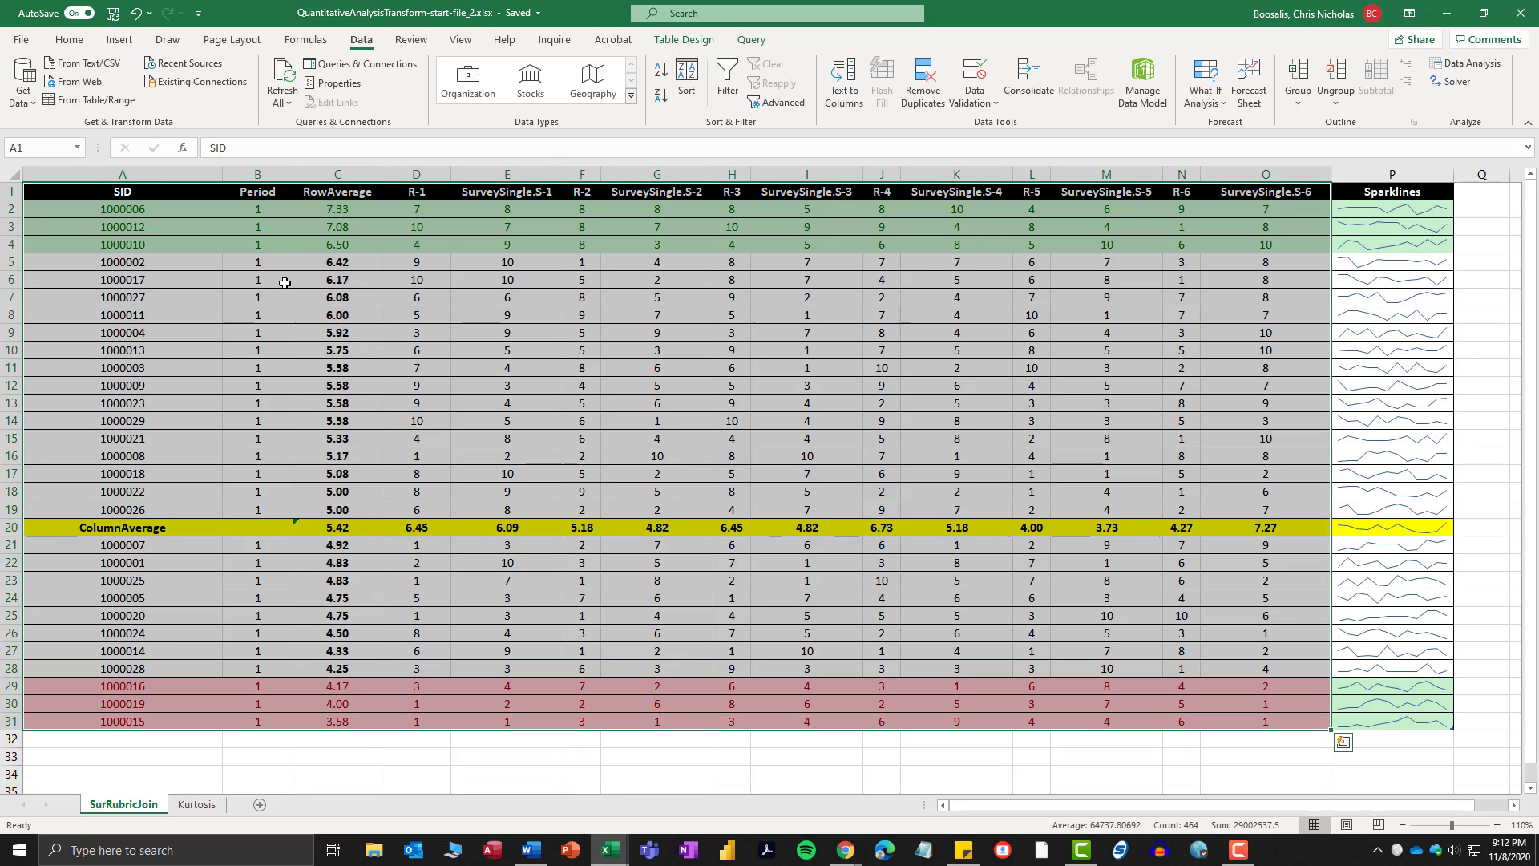
pyautogui.rightClick(186, 318)
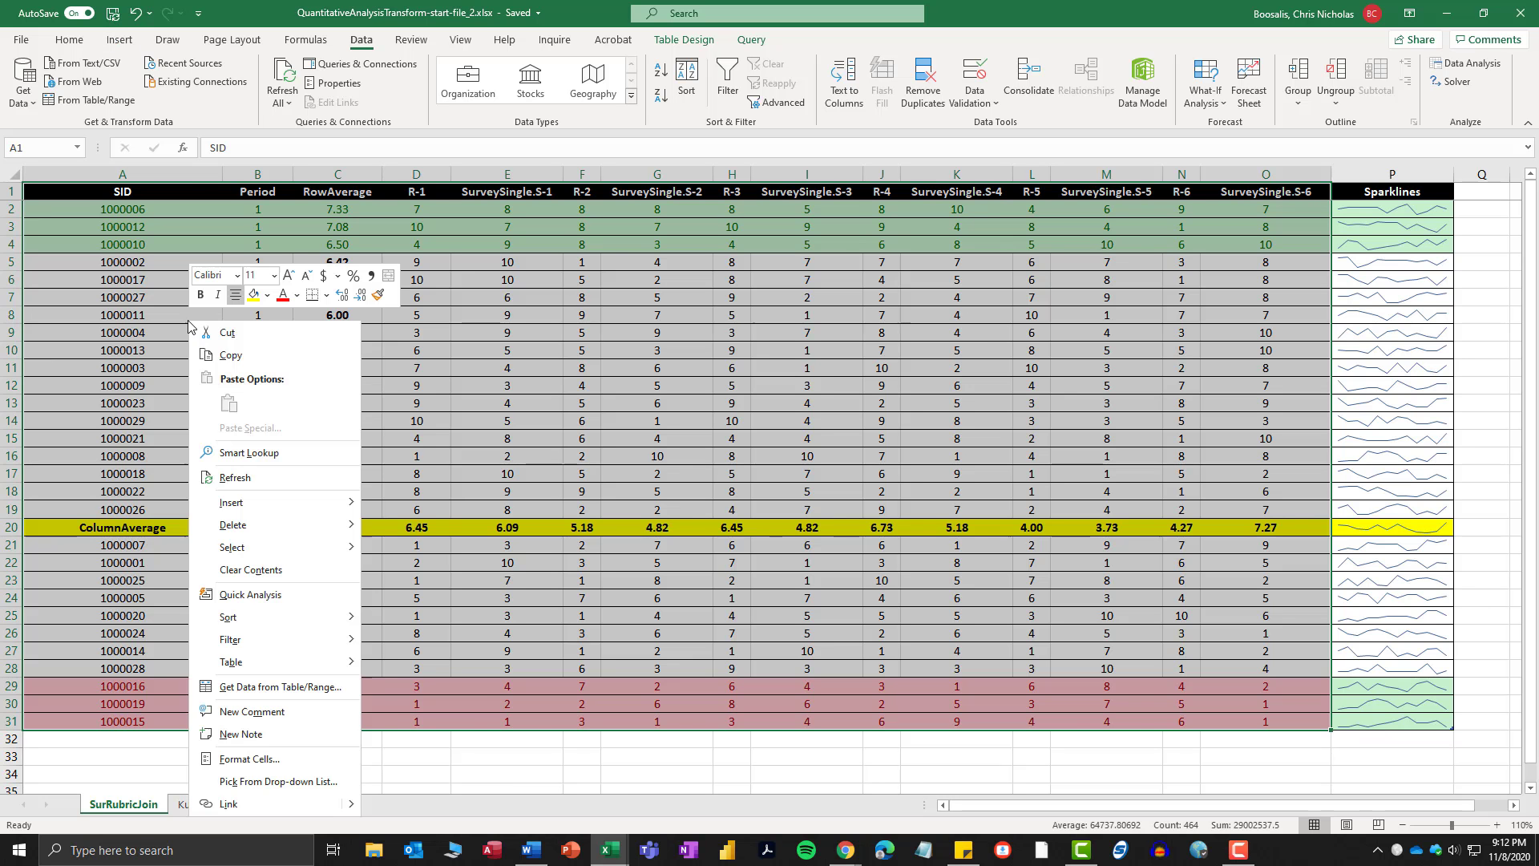
pyautogui.click(252, 361)
pyautogui.rightClick(252, 335)
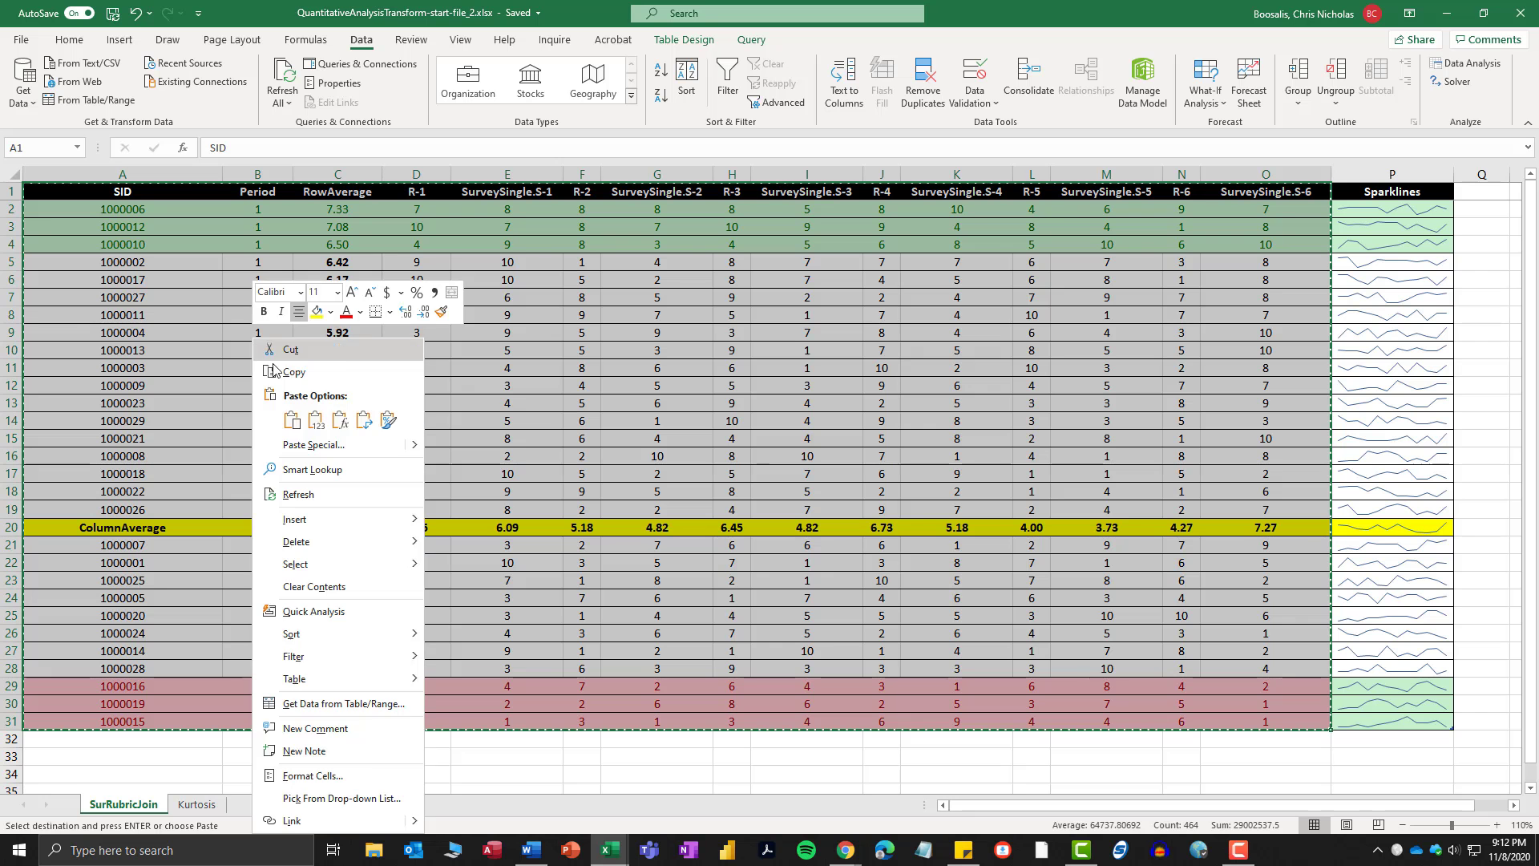
pyautogui.click(316, 420)
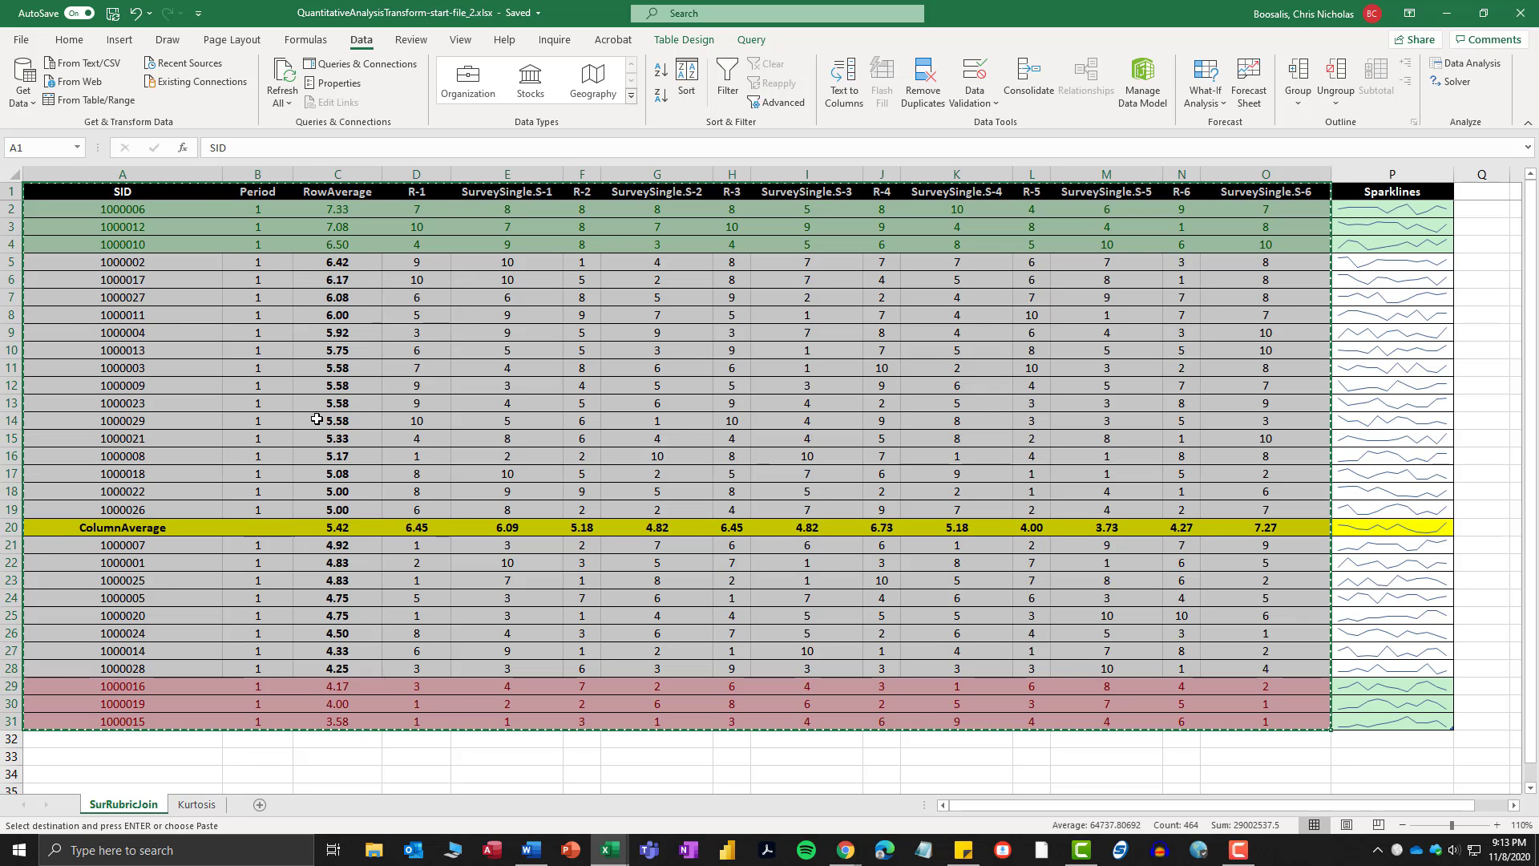
# Apply the Number format to the table's cells A1:O31 on the SurRubricJoin sheet.
pyautogui.click(69, 40)
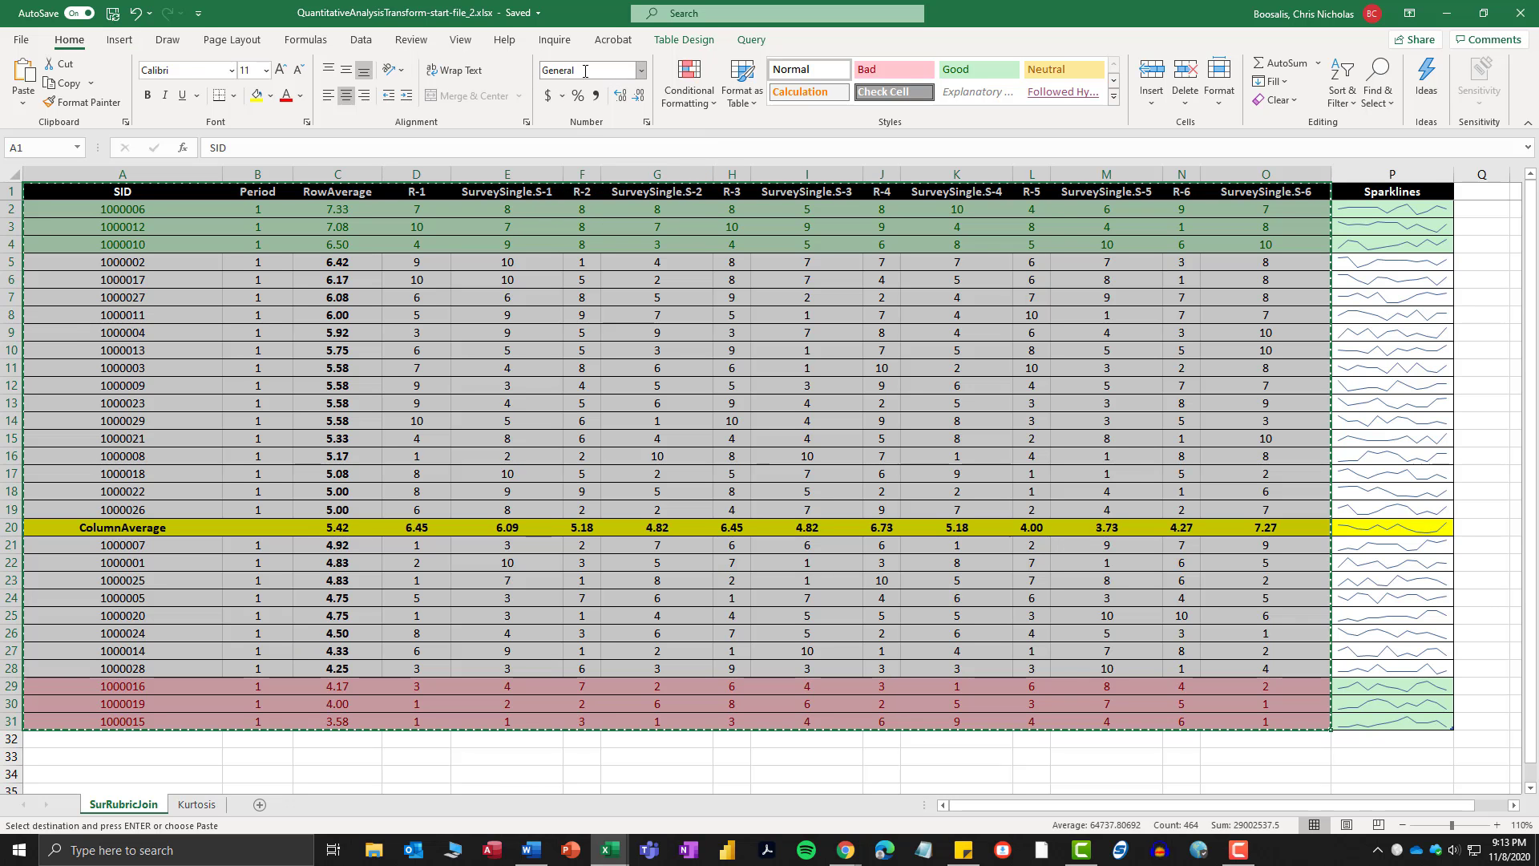
pyautogui.click(641, 71)
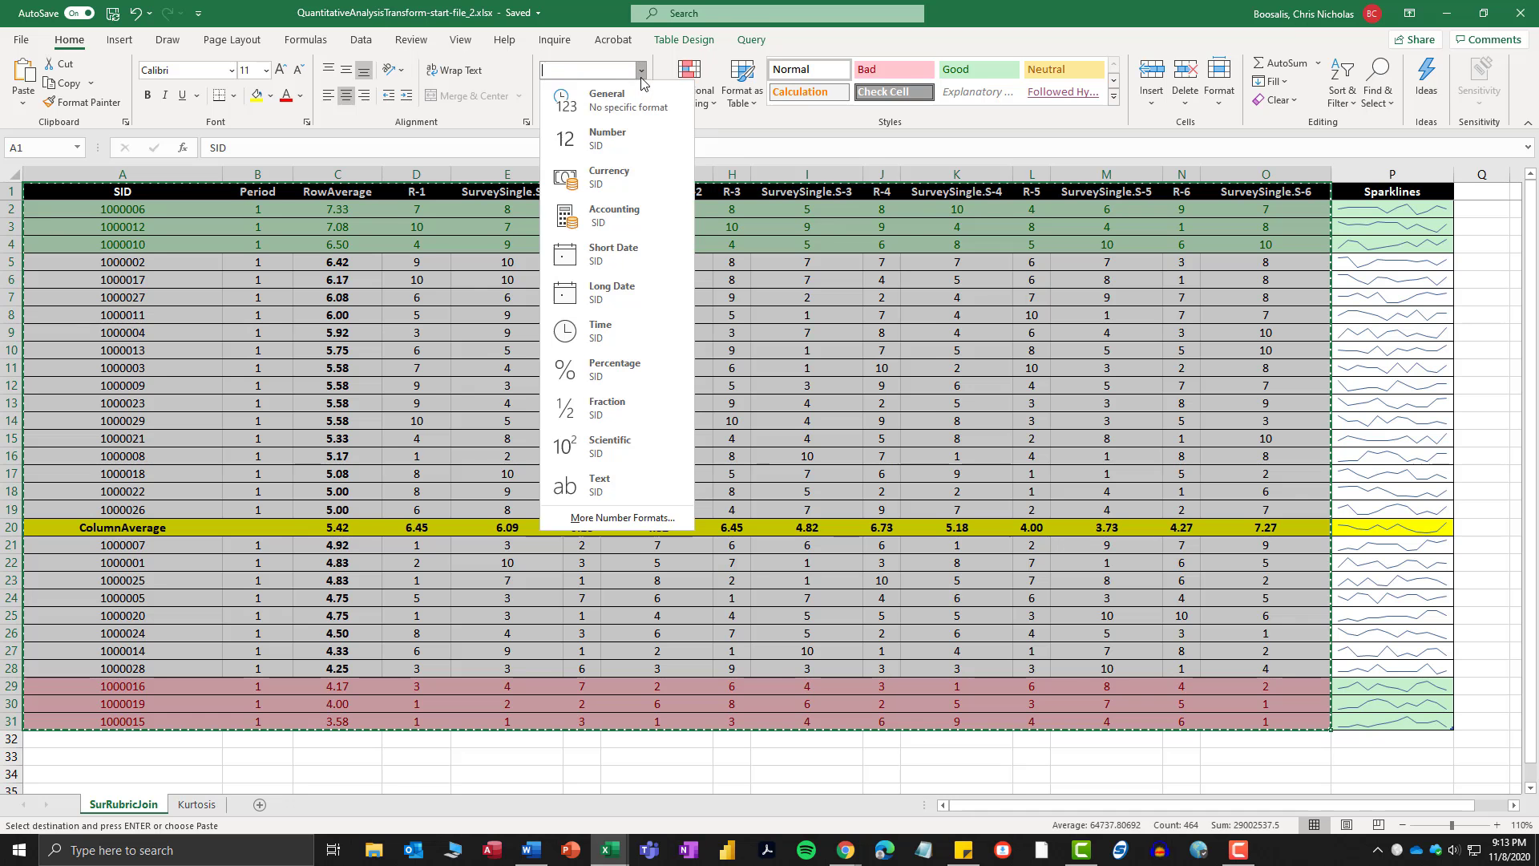
pyautogui.click(606, 143)
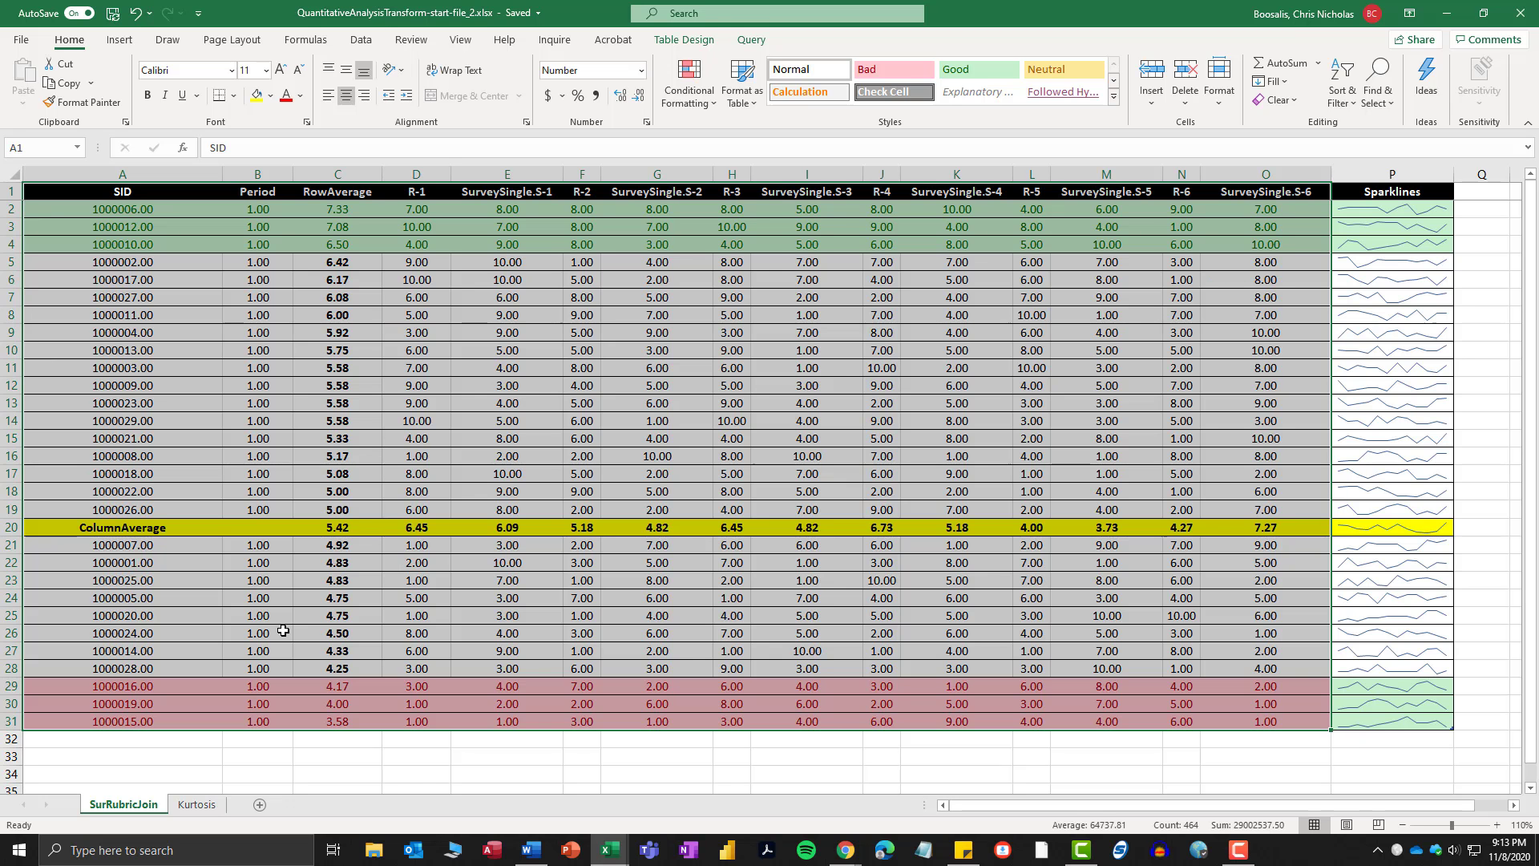
pyautogui.click(495, 601)
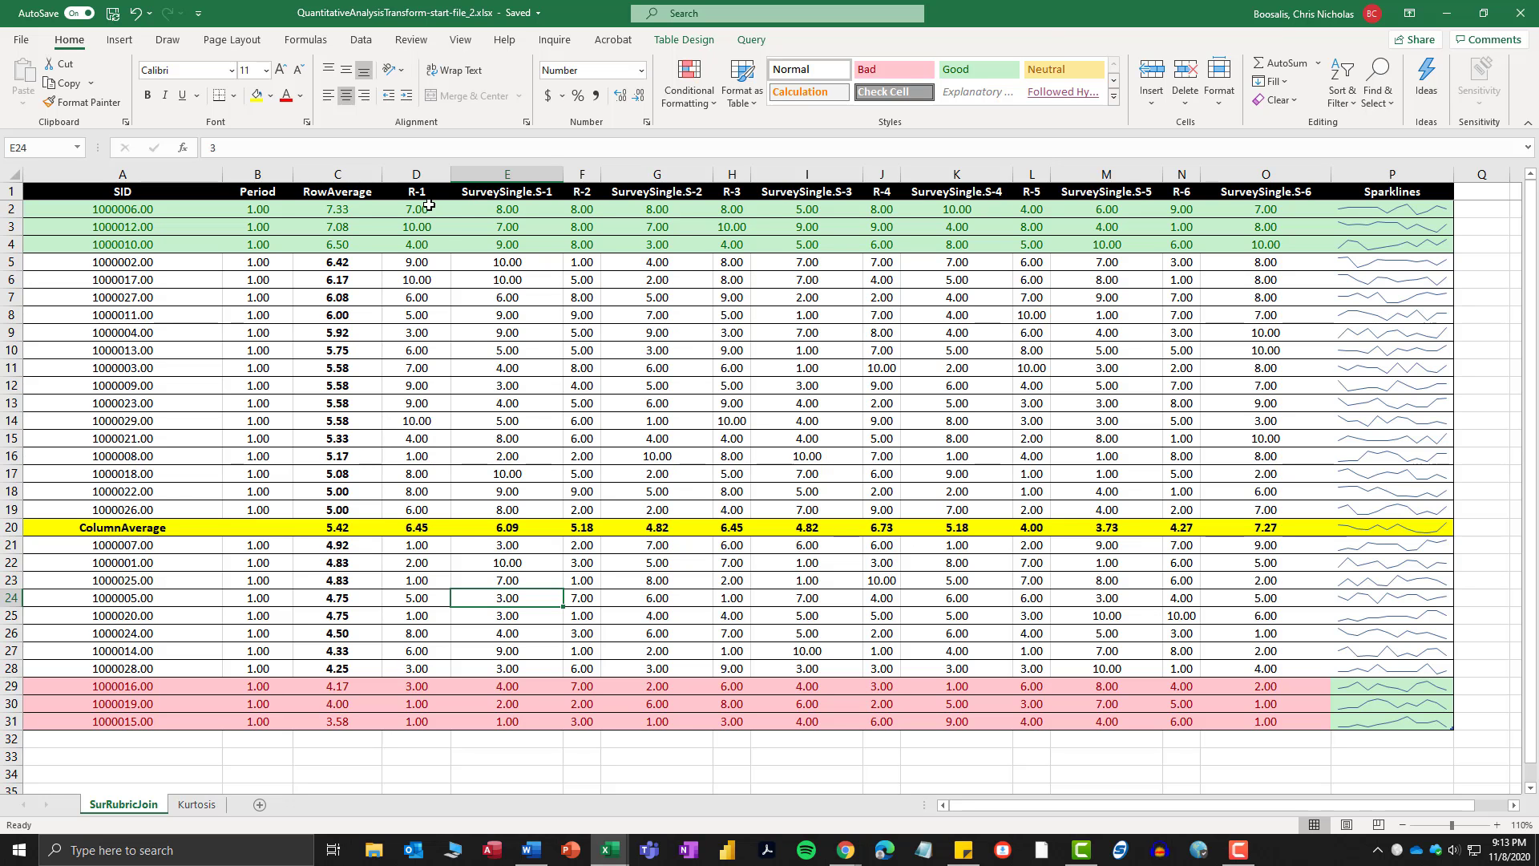
# Select D1:O31 and try the Descriptive Statistics analysis with the input range still set to $A$2:$P$31.
pyautogui.moveTo(429, 206); pyautogui.dragTo(1243, 719)
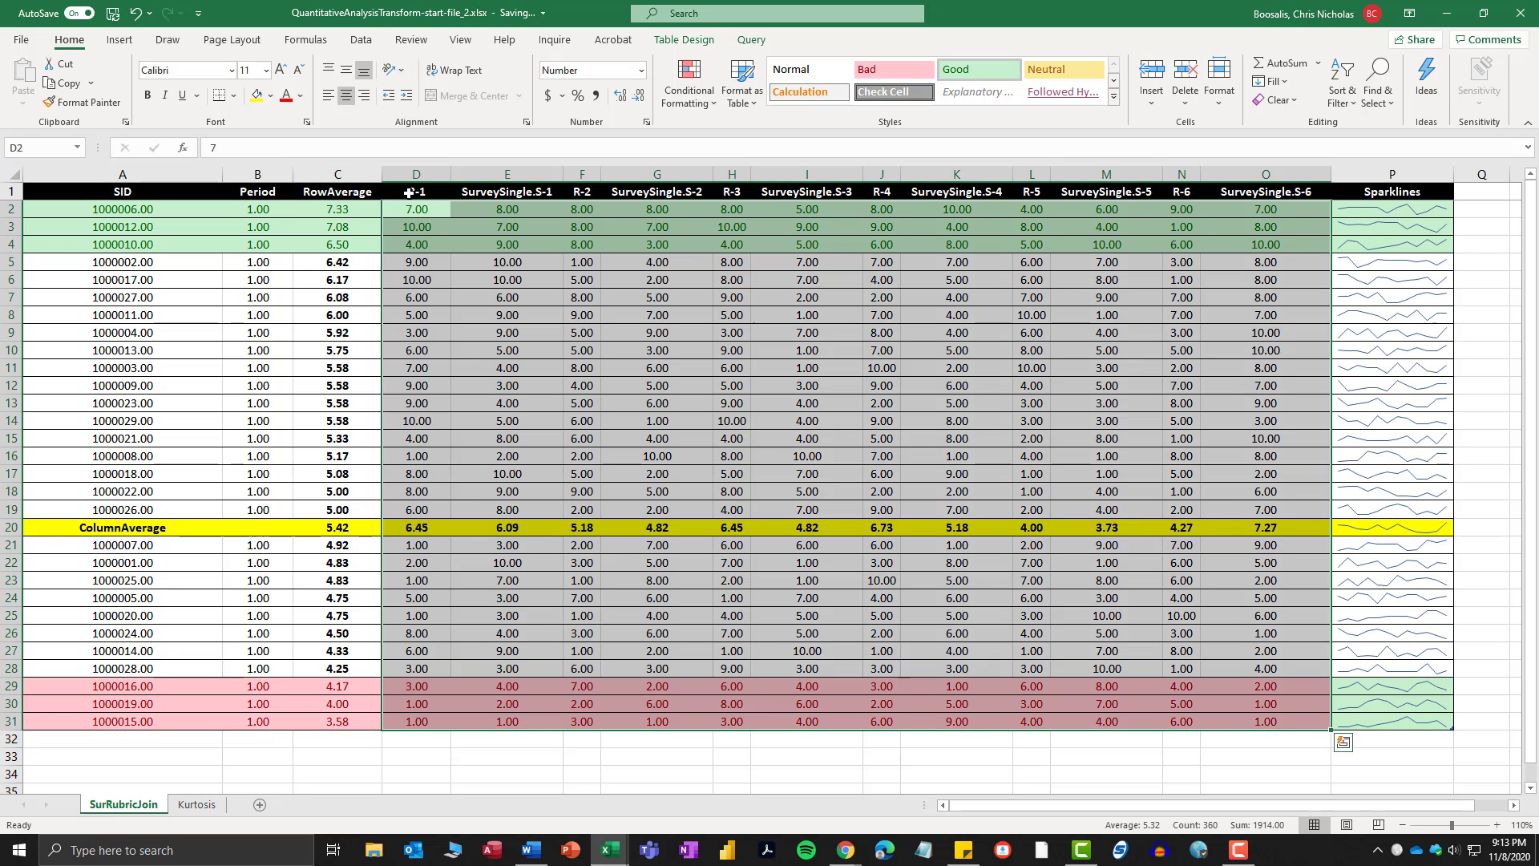
pyautogui.moveTo(409, 193); pyautogui.dragTo(1339, 727)
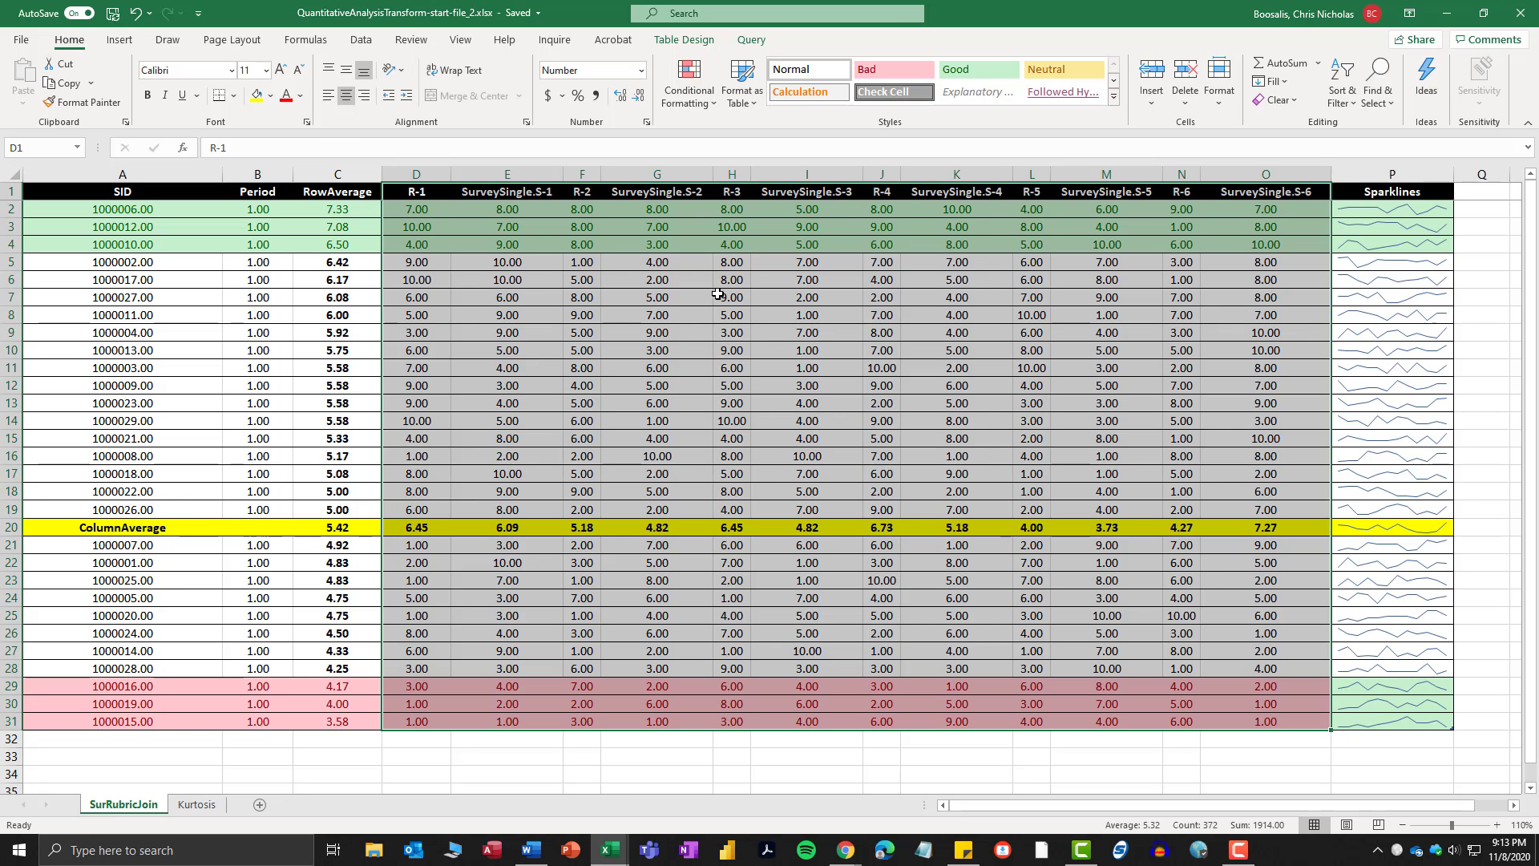
pyautogui.click(361, 40)
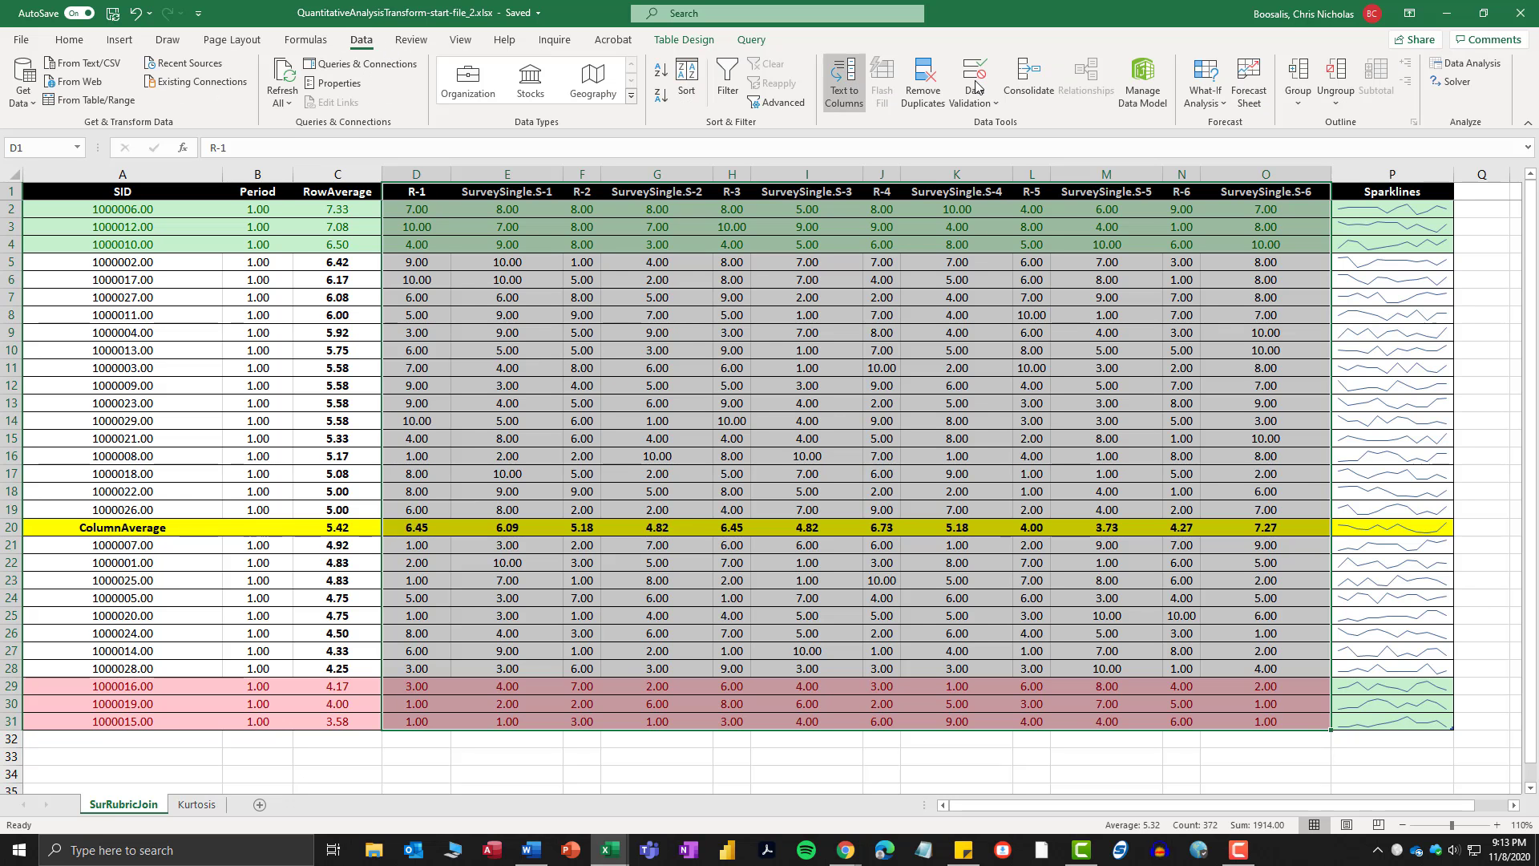
pyautogui.click(1469, 70)
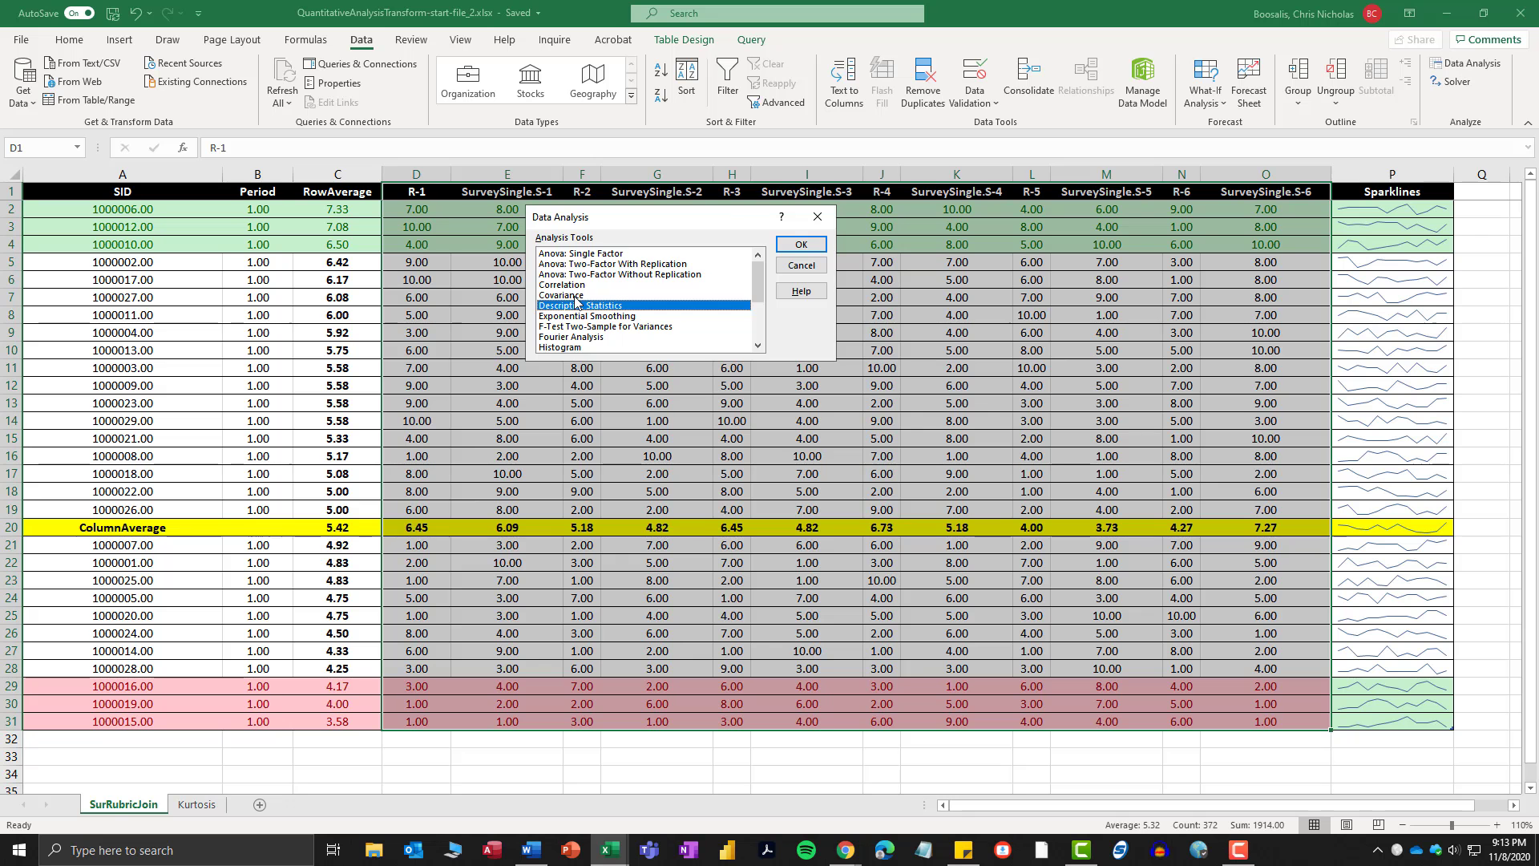
pyautogui.click(801, 243)
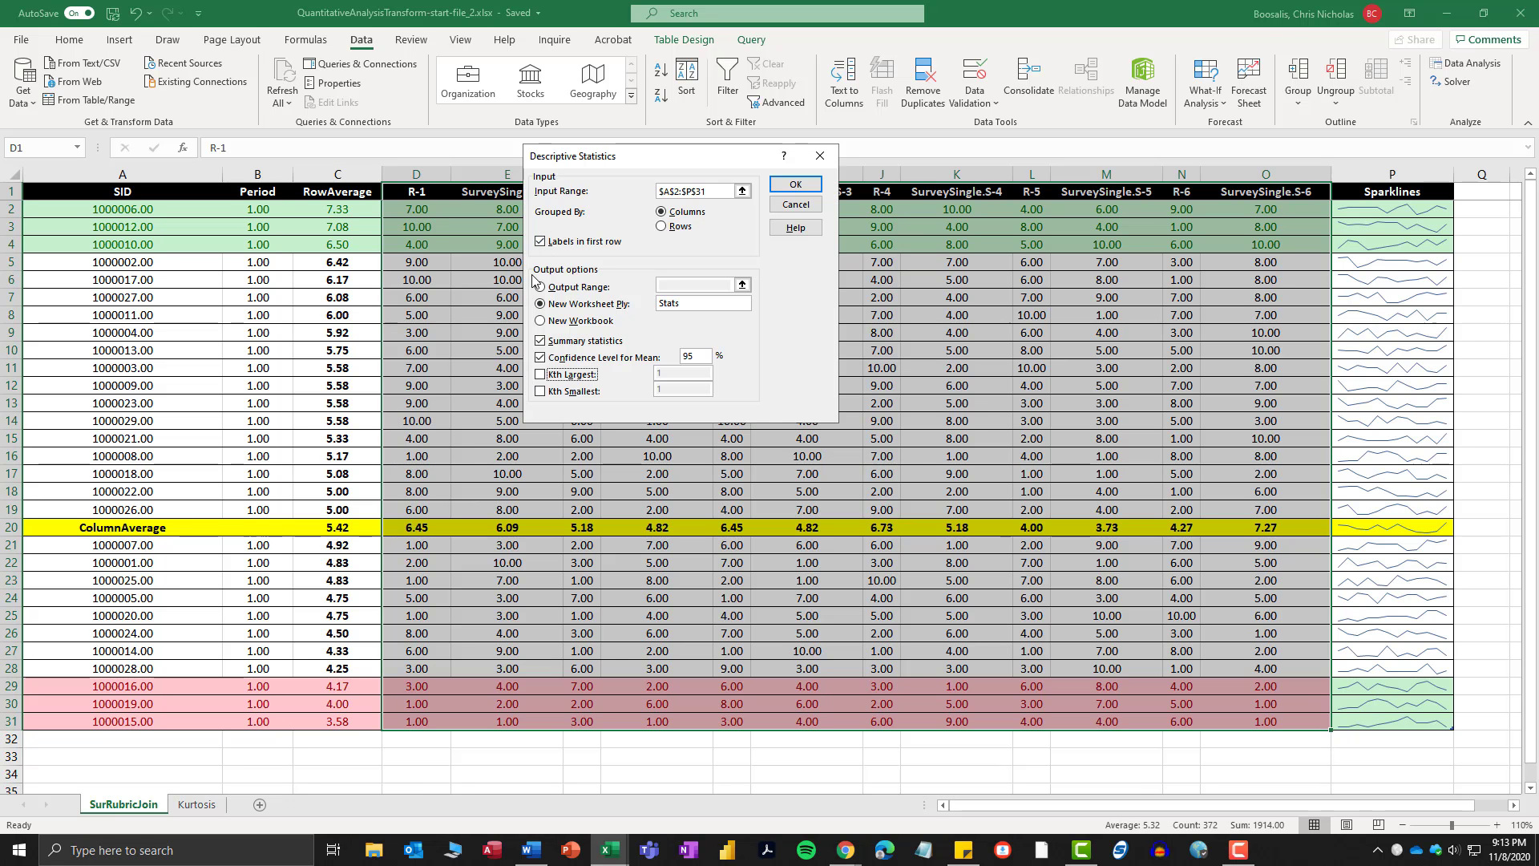
pyautogui.click(792, 187)
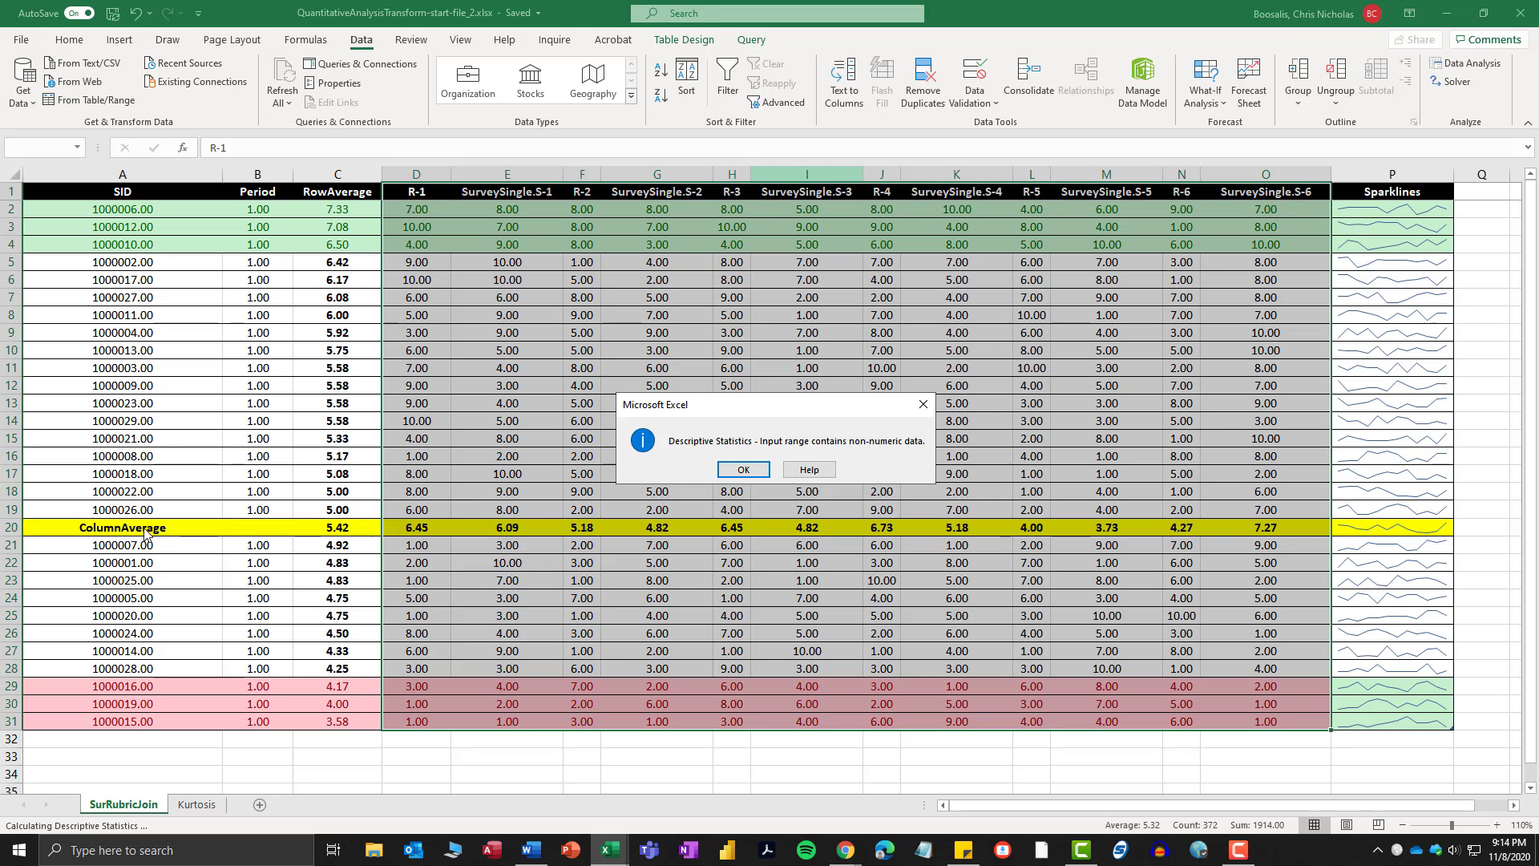
pyautogui.click(753, 472)
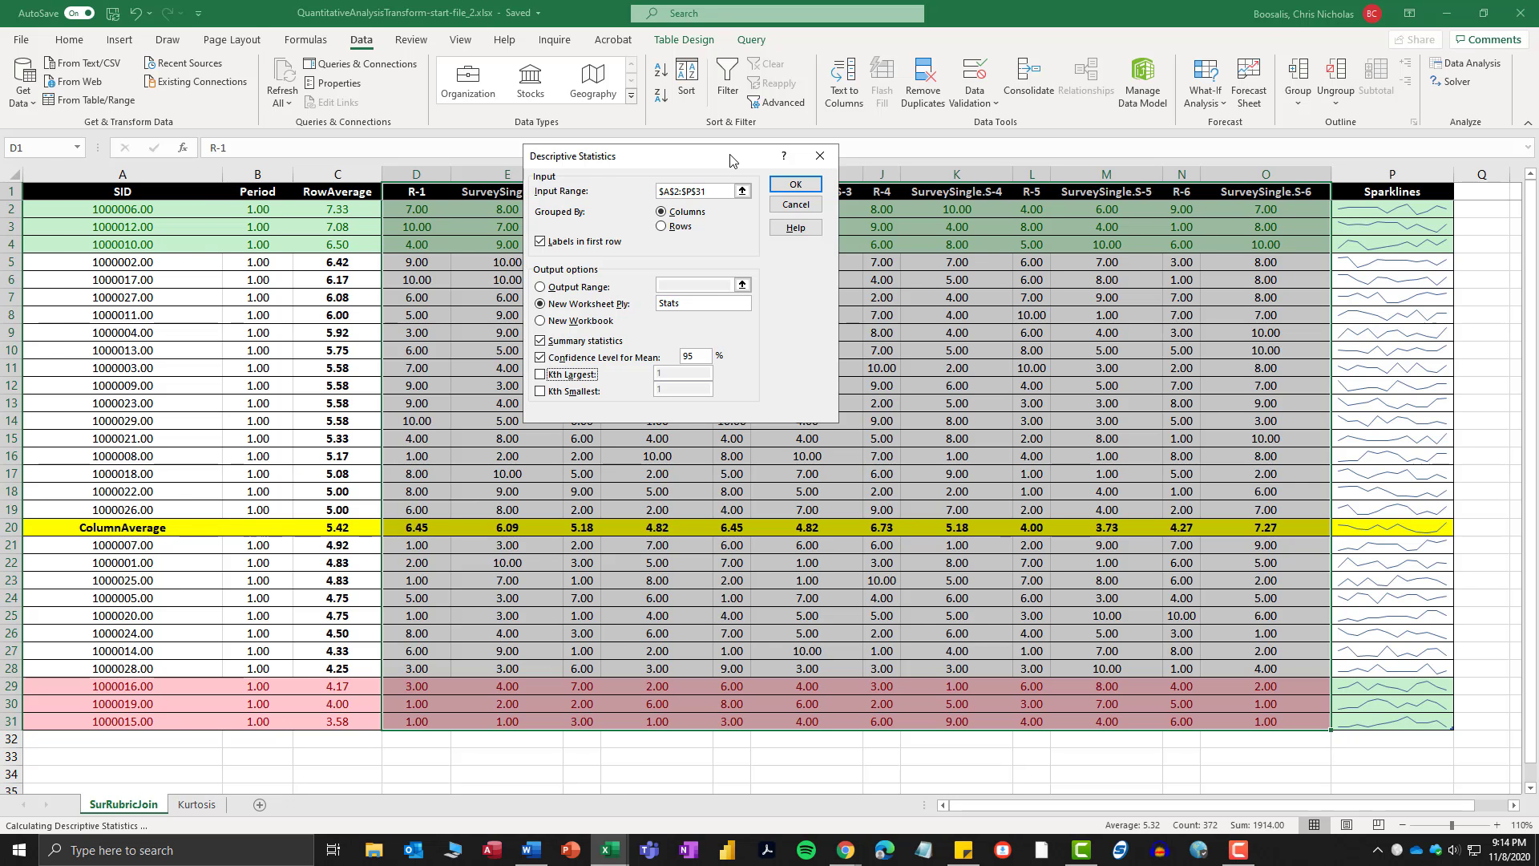
# Change the Descriptive Statistics input range to $D$1:$O$31 and generate the results on the new Stats worksheet.
pyautogui.moveTo(729, 161); pyautogui.dragTo(236, 173)
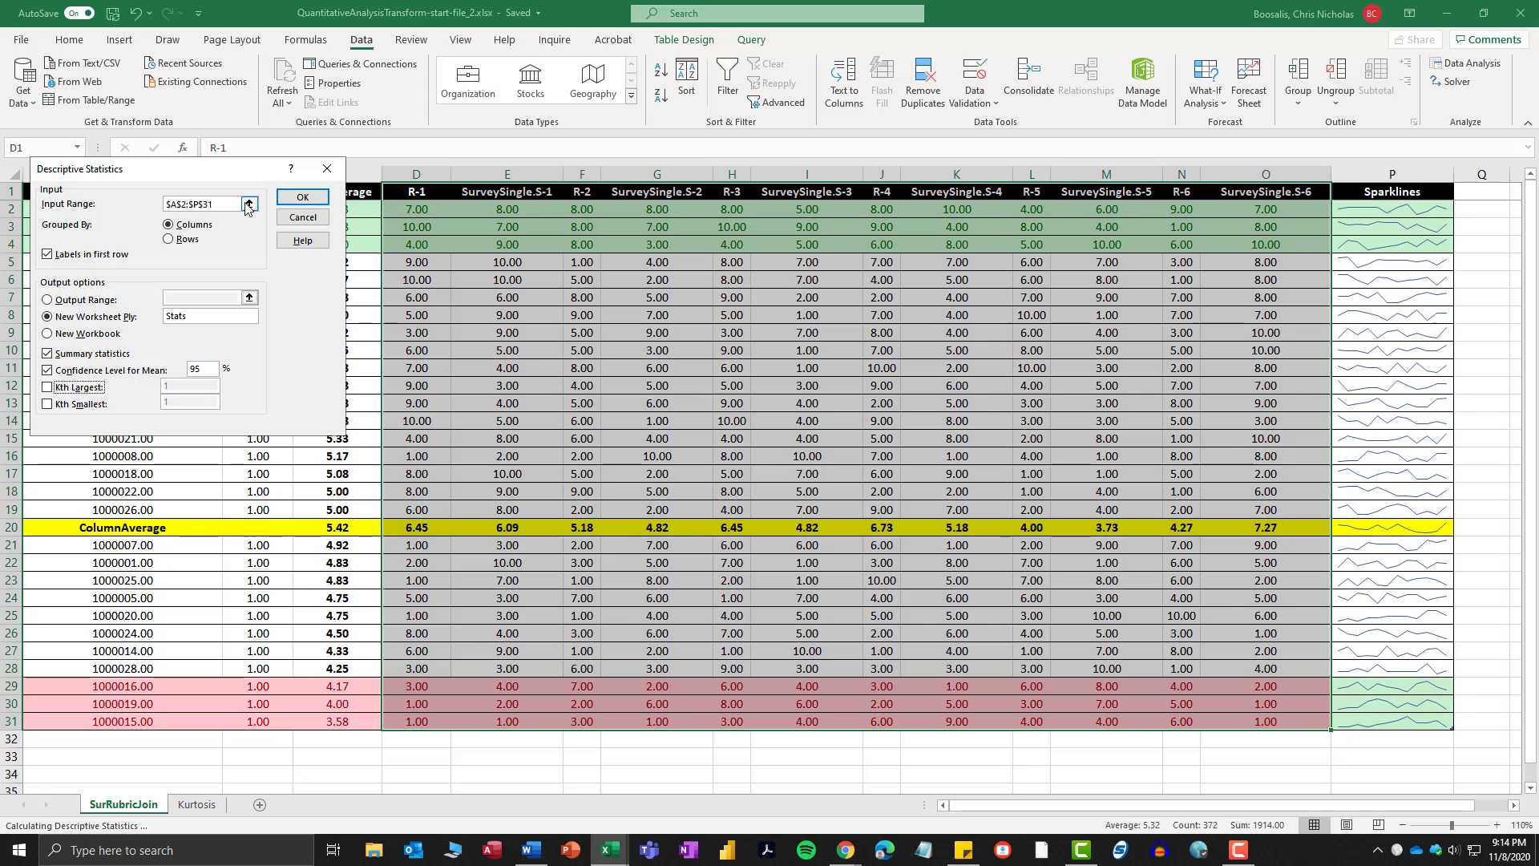
pyautogui.click(249, 205)
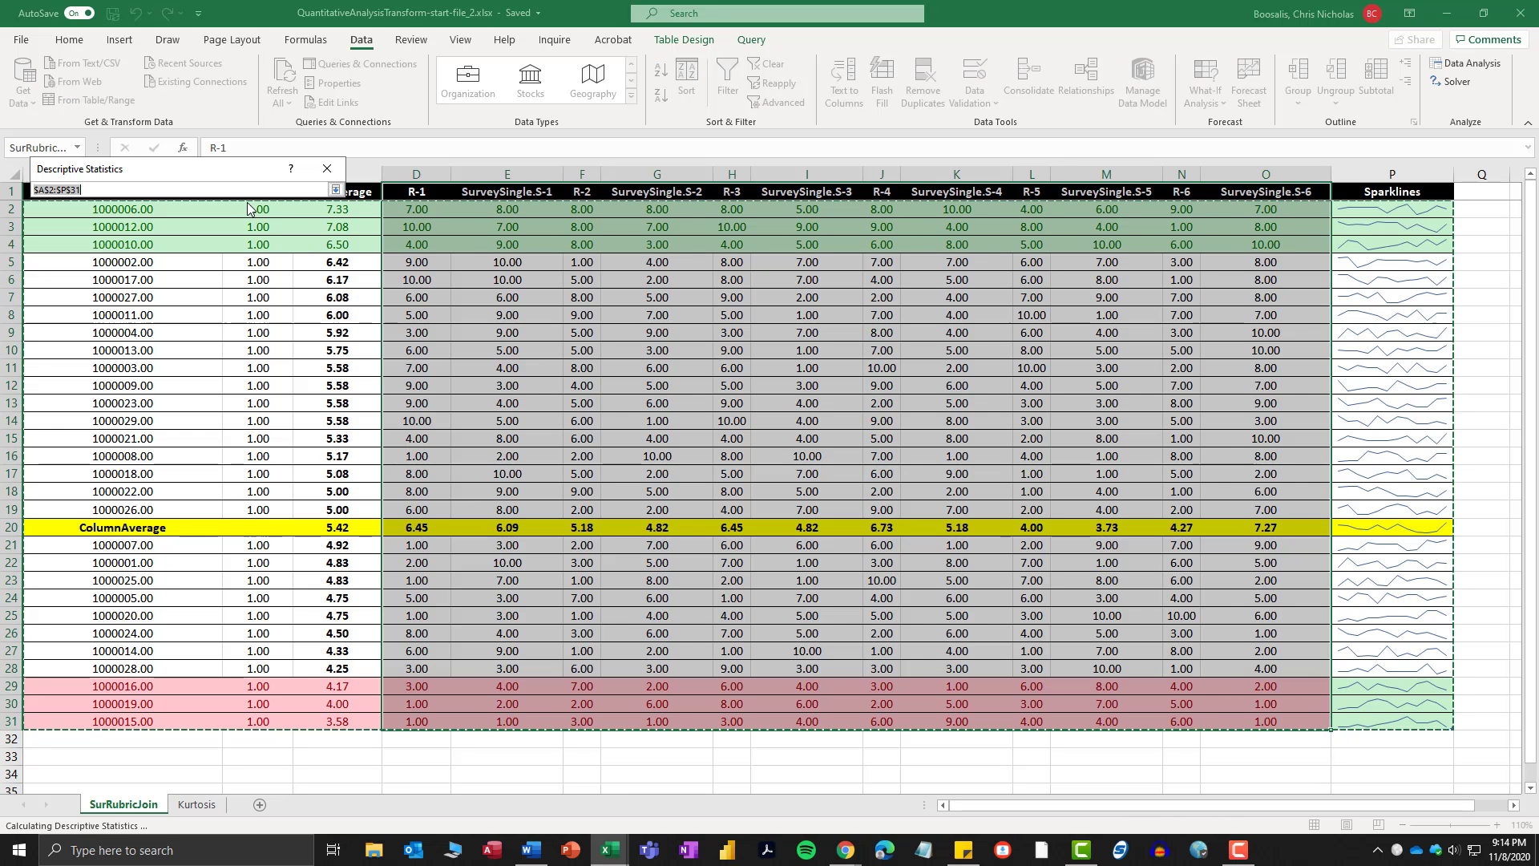
pyautogui.click(335, 190)
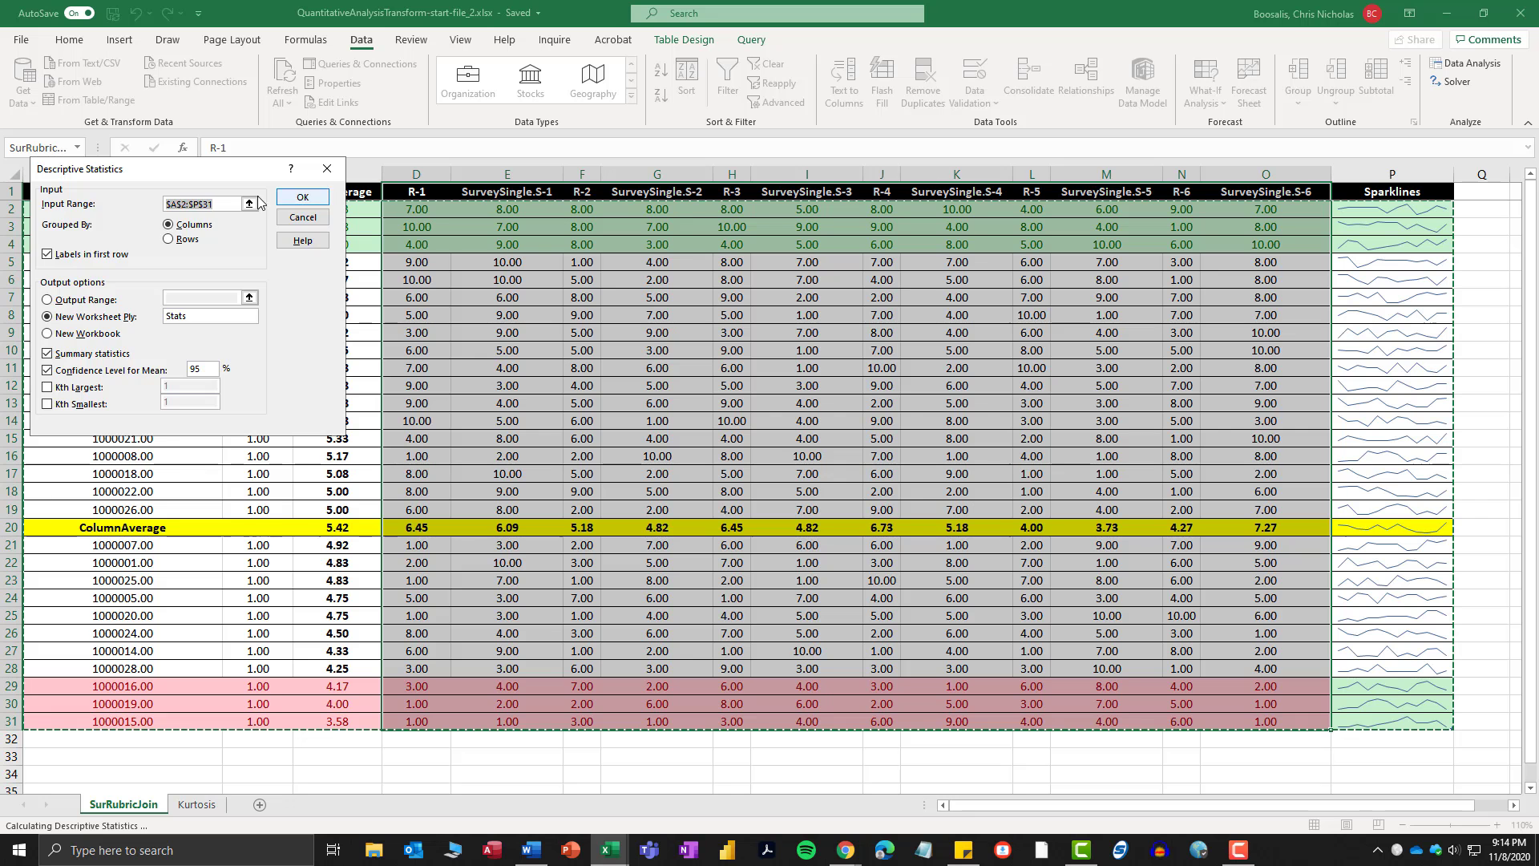
pyautogui.click(251, 206)
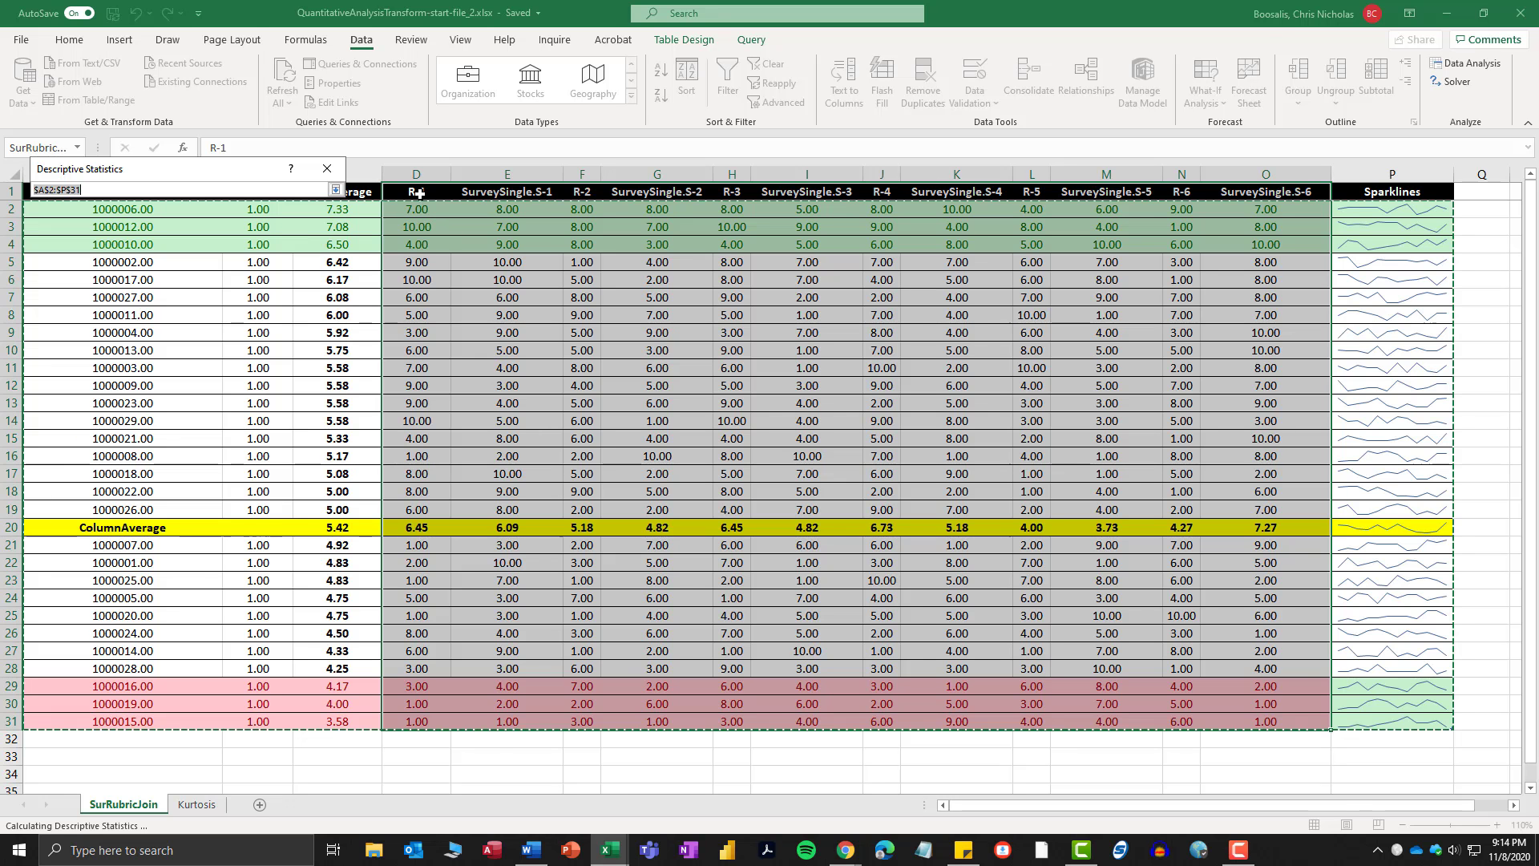
pyautogui.moveTo(419, 193); pyautogui.dragTo(1260, 725)
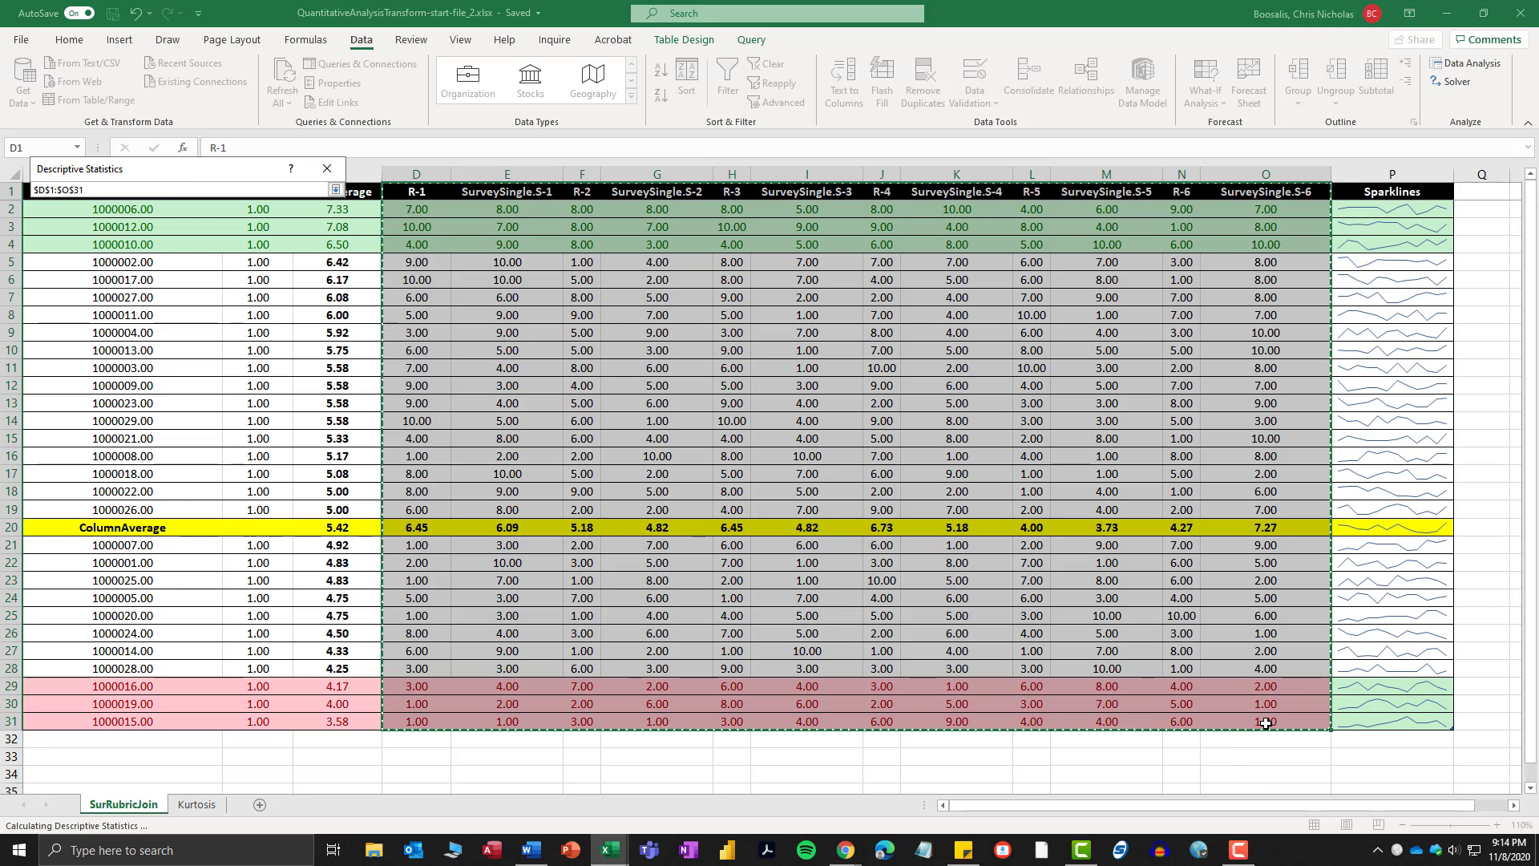
pyautogui.click(335, 190)
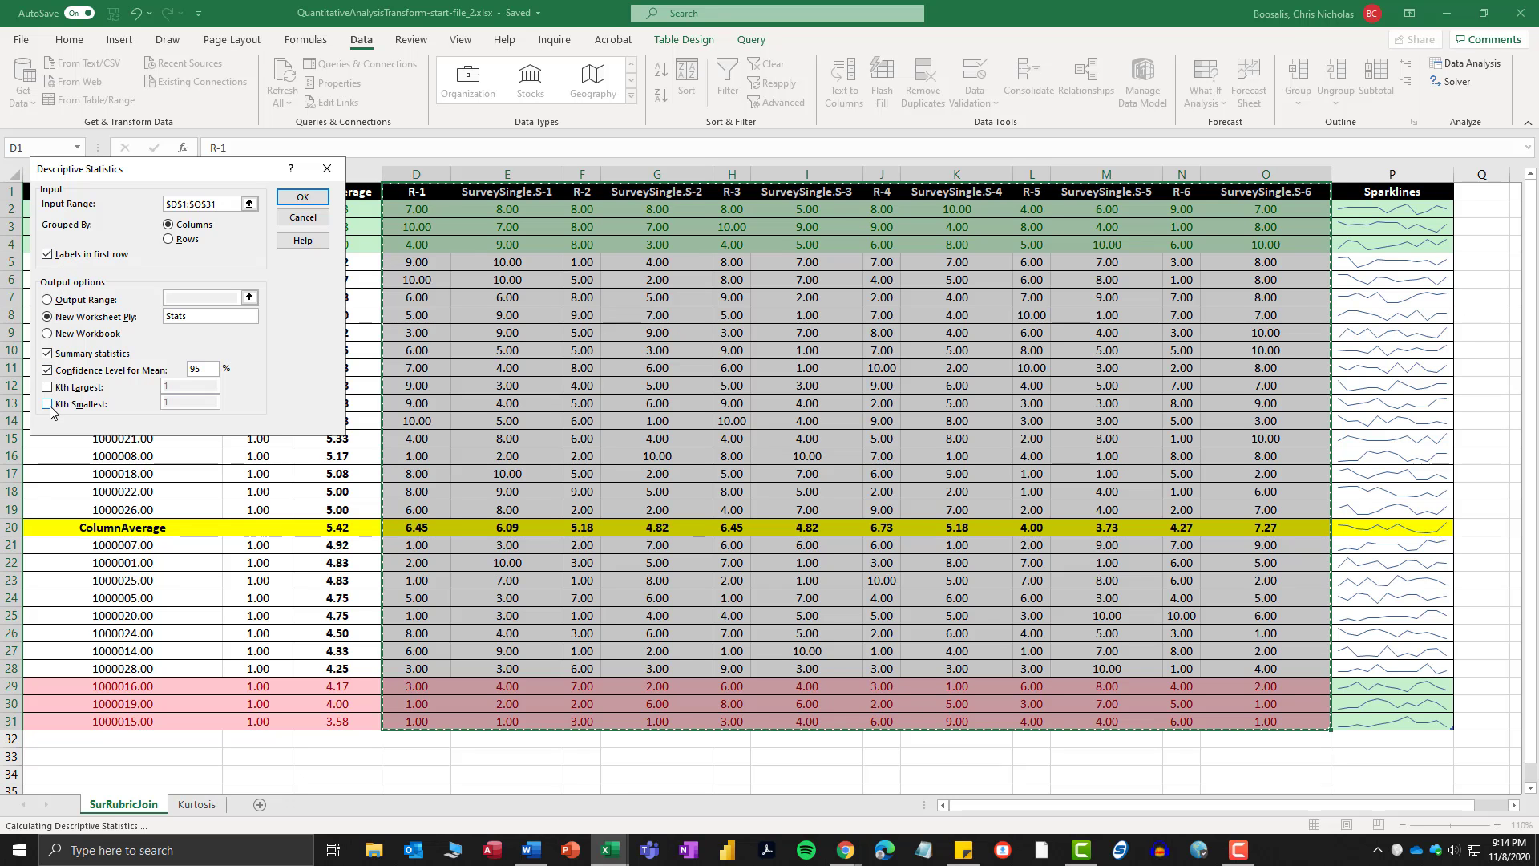
pyautogui.click(303, 196)
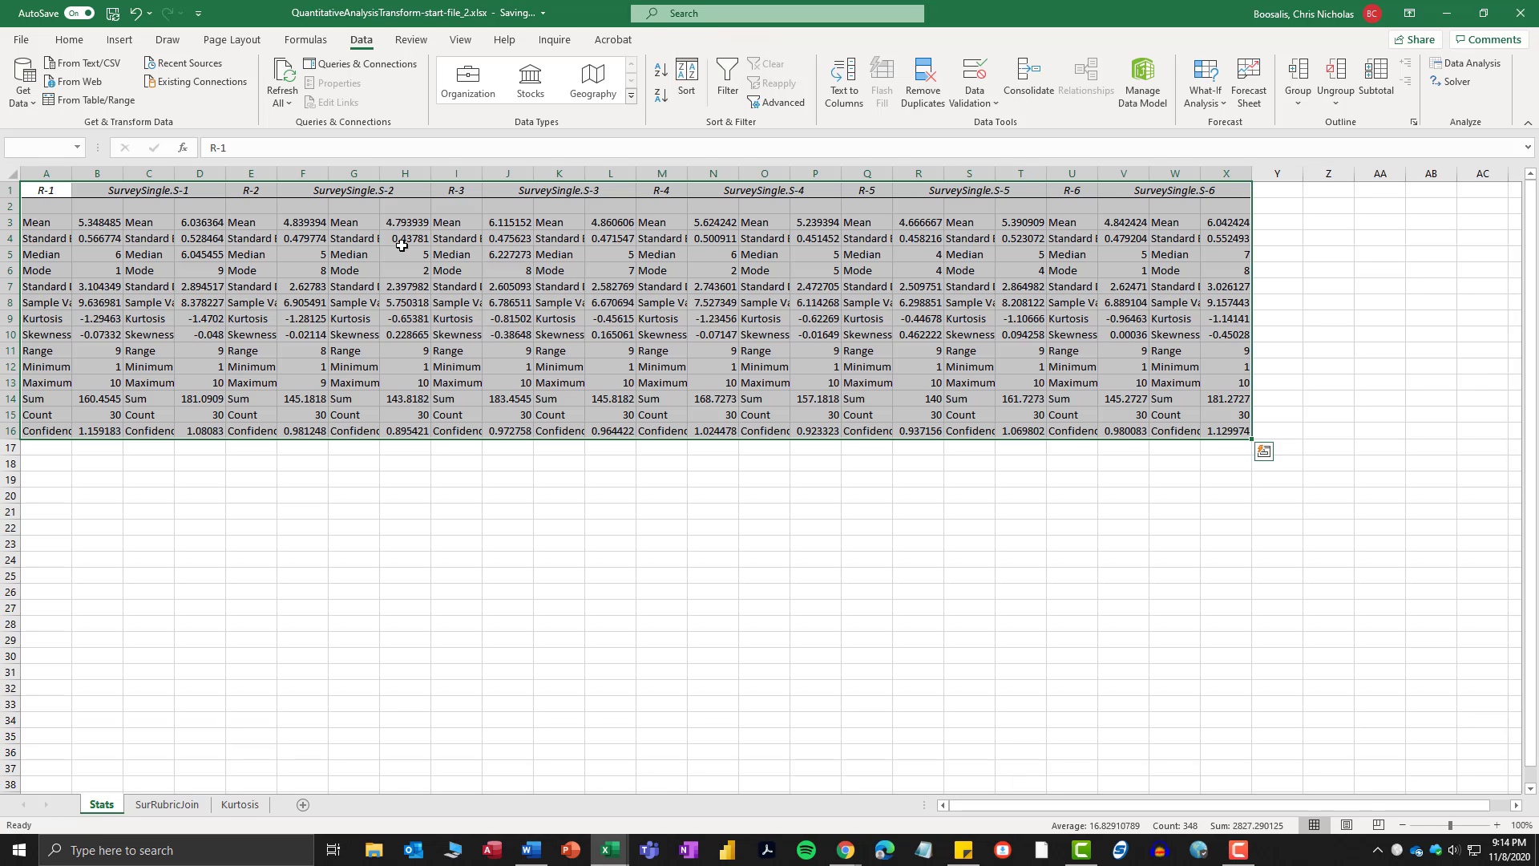
# Widen columns A through X on the Stats sheet equally so more of the statistic labels and values show.
pyautogui.moveTo(64, 173); pyautogui.dragTo(1222, 206)
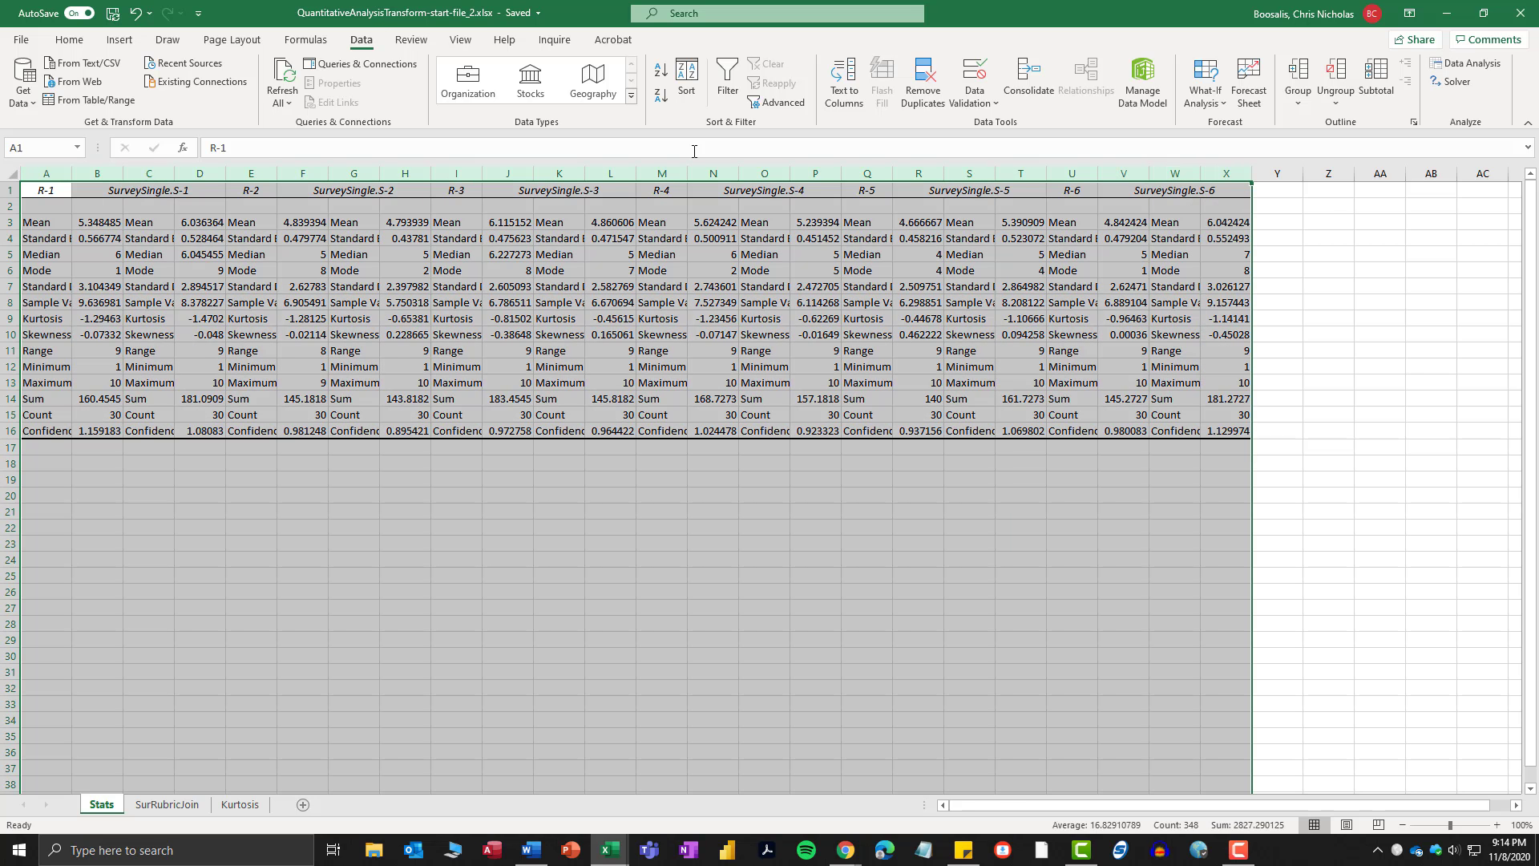
pyautogui.moveTo(123, 171); pyautogui.dragTo(155, 171)
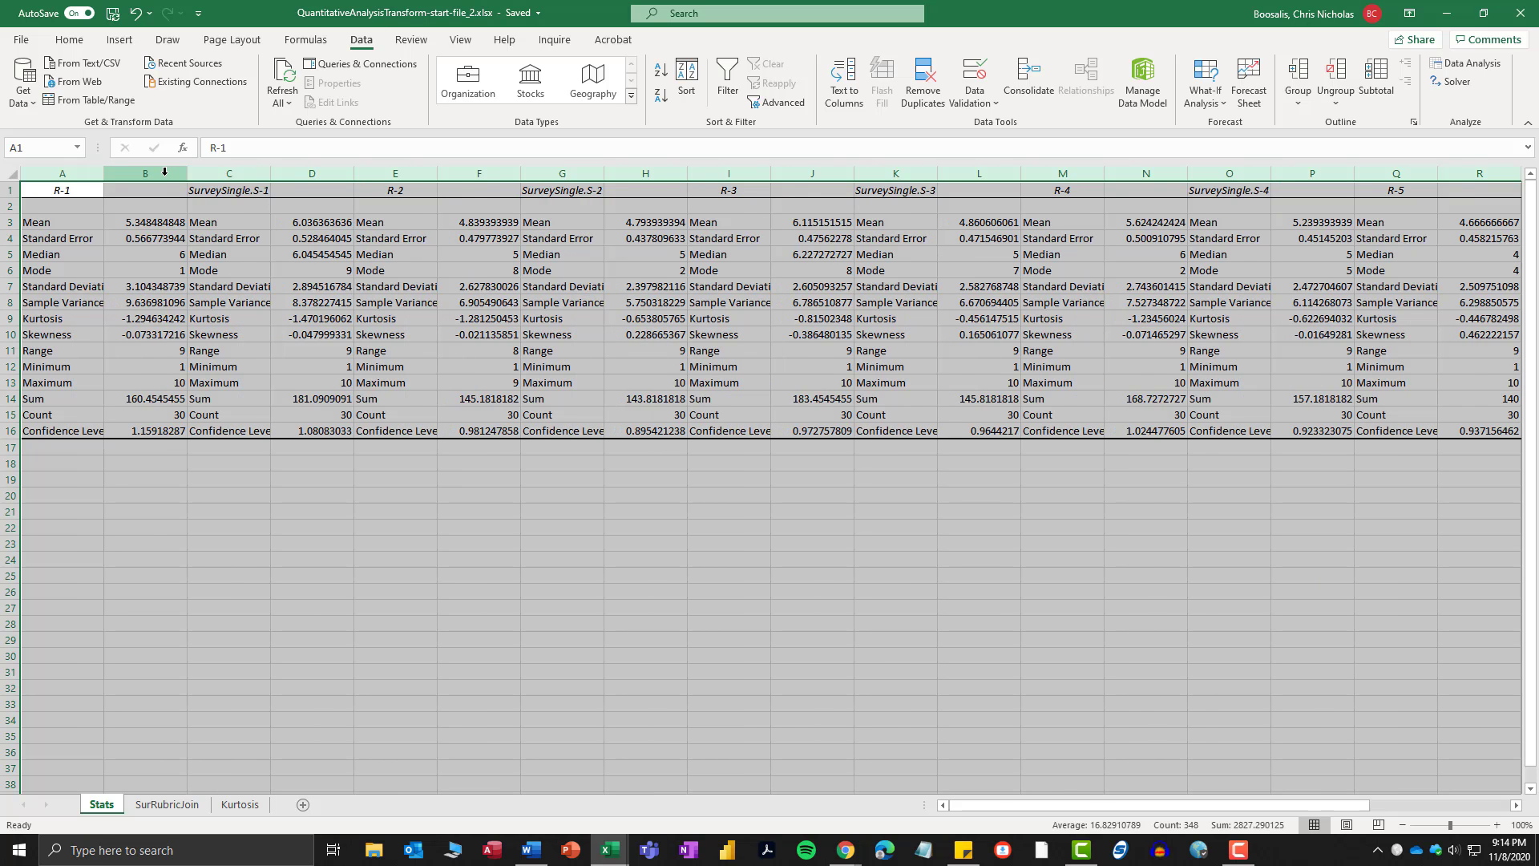
pyautogui.hotkey('ctrl', 'z')
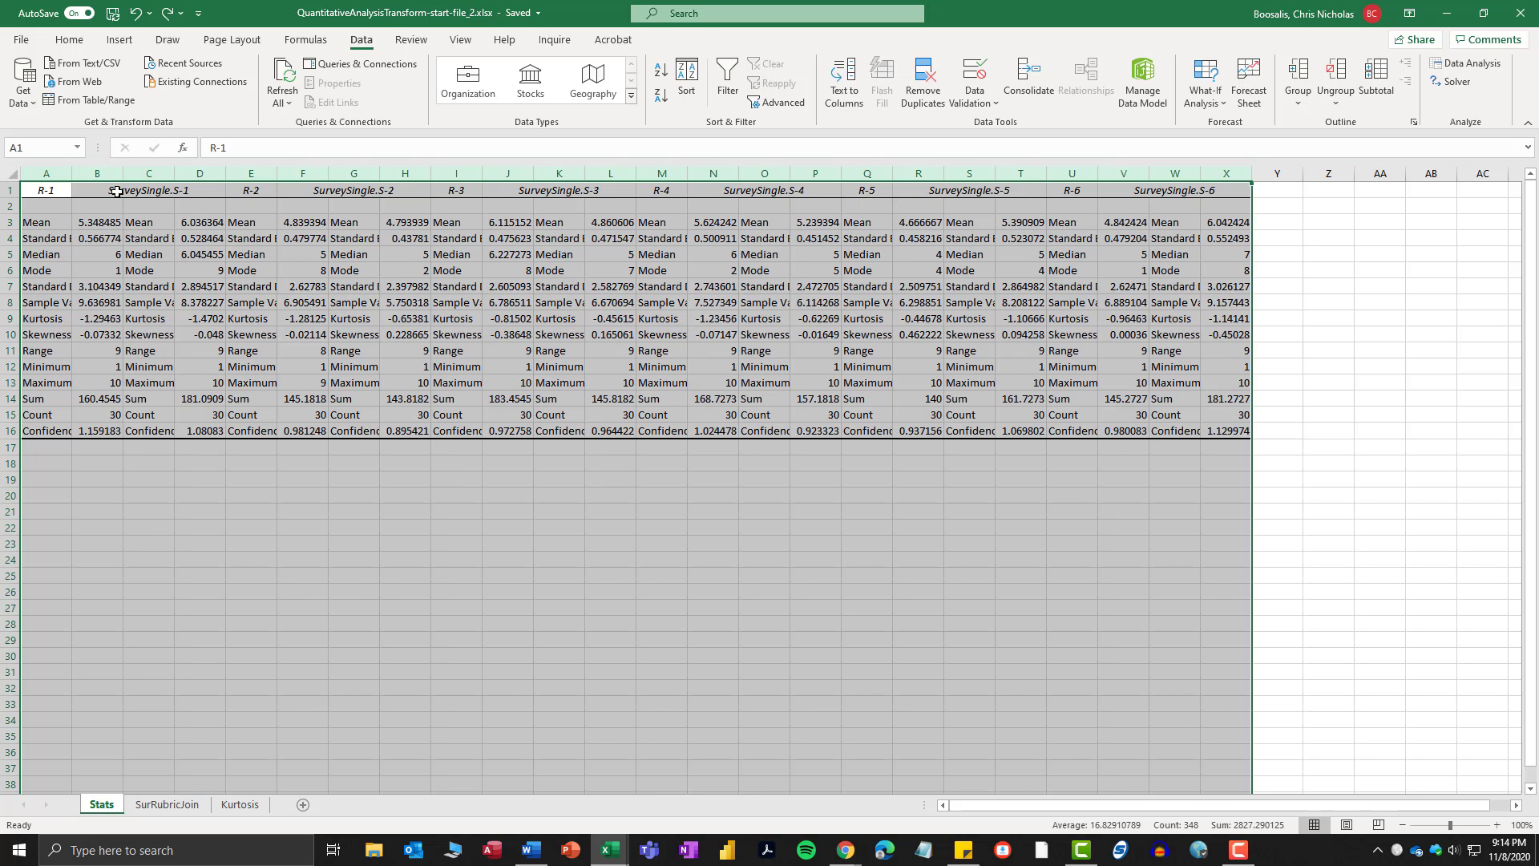
pyautogui.moveTo(123, 174); pyautogui.dragTo(150, 174)
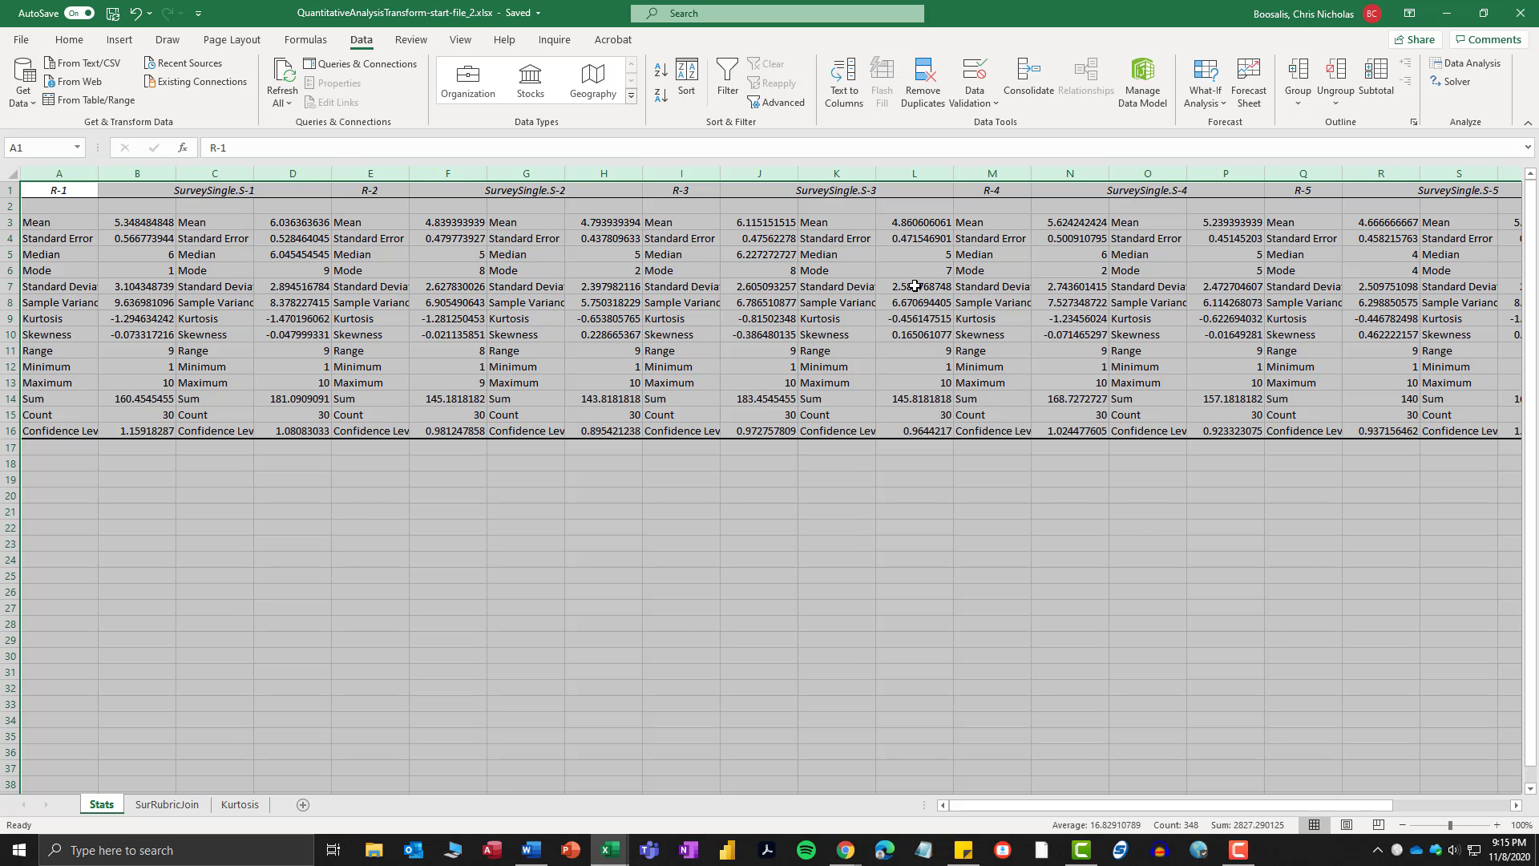
pyautogui.click(1403, 825)
pyautogui.click(1402, 825)
pyautogui.click(1402, 824)
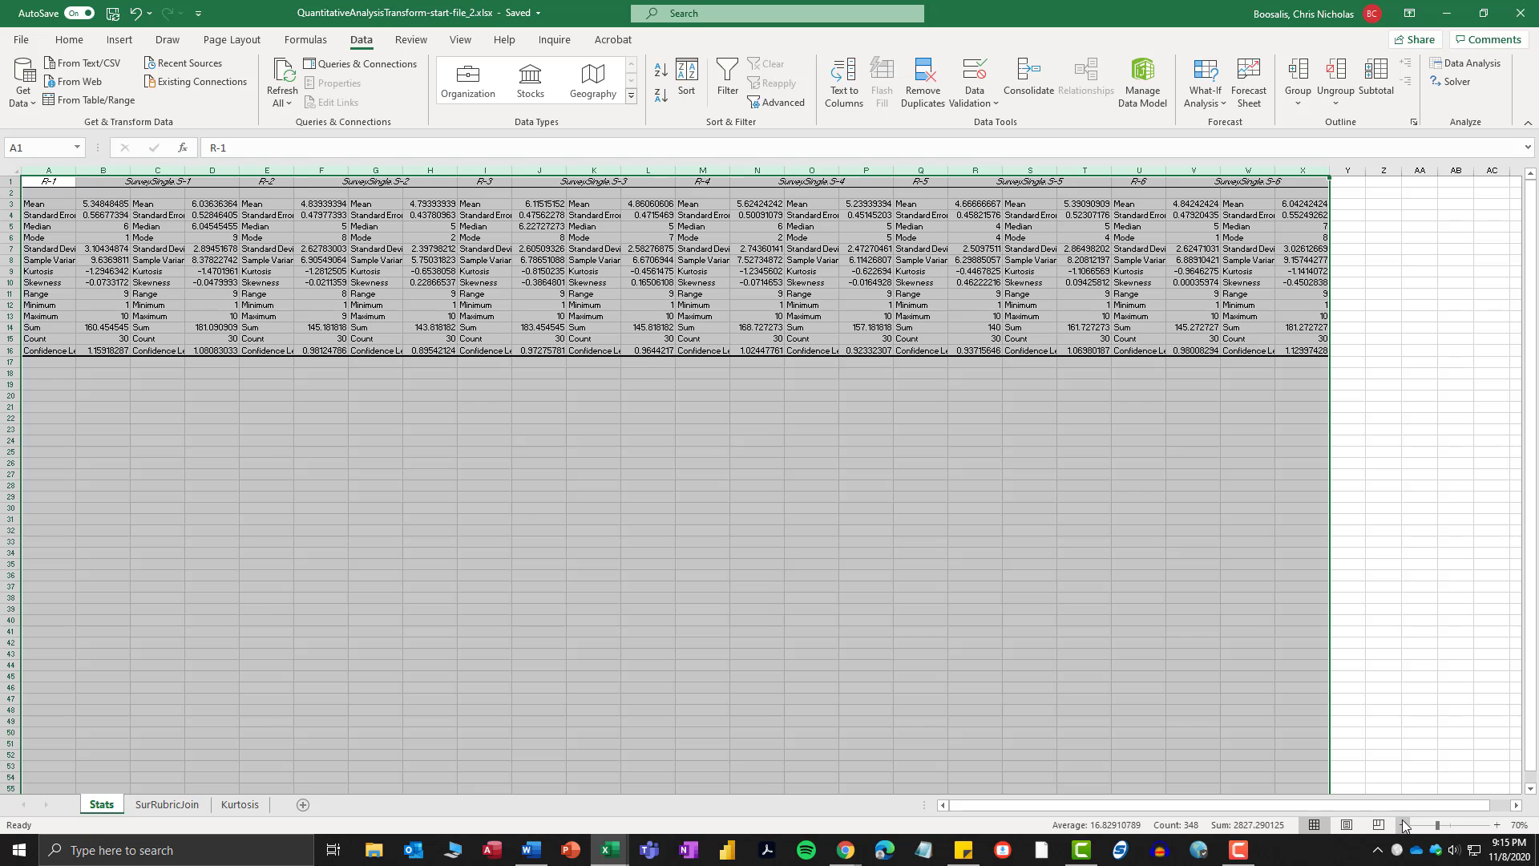
pyautogui.click(1496, 824)
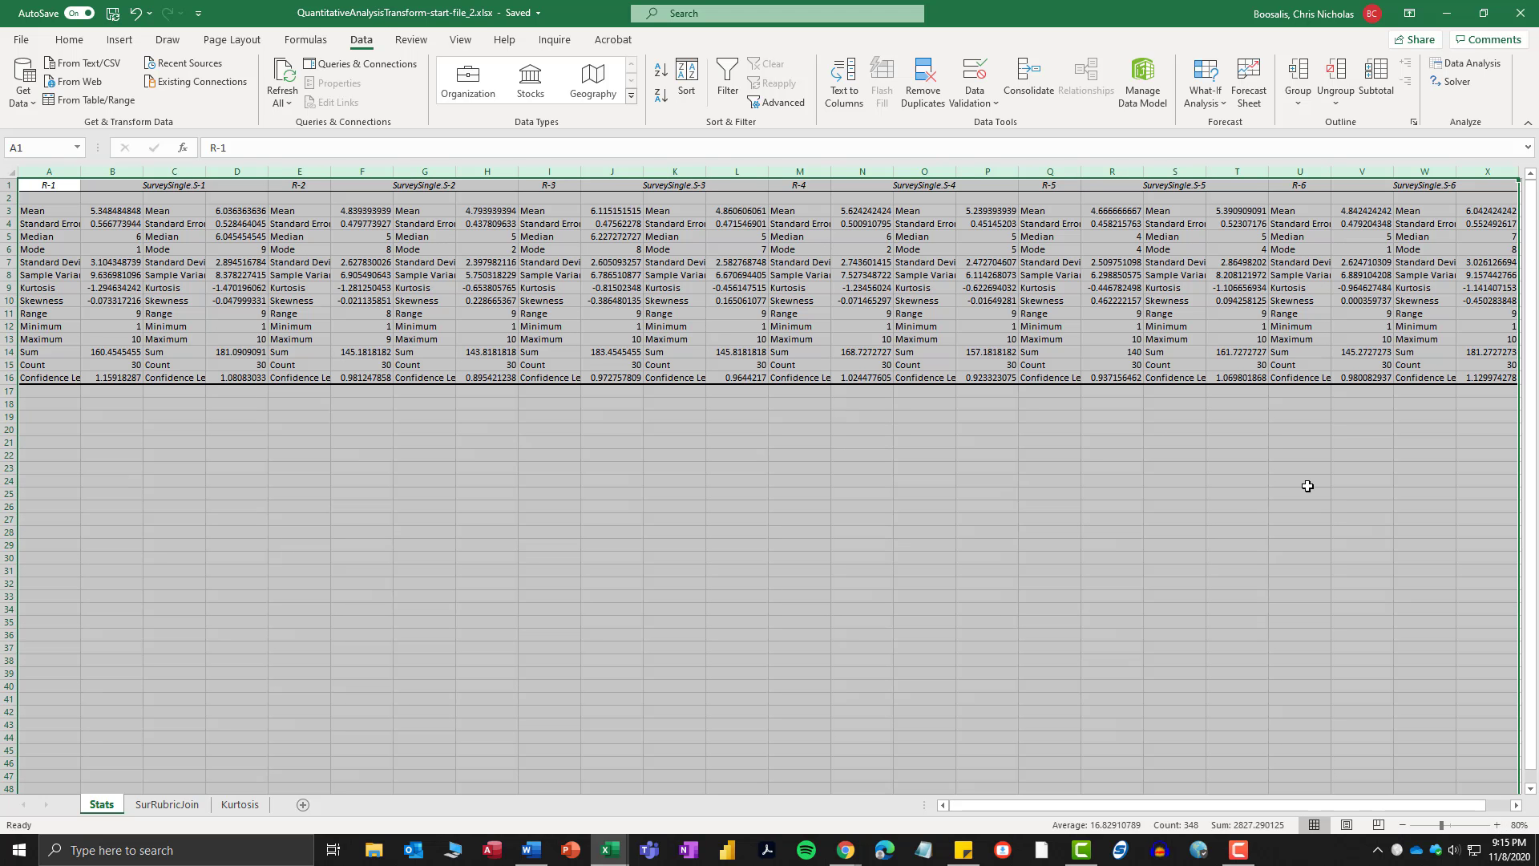
pyautogui.click(800, 473)
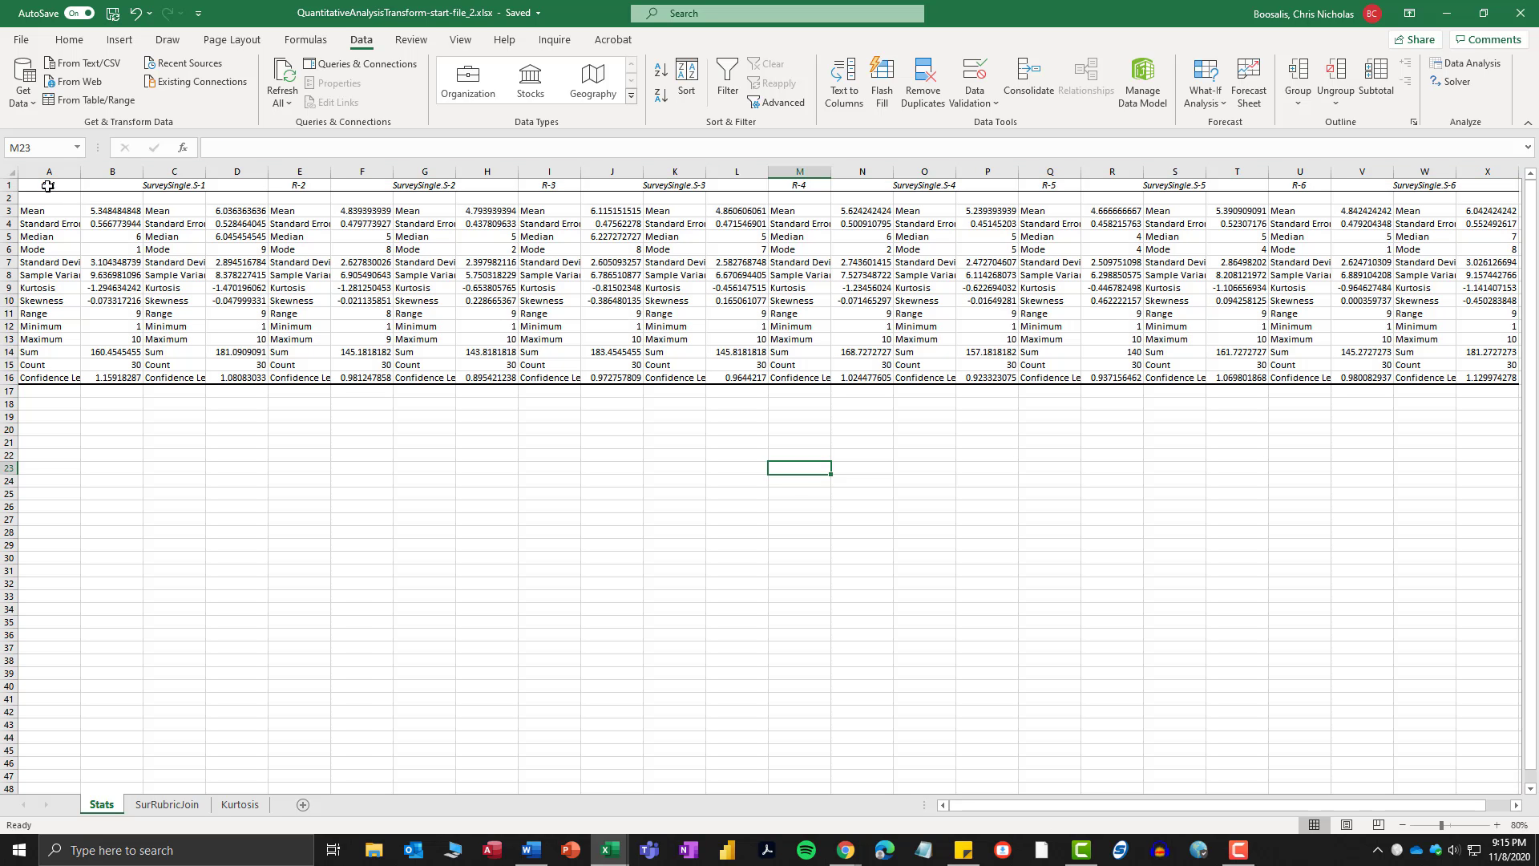
# Cut the headings in A1:X1 and paste them starting at B1 so each sits above its values.
pyautogui.moveTo(46, 187); pyautogui.dragTo(1474, 182)
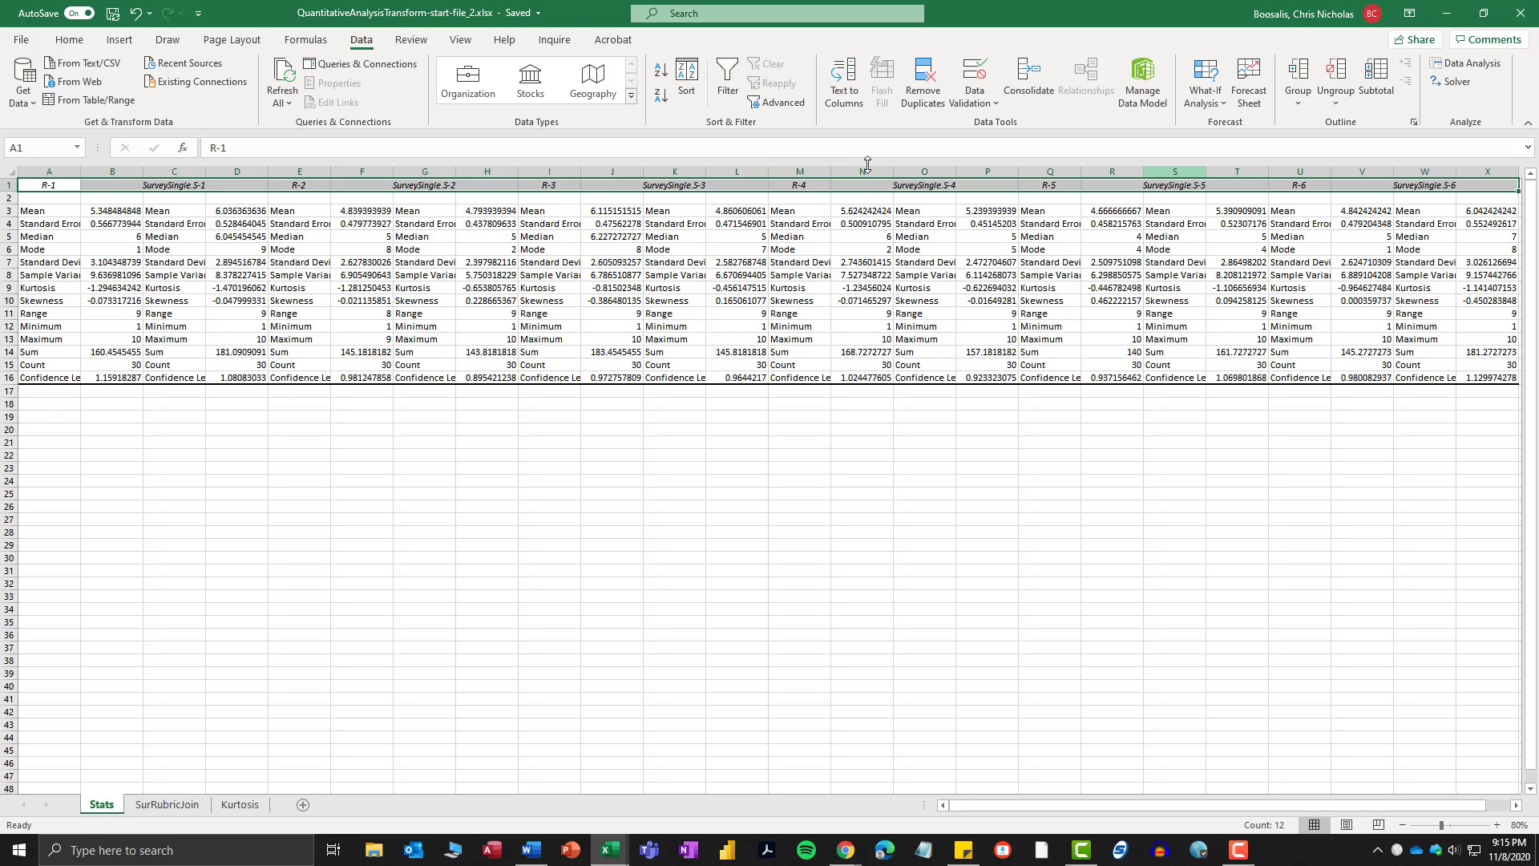
pyautogui.rightClick(48, 185)
pyautogui.click(88, 215)
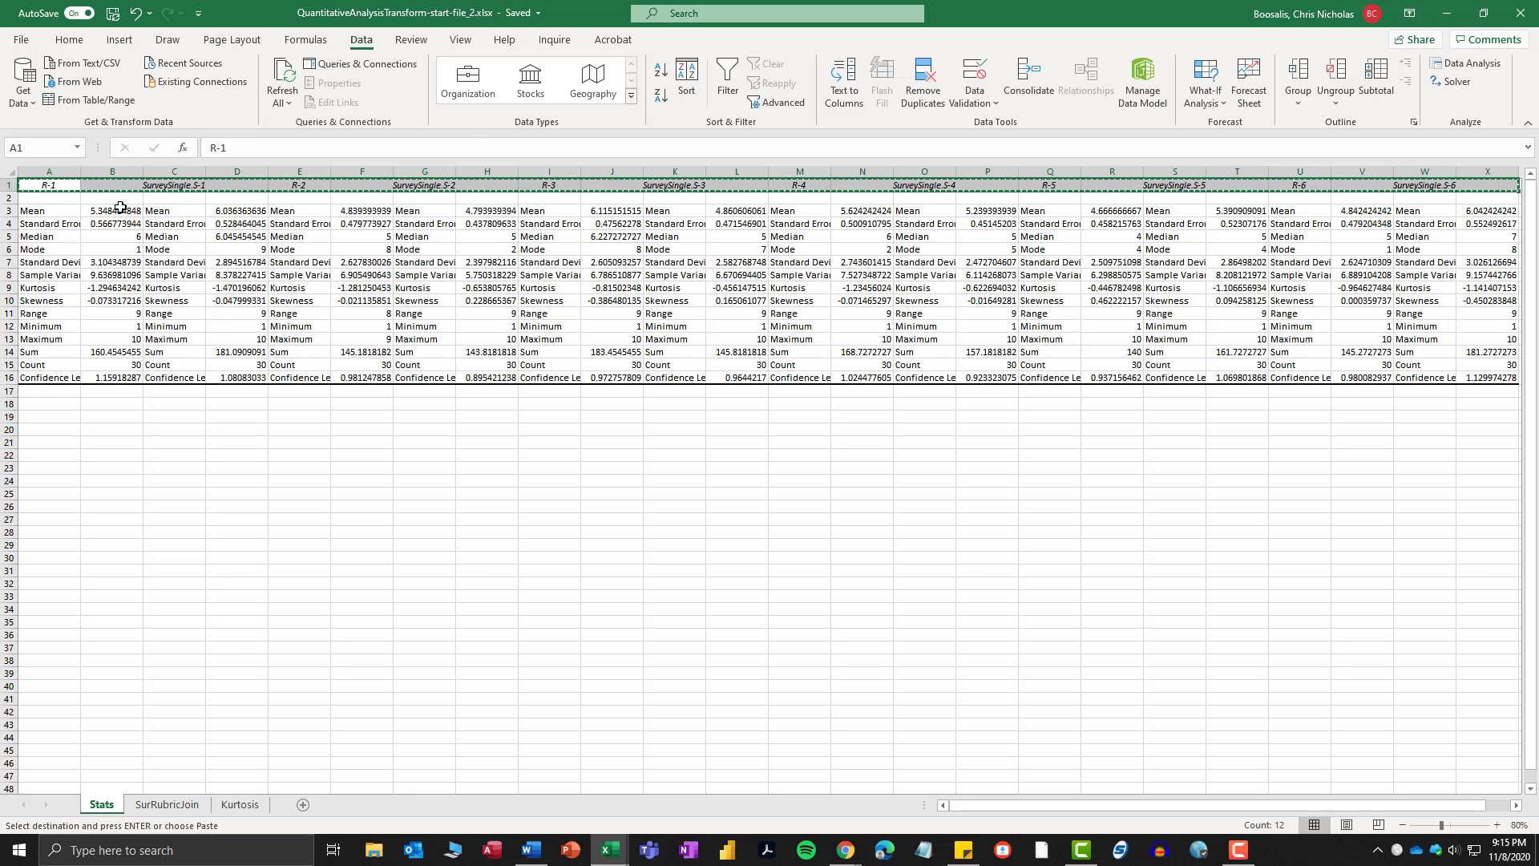
pyautogui.click(112, 184)
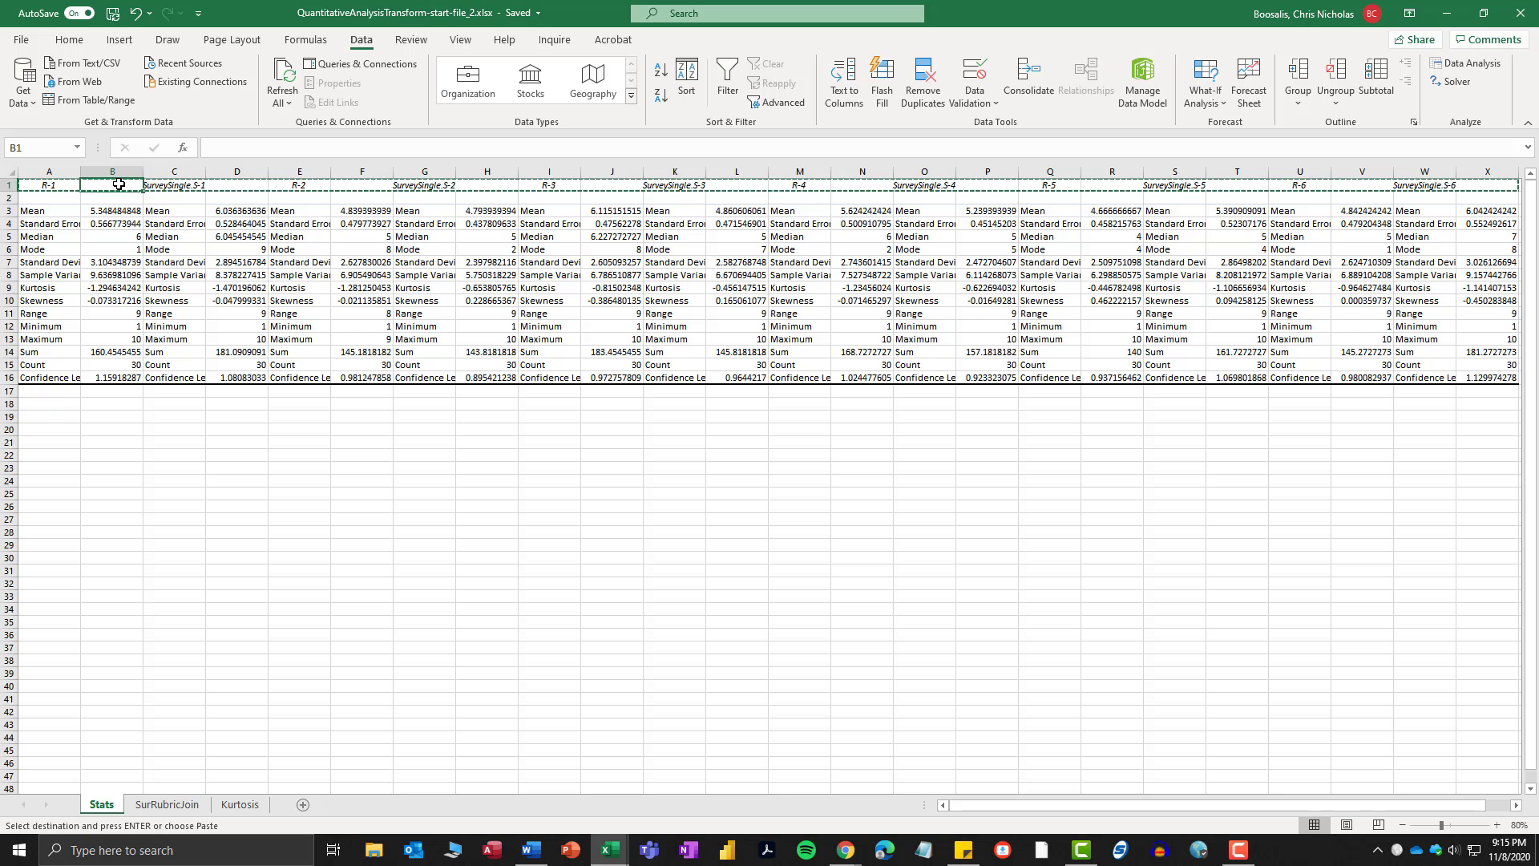
pyautogui.press('Return')
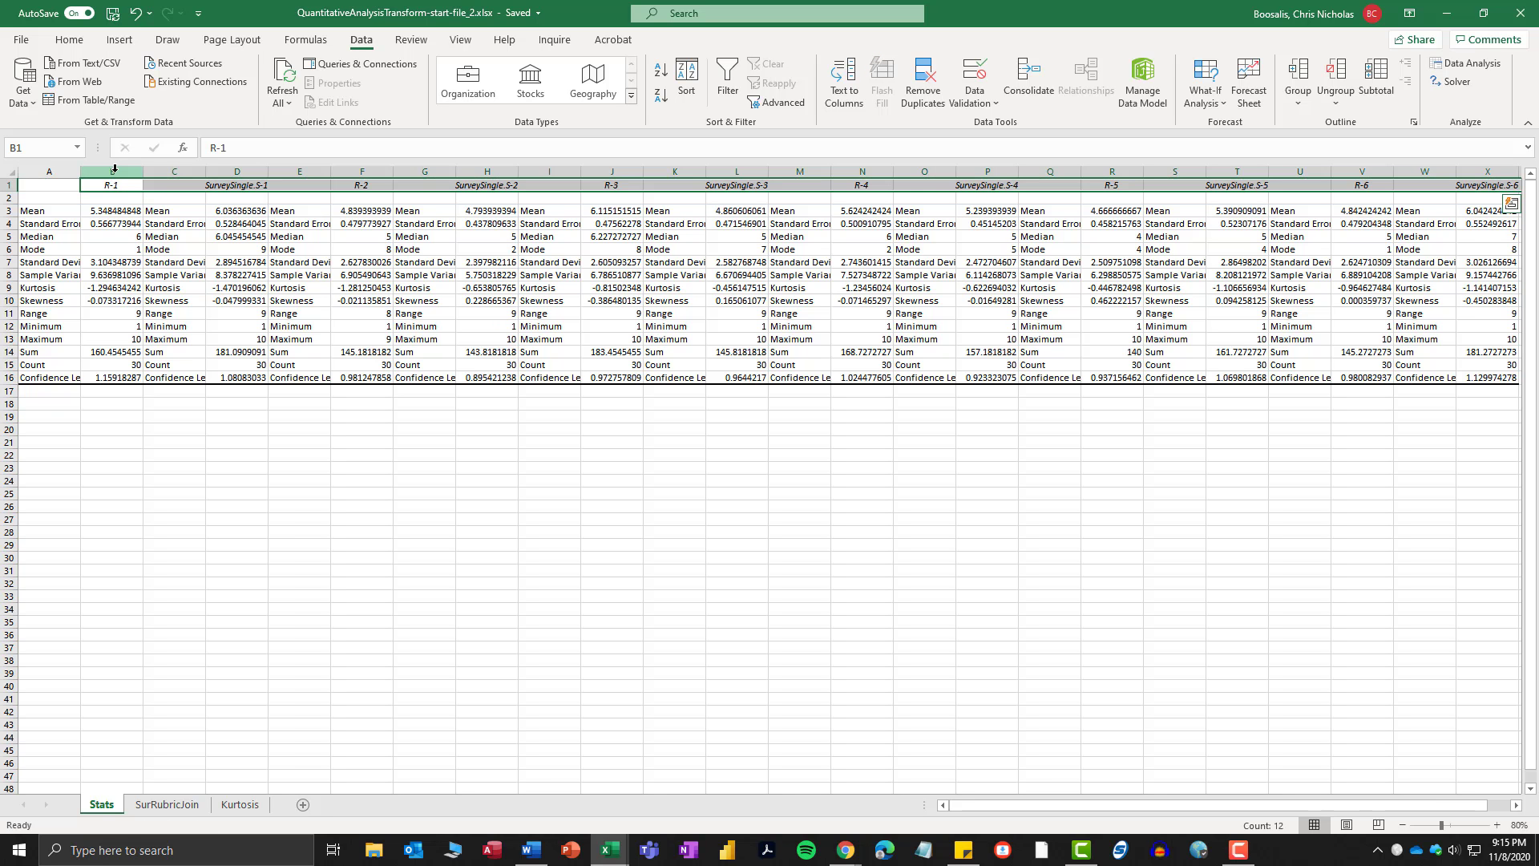
# Auto-fit the width of column D, which holds the SurveySingle.S-1 values.
pyautogui.doubleClick(269, 170)
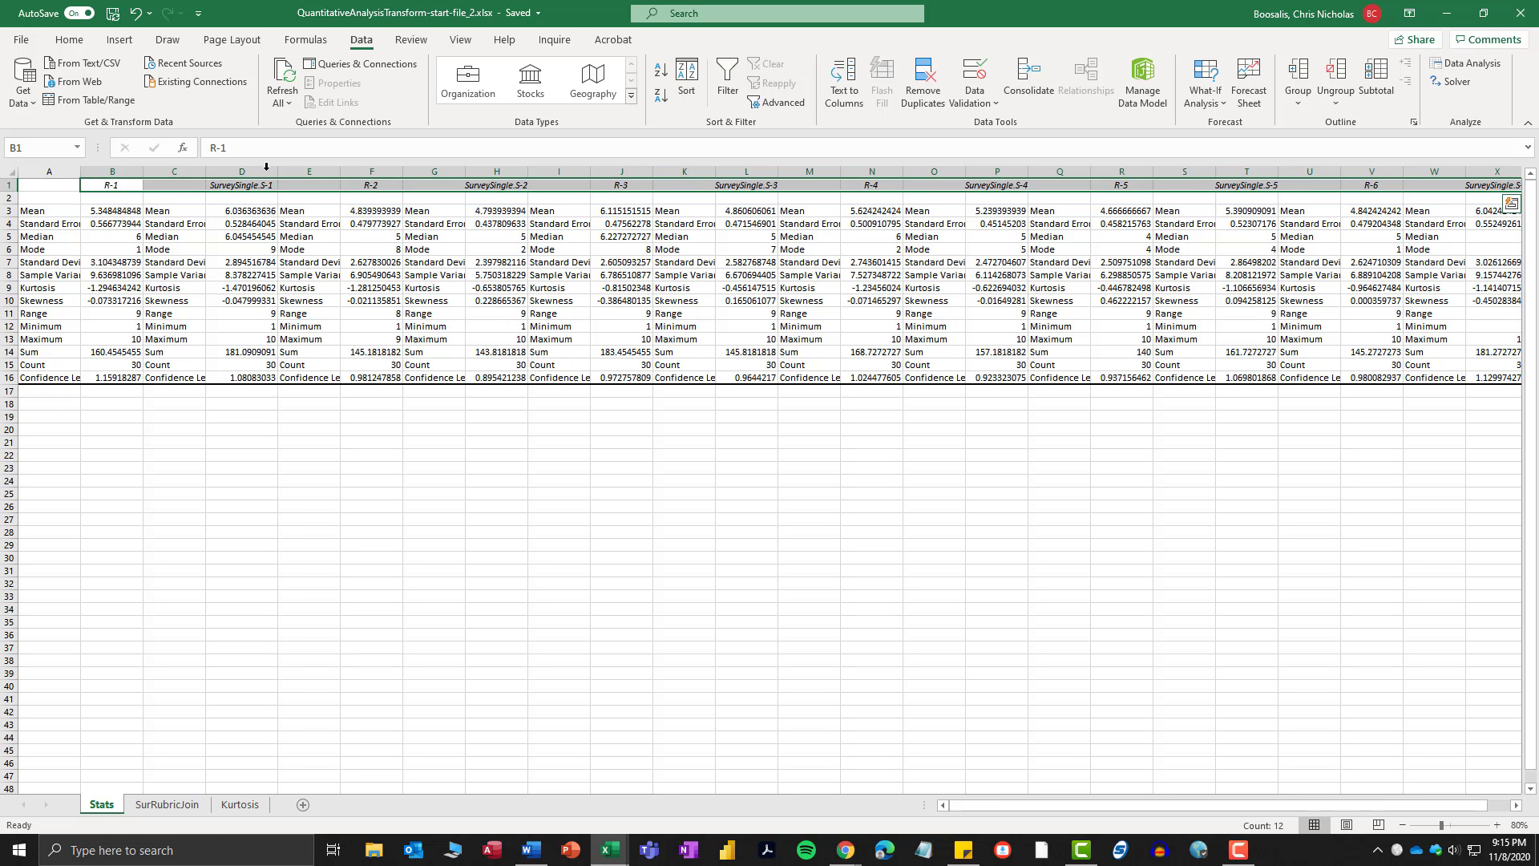
pyautogui.click(125, 169)
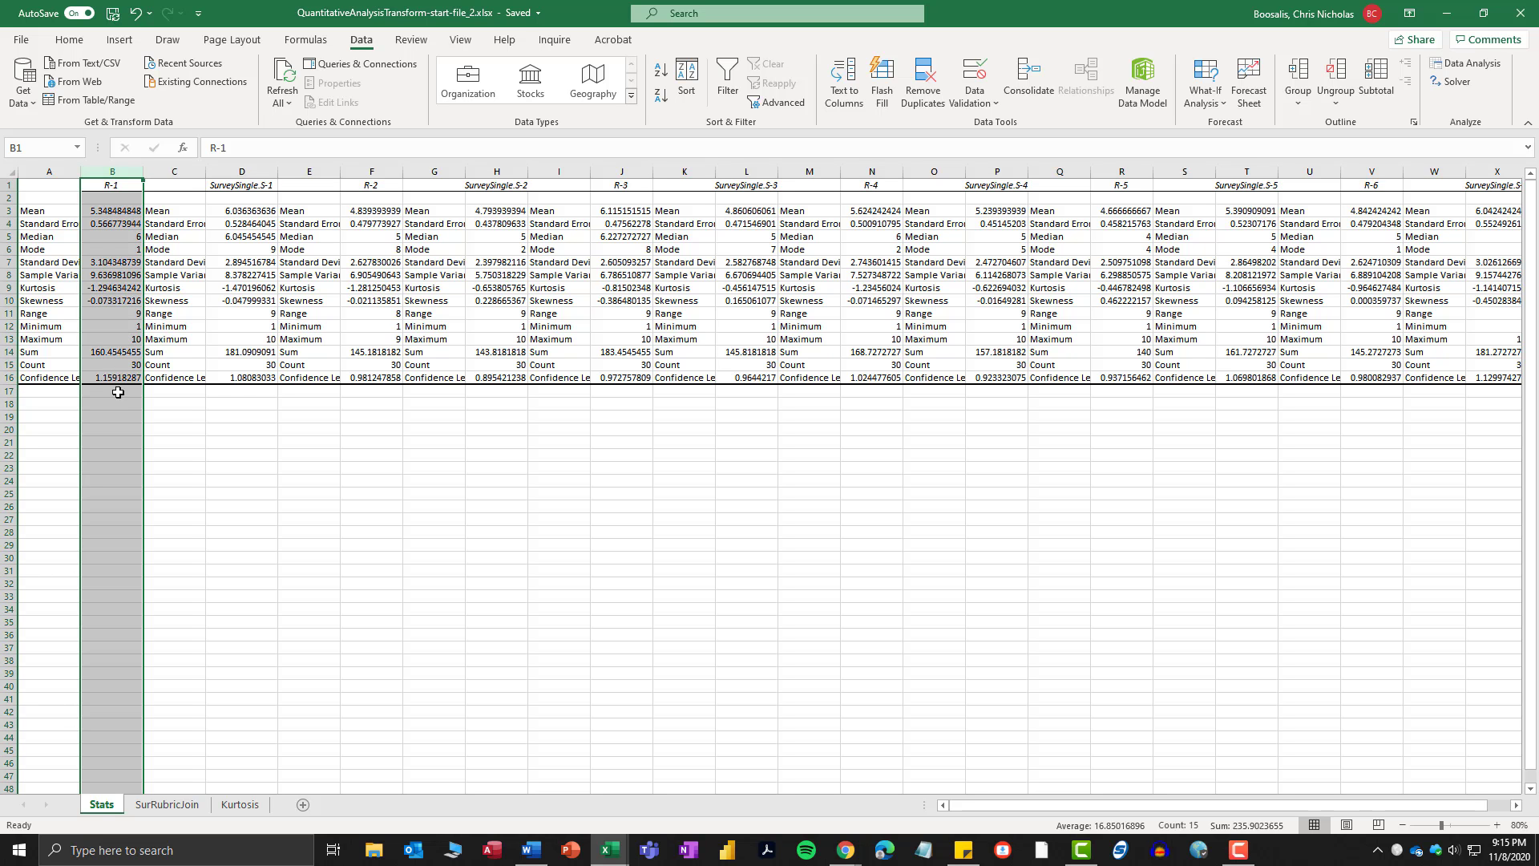
pyautogui.click(258, 164)
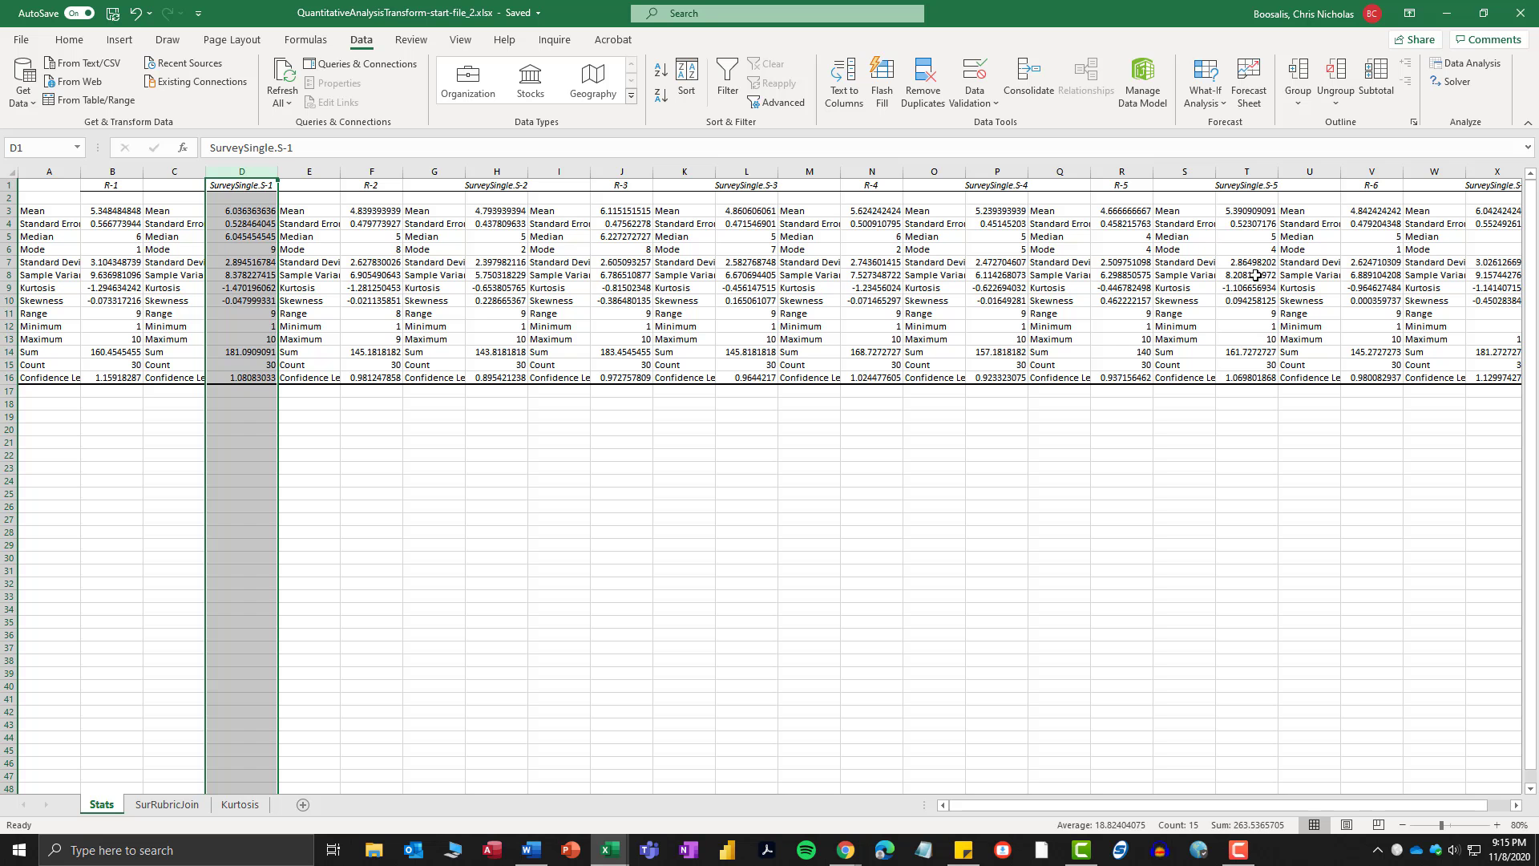
# Enter the heading Statistic in cell A1 of the Stats sheet.
pyautogui.click(55, 184)
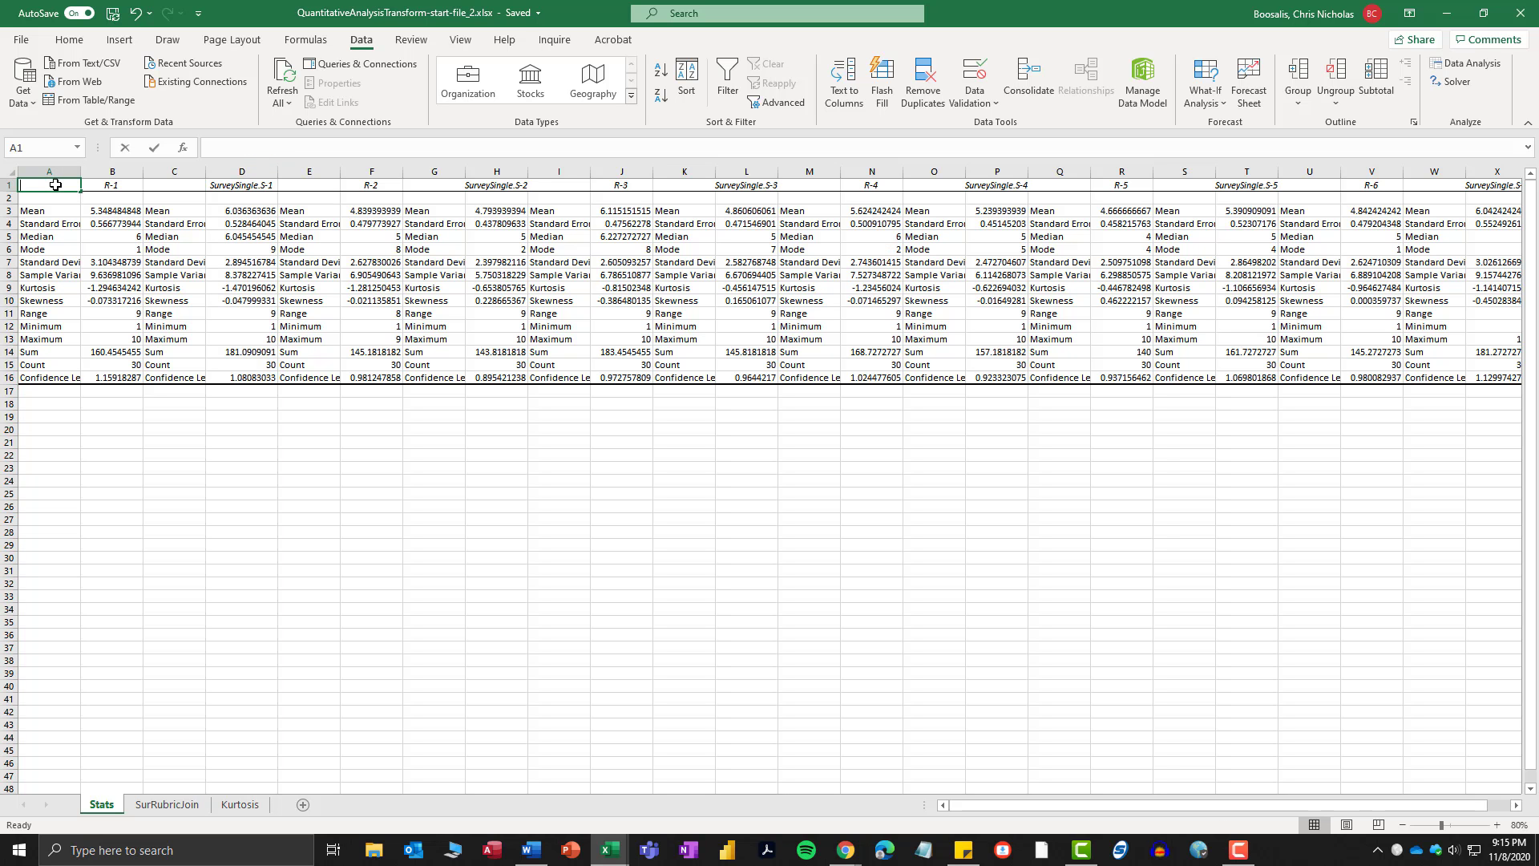
pyautogui.write('Statistic')
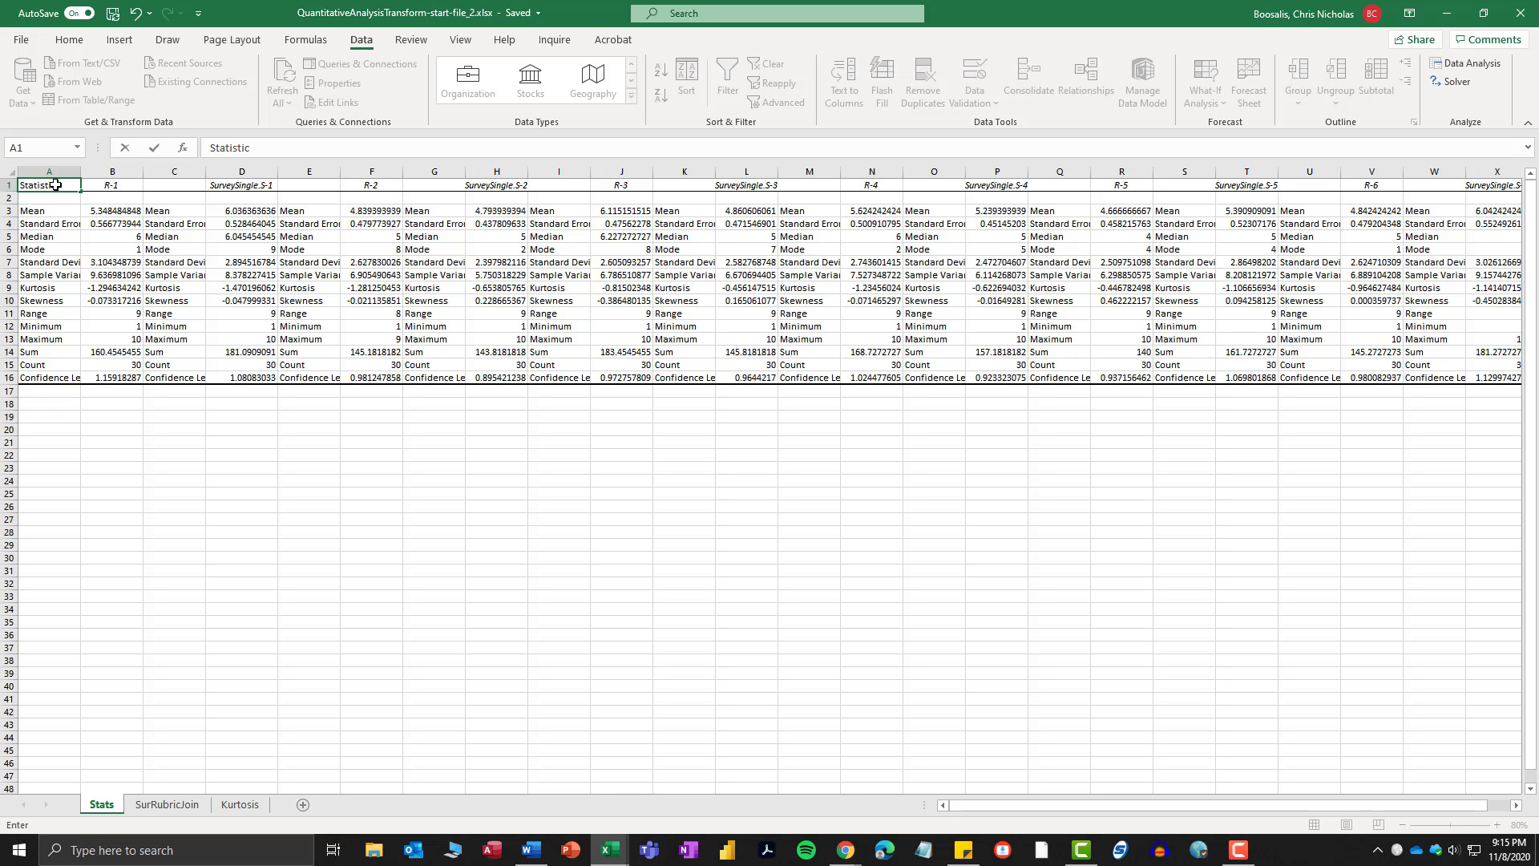
pyautogui.press('Return')
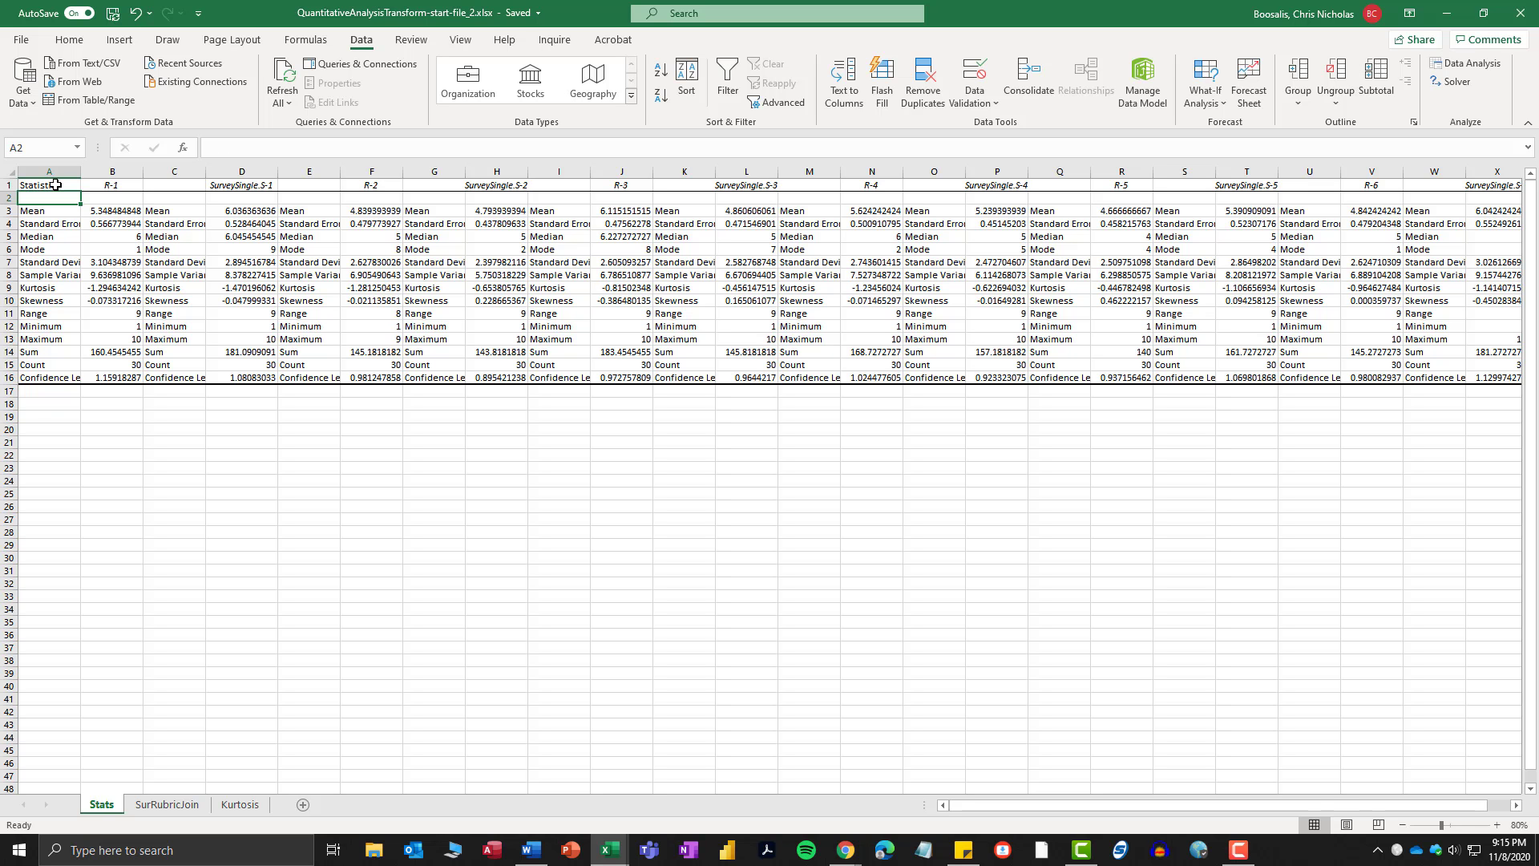
# Delete the blank row 2 so the Mean row sits directly below the headings.
pyautogui.click(10, 195)
pyautogui.click(8, 198)
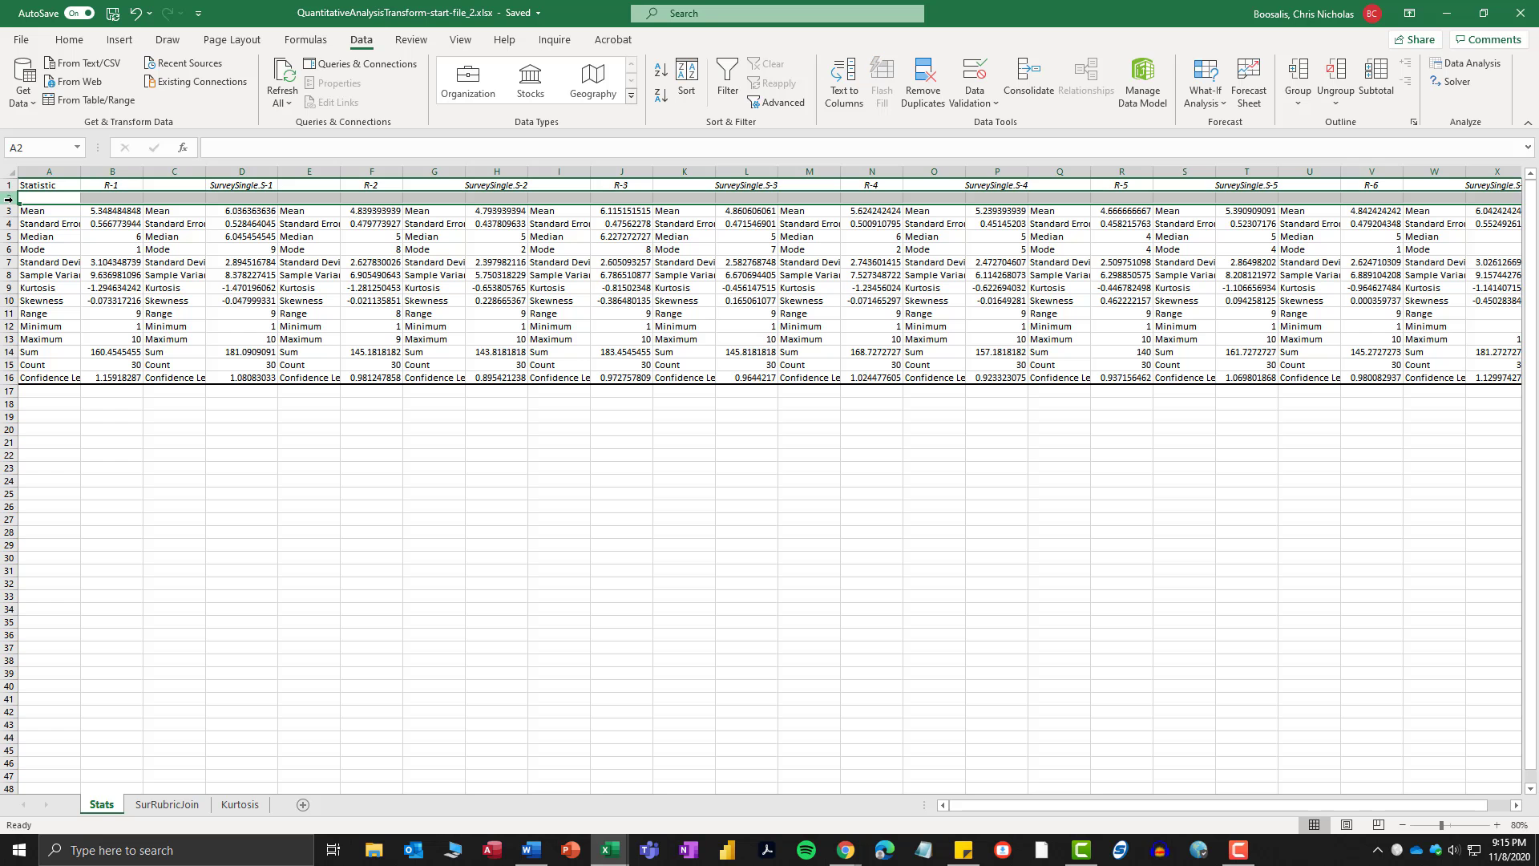
pyautogui.click(71, 42)
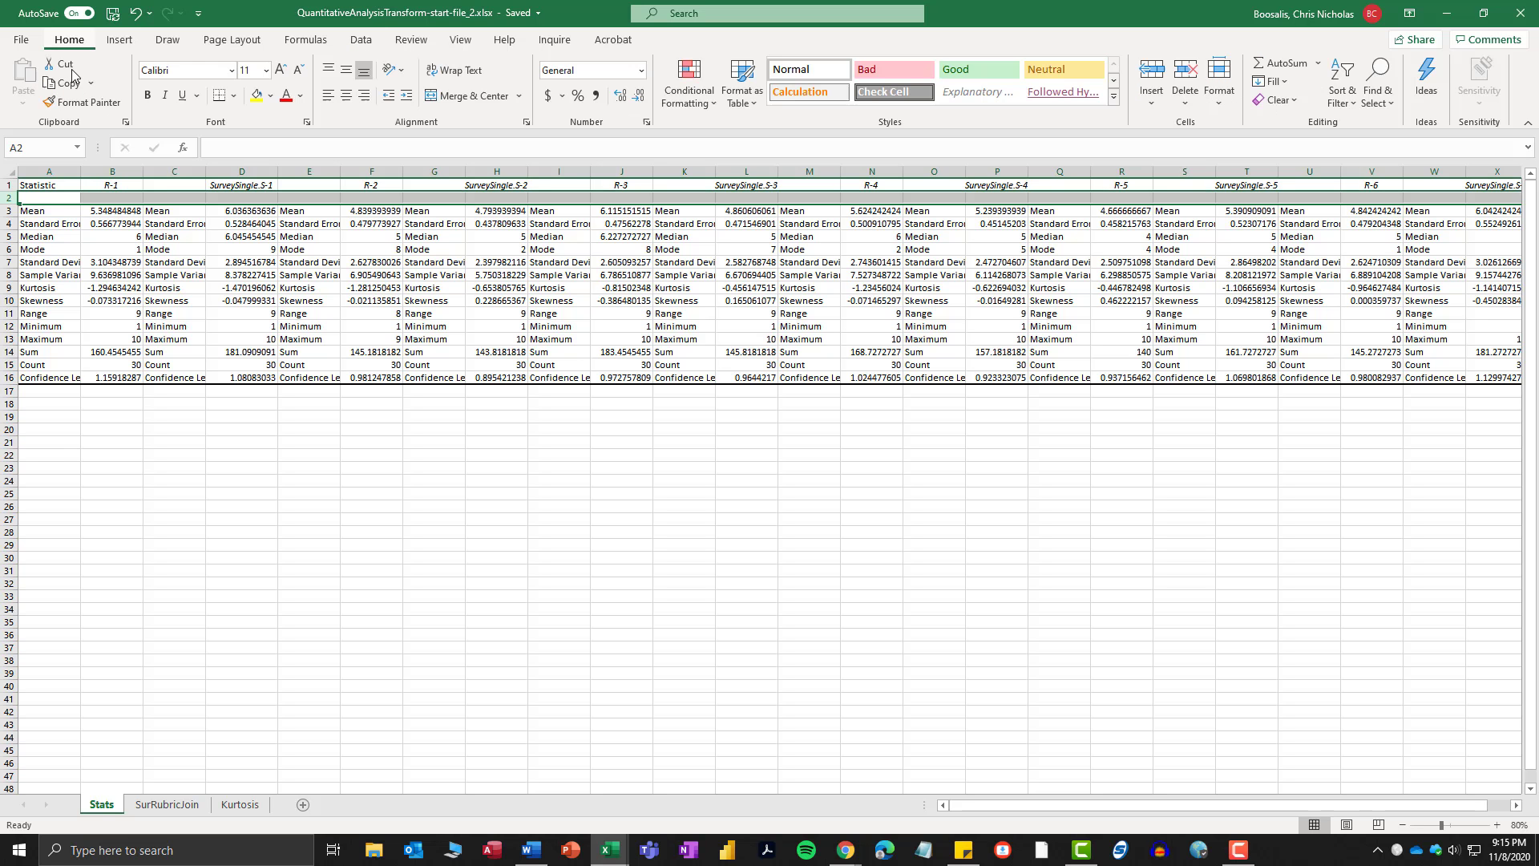
pyautogui.rightClick(32, 198)
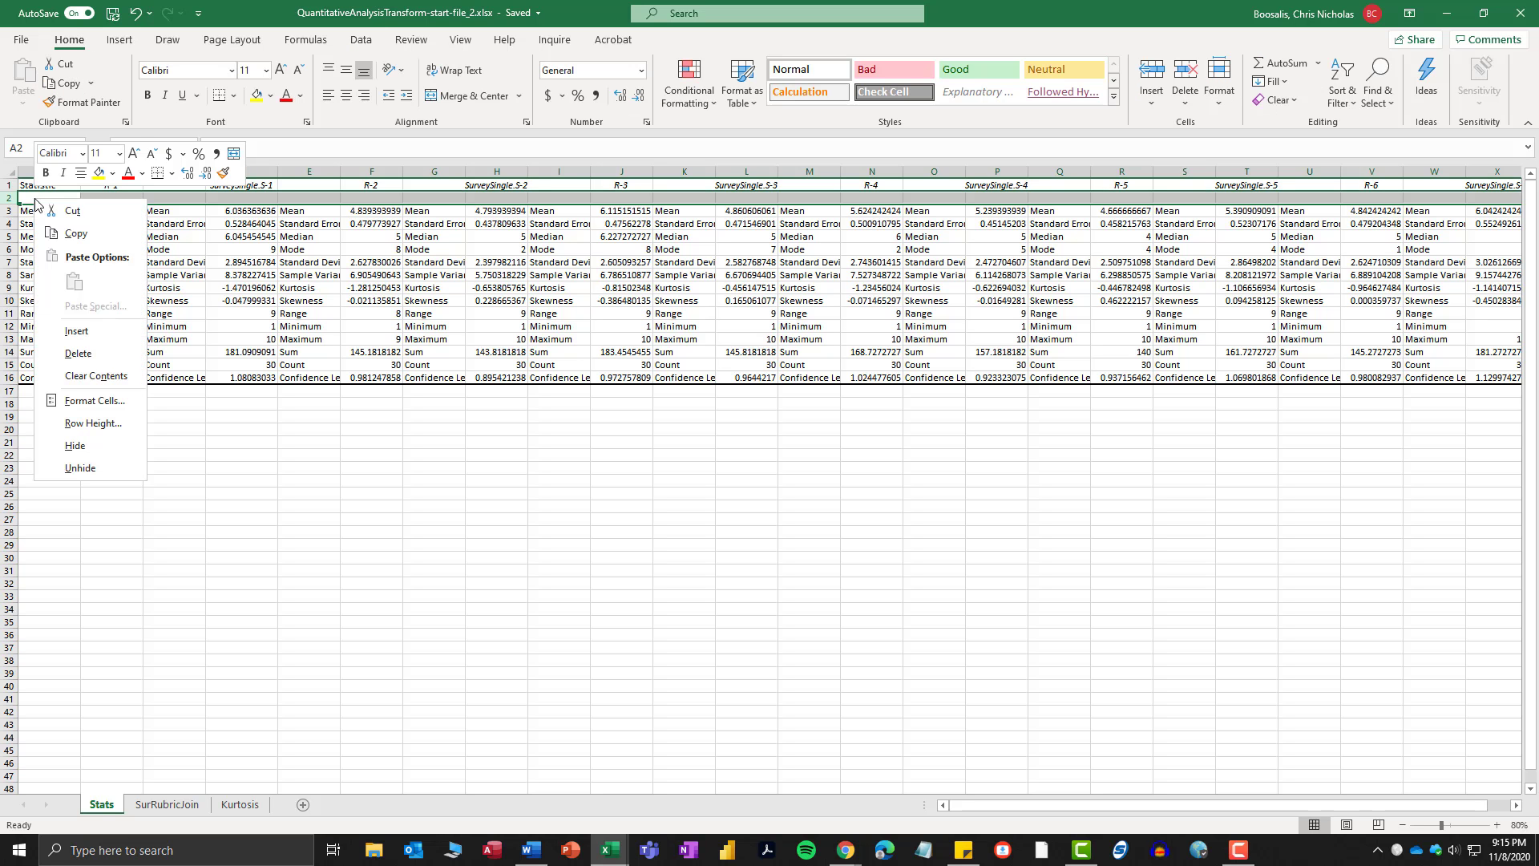
pyautogui.click(76, 354)
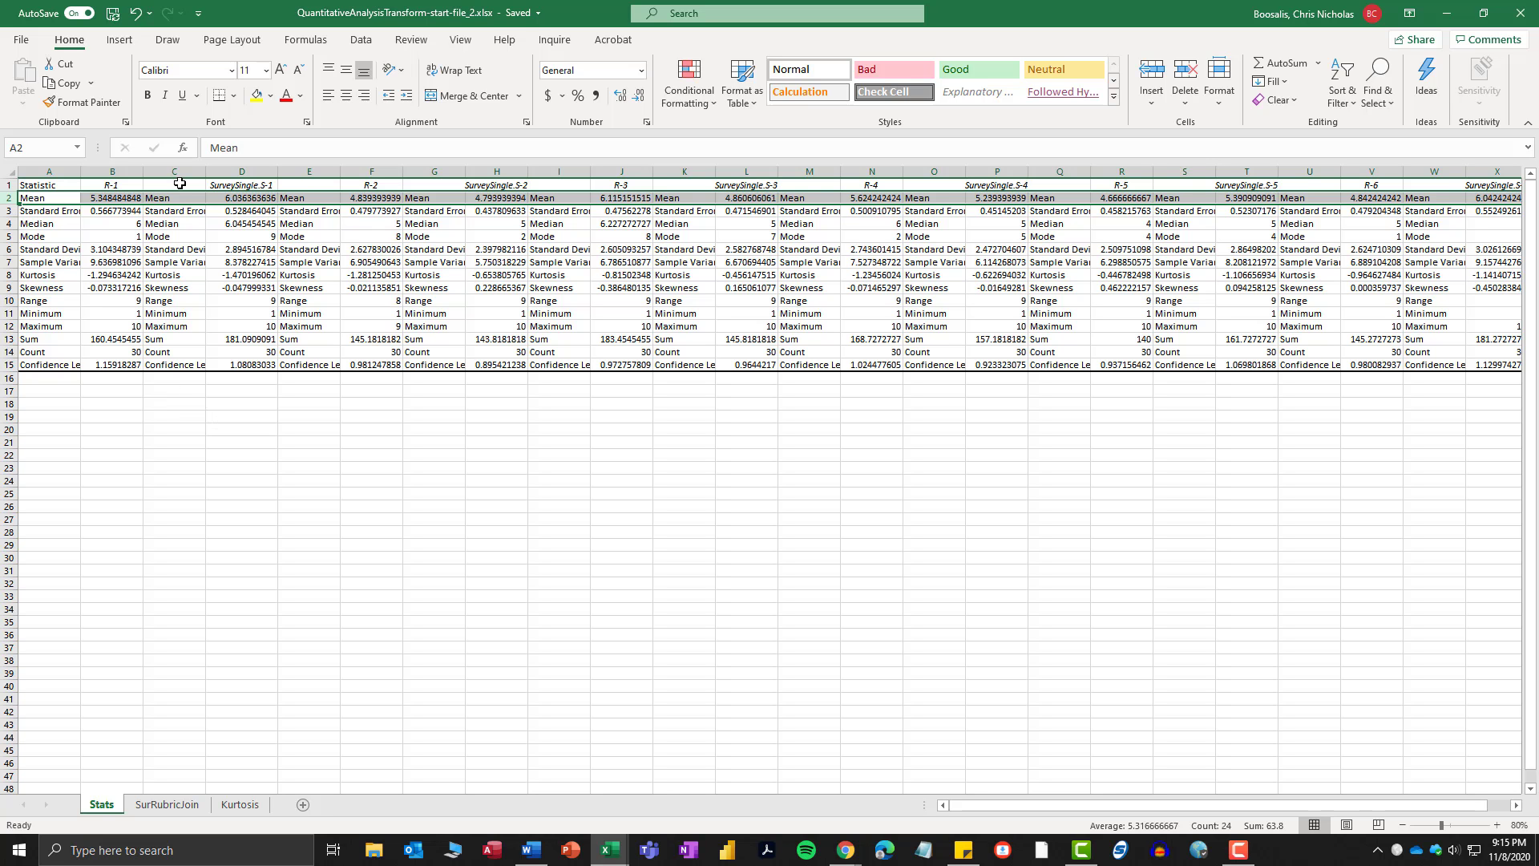
# Bold the statistic labels in A1:A15 and widen column A to fit the longest label.
pyautogui.moveTo(40, 185); pyautogui.dragTo(32, 371)
pyautogui.click(146, 95)
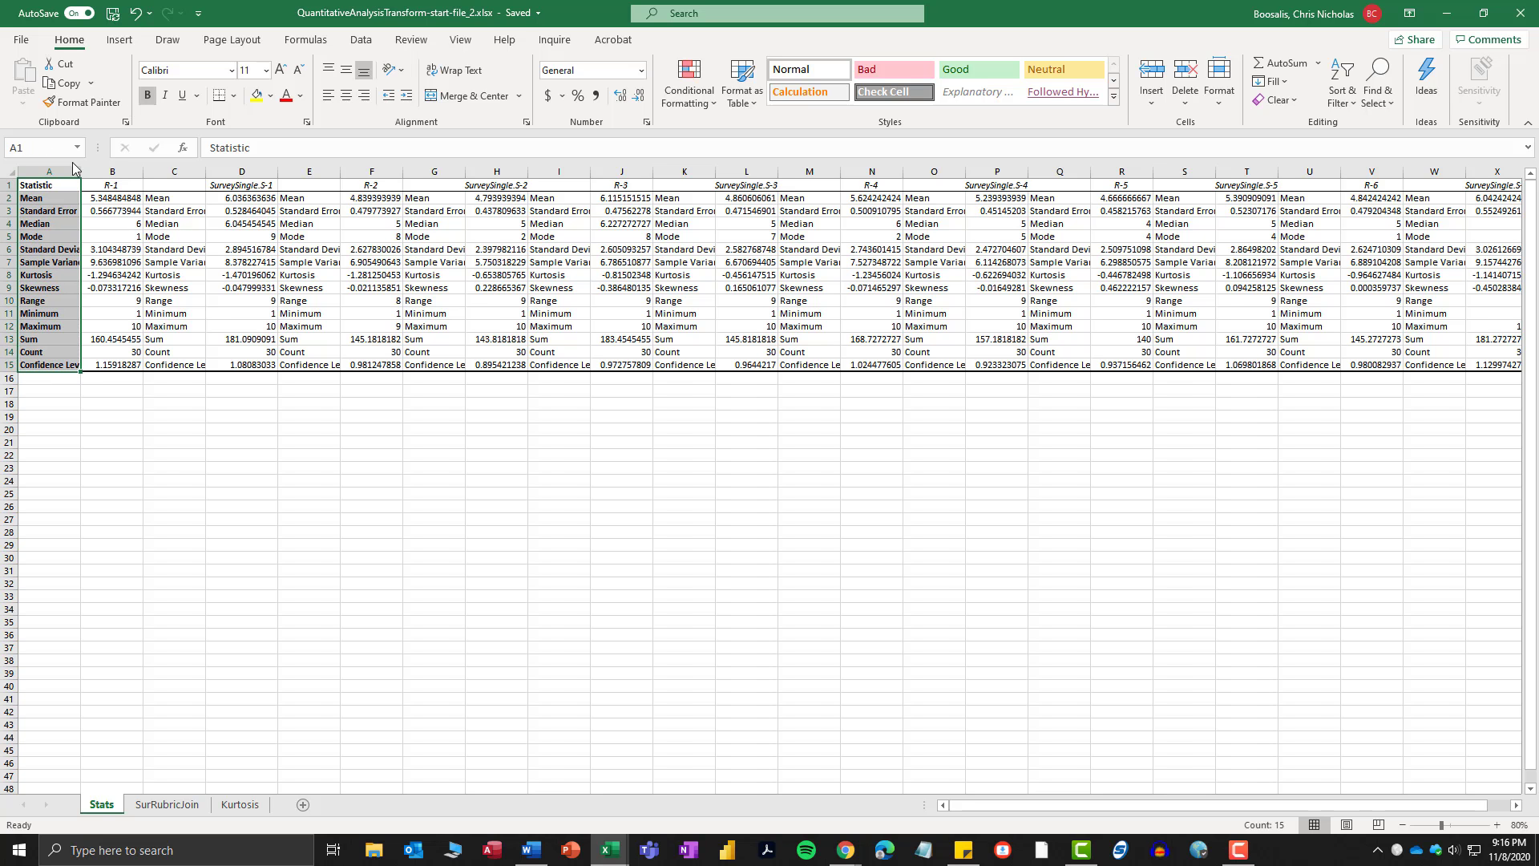
pyautogui.moveTo(81, 168); pyautogui.dragTo(119, 168)
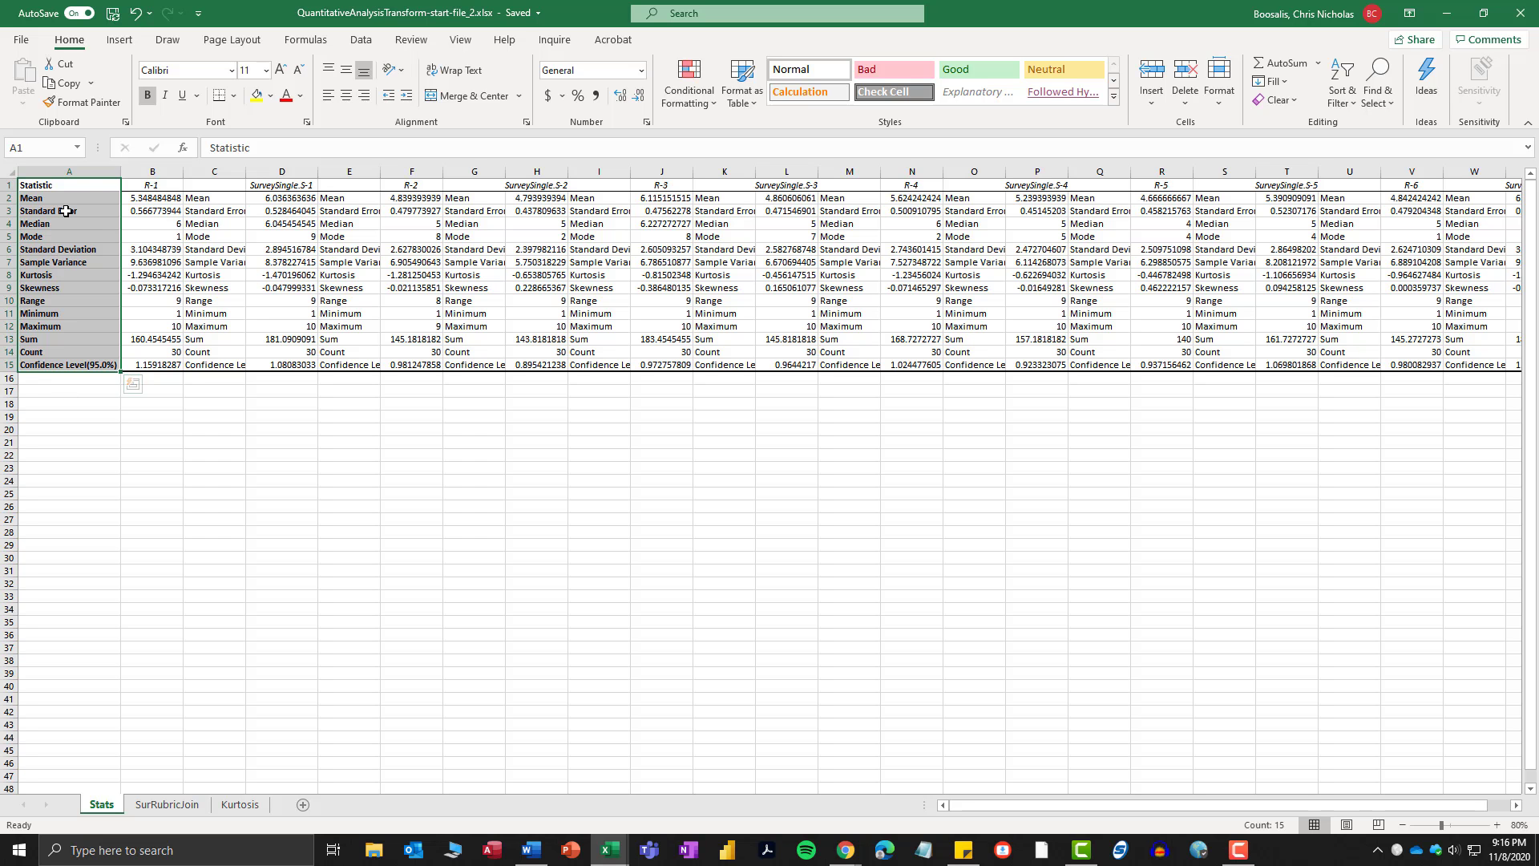
# Try deleting the repeated statistic label columns C, E, G, I, K, M, O, Q, S, U and W together.
pyautogui.click(214, 172)
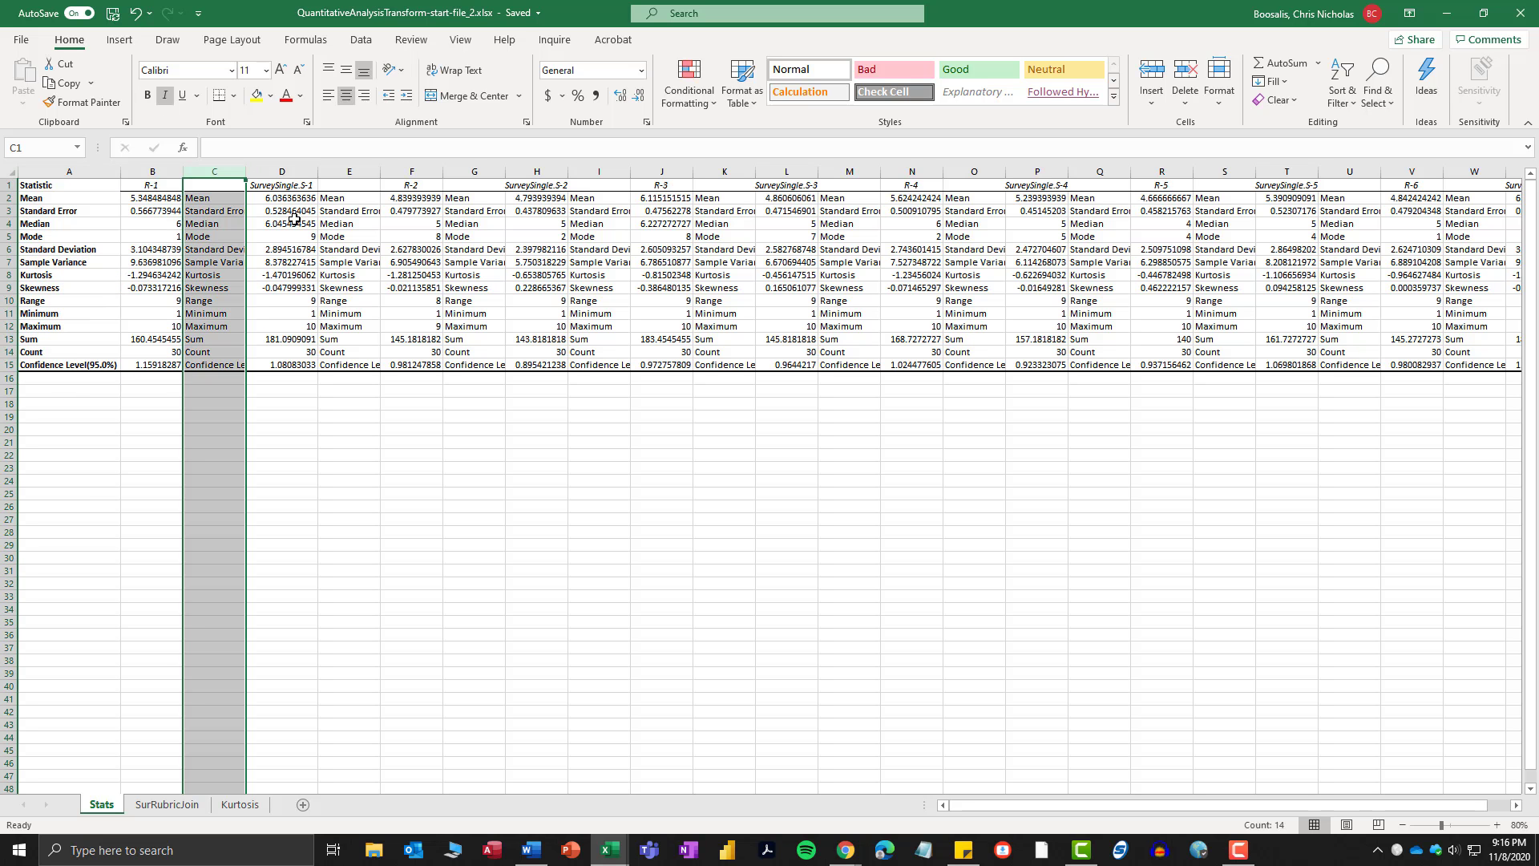
pyautogui.keyDown('ctrl'); pyautogui.click(374, 171); pyautogui.keyUp('ctrl')
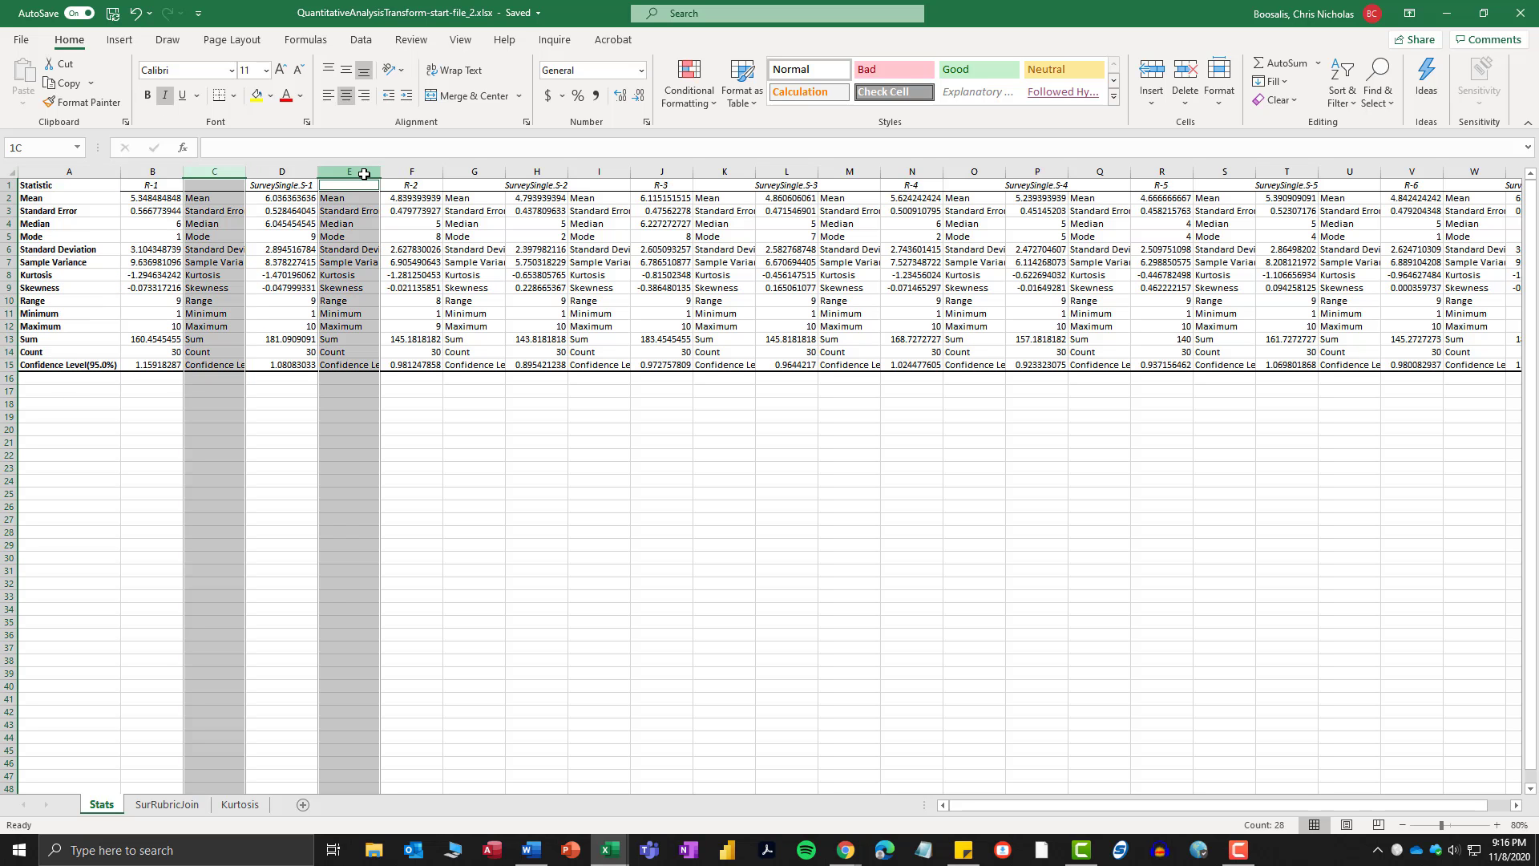
pyautogui.keyDown('ctrl'); pyautogui.click(477, 173); pyautogui.keyUp('ctrl')
pyautogui.keyDown('ctrl'); pyautogui.click(598, 170); pyautogui.keyUp('ctrl')
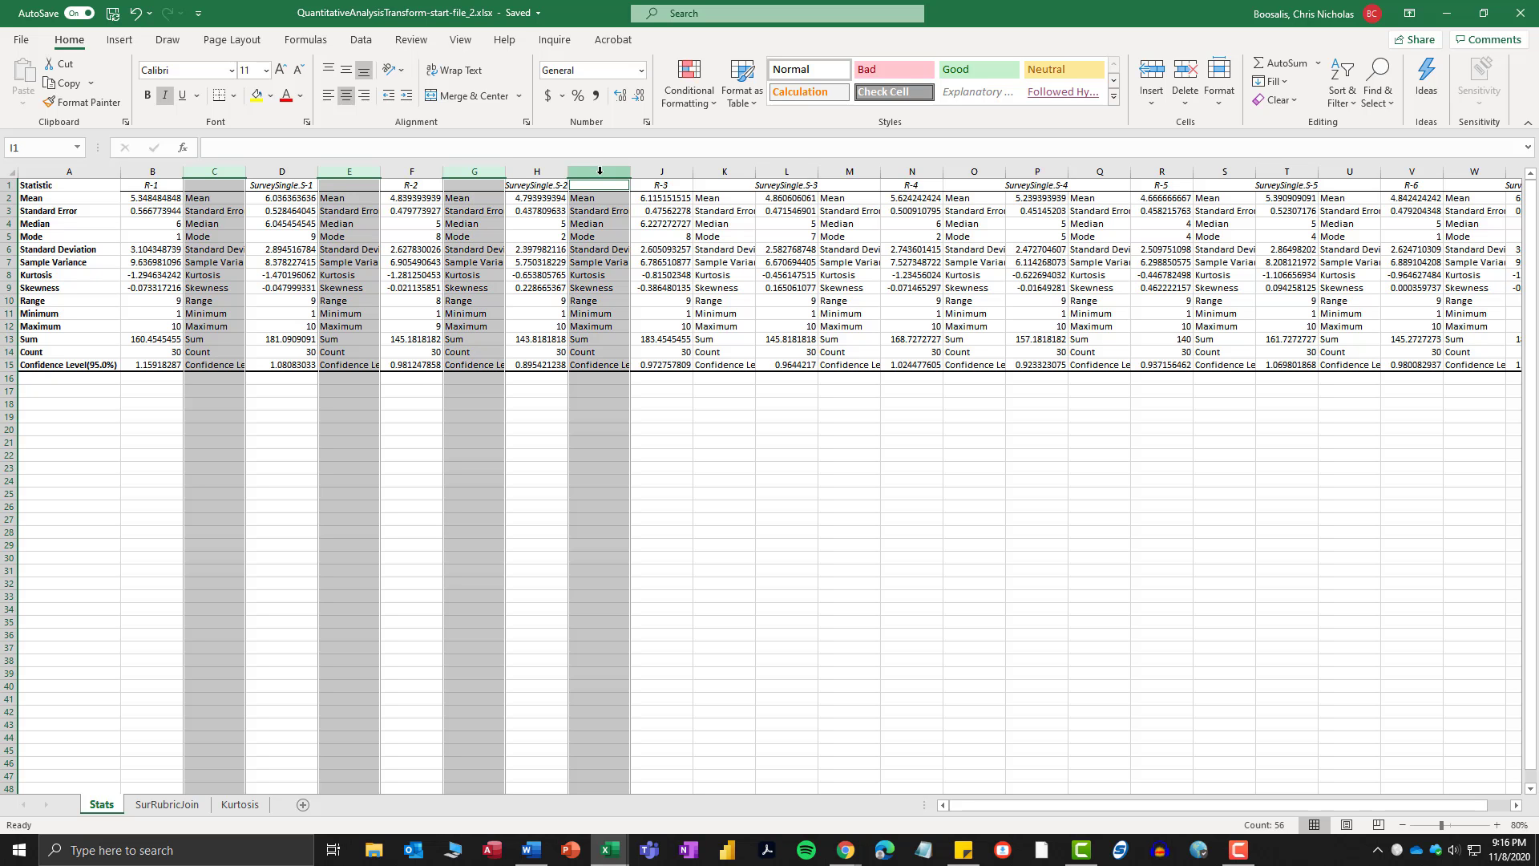
pyautogui.keyDown('ctrl'); pyautogui.click(733, 172); pyautogui.keyUp('ctrl')
pyautogui.keyDown('ctrl'); pyautogui.click(850, 171); pyautogui.keyUp('ctrl')
pyautogui.keyDown('ctrl'); pyautogui.click(974, 172); pyautogui.keyUp('ctrl')
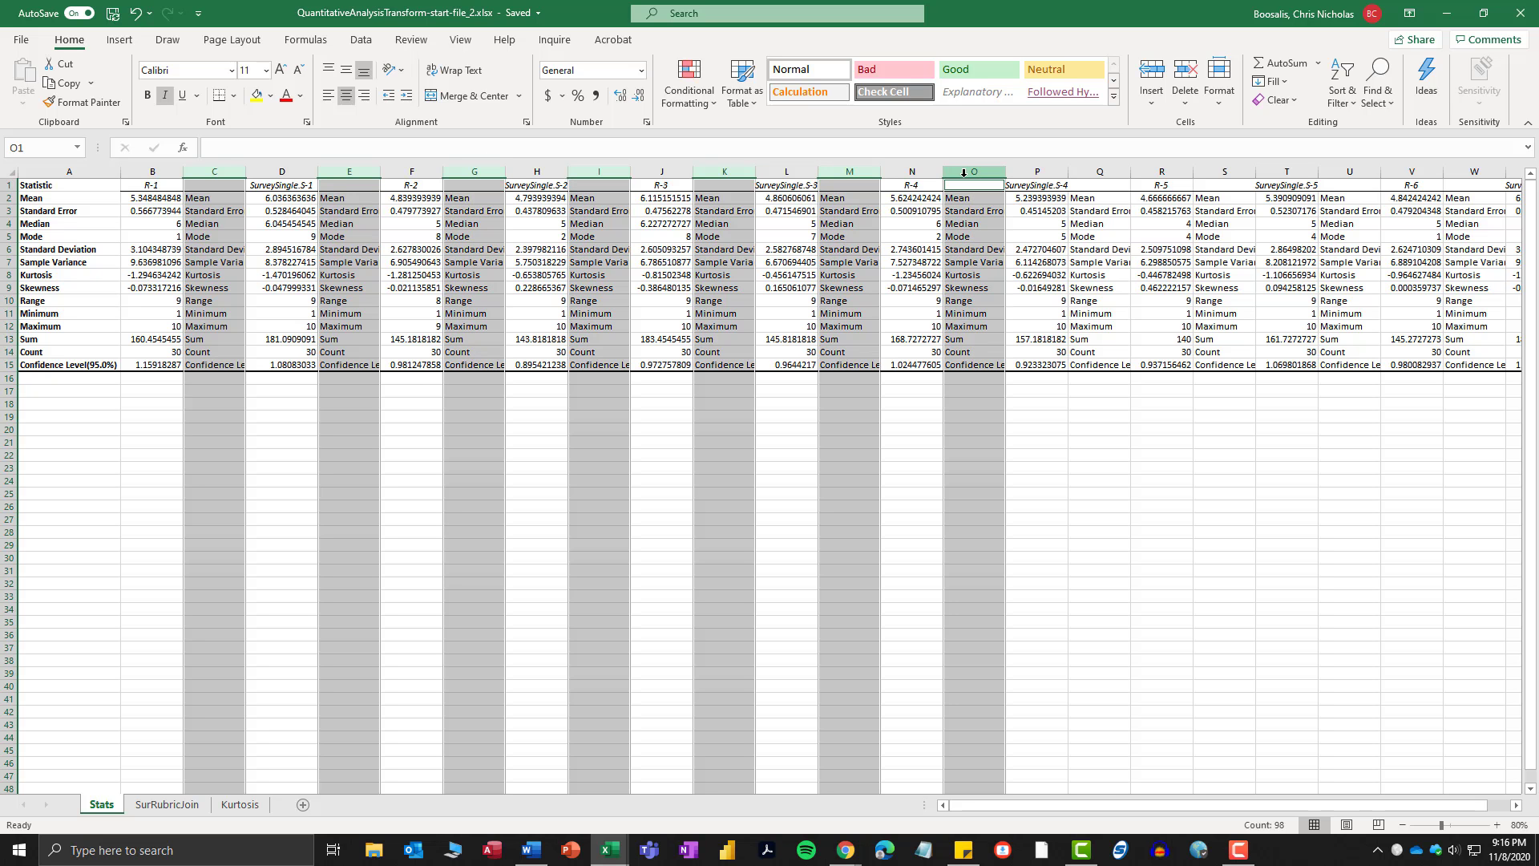
pyautogui.keyDown('ctrl'); pyautogui.click(1099, 170); pyautogui.keyUp('ctrl')
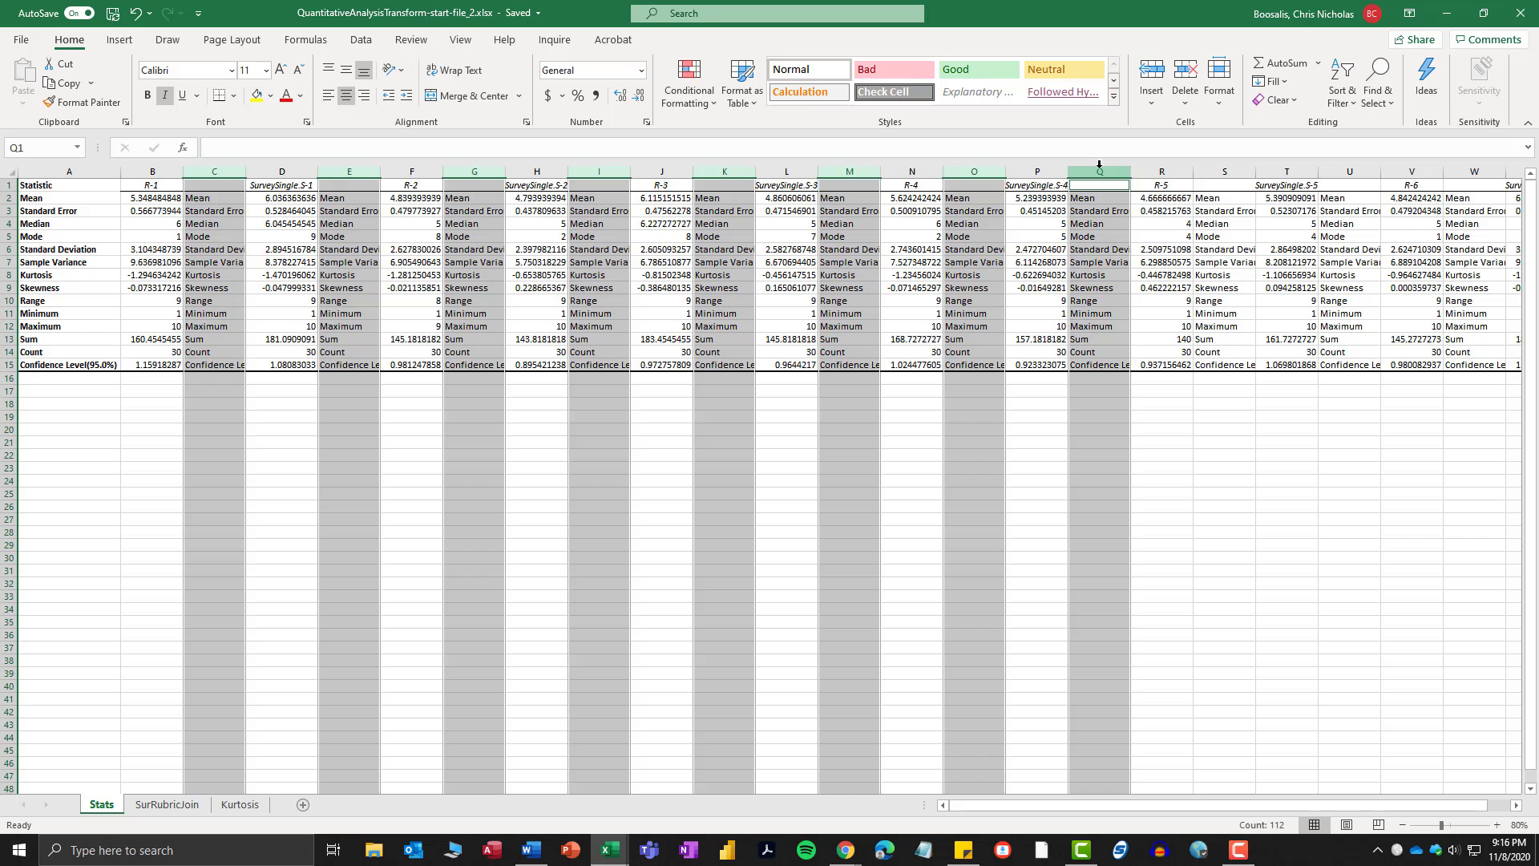
pyautogui.keyDown('ctrl'); pyautogui.click(1224, 171); pyautogui.keyUp('ctrl')
pyautogui.keyDown('ctrl'); pyautogui.click(1349, 170); pyautogui.keyUp('ctrl')
pyautogui.keyDown('ctrl'); pyautogui.click(1470, 170); pyautogui.keyUp('ctrl')
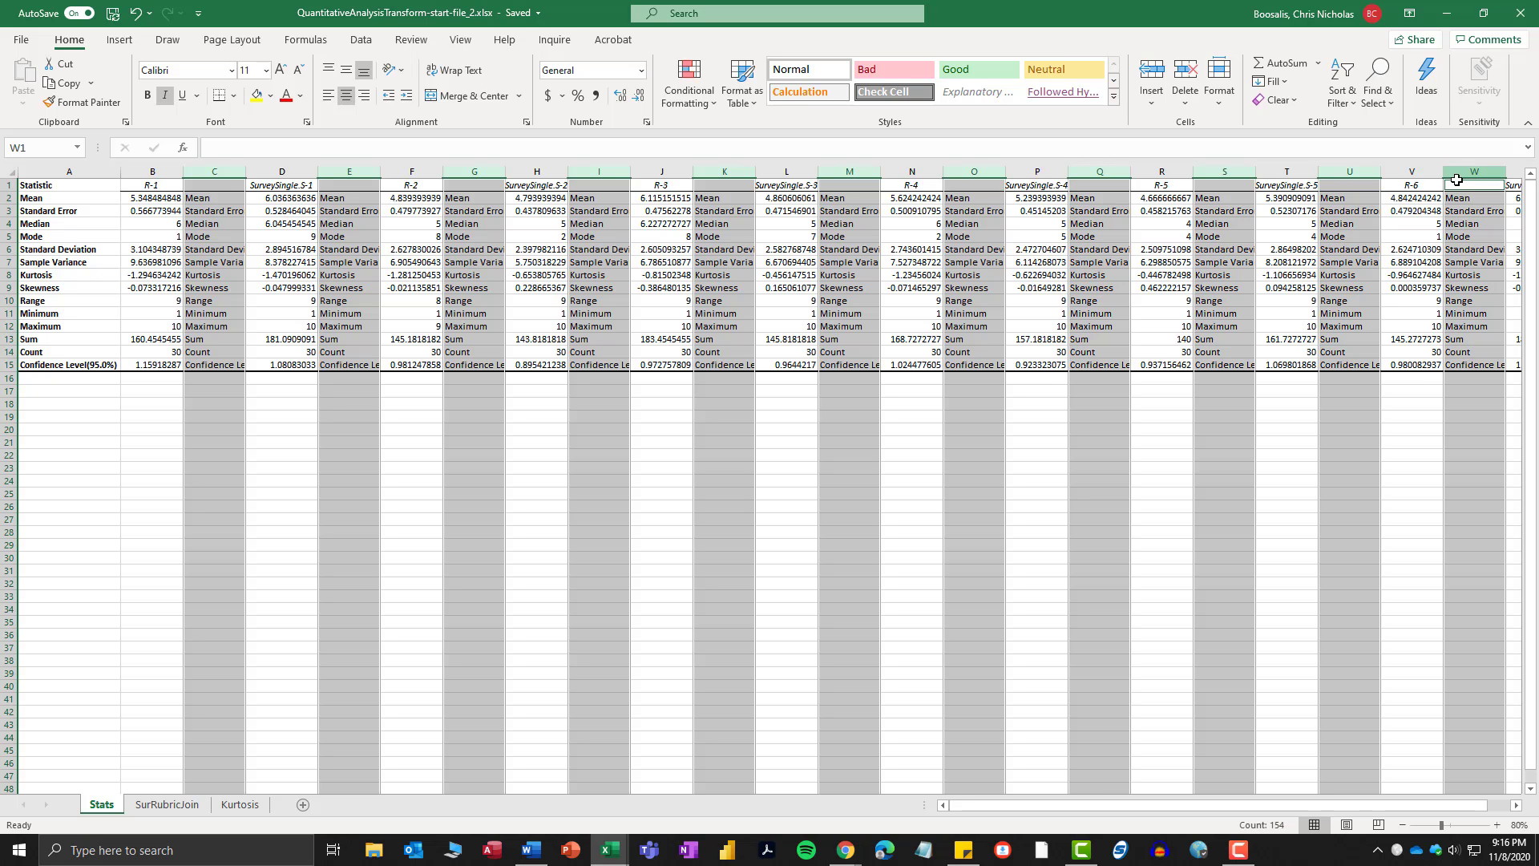
pyautogui.rightClick(224, 173)
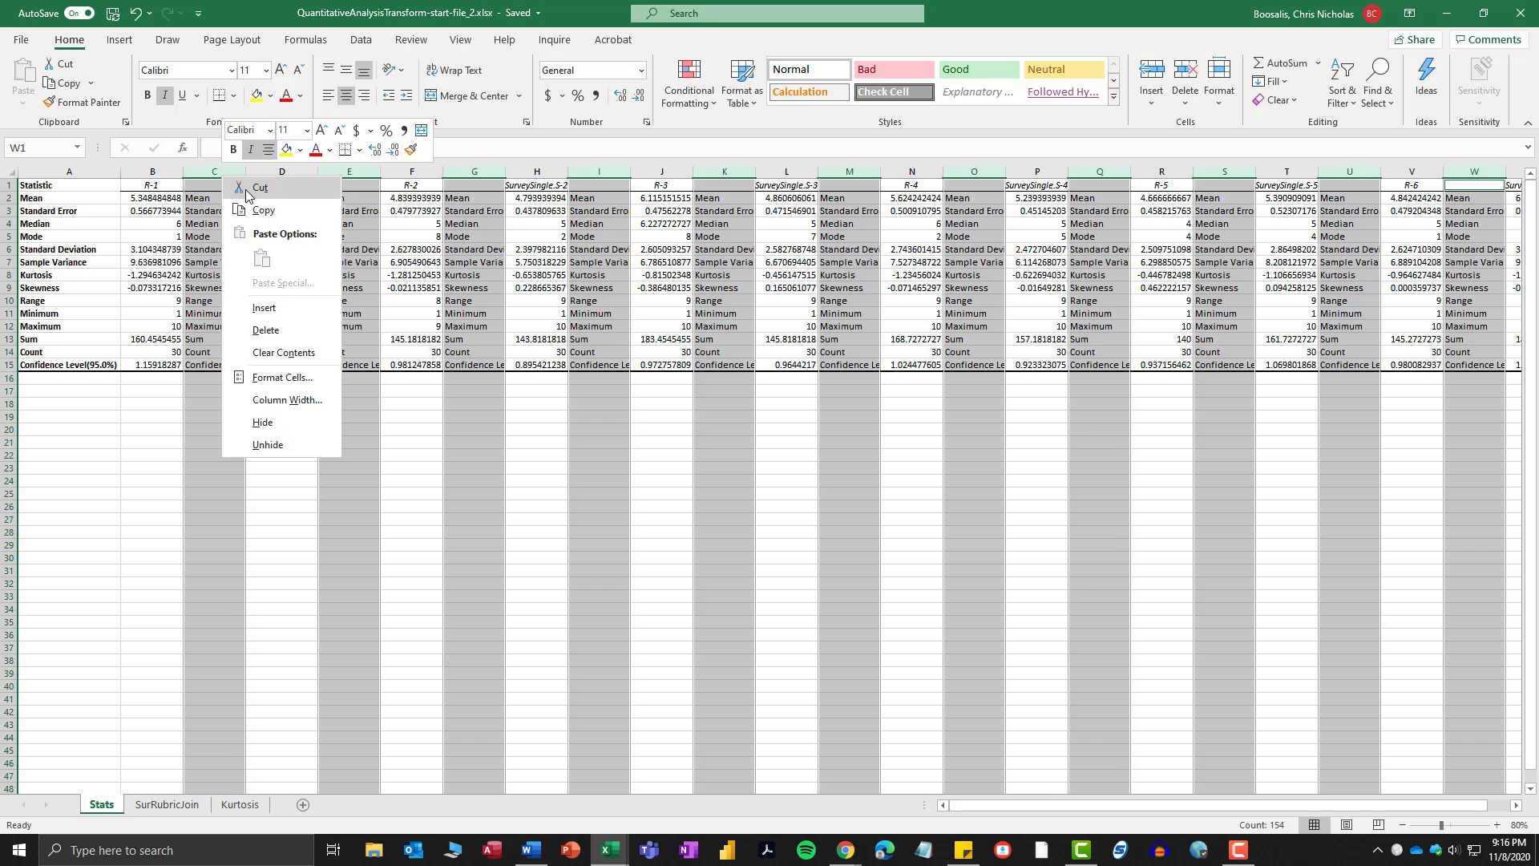
pyautogui.click(289, 337)
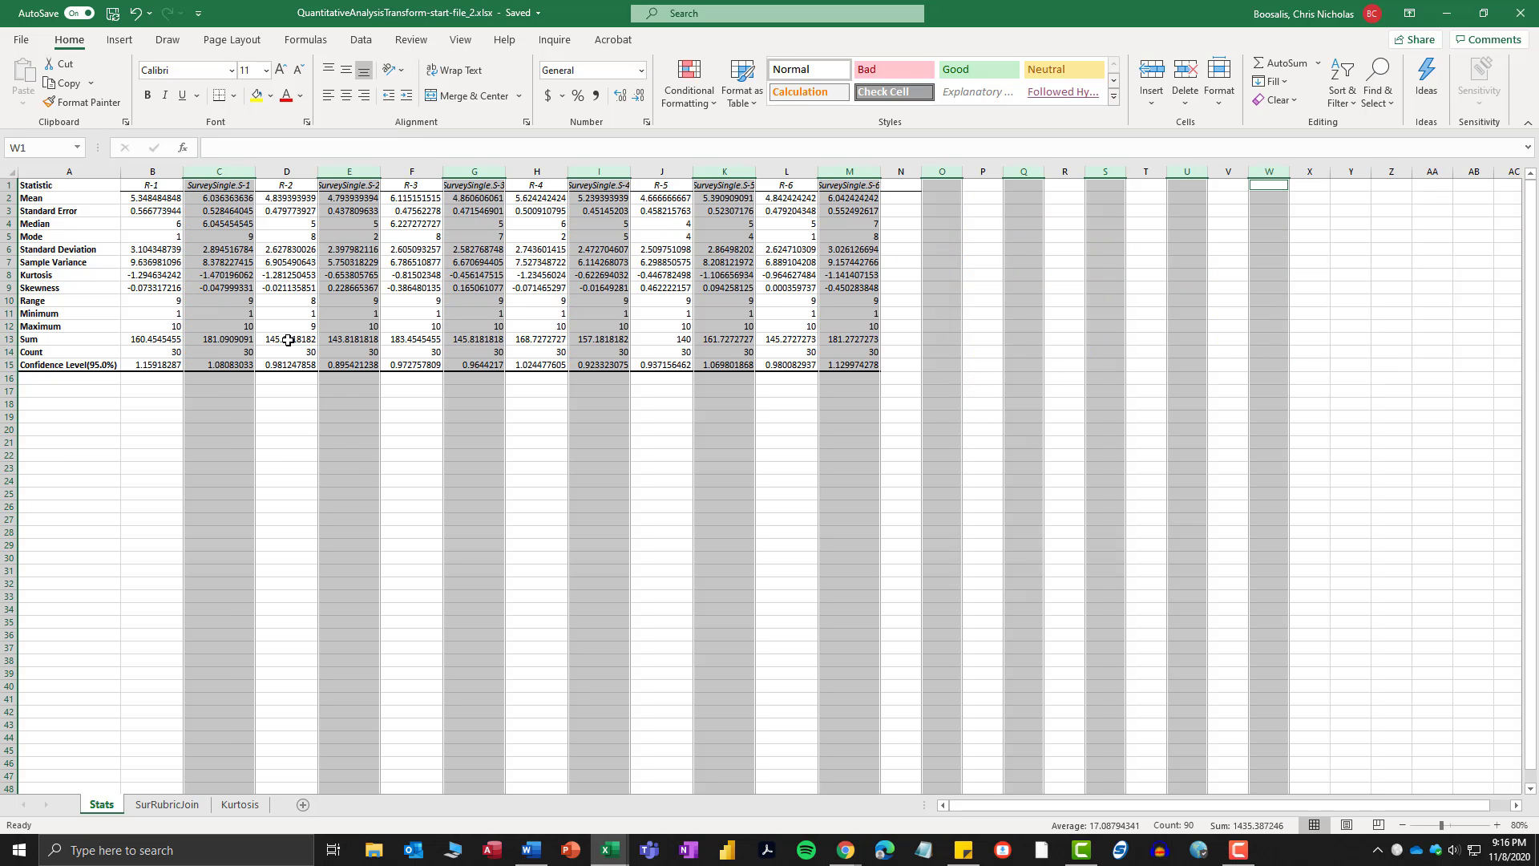
pyautogui.click(377, 347)
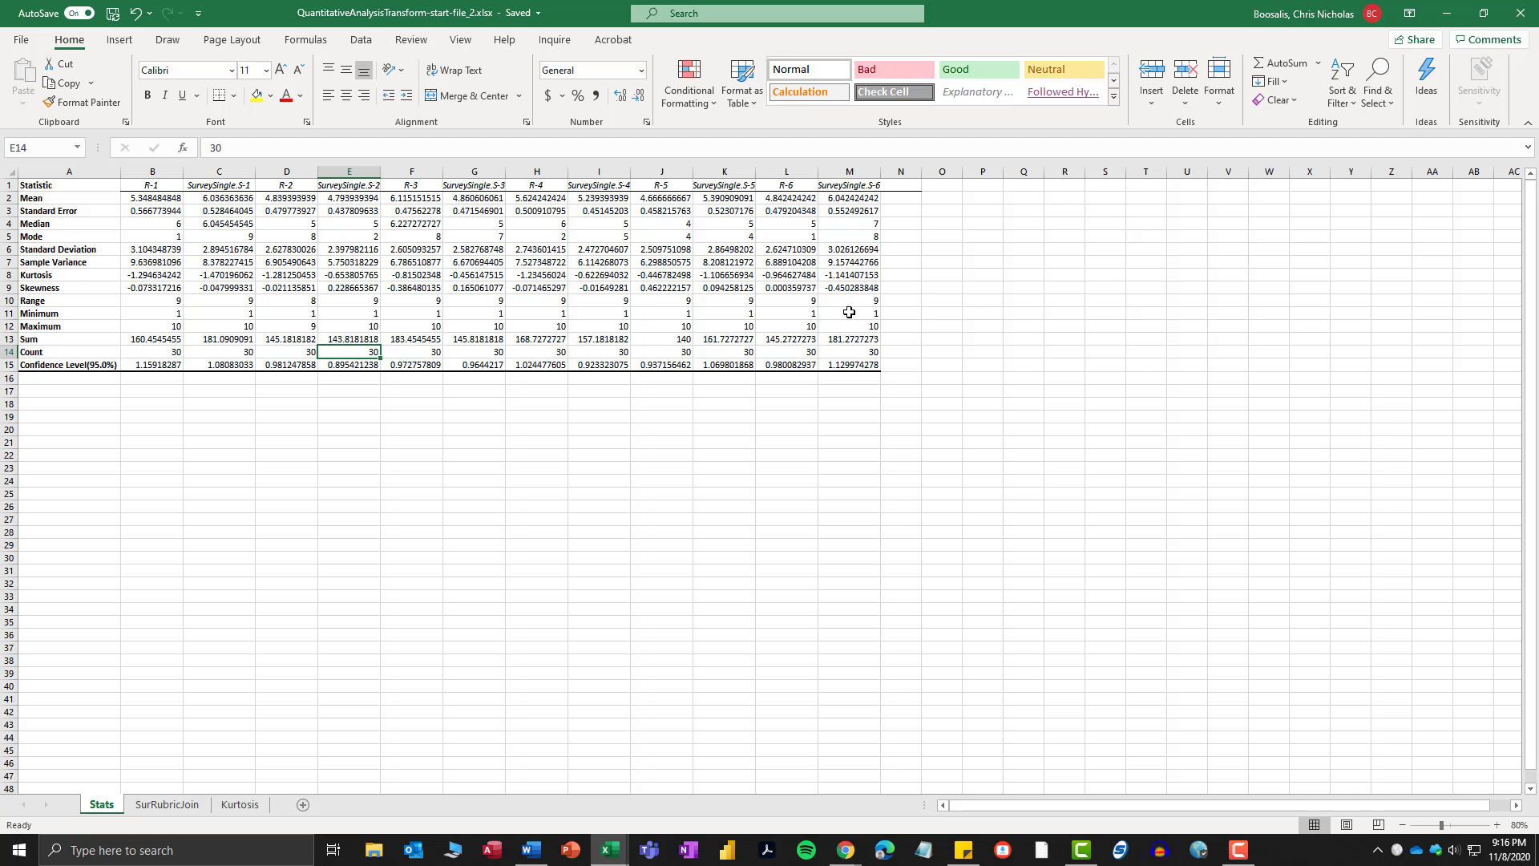
# Undo the deletion of the repeated statistic label columns.
pyautogui.hotkey('ctrl', 'z')
pyautogui.click(409, 312)
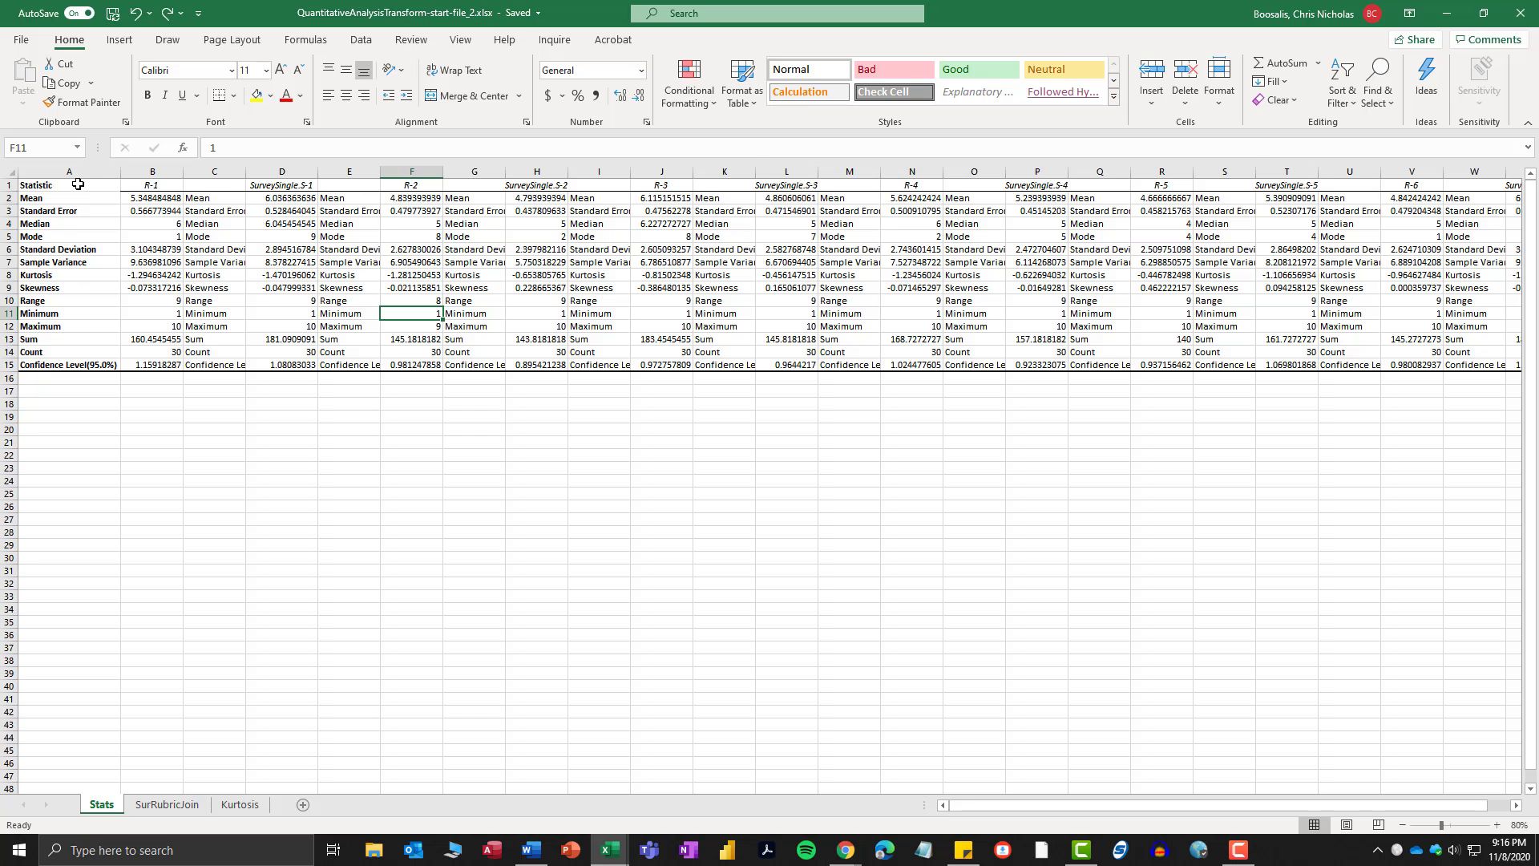
pyautogui.click(214, 171)
pyautogui.click(354, 171)
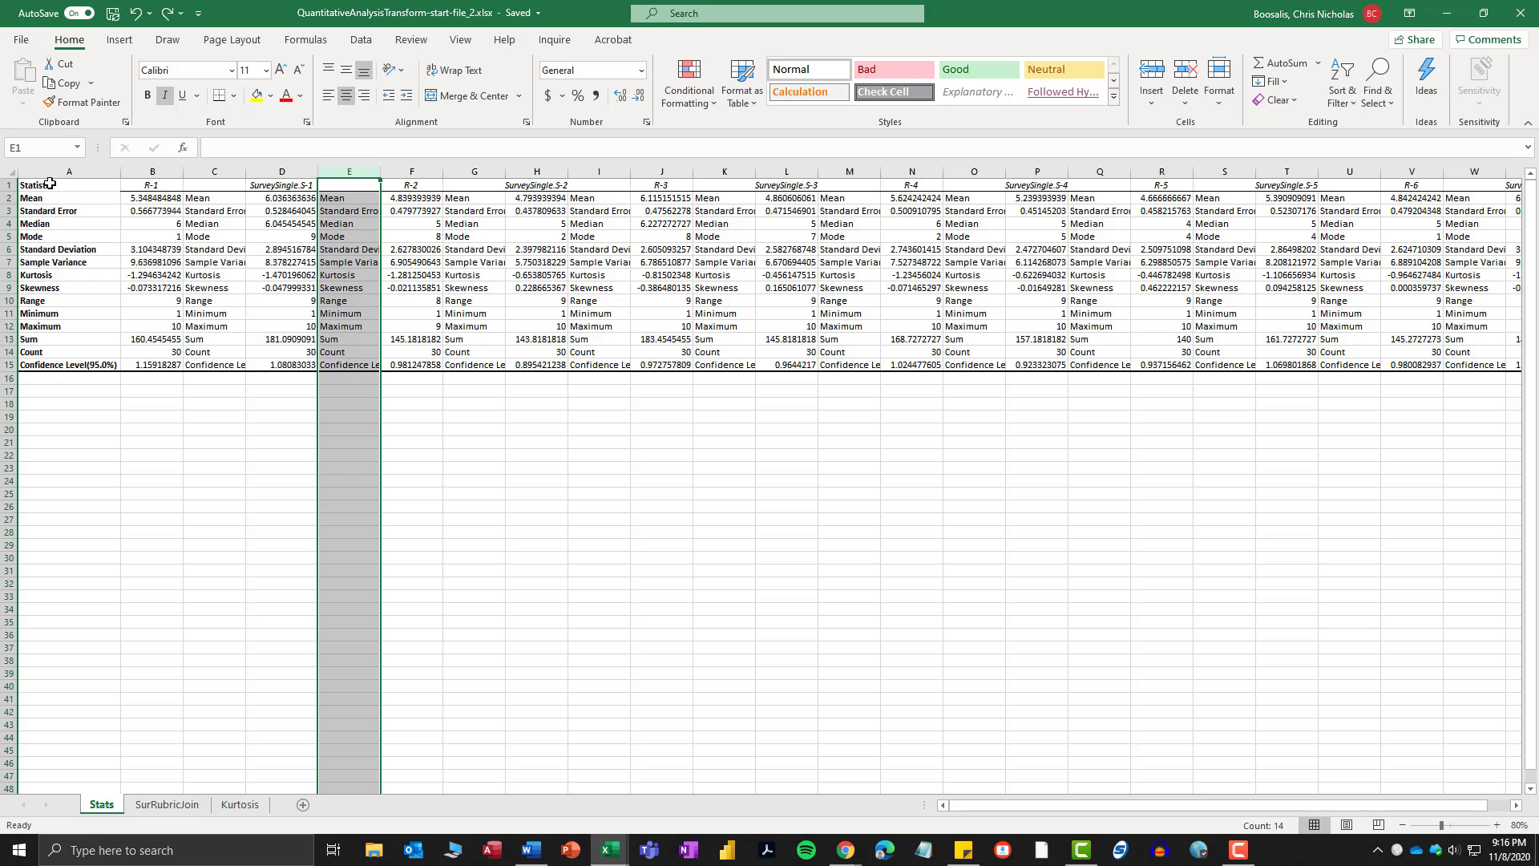
# Copy the statistics range A1:X15 and paste it transposed into cell A1 of a new worksheet.
pyautogui.moveTo(50, 184); pyautogui.dragTo(1419, 367)
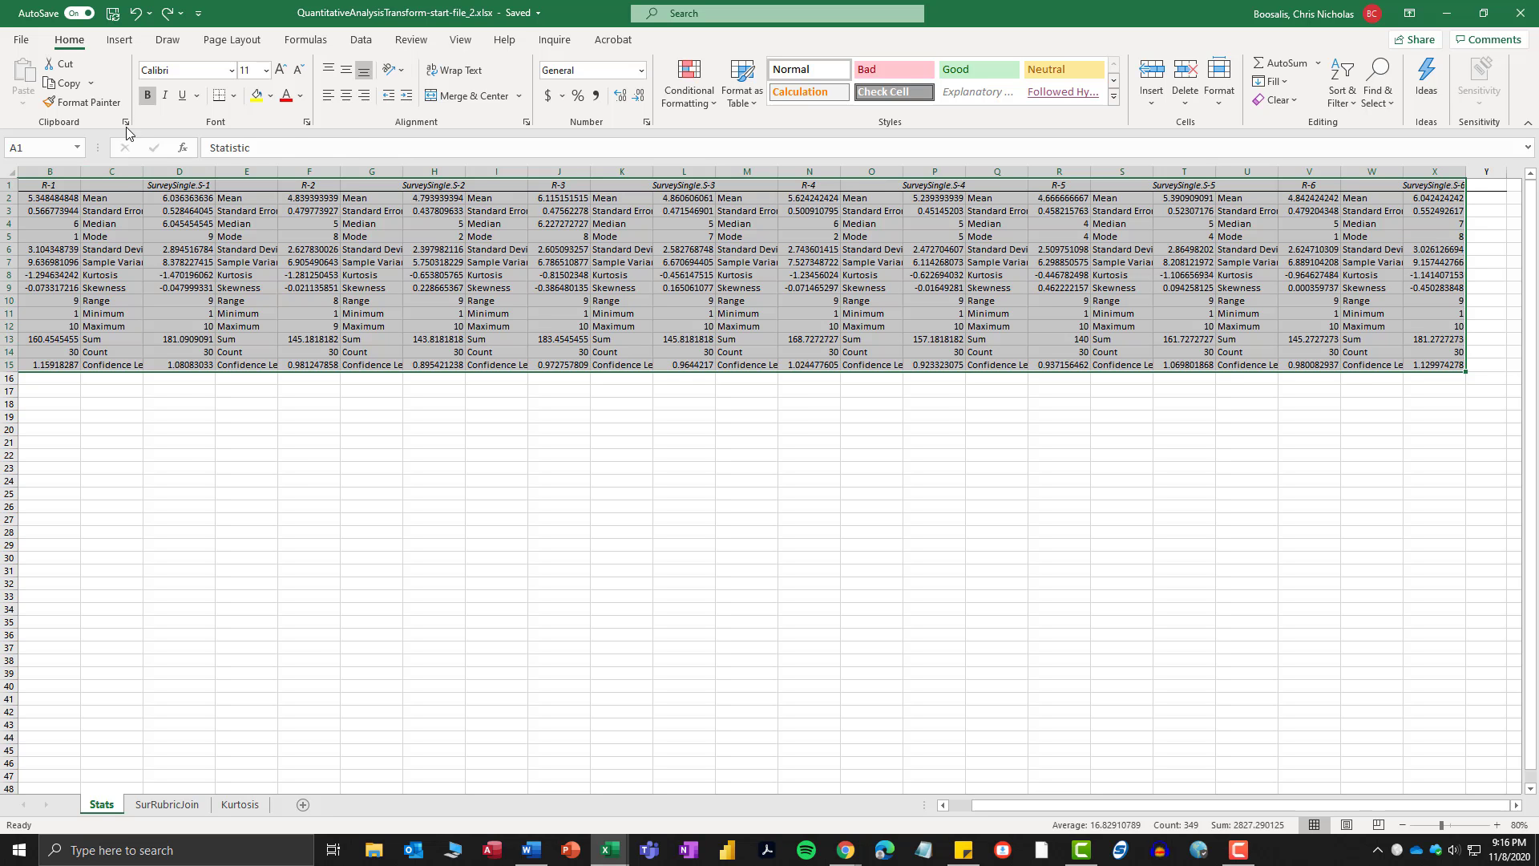
pyautogui.rightClick(127, 184)
pyautogui.click(153, 215)
pyautogui.click(304, 805)
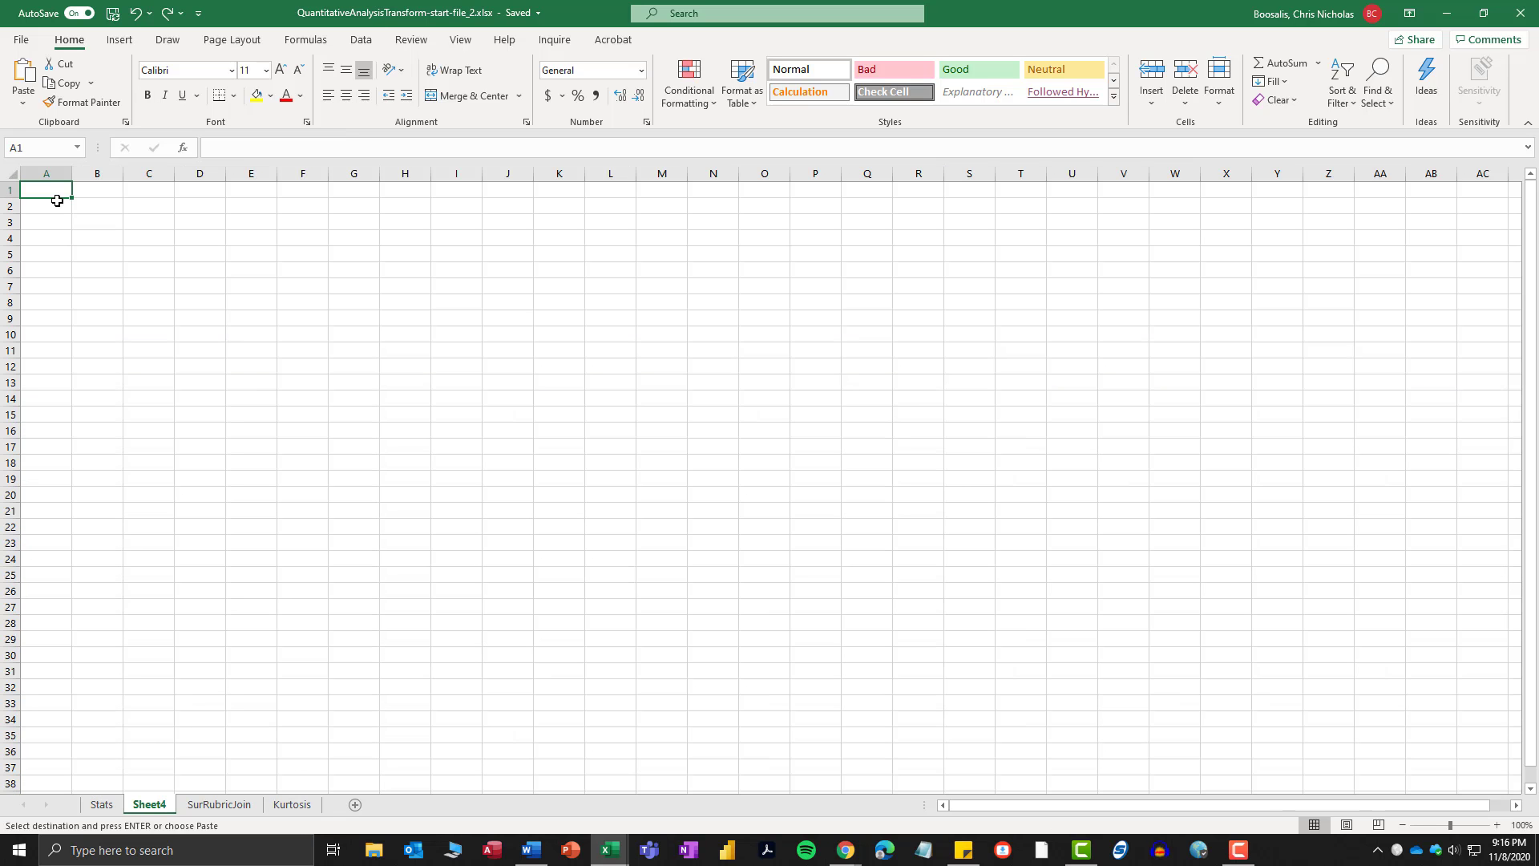
pyautogui.click(23, 105)
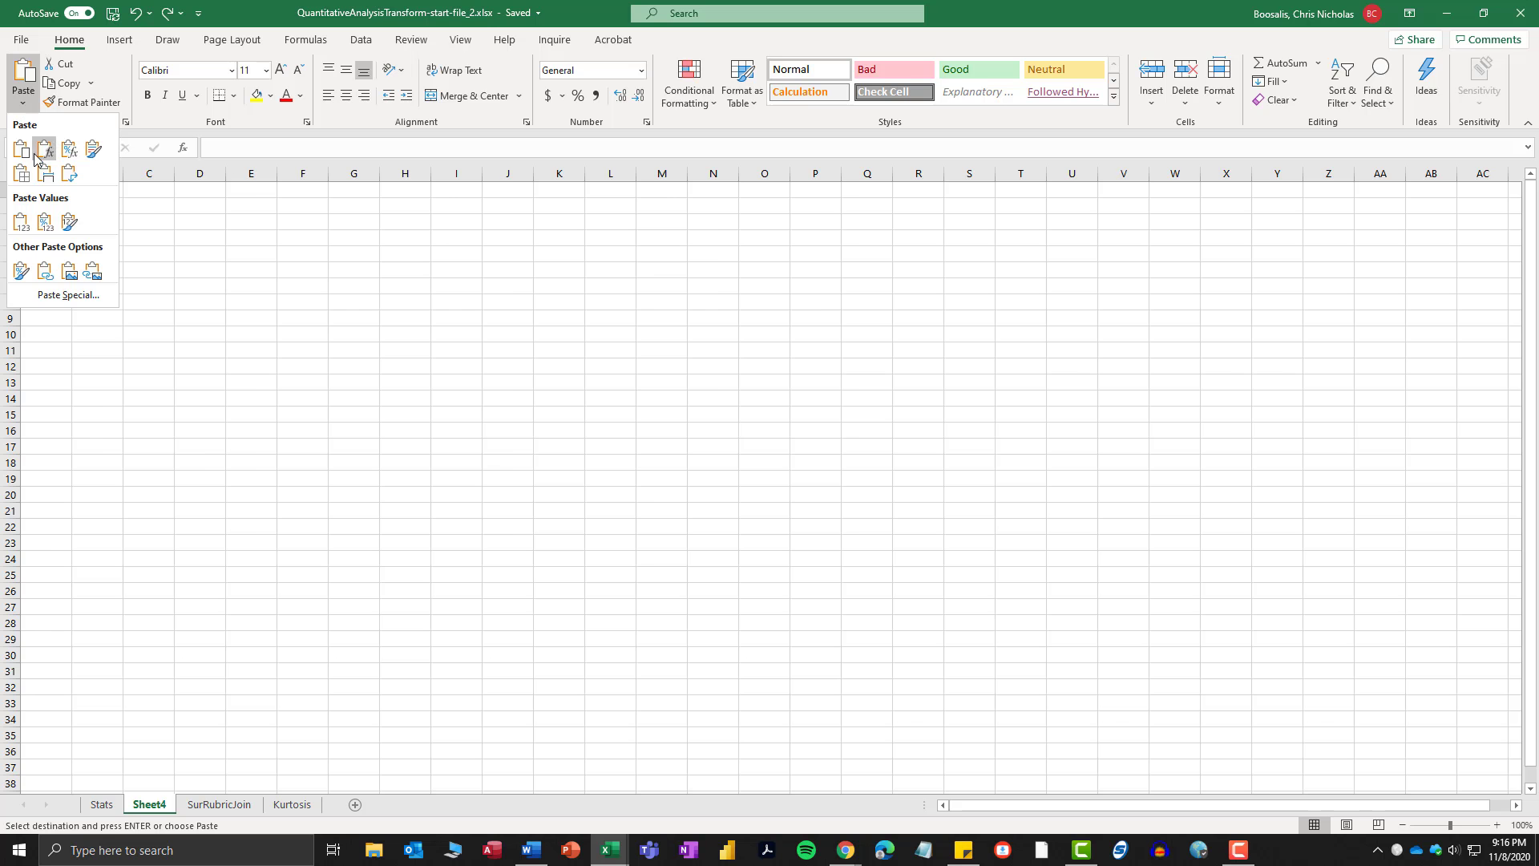
pyautogui.click(72, 183)
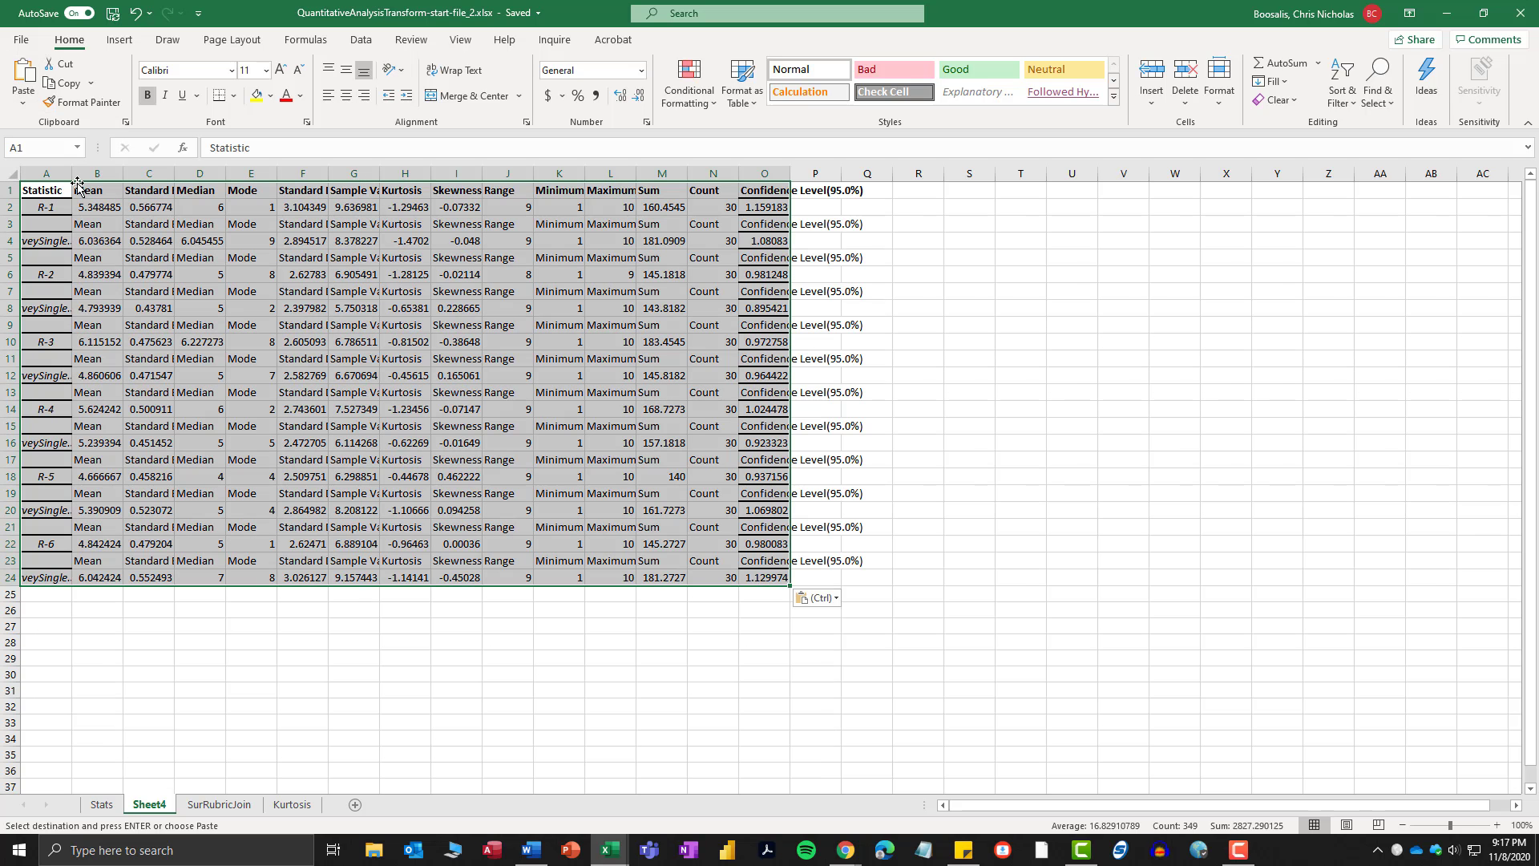
# Auto-fit the widths of columns B, C, E, F, G and H in the transposed statistics.
pyautogui.doubleClick(123, 174)
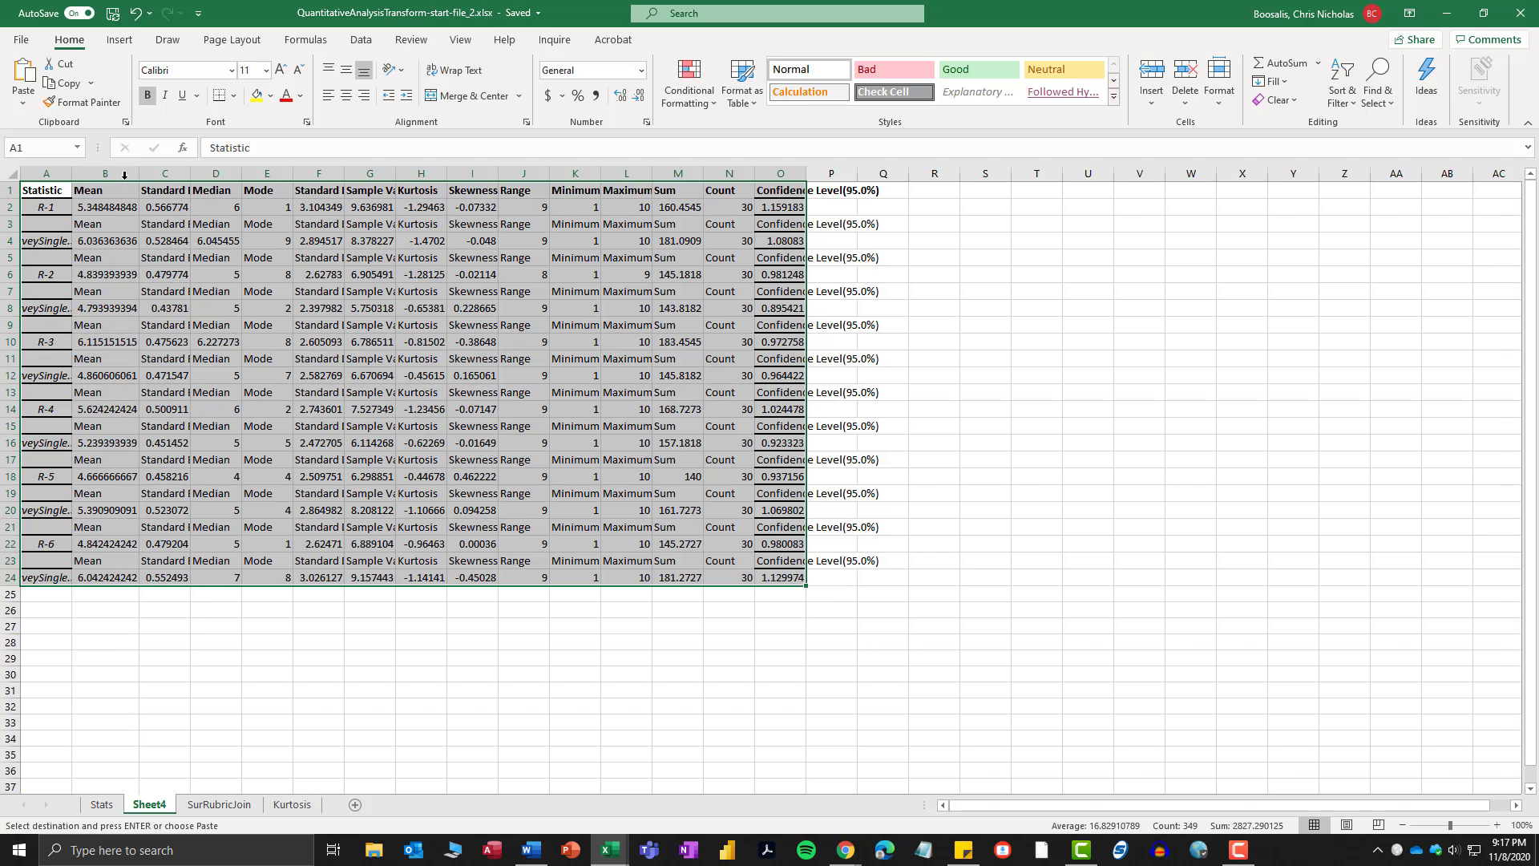
pyautogui.doubleClick(193, 174)
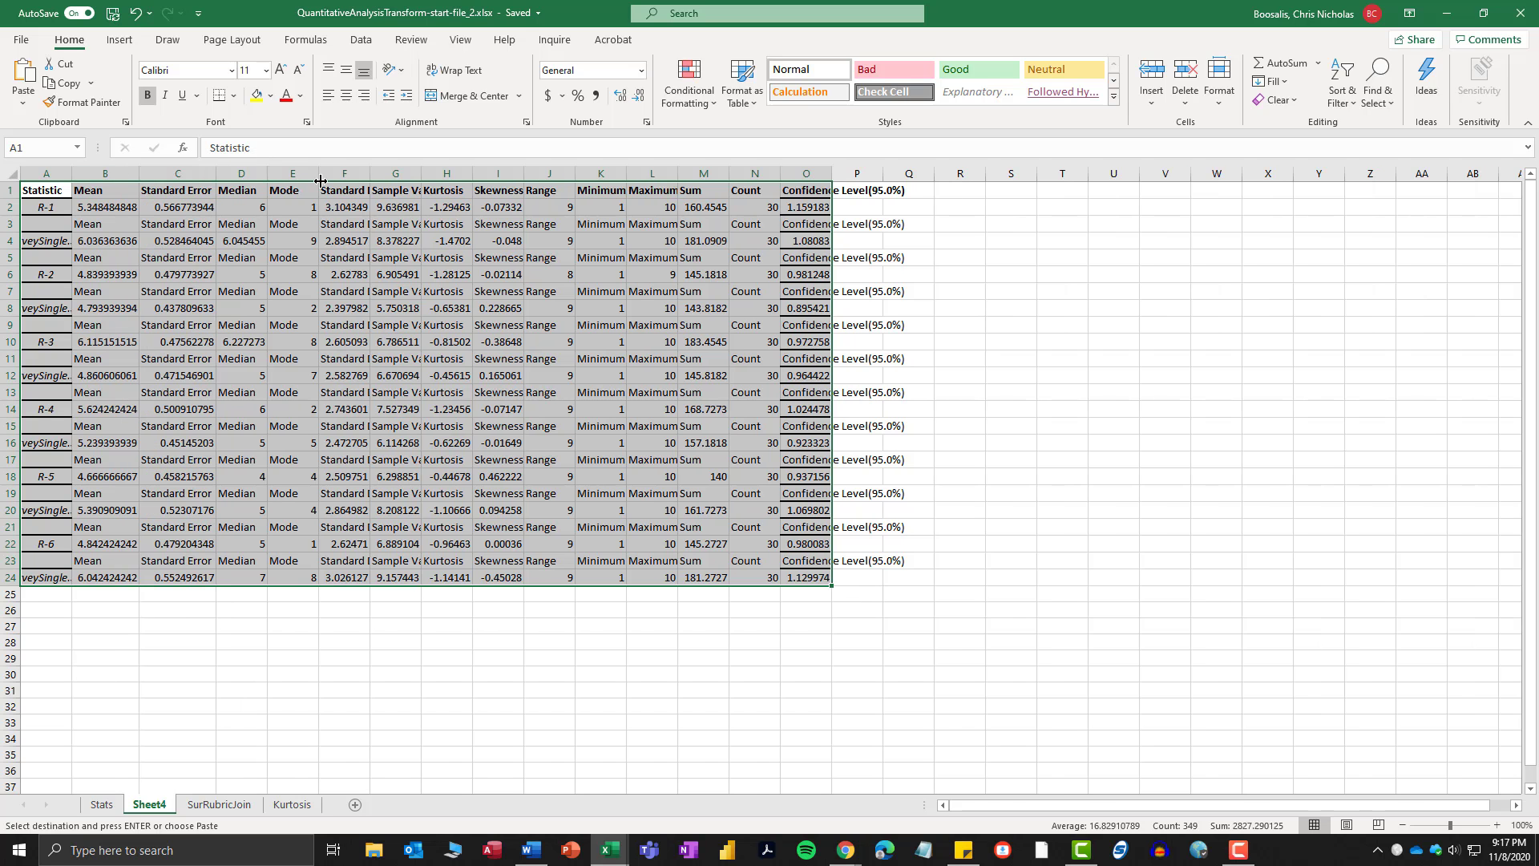
pyautogui.doubleClick(321, 177)
pyautogui.doubleClick(354, 175)
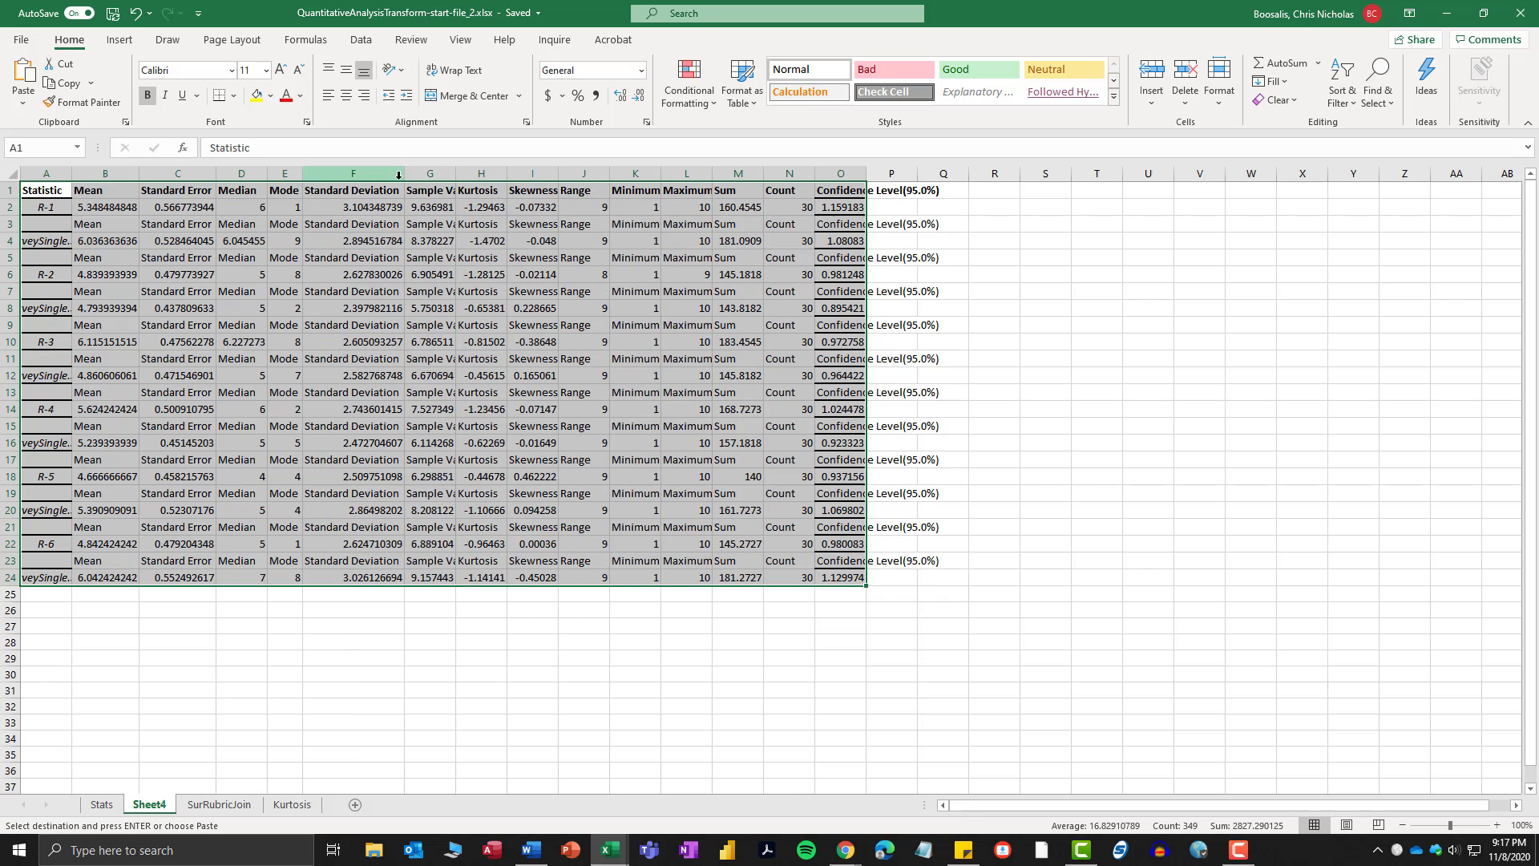
pyautogui.doubleClick(455, 174)
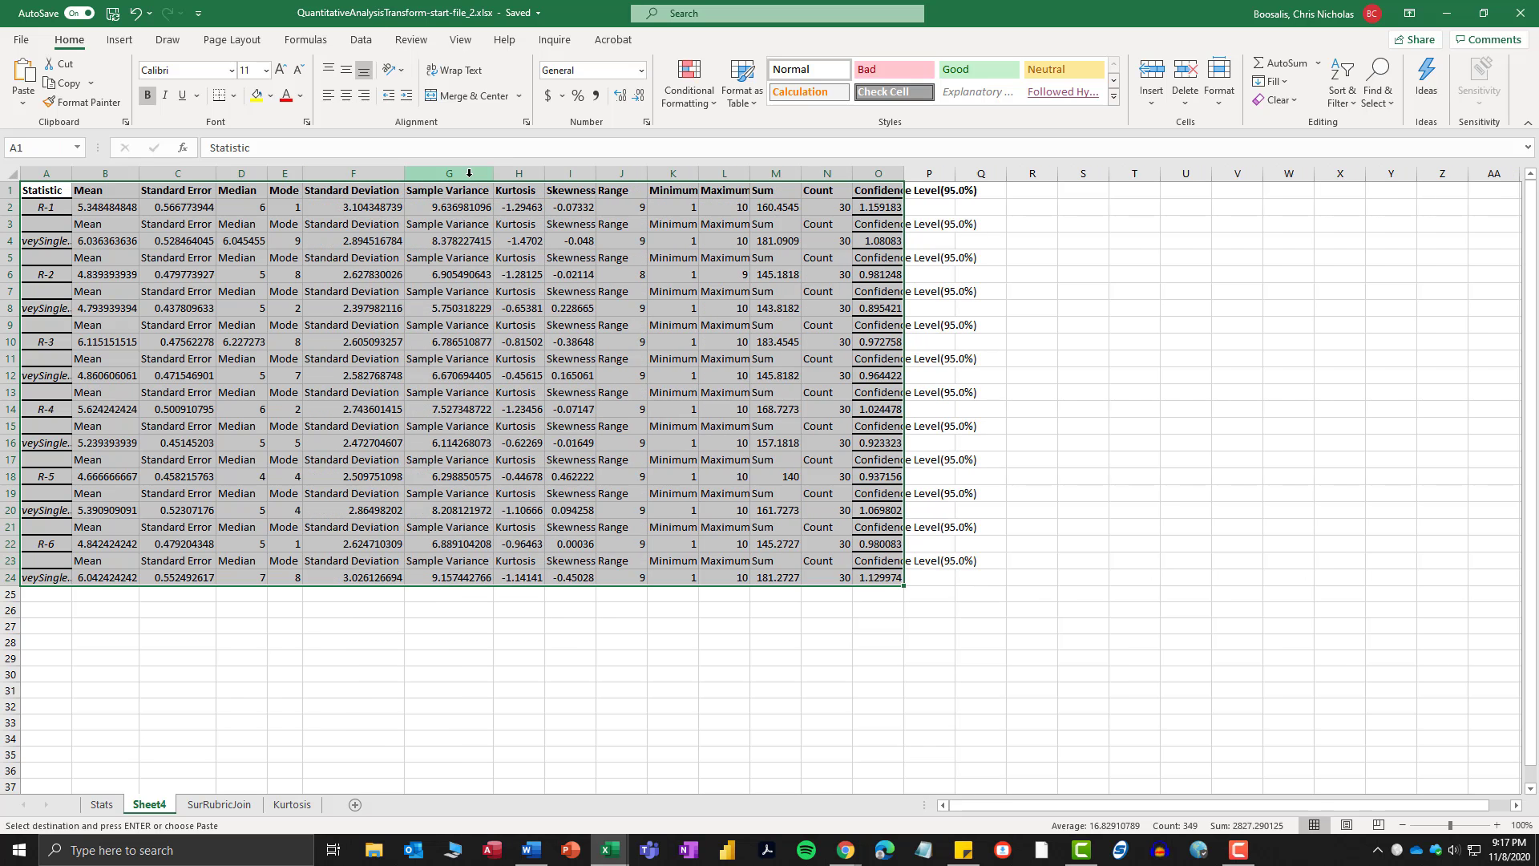
pyautogui.doubleClick(549, 175)
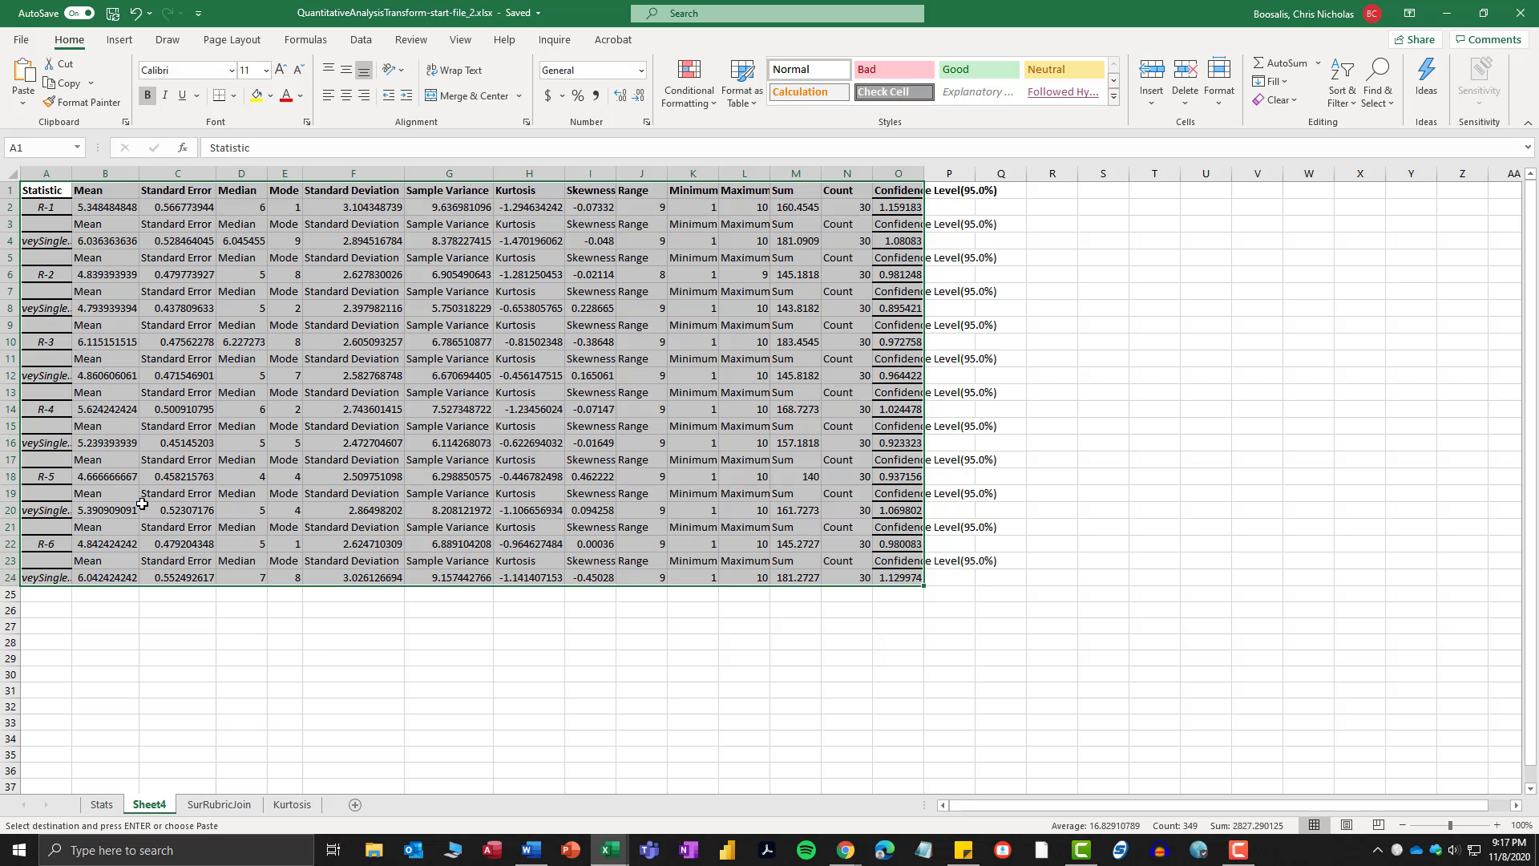
# Convert the range A1:P24 into a table with headers.
pyautogui.moveTo(33, 193); pyautogui.dragTo(973, 581)
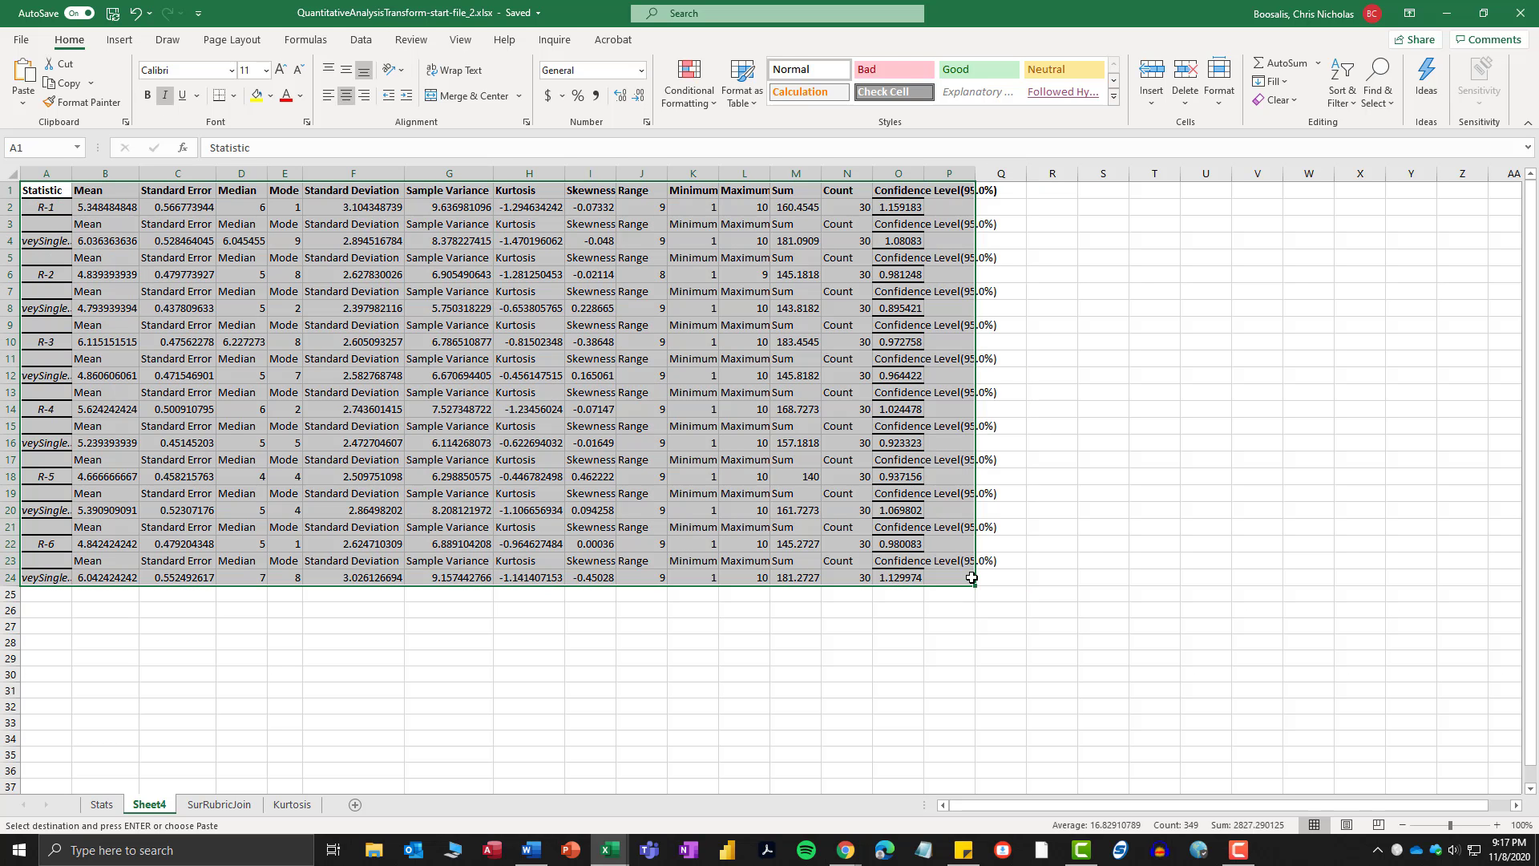
pyautogui.click(119, 39)
pyautogui.click(138, 71)
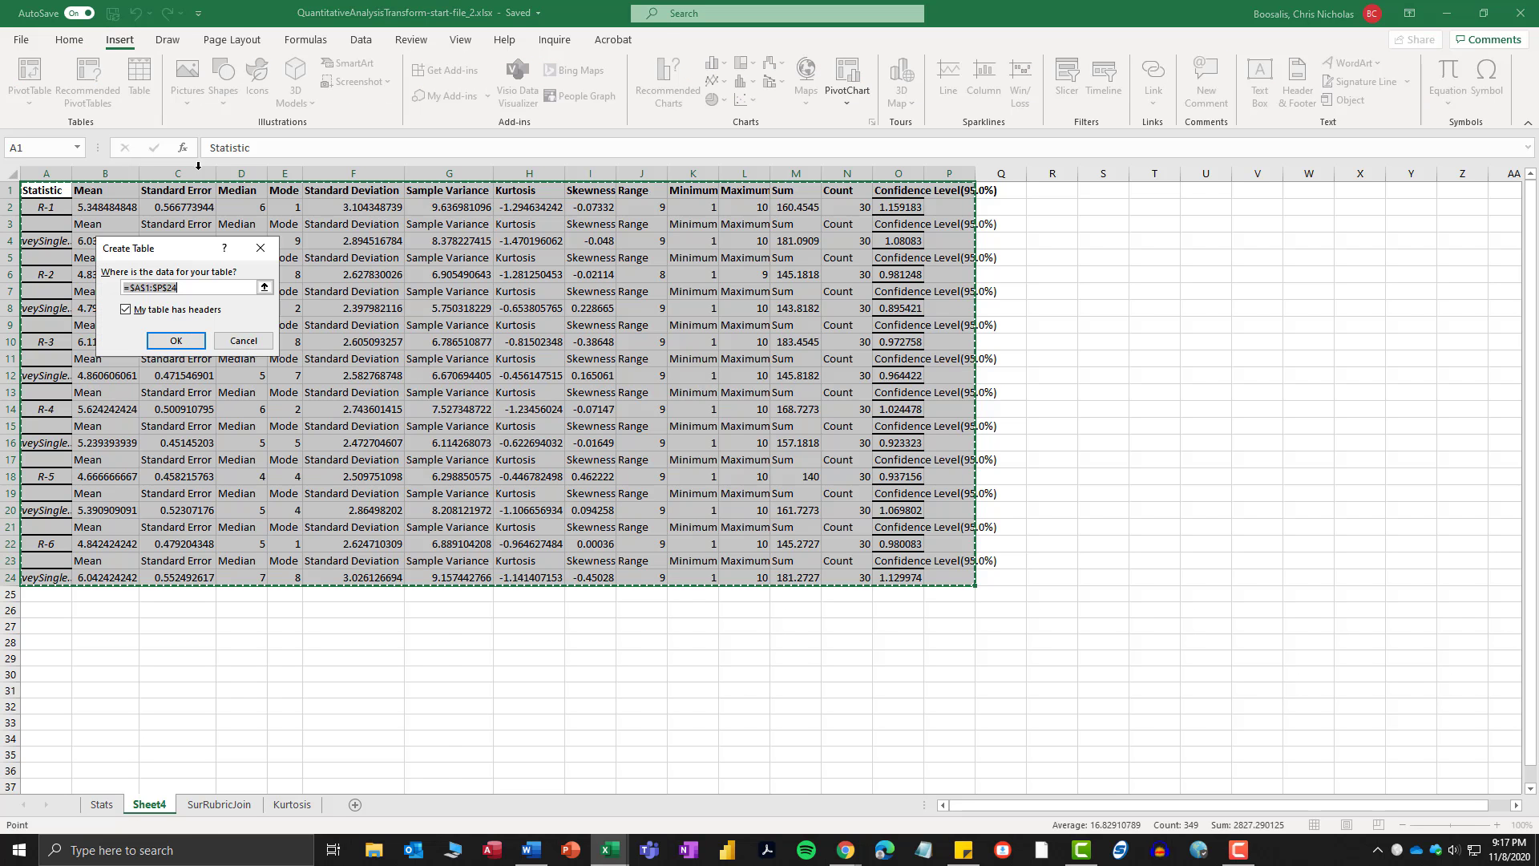
pyautogui.click(181, 343)
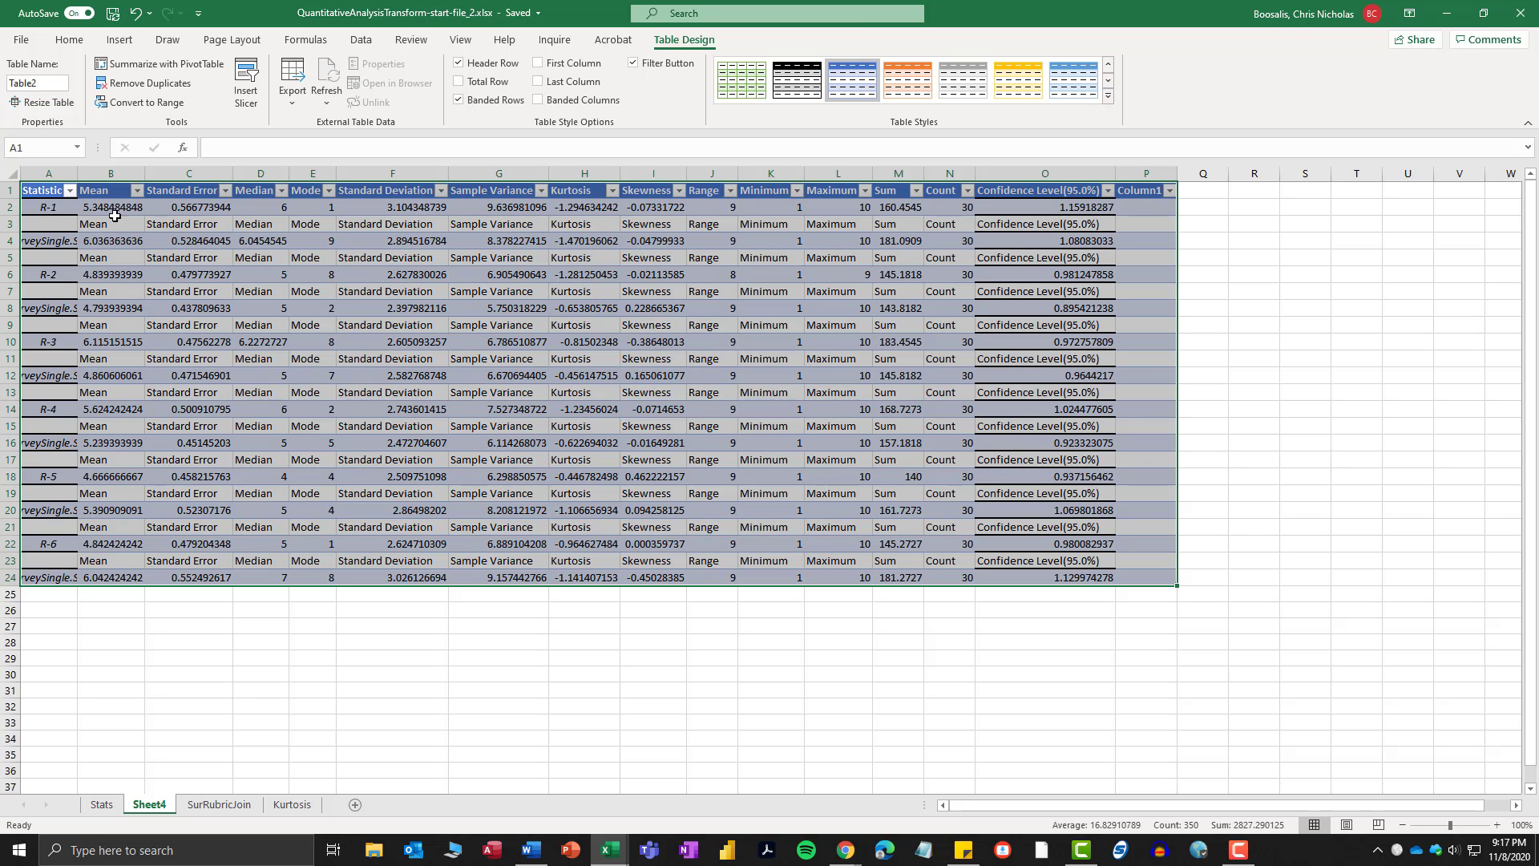
# Filter the Mean column to only the Mean text entries and select the repeated label rows shown, A3:P23.
pyautogui.moveTo(50, 191); pyautogui.dragTo(1126, 190)
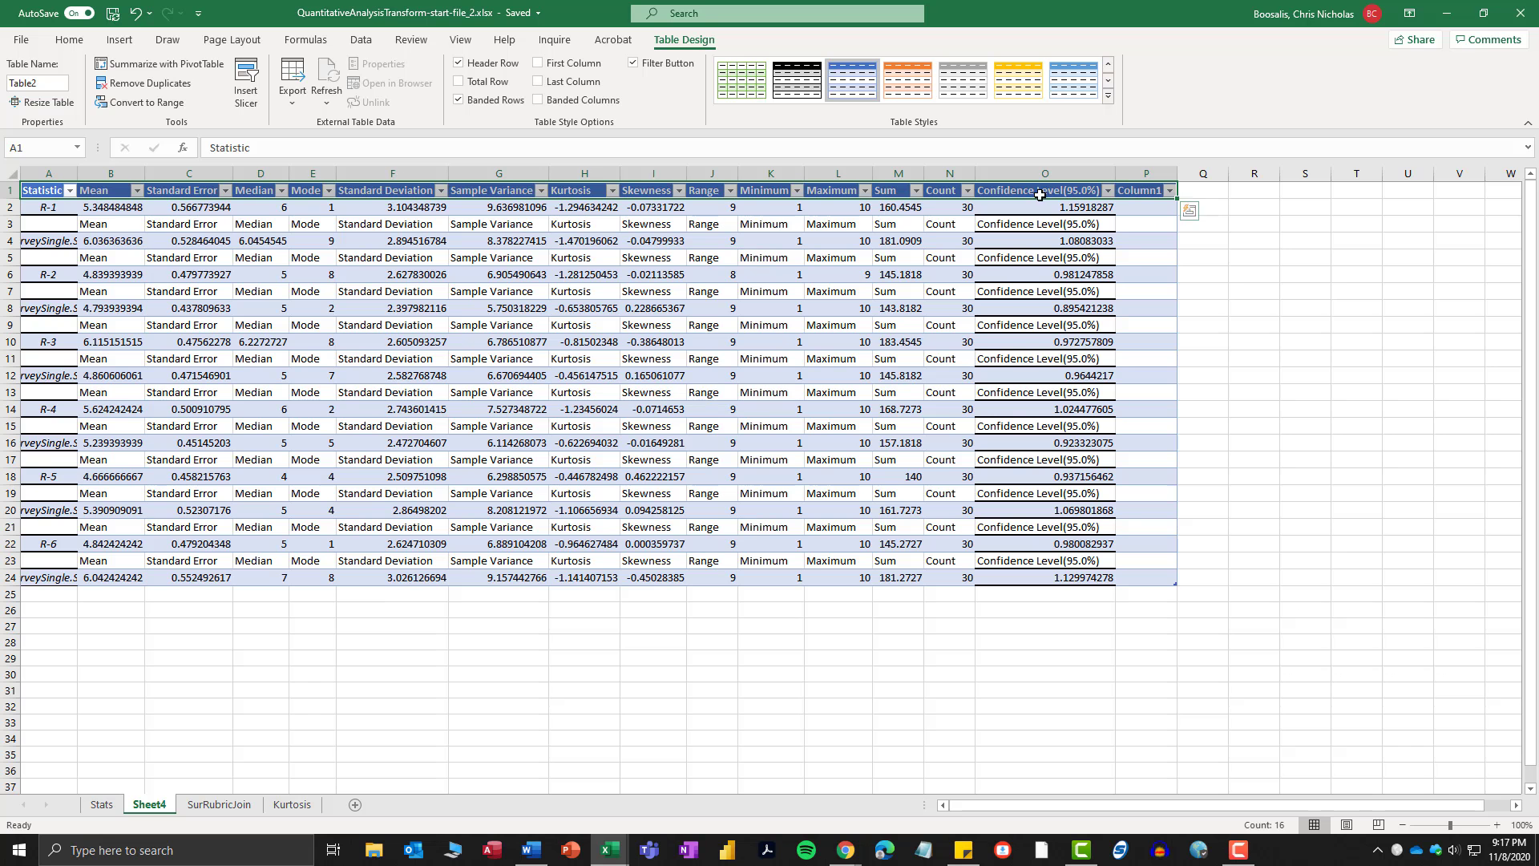
pyautogui.click(137, 190)
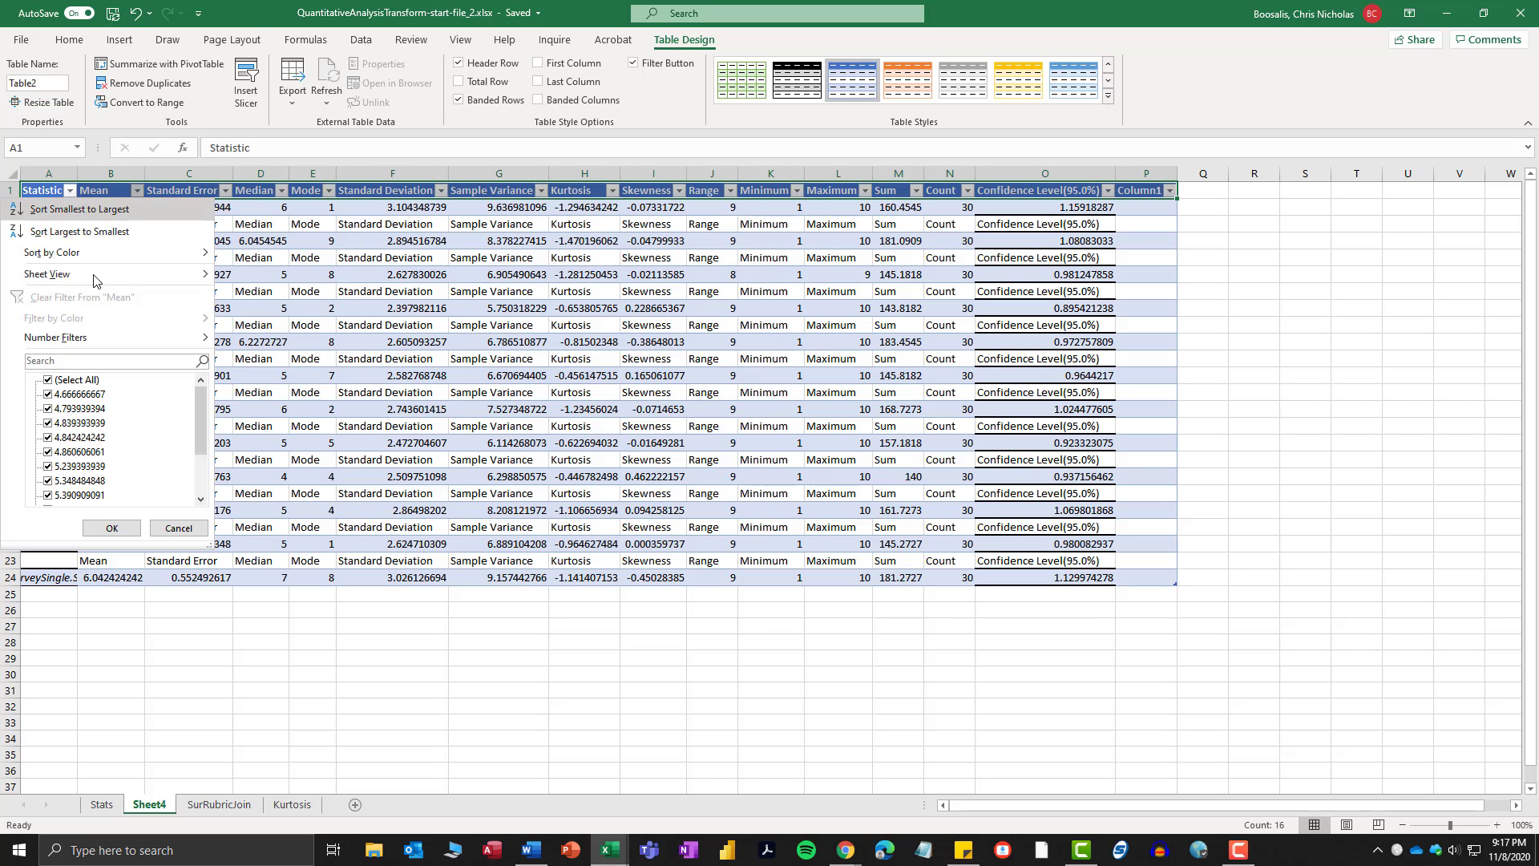
pyautogui.click(47, 381)
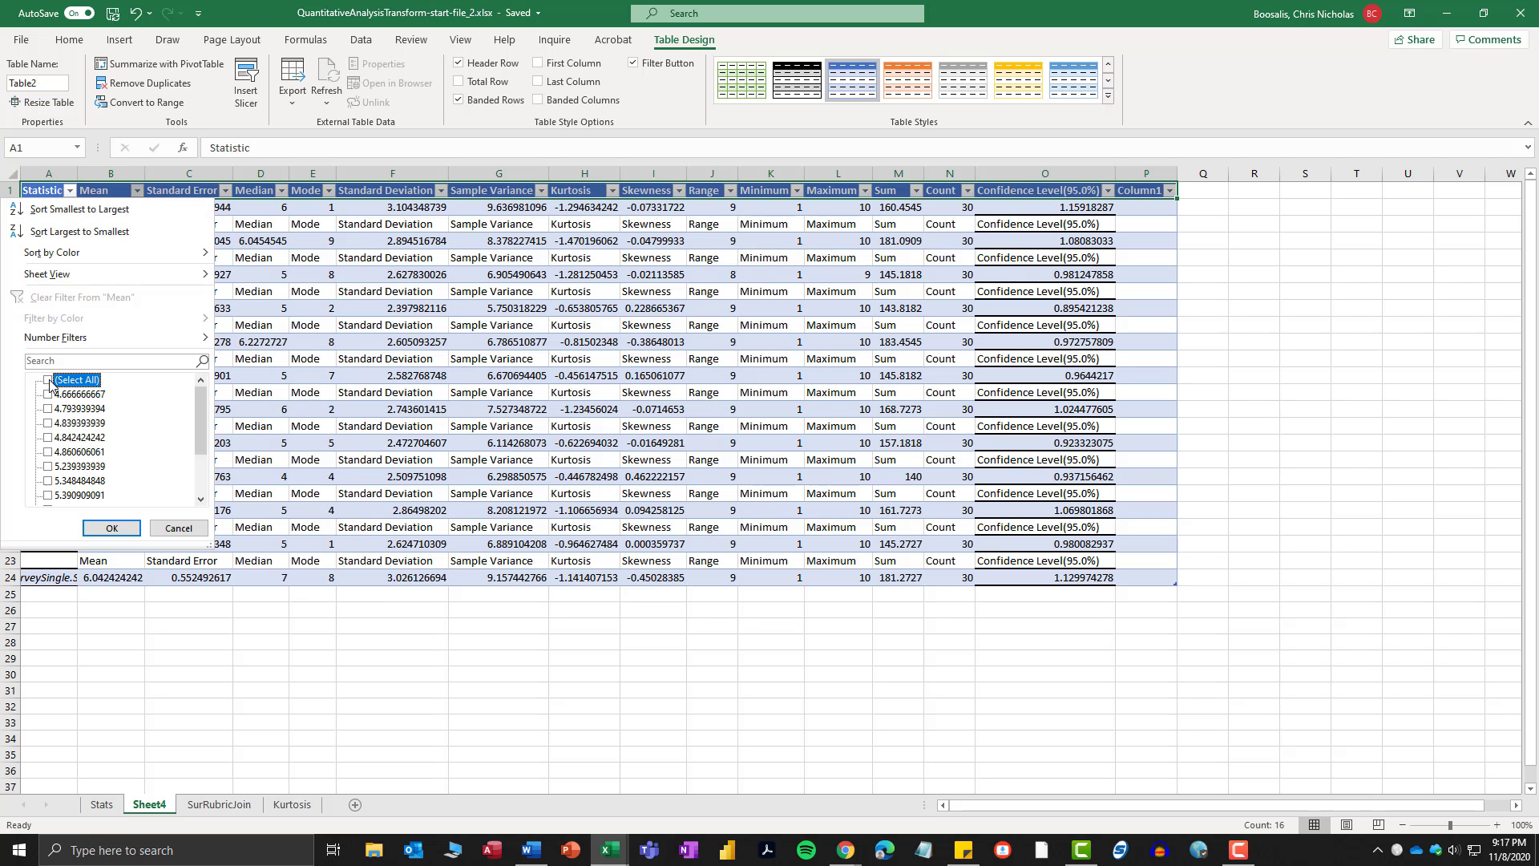
pyautogui.scroll(-2, 47, 488)
pyautogui.click(51, 496)
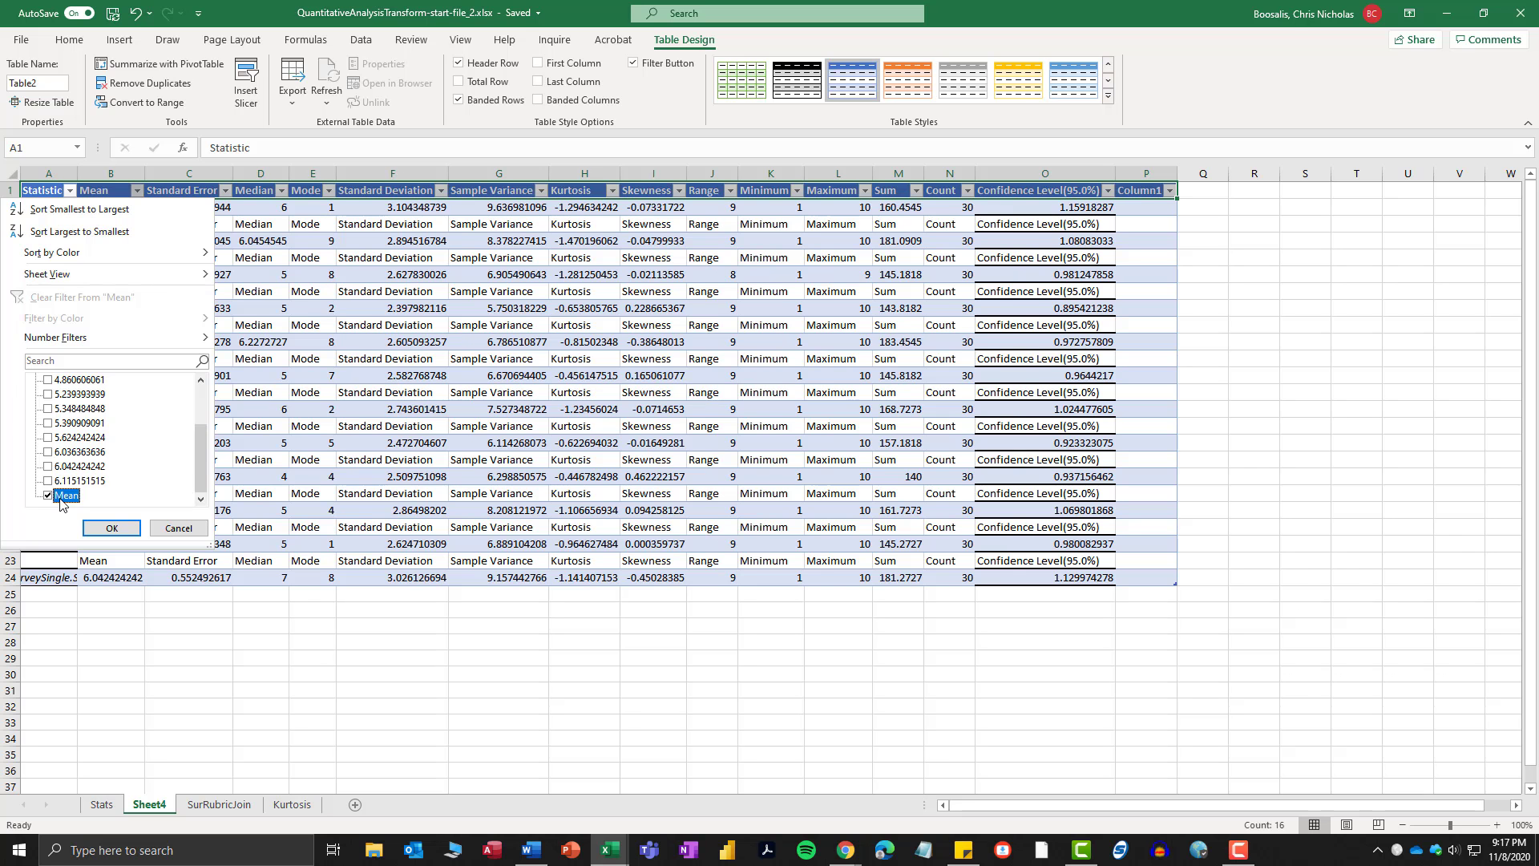
pyautogui.click(111, 527)
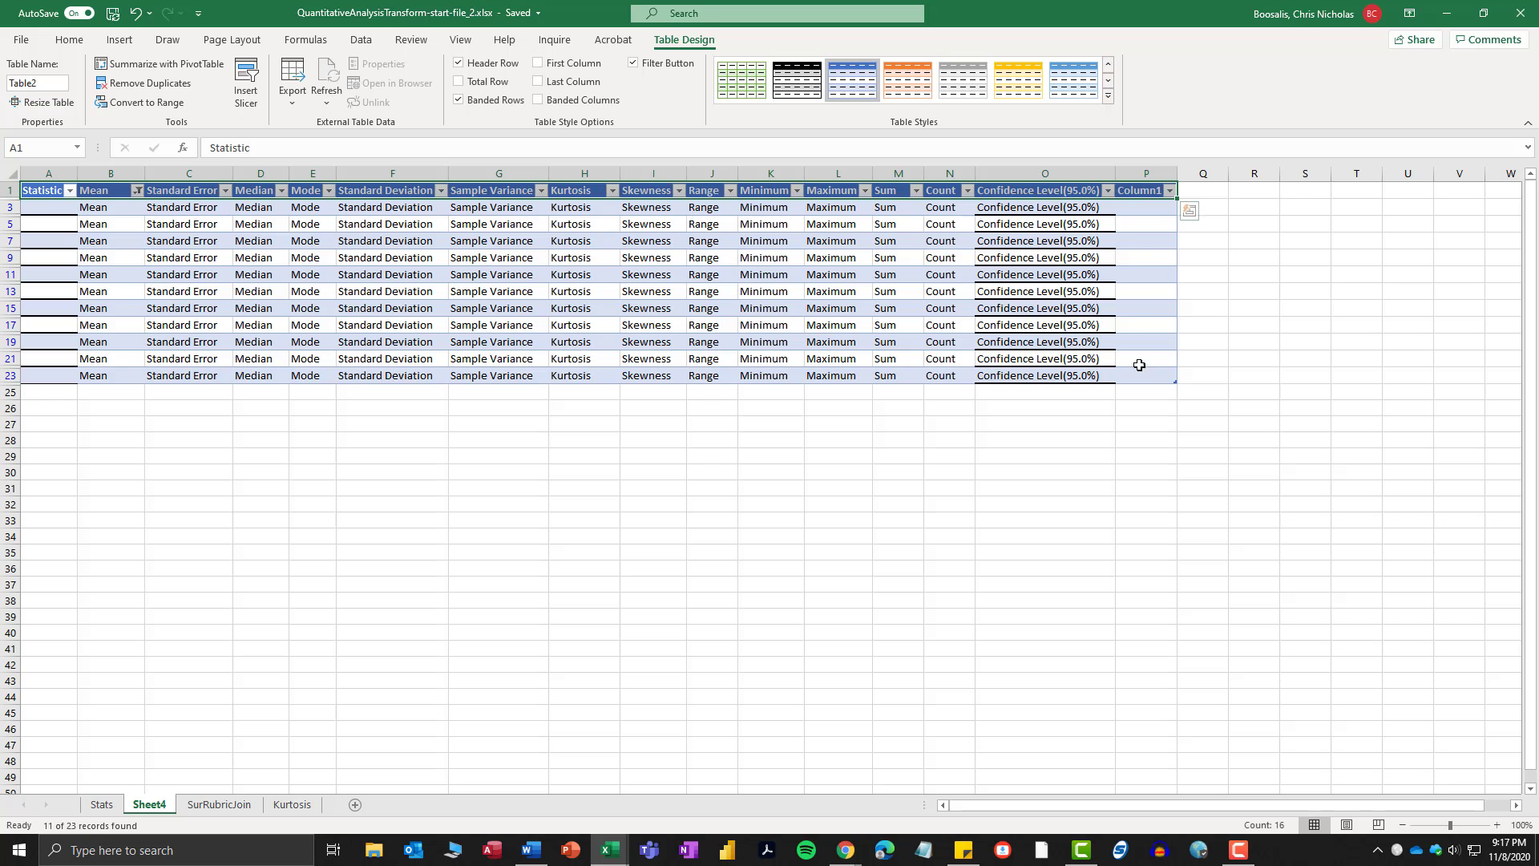
pyautogui.moveTo(40, 208); pyautogui.dragTo(1128, 373)
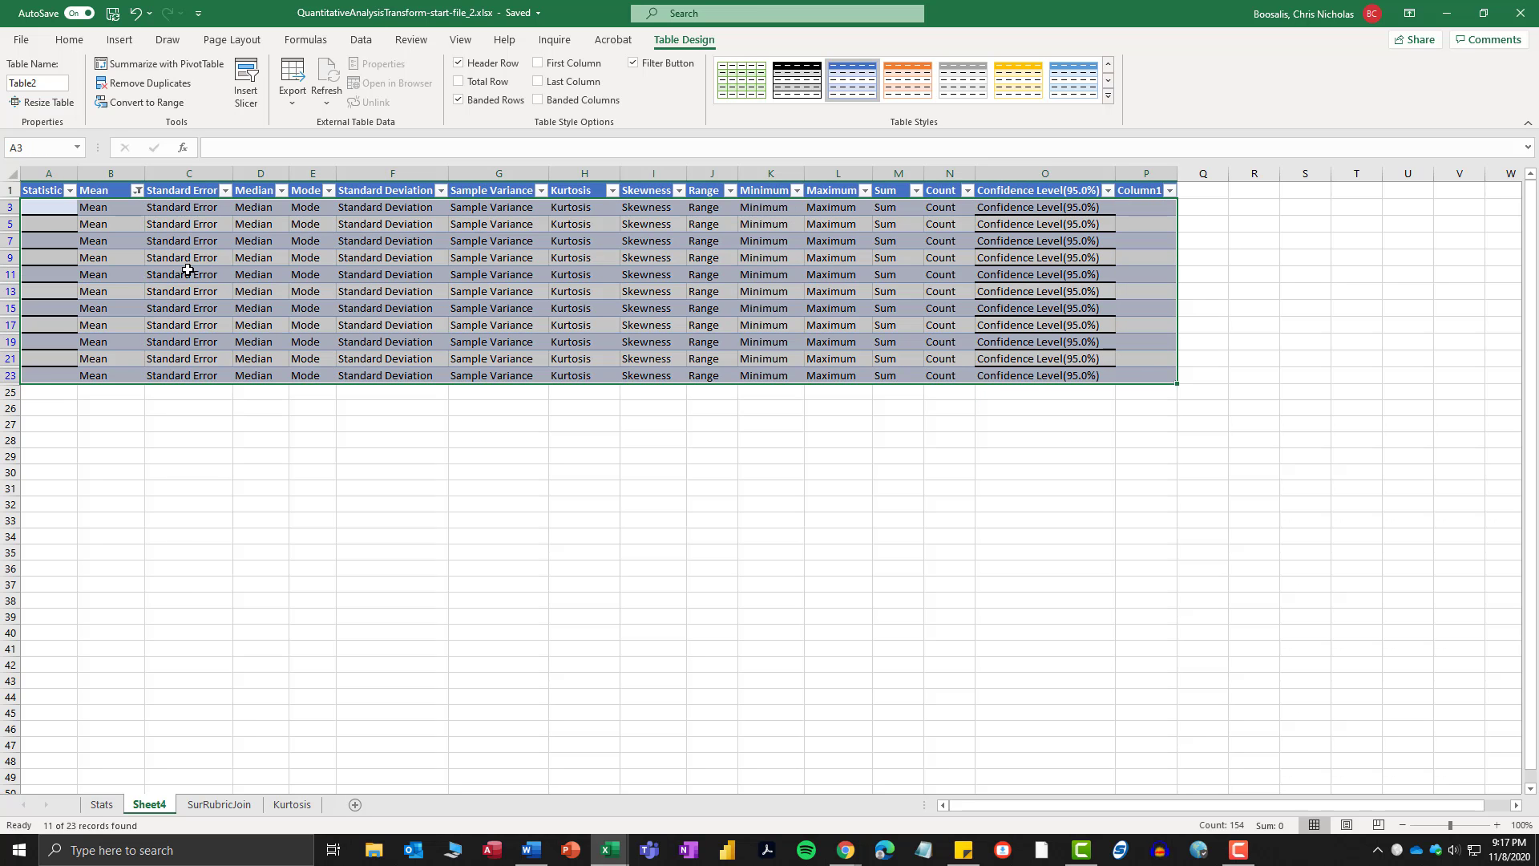
# Try to delete the filtered repeated label rows from the table as entire sheet rows.
pyautogui.rightClick(190, 271)
pyautogui.moveTo(272, 473)
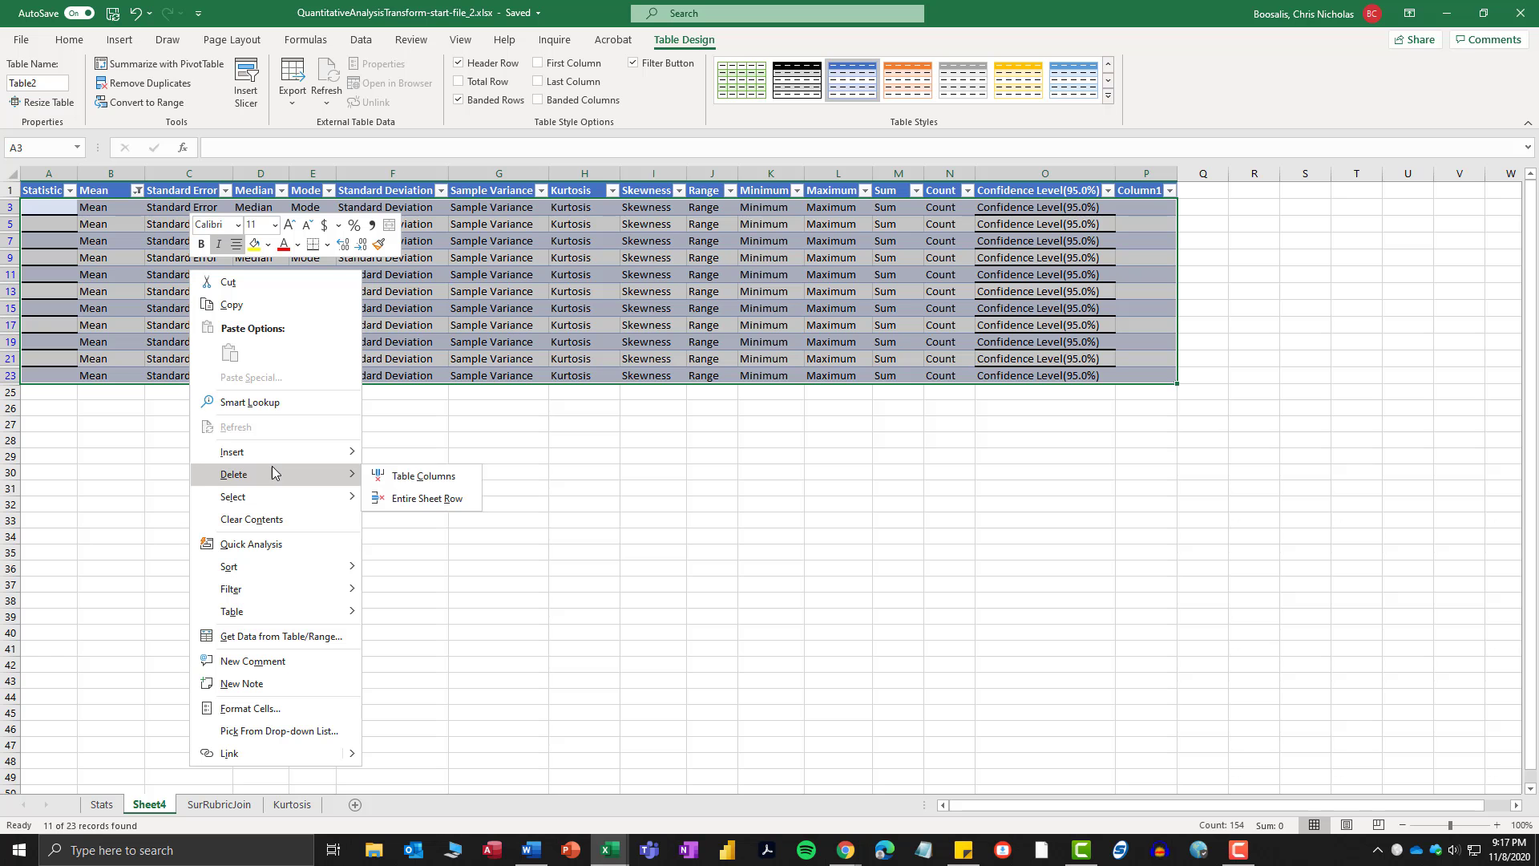
pyautogui.click(411, 498)
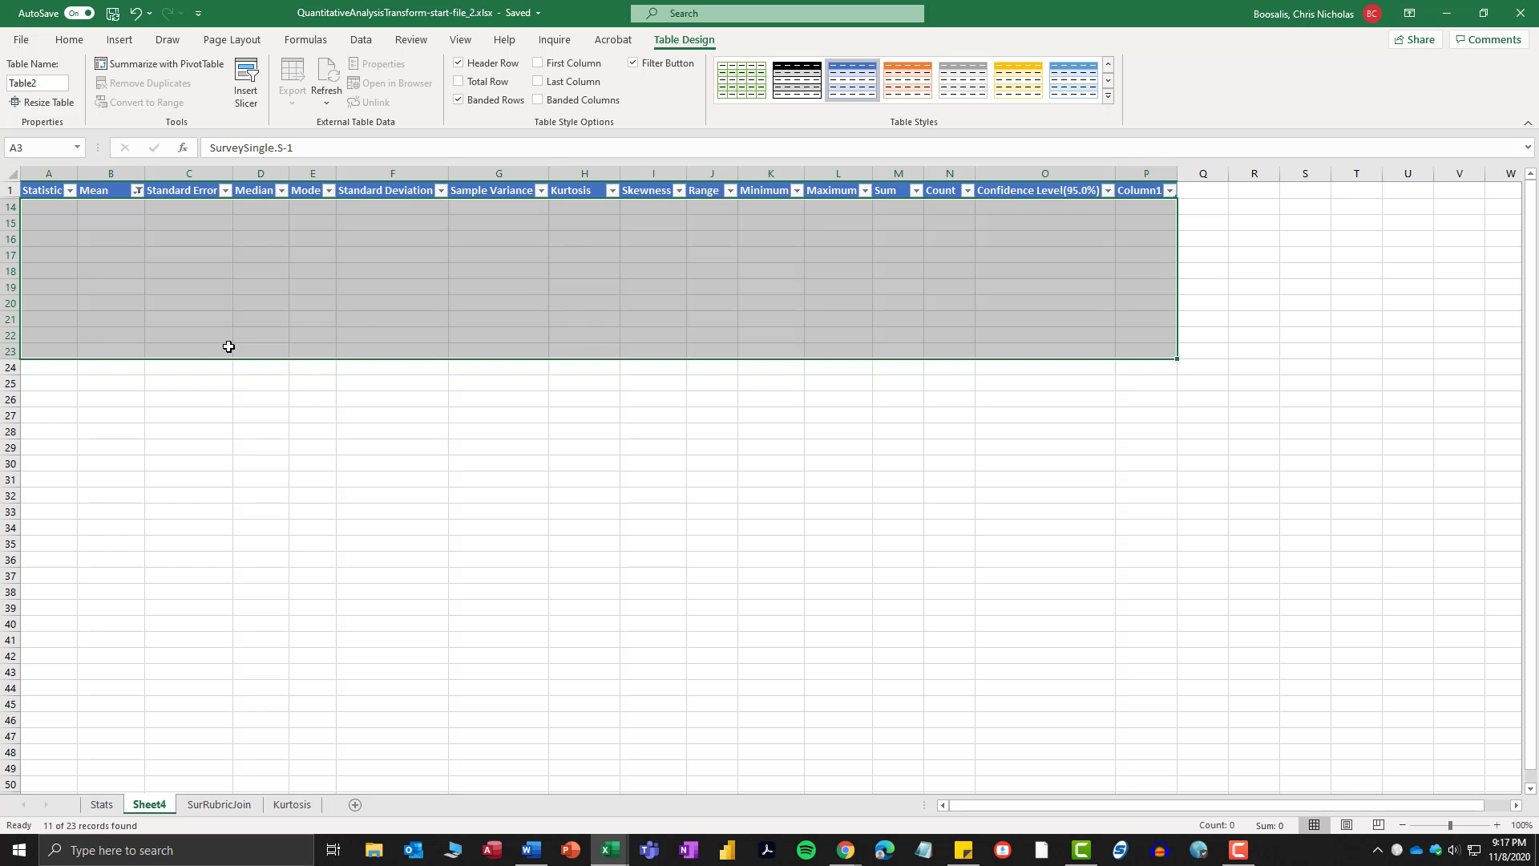
# Undo the changes on Sheet4, from the row deletion through the transposed paste, back to a blank worksheet.
pyautogui.hotkey('ctrl', 'z')
pyautogui.hotkey('ctrl', 'z')
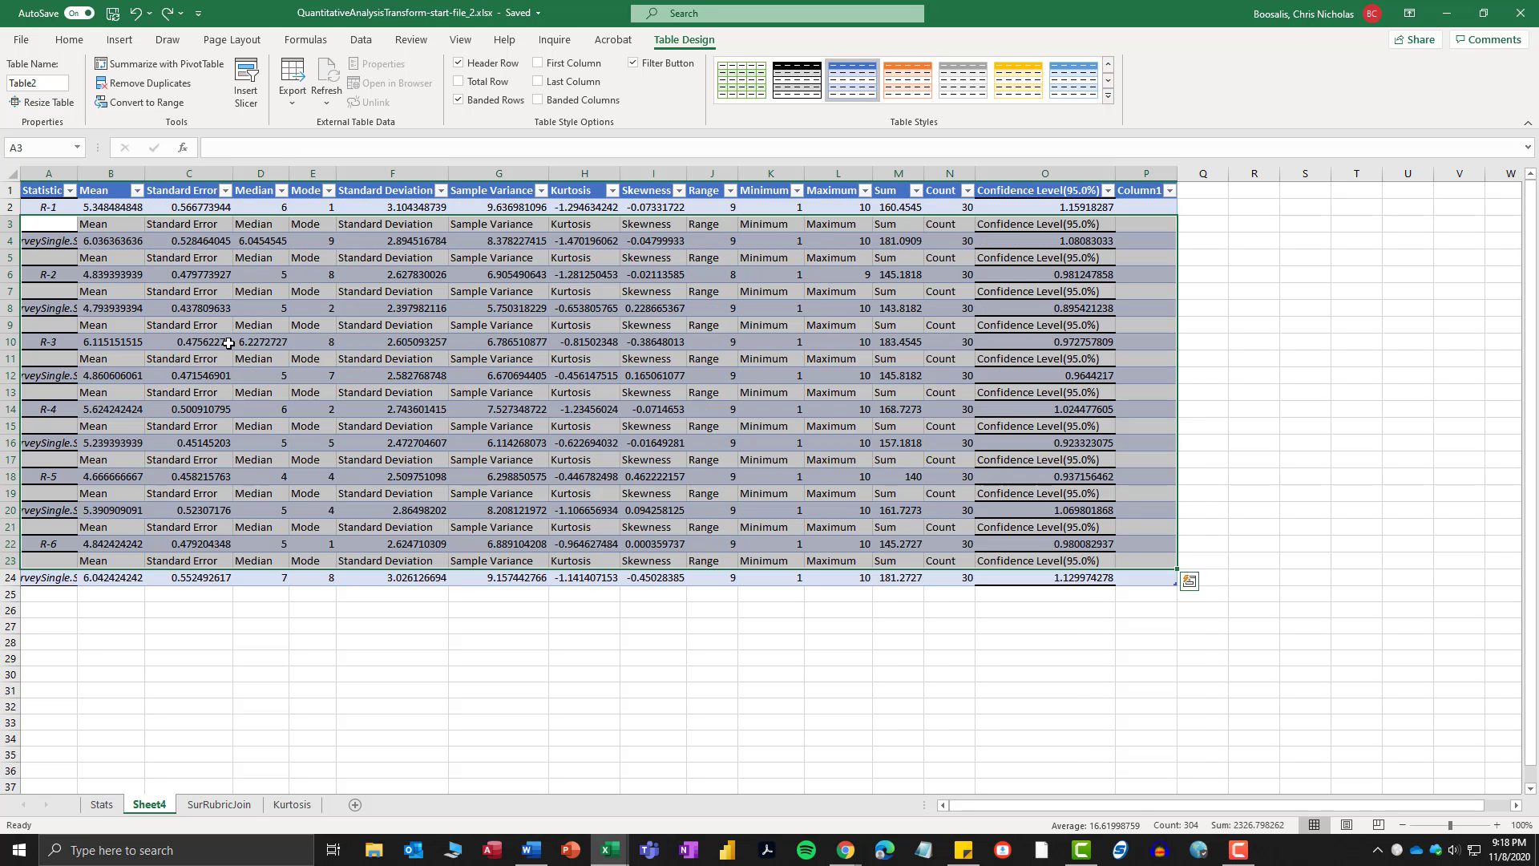
pyautogui.click(228, 343)
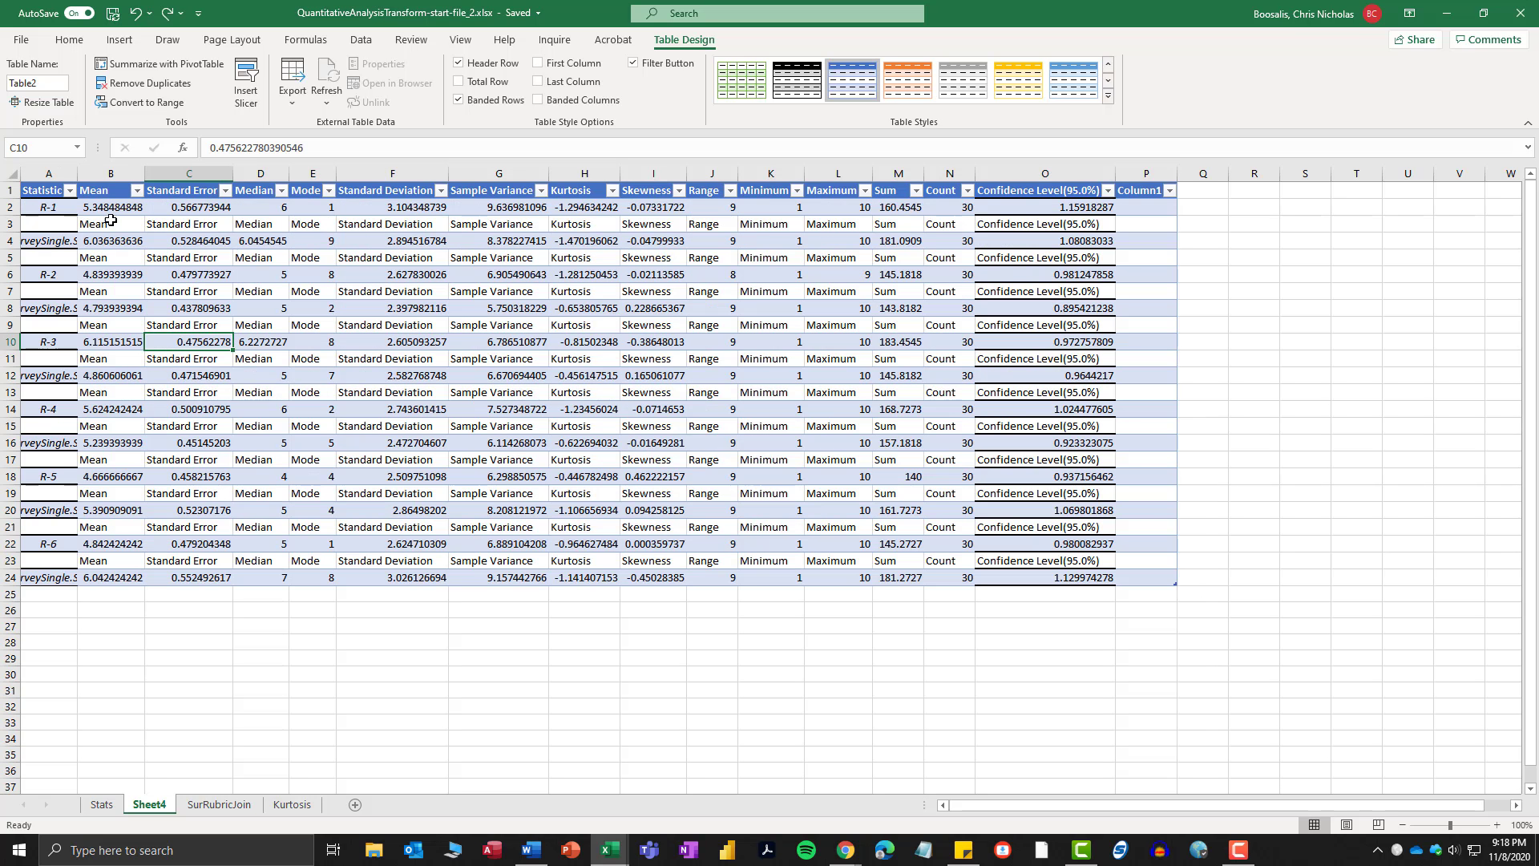
pyautogui.hotkey('ctrl', 'z')
pyautogui.hotkey('ctrl', 'z')
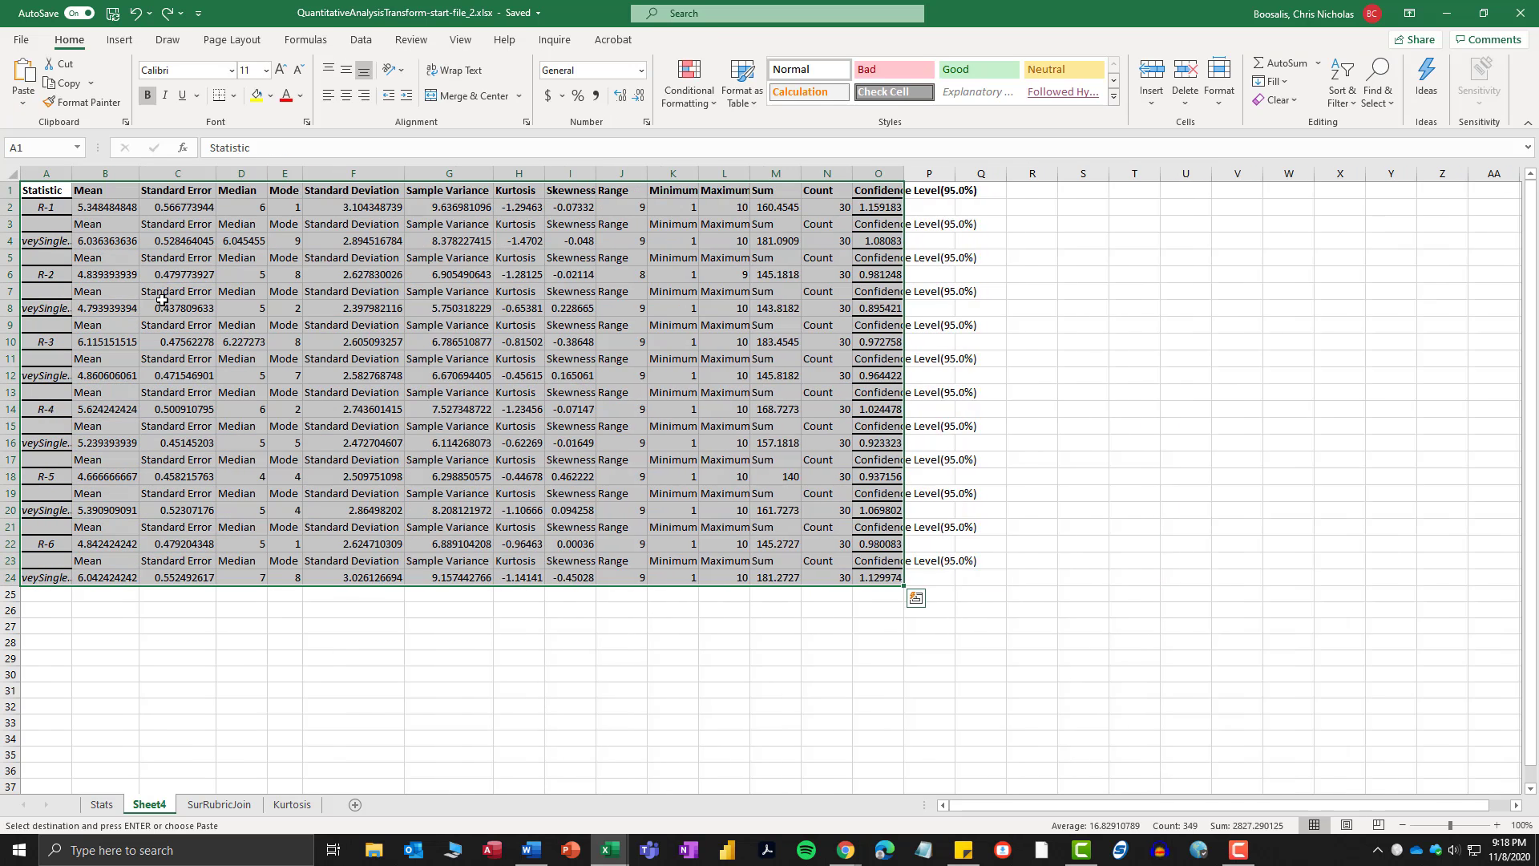
pyautogui.hotkey('ctrl', 'z')
pyautogui.hotkey('ctrl', 'z')
pyautogui.hotkey('ctrl', 'z')
pyautogui.hotkey('ctrl', 'z')
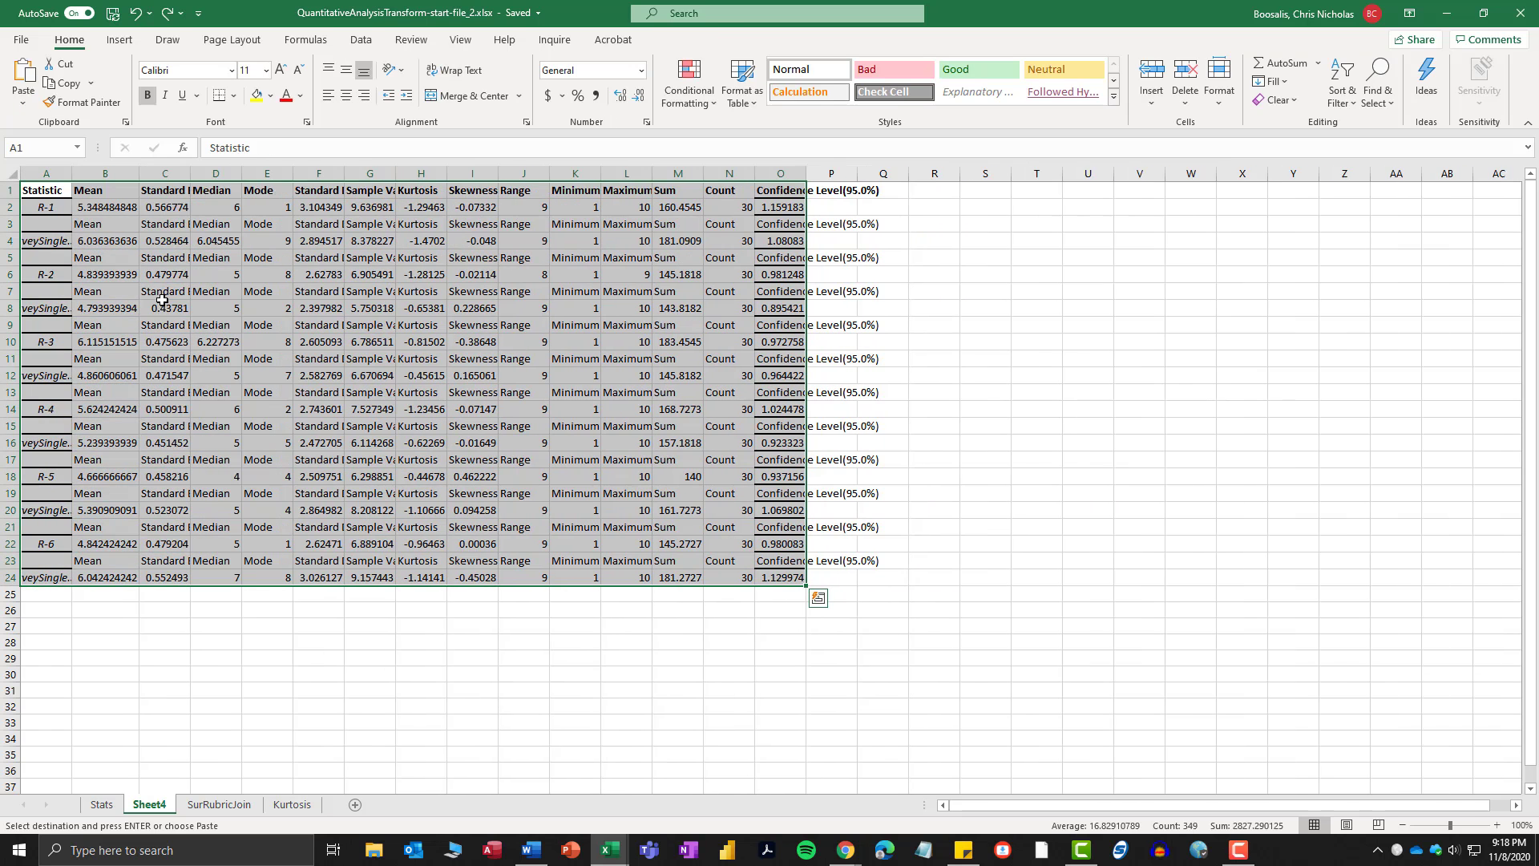
pyautogui.hotkey('ctrl', 'z')
pyautogui.hotkey('ctrl', 'z')
# Copy the statistics range A1:X15 from the Stats sheet and select cell A1 on Sheet4 as the paste destination.
pyautogui.hotkey('ctrl', 'pageup')
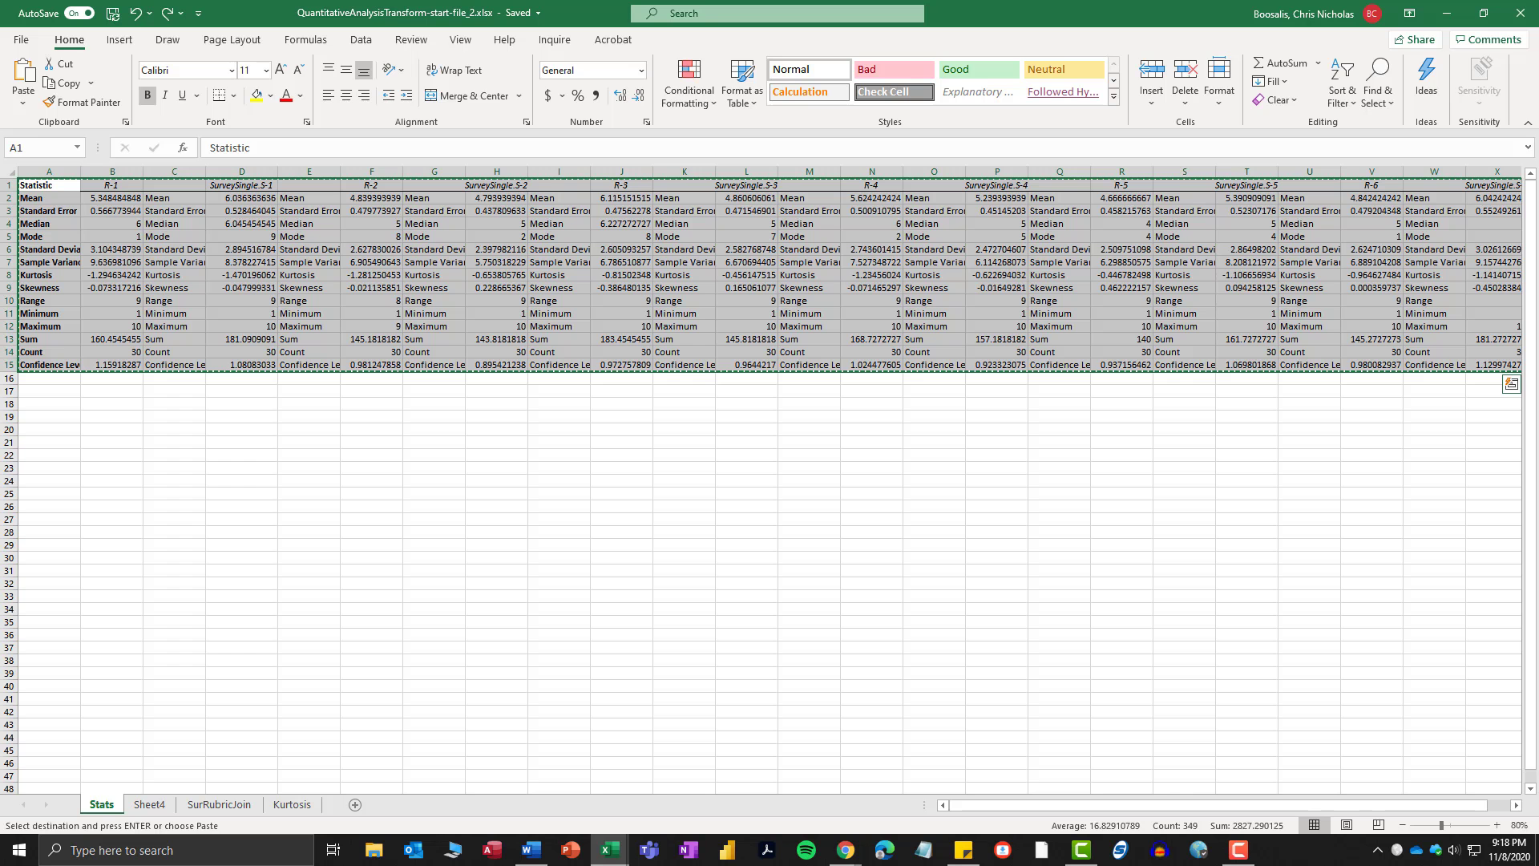
pyautogui.rightClick(38, 187)
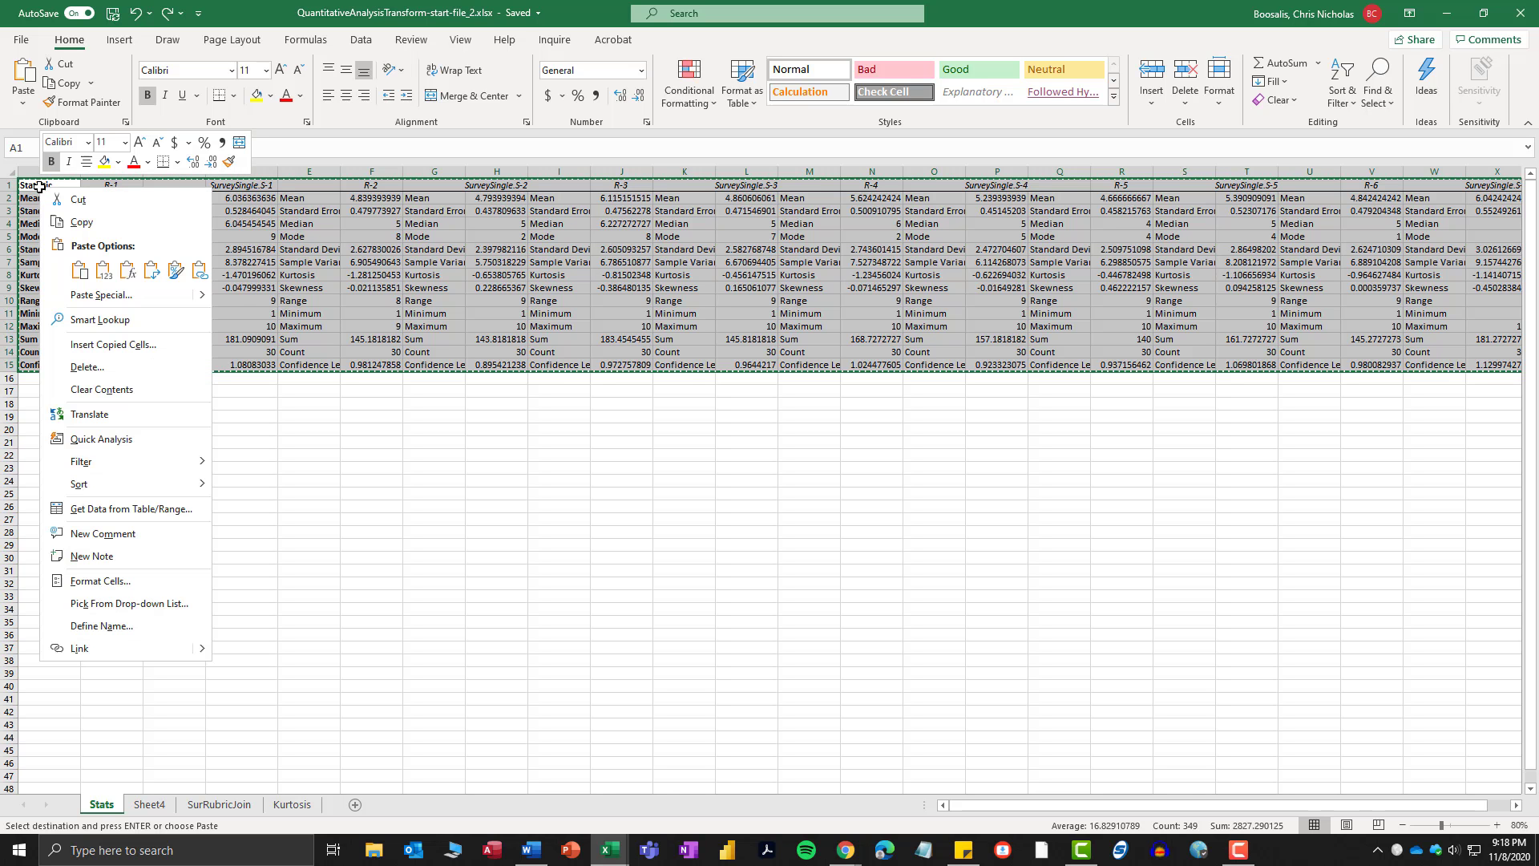
pyautogui.click(83, 231)
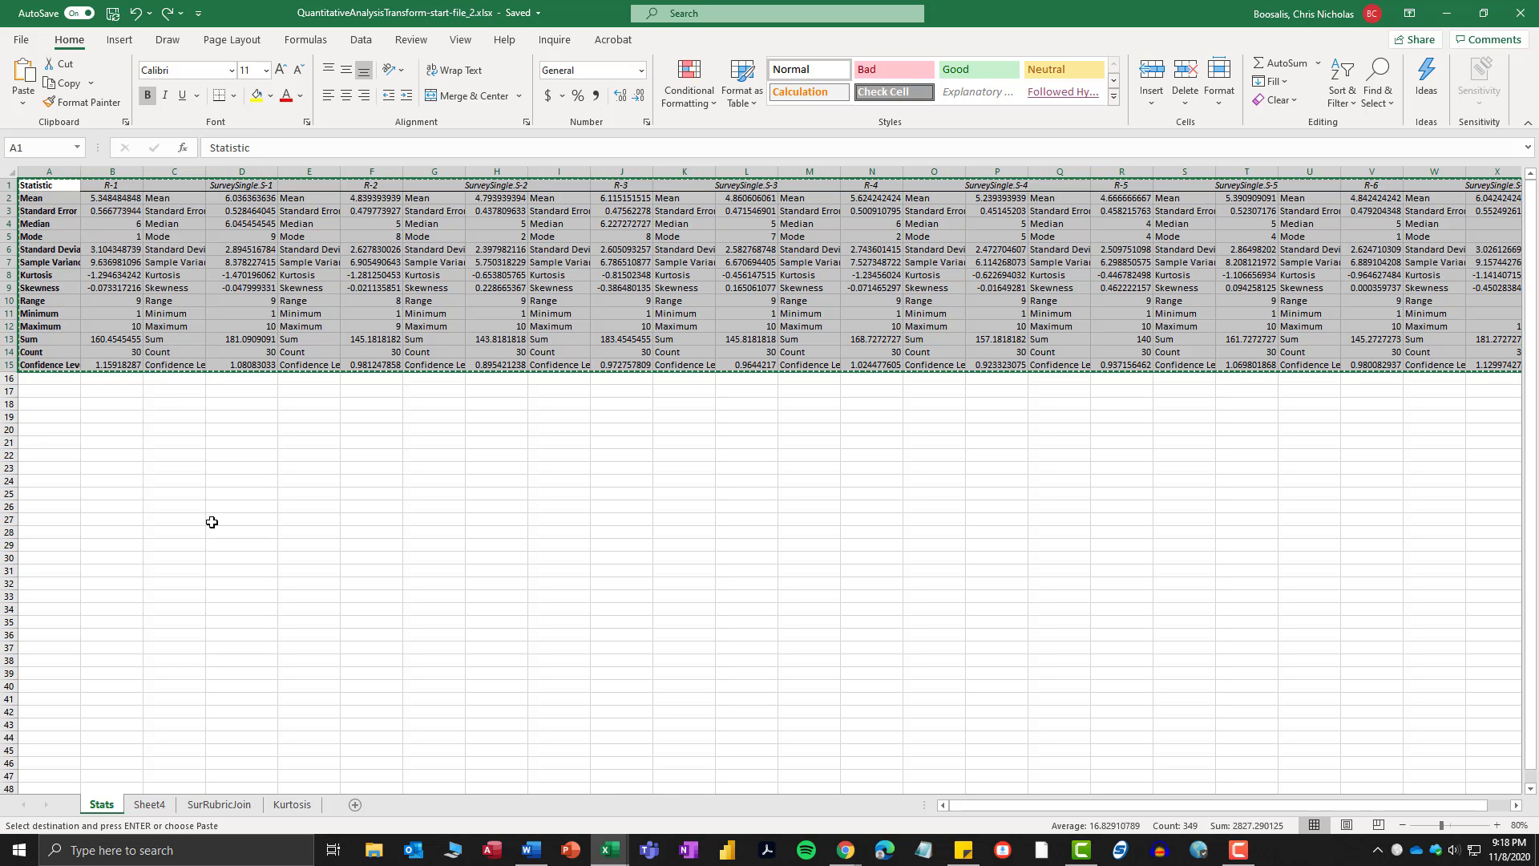
pyautogui.click(150, 804)
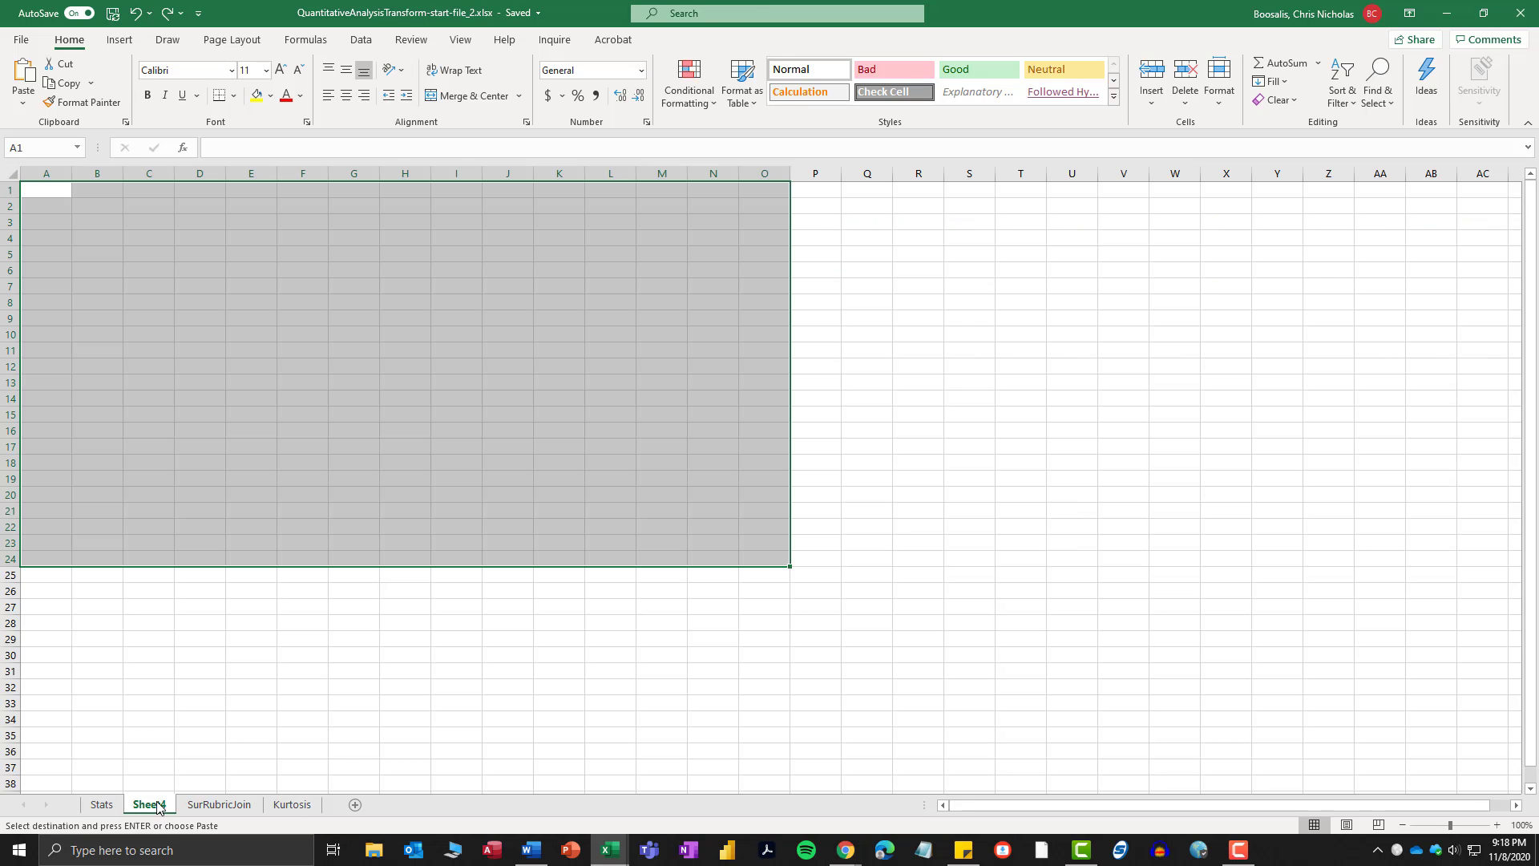
pyautogui.click(51, 192)
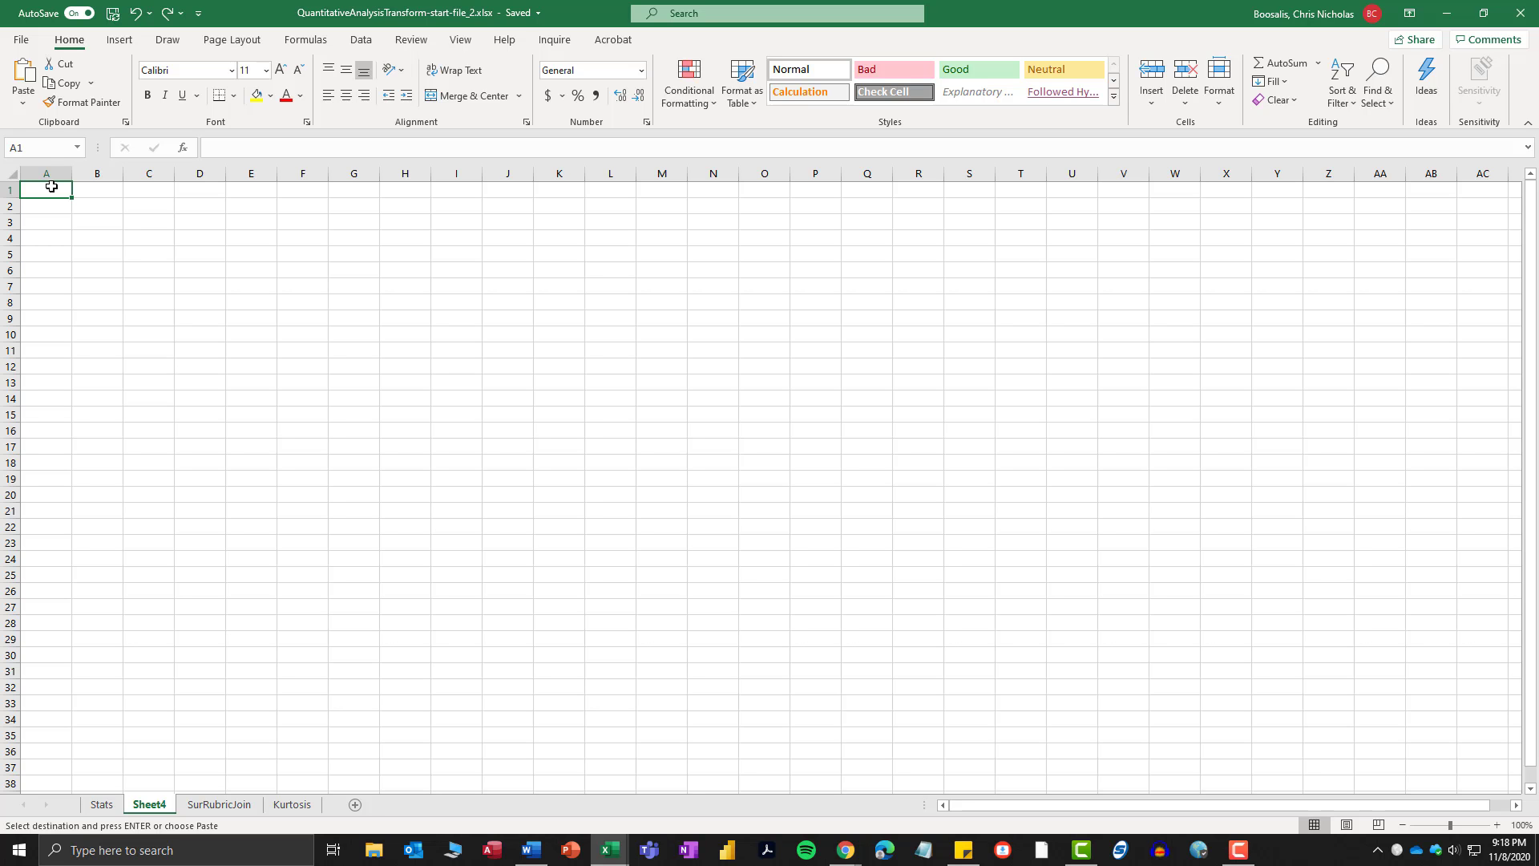
# Paste the copied statistics as values at cell A1 of Sheet4 and rename the sheet transpose.
pyautogui.click(27, 101)
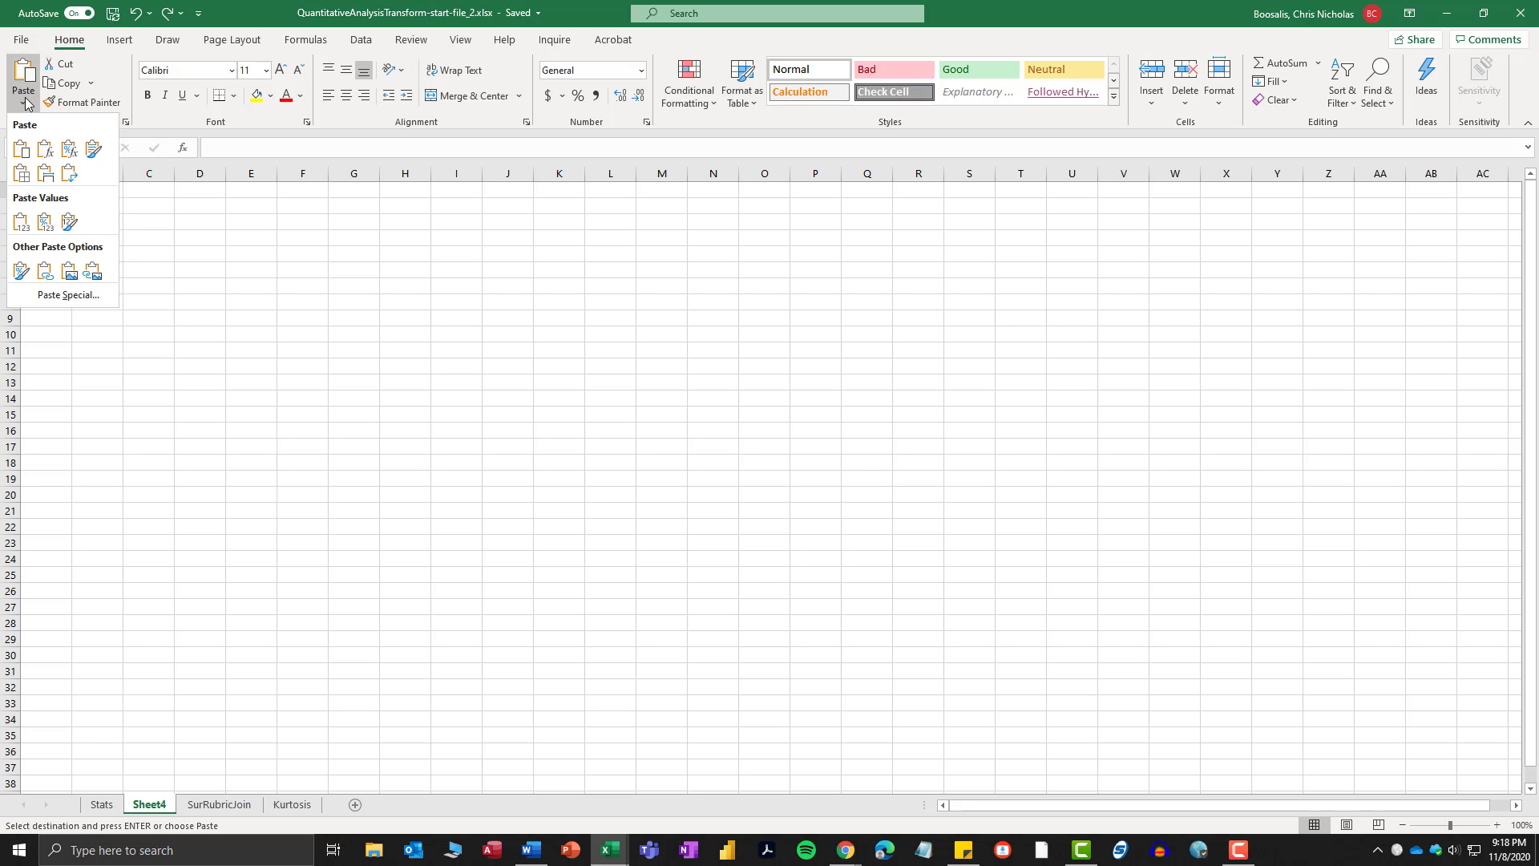
pyautogui.click(22, 221)
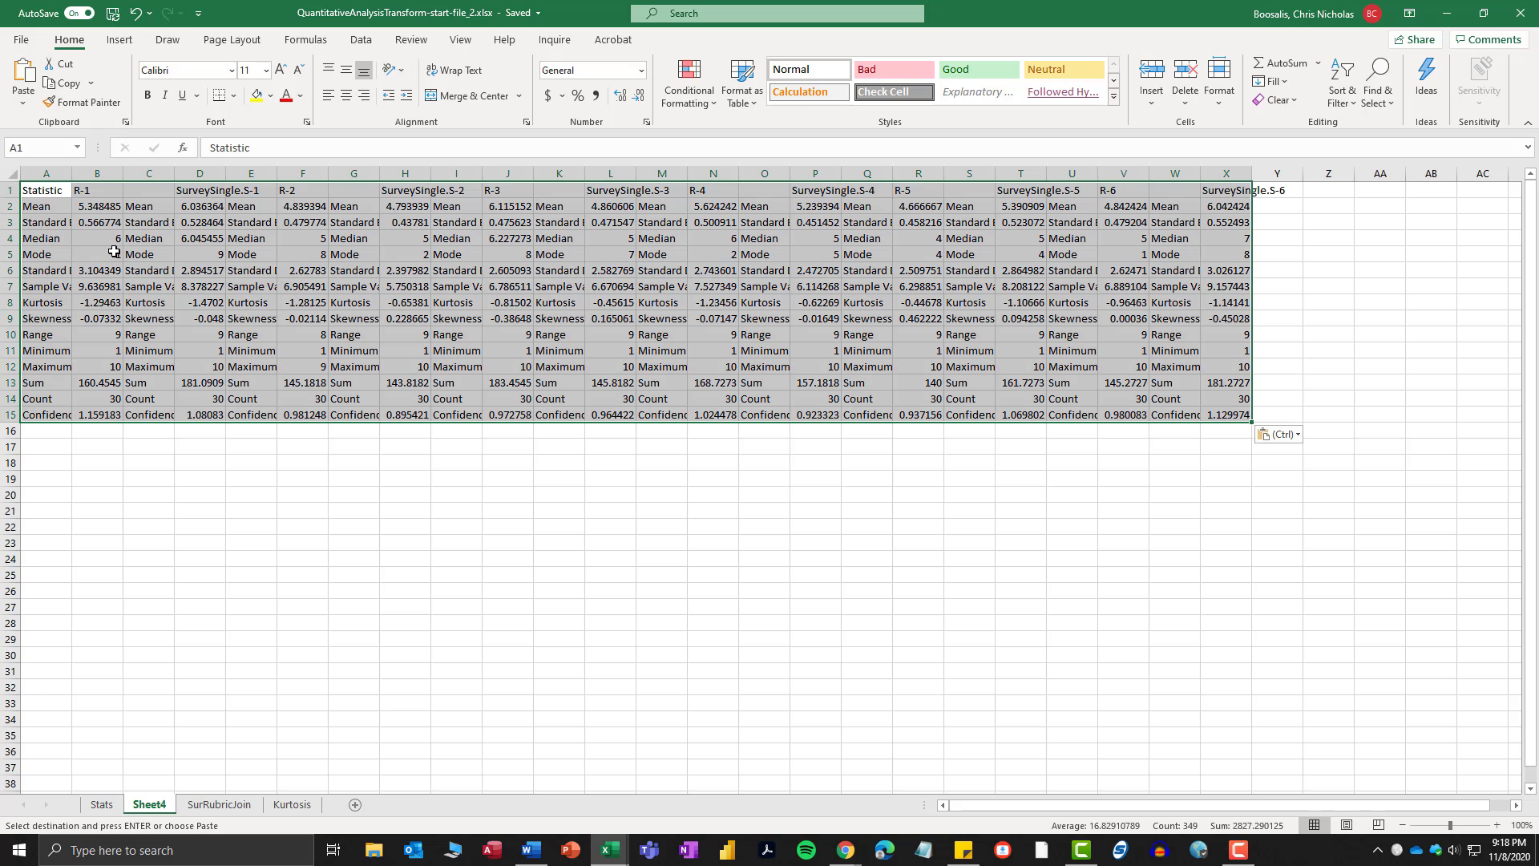
pyautogui.rightClick(154, 804)
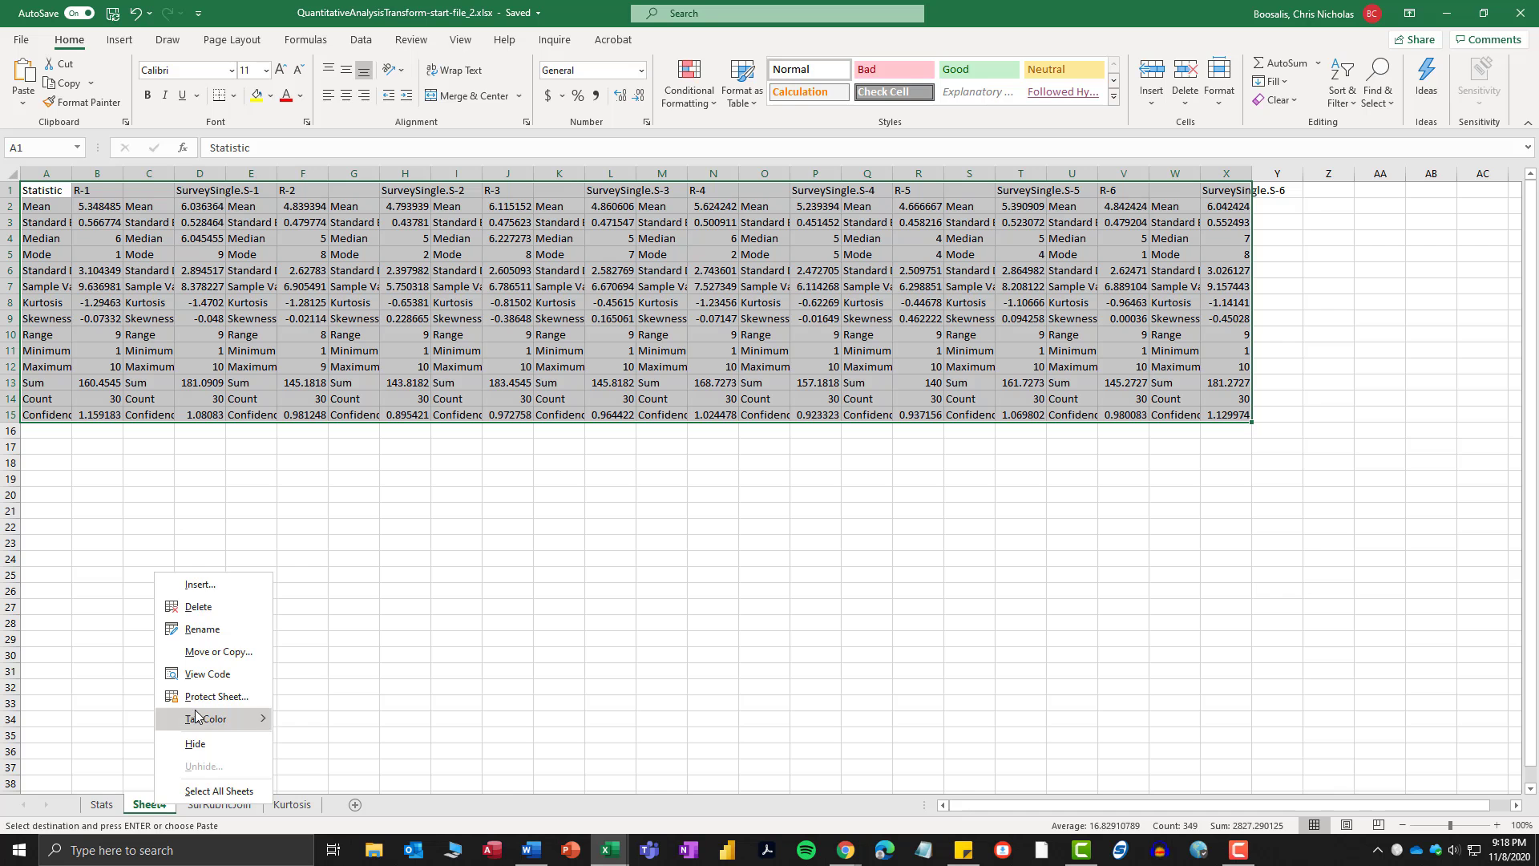
pyautogui.click(218, 631)
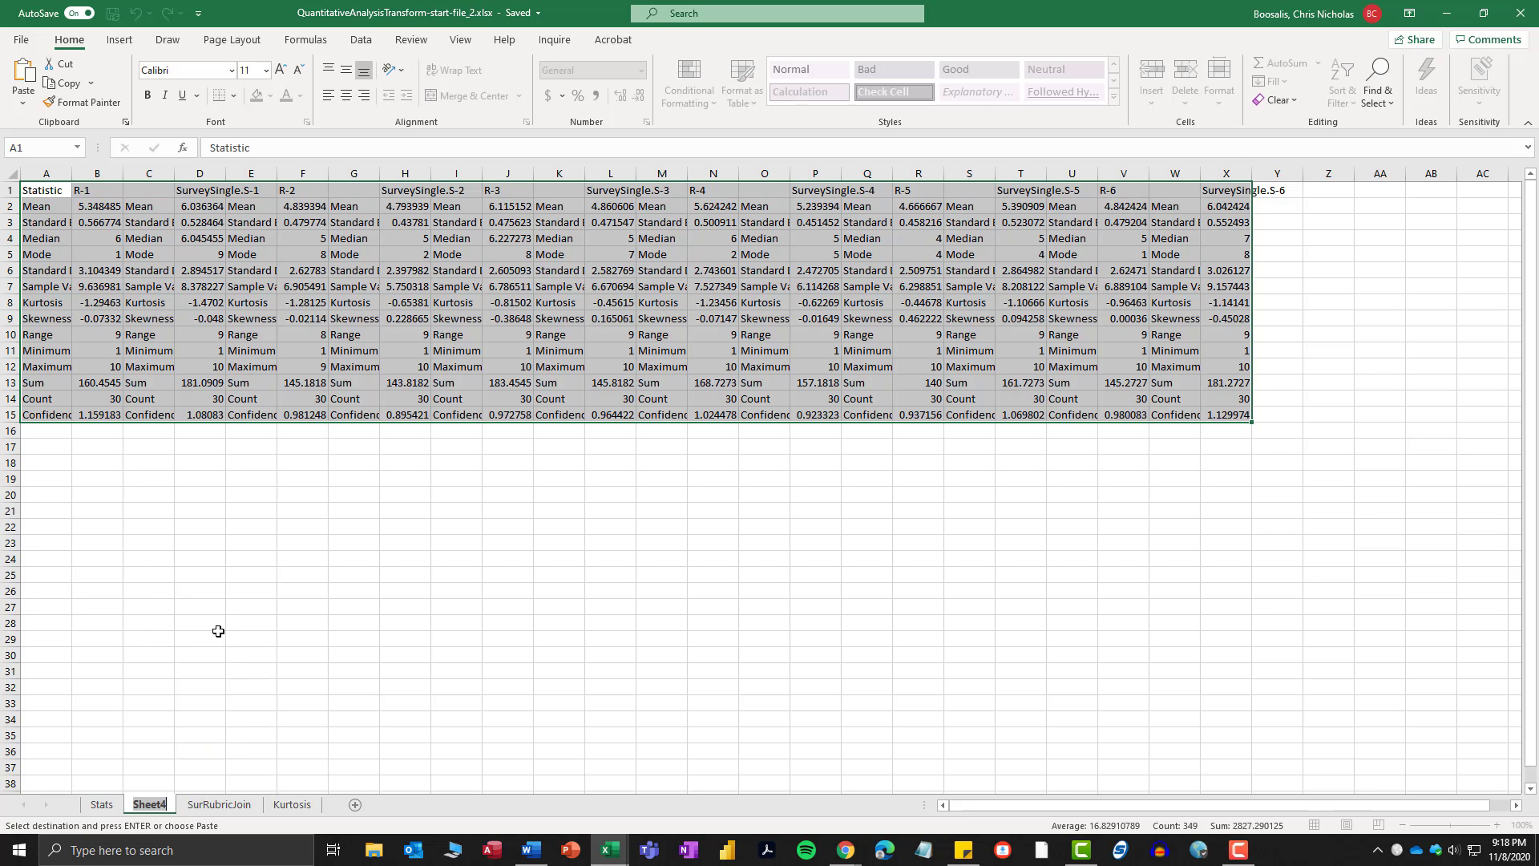
pyautogui.write('transpose')
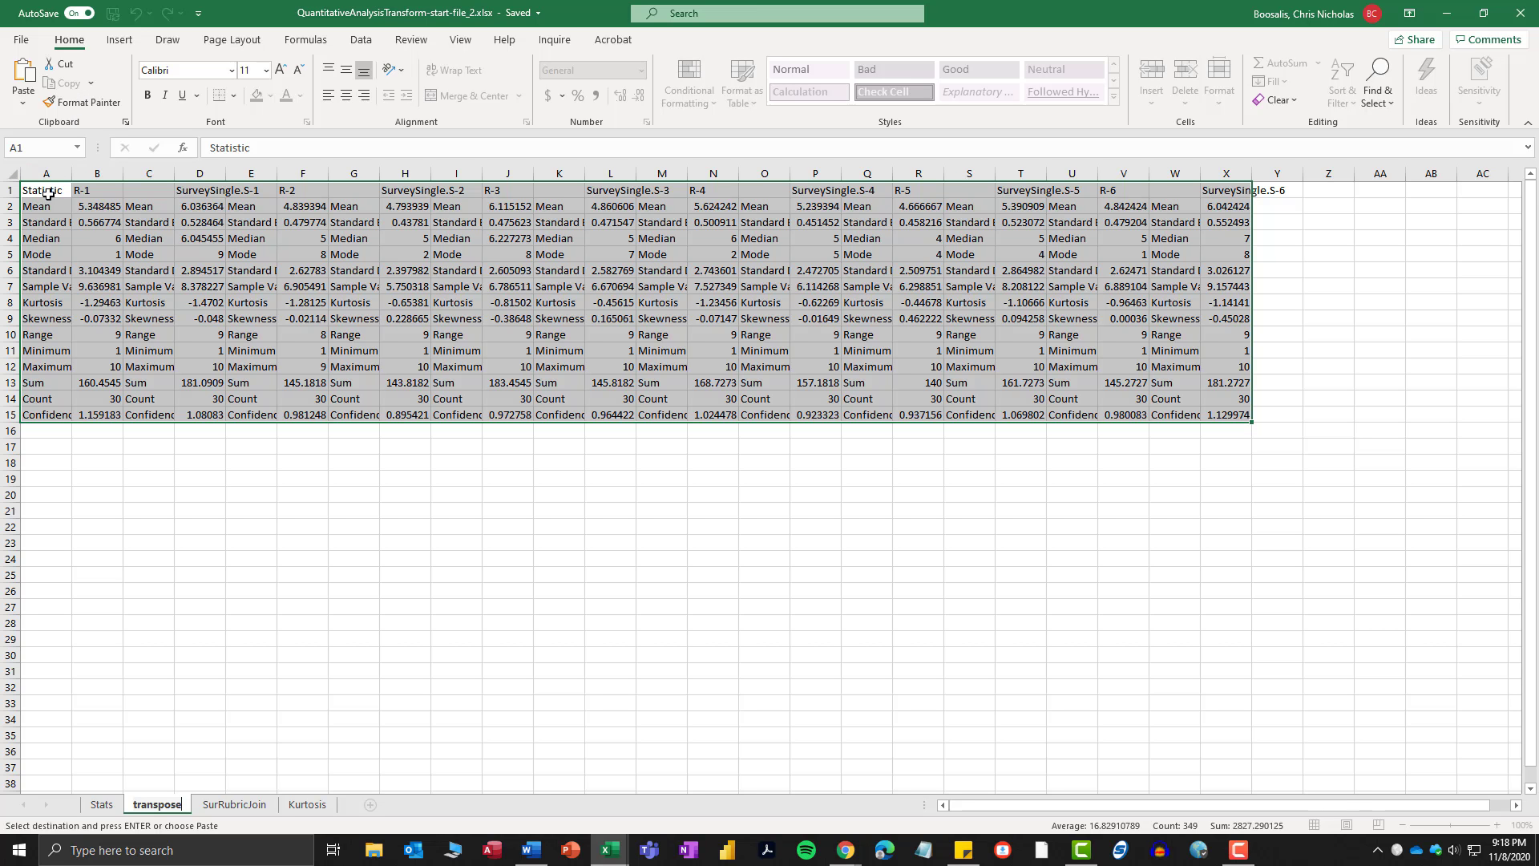
# Paste a transposed copy of the statistics starting at cell A18.
pyautogui.click(50, 466)
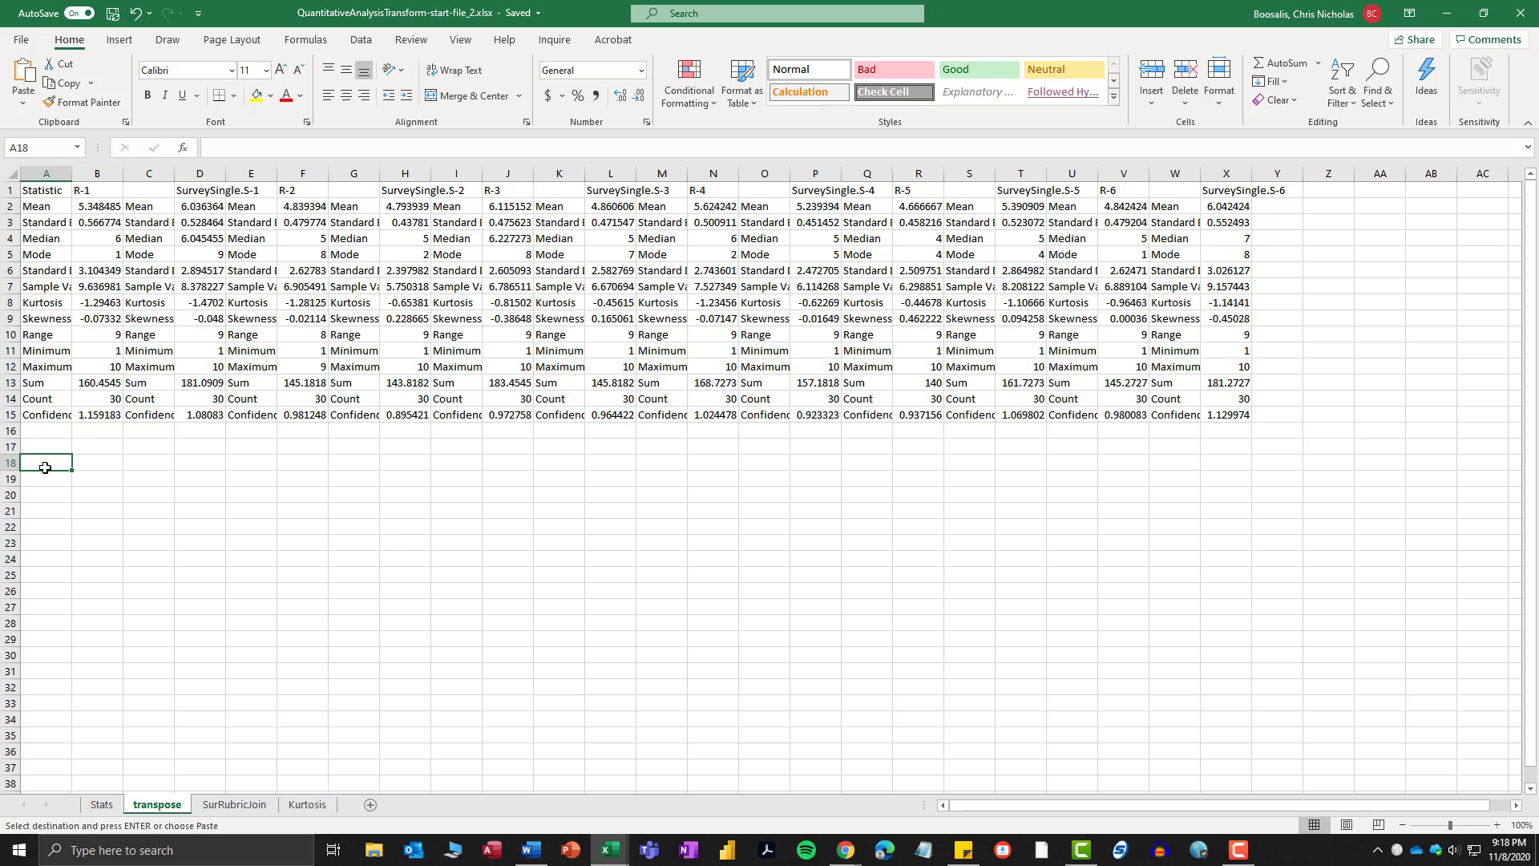
pyautogui.click(23, 102)
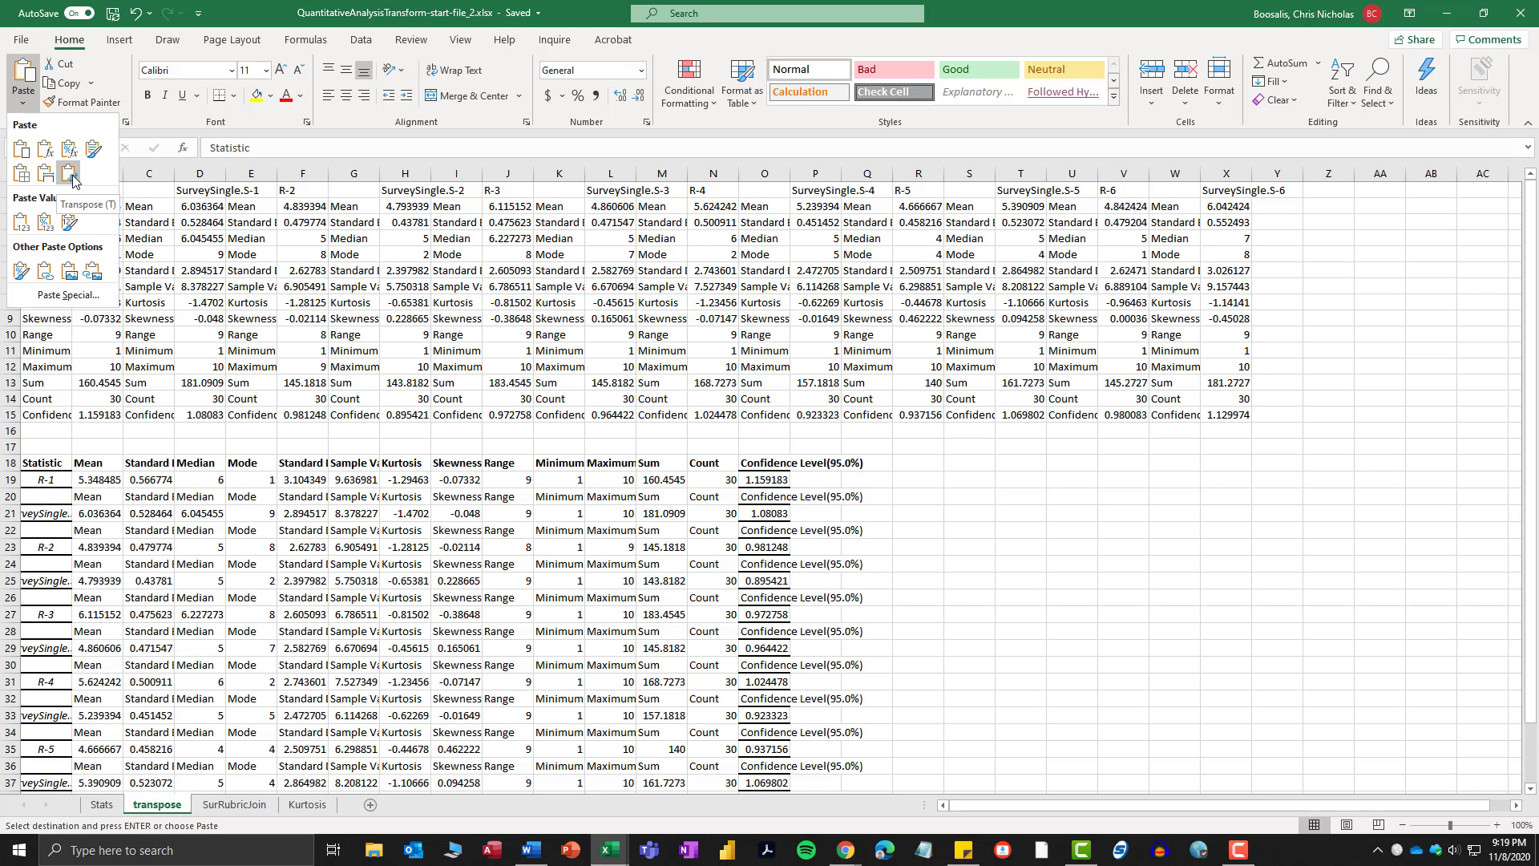
pyautogui.click(72, 177)
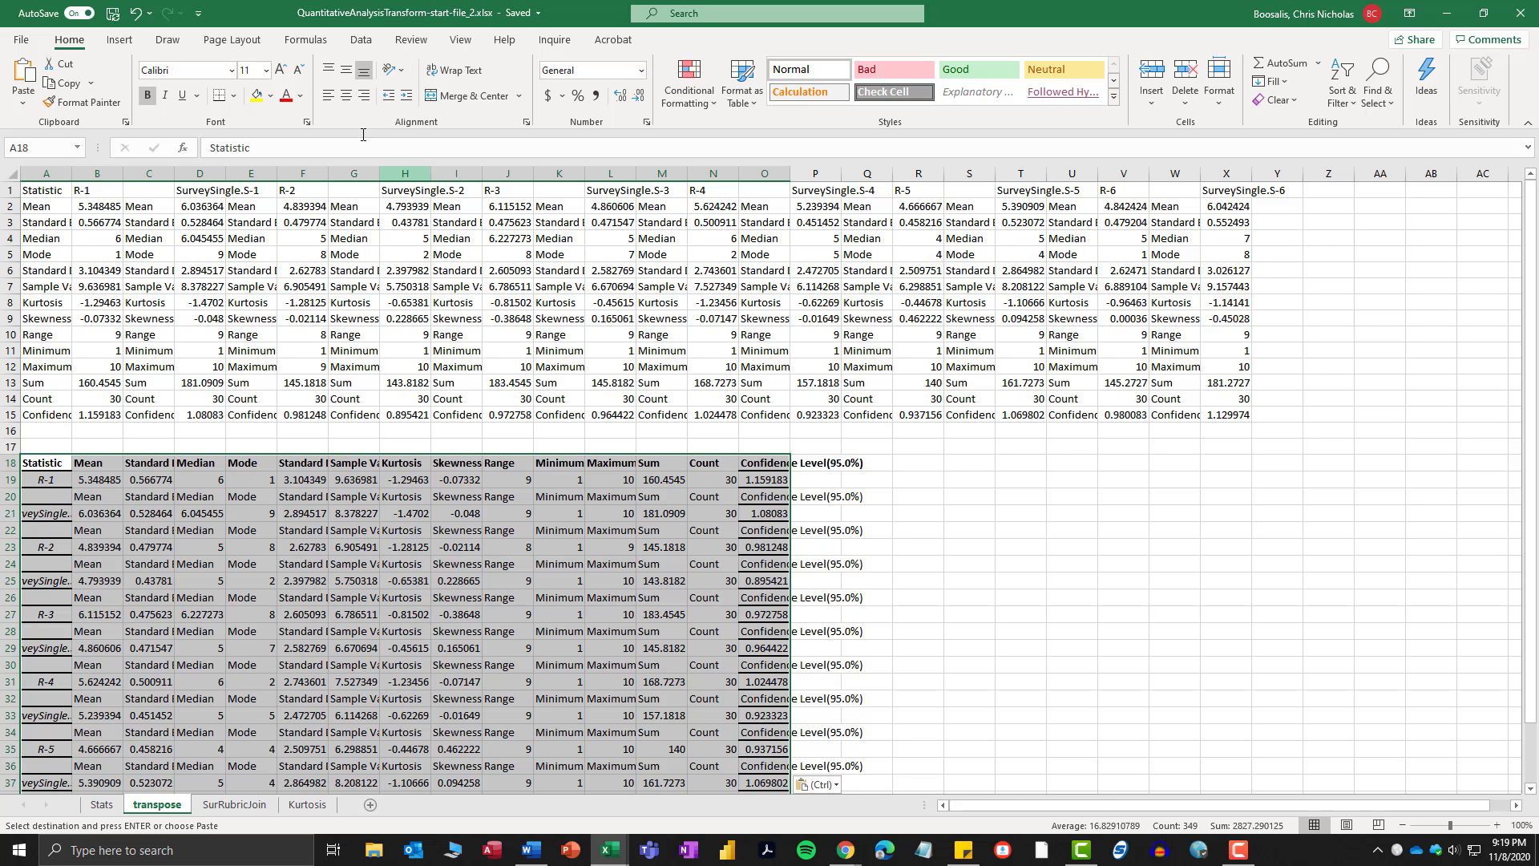
# Convert the transposed range A18:O41 into a table with headers.
pyautogui.click(120, 40)
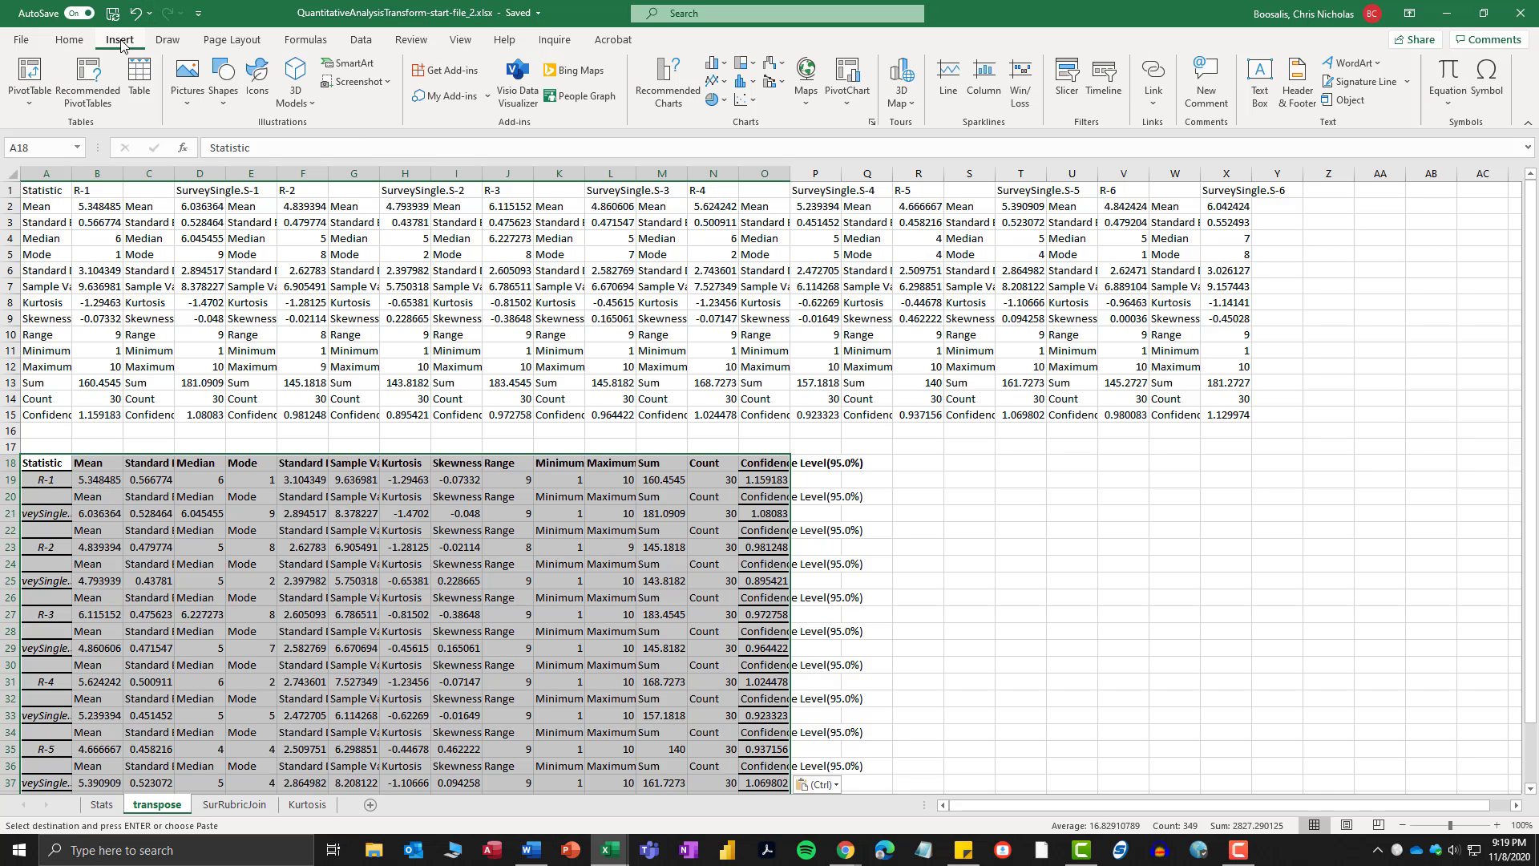
pyautogui.click(139, 79)
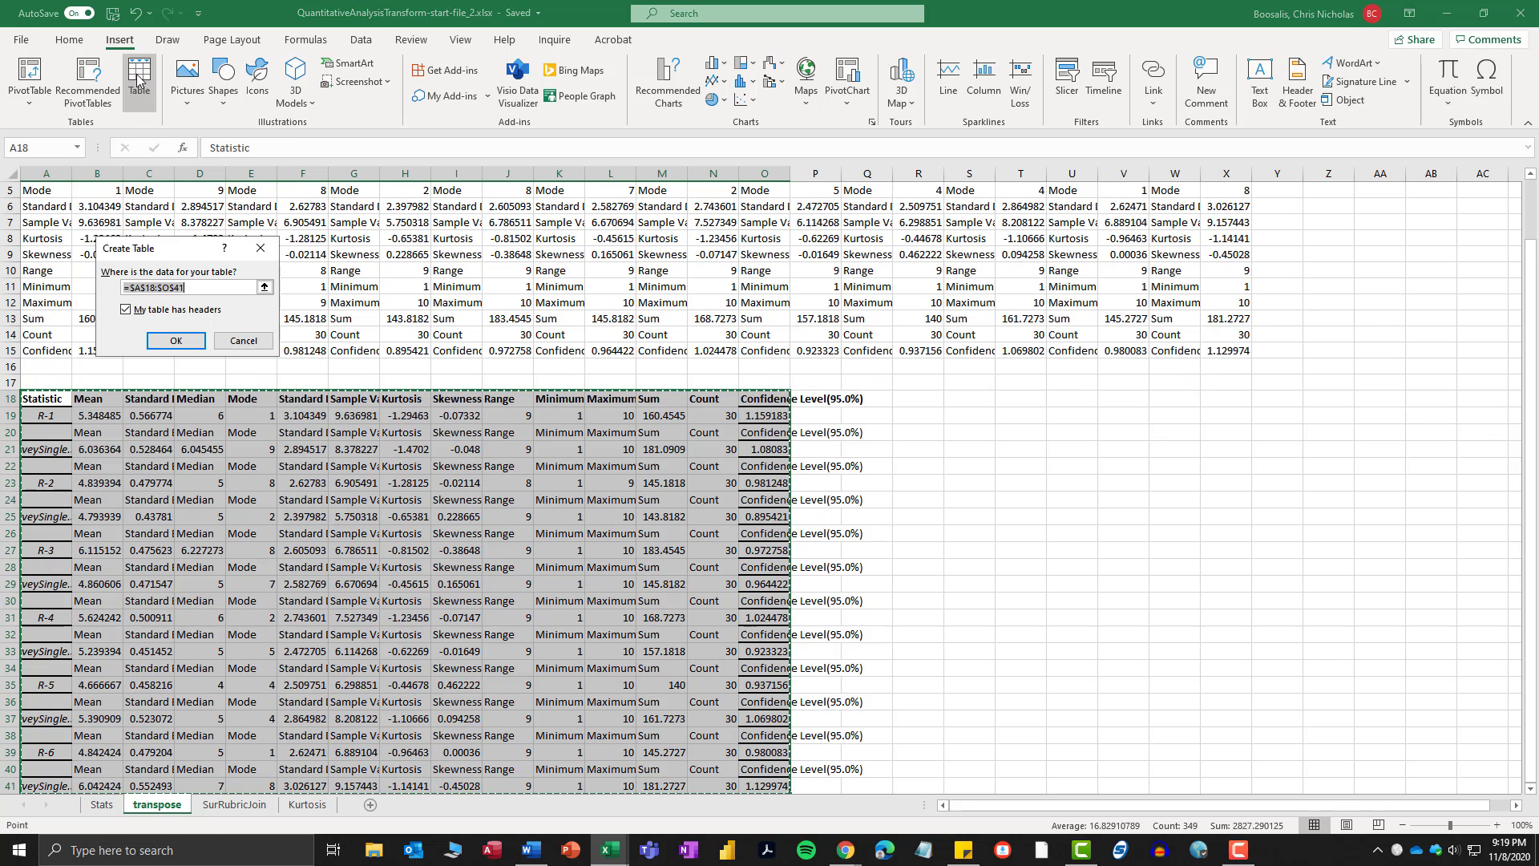
pyautogui.click(173, 341)
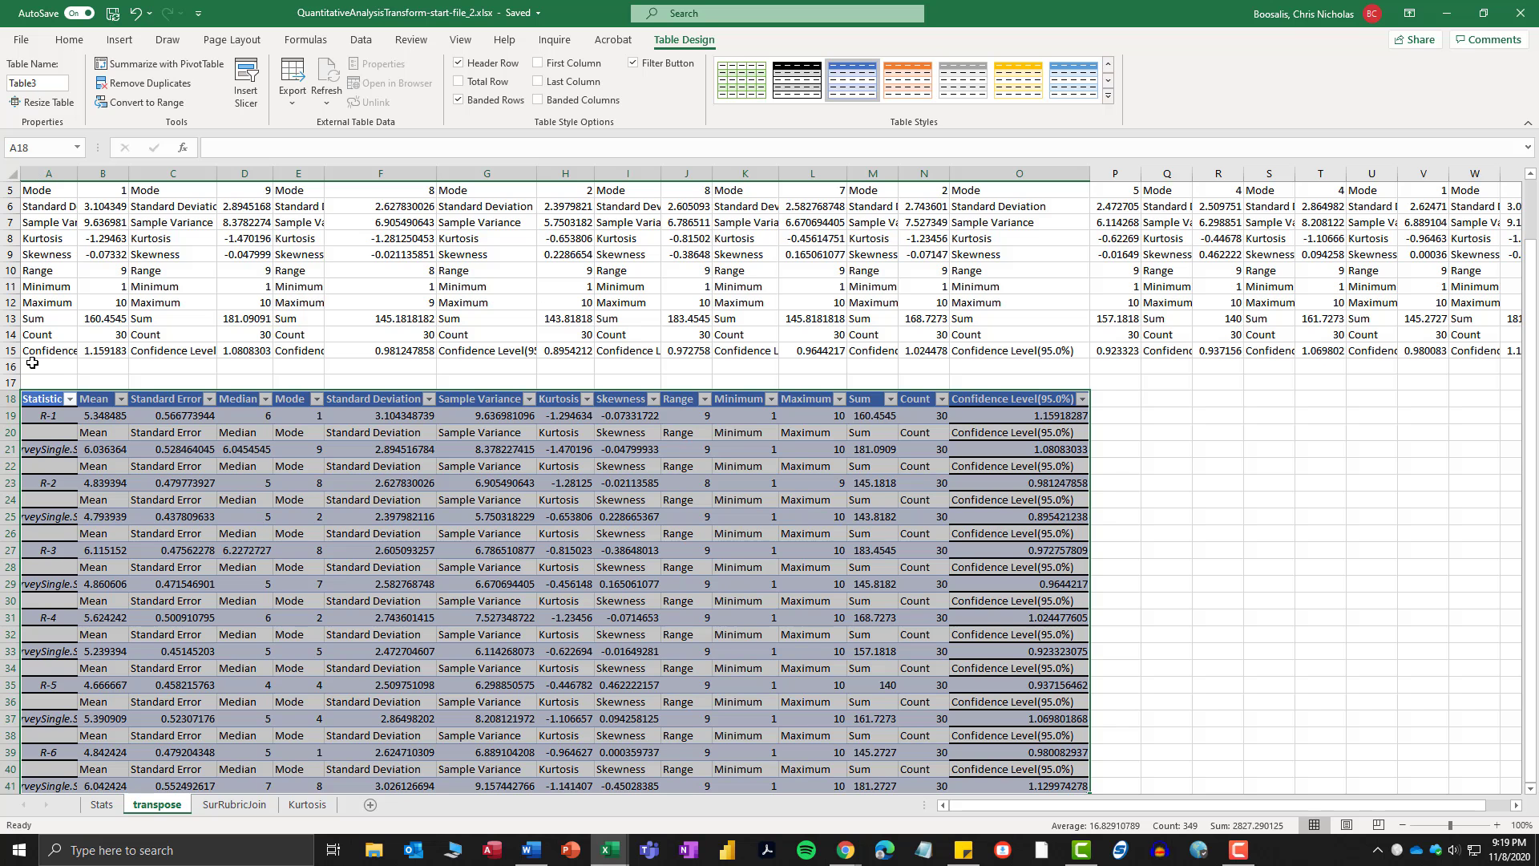
# Clear the contents of rows 1 to 17 above the table.
pyautogui.moveTo(10, 382); pyautogui.dragTo(53, 170)
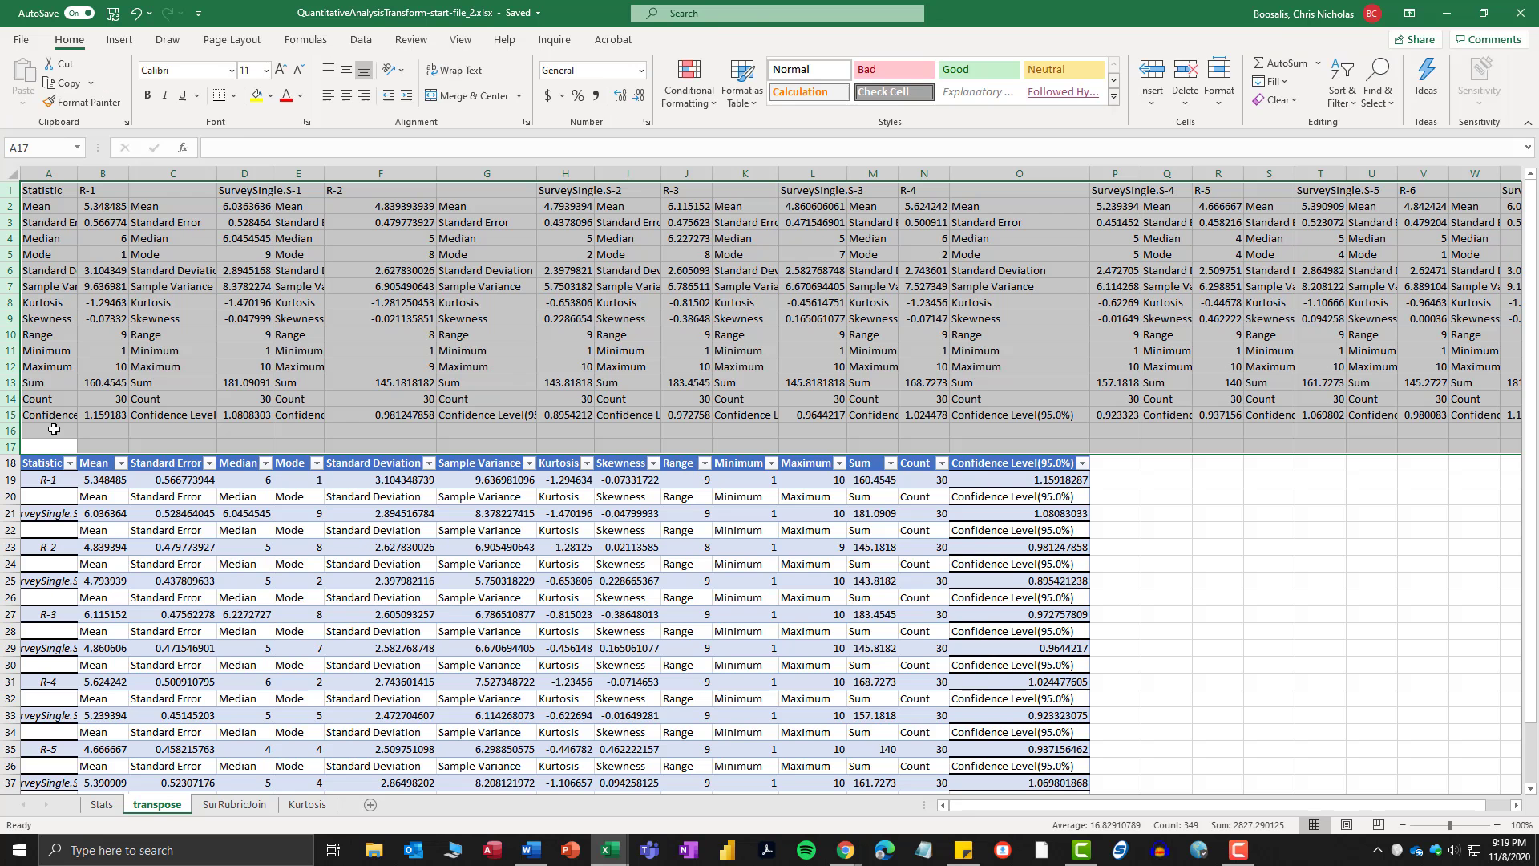
pyautogui.rightClick(49, 192)
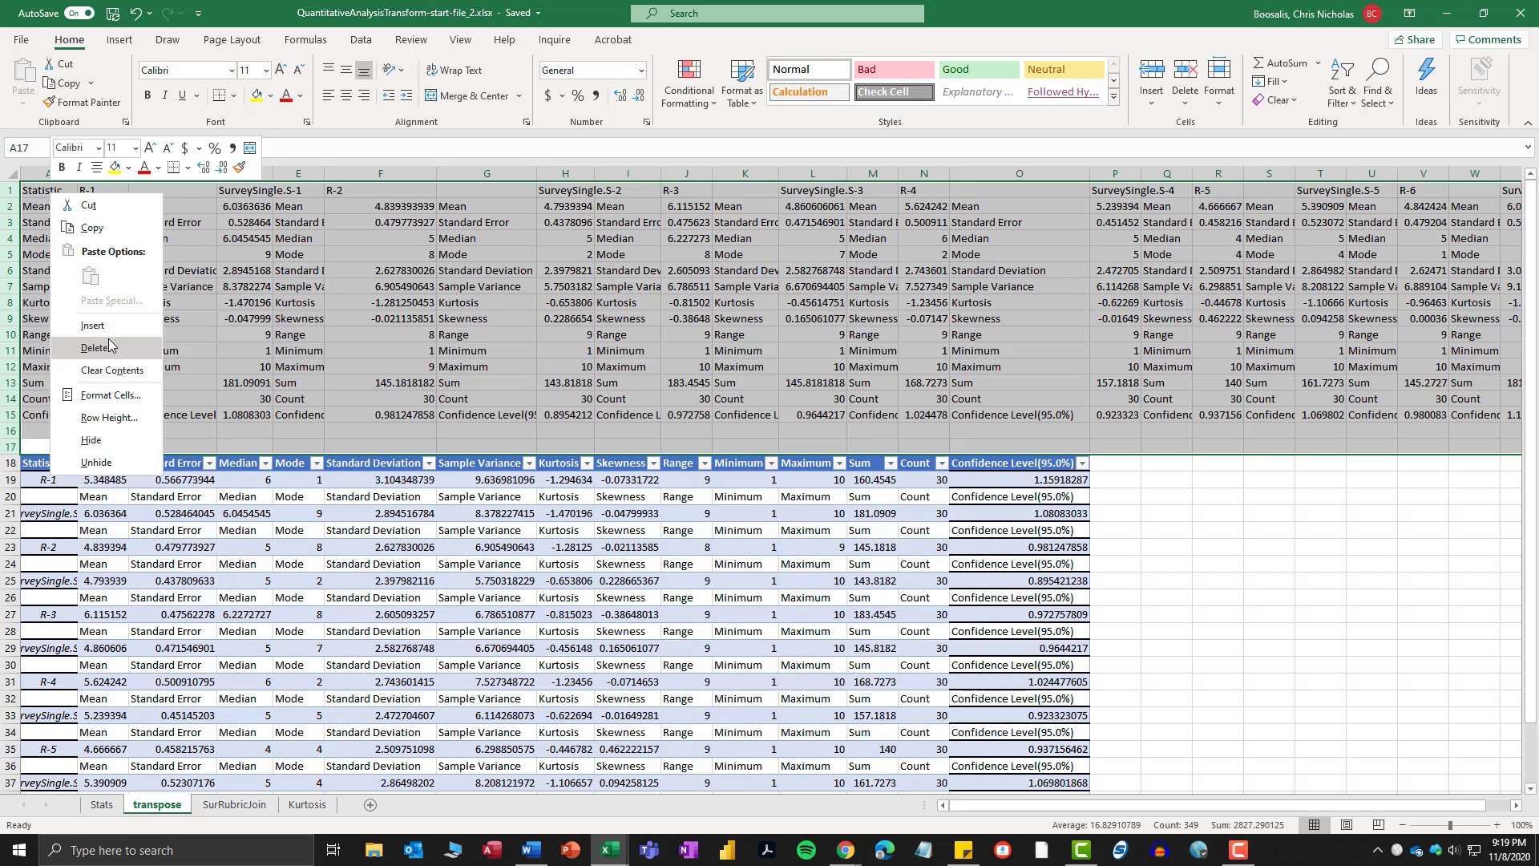
pyautogui.click(60, 63)
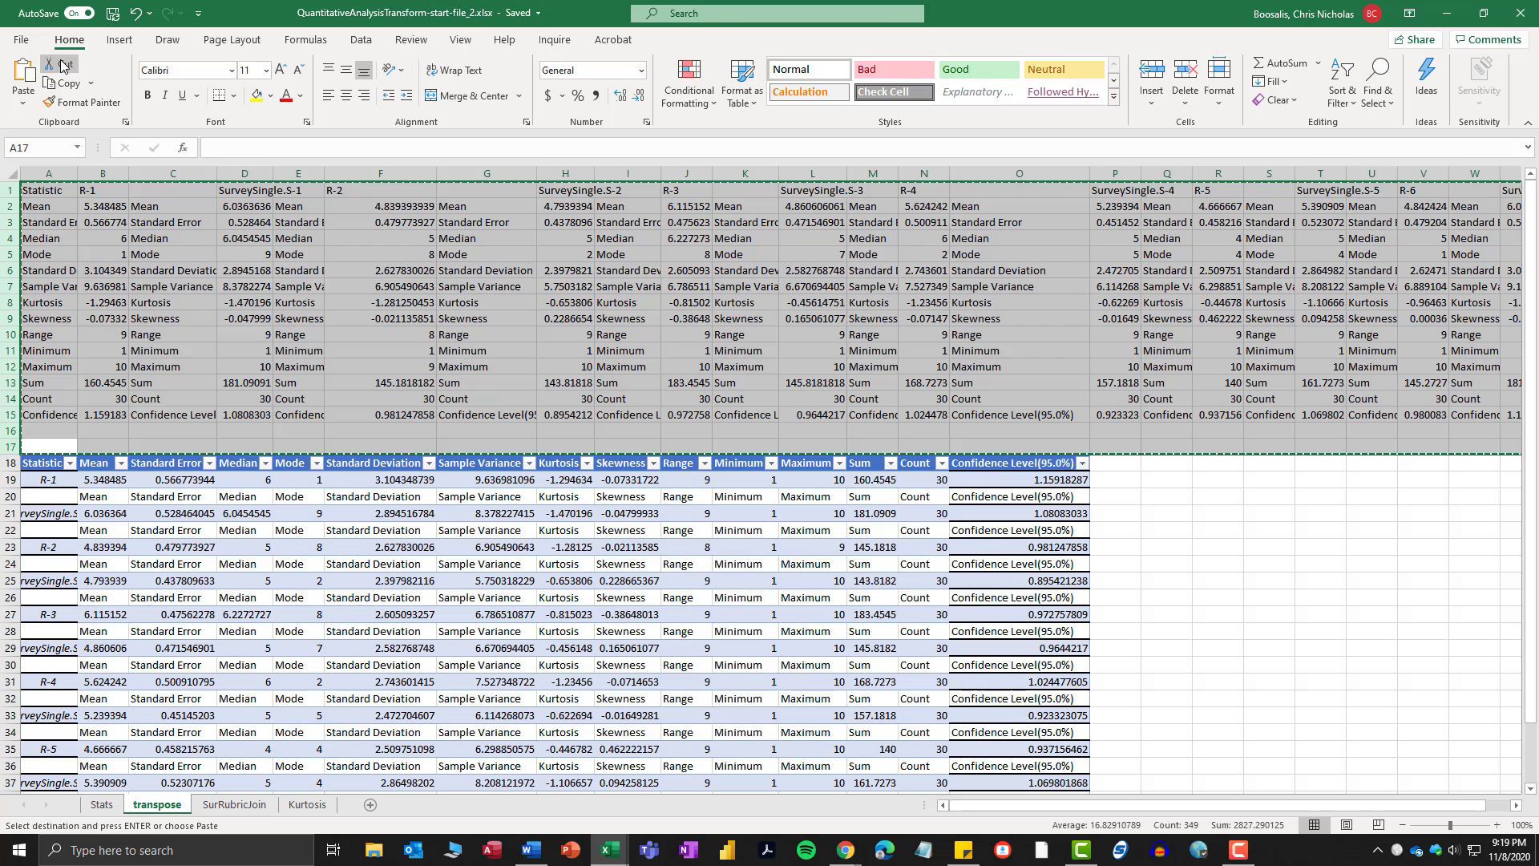
pyautogui.press('Escape')
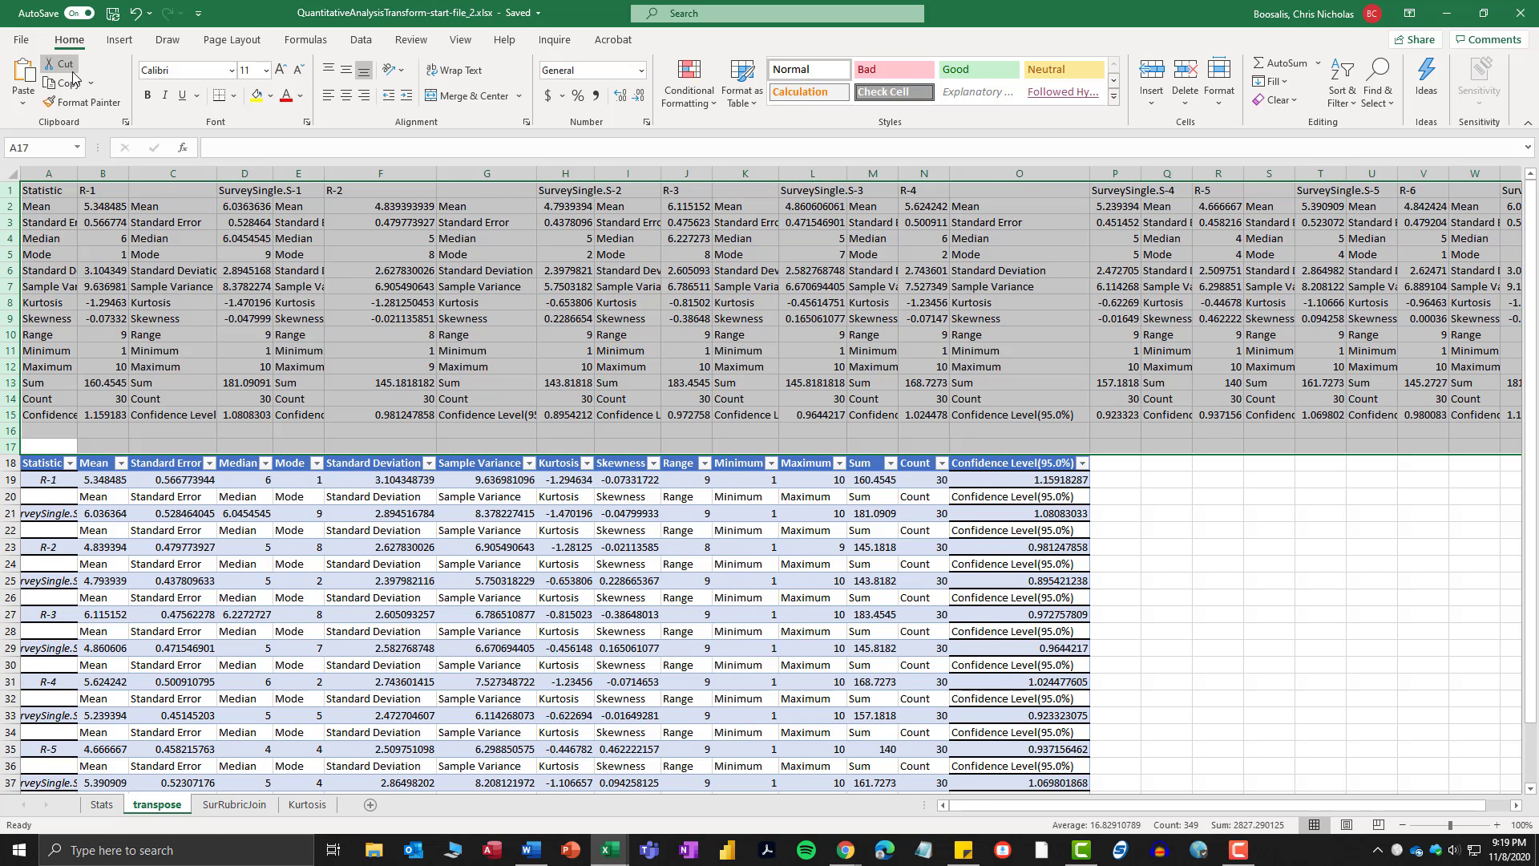
pyautogui.press('Delete')
pyautogui.click(146, 385)
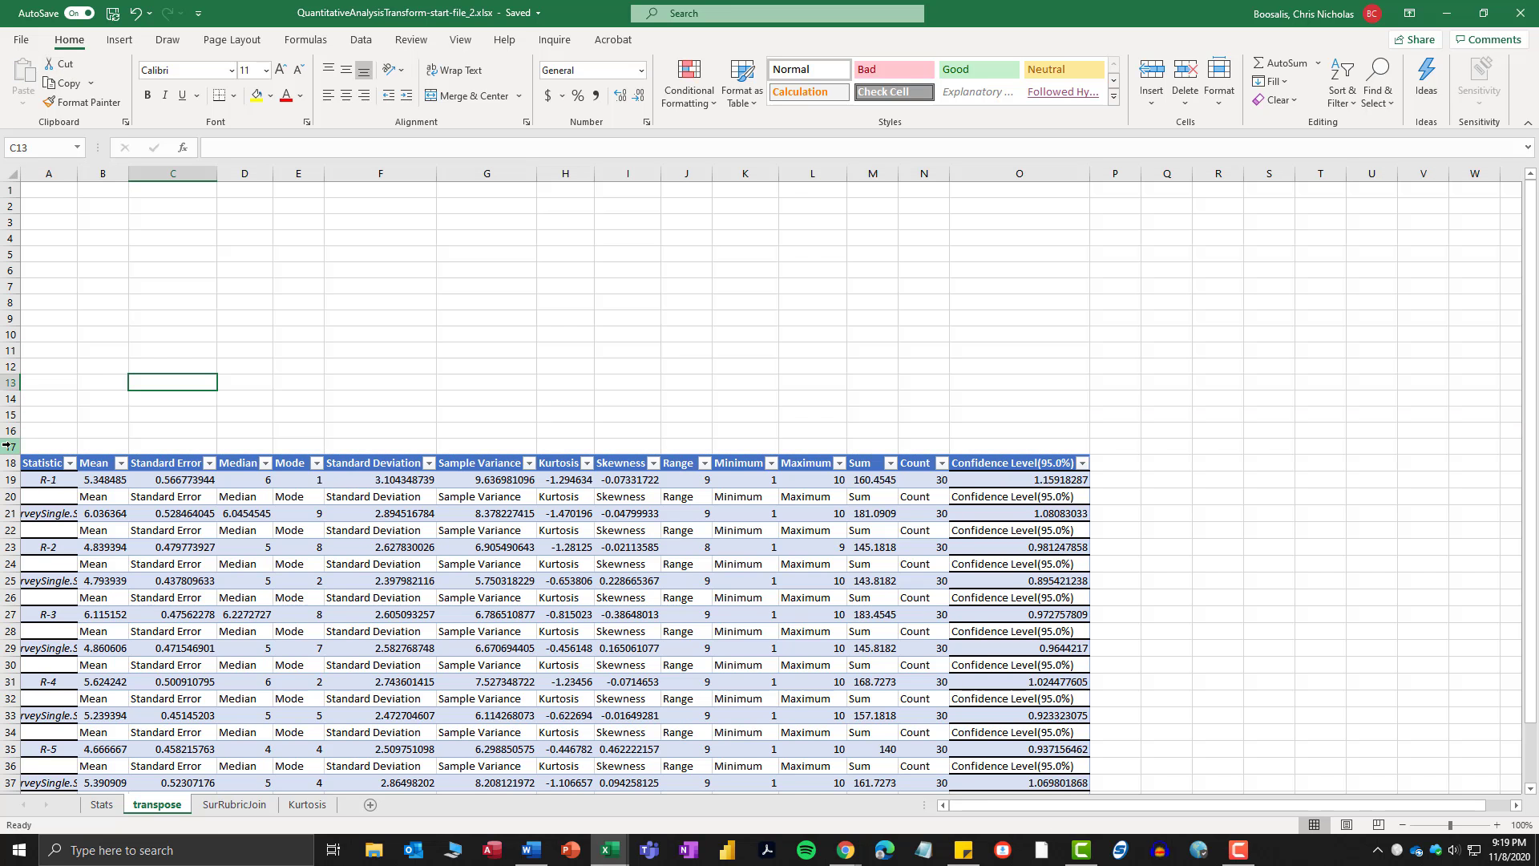
pyautogui.moveTo(14, 446)
pyautogui.mouseDown()
pyautogui.moveTo(14, 263)
pyautogui.moveTo(46, 207)
pyautogui.mouseUp()
pyautogui.rightClick(47, 207)
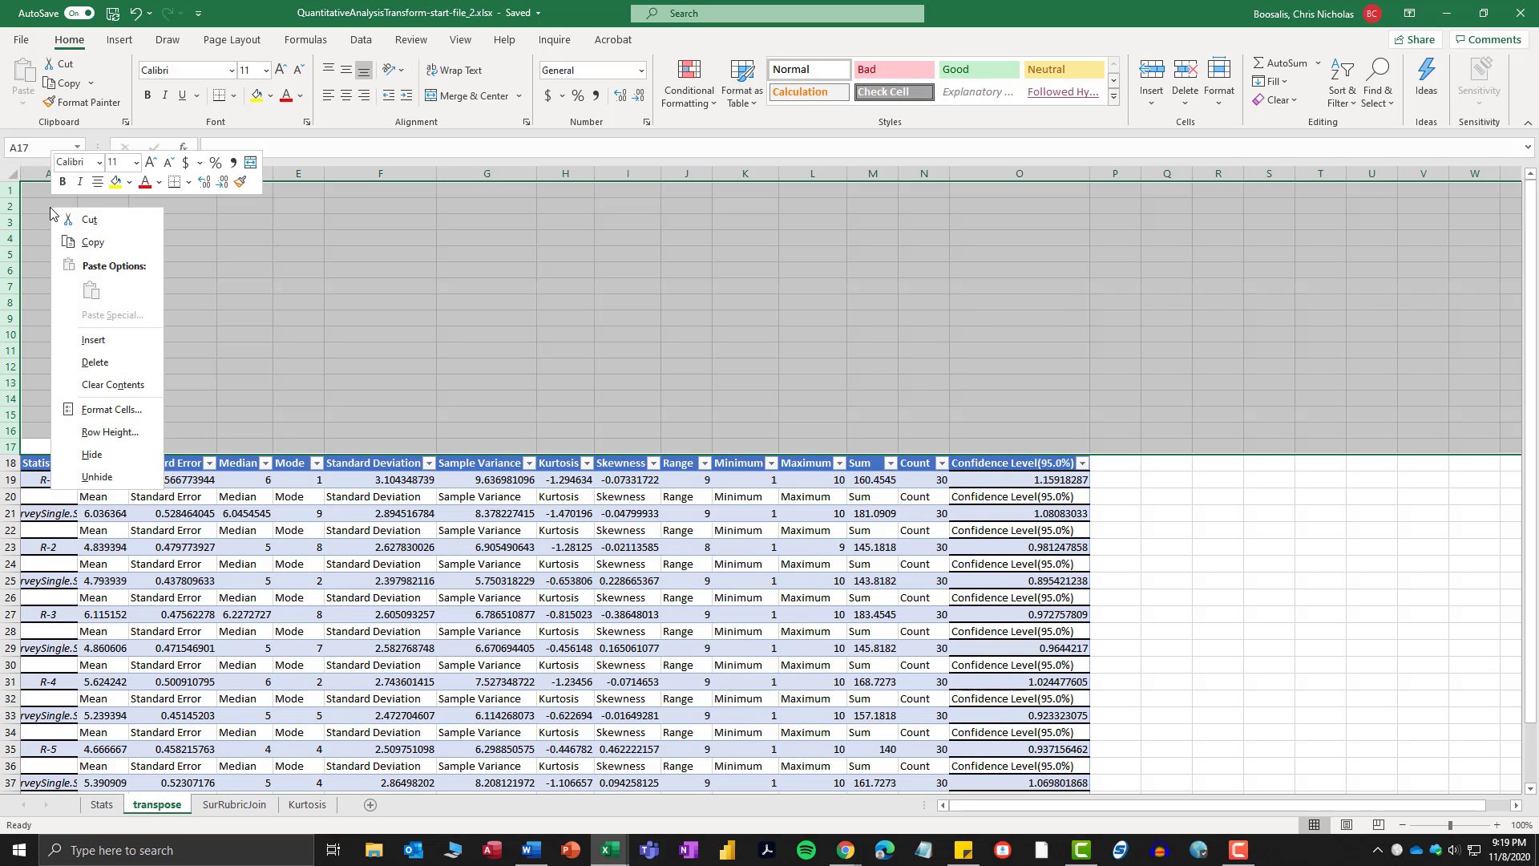
pyautogui.click(83, 220)
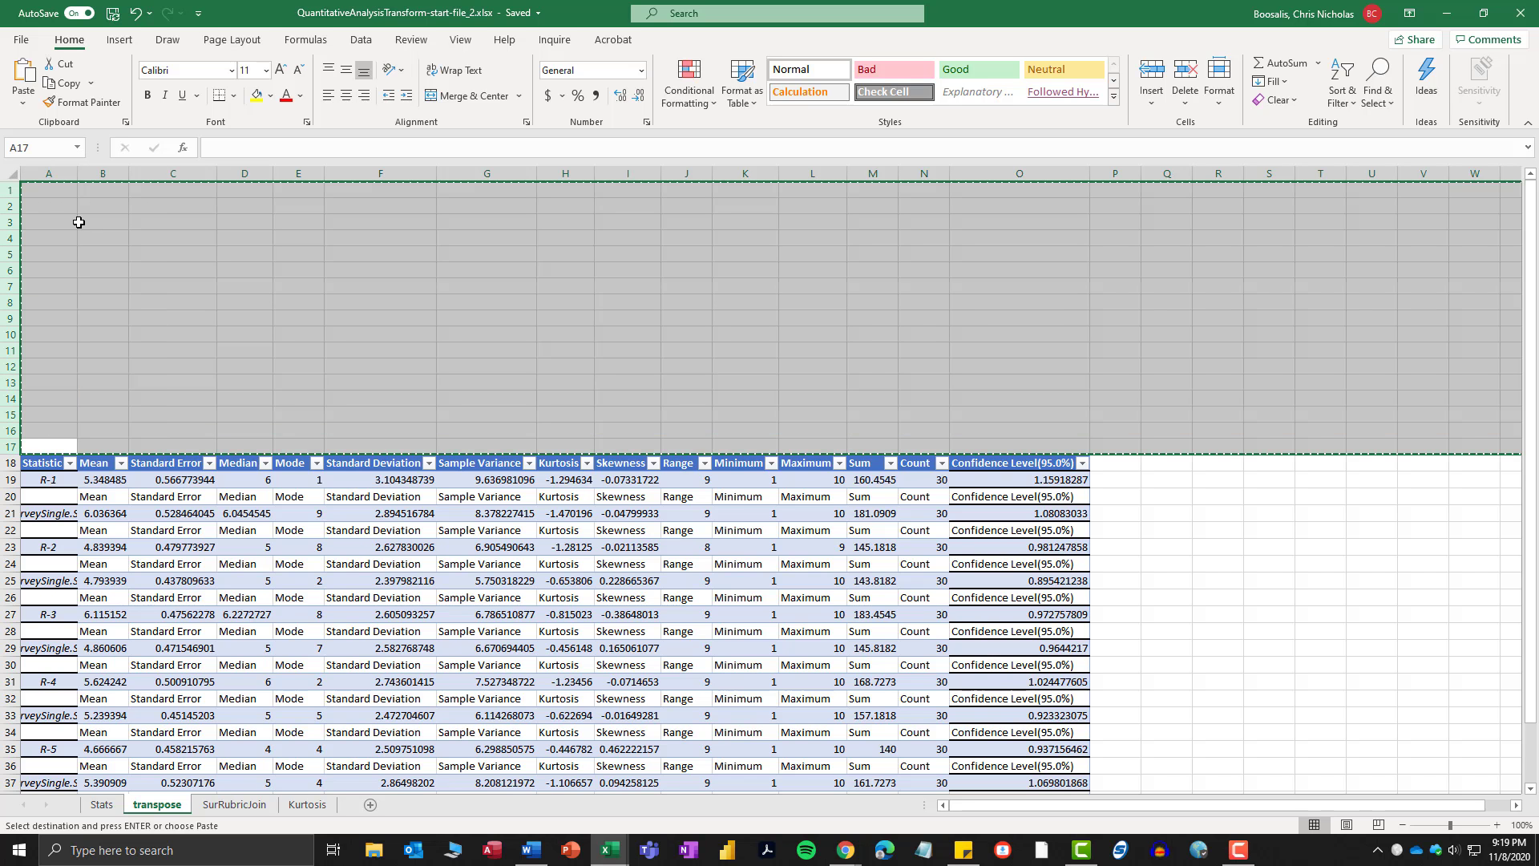
pyautogui.click(77, 224)
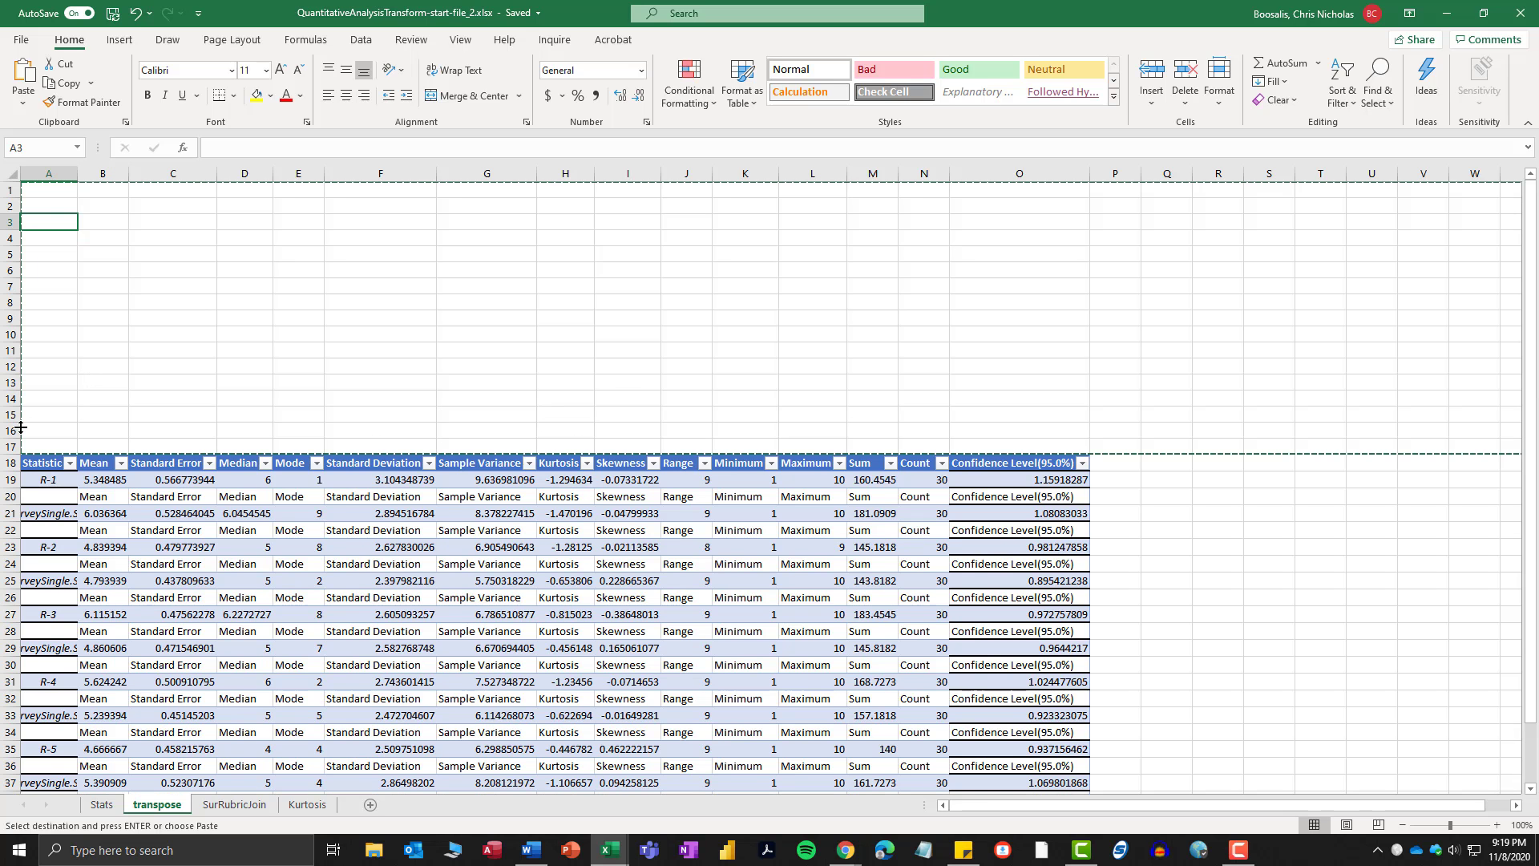
# Delete rows 1 to 17 above the table.
pyautogui.moveTo(11, 446); pyautogui.dragTo(61, 204)
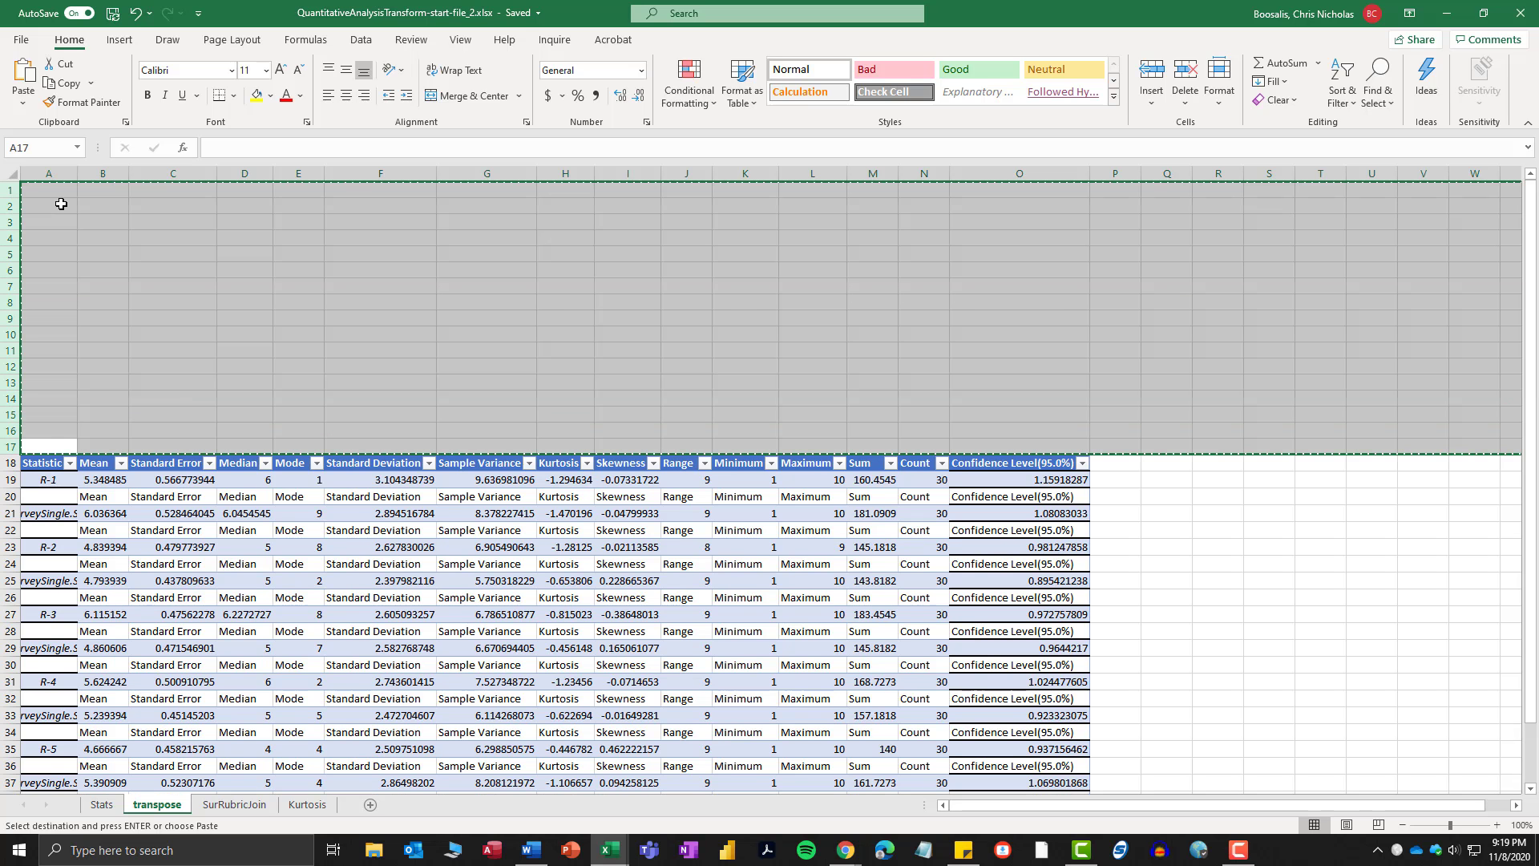
pyautogui.rightClick(61, 203)
pyautogui.click(110, 366)
pyautogui.click(182, 510)
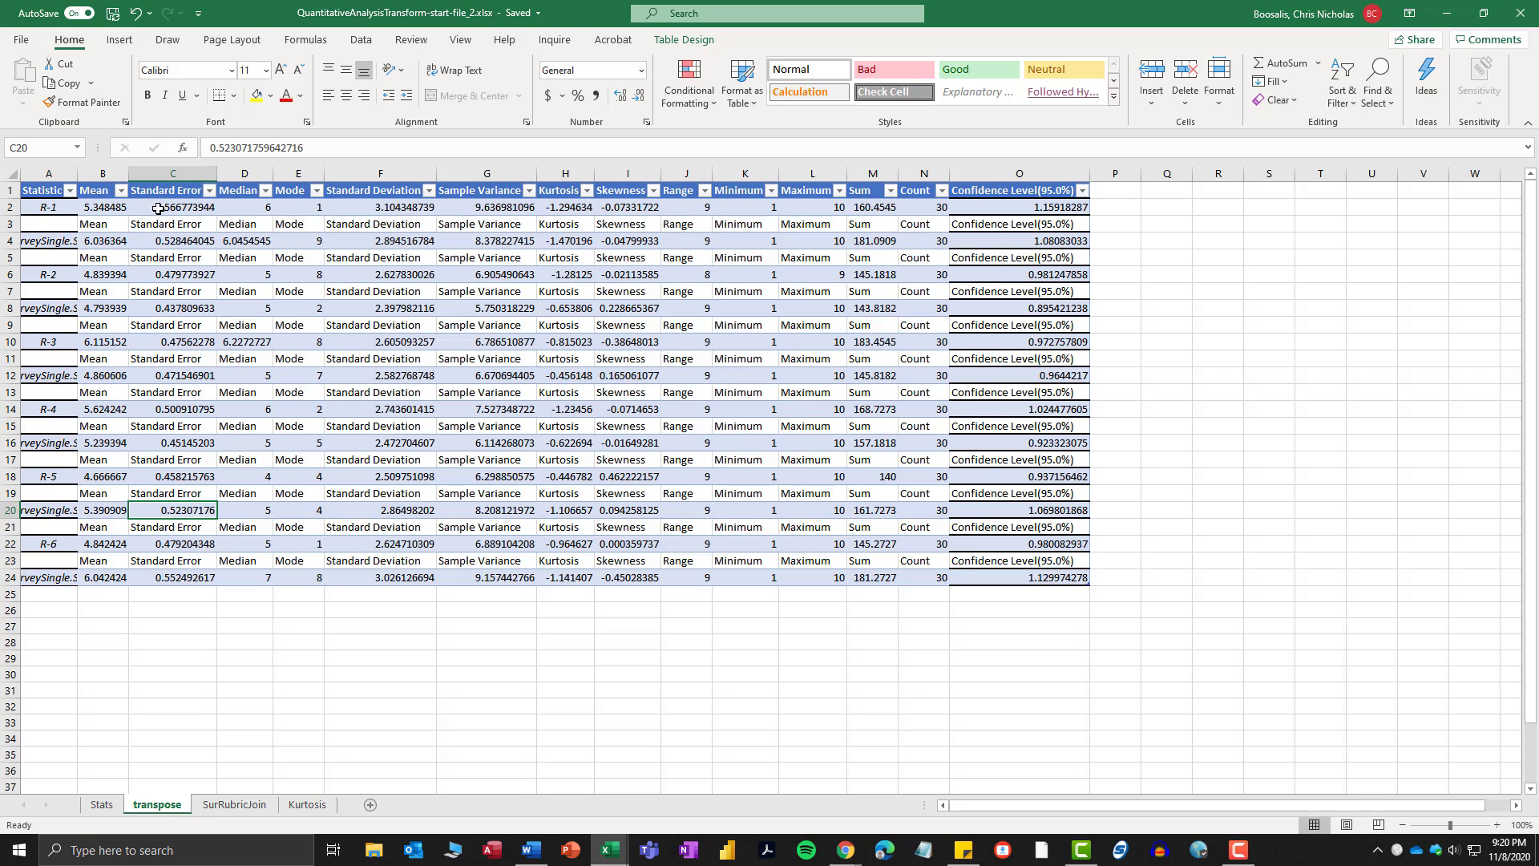
# Filter the table's Mean column to show only the rows containing the text "Mean".
pyautogui.click(121, 190)
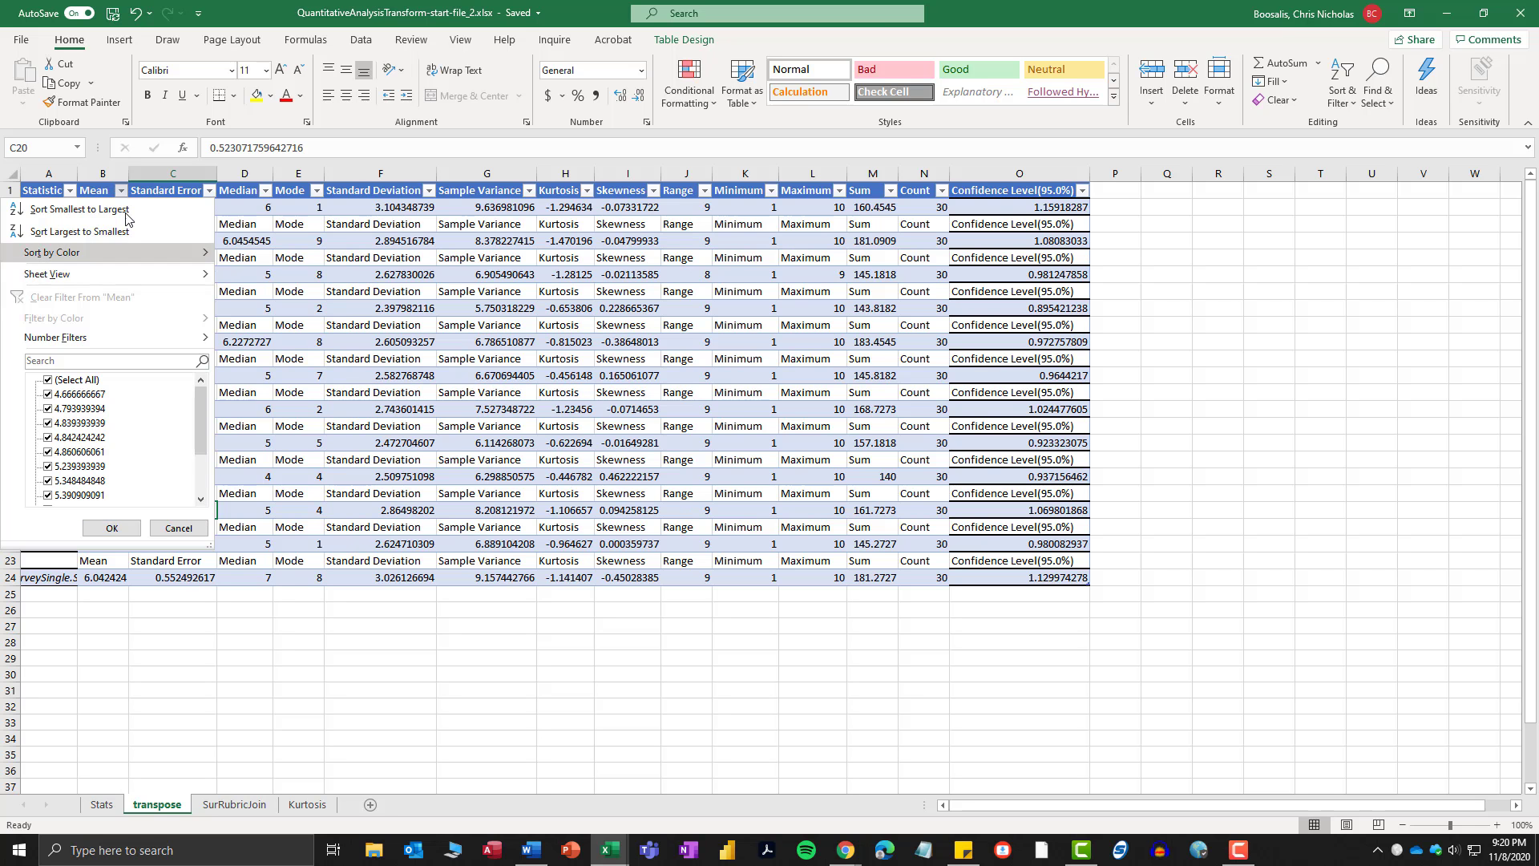
pyautogui.click(112, 527)
pyautogui.click(121, 191)
pyautogui.scroll(-2, 53, 481)
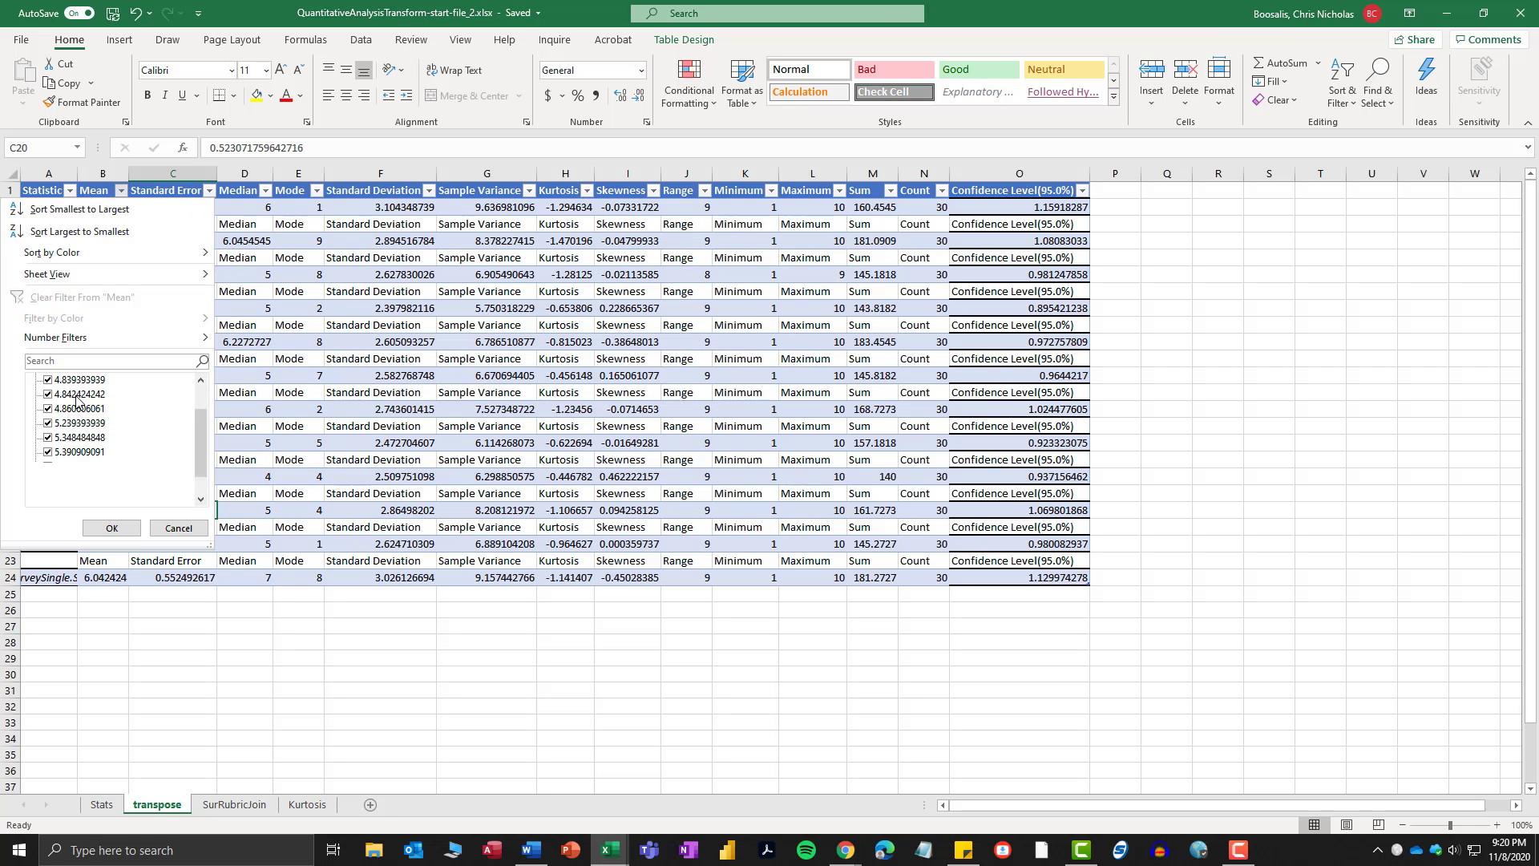
pyautogui.scroll(2, 64, 429)
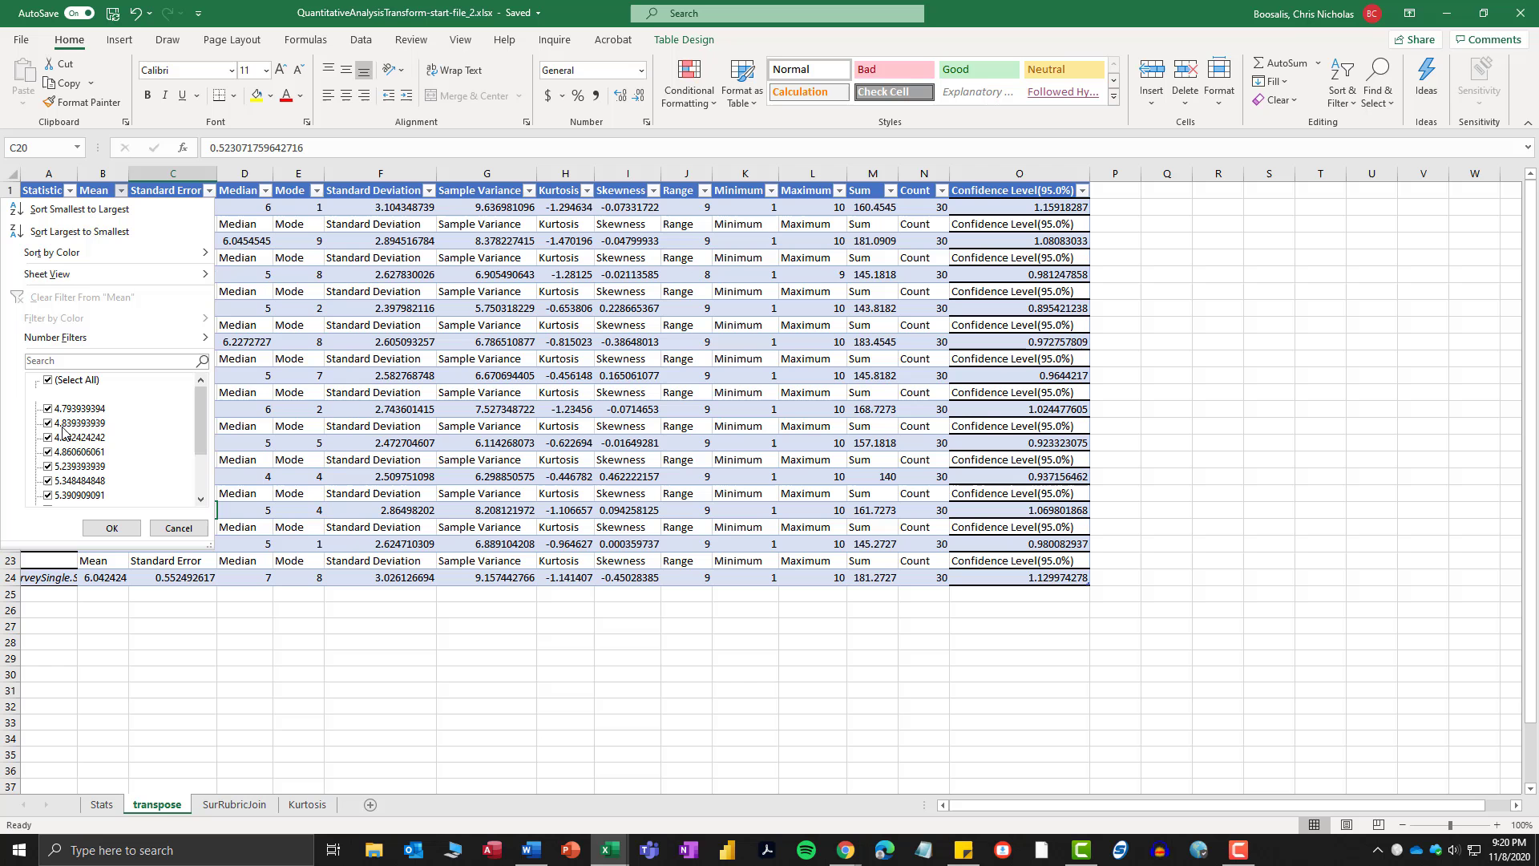
pyautogui.click(49, 380)
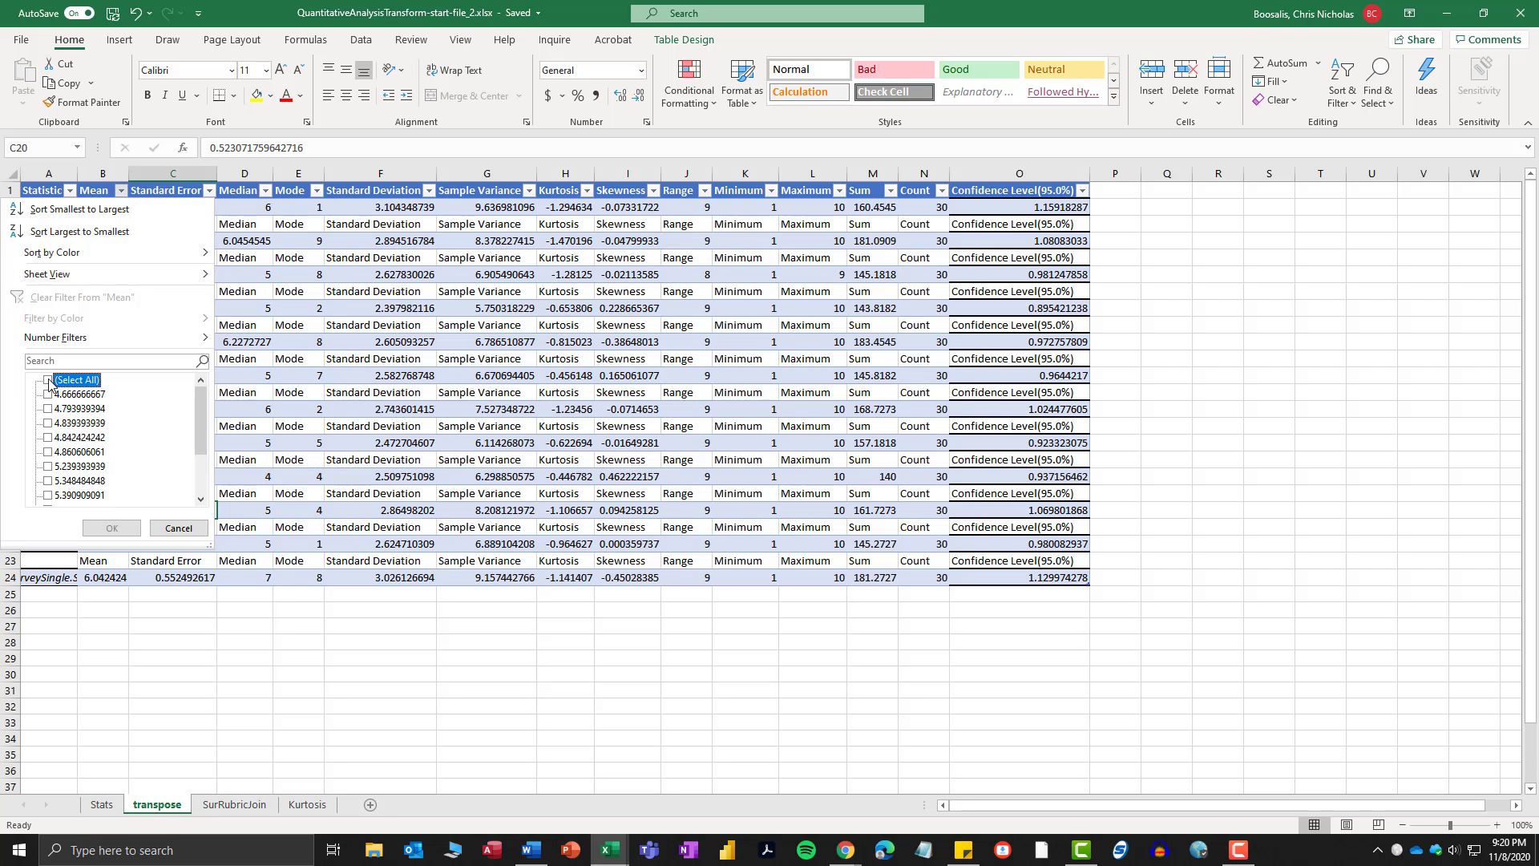
pyautogui.click(49, 381)
pyautogui.scroll(-2, 53, 384)
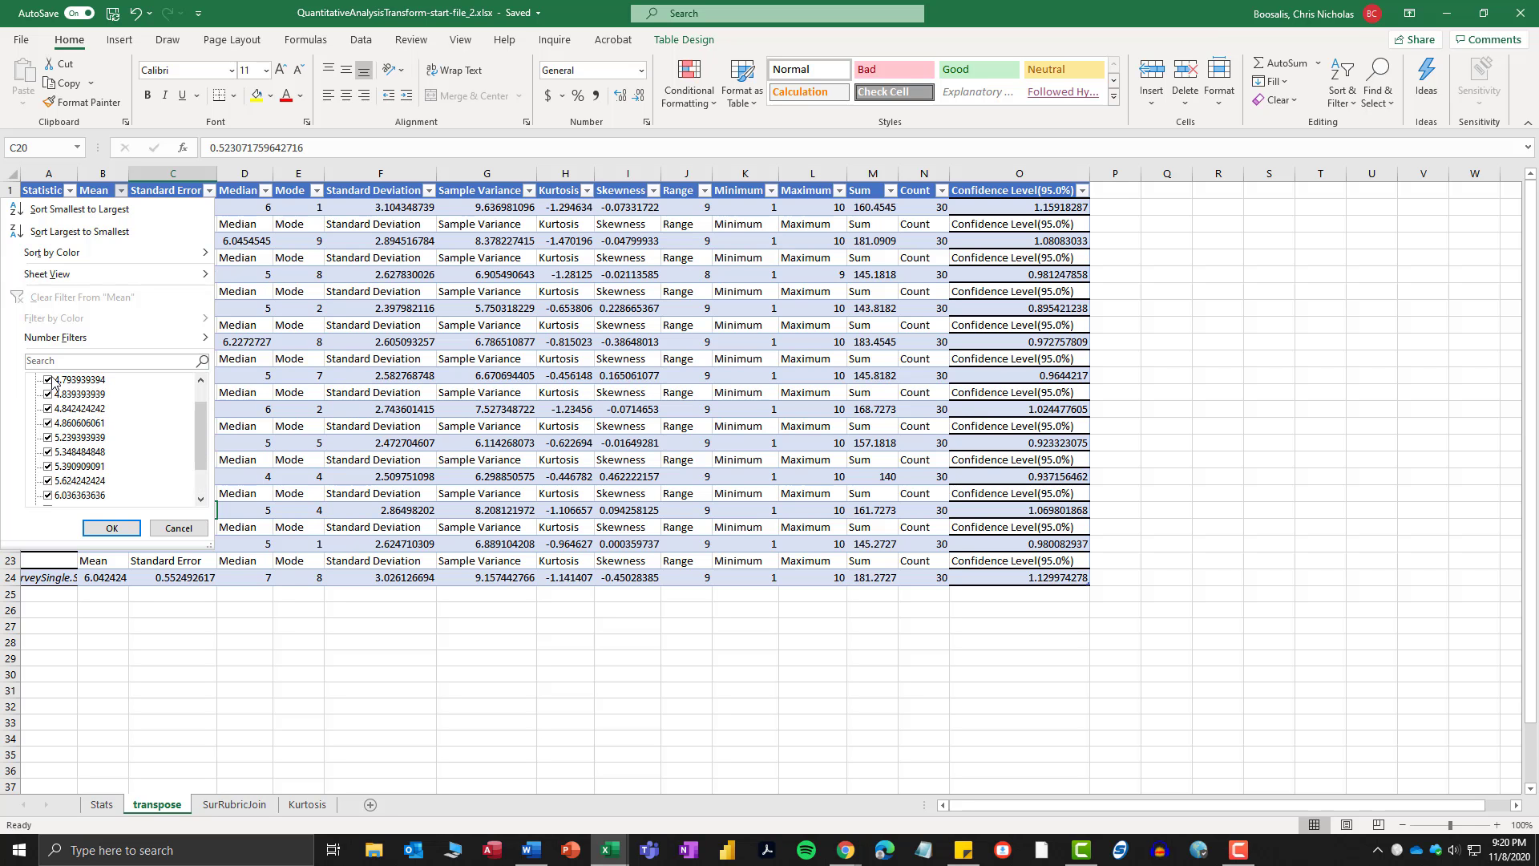
pyautogui.scroll(2, 52, 383)
pyautogui.click(48, 380)
pyautogui.scroll(-3, 49, 393)
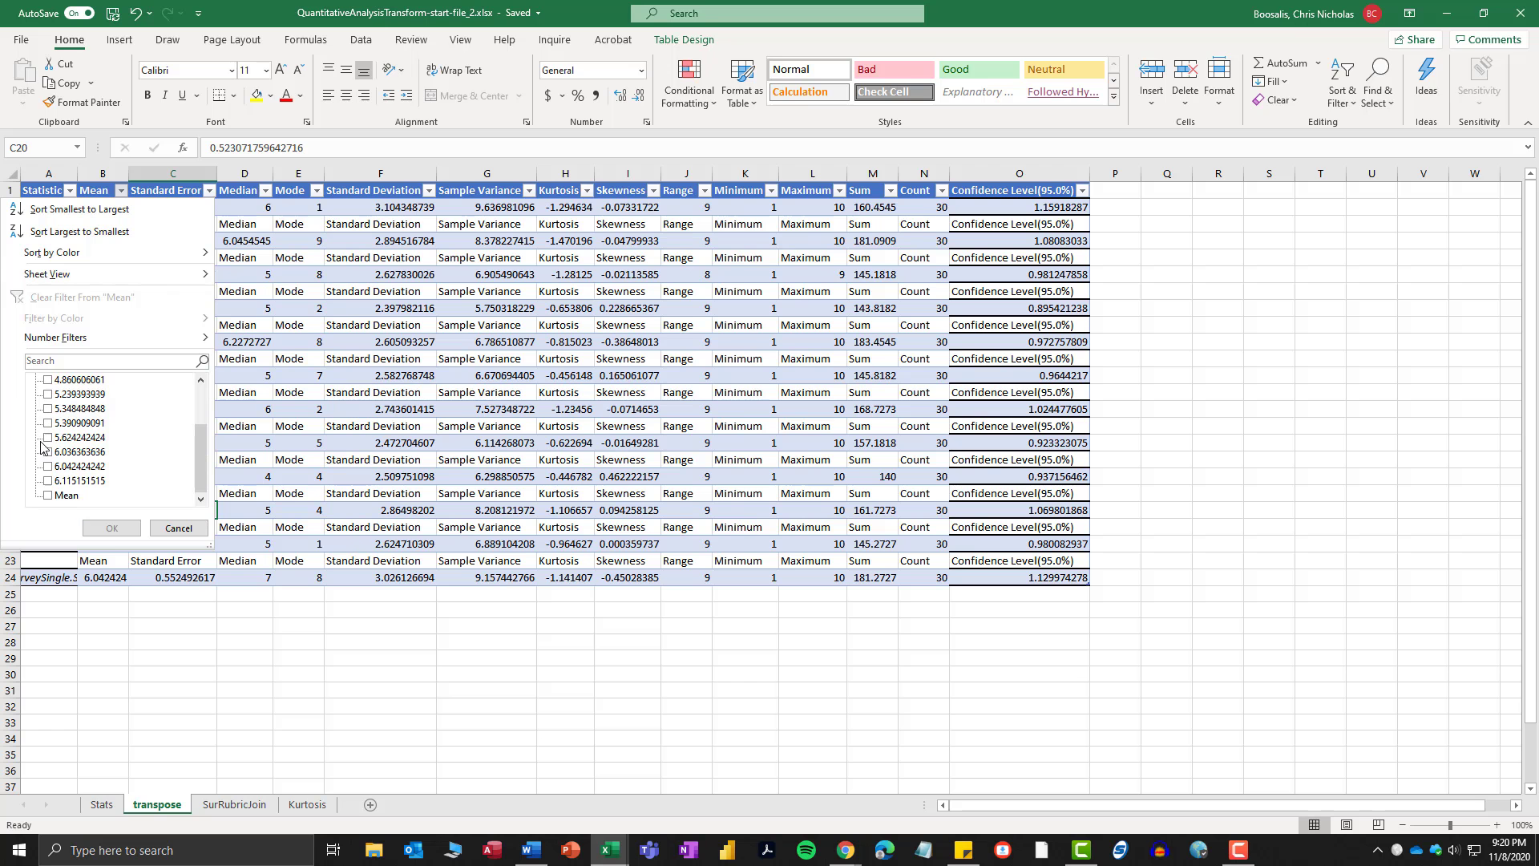
pyautogui.click(48, 496)
pyautogui.click(111, 528)
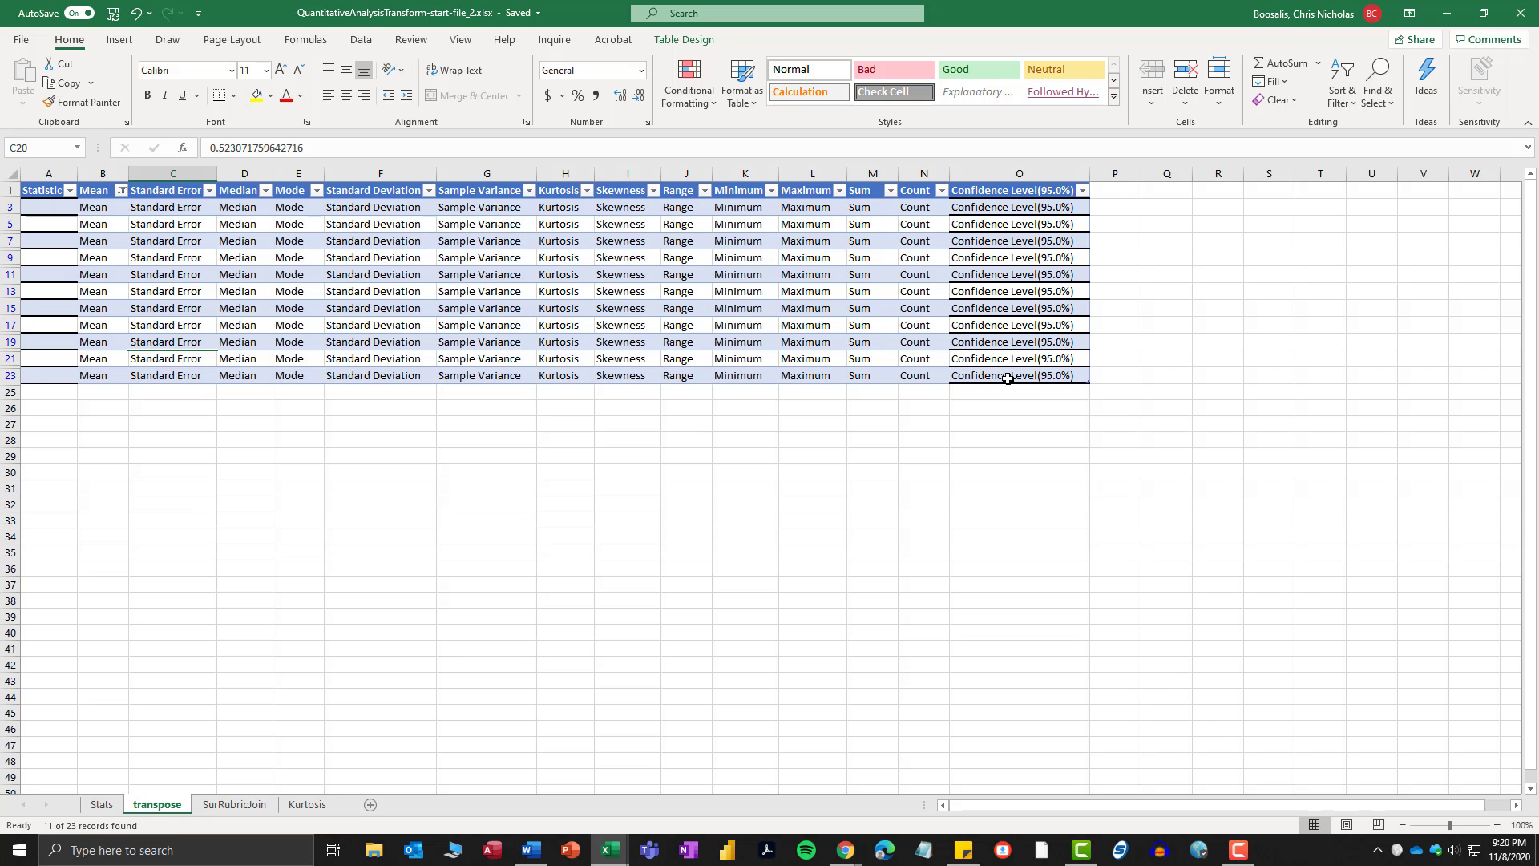
# Delete all the filtered rows that repeat the statistic labels, keeping the table's header row.
pyautogui.moveTo(1007, 378); pyautogui.dragTo(10, 361)
pyautogui.click(32, 210)
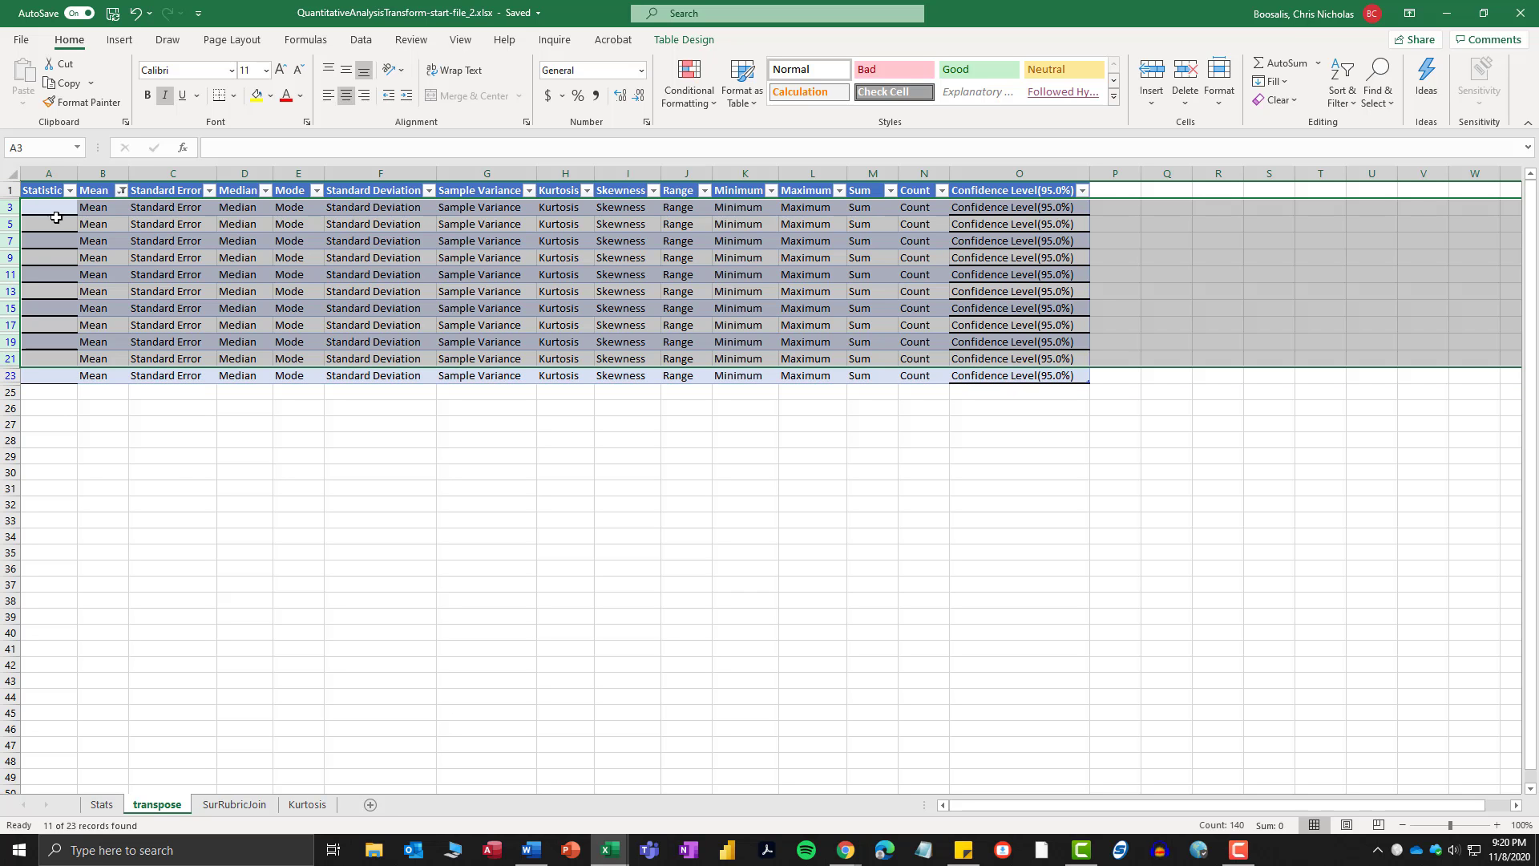
pyautogui.rightClick(54, 209)
pyautogui.click(132, 360)
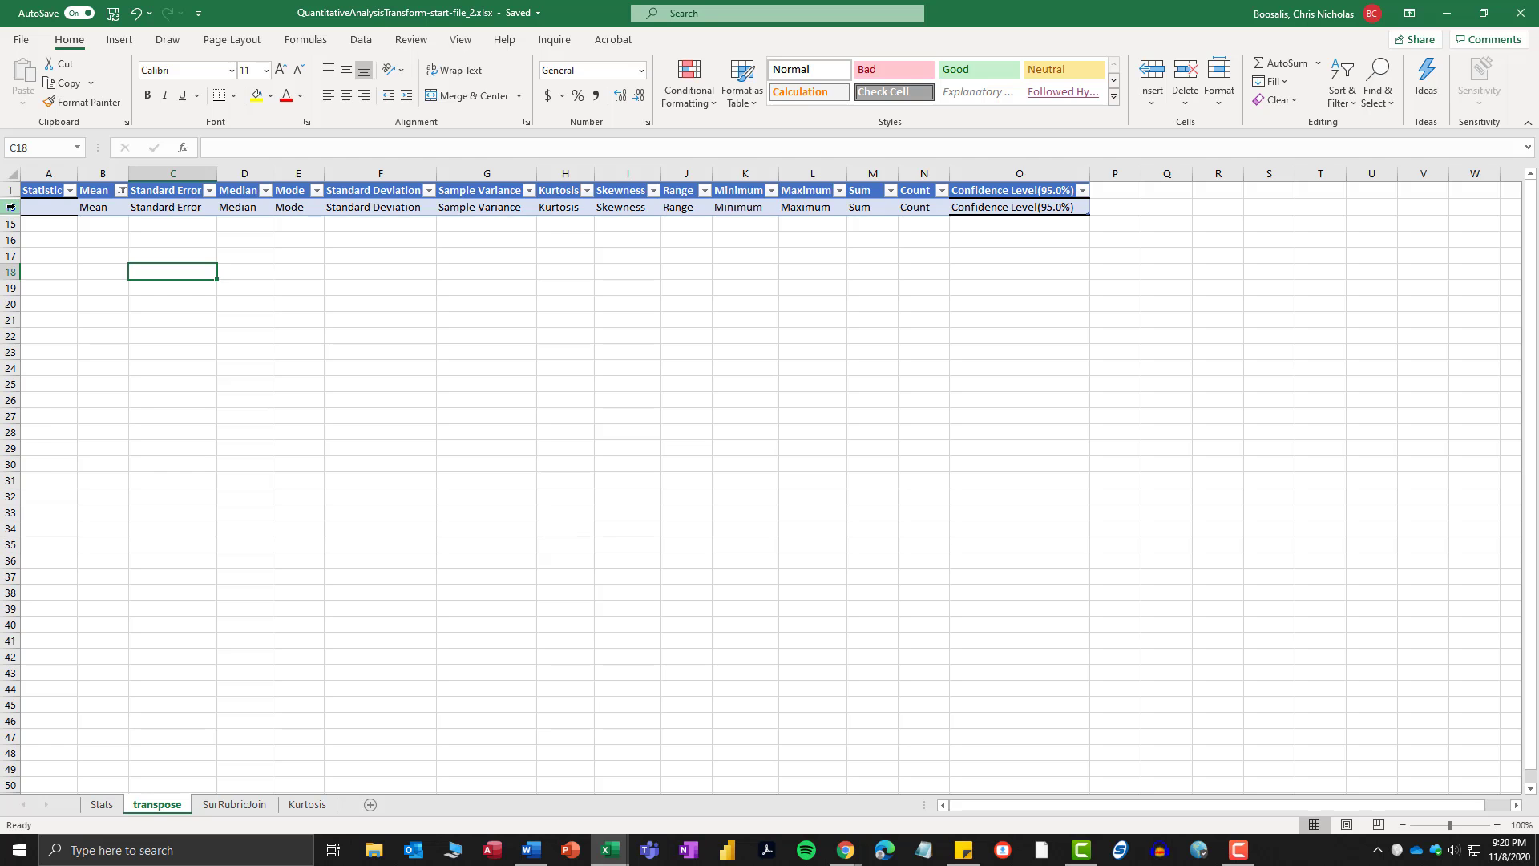
pyautogui.click(11, 206)
pyautogui.rightClick(11, 207)
pyautogui.click(64, 339)
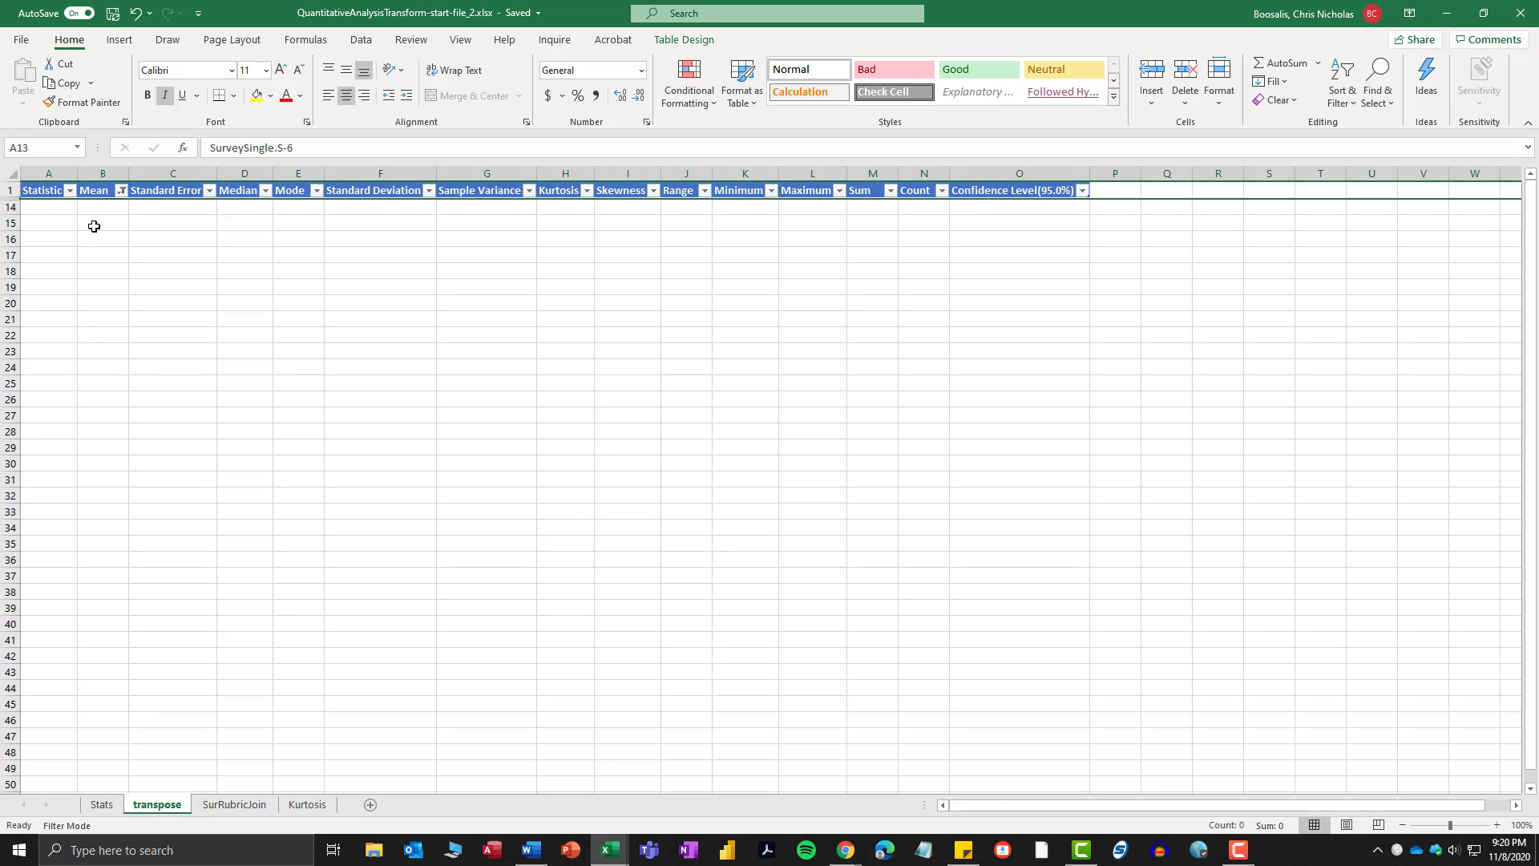
# Clear the filter on the Mean column and widen column A to fit the full Statistic names.
pyautogui.click(122, 192)
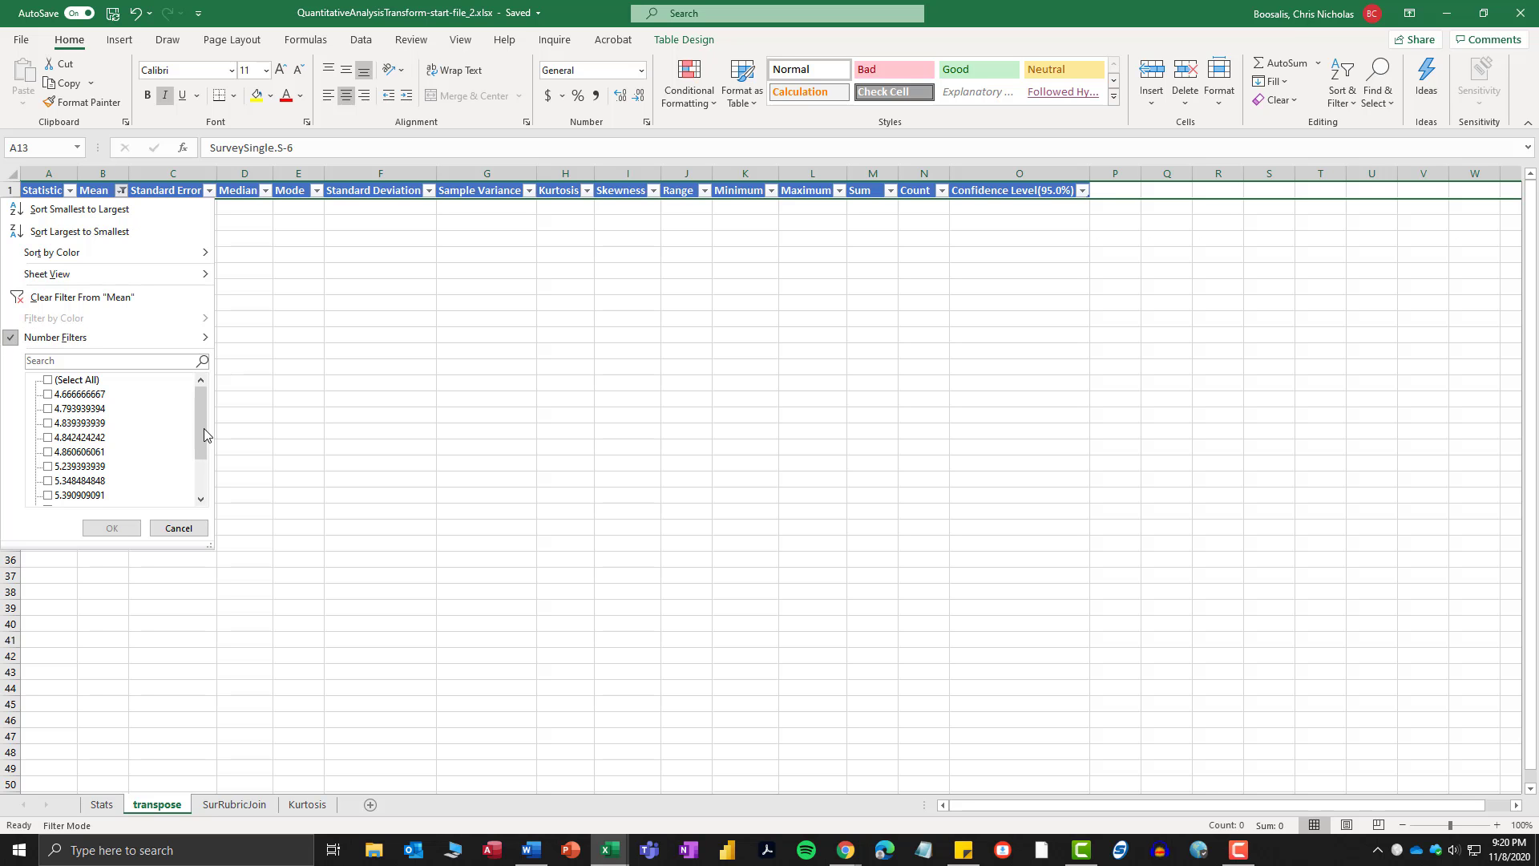
pyautogui.moveTo(204, 430); pyautogui.dragTo(189, 394)
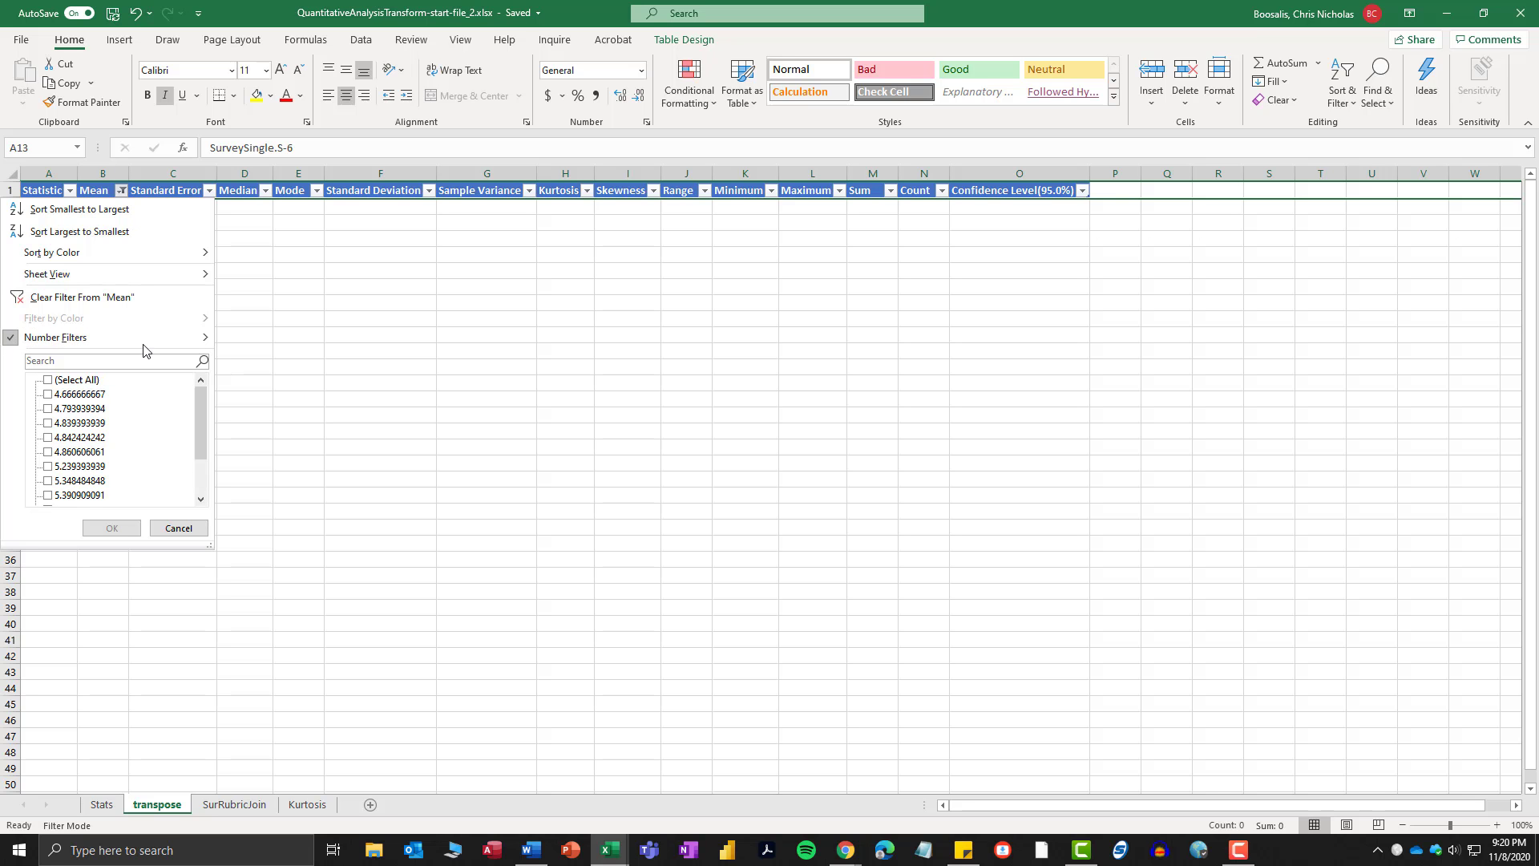
pyautogui.click(77, 380)
pyautogui.hotkey('ctrl', 'z')
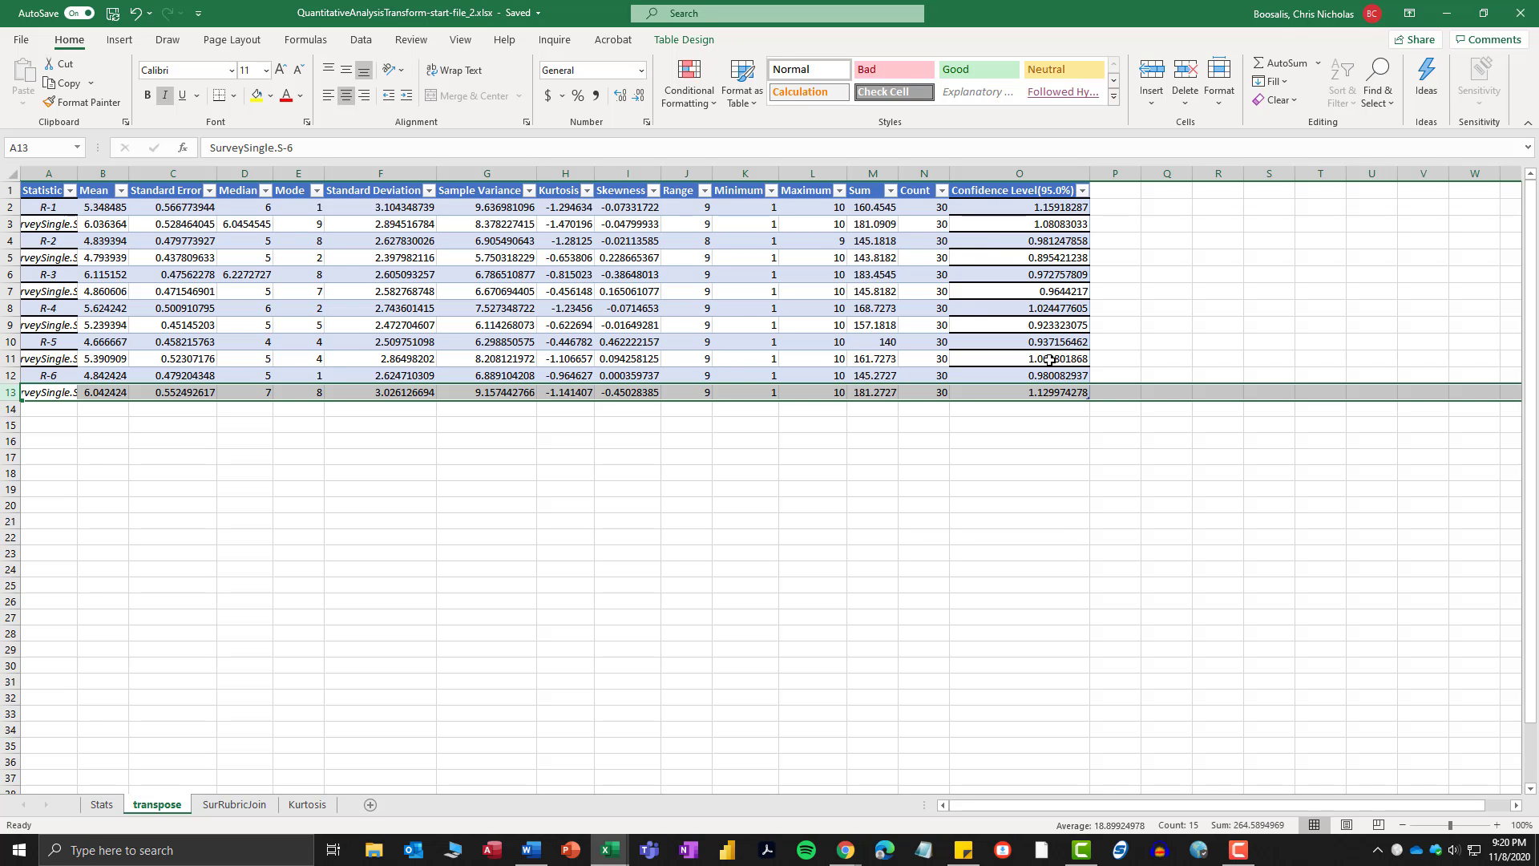
pyautogui.moveTo(80, 176); pyautogui.dragTo(145, 175)
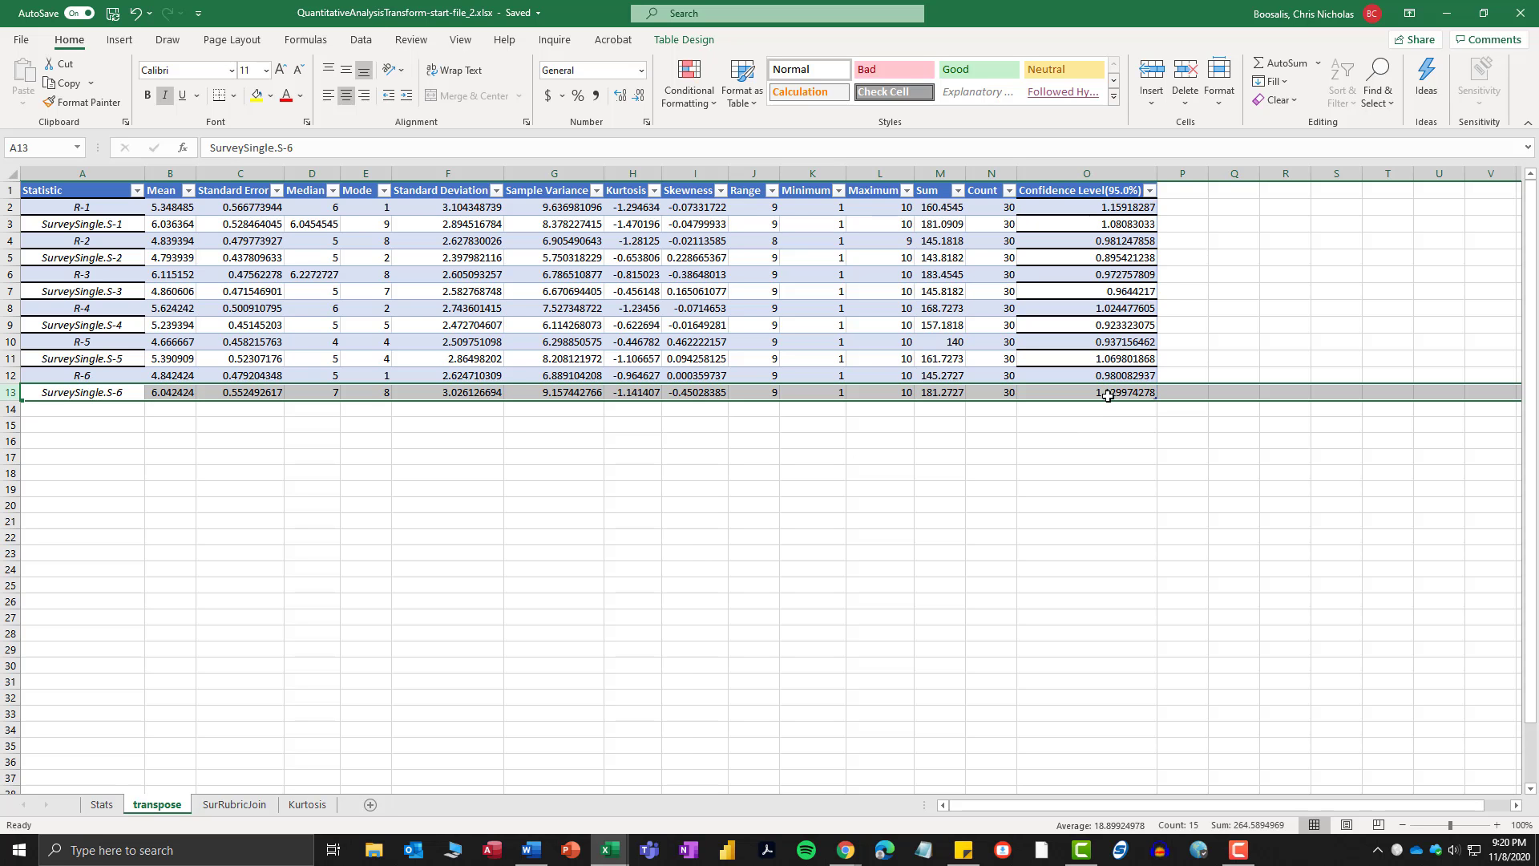
# Format the numbers in the whole table, A1:O13, with two decimal places.
pyautogui.moveTo(1107, 396); pyautogui.dragTo(108, 184)
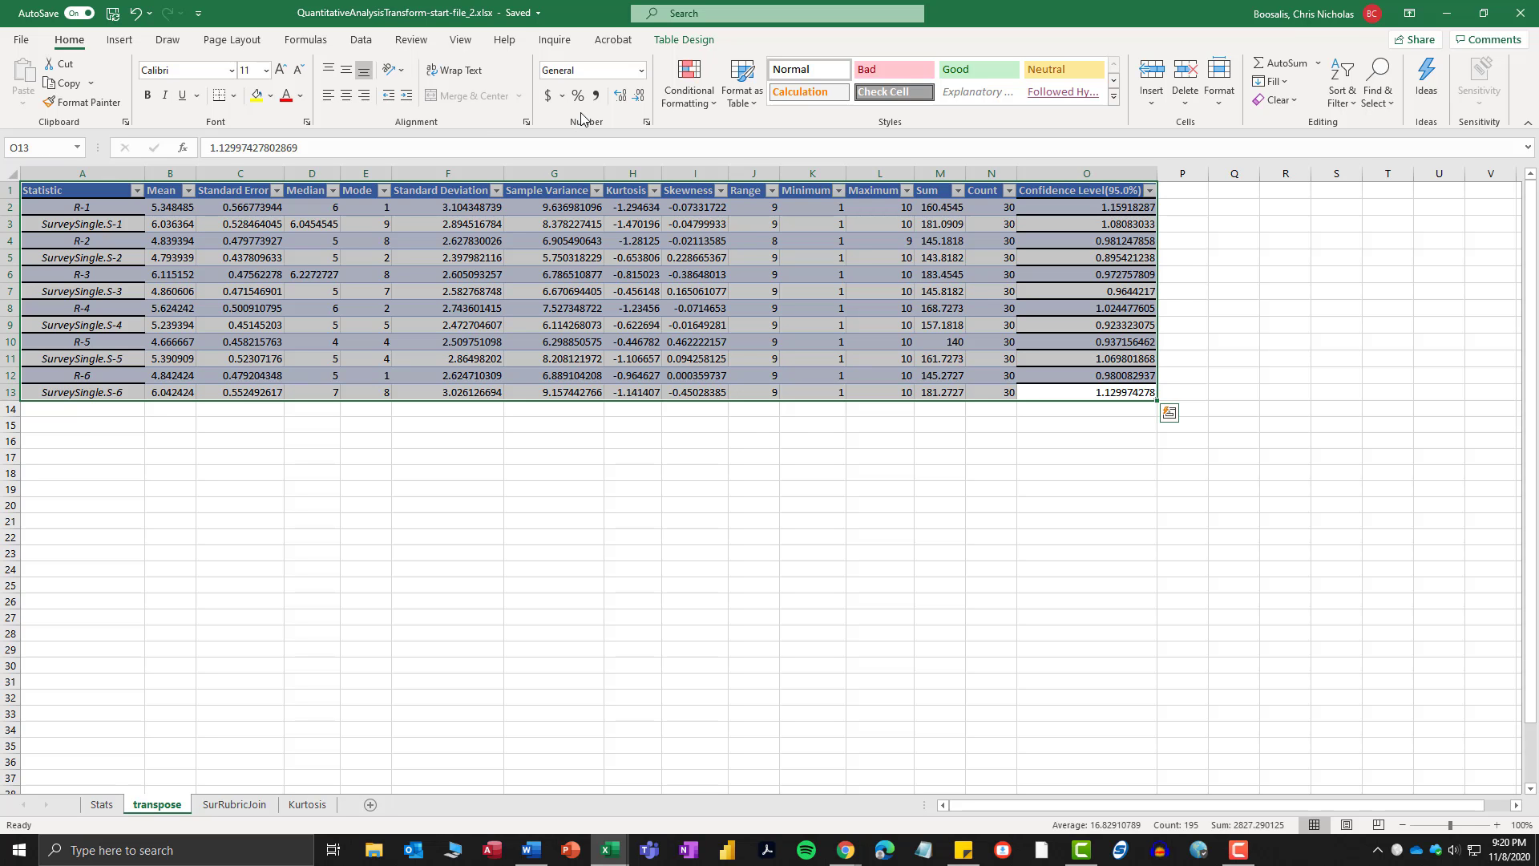
pyautogui.click(639, 99)
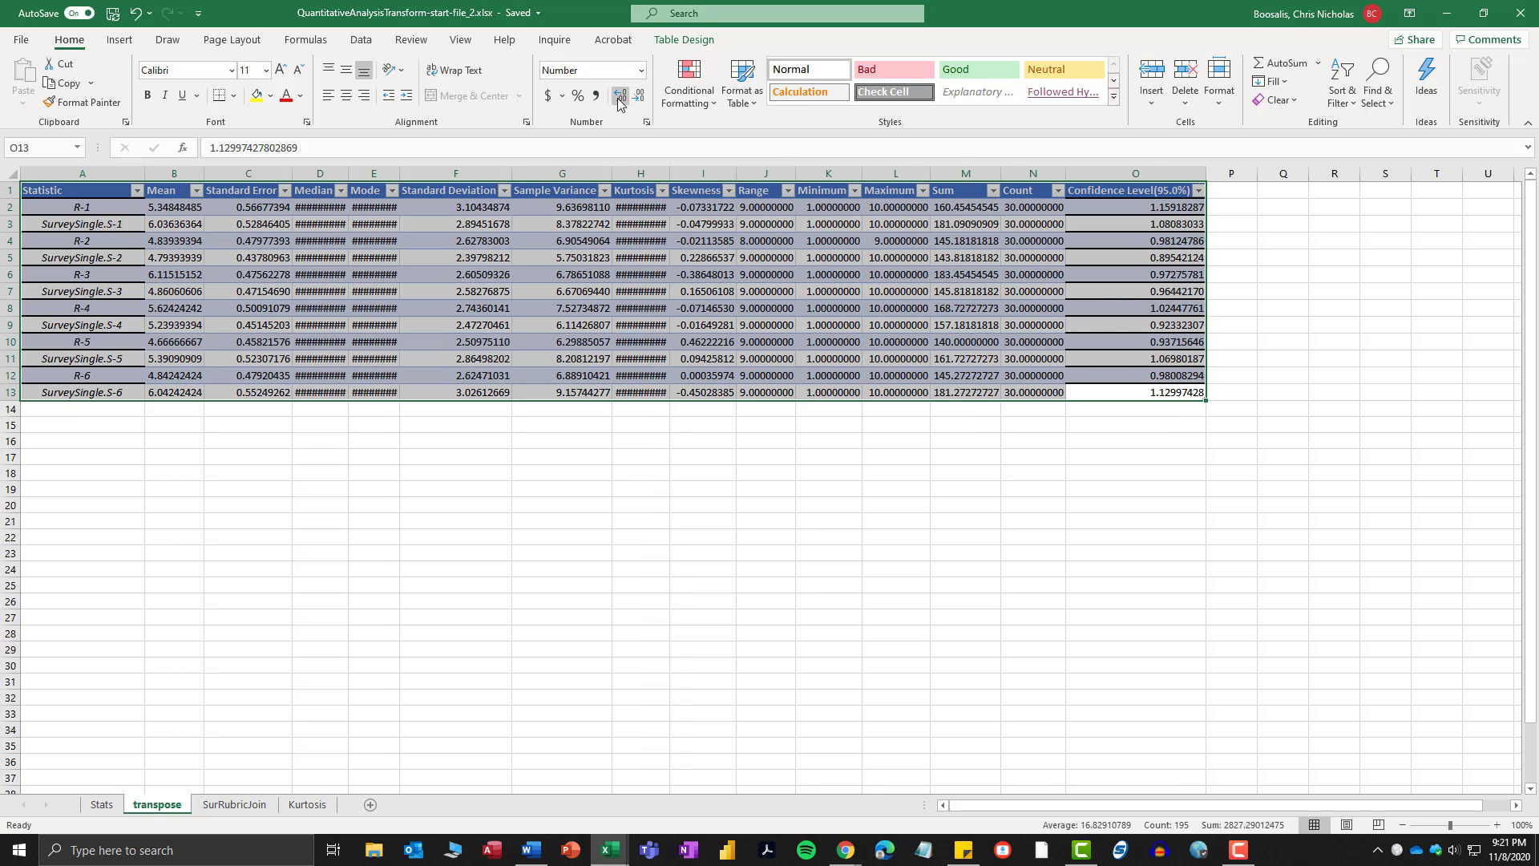
pyautogui.click(619, 103)
pyautogui.click(639, 100)
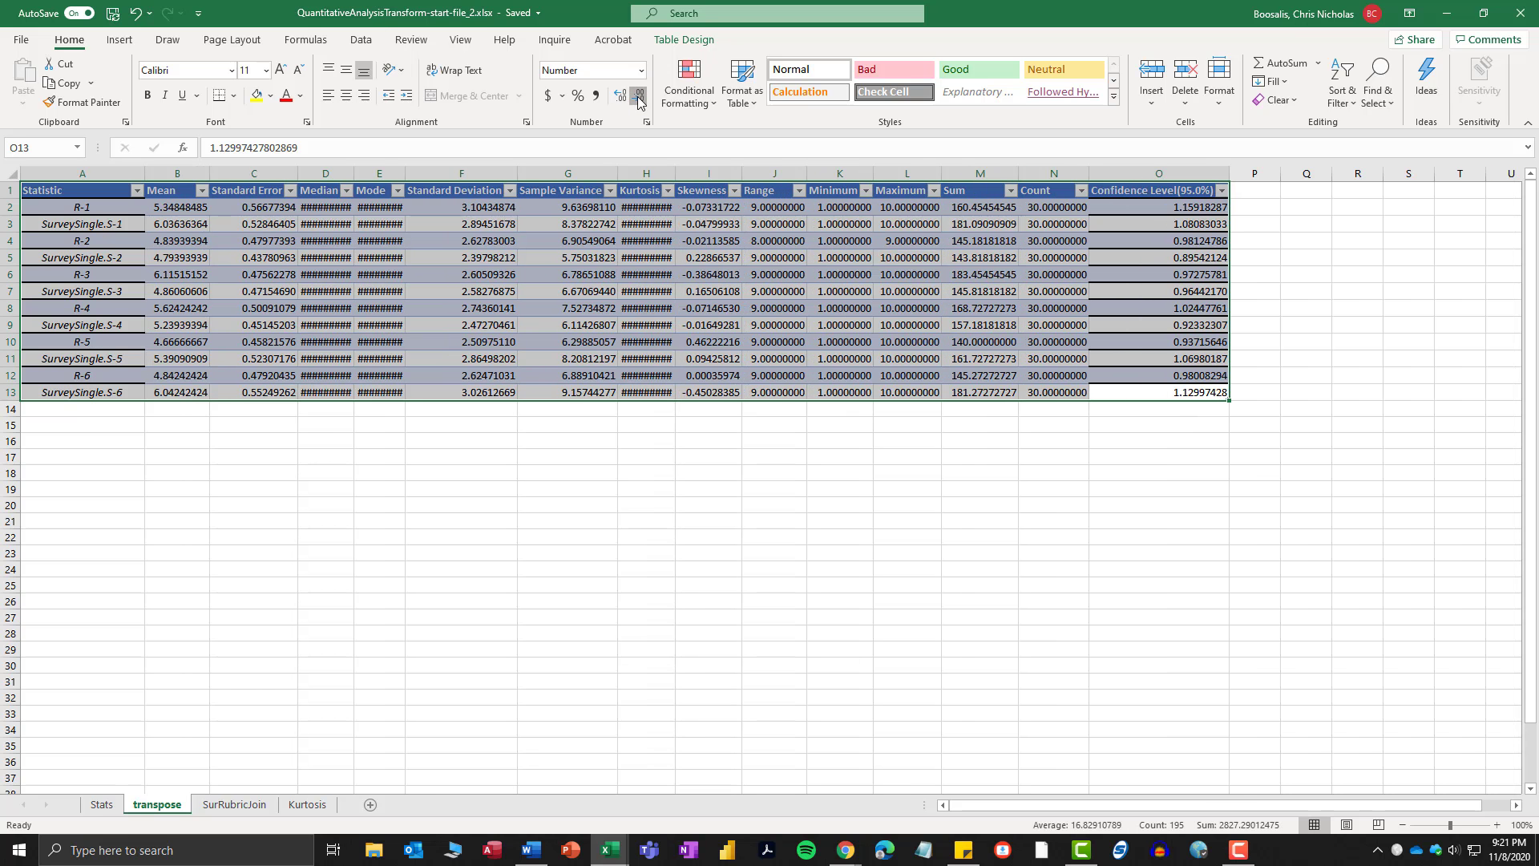
pyautogui.click(640, 100)
pyautogui.click(639, 100)
pyautogui.click(640, 99)
pyautogui.click(639, 99)
pyautogui.click(640, 100)
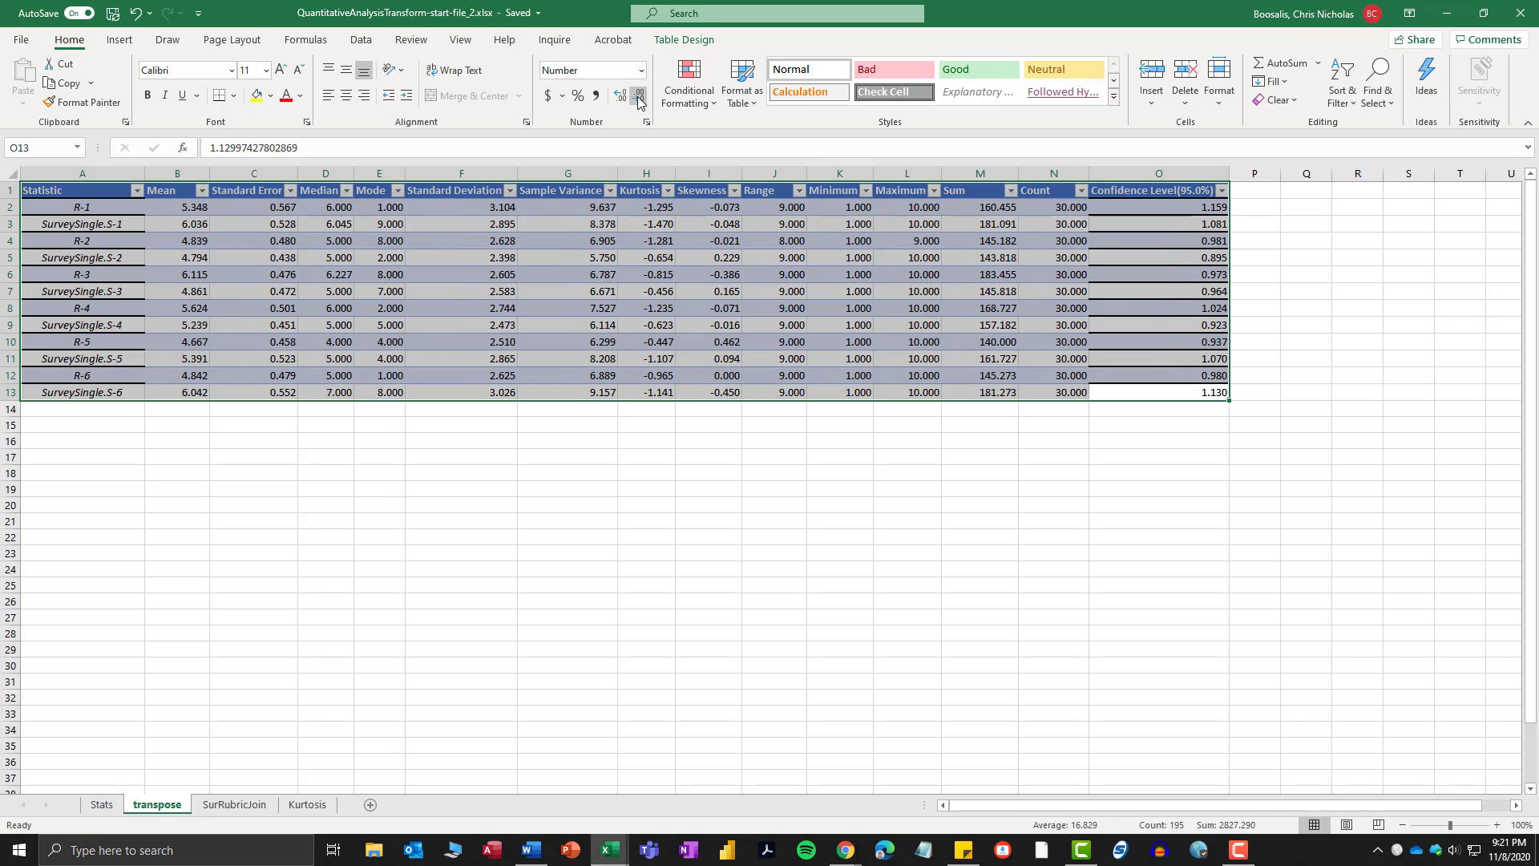
pyautogui.click(640, 100)
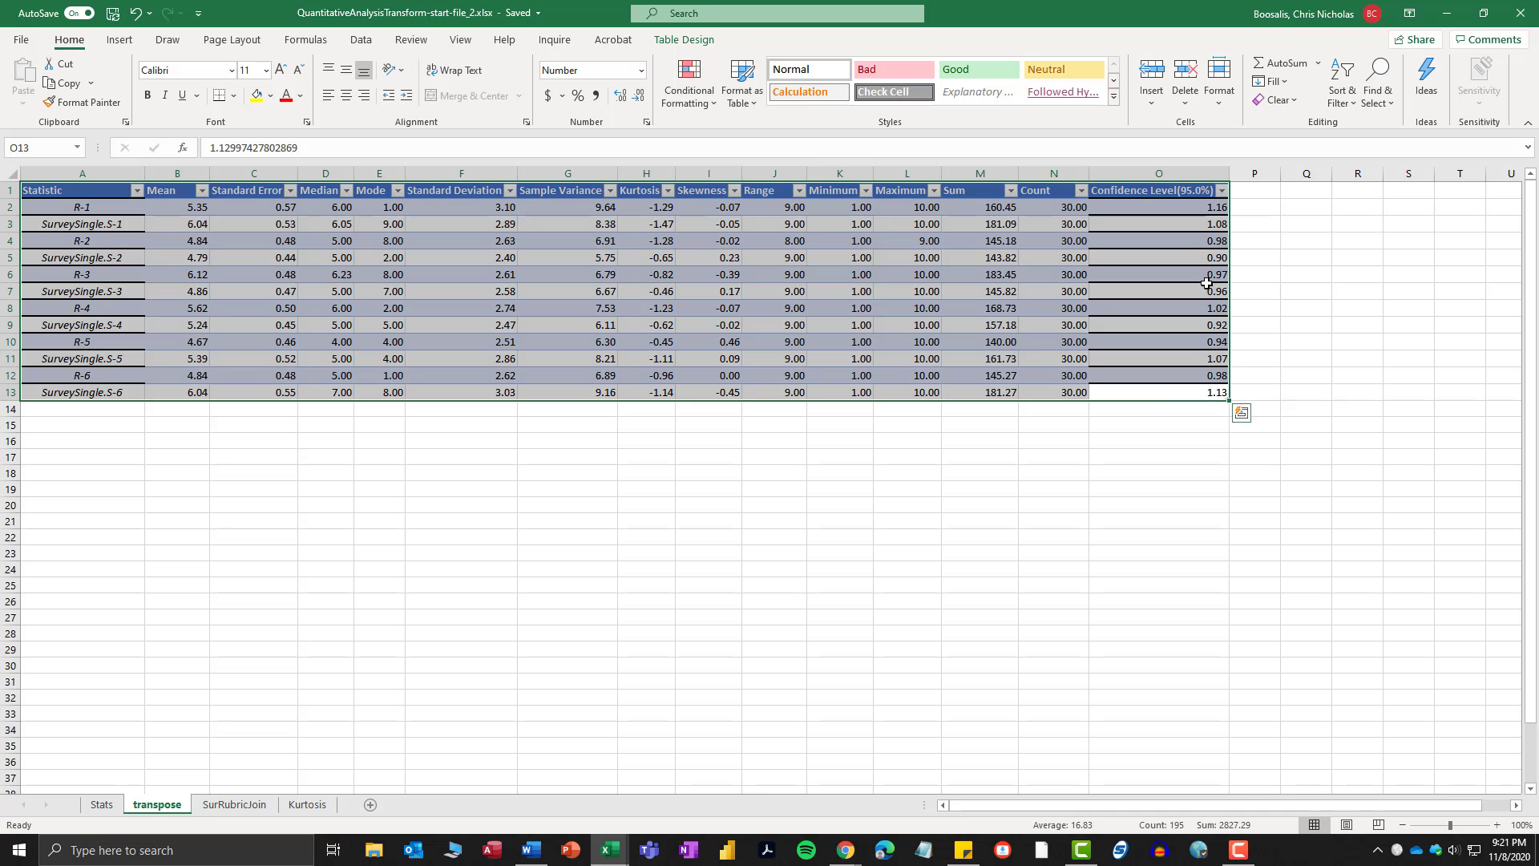
pyautogui.click(314, 273)
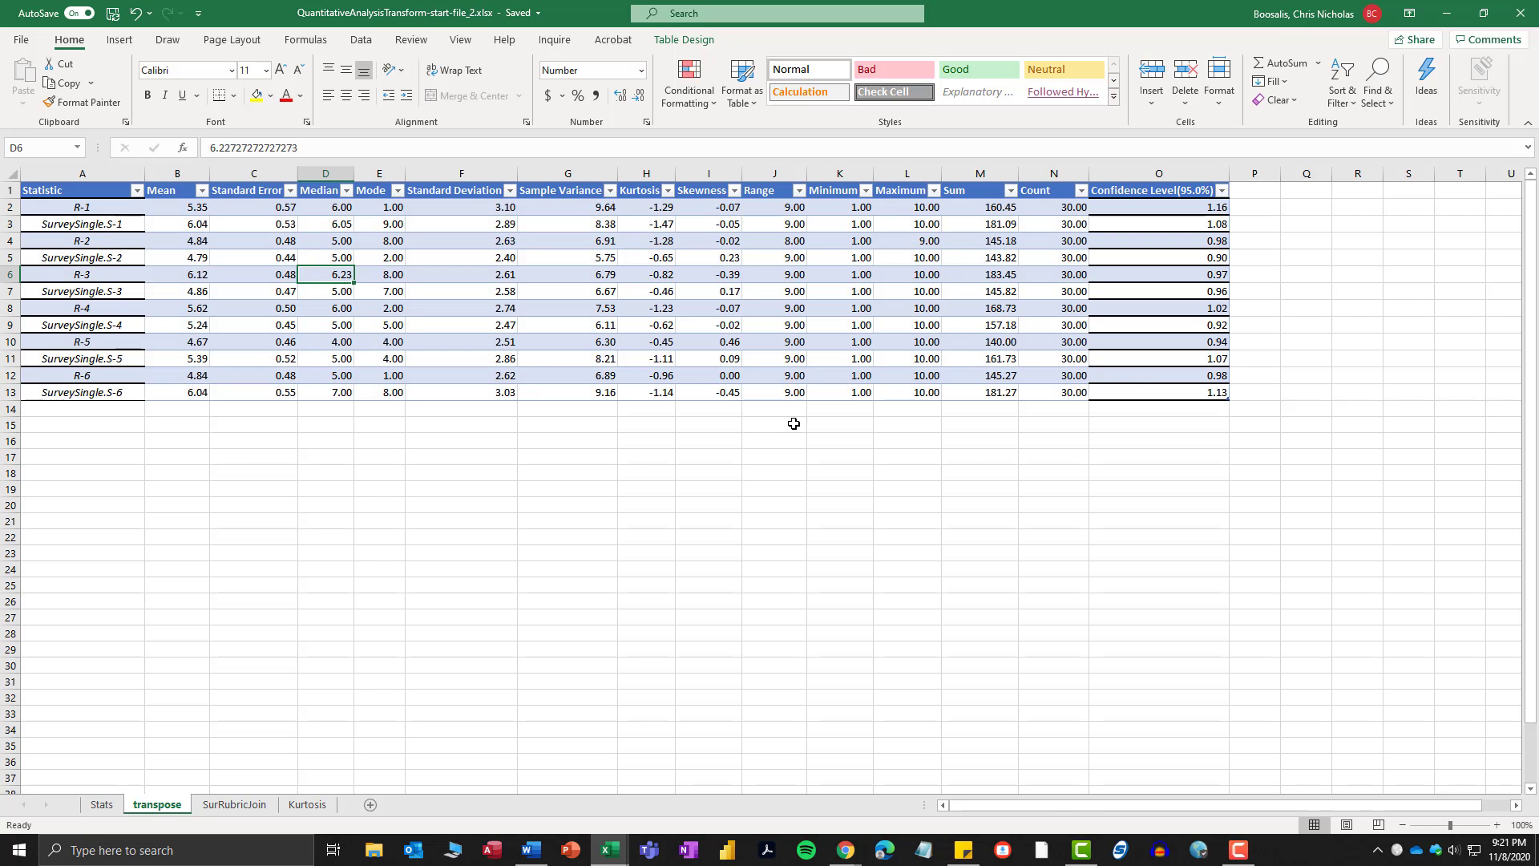
# Try to paste a transposed copy of the table at cell A18 using Paste Special.
pyautogui.moveTo(1138, 390); pyautogui.dragTo(78, 170)
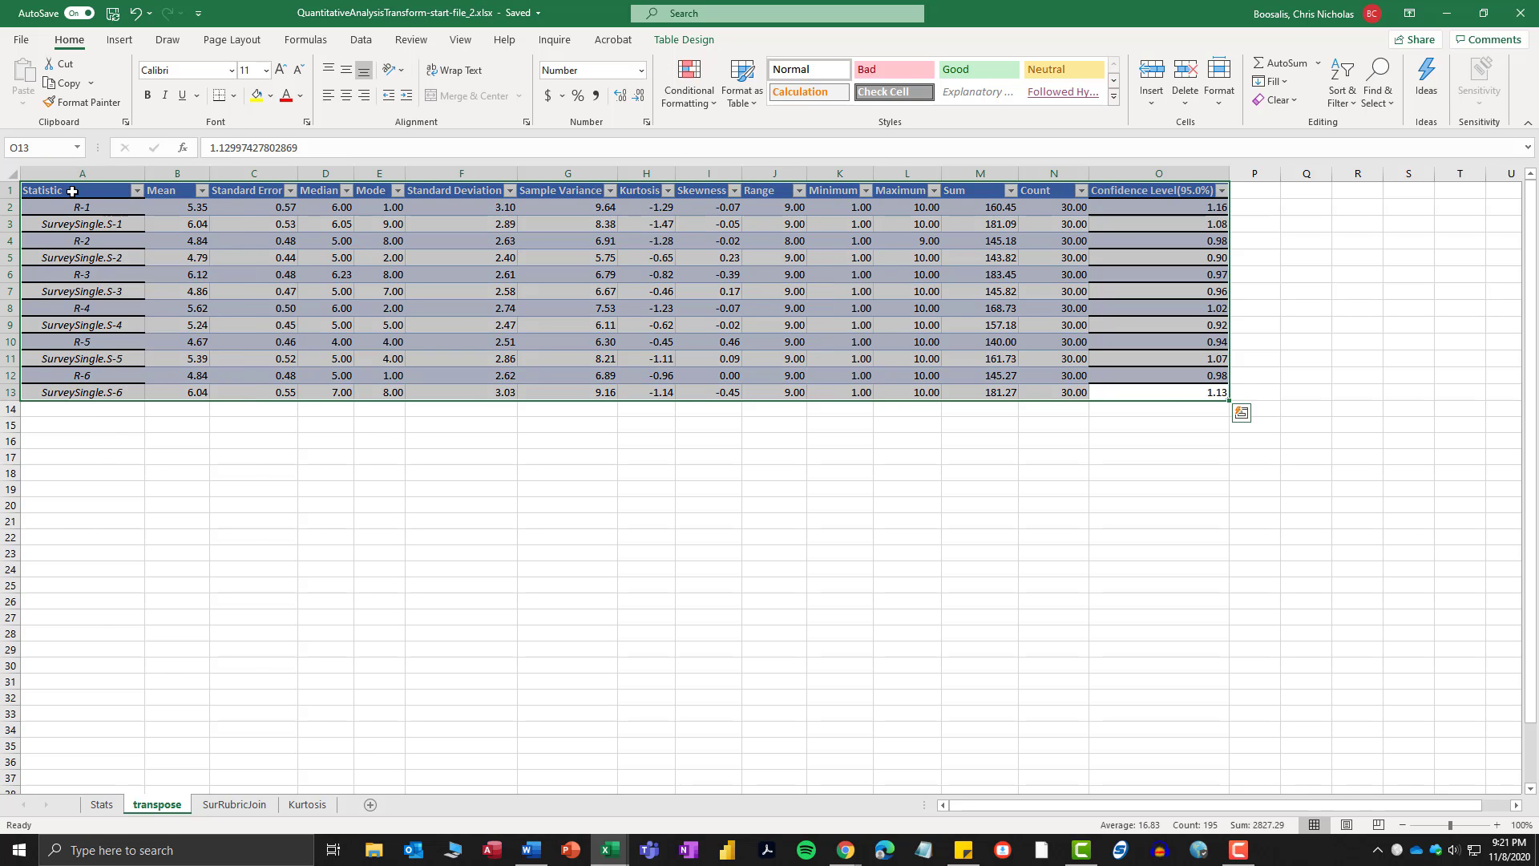
pyautogui.rightClick(73, 193)
pyautogui.click(97, 226)
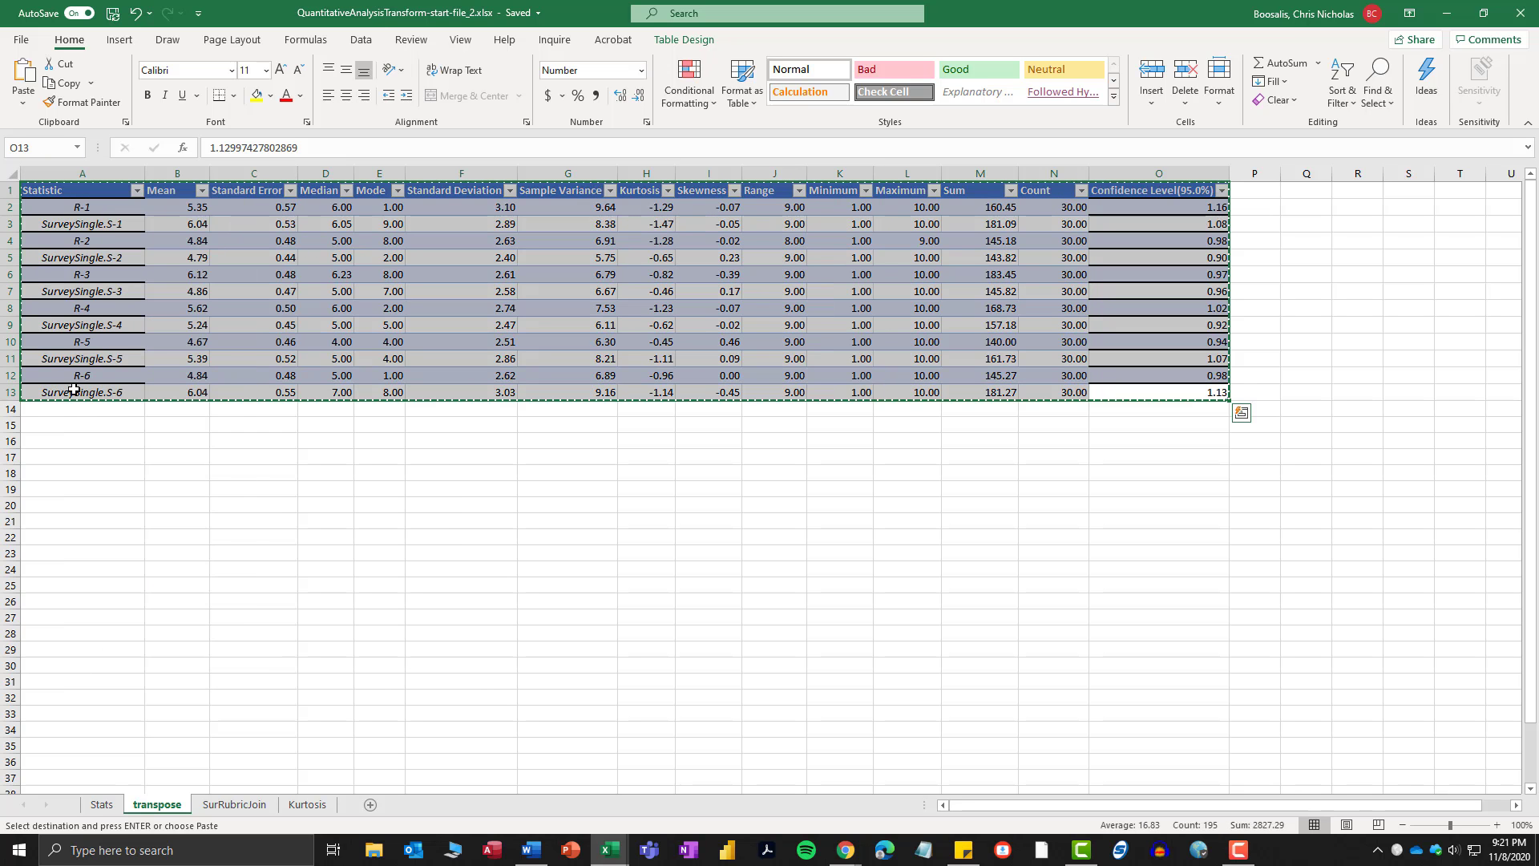
pyautogui.click(67, 478)
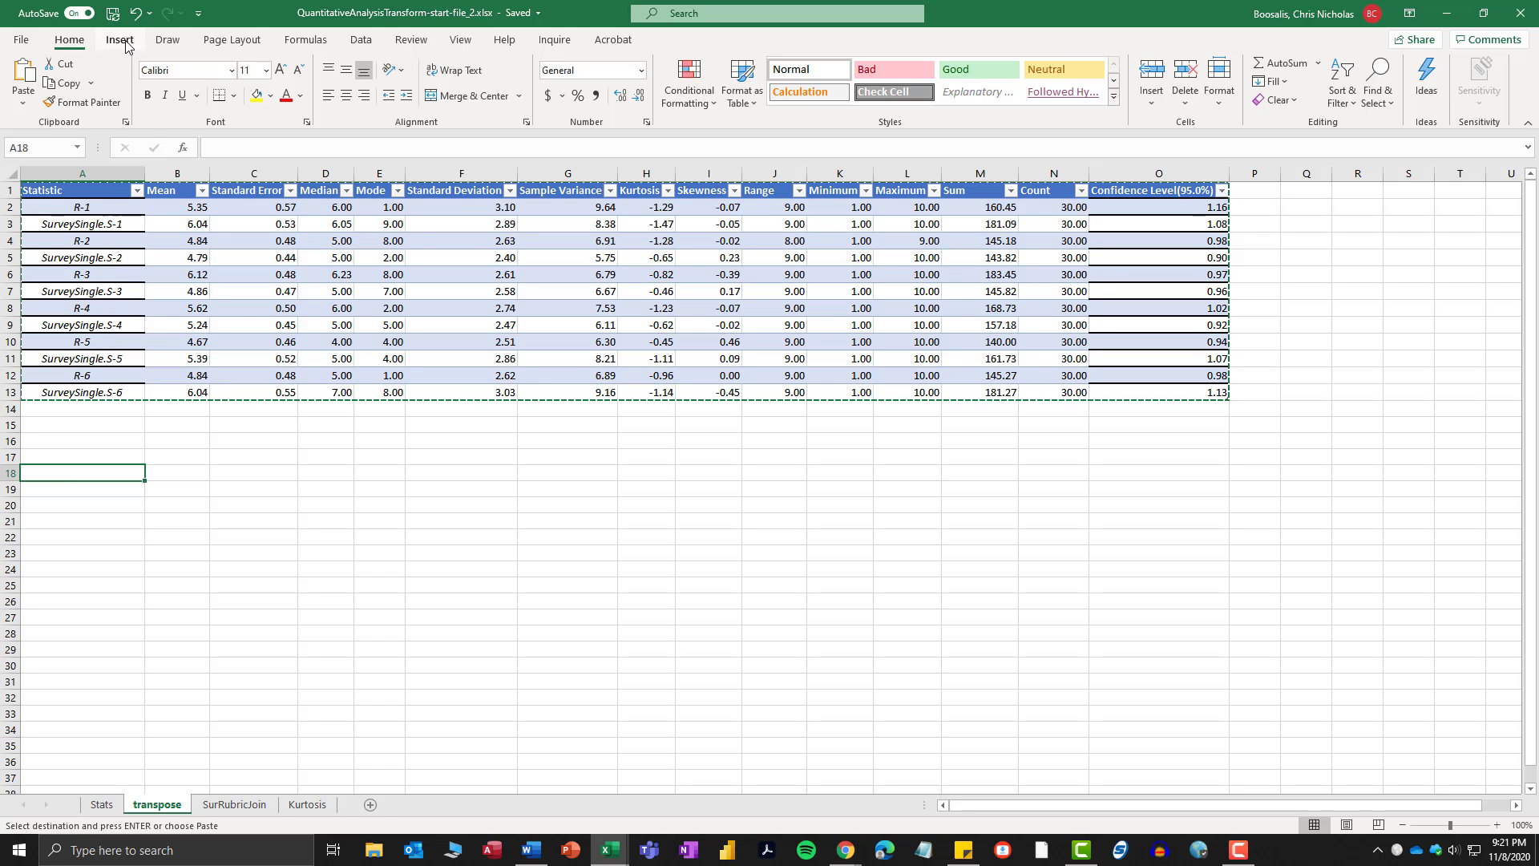
pyautogui.click(24, 98)
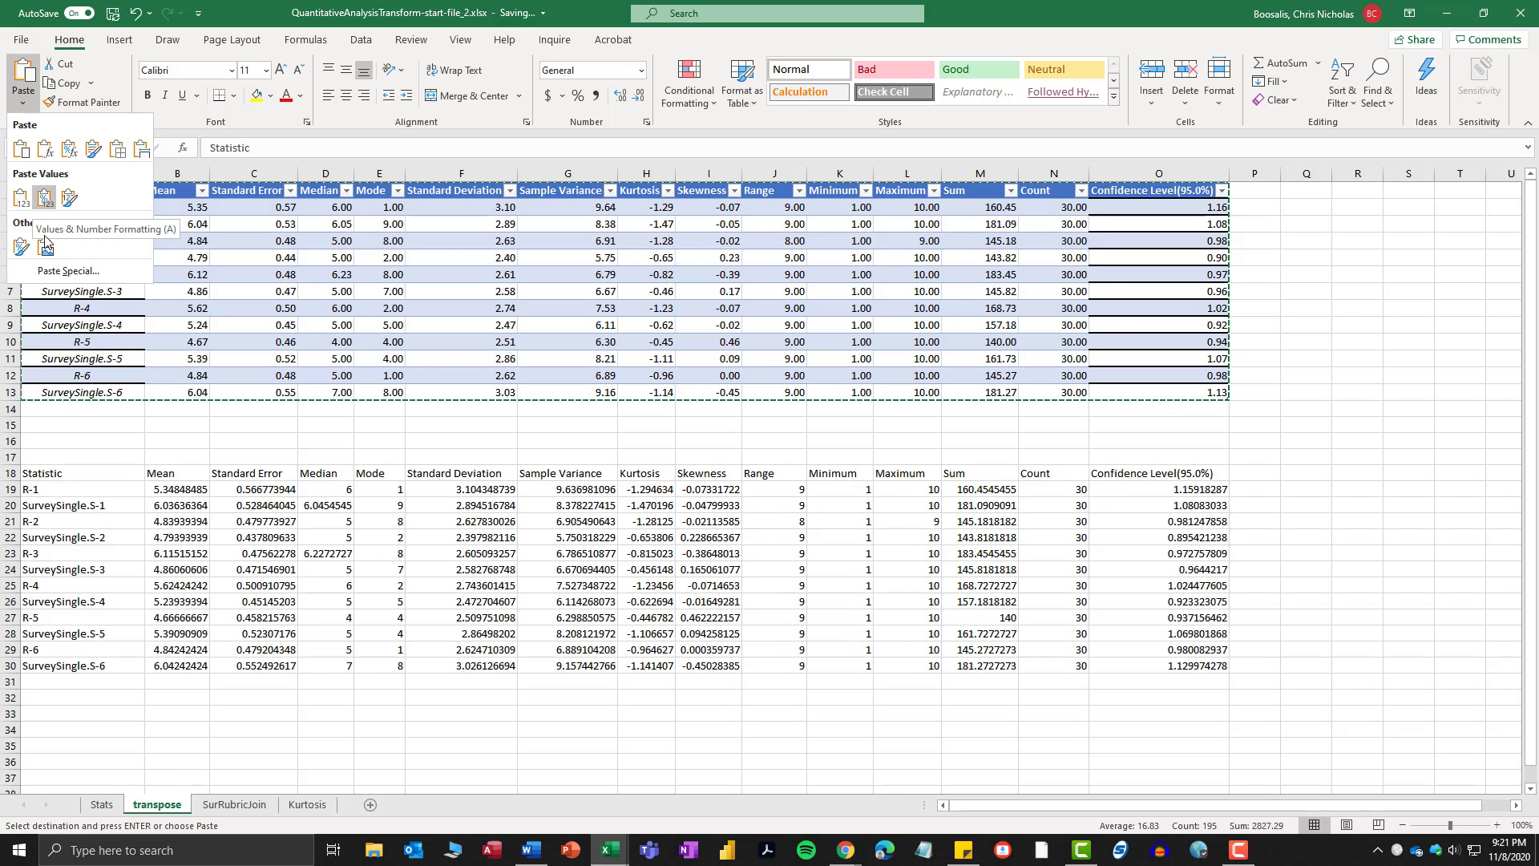
pyautogui.click(263, 491)
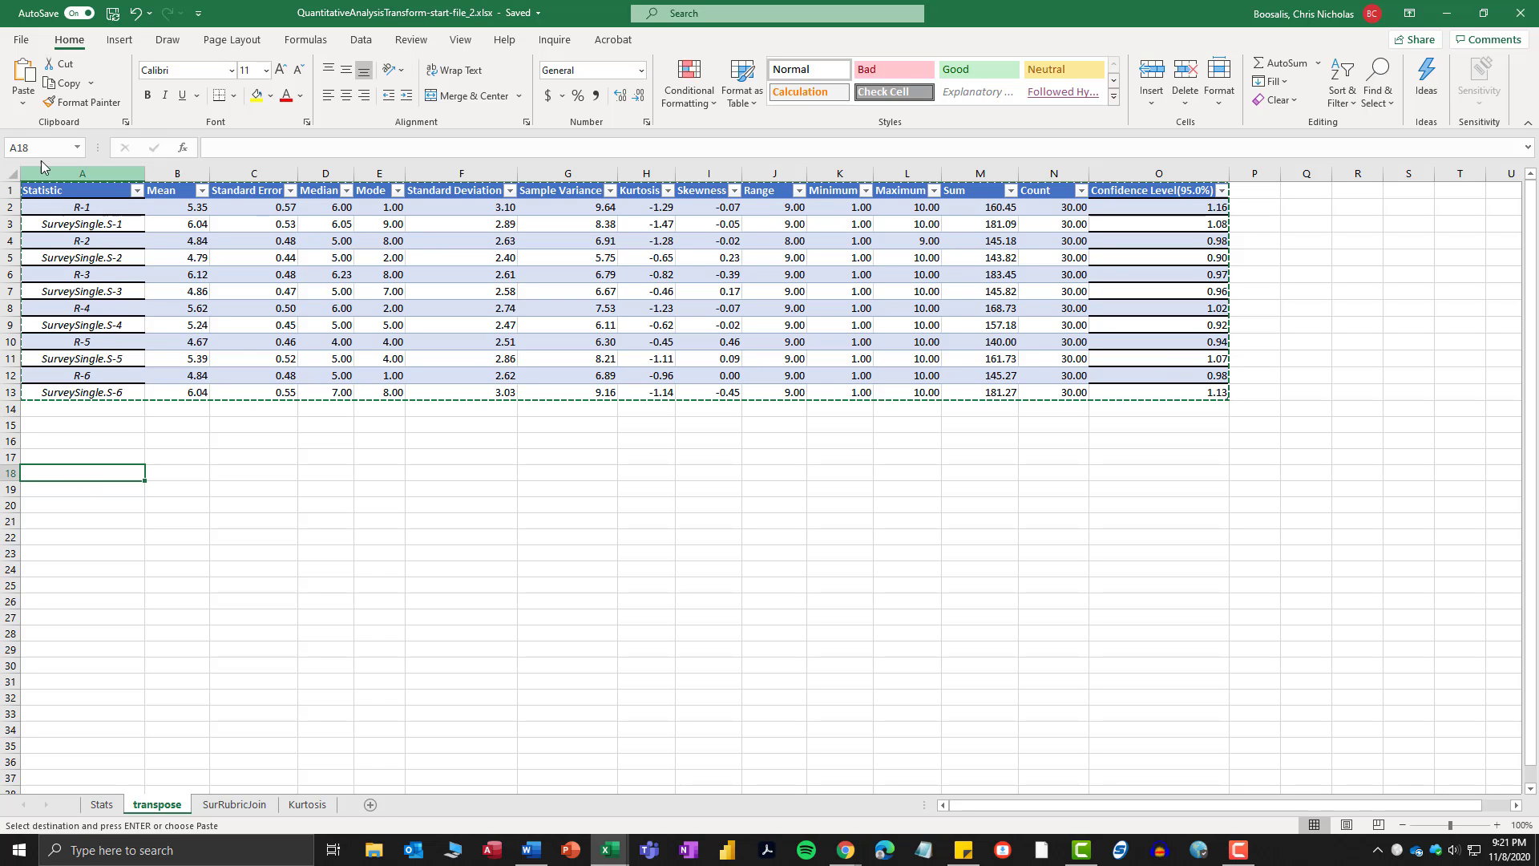
pyautogui.click(26, 112)
pyautogui.click(56, 273)
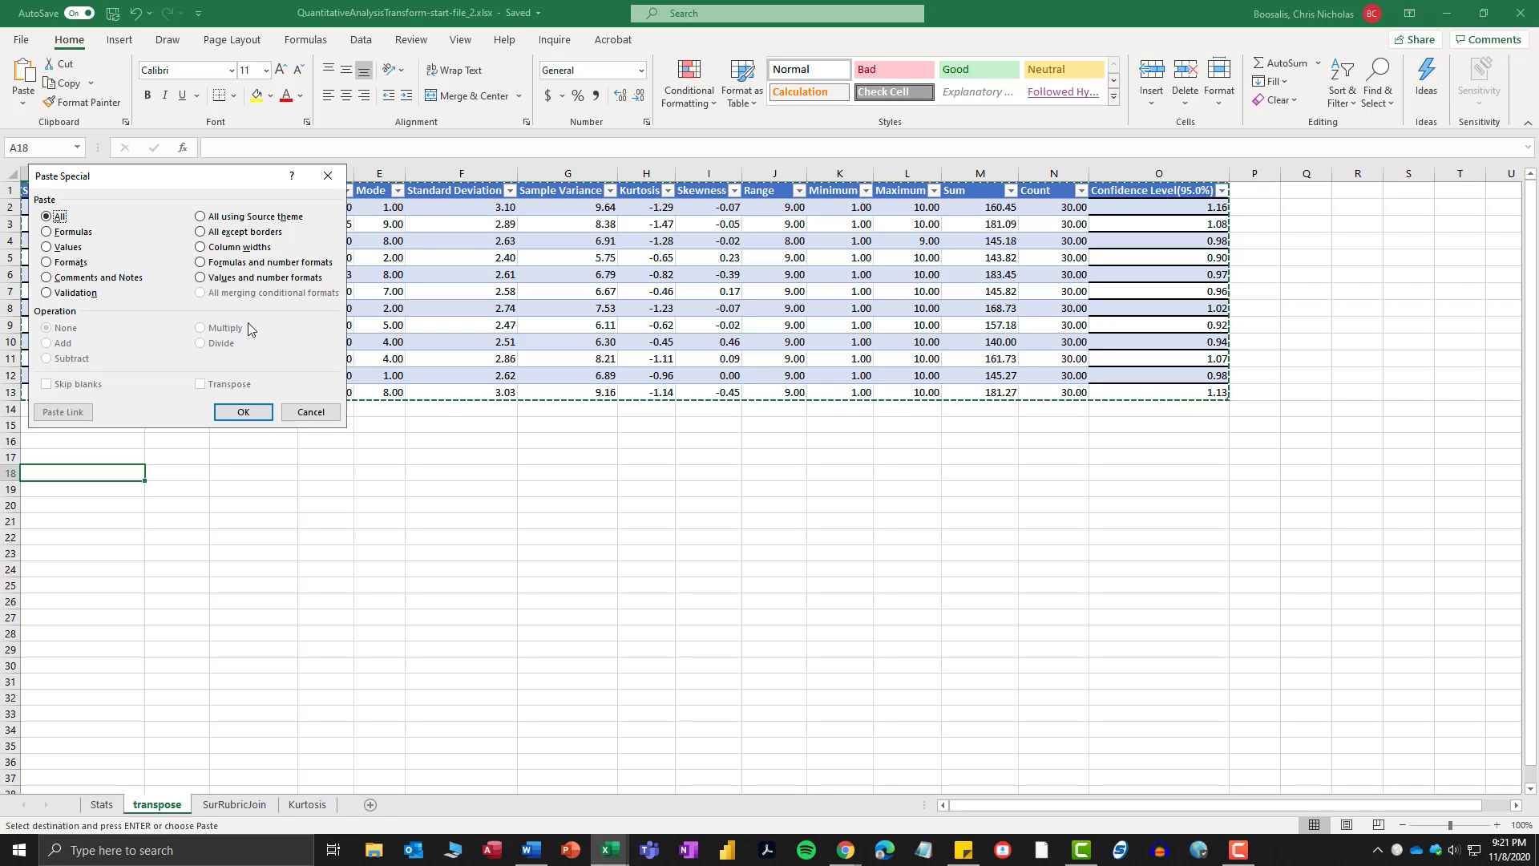
pyautogui.click(309, 413)
pyautogui.click(306, 368)
pyautogui.click(1143, 291)
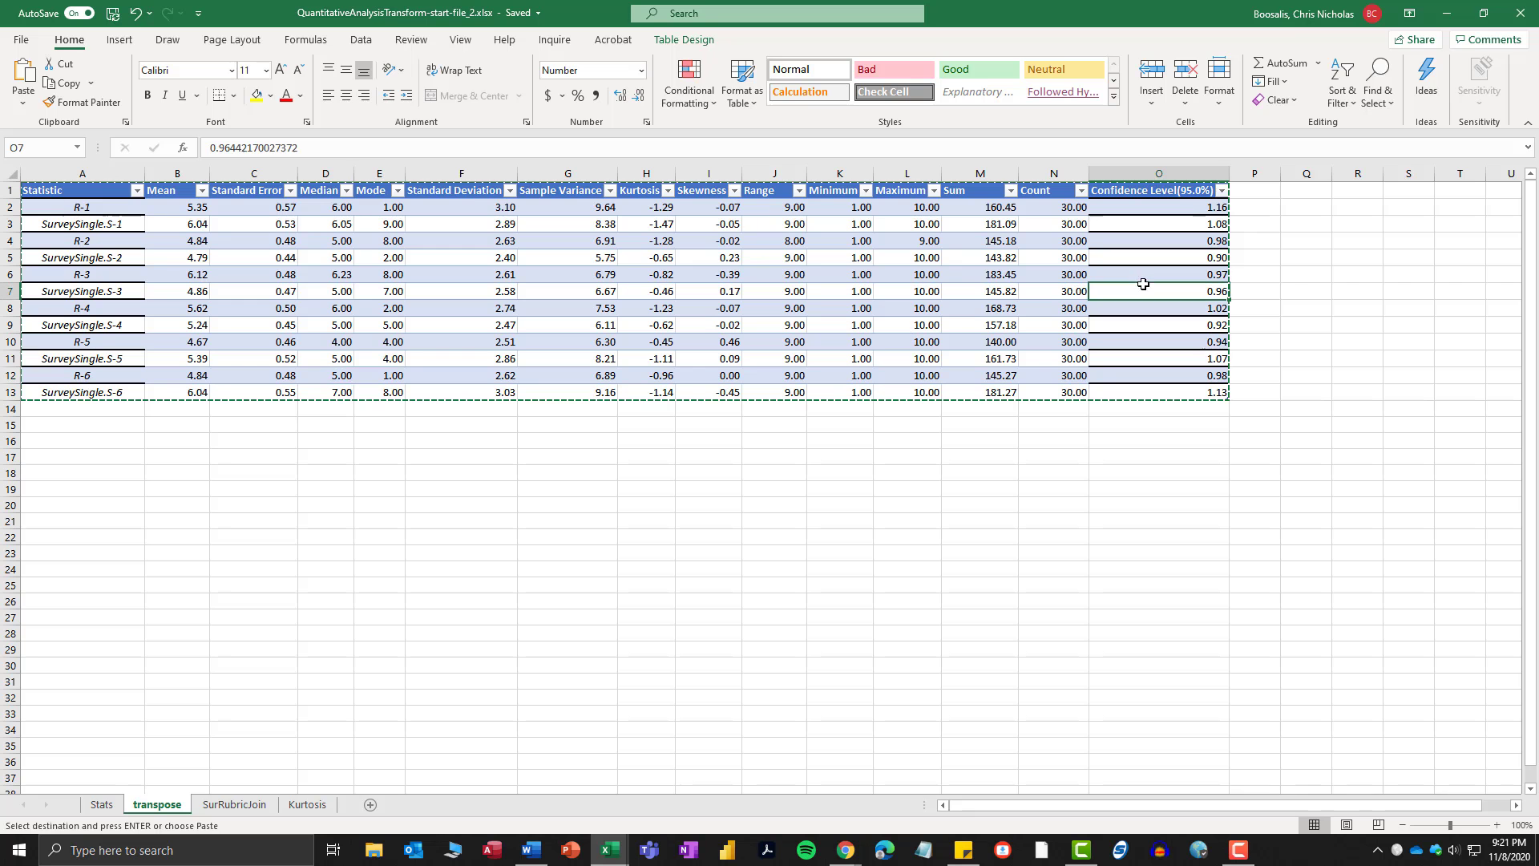
# Turn off the filter on the table's header row.
pyautogui.click(84, 194)
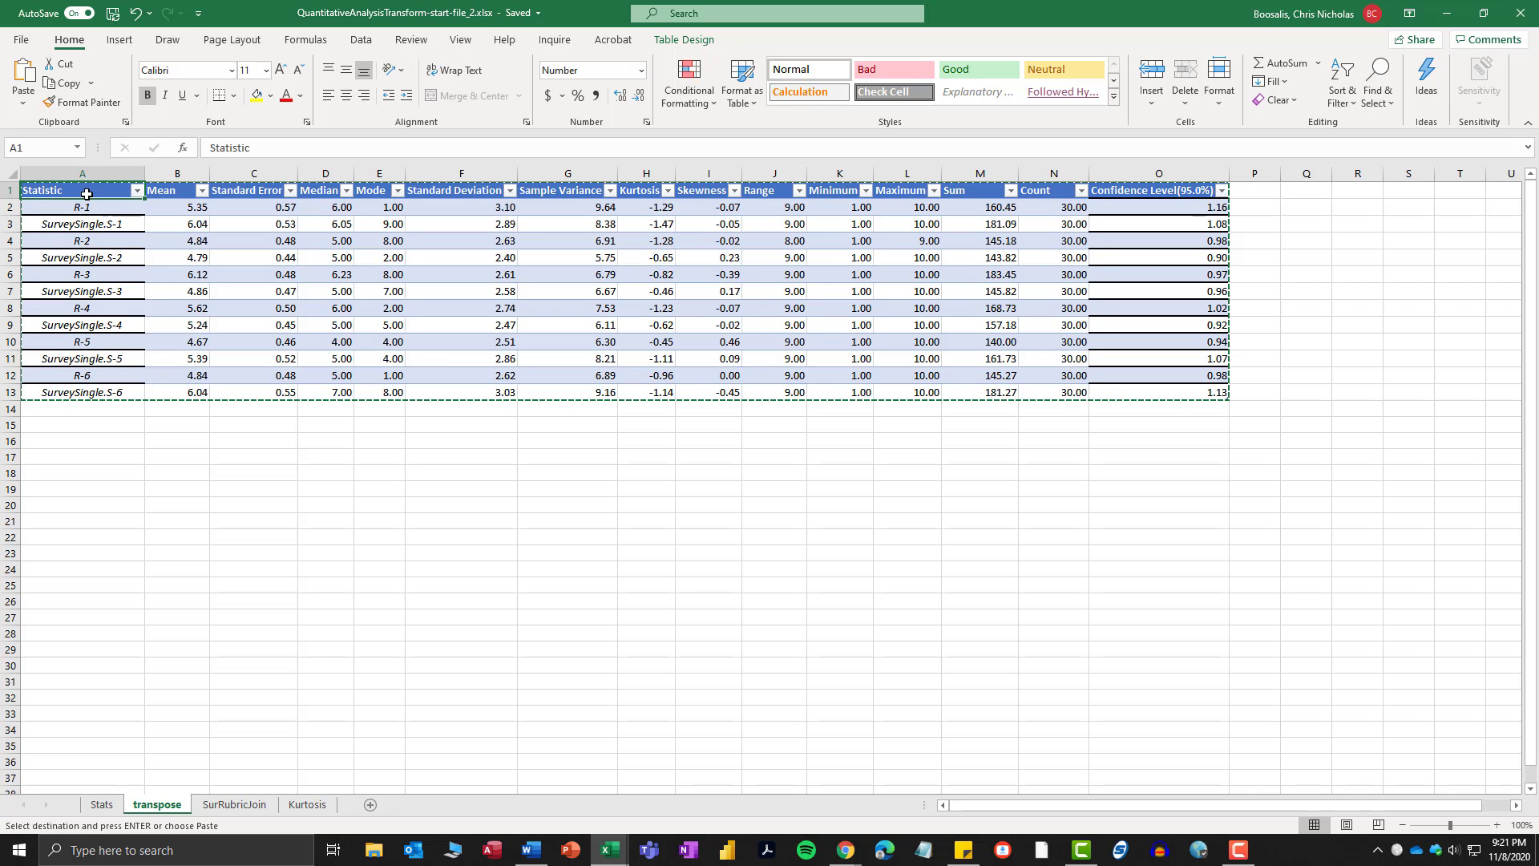
pyautogui.click(361, 40)
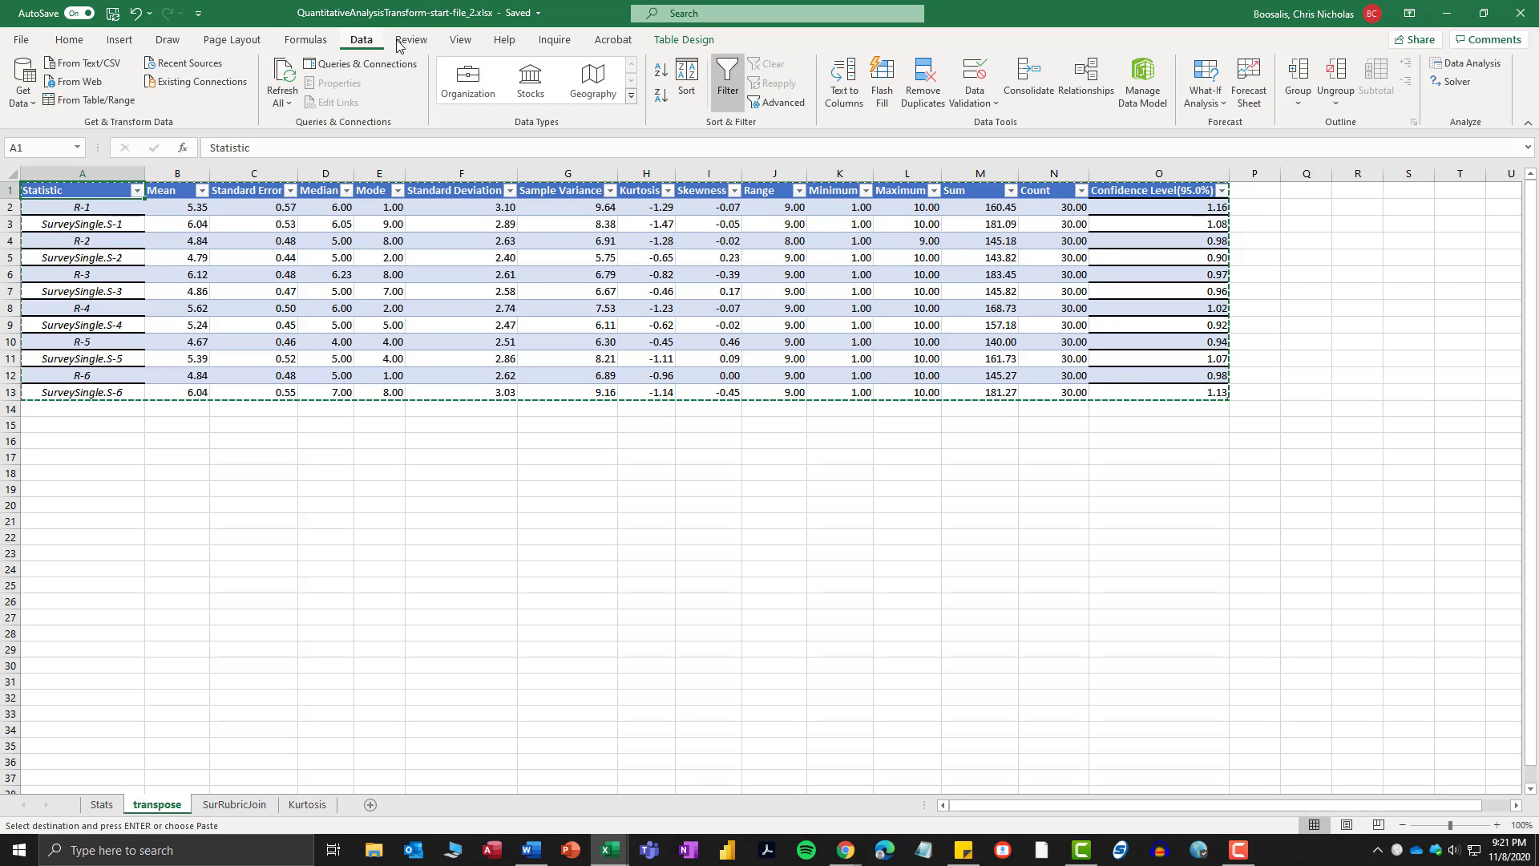
pyautogui.click(731, 80)
pyautogui.click(568, 216)
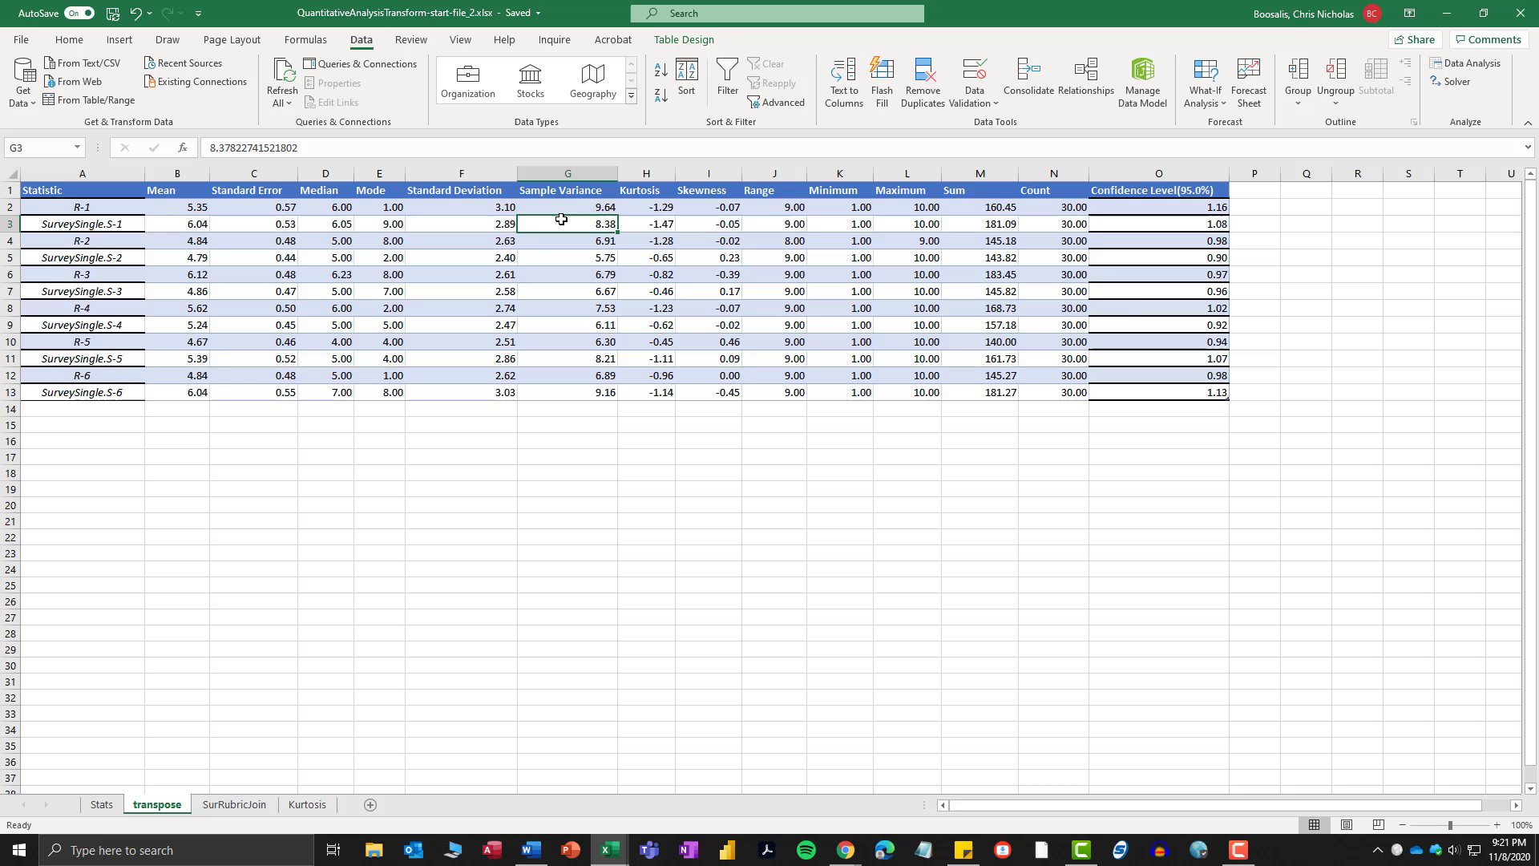
# Try to paste a transposed copy of the unfiltered table at cell A16 and compare it with the Stats sheet.
pyautogui.click(1137, 393)
pyautogui.moveTo(1137, 393); pyautogui.dragTo(73, 190)
pyautogui.rightClick(74, 193)
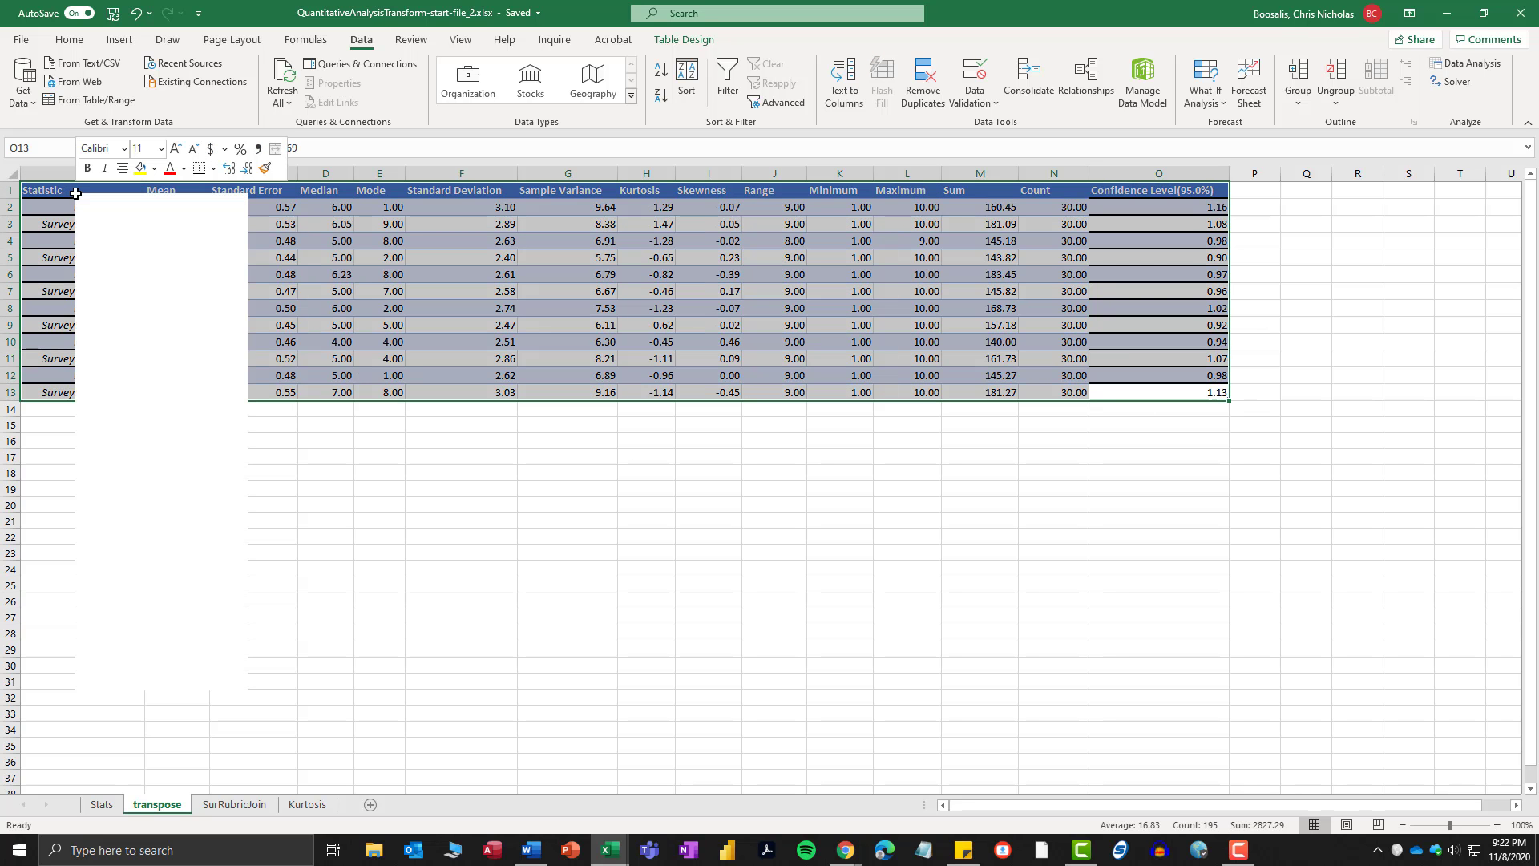
pyautogui.click(88, 227)
pyautogui.click(70, 445)
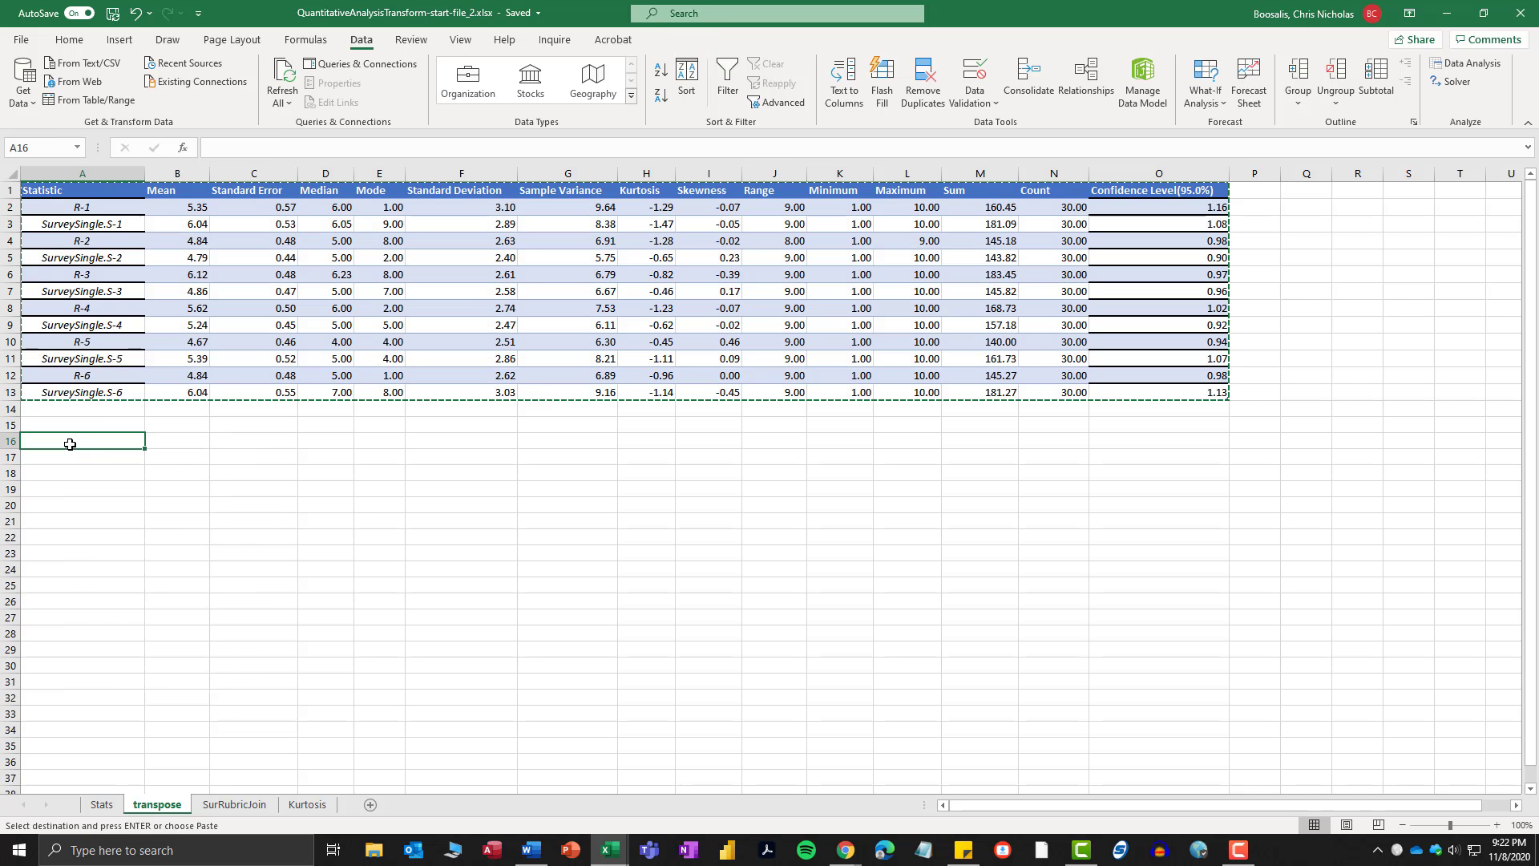
pyautogui.rightClick(70, 443)
pyautogui.moveTo(237, 498)
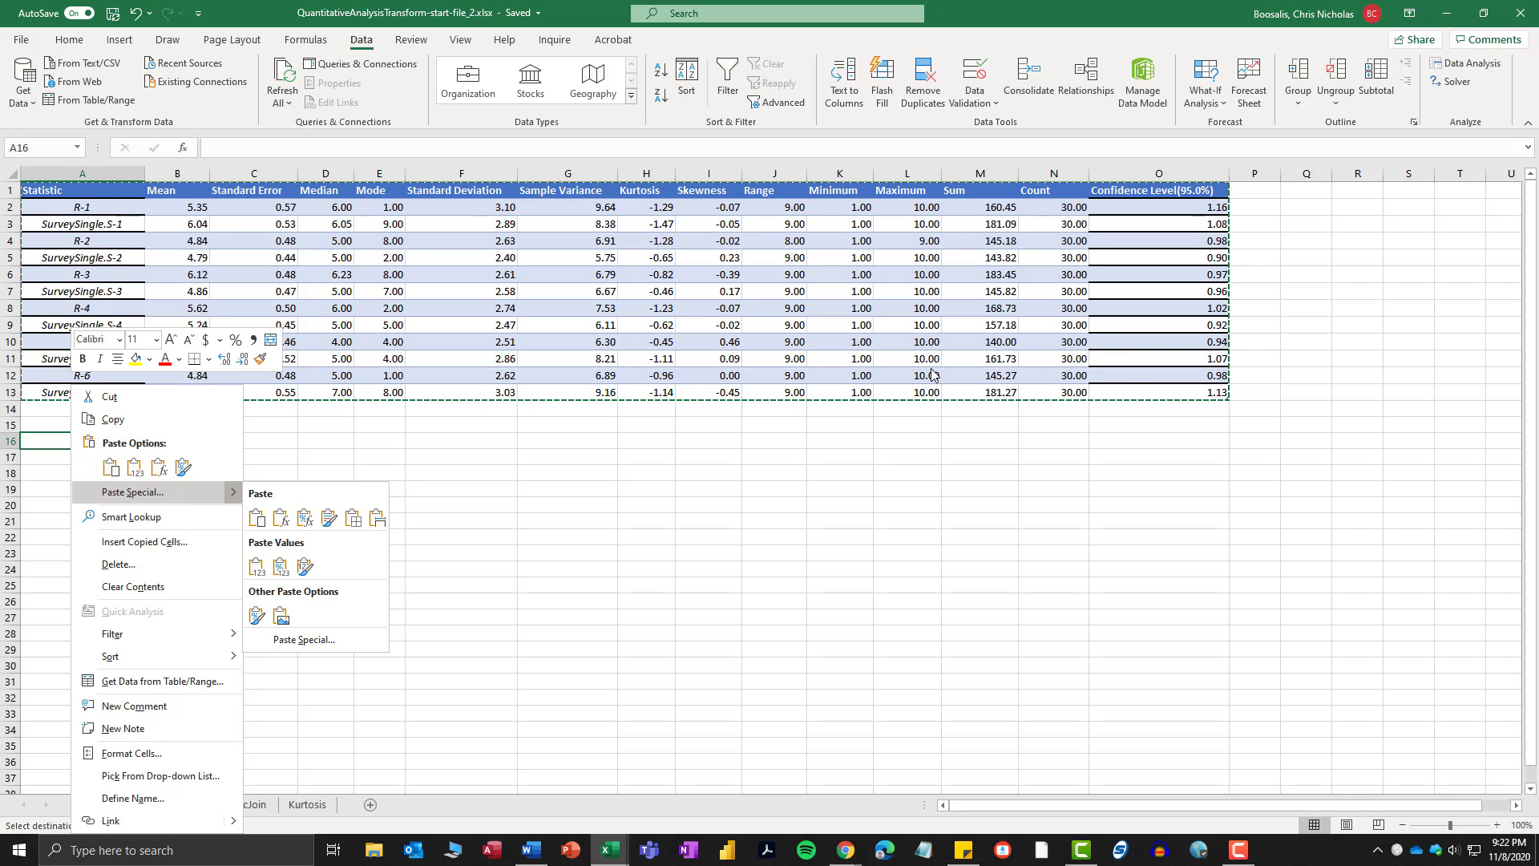
pyautogui.click(517, 665)
pyautogui.click(110, 804)
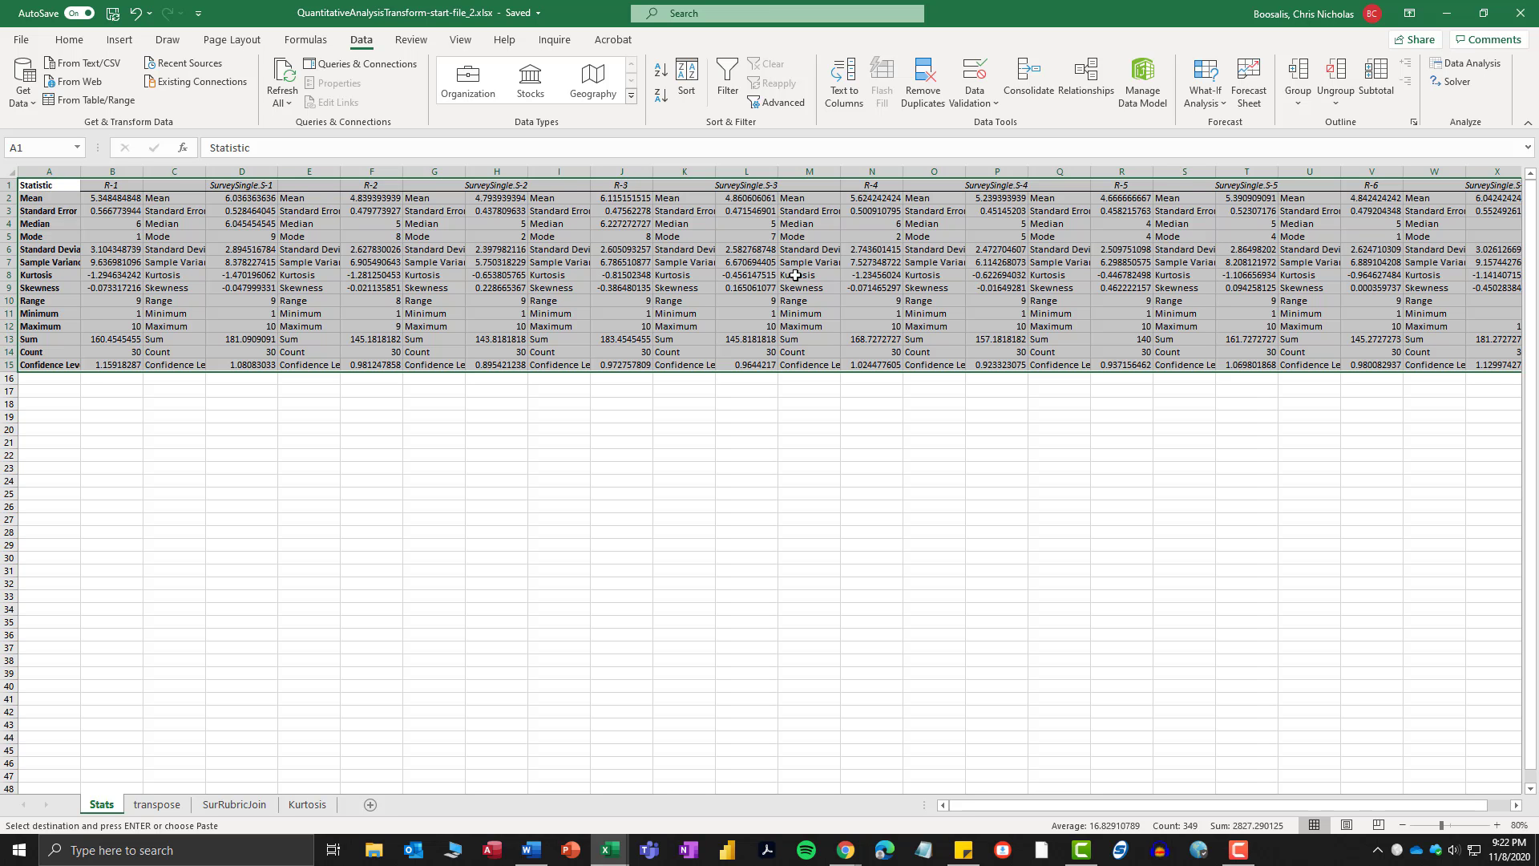
pyautogui.click(158, 804)
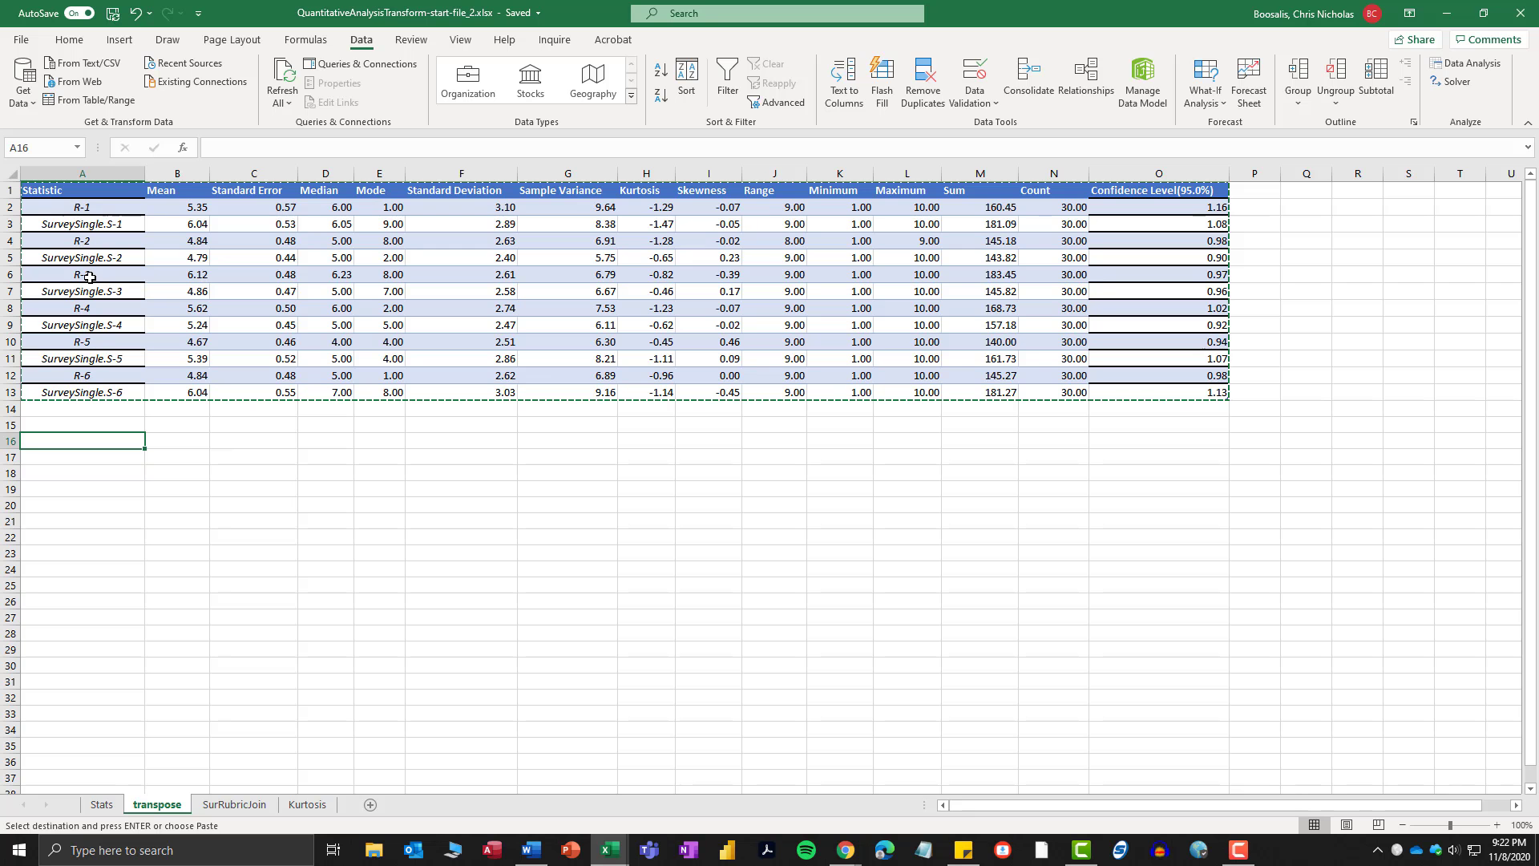
# Convert the statistics table to a normal range.
pyautogui.click(494, 275)
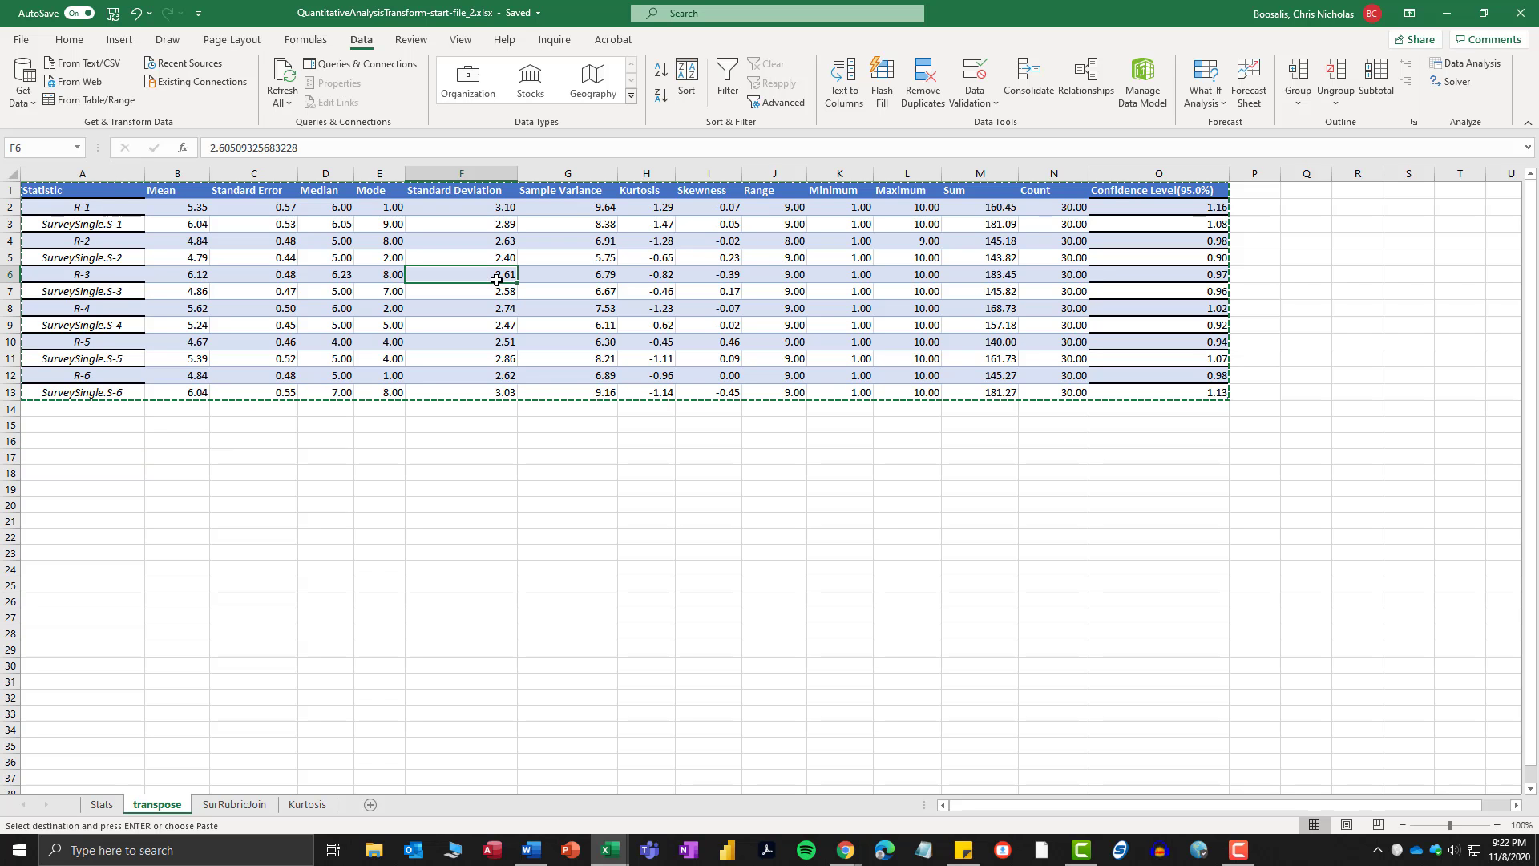
pyautogui.moveTo(80, 191); pyautogui.dragTo(1154, 398)
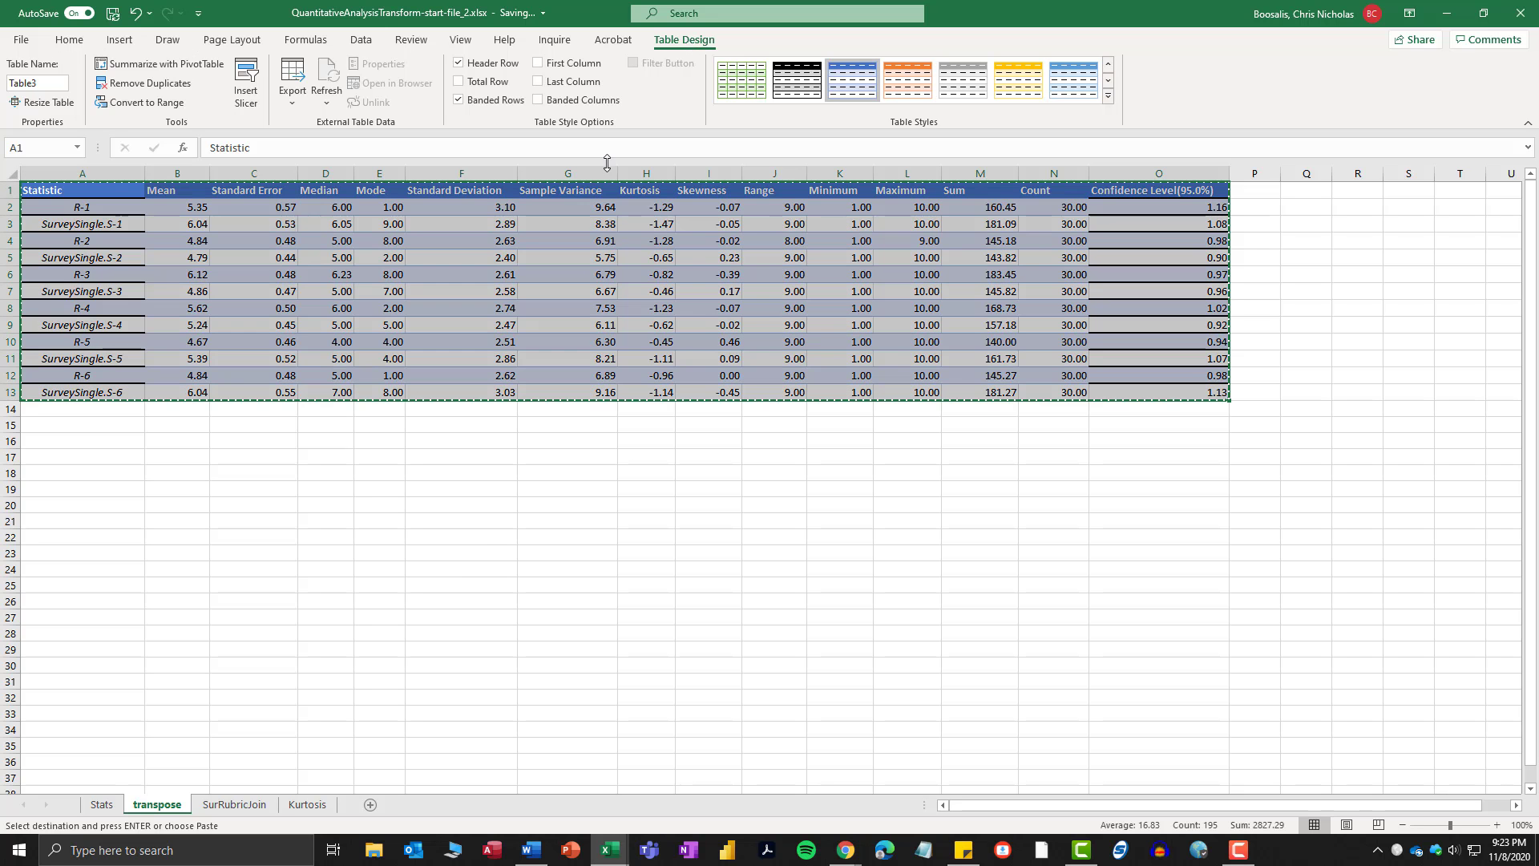
pyautogui.click(143, 99)
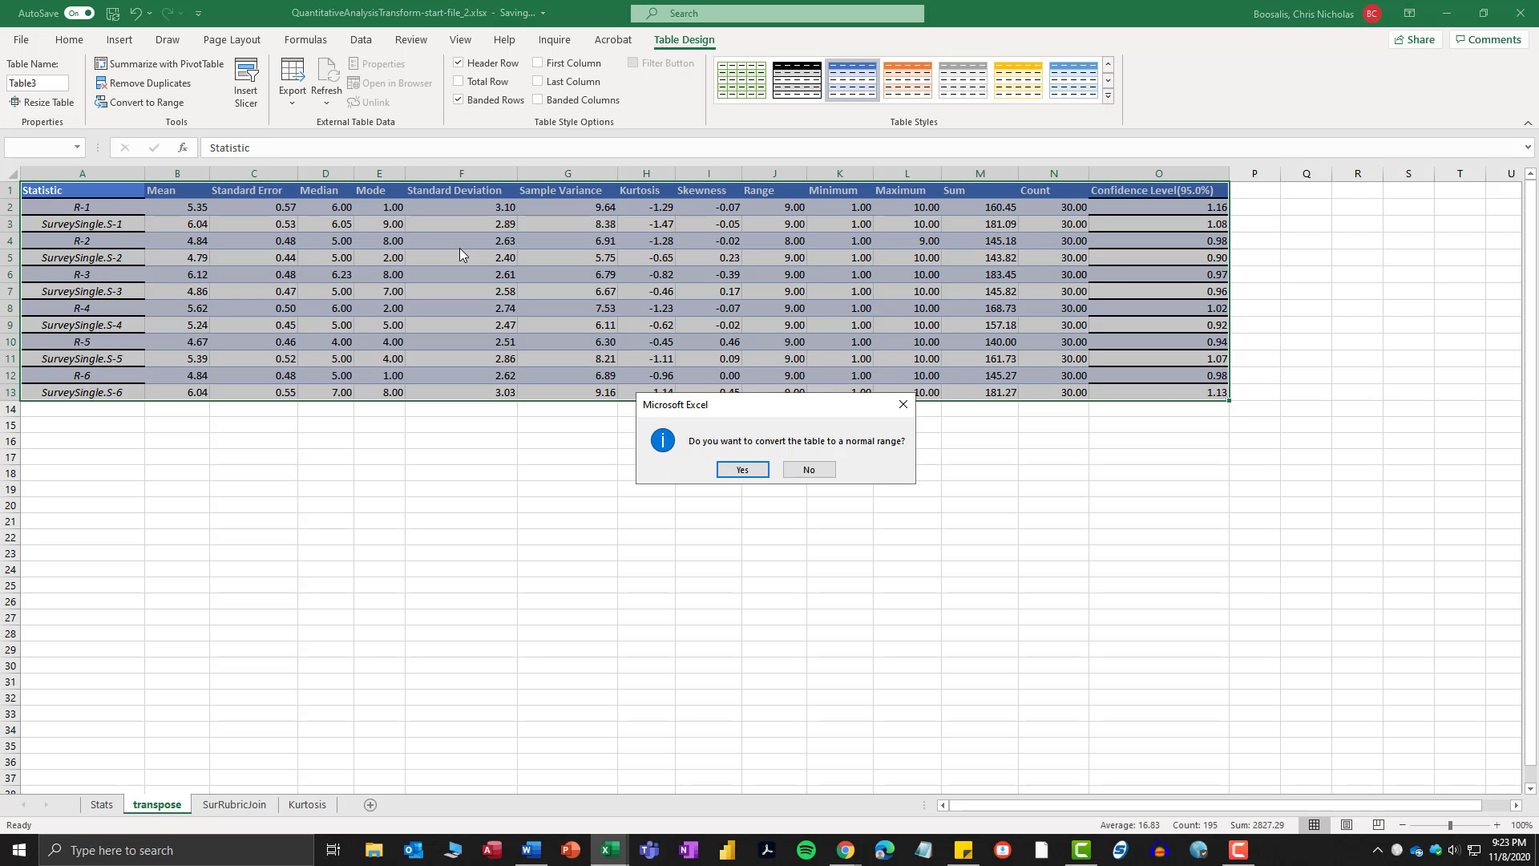
pyautogui.click(742, 470)
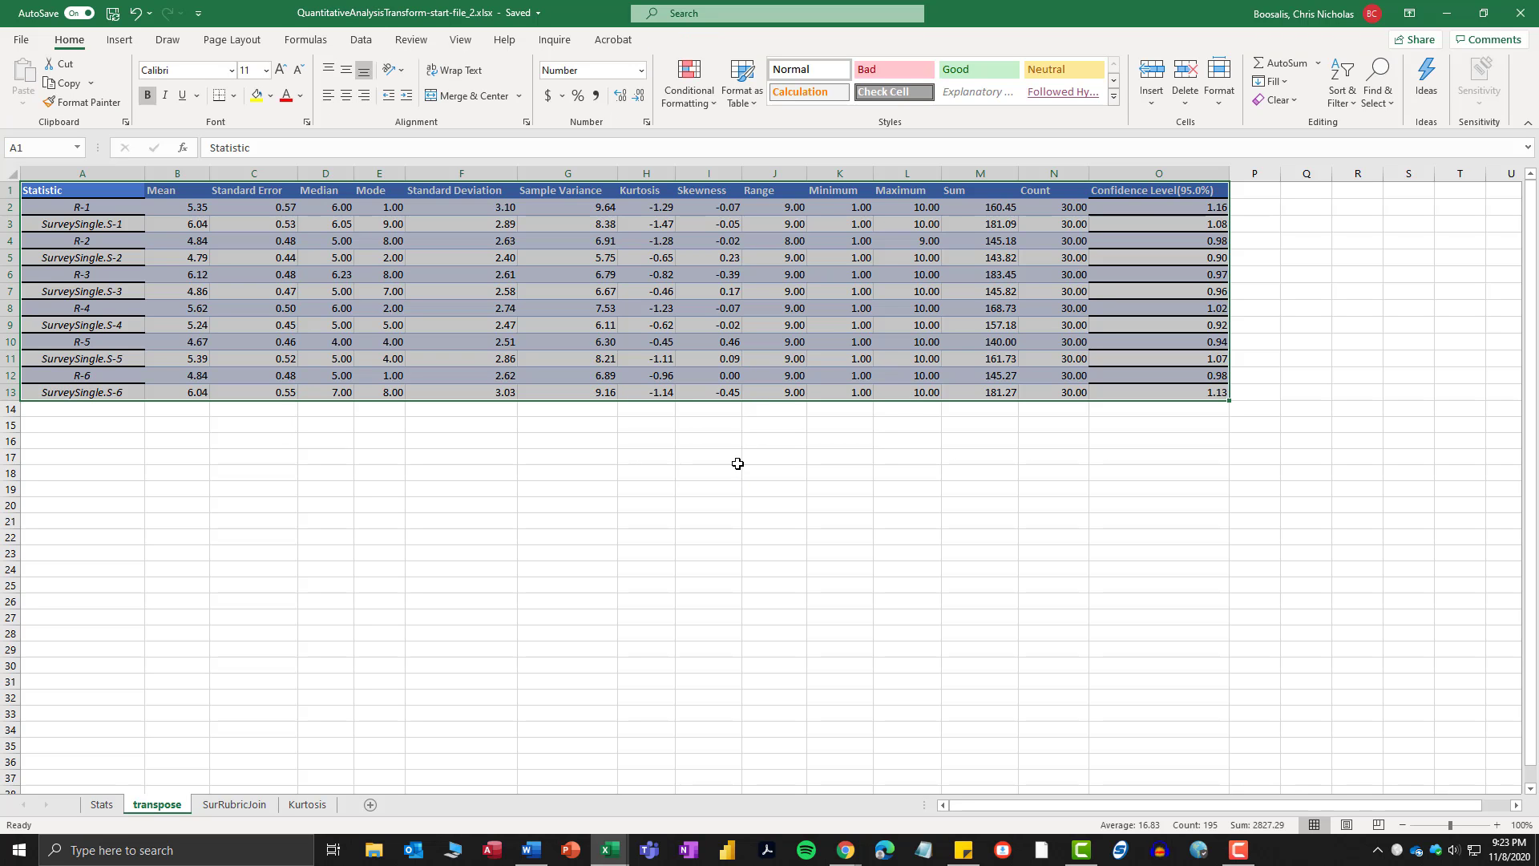
pyautogui.click(129, 234)
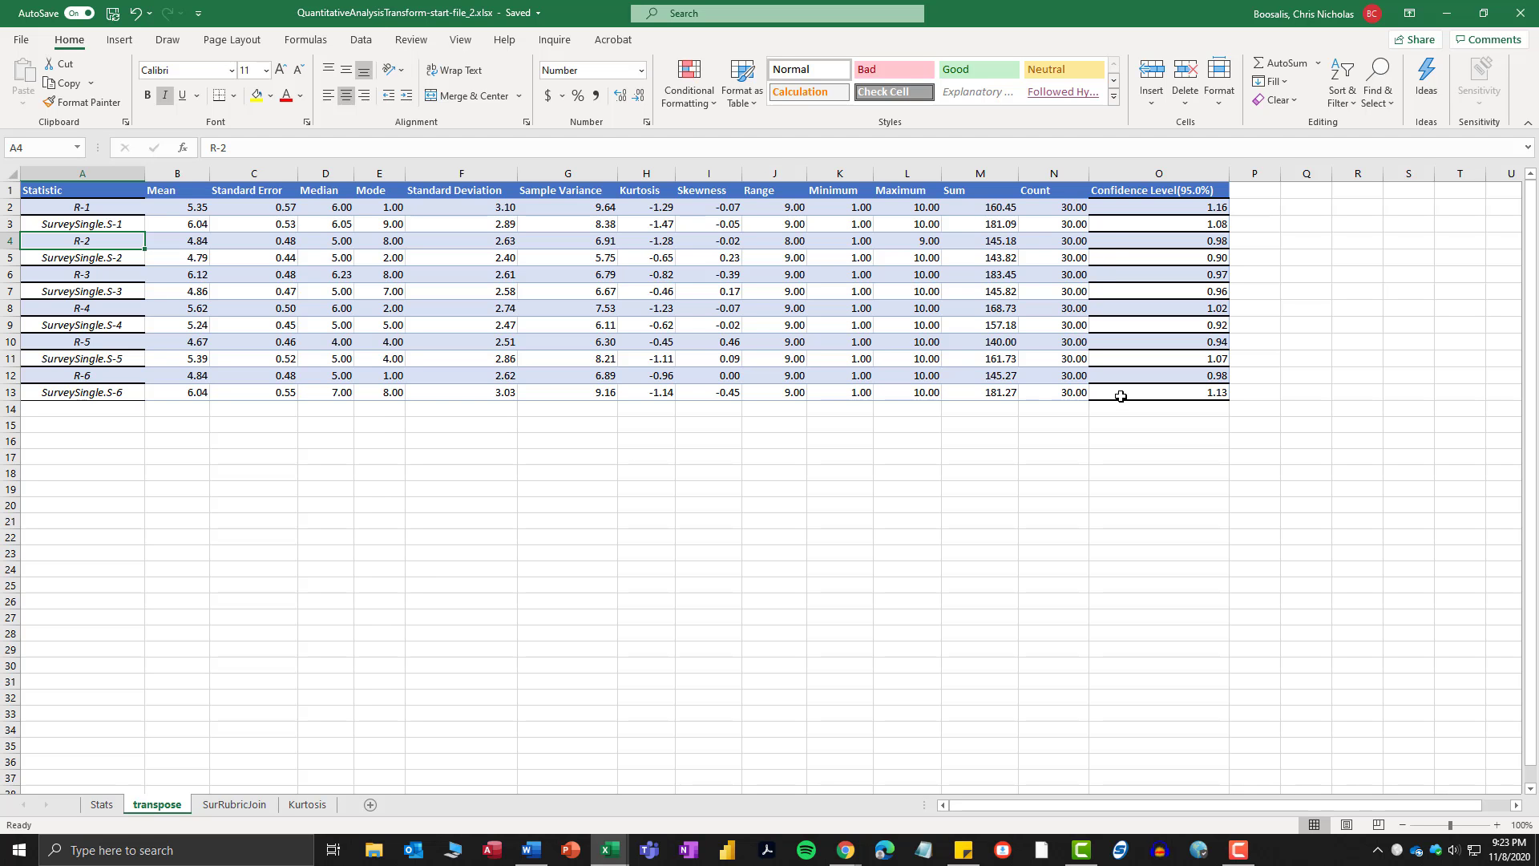
pyautogui.moveTo(1120, 396); pyautogui.dragTo(80, 200)
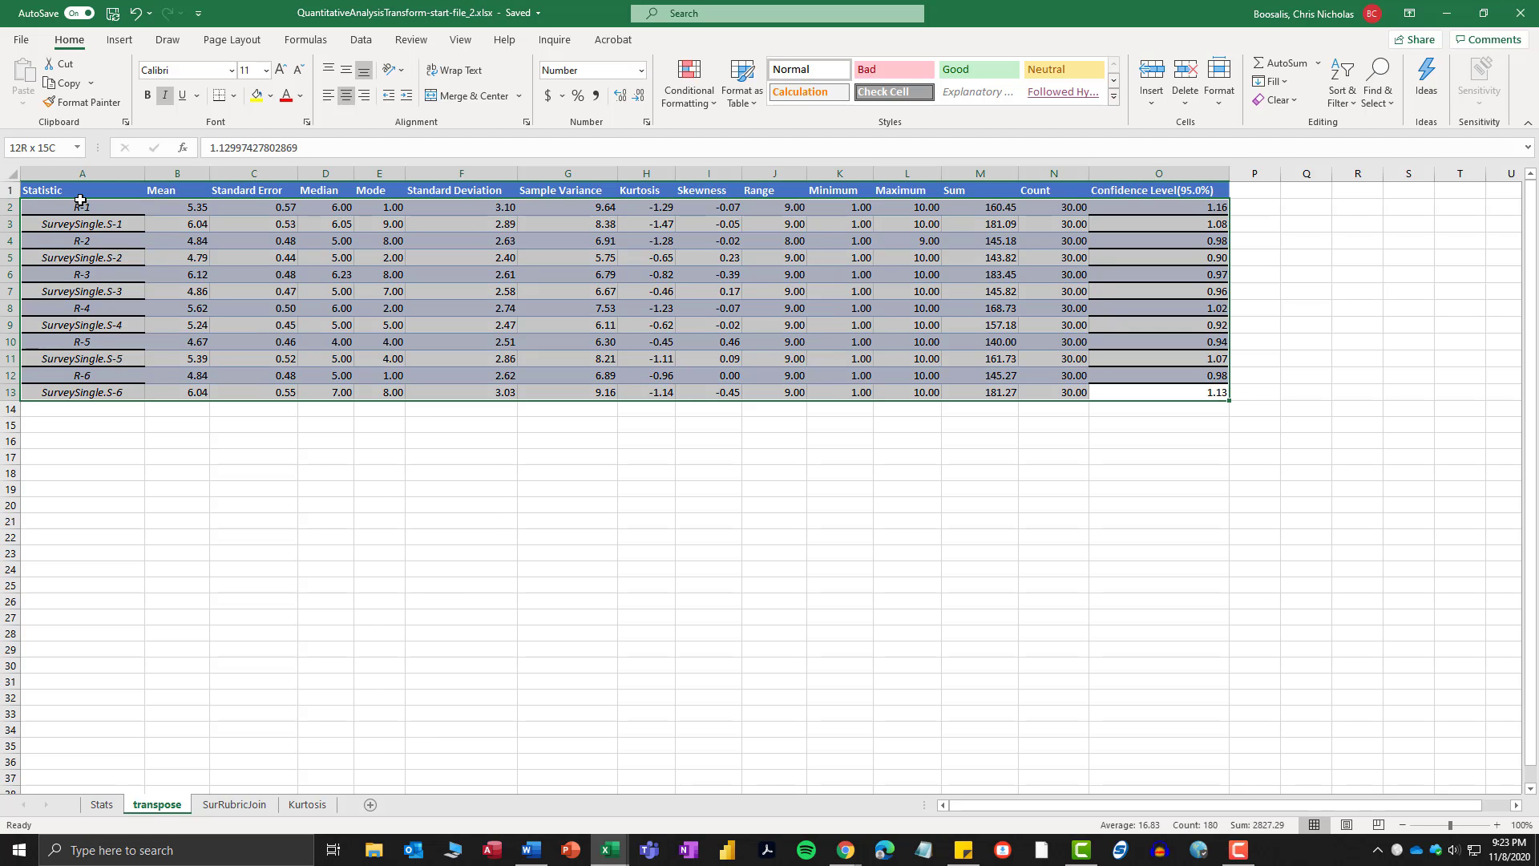
pyautogui.click(102, 804)
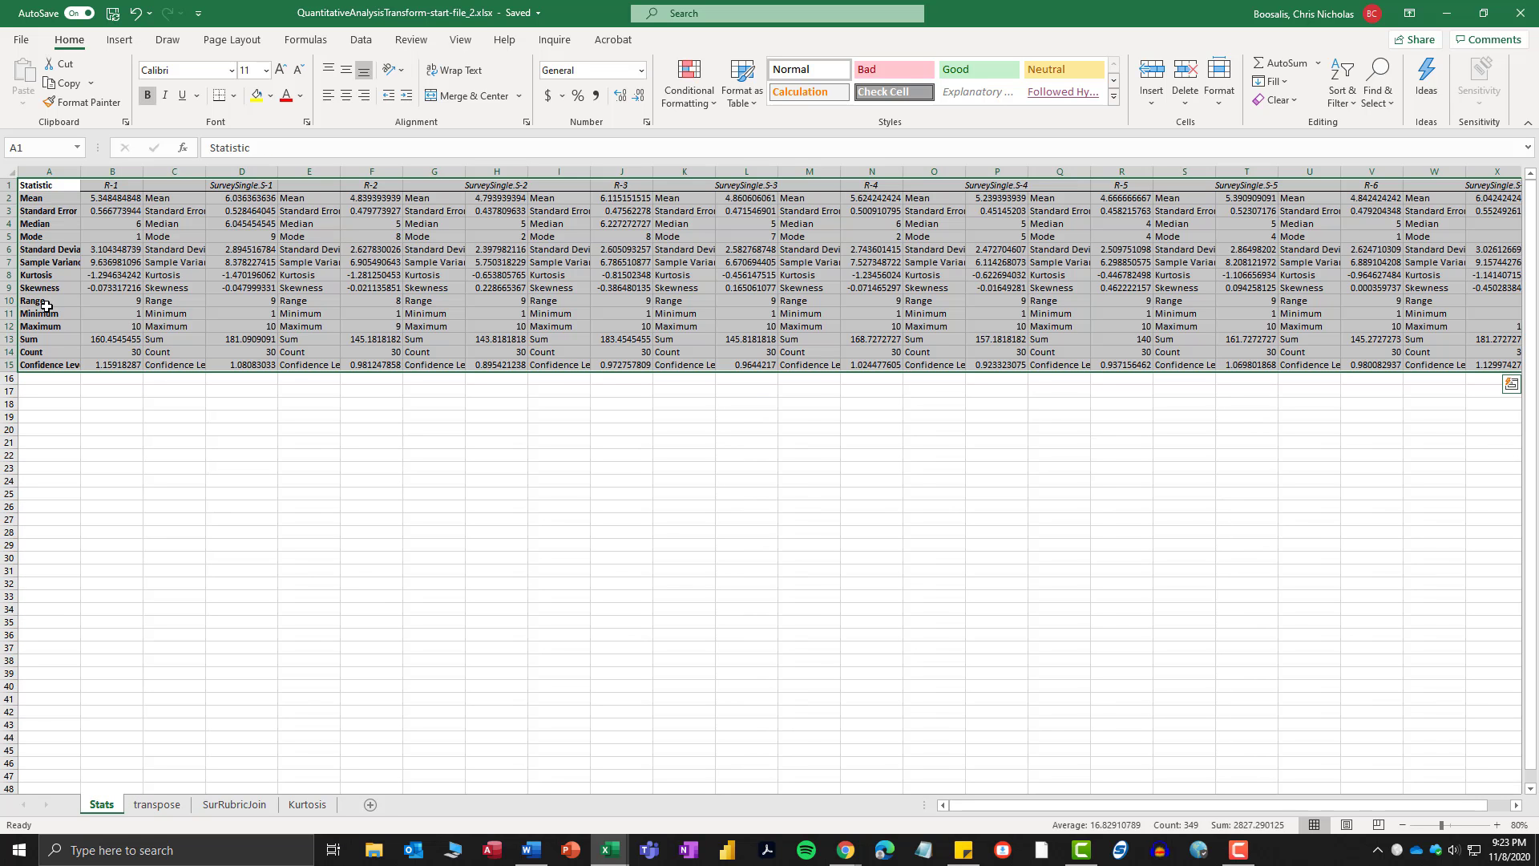
pyautogui.click(156, 804)
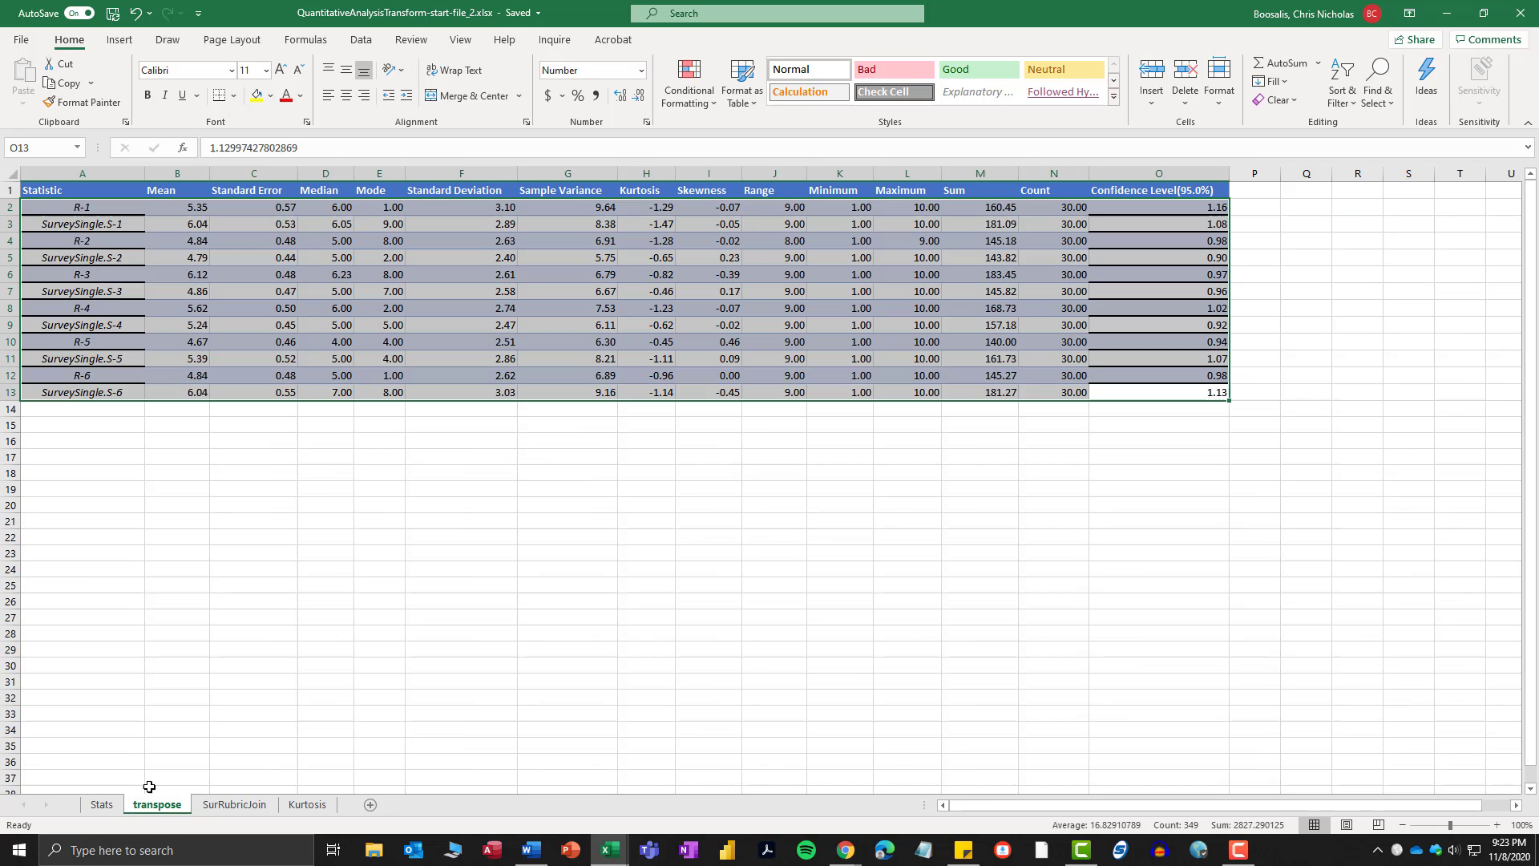
pyautogui.click(119, 39)
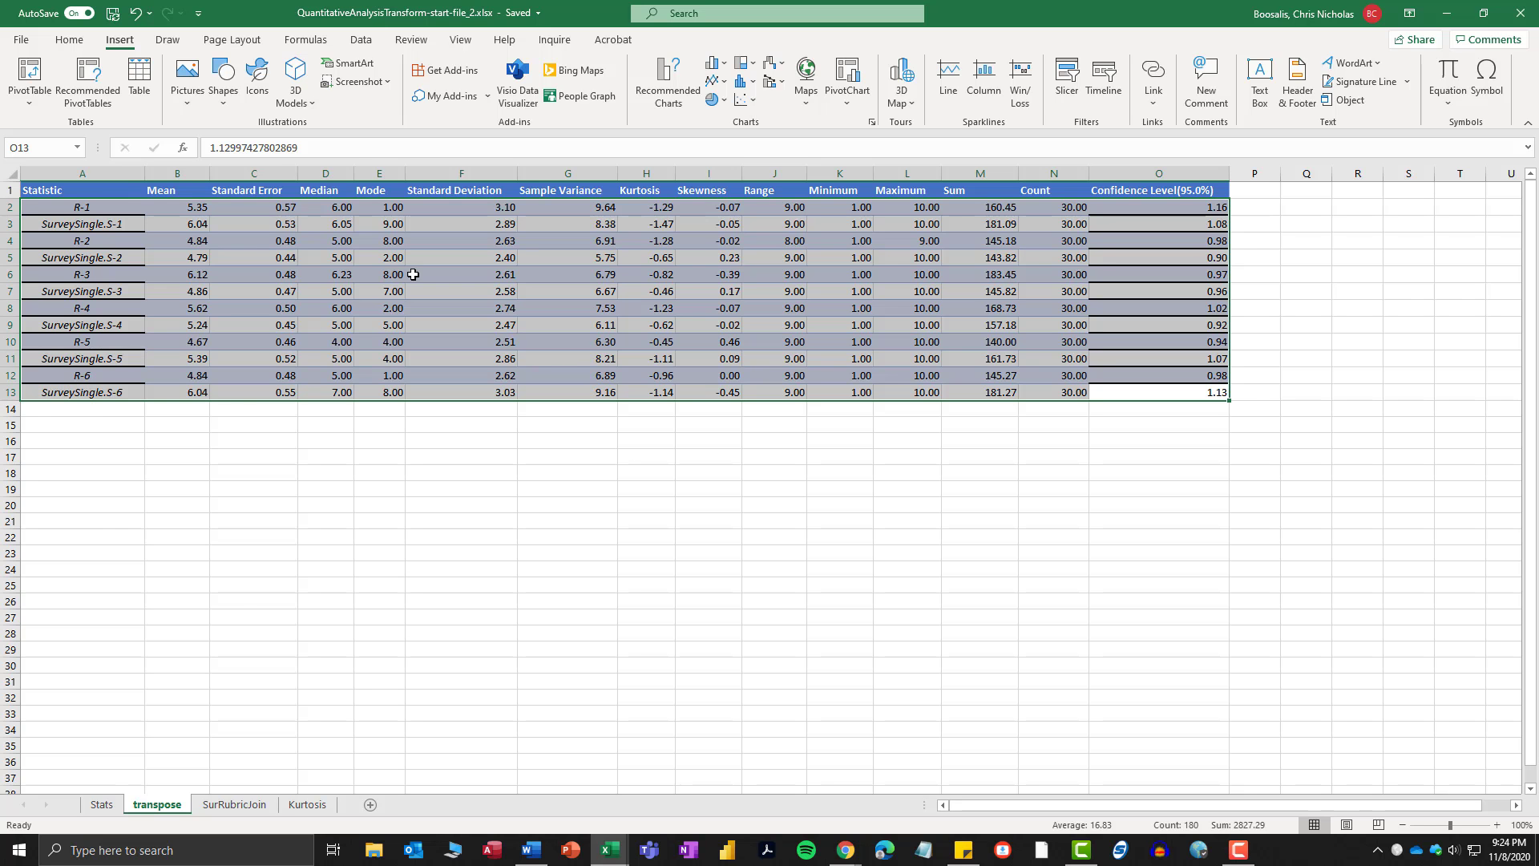
pyautogui.rightClick(68, 194)
pyautogui.click(1155, 359)
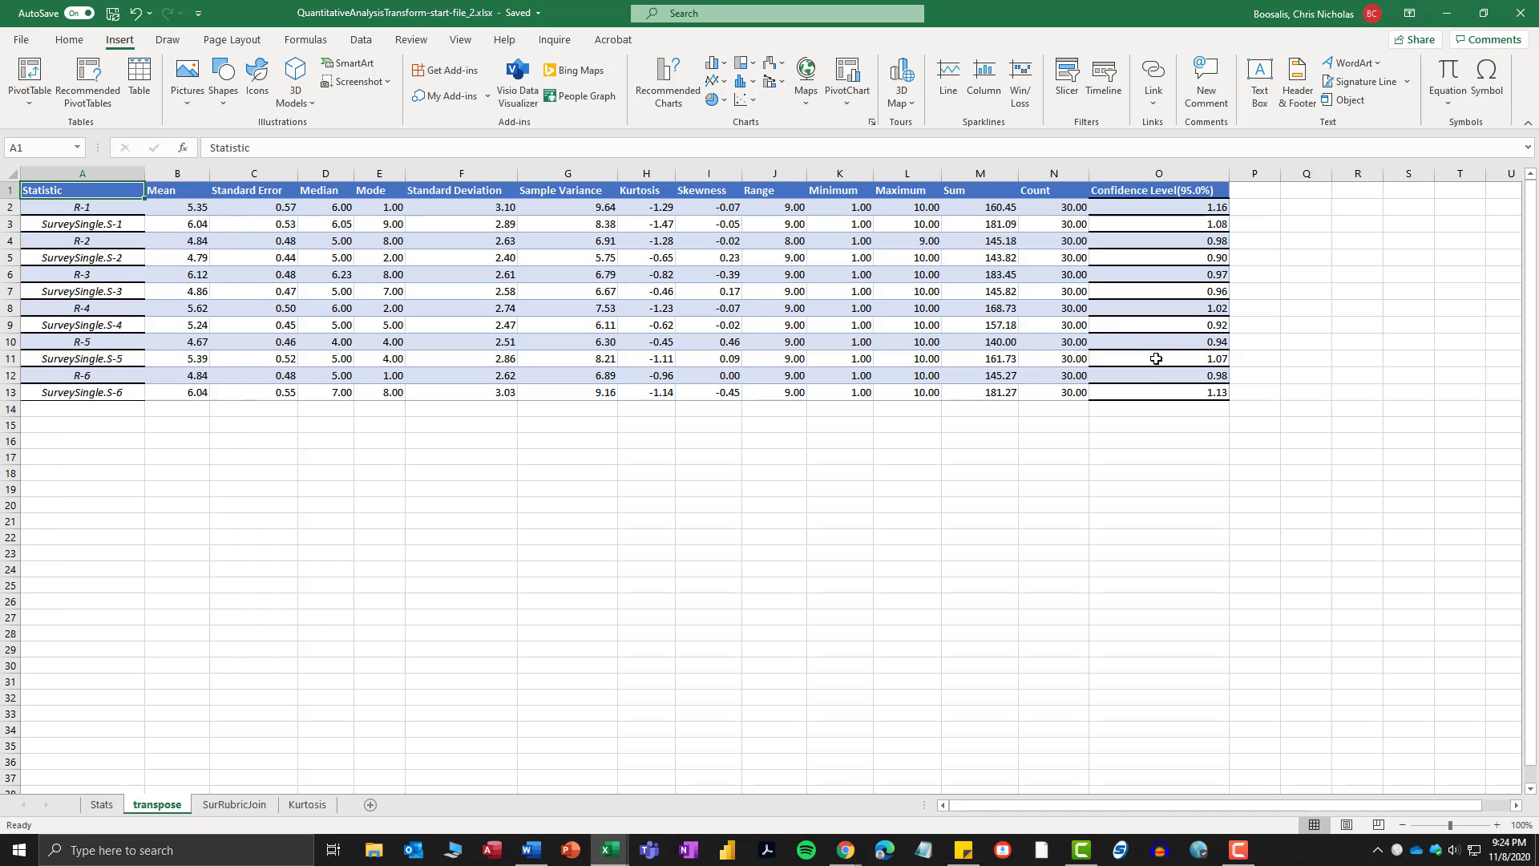
# Copy the statistics range A1:O13 and paste it transposed at cell A18.
pyautogui.moveTo(1155, 393); pyautogui.dragTo(48, 190)
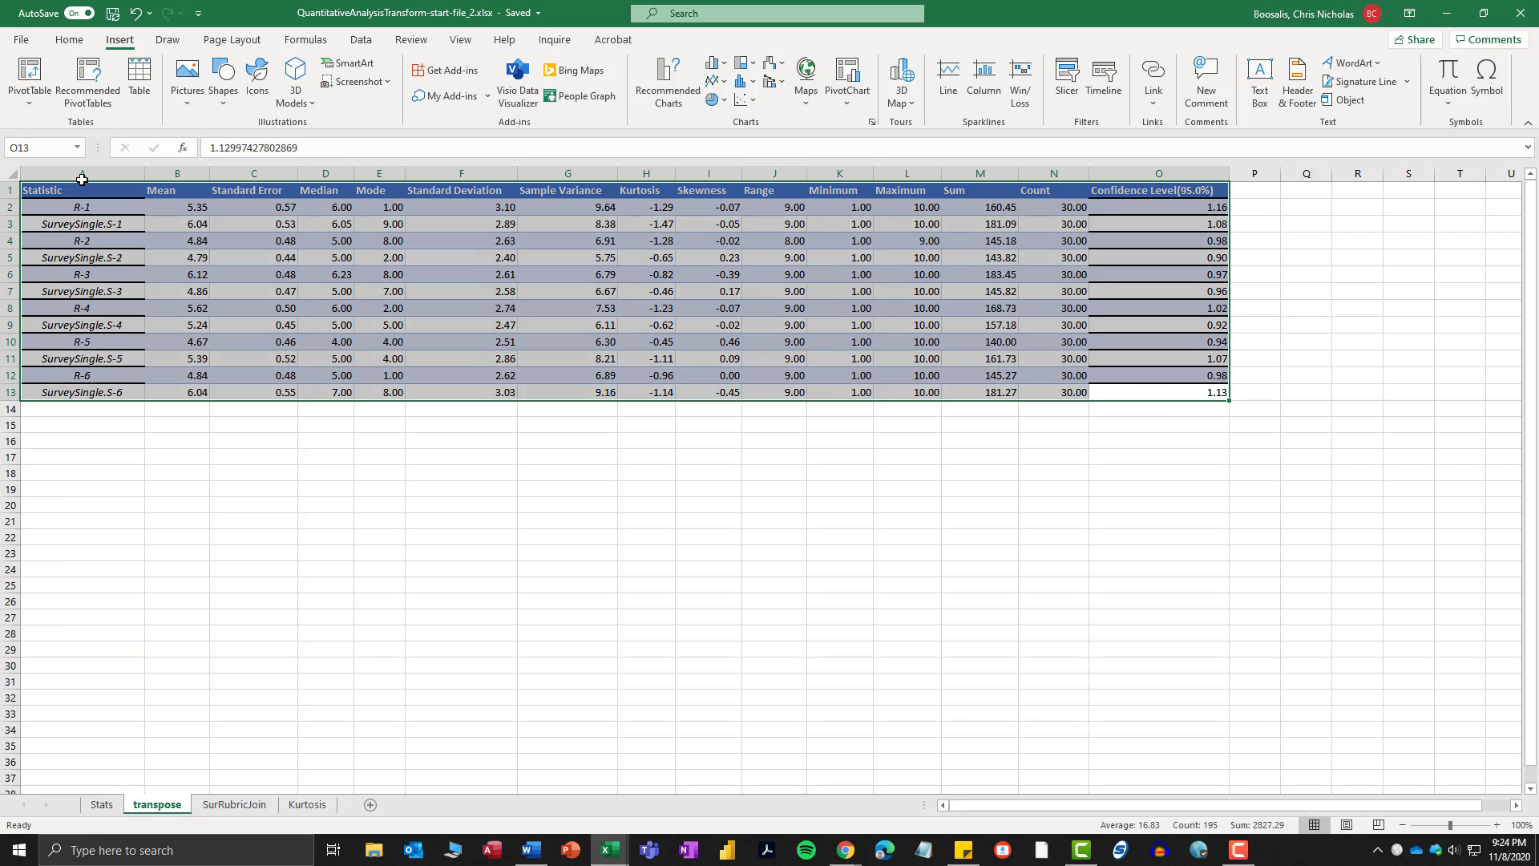
pyautogui.click(62, 45)
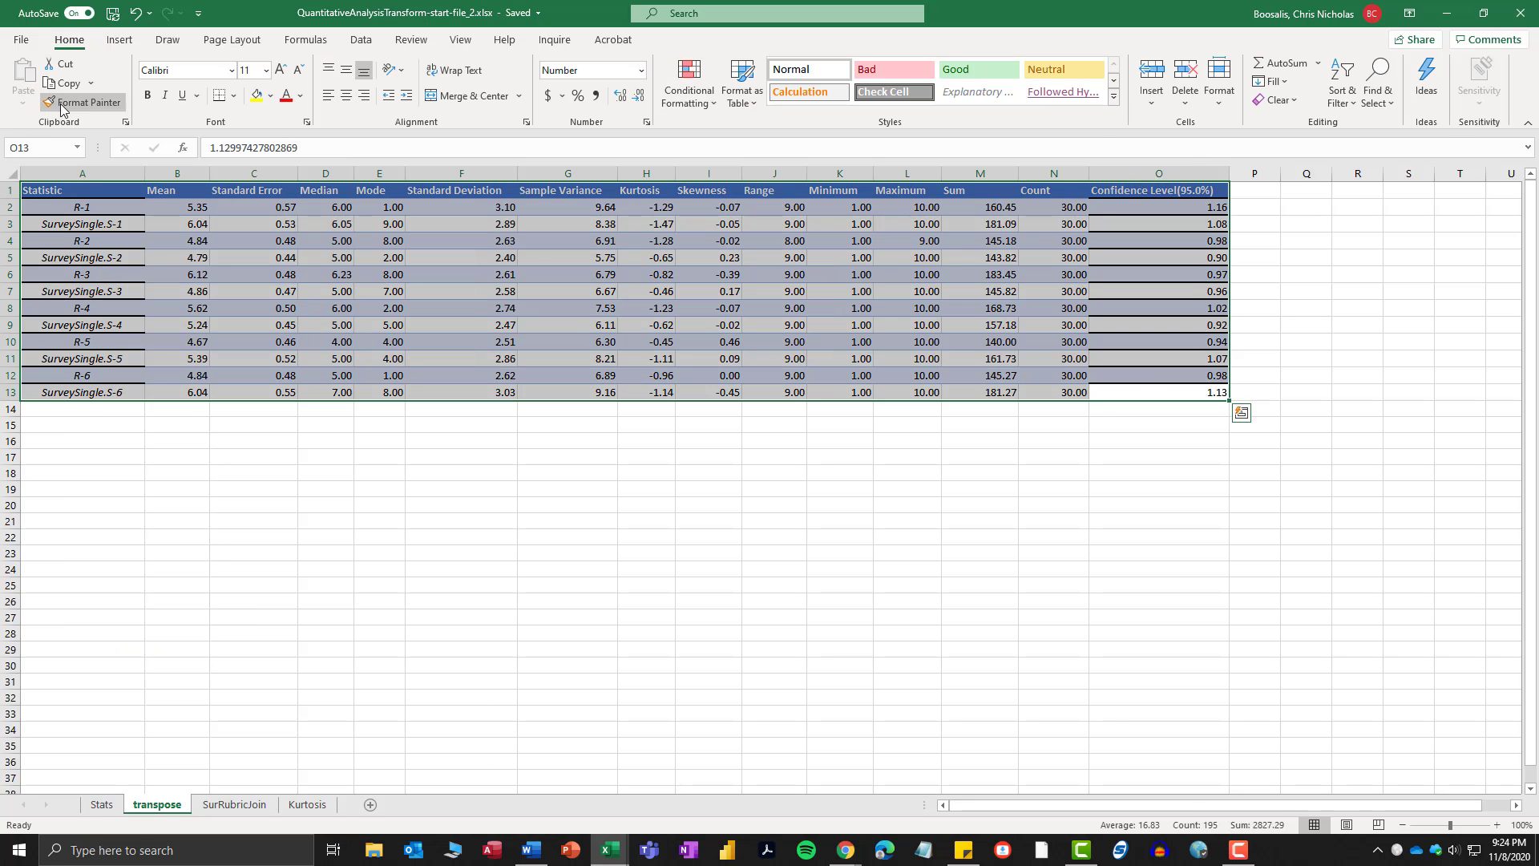
pyautogui.click(64, 85)
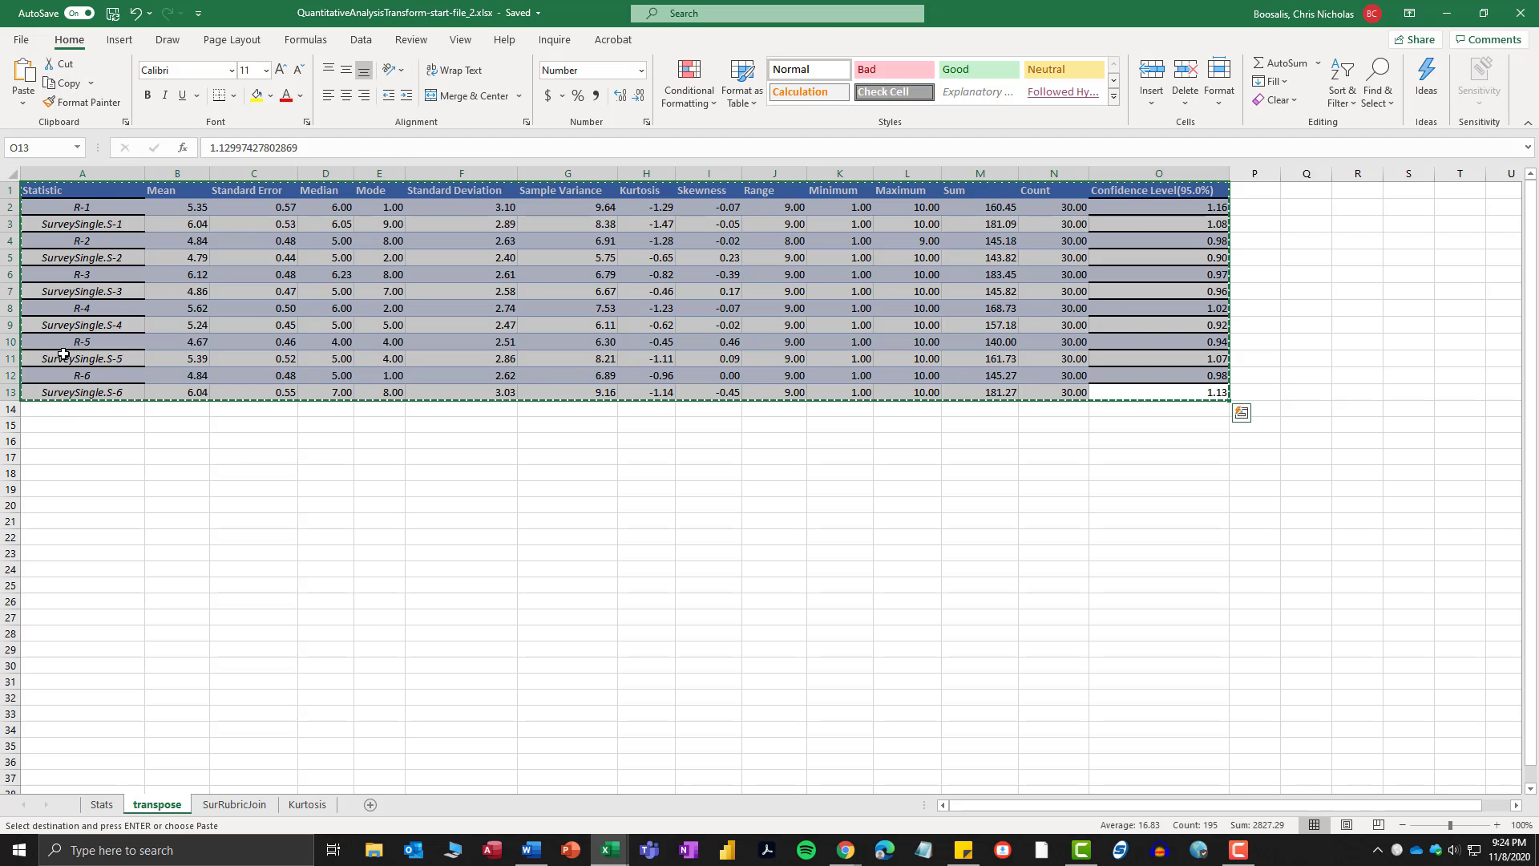
pyautogui.click(66, 473)
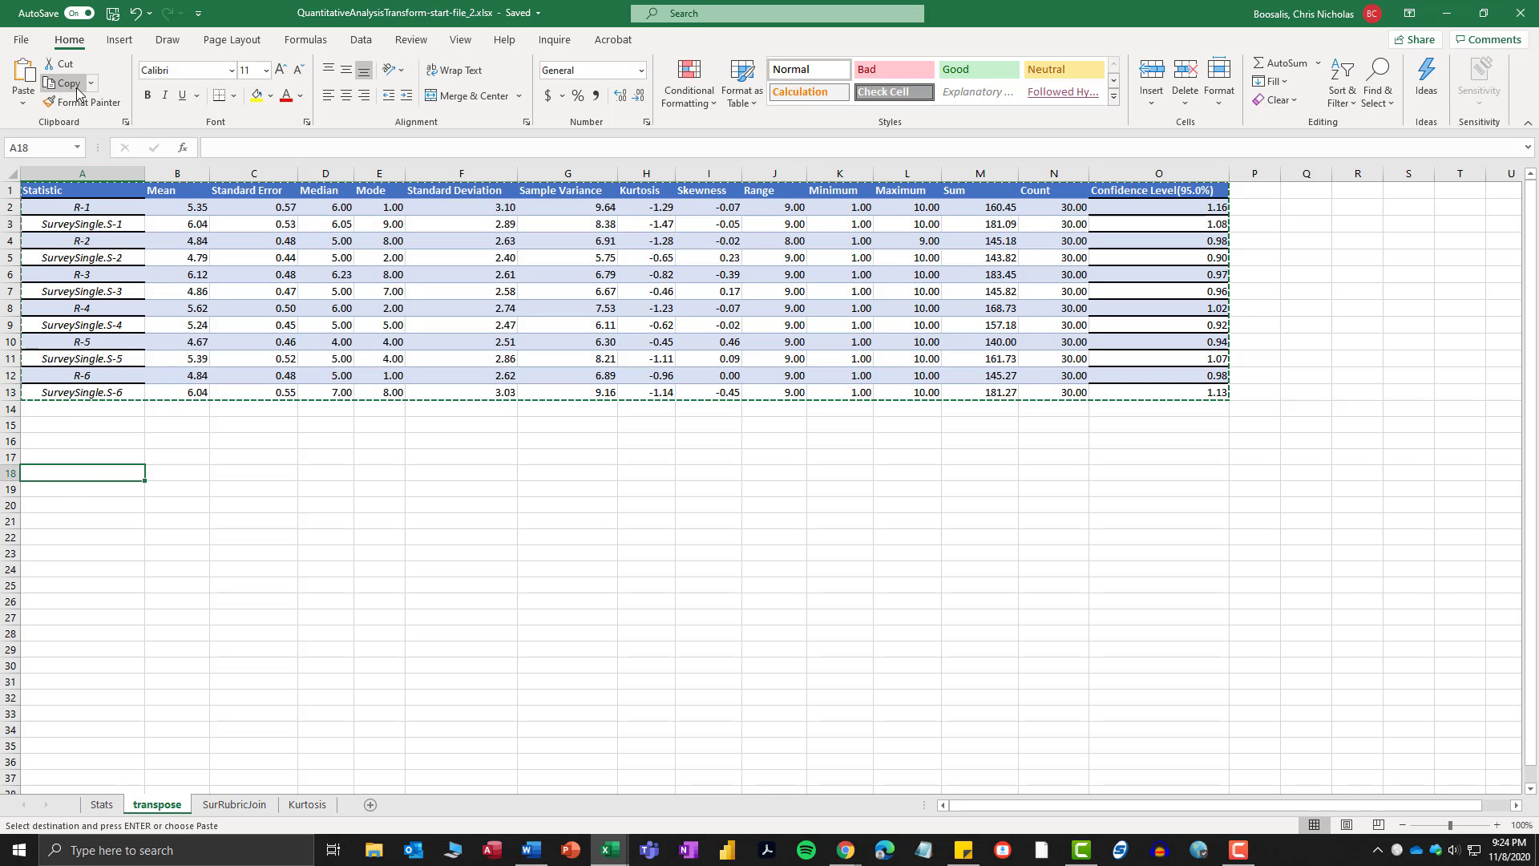
pyautogui.click(22, 104)
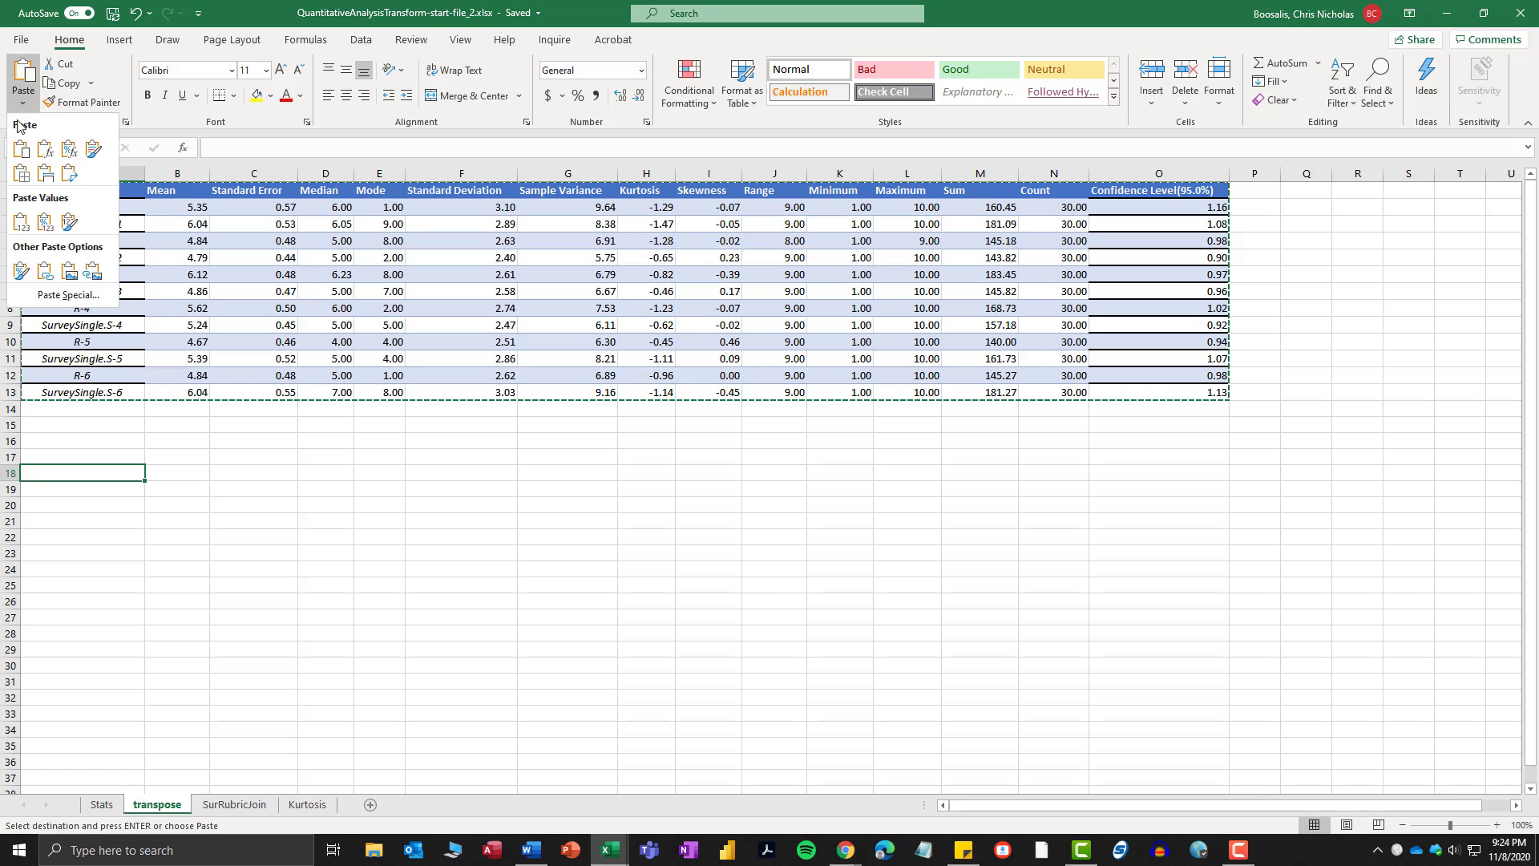
pyautogui.click(70, 174)
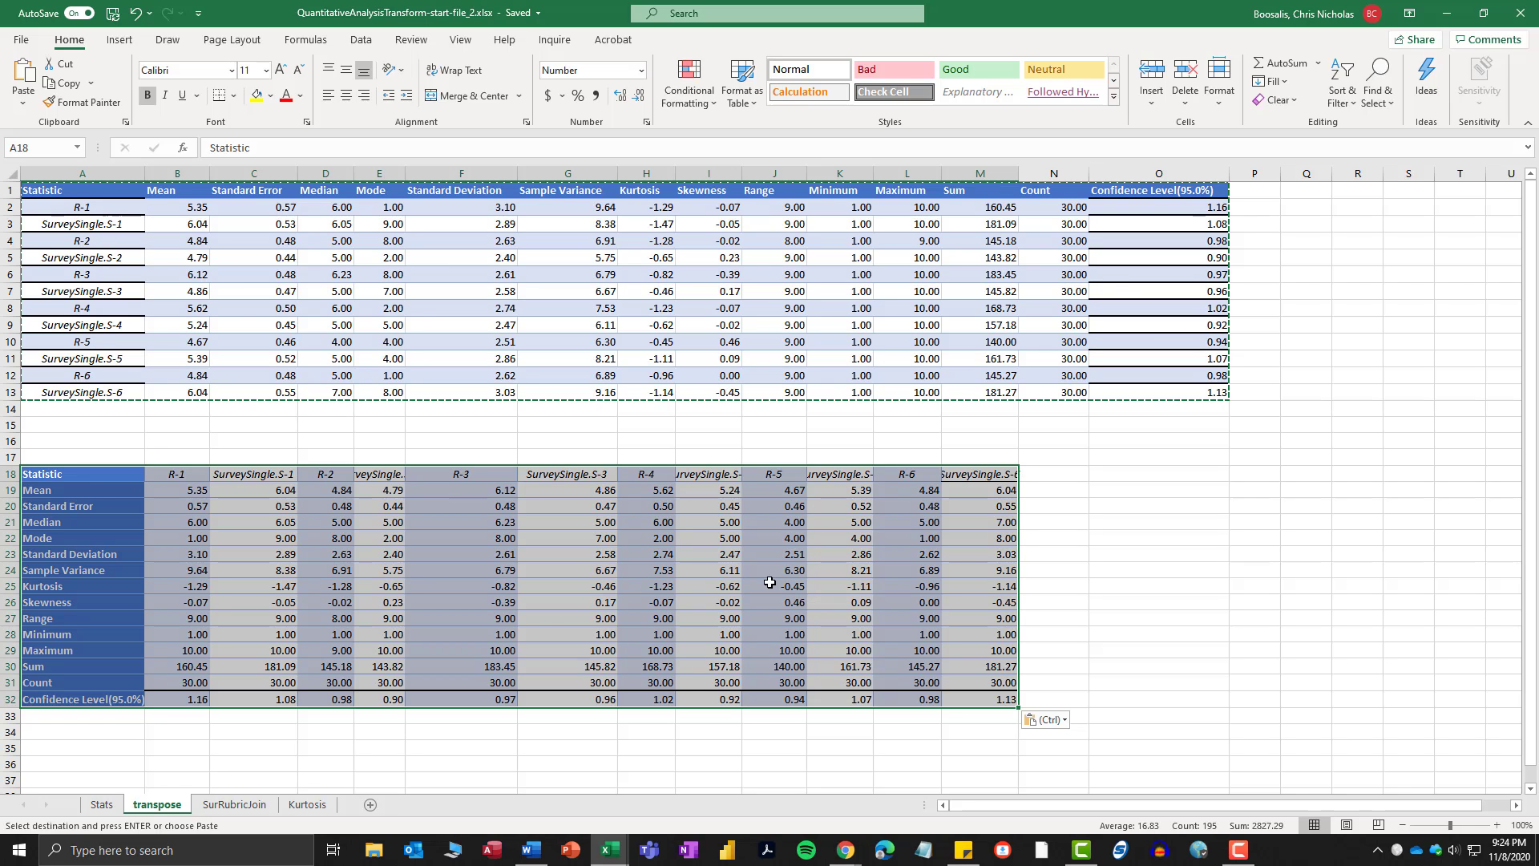
# Delete the rows holding the original statistics range and the blank rows above the transposed copy.
pyautogui.click(15, 456)
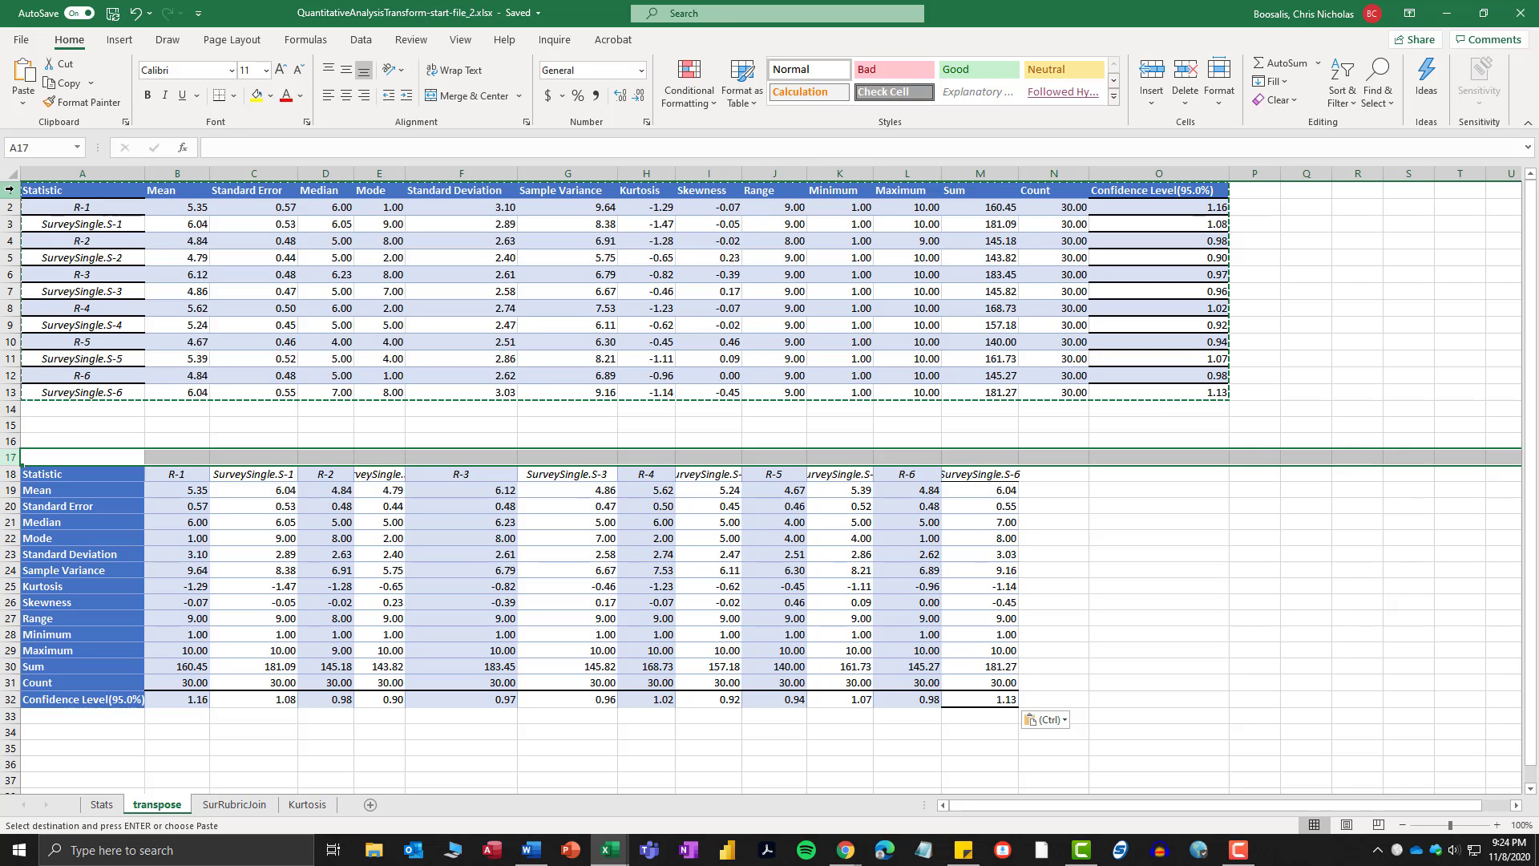
pyautogui.moveTo(12, 191); pyautogui.dragTo(22, 440)
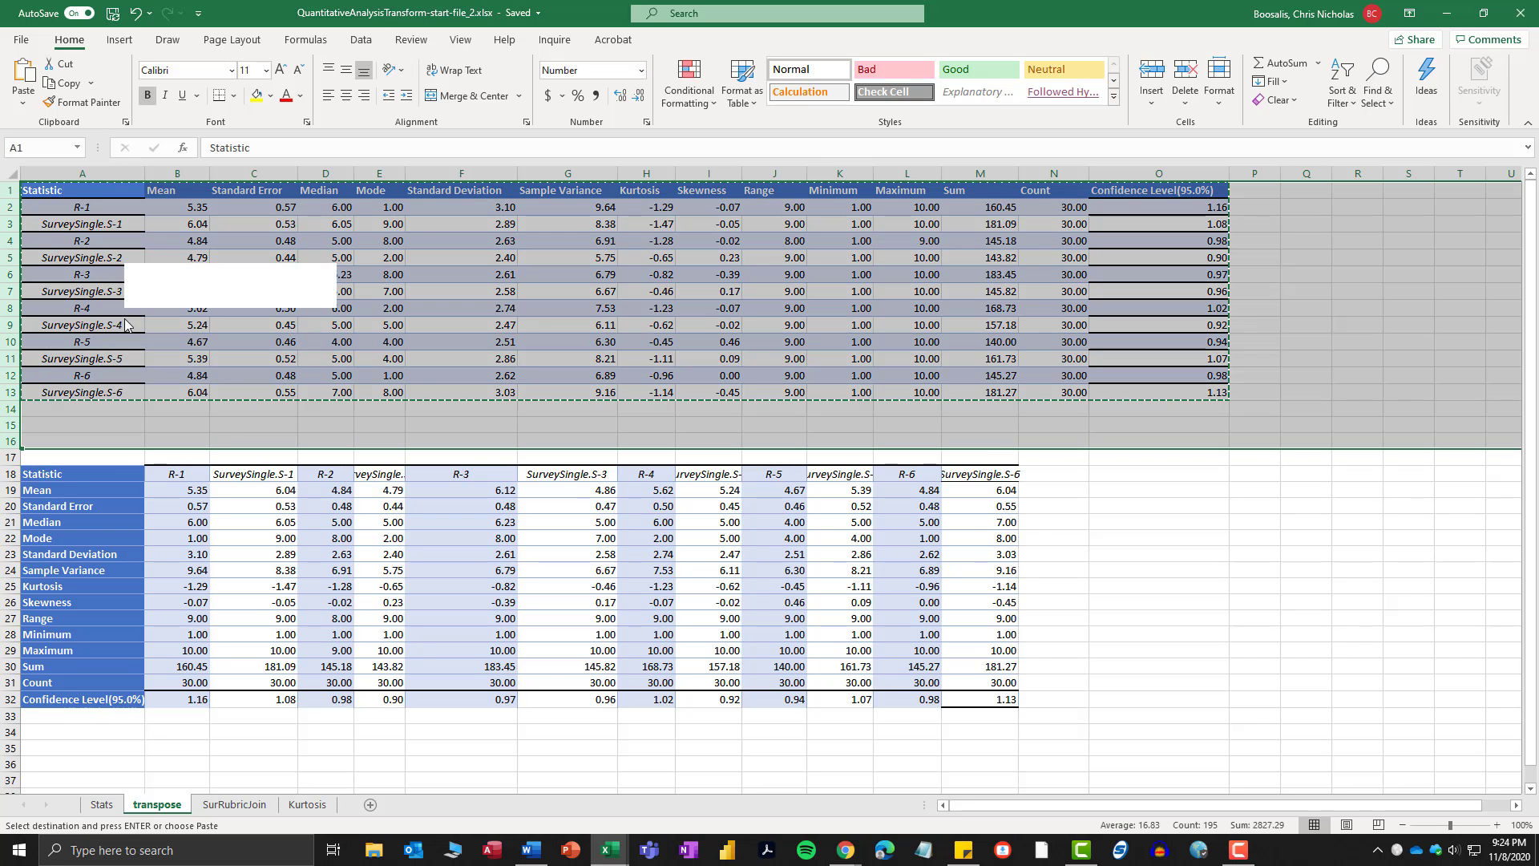
pyautogui.rightClick(121, 316)
pyautogui.click(183, 469)
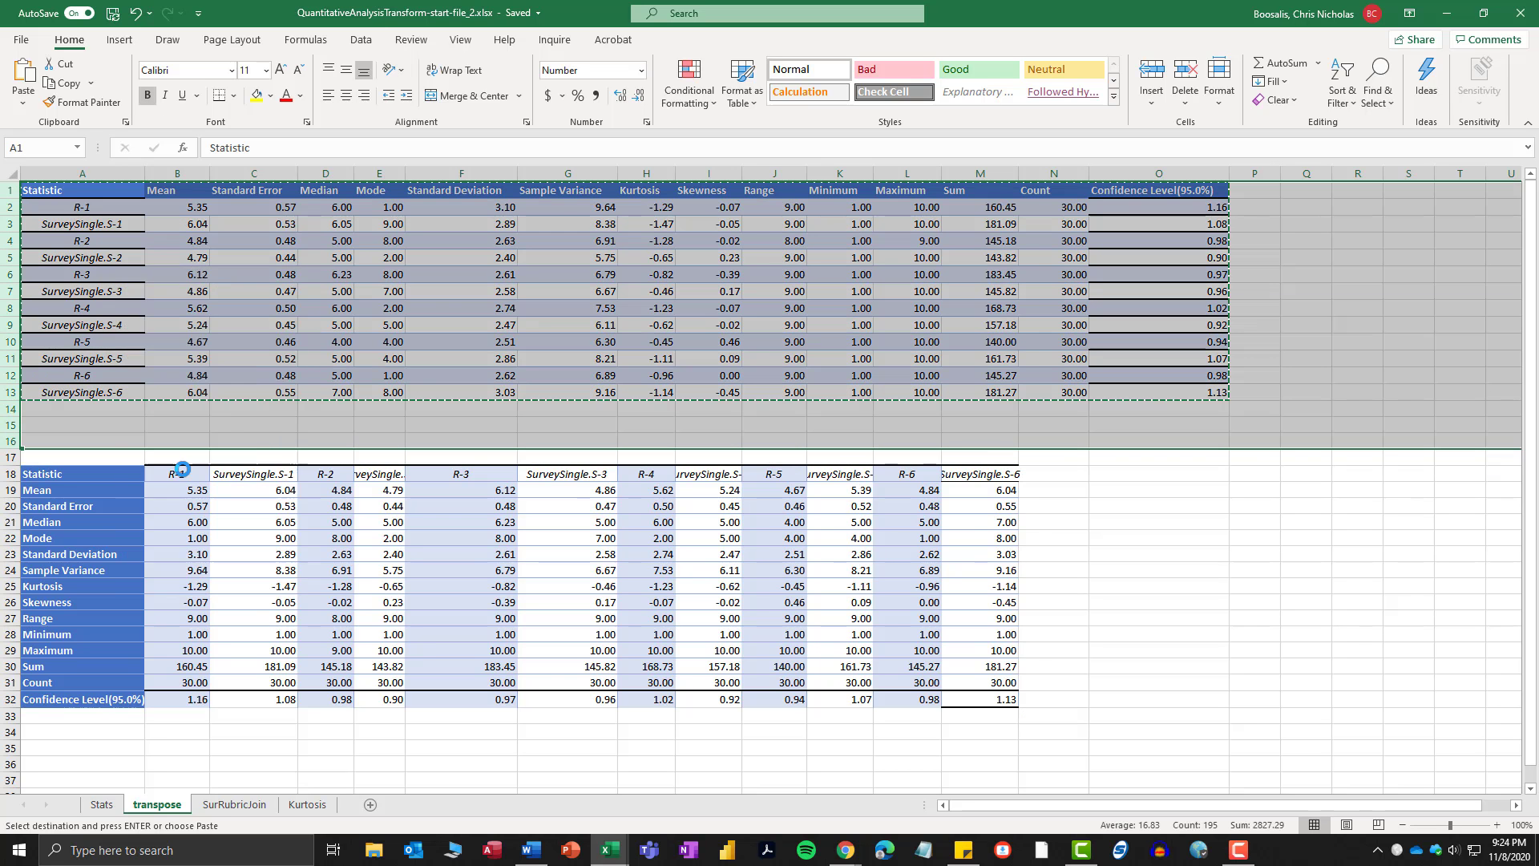
pyautogui.click(10, 189)
pyautogui.rightClick(11, 190)
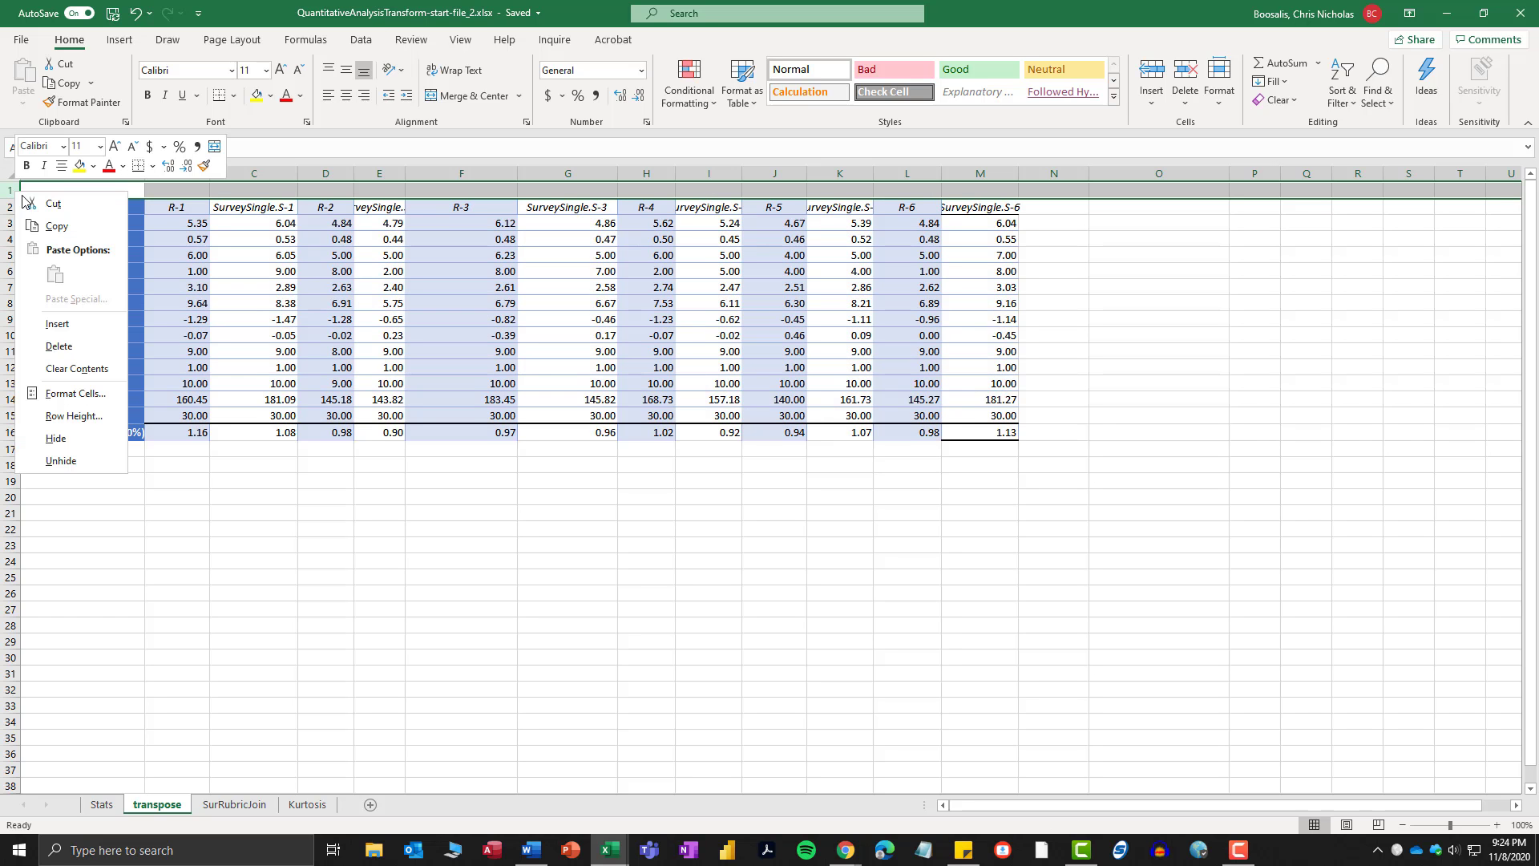
pyautogui.click(60, 347)
# Try to remove the fill from range A1:M15 and set the font colour of A1:A14 to black.
pyautogui.moveTo(56, 190); pyautogui.dragTo(1001, 413)
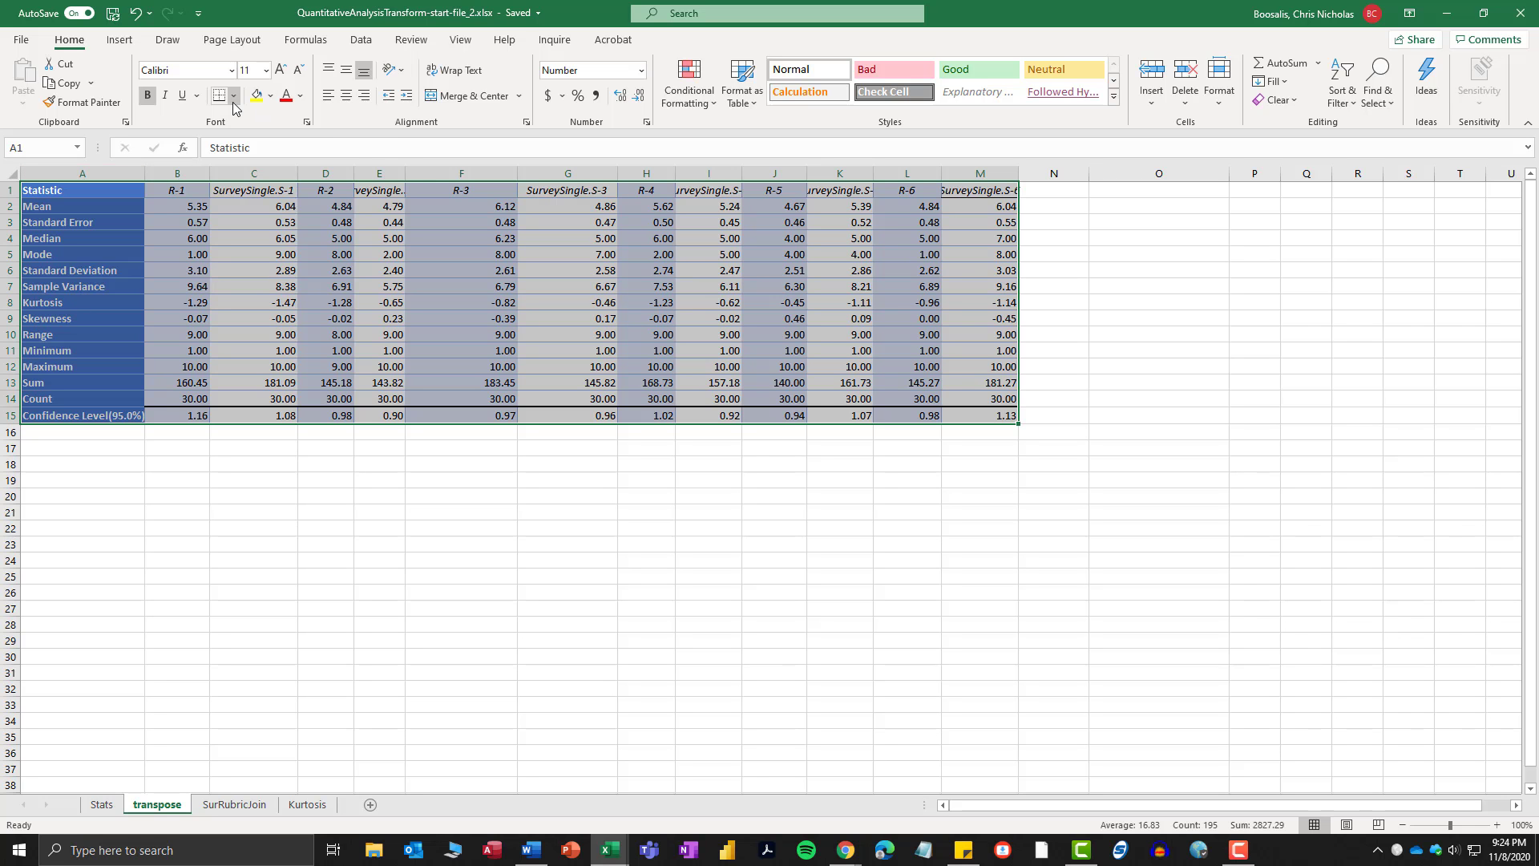
pyautogui.click(272, 97)
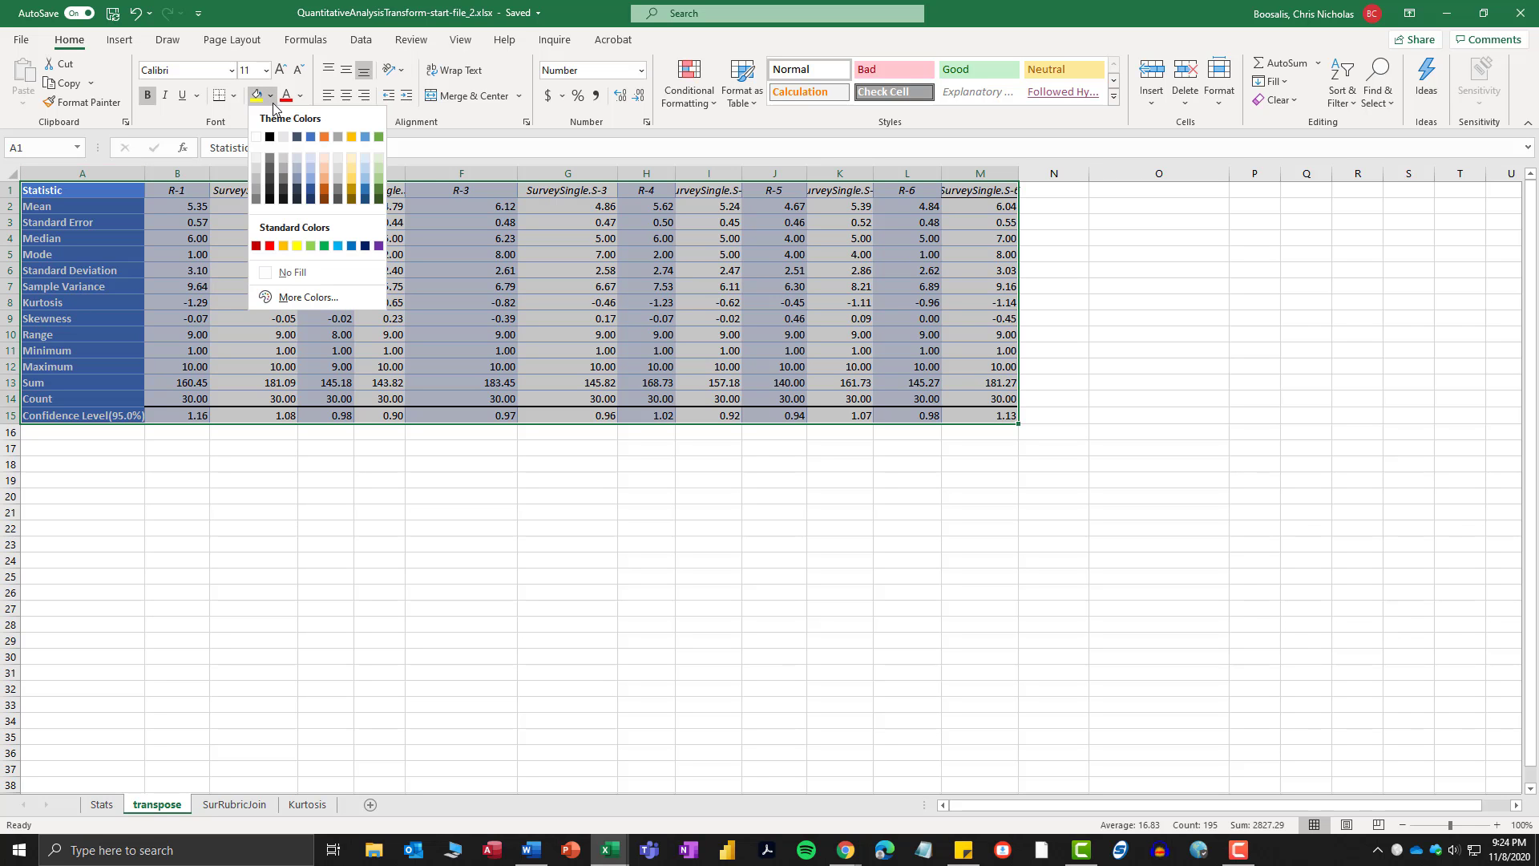
pyautogui.click(287, 274)
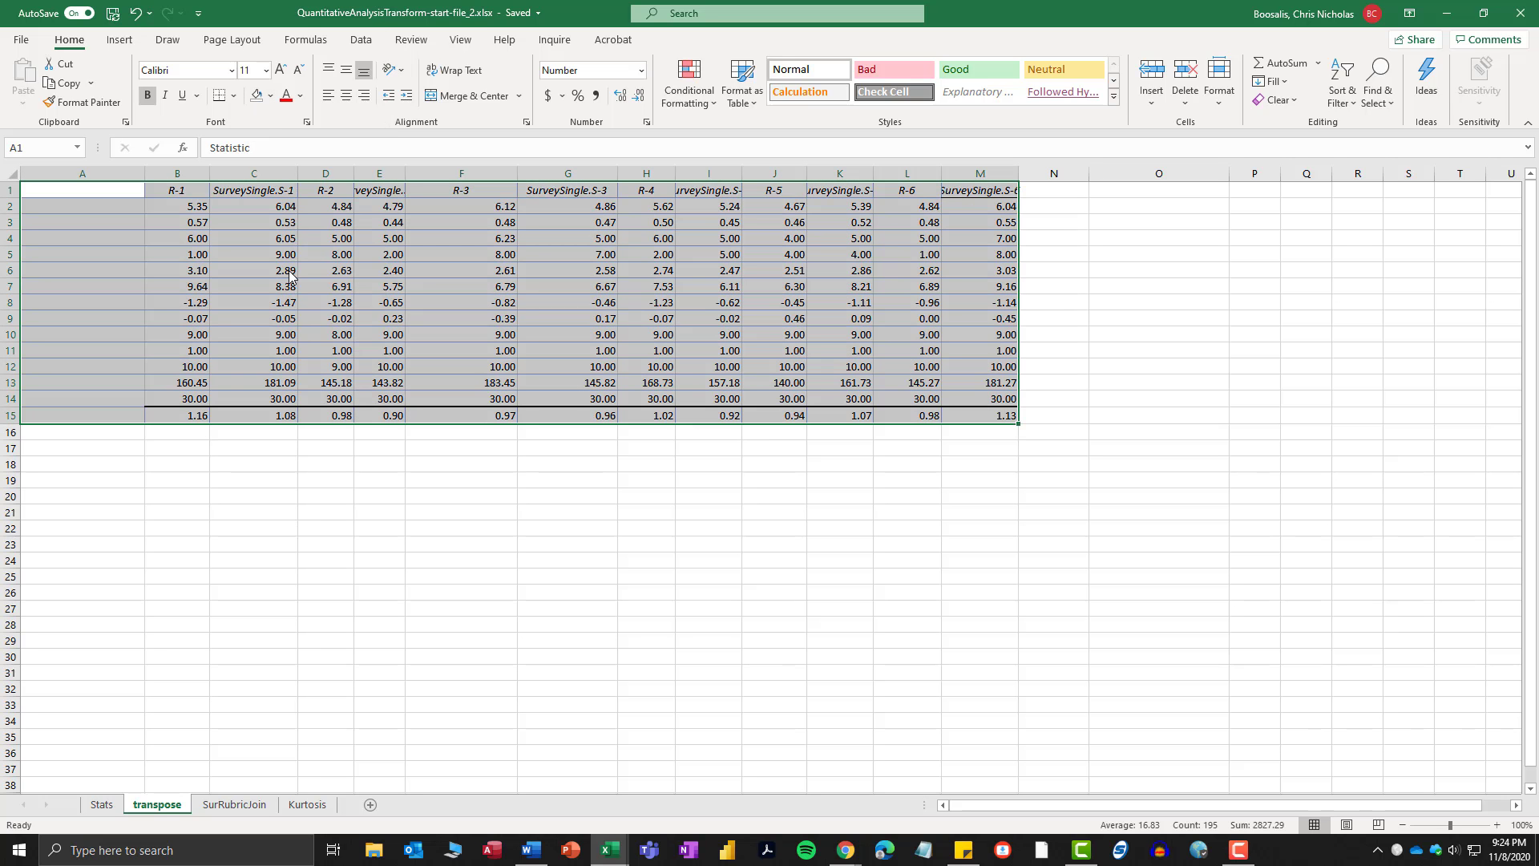
pyautogui.moveTo(89, 192); pyautogui.dragTo(76, 398)
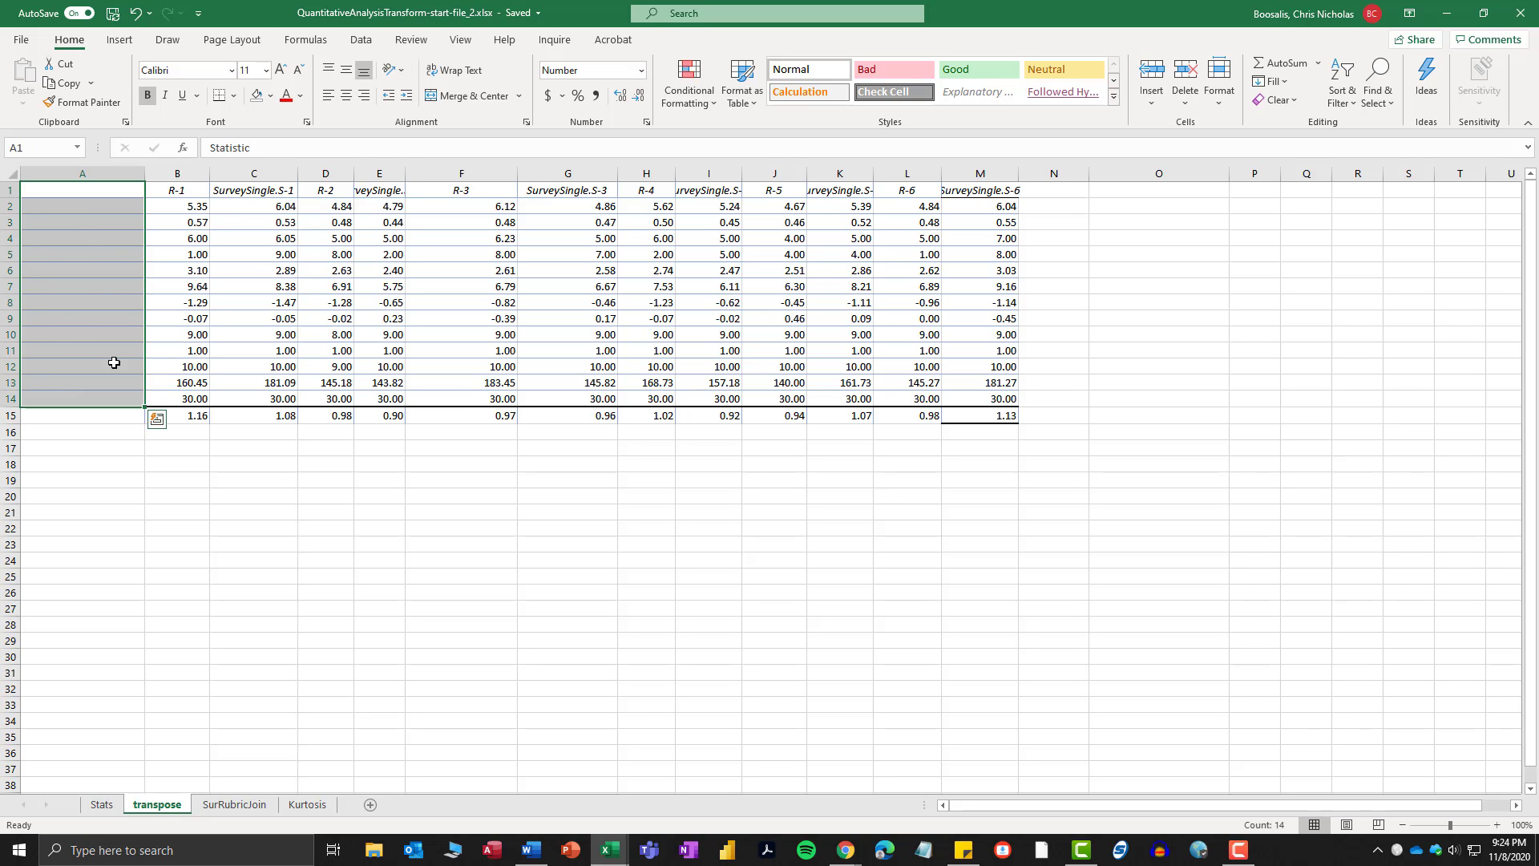
pyautogui.click(300, 95)
pyautogui.click(303, 117)
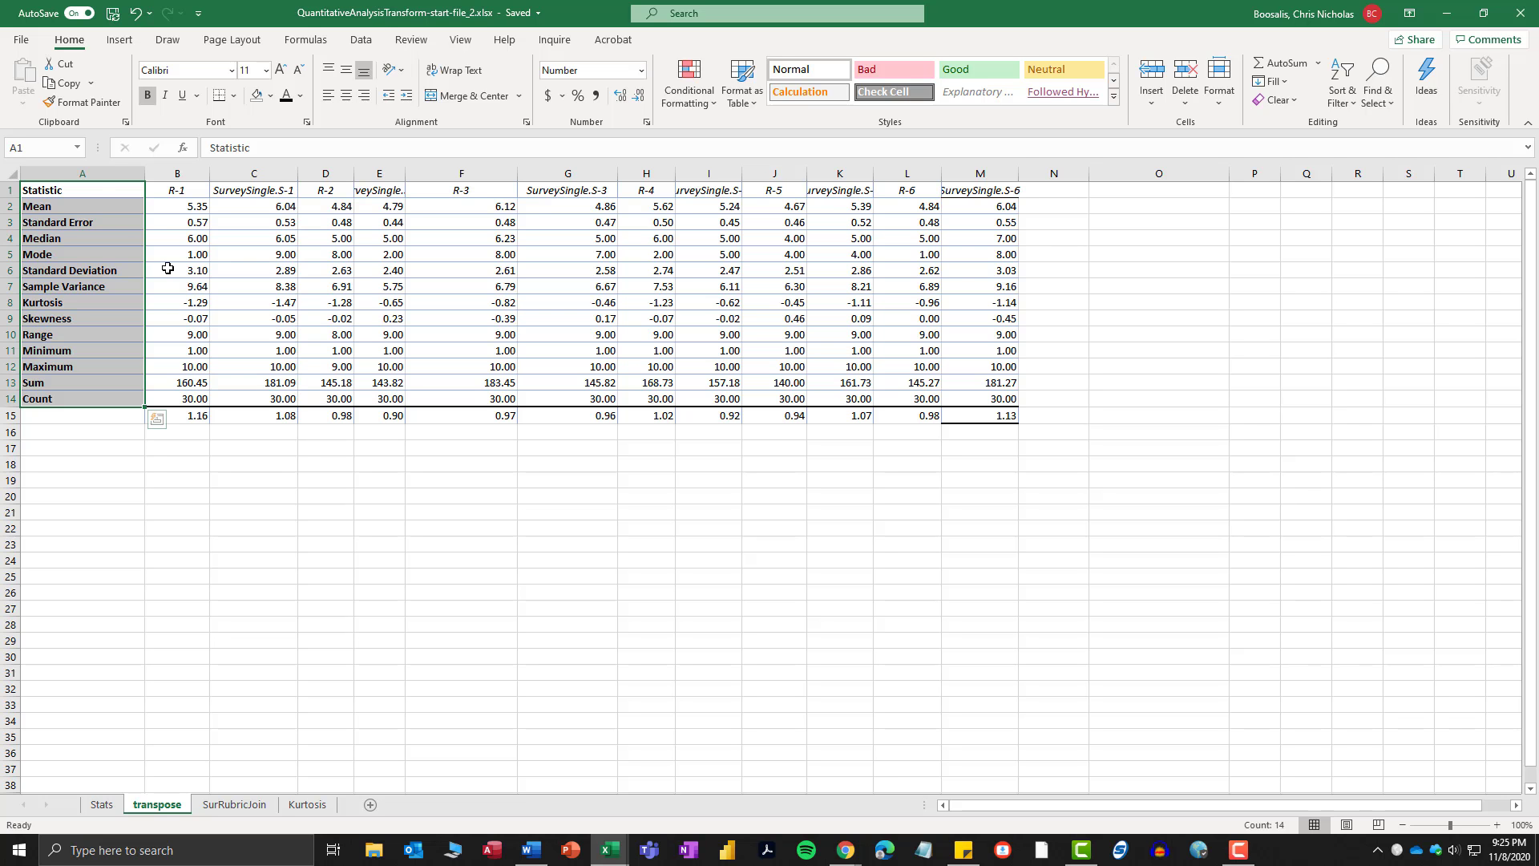
# Undo the font colour and fill changes on the transposed range.
pyautogui.hotkey('ctrl', 'z')
pyautogui.hotkey('ctrl', 'z')
pyautogui.hotkey('ctrl', 'z')
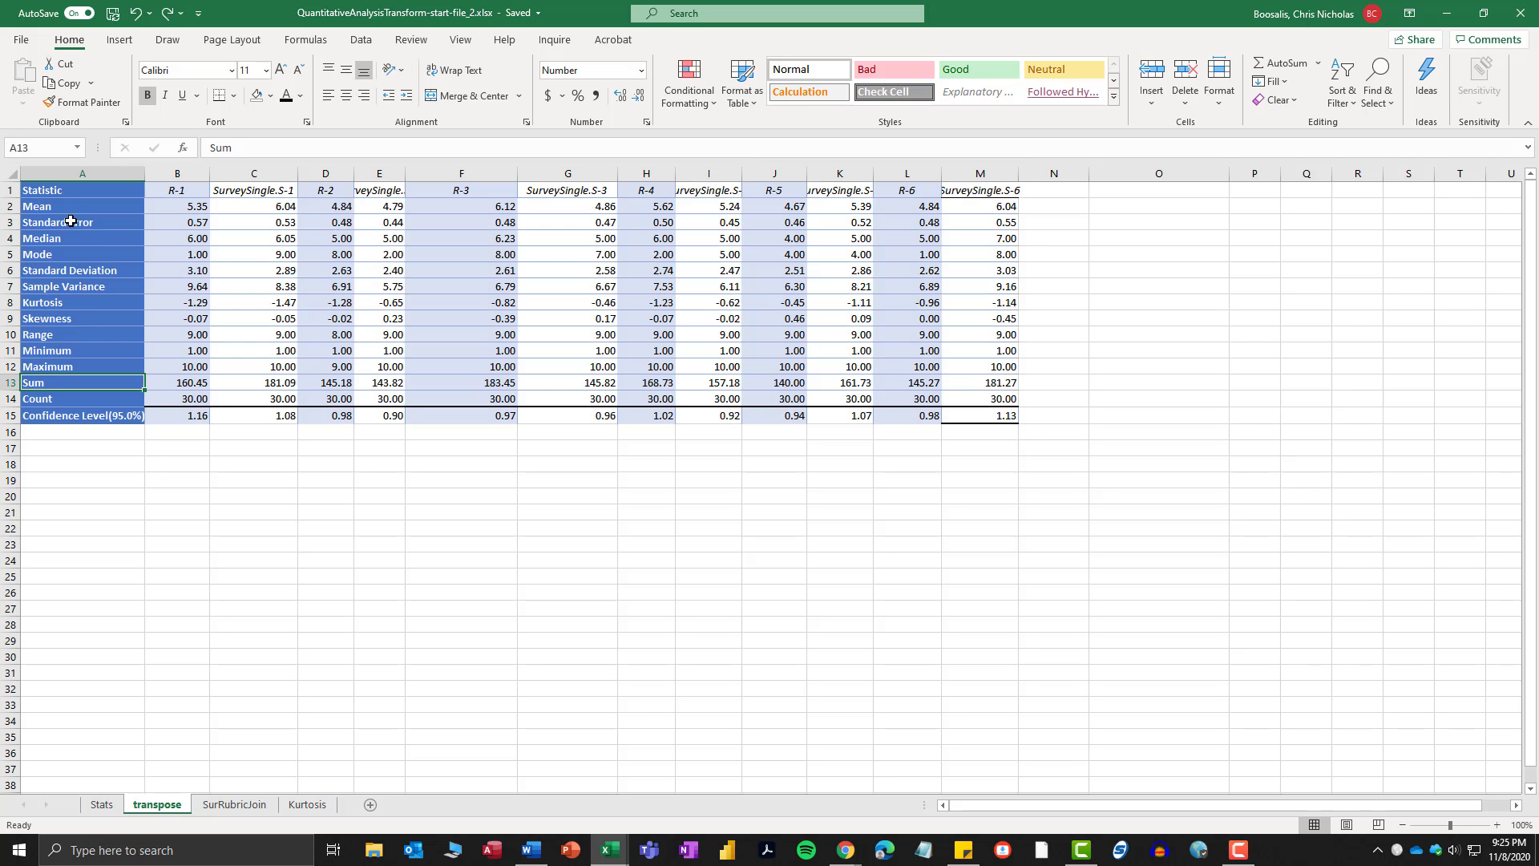
# Set the font colour of the statistic labels in A1:A15 to black.
pyautogui.moveTo(64, 189); pyautogui.dragTo(61, 417)
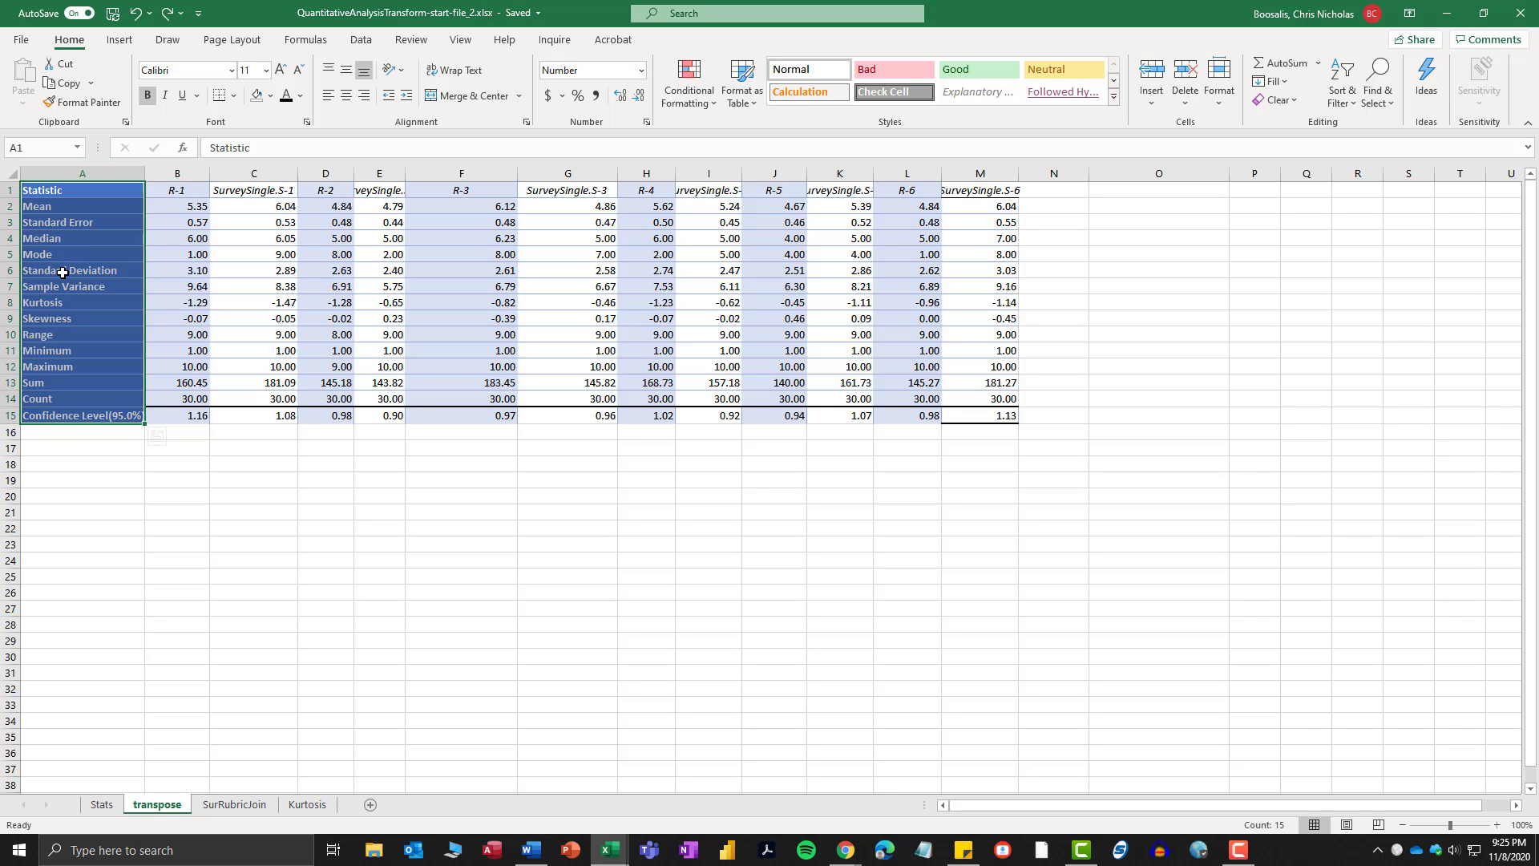
pyautogui.click(297, 98)
pyautogui.click(316, 113)
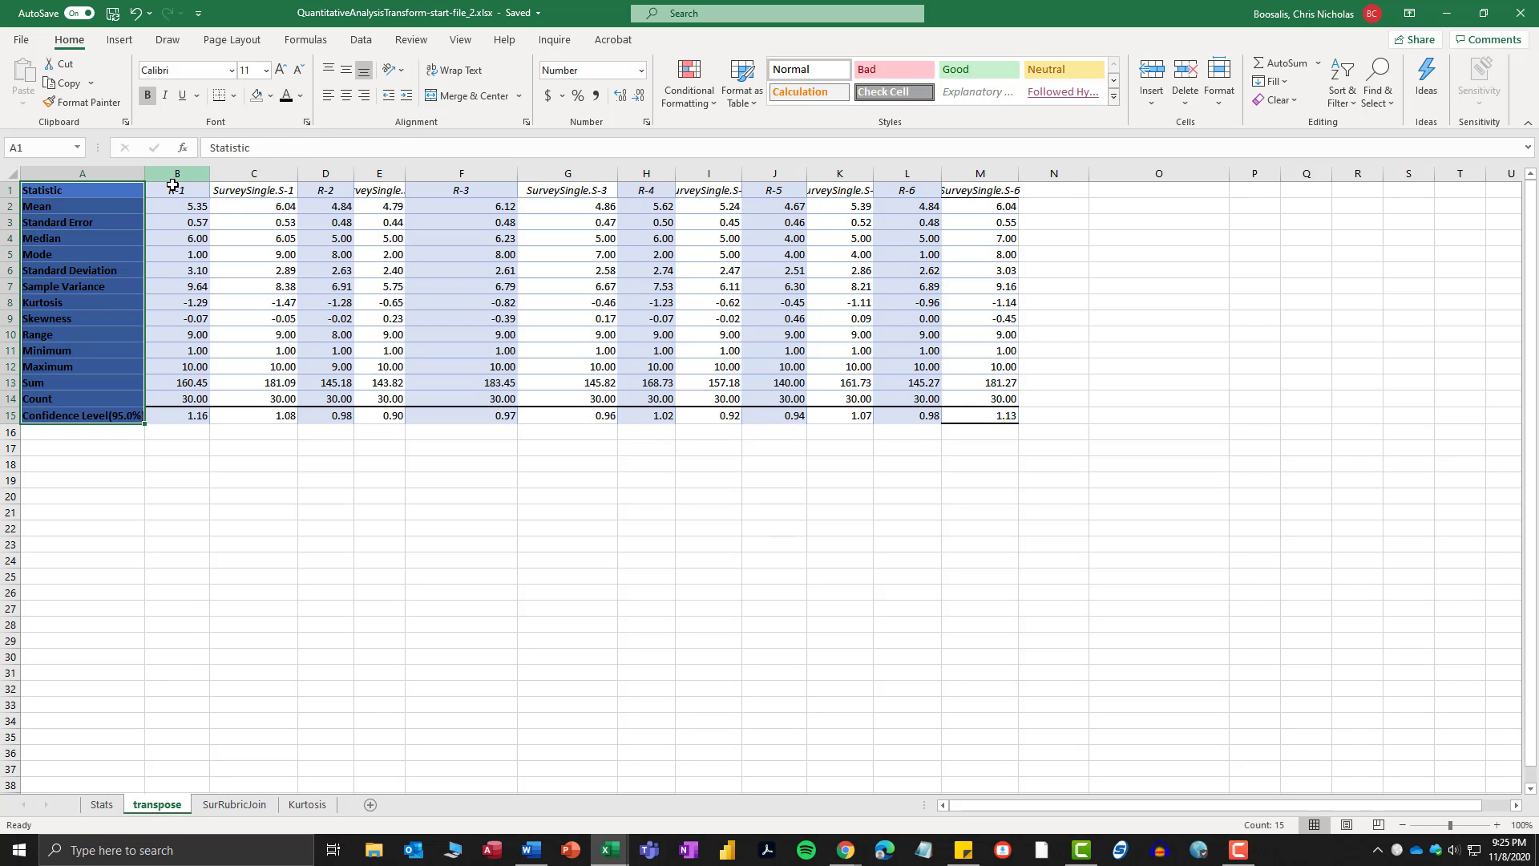
pyautogui.click(67, 191)
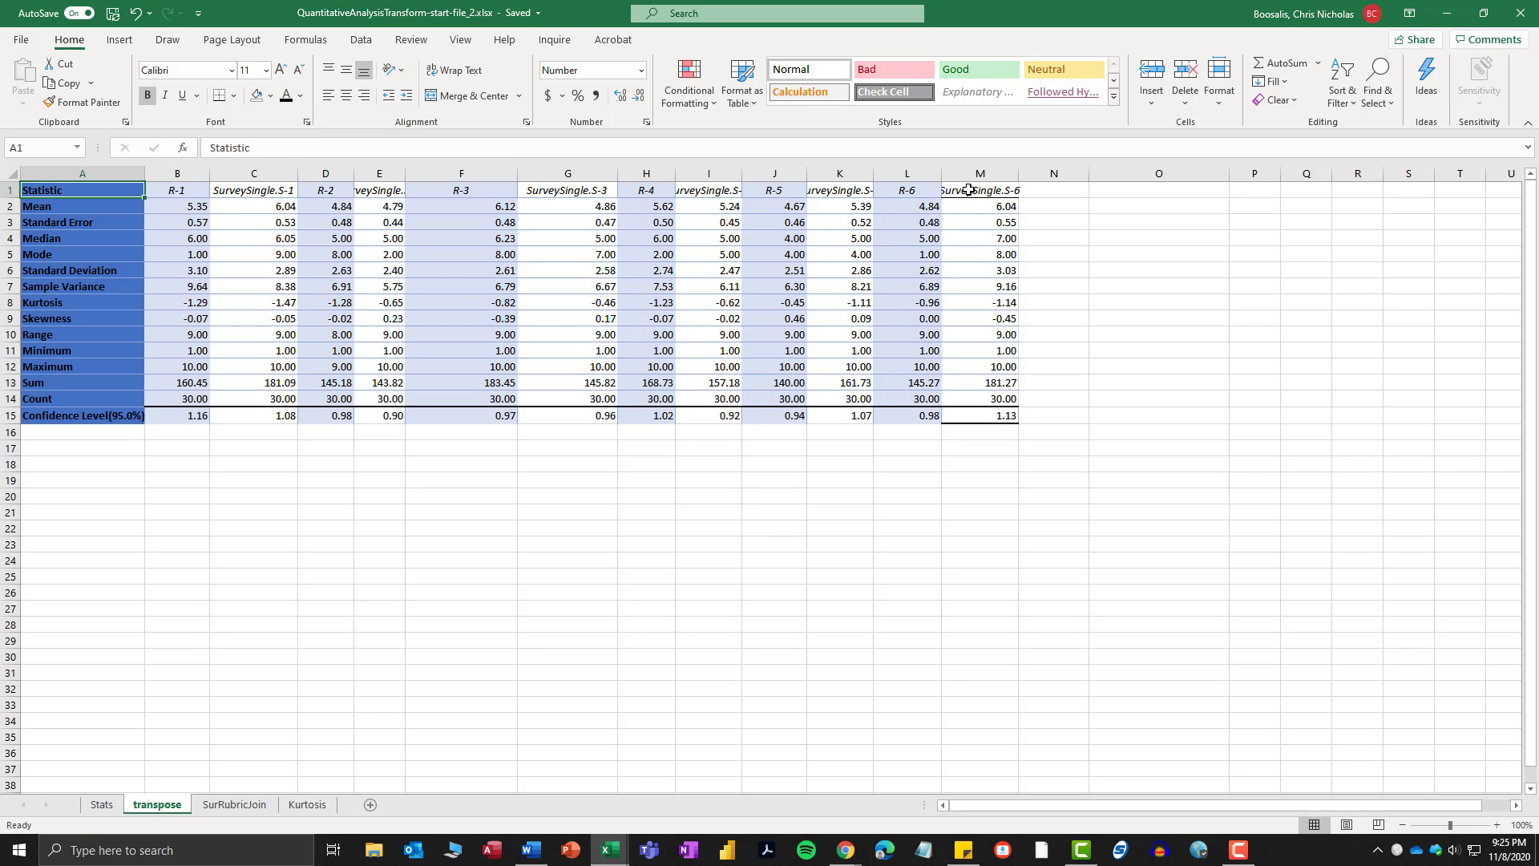
# Make the header row A1:M1 bold.
pyautogui.moveTo(968, 190); pyautogui.dragTo(85, 178)
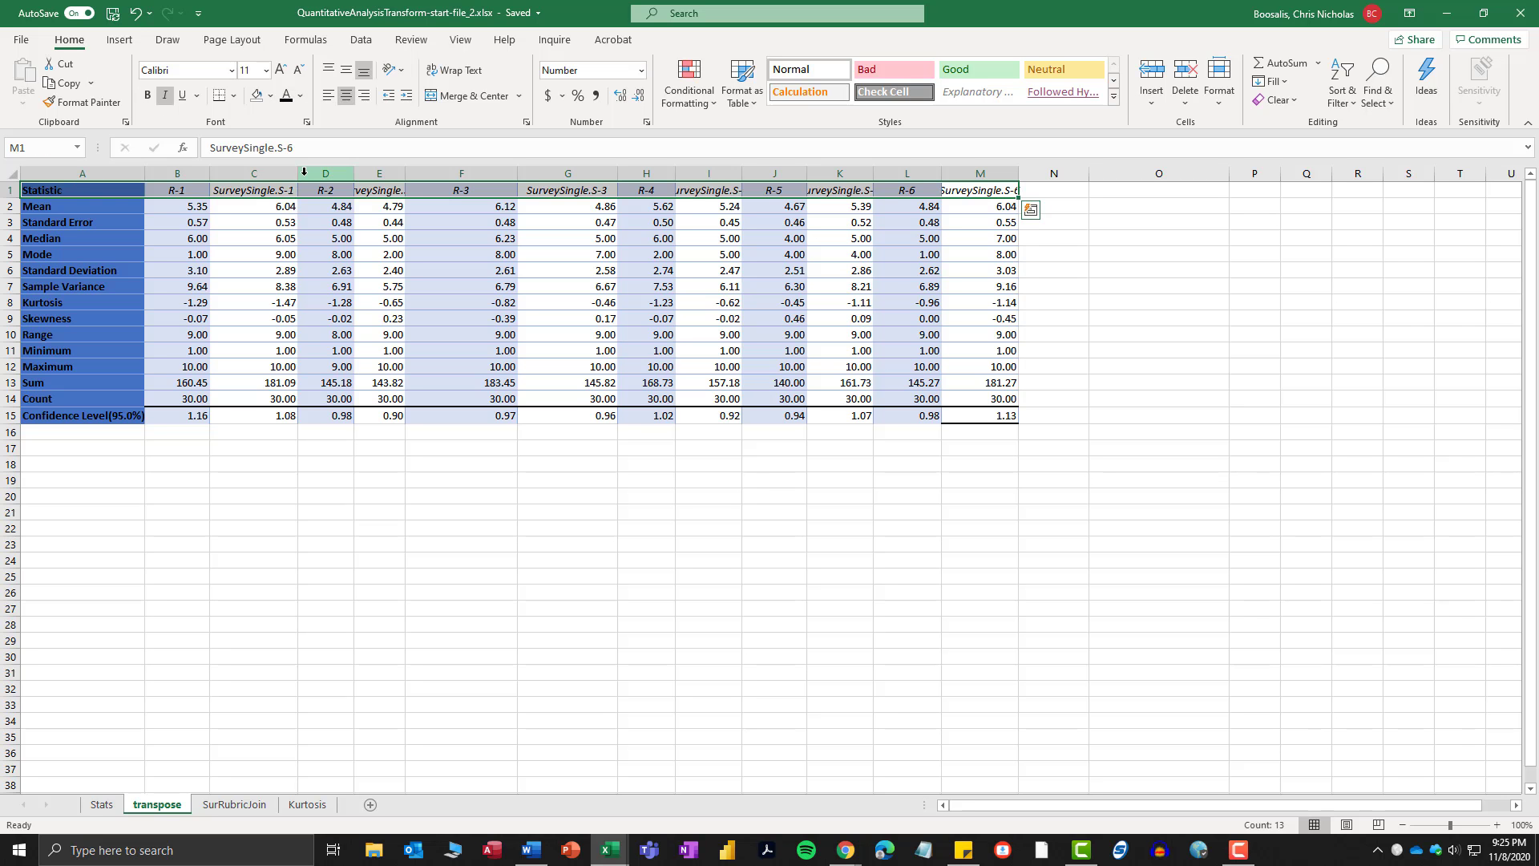
pyautogui.click(147, 96)
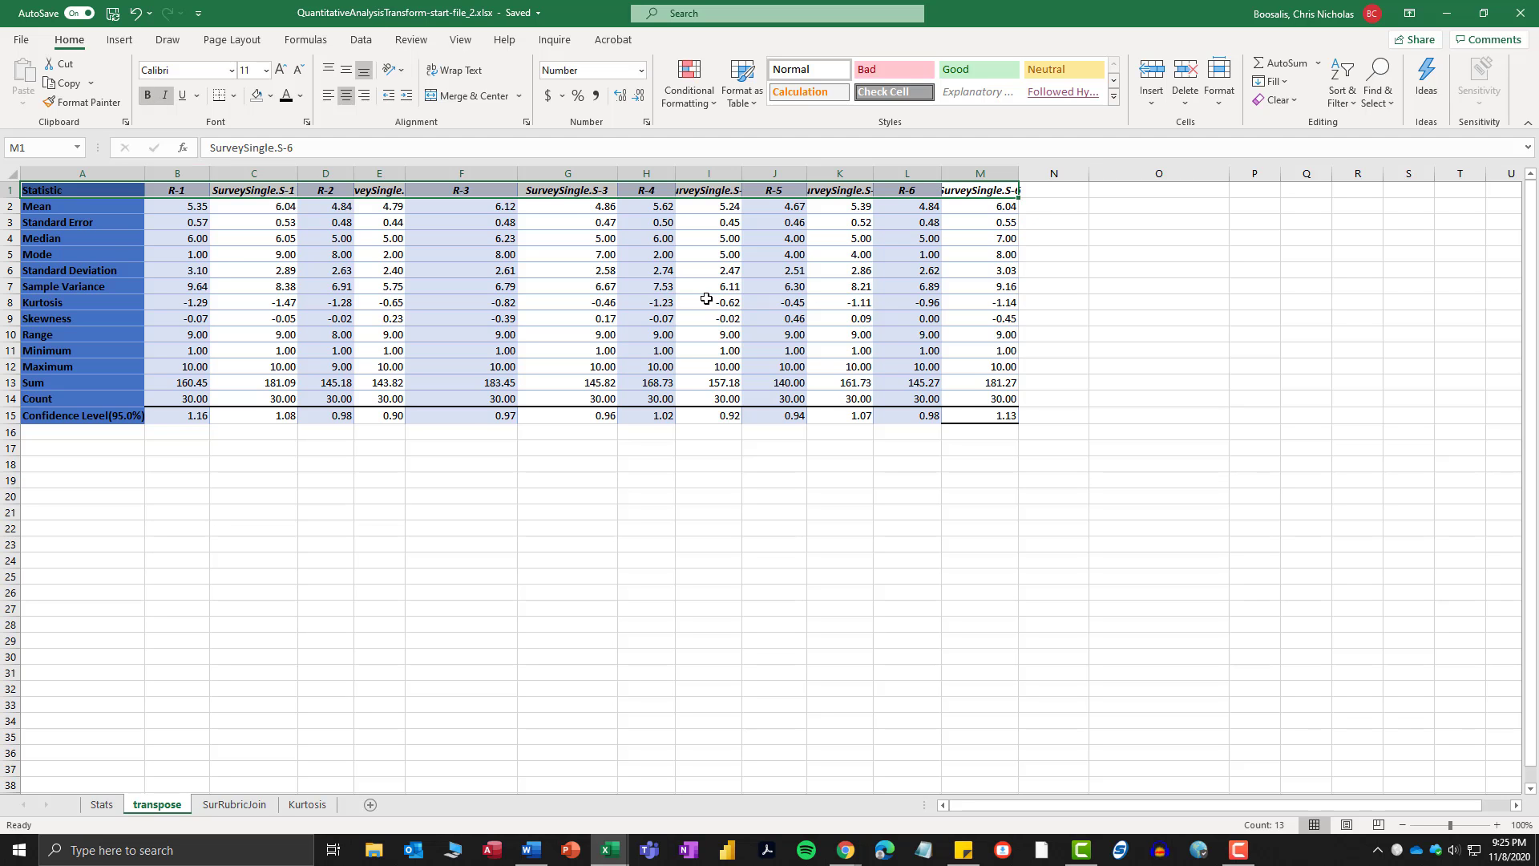
pyautogui.click(89, 190)
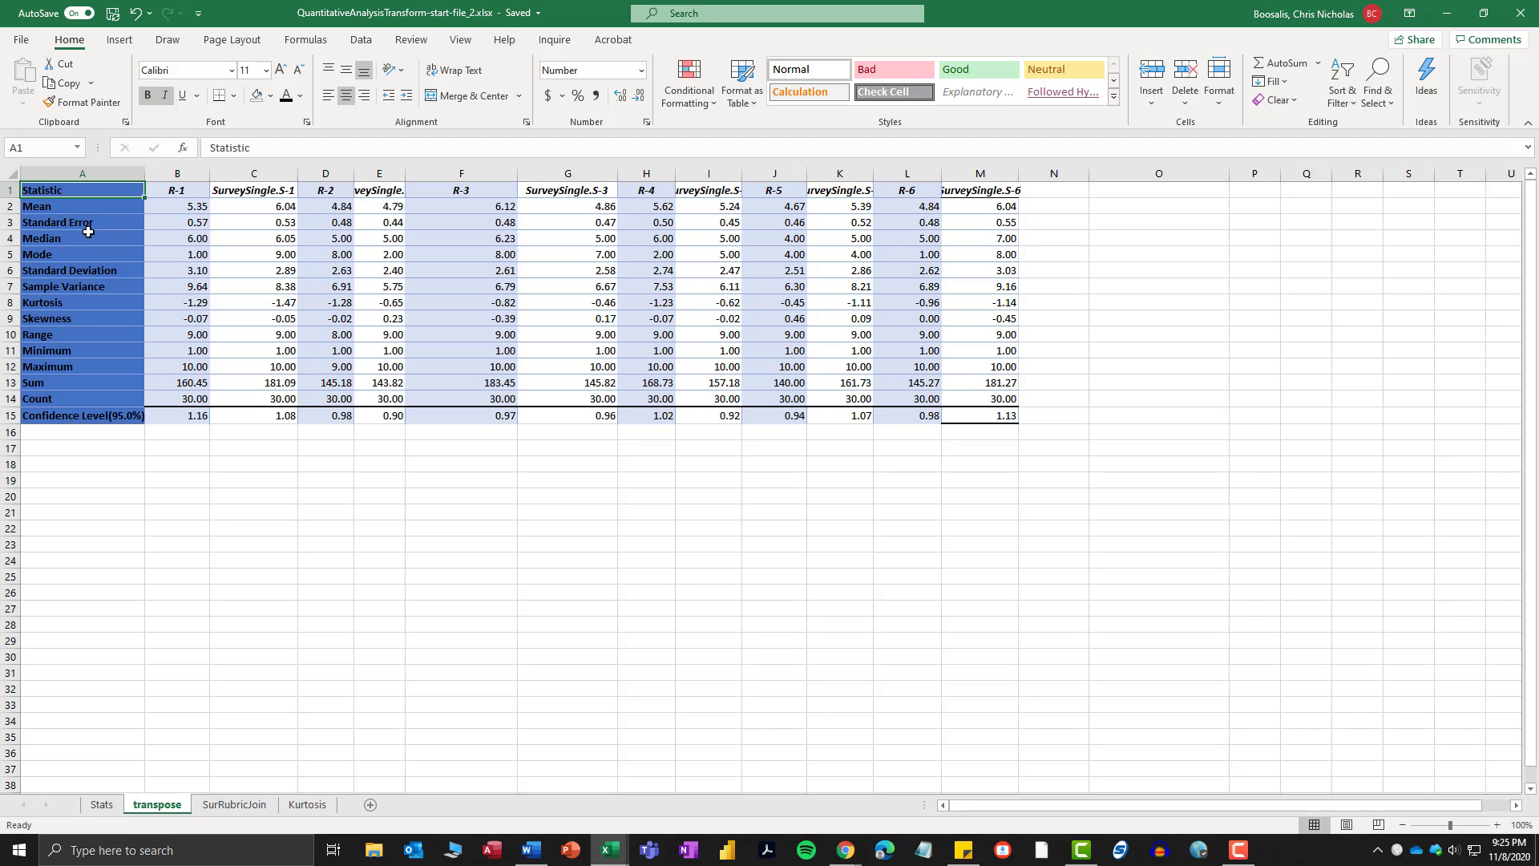
# Fill range A1:M15 with white and remove all of its borders.
pyautogui.moveTo(88, 232); pyautogui.dragTo(1016, 417)
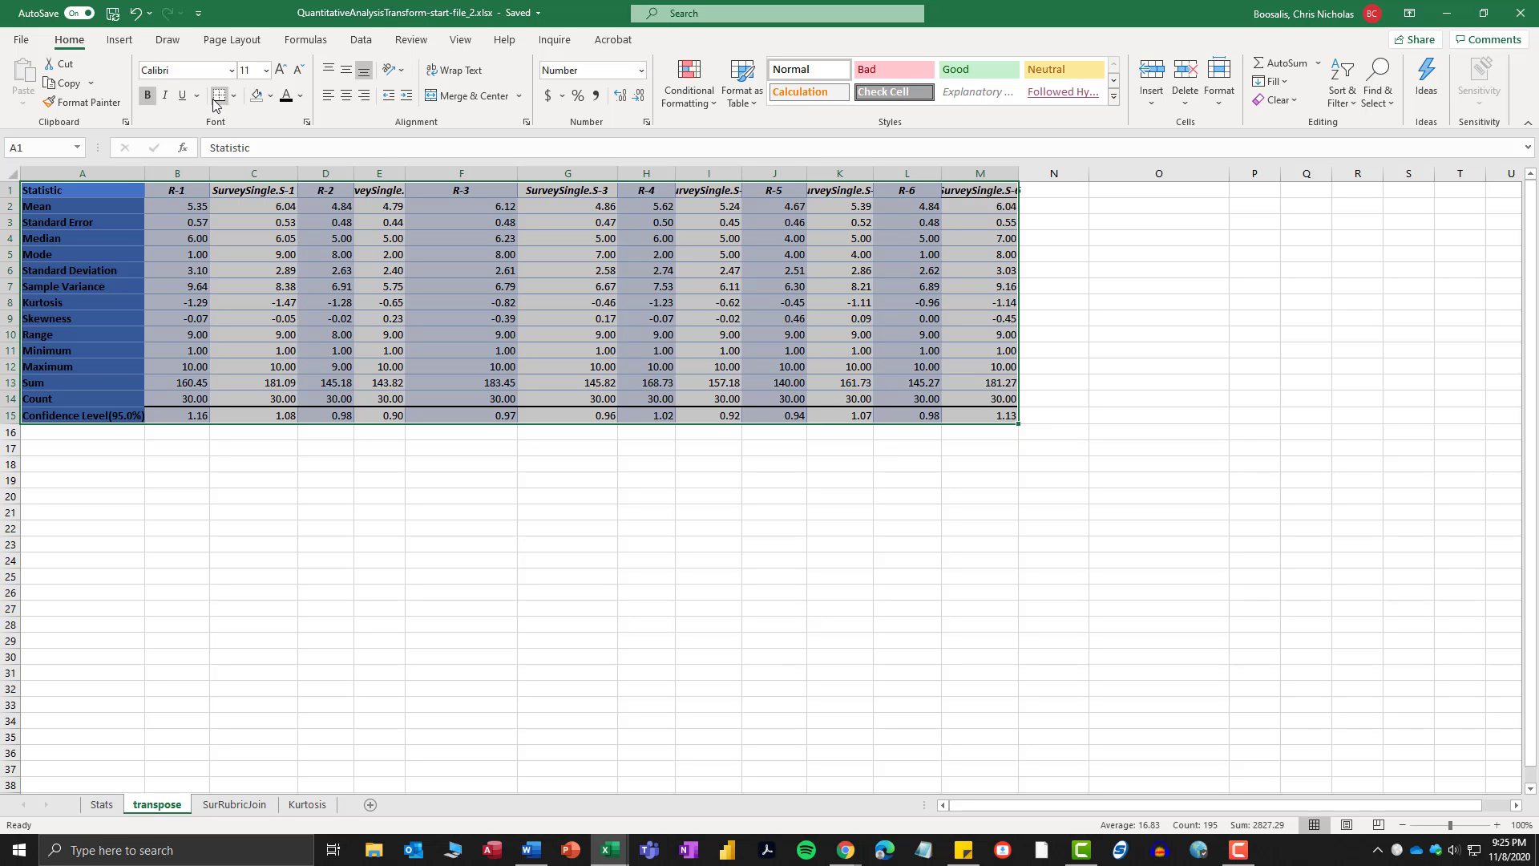
pyautogui.click(271, 97)
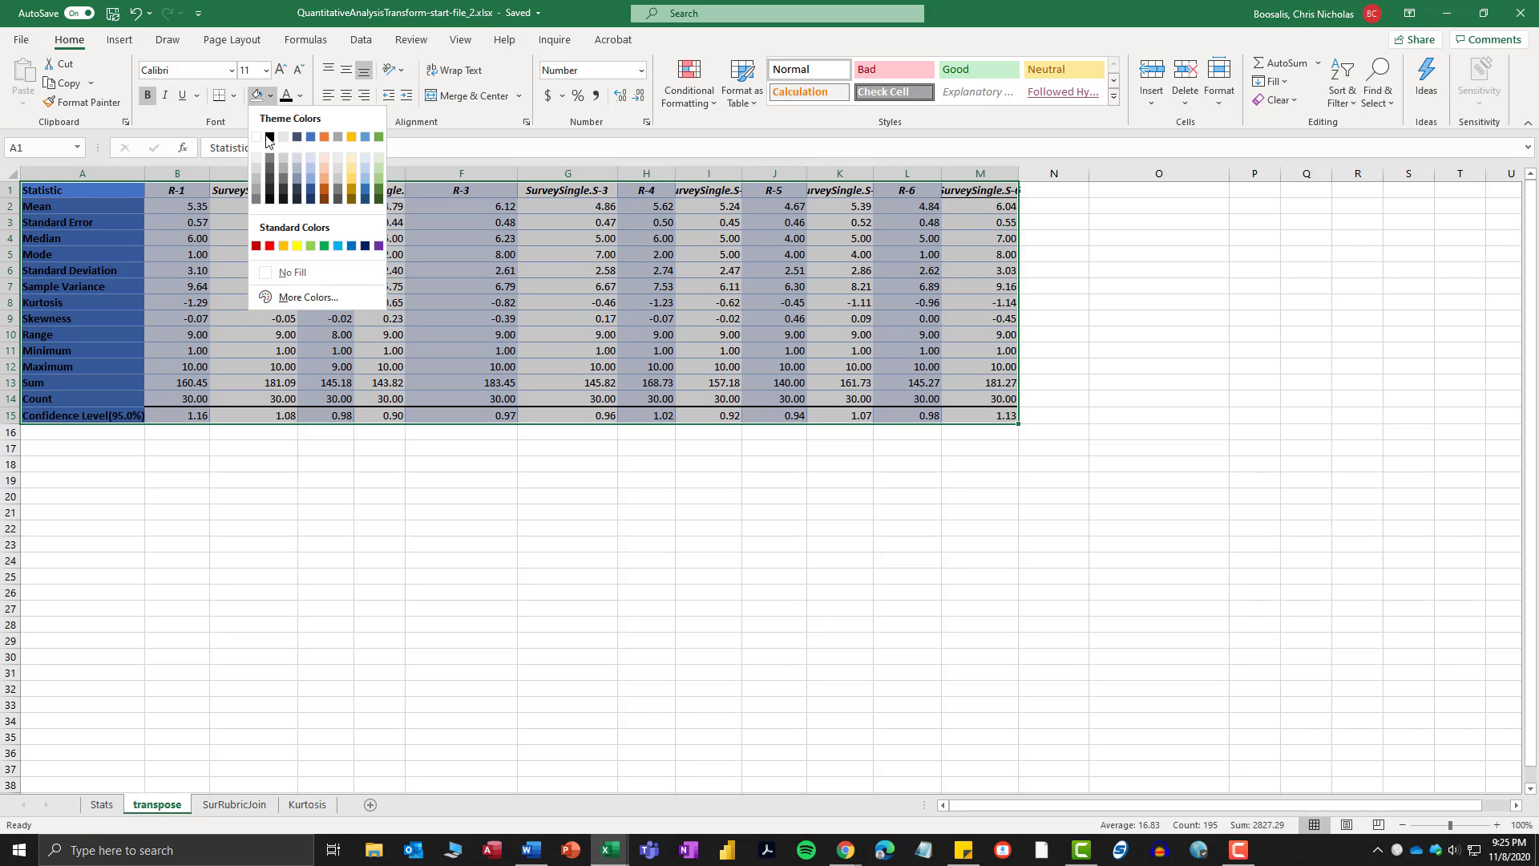
pyautogui.click(256, 137)
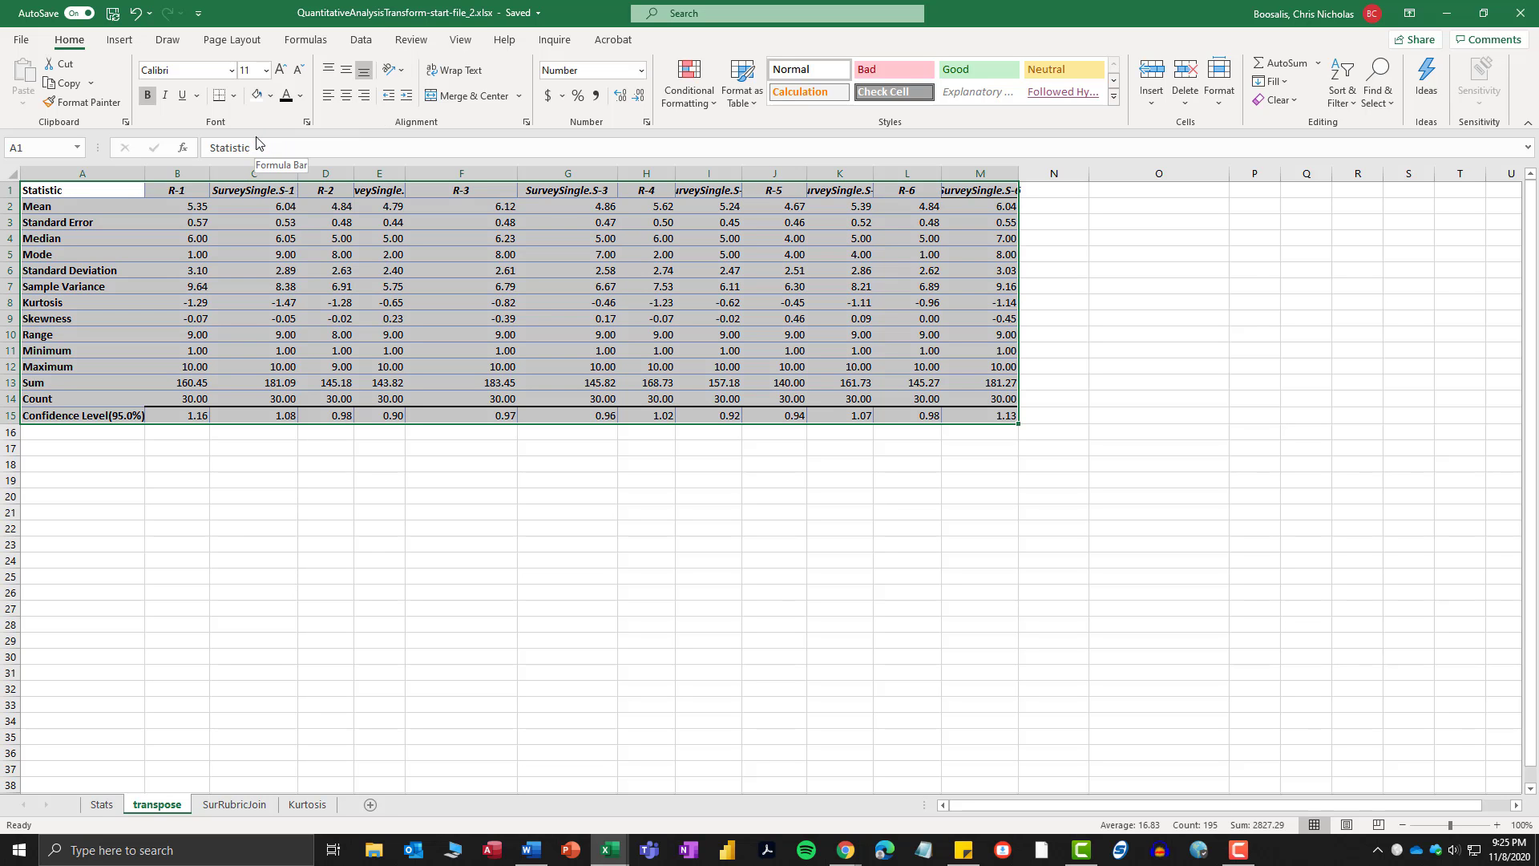
pyautogui.click(233, 96)
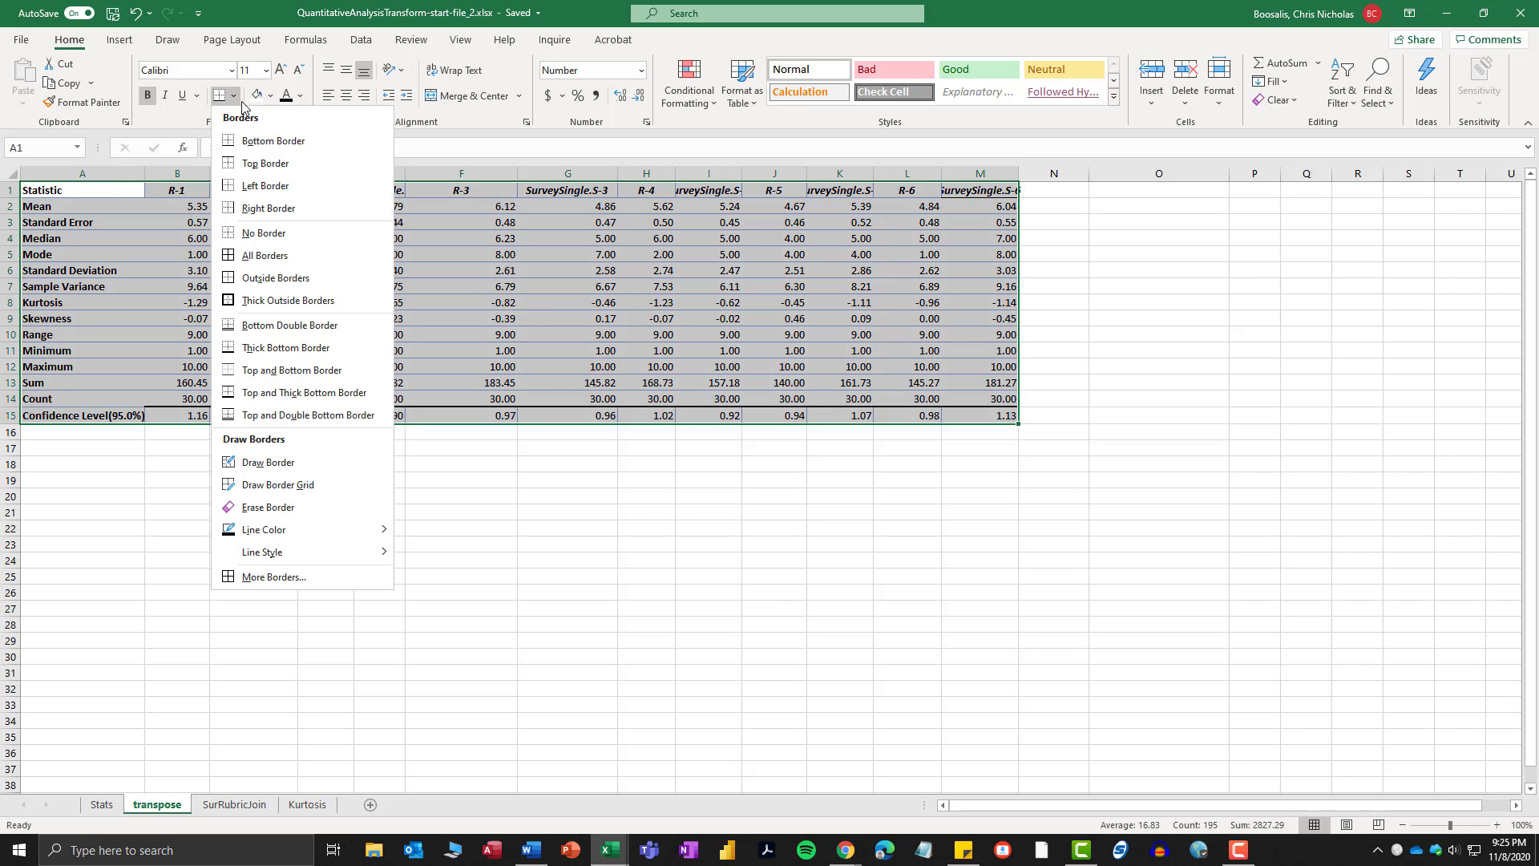
pyautogui.click(257, 234)
pyautogui.click(531, 282)
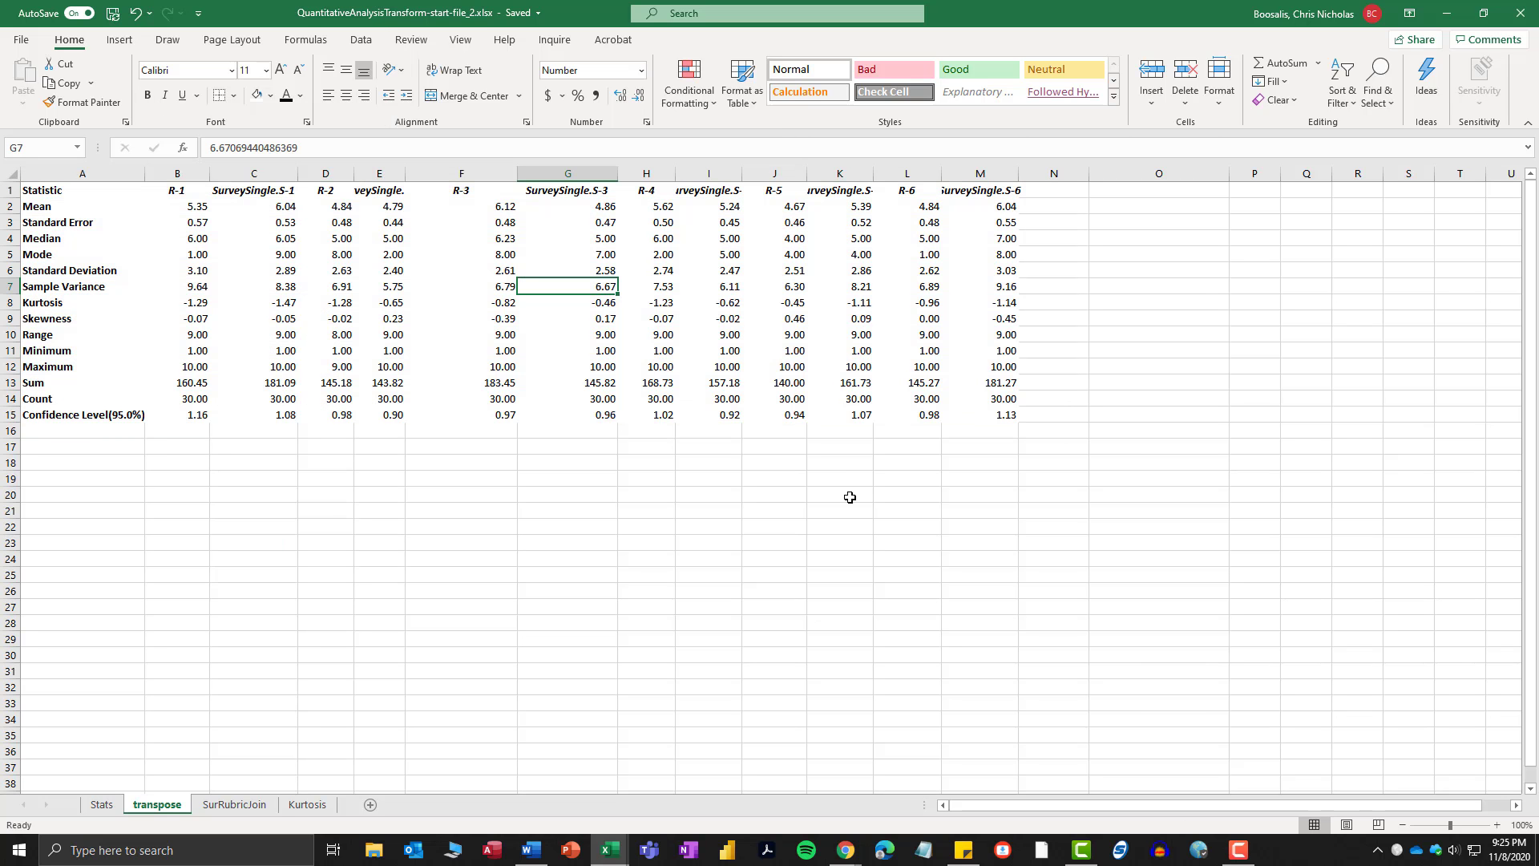
# Top-align the cells in A1:M15 and greatly increase the height of header row 1.
pyautogui.moveTo(59, 192); pyautogui.dragTo(984, 411)
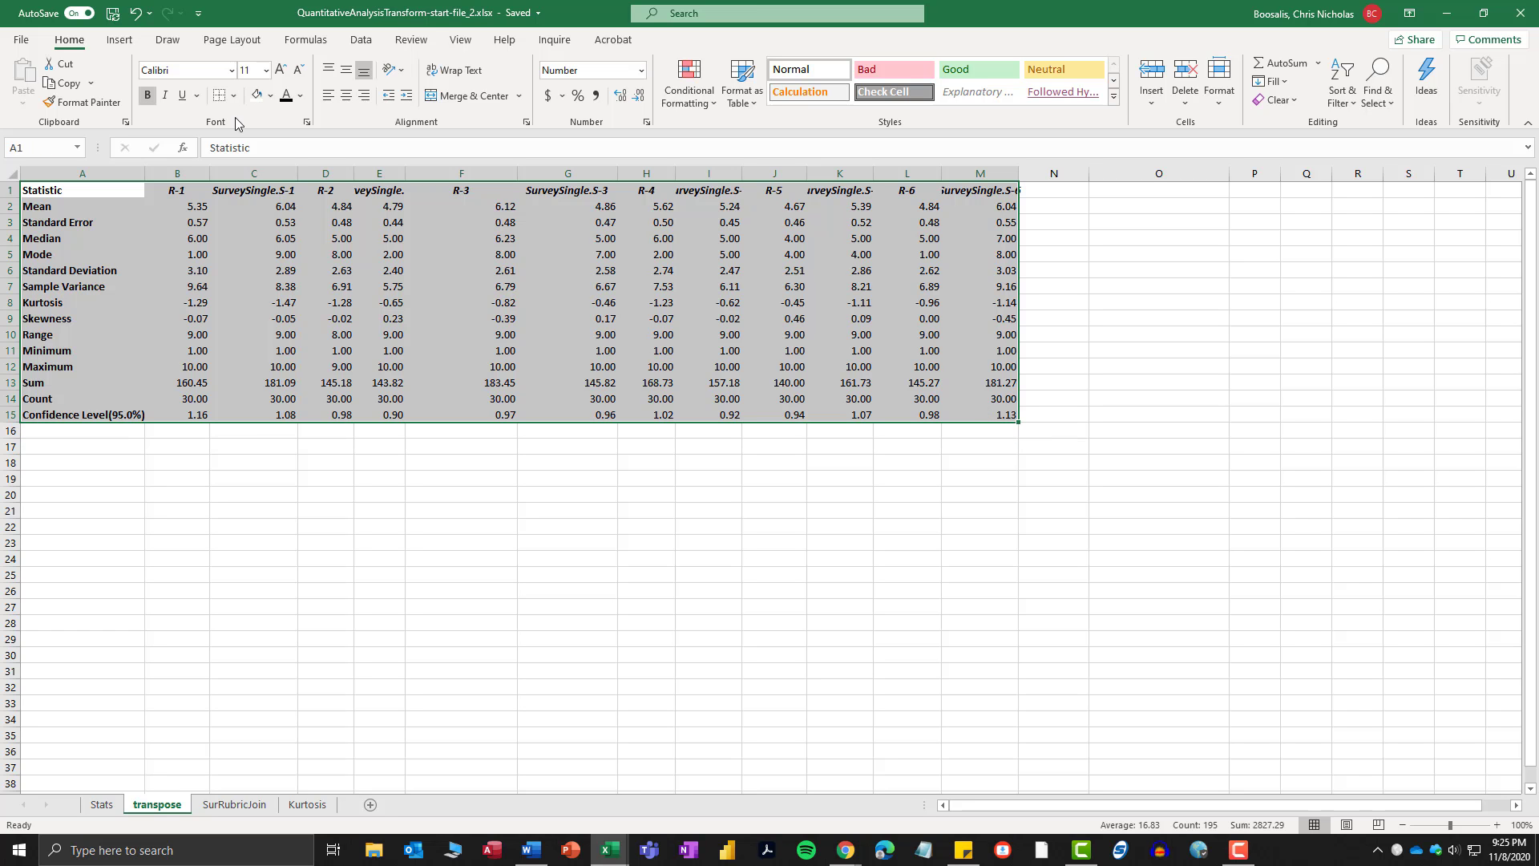
pyautogui.click(328, 73)
pyautogui.moveTo(10, 198); pyautogui.dragTo(9, 291)
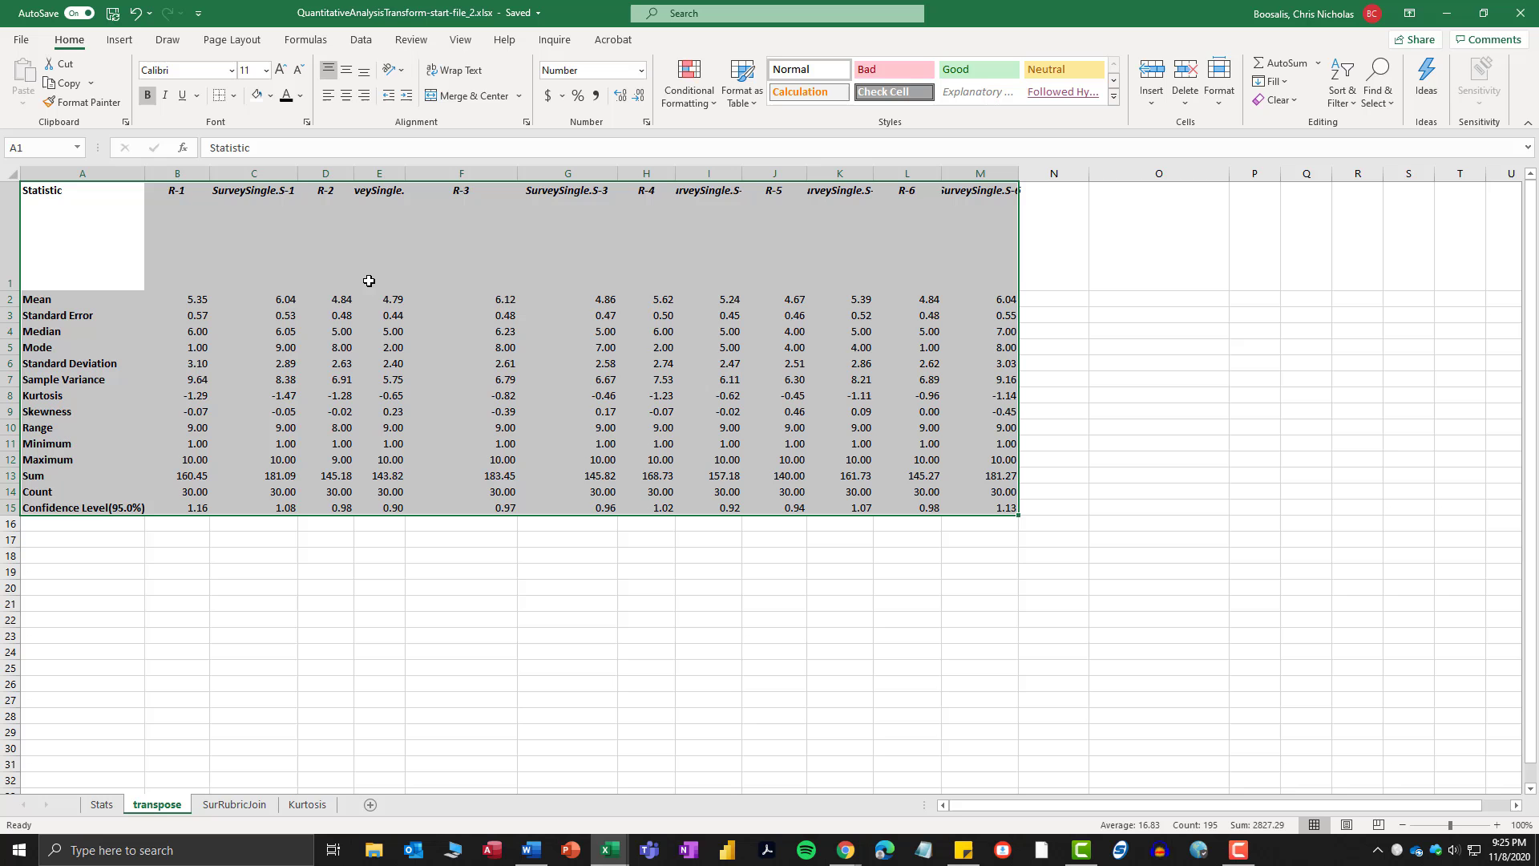
# Try middle and bottom vertical alignment on A1:M15, and return it to top alignment.
pyautogui.click(350, 71)
pyautogui.click(364, 72)
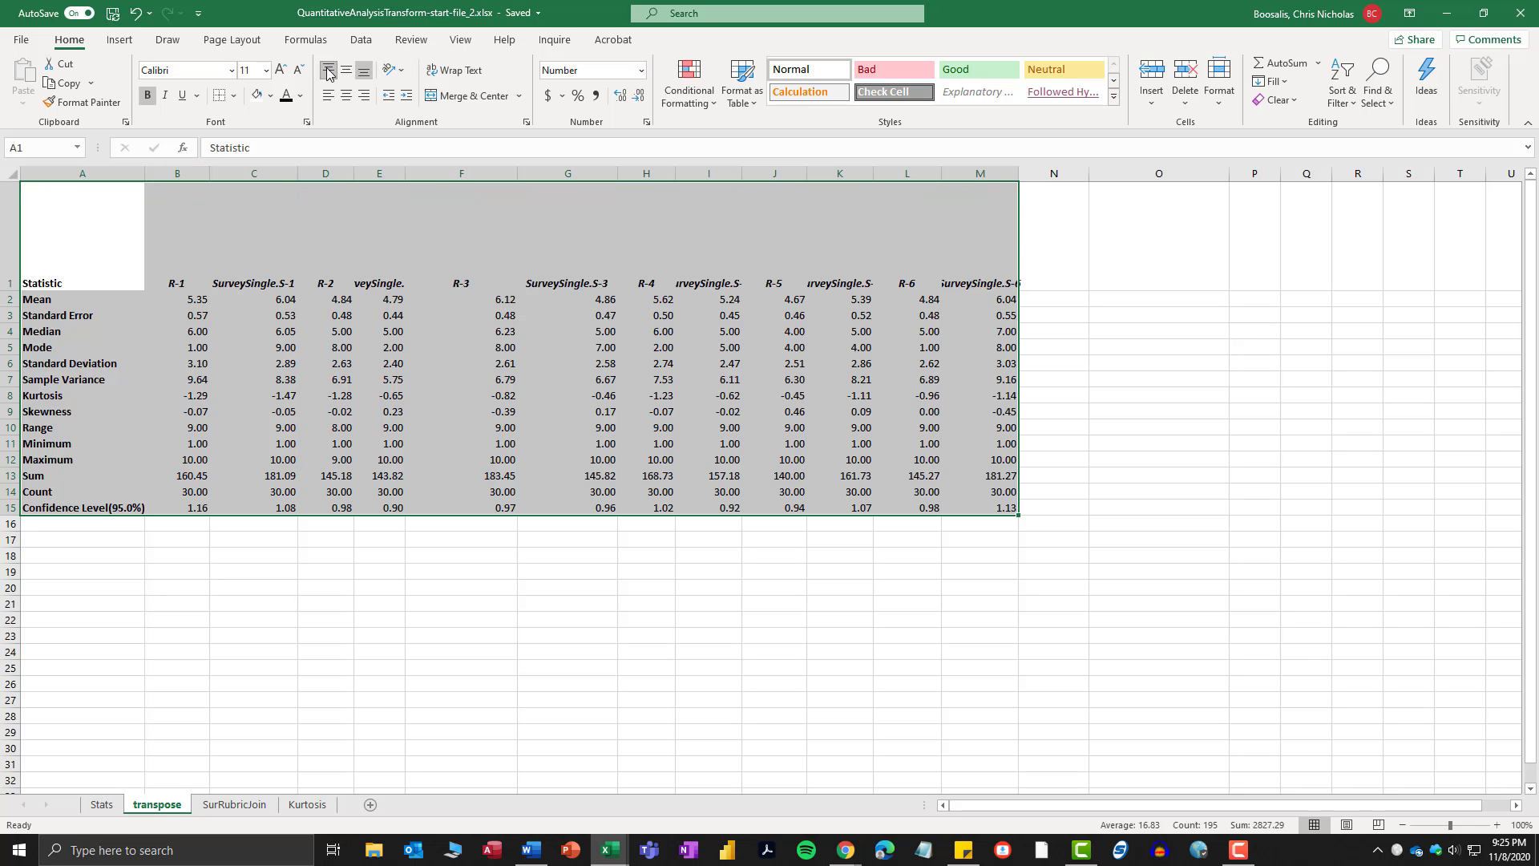
pyautogui.click(328, 71)
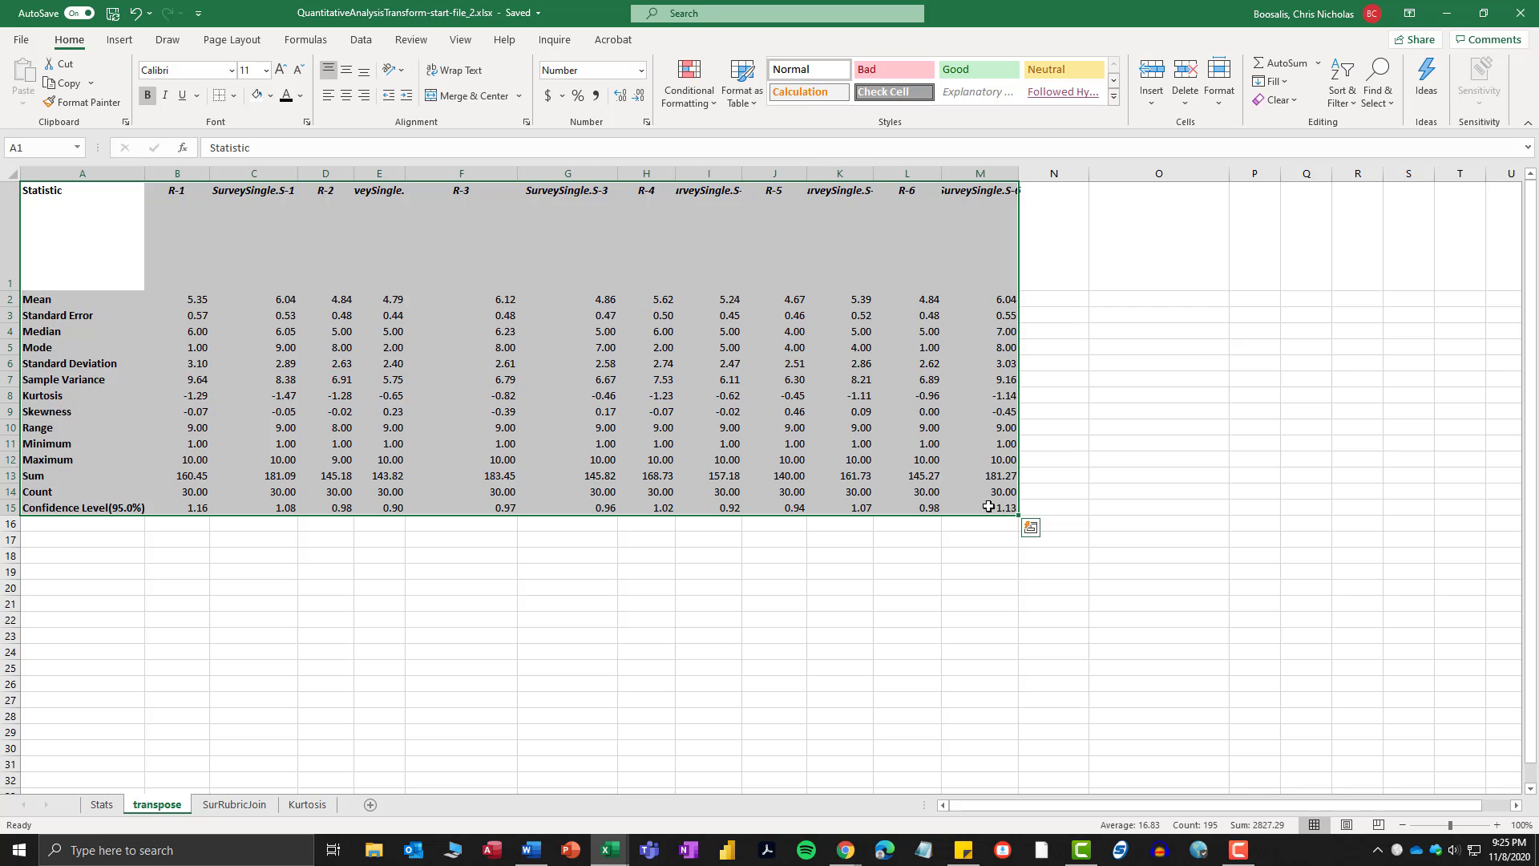
# Top-align range A1:M15 and centre its contents horizontally.
pyautogui.moveTo(994, 508); pyautogui.dragTo(56, 165)
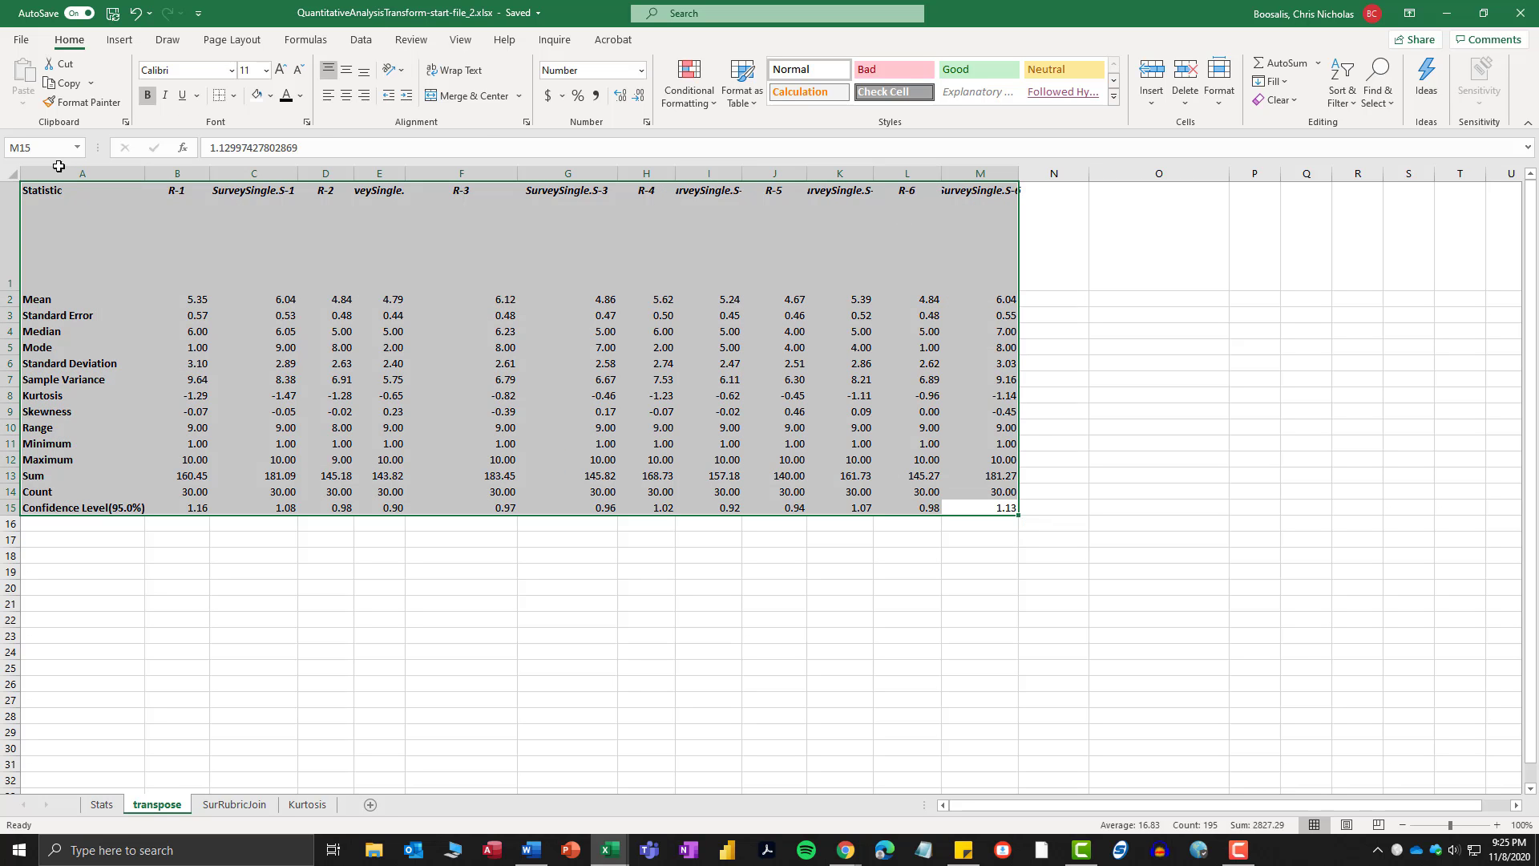
pyautogui.click(329, 72)
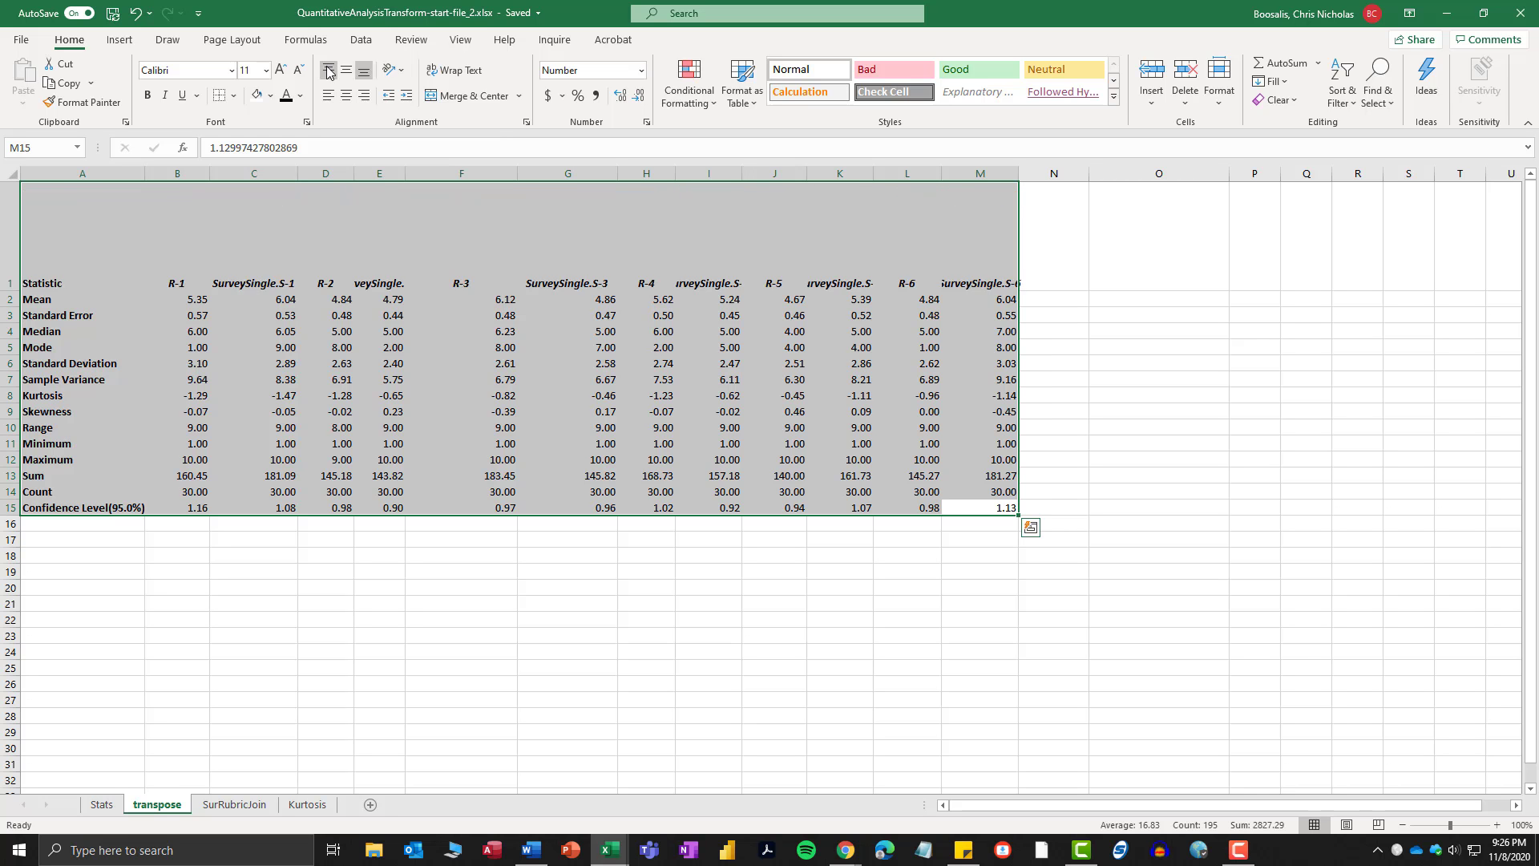
pyautogui.click(328, 71)
pyautogui.click(346, 96)
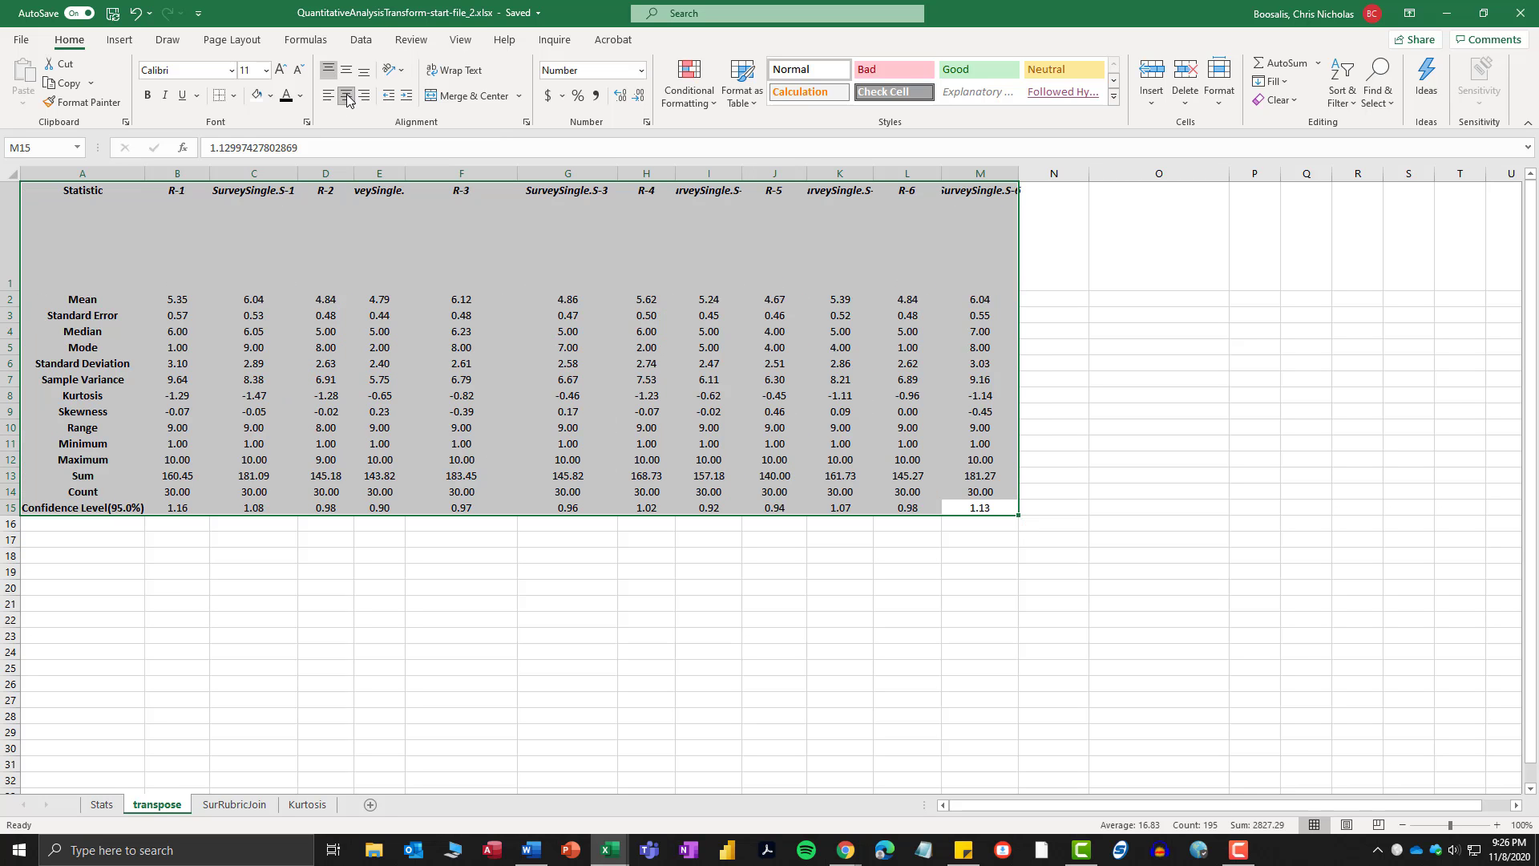
# Left-align the statistic labels in A1:A15 and reduce header row 1 to the same height as the other rows.
pyautogui.moveTo(76, 196); pyautogui.dragTo(81, 513)
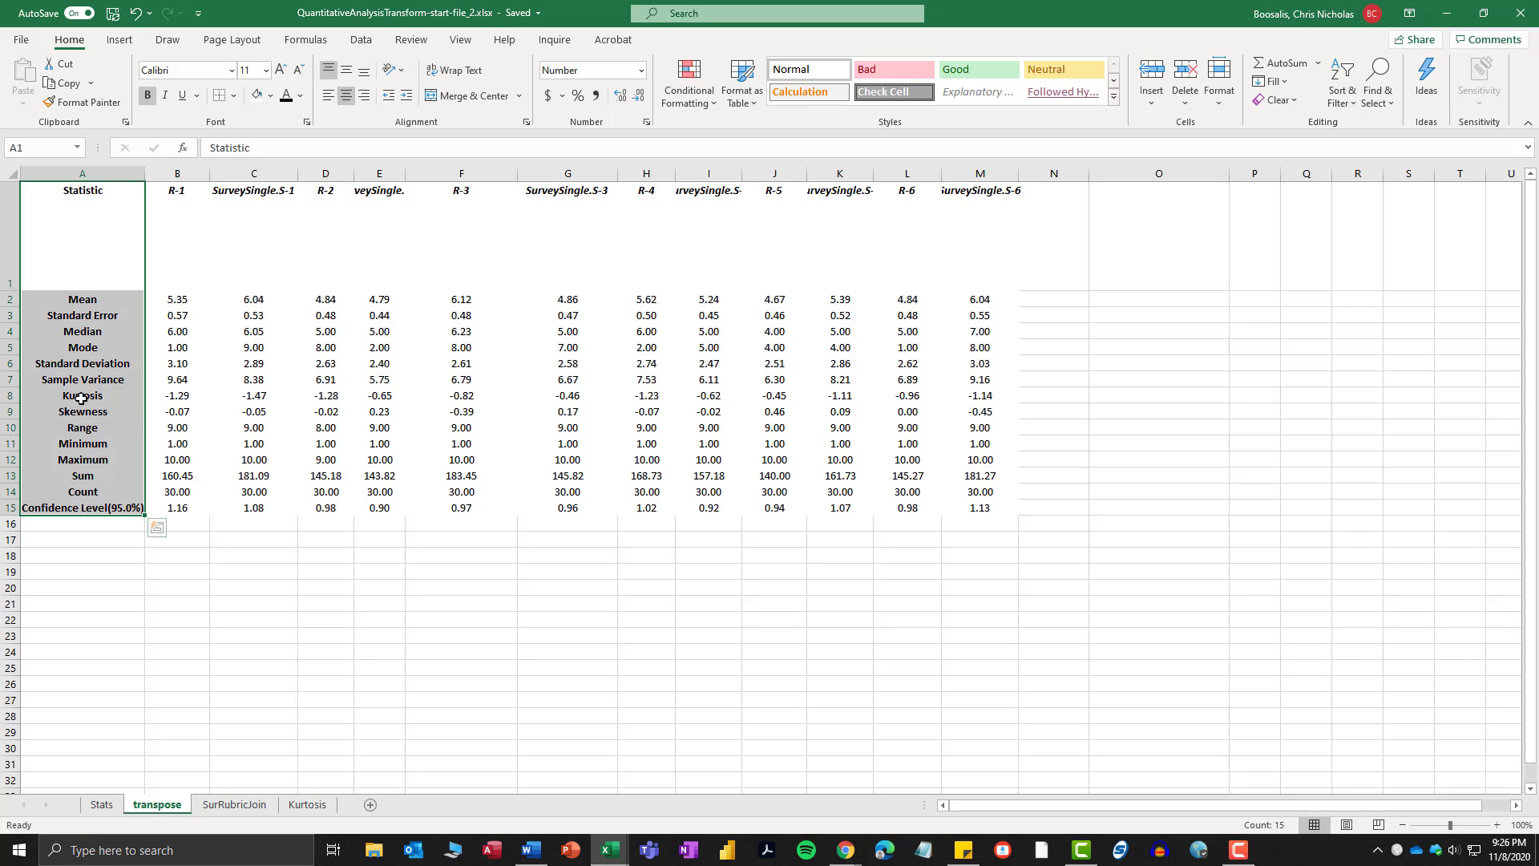
pyautogui.click(329, 98)
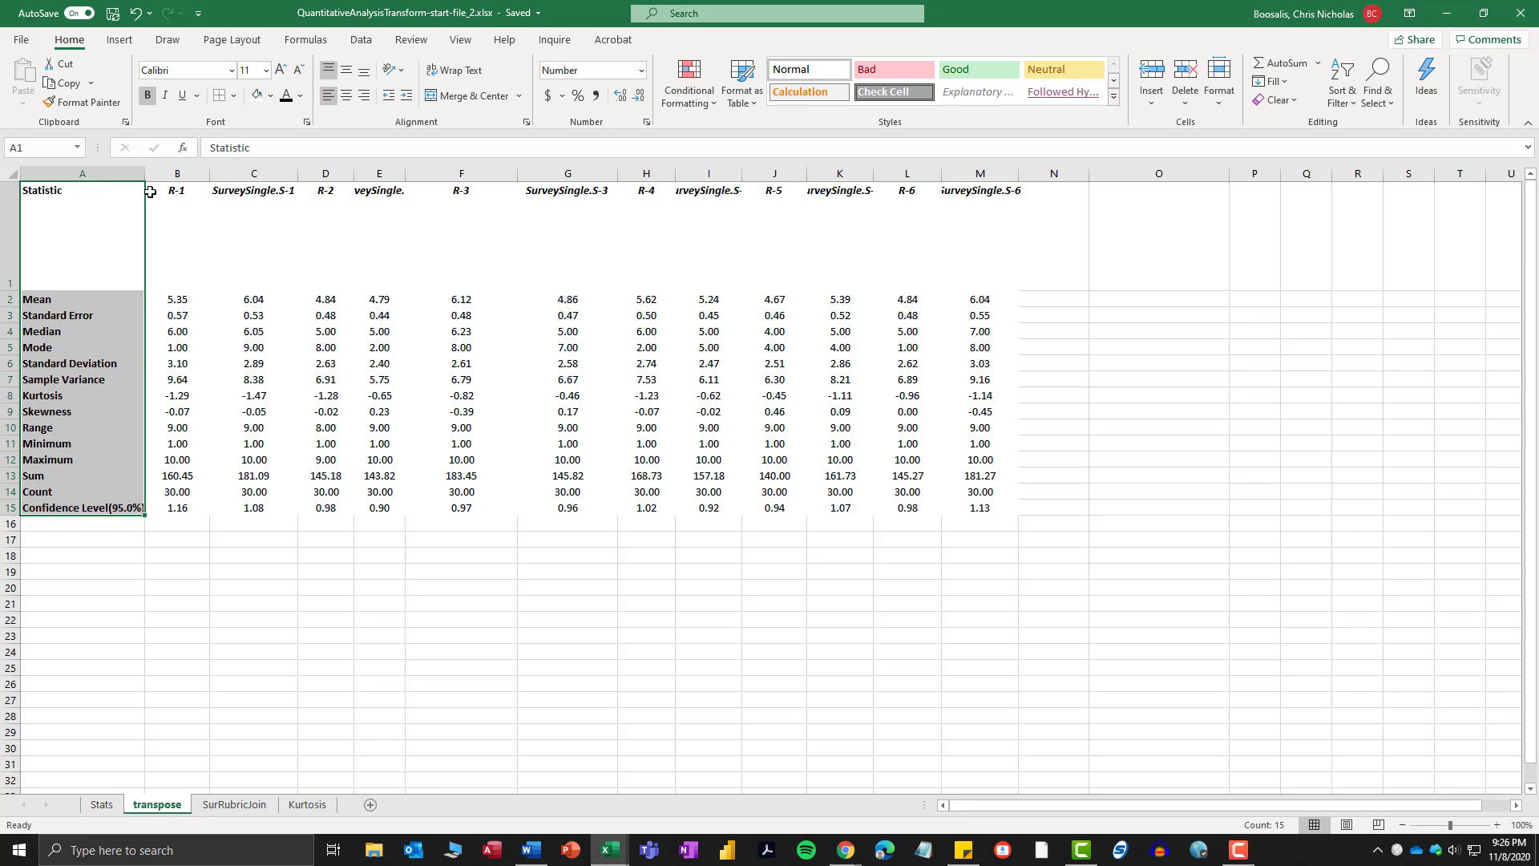
pyautogui.moveTo(19, 290); pyautogui.dragTo(20, 198)
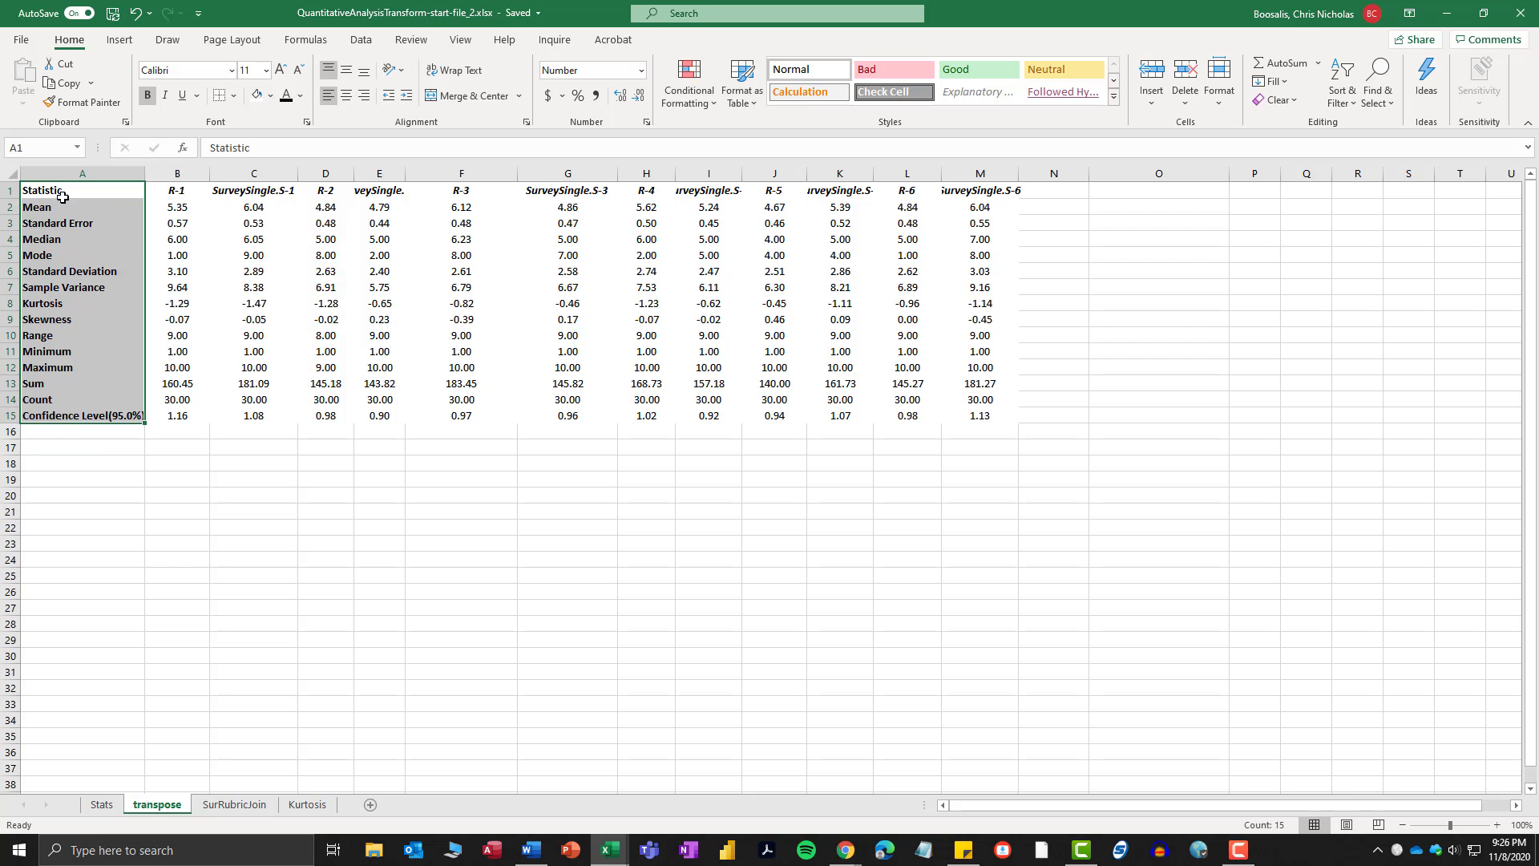
# Convert range A1:M15 into a table with headers.
pyautogui.moveTo(974, 416); pyautogui.dragTo(40, 184)
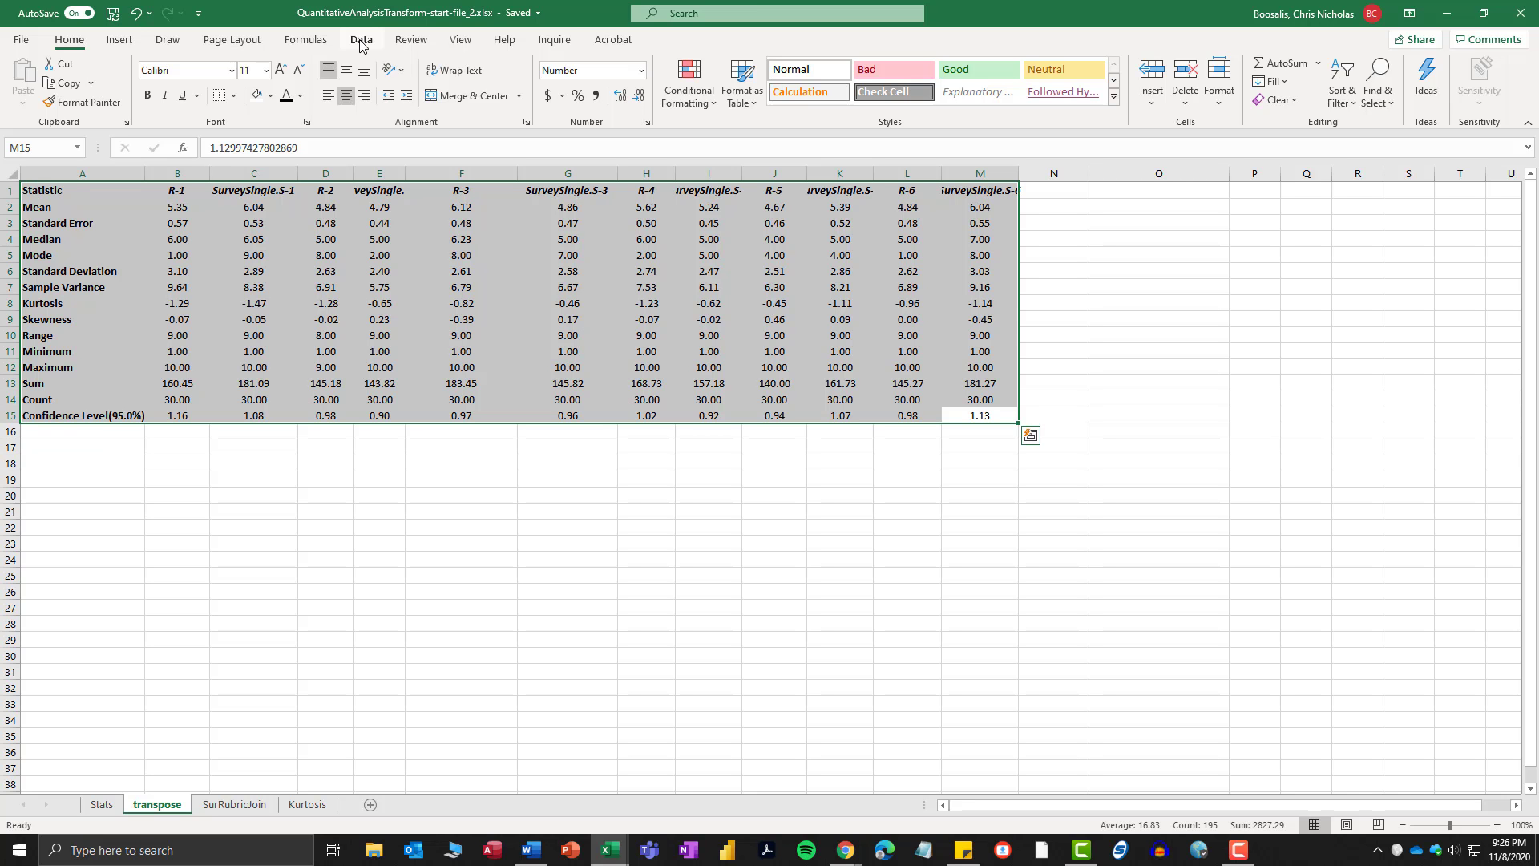
pyautogui.click(121, 40)
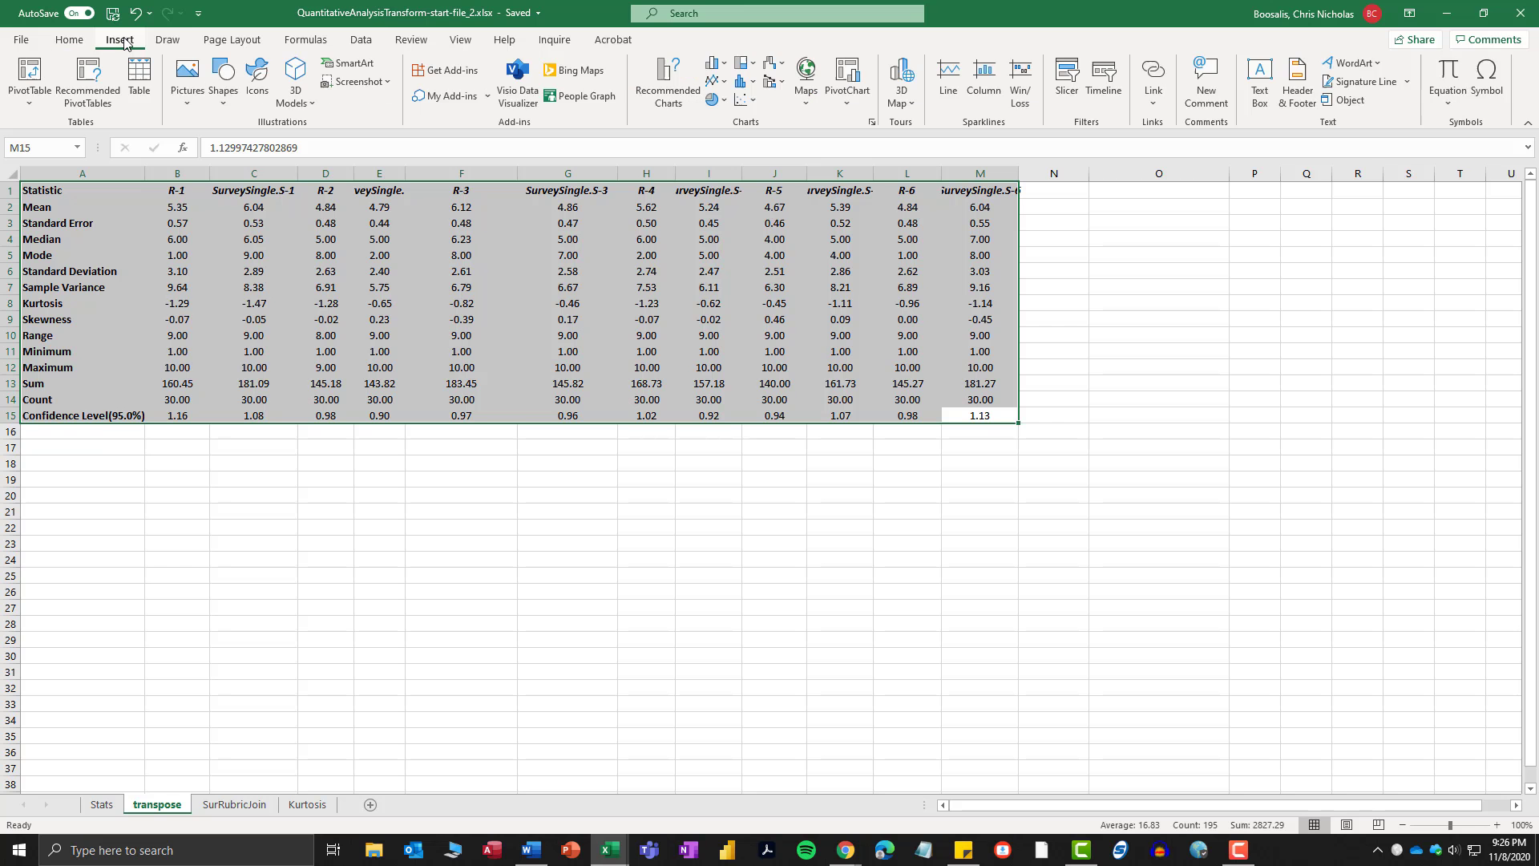
pyautogui.click(138, 80)
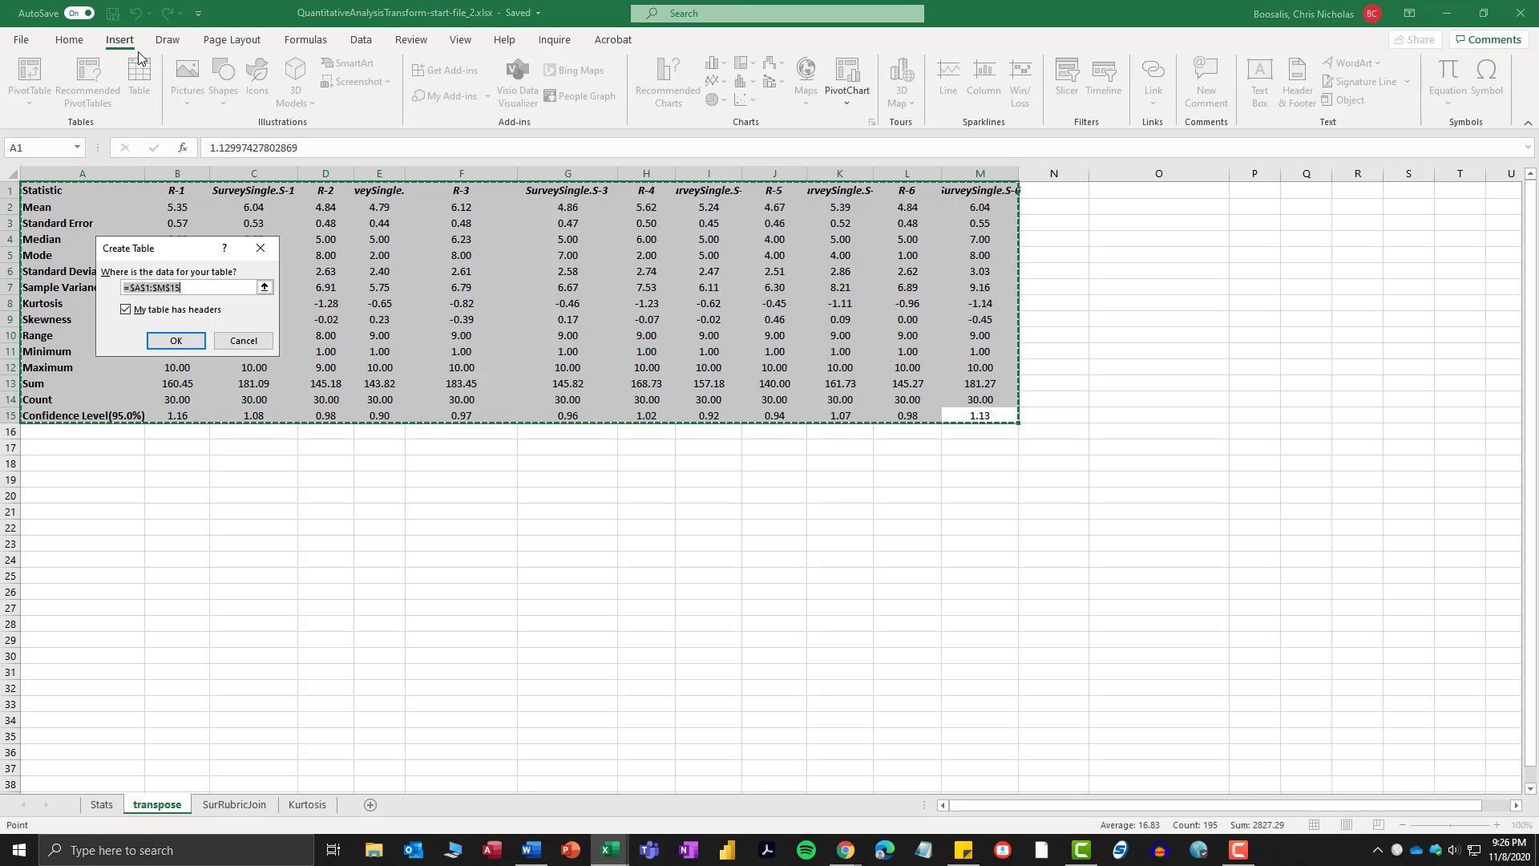
pyautogui.click(243, 341)
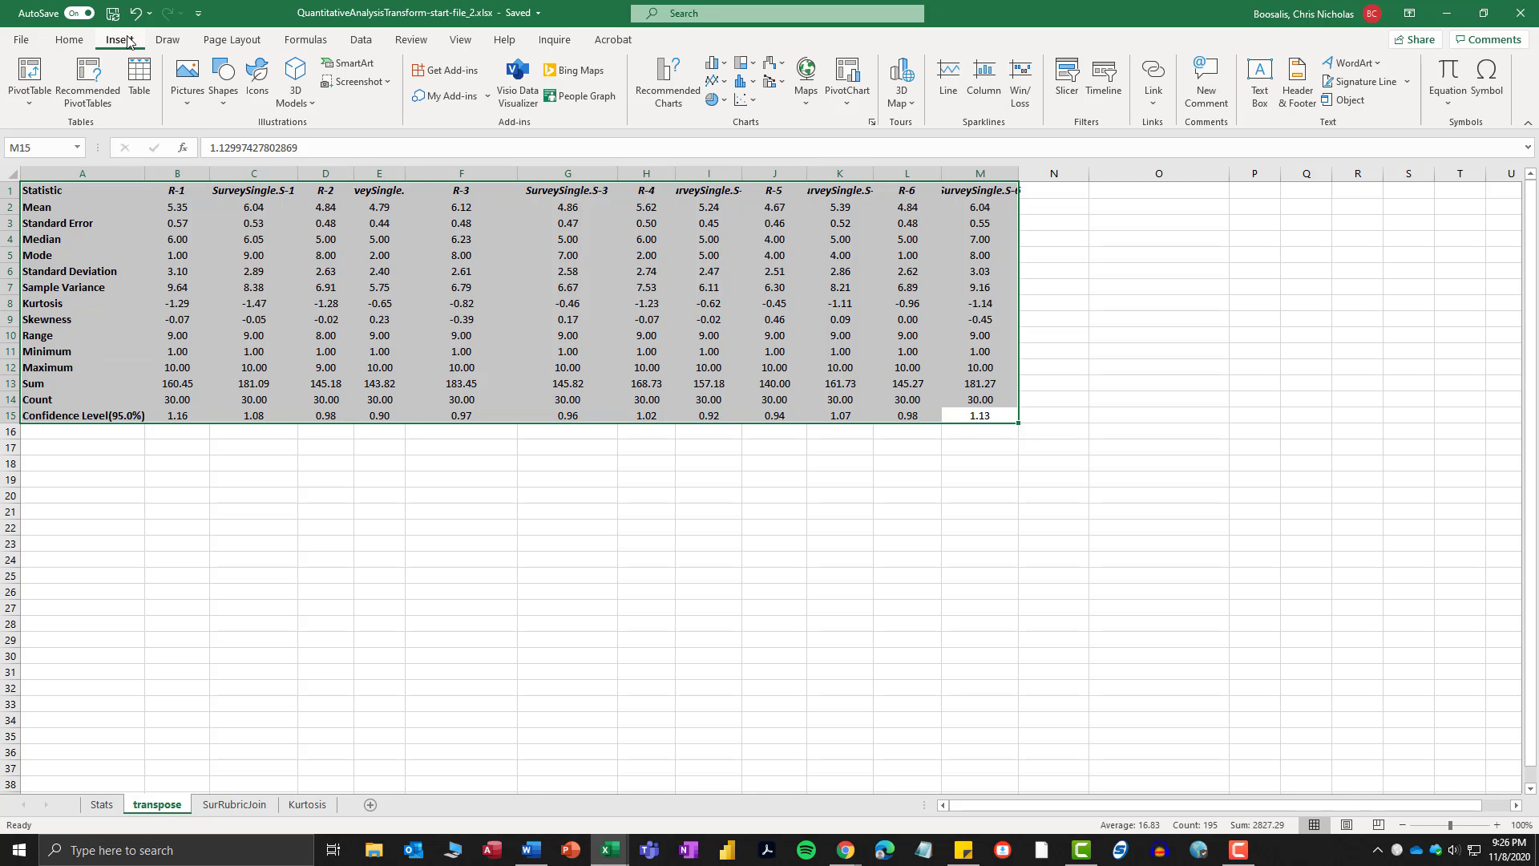
pyautogui.click(141, 77)
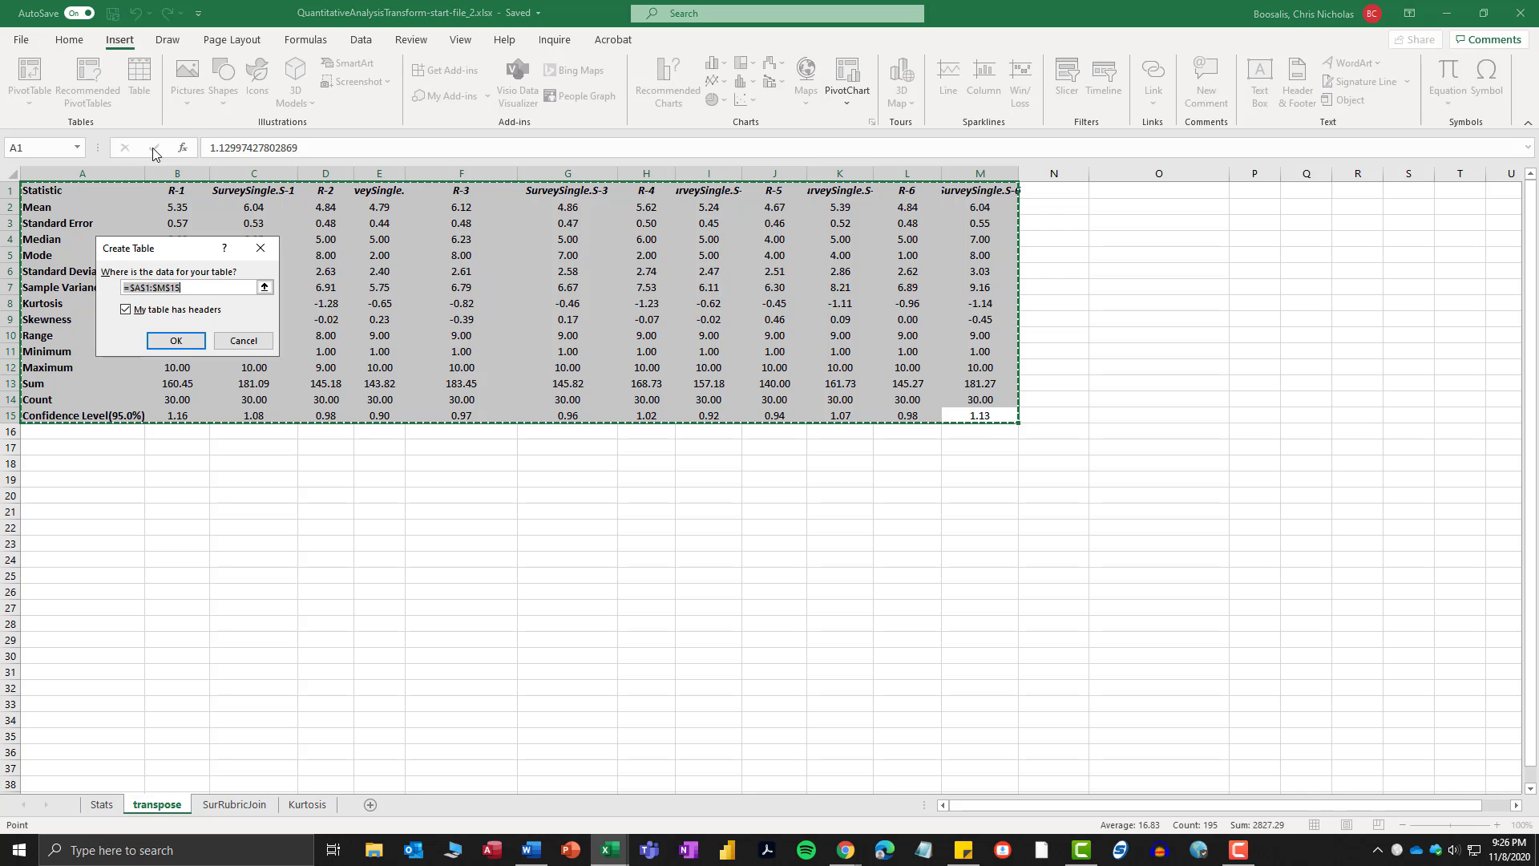
pyautogui.click(170, 340)
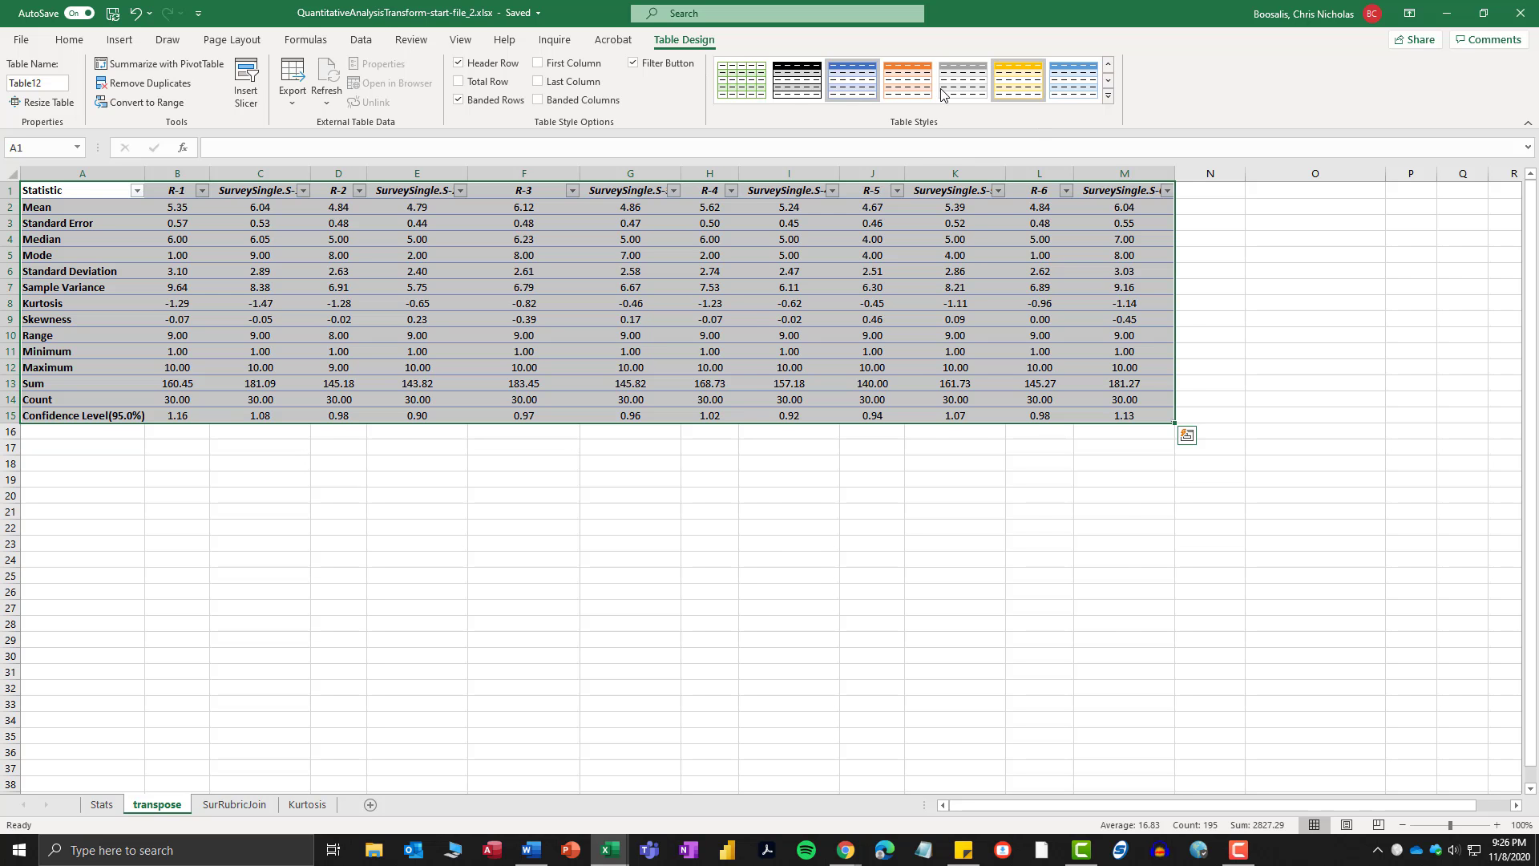
# Try the black banded Light style on the table, and settle on the plain style without colours or borders.
pyautogui.click(1108, 98)
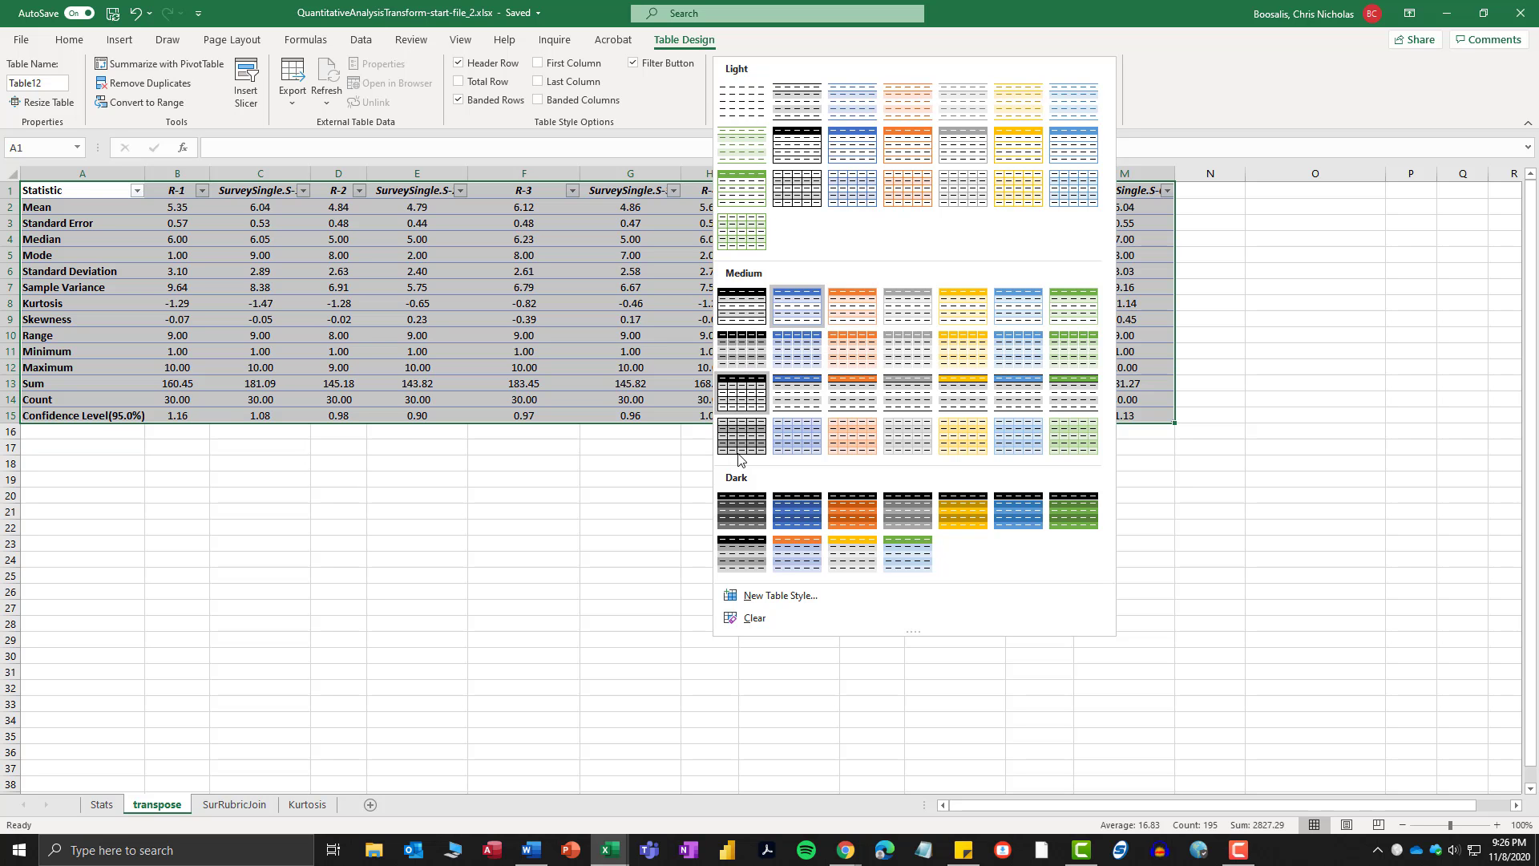
pyautogui.click(790, 102)
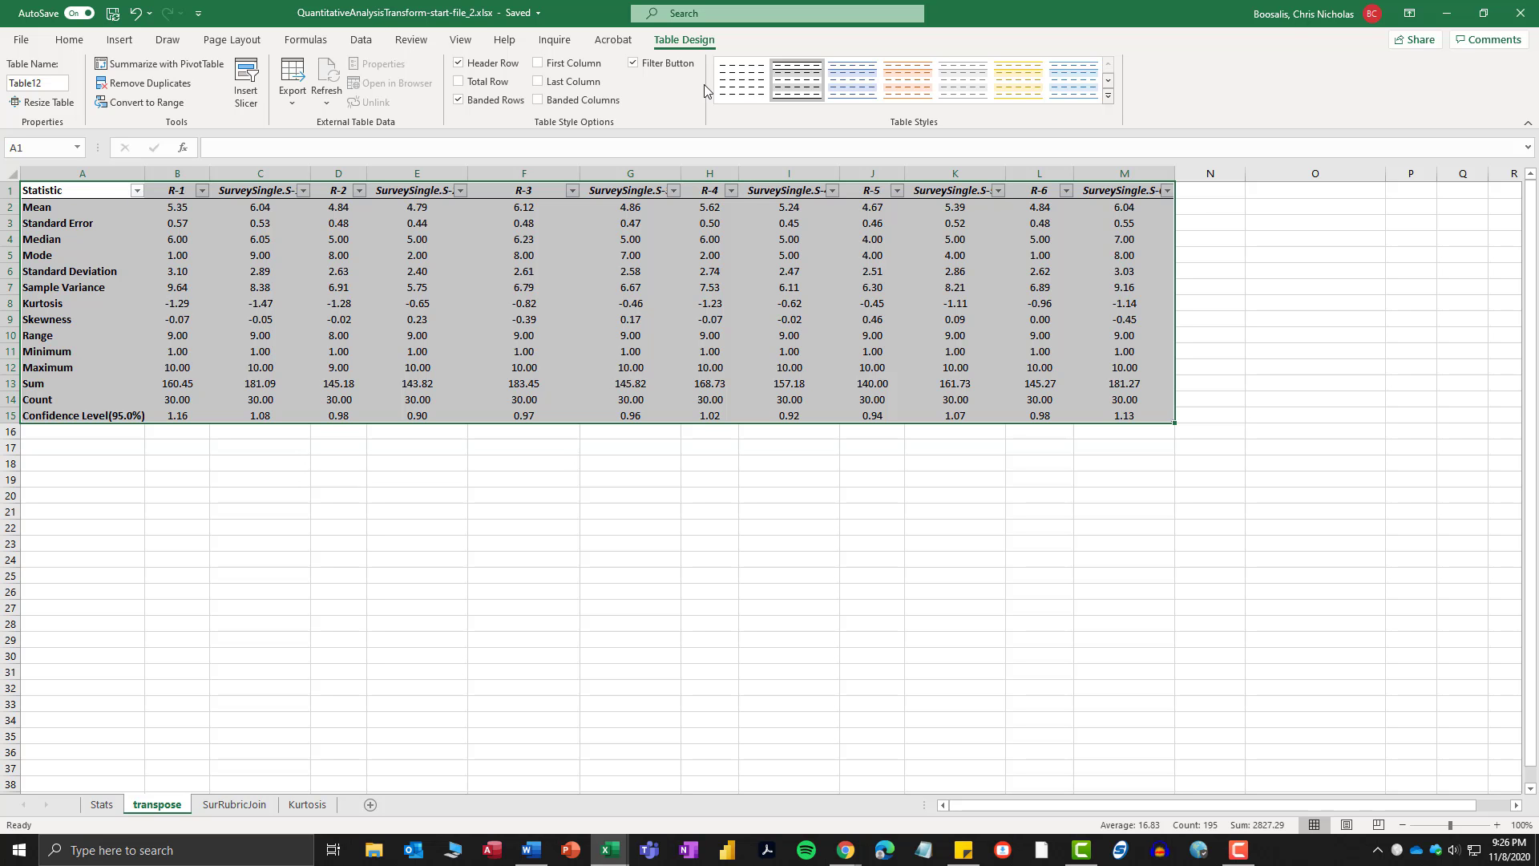
pyautogui.click(739, 84)
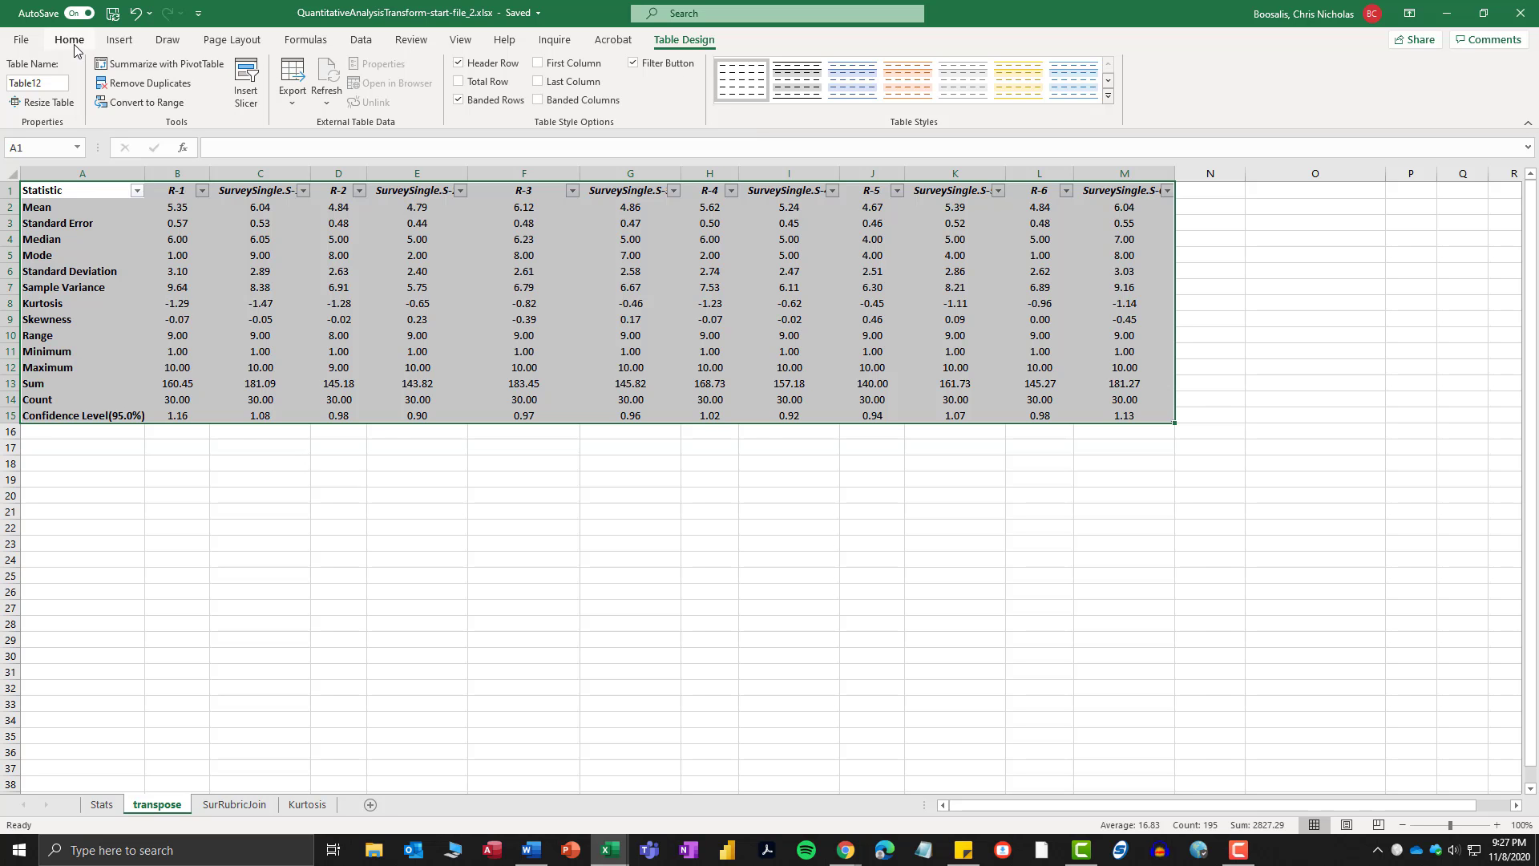
pyautogui.click(238, 362)
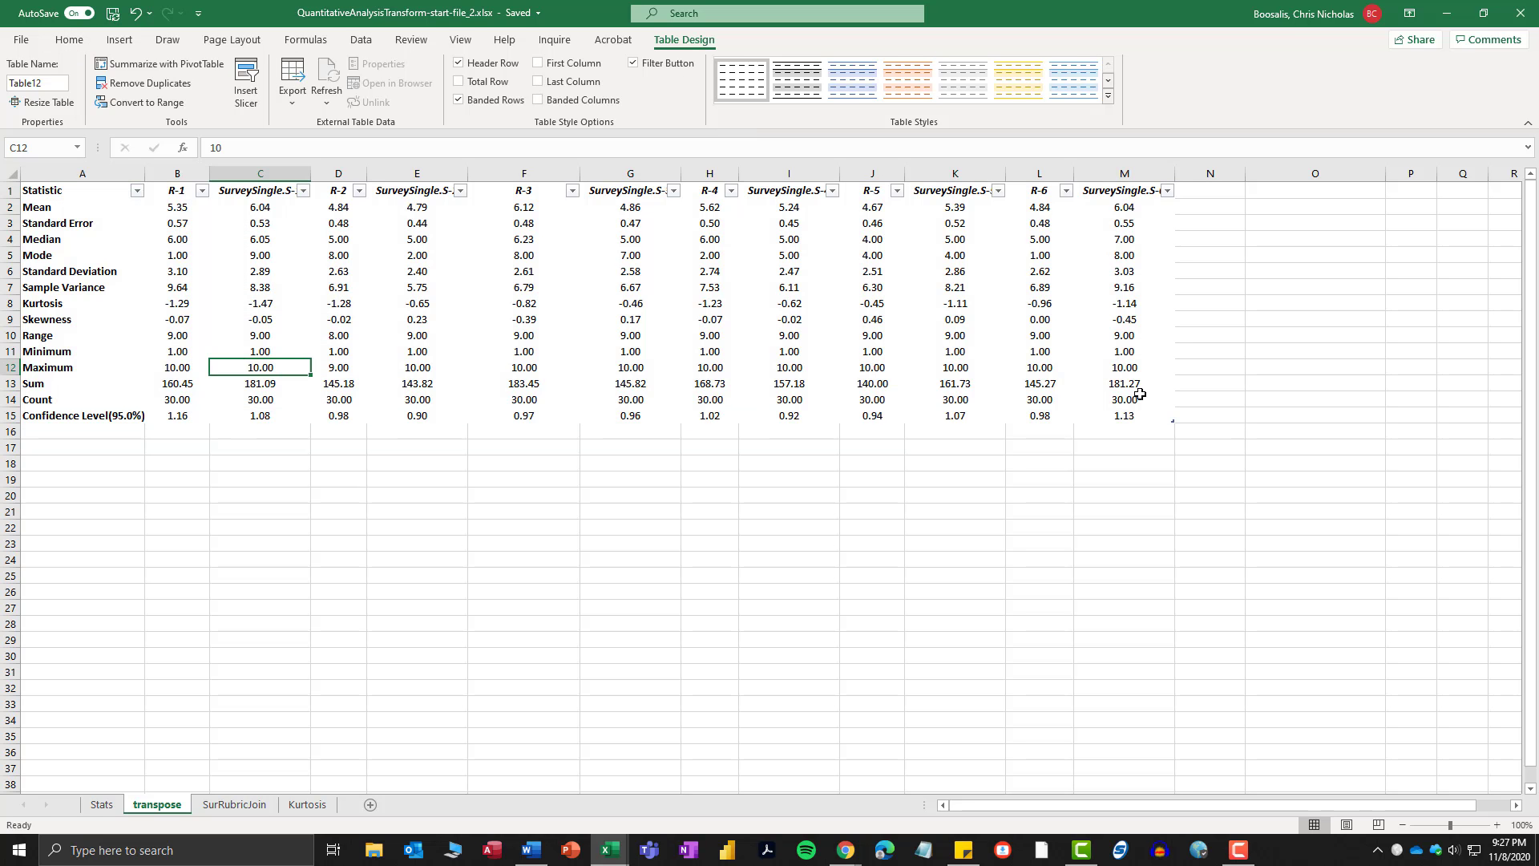
# Remove the filter buttons from the statistics table's header row.
pyautogui.click(105, 189)
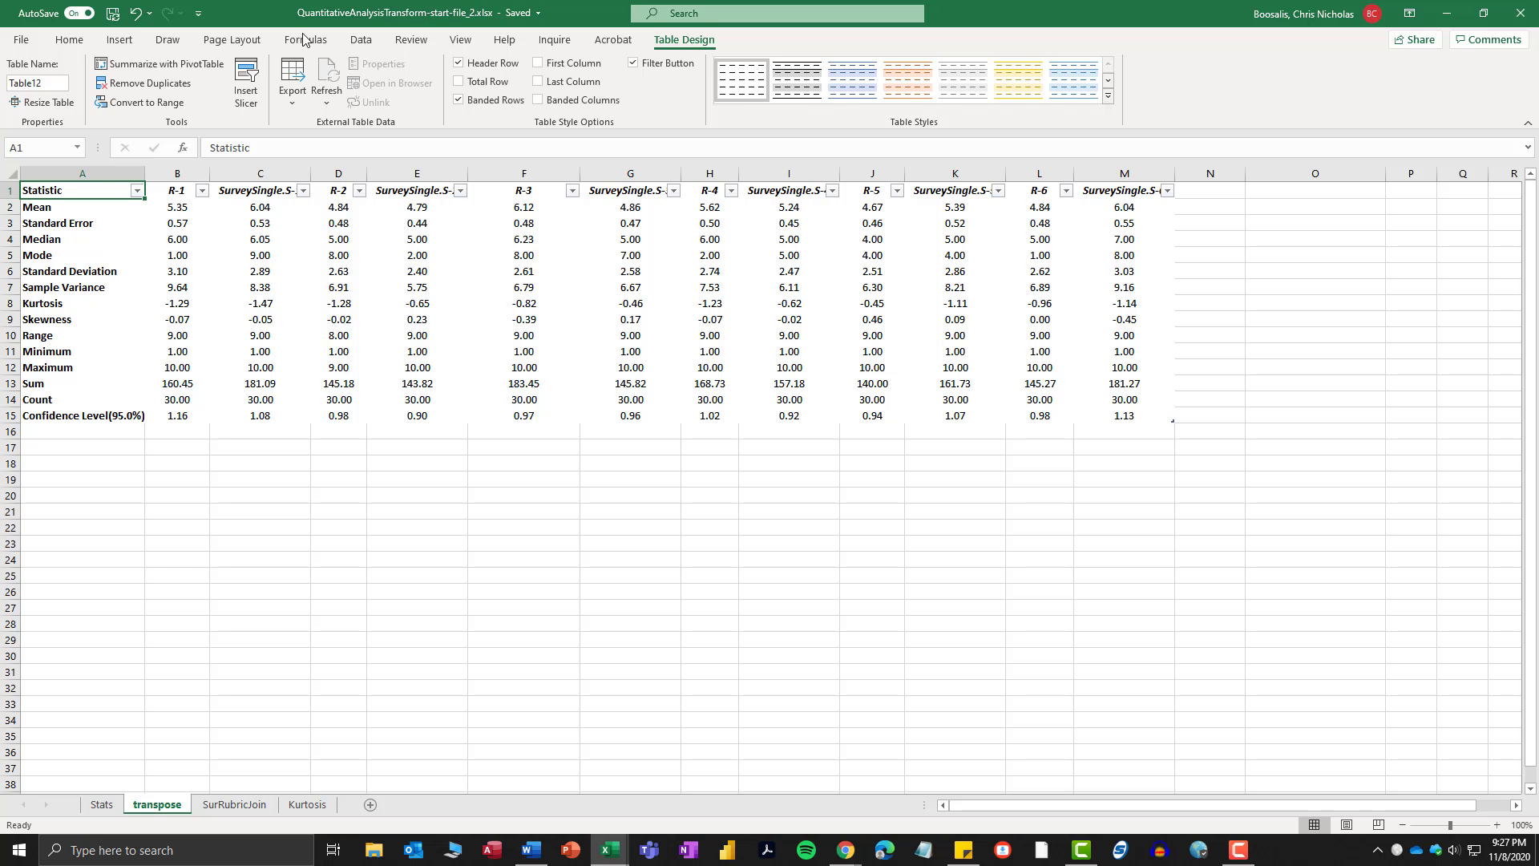
pyautogui.click(360, 41)
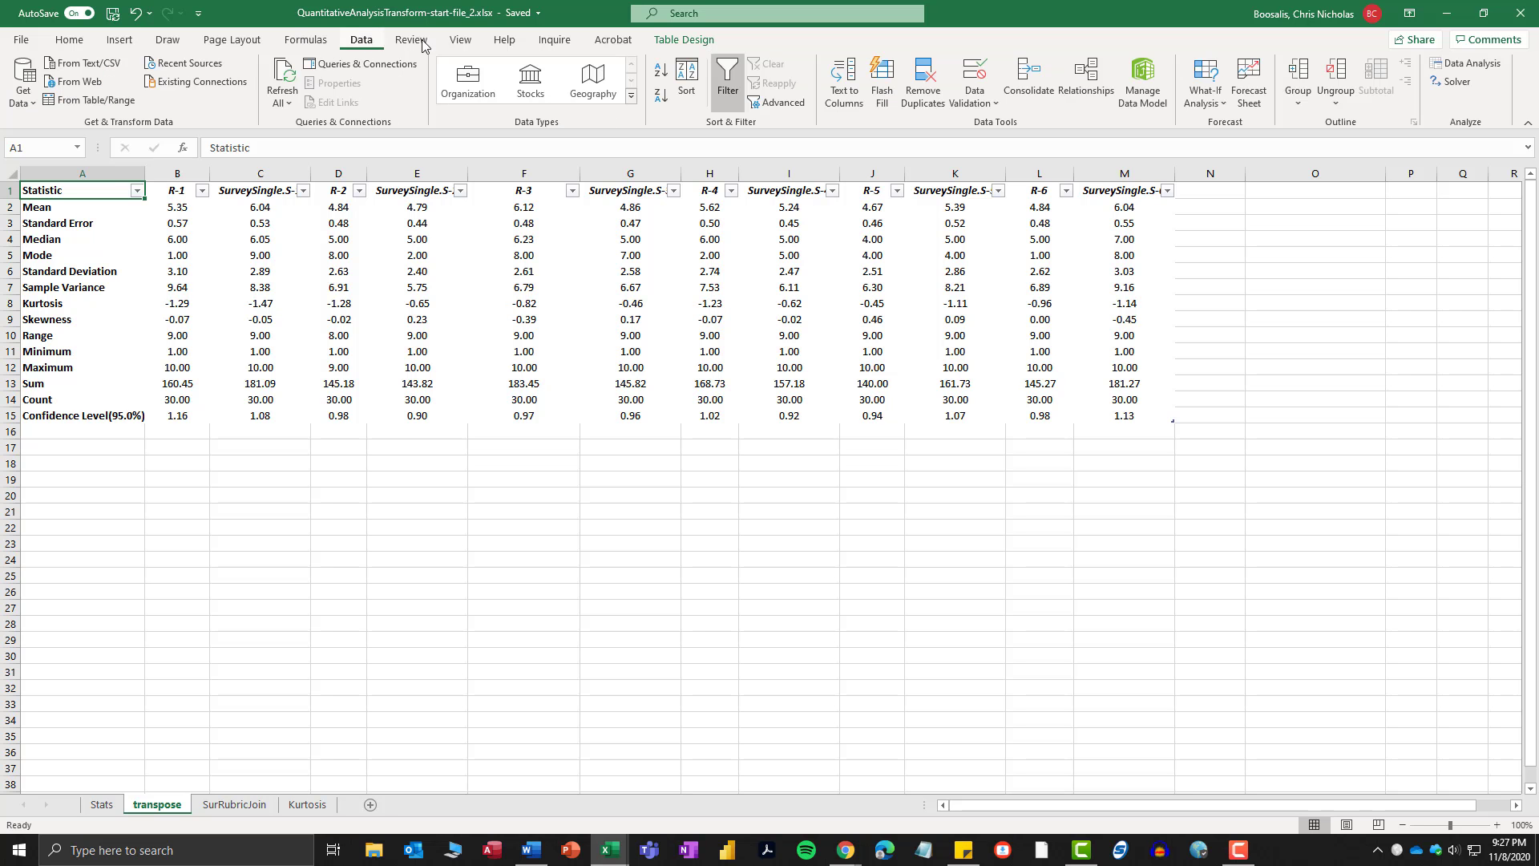
pyautogui.click(728, 73)
pyautogui.click(246, 320)
# Copy A1:M15 from the transpose sheet and paste it as values at A33 on the SurRubricJoin sheet.
pyautogui.moveTo(99, 192); pyautogui.dragTo(1118, 408)
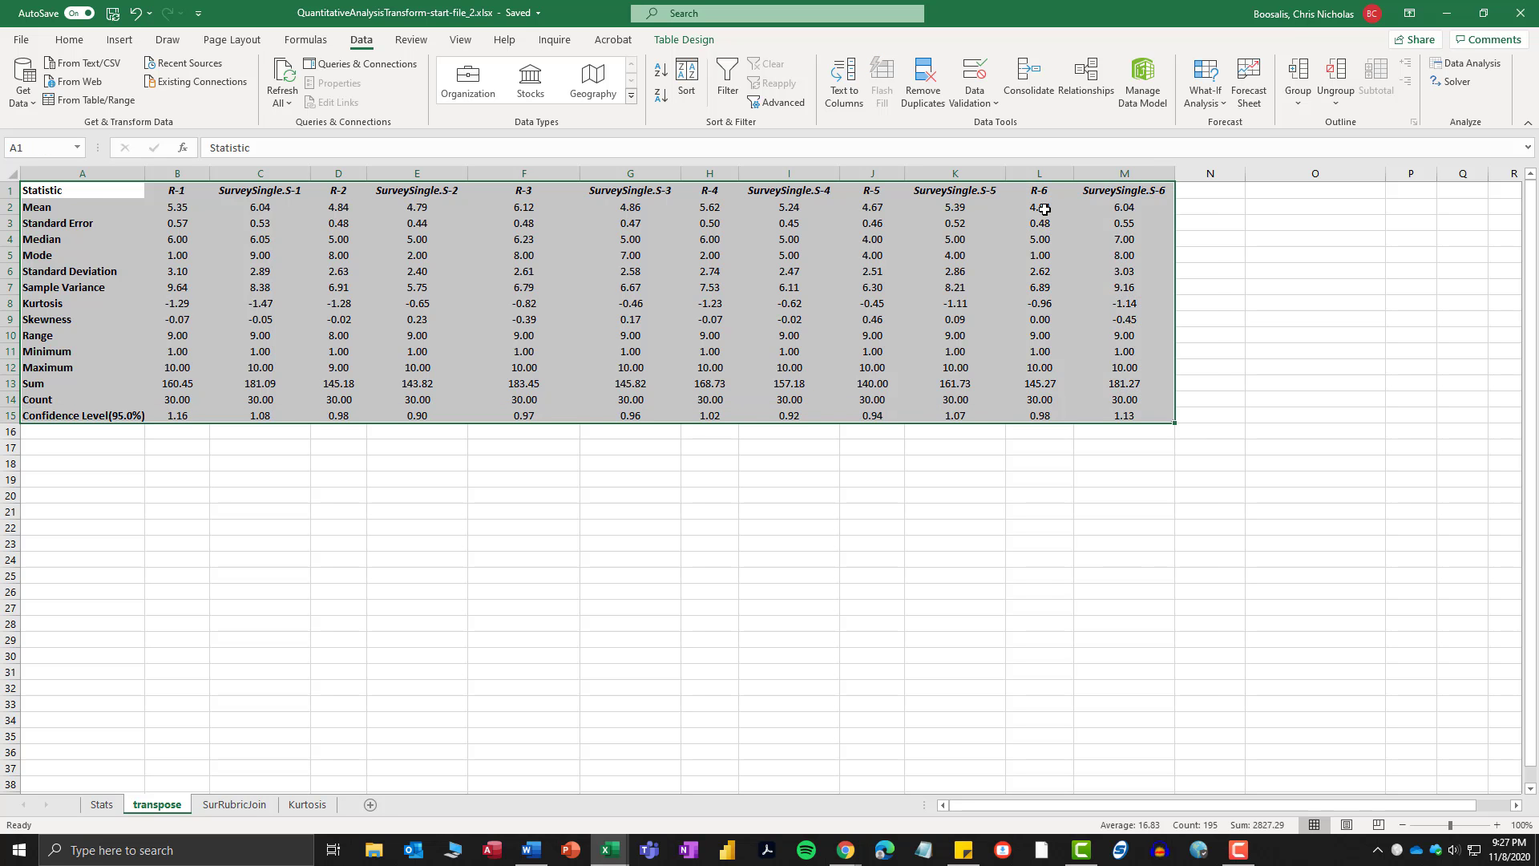
pyautogui.rightClick(1044, 210)
pyautogui.click(1082, 244)
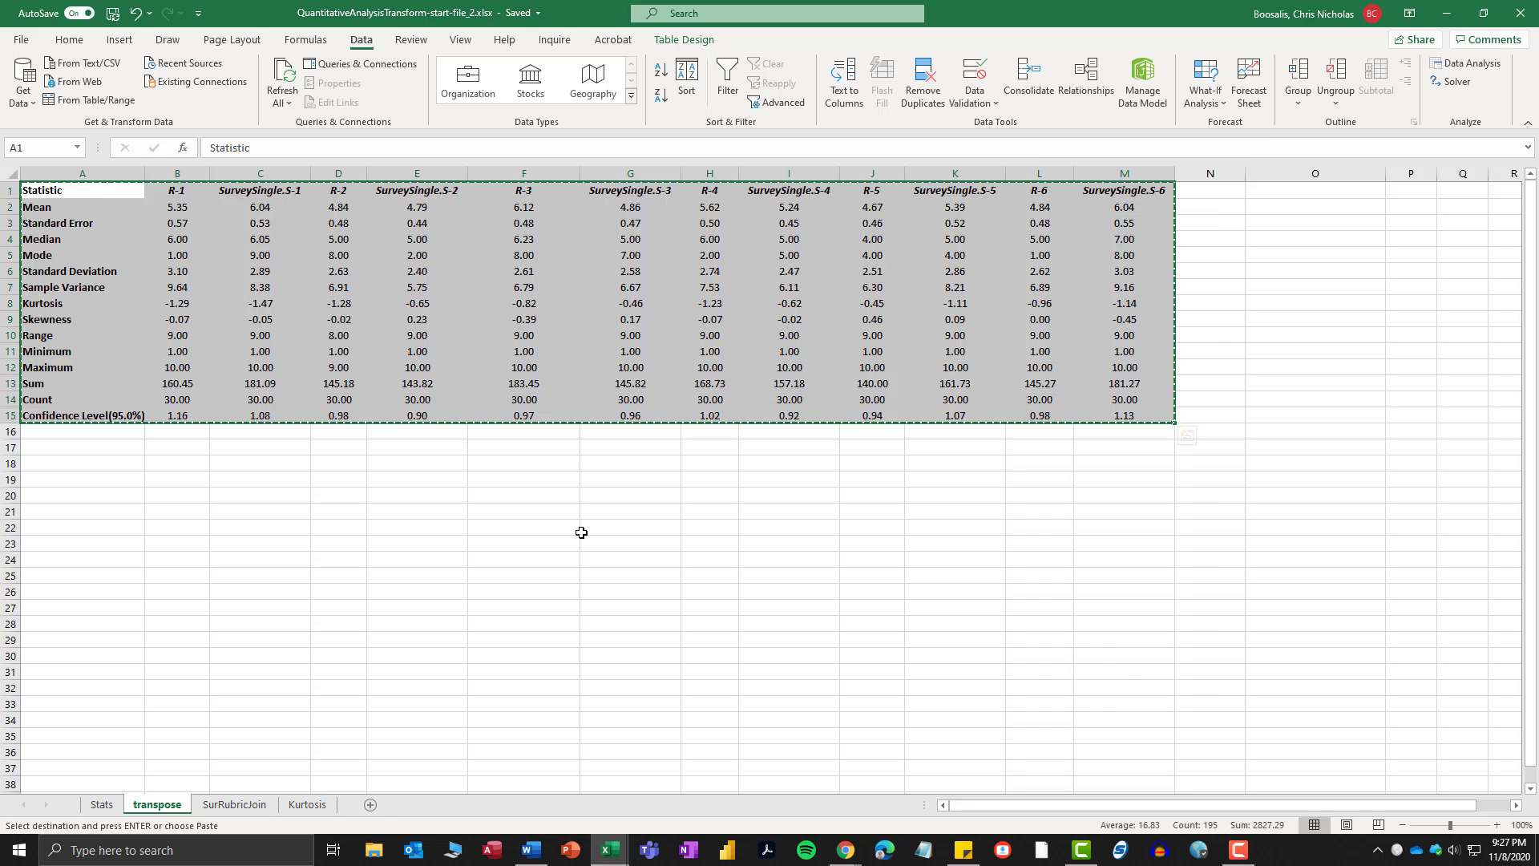
pyautogui.click(107, 805)
pyautogui.click(234, 805)
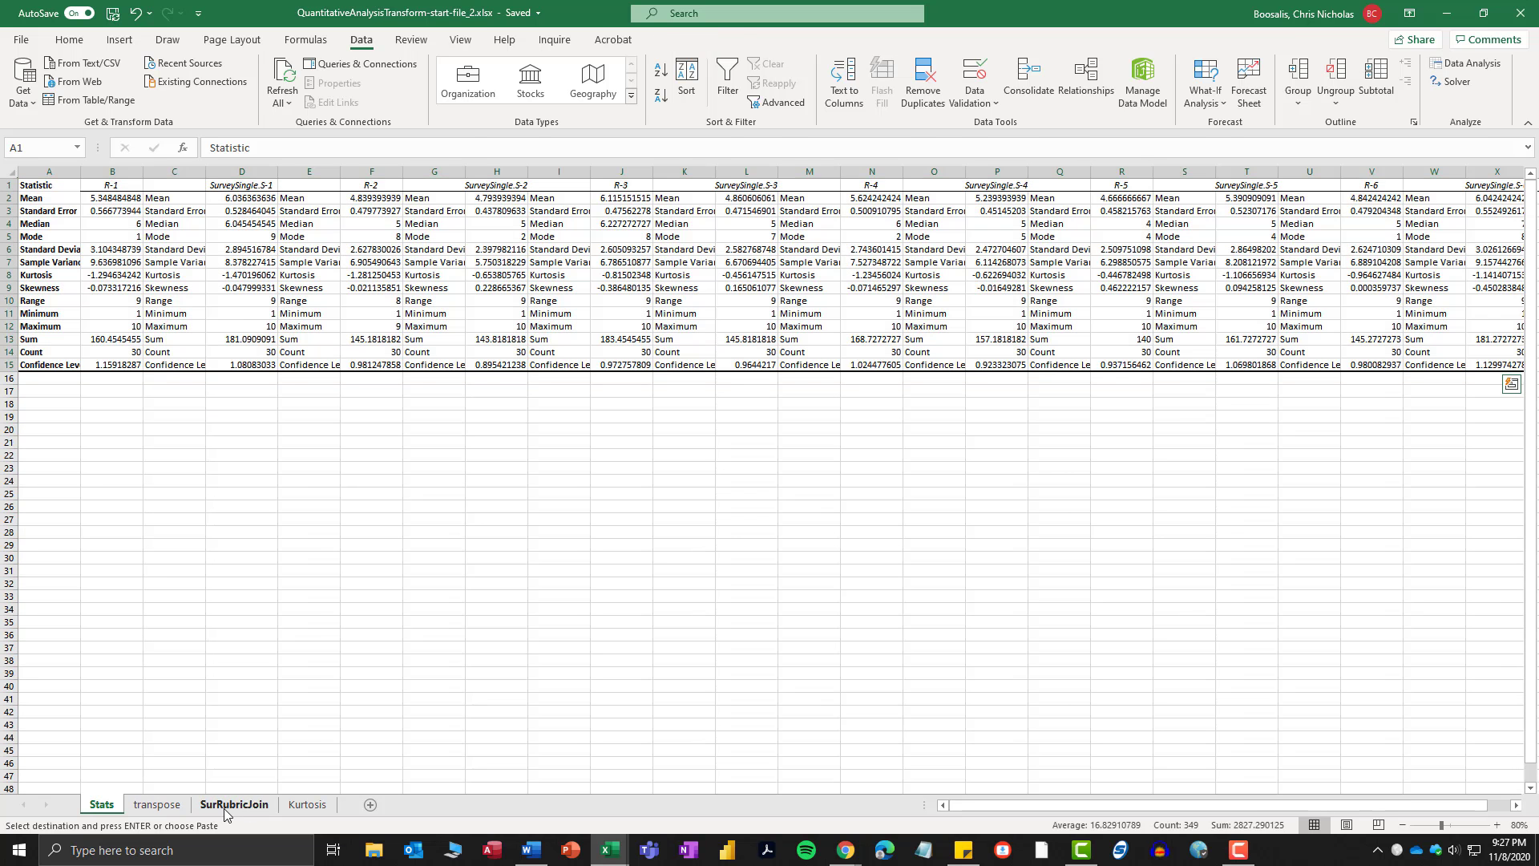
pyautogui.scroll(-1, 249, 743)
pyautogui.scroll(-2, 250, 742)
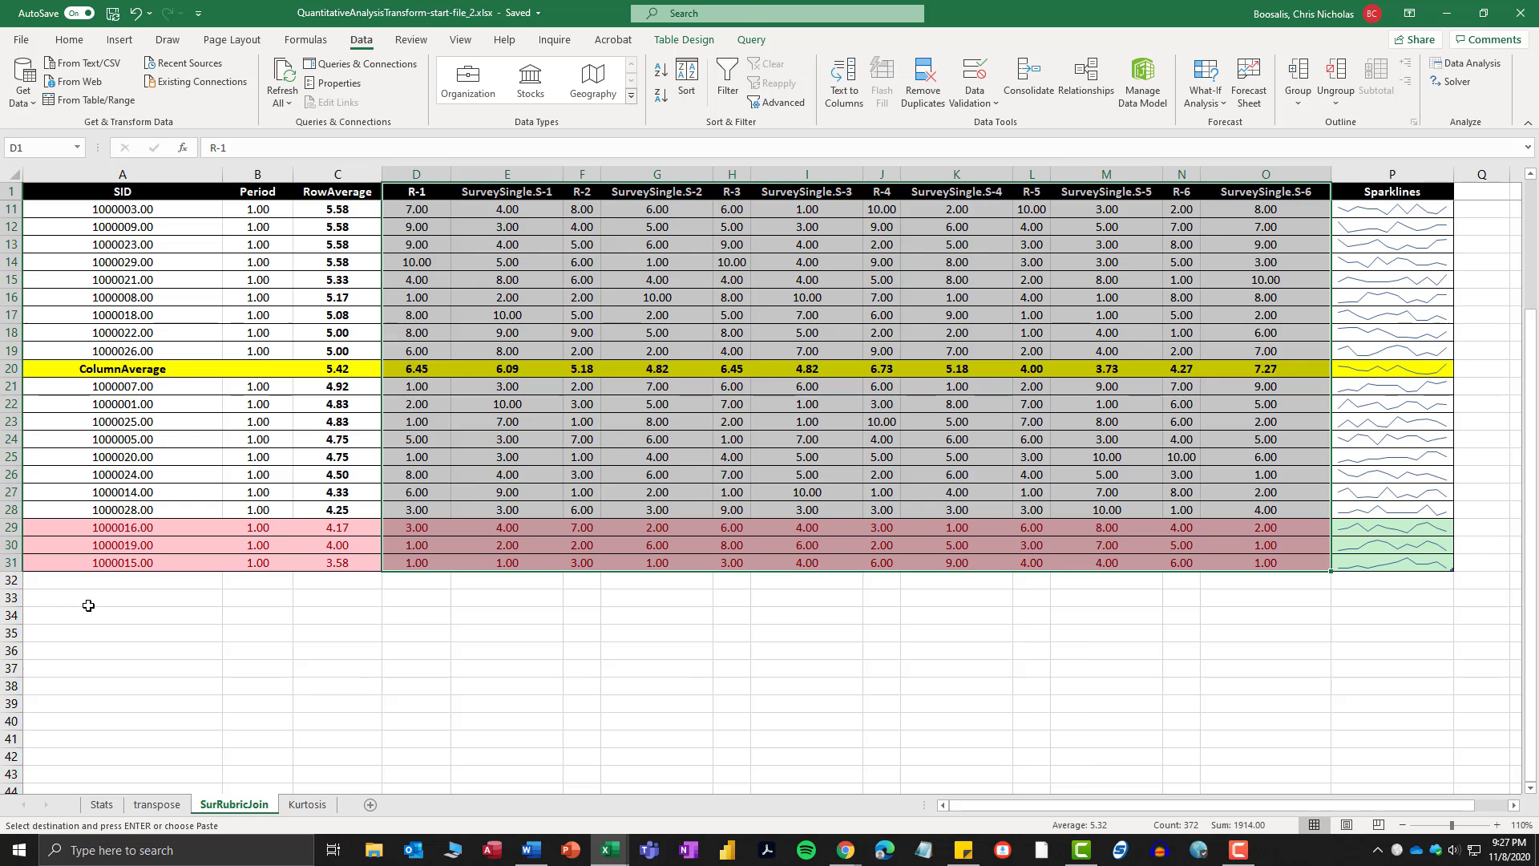
pyautogui.click(93, 599)
pyautogui.scroll(1, 94, 599)
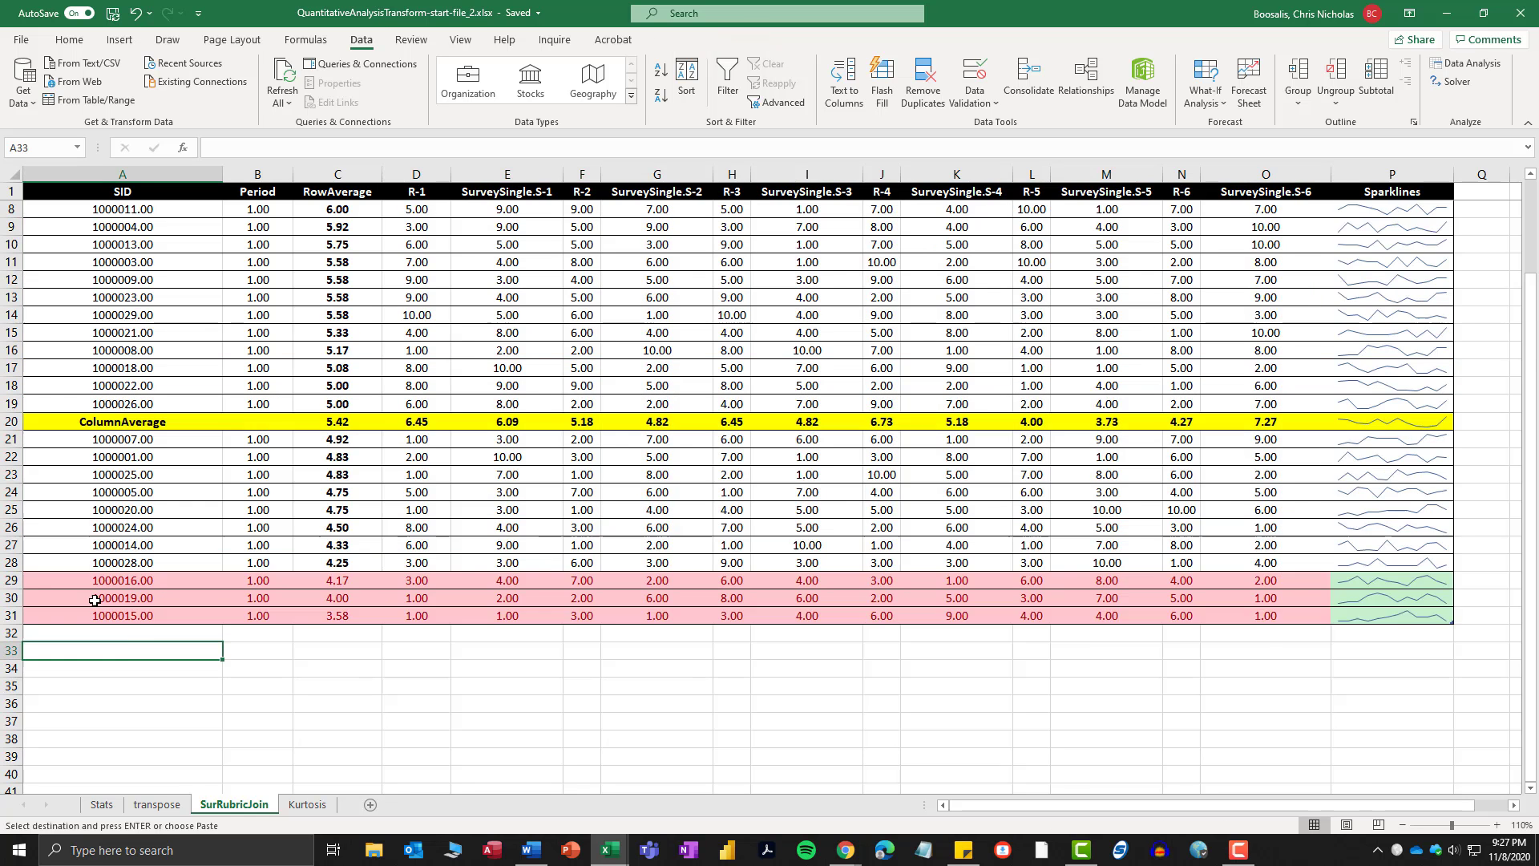
pyautogui.rightClick(115, 653)
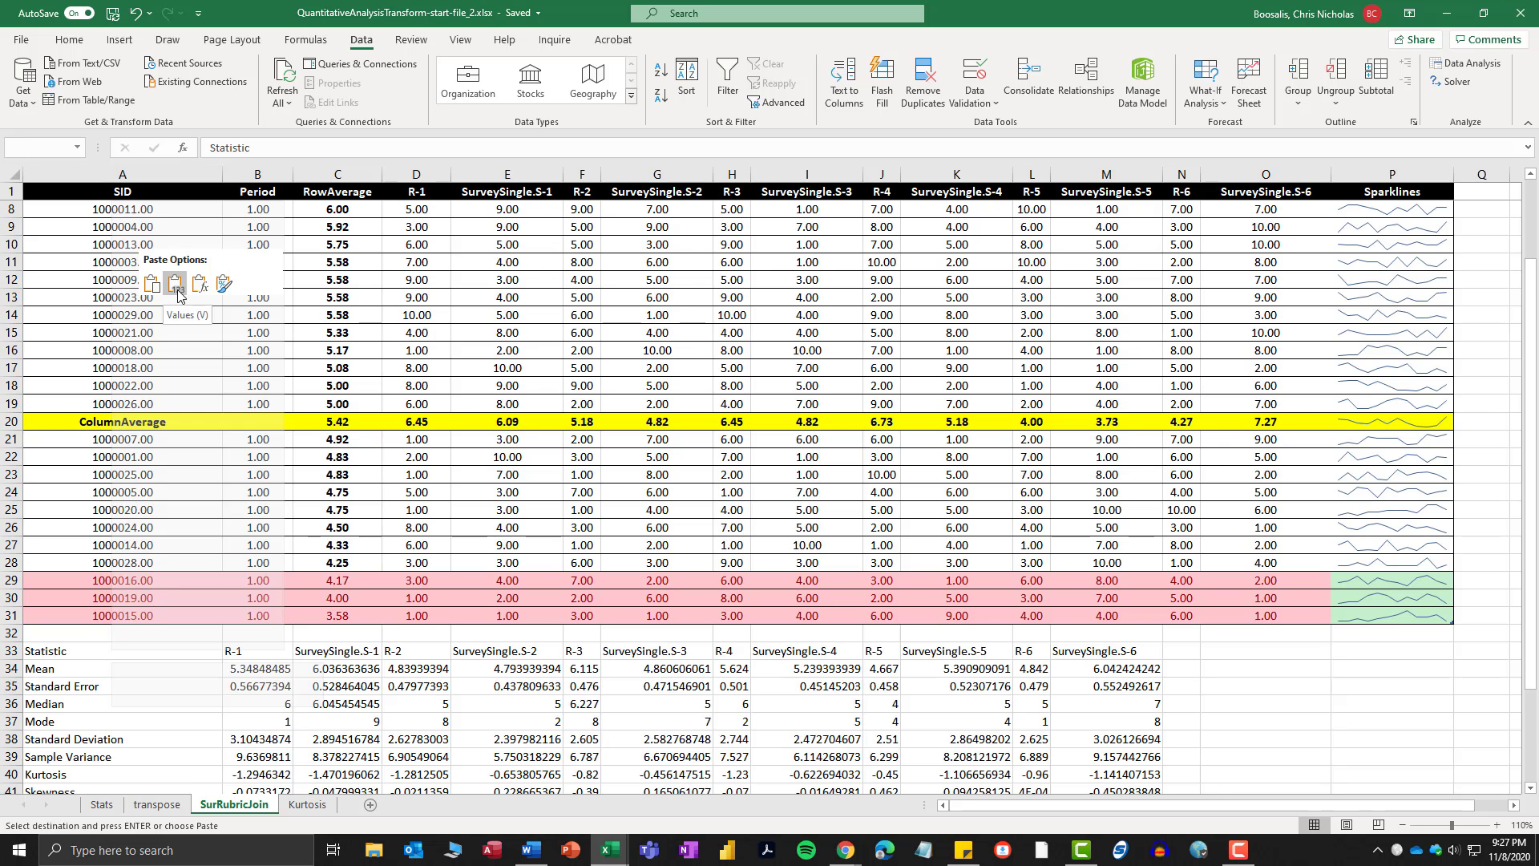
pyautogui.click(177, 292)
pyautogui.scroll(-3, 901, 632)
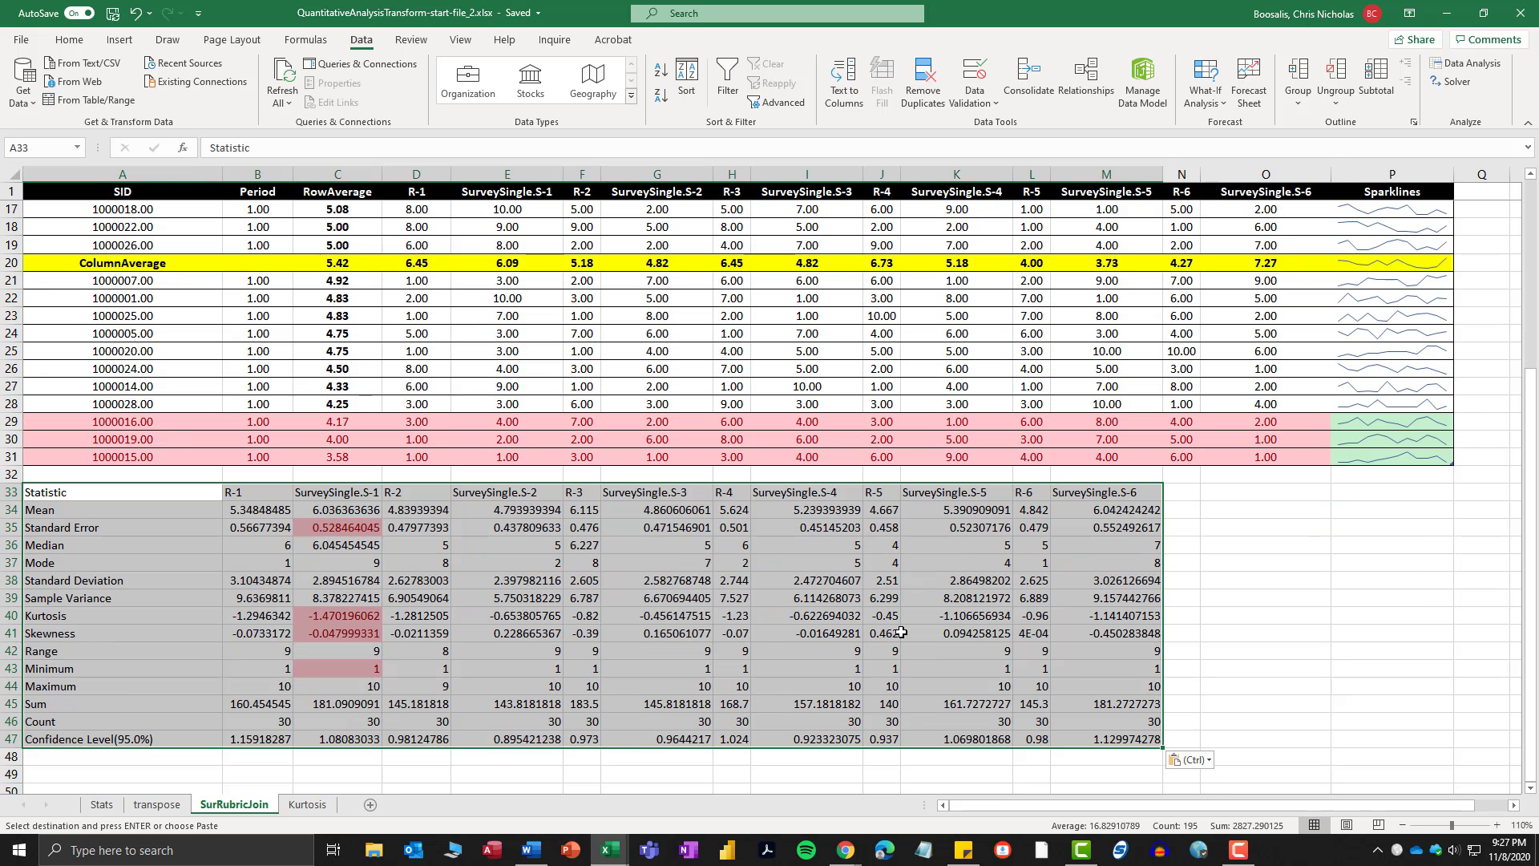
# Compare the pasted statistics headers in row 33 with the column headings of the survey table above.
pyautogui.click(522, 614)
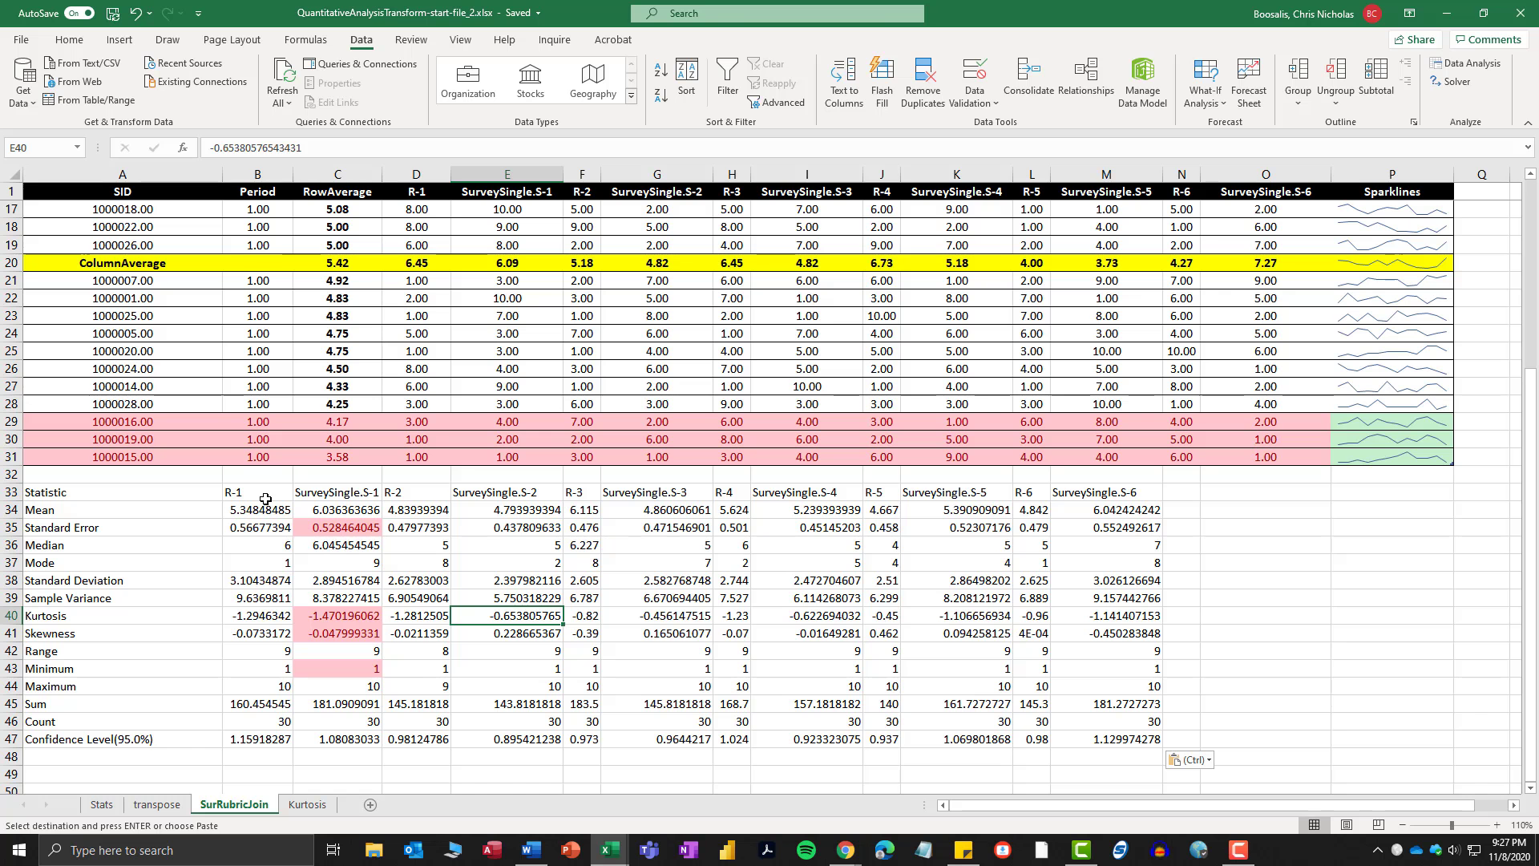
pyautogui.click(253, 494)
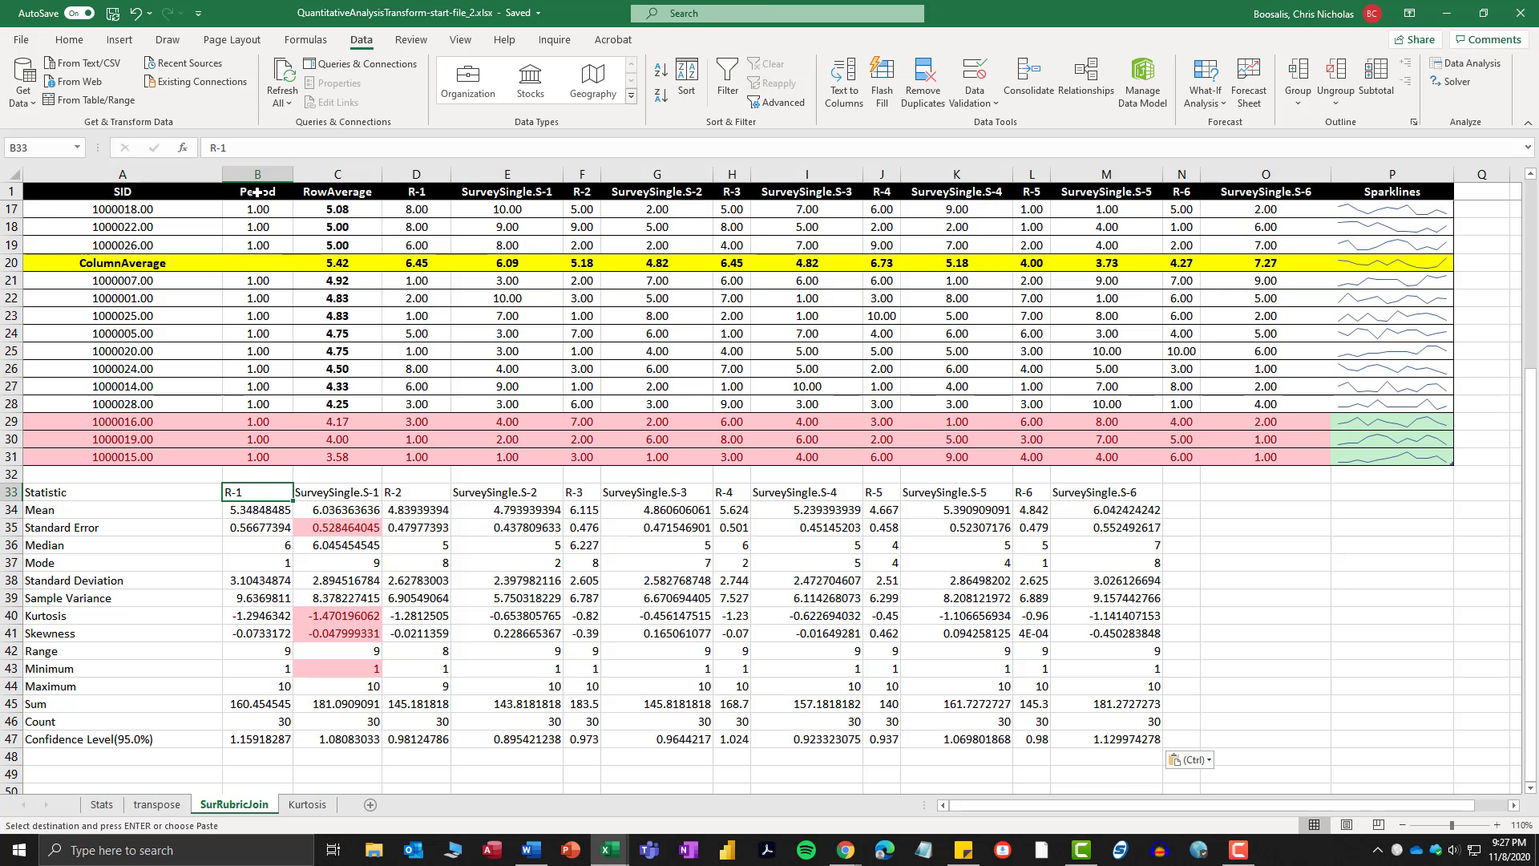
pyautogui.click(257, 191)
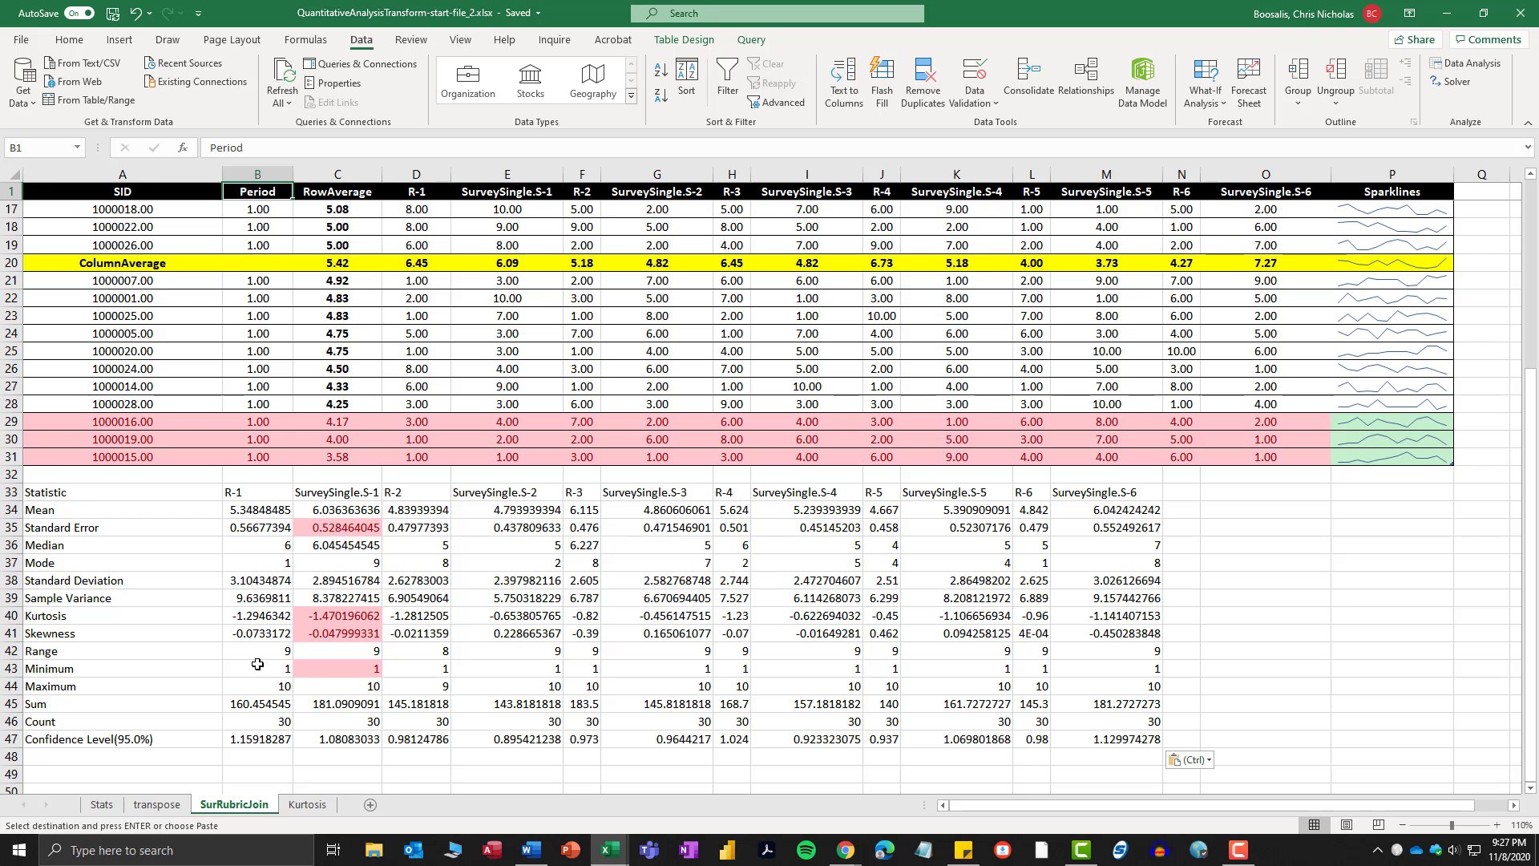
pyautogui.moveTo(92, 496); pyautogui.dragTo(326, 490)
pyautogui.hotkey('ctrl', 'a')
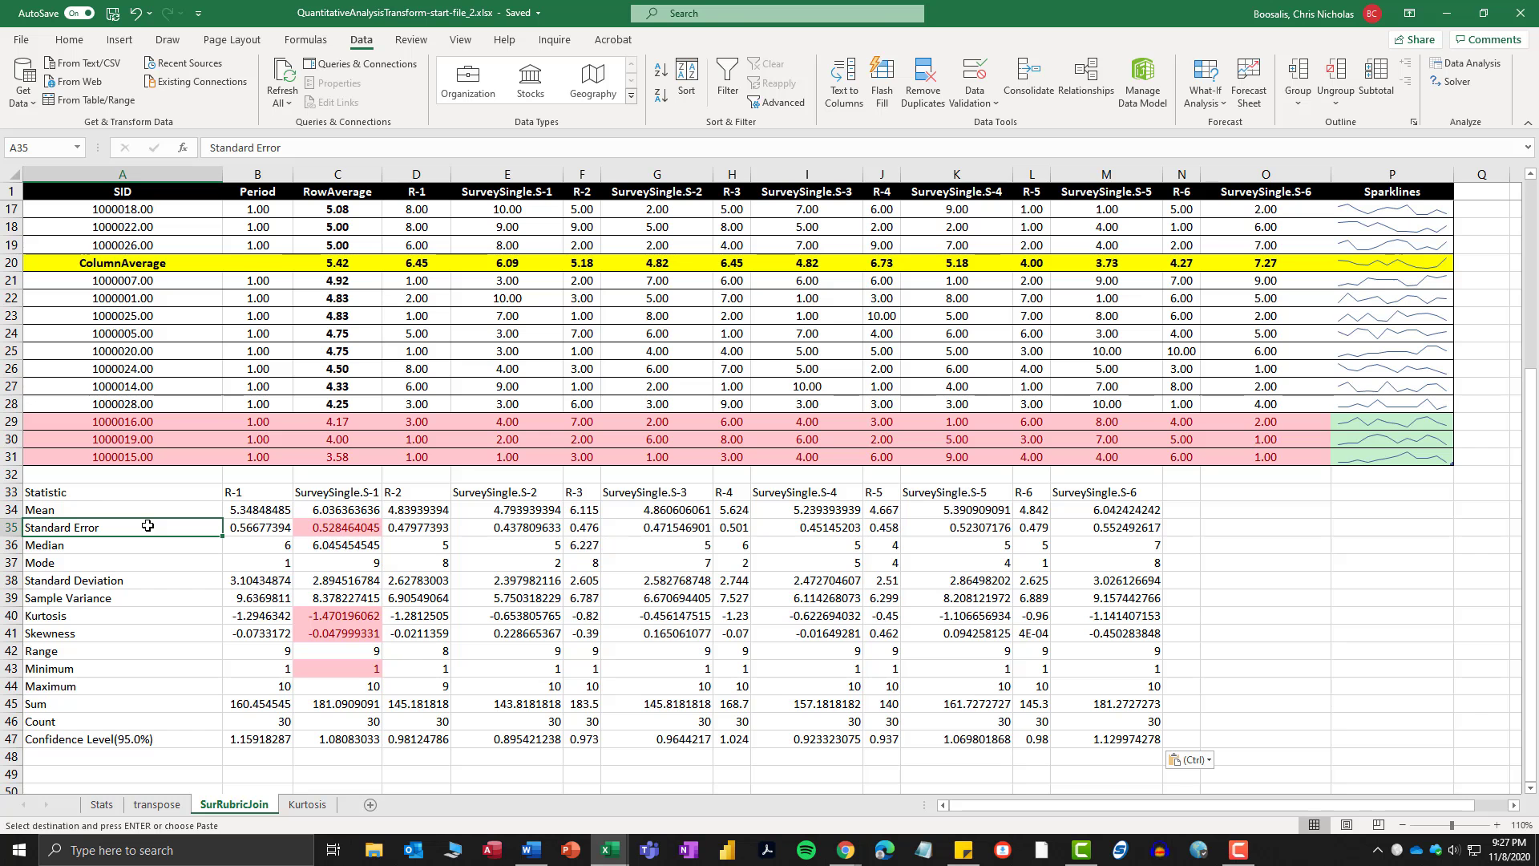
pyautogui.click(88, 508)
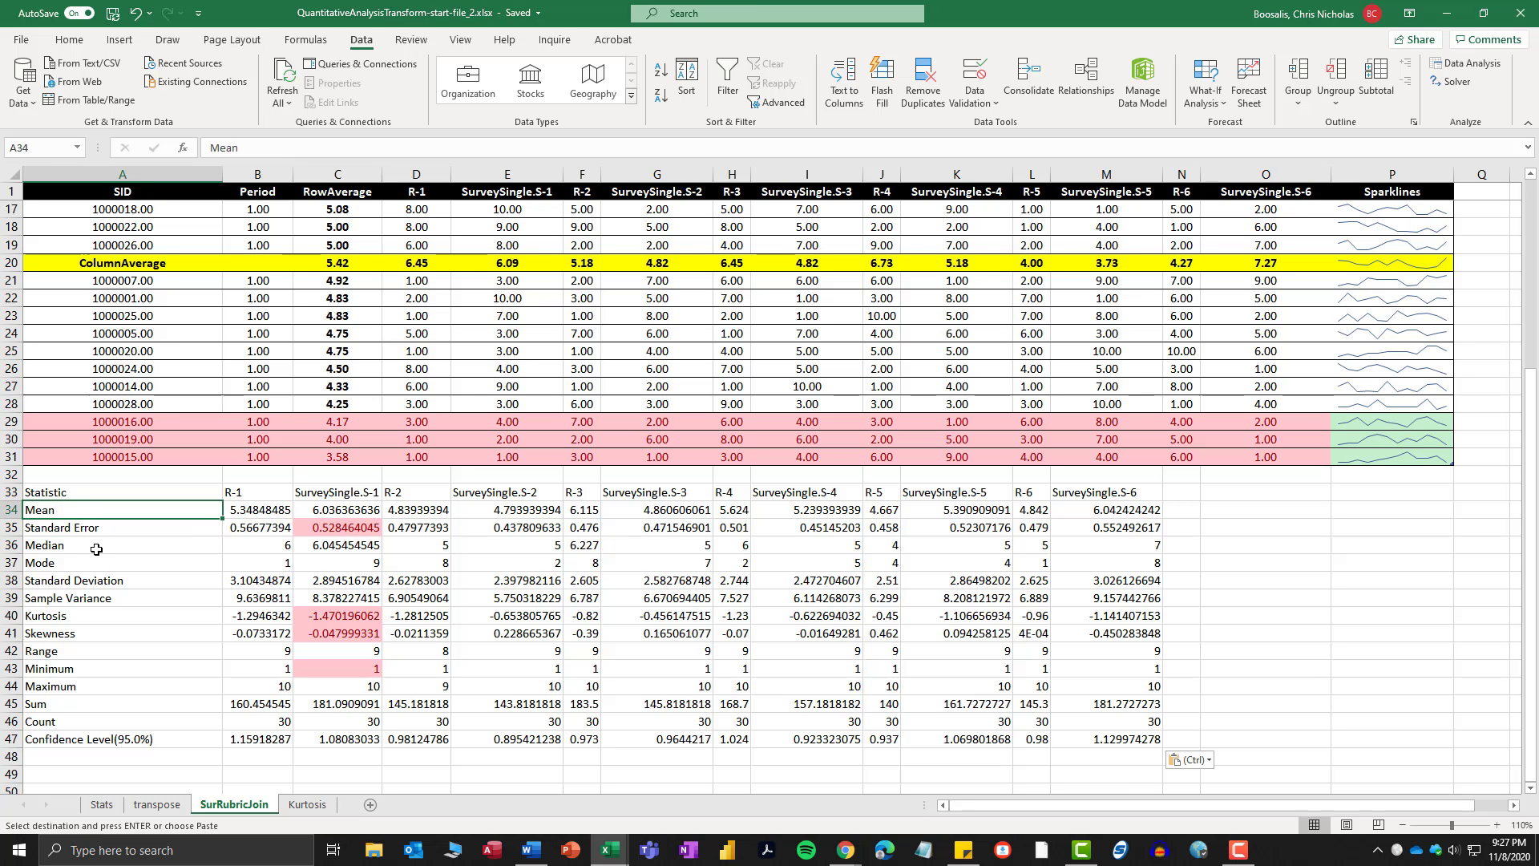
pyautogui.click(57, 493)
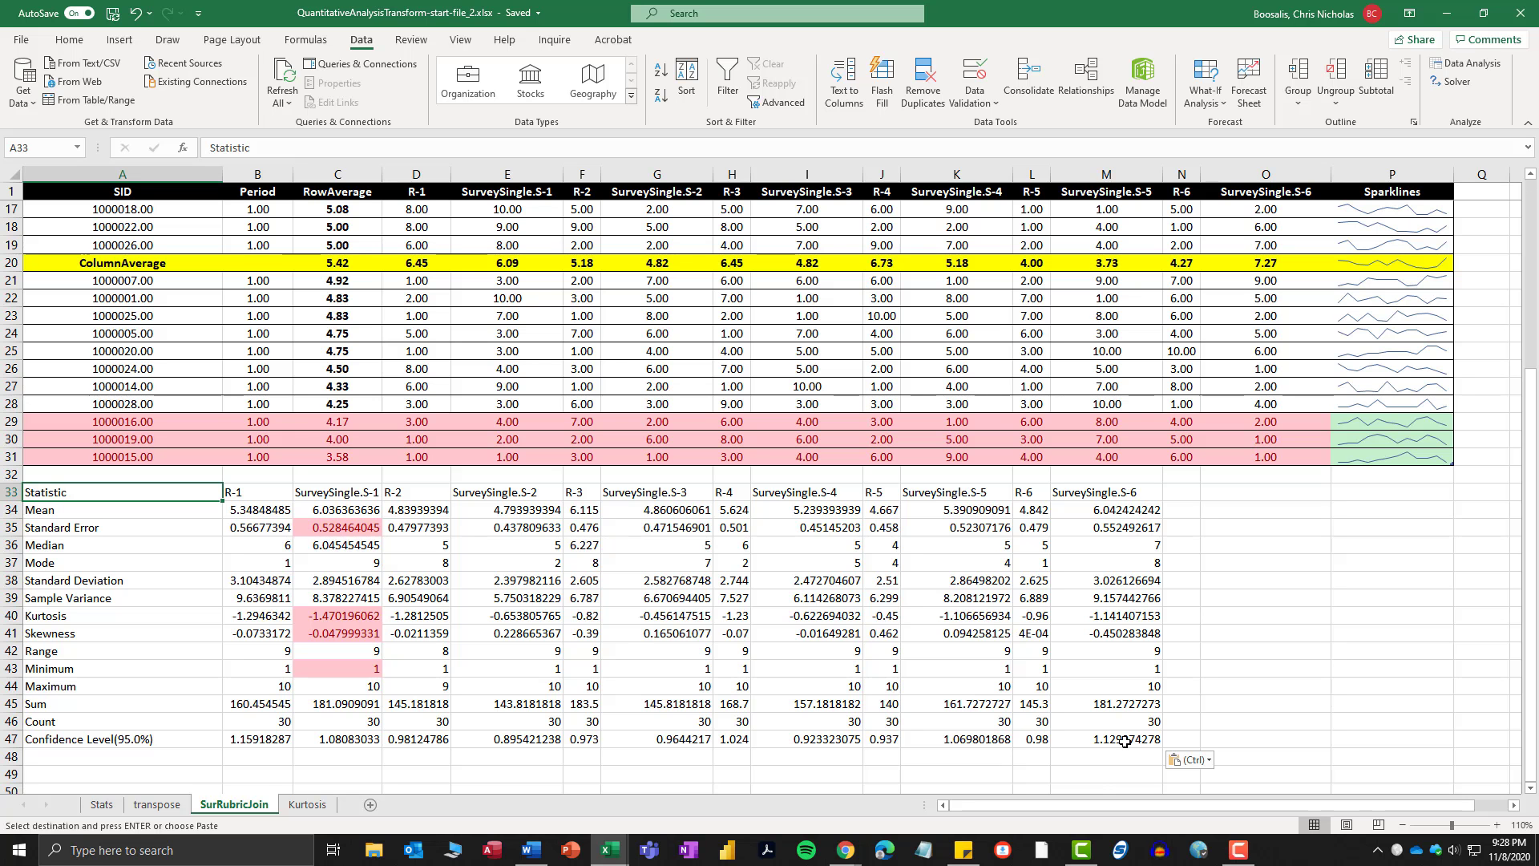
# Convert the pasted range A33:M47 into a table with headers and give it the Light style with the black header.
pyautogui.moveTo(1126, 739); pyautogui.dragTo(37, 498)
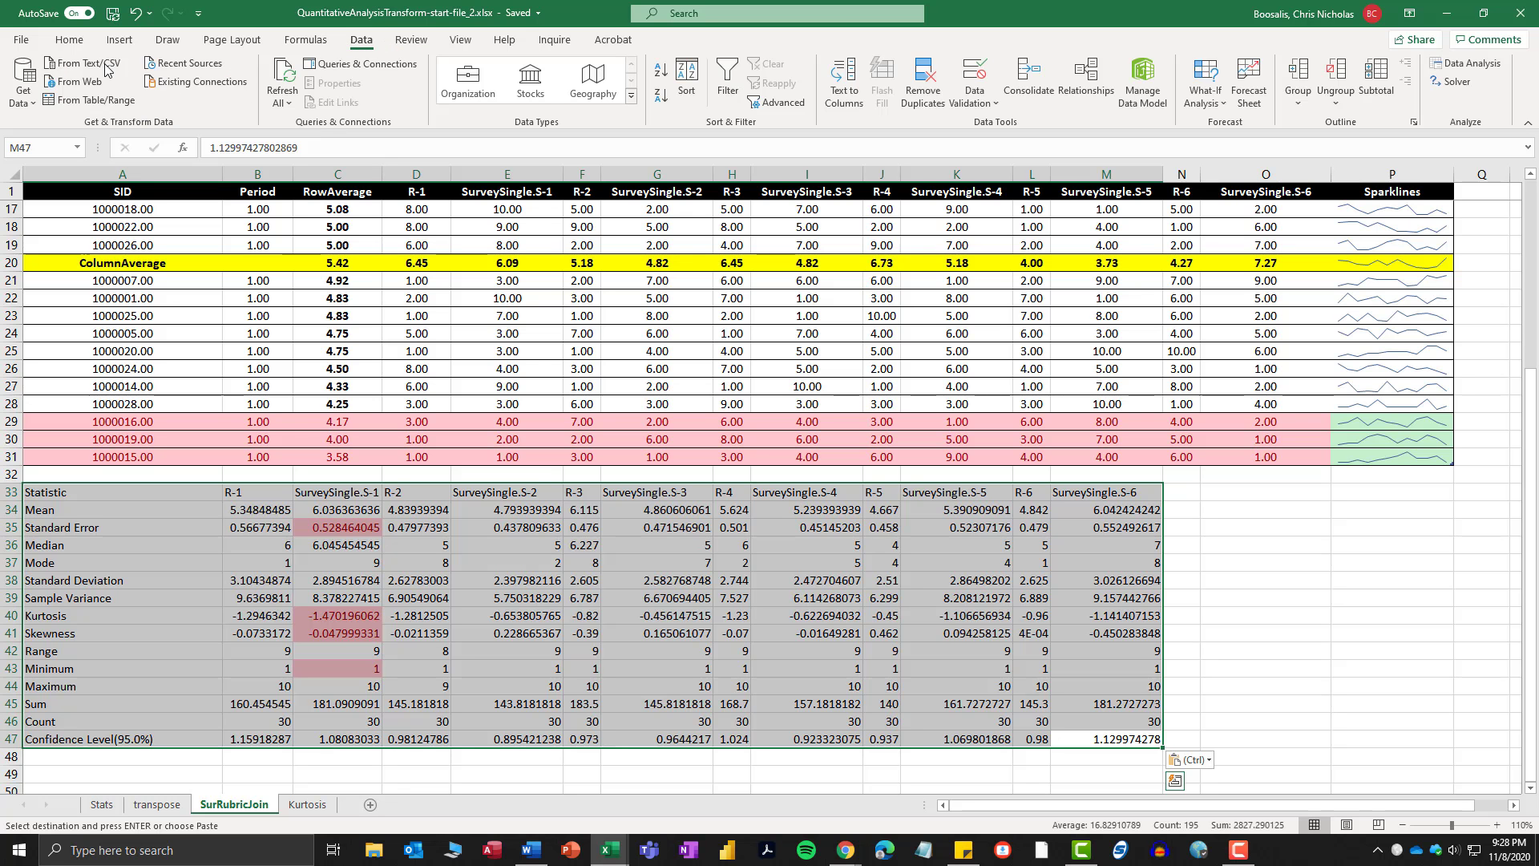
pyautogui.click(118, 39)
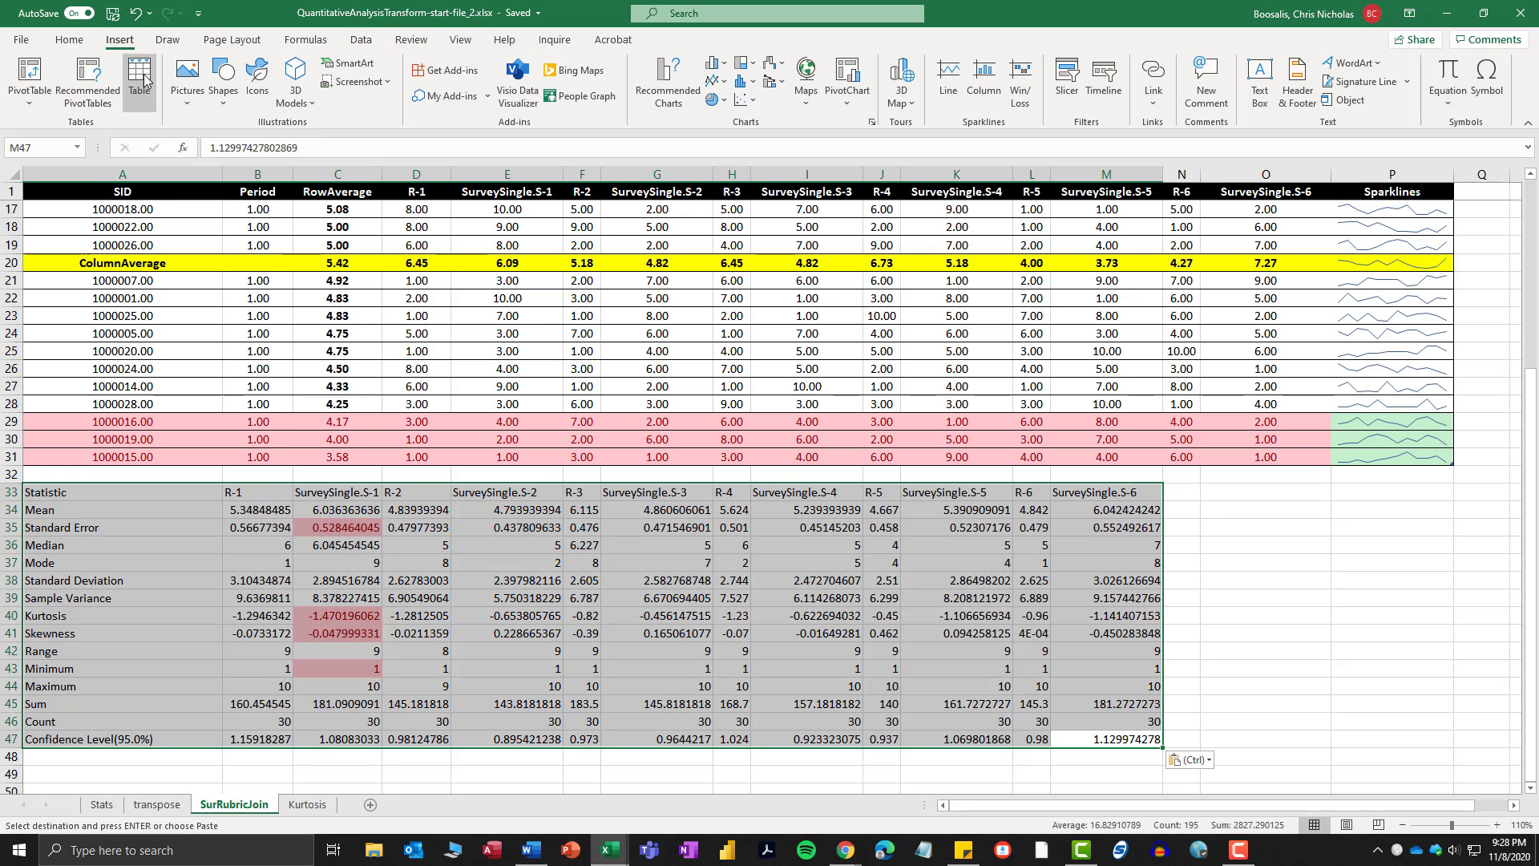
pyautogui.click(139, 76)
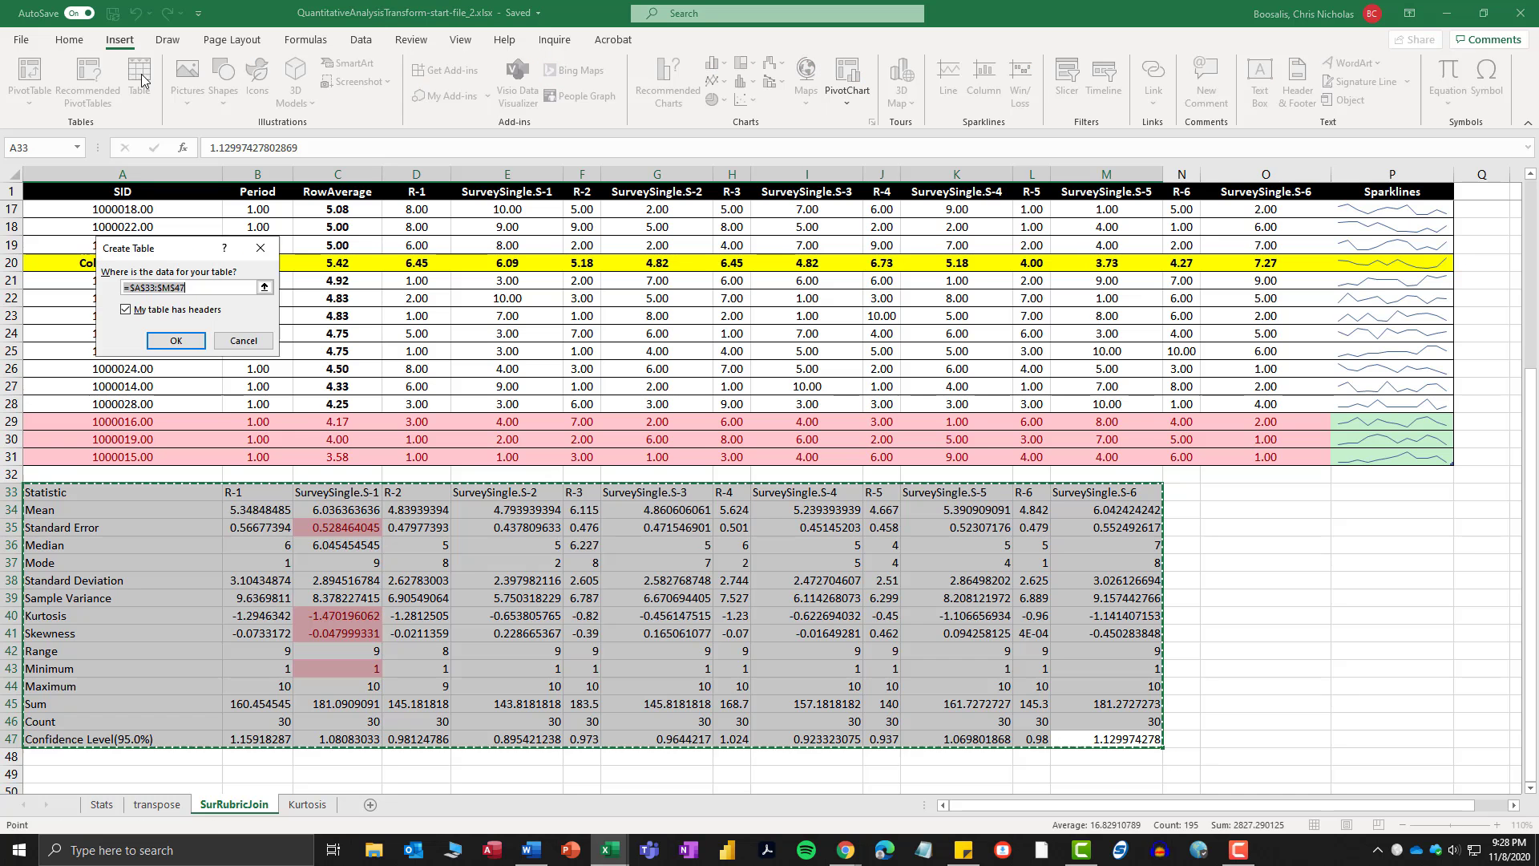
pyautogui.click(176, 340)
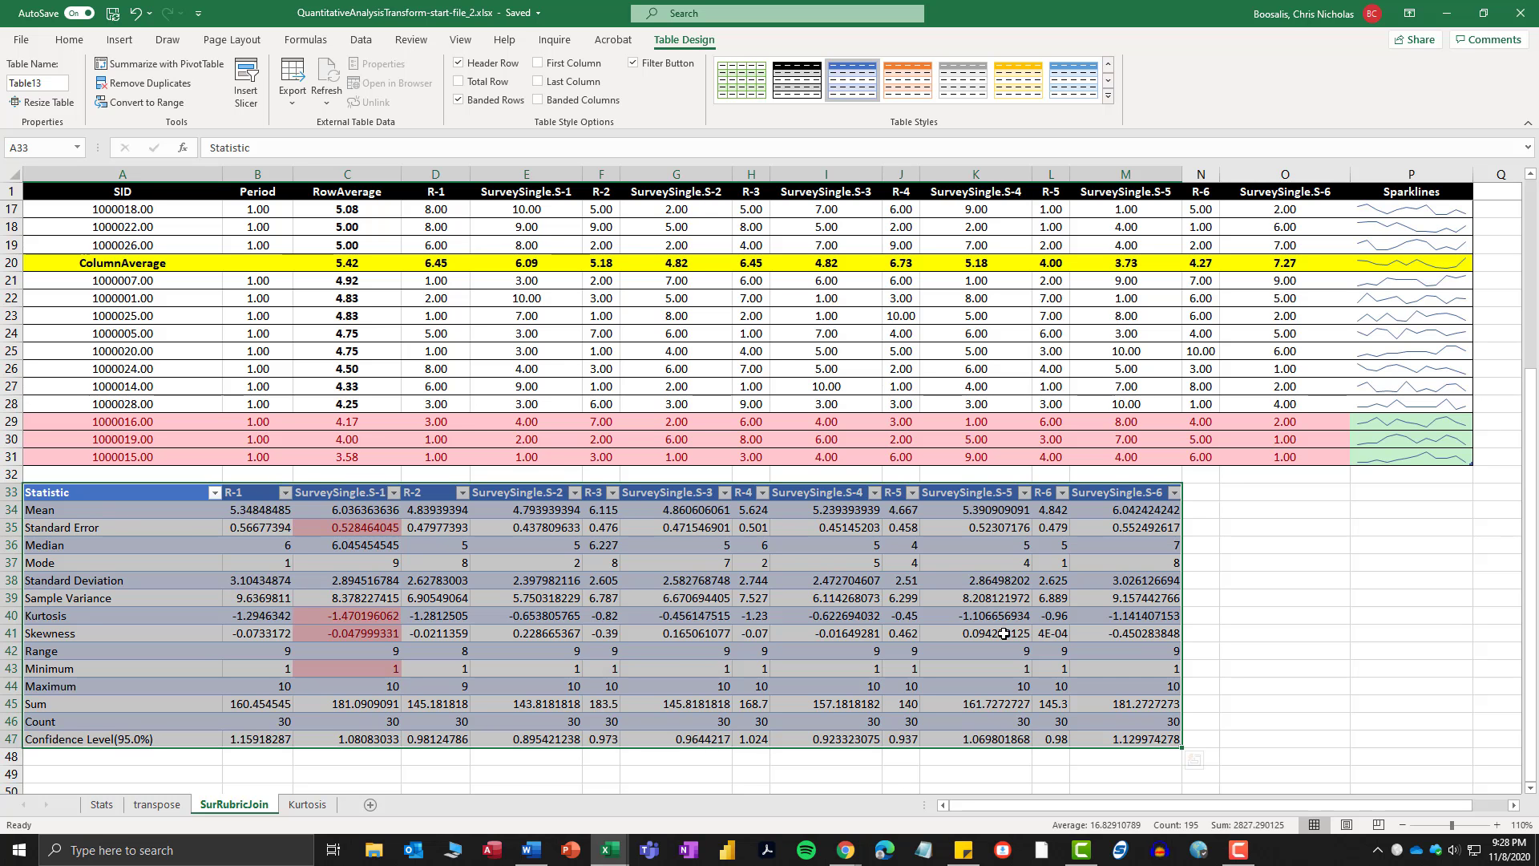
pyautogui.click(802, 82)
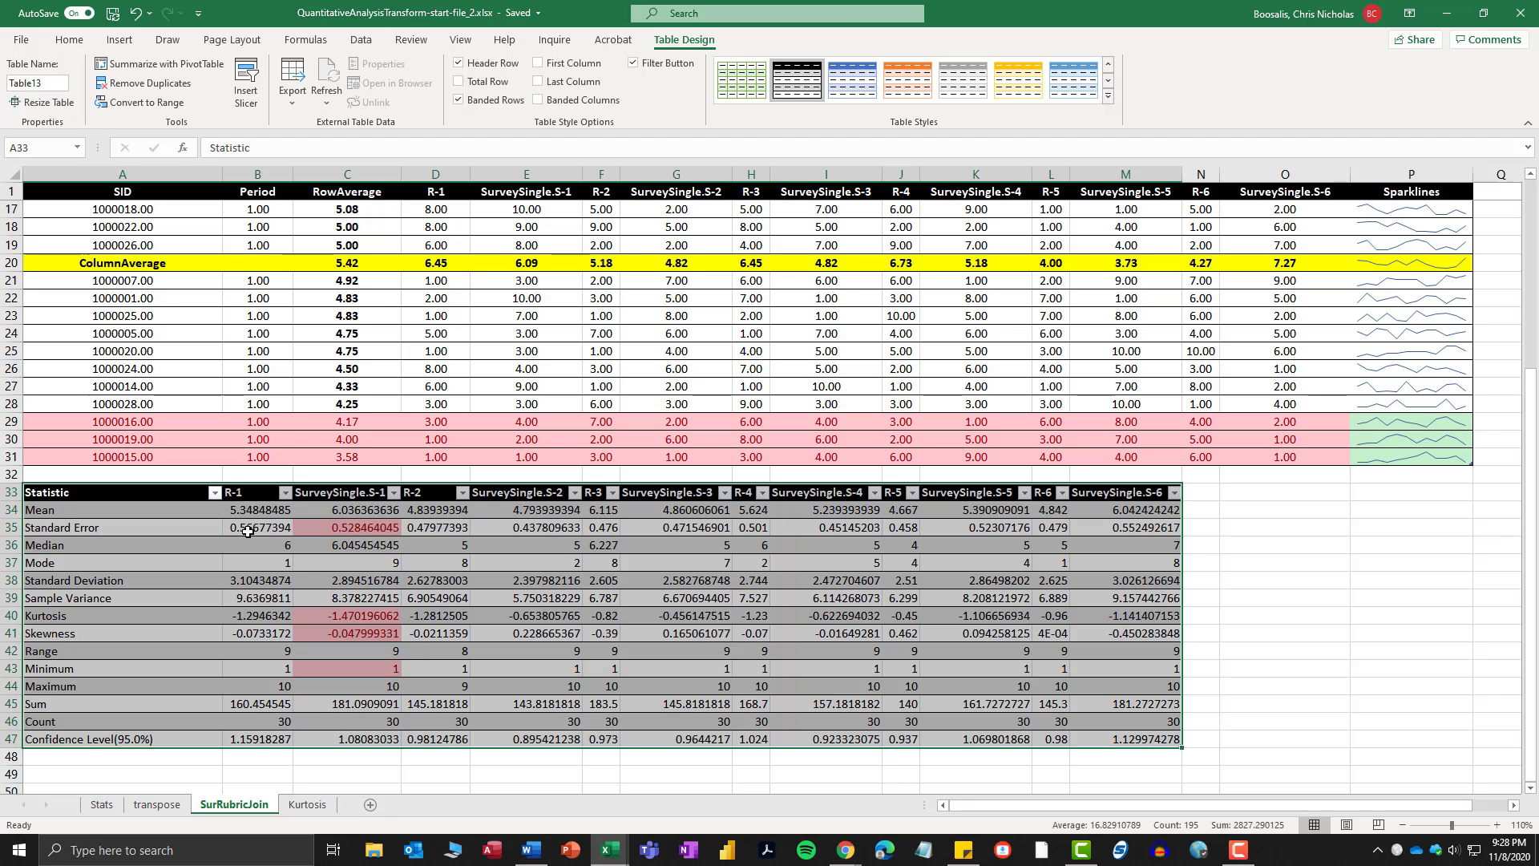
# Format the statistics values in B34:M47 on the SurRubricJoin sheet to two decimal places.
pyautogui.moveTo(251, 494); pyautogui.dragTo(1143, 727)
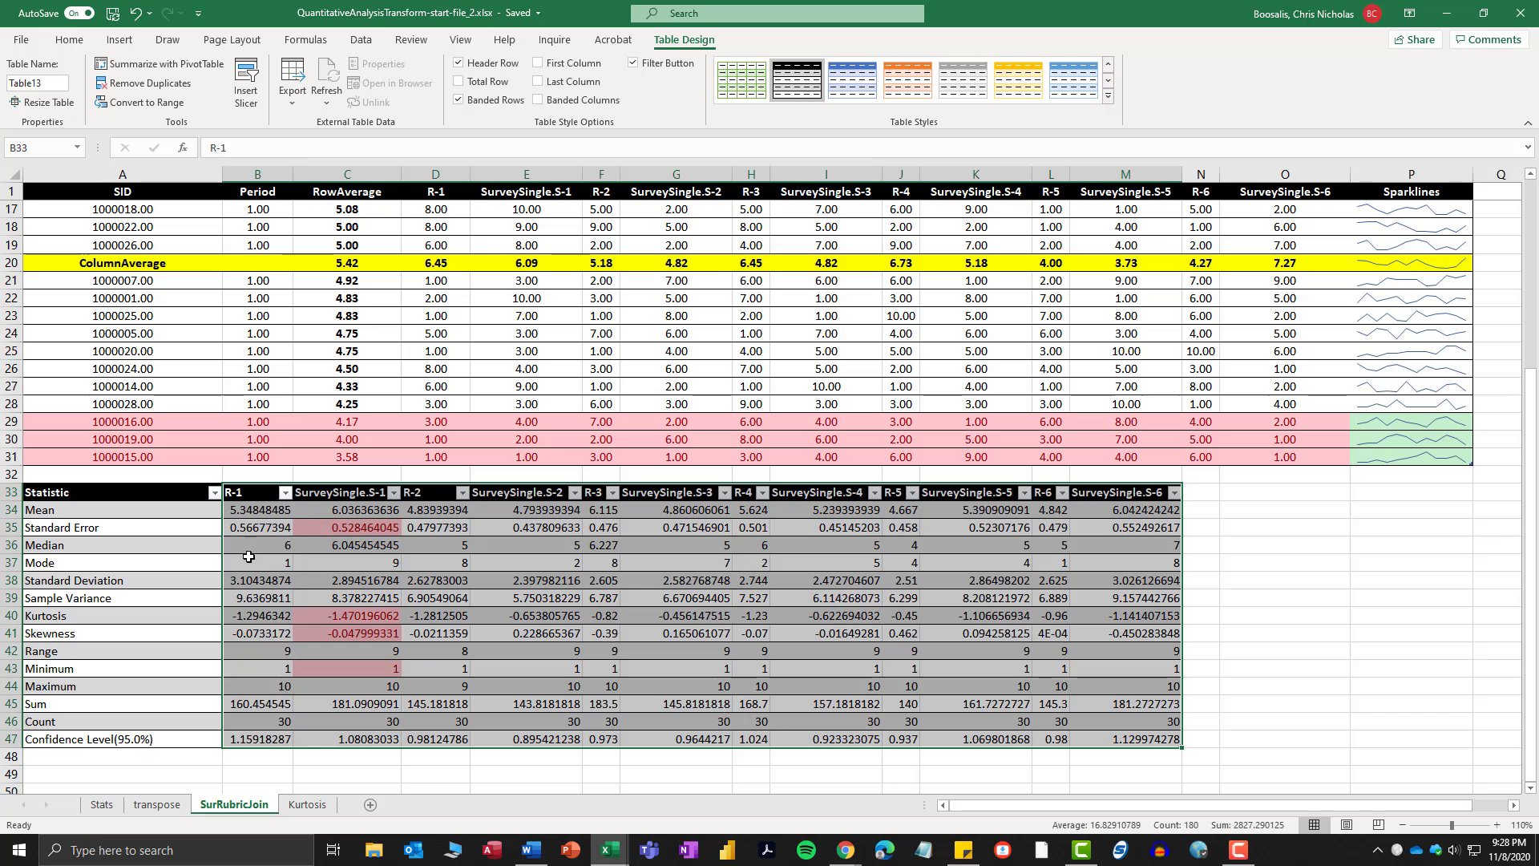
pyautogui.click(72, 41)
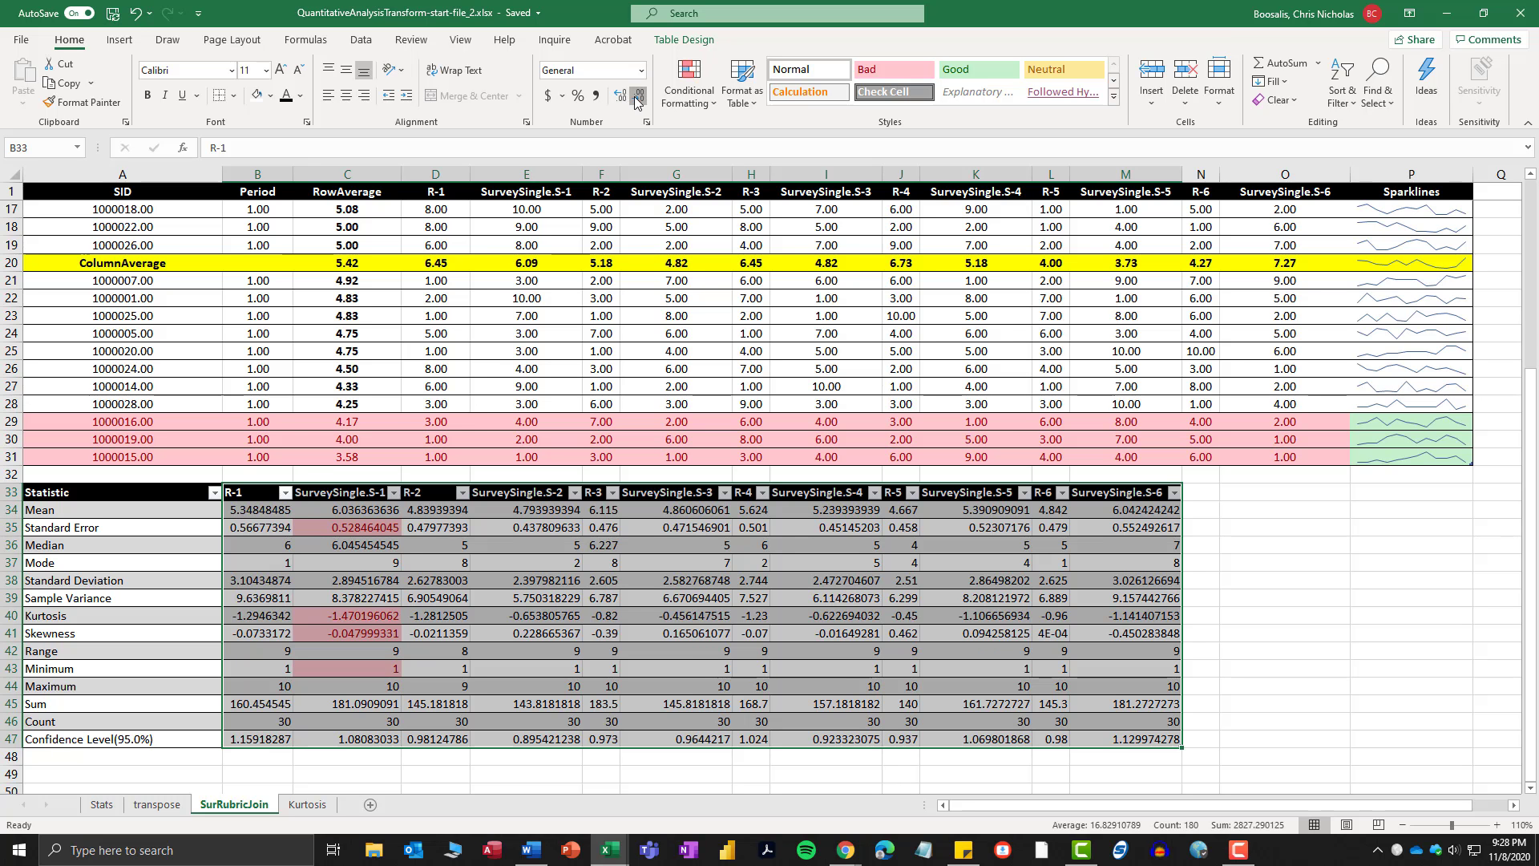
pyautogui.moveTo(256, 510); pyautogui.dragTo(1138, 737)
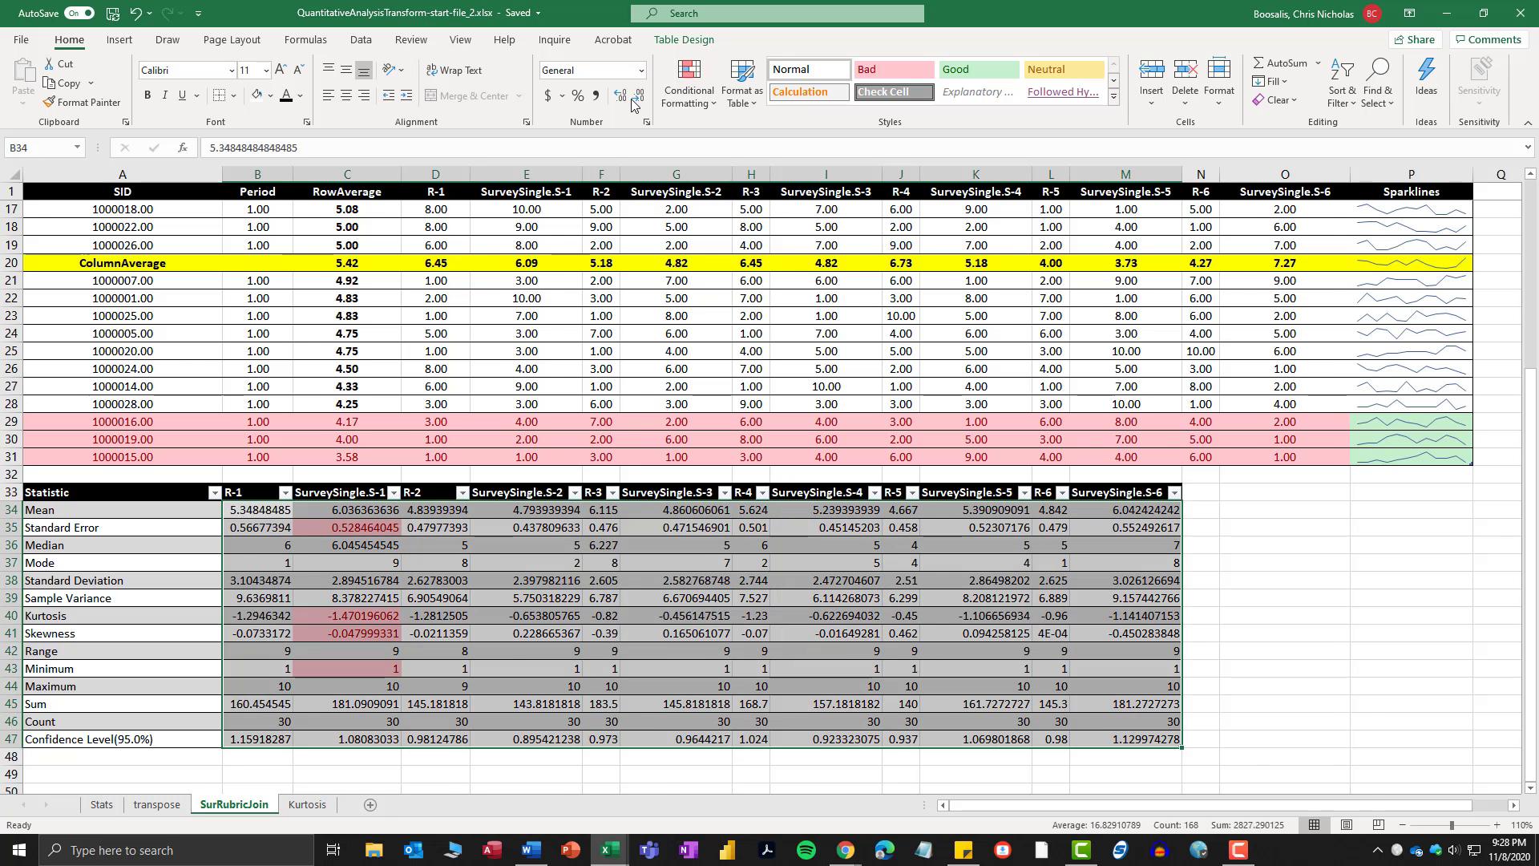
pyautogui.click(639, 97)
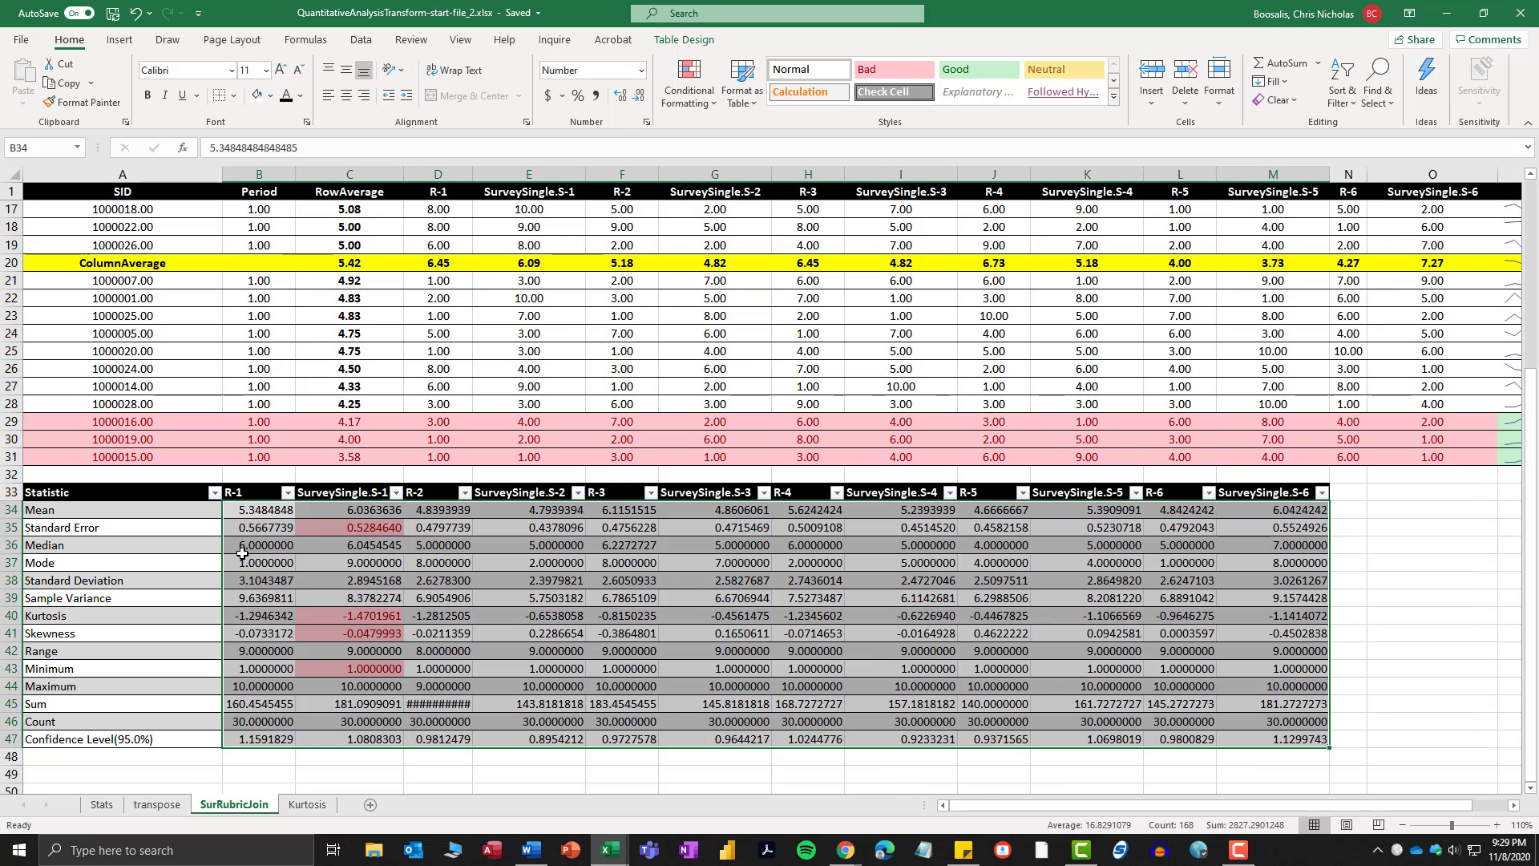
pyautogui.click(1147, 668)
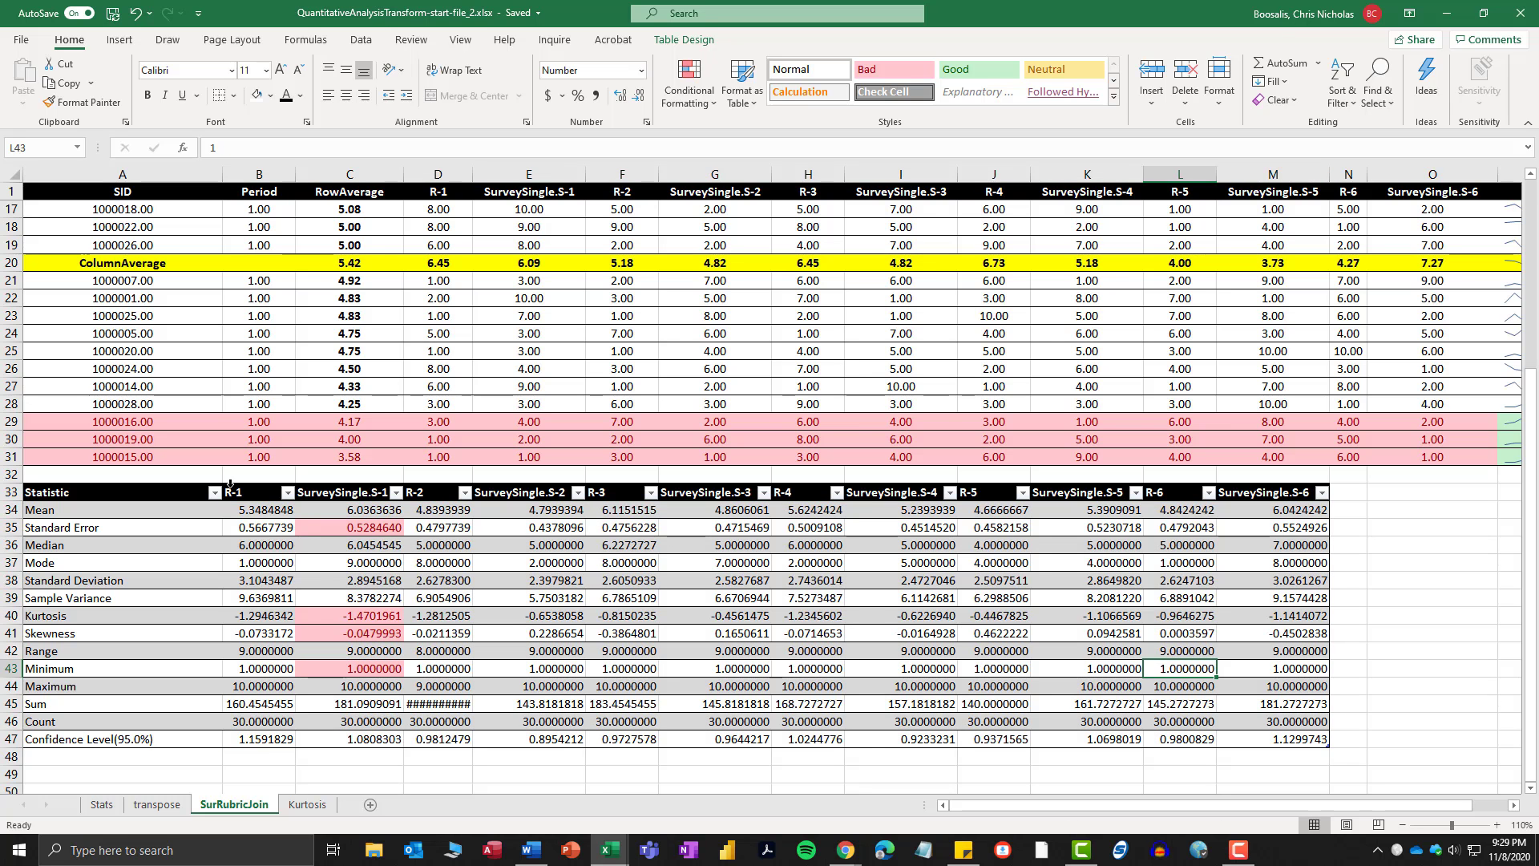
pyautogui.moveTo(258, 515); pyautogui.dragTo(1314, 738)
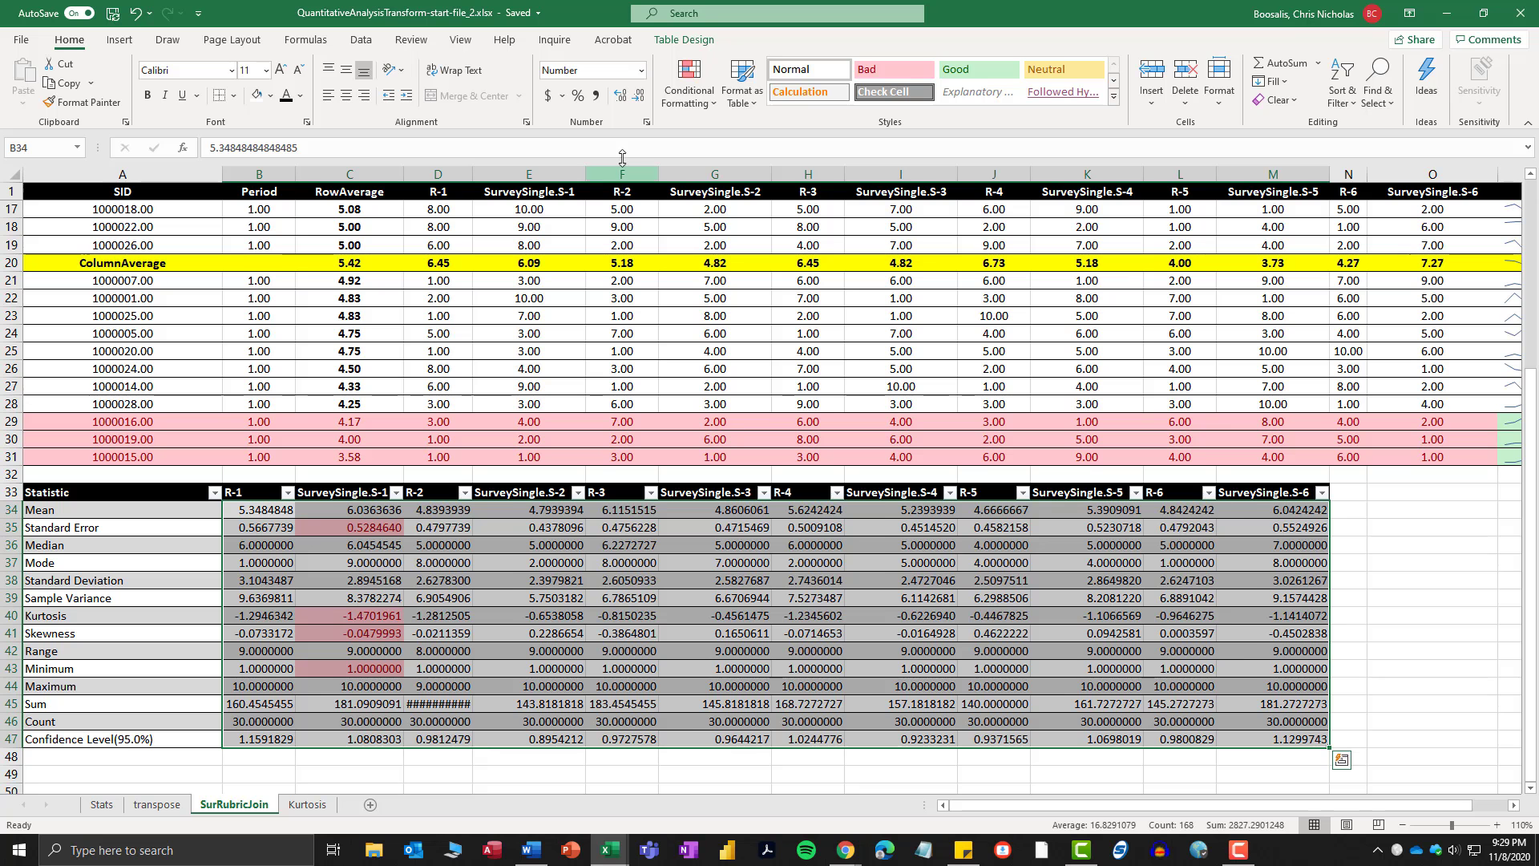
pyautogui.click(639, 97)
pyautogui.click(639, 97)
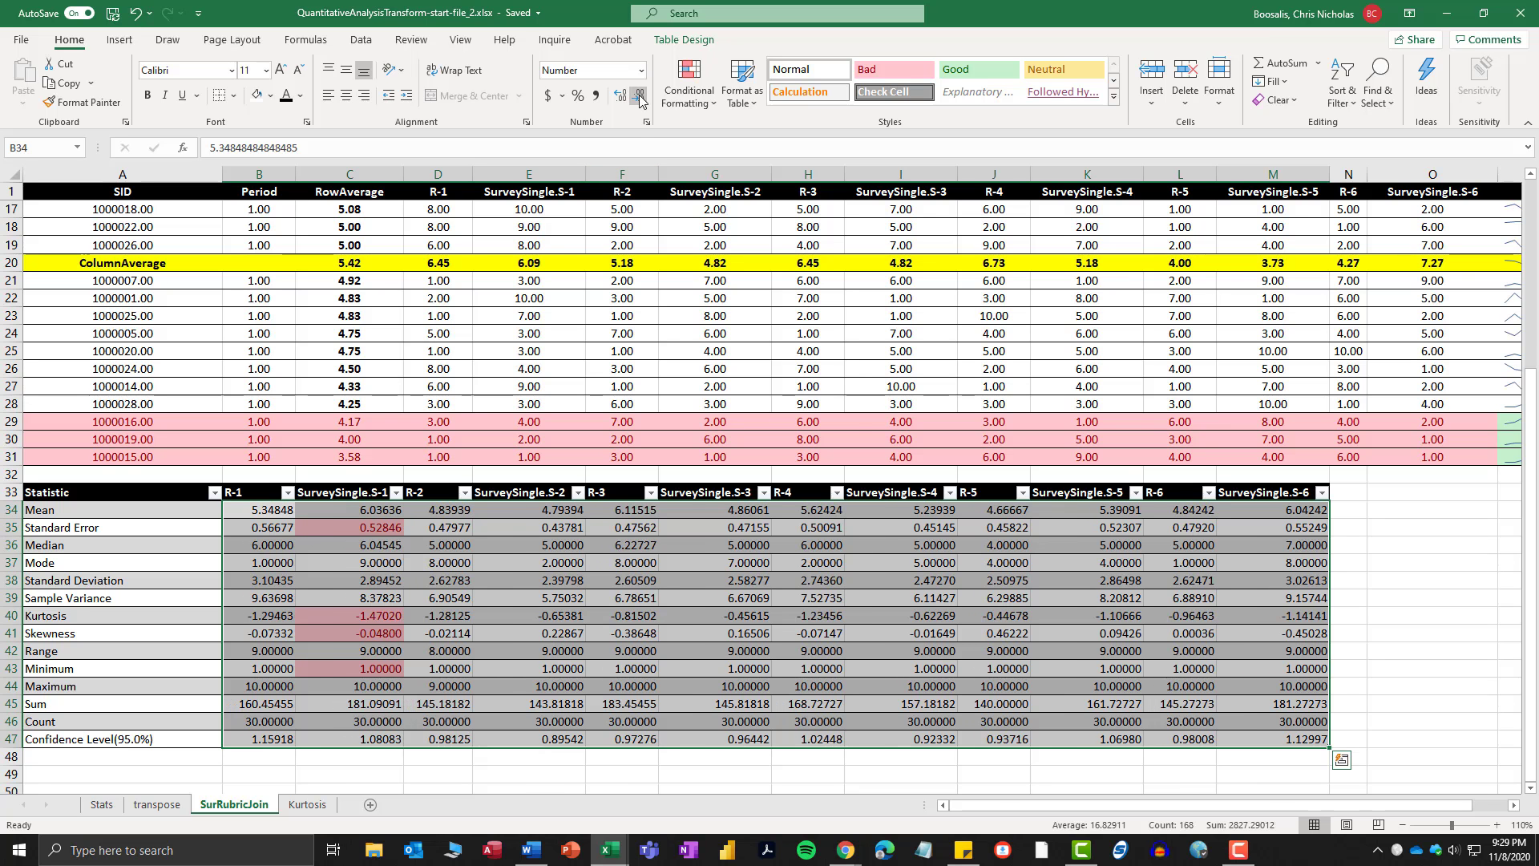
pyautogui.click(639, 97)
pyautogui.click(639, 97)
pyautogui.click(639, 97)
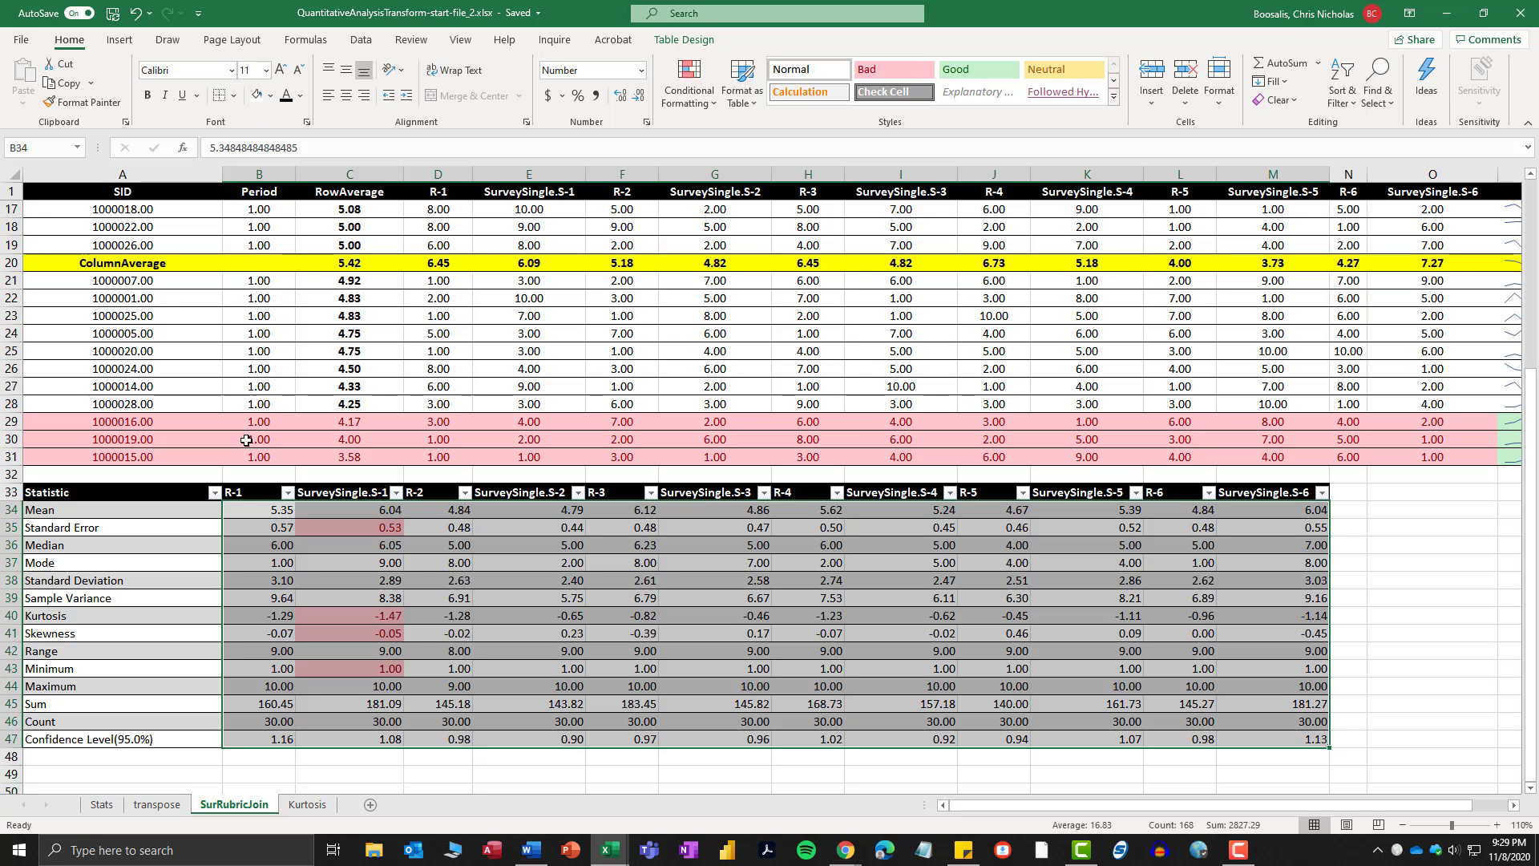
pyautogui.click(243, 491)
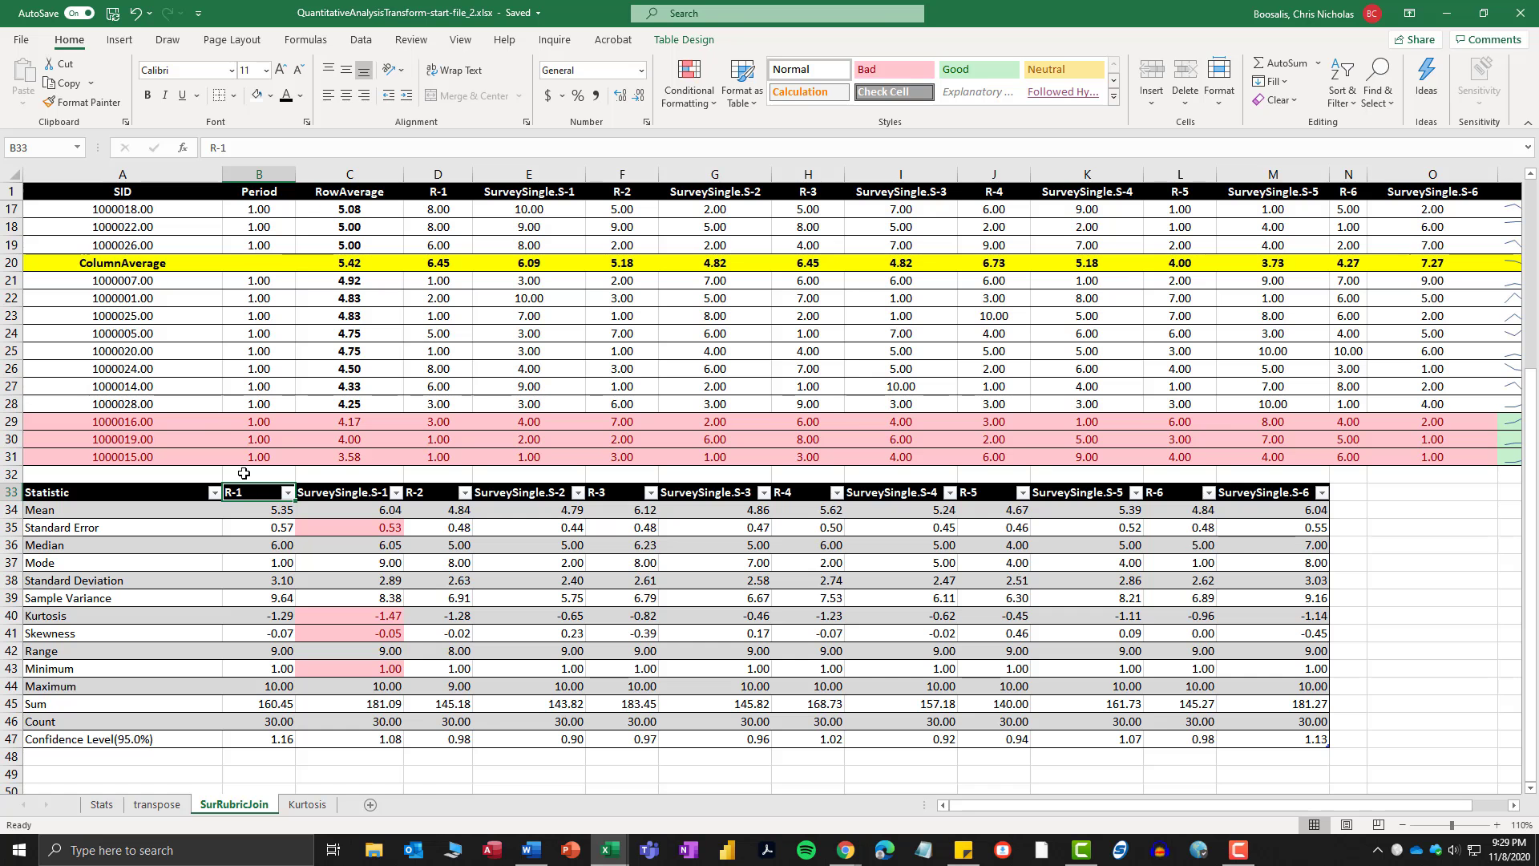
pyautogui.click(251, 211)
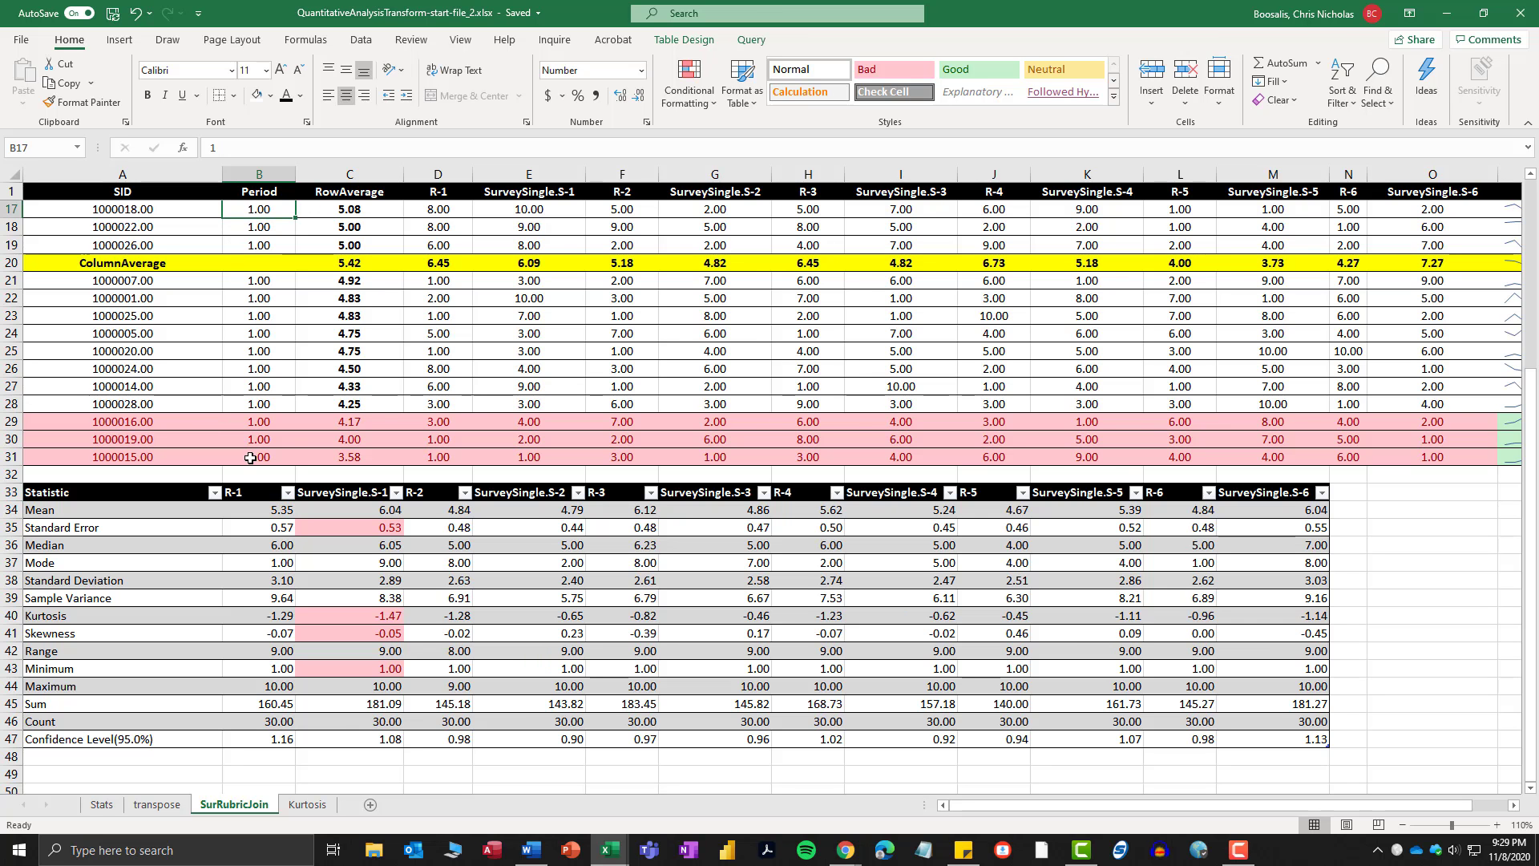
pyautogui.moveTo(251, 457); pyautogui.dragTo(256, 105)
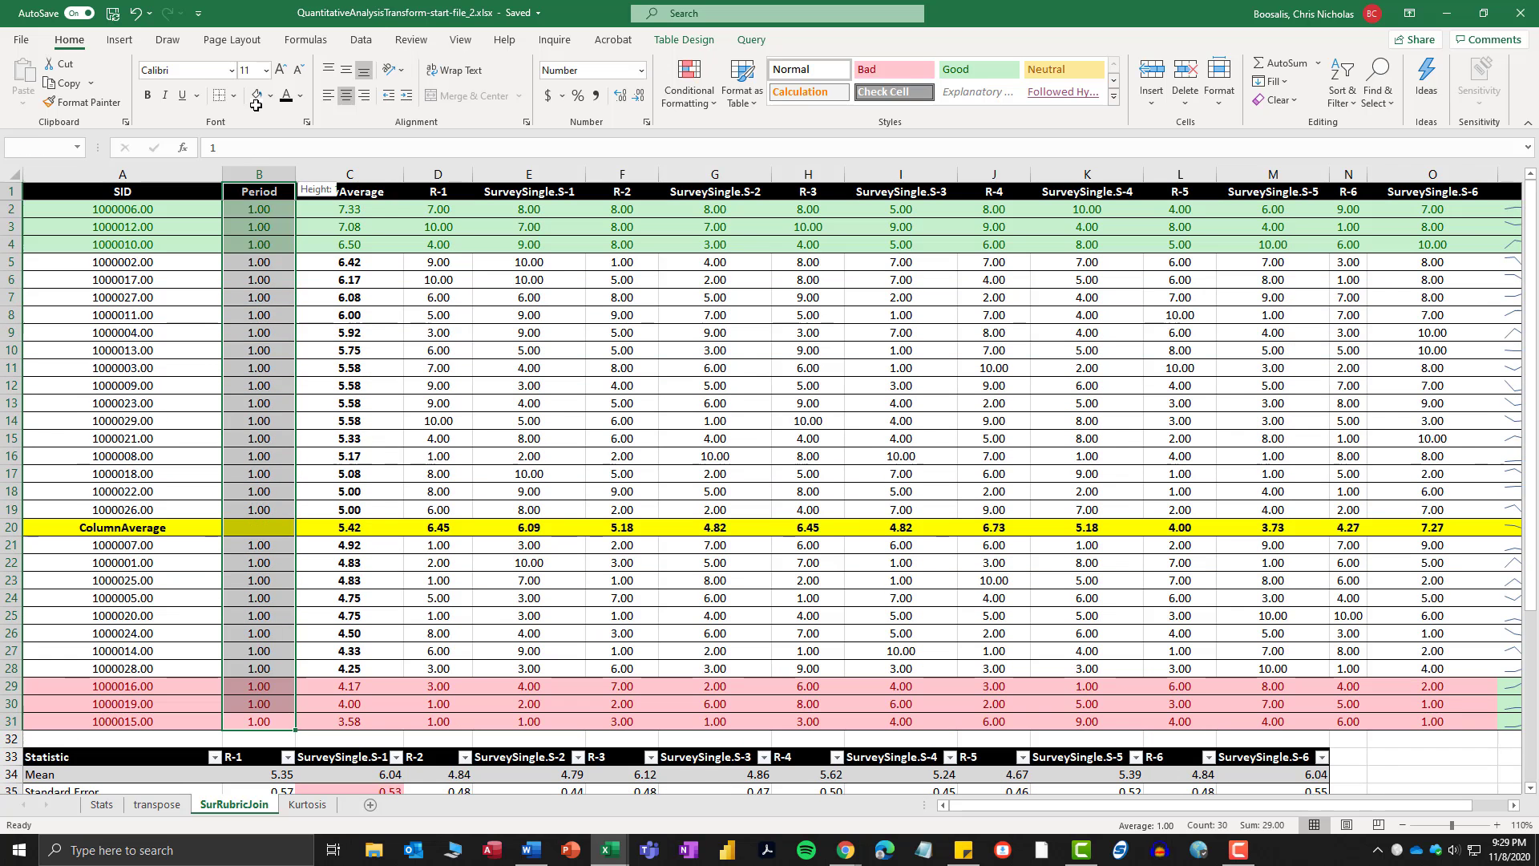
pyautogui.rightClick(260, 210)
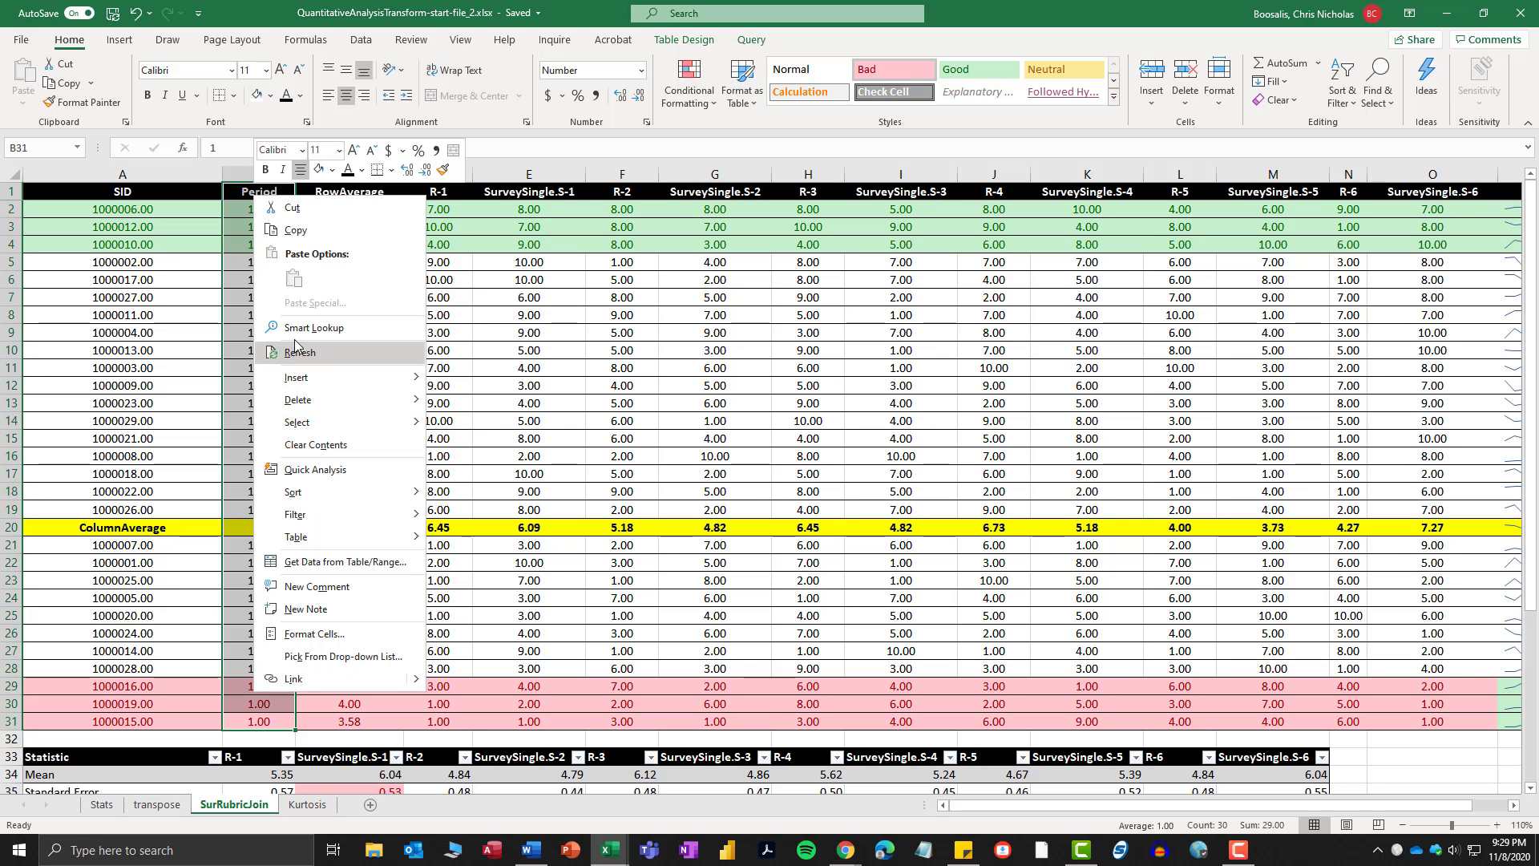
pyautogui.moveTo(312, 521)
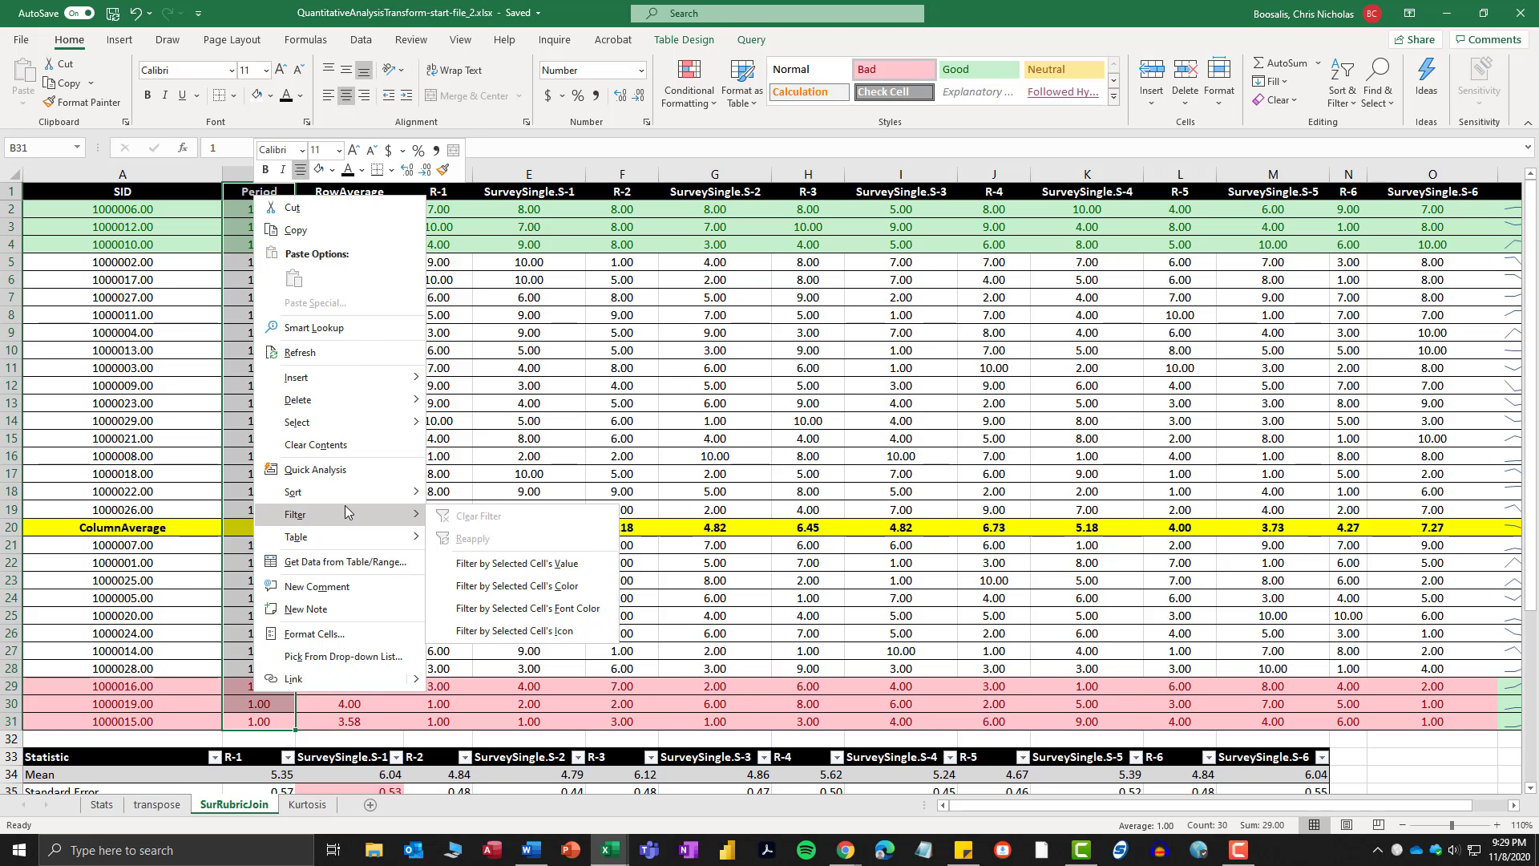
pyautogui.press('Escape')
pyautogui.scroll(-1, 296, 489)
pyautogui.scroll(-4, 297, 489)
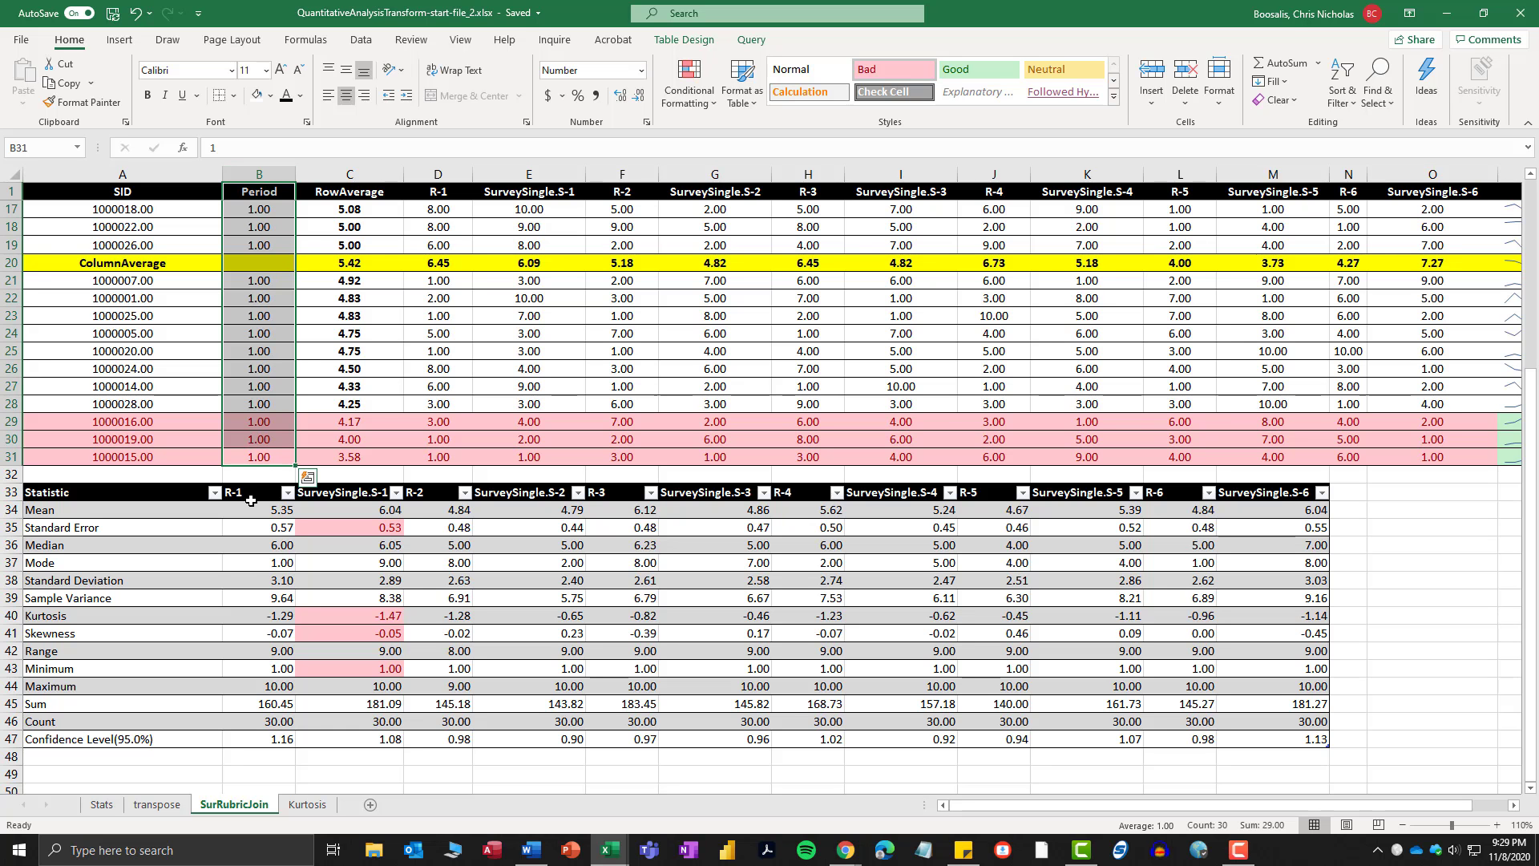
# Try to insert a sheet column before the R-1 column of the statistics table at B33.
pyautogui.click(251, 493)
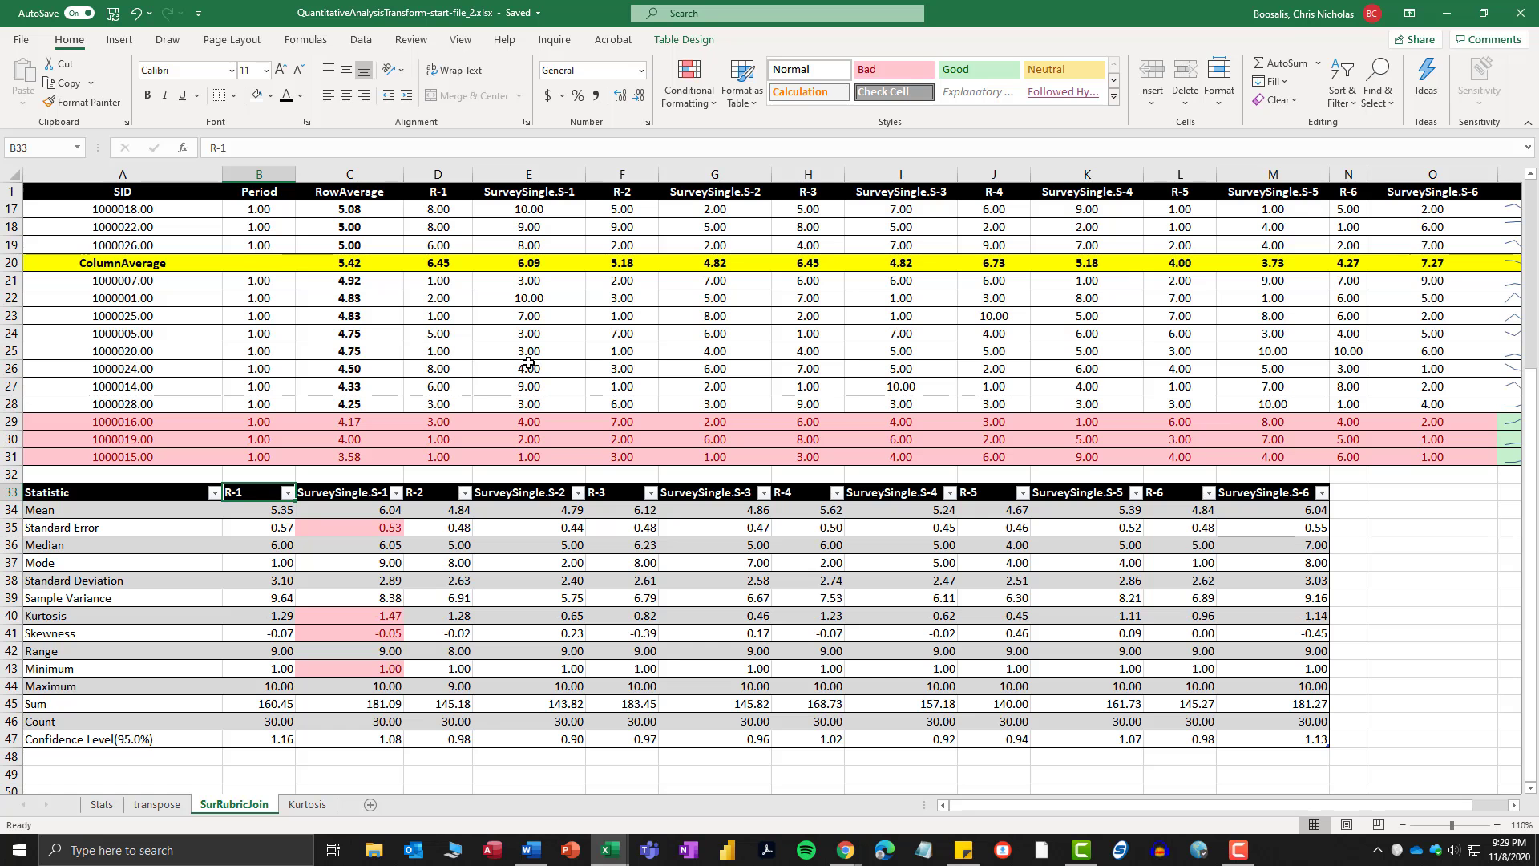
pyautogui.click(1152, 106)
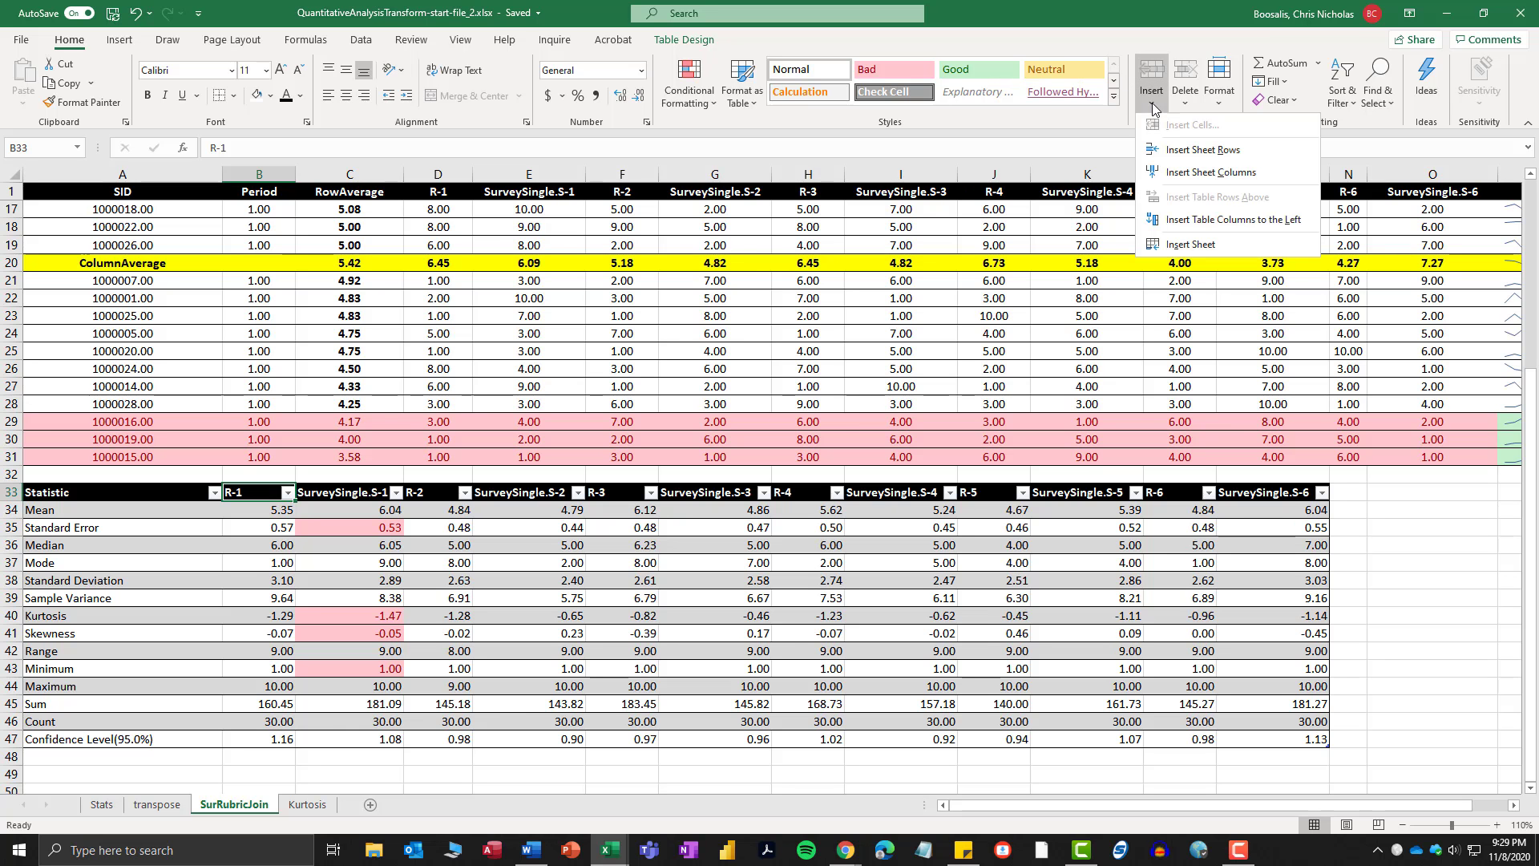
pyautogui.click(1181, 171)
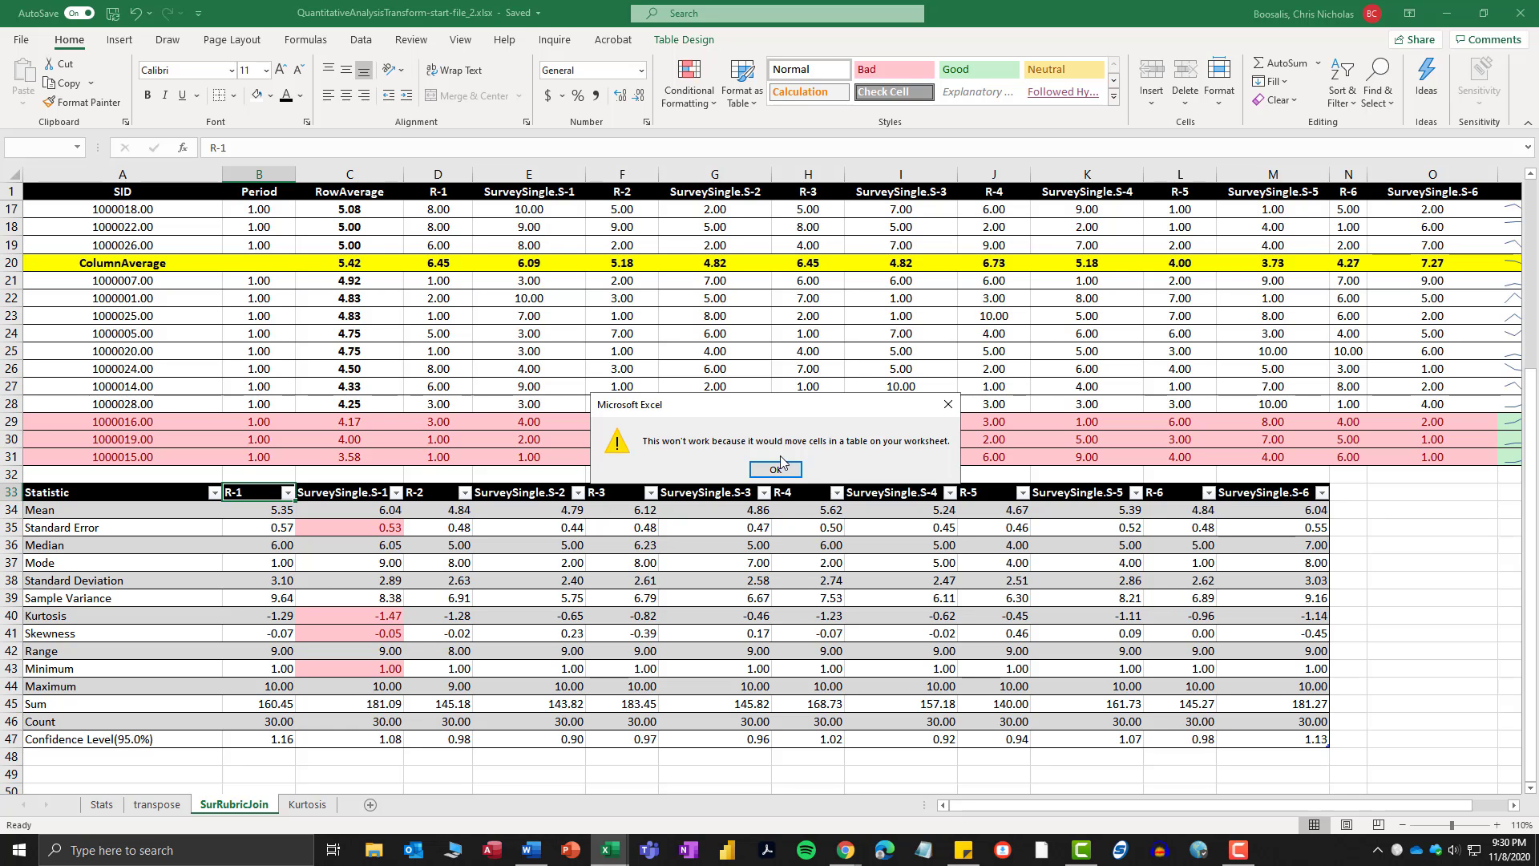
pyautogui.click(779, 470)
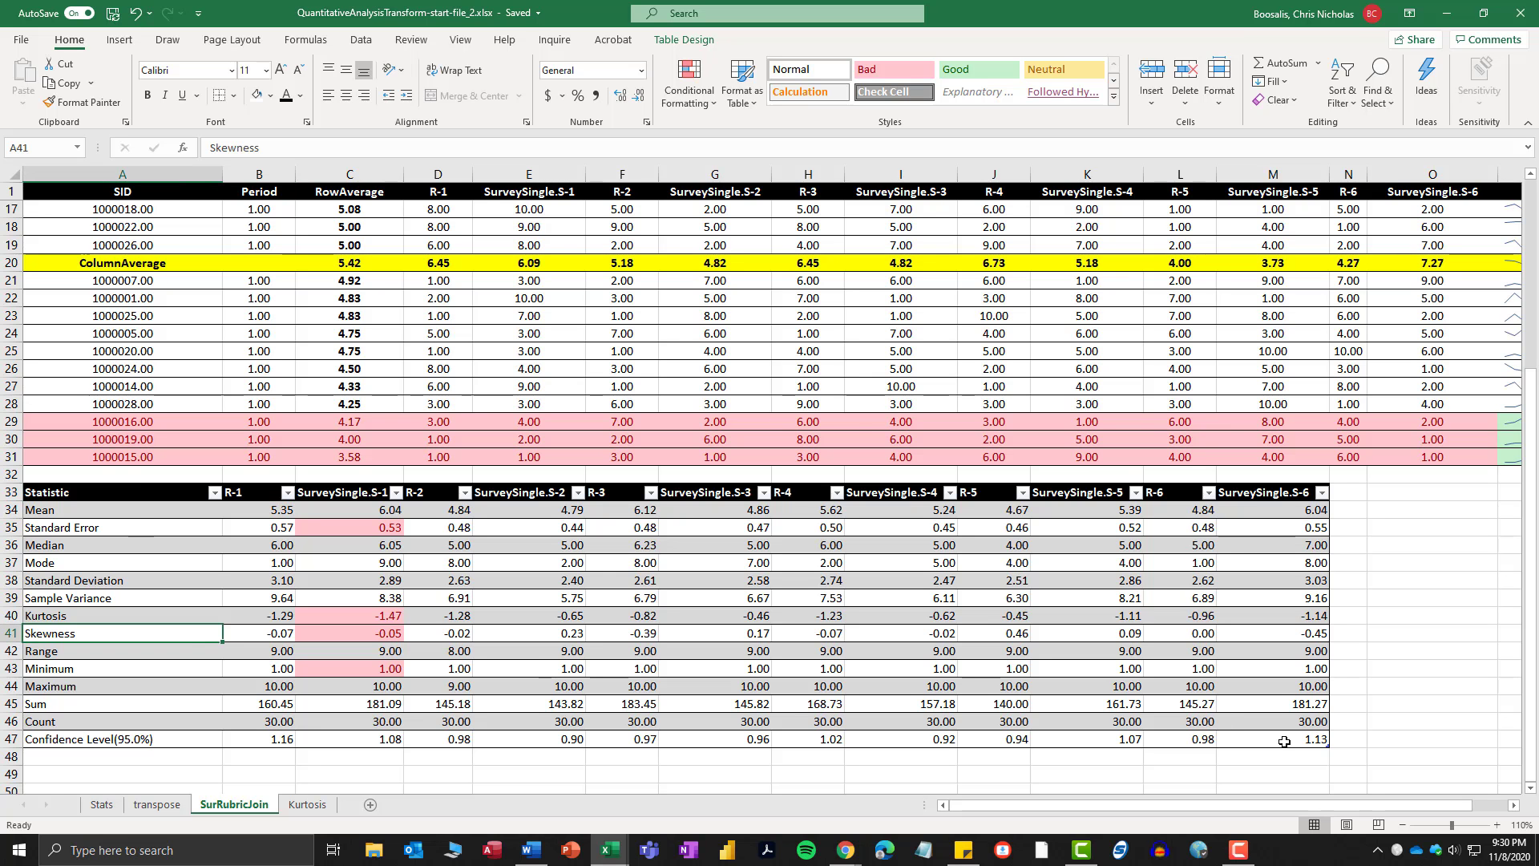
# Cut the statistics table A33:M47 from the SurRubricJoin sheet and paste it at A20 on the transpose sheet.
pyautogui.moveTo(1283, 738); pyautogui.dragTo(131, 491)
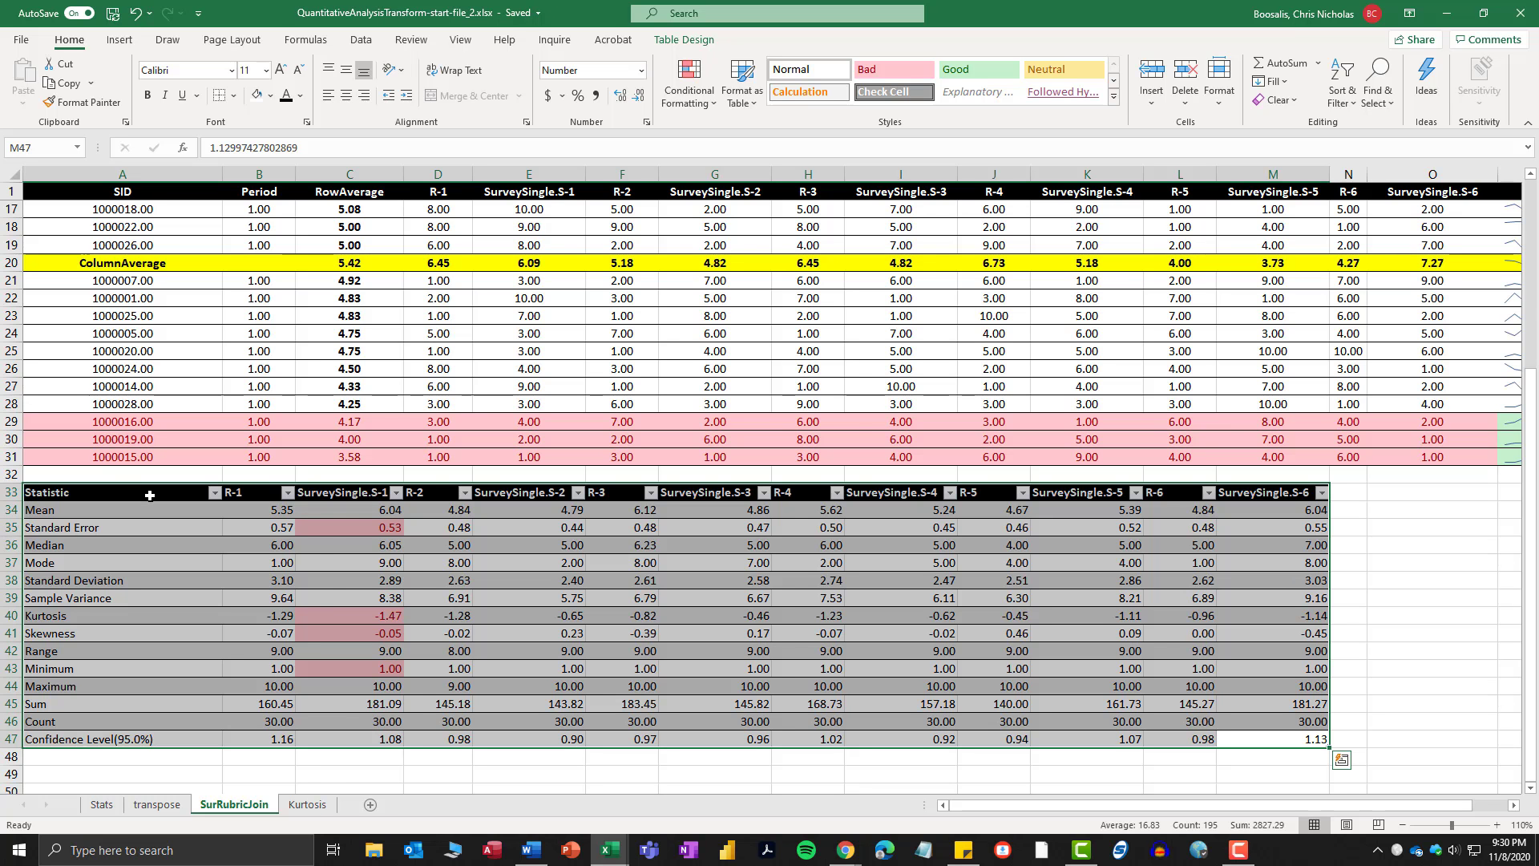
pyautogui.rightClick(149, 495)
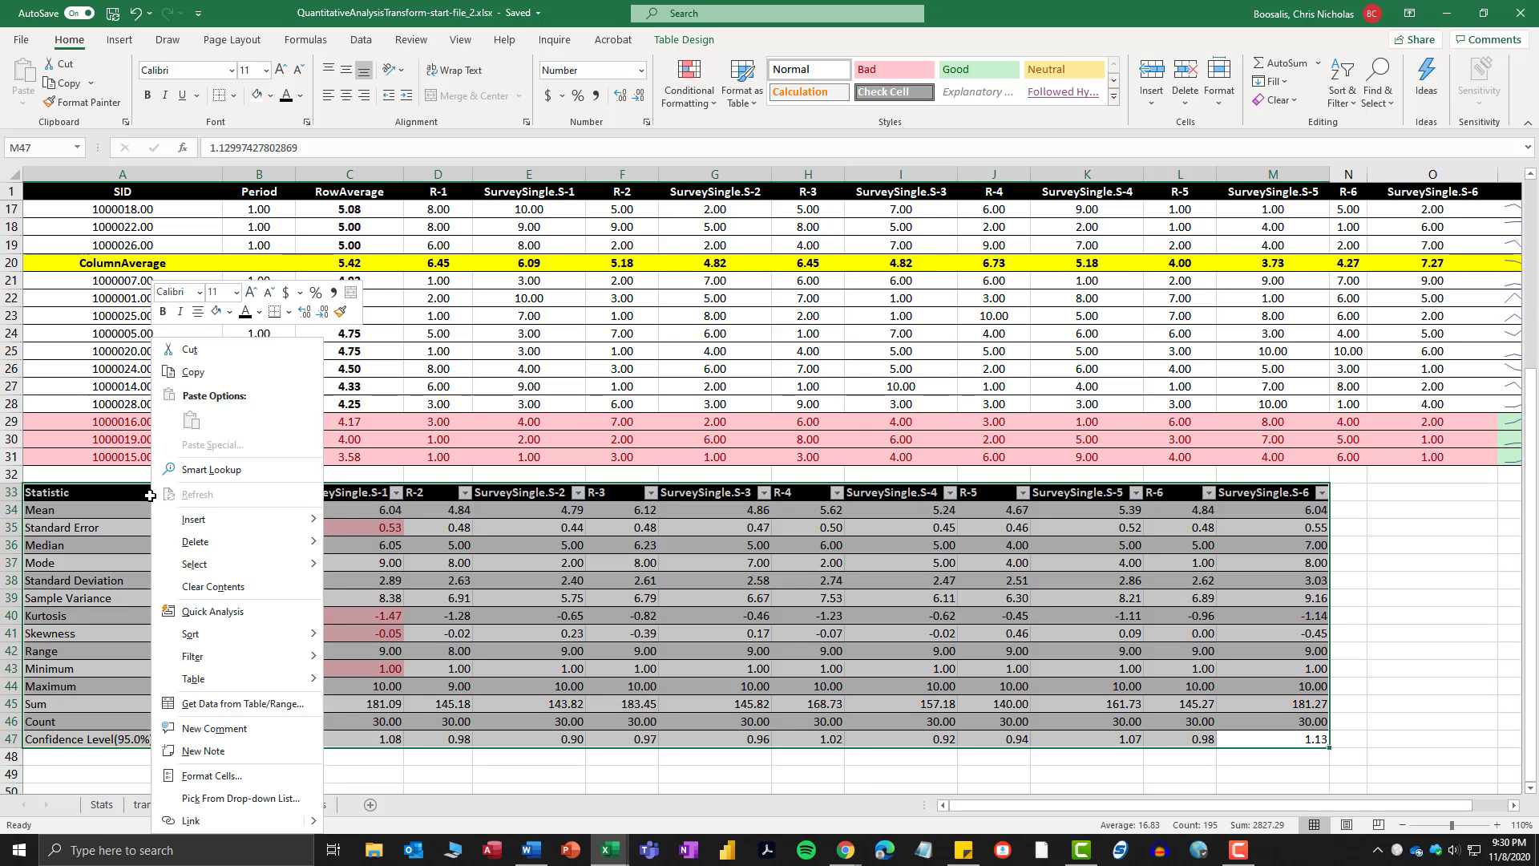
pyautogui.click(214, 346)
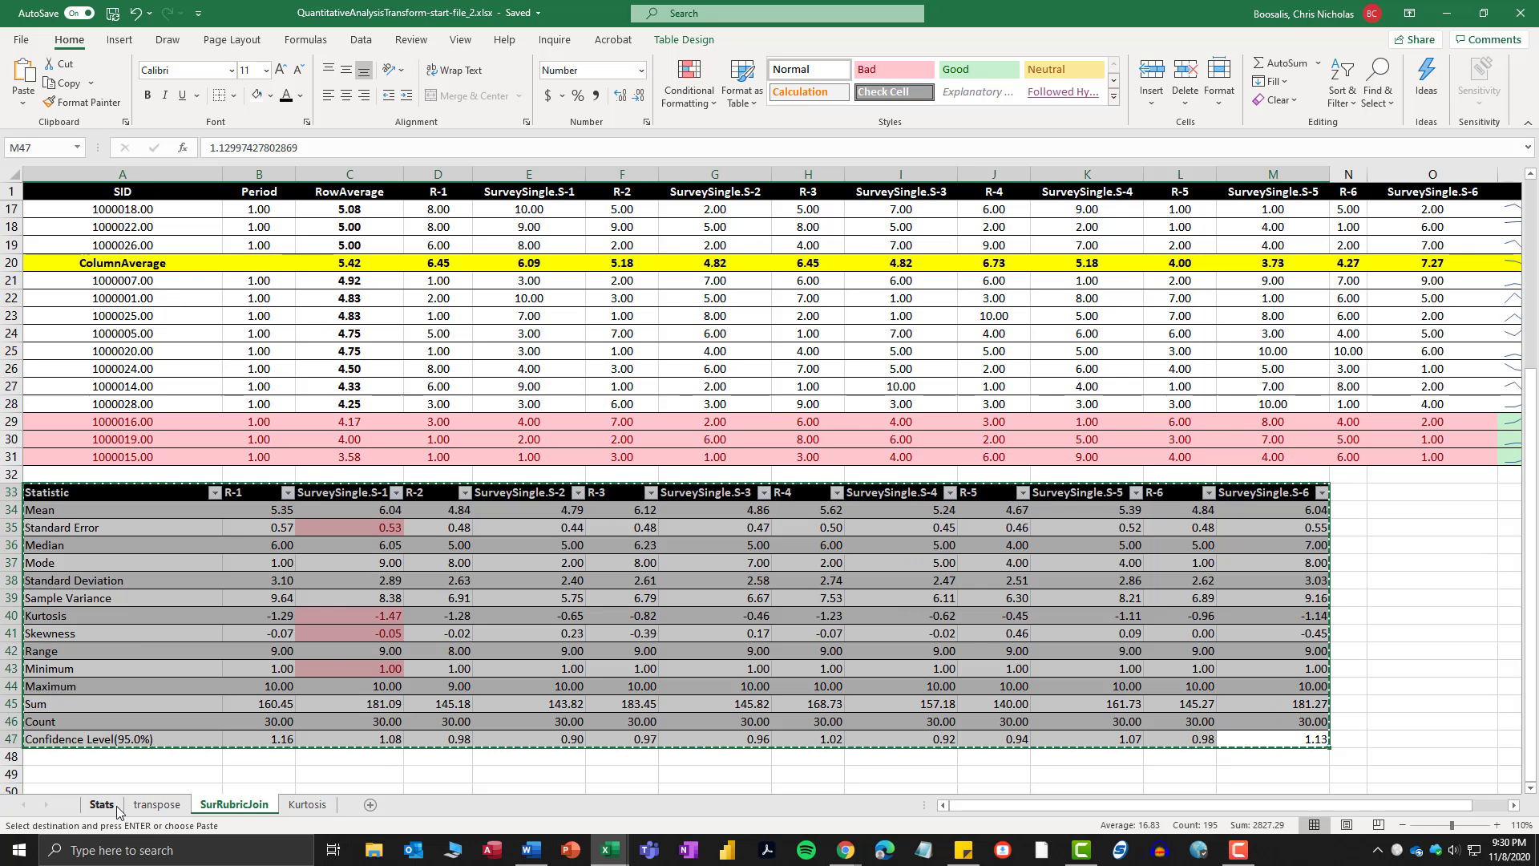
pyautogui.click(152, 805)
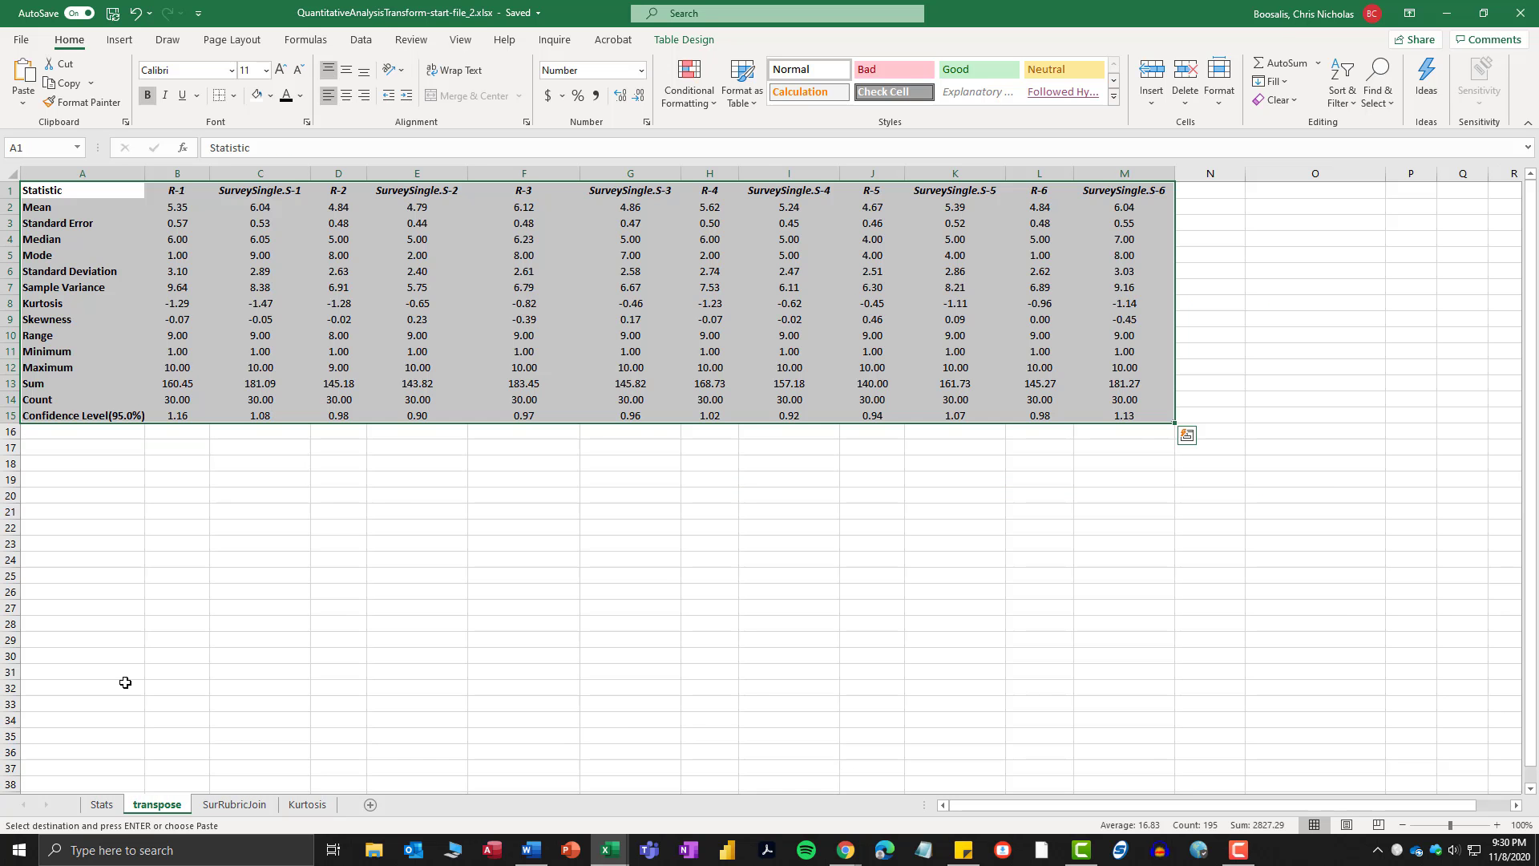
pyautogui.click(73, 496)
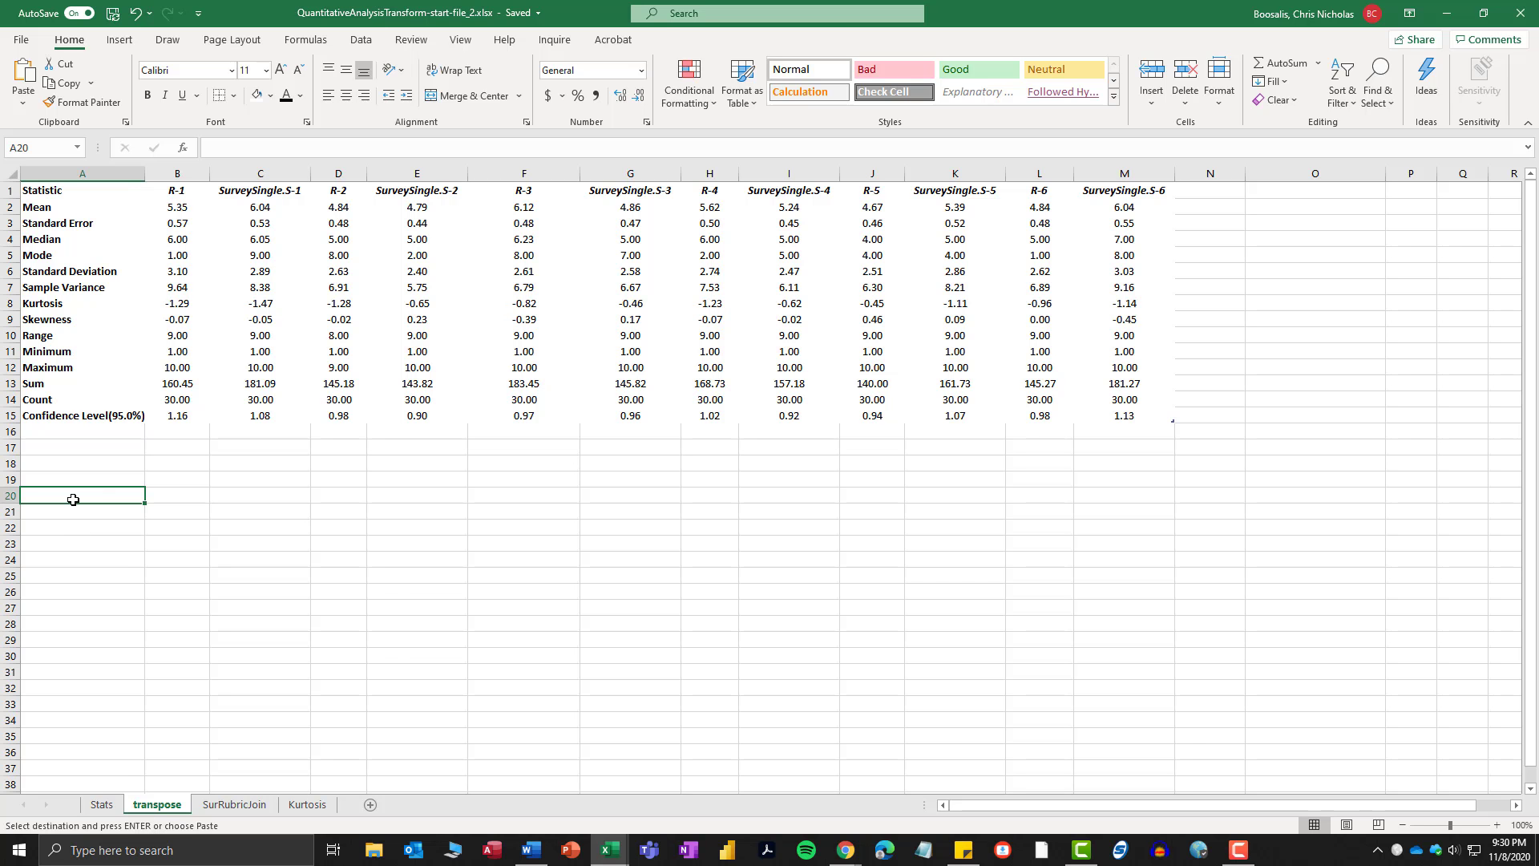
pyautogui.press('Return')
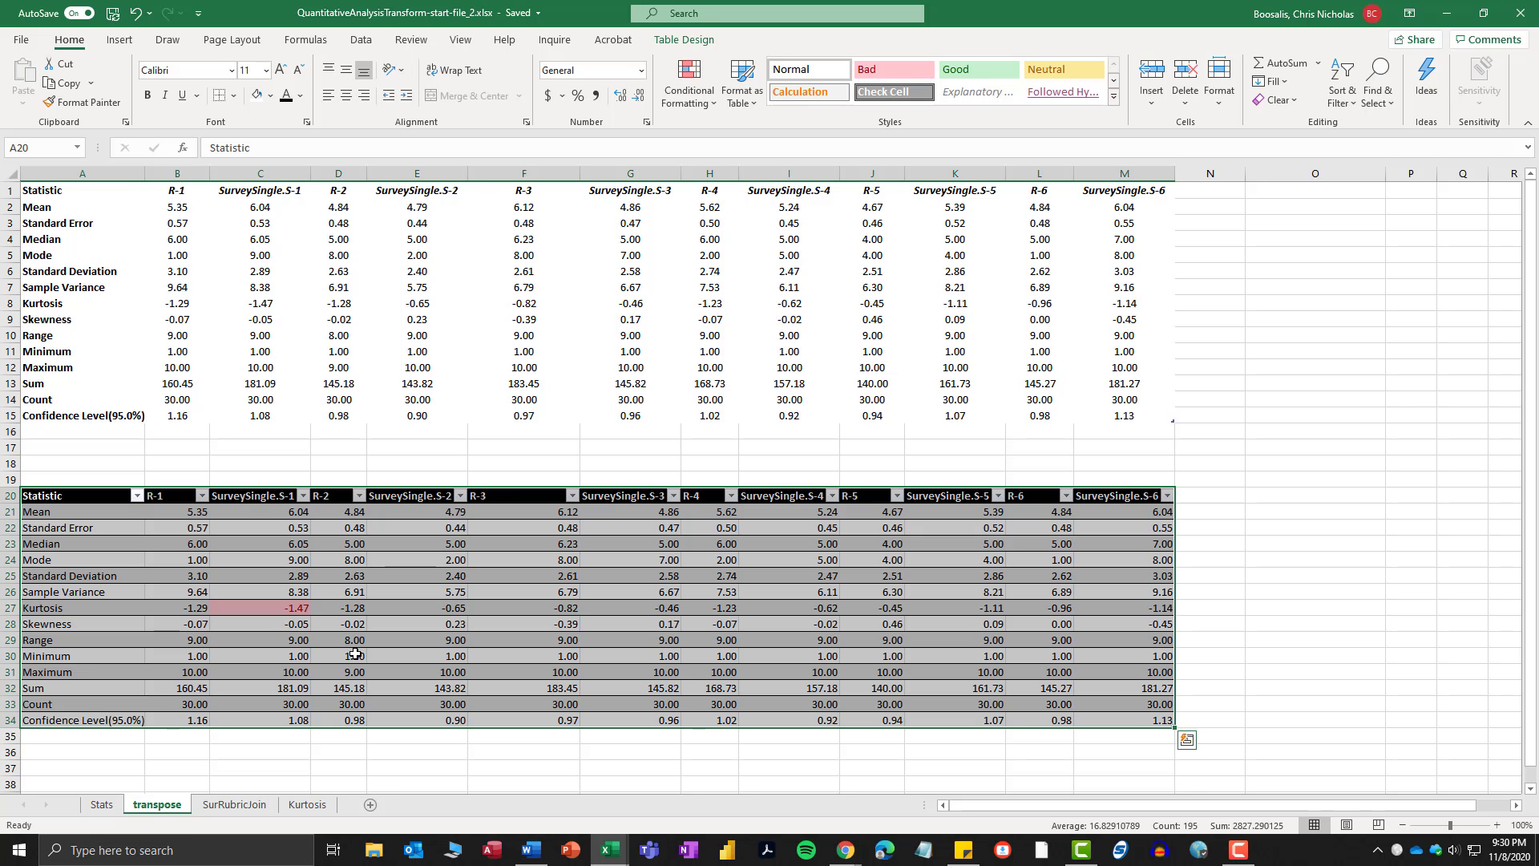
# Delete rows 1 to 19 of the transpose sheet, including the old statistics table.
pyautogui.click(10, 480)
pyautogui.moveTo(10, 480); pyautogui.dragTo(29, 170)
pyautogui.rightClick(60, 214)
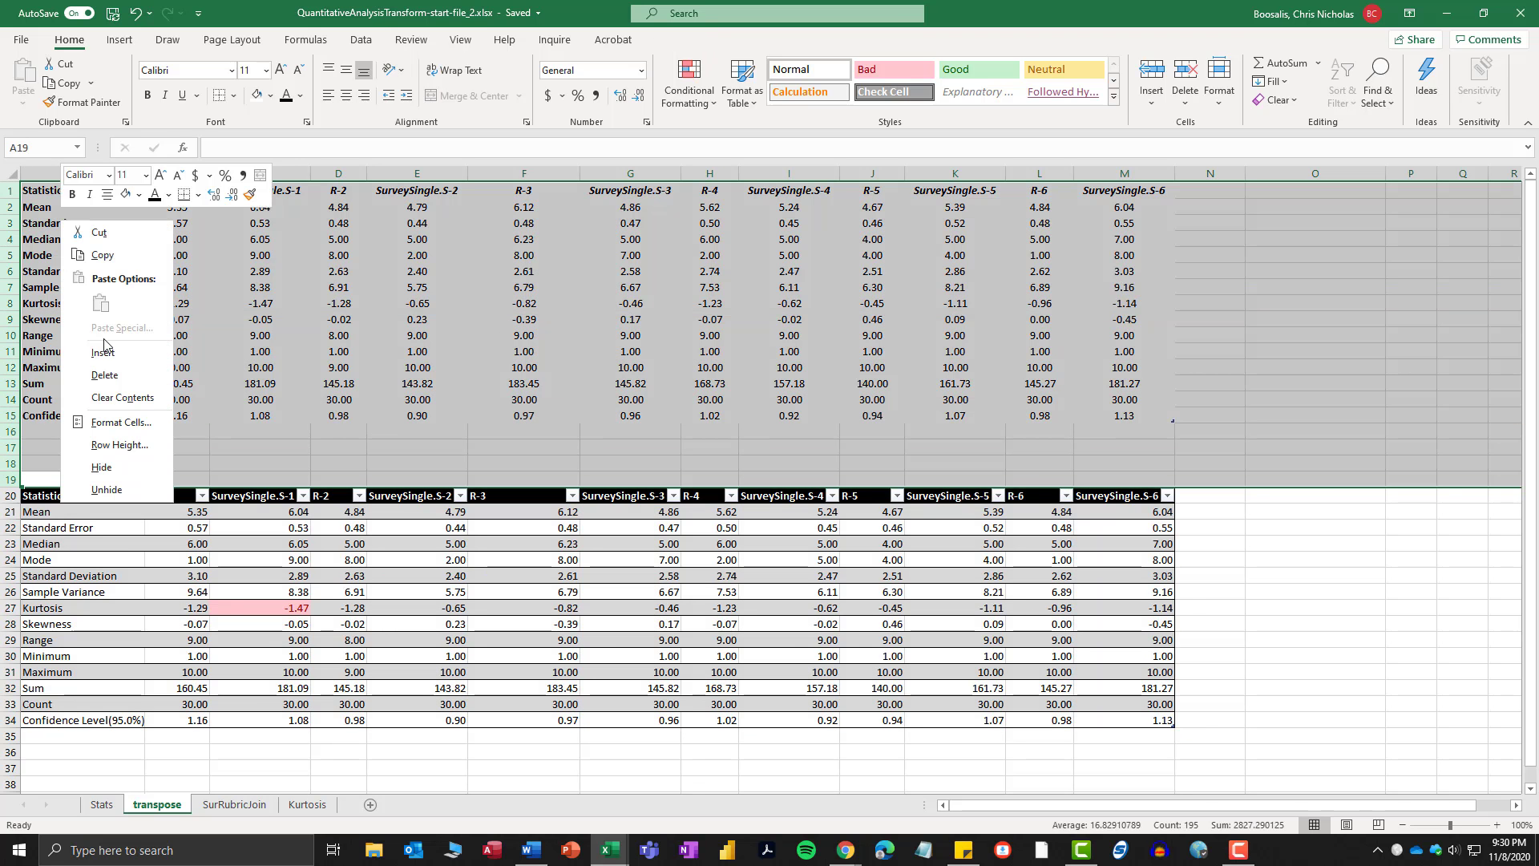
pyautogui.click(102, 378)
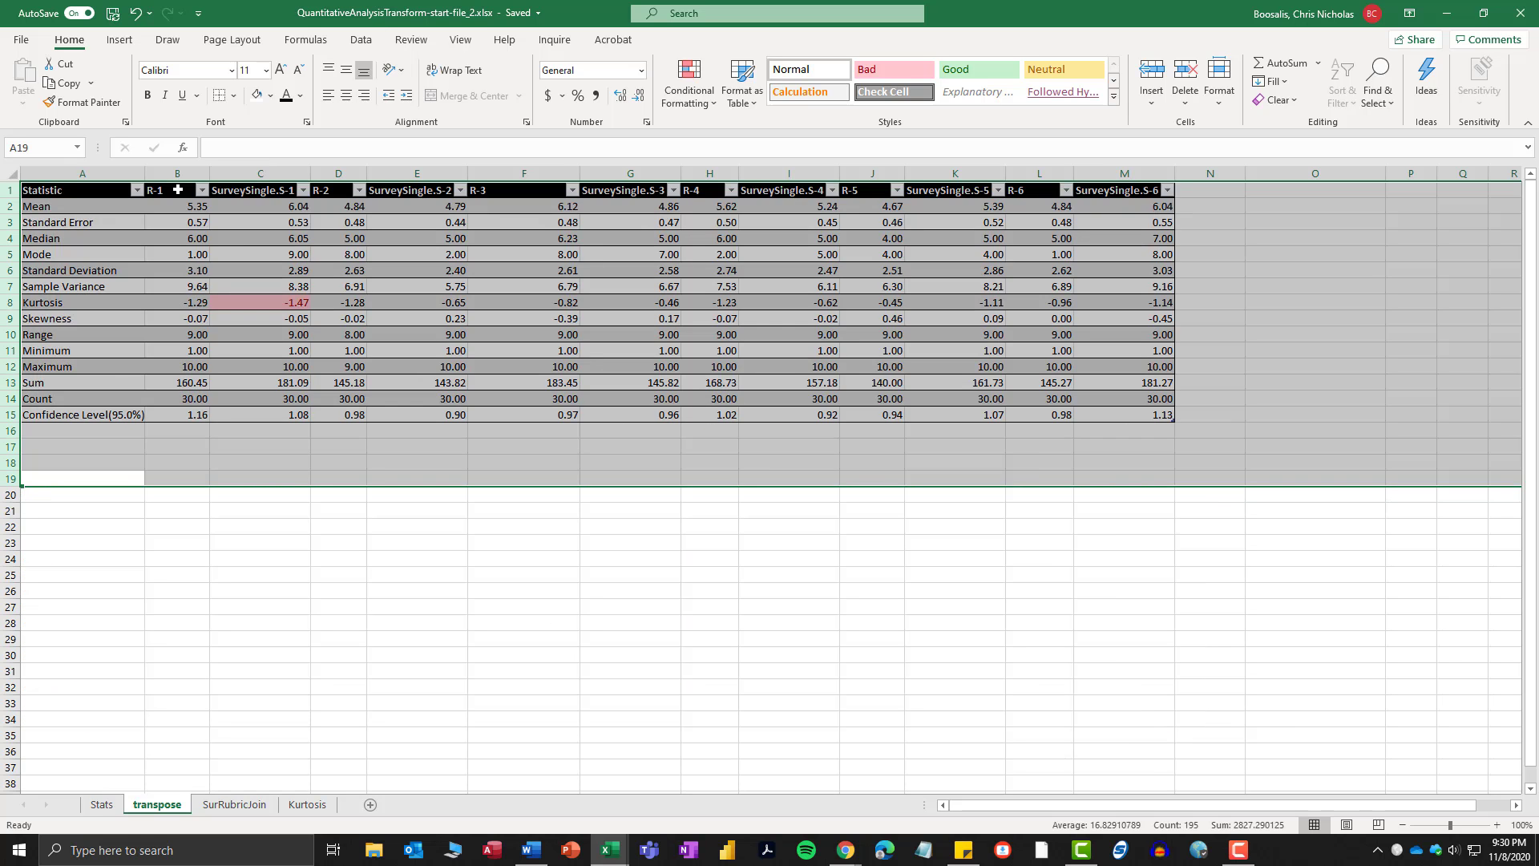
# Insert a column before R-1 in the statistics table and name its header Empty.
pyautogui.click(174, 193)
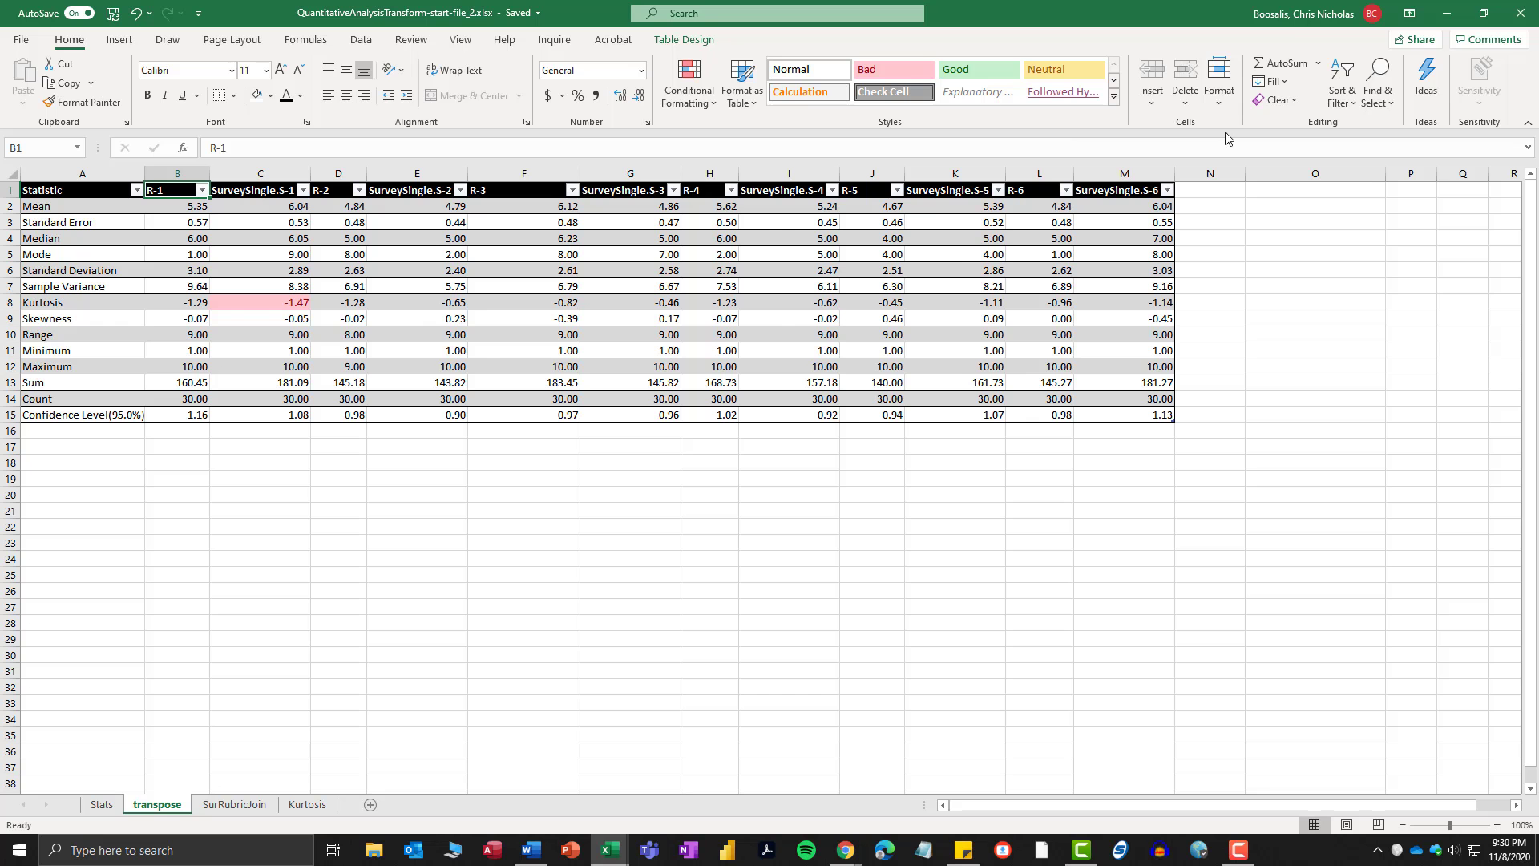
pyautogui.click(1151, 92)
pyautogui.click(1202, 174)
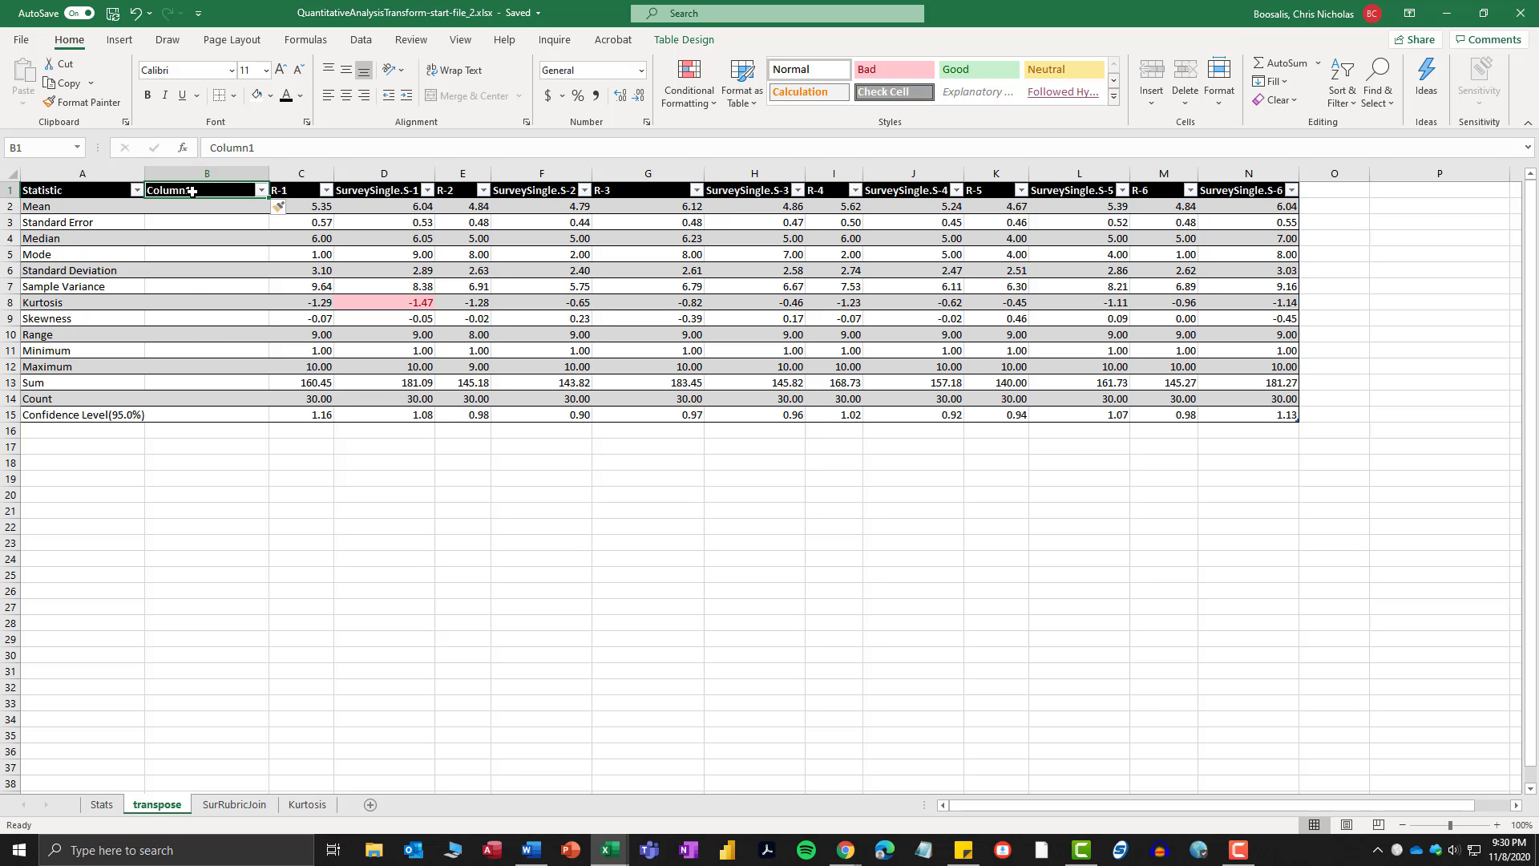
pyautogui.write('Empty')
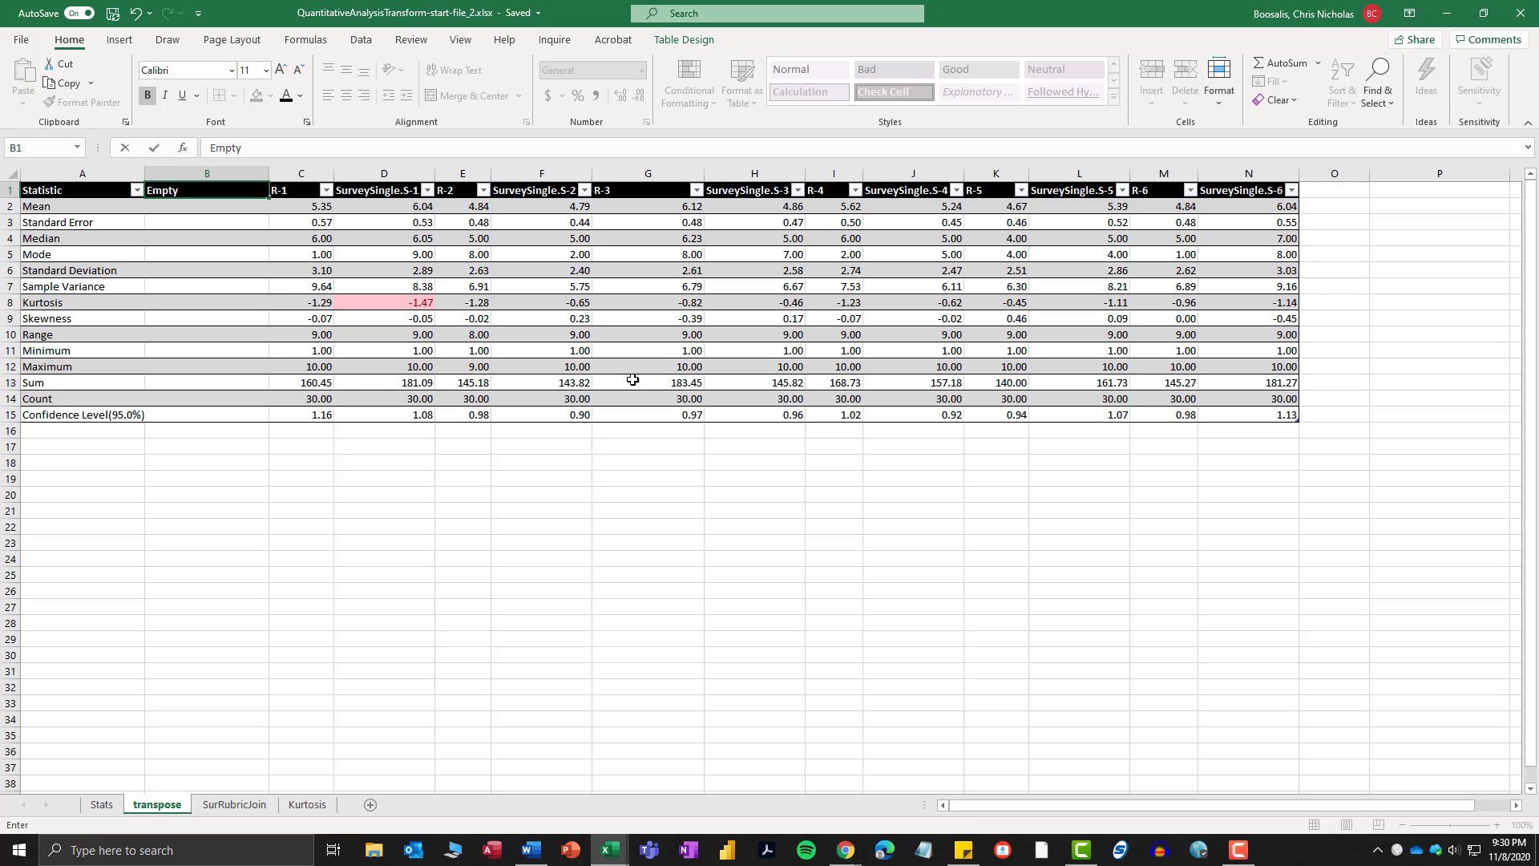
pyautogui.click(1082, 350)
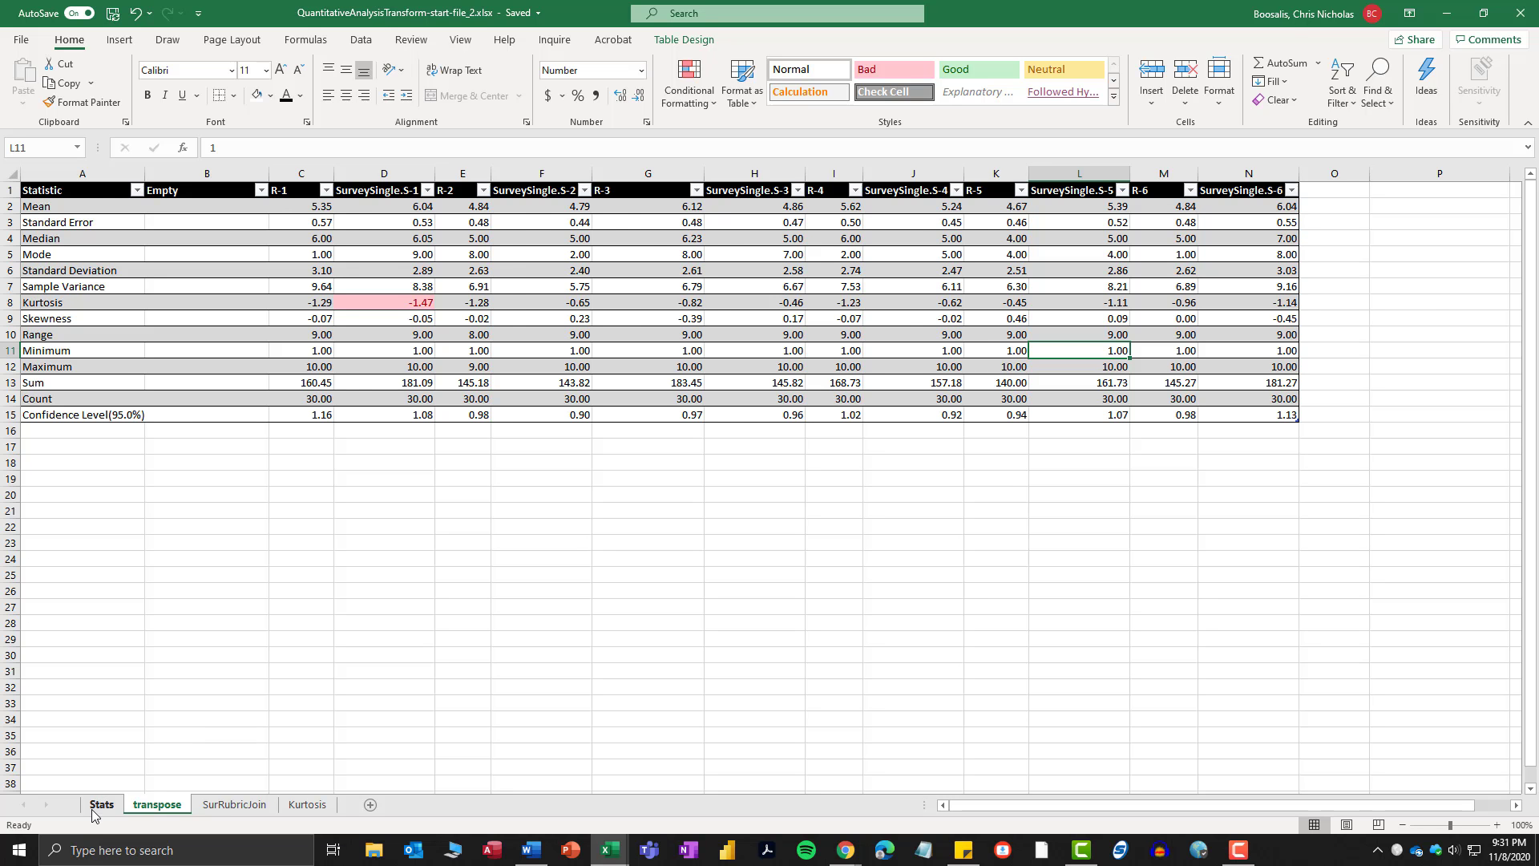
pyautogui.click(225, 805)
pyautogui.click(228, 440)
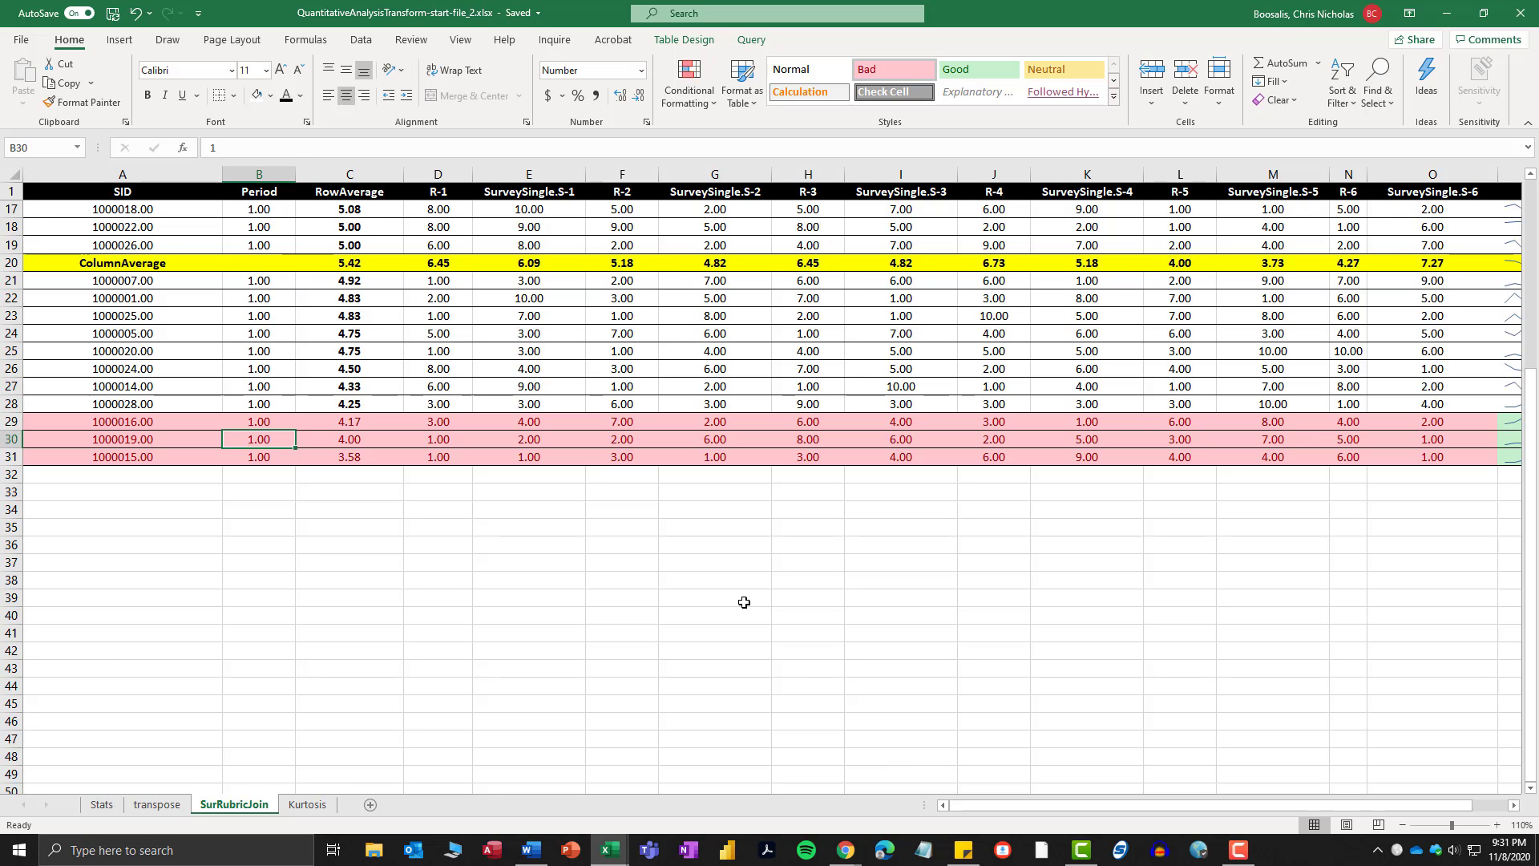
pyautogui.click(269, 174)
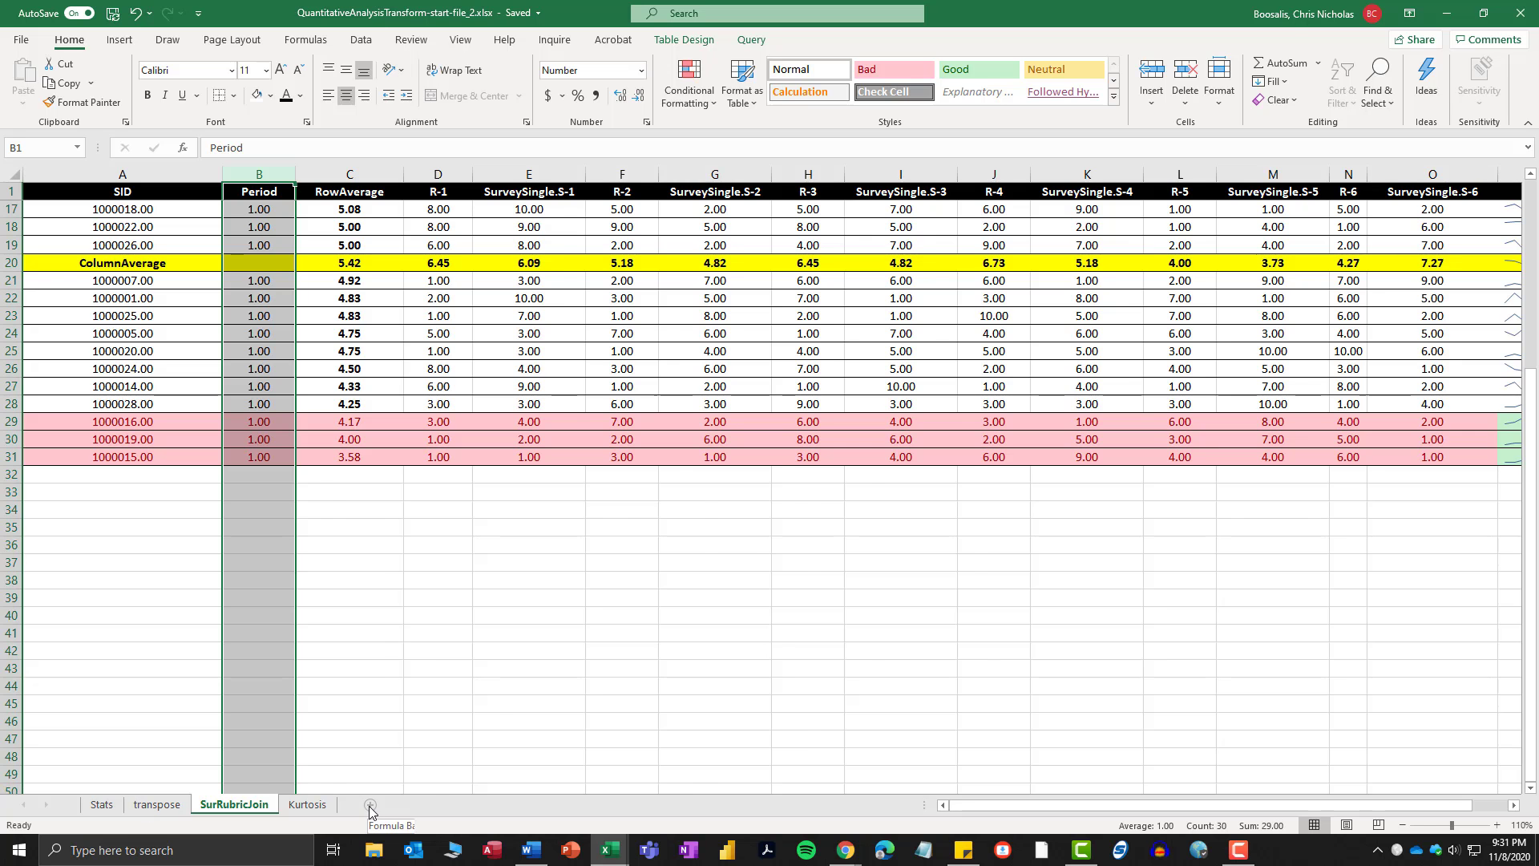
# Copy the statistics table A1:N15 from the transpose sheet and paste it at A35 on the SurRubricJoin sheet.
pyautogui.click(158, 805)
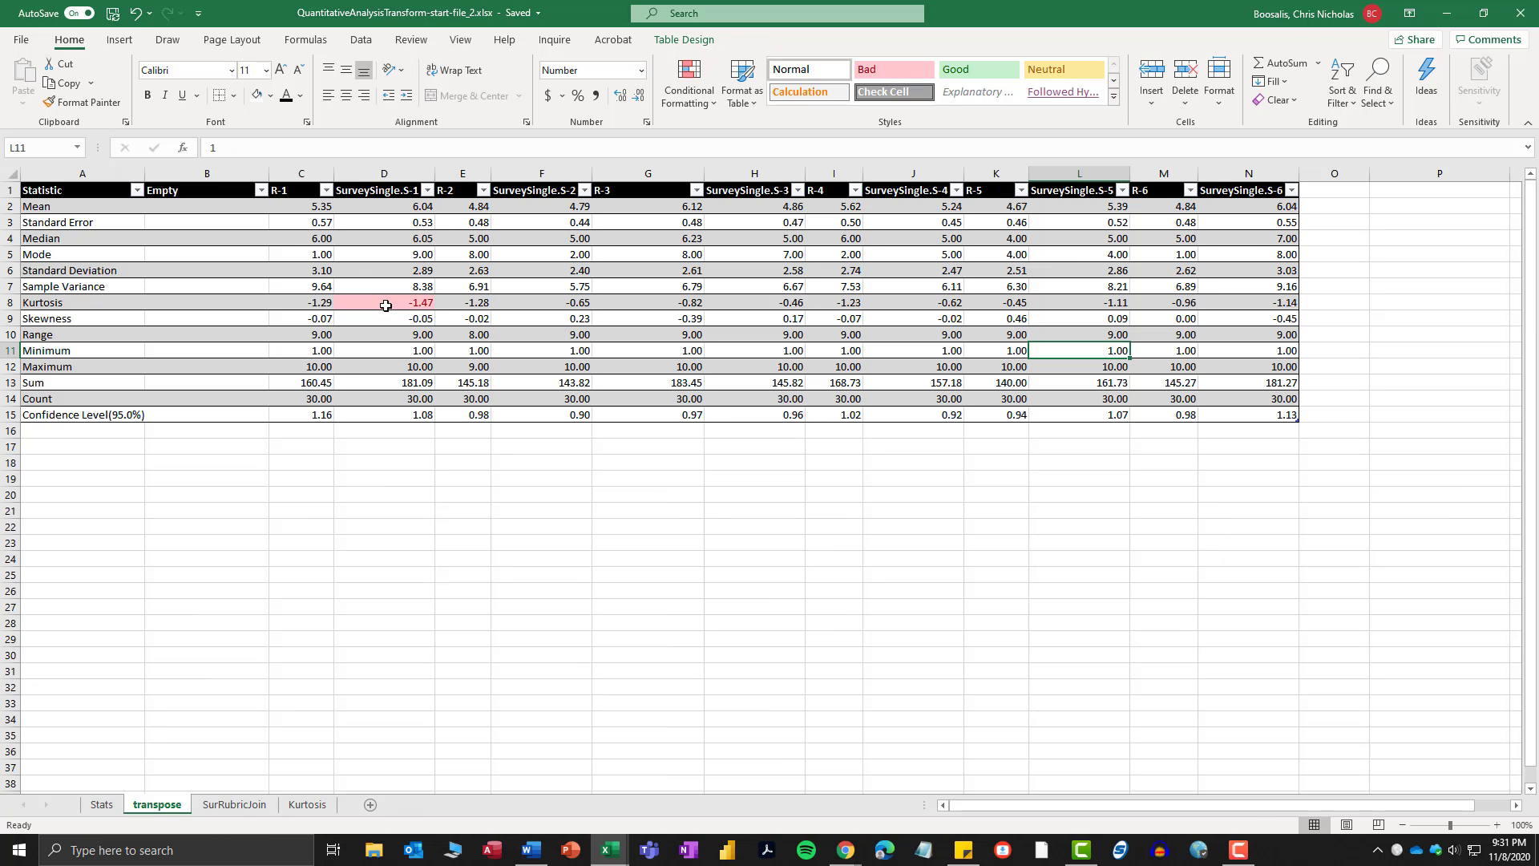
pyautogui.moveTo(67, 191); pyautogui.dragTo(1238, 413)
pyautogui.rightClick(61, 190)
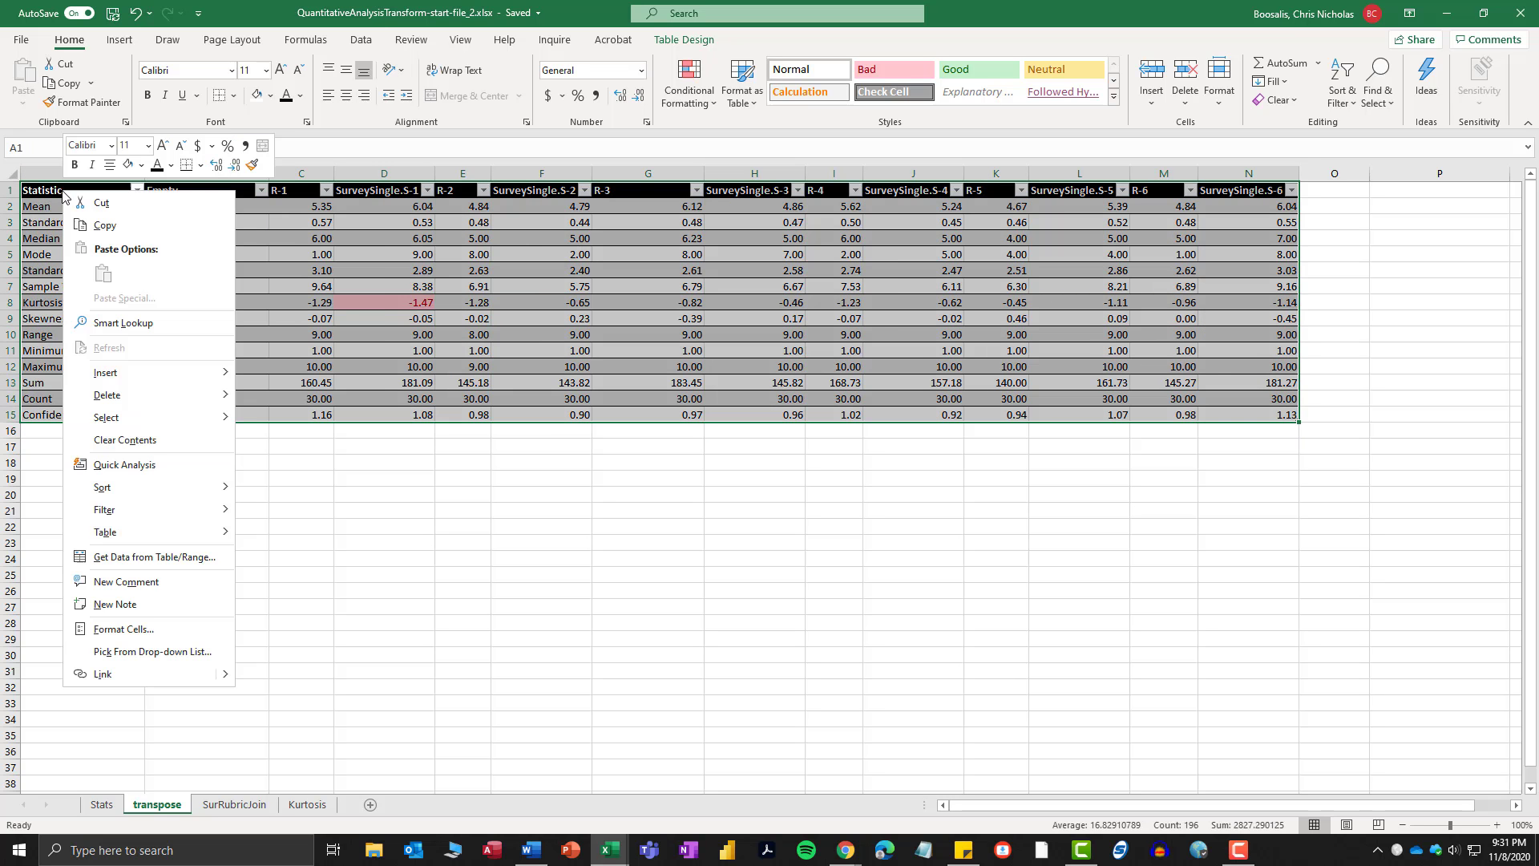
pyautogui.click(100, 234)
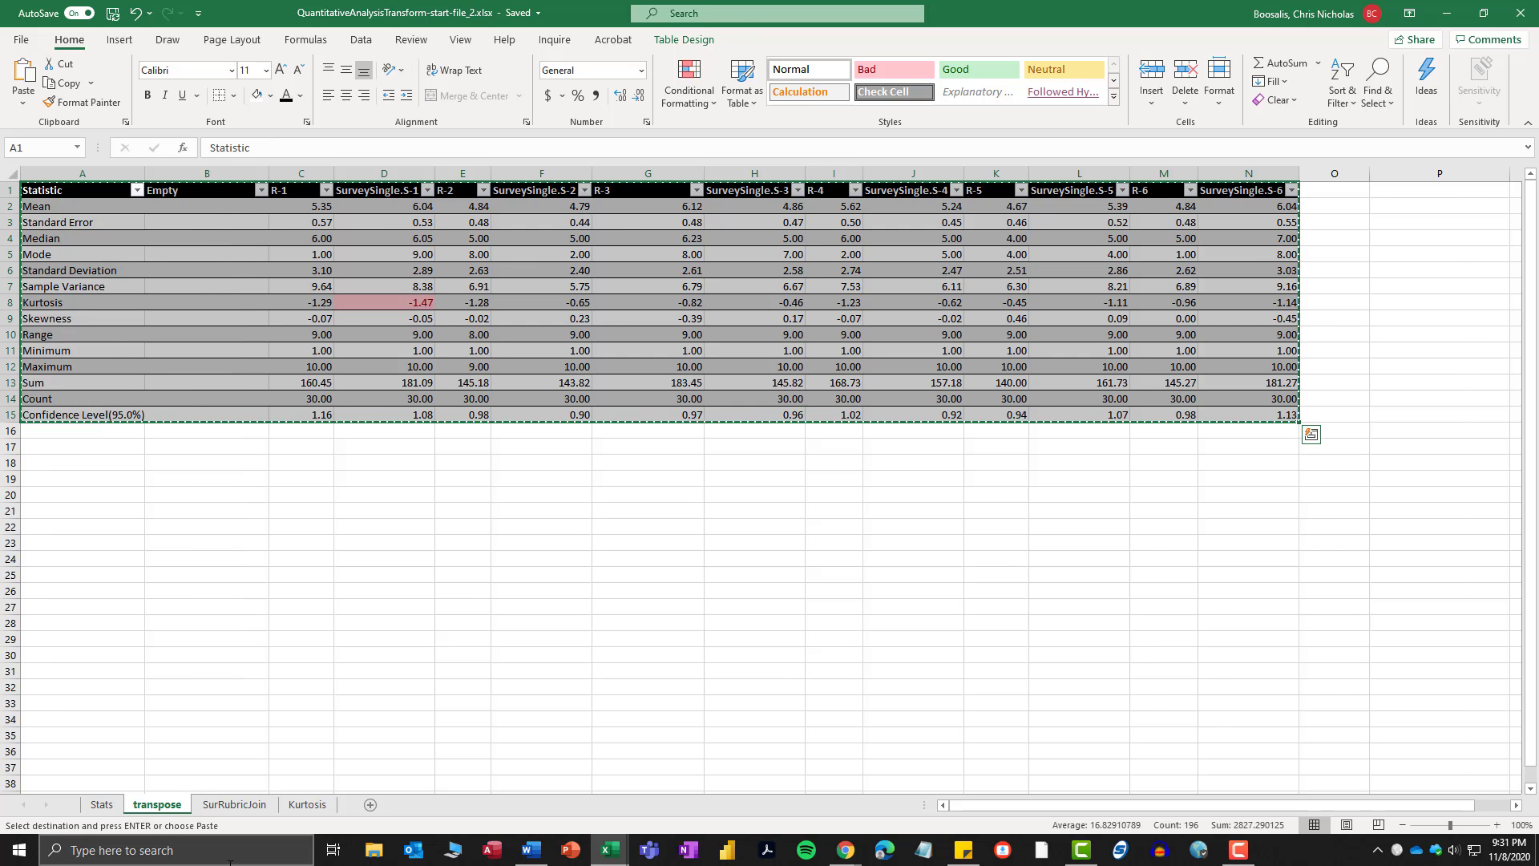
pyautogui.click(234, 804)
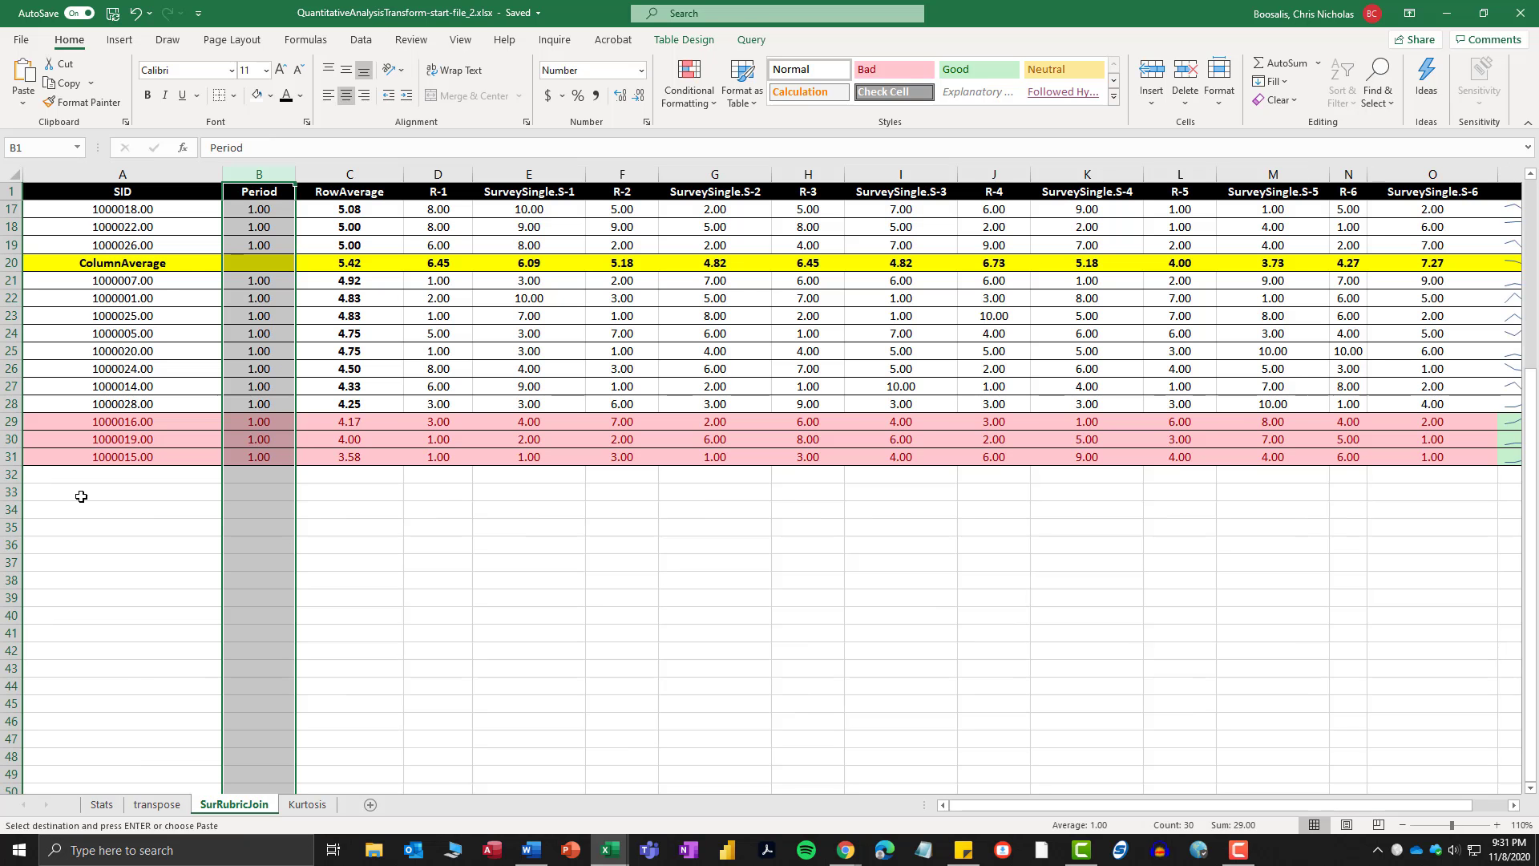
pyautogui.click(89, 513)
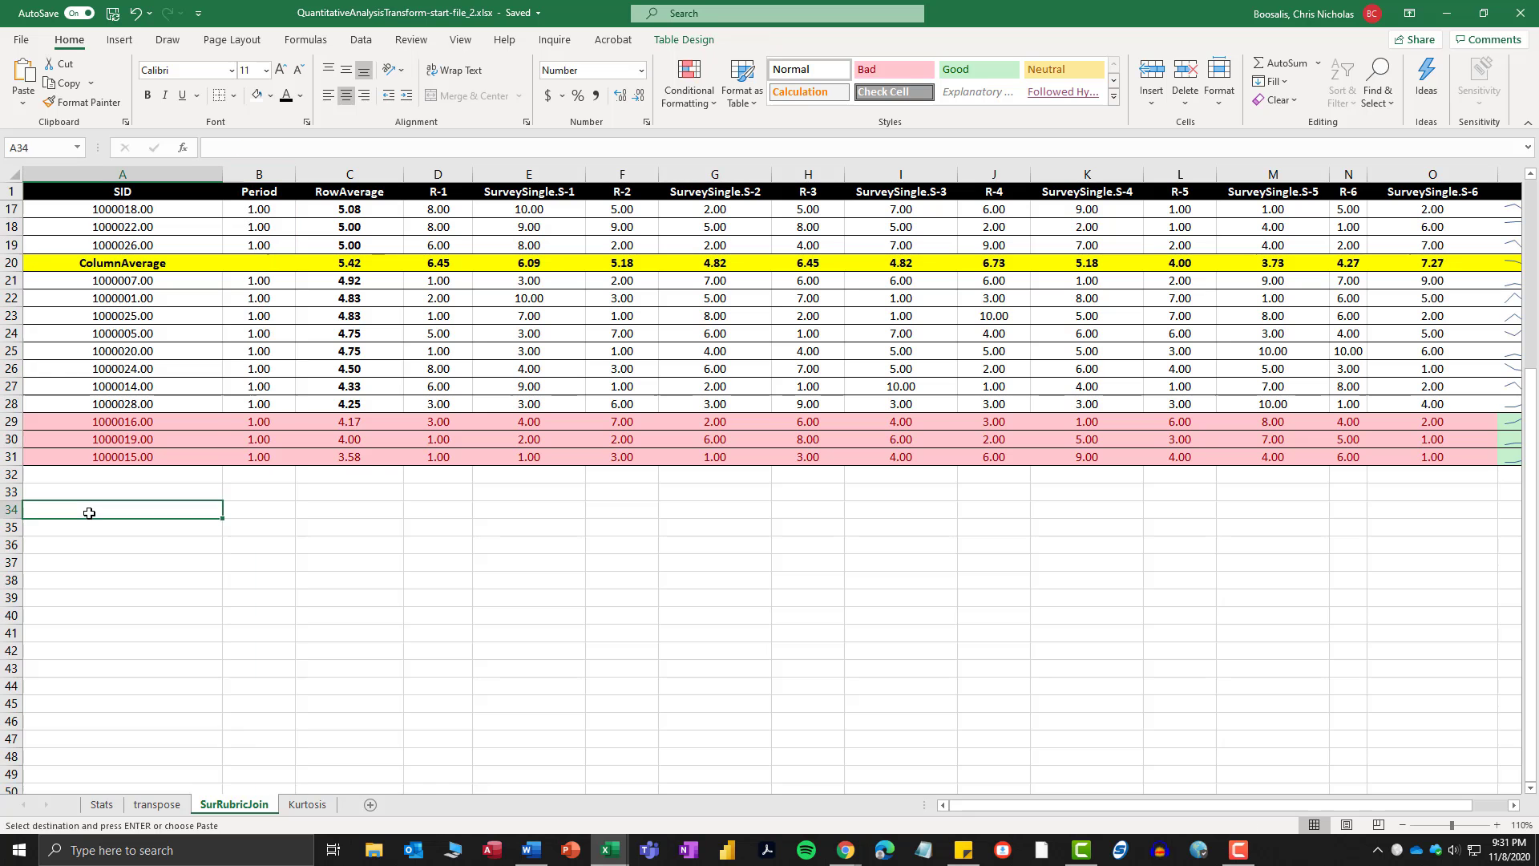
pyautogui.click(83, 626)
pyautogui.click(80, 546)
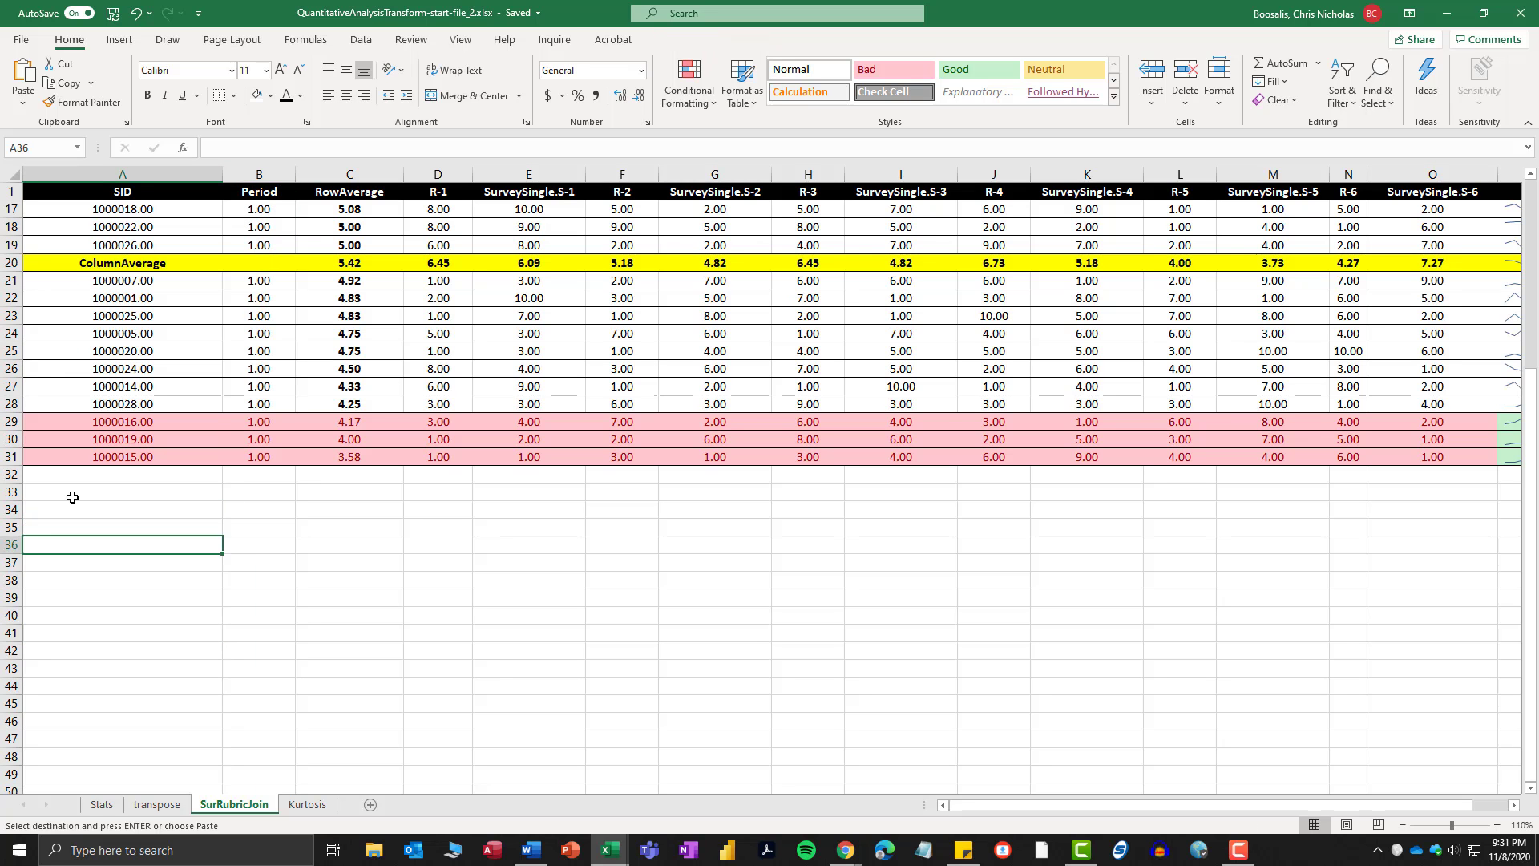
pyautogui.click(69, 492)
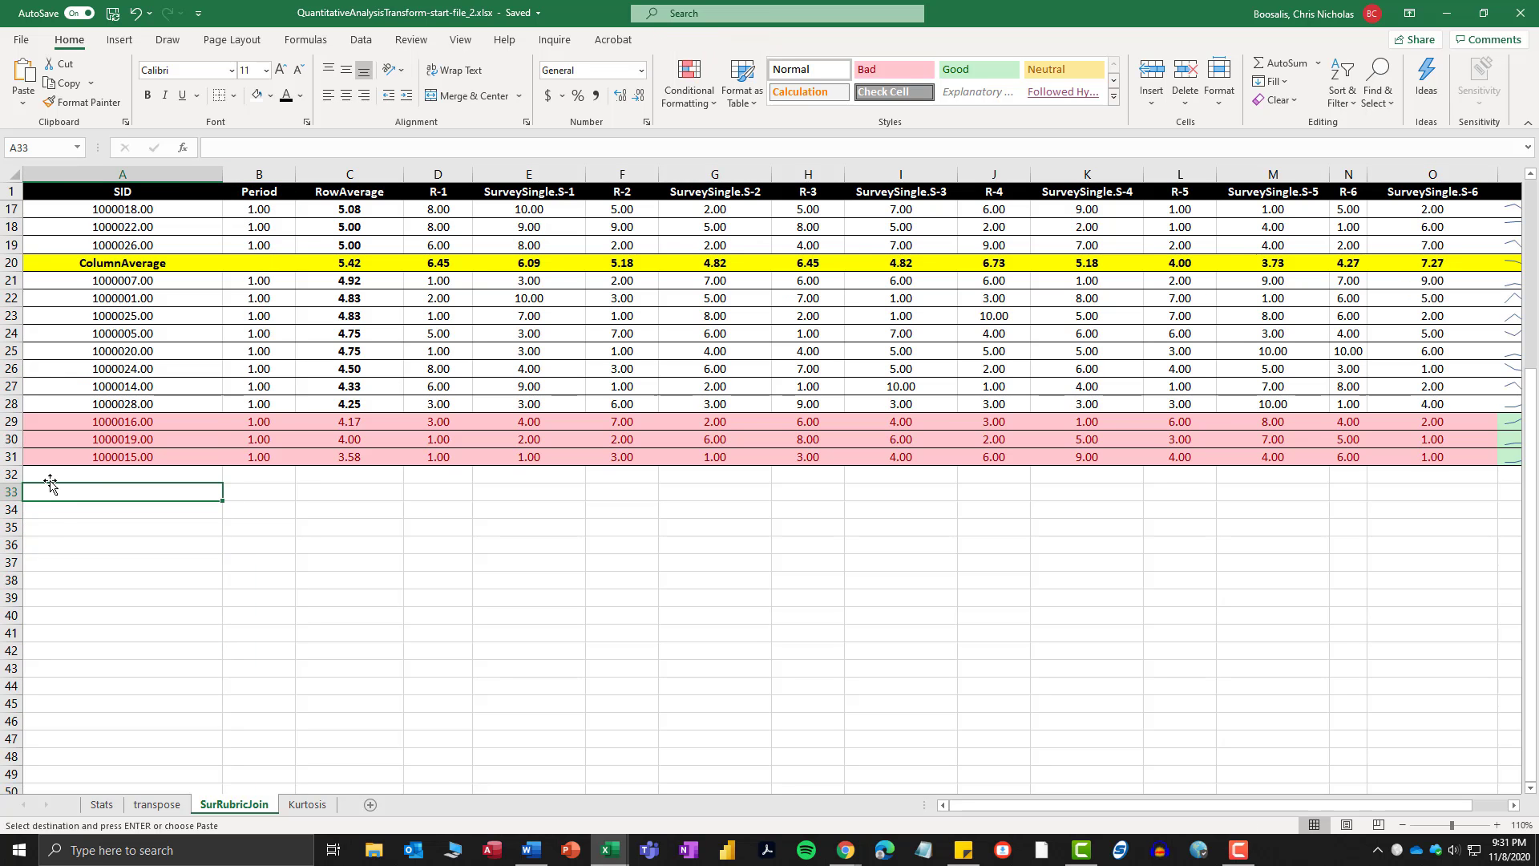
pyautogui.click(52, 527)
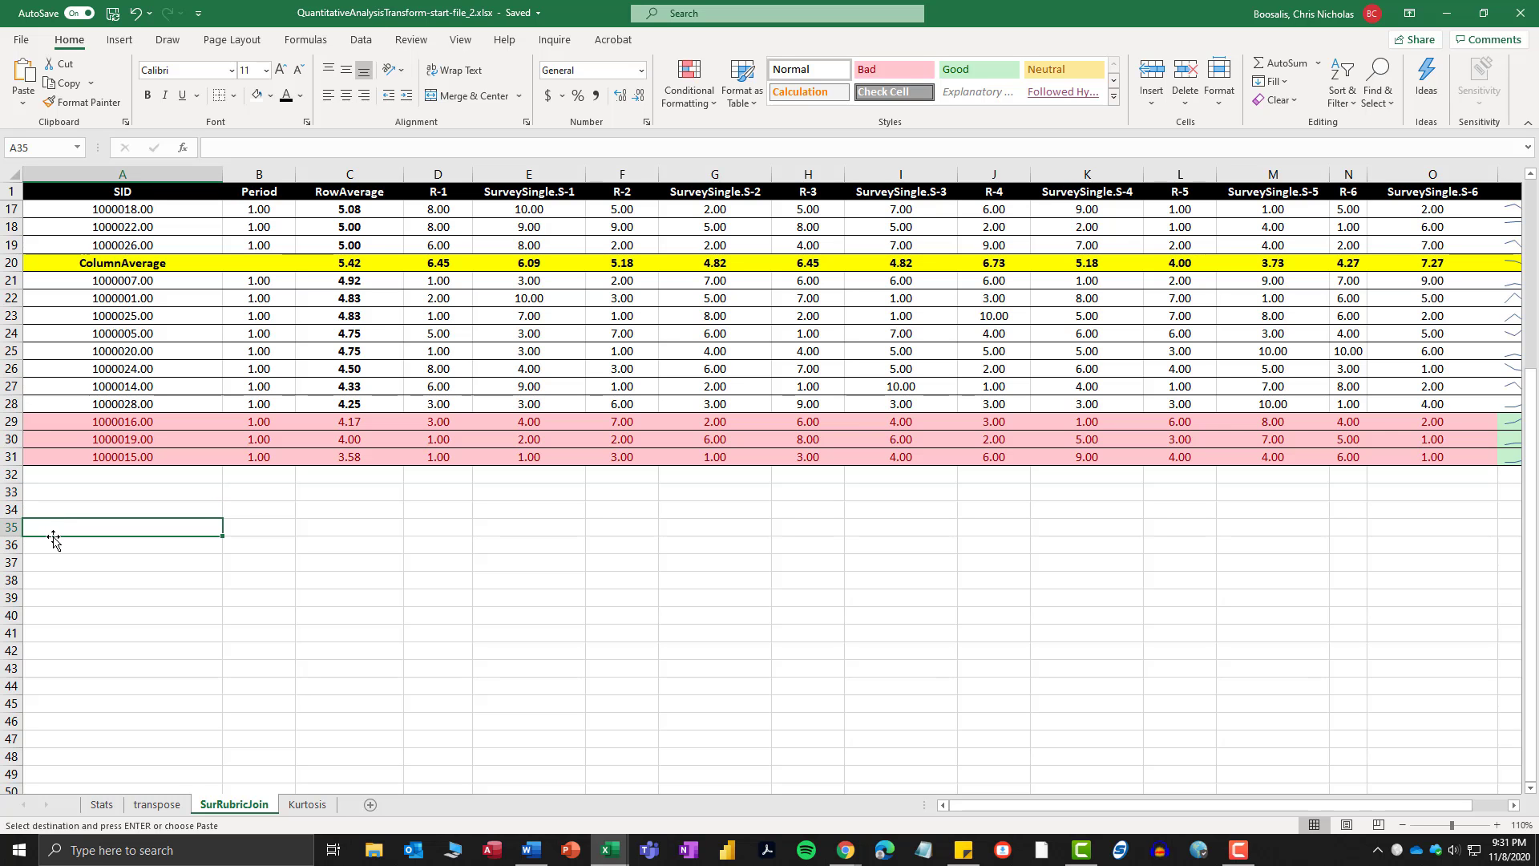
pyautogui.hotkey('ctrl', 'v')
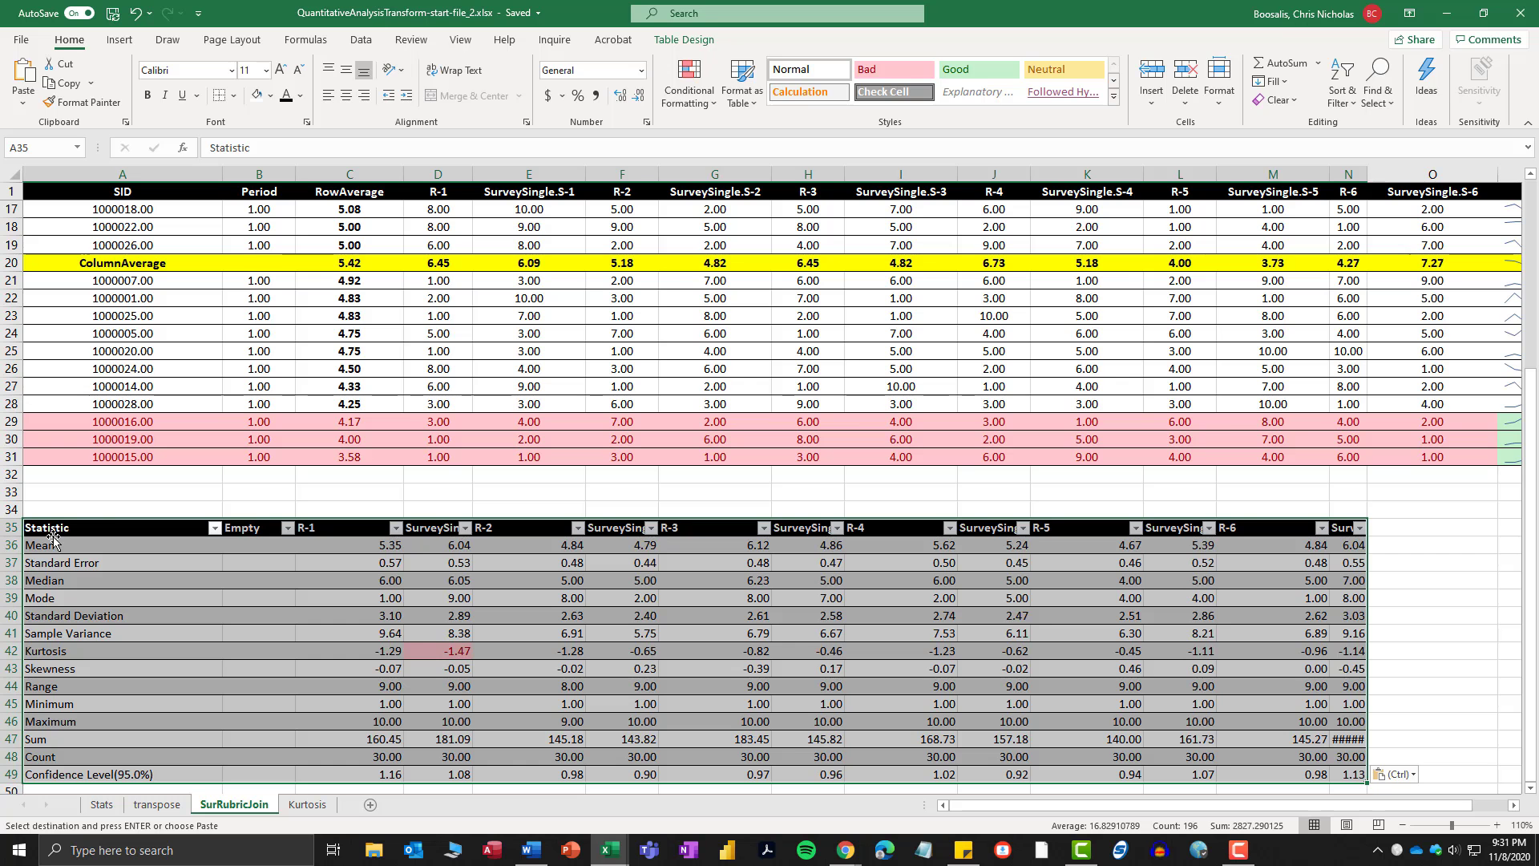
# Examine how the columns of the pasted statistics table line up with the Period, RowAverage and R-1 columns of the survey data.
pyautogui.scroll(-6, 492, 602)
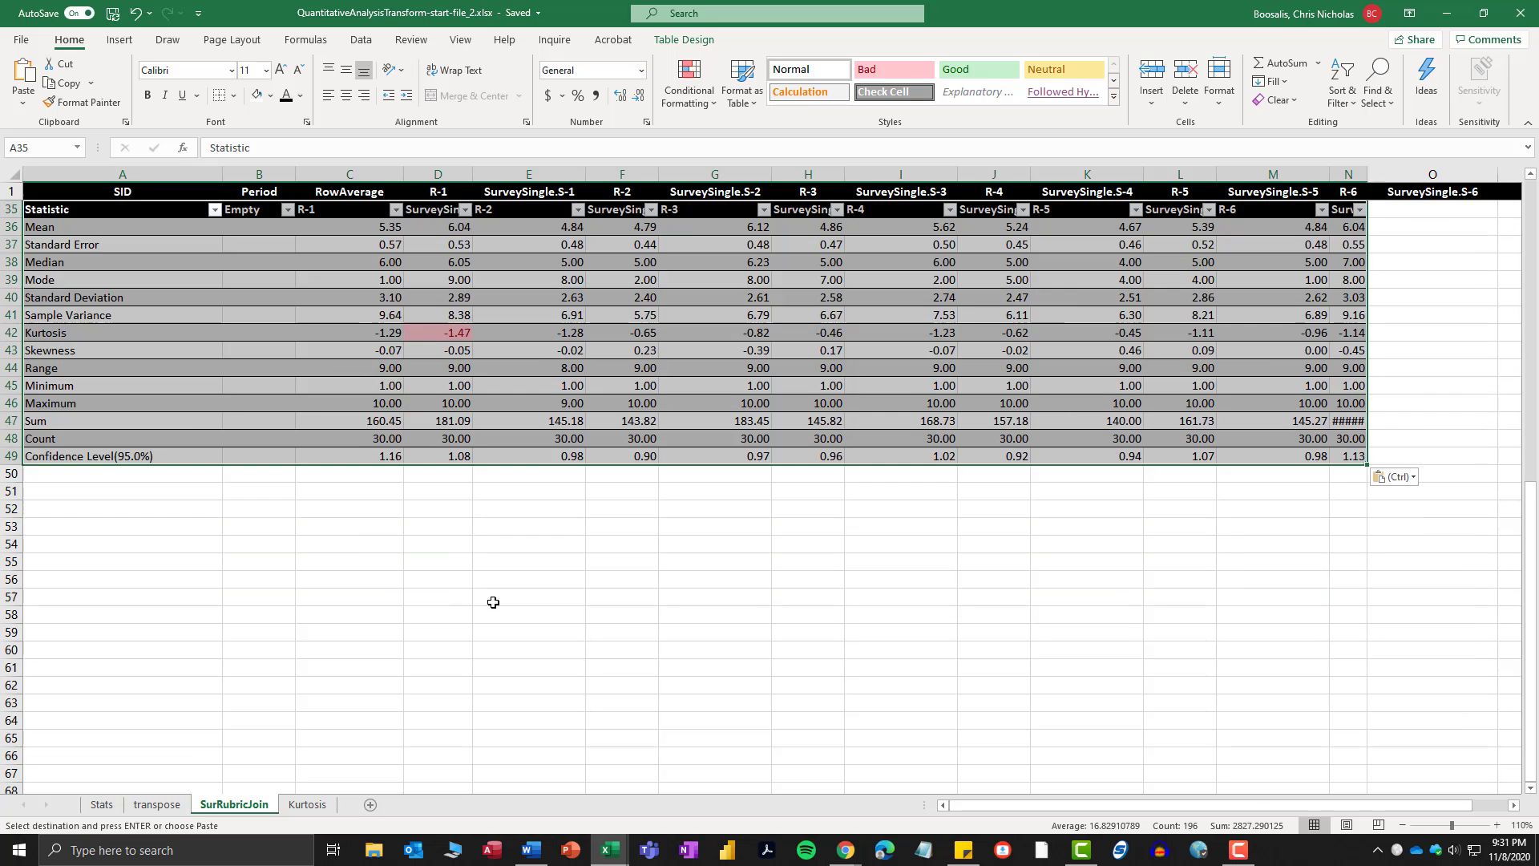
pyautogui.scroll(-1, 492, 602)
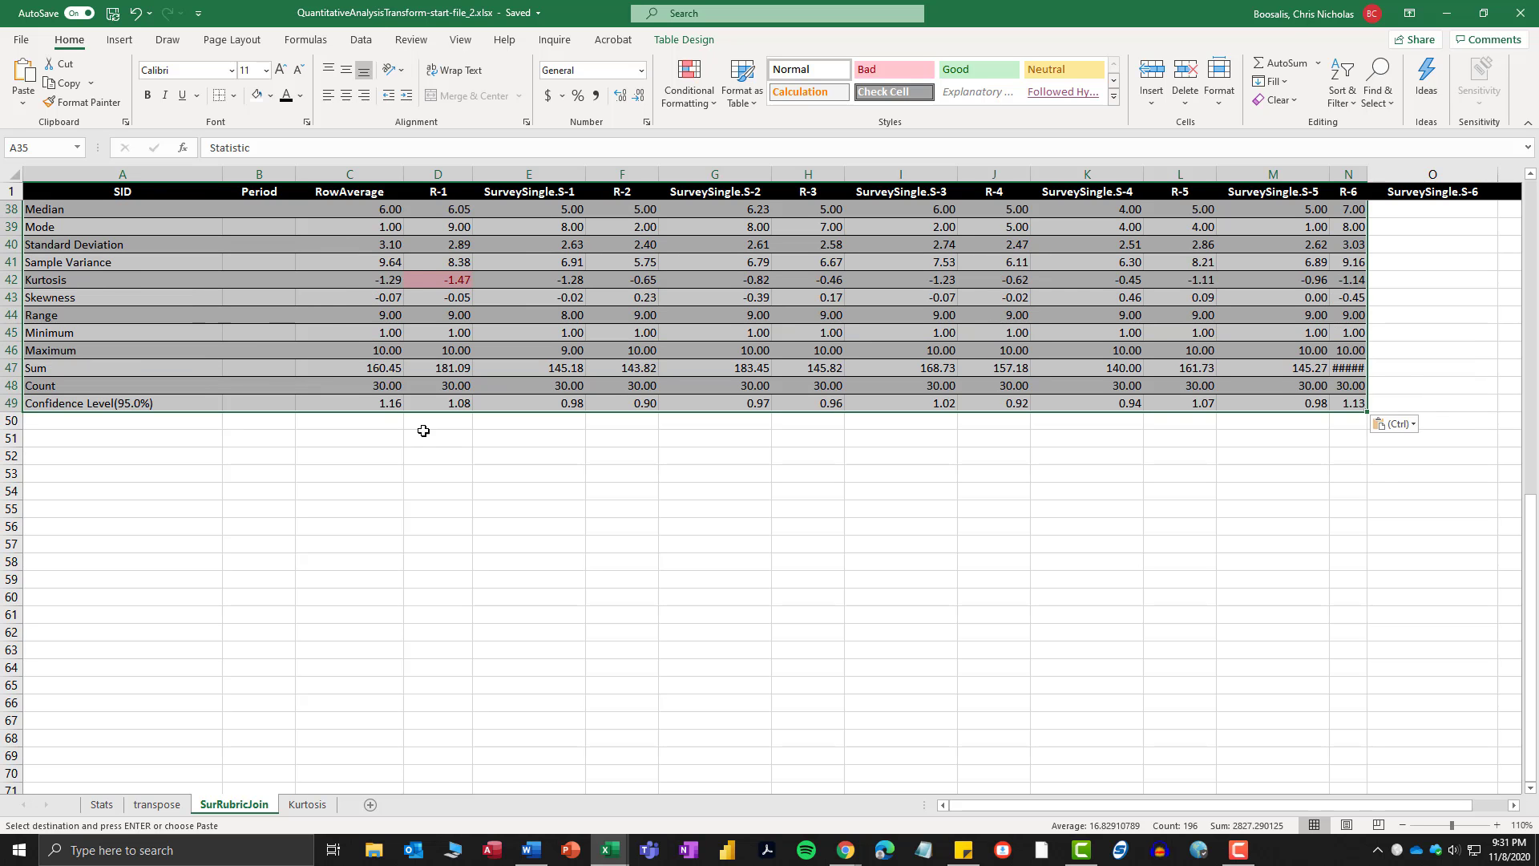
pyautogui.scroll(1, 329, 321)
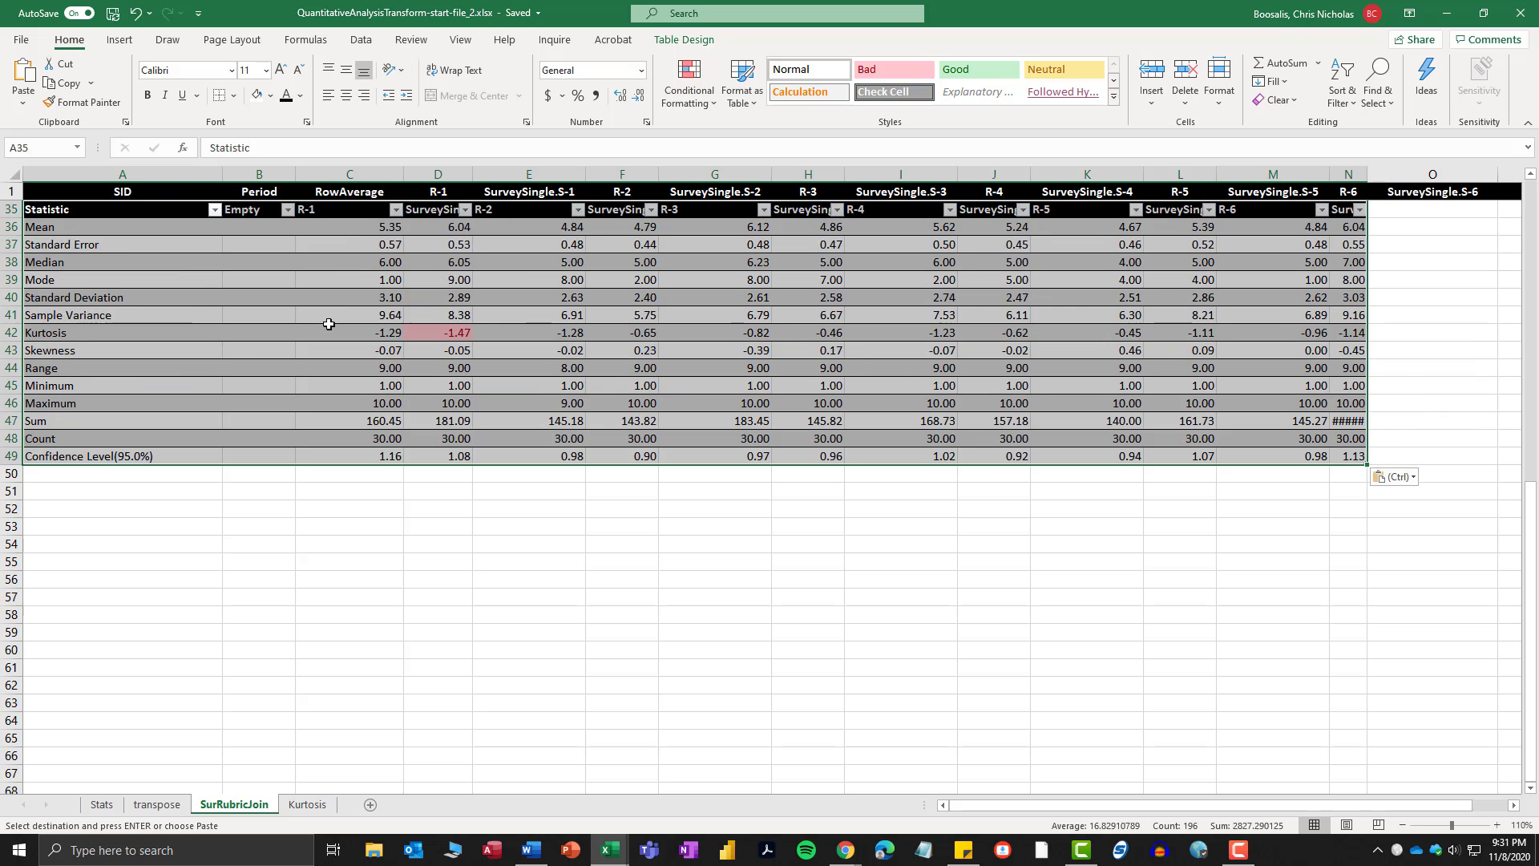
pyautogui.scroll(-1, 330, 321)
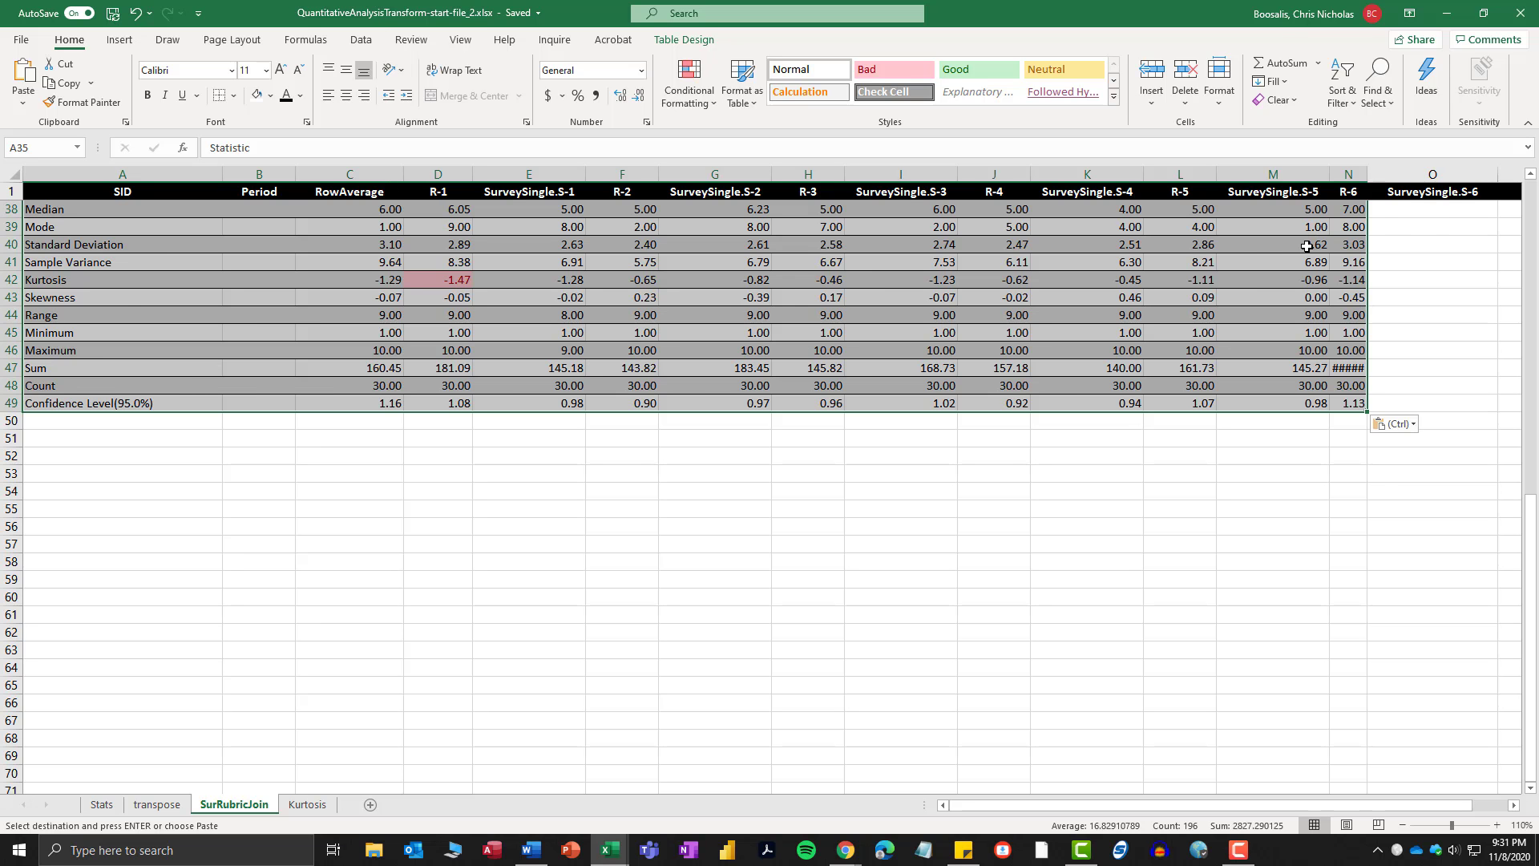
pyautogui.scroll(7, 1238, 315)
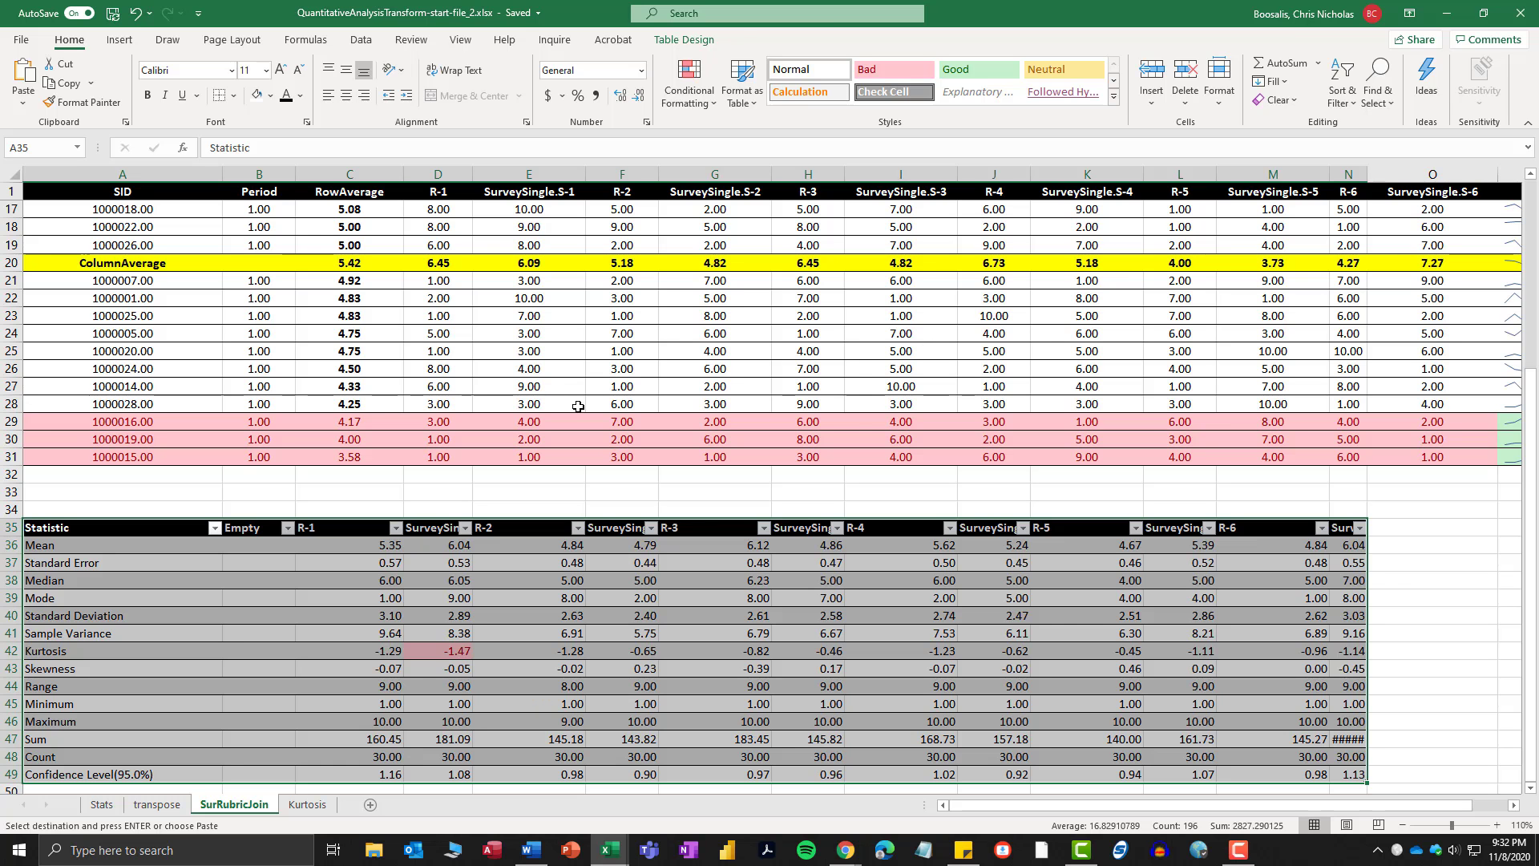
pyautogui.click(259, 172)
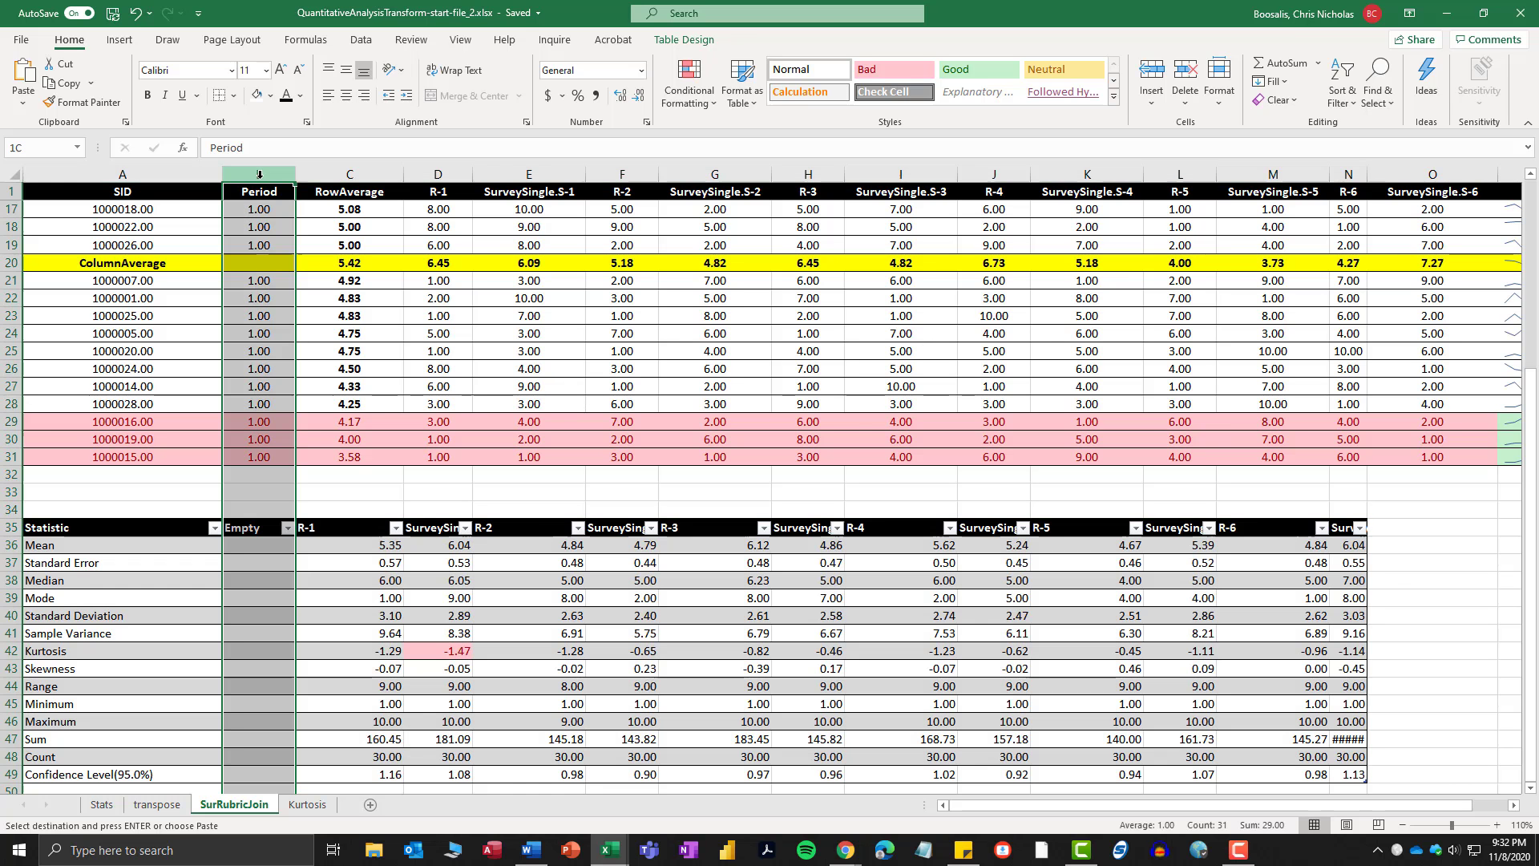
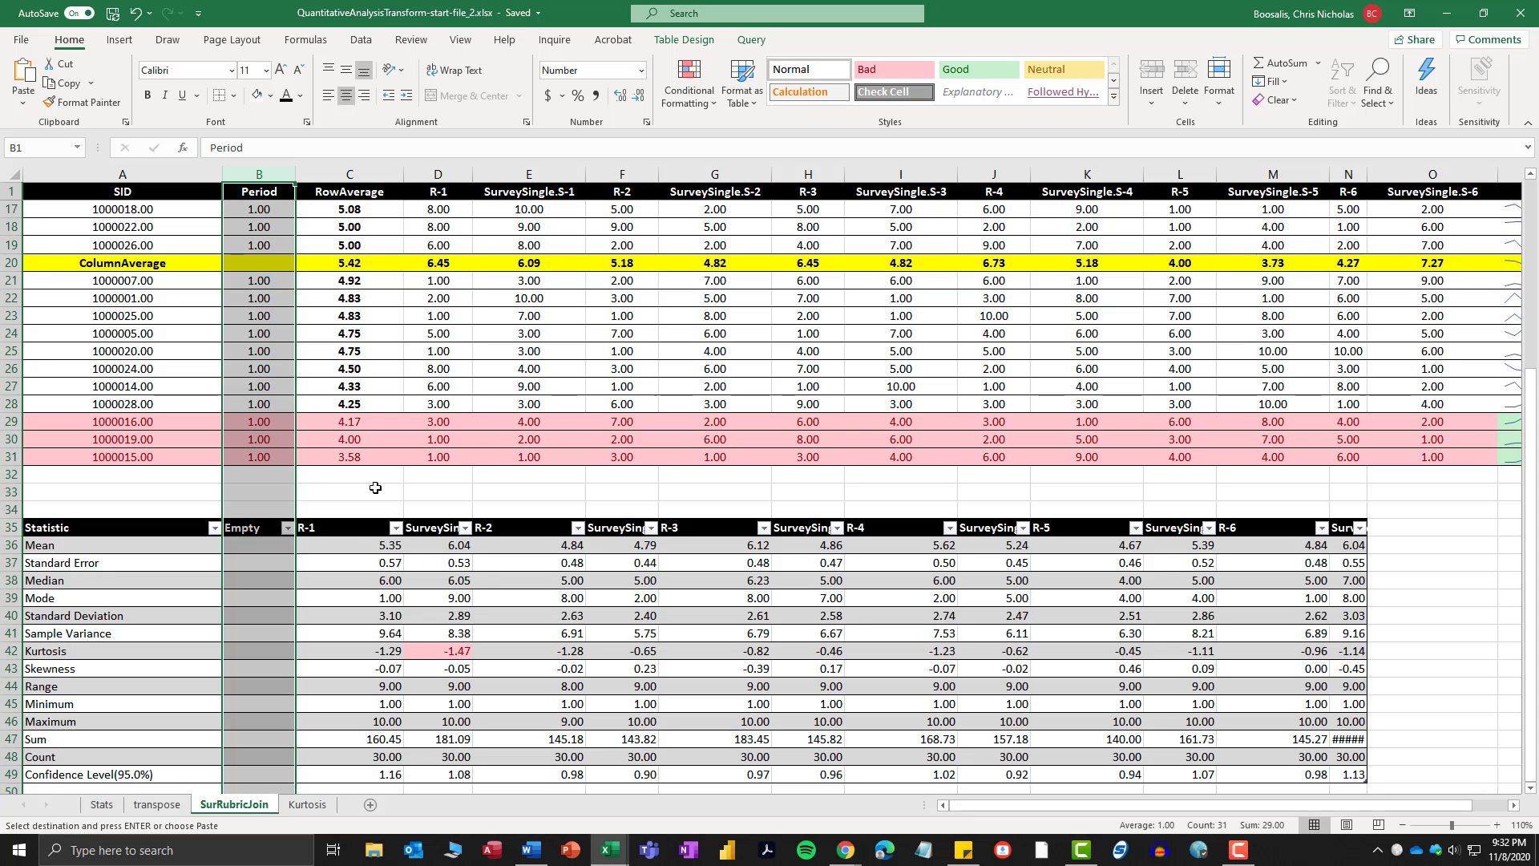
pyautogui.click(438, 480)
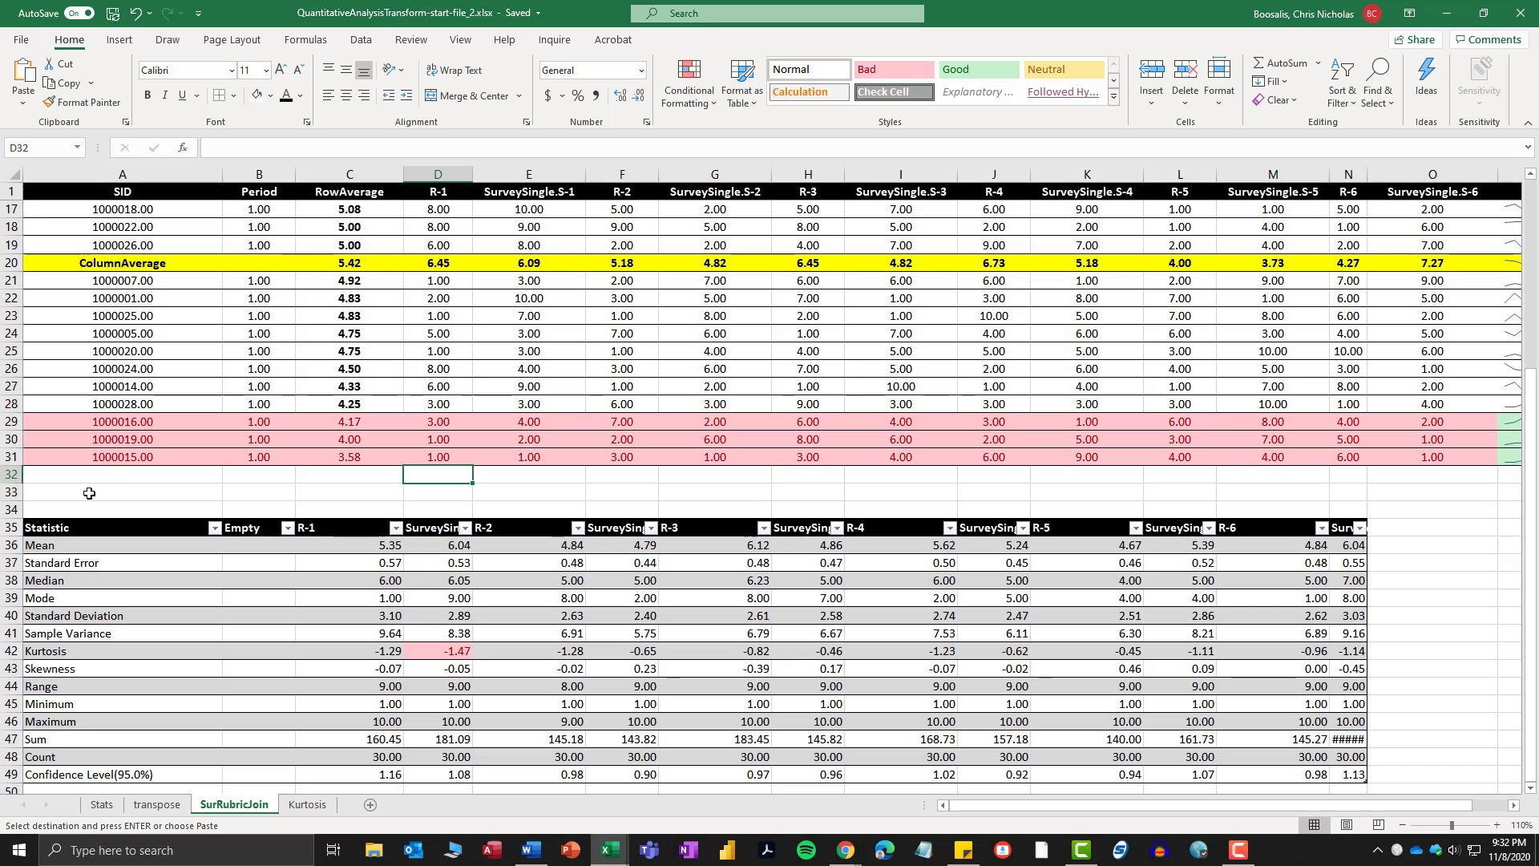
# Delete rows 35 to 49 of the SurRubricJoin sheet to remove the pasted statistics table.
pyautogui.moveTo(11, 526); pyautogui.dragTo(44, 717)
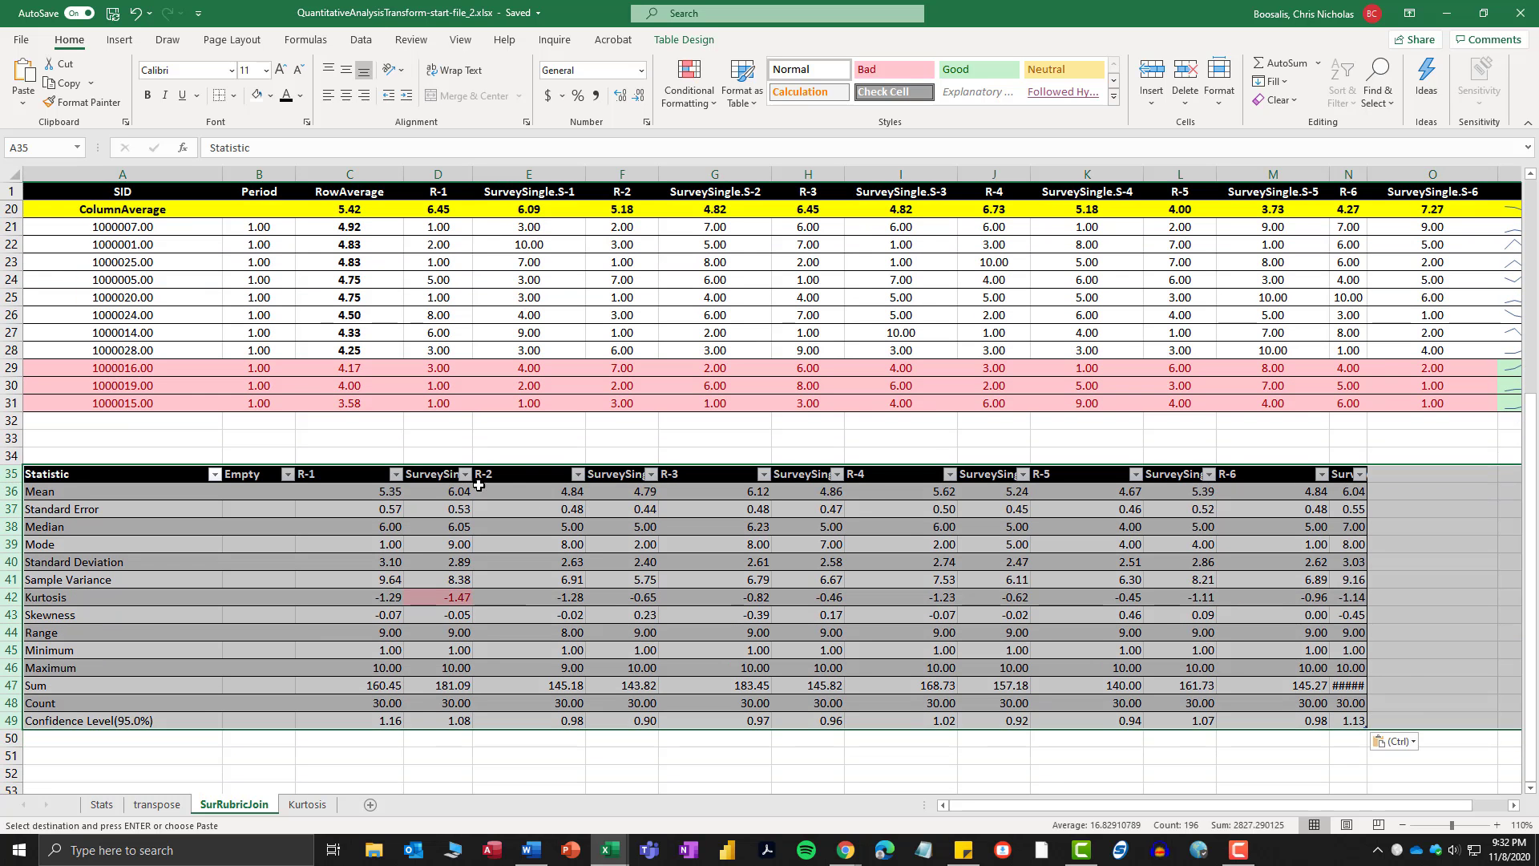
pyautogui.click(164, 806)
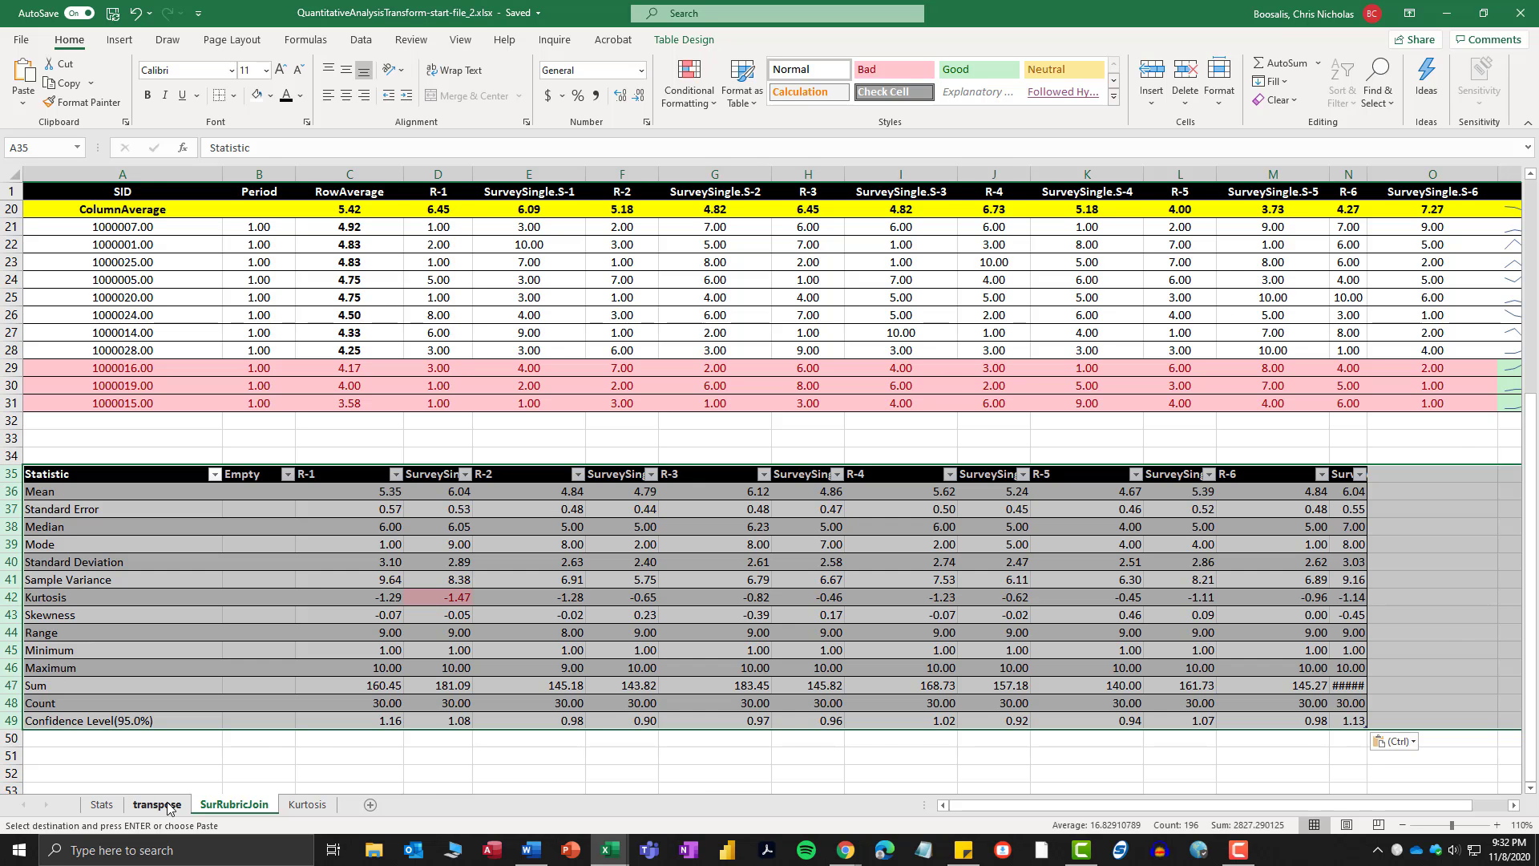
pyautogui.click(234, 804)
pyautogui.rightClick(11, 473)
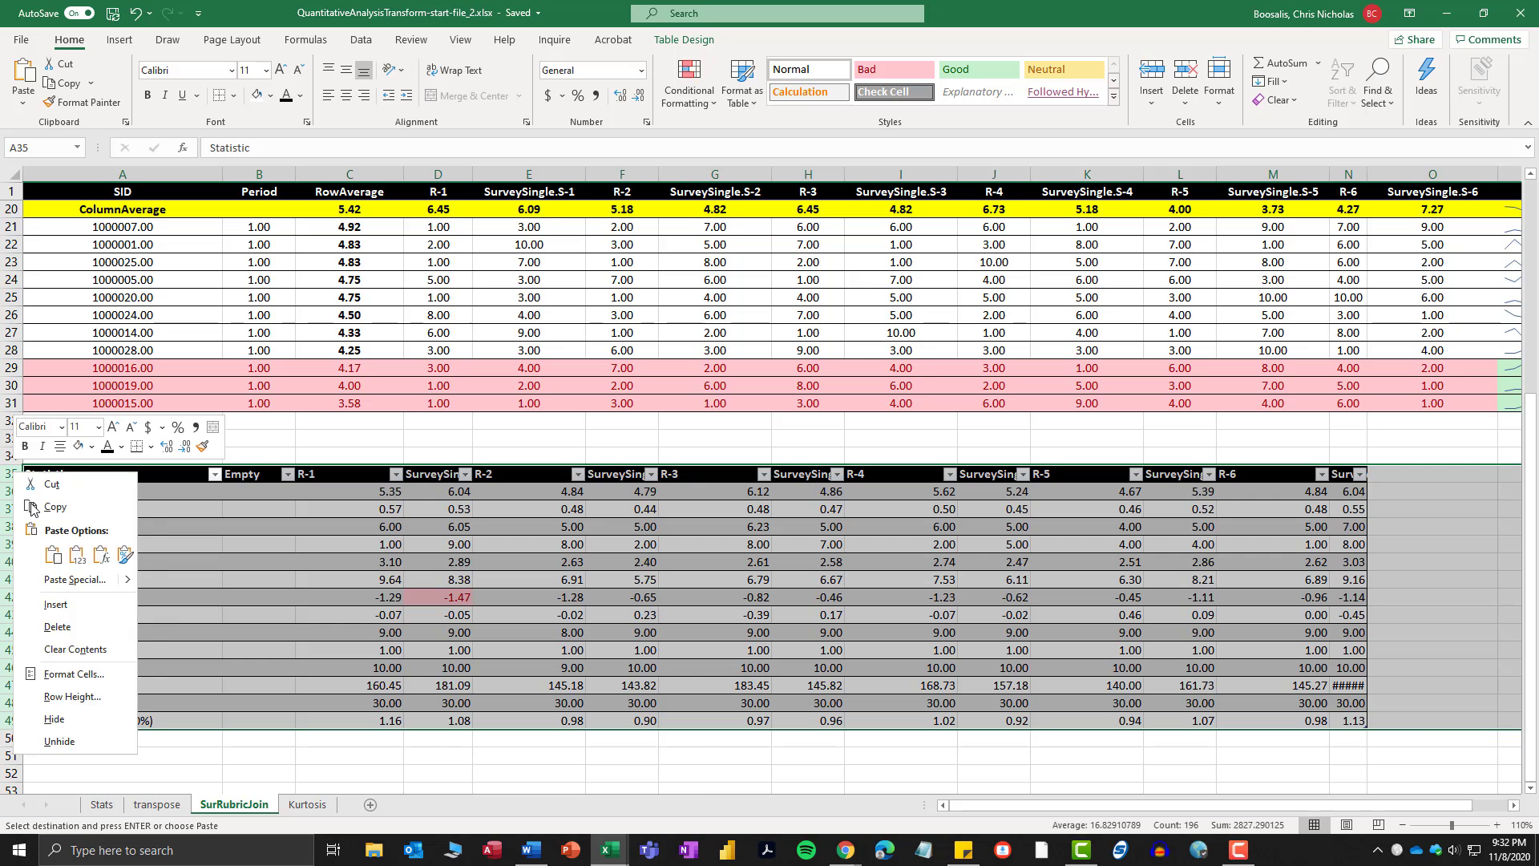
pyautogui.click(47, 630)
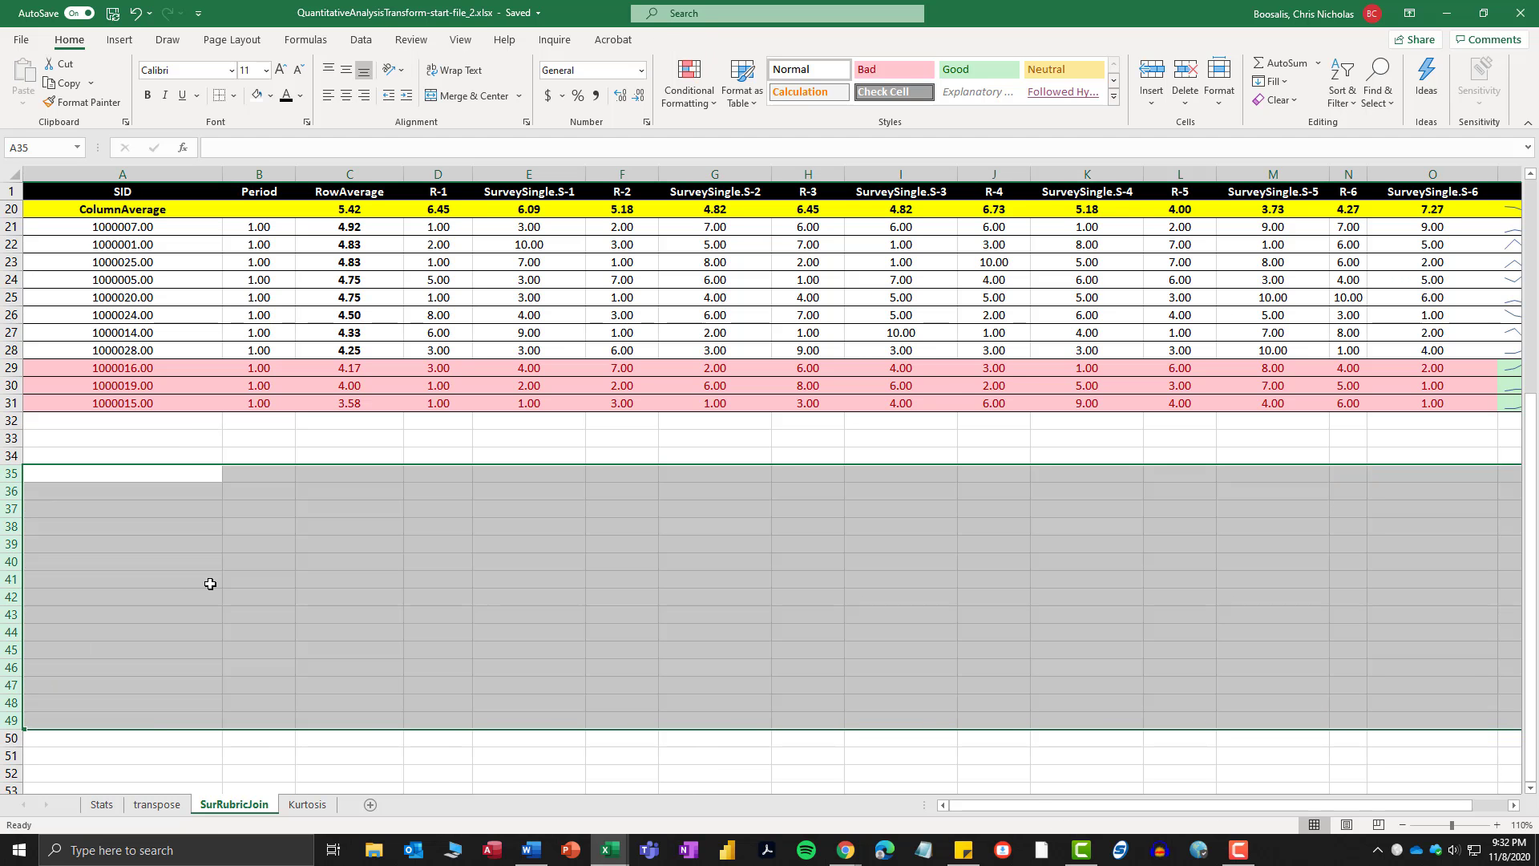
# Insert another table column before the Empty column in the statistics table on the transpose sheet.
pyautogui.click(158, 804)
pyautogui.click(345, 559)
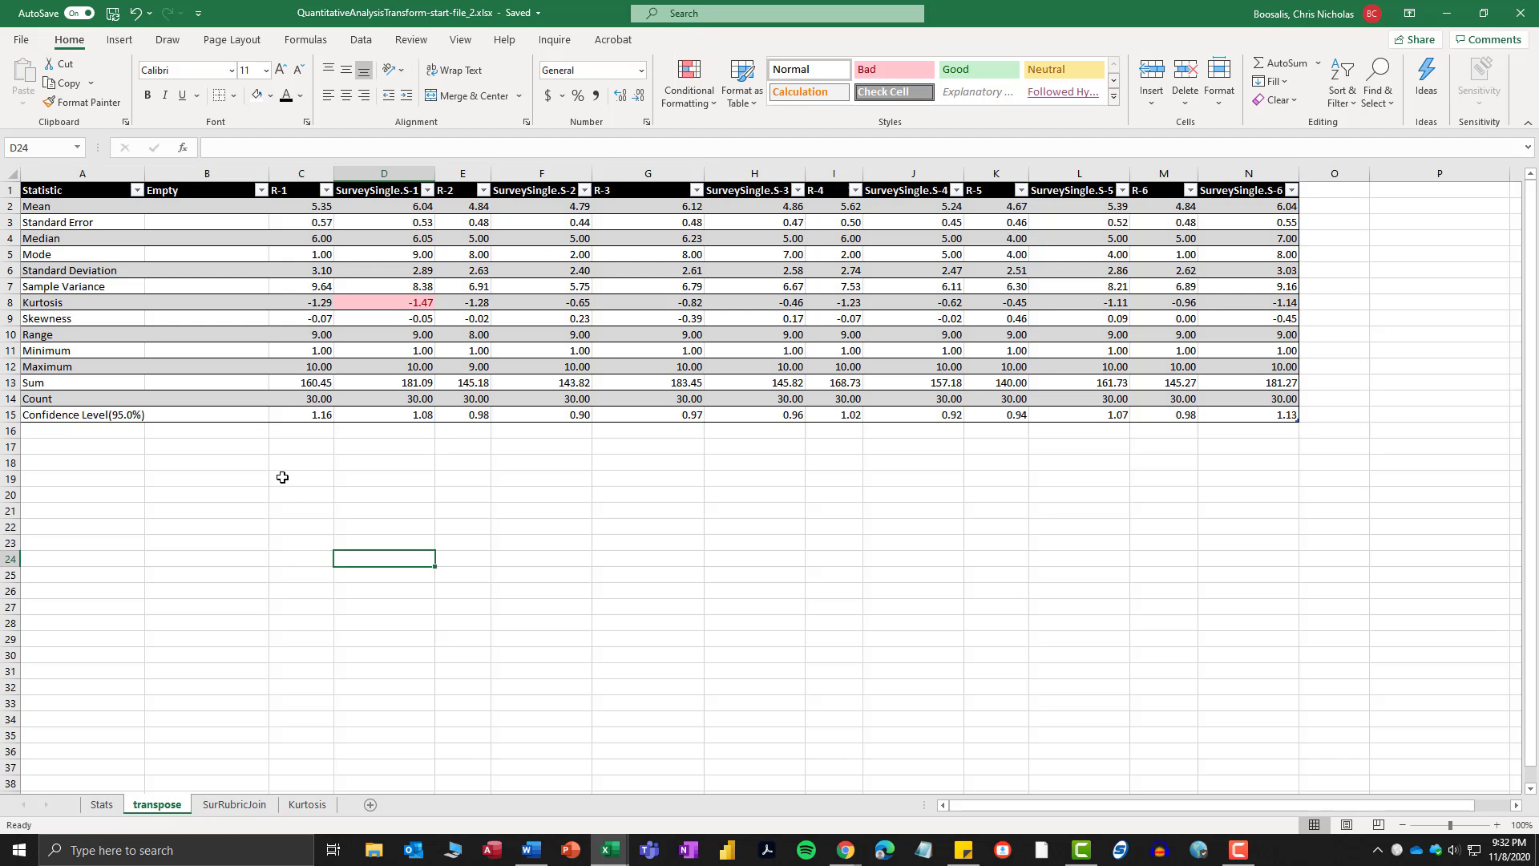
pyautogui.click(212, 193)
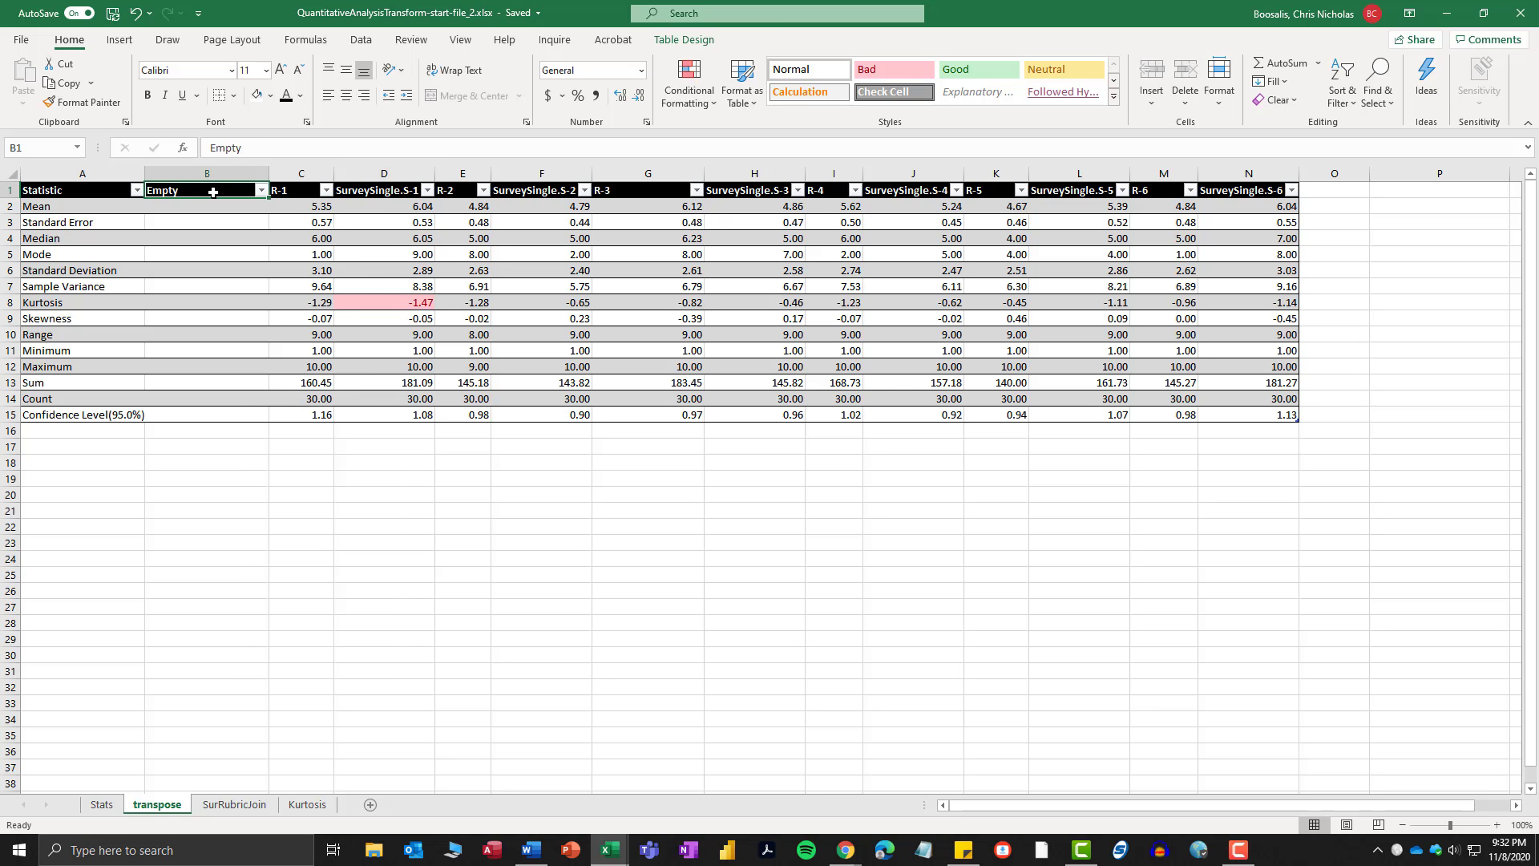
pyautogui.rightClick(213, 192)
pyautogui.moveTo(362, 378)
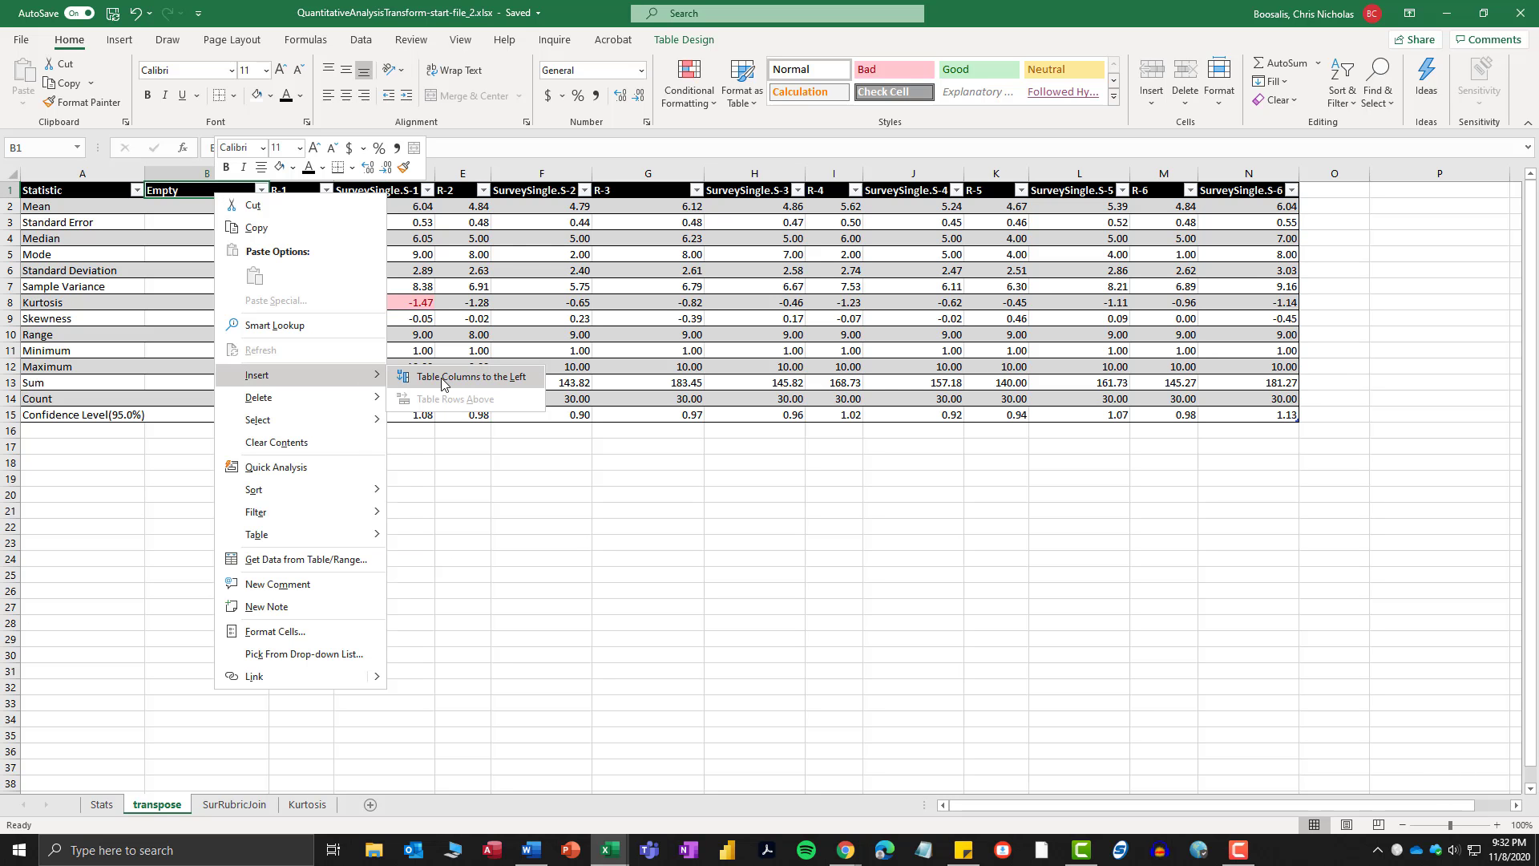
pyautogui.click(445, 377)
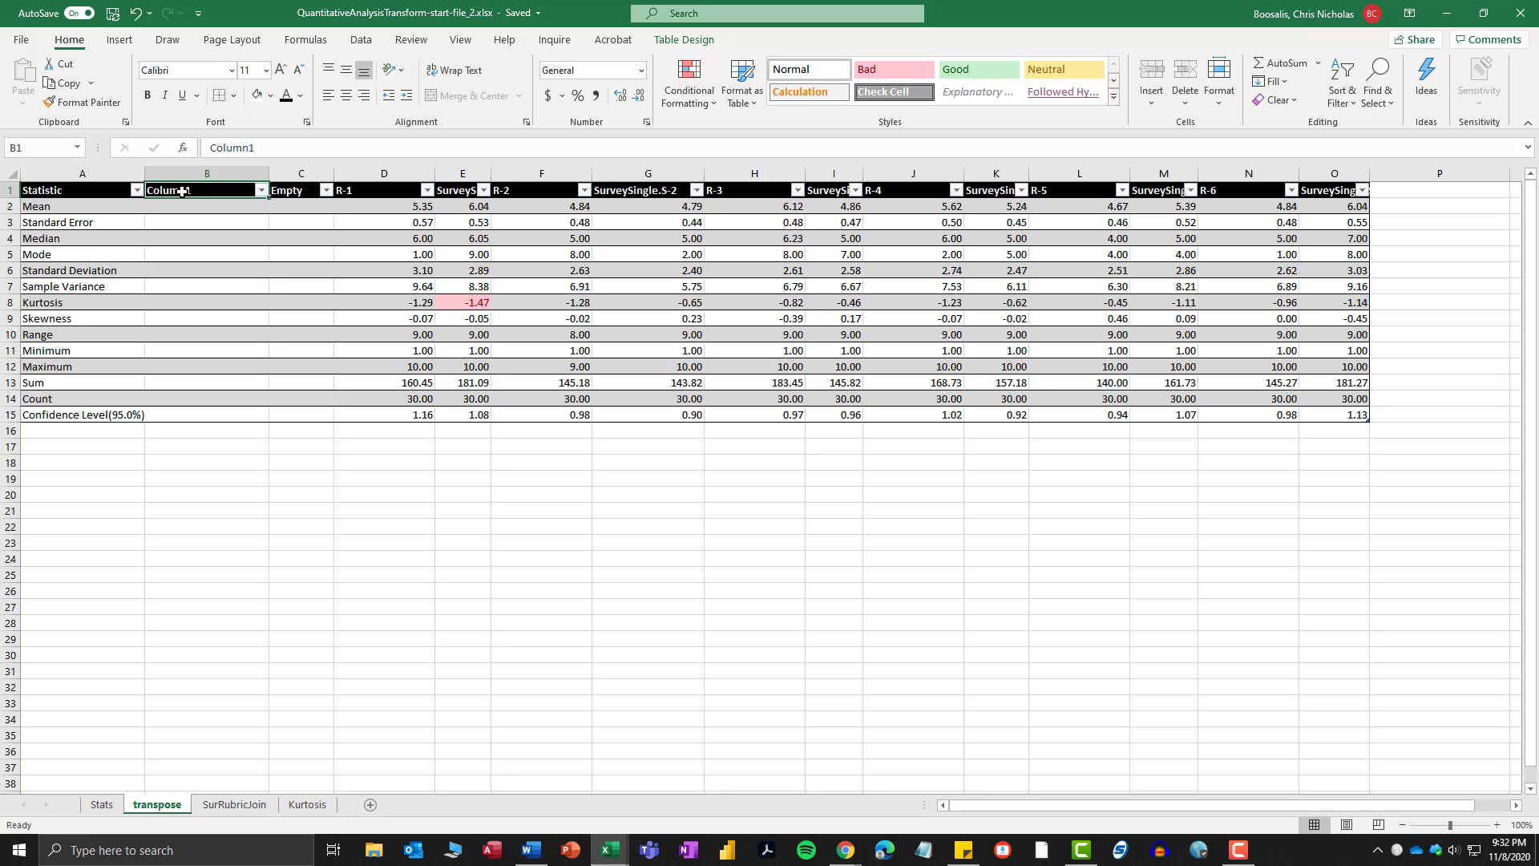
# Set the font color of the two spacer column headers B1:C1 to black so they blend into the header fill.
pyautogui.moveTo(299, 196); pyautogui.dragTo(185, 195)
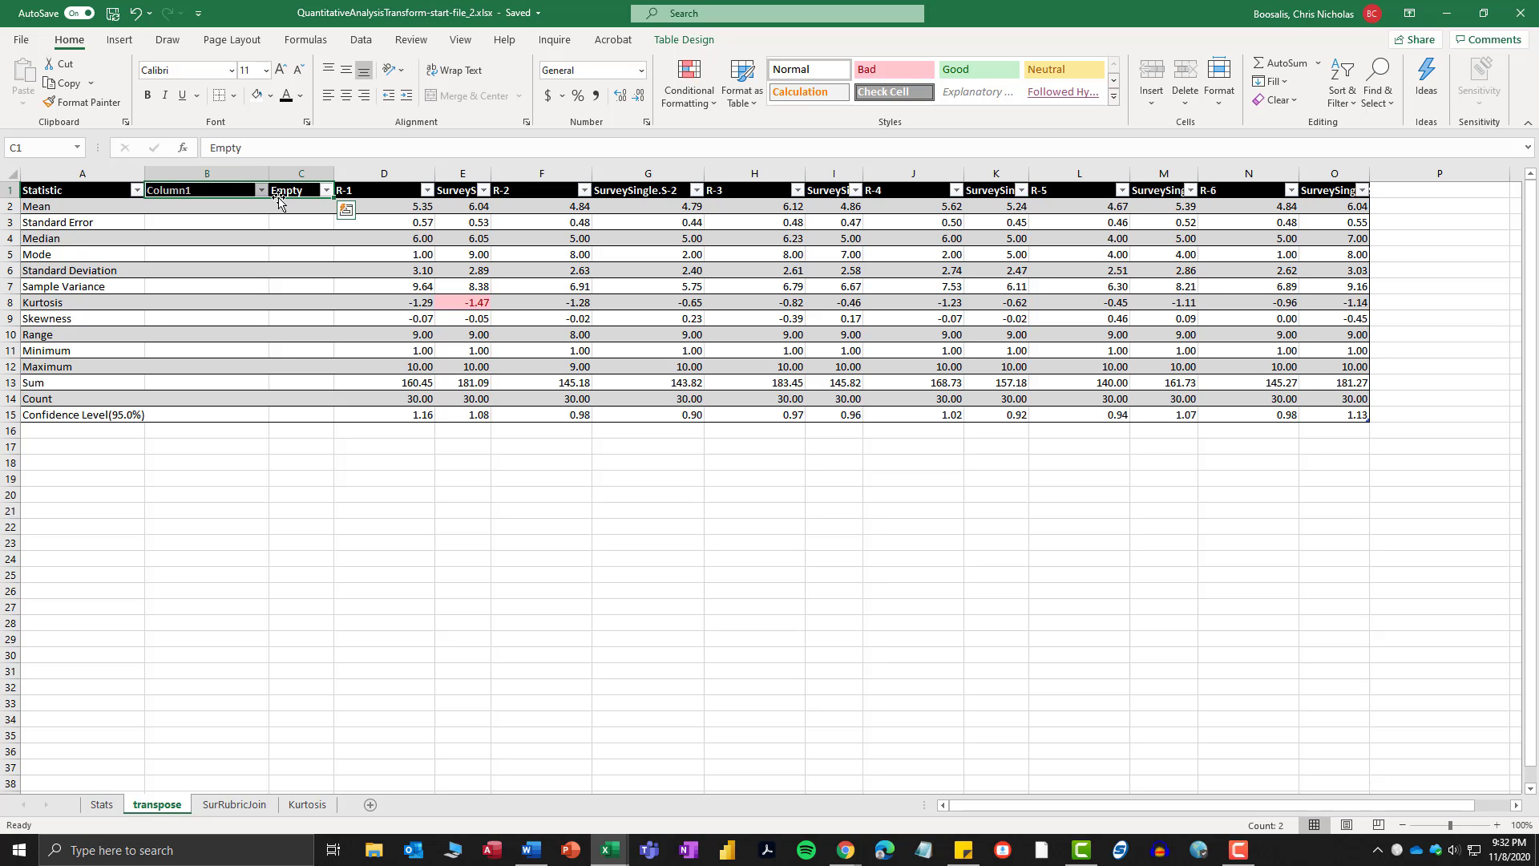
pyautogui.moveTo(181, 194); pyautogui.dragTo(296, 186)
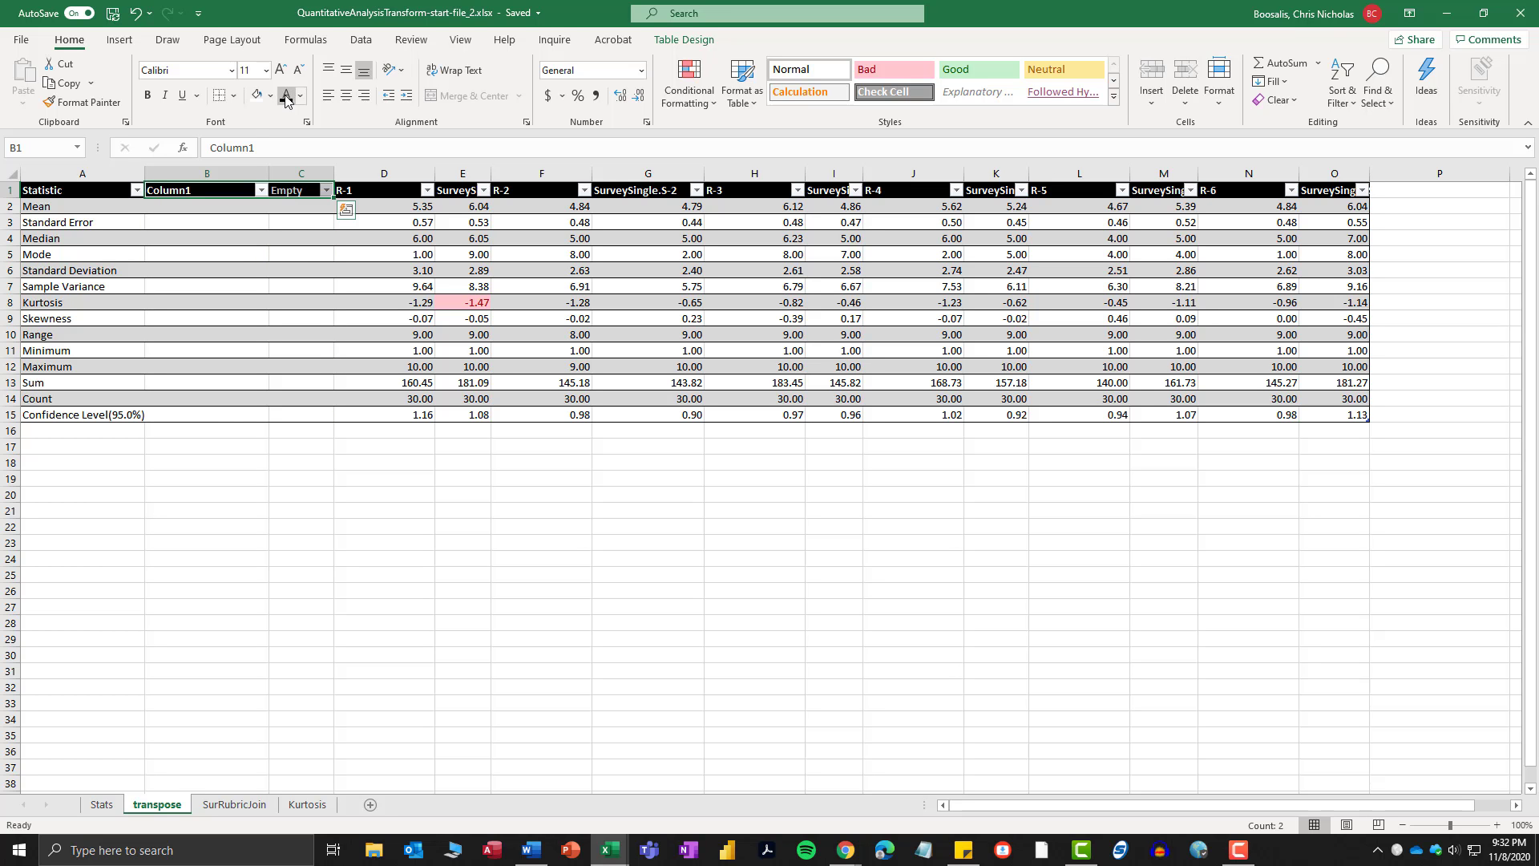
pyautogui.click(286, 97)
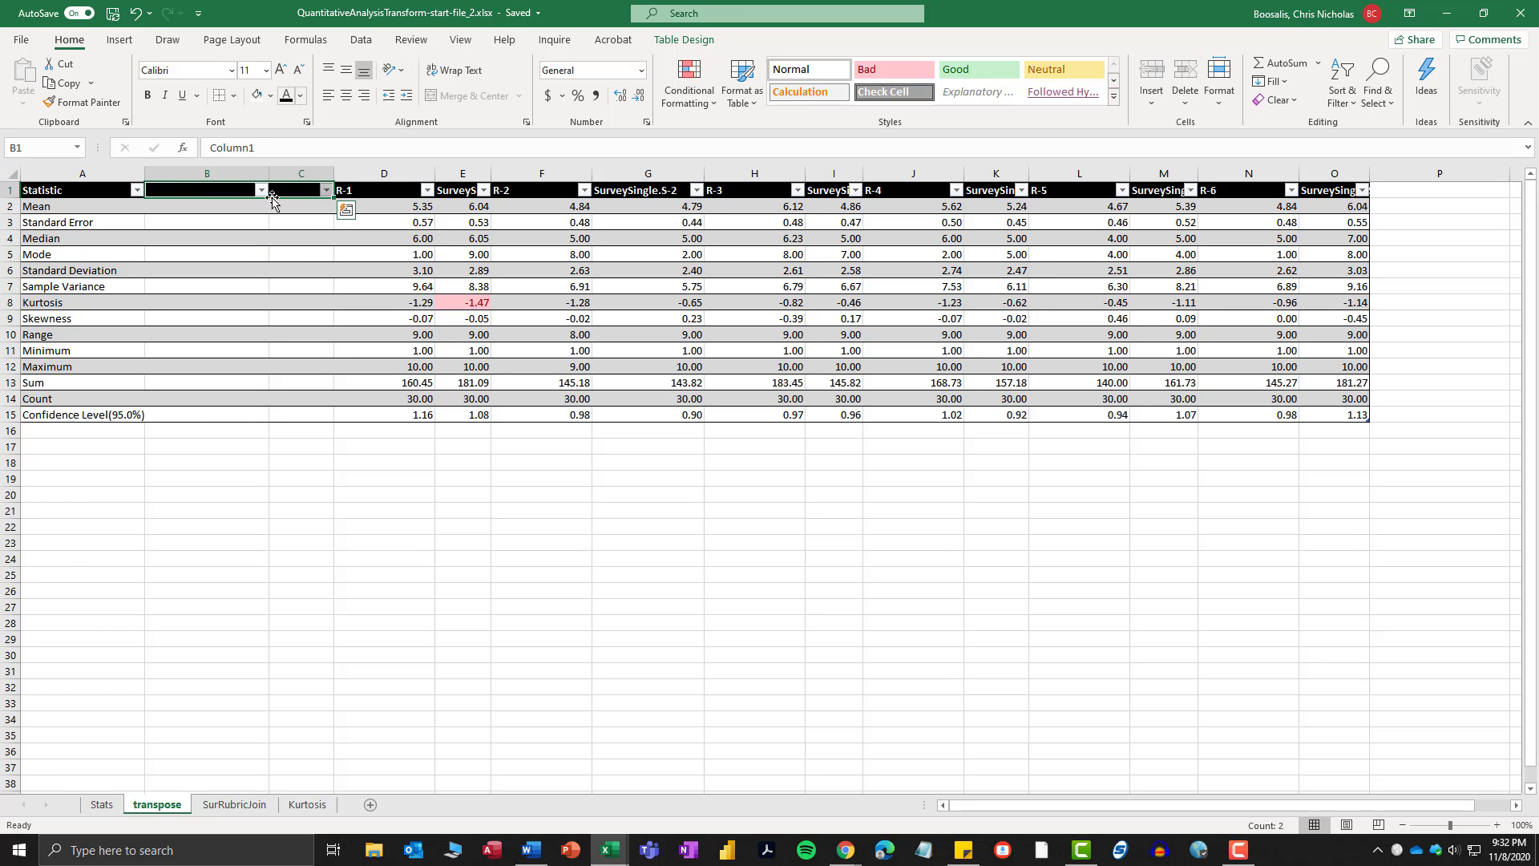
pyautogui.click(211, 193)
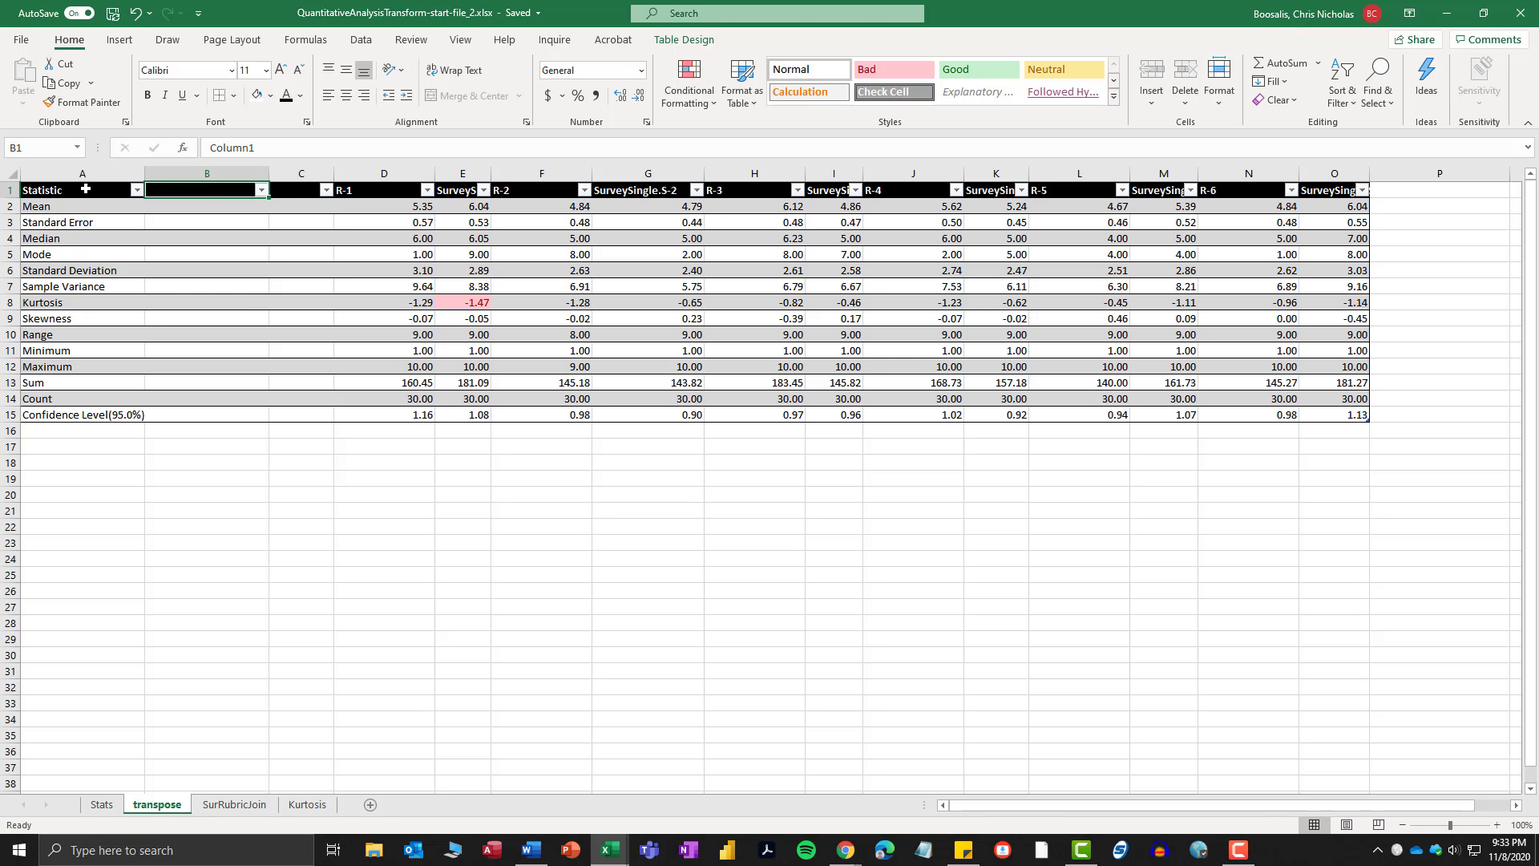
# Clear the conditional formatting rules from the statistics table A1:O15.
pyautogui.moveTo(85, 189); pyautogui.dragTo(1338, 415)
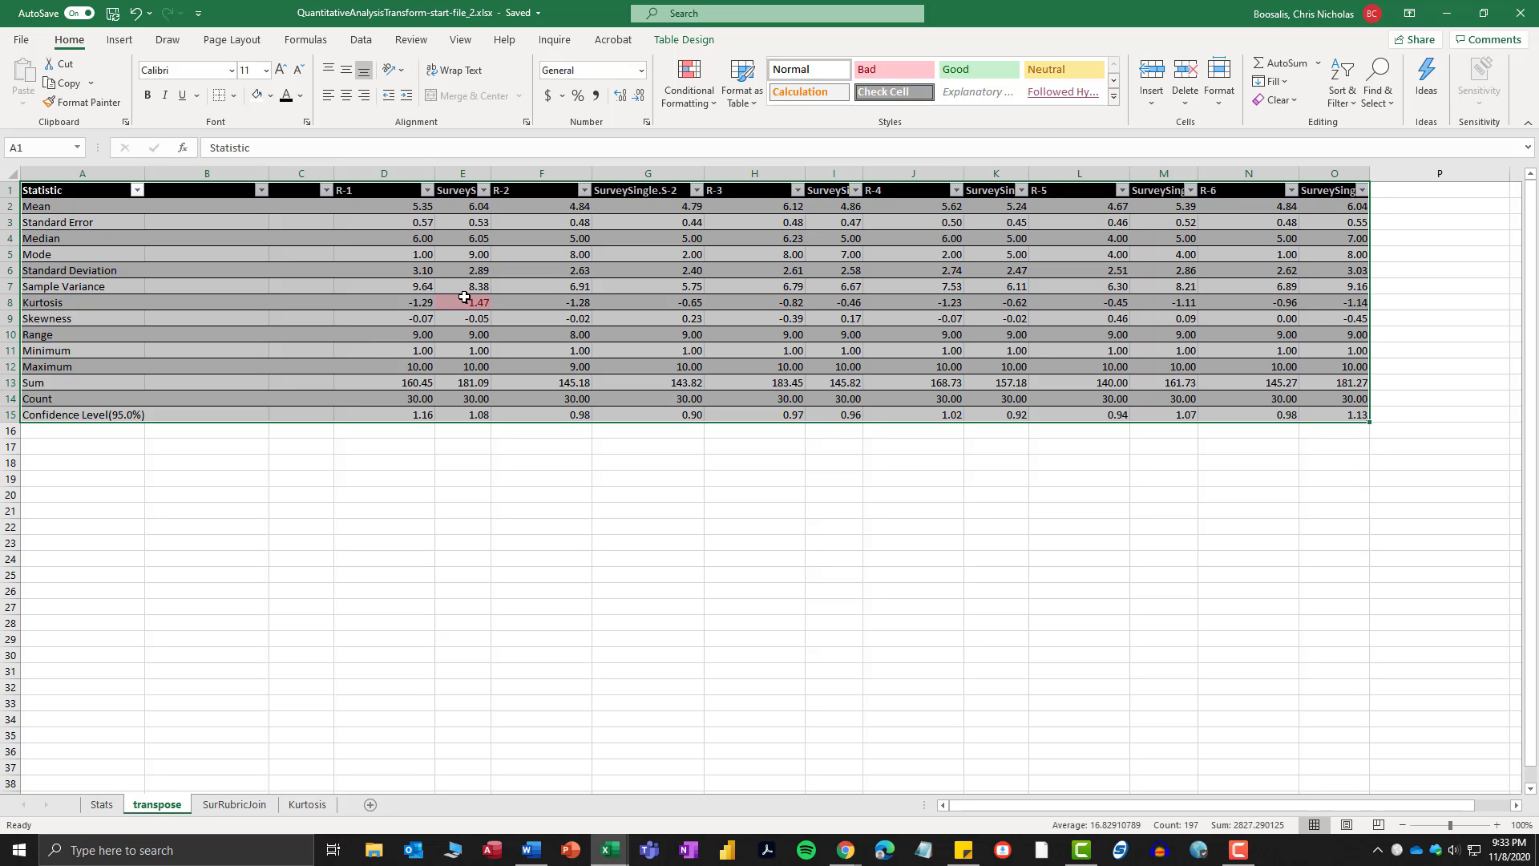
pyautogui.click(695, 114)
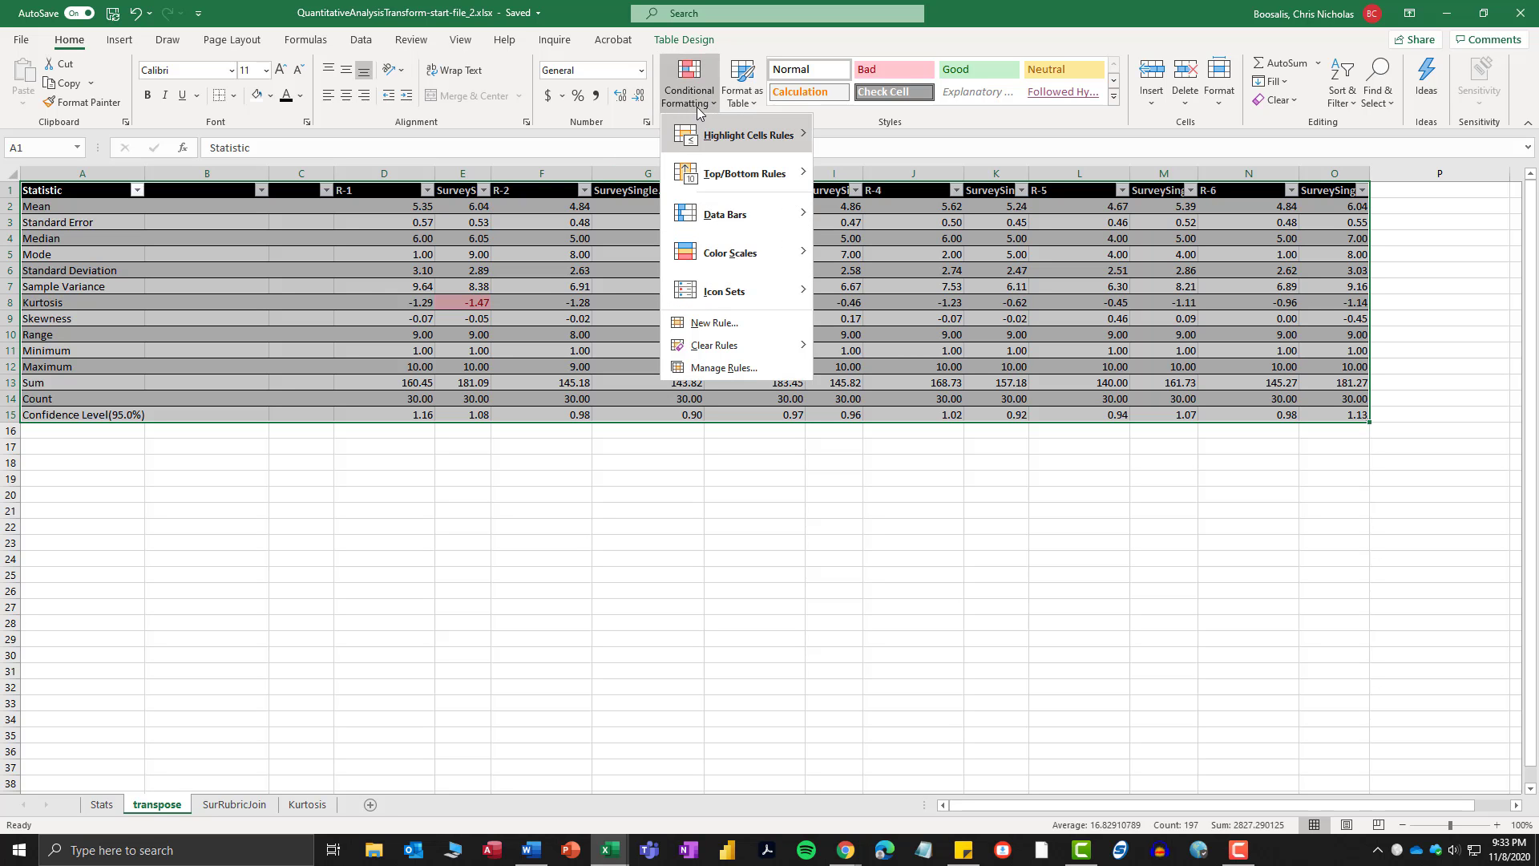
pyautogui.moveTo(718, 351)
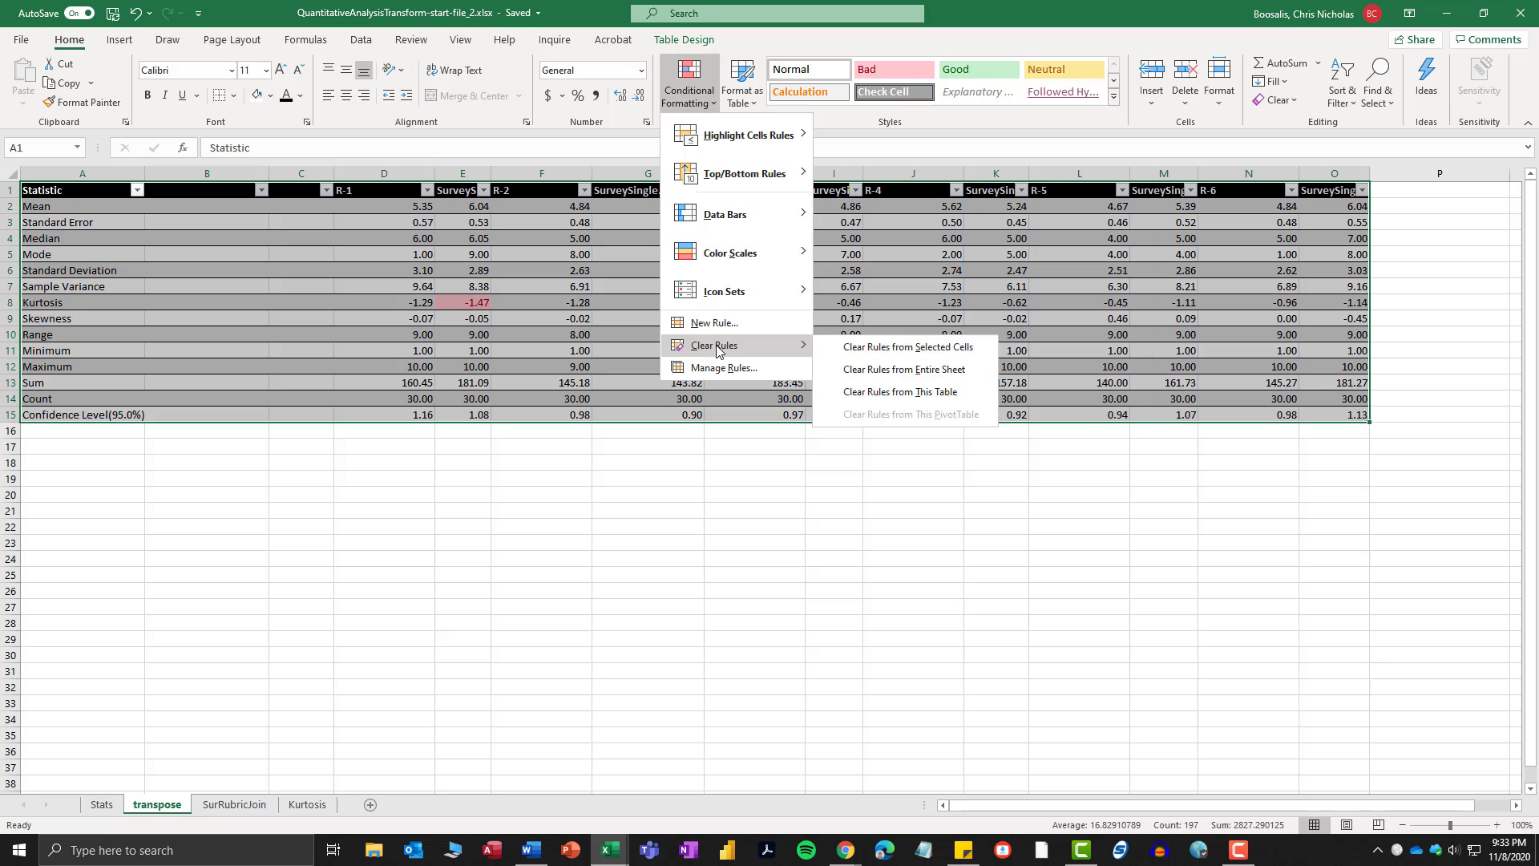
pyautogui.click(898, 391)
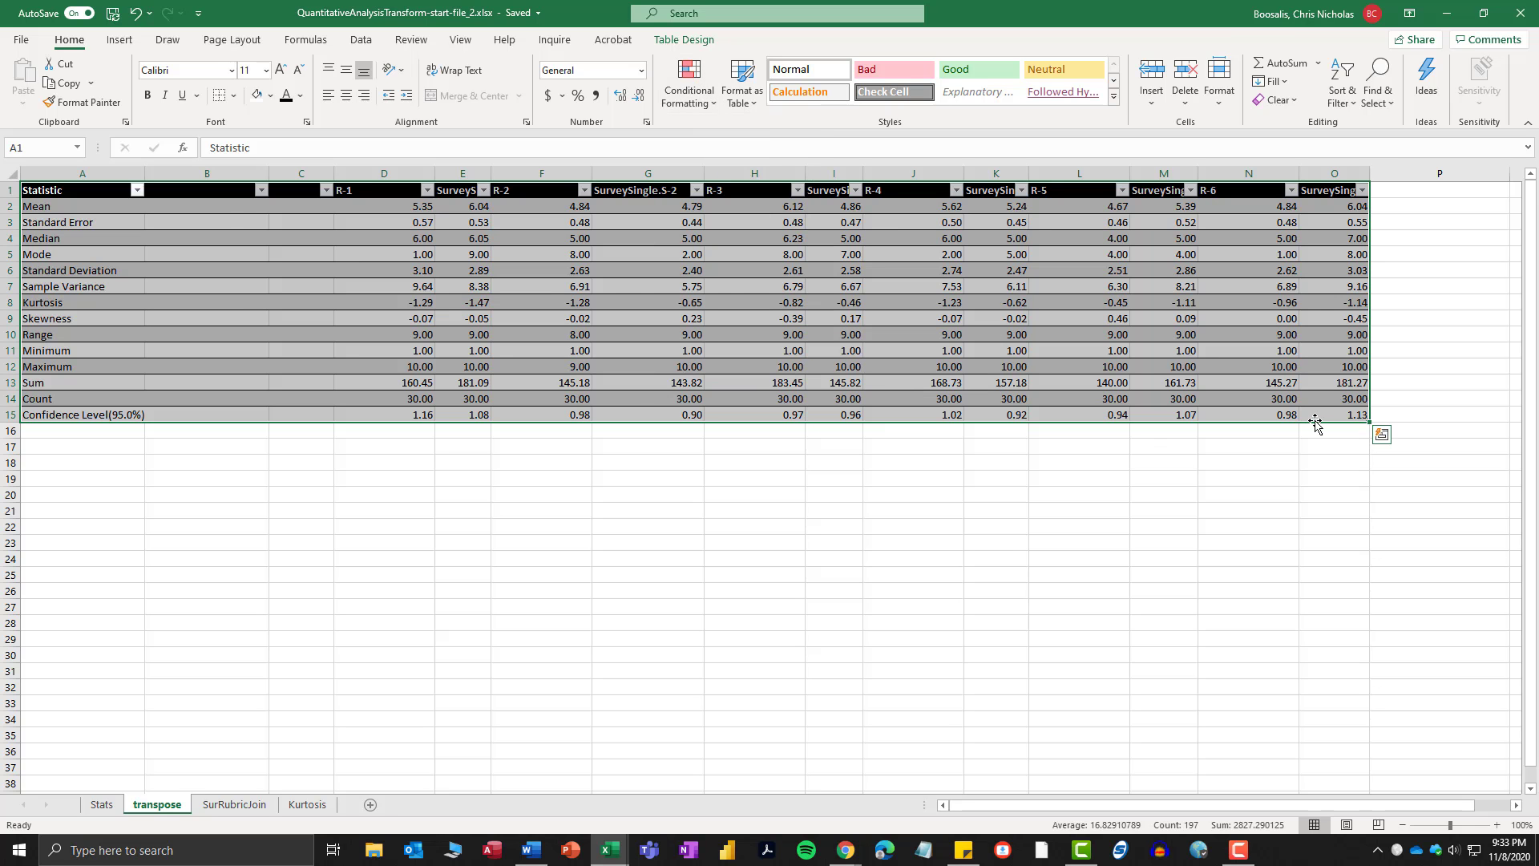
# Copy the statistics table A1:O15 from the transpose sheet and paste it at cell A35 of SurRubricJoin.
pyautogui.moveTo(1316, 416); pyautogui.dragTo(69, 189)
pyautogui.rightClick(78, 191)
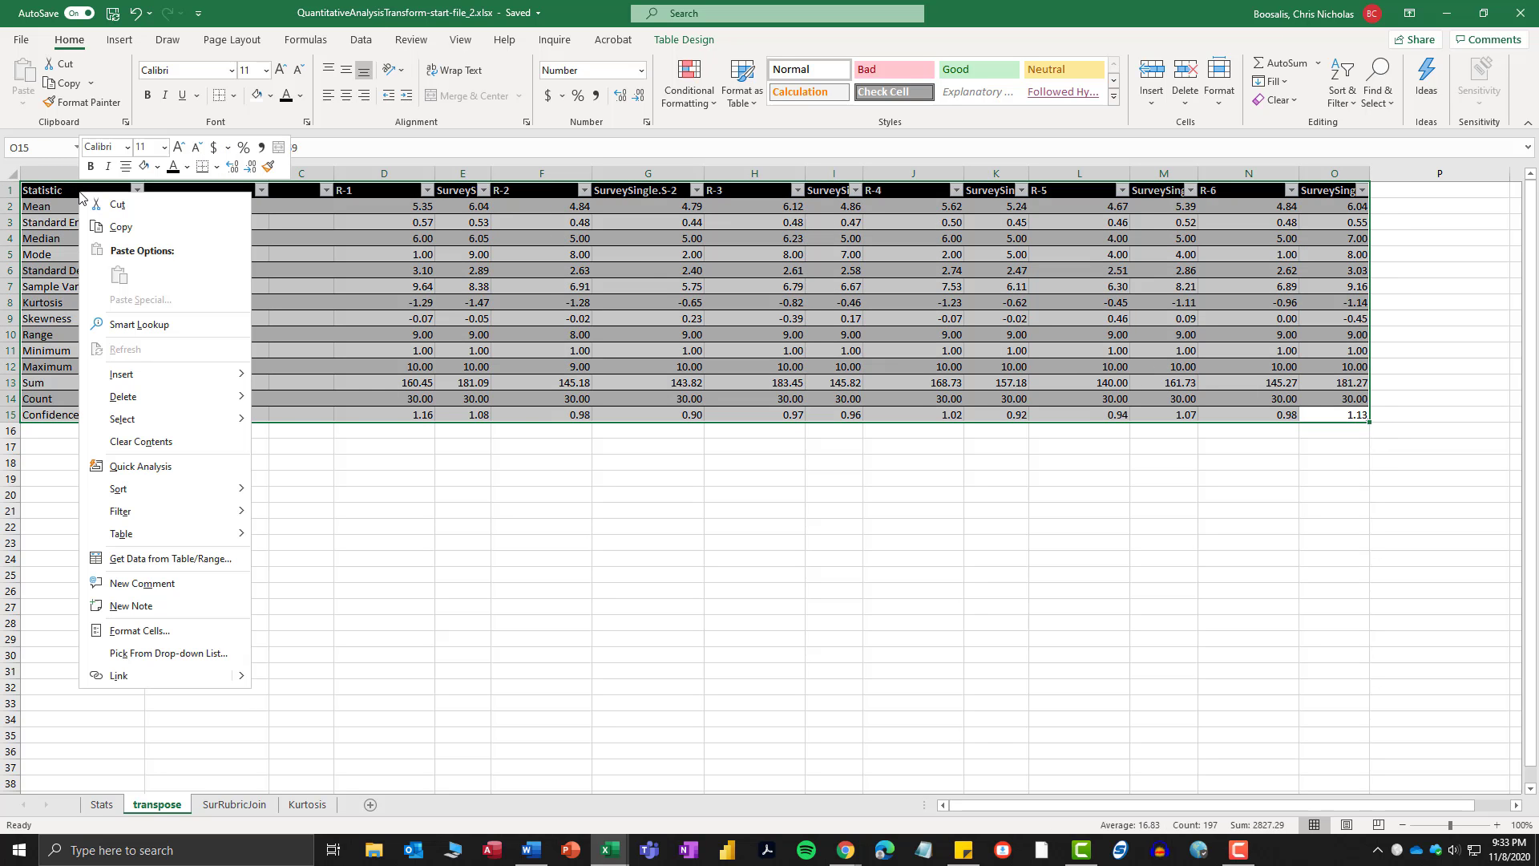
pyautogui.click(113, 233)
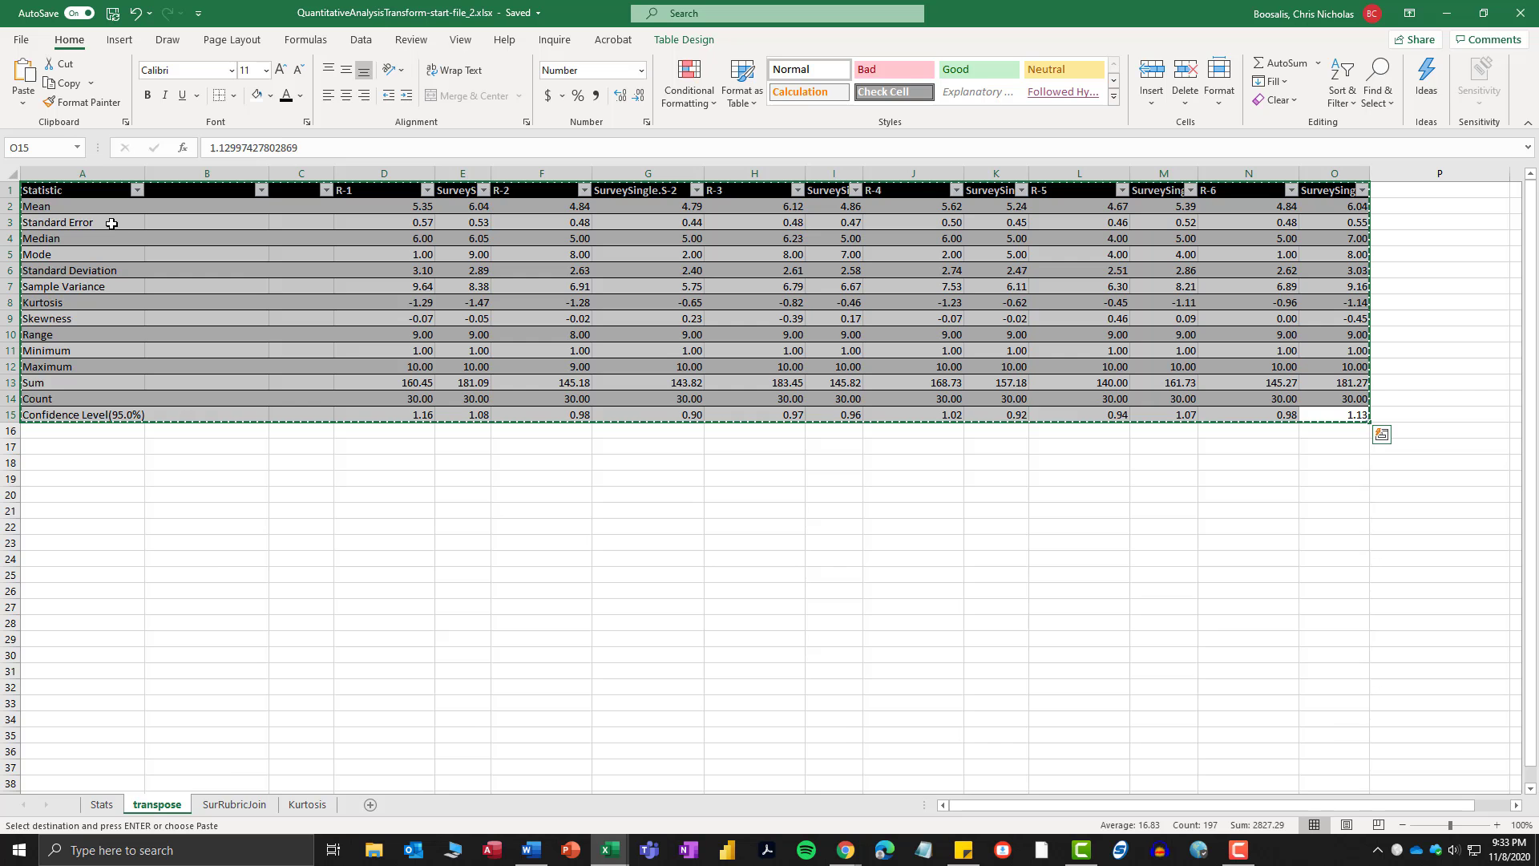
pyautogui.click(216, 805)
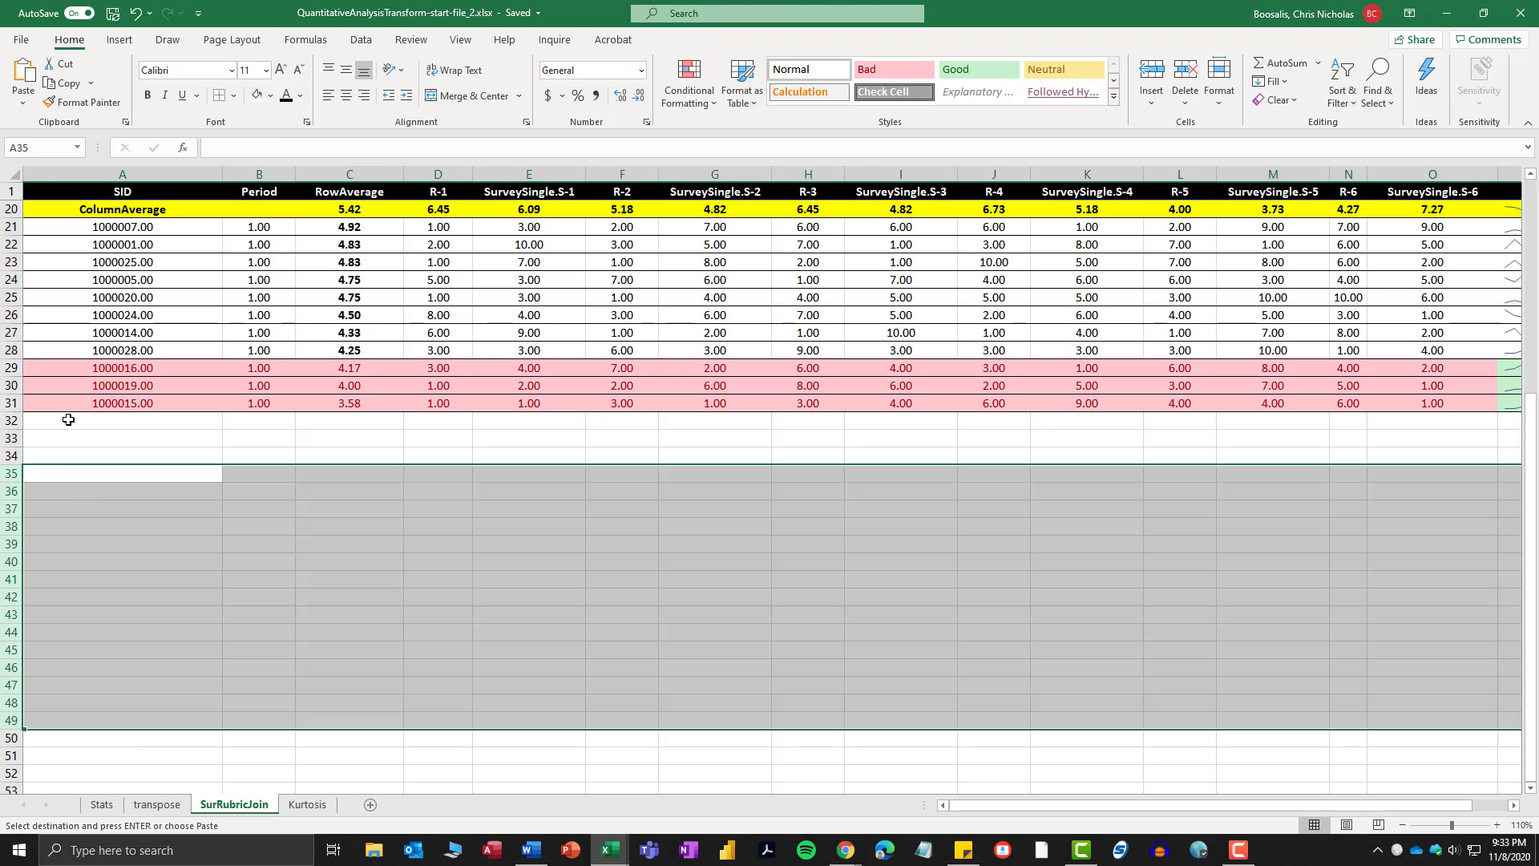
pyautogui.click(71, 476)
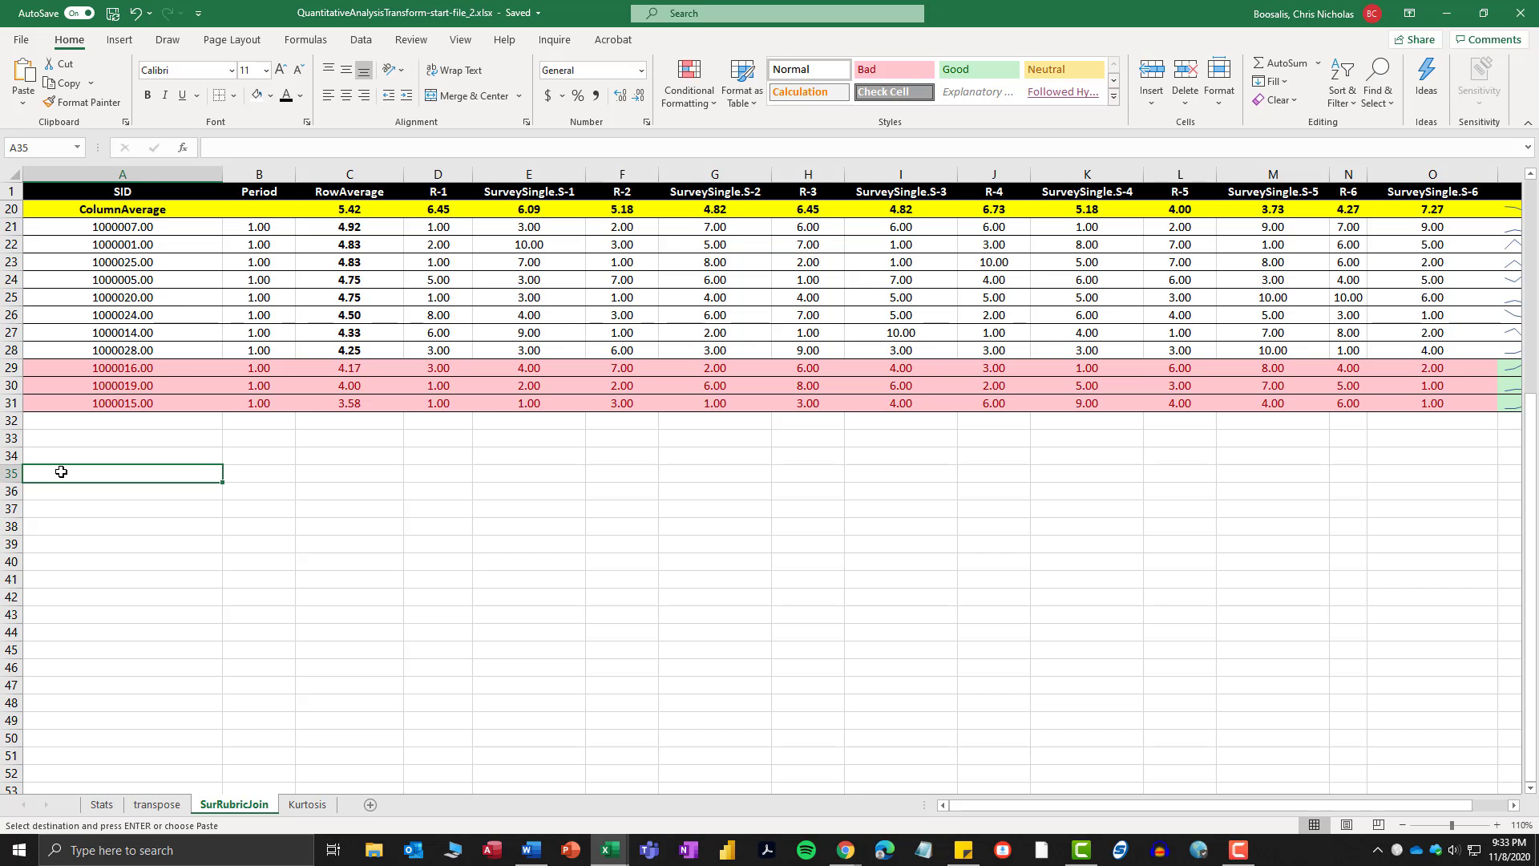
pyautogui.hotkey('ctrl', 'v')
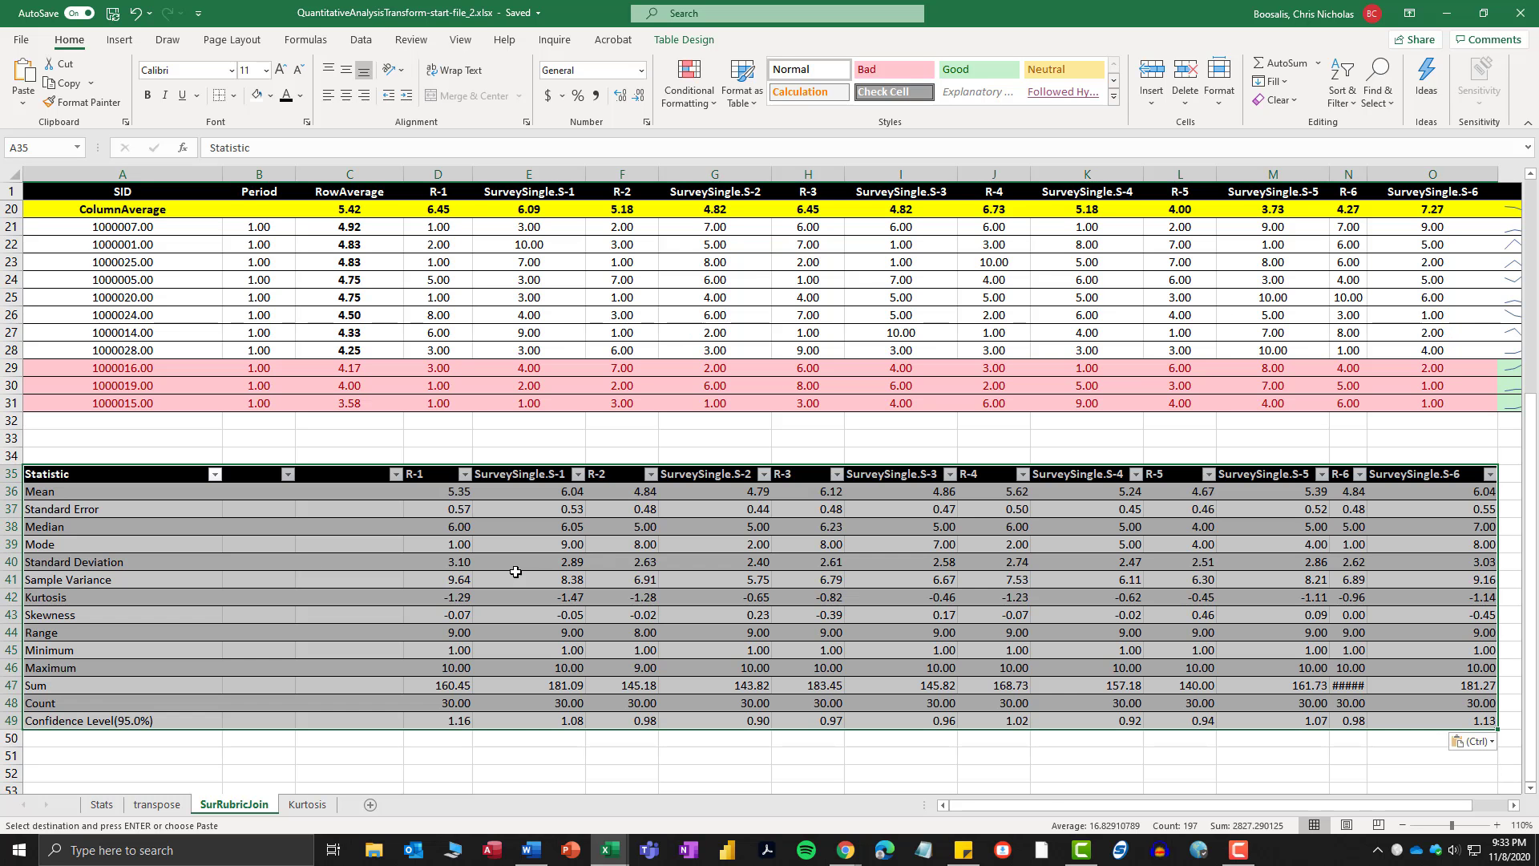
pyautogui.click(517, 577)
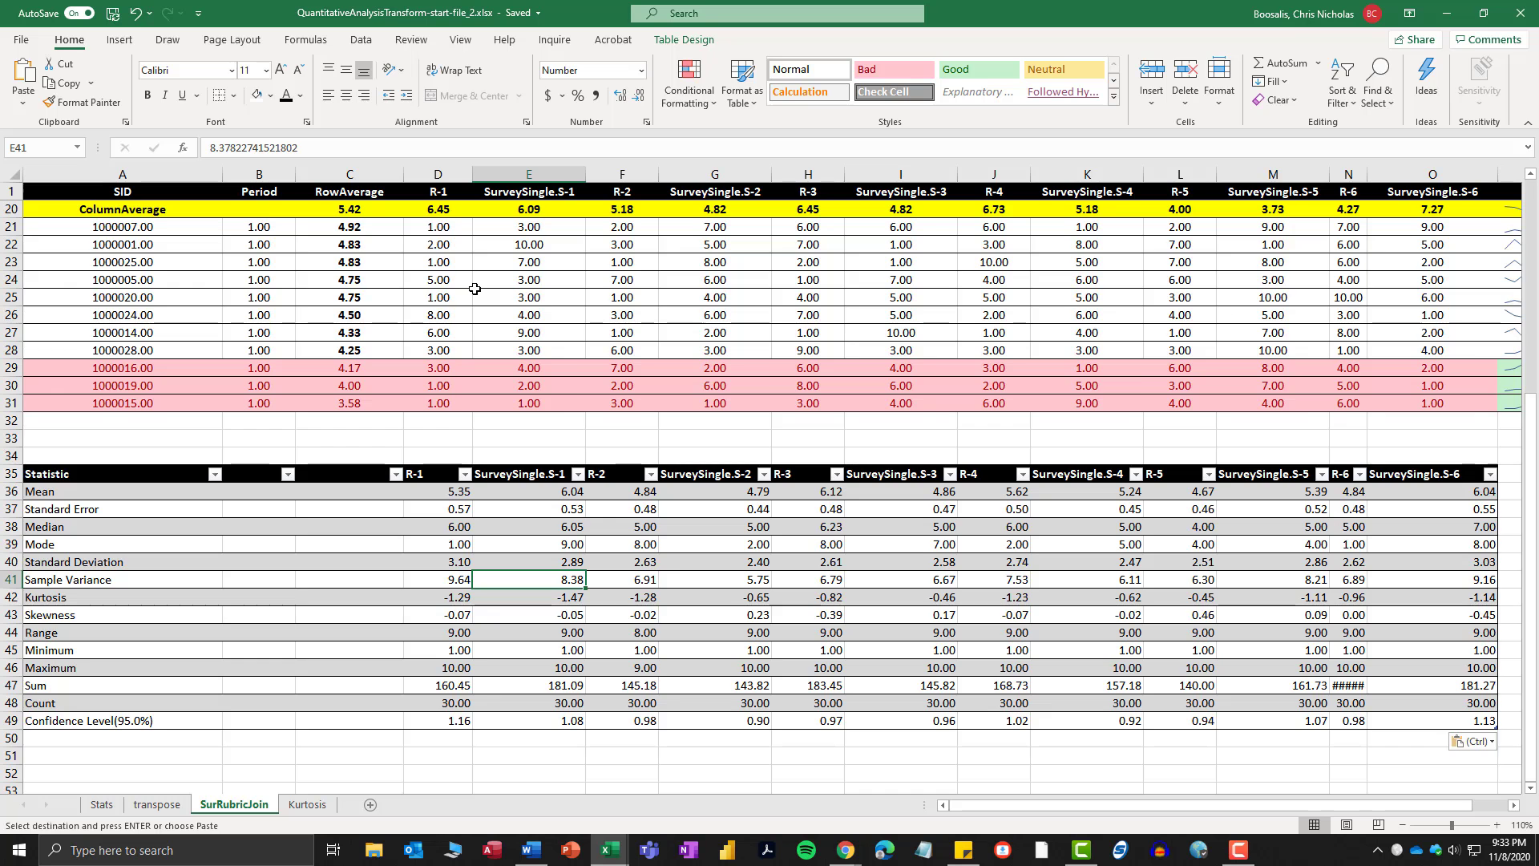
# Center the header row A35:O35 of the pasted statistics table horizontally.
pyautogui.scroll(-5, 469, 461)
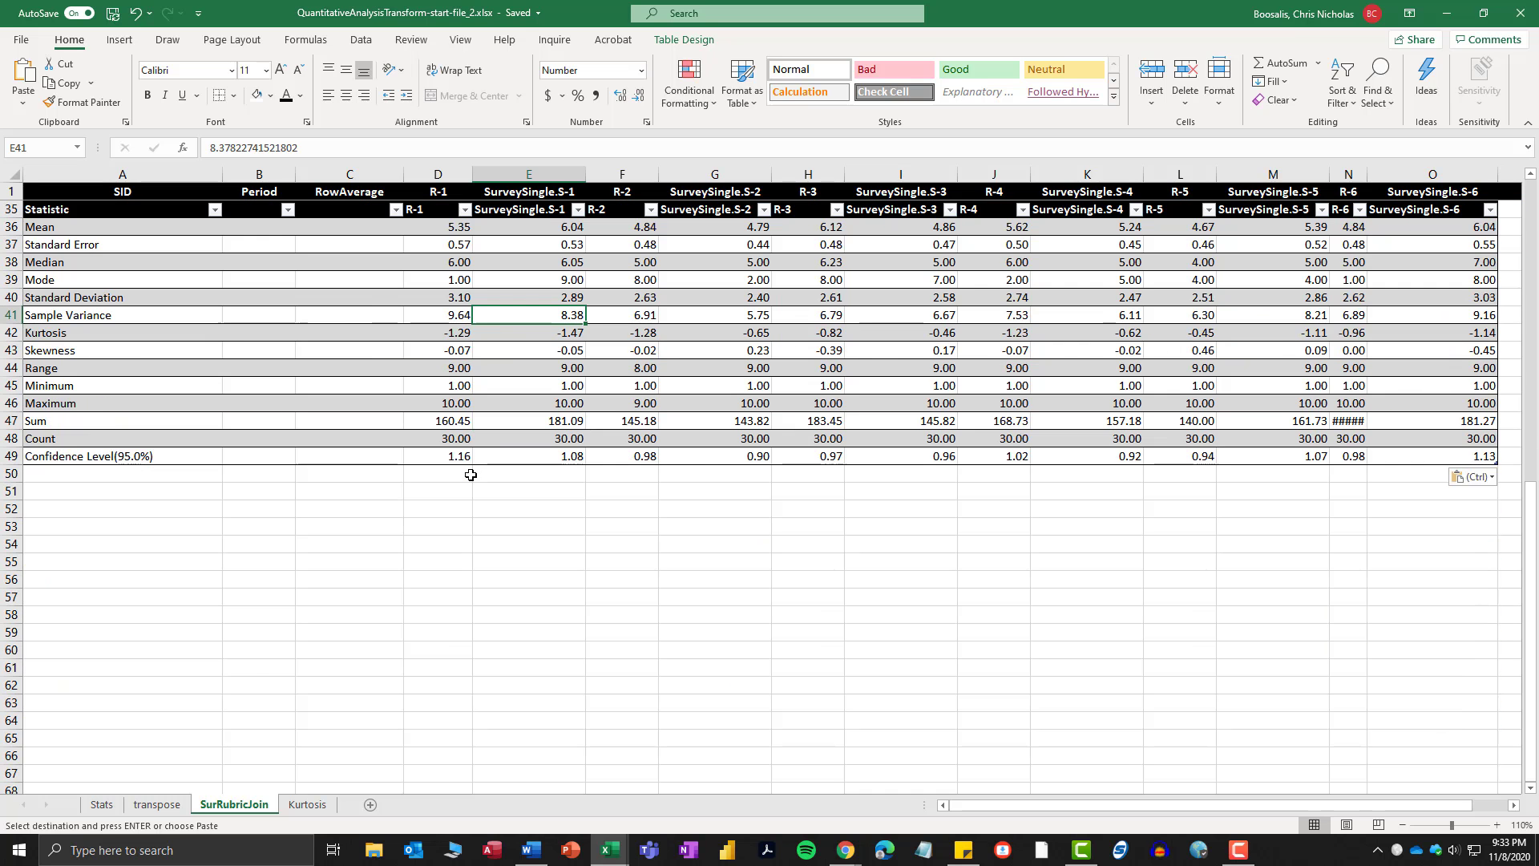
pyautogui.scroll(6, 470, 475)
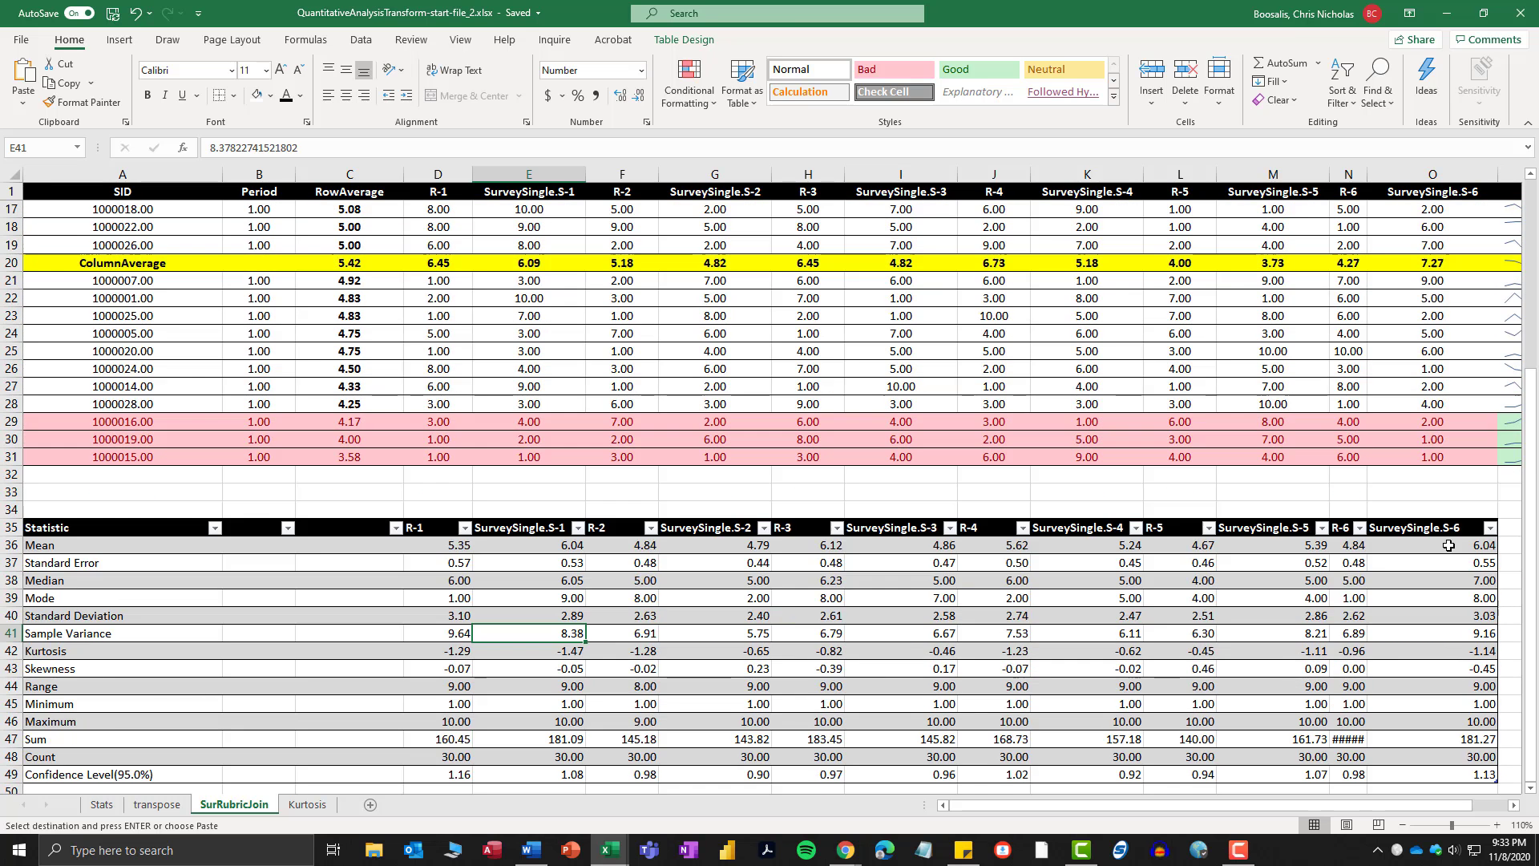
pyautogui.moveTo(1443, 528); pyautogui.dragTo(114, 520)
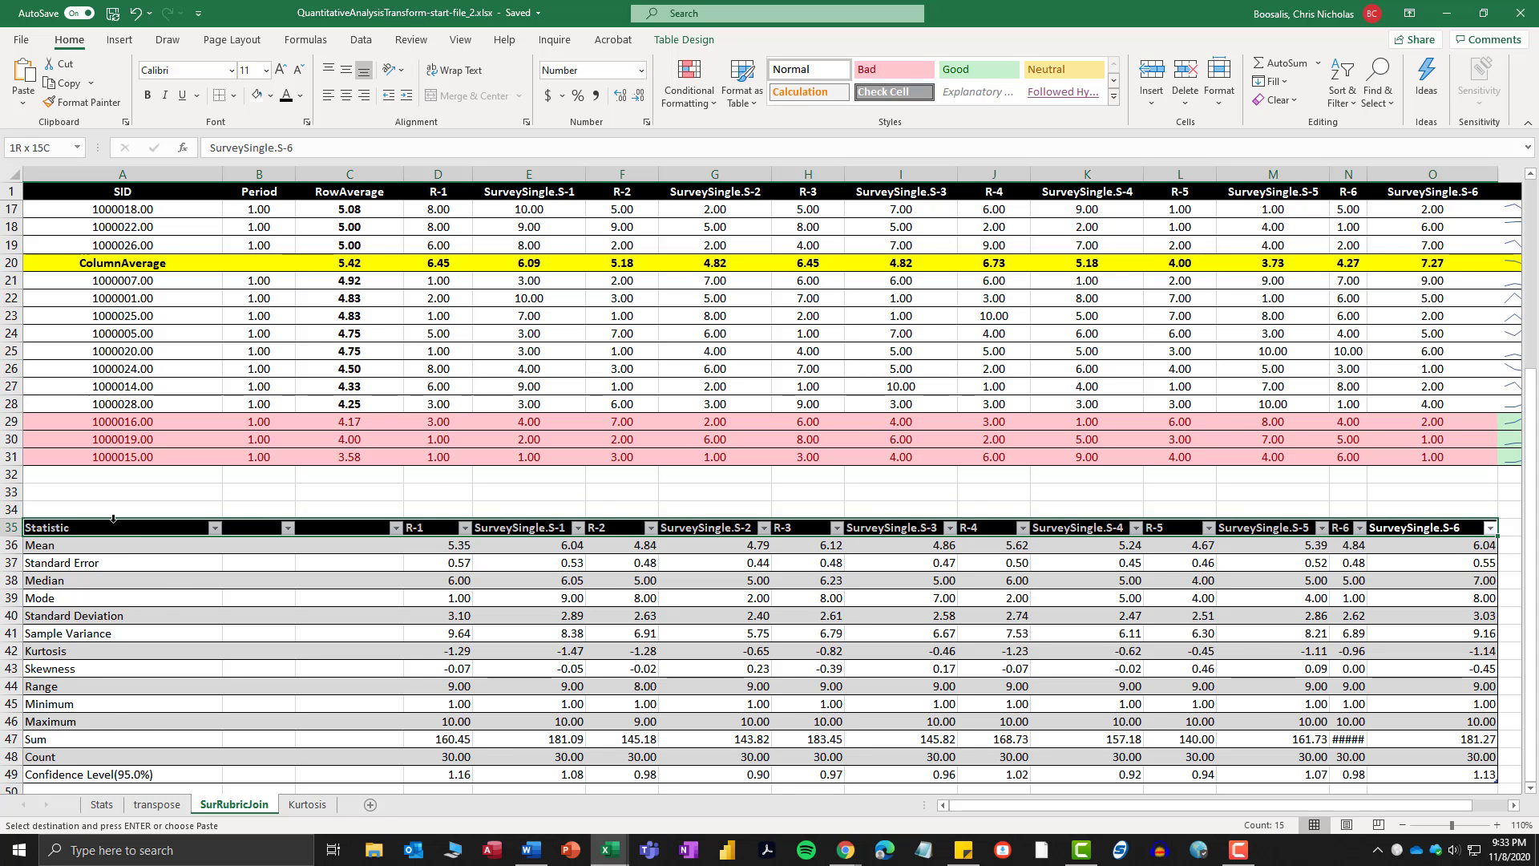
pyautogui.click(346, 95)
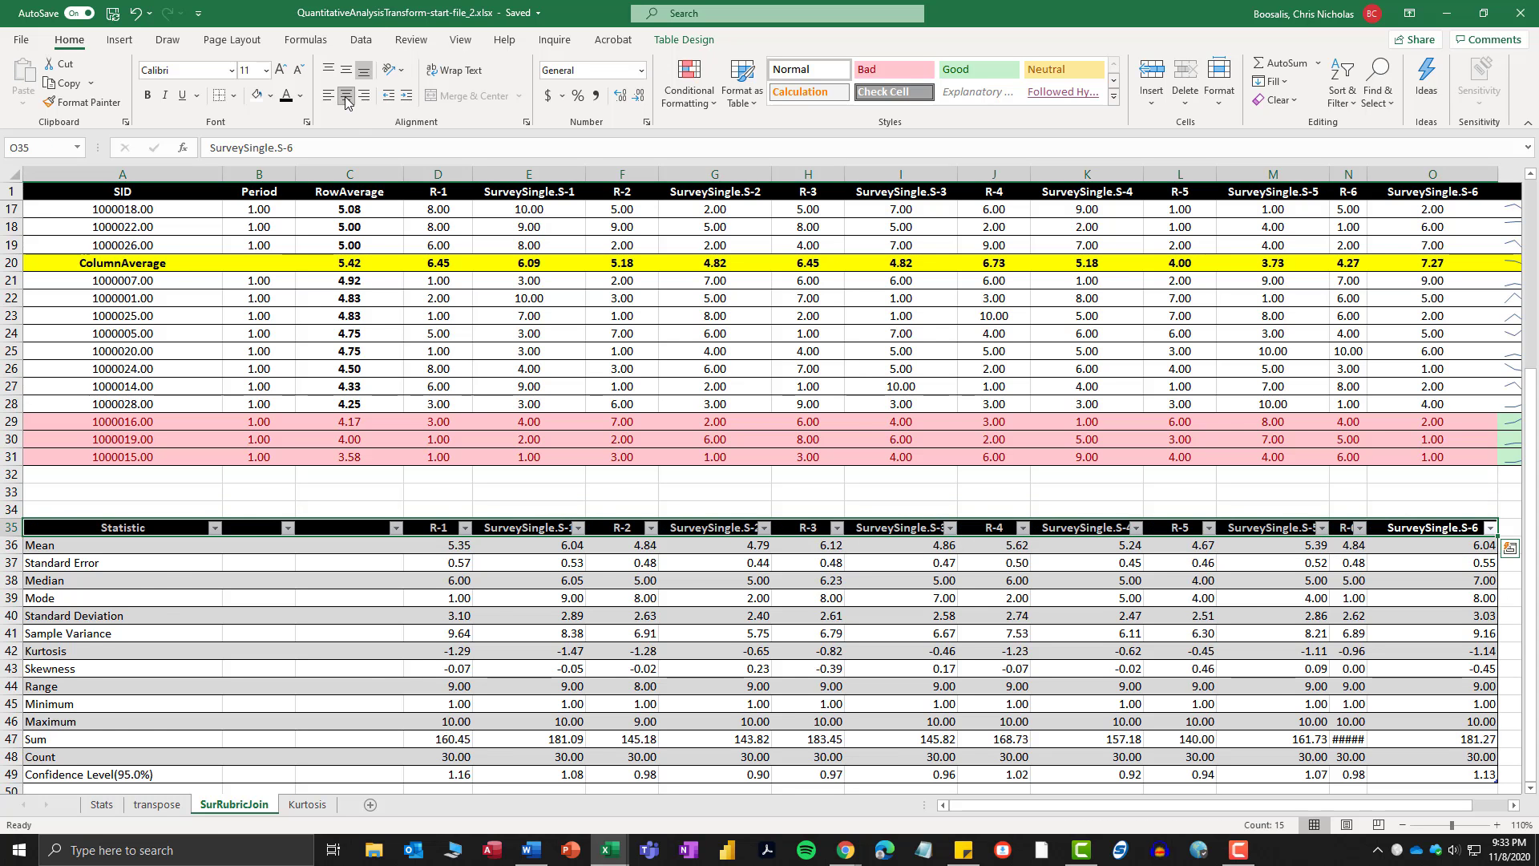
# Examine how the statistics table A35:O49 lines up with the survey data columns above it.
pyautogui.scroll(-3, 420, 552)
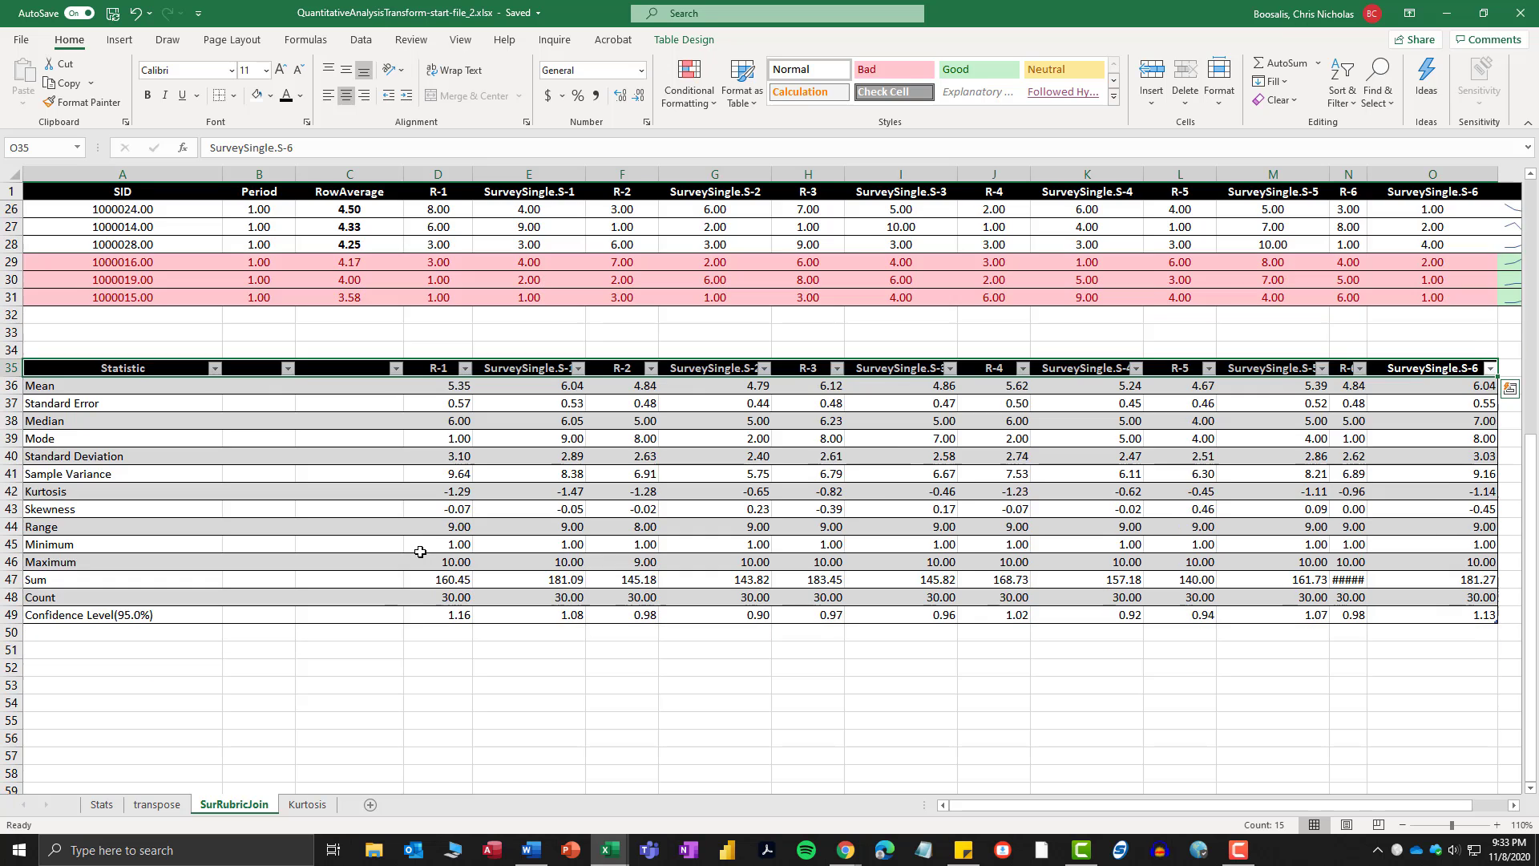
pyautogui.scroll(-4, 420, 551)
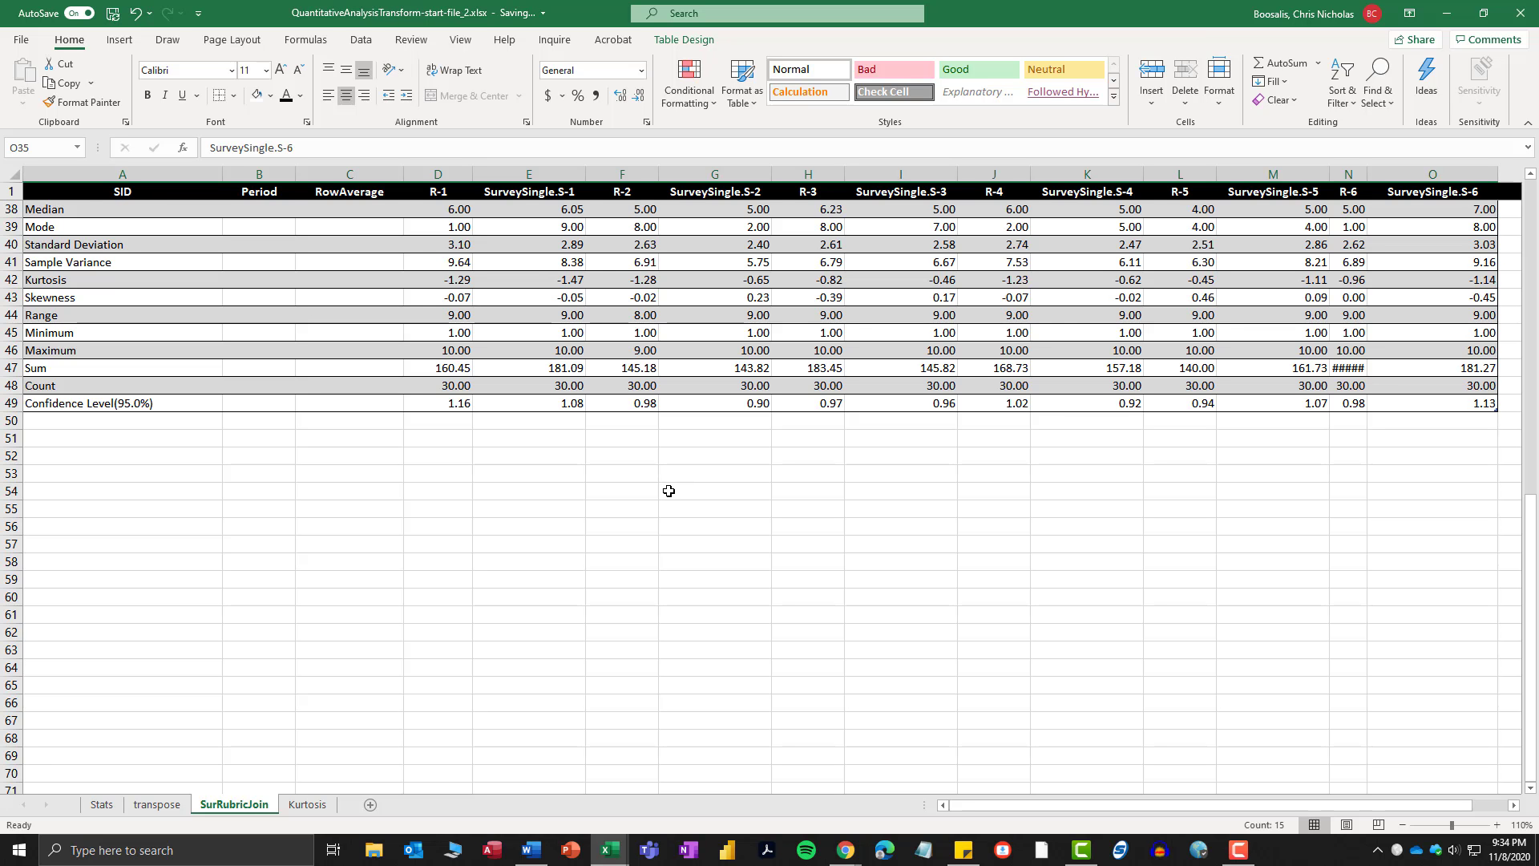
pyautogui.scroll(3, 669, 490)
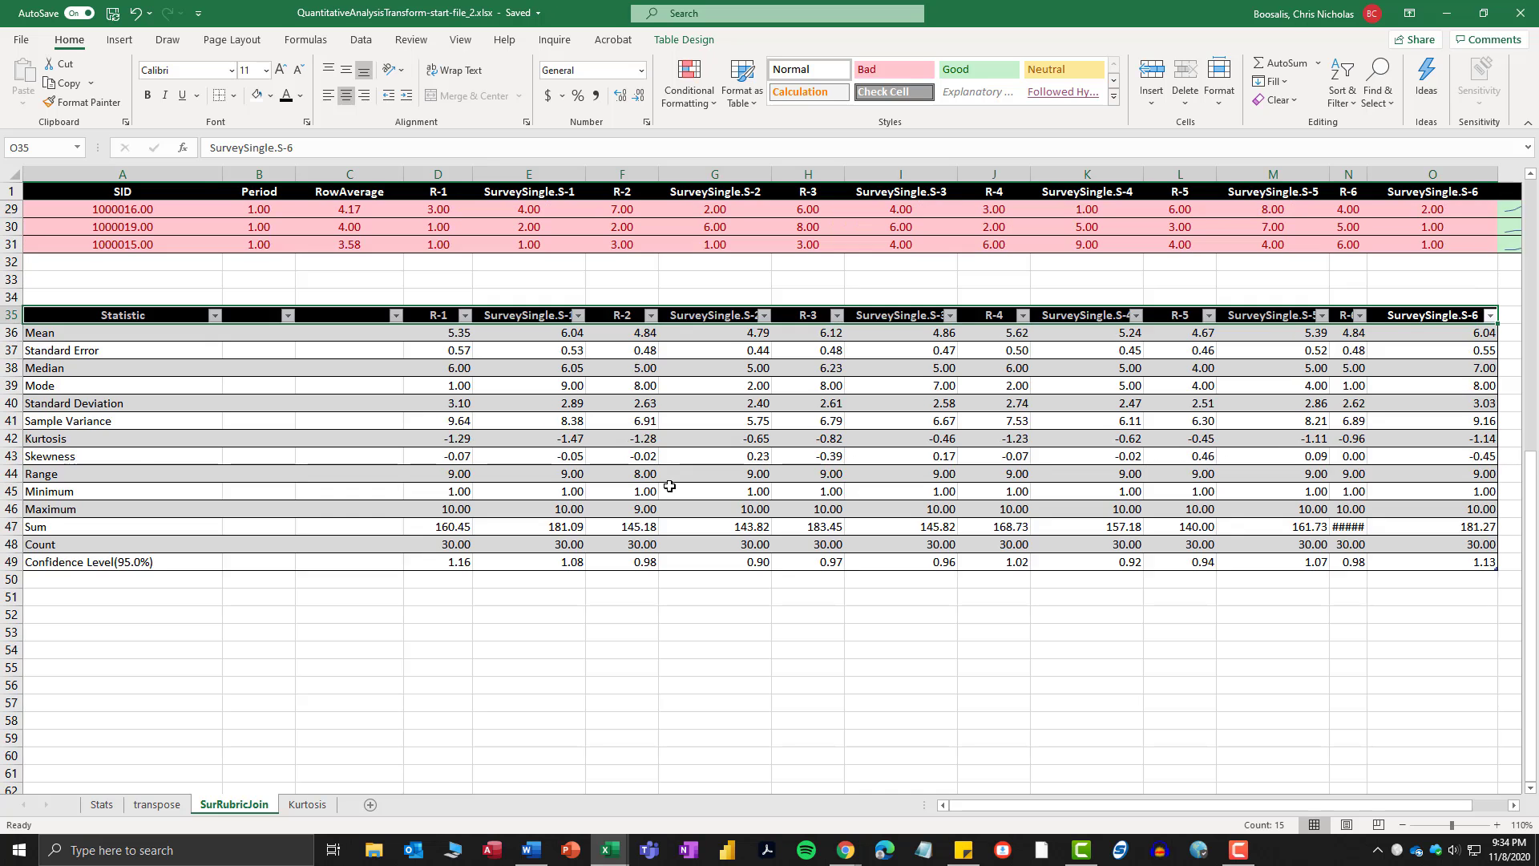
pyautogui.scroll(4, 669, 486)
pyautogui.scroll(-2, 669, 487)
pyautogui.scroll(-1, 669, 487)
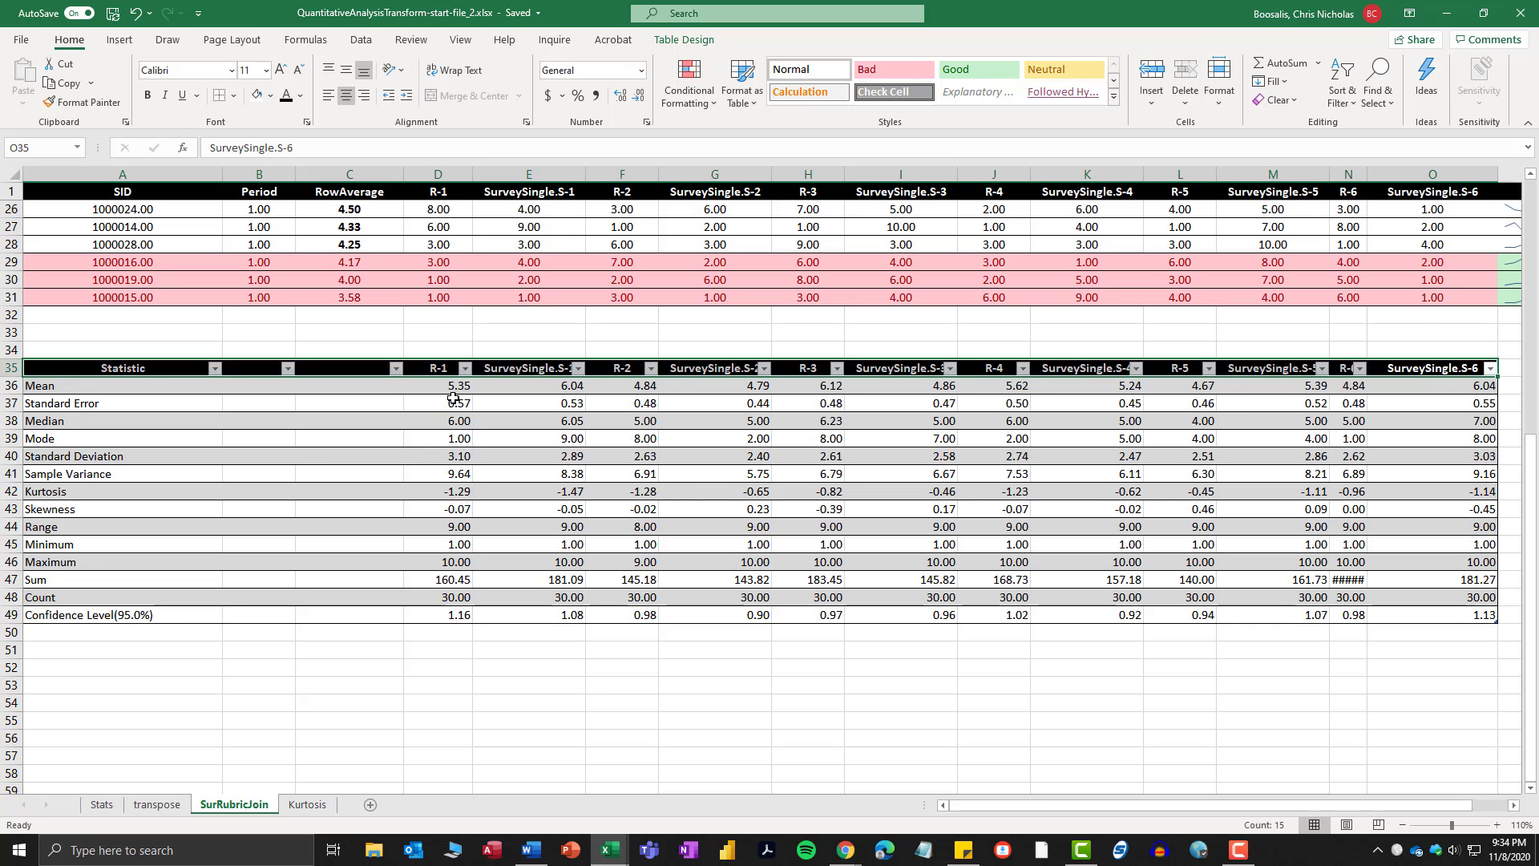
pyautogui.scroll(1, 454, 399)
pyautogui.click(341, 489)
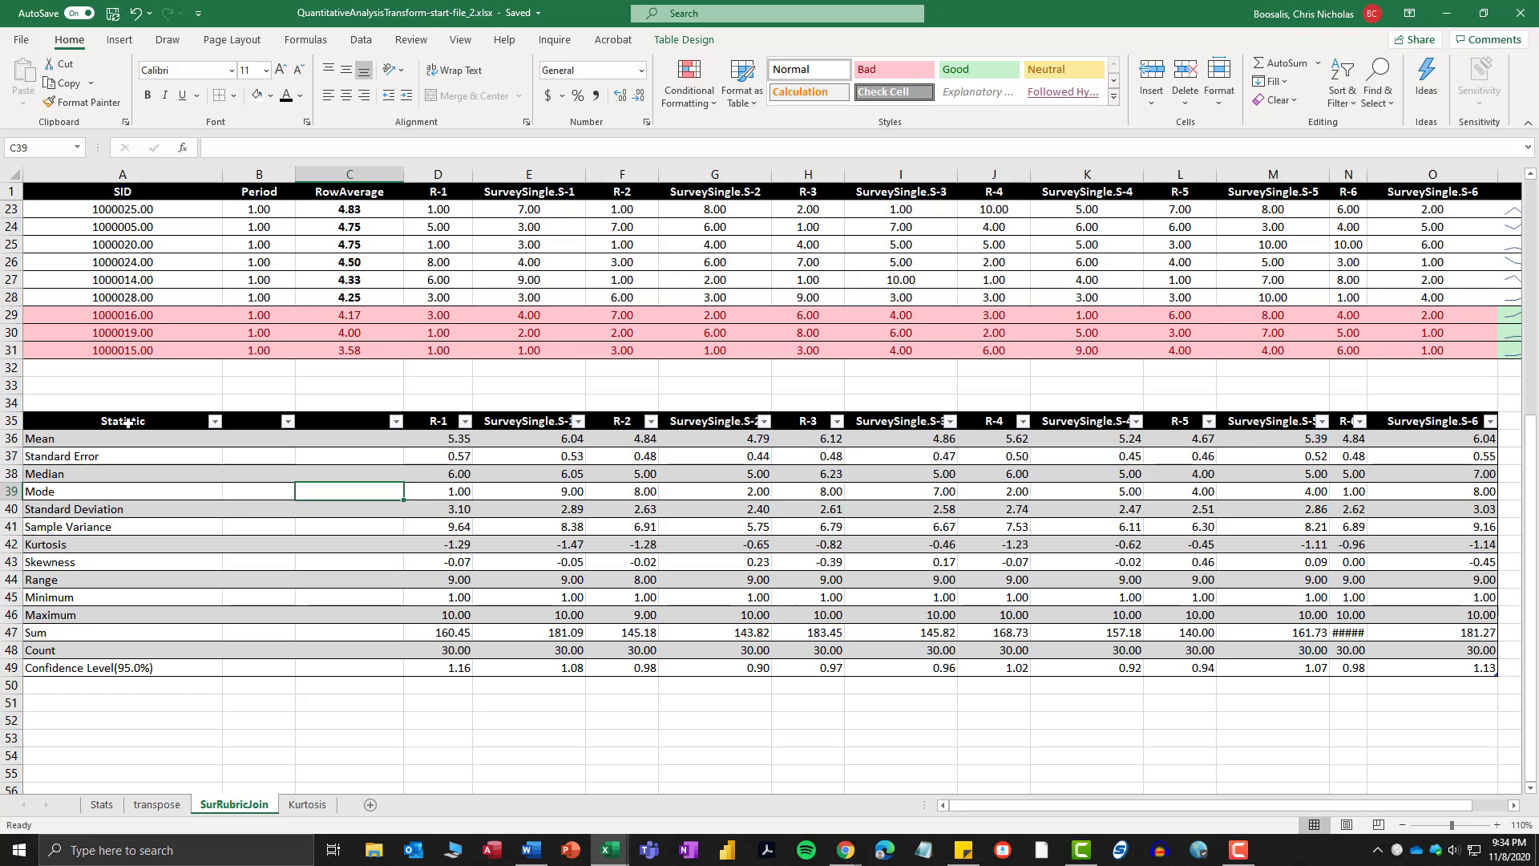
pyautogui.moveTo(125, 425); pyautogui.dragTo(1438, 670)
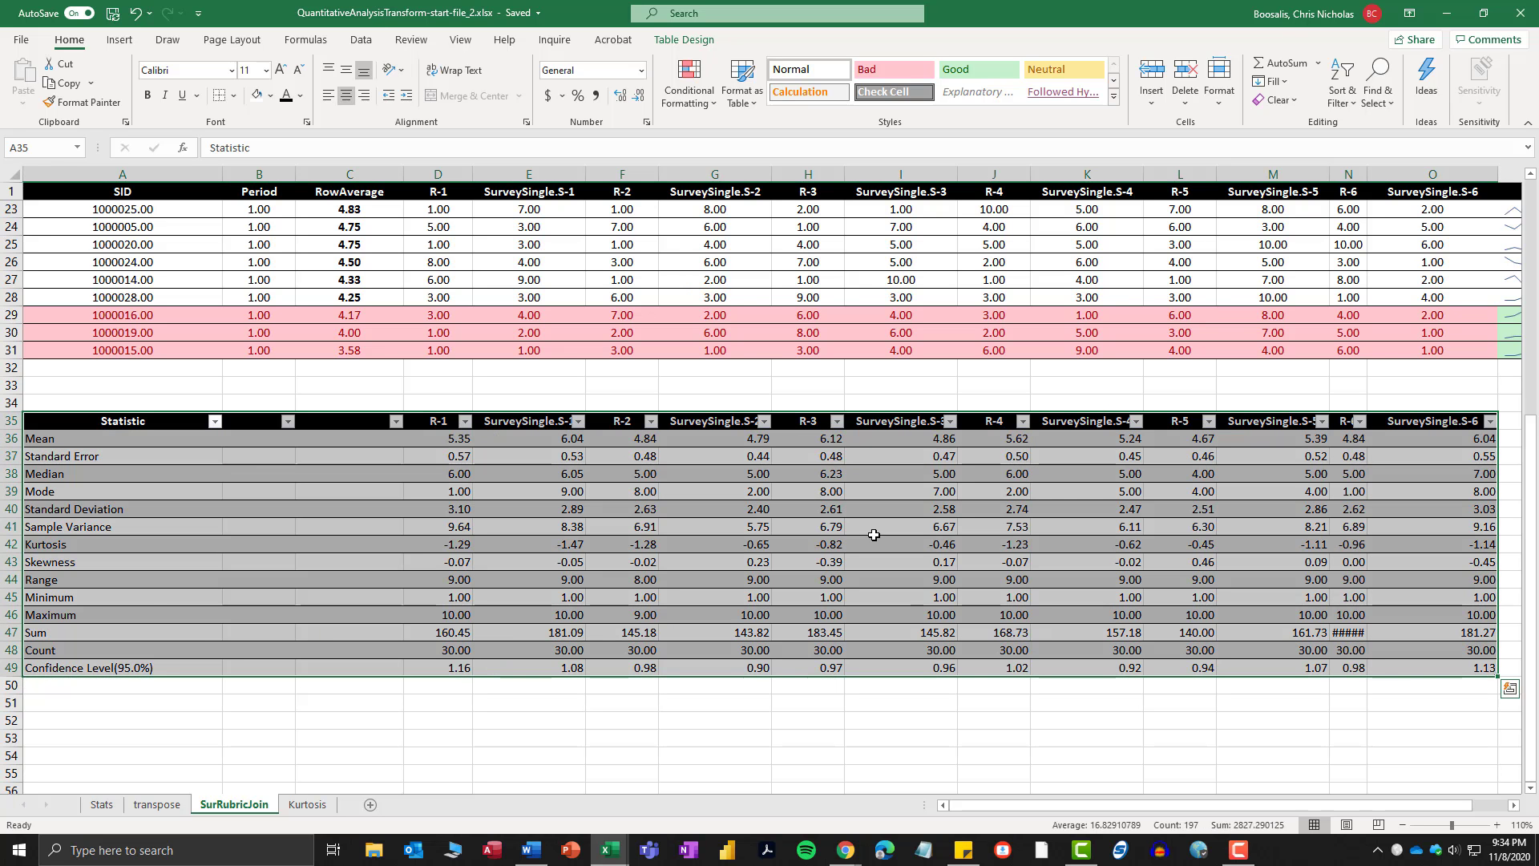
pyautogui.click(481, 491)
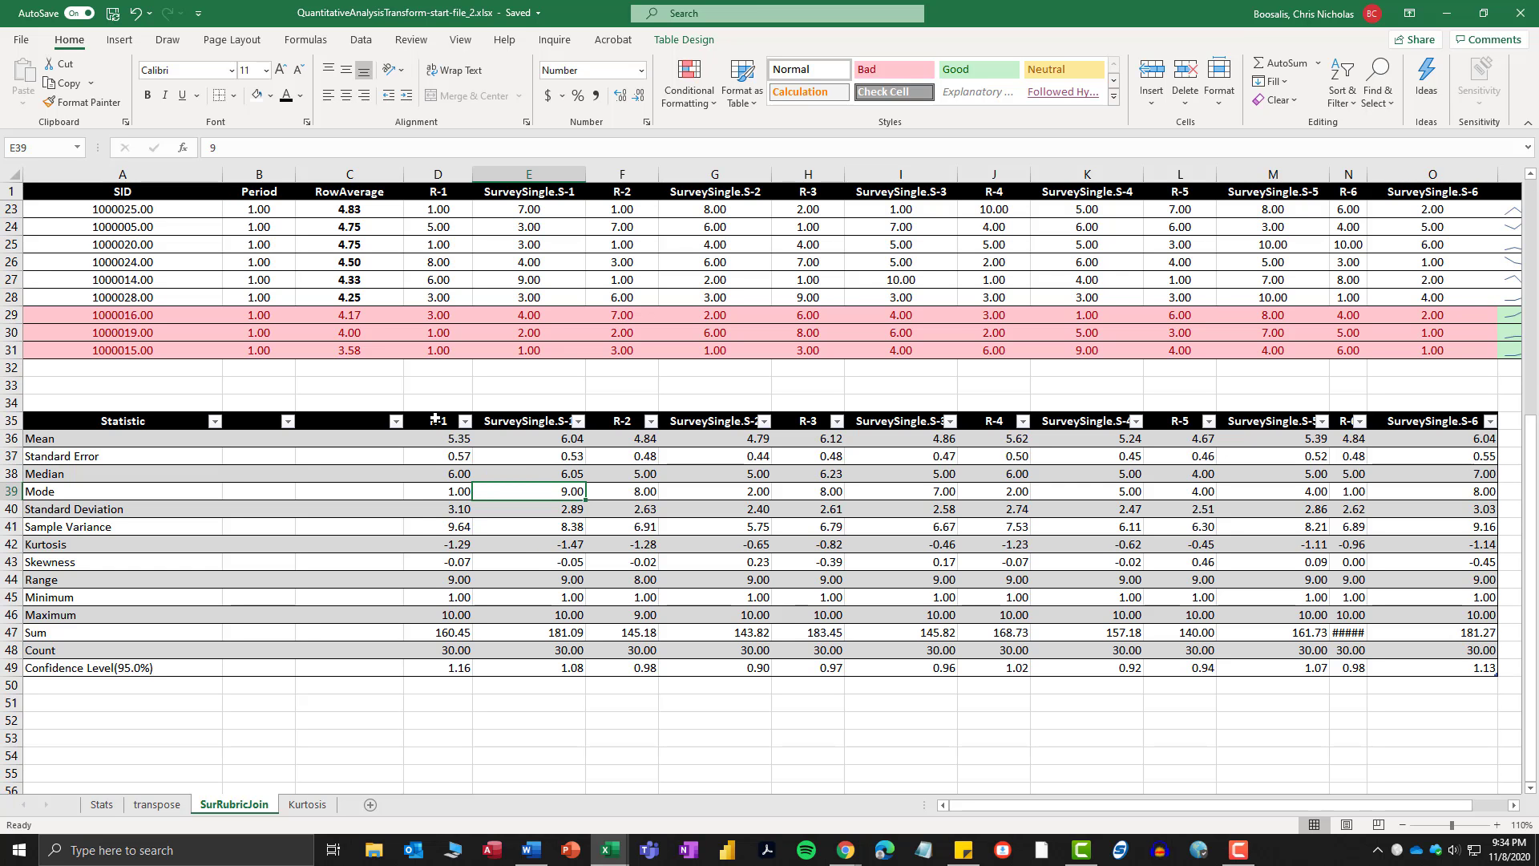
# Insert a 2-D clustered column chart from the R-1 to SurveySingle.S-6 headers and their Mean row, D35:O36.
pyautogui.moveTo(436, 419); pyautogui.dragTo(1227, 442)
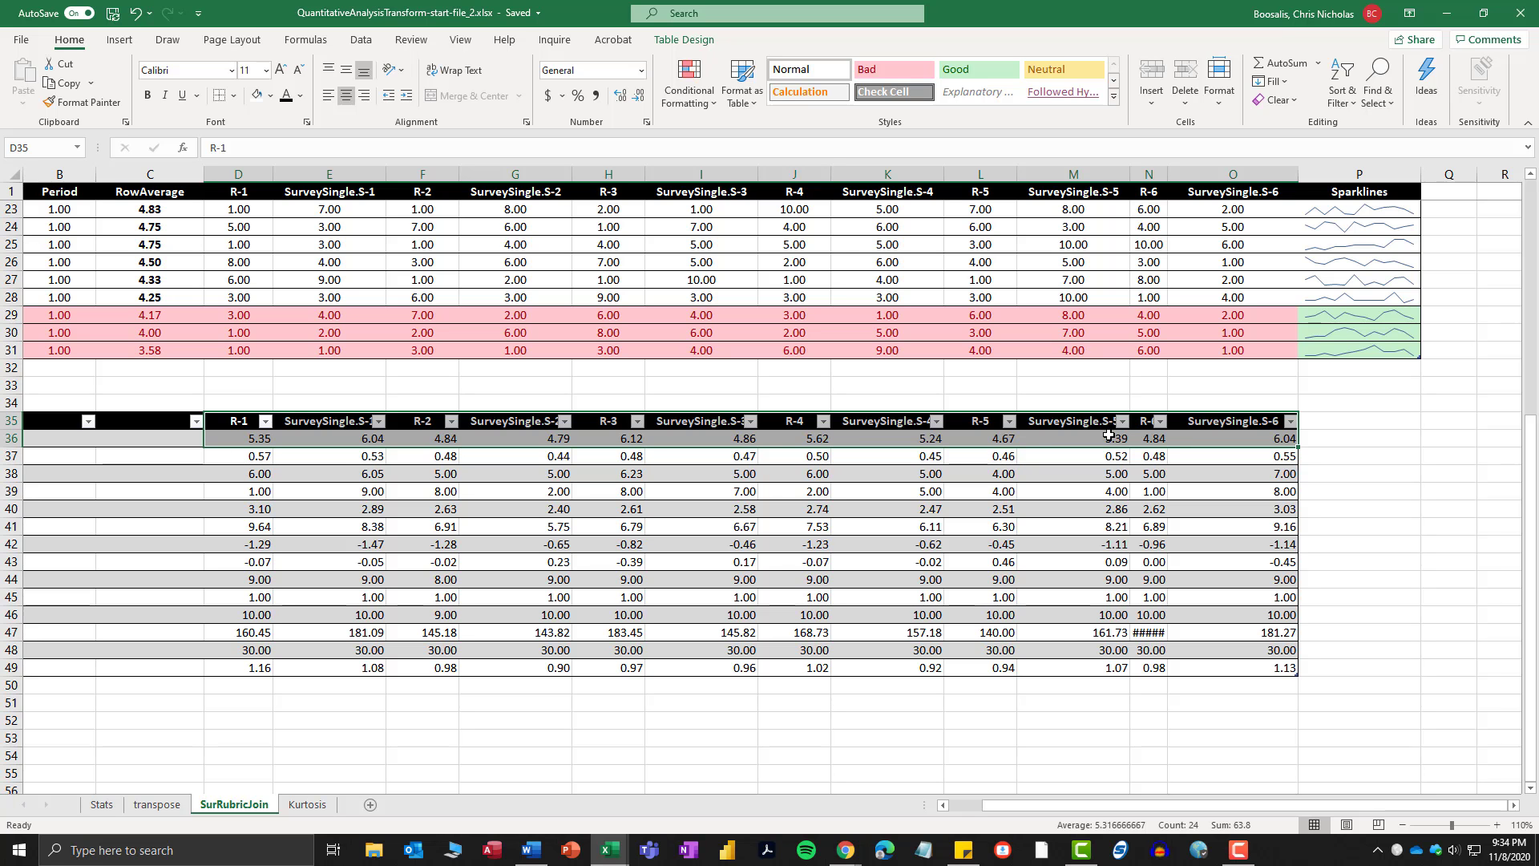
pyautogui.click(120, 42)
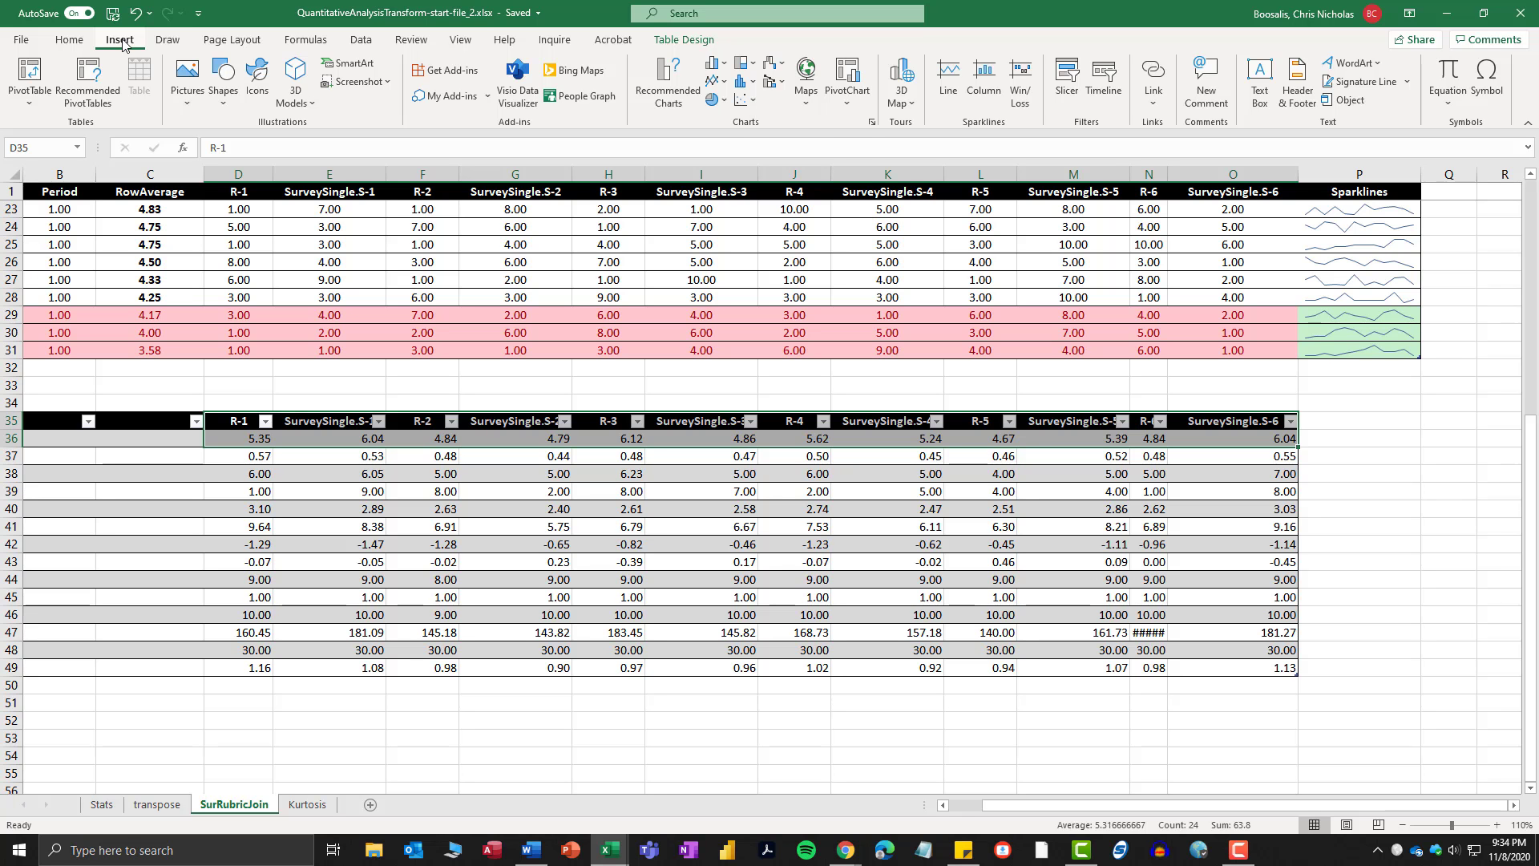
pyautogui.click(713, 67)
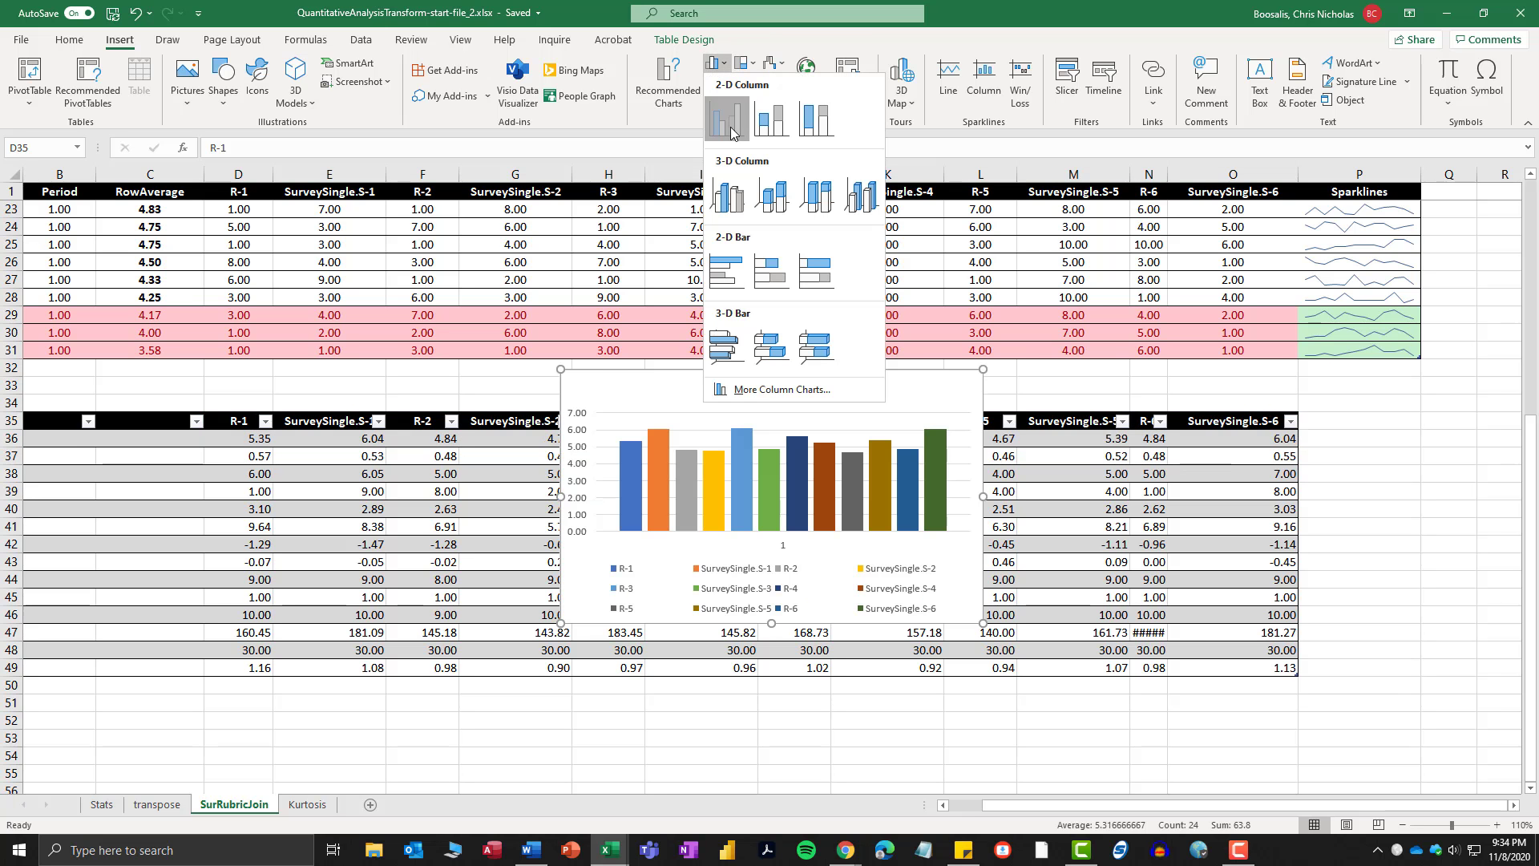
pyautogui.click(727, 120)
pyautogui.scroll(-3, 767, 540)
pyautogui.scroll(2, 688, 337)
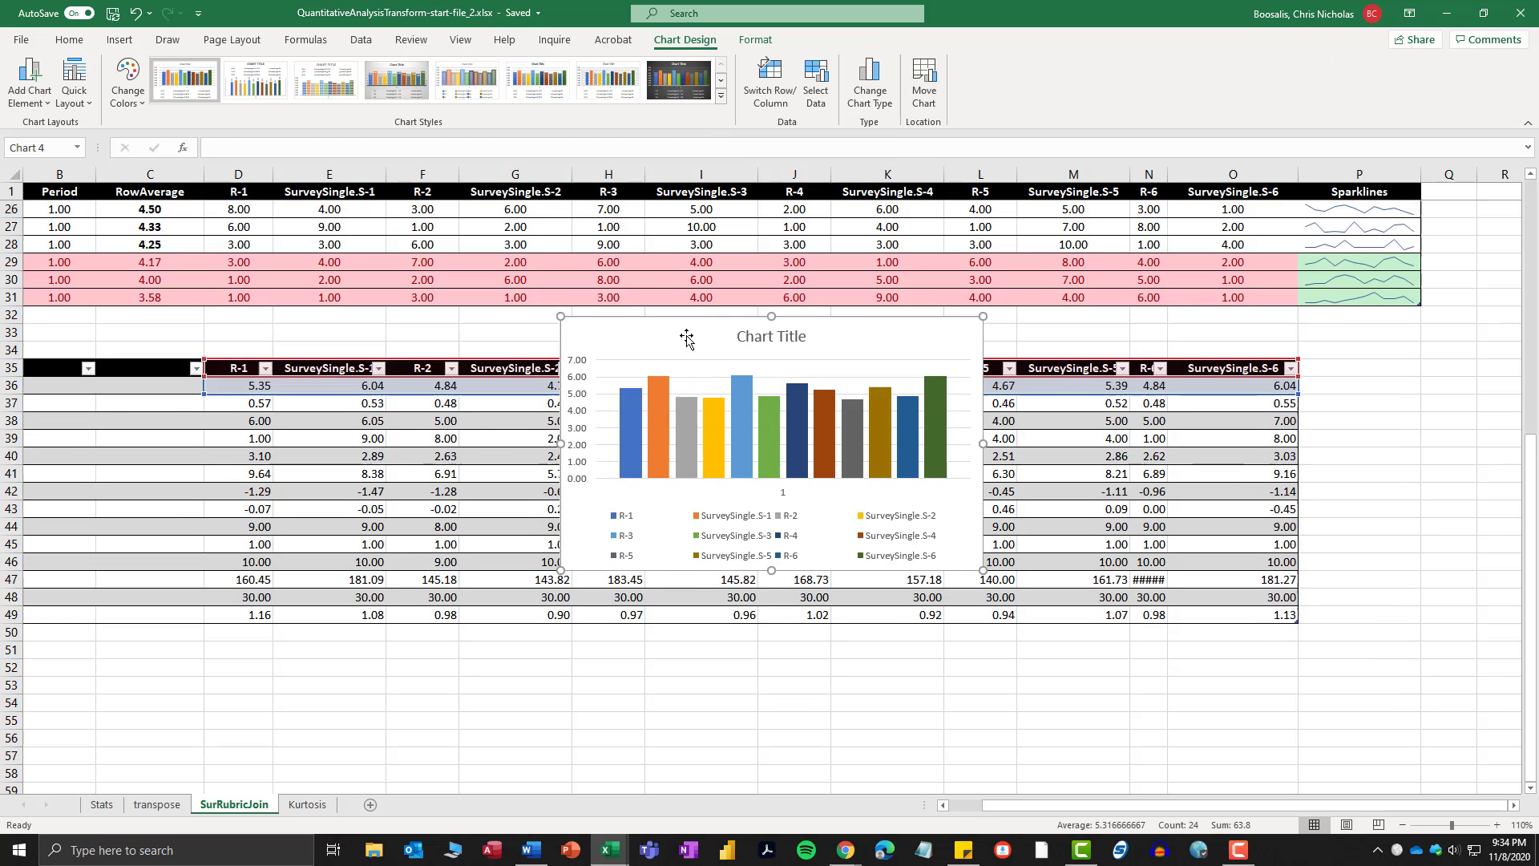
# Move the column chart below the statistics table and enlarge it to cover about columns D to O and rows 53 to 73.
pyautogui.moveTo(674, 333); pyautogui.dragTo(312, 764)
pyautogui.scroll(-5, 688, 663)
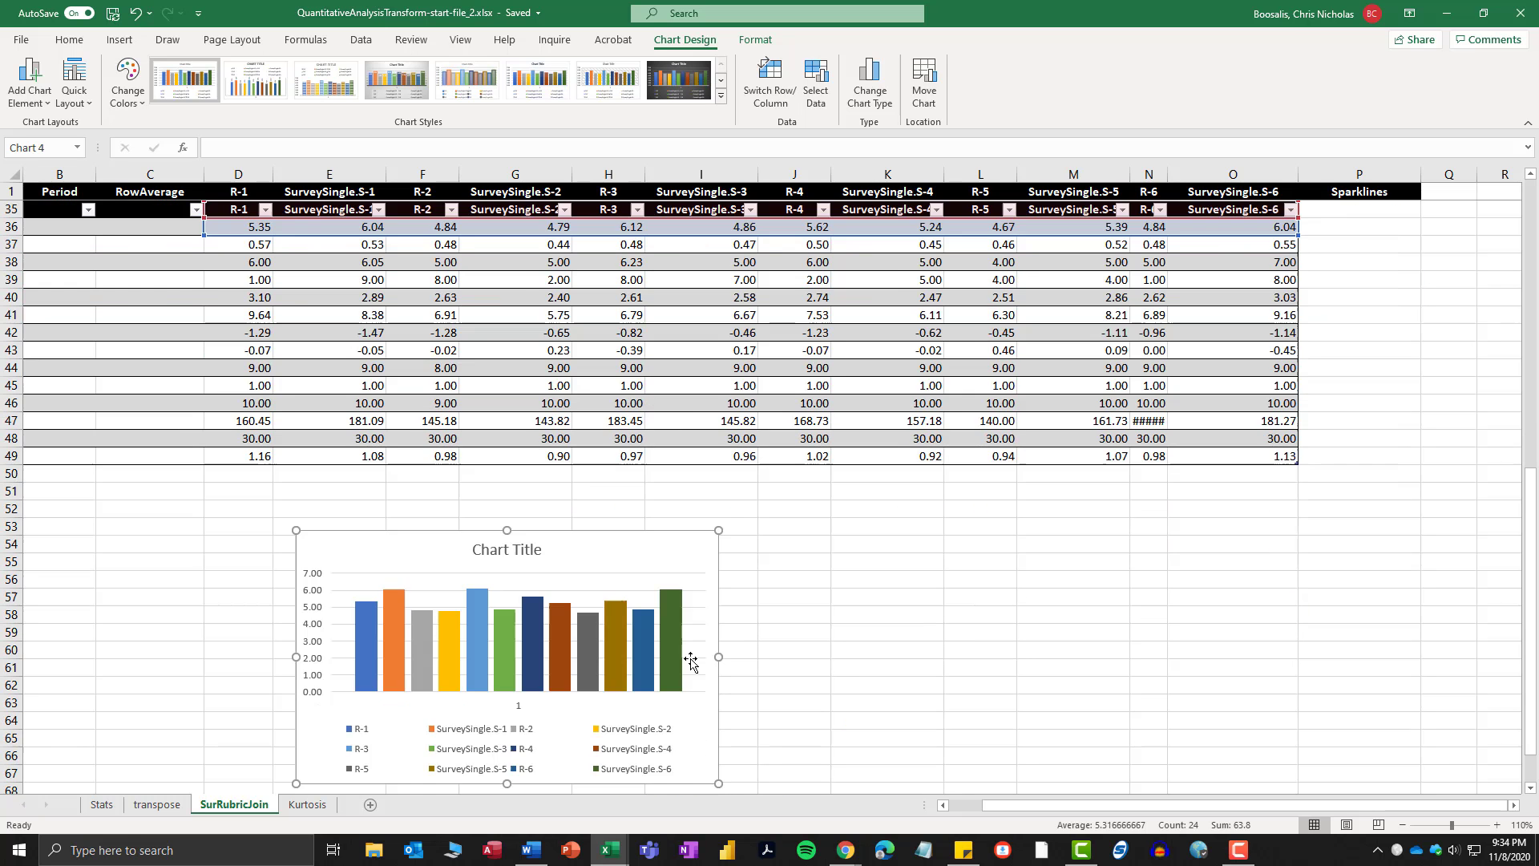
pyautogui.scroll(1, 719, 601)
pyautogui.scroll(1, 719, 601)
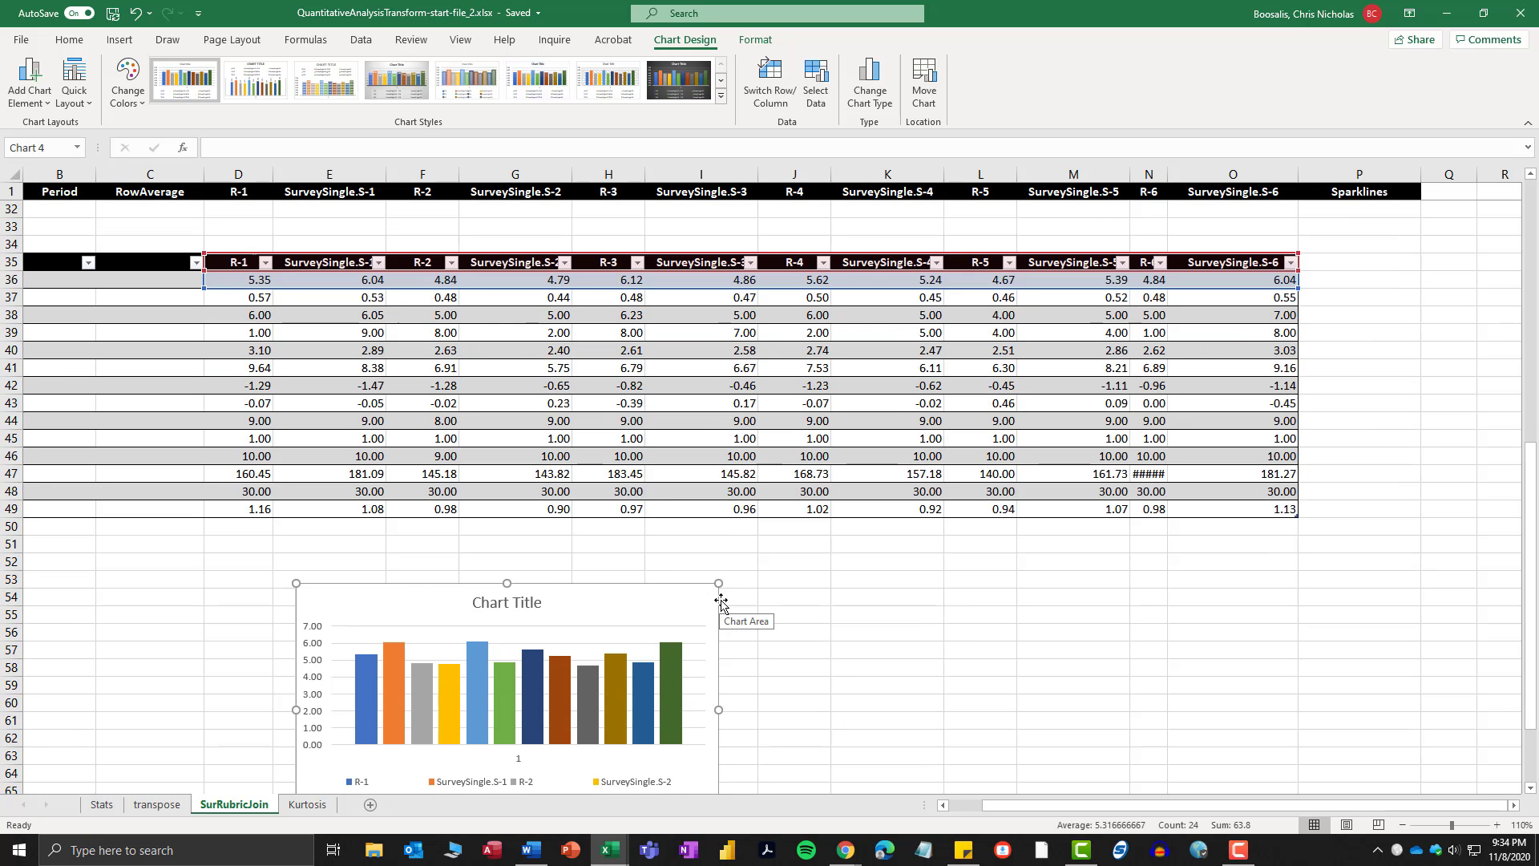
pyautogui.scroll(-4, 721, 601)
pyautogui.moveTo(718, 572); pyautogui.dragTo(1236, 569)
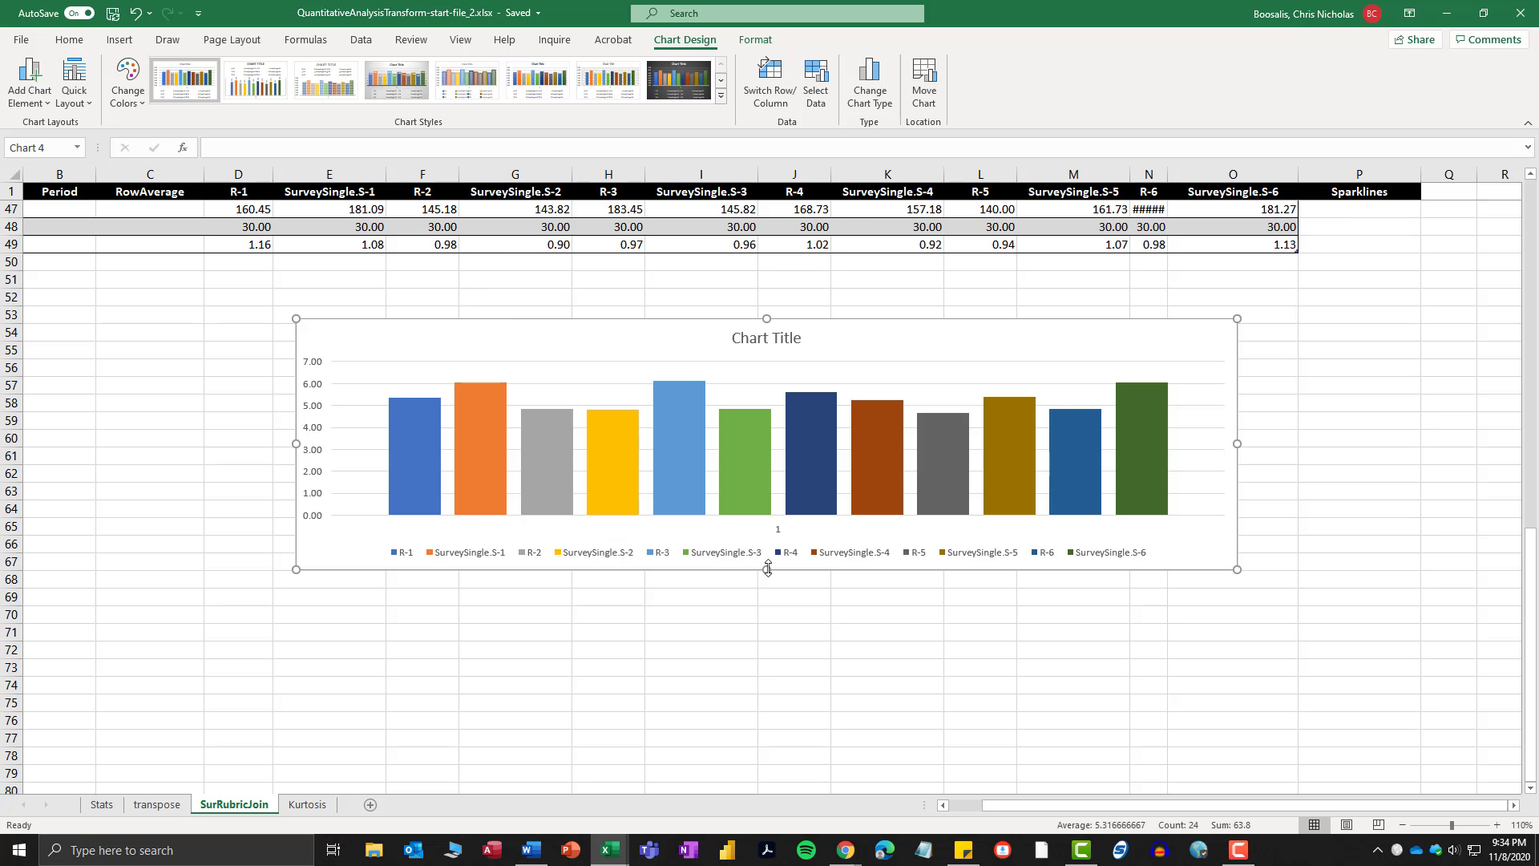
pyautogui.moveTo(766, 569); pyautogui.dragTo(759, 693)
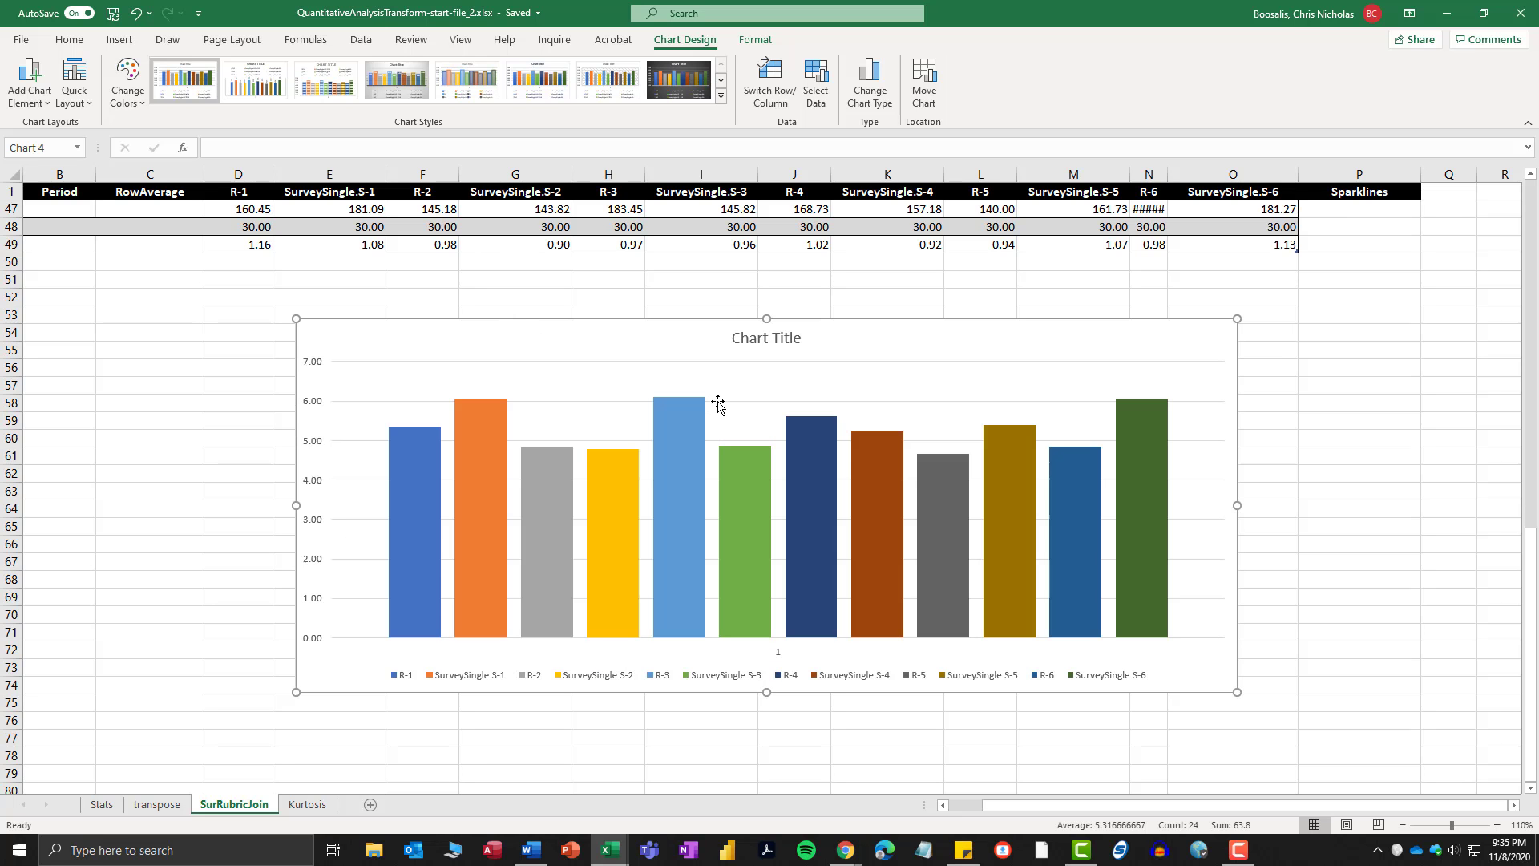
pyautogui.moveTo(642, 334); pyautogui.dragTo(590, 319)
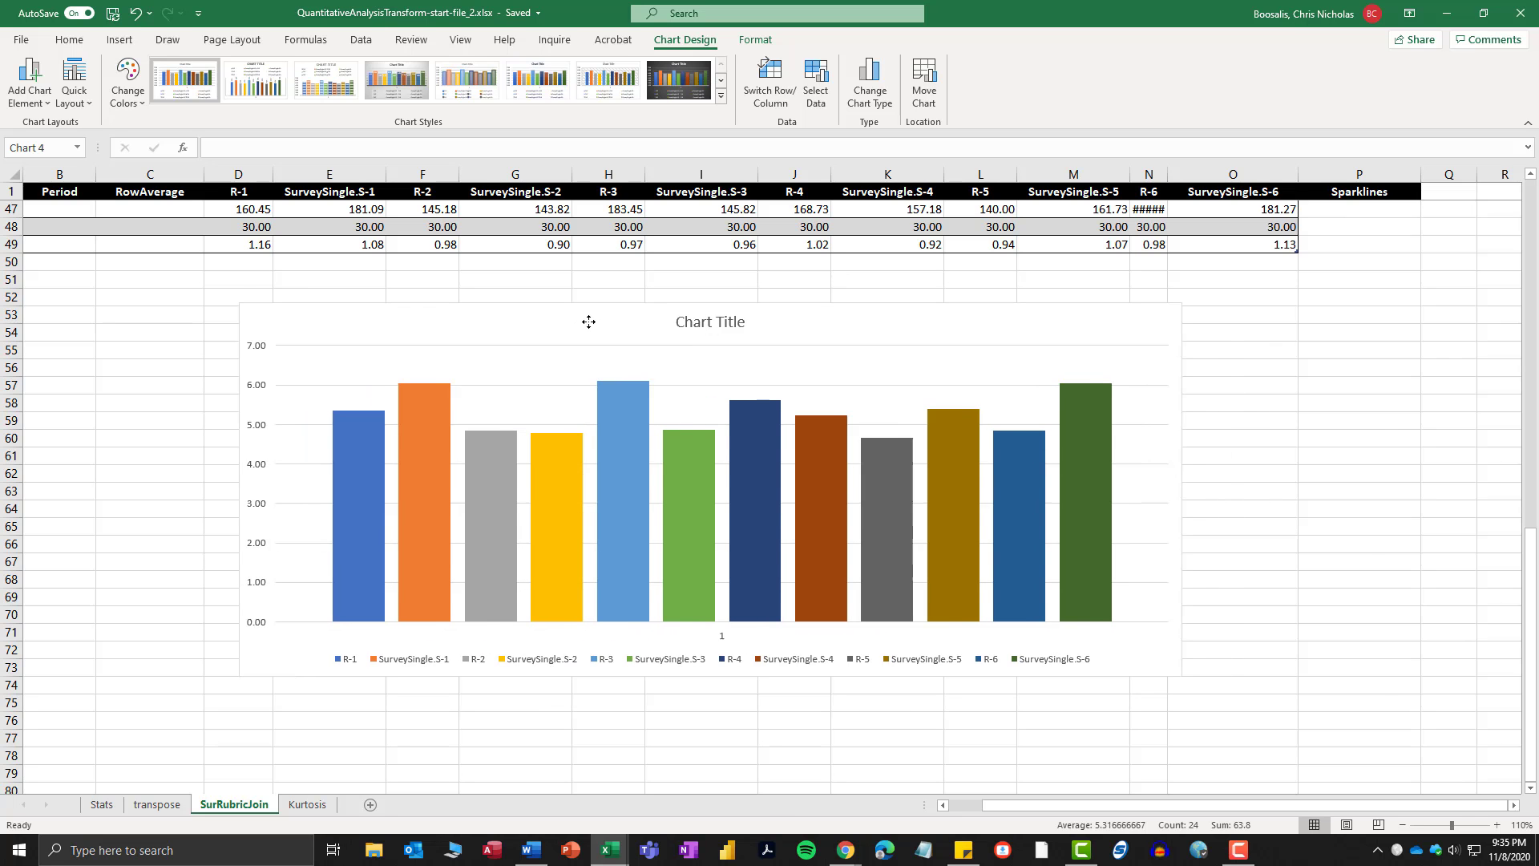
# Change the chart title to "Bar Chart of Rubric and Survey Means".
pyautogui.doubleClick(694, 324)
pyautogui.doubleClick(694, 326)
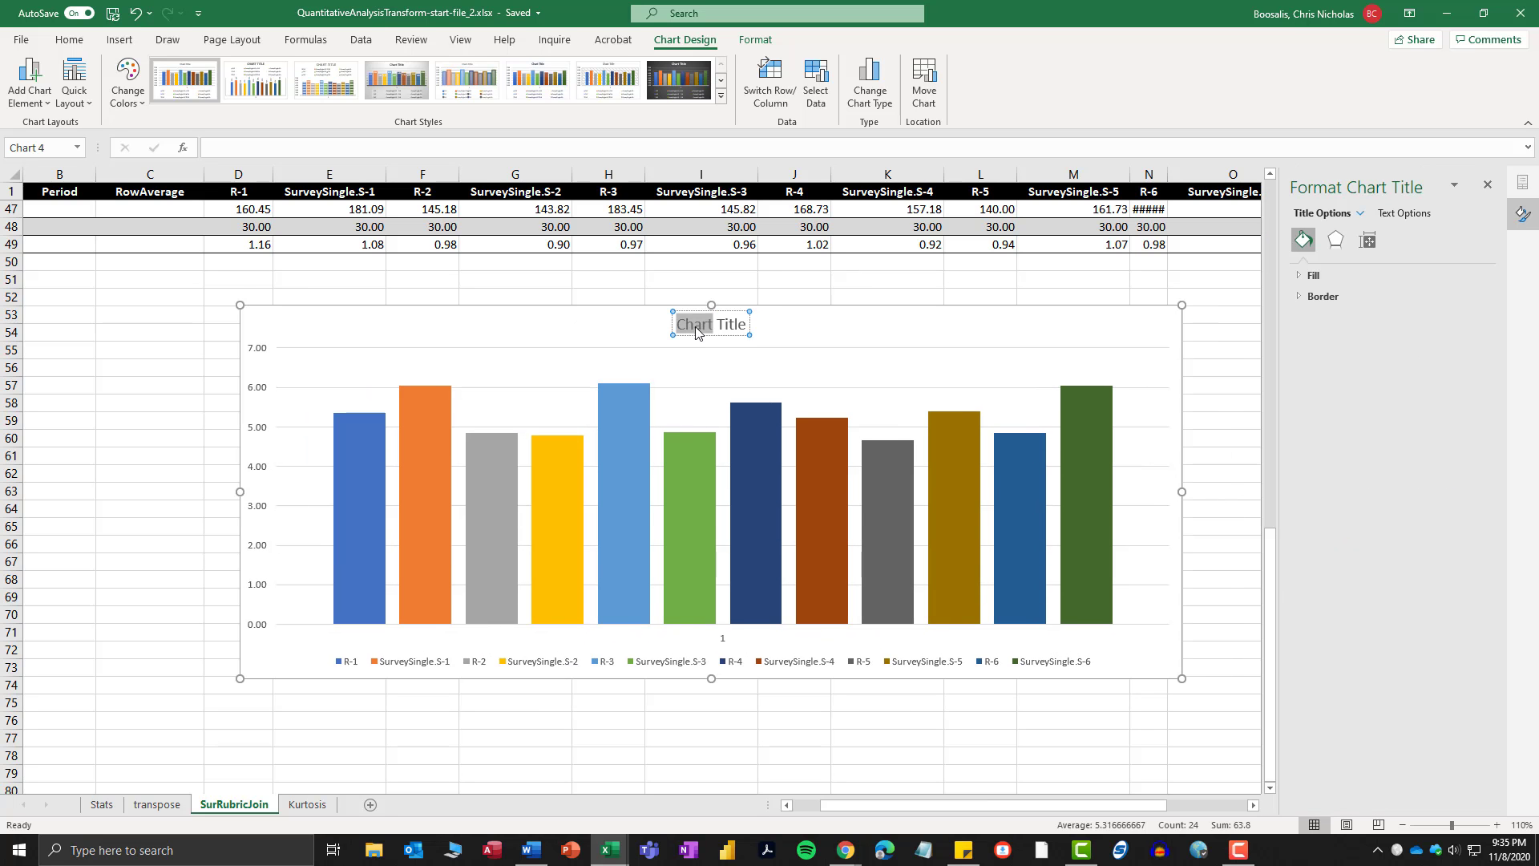
pyautogui.tripleClick(696, 326)
pyautogui.write('Bar Chart of')
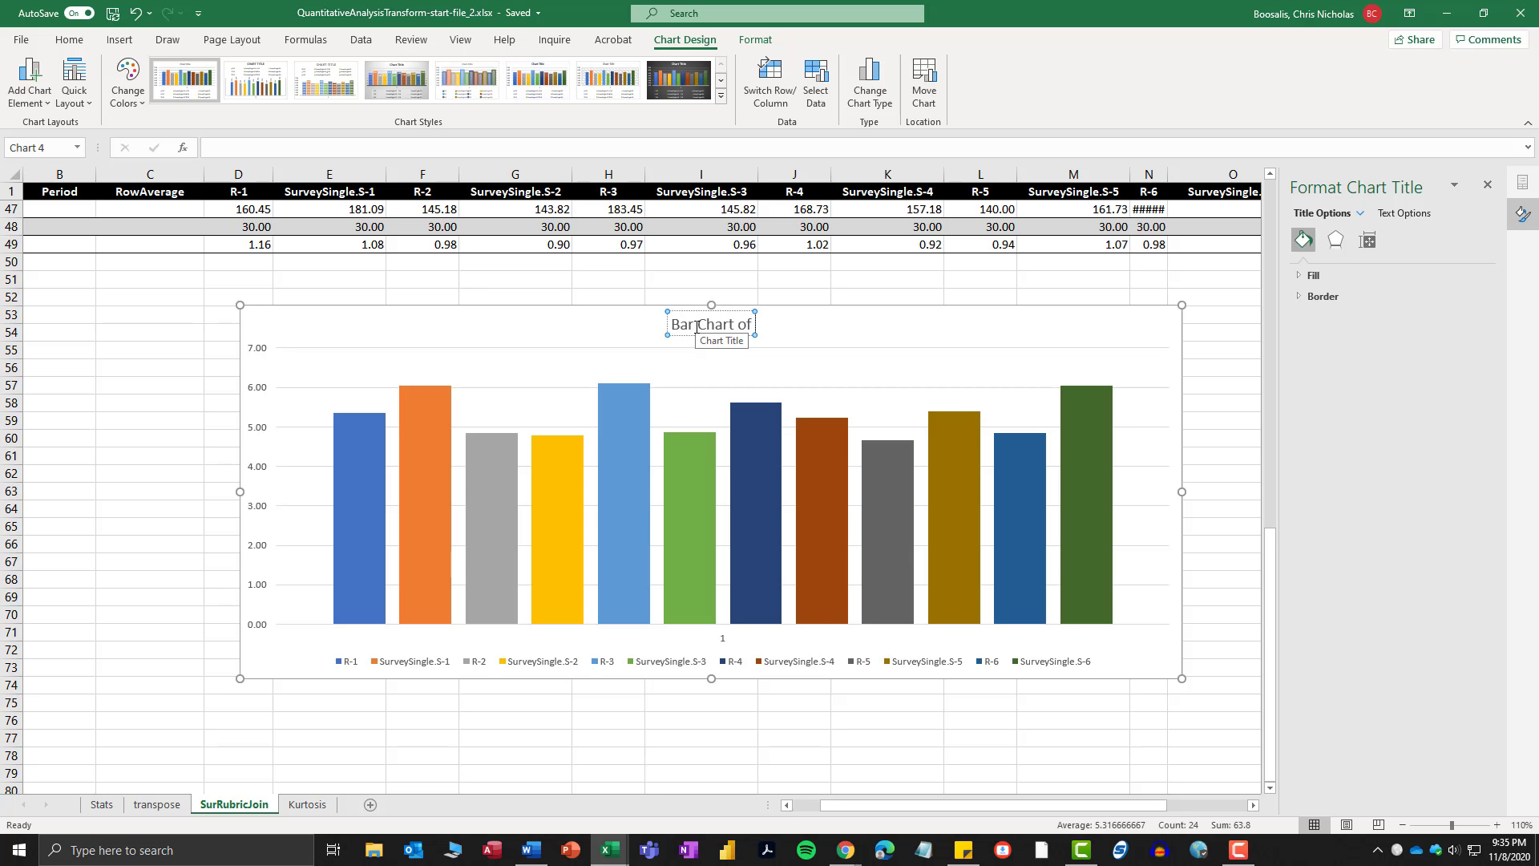
pyautogui.write(' Rubr')
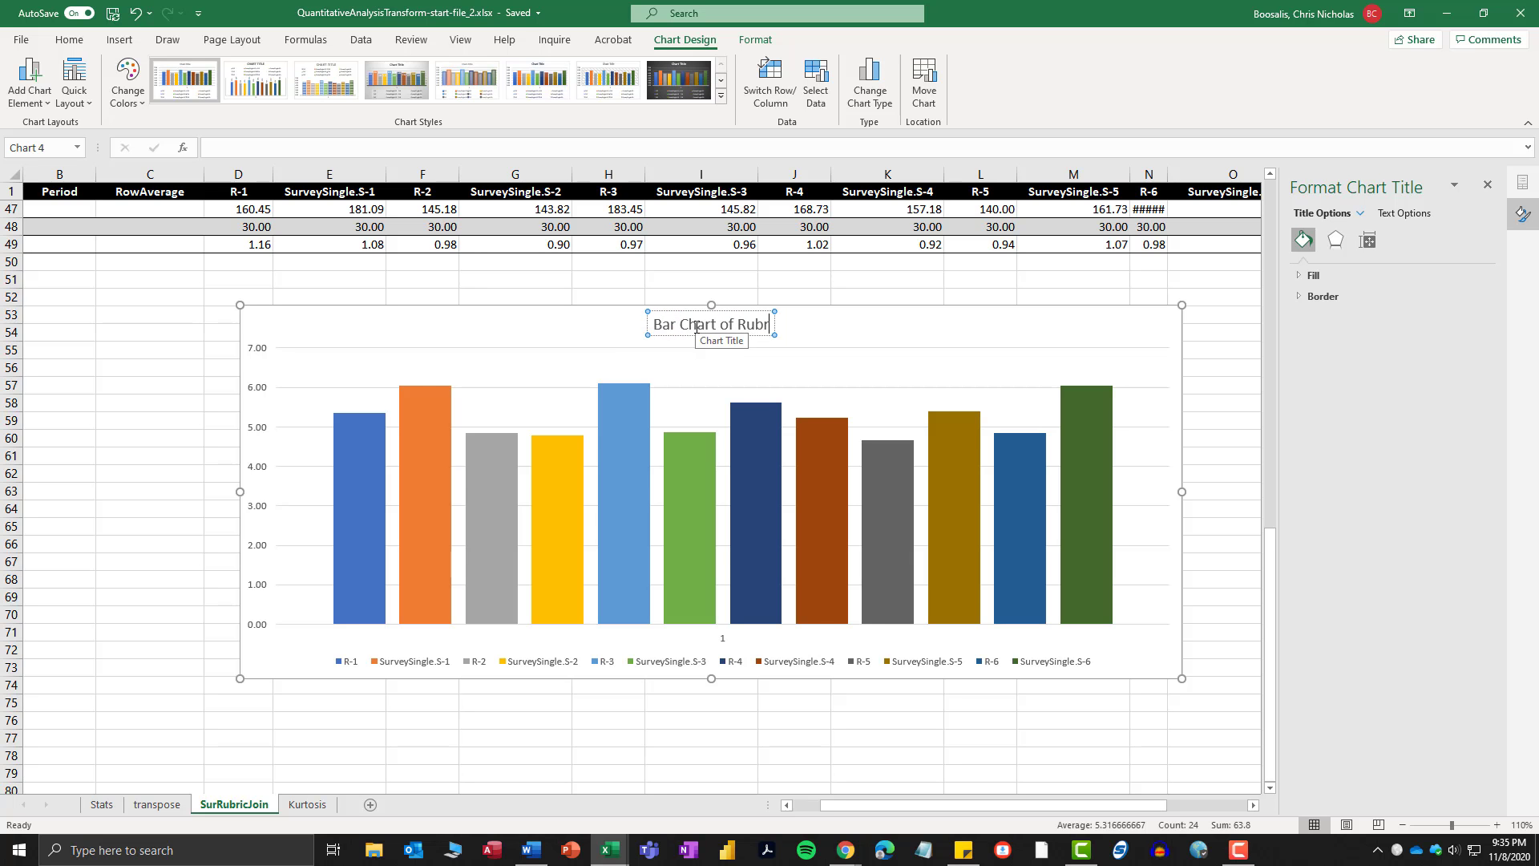
pyautogui.write('ic and')
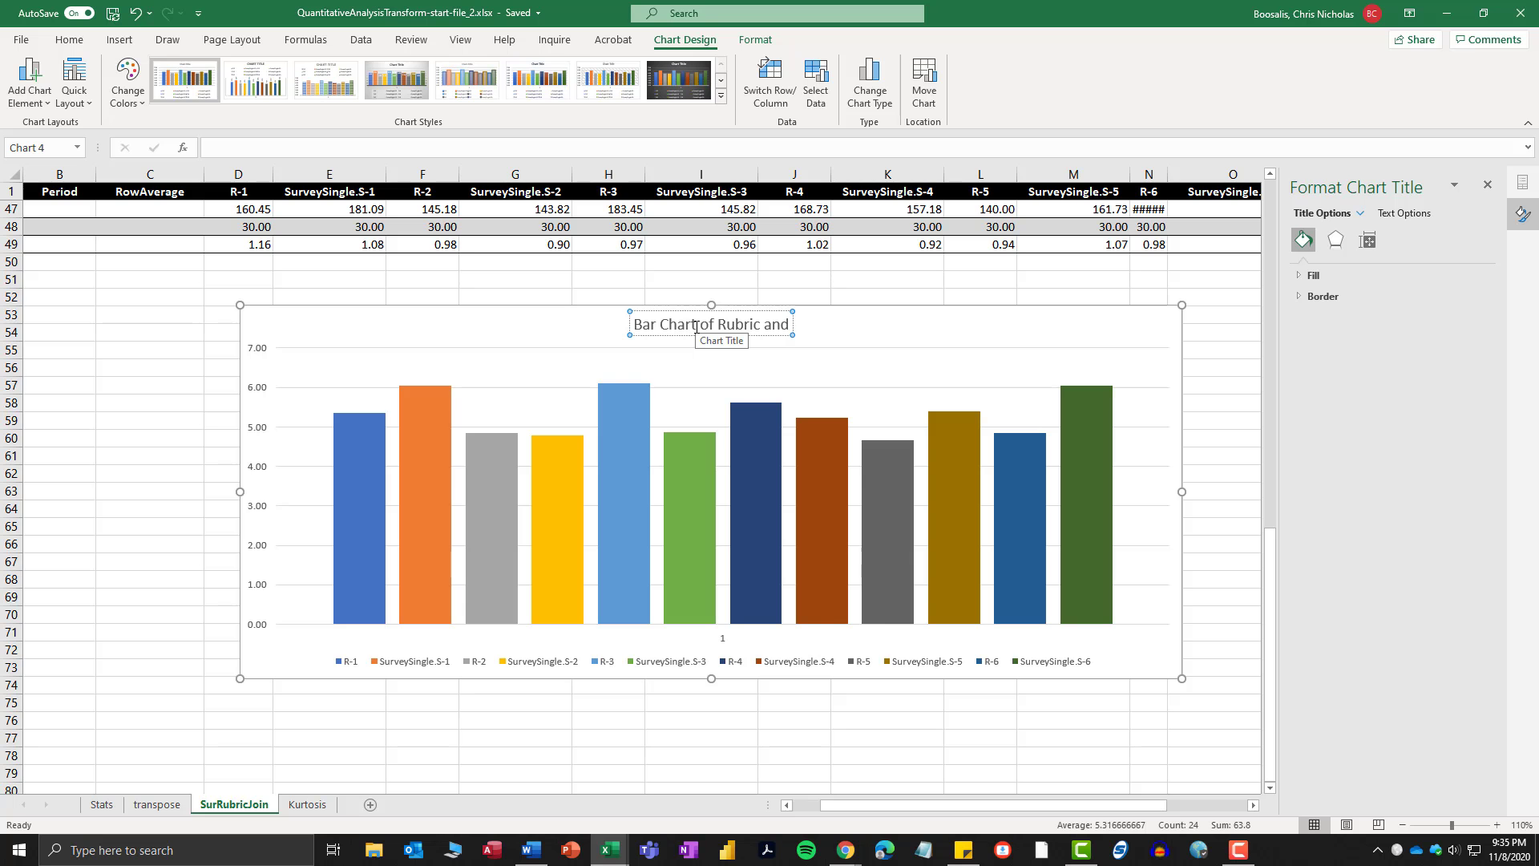
pyautogui.write(' Surey')
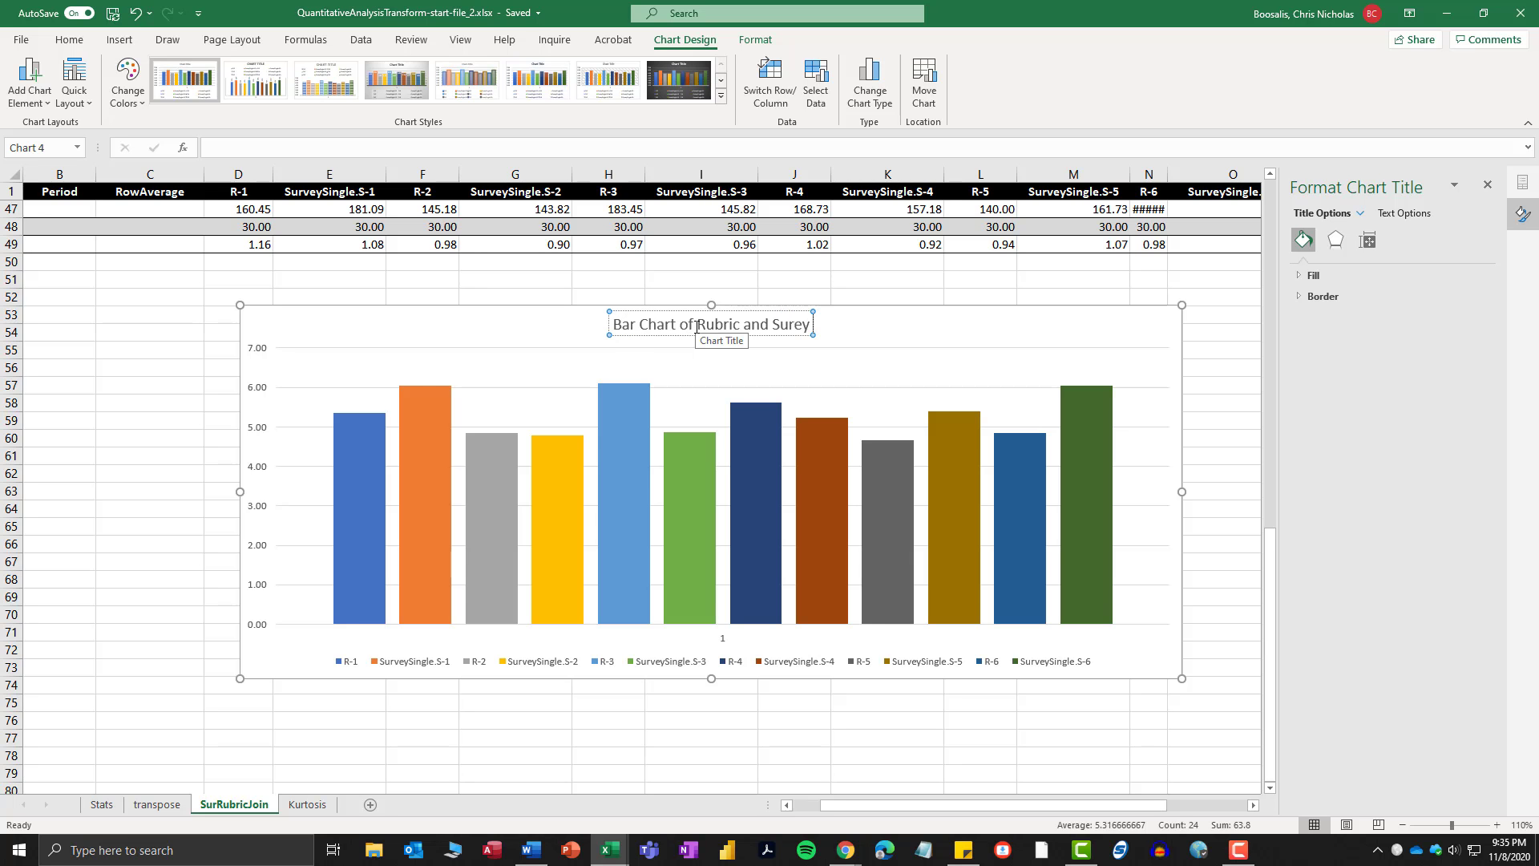
pyautogui.press('BackSpace')
pyautogui.press('BackSpace')
pyautogui.write('vey Means')
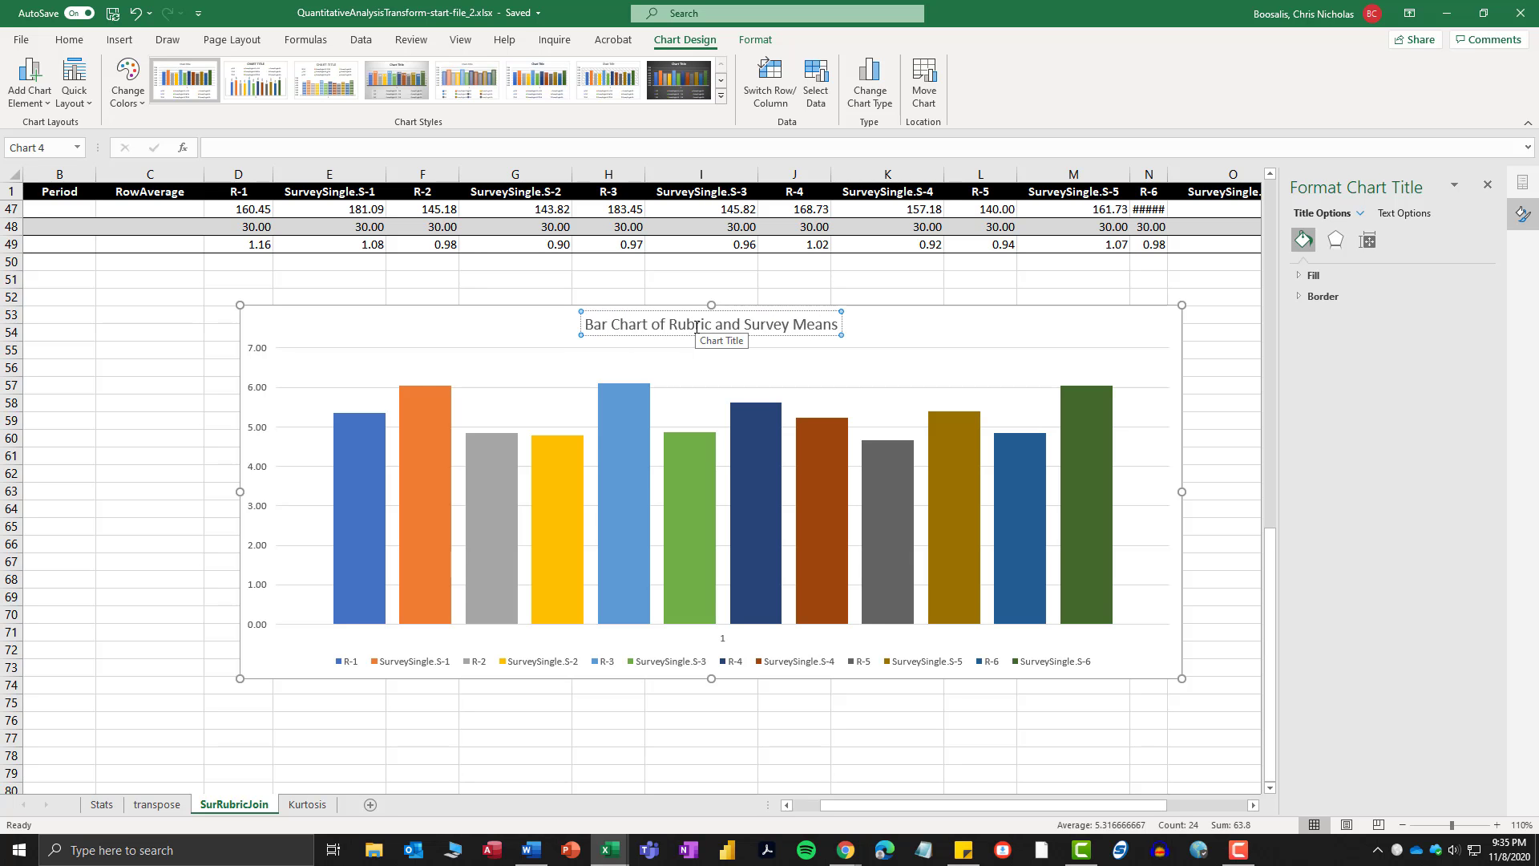
# Make the chart title bold and extend the chart's lower edge to about row 76.
pyautogui.doubleClick(633, 327)
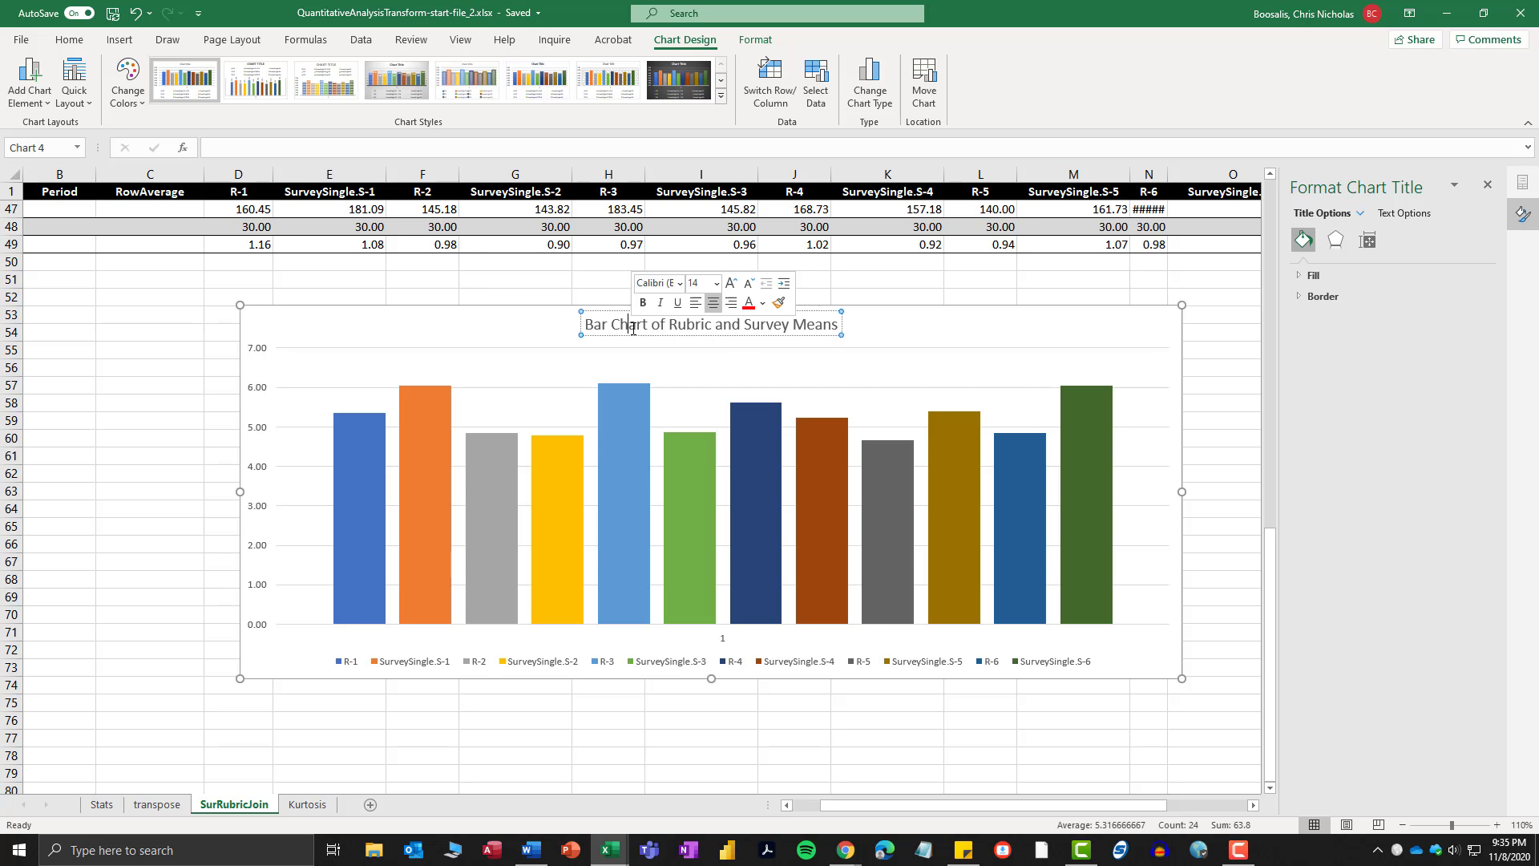
pyautogui.tripleClick(641, 324)
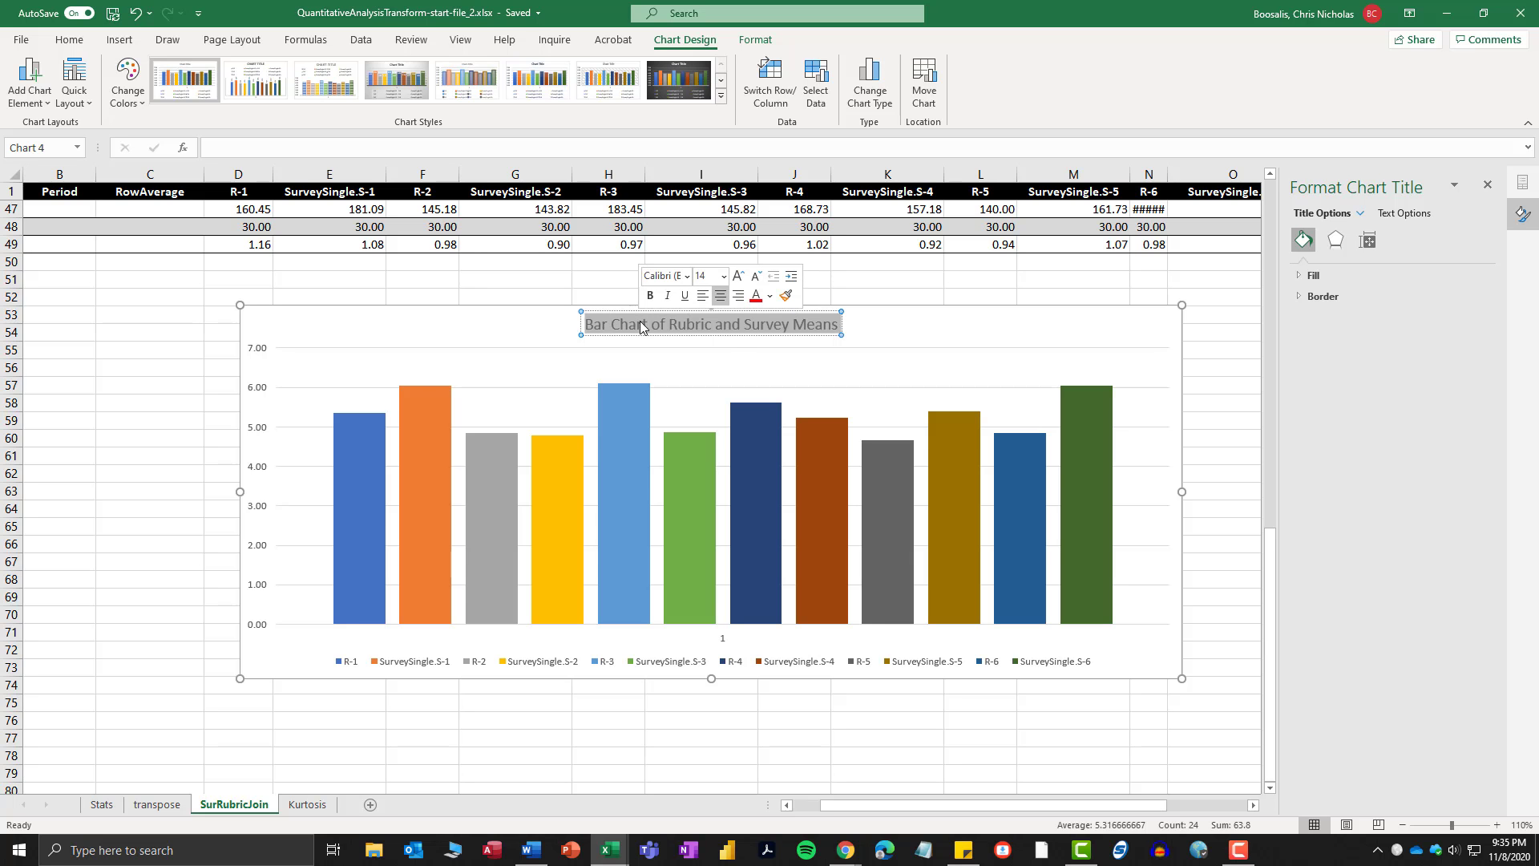
pyautogui.doubleClick(641, 325)
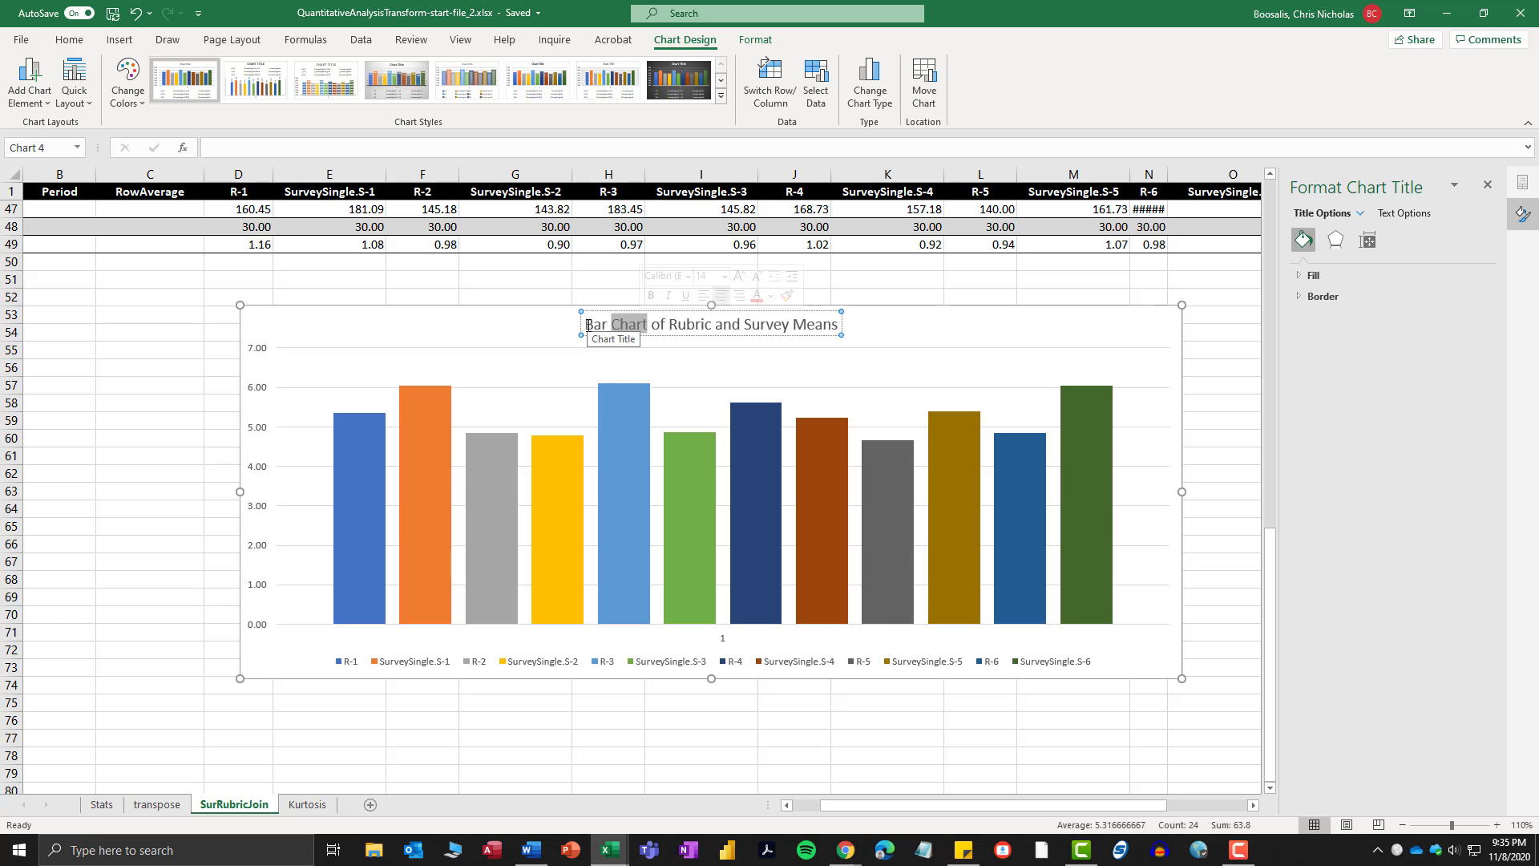
pyautogui.moveTo(587, 325); pyautogui.dragTo(864, 331)
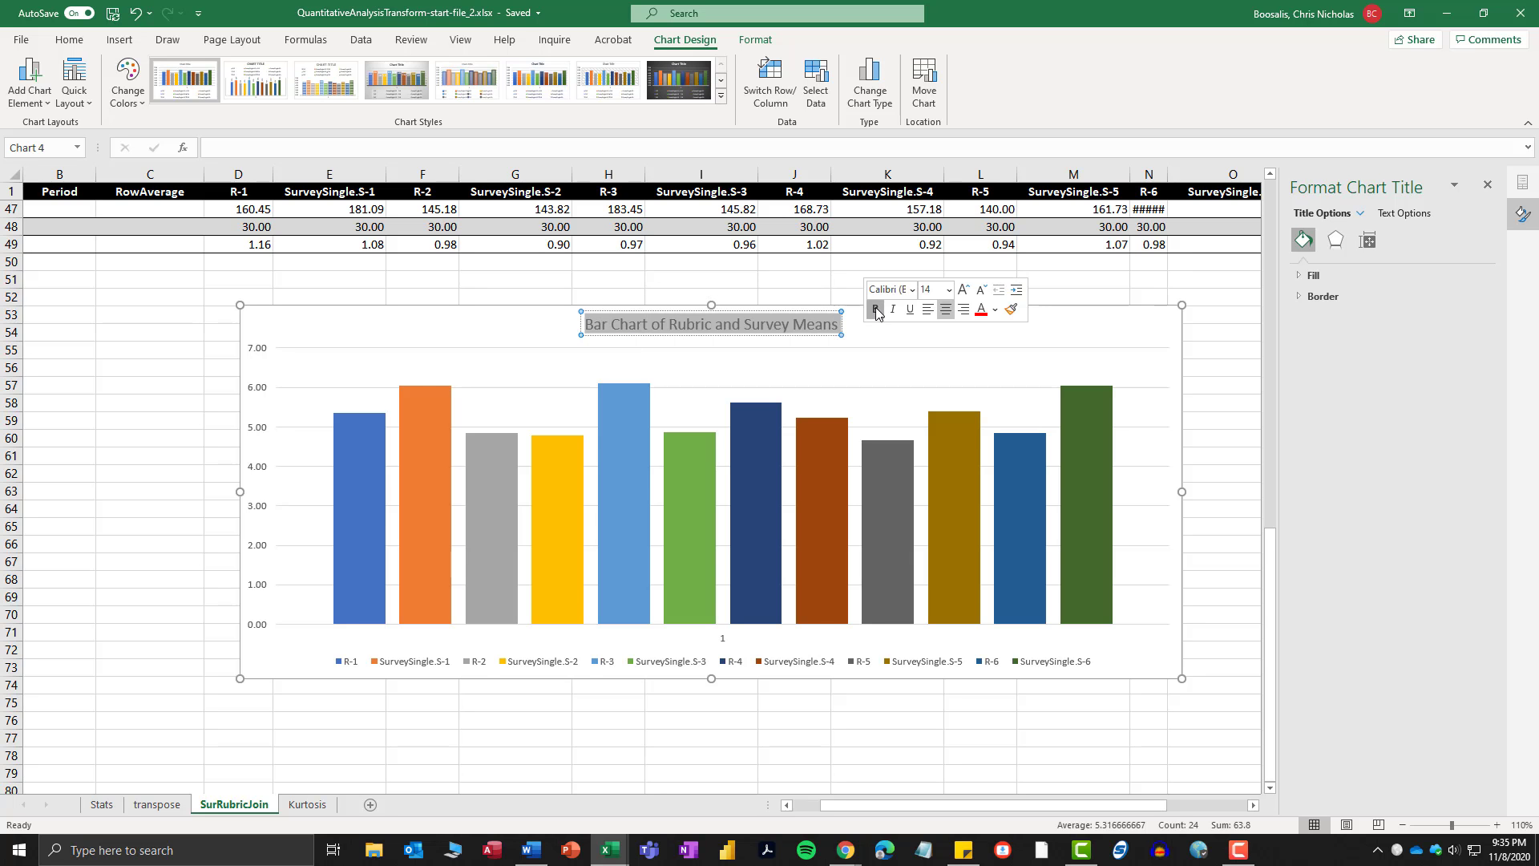
pyautogui.click(875, 312)
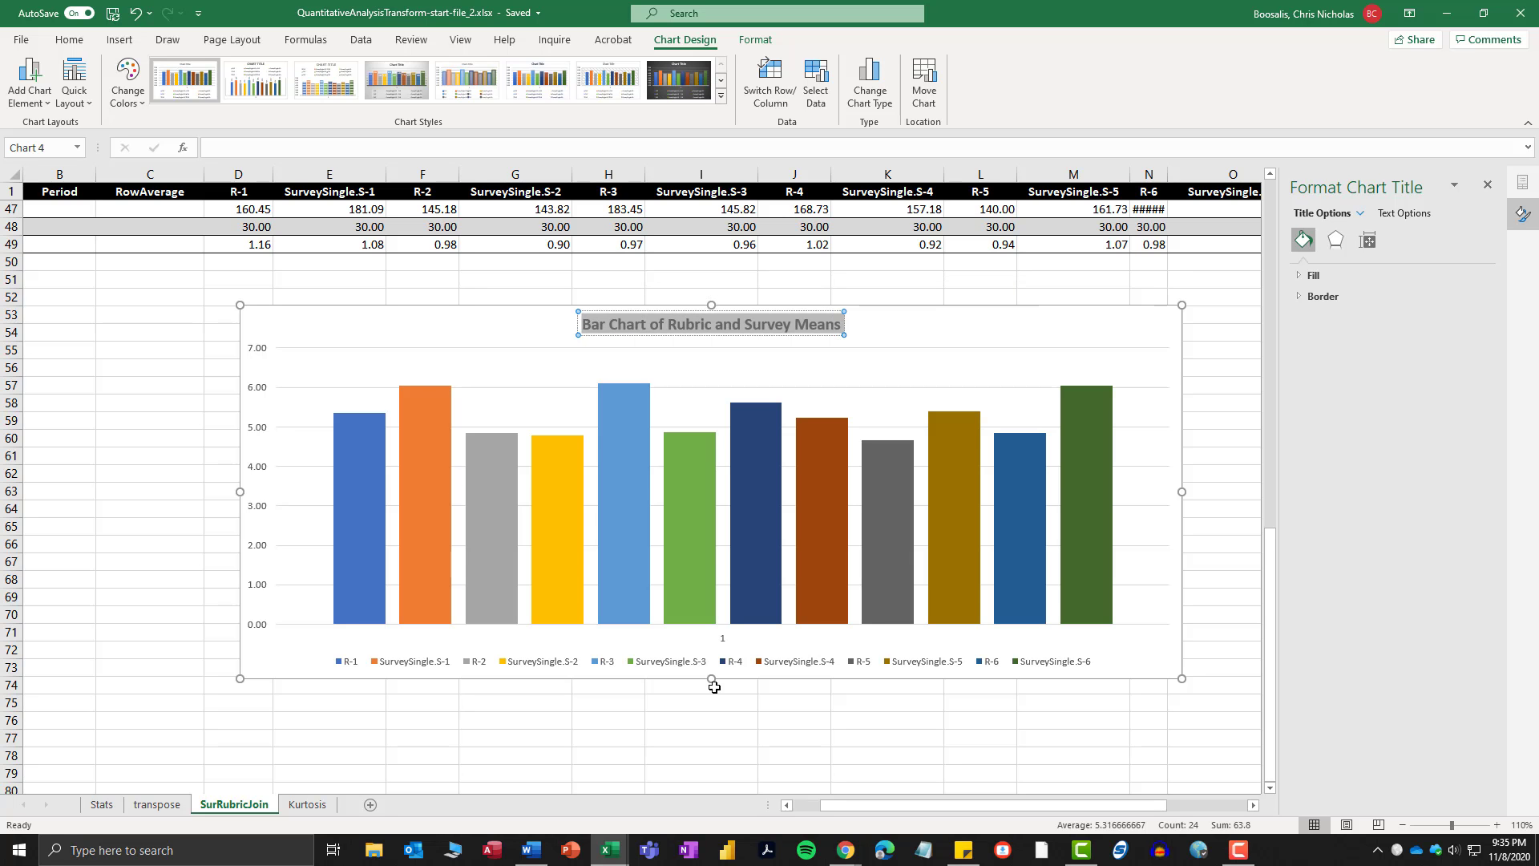
pyautogui.moveTo(713, 680); pyautogui.dragTo(714, 724)
pyautogui.scroll(-1, 700, 637)
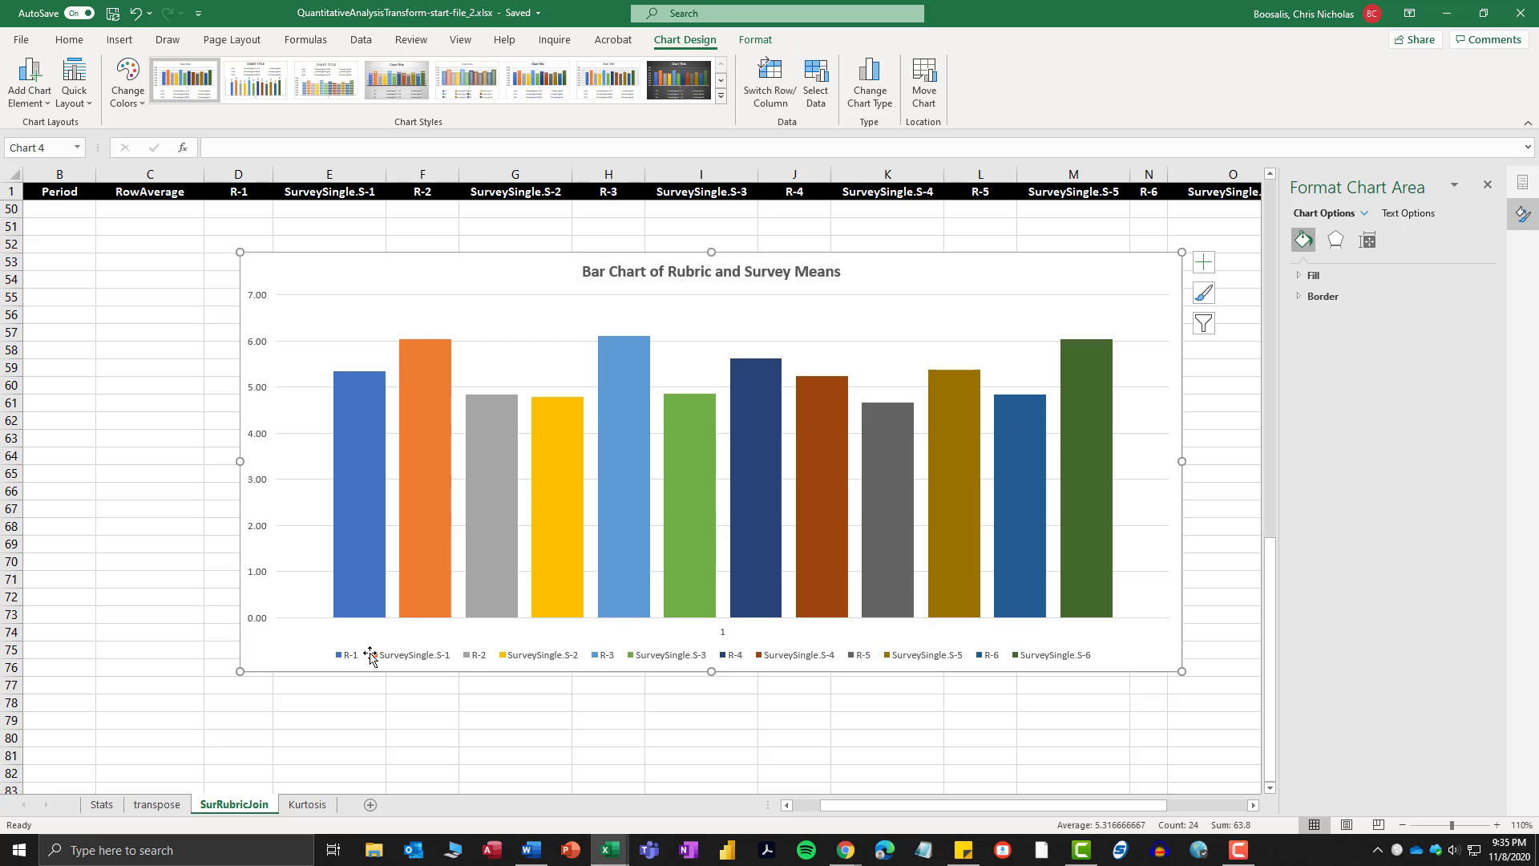
# Delete the major horizontal gridlines from the means chart.
pyautogui.click(335, 299)
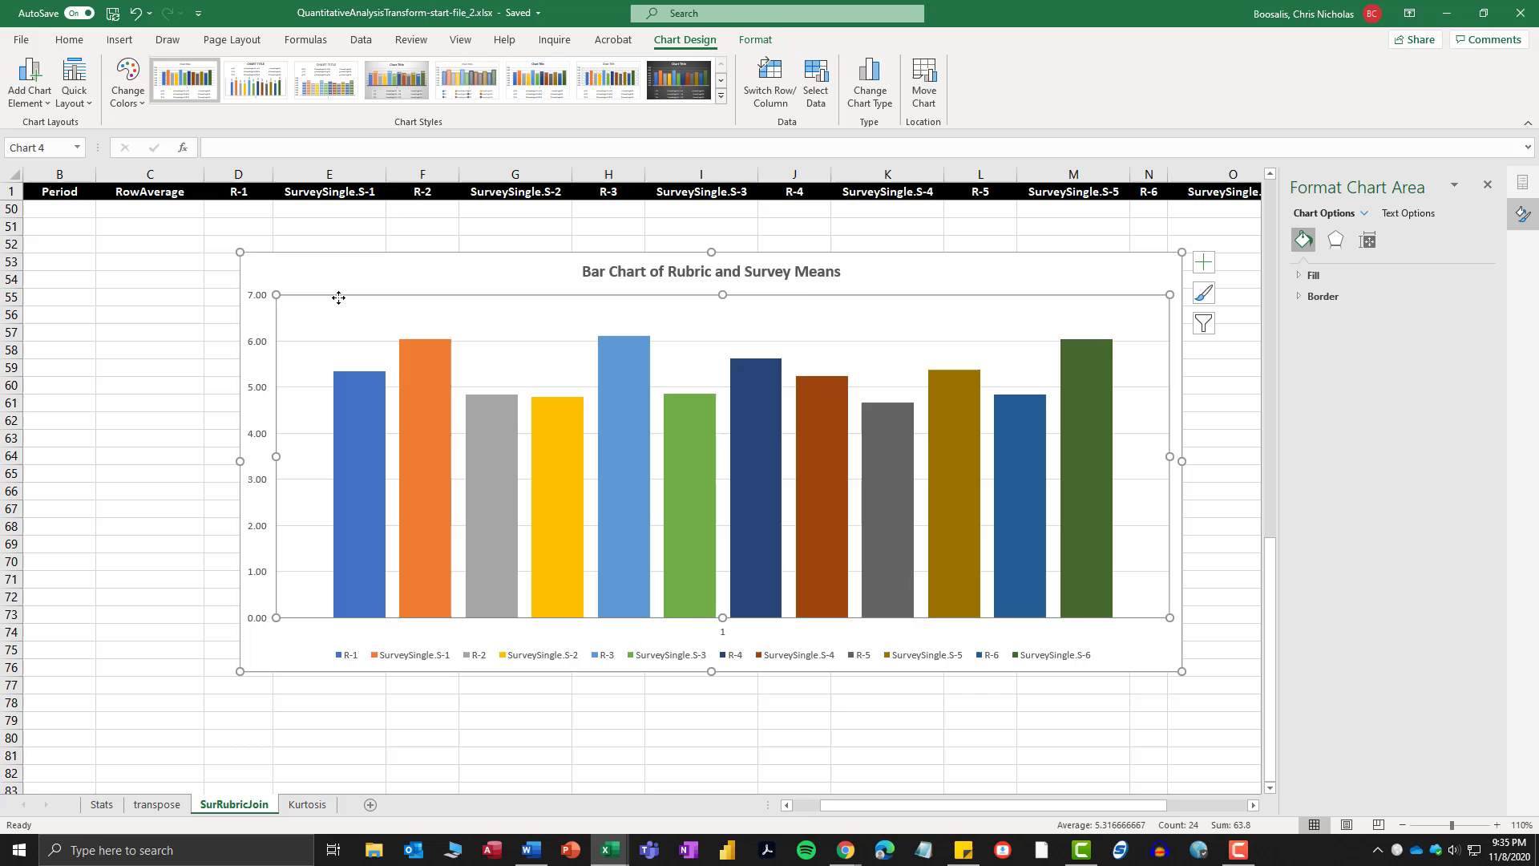
pyautogui.click(302, 347)
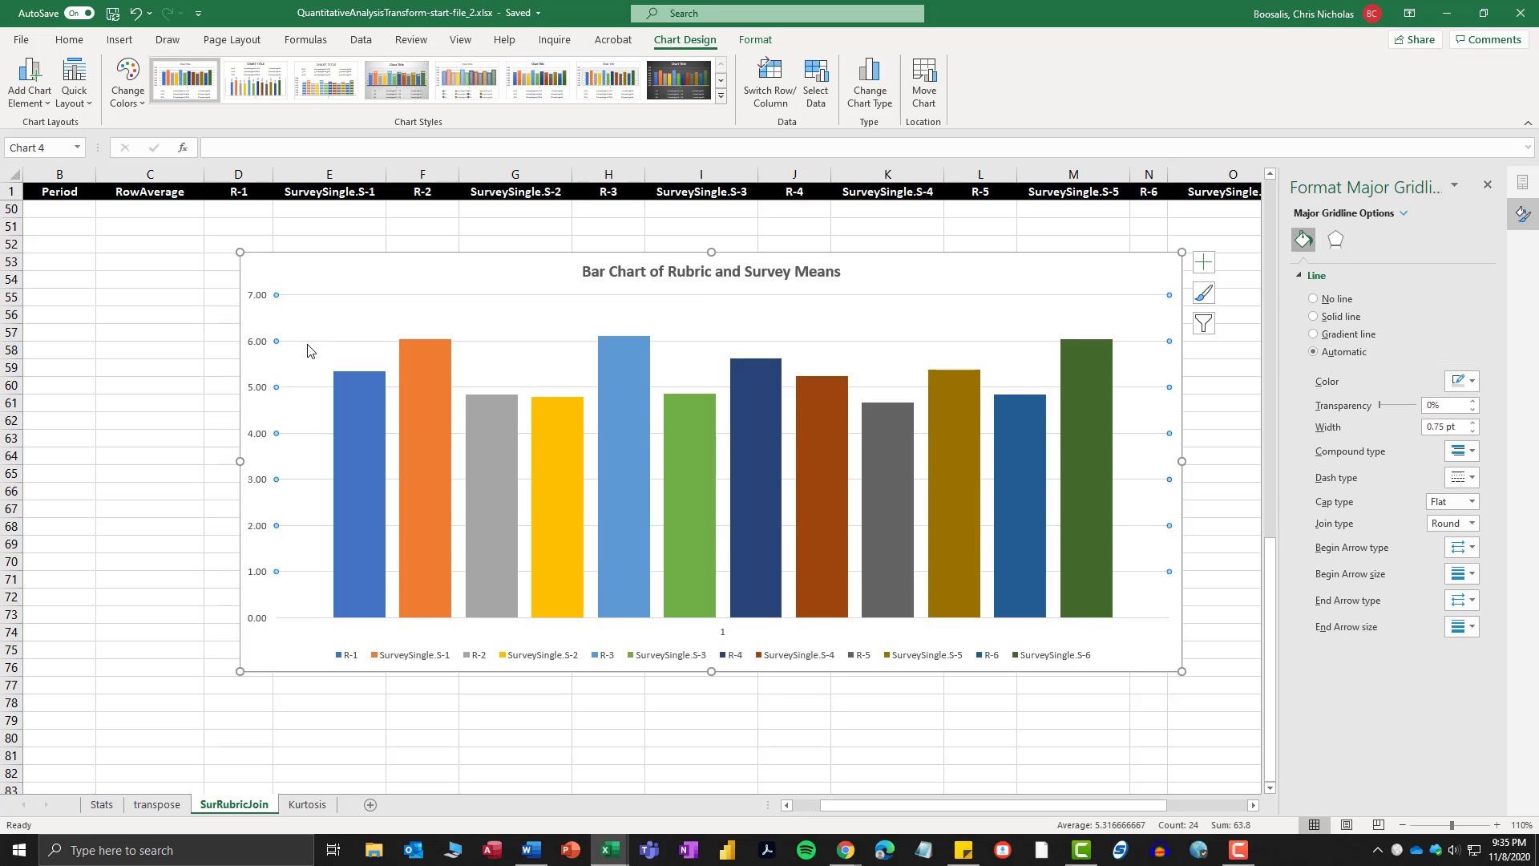
pyautogui.click(316, 347)
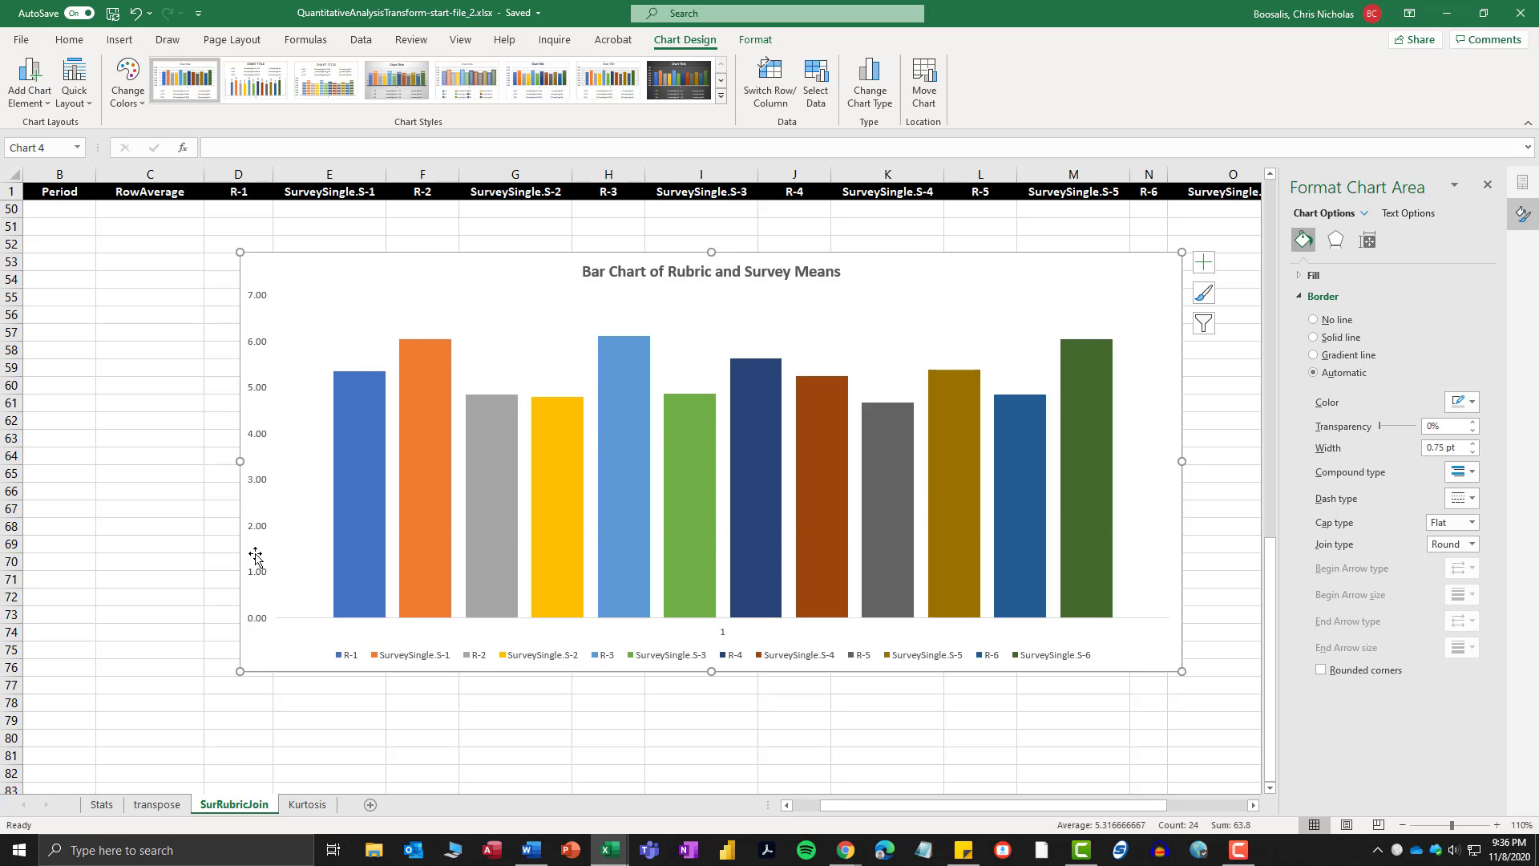
pyautogui.moveTo(930, 487)
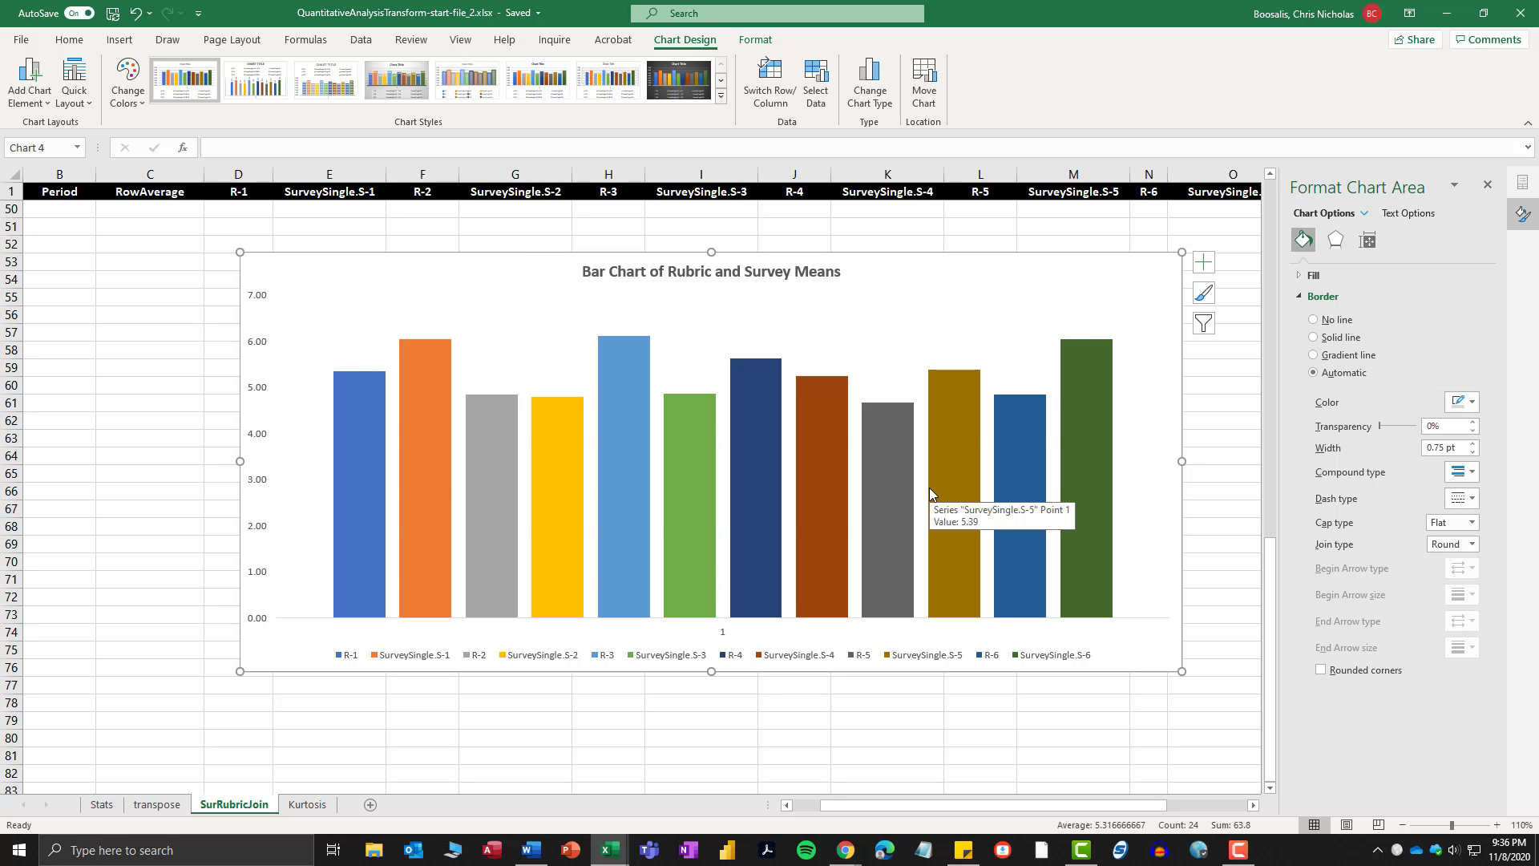
pyautogui.hotkey('ctrl', 'z')
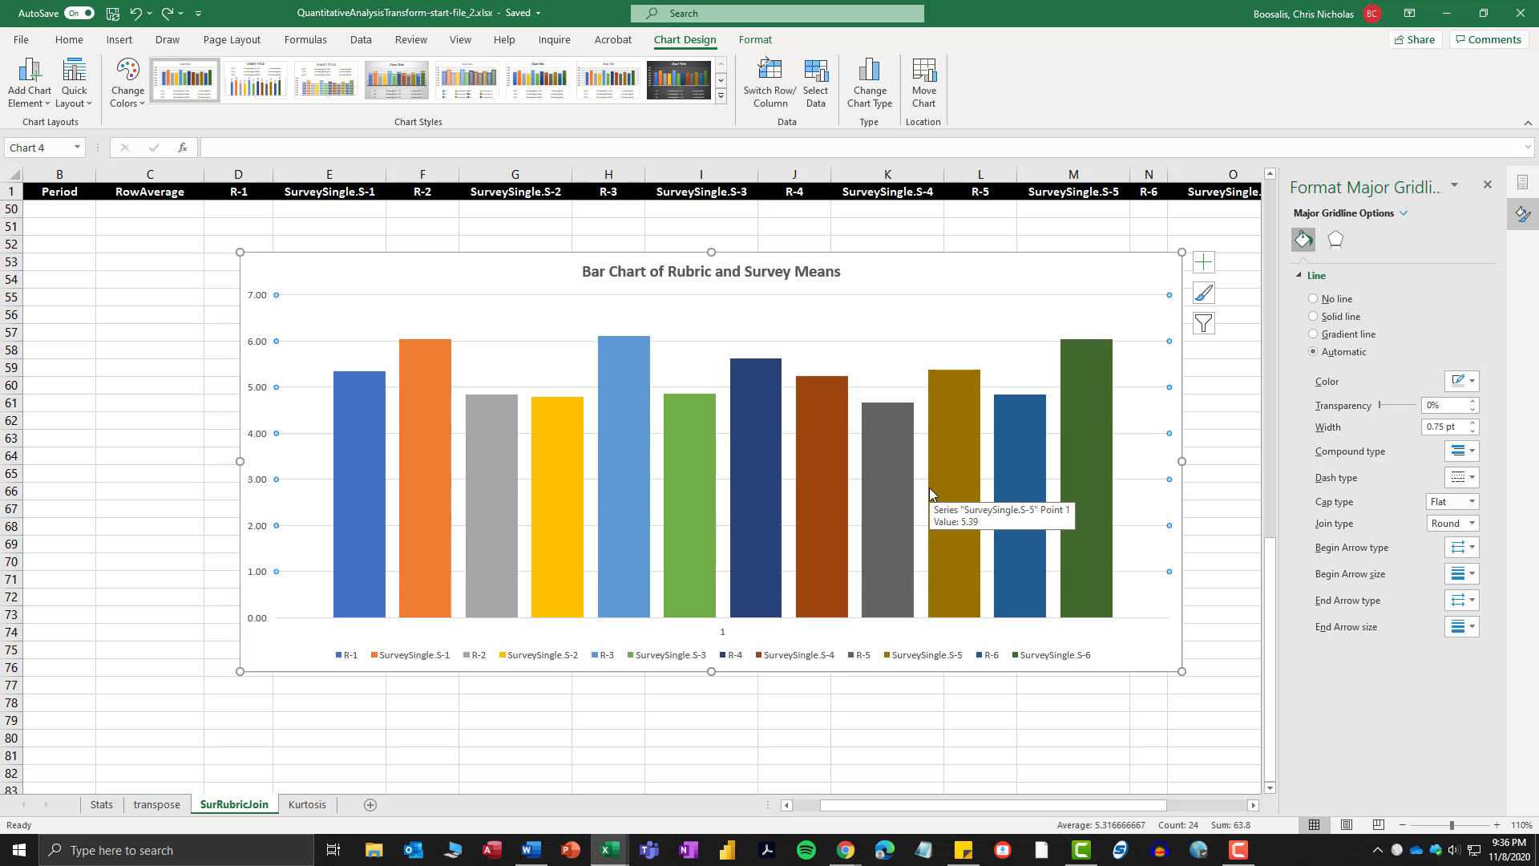
pyautogui.press('Delete')
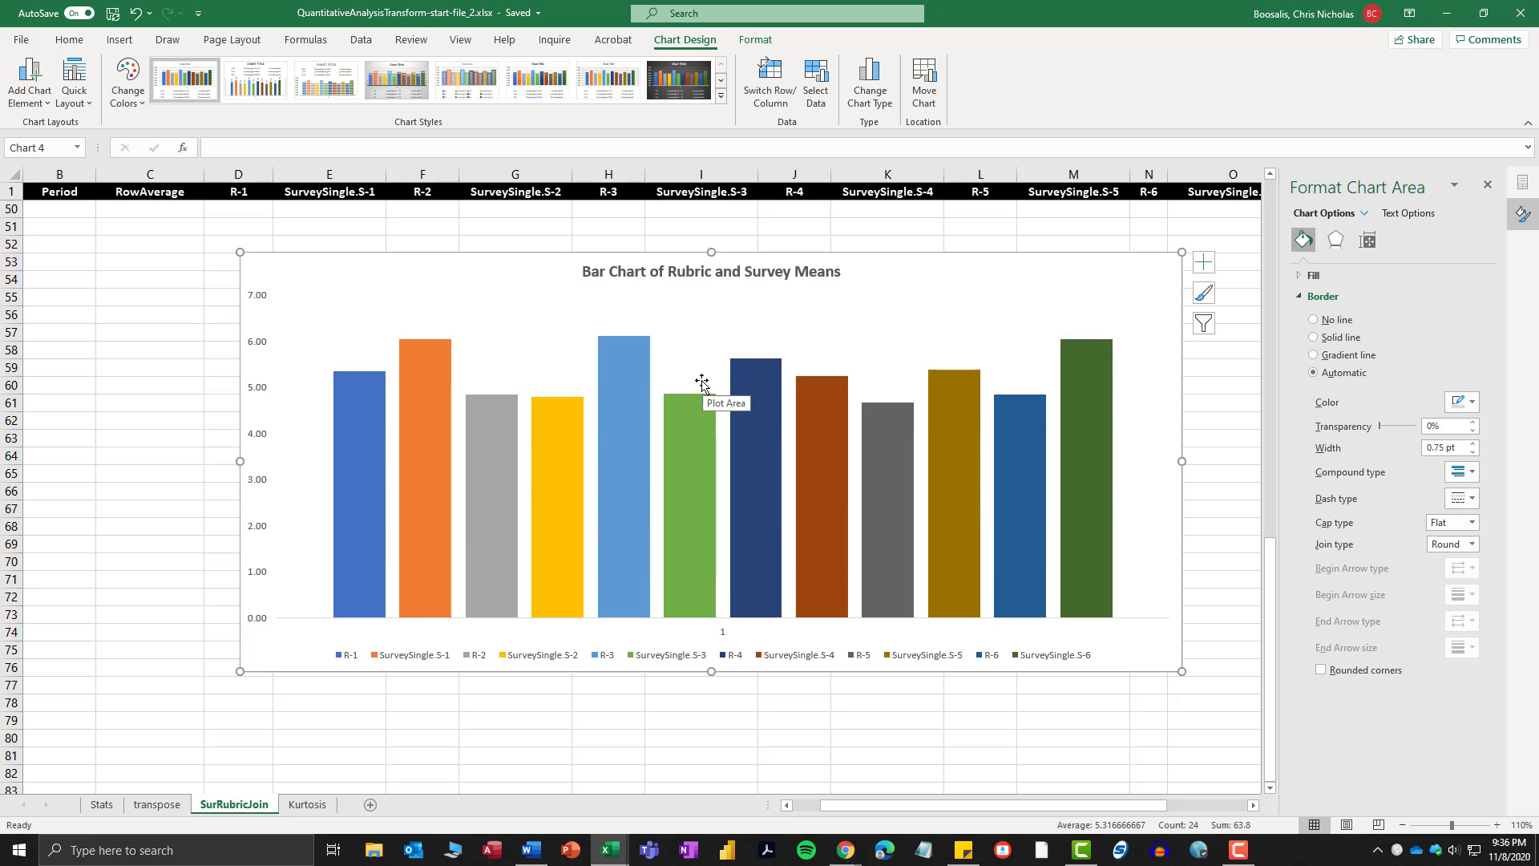
# Enlarge the chart to start in column C and reach about row 78, and add Outside End data labels to its columns.
pyautogui.moveTo(240, 674); pyautogui.dragTo(140, 716)
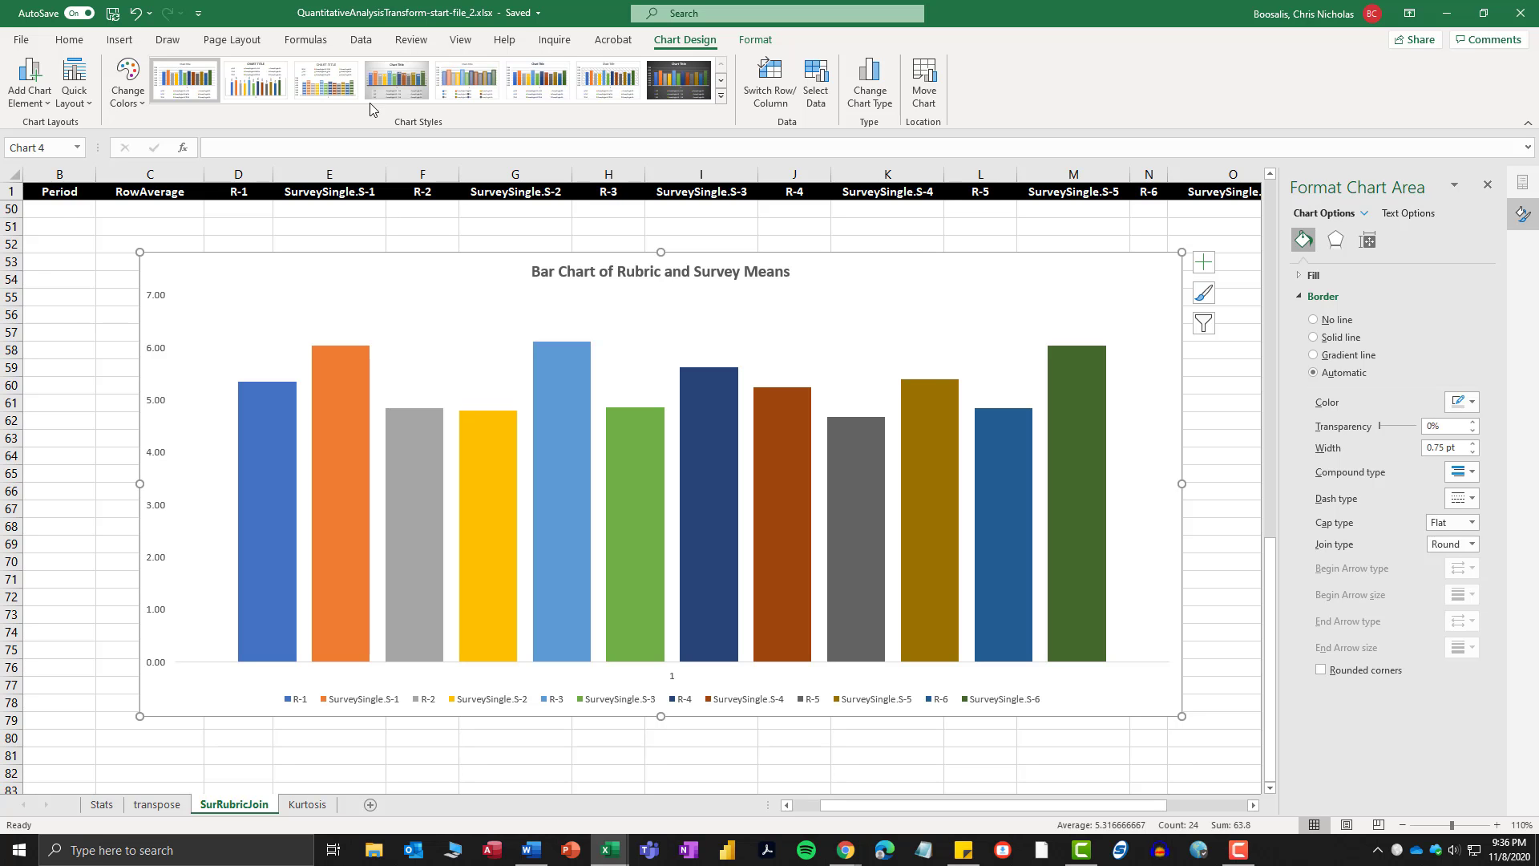
pyautogui.click(48, 107)
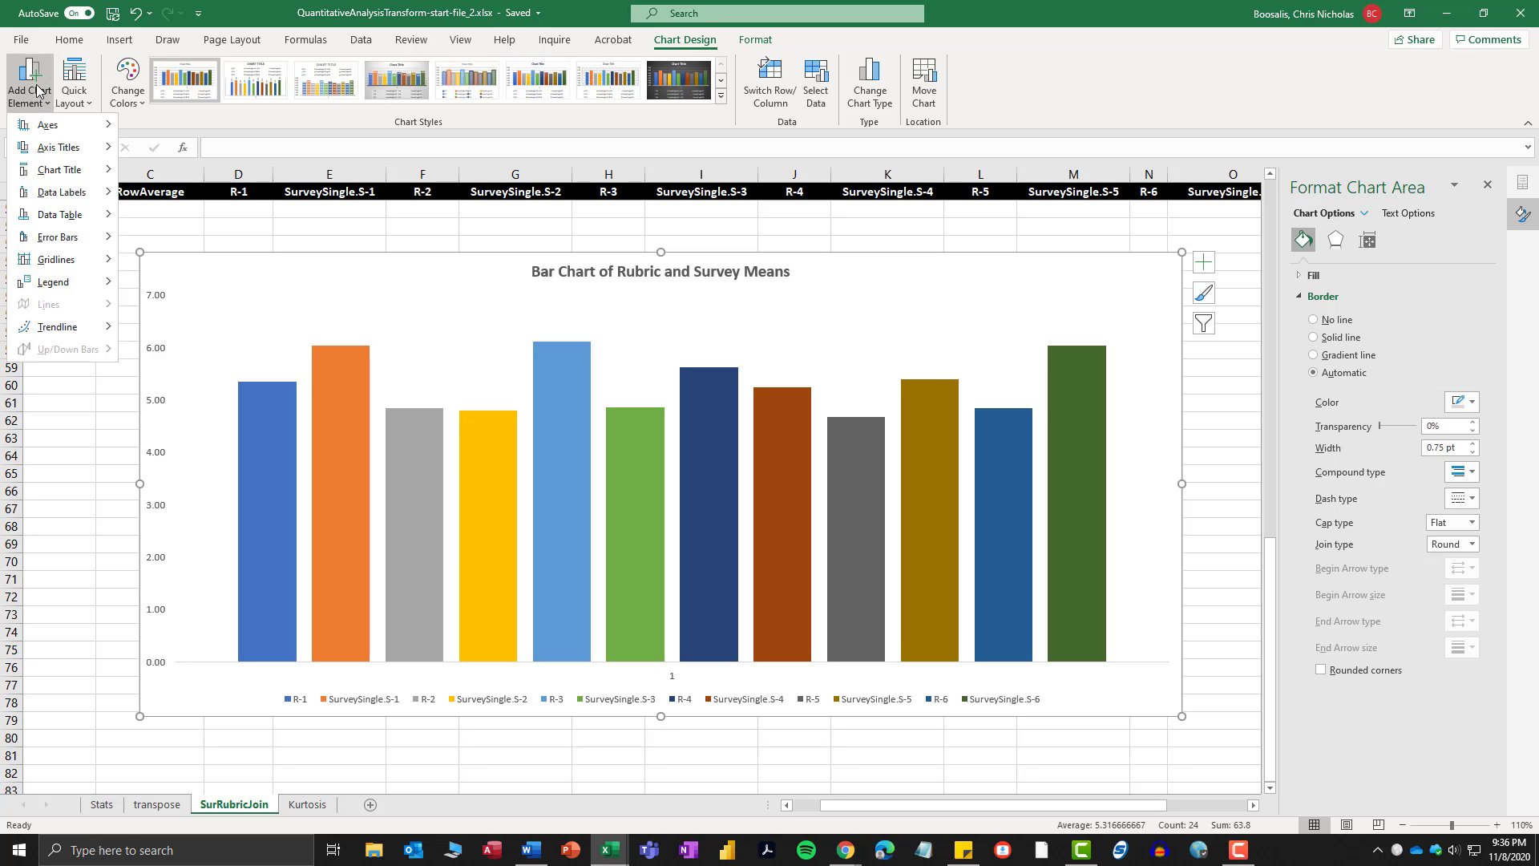
pyautogui.moveTo(56, 193)
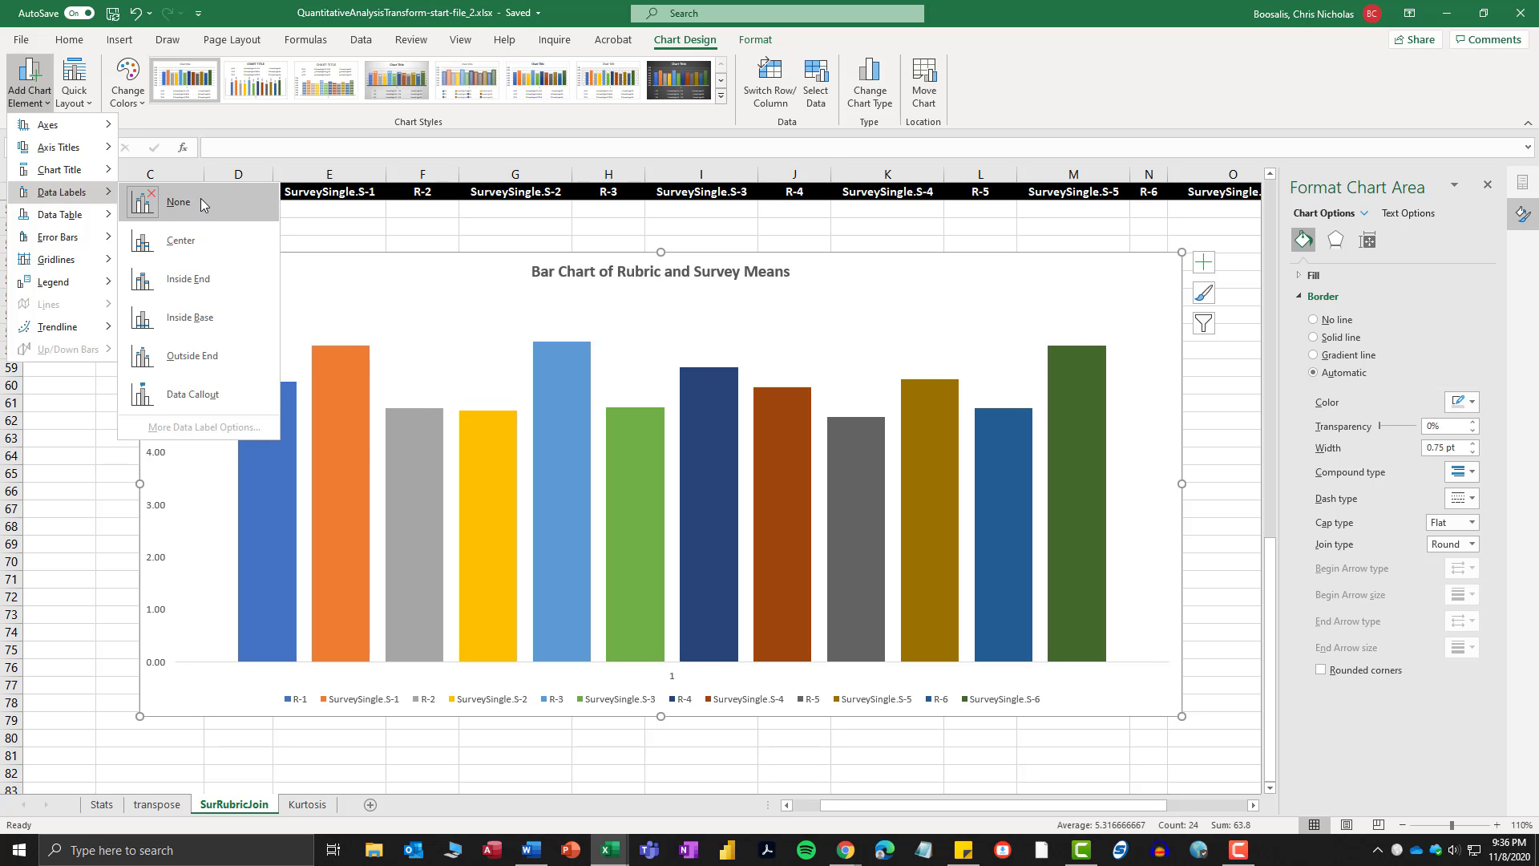
pyautogui.click(185, 368)
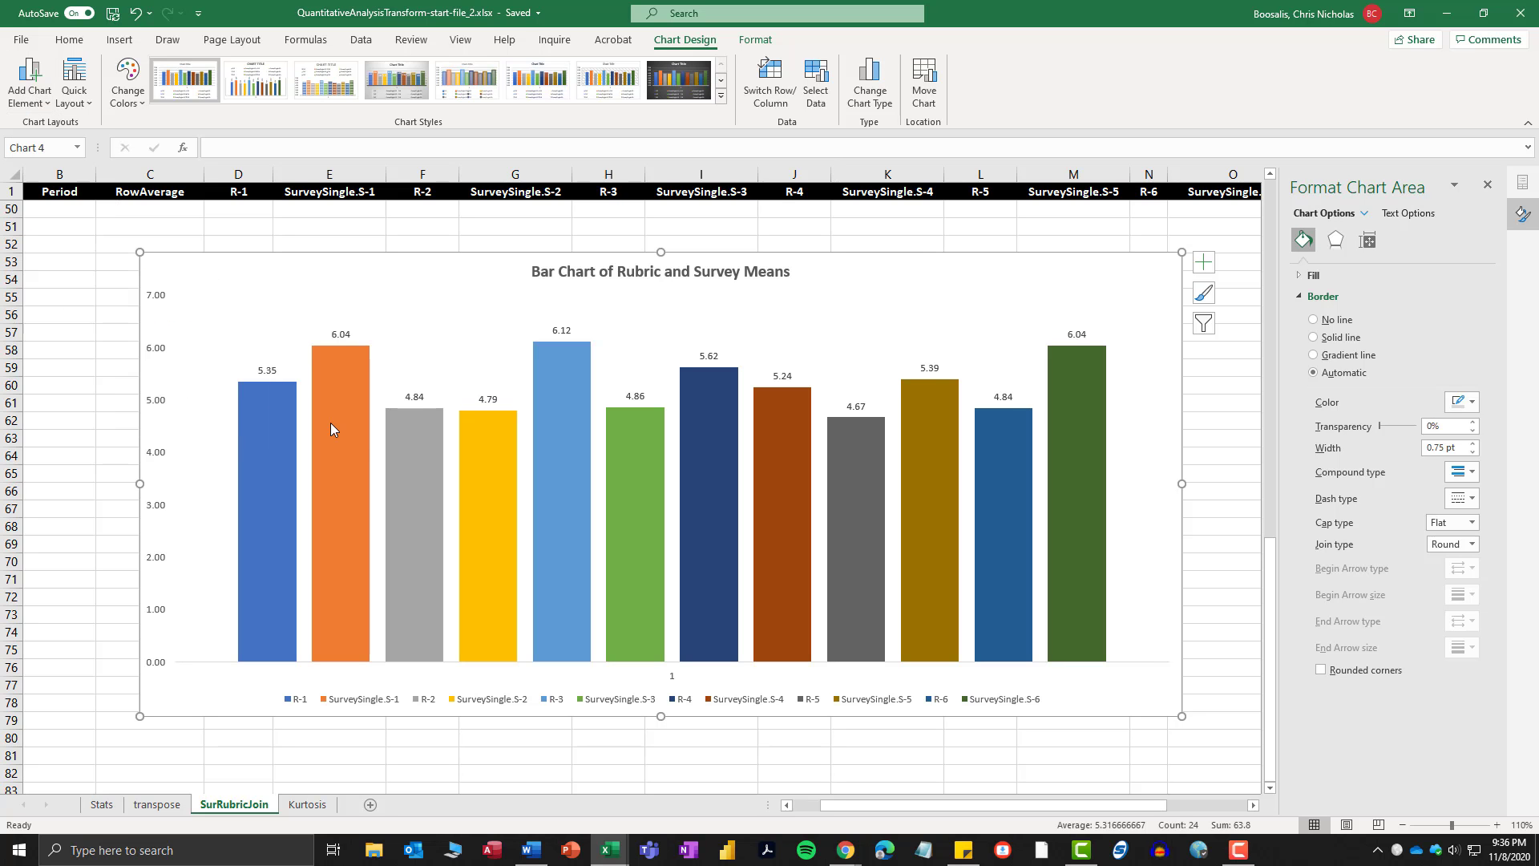
pyautogui.moveTo(269, 404)
pyautogui.moveTo(249, 445)
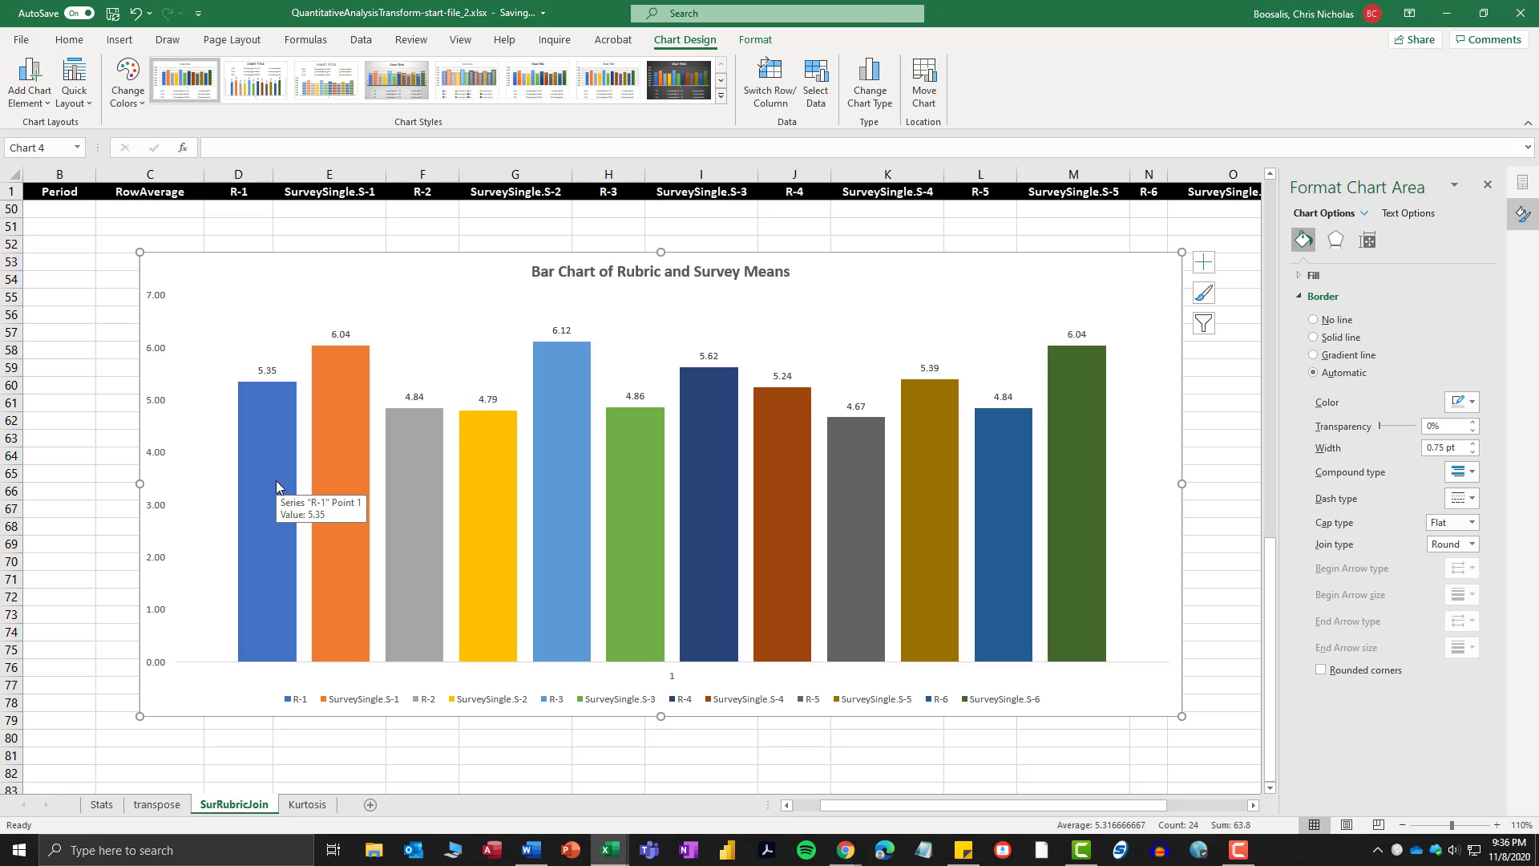
# Open the fill options of the R-1 series and check which theme color its column uses.
pyautogui.click(274, 483)
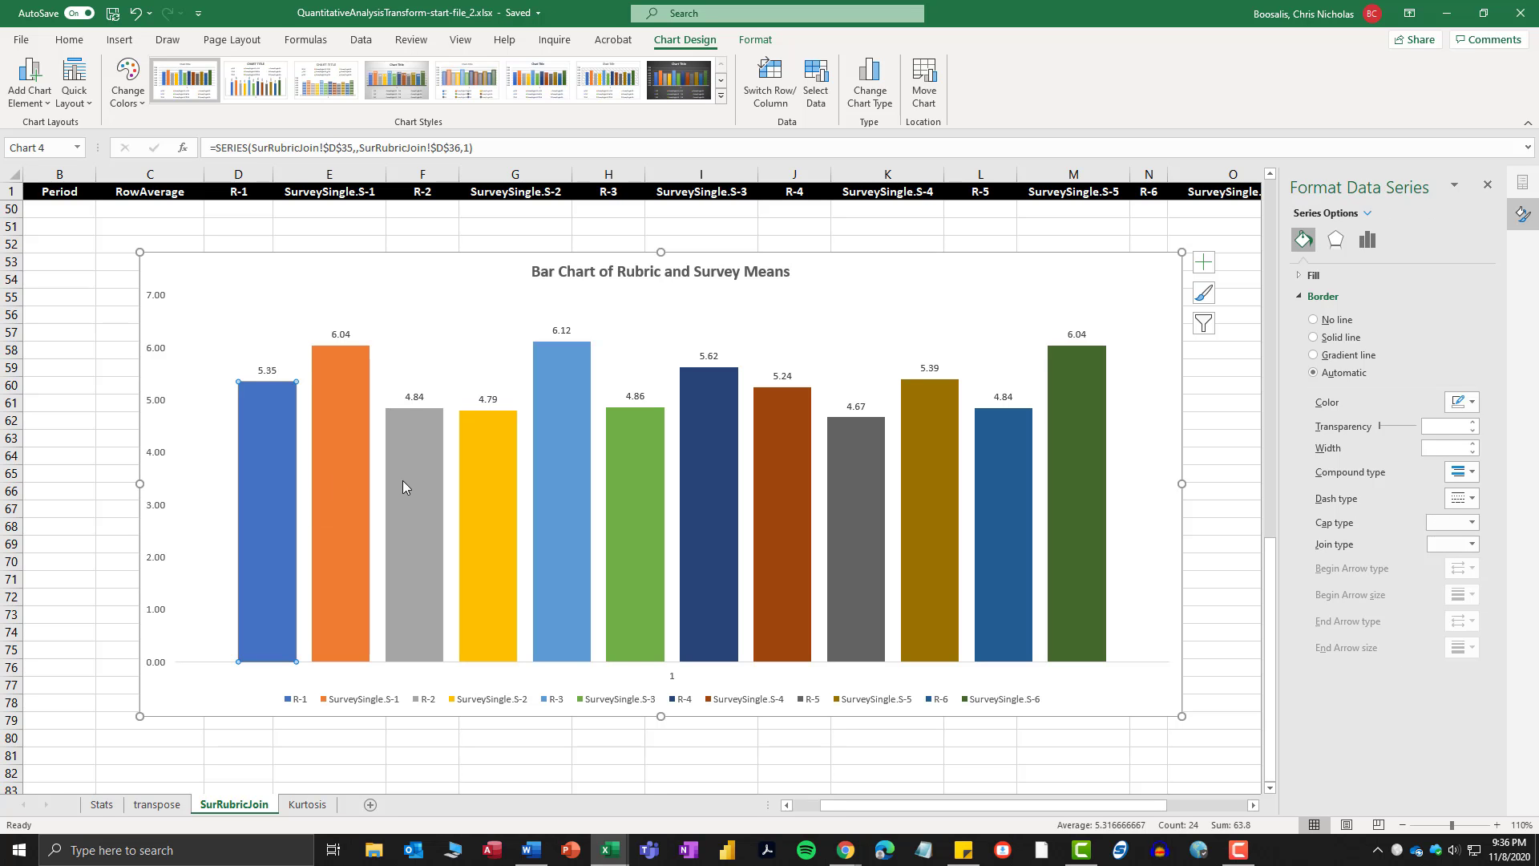
pyautogui.click(559, 476)
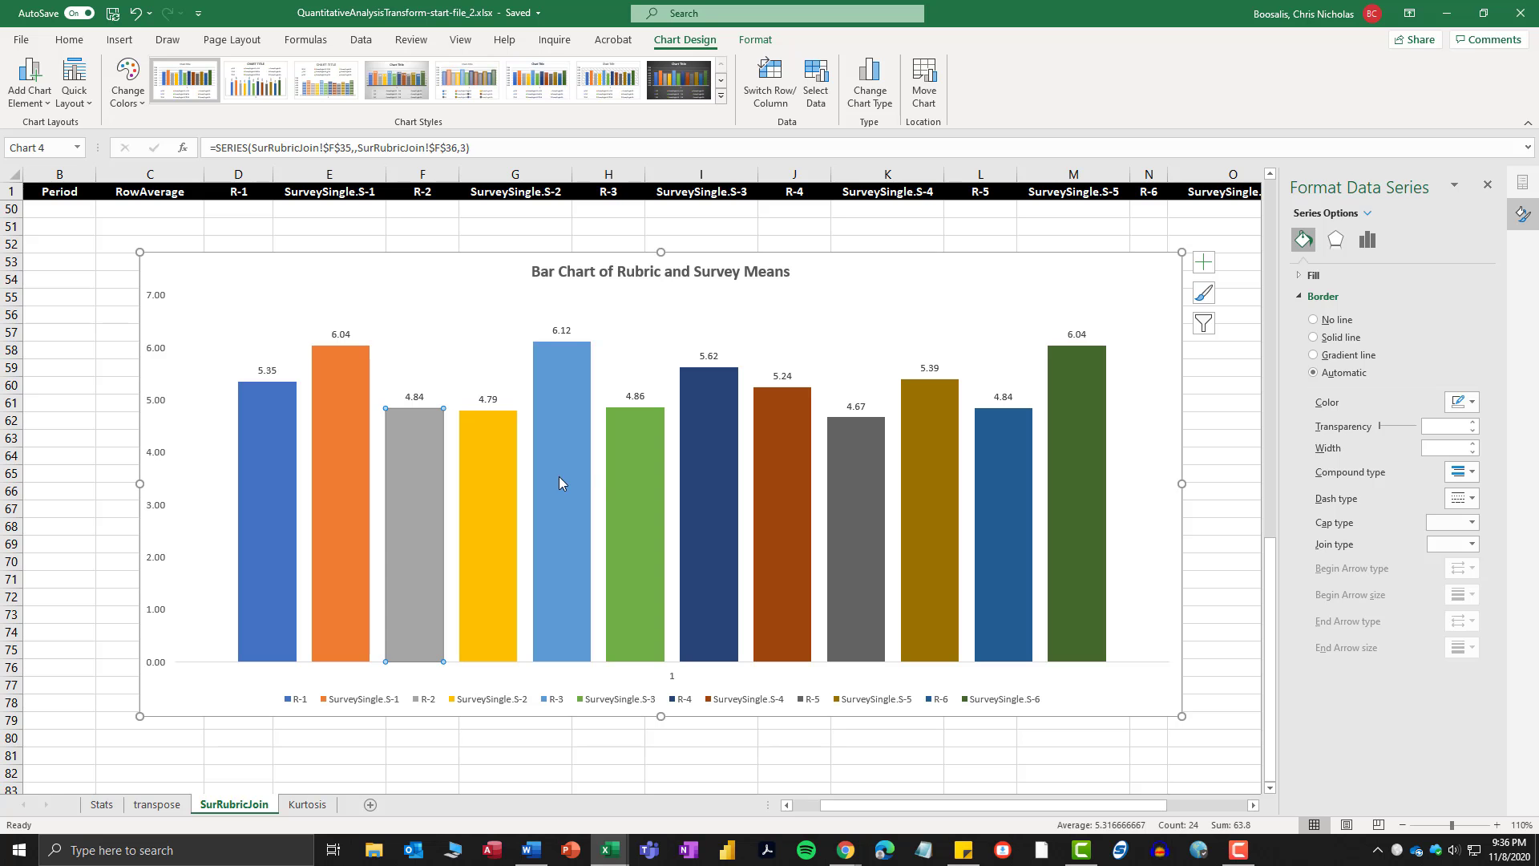
pyautogui.click(709, 480)
pyautogui.click(257, 473)
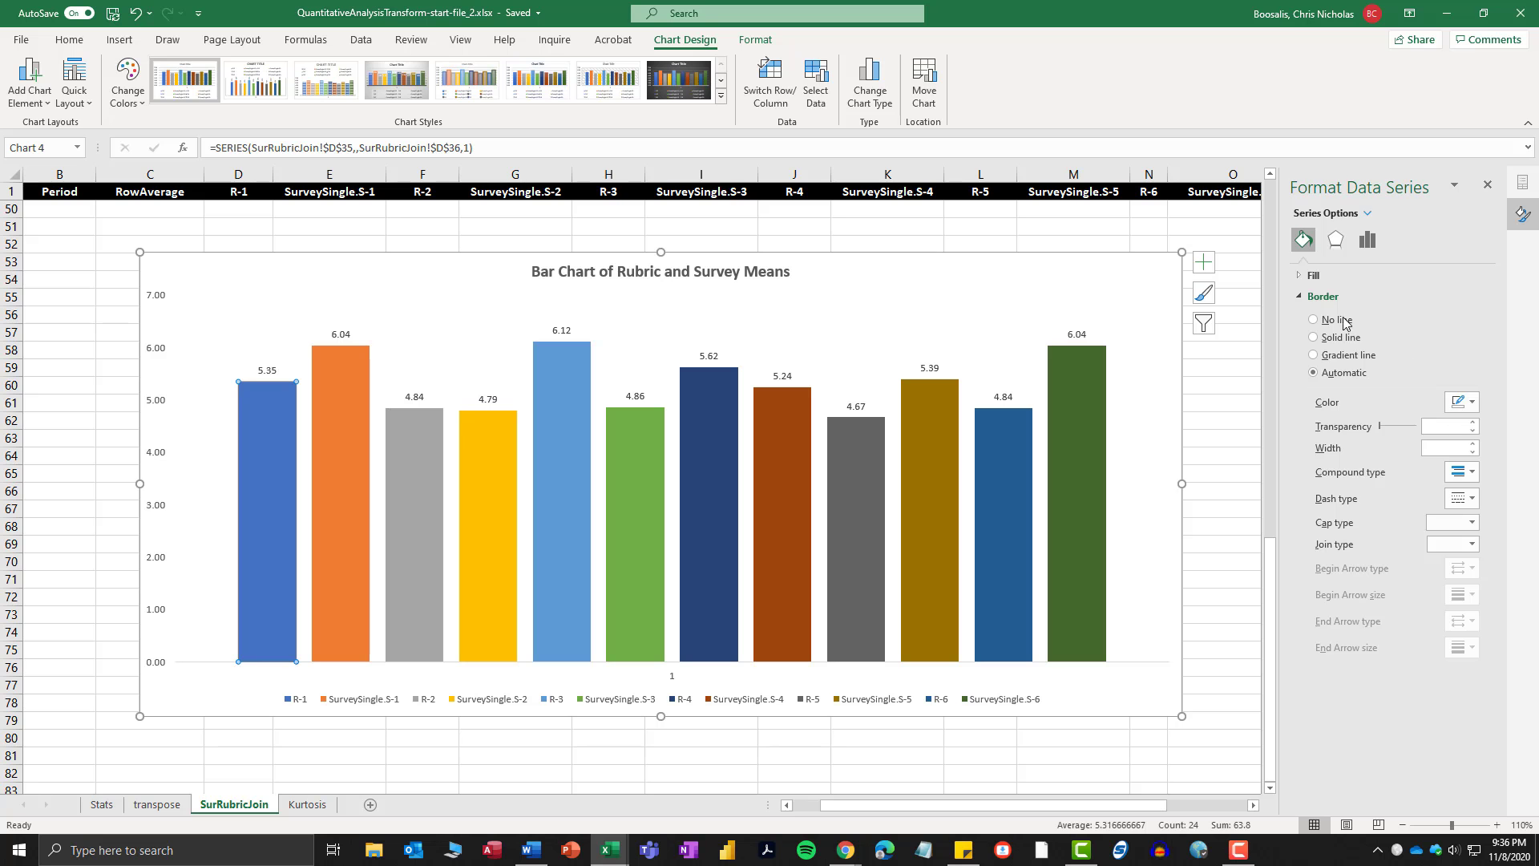
pyautogui.click(1310, 278)
pyautogui.click(1303, 277)
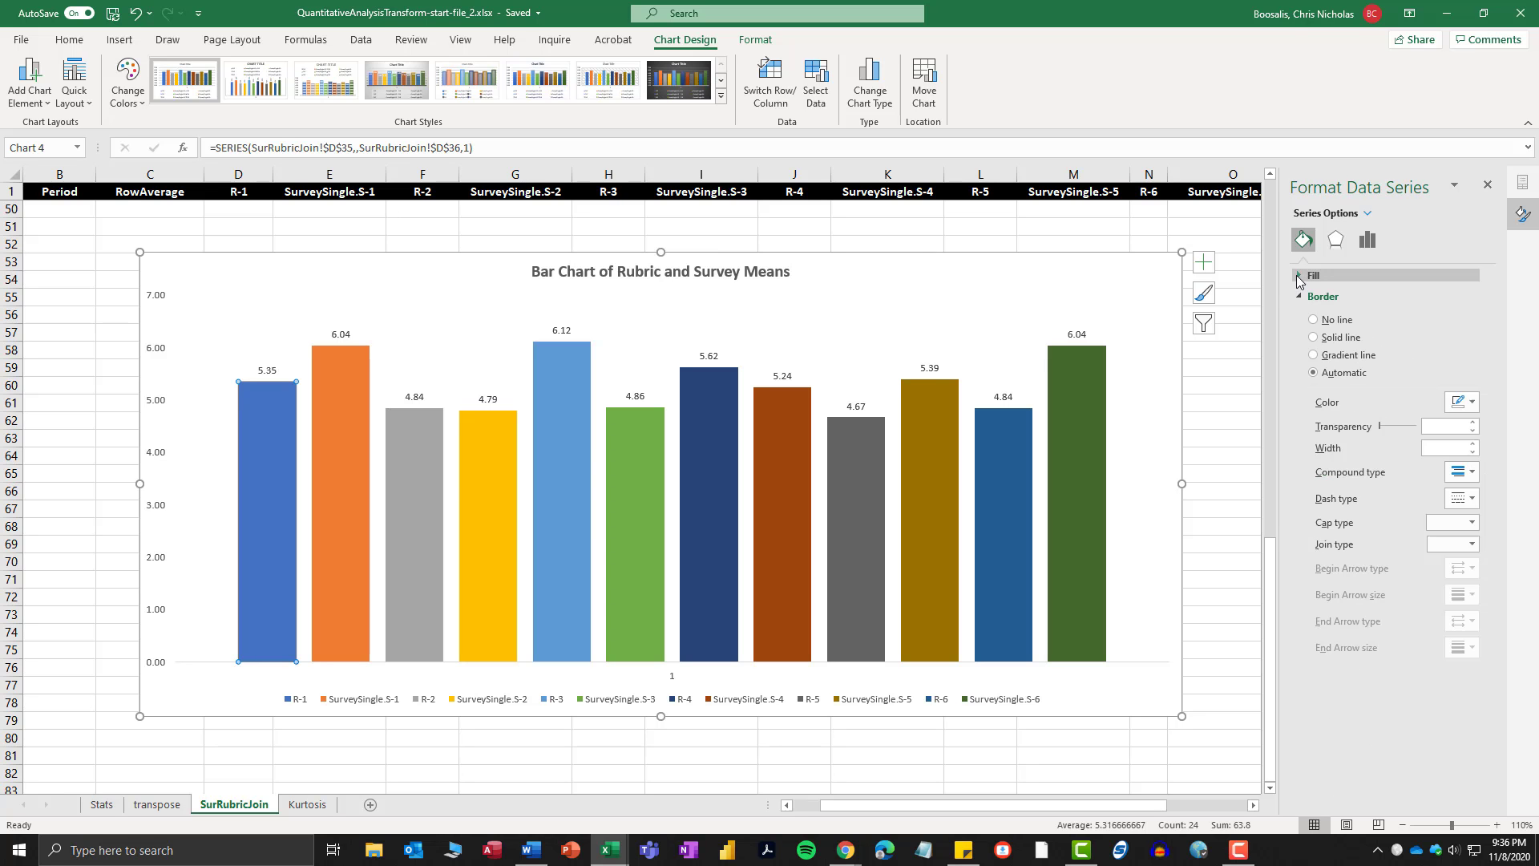
pyautogui.click(1300, 296)
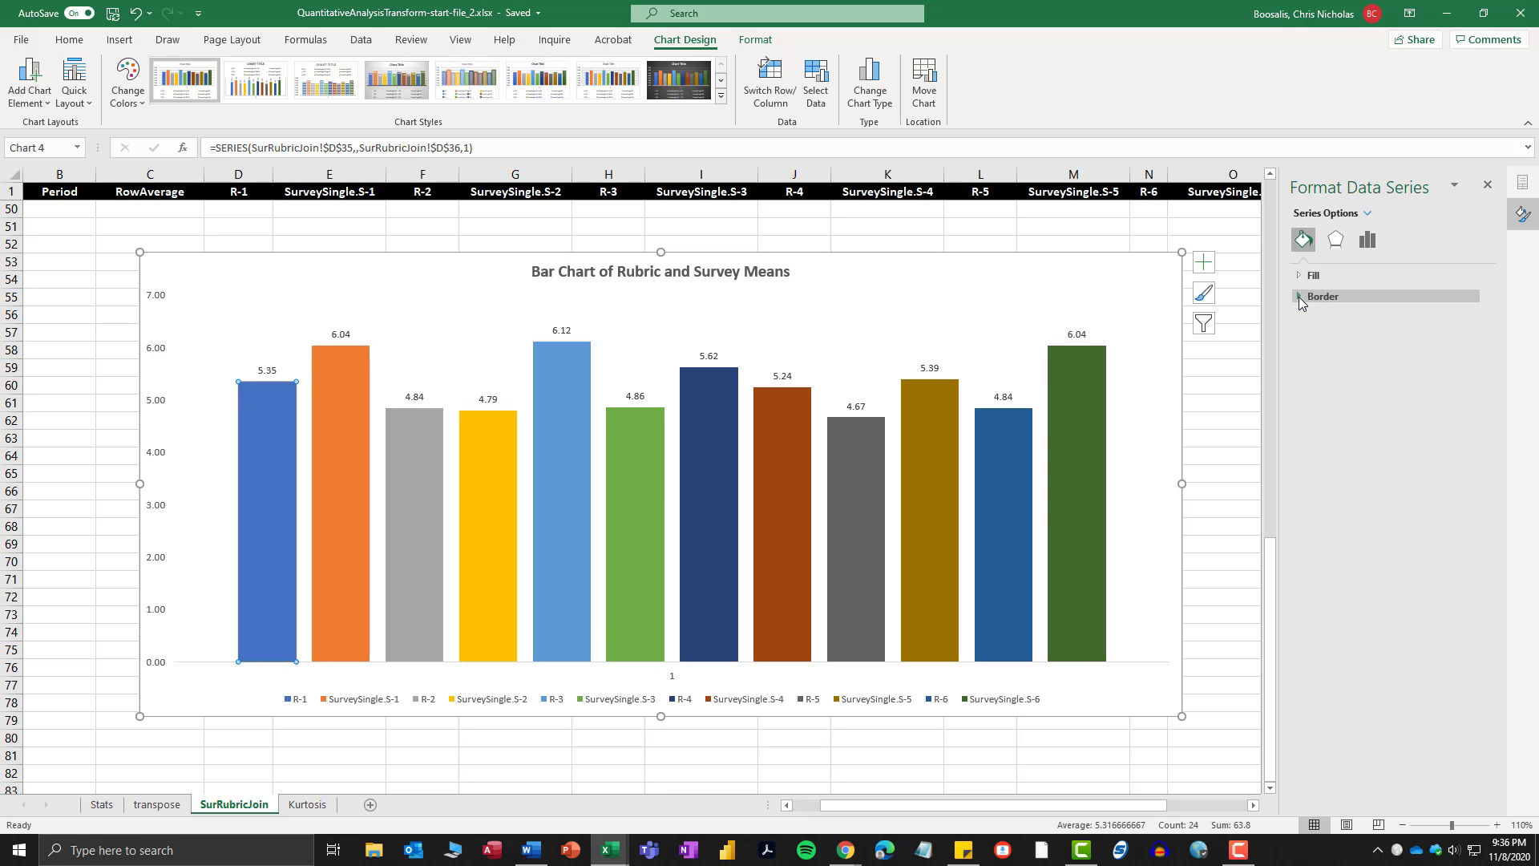
pyautogui.click(1298, 277)
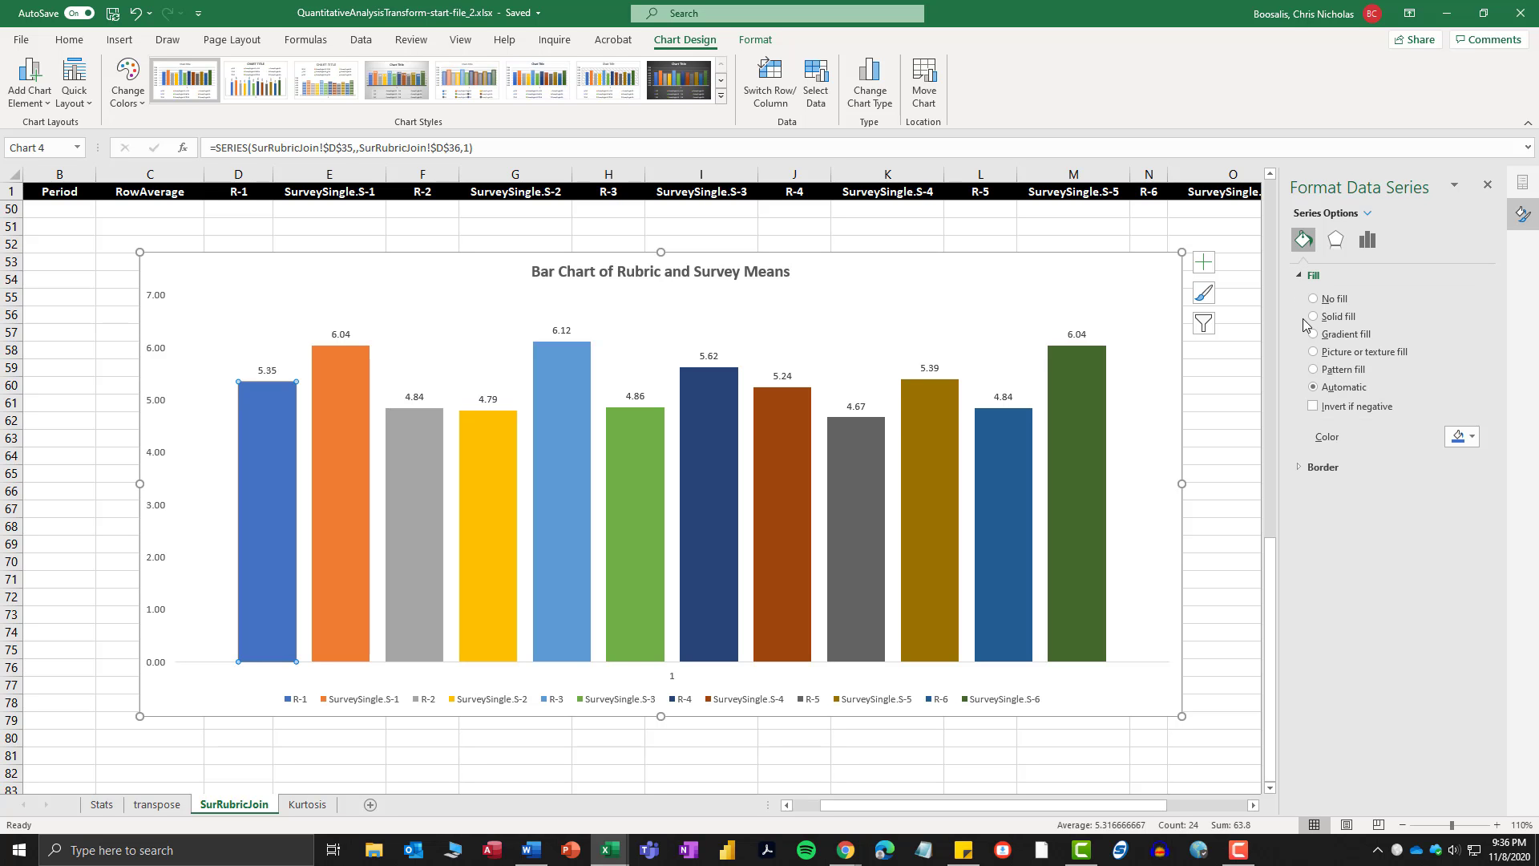
pyautogui.click(1472, 440)
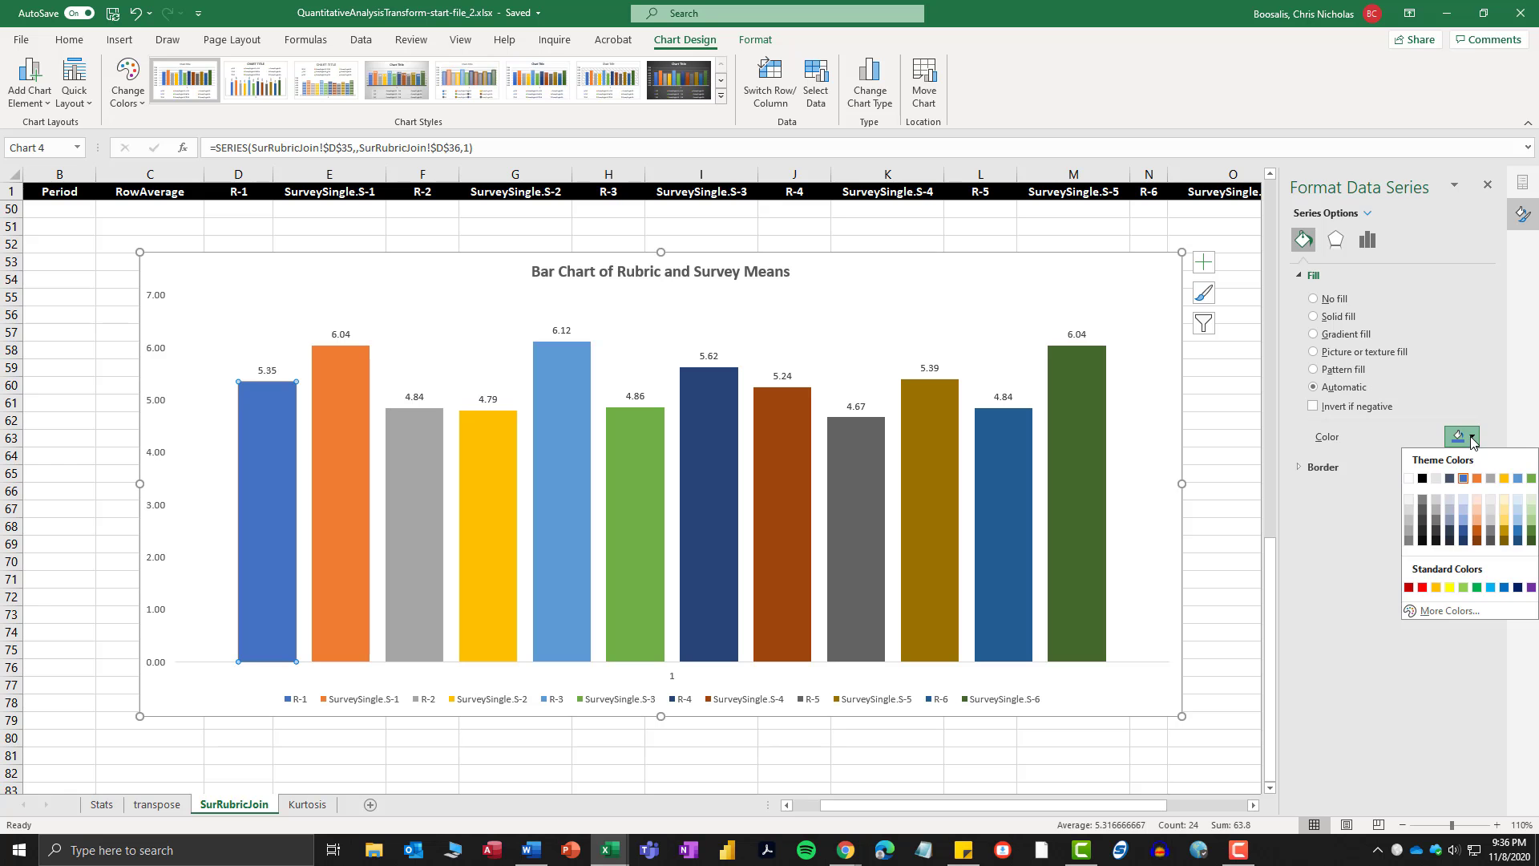
pyautogui.click(1472, 440)
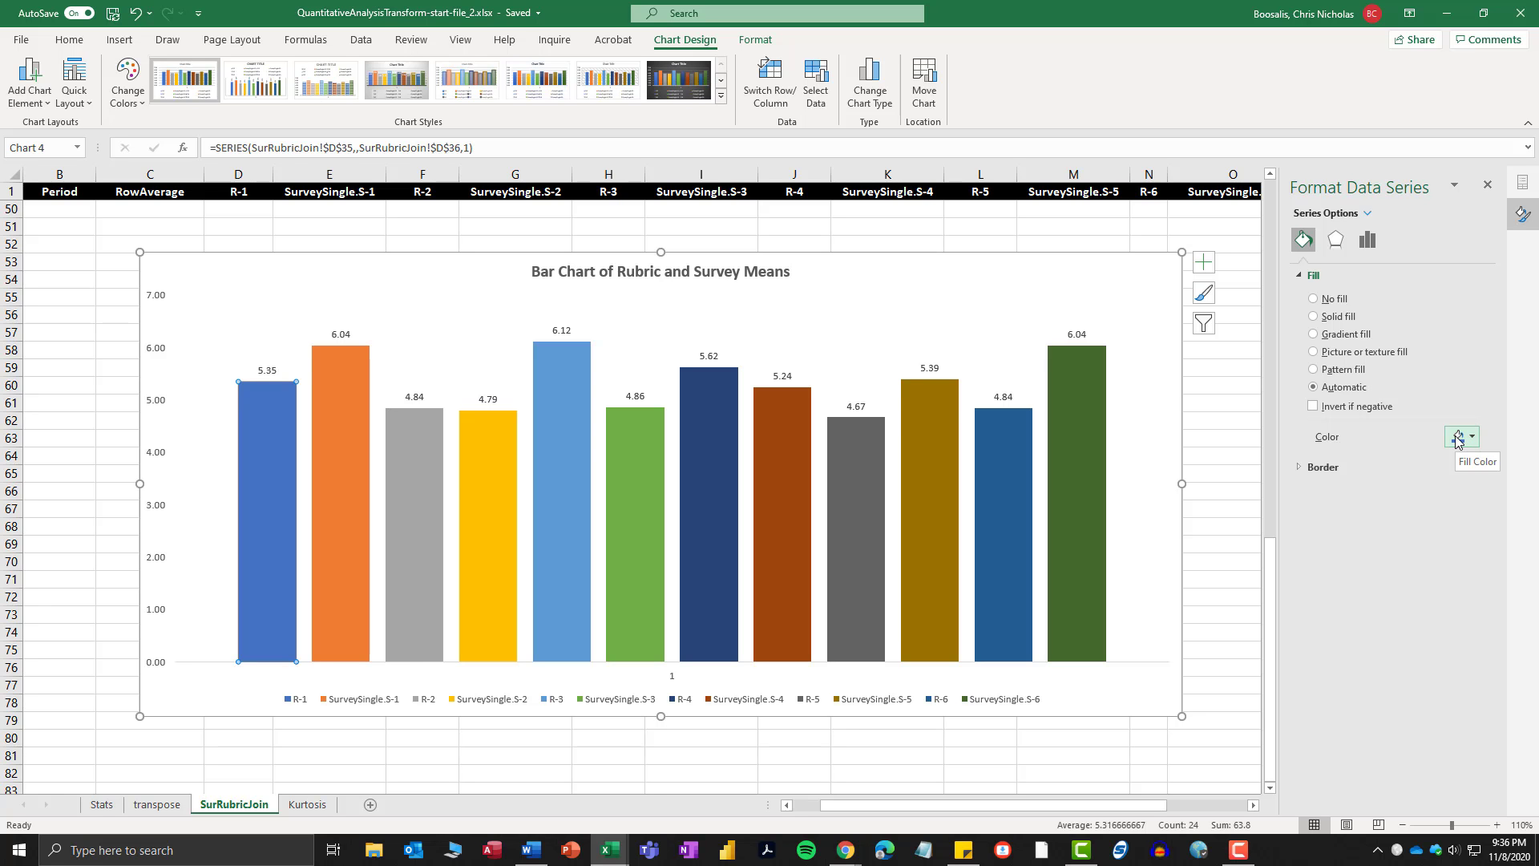
# Fill the R-2 and R-3 columns with the same blue theme color as the R-1 column.
pyautogui.click(407, 485)
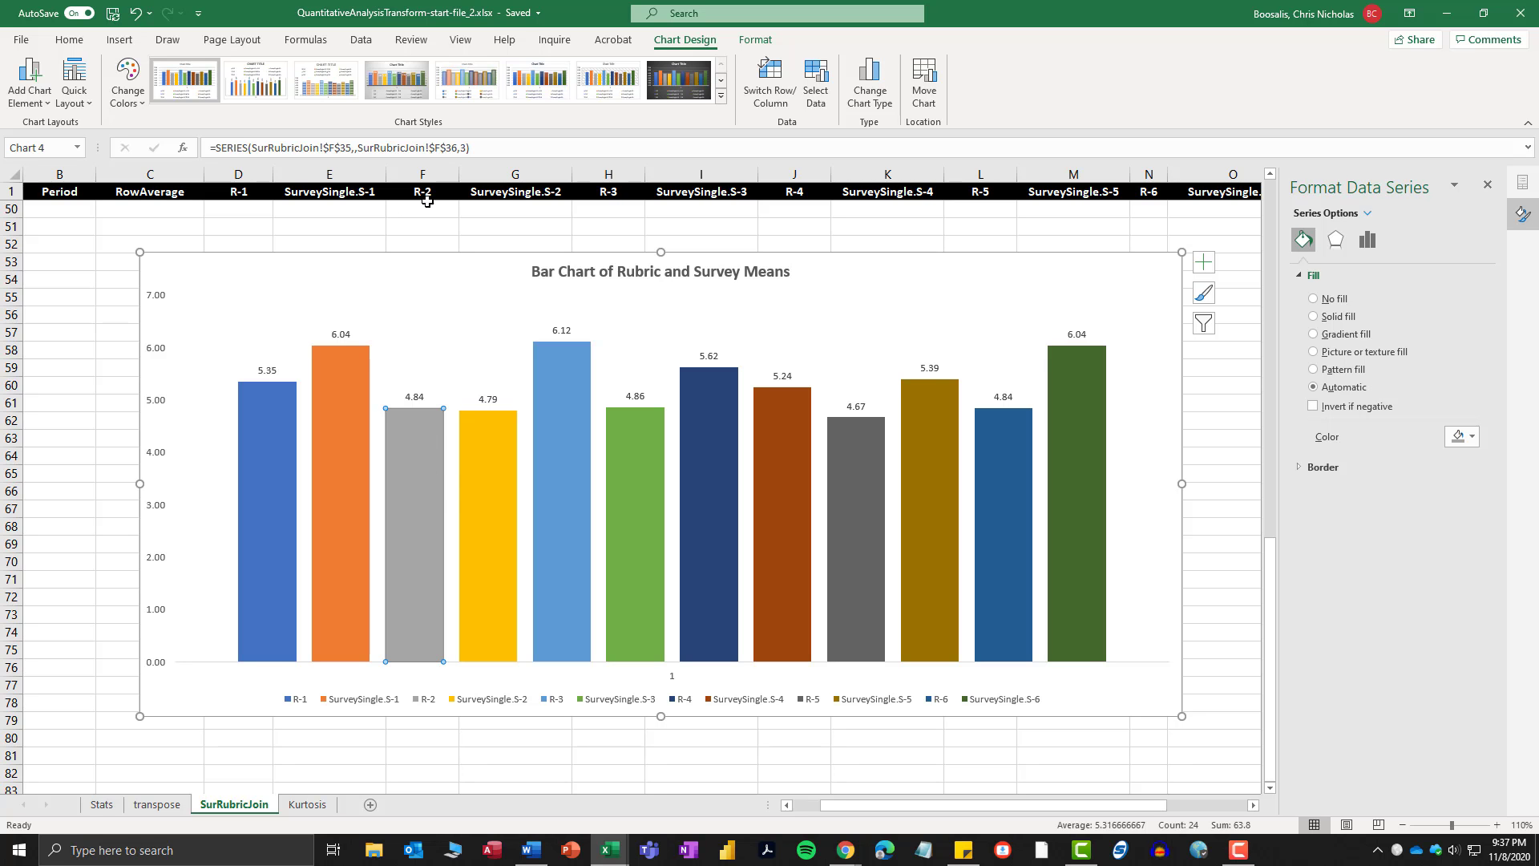
pyautogui.click(1473, 436)
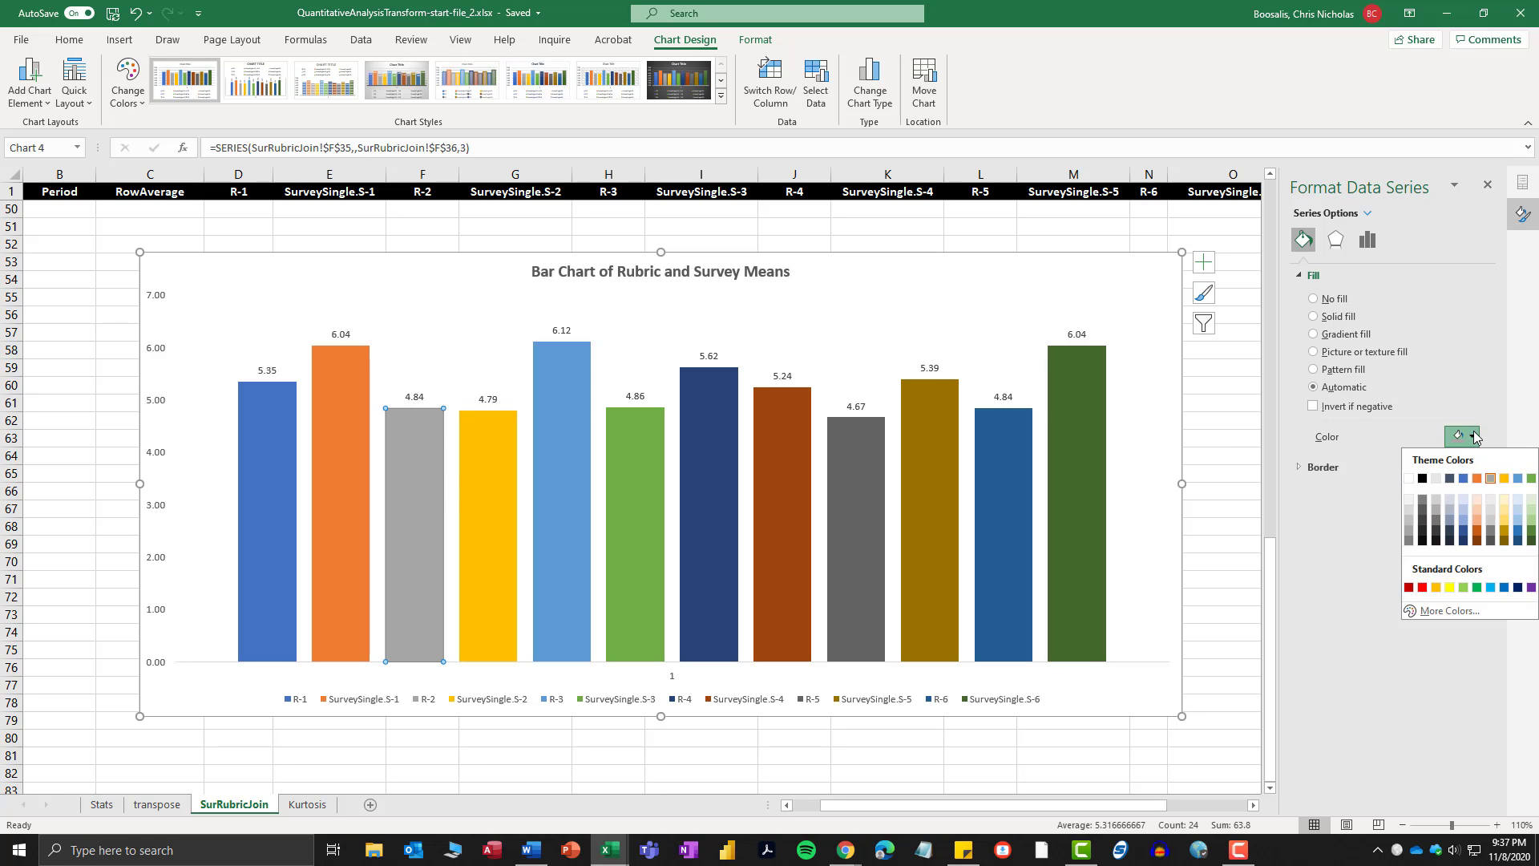
pyautogui.click(1463, 479)
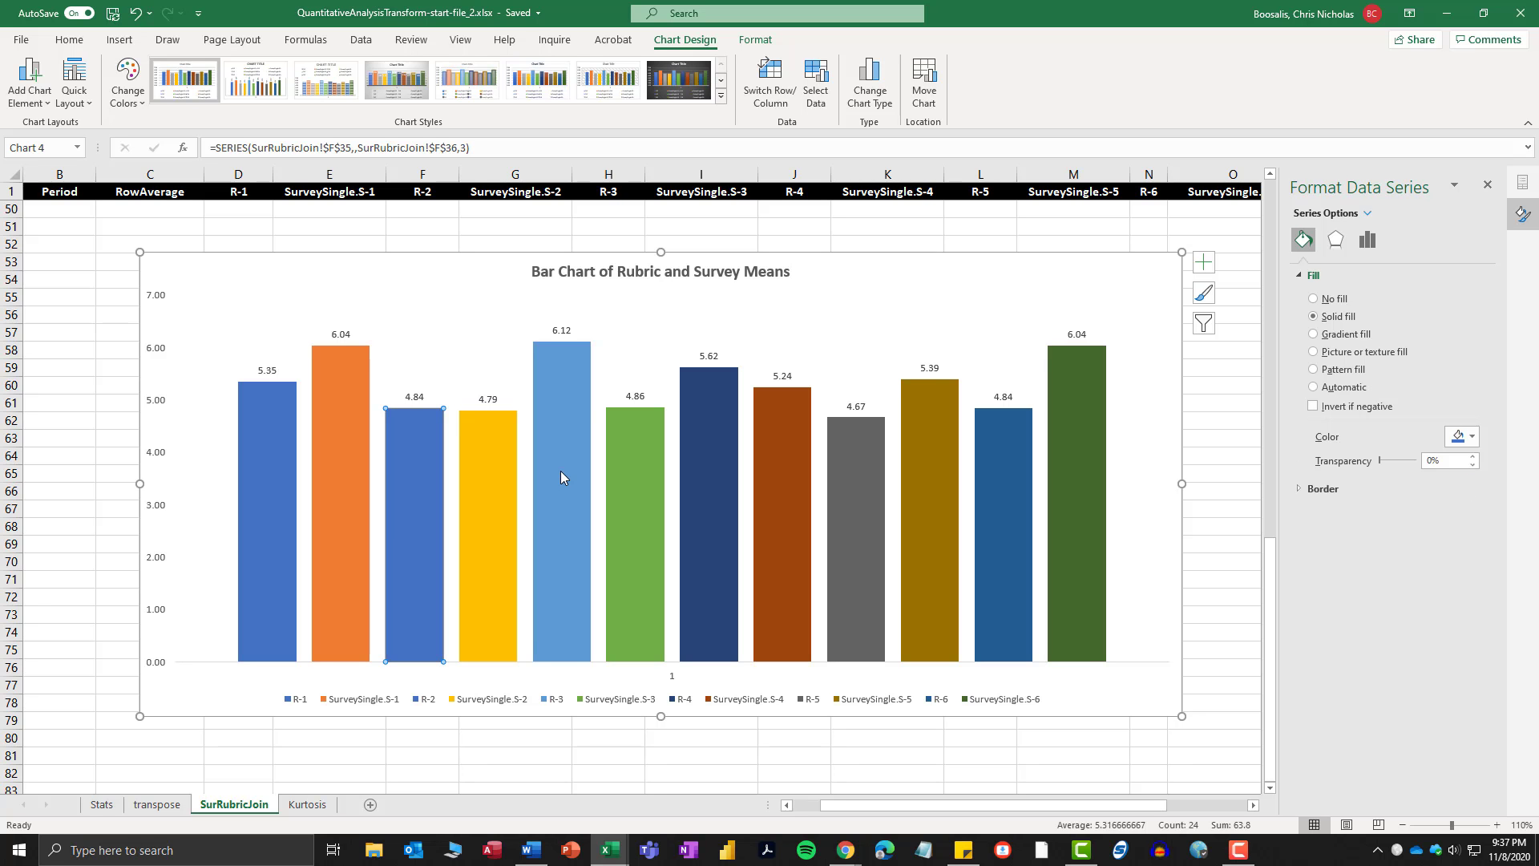
pyautogui.click(560, 473)
pyautogui.click(1474, 438)
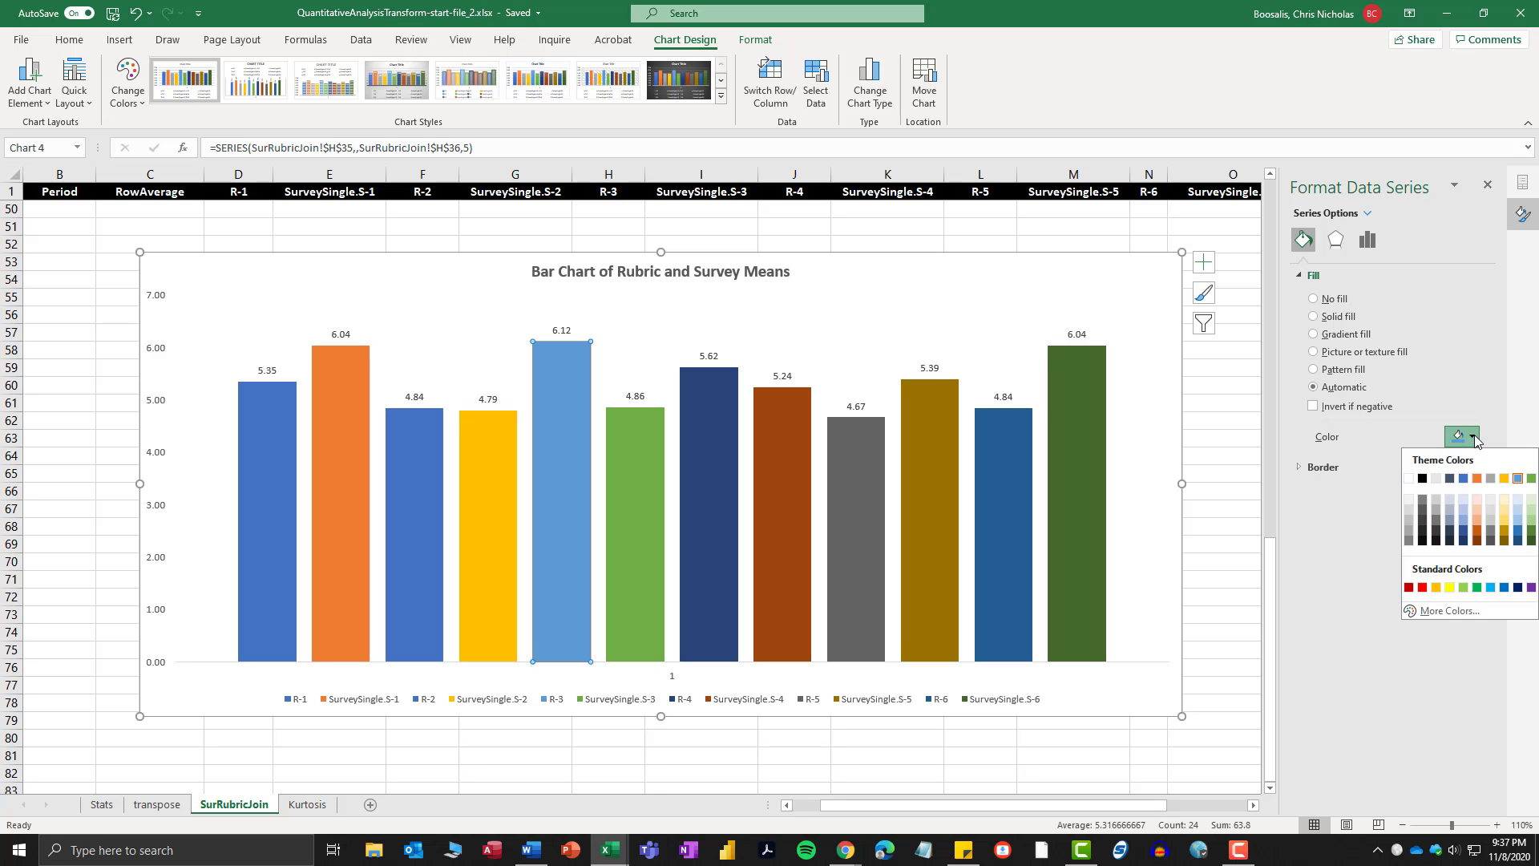
pyautogui.click(1463, 478)
# Fill the R-4 and R-5 columns with the same blue theme color as the R-1 column.
pyautogui.click(704, 483)
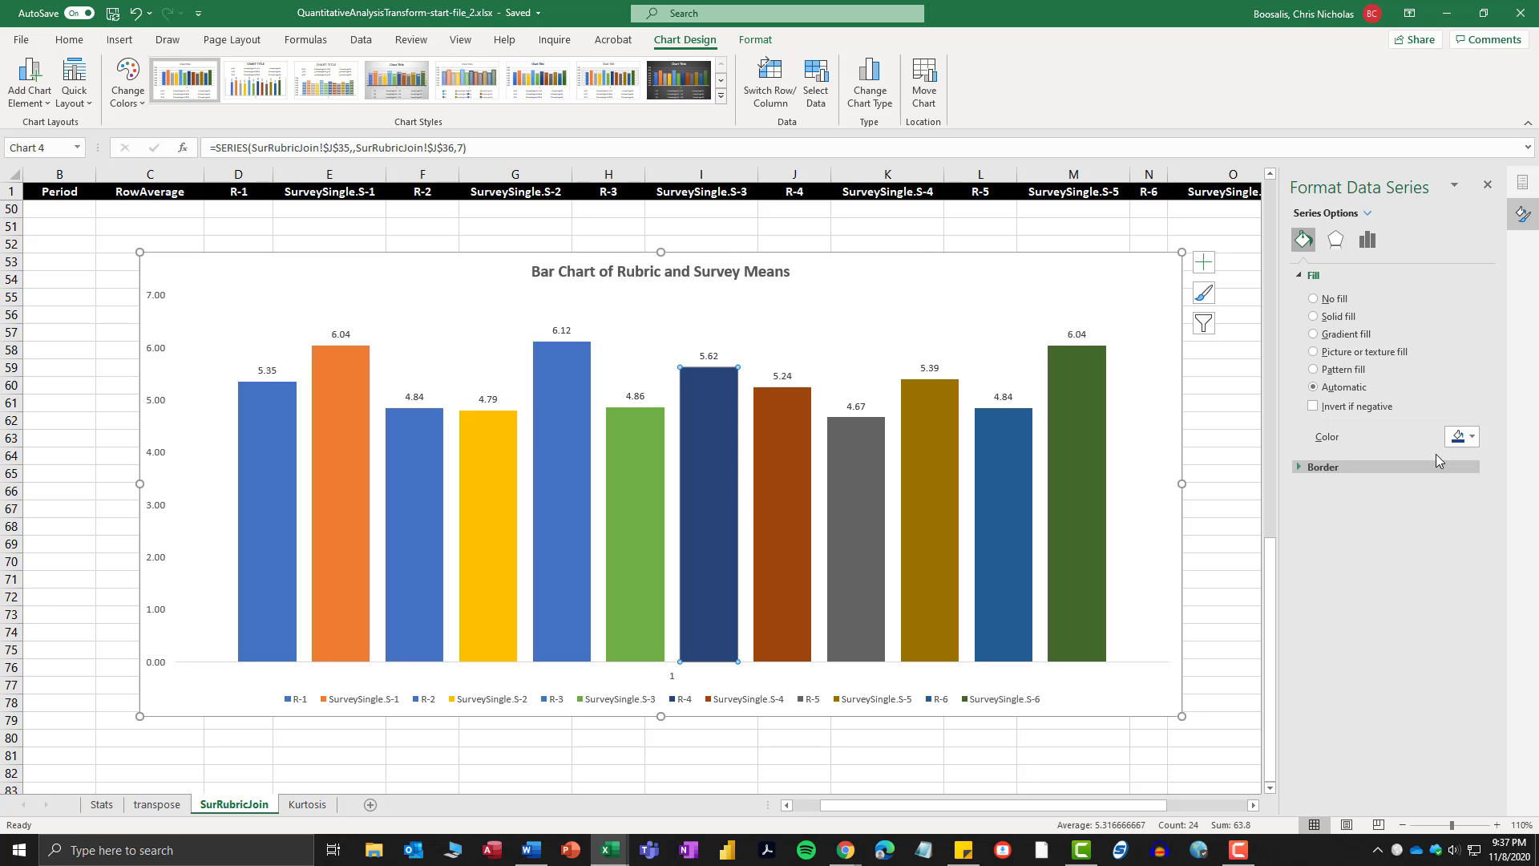
pyautogui.click(1471, 436)
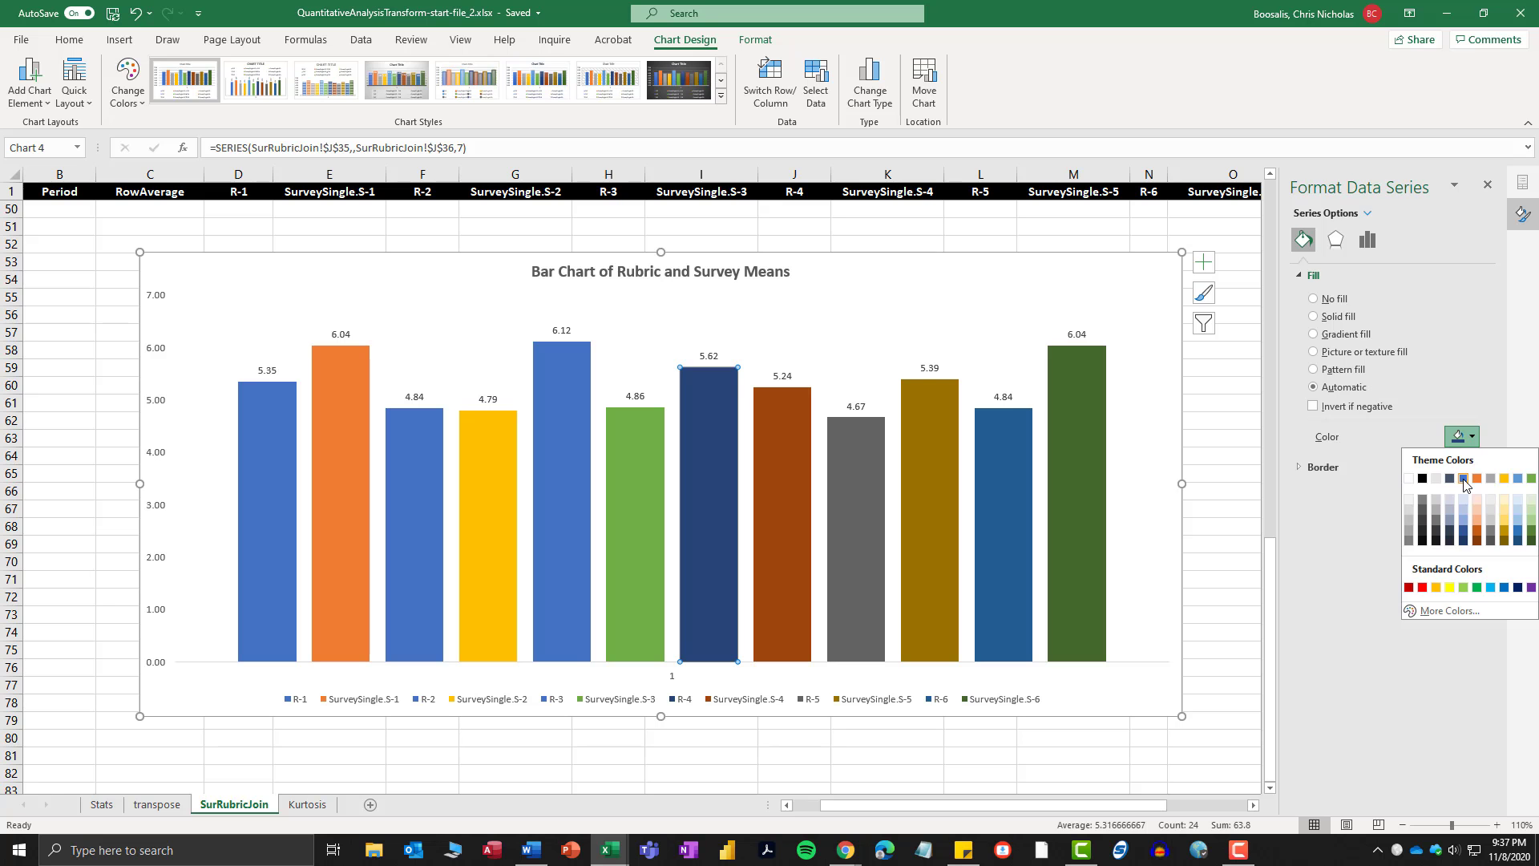
pyautogui.click(1463, 478)
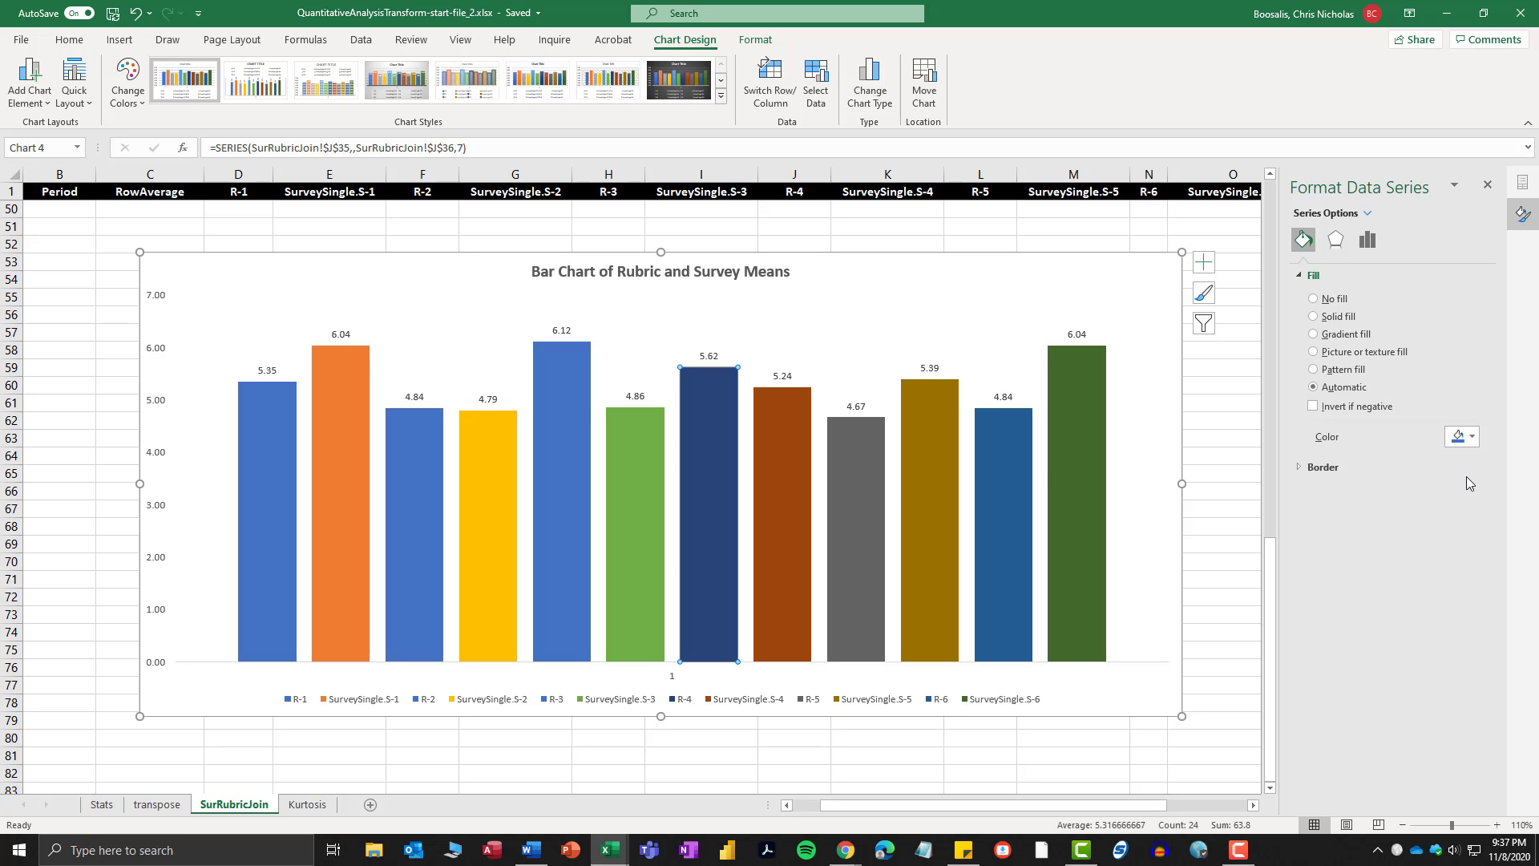
pyautogui.click(859, 484)
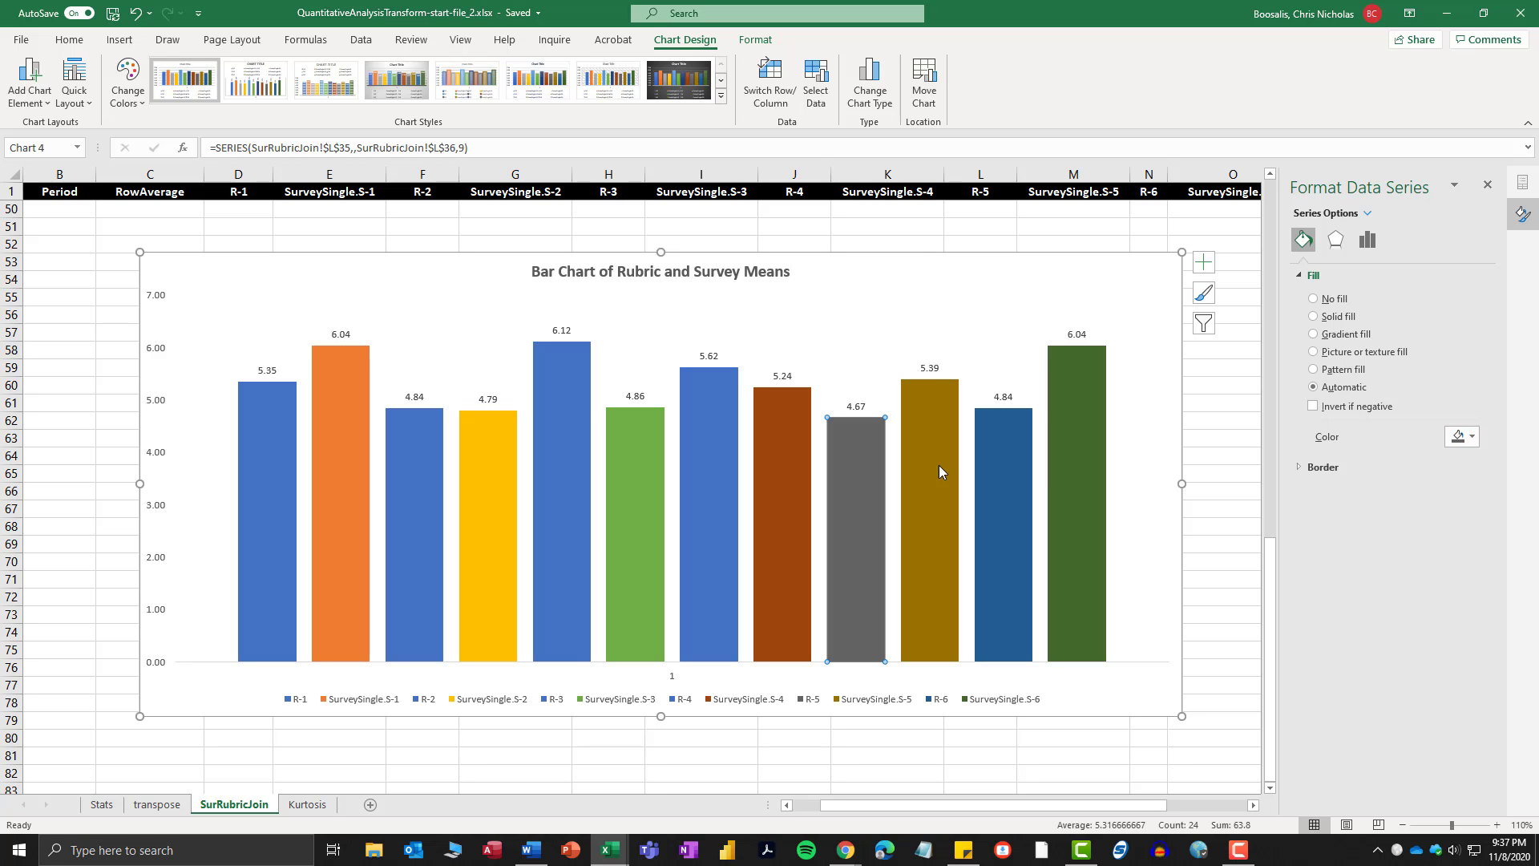
pyautogui.click(1472, 437)
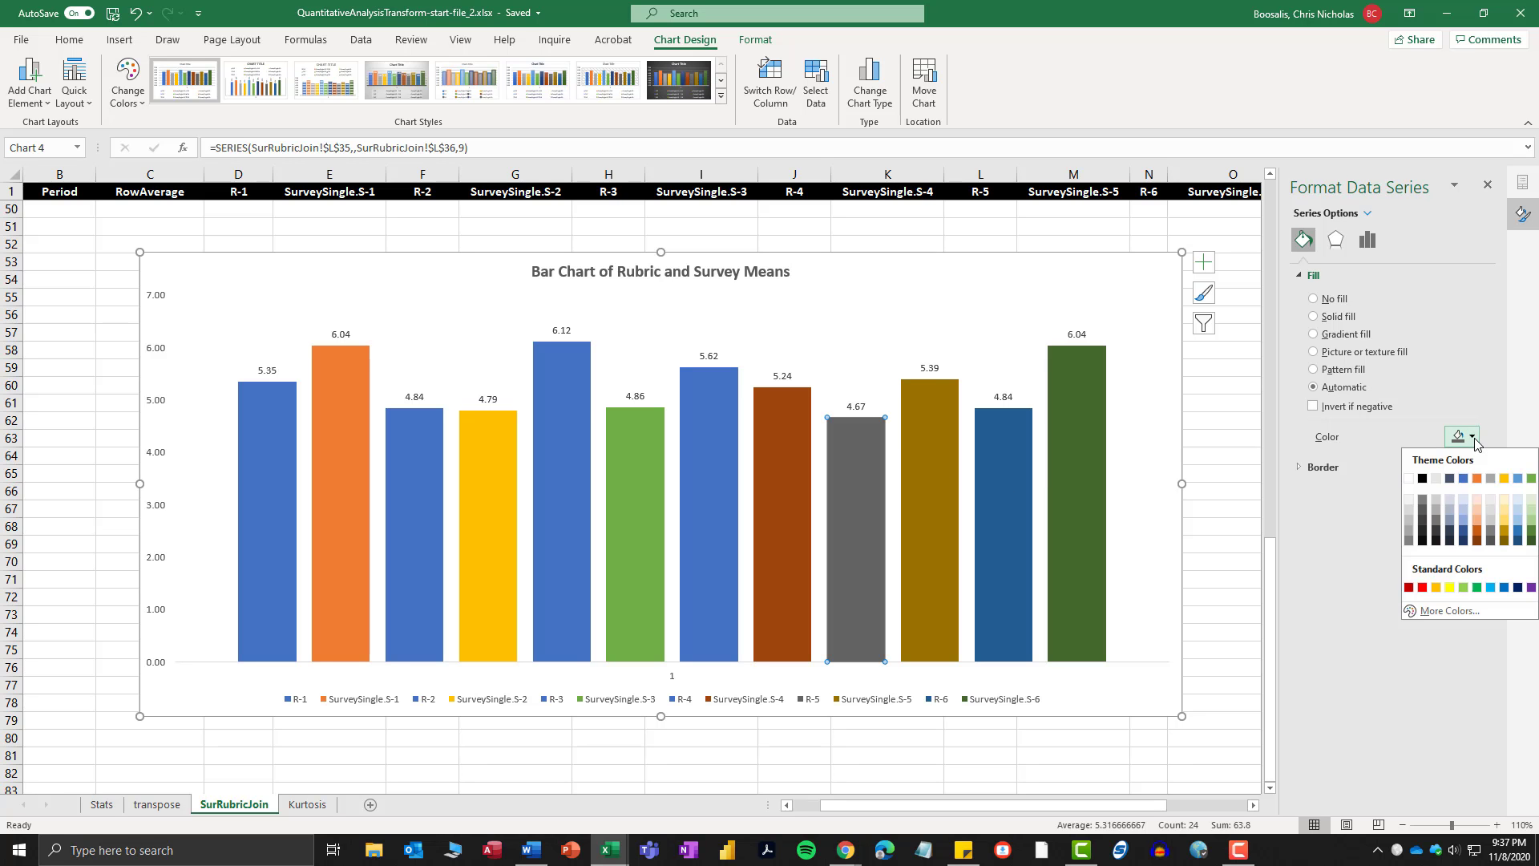
pyautogui.click(1464, 478)
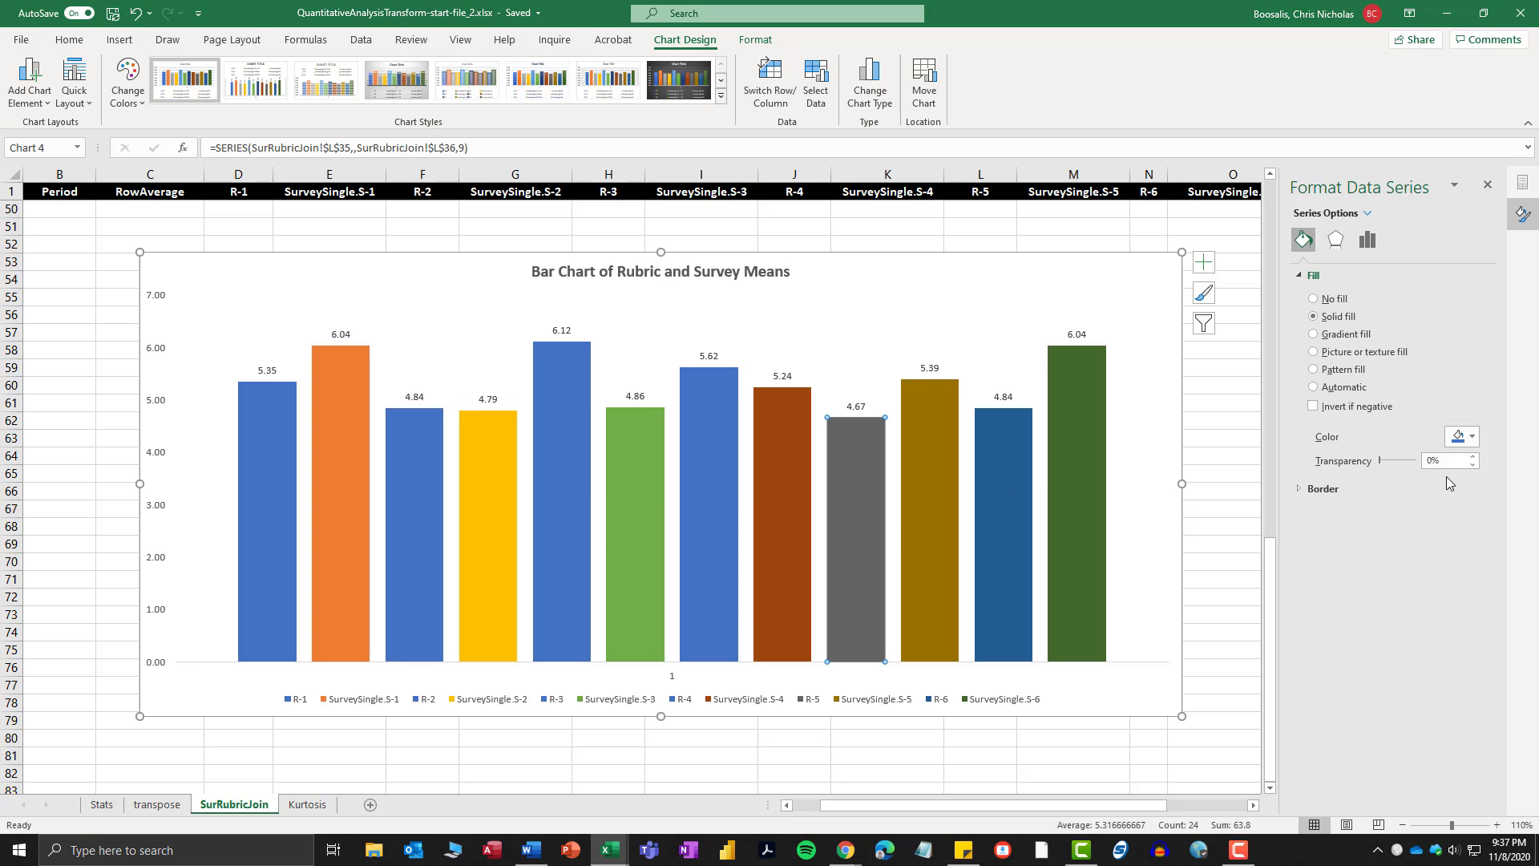
# Fill the R-6 column with the same blue theme color as the other rubric columns.
pyautogui.click(1003, 514)
pyautogui.click(1467, 436)
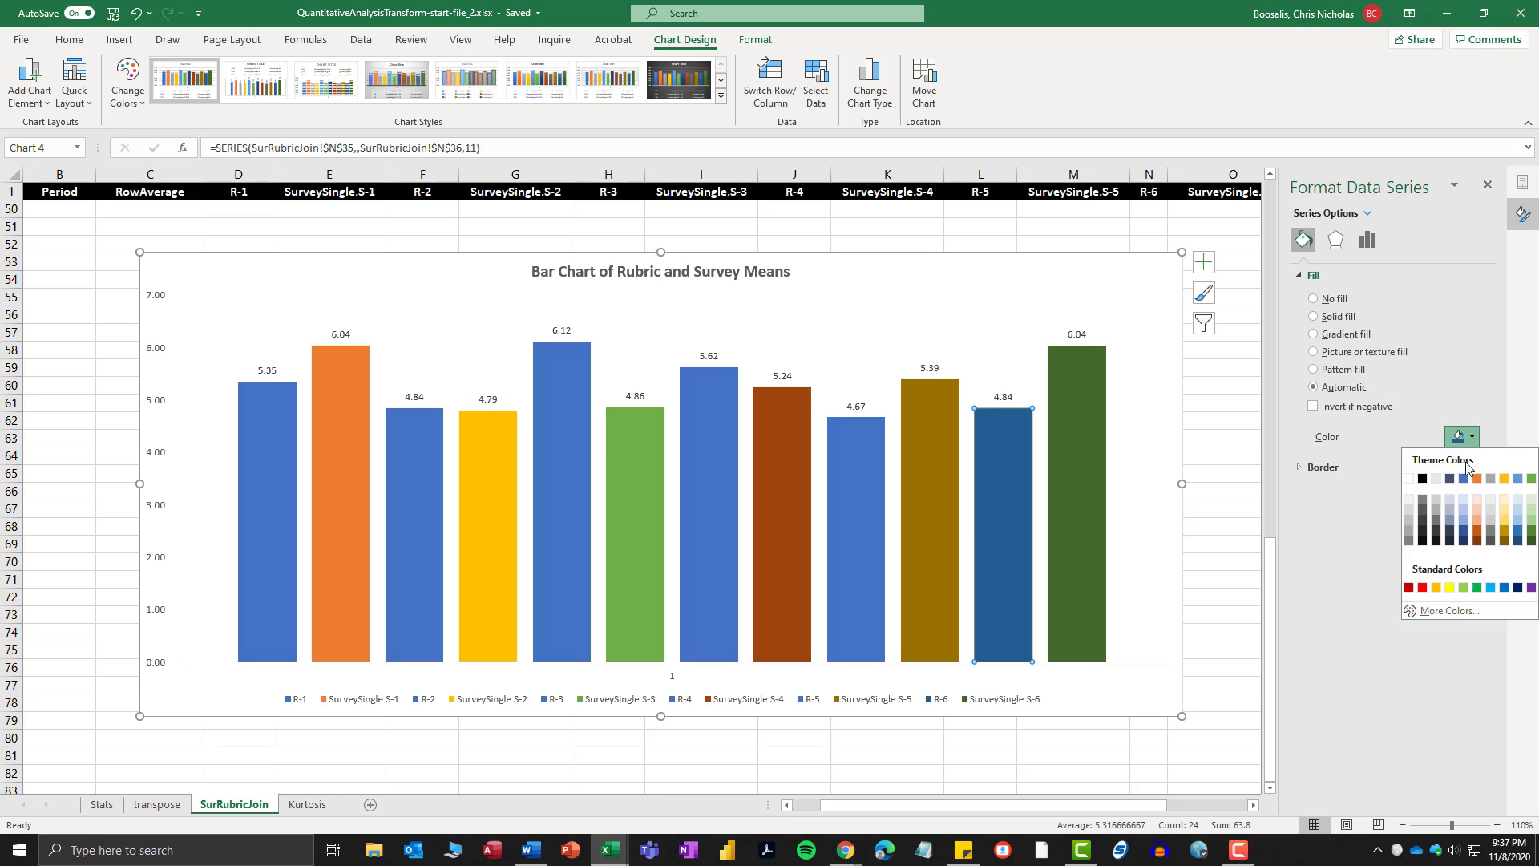
pyautogui.click(1463, 477)
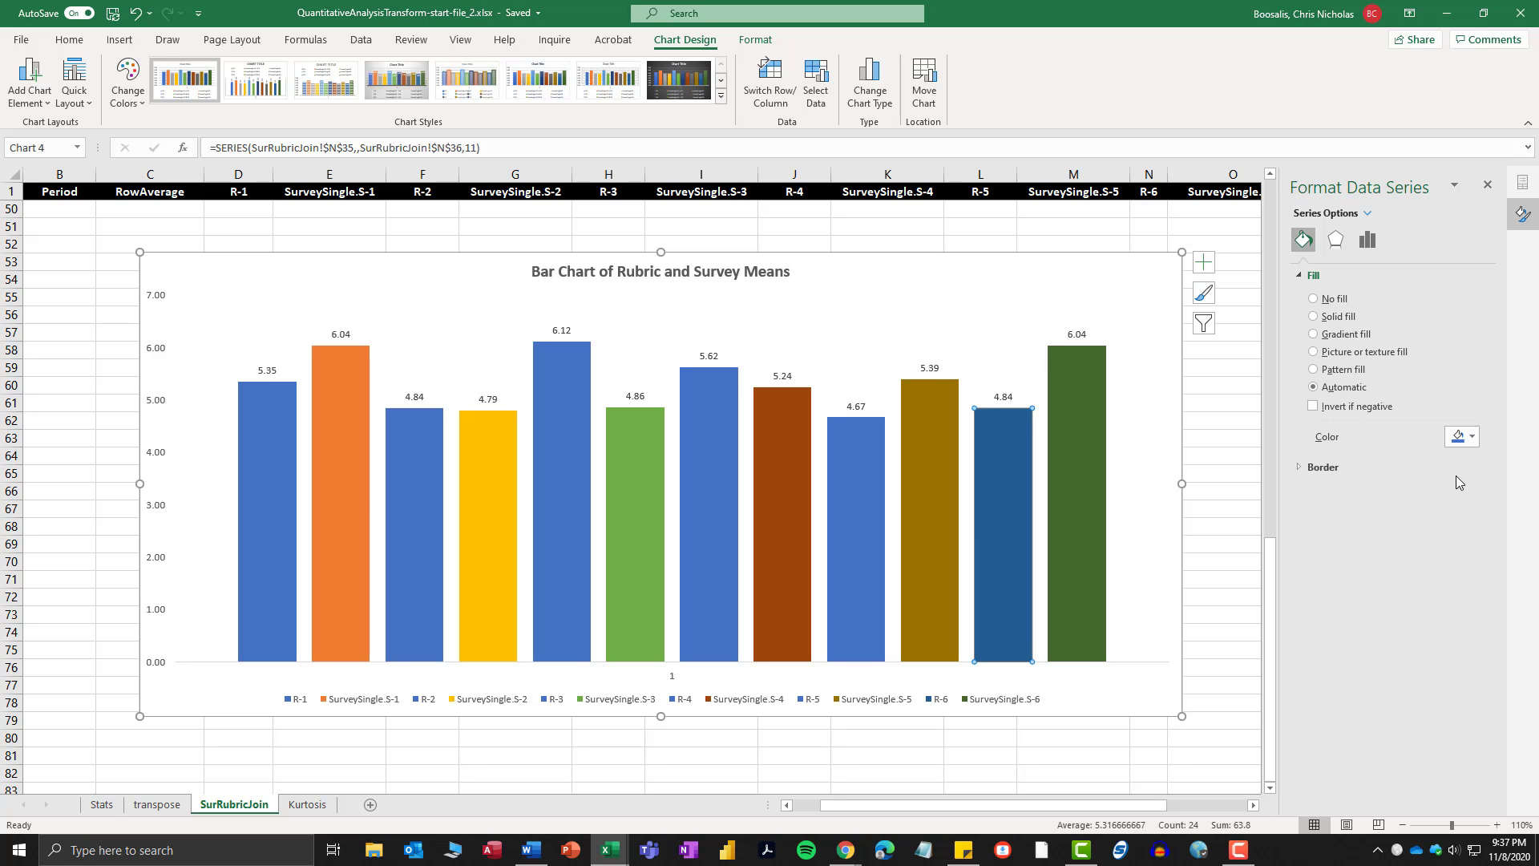
# Fill the SurveySingle.S-1 and SurveySingle.S-2 columns with the standard dark red color.
pyautogui.click(353, 478)
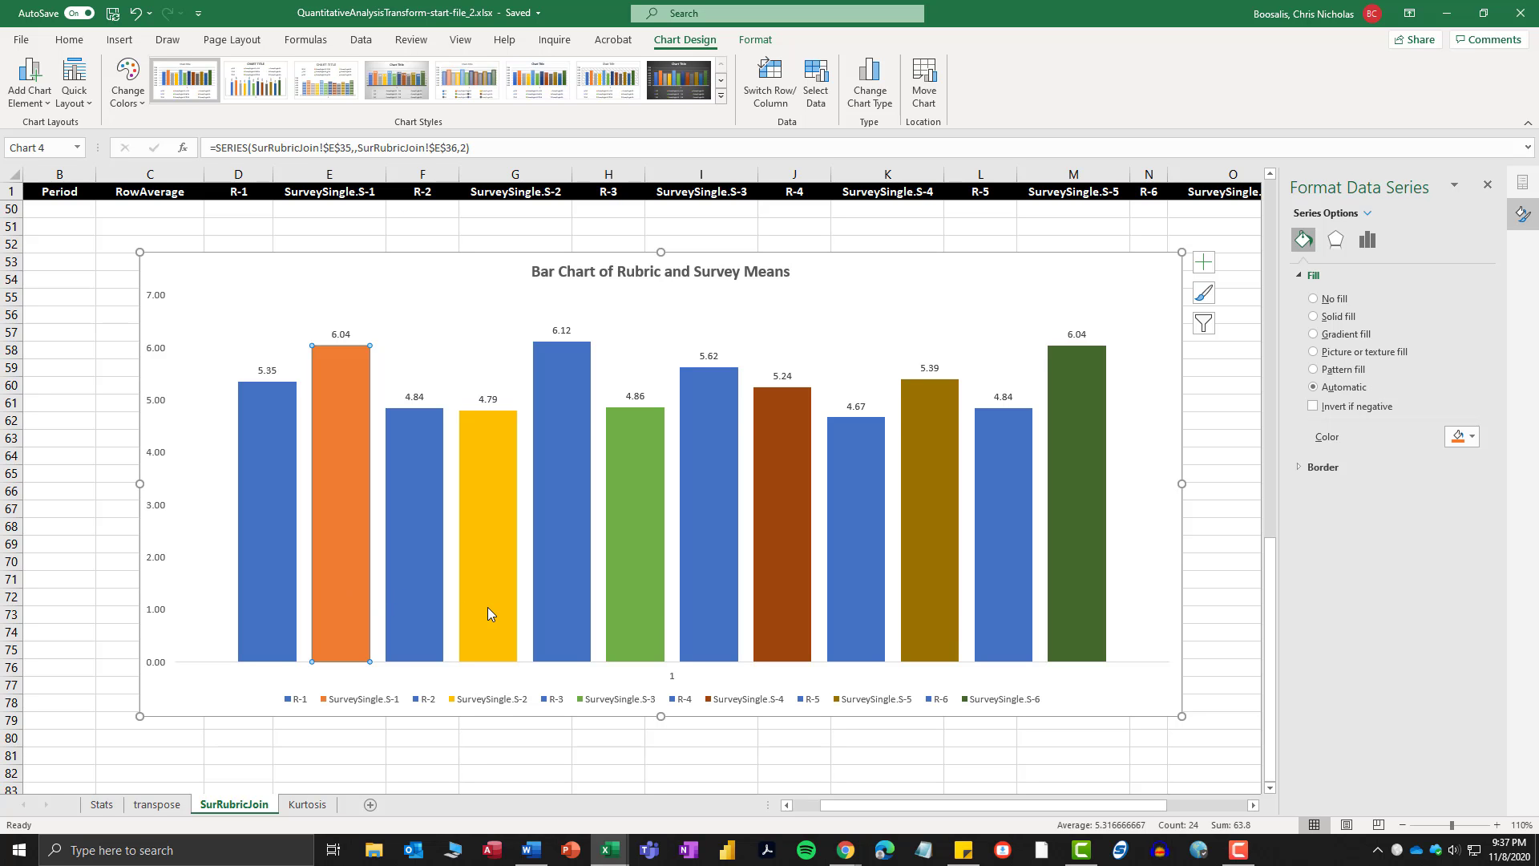
pyautogui.click(336, 502)
pyautogui.click(1472, 436)
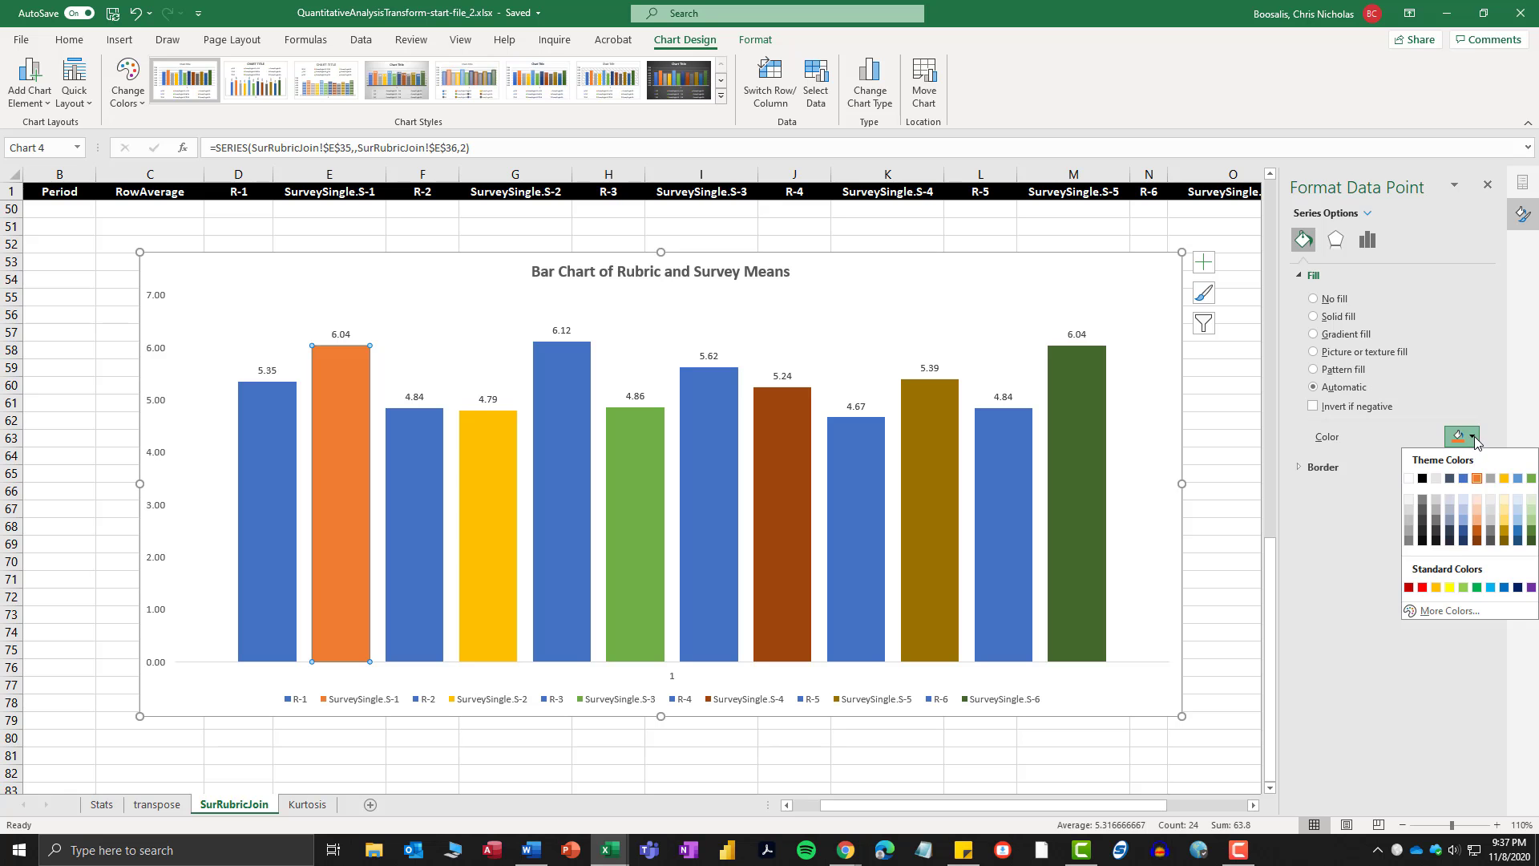
pyautogui.click(1422, 587)
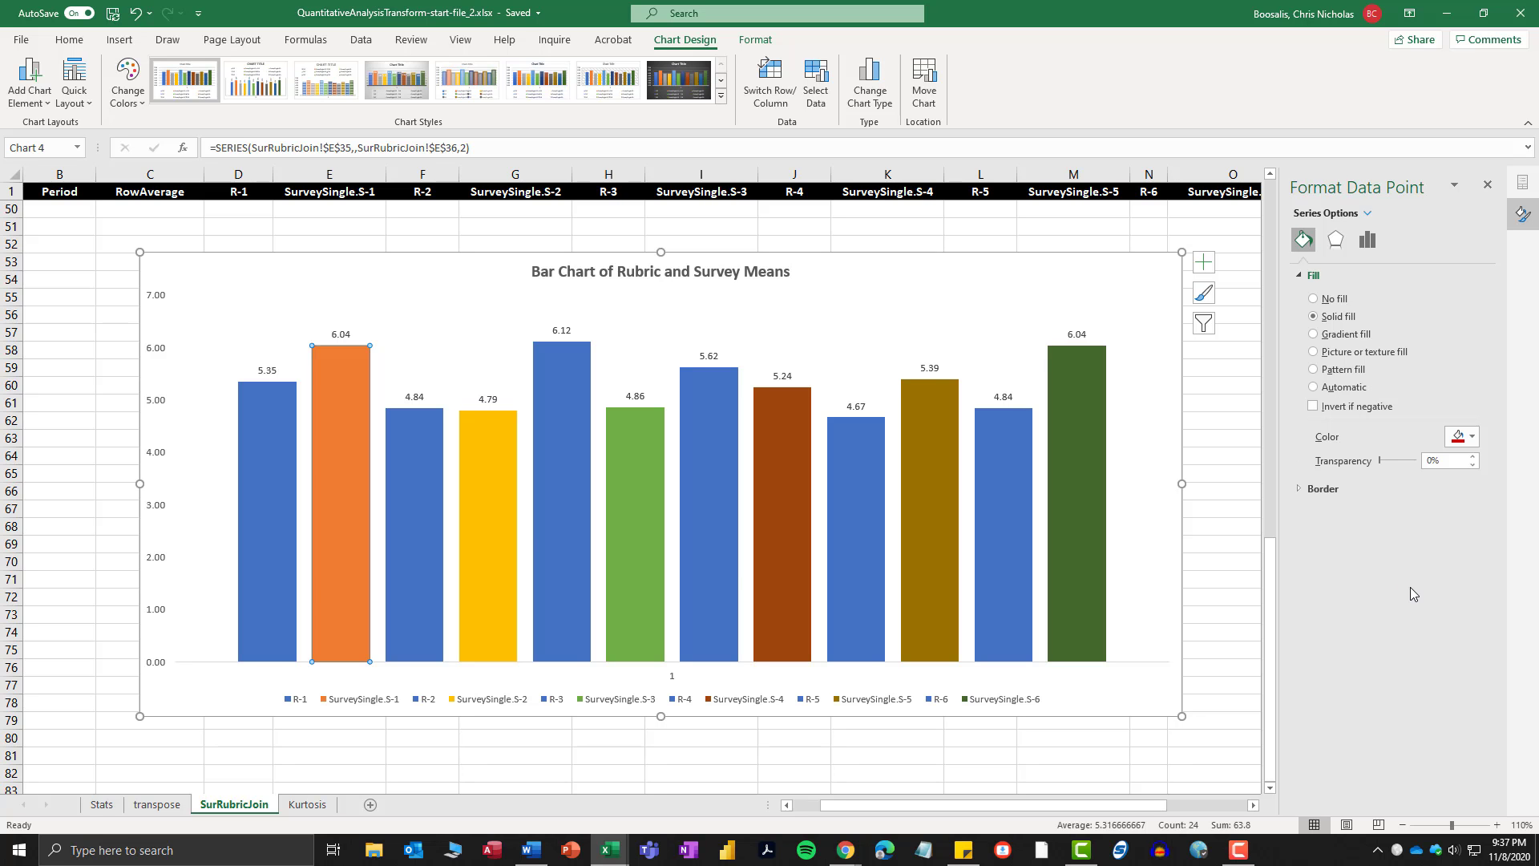
pyautogui.click(470, 498)
pyautogui.click(1472, 438)
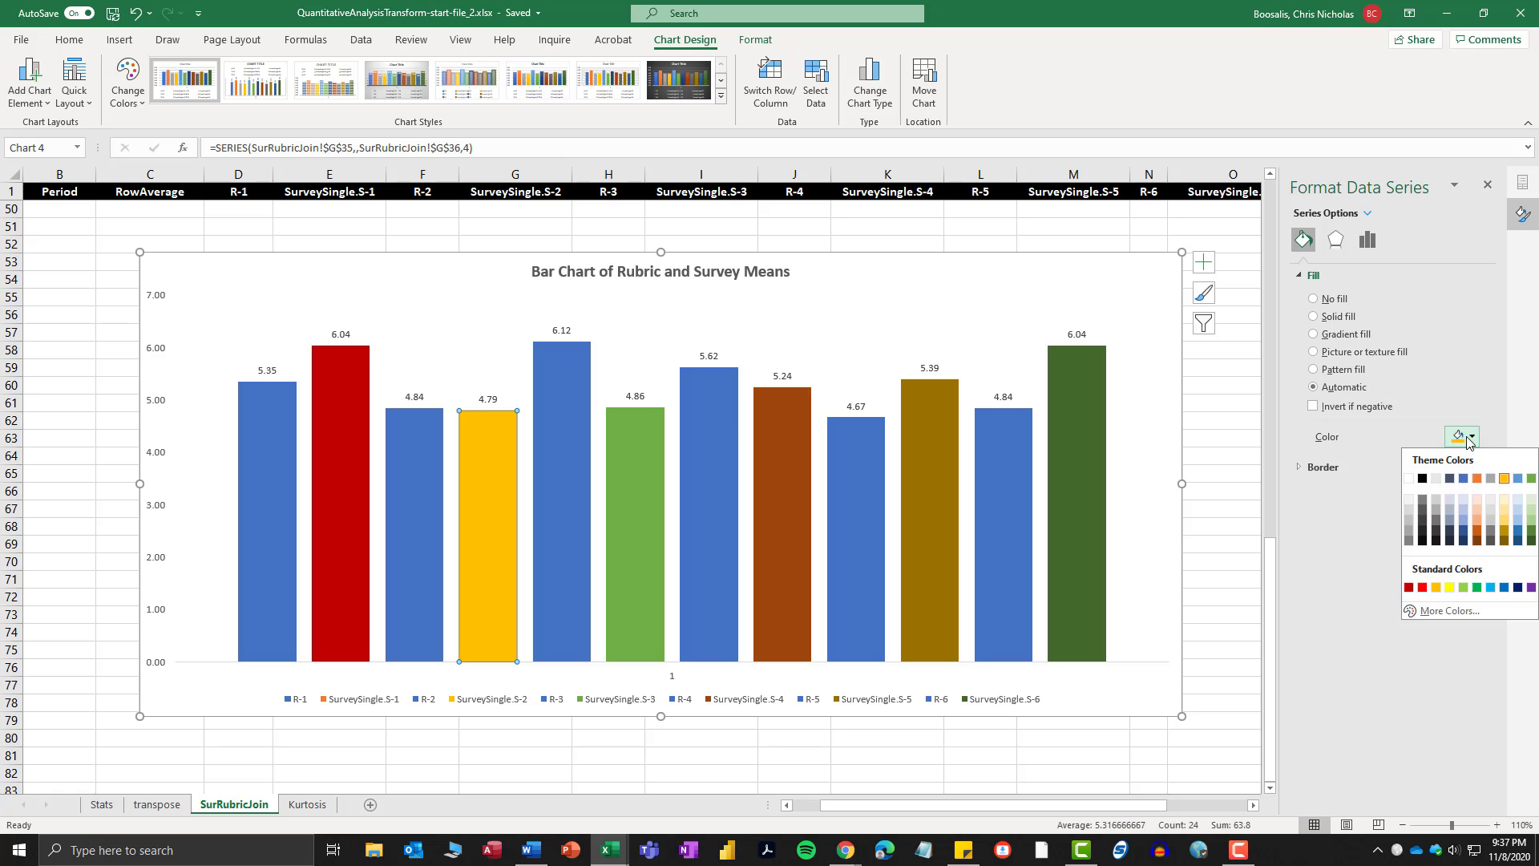
pyautogui.click(1408, 588)
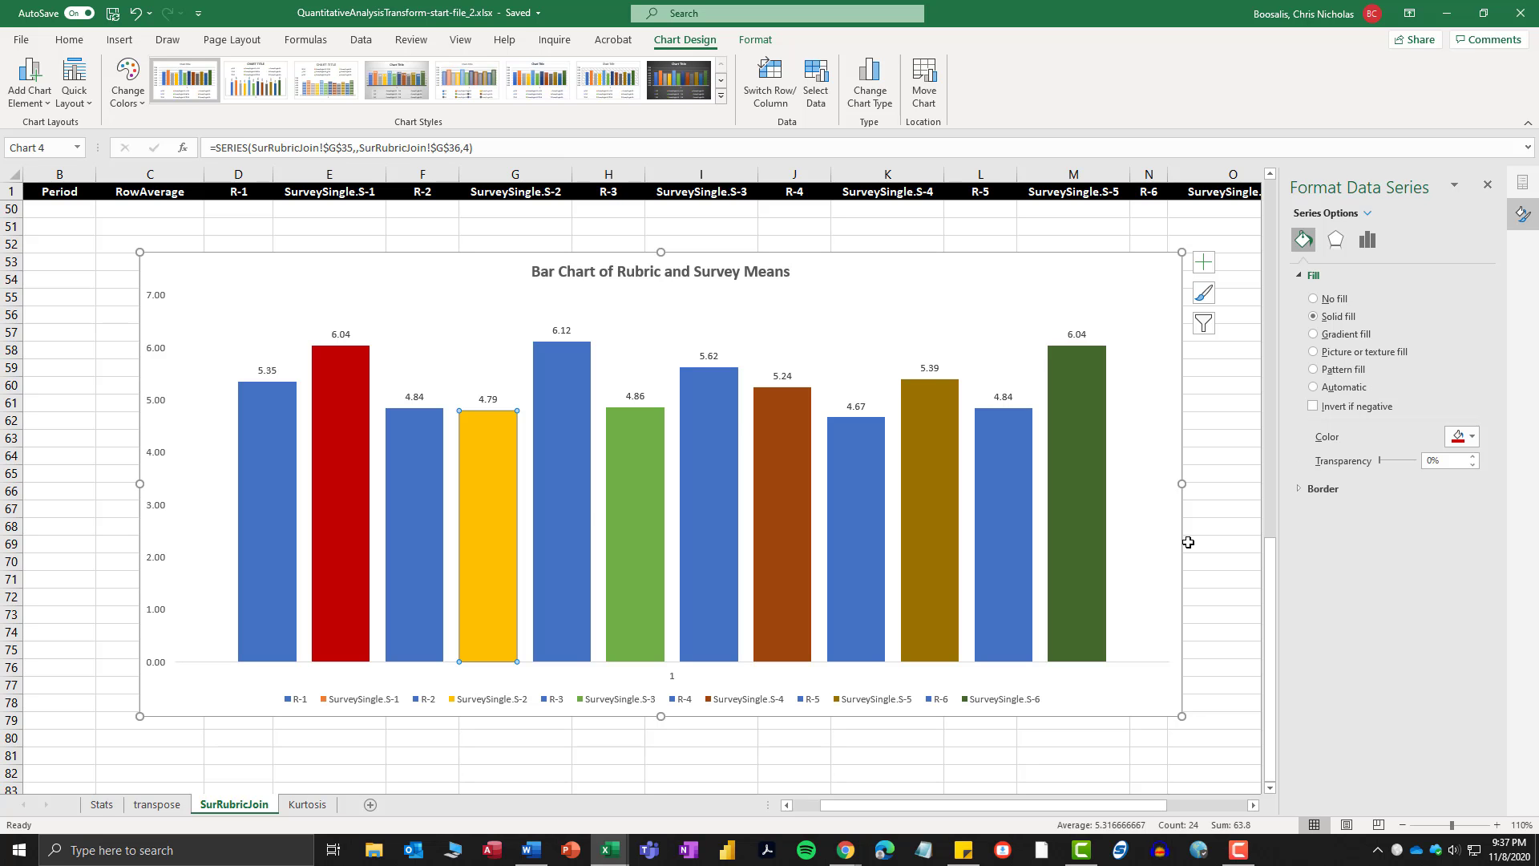
# Fill the SurveySingle.S-3 and SurveySingle.S-4 columns with the standard dark red color.
pyautogui.click(628, 501)
pyautogui.click(628, 505)
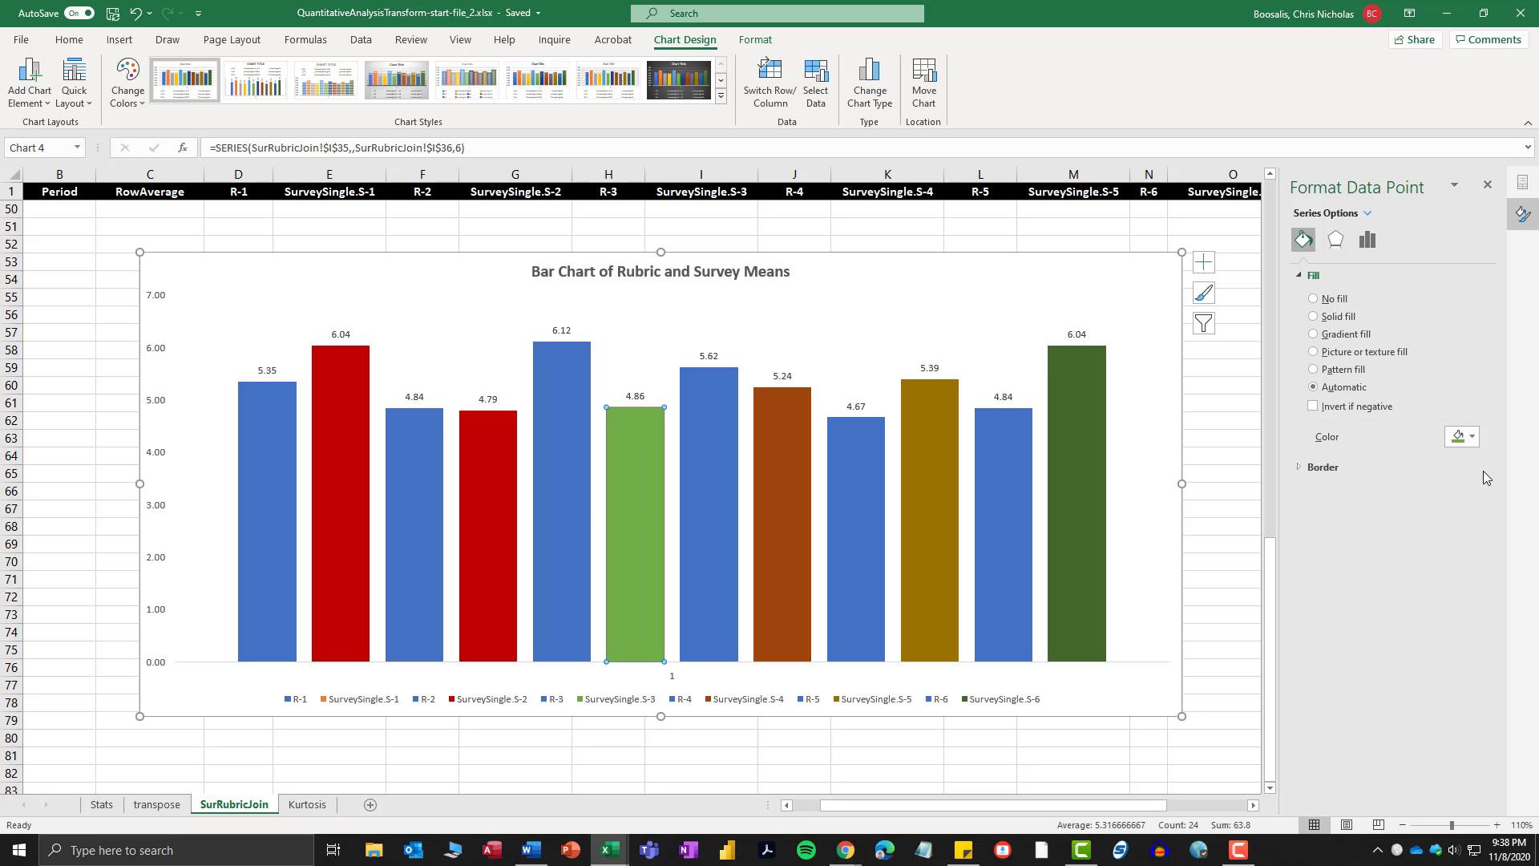
pyautogui.click(1472, 437)
pyautogui.click(1408, 588)
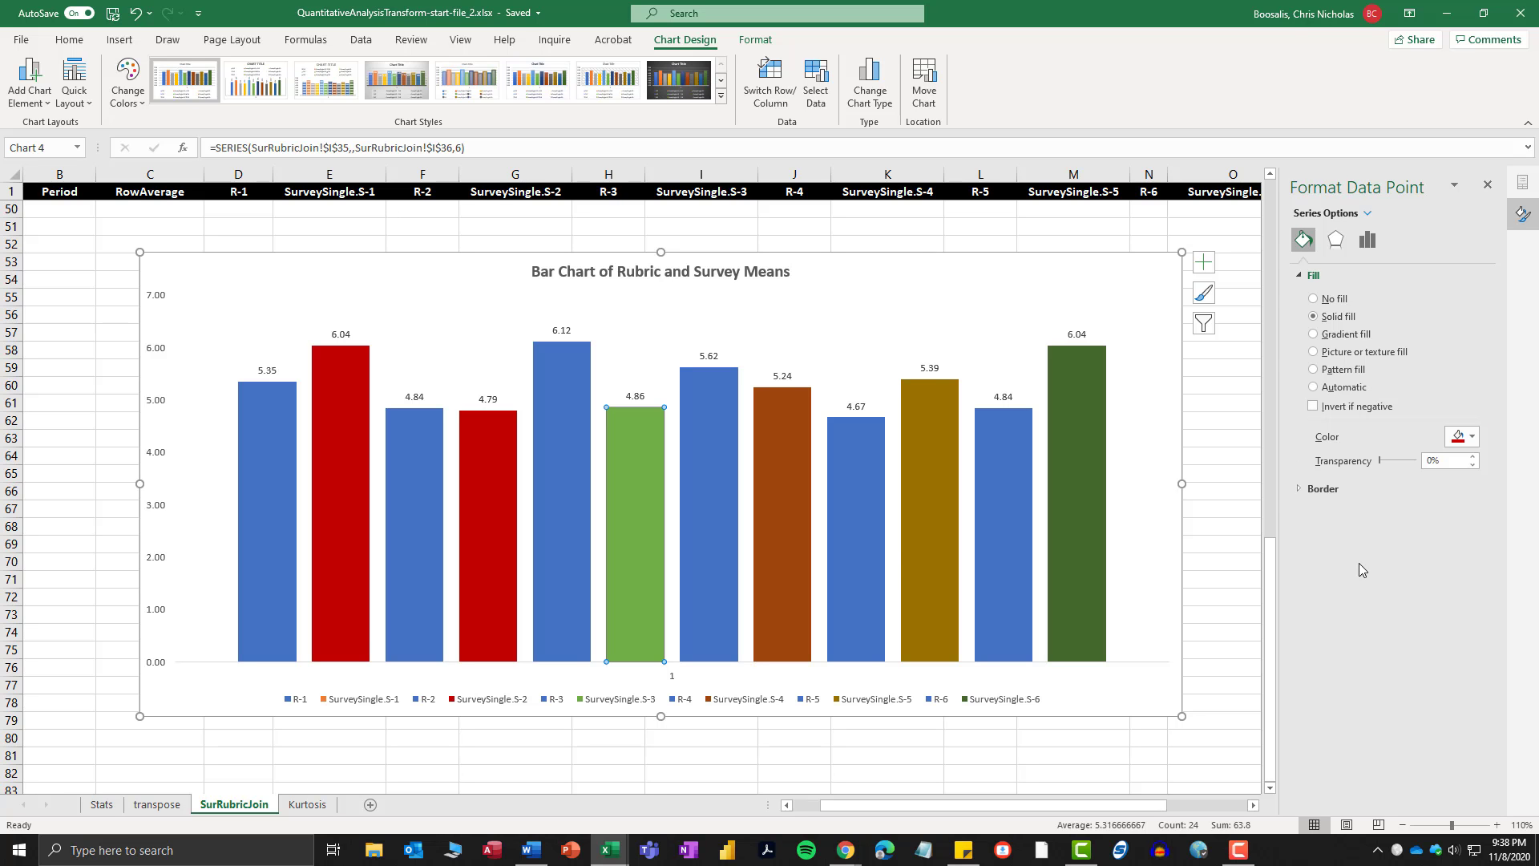
pyautogui.click(790, 540)
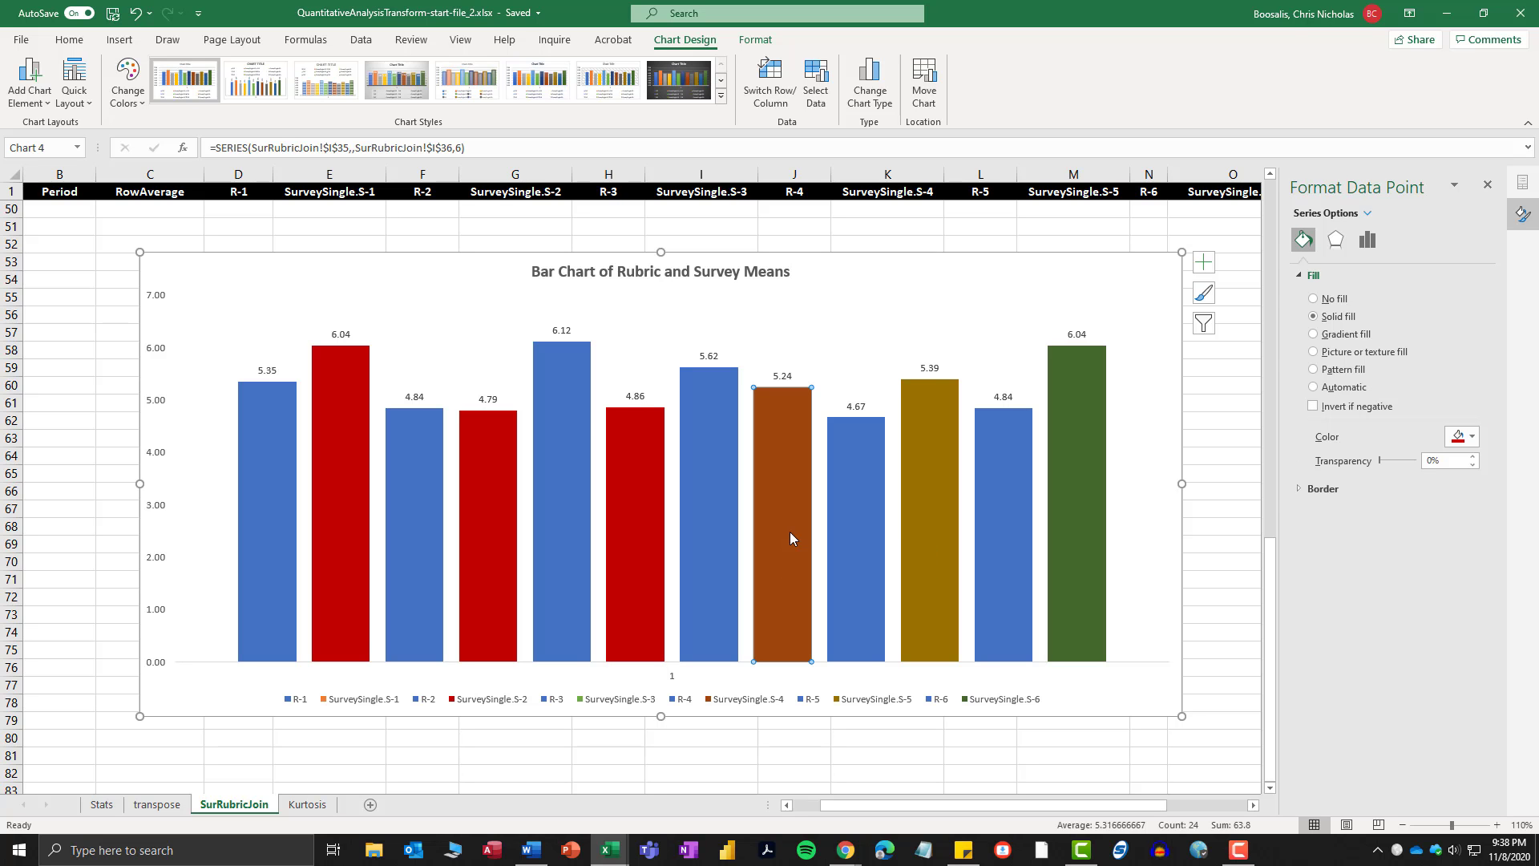
pyautogui.click(1472, 437)
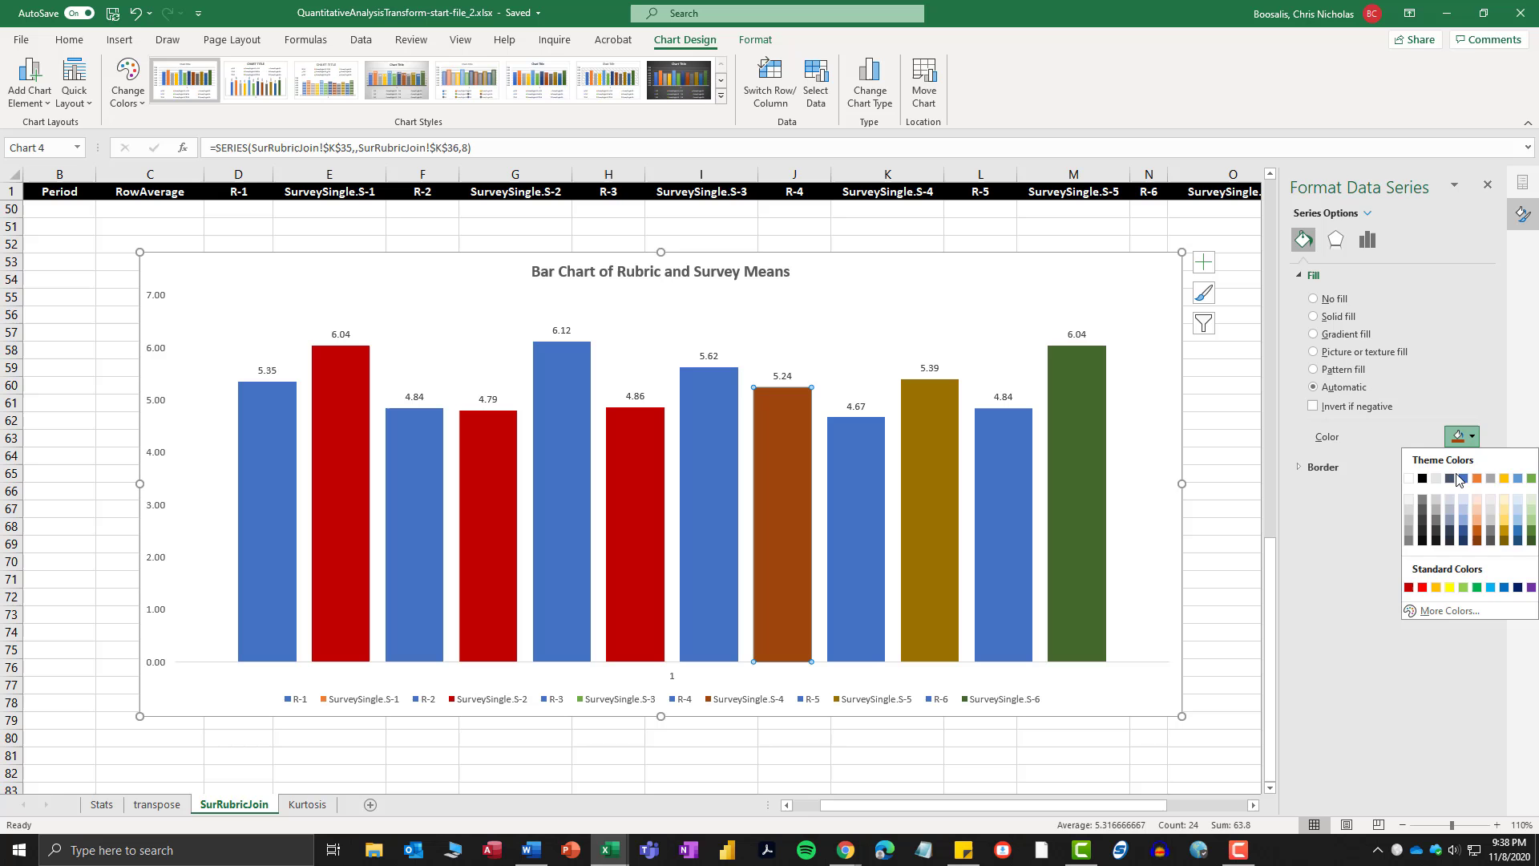
pyautogui.click(1410, 590)
# Fill the SurveySingle.S-5 and SurveySingle.S-6 columns with the standard dark red color.
pyautogui.click(939, 536)
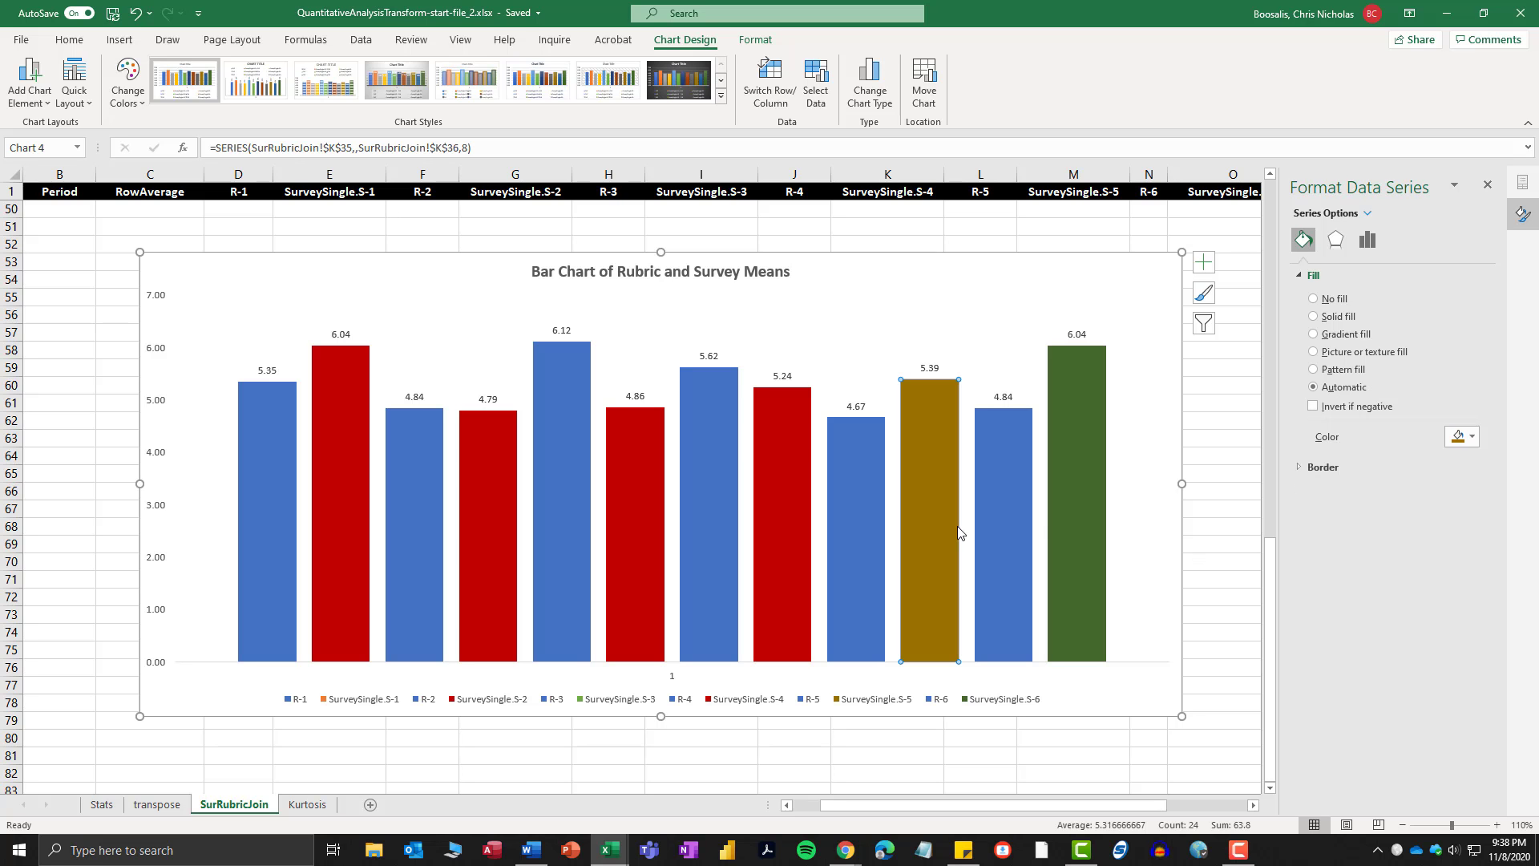
pyautogui.click(1463, 439)
pyautogui.click(1409, 587)
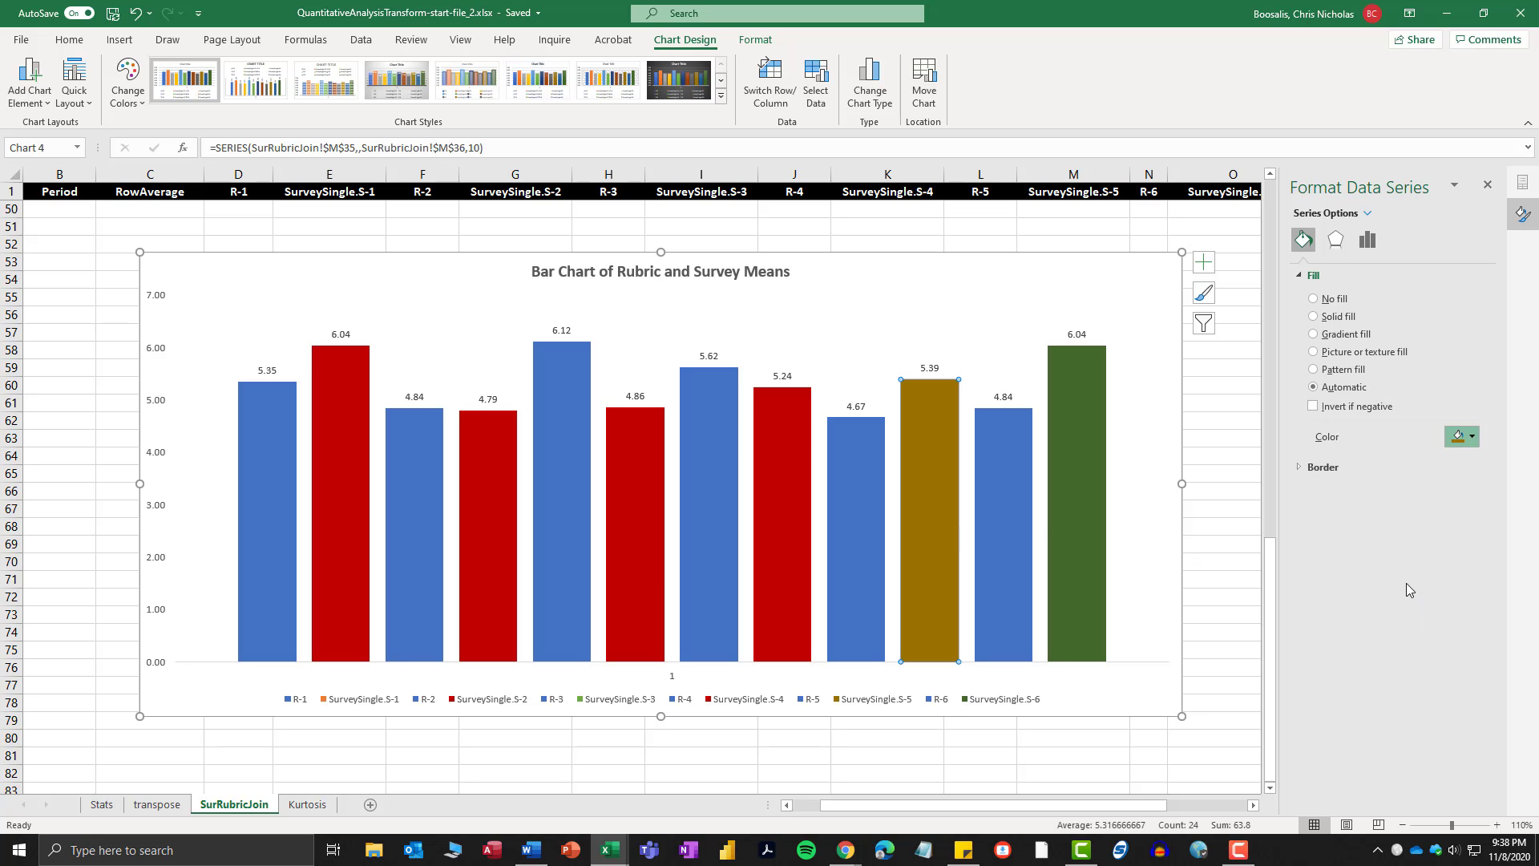
pyautogui.click(1074, 494)
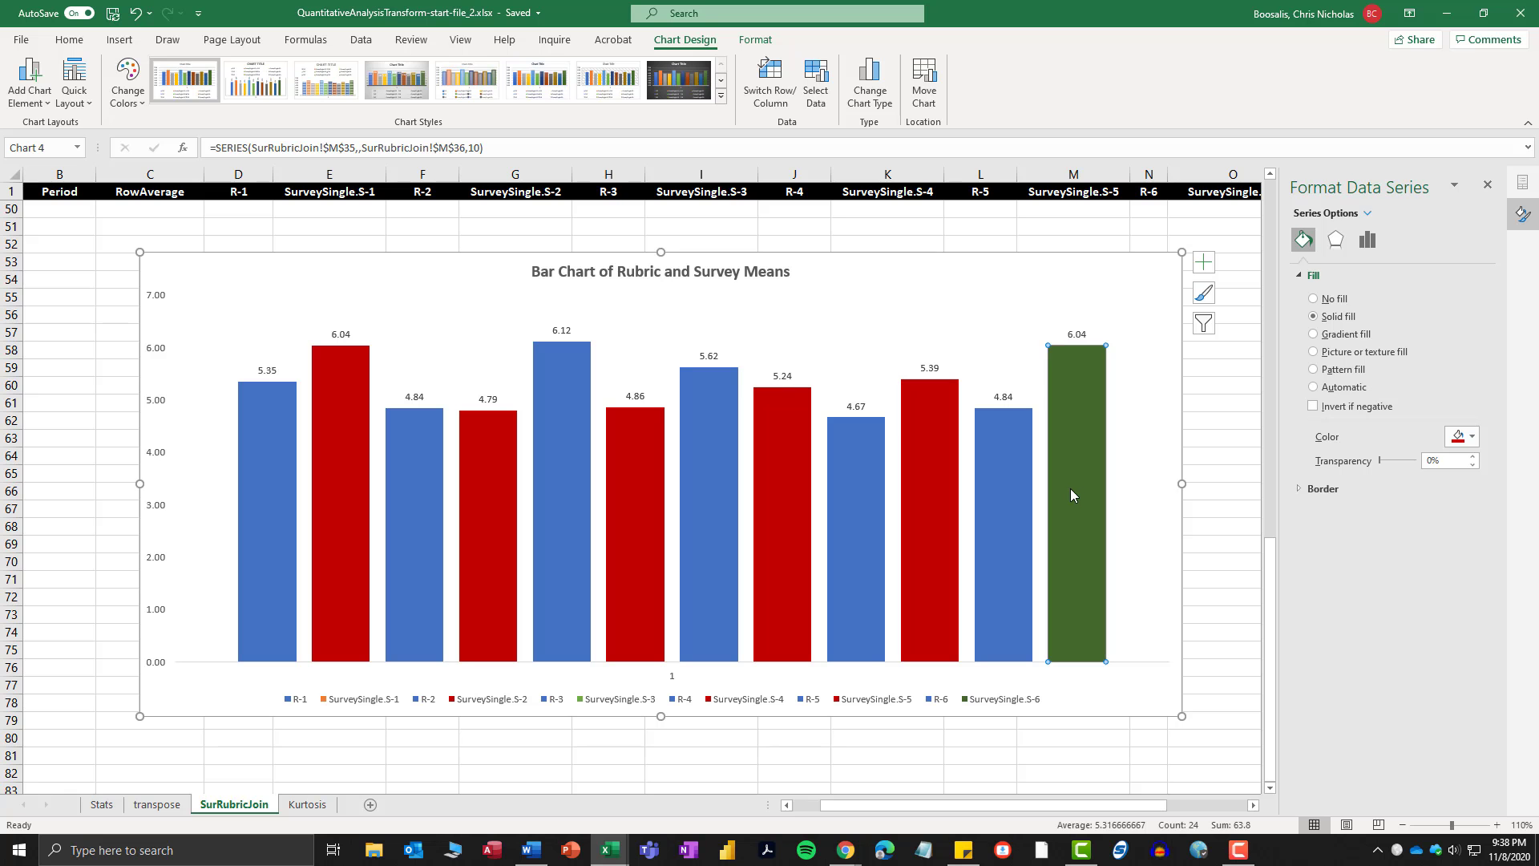
pyautogui.click(1473, 439)
pyautogui.click(1408, 587)
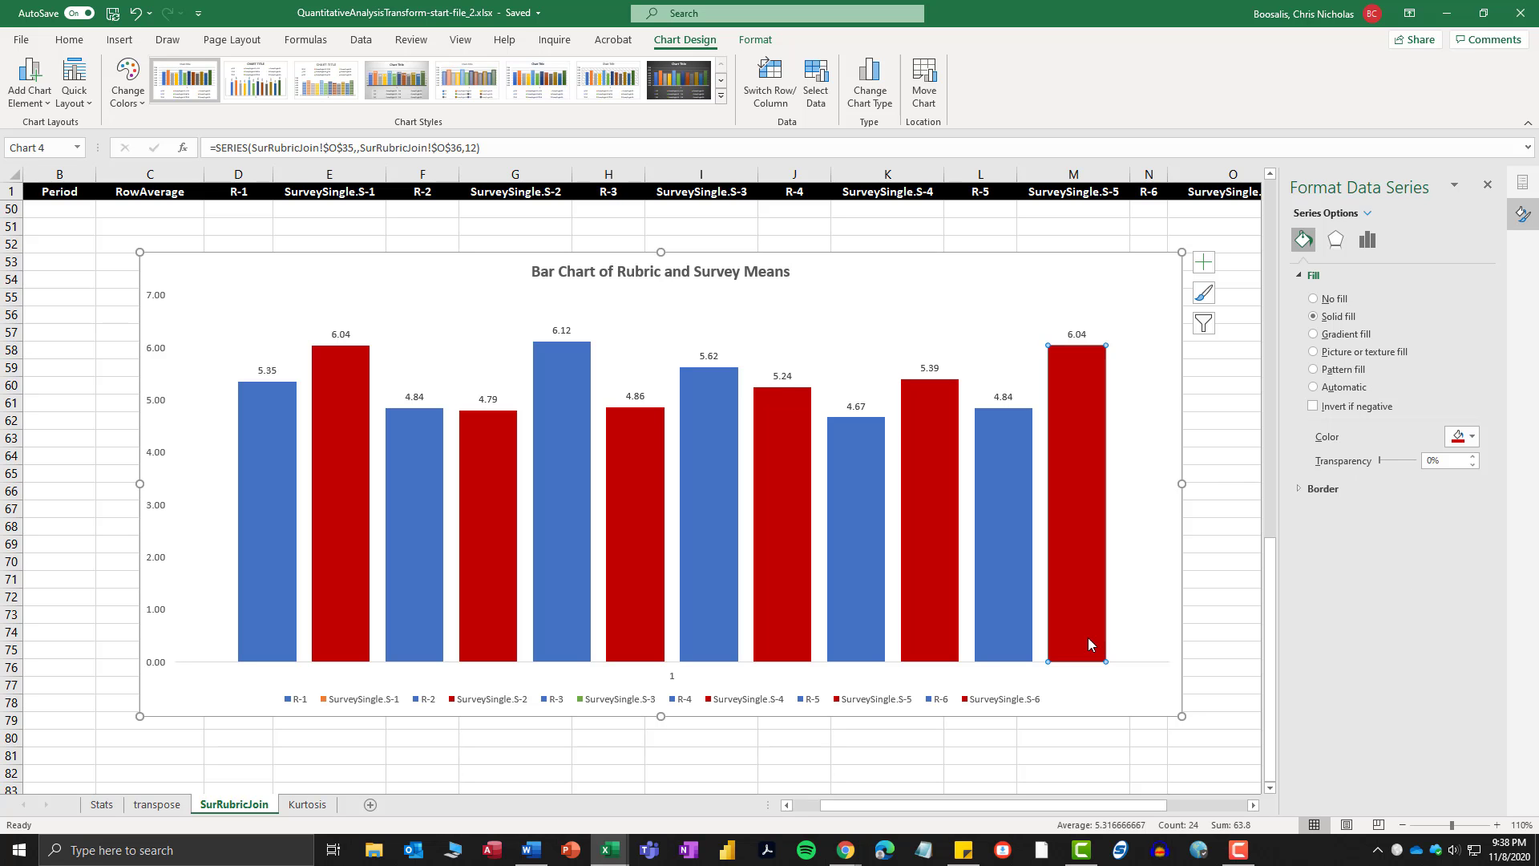
# Move the chart slightly up and to the right so its upper edge sits at row 52, and deselect it.
pyautogui.moveTo(850, 278)
pyautogui.mouseDown()
pyautogui.moveTo(796, 268)
pyautogui.moveTo(877, 270)
pyautogui.mouseUp()
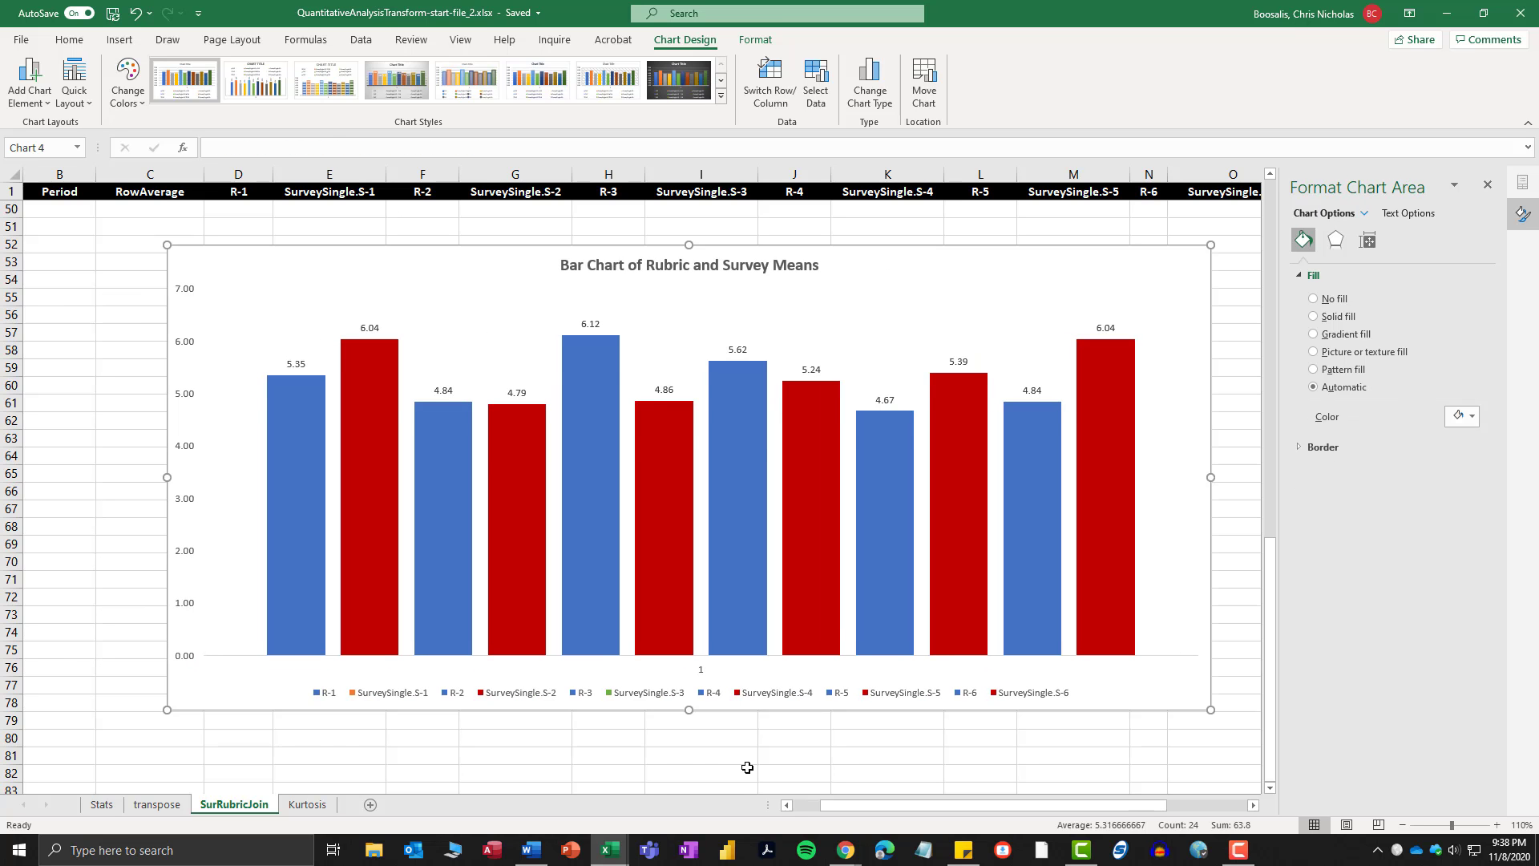
pyautogui.scroll(1, 755, 771)
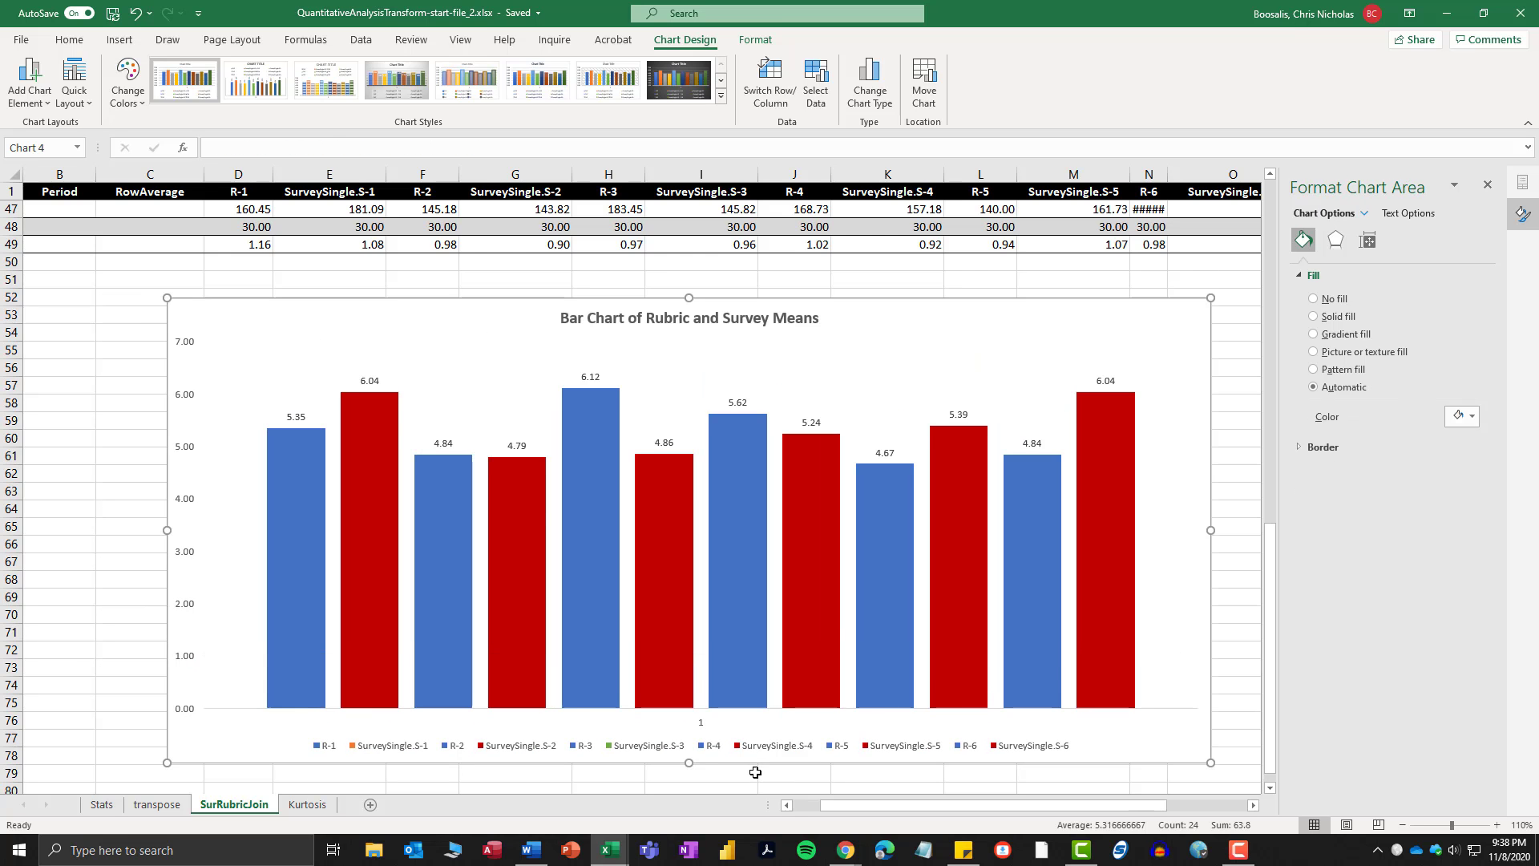
pyautogui.scroll(-1, 755, 765)
pyautogui.click(634, 264)
pyautogui.doubleClick(634, 264)
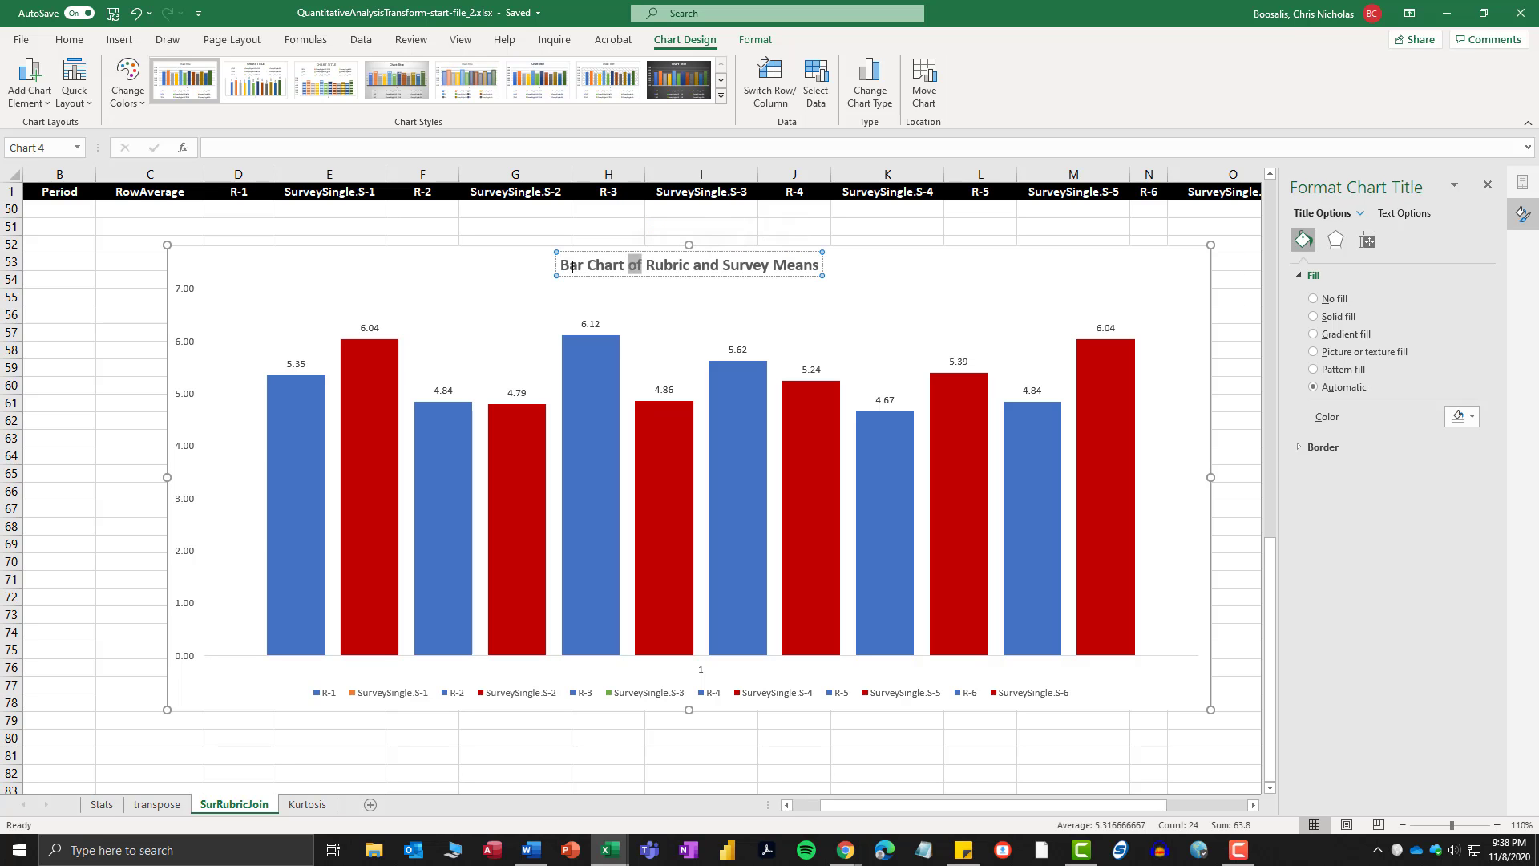
pyautogui.click(662, 741)
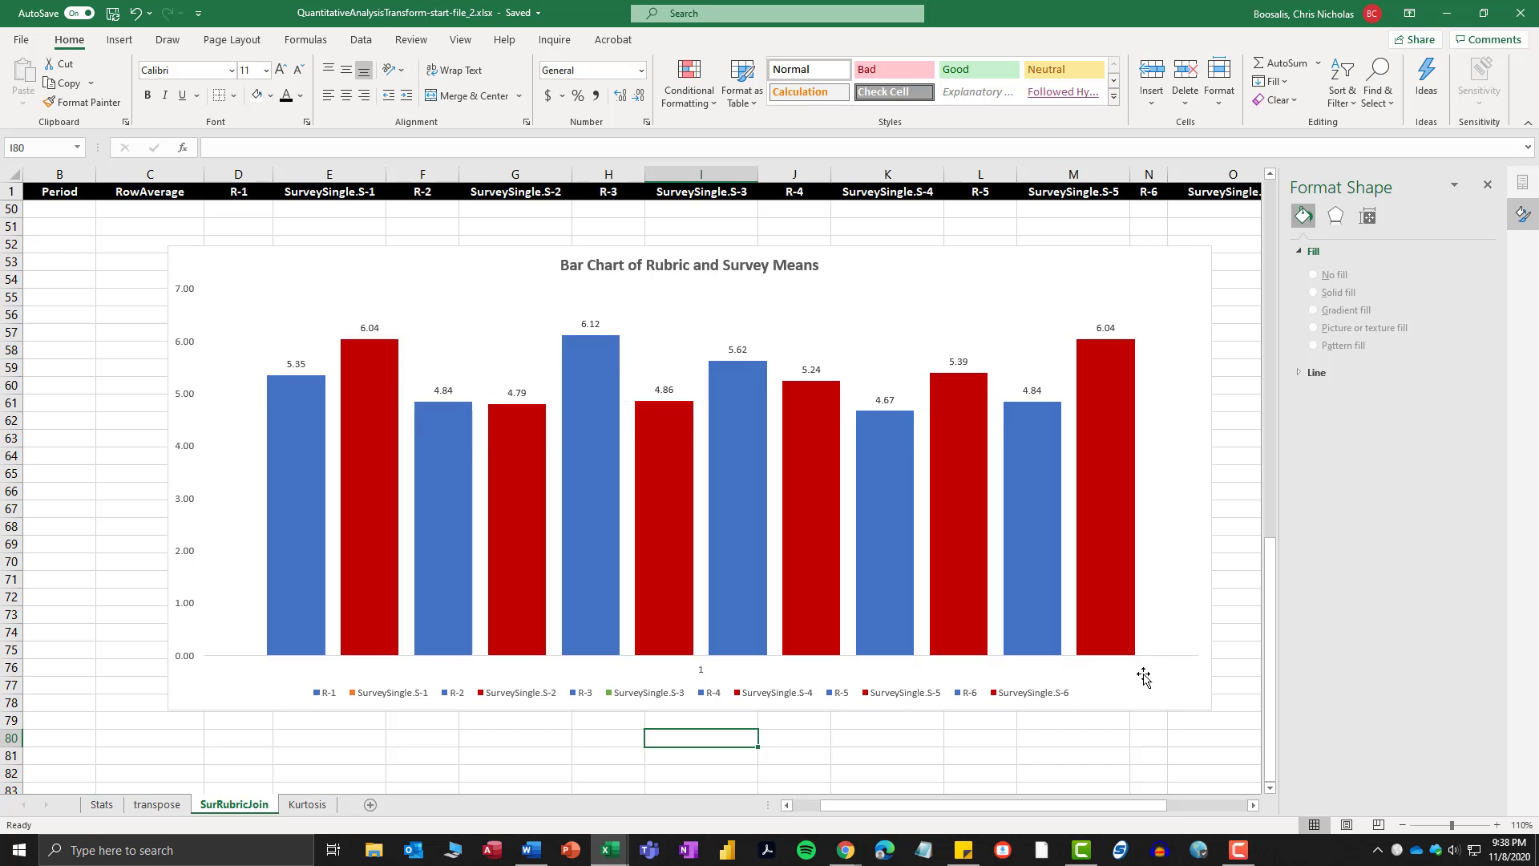
# Compare the rubric and survey means in the chart for pairs 6, 3 and 2, one column at a time.
pyautogui.scroll(1, 1145, 678)
pyautogui.scroll(-1, 1145, 677)
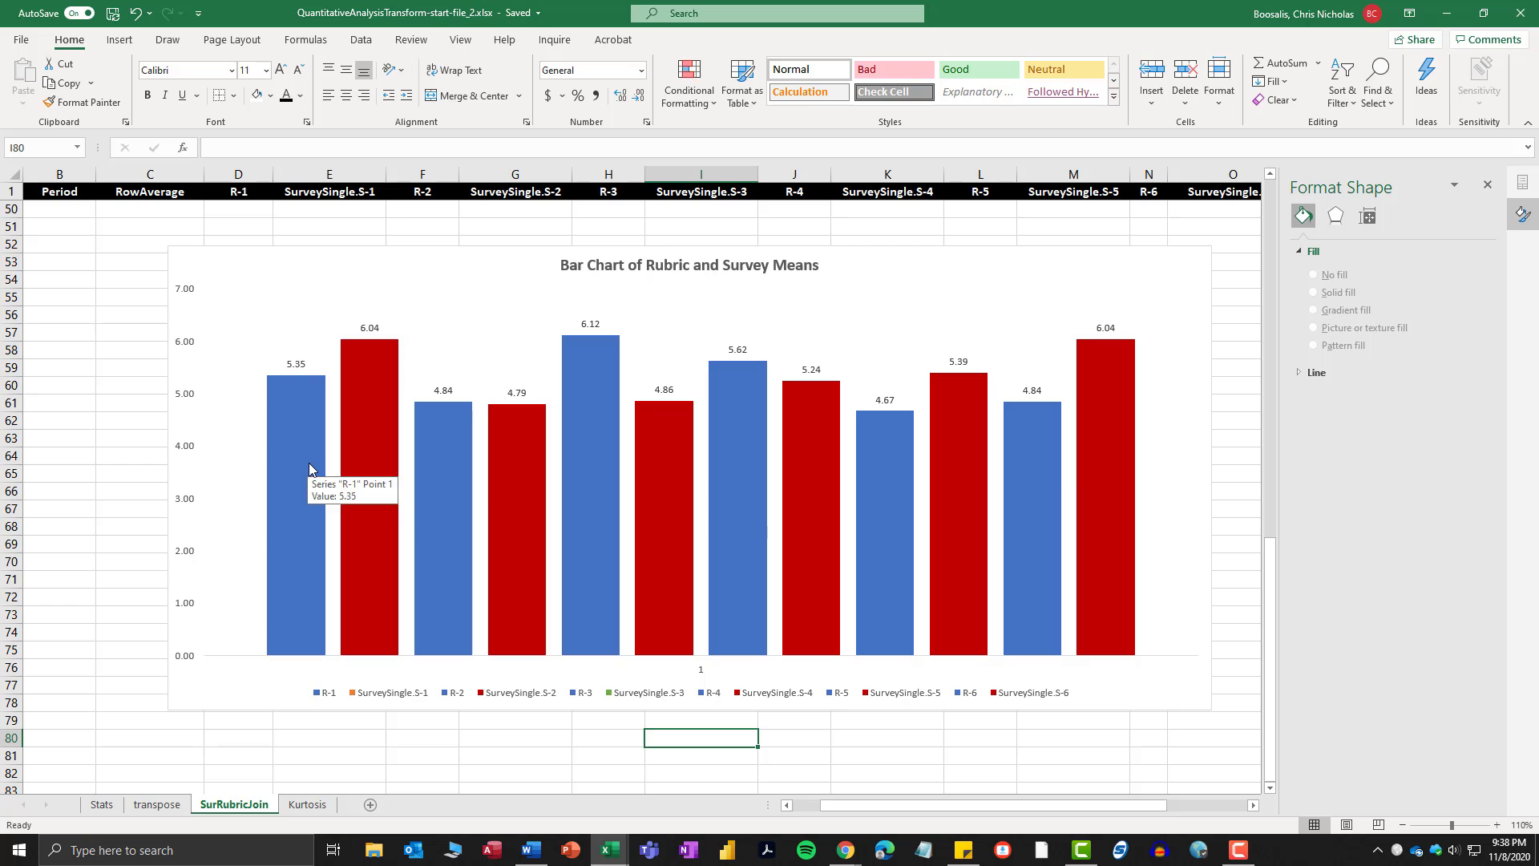
pyautogui.moveTo(1028, 513)
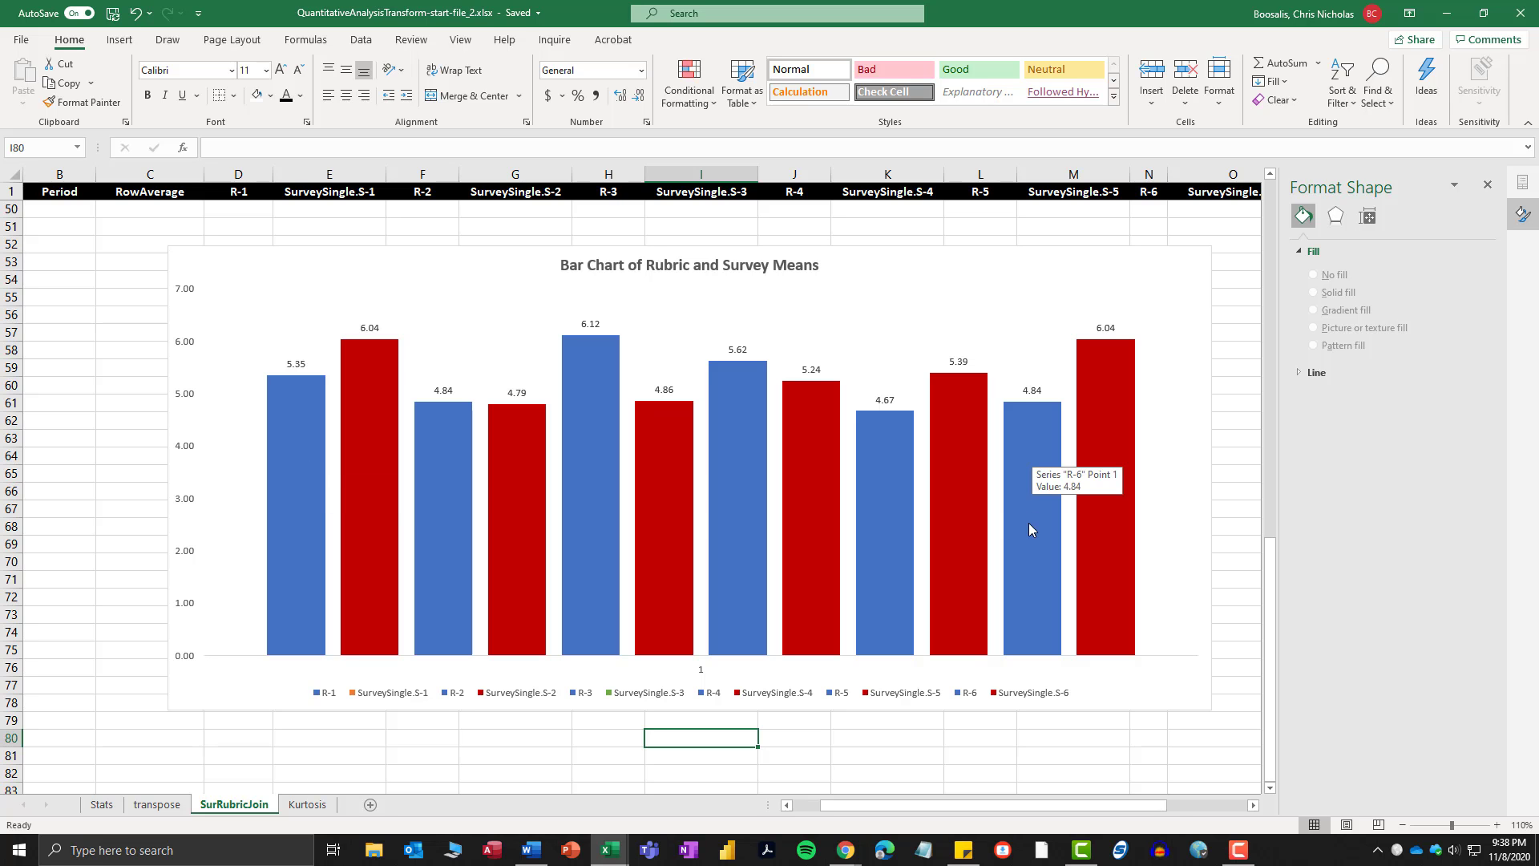
pyautogui.click(1031, 420)
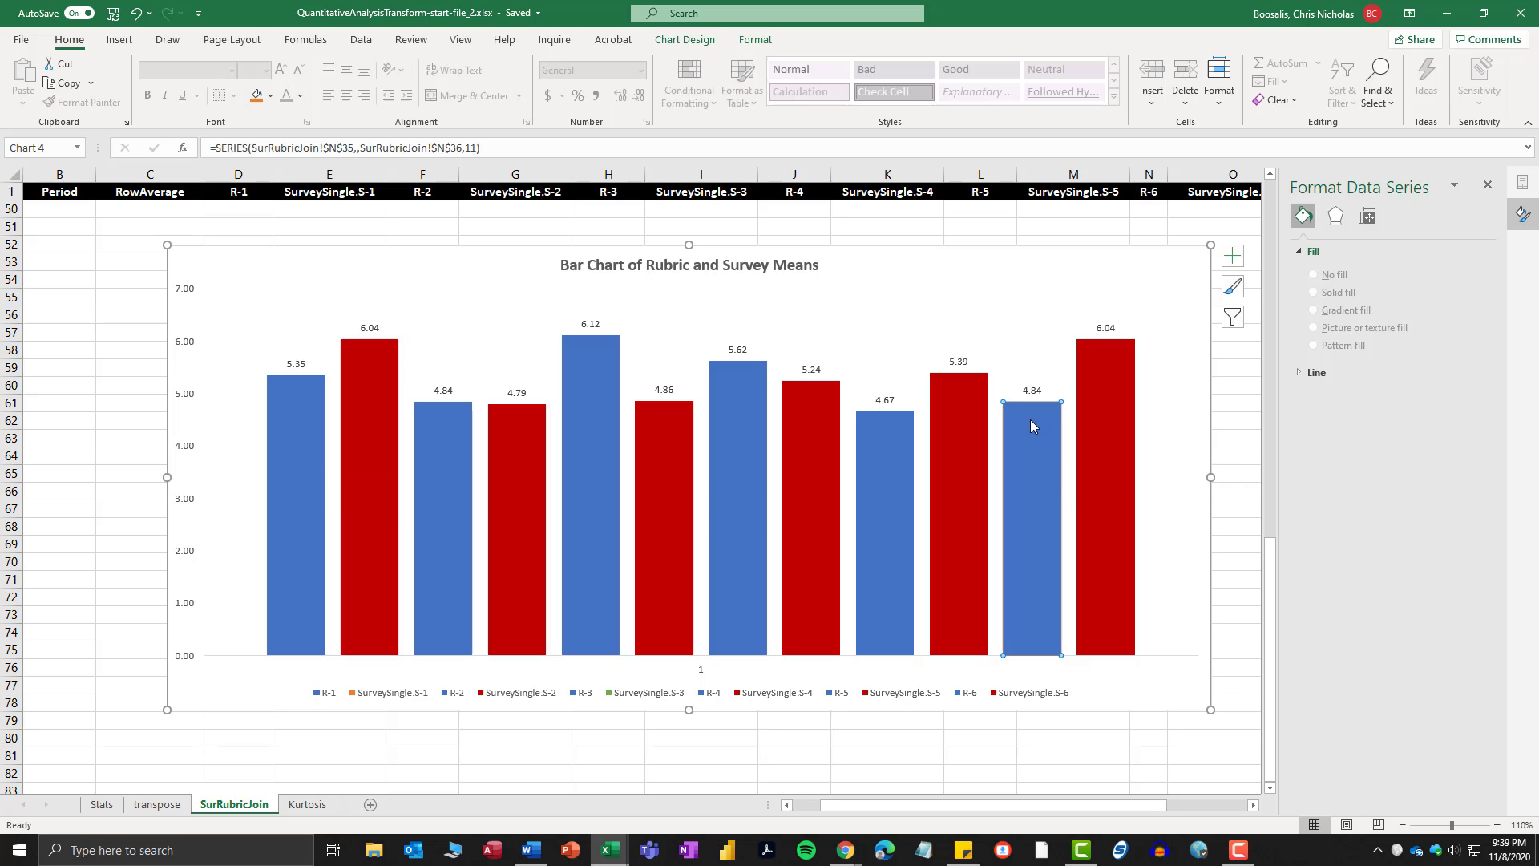
pyautogui.click(1100, 413)
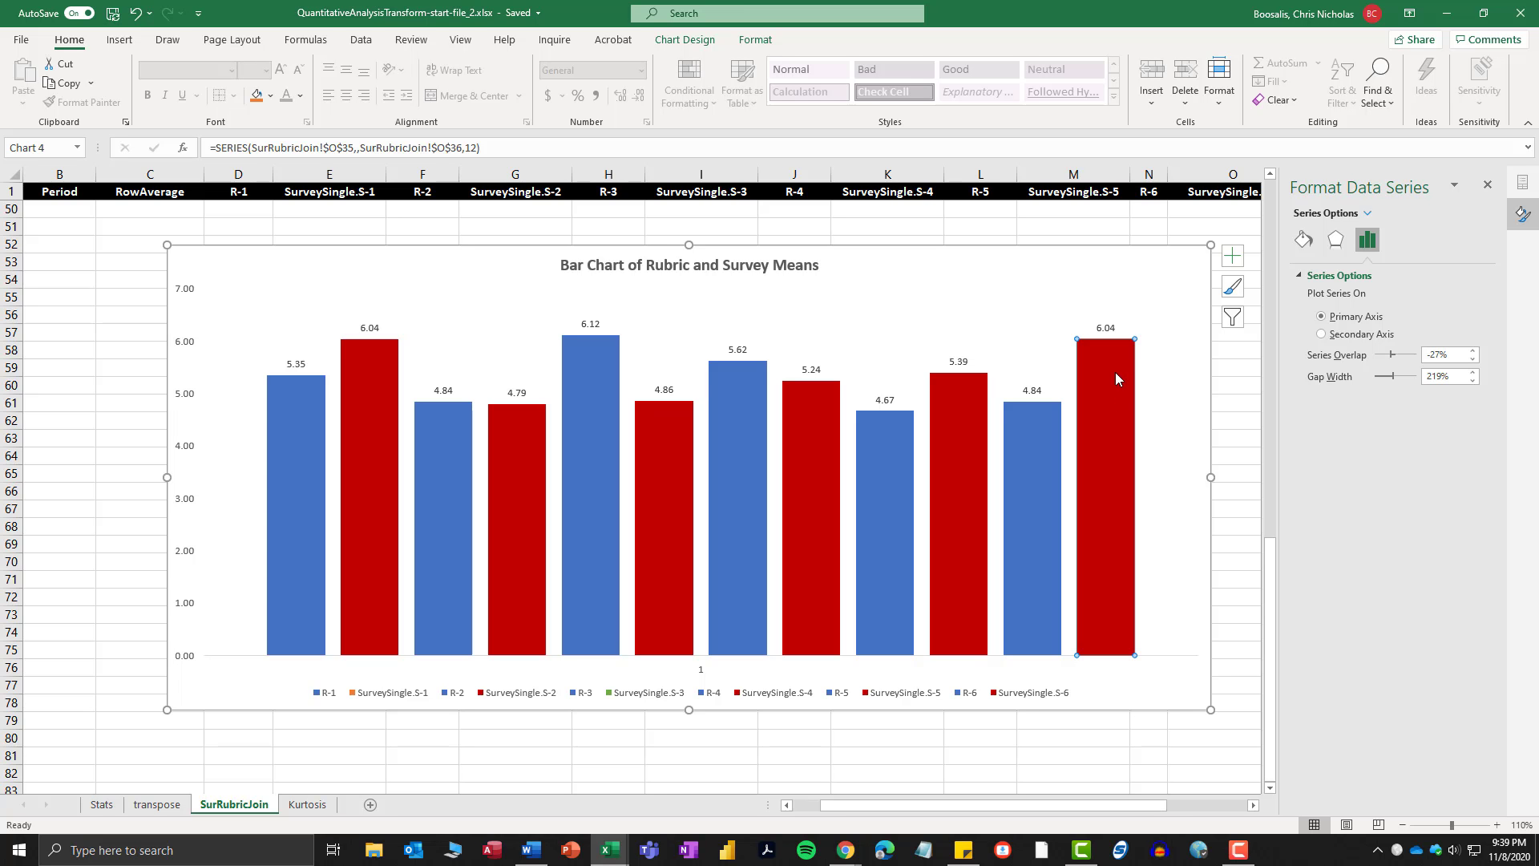
pyautogui.click(1027, 468)
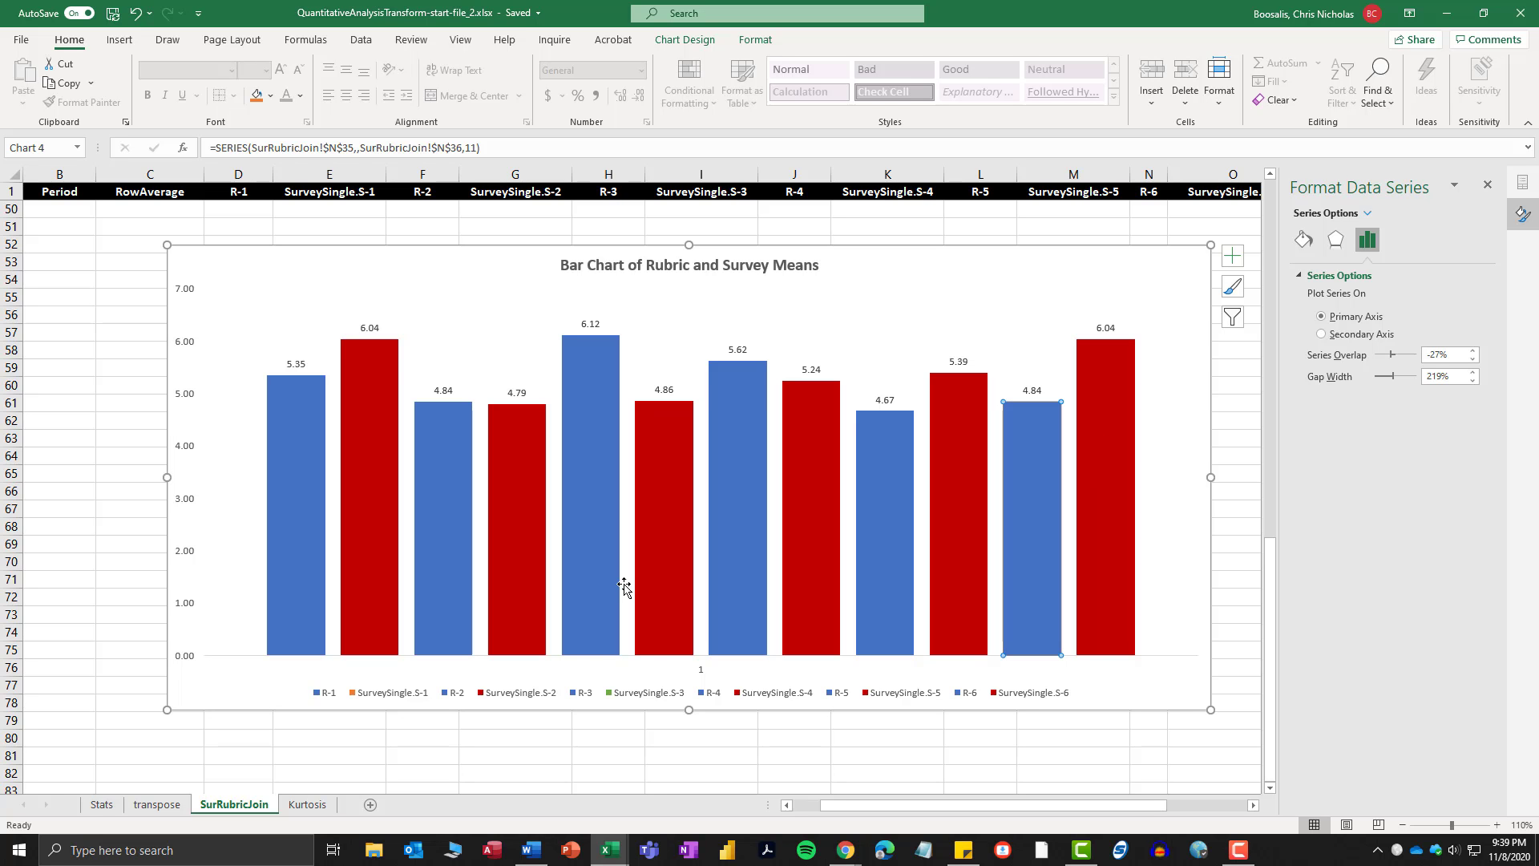
pyautogui.click(590, 472)
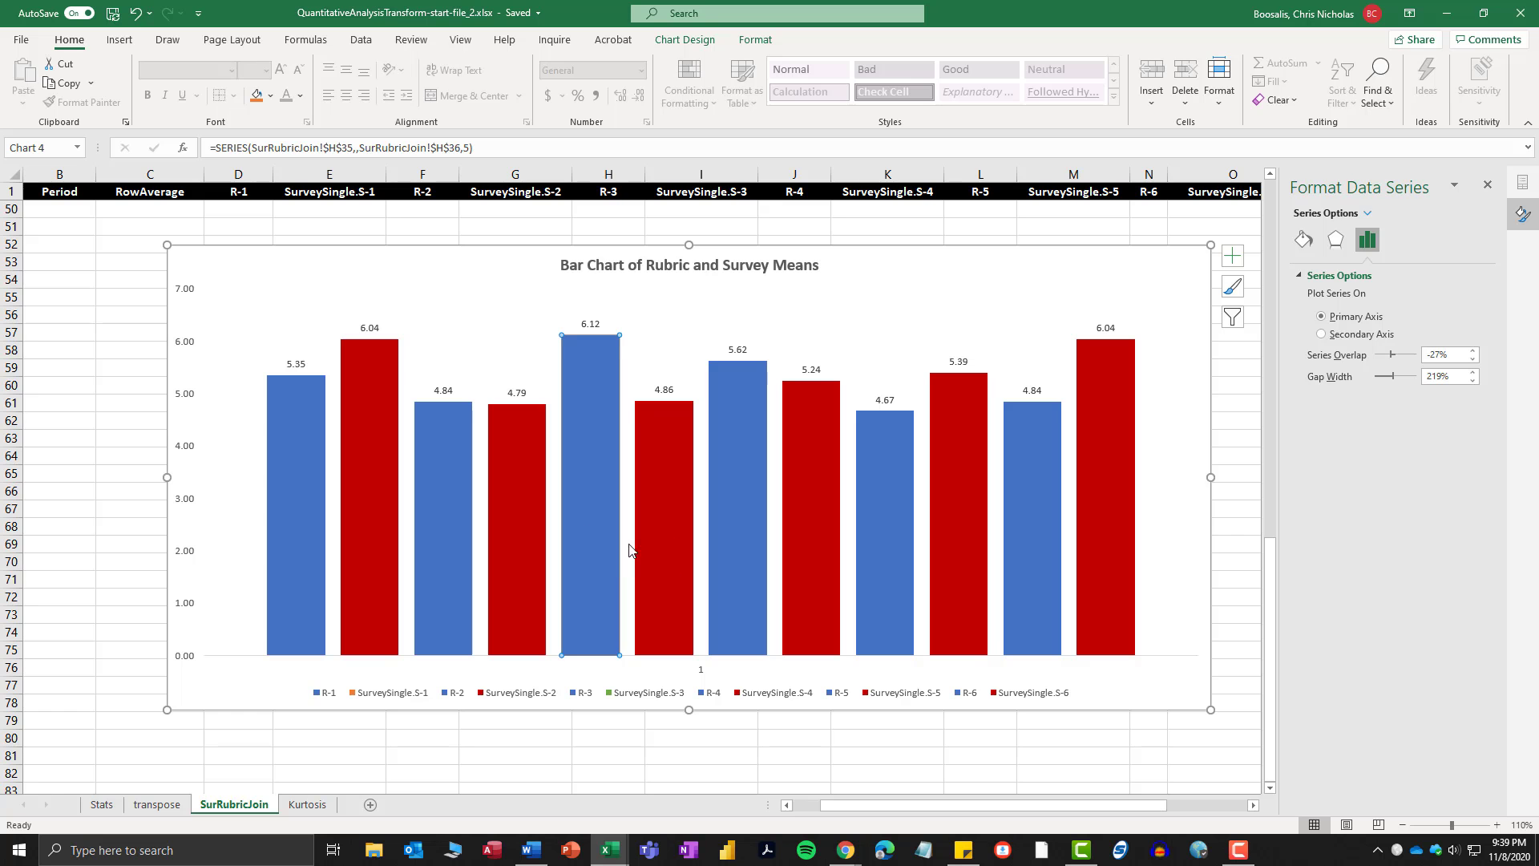
pyautogui.click(666, 433)
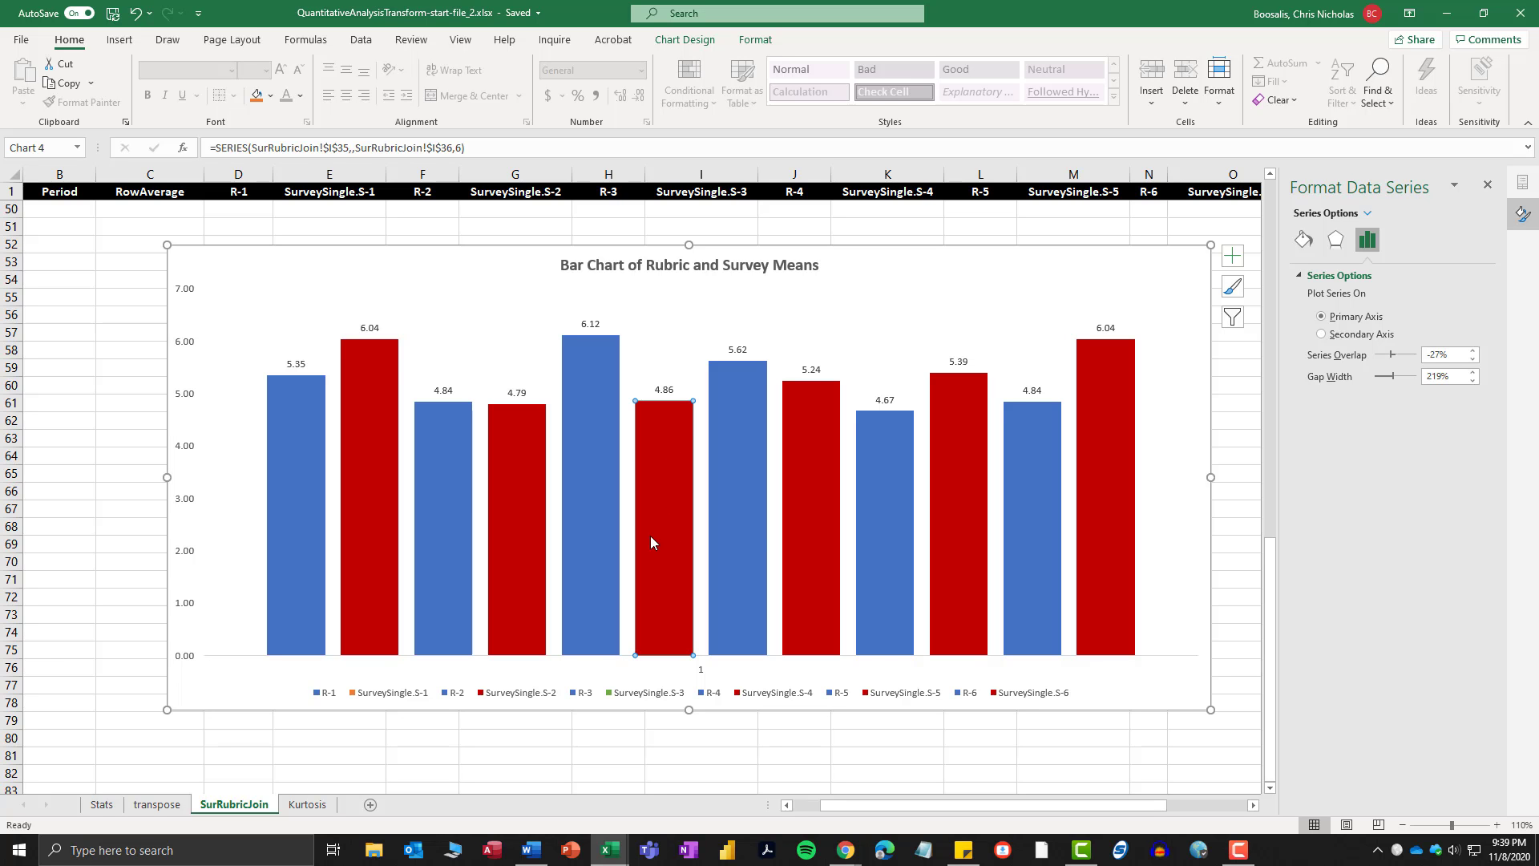
pyautogui.click(441, 477)
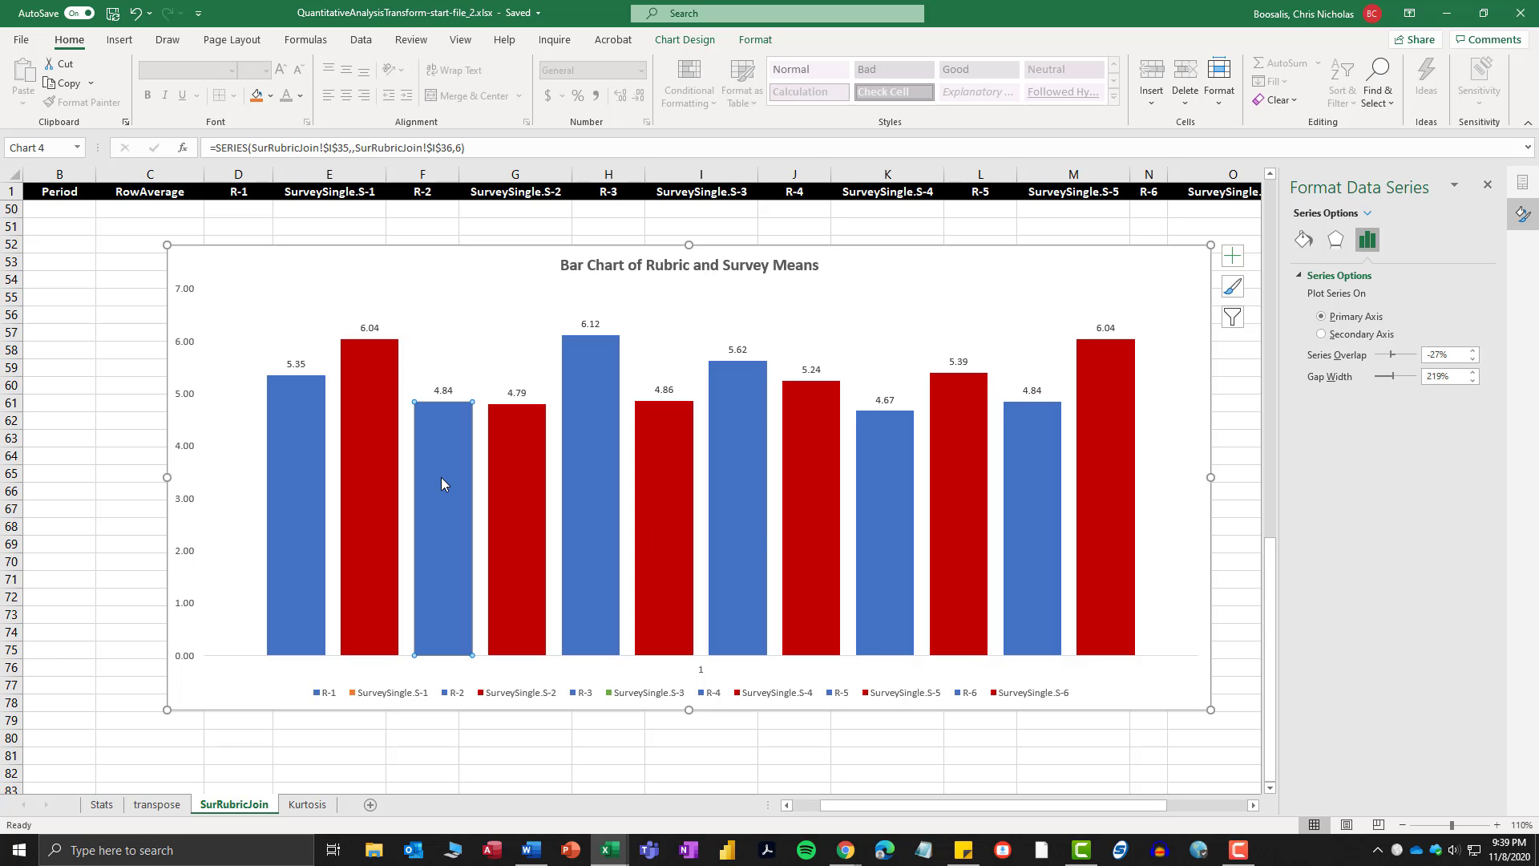
pyautogui.click(517, 465)
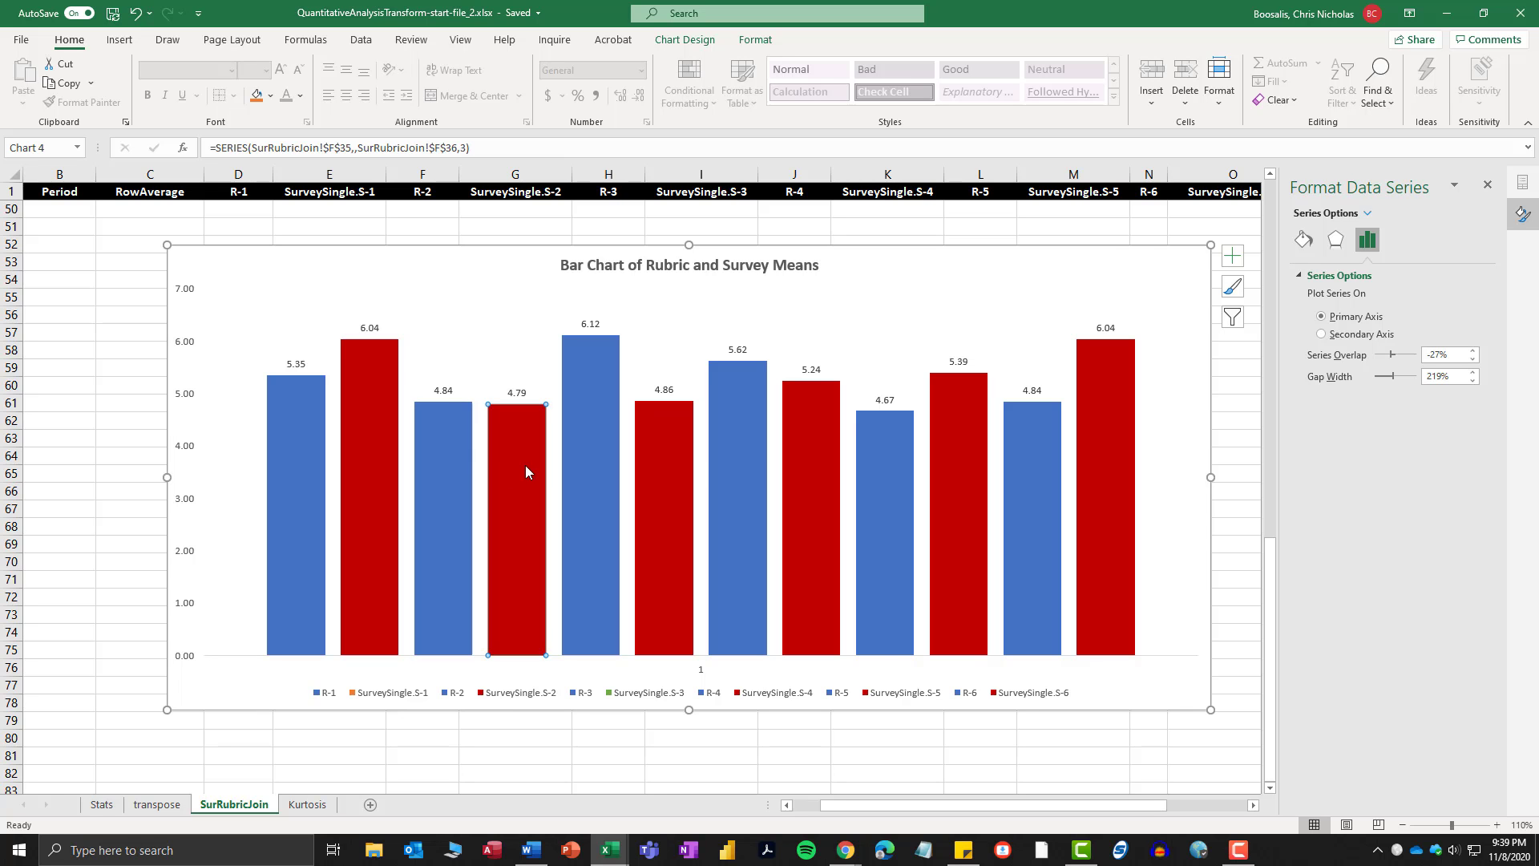
pyautogui.click(519, 470)
pyautogui.click(455, 464)
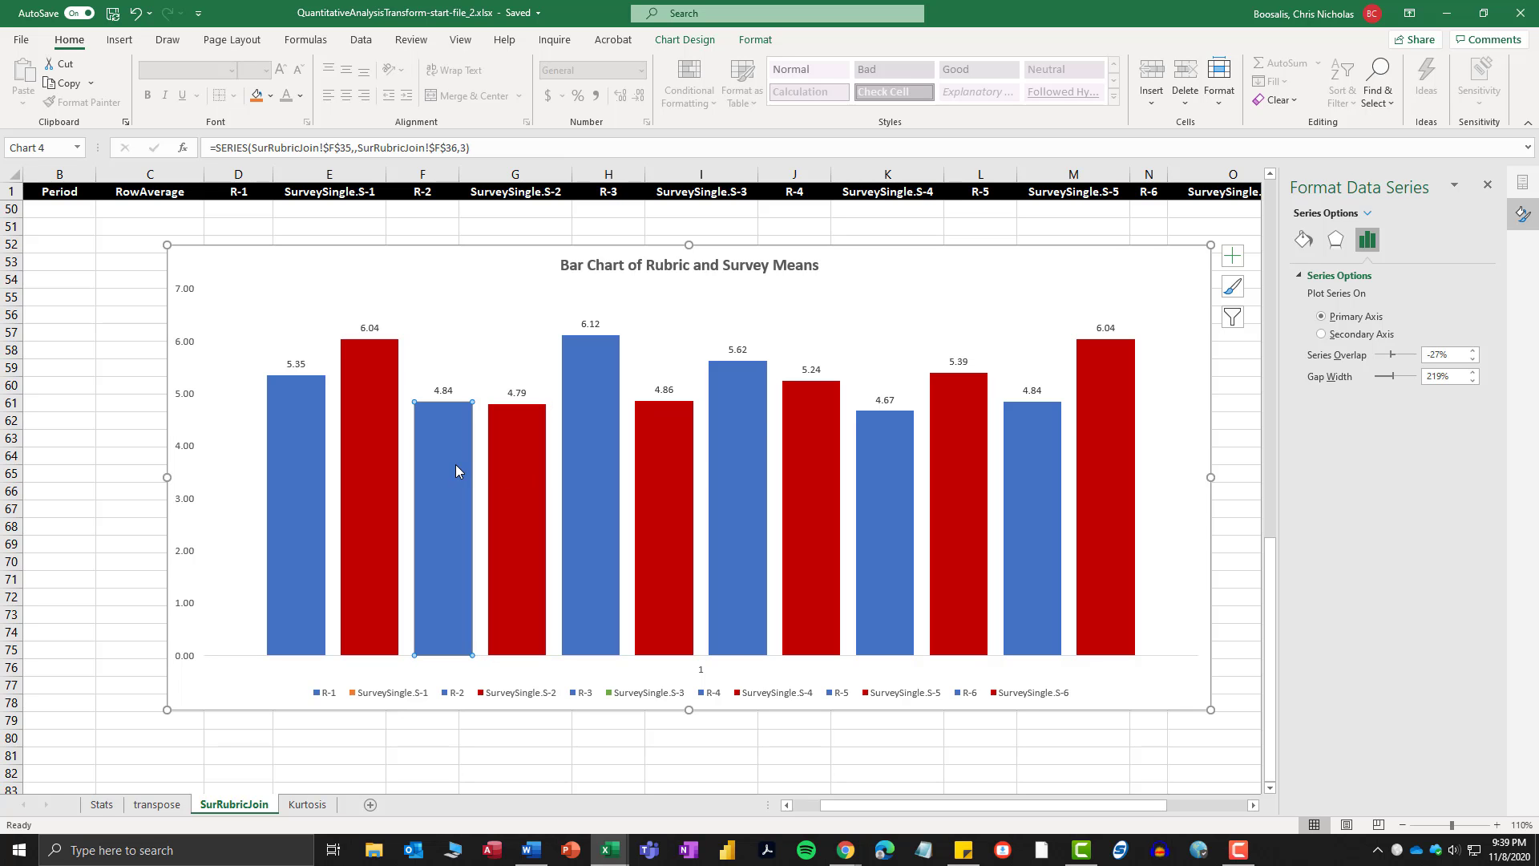
pyautogui.click(519, 468)
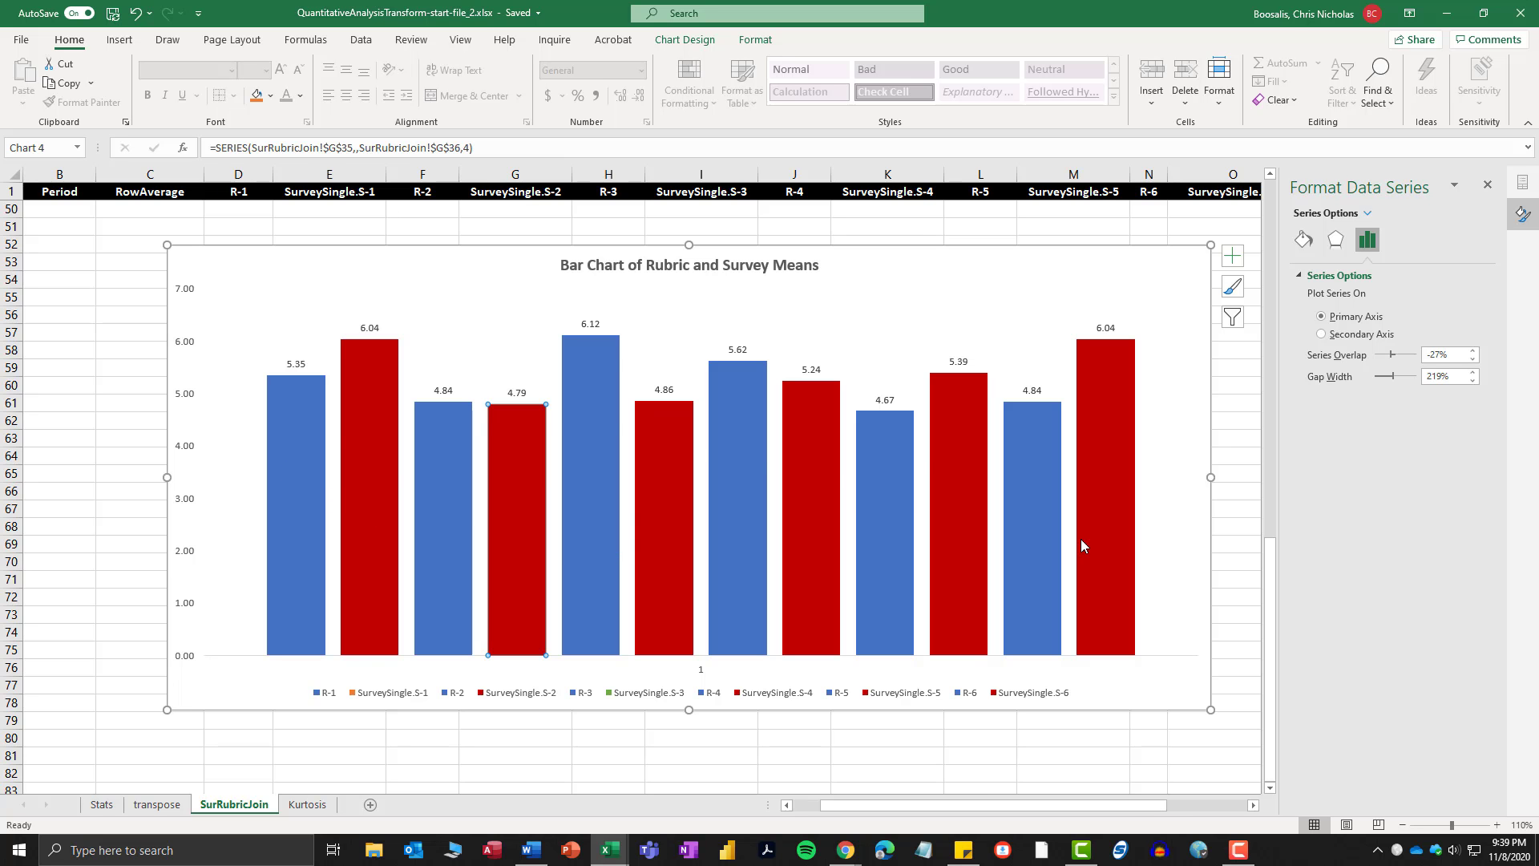
# Review the joined scores, the ColumnAverage row and the labelled descriptive statistics above the chart.
pyautogui.scroll(10, 1081, 546)
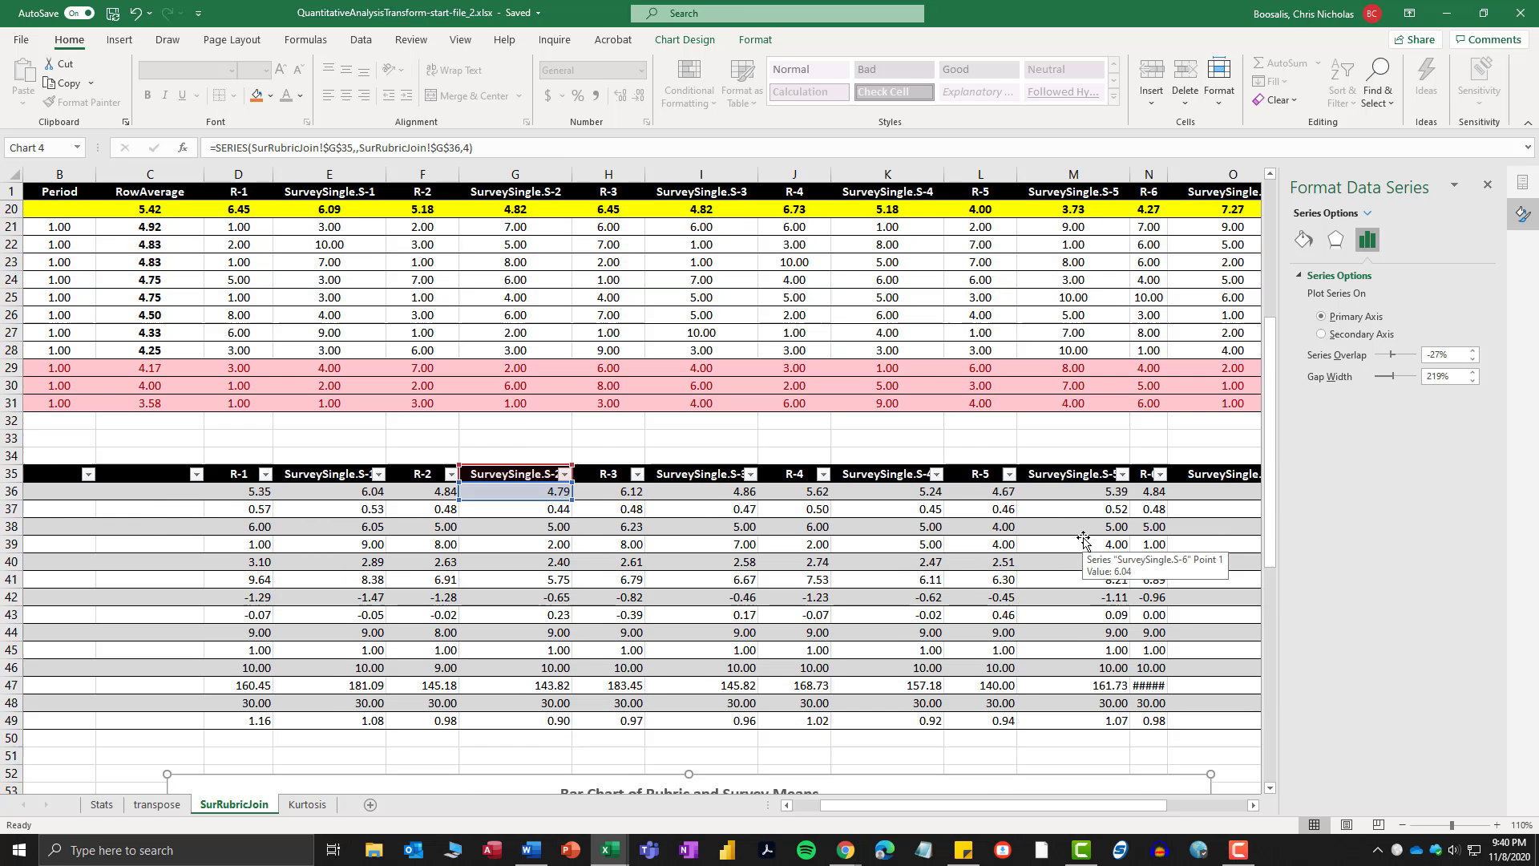
pyautogui.scroll(6, 1083, 539)
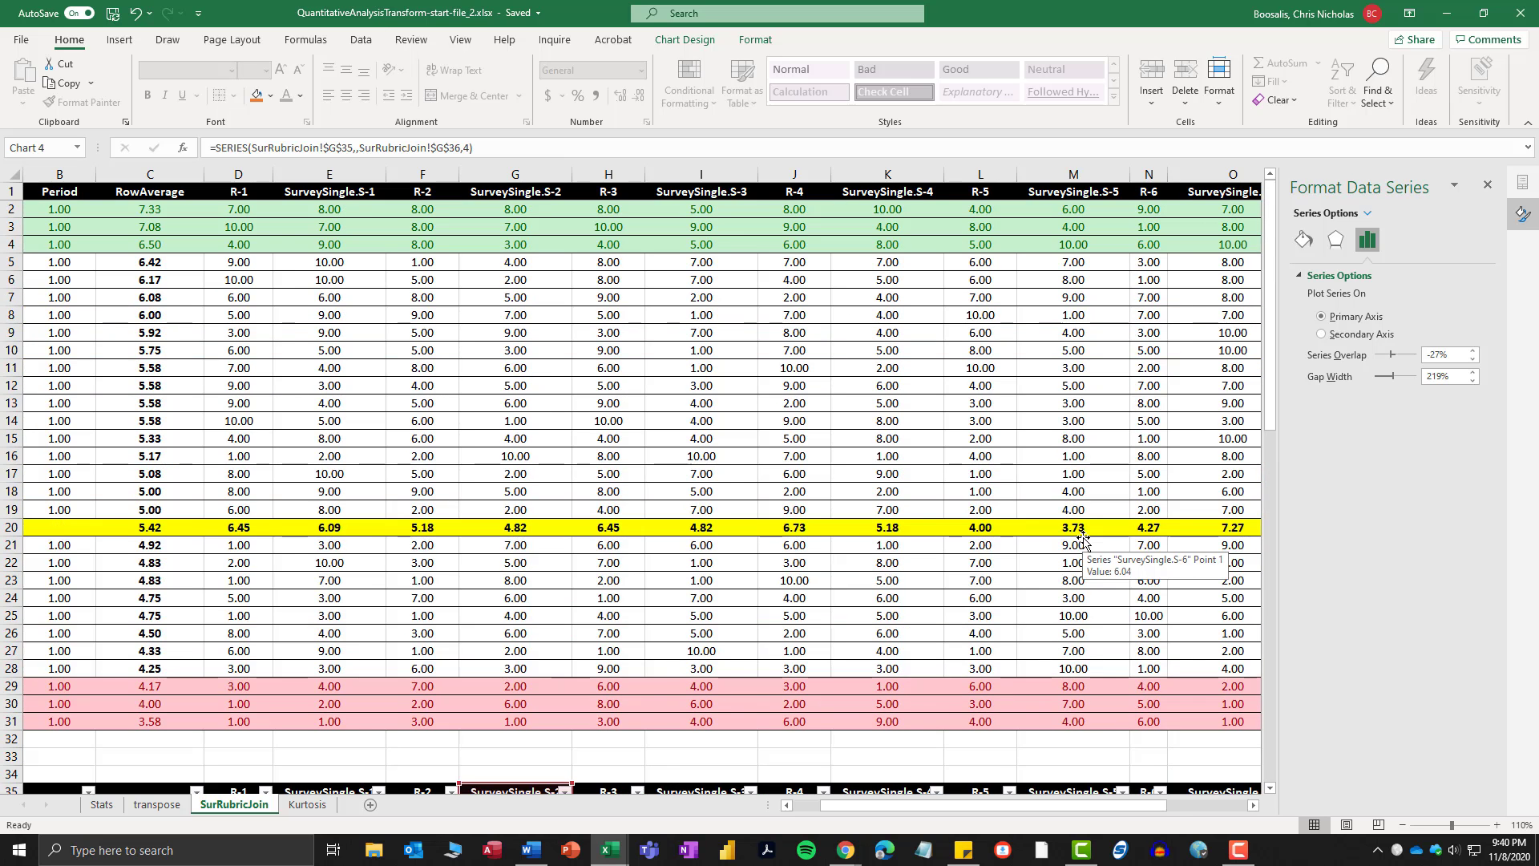
pyautogui.scroll(-4, 1083, 539)
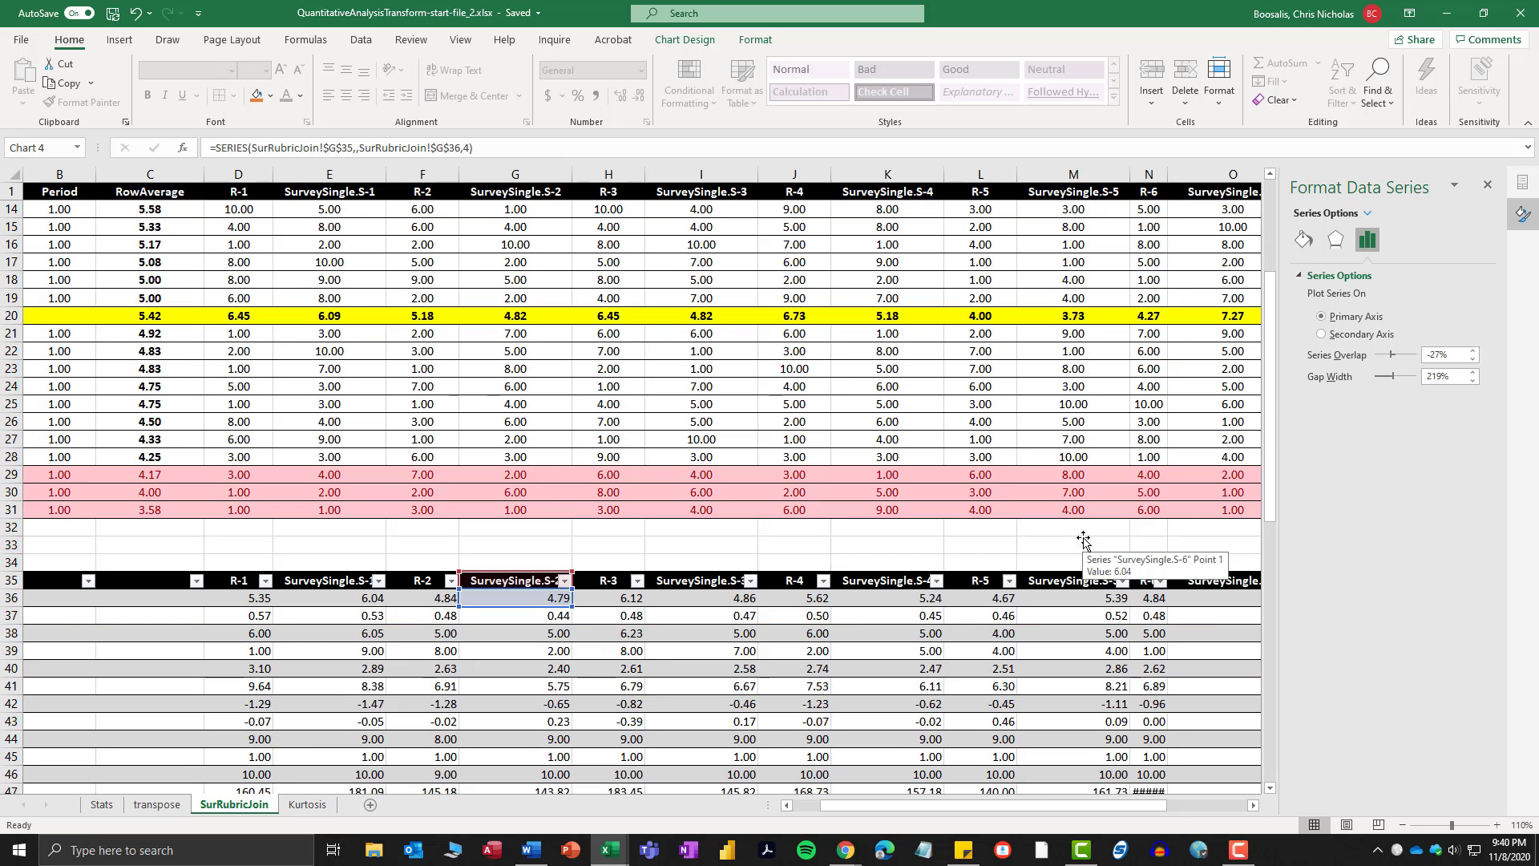
pyautogui.scroll(-1, 1083, 539)
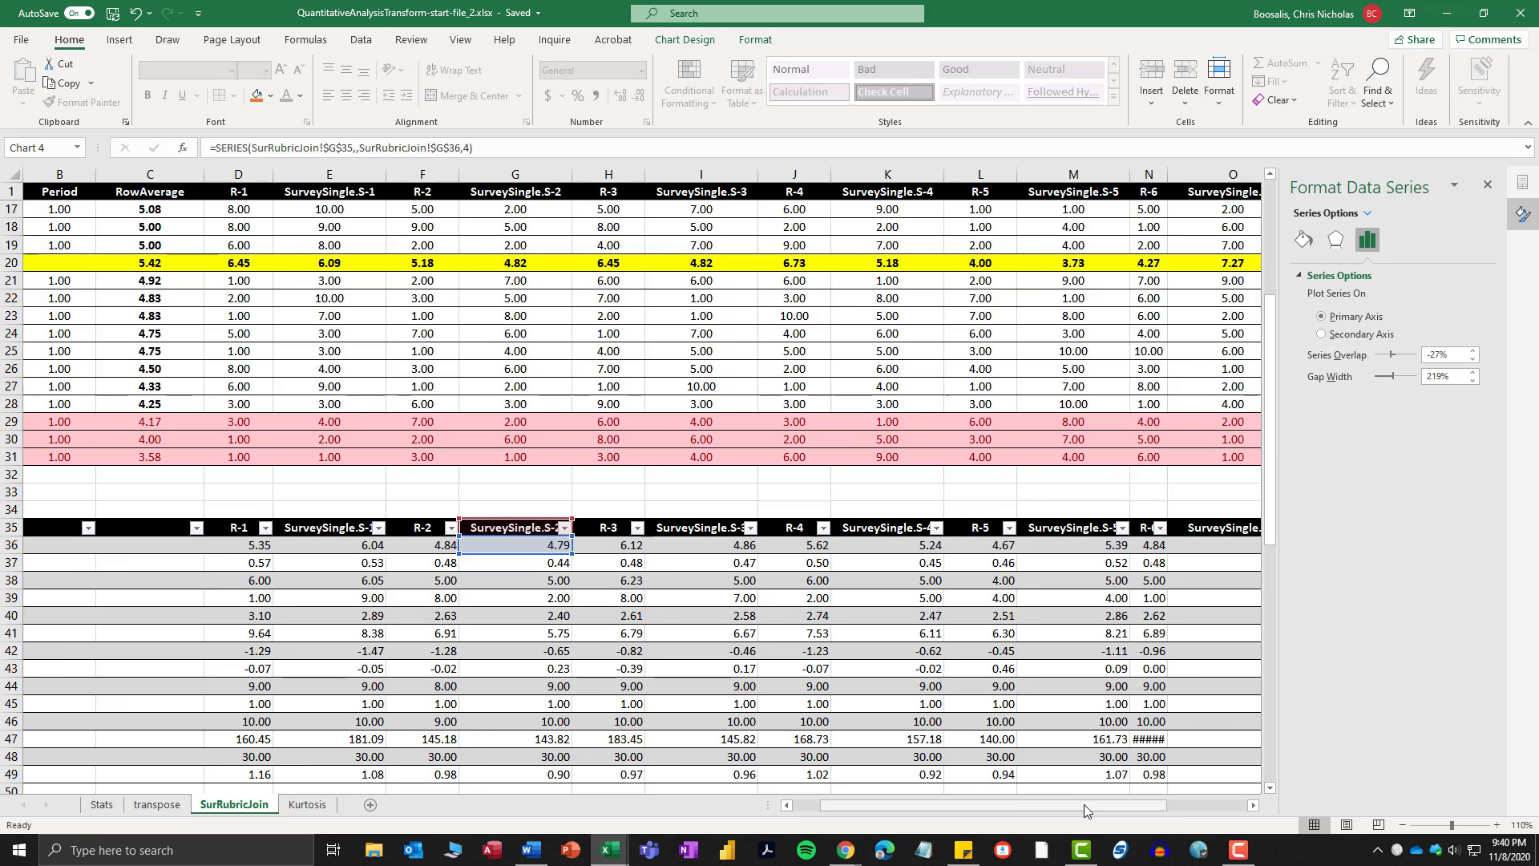
pyautogui.moveTo(1086, 808); pyautogui.dragTo(800, 803)
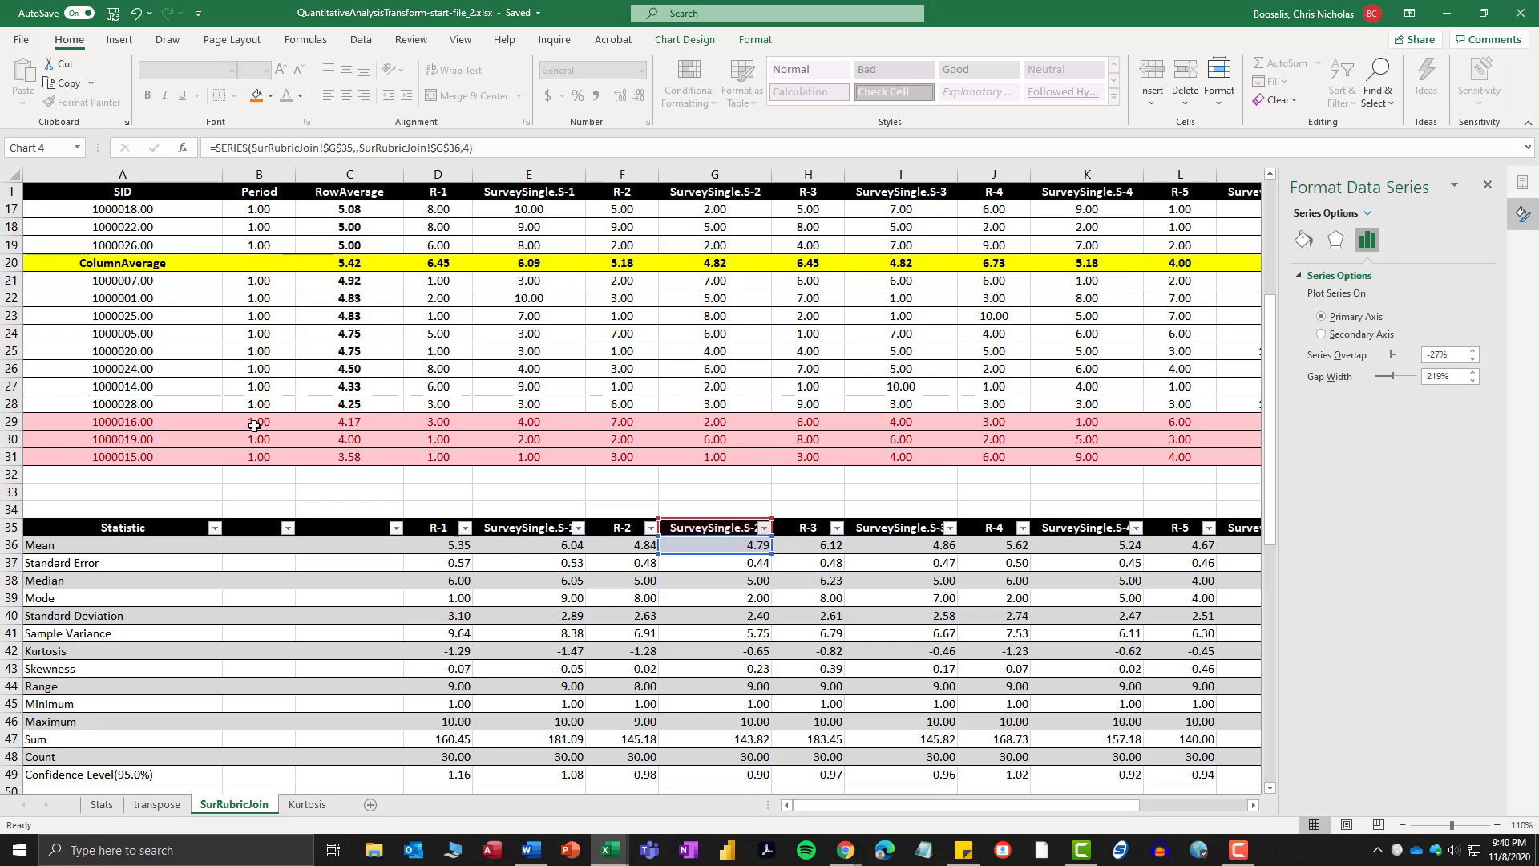
# Fill the Mean row of the descriptive statistics table on SurRubricJoin with the standard yellow color.
pyautogui.scroll(5, 254, 424)
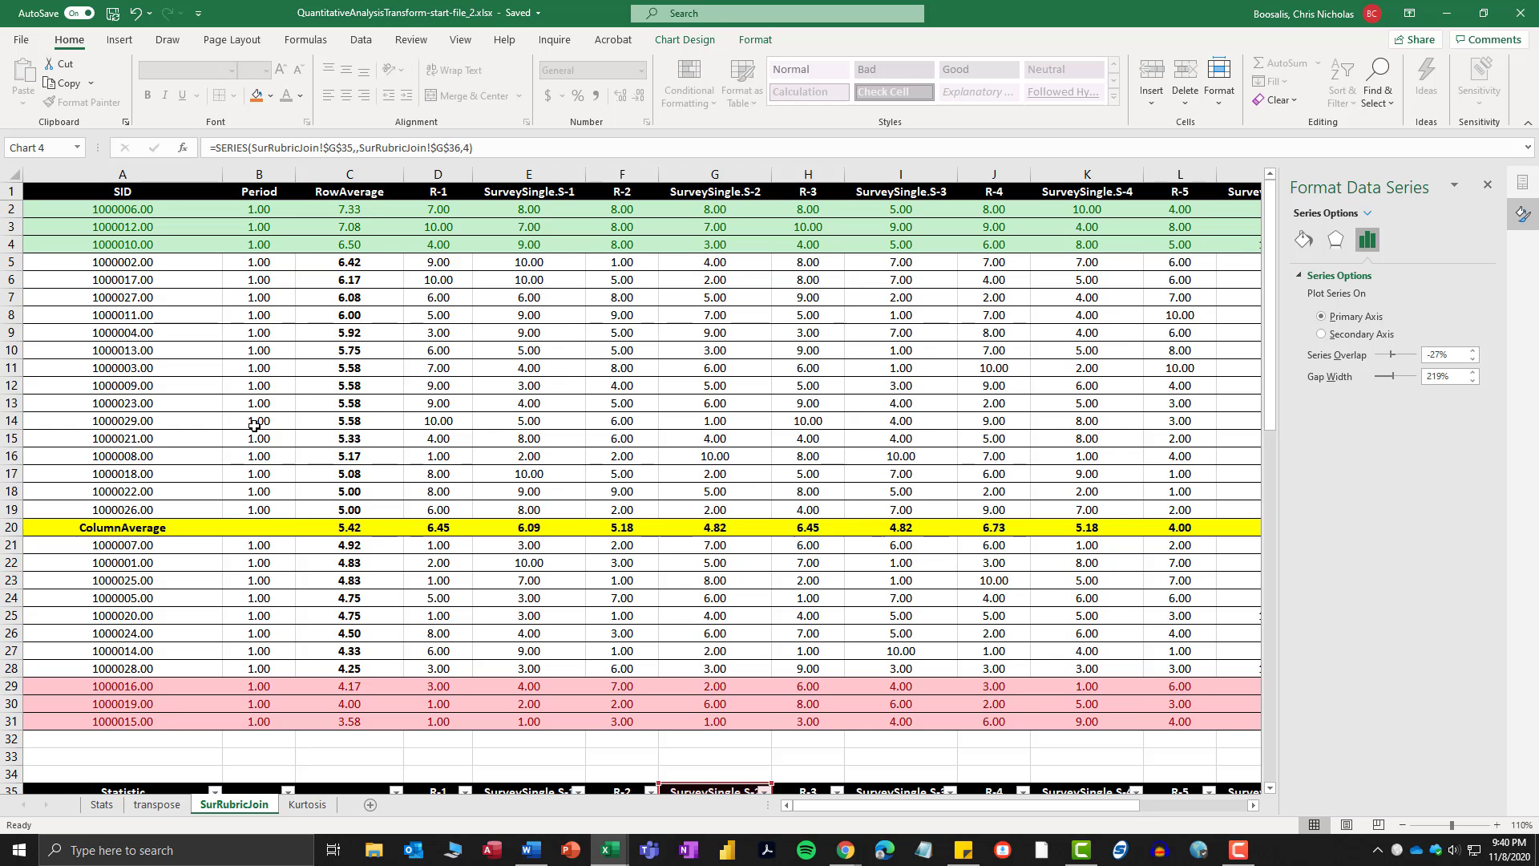
pyautogui.scroll(-7, 254, 425)
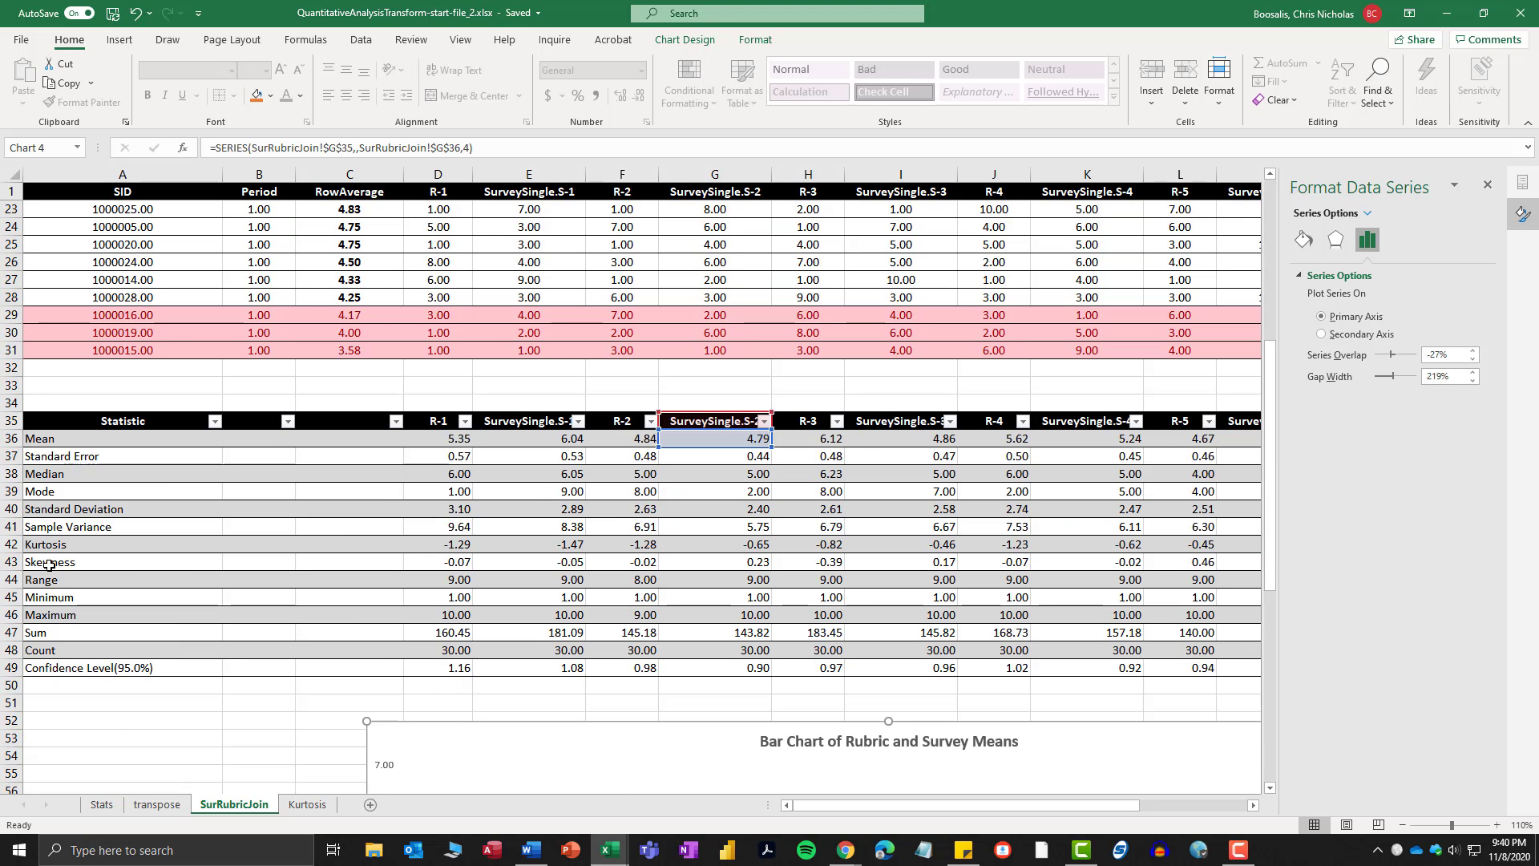
pyautogui.click(8, 562)
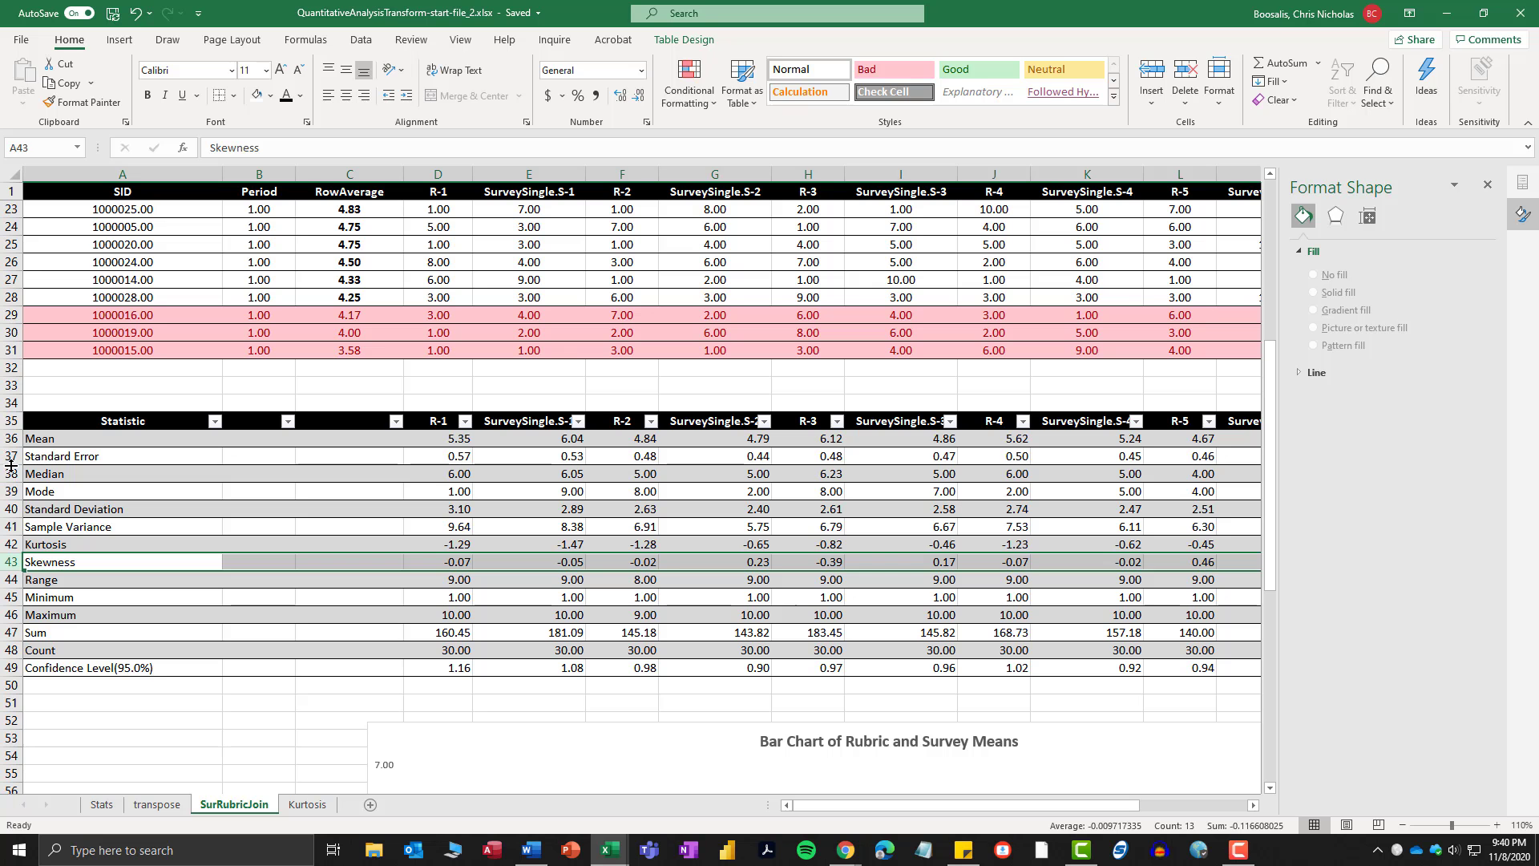
pyautogui.keyDown('ctrl'); pyautogui.click(8, 438); pyautogui.keyUp('ctrl')
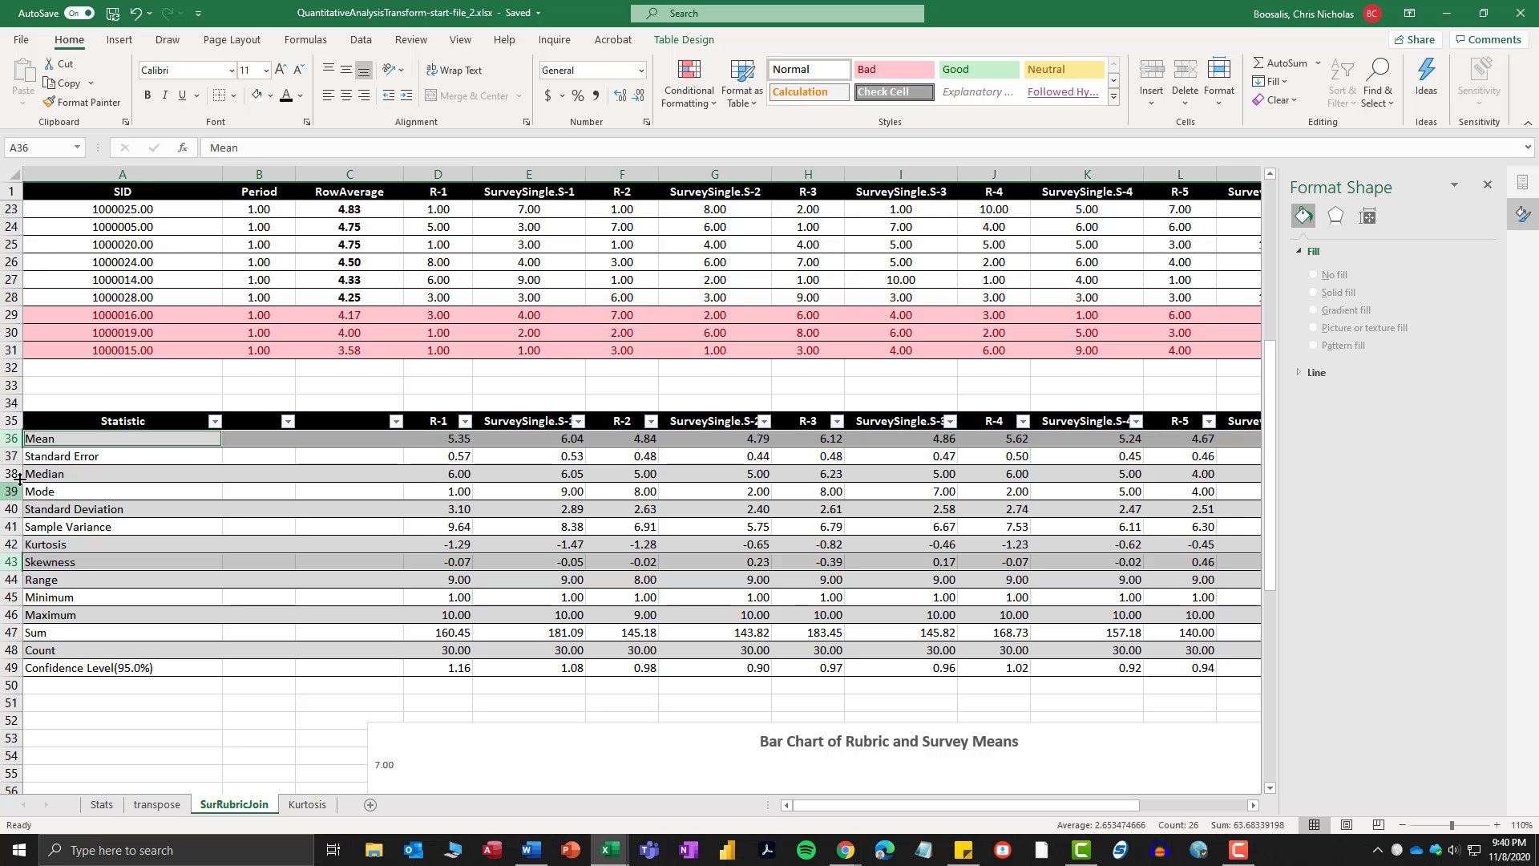
pyautogui.click(28, 439)
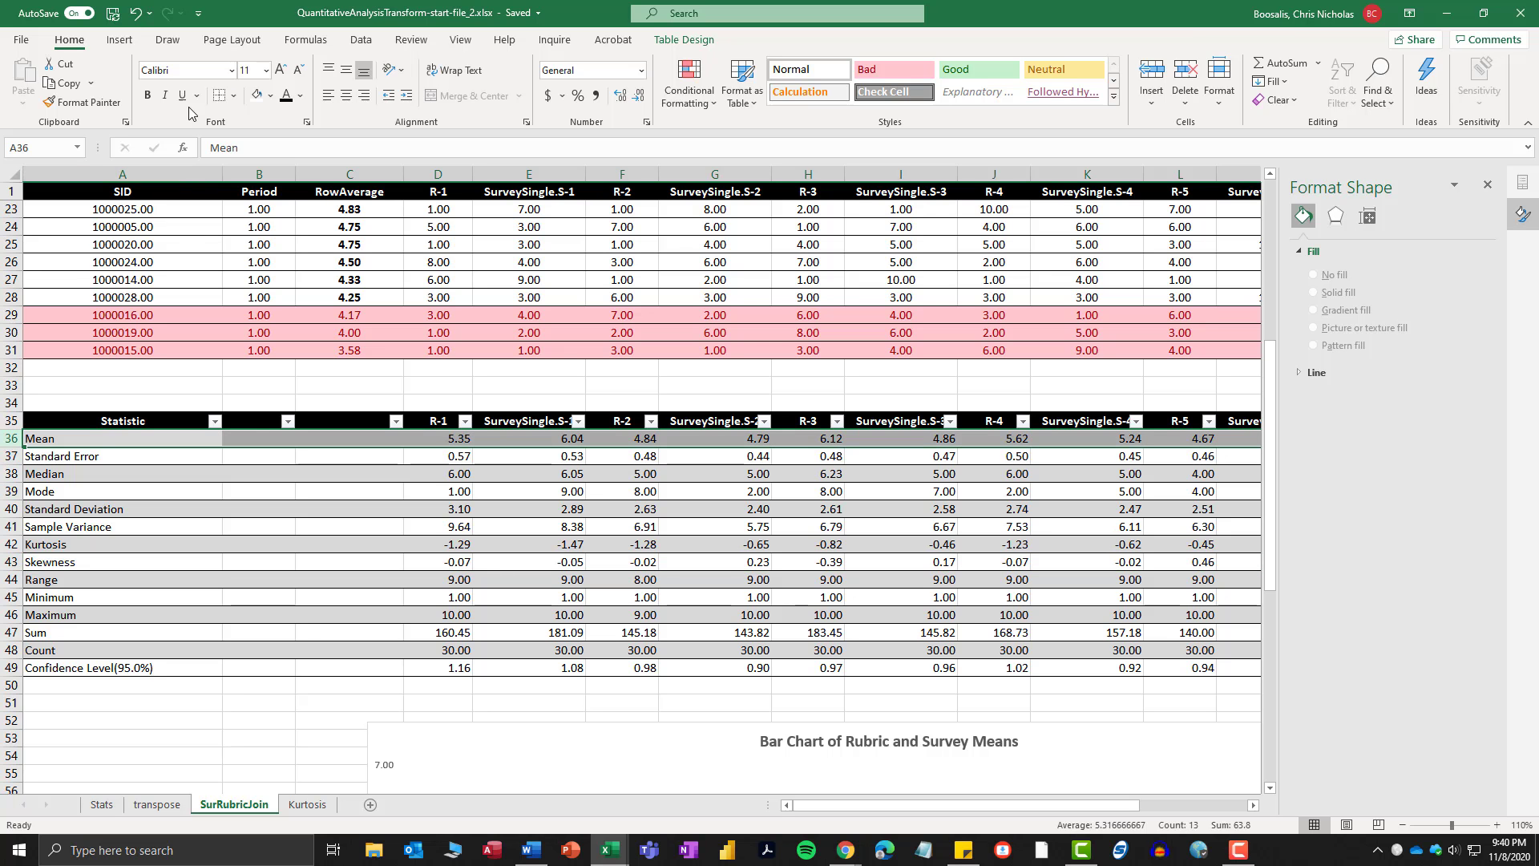
pyautogui.click(272, 98)
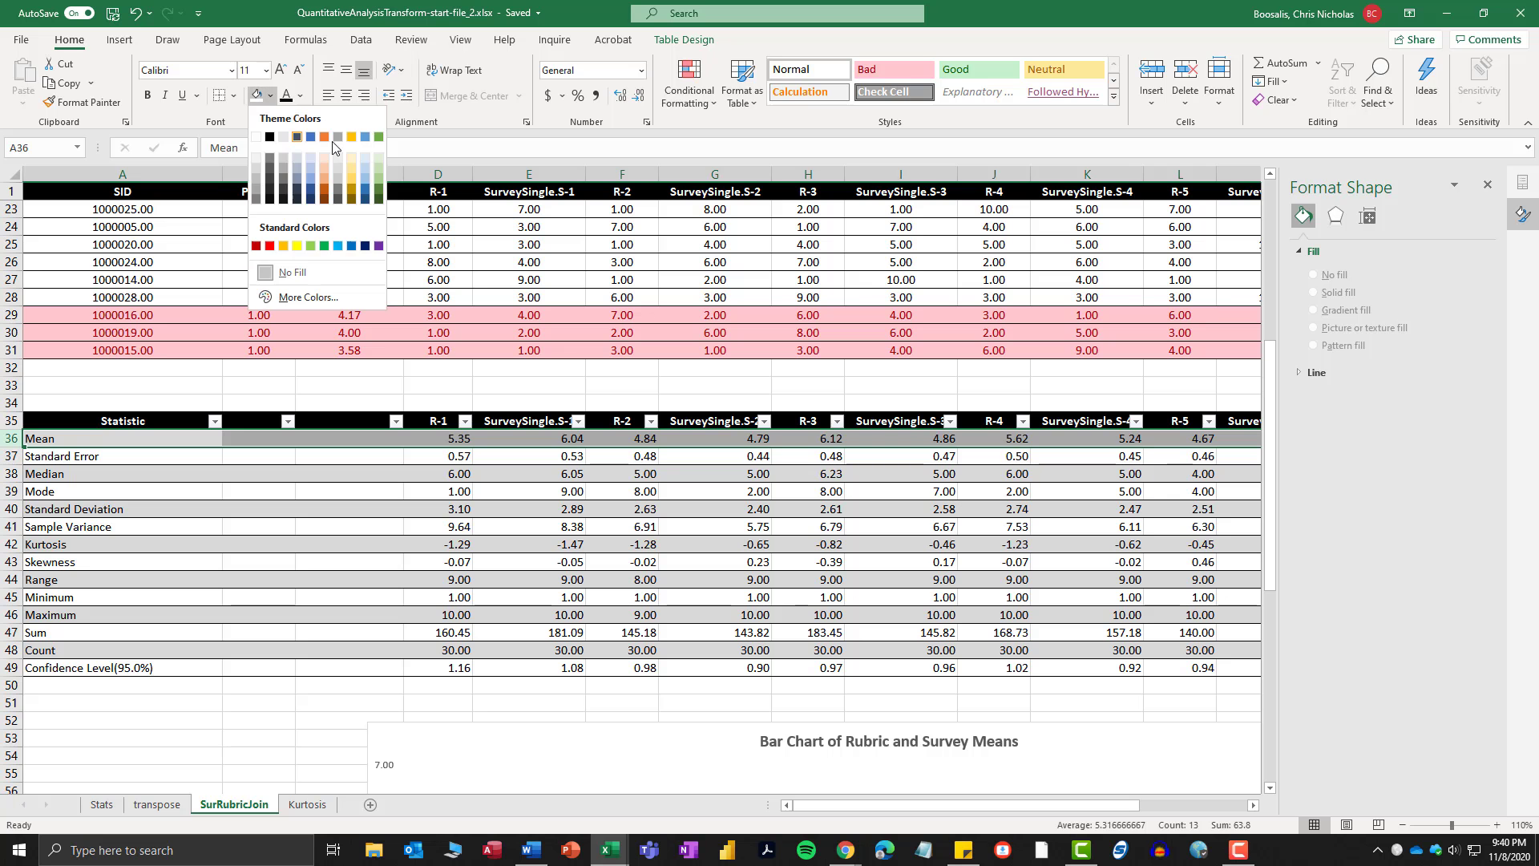
pyautogui.click(311, 246)
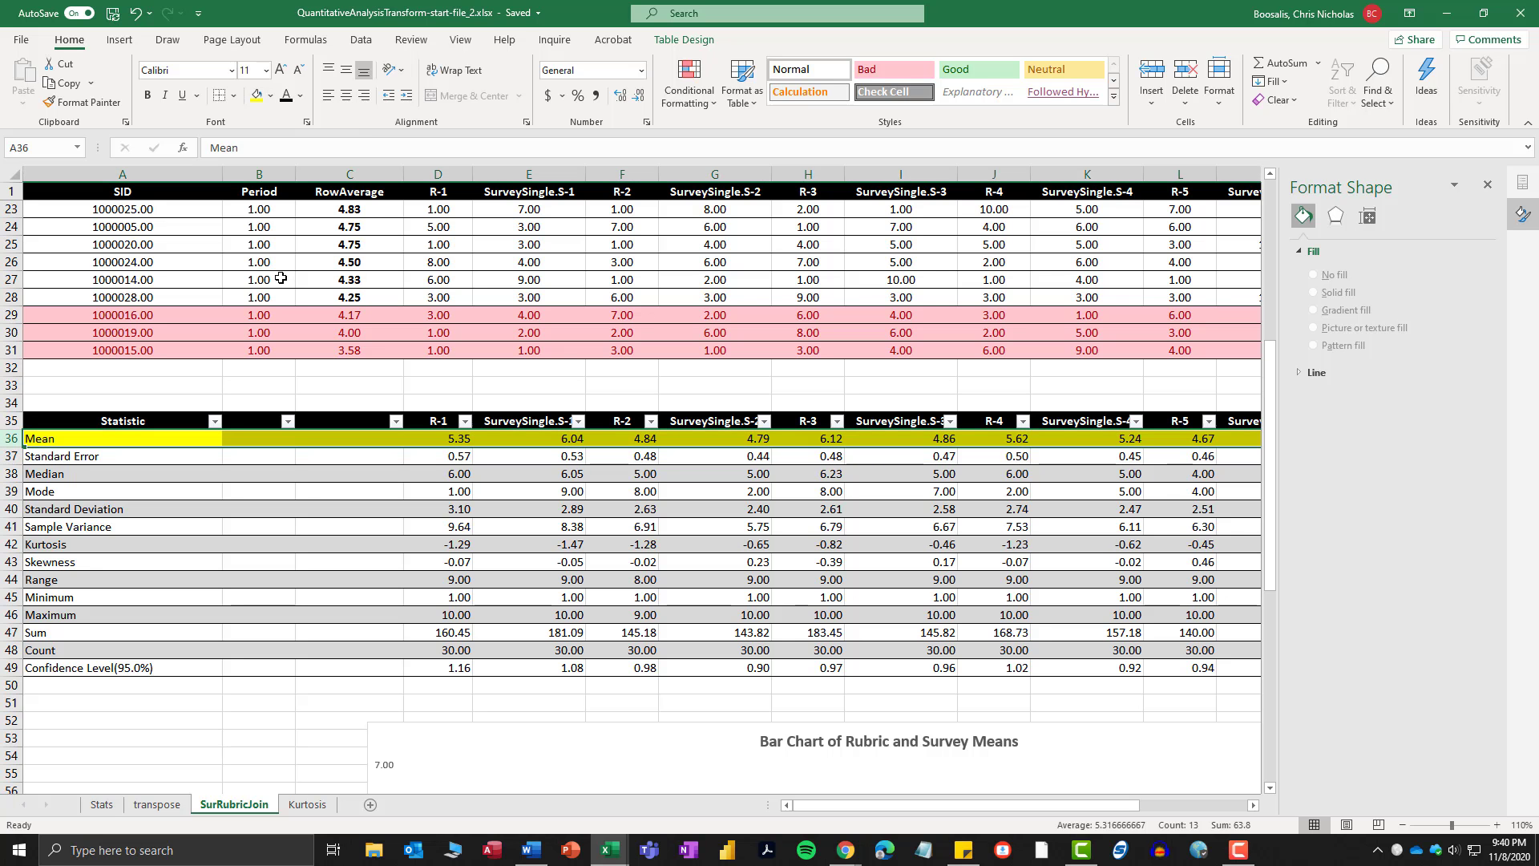
# Apply the same yellow fill to the Skewness, Median, Mode and Standard Deviation rows of the statistics table.
pyautogui.click(12, 561)
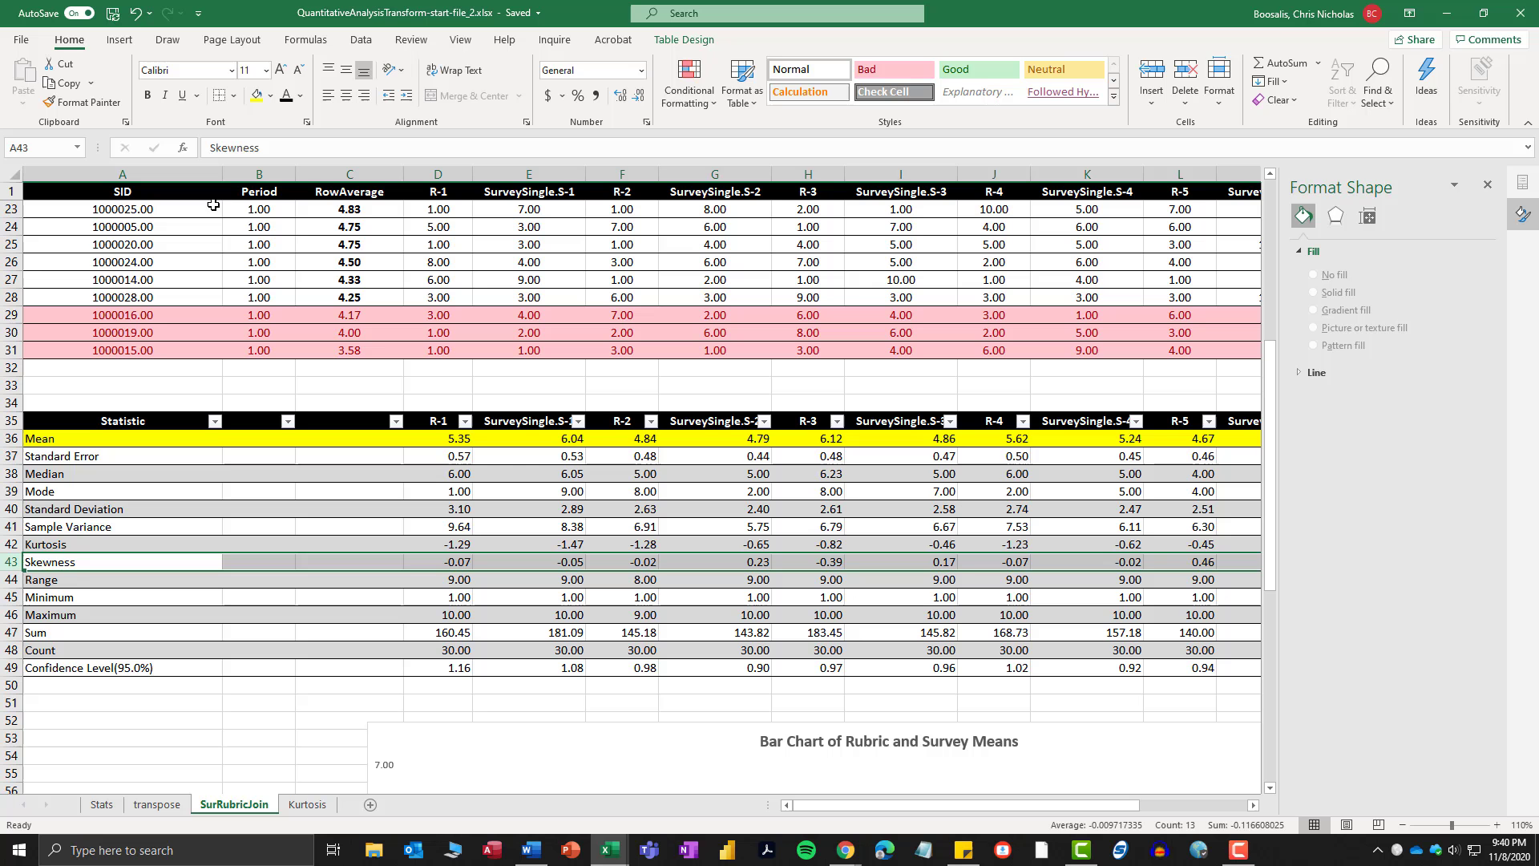
pyautogui.click(257, 95)
pyautogui.moveTo(11, 473); pyautogui.dragTo(12, 491)
pyautogui.click(256, 95)
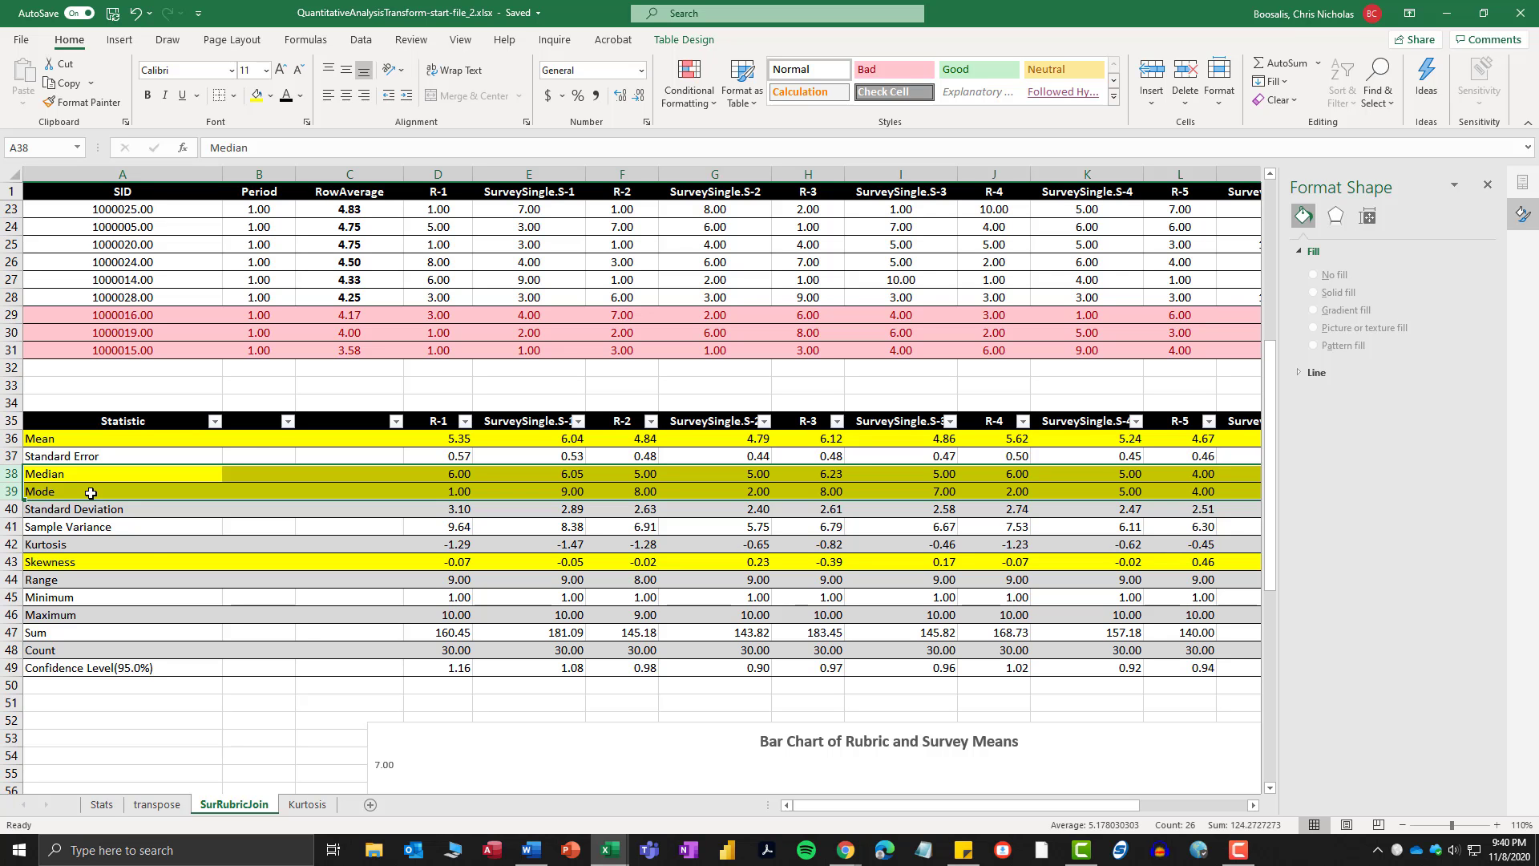
pyautogui.keyDown('ctrl'); pyautogui.click(11, 509); pyautogui.keyUp('ctrl')
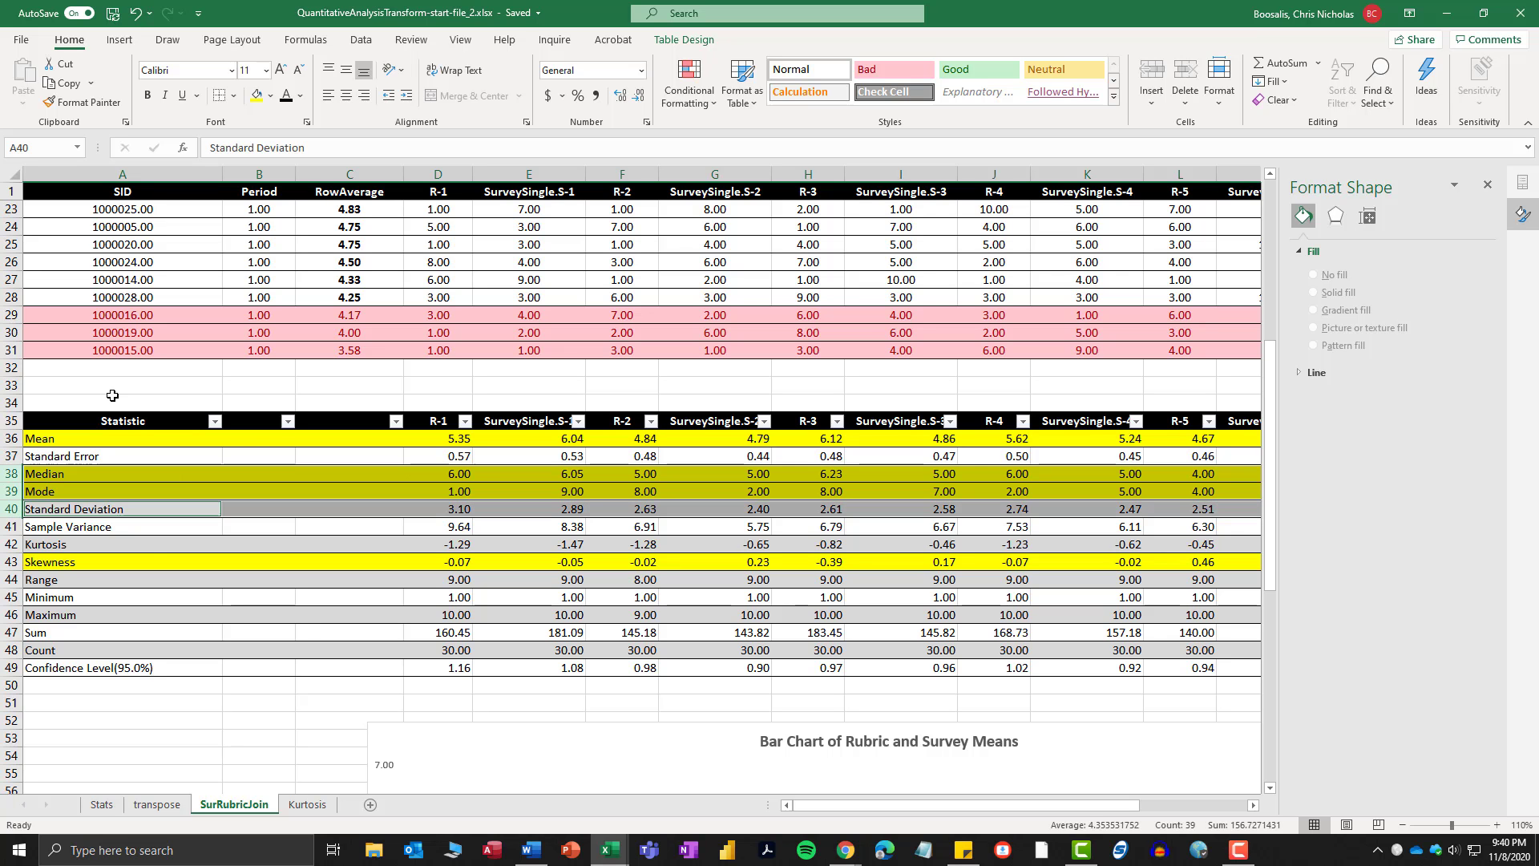
pyautogui.click(255, 95)
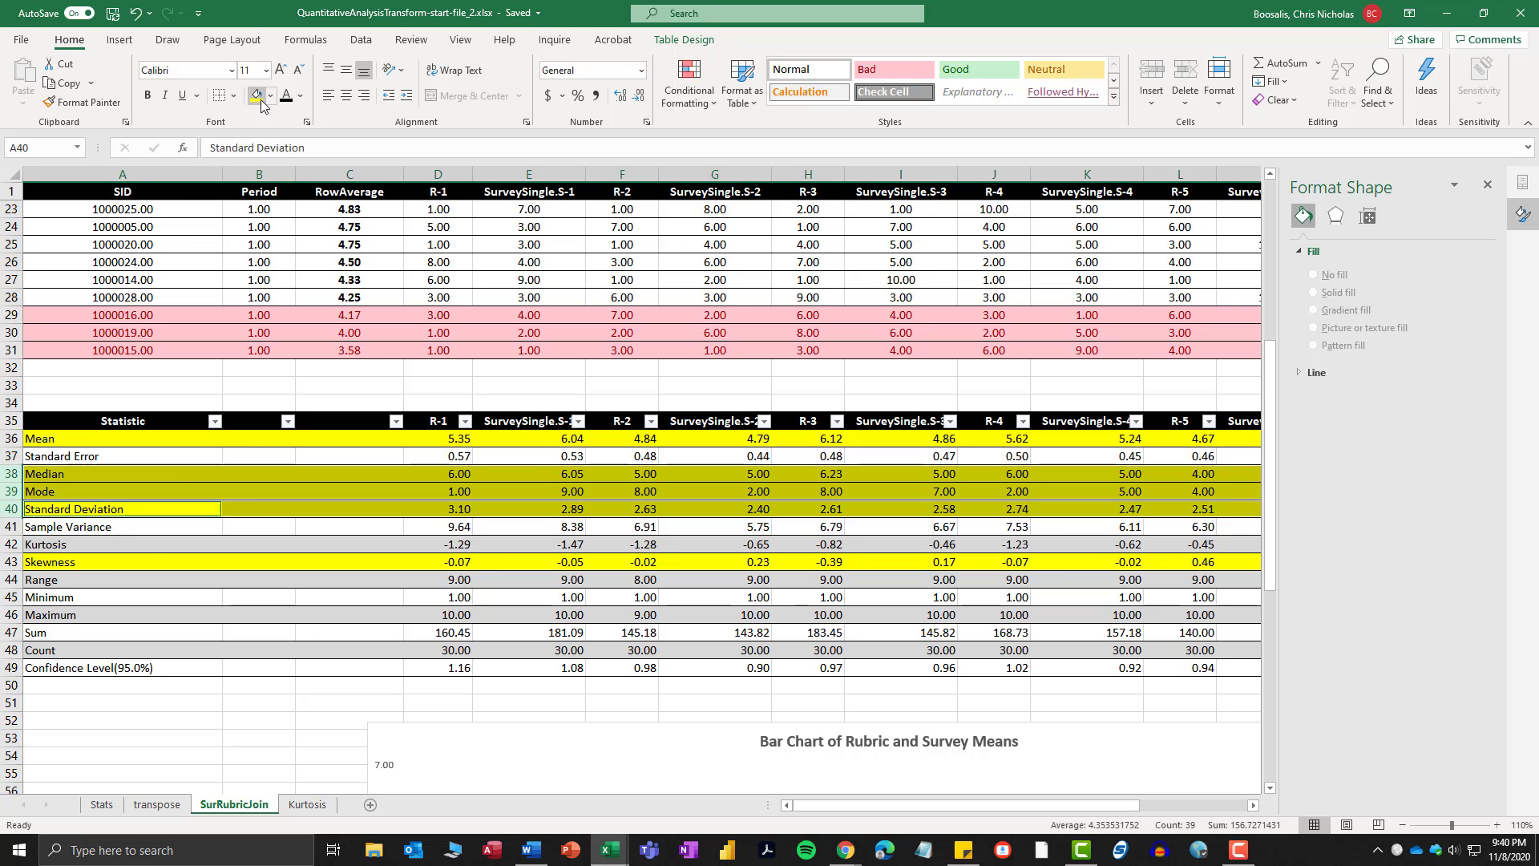
# Fill the Kurtosis row on the transpose sheet with yellow.
pyautogui.click(14, 545)
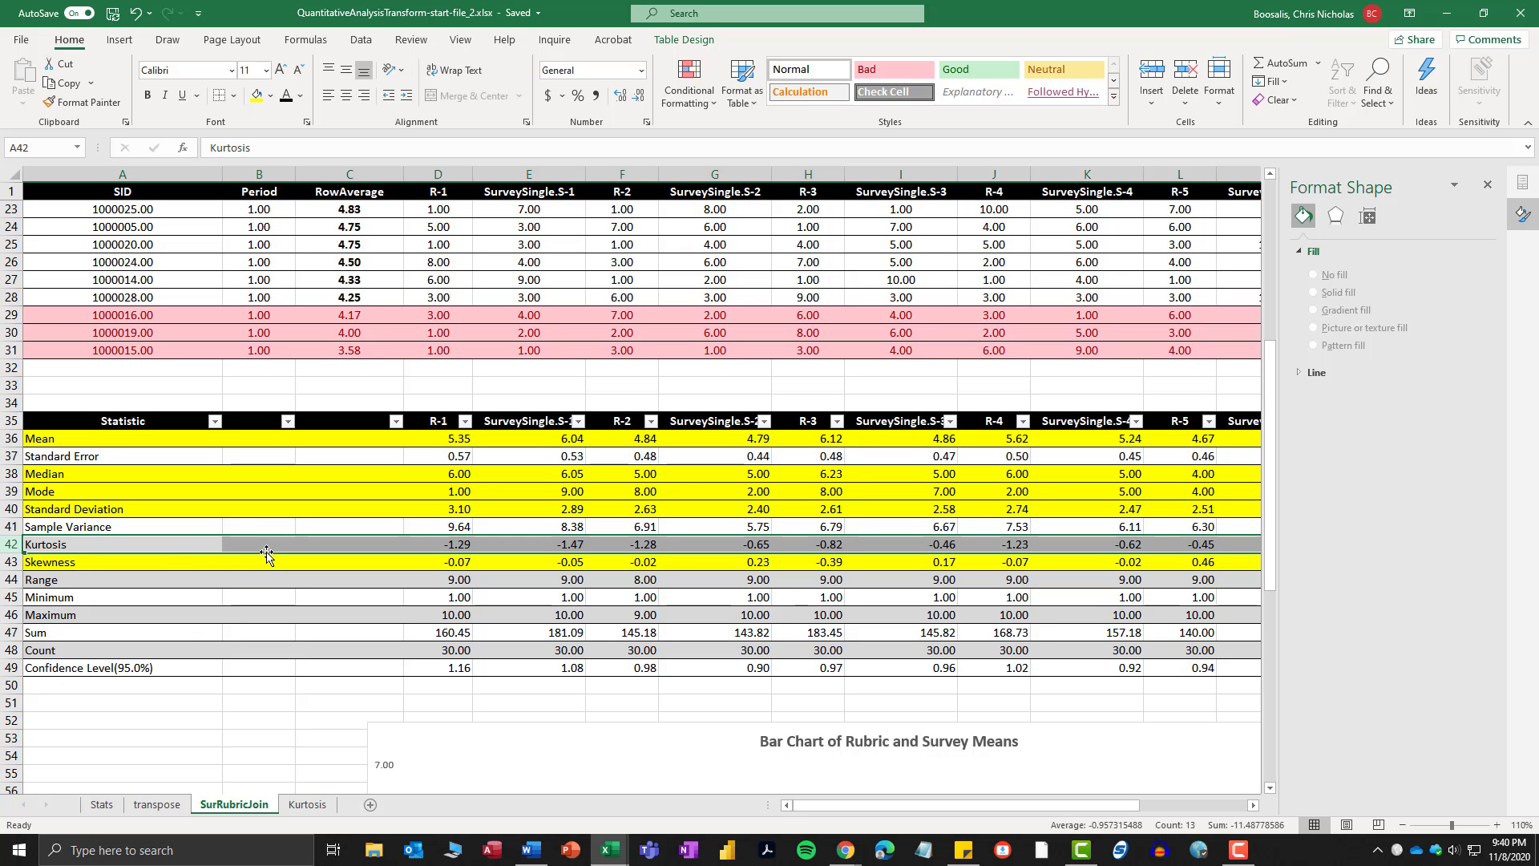
pyautogui.click(163, 806)
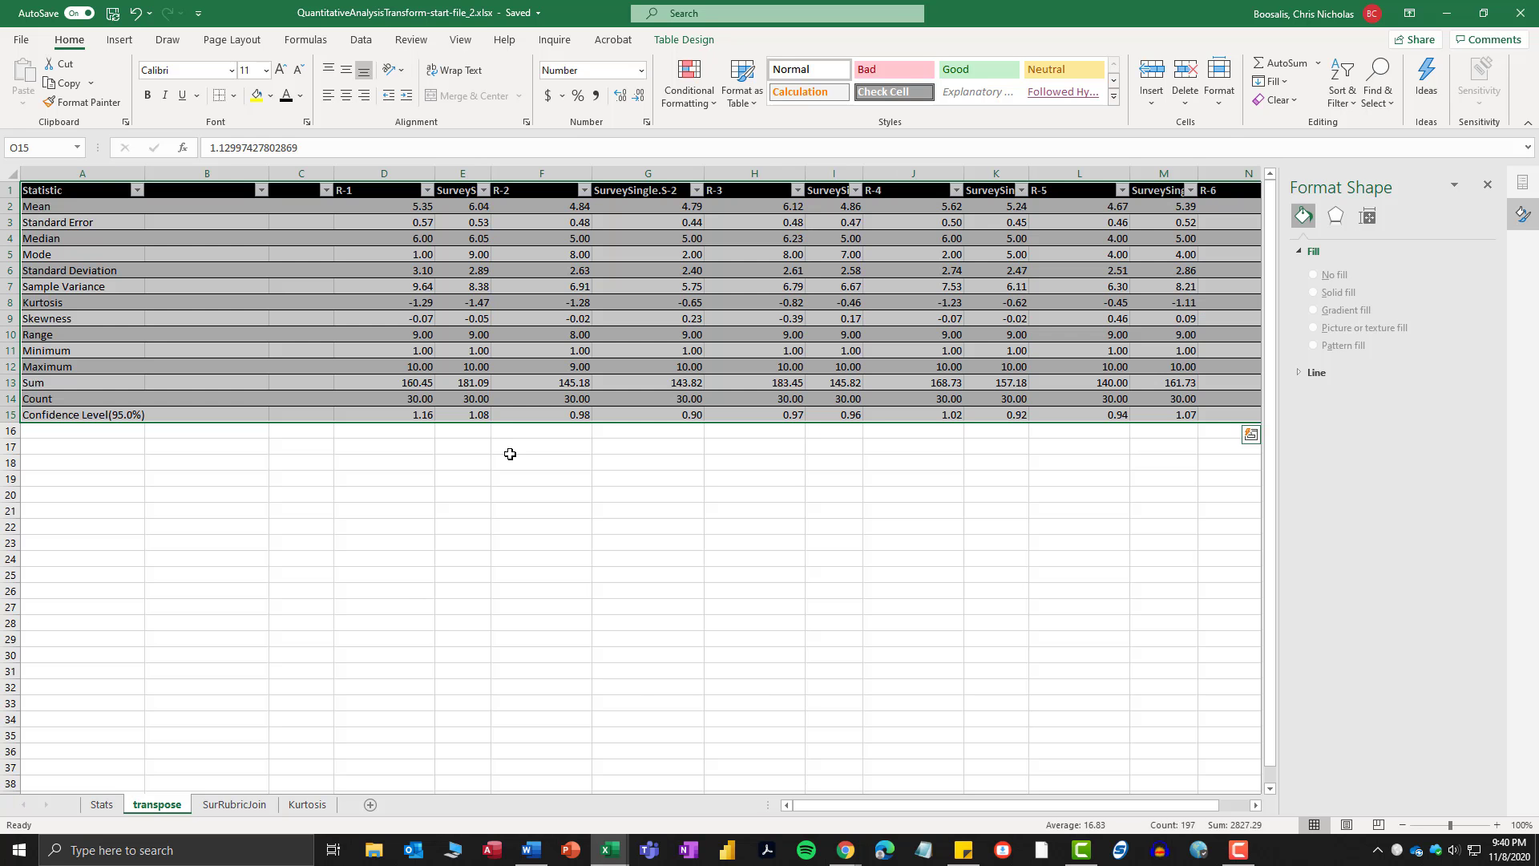
pyautogui.click(527, 499)
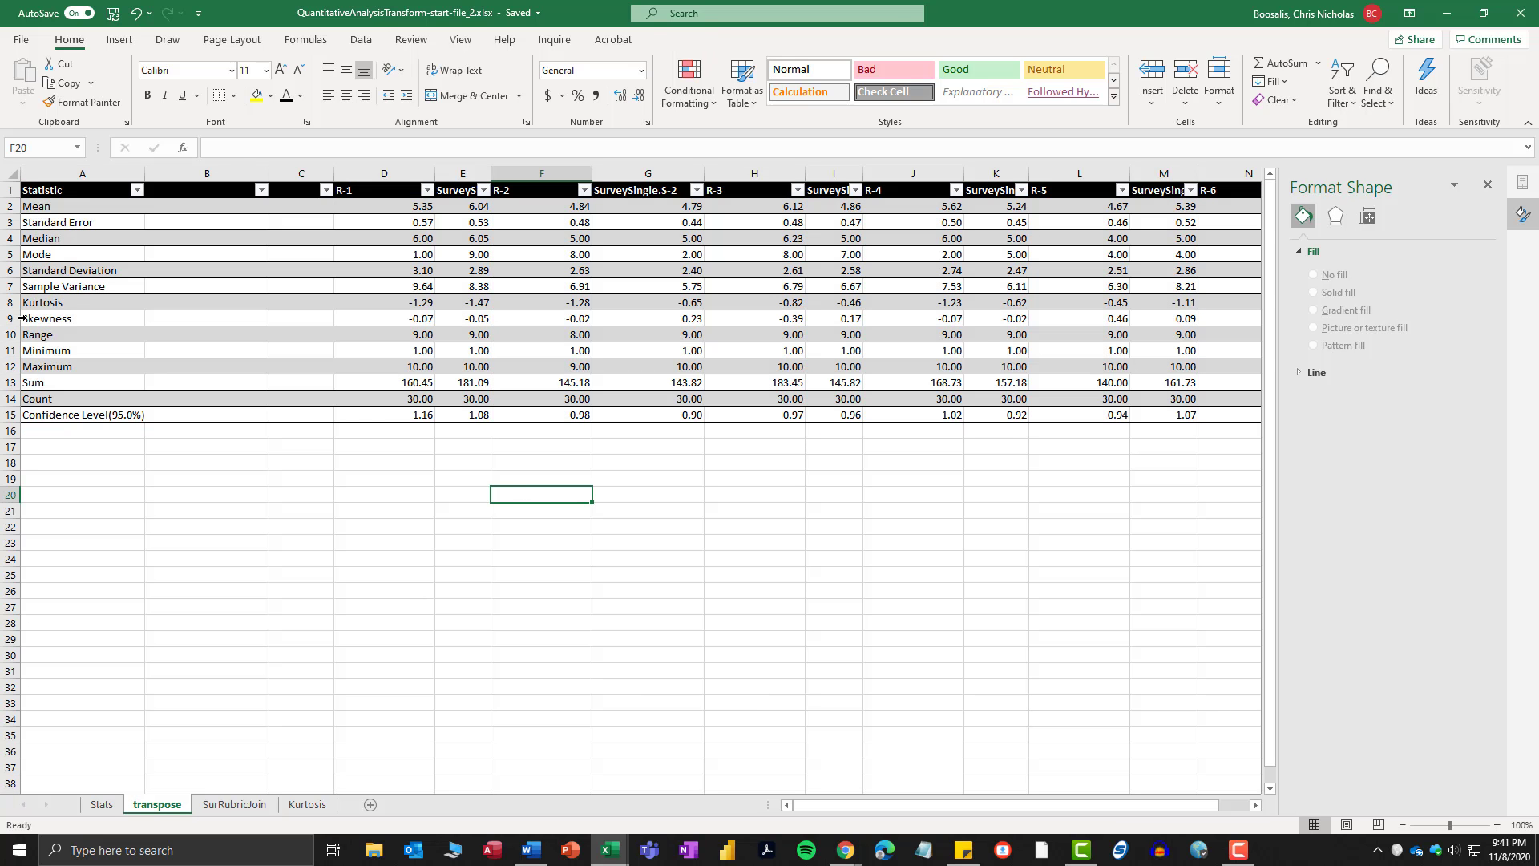
pyautogui.click(8, 303)
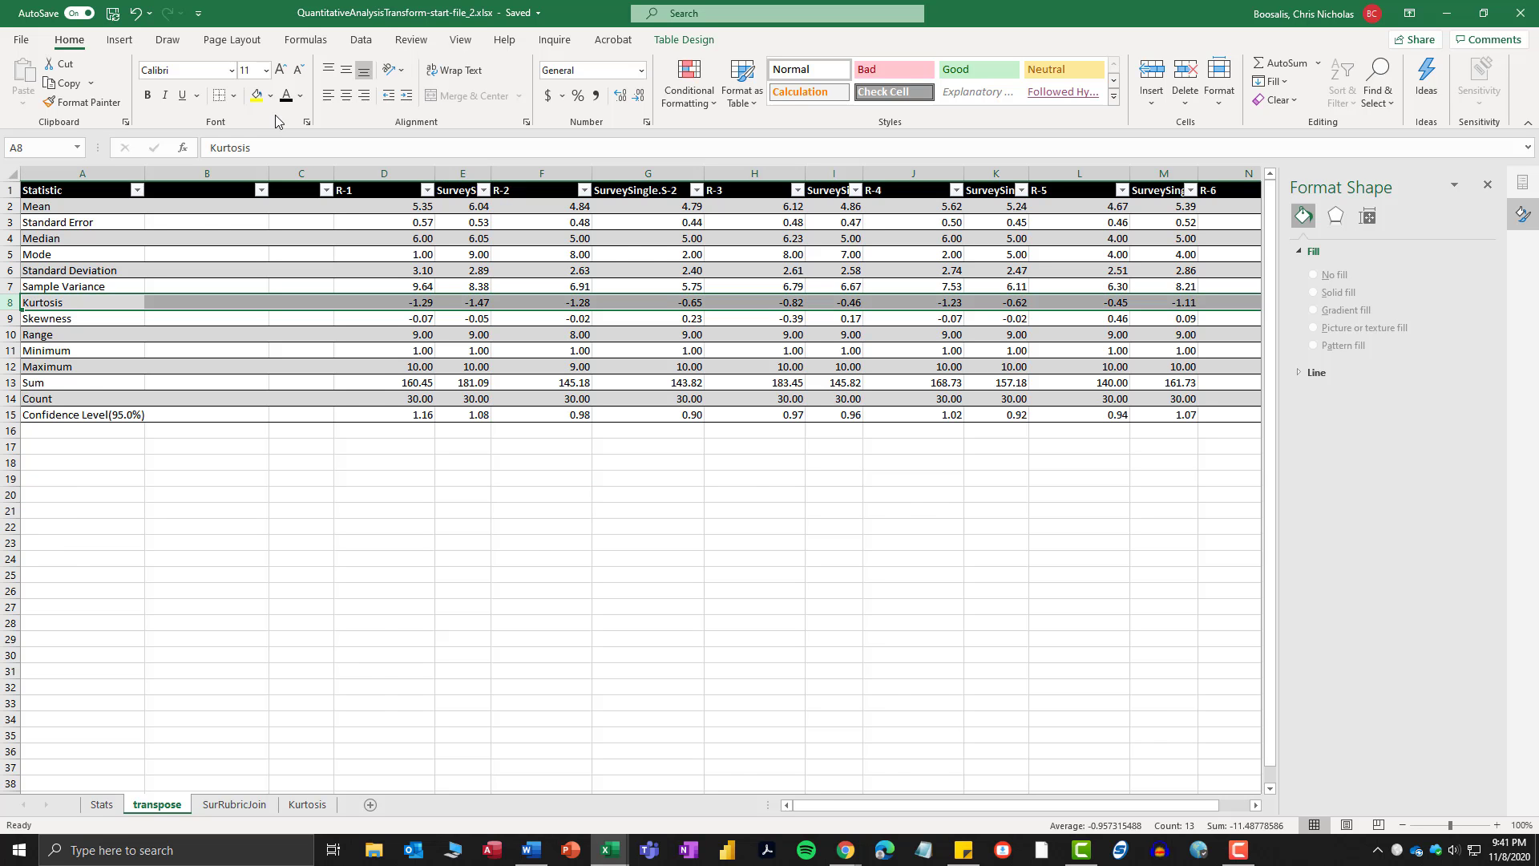
pyautogui.click(257, 97)
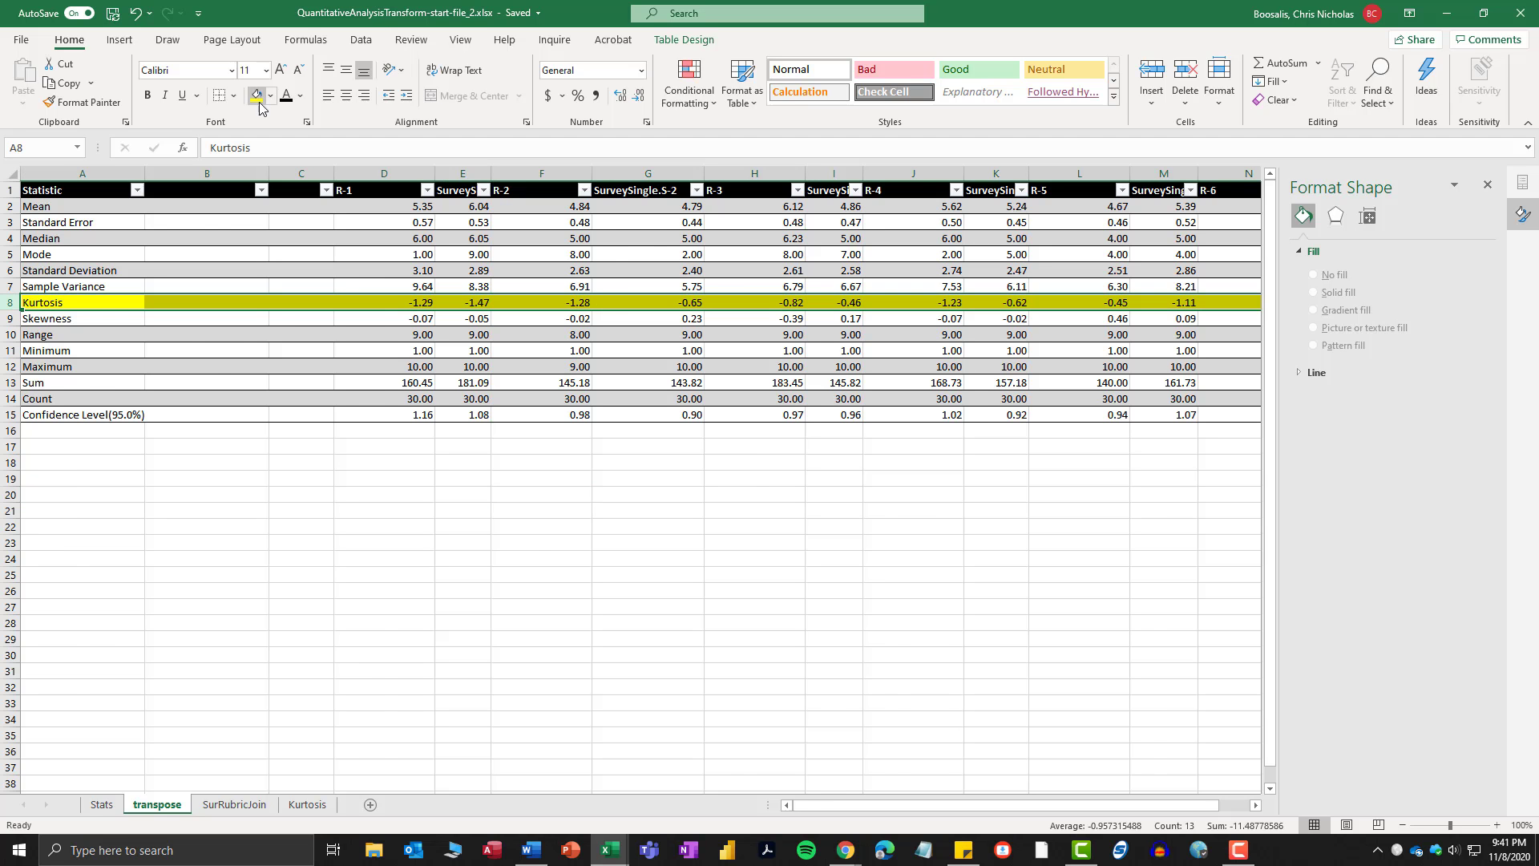
# Copy the kurtosis forms and normal distribution pictures from the Kurtosis sheet and paste them at cell A23 on the transpose sheet.
pyautogui.click(307, 805)
pyautogui.keyDown('ctrl'); pyautogui.click(1030, 439); pyautogui.keyUp('ctrl')
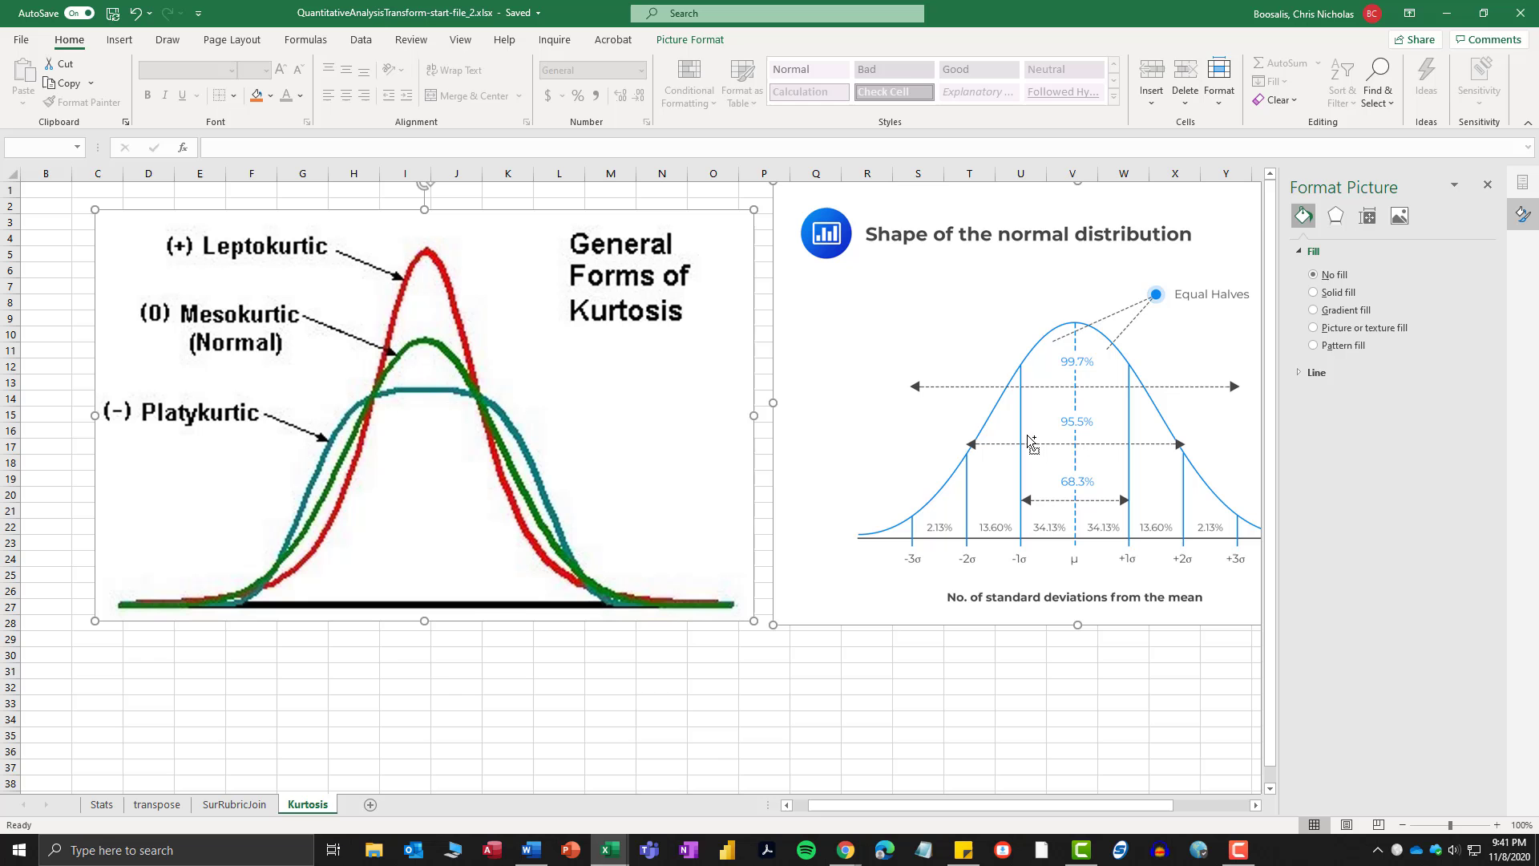
pyautogui.rightClick(385, 383)
pyautogui.click(420, 417)
pyautogui.click(156, 805)
pyautogui.click(131, 542)
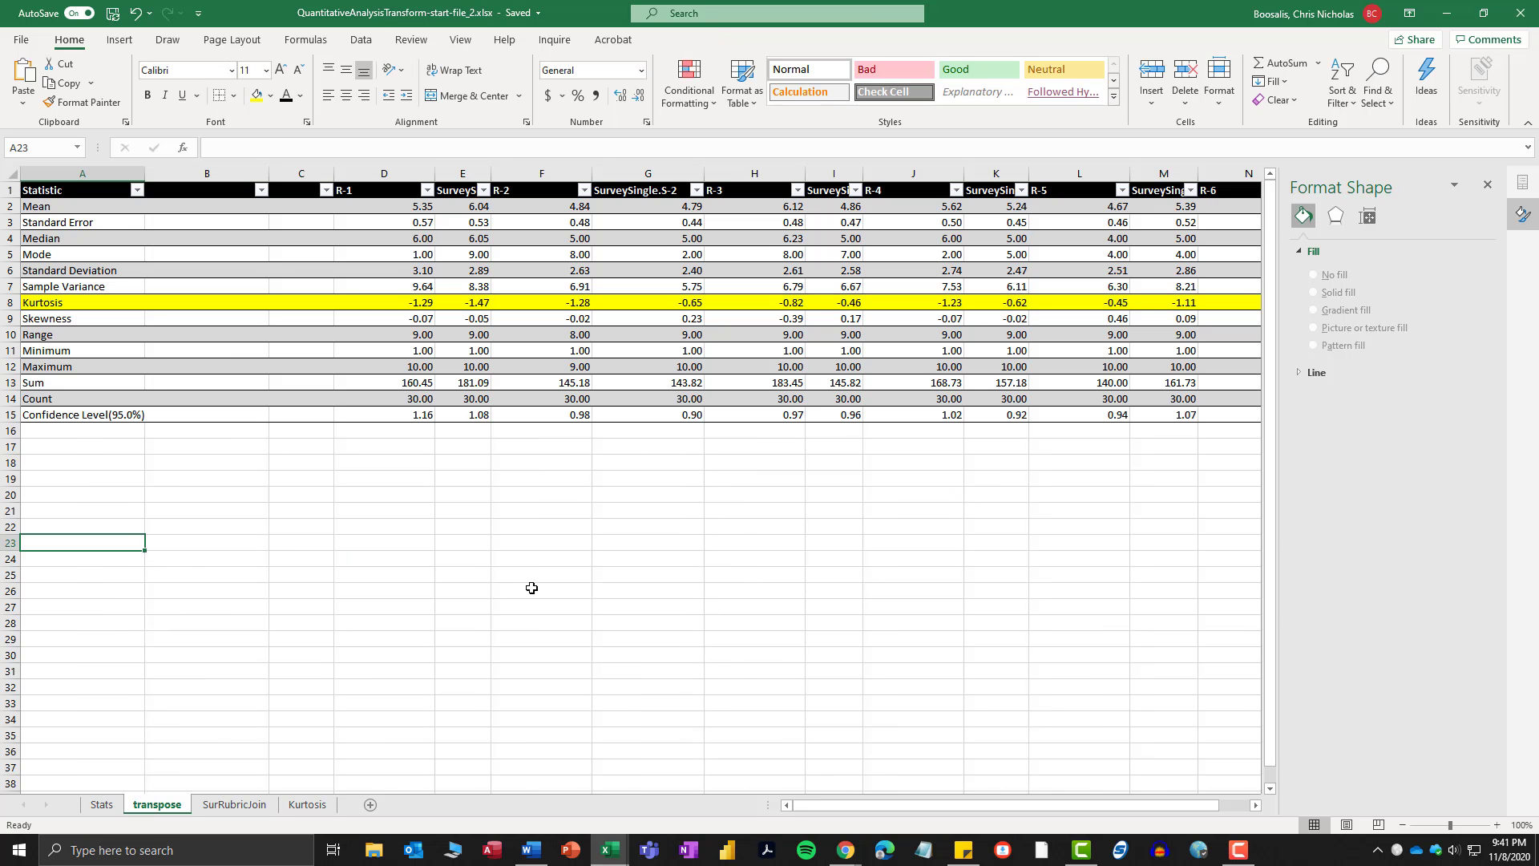
pyautogui.hotkey('ctrl', 'v')
pyautogui.scroll(-1, 610, 634)
pyautogui.scroll(1, 609, 633)
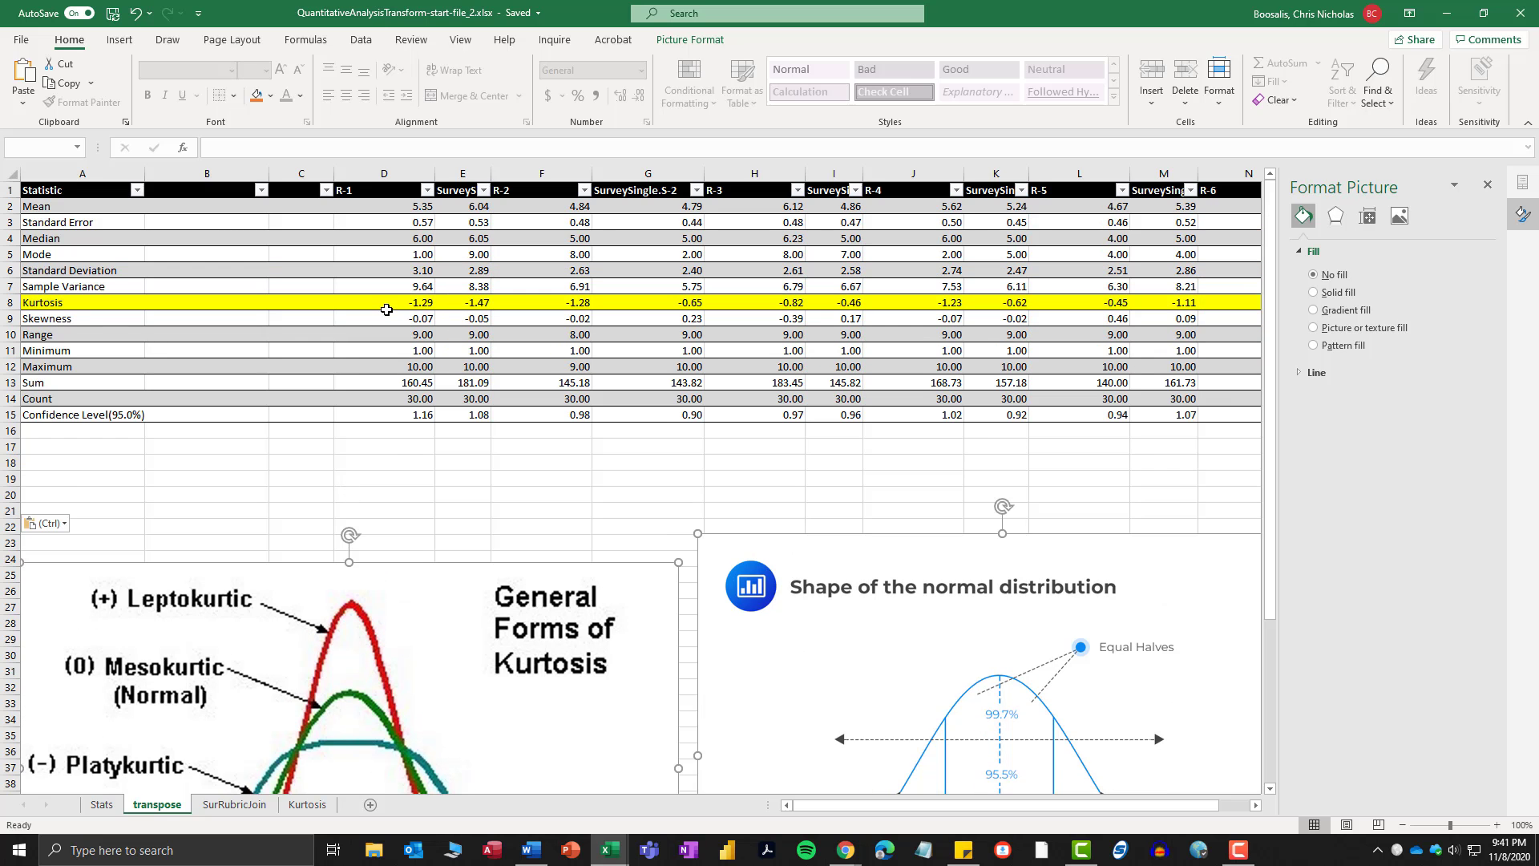
# Compare the kurtosis values of R-1 and SurveySingle.S-1 with the pasted curve pictures.
pyautogui.click(481, 304)
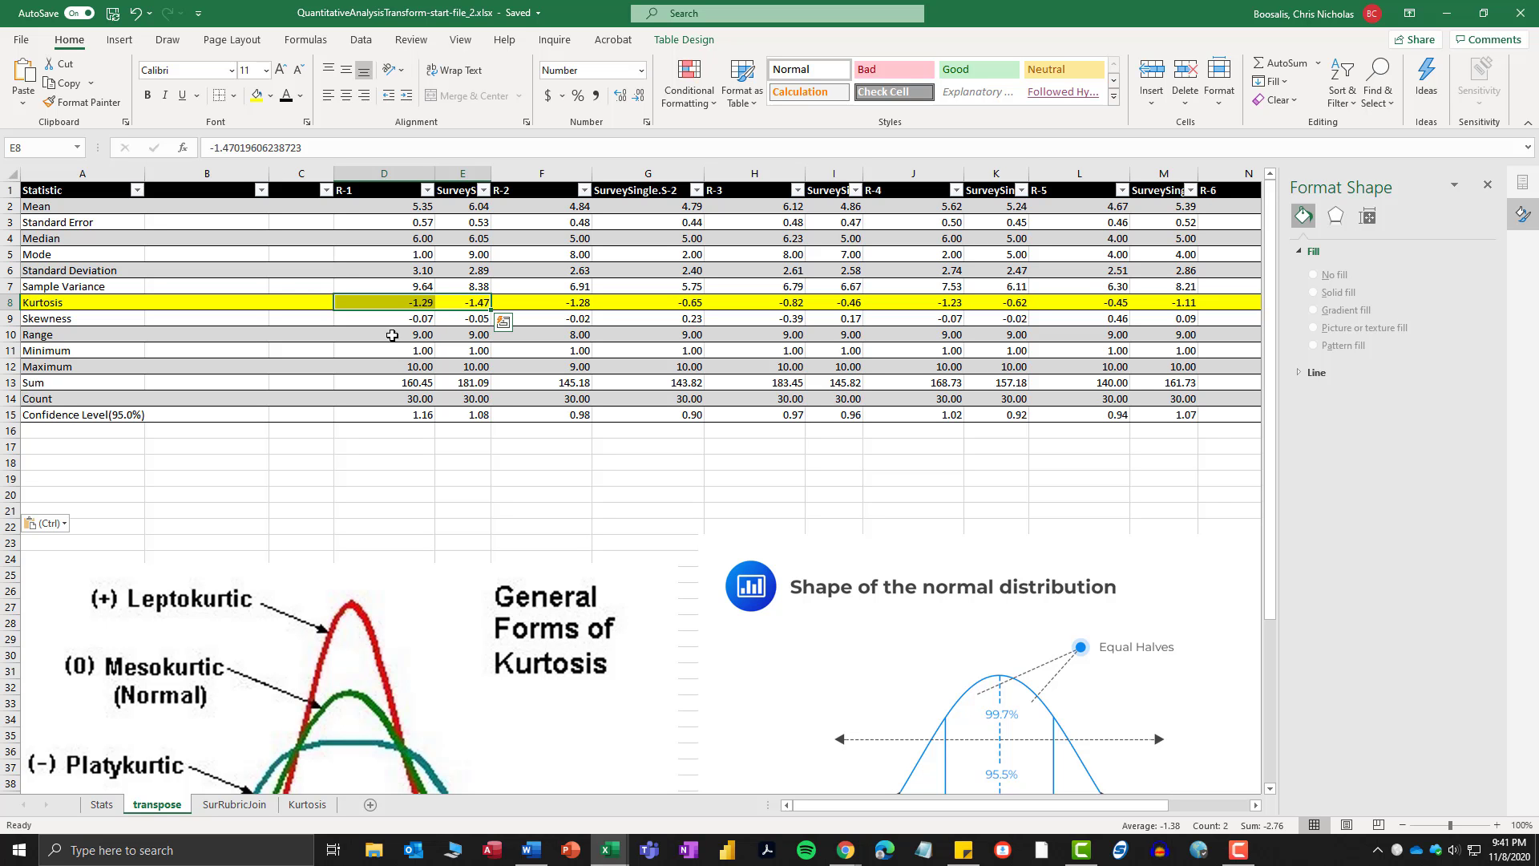
pyautogui.moveTo(392, 320); pyautogui.dragTo(456, 302)
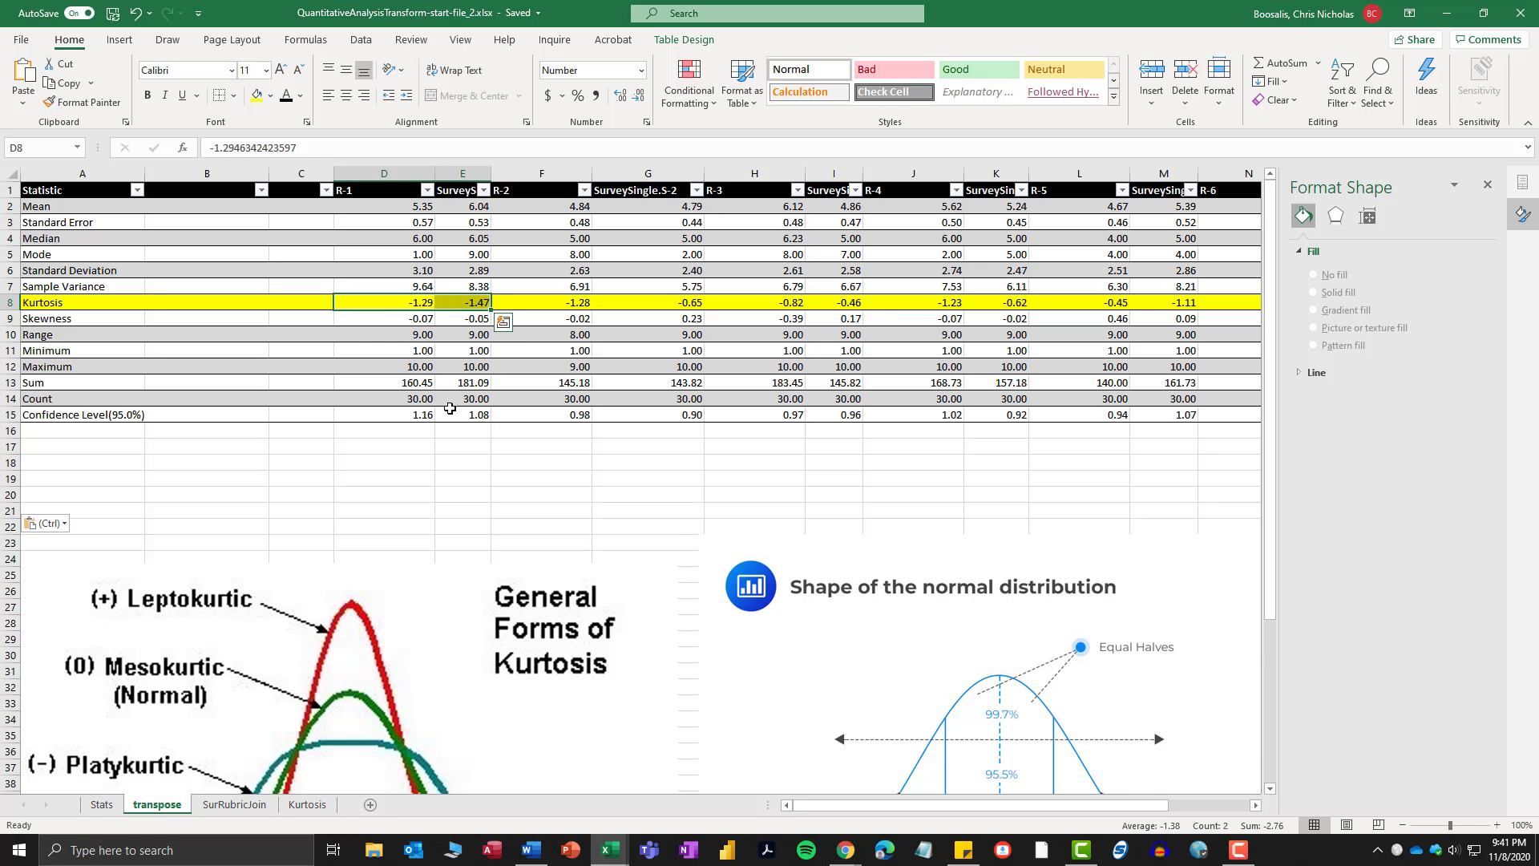